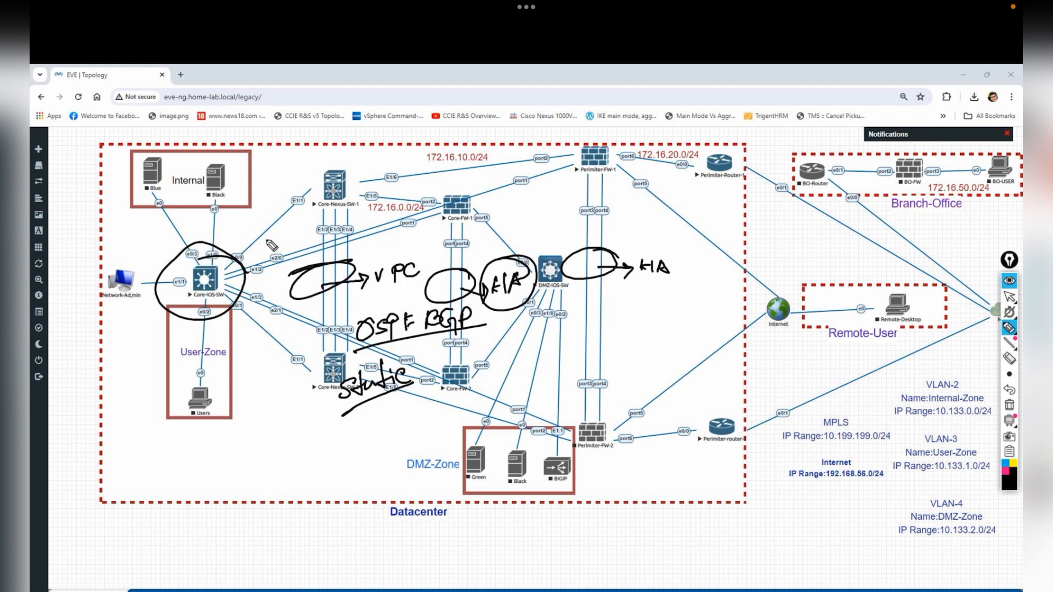
# - Circle the perimeter routers, write BGP and MPLS notes beside them, then erase everything
pyautogui.moveTo(396, 308)
pyautogui.mouseDown()
pyautogui.moveTo(370, 322)
pyautogui.moveTo(363, 378)
pyautogui.mouseUp()
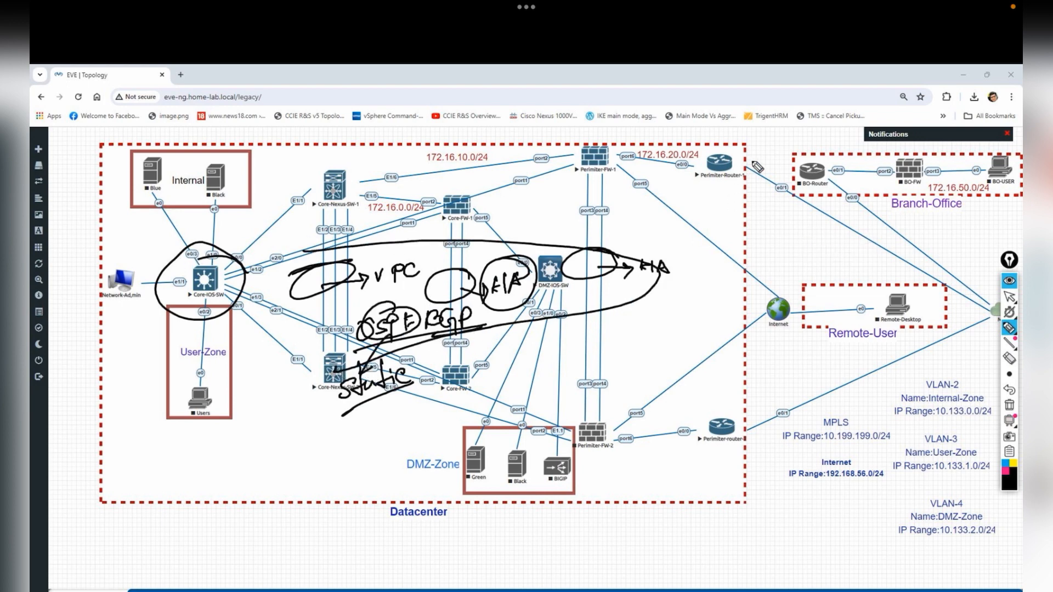
pyautogui.moveTo(751, 163); pyautogui.dragTo(751, 160)
pyautogui.moveTo(734, 422)
pyautogui.mouseDown()
pyautogui.moveTo(682, 438)
pyautogui.moveTo(750, 378)
pyautogui.mouseUp()
pyautogui.moveTo(697, 202); pyautogui.dragTo(749, 188)
pyautogui.moveTo(710, 446); pyautogui.dragTo(752, 432)
pyautogui.moveTo(750, 256); pyautogui.dragTo(792, 257)
pyautogui.moveTo(806, 265)
pyautogui.mouseDown()
pyautogui.moveTo(815, 227)
pyautogui.moveTo(849, 252)
pyautogui.moveTo(870, 237)
pyautogui.moveTo(846, 260)
pyautogui.mouseUp()
pyautogui.moveTo(854, 247)
pyautogui.mouseDown()
pyautogui.moveTo(851, 266)
pyautogui.moveTo(856, 258)
pyautogui.mouseUp()
pyautogui.moveTo(872, 249); pyautogui.dragTo(879, 262)
pyautogui.moveTo(827, 271); pyautogui.dragTo(903, 261)
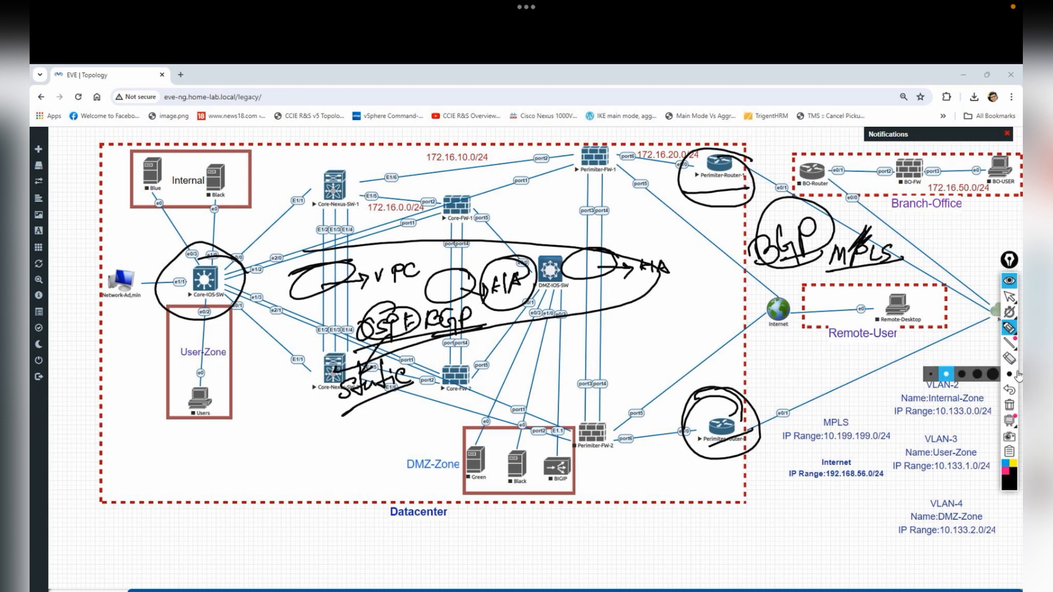
pyautogui.click(1009, 404)
# - Underline the VLAN-2, VLAN-3 and VLAN-4 IP ranges and bracket the MPLS and Internet ranges
pyautogui.moveTo(922, 392); pyautogui.dragTo(965, 388)
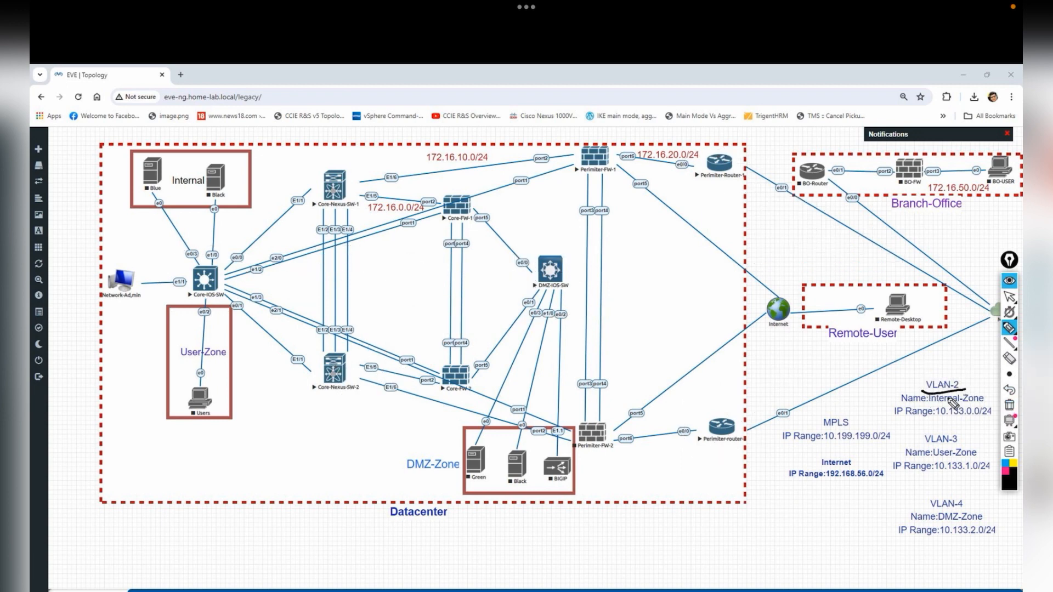
pyautogui.moveTo(912, 425); pyautogui.dragTo(978, 418)
pyautogui.moveTo(914, 482); pyautogui.dragTo(979, 475)
pyautogui.moveTo(918, 545); pyautogui.dragTo(982, 531)
pyautogui.moveTo(805, 416)
pyautogui.mouseDown()
pyautogui.moveTo(789, 448)
pyautogui.moveTo(798, 511)
pyautogui.mouseUp()
pyautogui.moveTo(872, 415); pyautogui.dragTo(881, 502)
pyautogui.moveTo(804, 500); pyautogui.dragTo(865, 485)
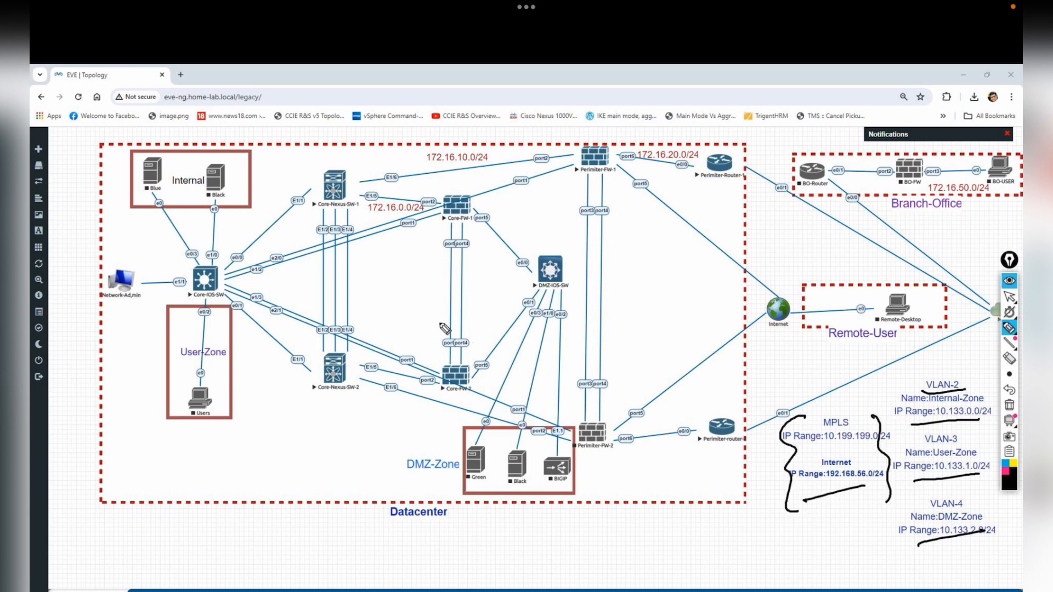
# - Jot two circled handwritten notes below the User-Zone box
pyautogui.moveTo(246, 457)
pyautogui.mouseDown()
pyautogui.moveTo(229, 464)
pyautogui.moveTo(266, 463)
pyautogui.moveTo(293, 440)
pyautogui.moveTo(241, 433)
pyautogui.mouseUp()
pyautogui.click(277, 451)
pyautogui.moveTo(237, 505)
pyautogui.mouseDown()
pyautogui.moveTo(291, 460)
pyautogui.moveTo(281, 482)
pyautogui.mouseUp()
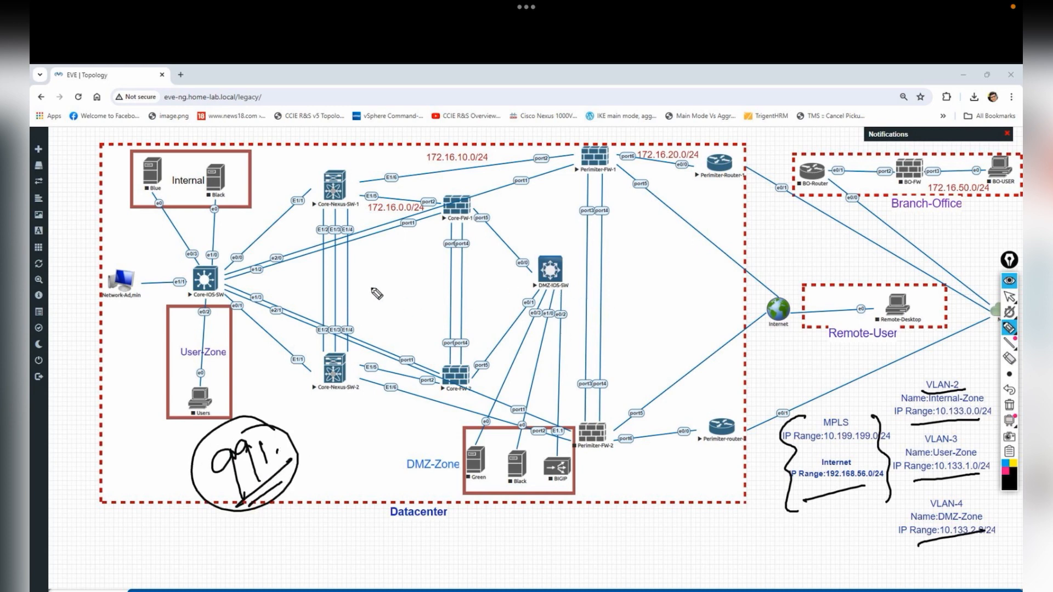
pyautogui.moveTo(310, 462)
pyautogui.mouseDown()
pyautogui.moveTo(316, 491)
pyautogui.moveTo(333, 481)
pyautogui.mouseUp()
pyautogui.moveTo(349, 441); pyautogui.dragTo(344, 443)
pyautogui.moveTo(325, 499); pyautogui.dragTo(349, 475)
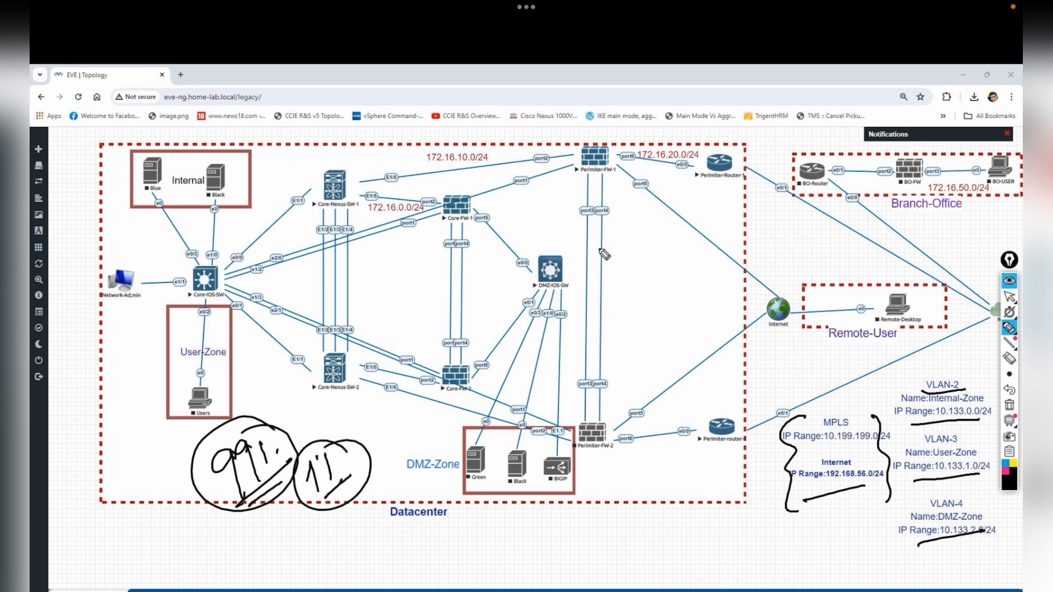
# - Underline both perimeter router labels and draw lines joining them to the Internet cloud
pyautogui.moveTo(700, 185); pyautogui.dragTo(729, 180)
pyautogui.moveTo(703, 195); pyautogui.dragTo(729, 190)
pyautogui.moveTo(711, 456); pyautogui.dragTo(720, 450)
pyautogui.moveTo(713, 454); pyautogui.dragTo(733, 446)
pyautogui.moveTo(741, 198); pyautogui.dragTo(773, 301)
pyautogui.moveTo(726, 420); pyautogui.dragTo(782, 321)
pyautogui.moveTo(605, 181); pyautogui.dragTo(765, 292)
pyautogui.moveTo(645, 378); pyautogui.dragTo(730, 321)
# - Strike through the circled note, erase all annotations, and return to the selection arrow
pyautogui.moveTo(234, 506); pyautogui.dragTo(296, 455)
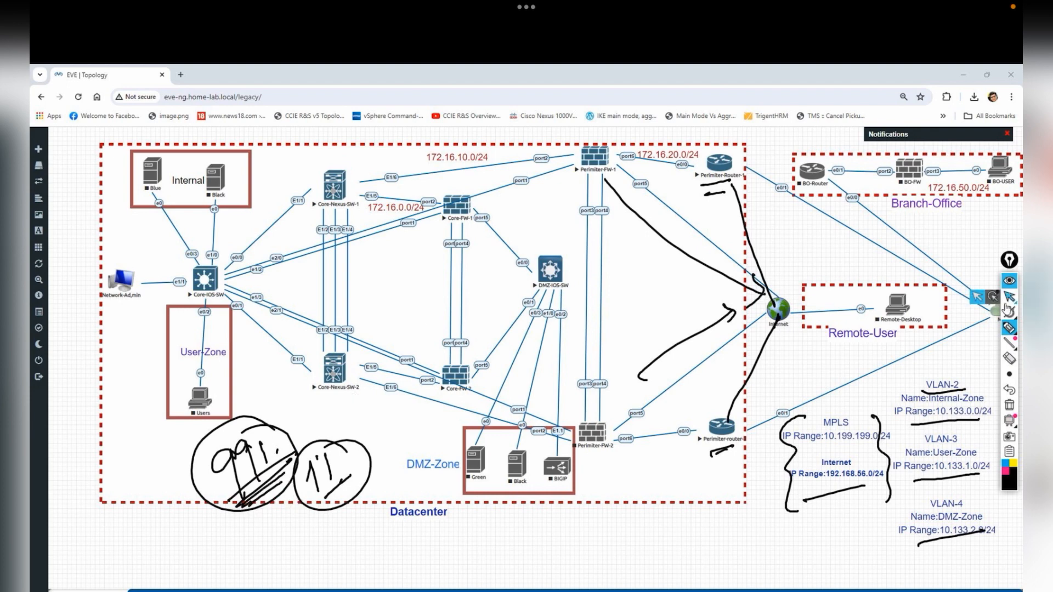
pyautogui.click(1009, 405)
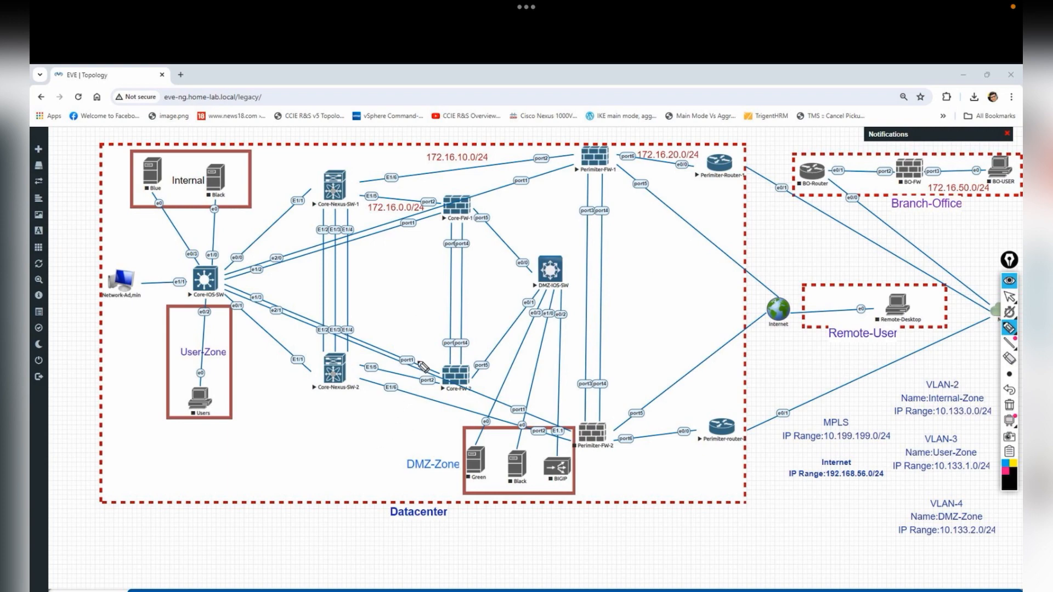
pyautogui.click(1009, 296)
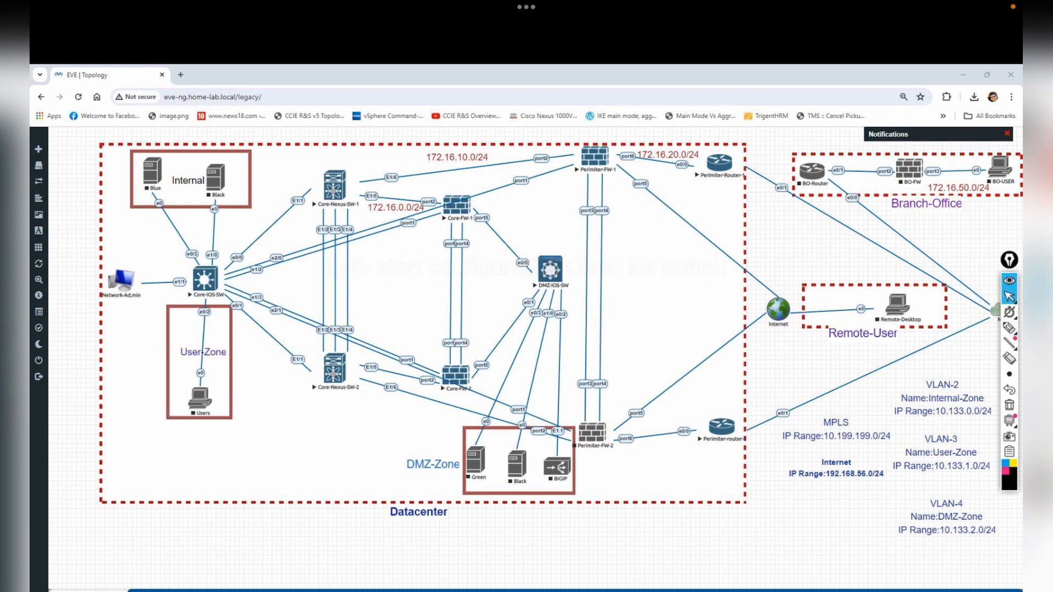
pyautogui.click(351, 590)
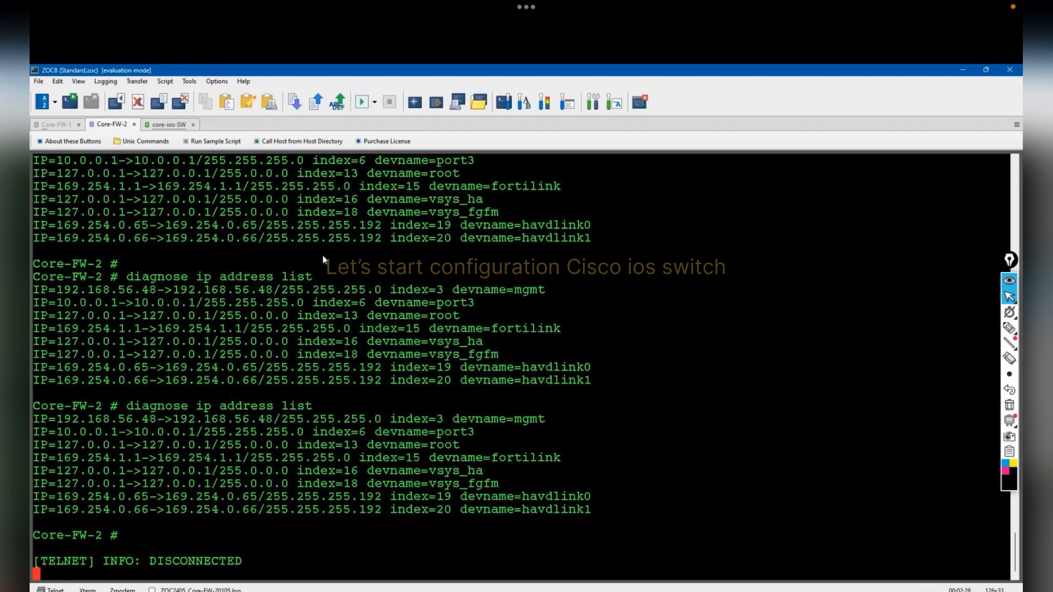
# - On the core-ios-SW console, enter configuration mode and set the hostname to Core-IOS-SW
pyautogui.click(171, 123)
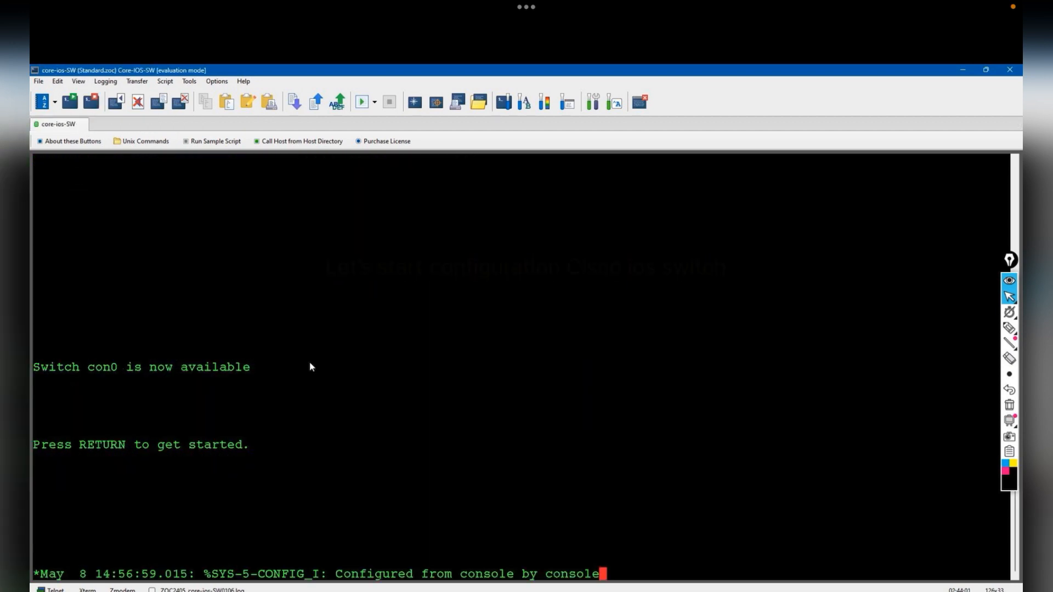
pyautogui.press('Return')
pyautogui.press('Return')
pyautogui.press('Return')
pyautogui.press('Return')
pyautogui.write('en')
pyautogui.press('Return')
pyautogui.press('Return')
# - Create VLAN 2 named Insidr and VLAN 3 named user-zone
pyautogui.press('Return')
pyautogui.write('conf t')
pyautogui.press('Return')
pyautogui.write('host')
pyautogui.press('Tab')
pyautogui.write('Core-IOS-SW')
pyautogui.press('Return')
pyautogui.press('Return')
pyautogui.press('Return')
pyautogui.press('Return')
pyautogui.write('vlan 2')
pyautogui.press('Return')
pyautogui.write('name Insidr')
pyautogui.press('Return')
pyautogui.write('vlan 3')
pyautogui.press('Return')
pyautogui.write('name')
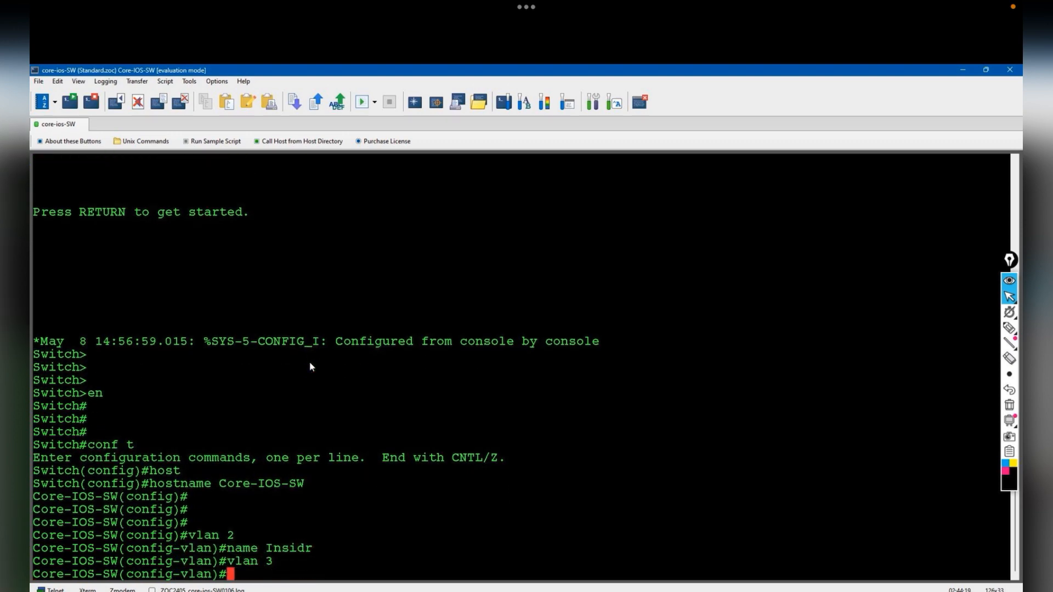
pyautogui.write(' user-zone')
pyautogui.press('Return')
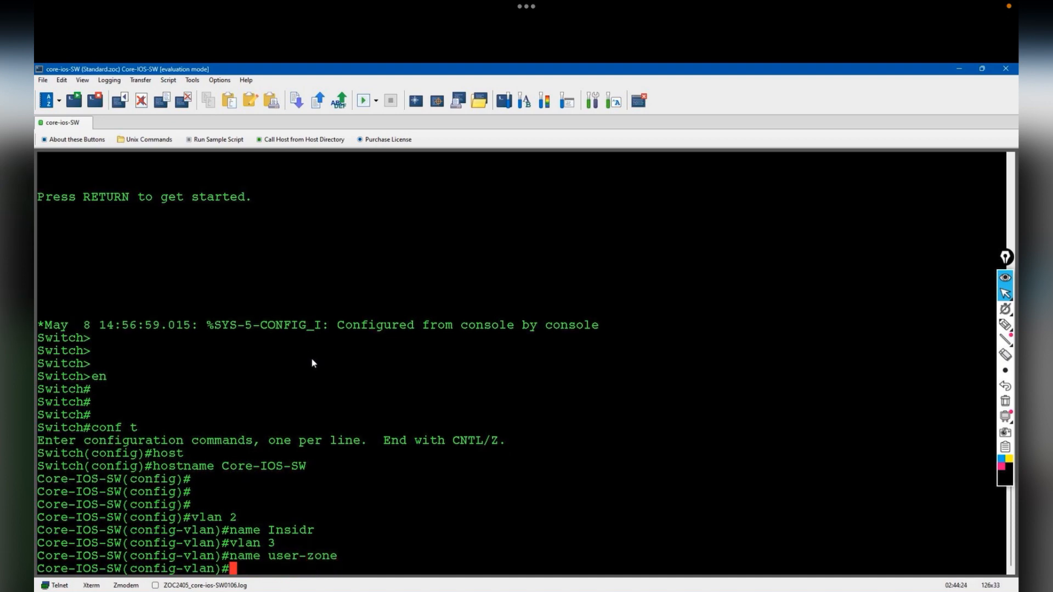
pyautogui.press('Return')
pyautogui.press('Return')
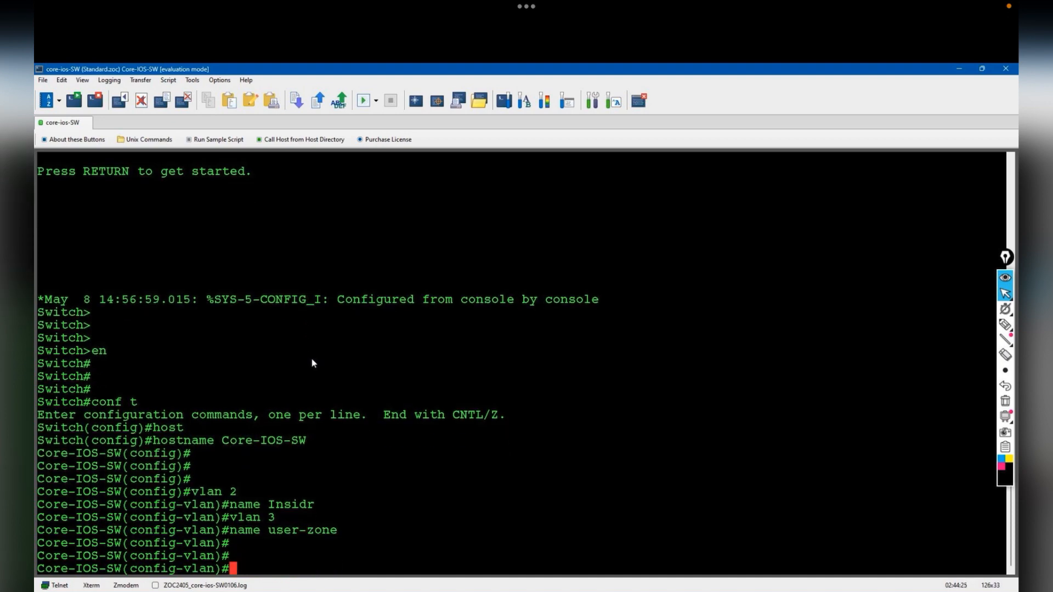
pyautogui.hotkey('alt', 'Tab')
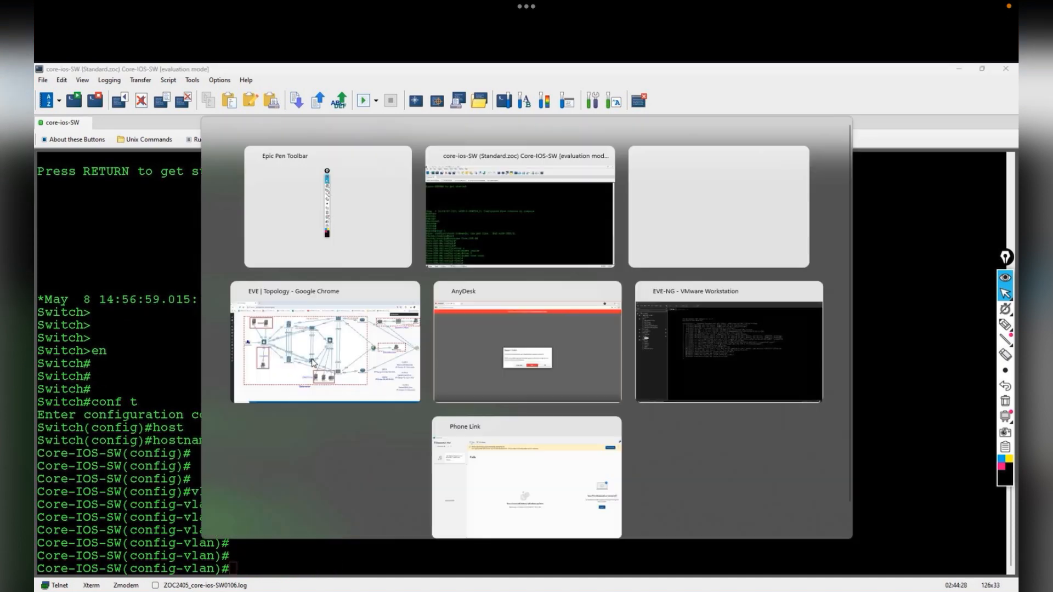
pyautogui.hotkey('alt', 'Tab')
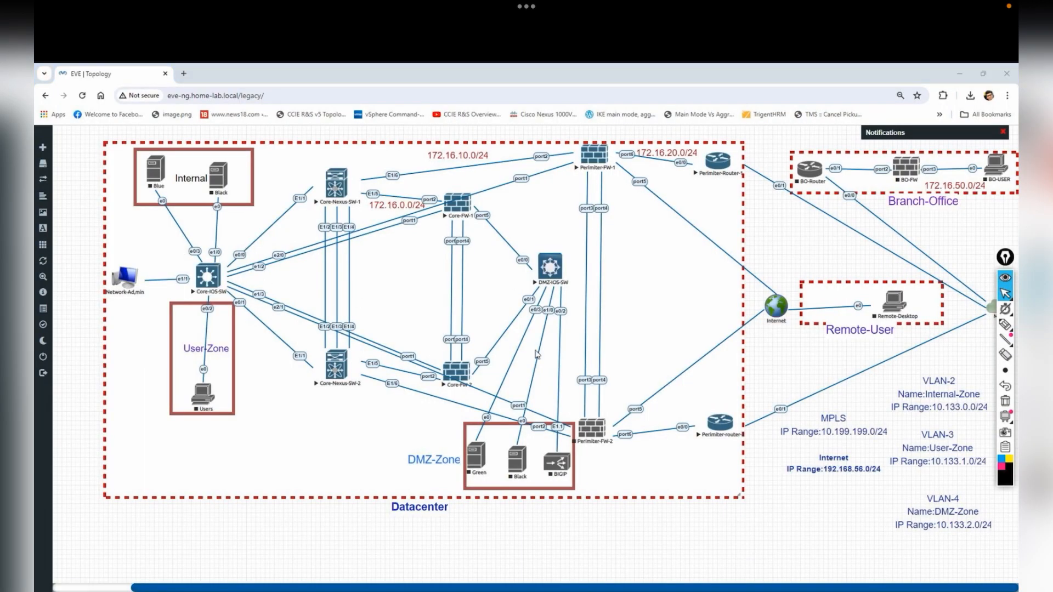
pyautogui.hotkey('alt', 'Tab')
# - Make eth0/3 an access port described 'Connected to the Inside Zone Blue Server'
pyautogui.write('int eth0/3')
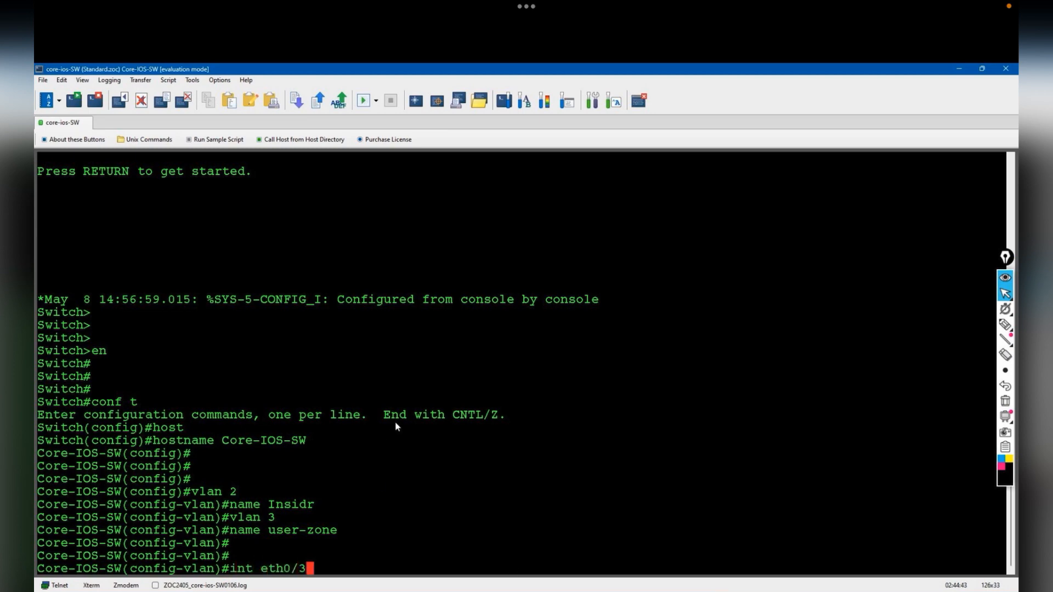
pyautogui.hotkey('alt', 'Tab')
pyautogui.hotkey('alt', 'Tab')
pyautogui.press('Return')
pyautogui.write('sw')
pyautogui.press('Tab')
pyautogui.write('mode acc')
pyautogui.press('Tab')
pyautogui.press('Return')
pyautogui.write('des')
pyautogui.press('Tab')
pyautogui.write('"Connect')
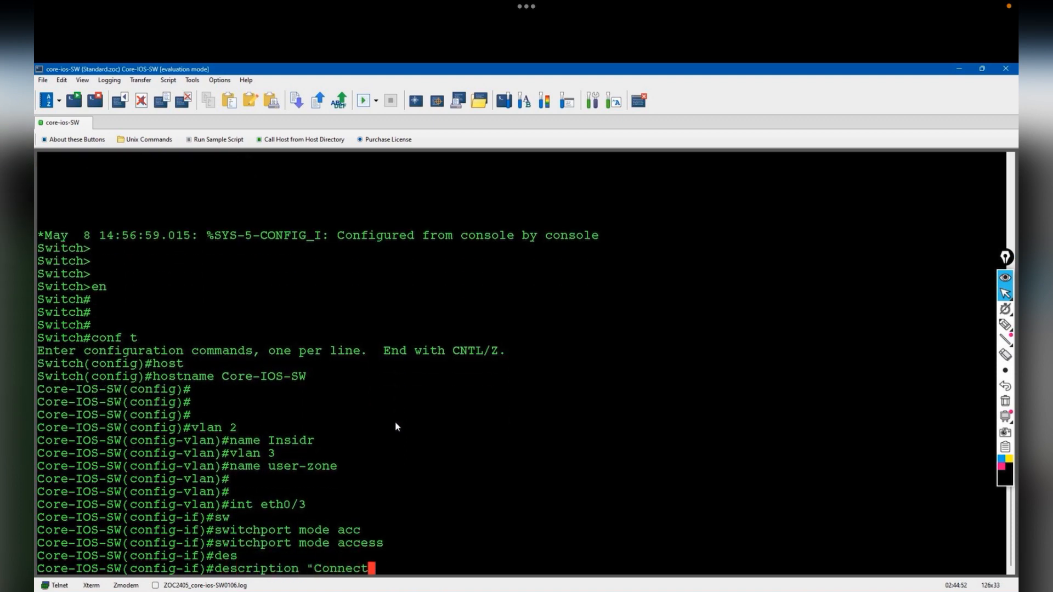
pyautogui.write('ed to the Inside Zone"')
pyautogui.hotkey('alt', 'Tab')
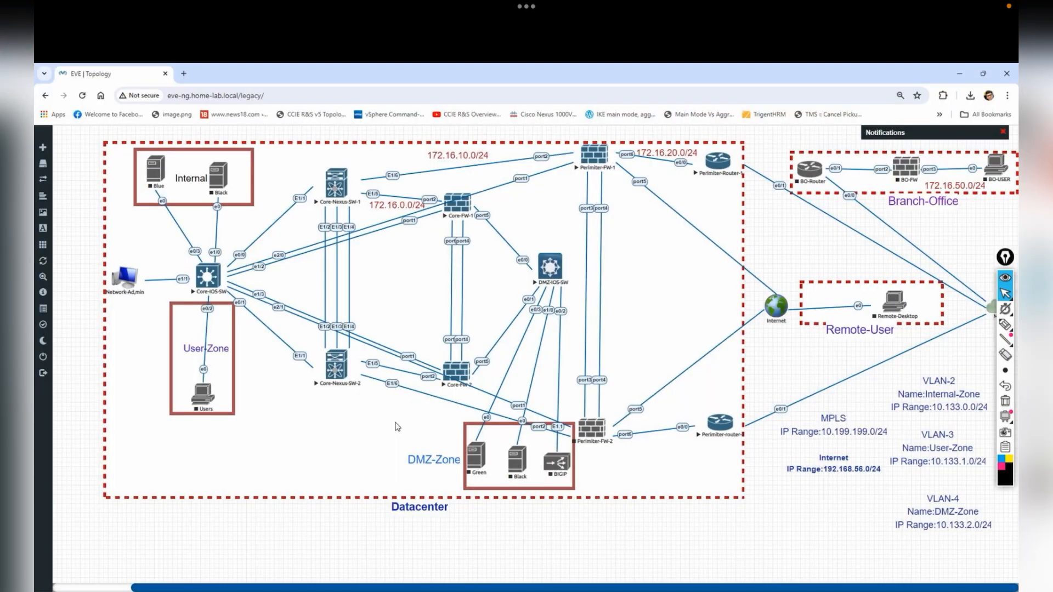
pyautogui.hotkey('alt', 'Tab')
pyautogui.write('Blue Server')
pyautogui.press('Return')
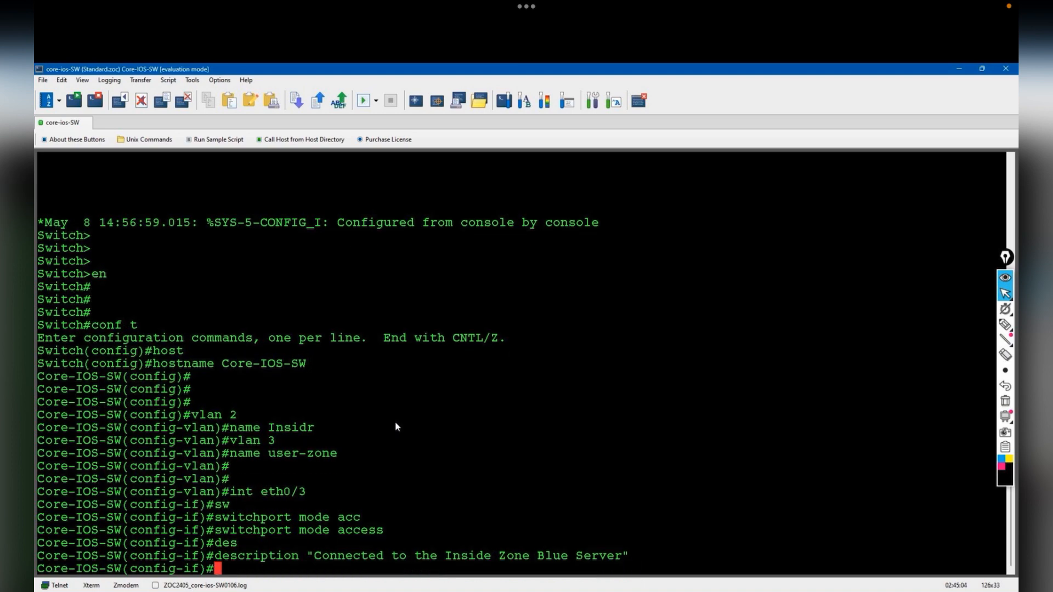
# - Assign eth0/3 to access VLAN 2
pyautogui.write('sw')
pyautogui.press('Tab')
pyautogui.write('scc')
pyautogui.press('Tab')
pyautogui.press('BackSpace')
pyautogui.press('BackSpace')
pyautogui.press('BackSpace')
pyautogui.write('acc')
pyautogui.press('Tab')
pyautogui.write('vlan 2')
pyautogui.press('Return')
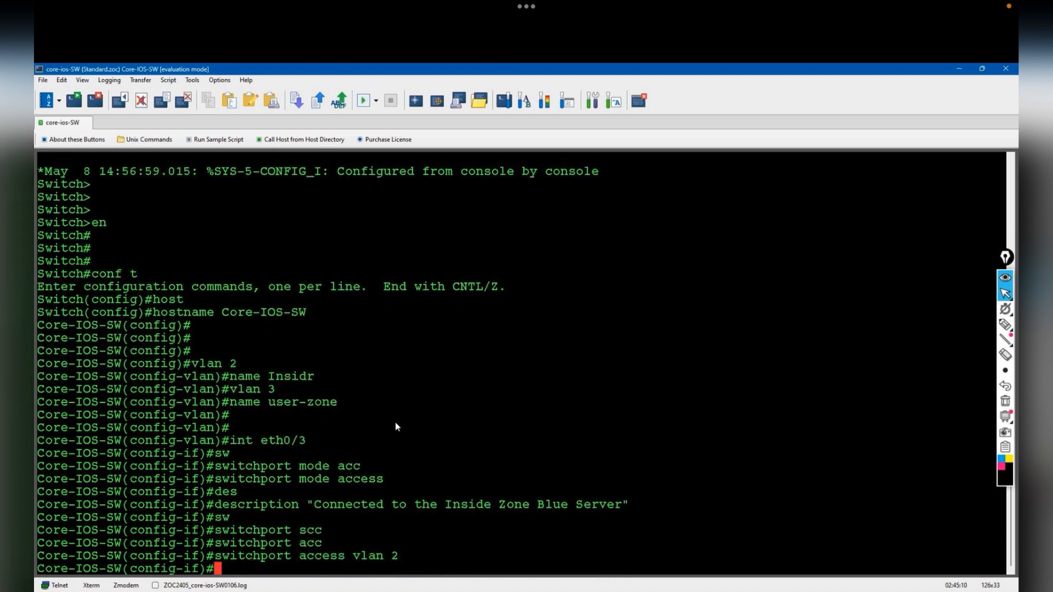
pyautogui.hotkey('alt', 'Tab')
pyautogui.hotkey('alt', 'Tab')
# - Make eth1/0 an access port described 'Connected to the Inside Black_server'
pyautogui.write('int eth1/0')
pyautogui.press('Return')
pyautogui.write('sw')
pyautogui.press('Tab')
pyautogui.write('mode acc')
pyautogui.press('Tab')
pyautogui.press('Return')
pyautogui.write('des')
pyautogui.press('Tab')
pyautogui.write('"Connected ')
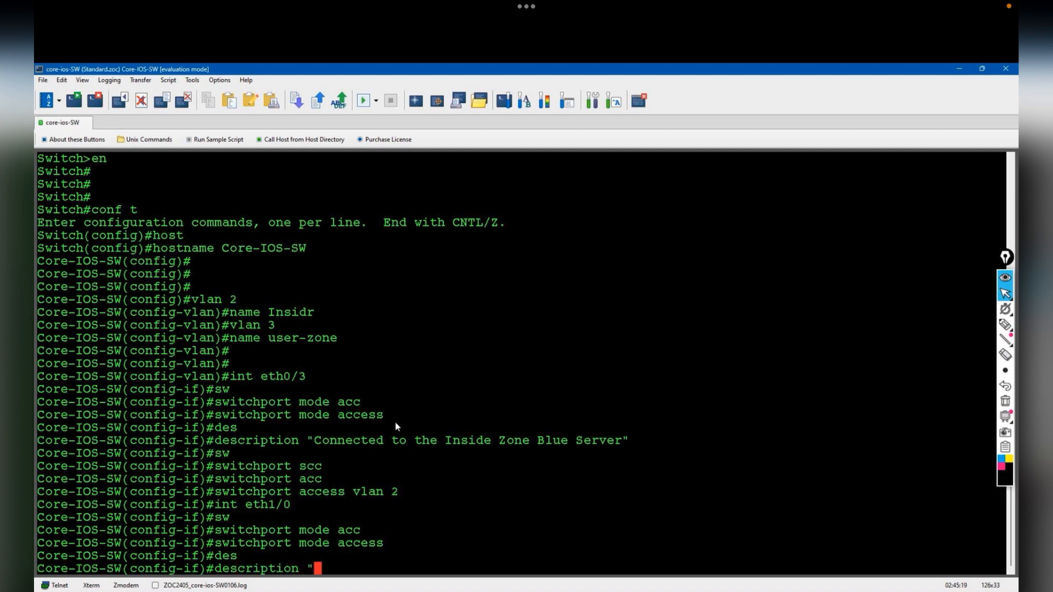
pyautogui.write('to the ')
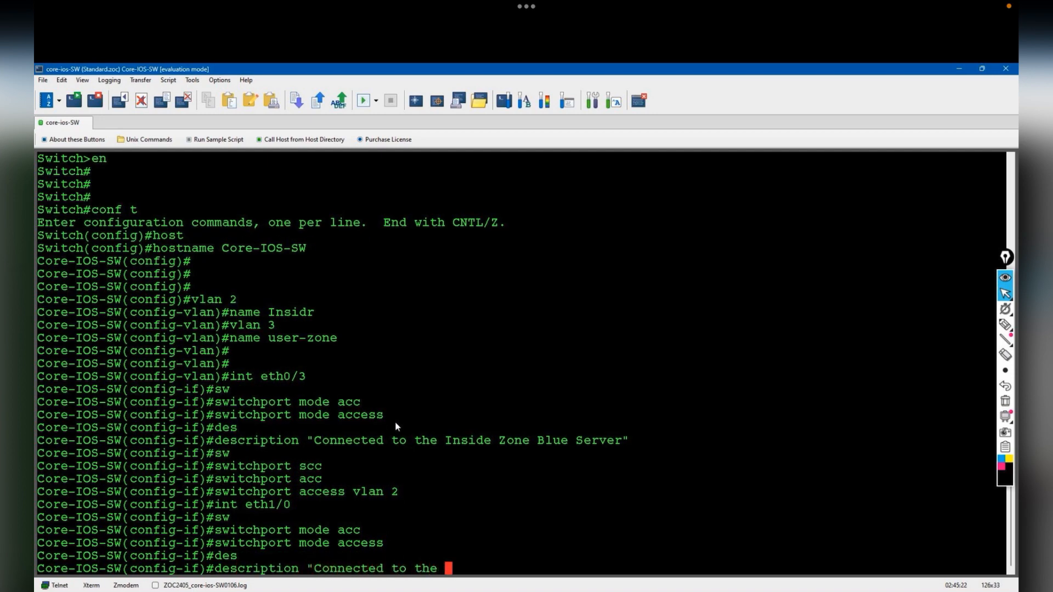
pyautogui.write('Inside')
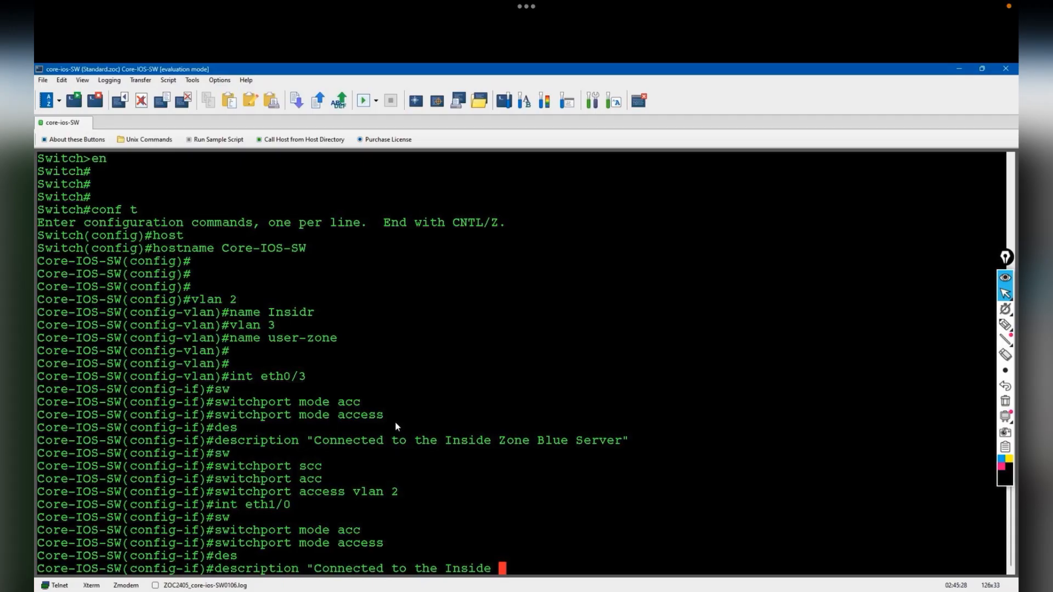
pyautogui.write('Black_server"')
pyautogui.press('Return')
# - Assign eth1/0 to access VLAN 2
pyautogui.press('Return')
pyautogui.write('sw')
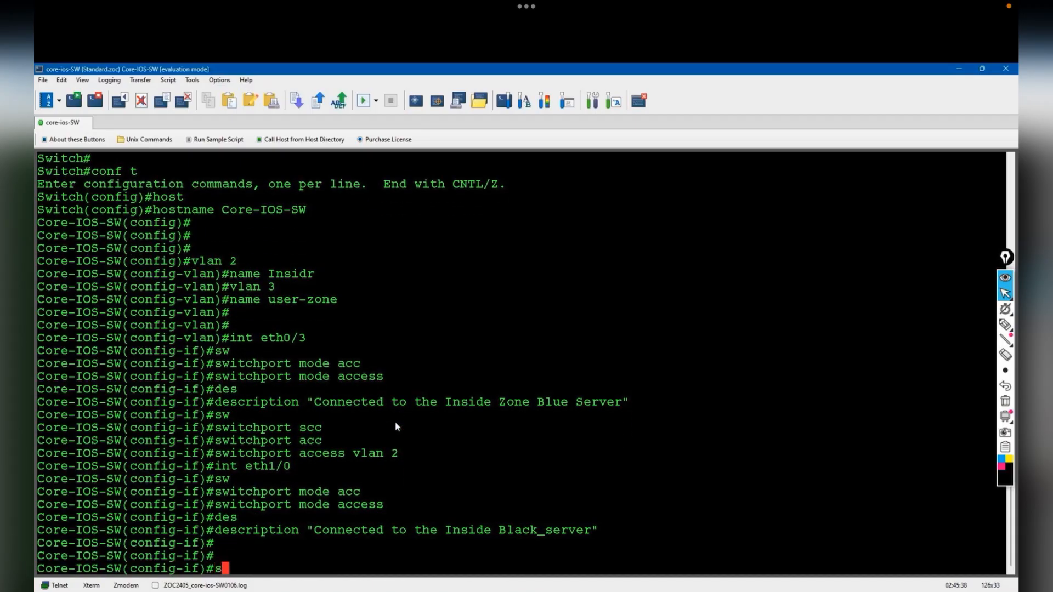
pyautogui.press('Tab')
pyautogui.write('scc')
pyautogui.press('BackSpace')
pyautogui.press('BackSpace')
pyautogui.press('BackSpace')
pyautogui.write('acc')
pyautogui.press('Tab')
pyautogui.write('vlan 2')
pyautogui.press('Return')
pyautogui.press('Return')
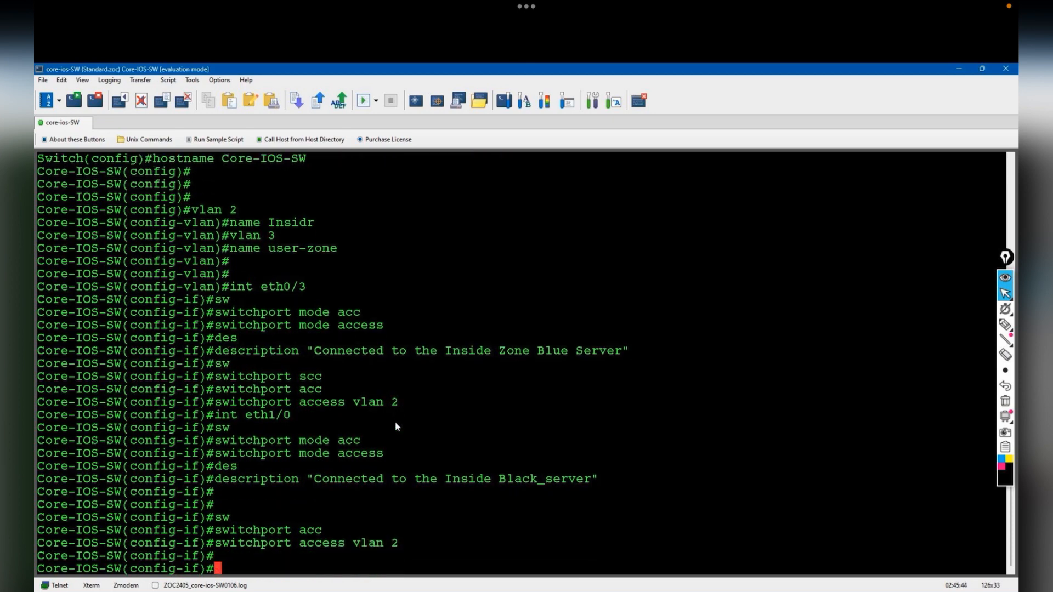
# - On the topology, mark the Core-IOS-SW uplinks and circle Core-Nexus-SW-1 and Core-Nexus-SW-2
pyautogui.hotkey('alt', 'Tab')
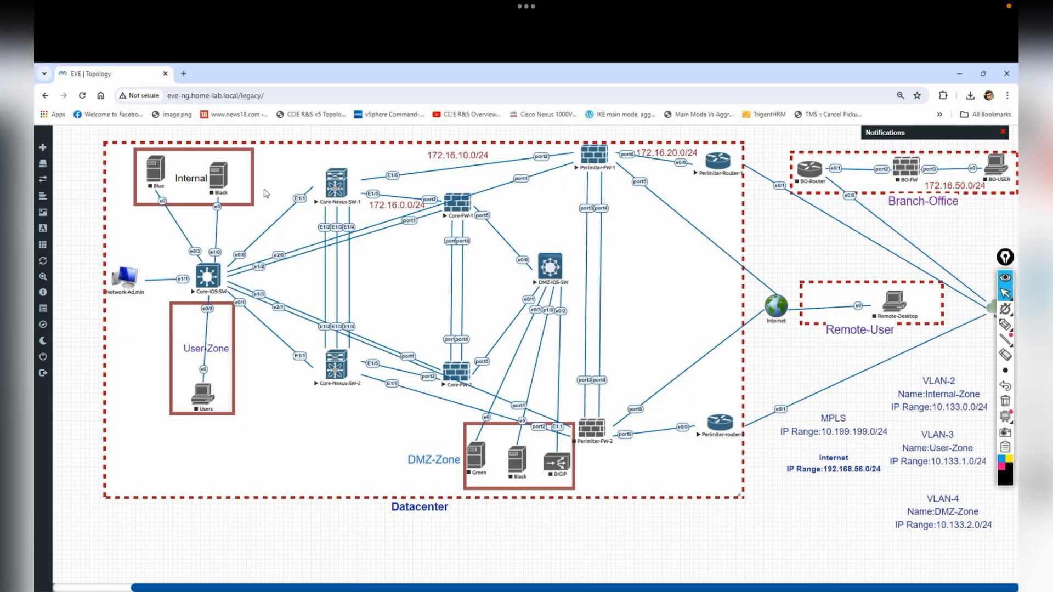
pyautogui.click(1005, 324)
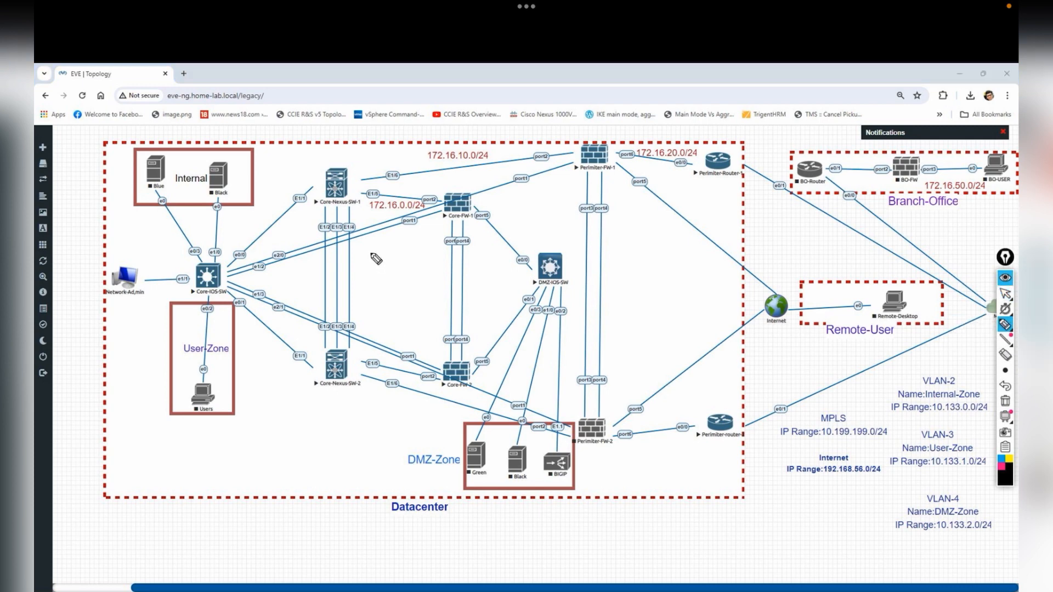
pyautogui.moveTo(291, 321); pyautogui.dragTo(286, 377)
pyautogui.moveTo(272, 334); pyautogui.dragTo(283, 324)
pyautogui.moveTo(269, 215); pyautogui.dragTo(262, 243)
pyautogui.moveTo(359, 155)
pyautogui.mouseDown()
pyautogui.moveTo(375, 184)
pyautogui.moveTo(354, 154)
pyautogui.mouseUp()
pyautogui.moveTo(362, 375); pyautogui.dragTo(356, 383)
# - Write a circled 'Trunk' note under the uplink marks
pyautogui.moveTo(273, 346); pyautogui.dragTo(272, 389)
pyautogui.moveTo(261, 397); pyautogui.dragTo(285, 397)
pyautogui.moveTo(250, 470); pyautogui.dragTo(269, 459)
pyautogui.moveTo(258, 452); pyautogui.dragTo(269, 479)
pyautogui.moveTo(267, 464); pyautogui.dragTo(300, 448)
pyautogui.moveTo(296, 433)
pyautogui.mouseDown()
pyautogui.moveTo(325, 461)
pyautogui.moveTo(315, 415)
pyautogui.mouseUp()
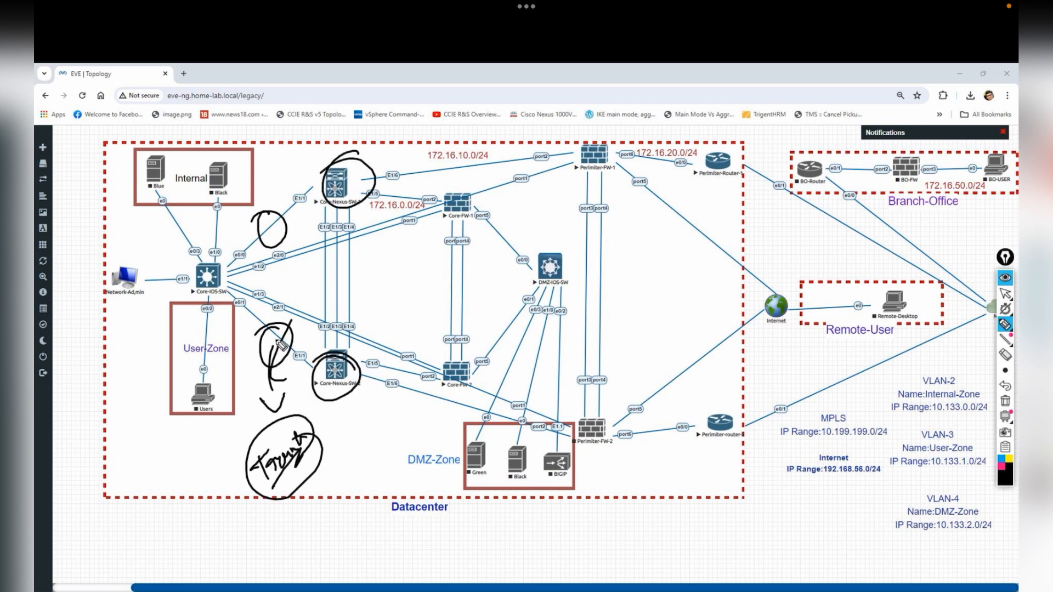
pyautogui.moveTo(208, 214)
pyautogui.mouseDown()
pyautogui.moveTo(196, 227)
pyautogui.moveTo(208, 220)
pyautogui.moveTo(204, 335)
pyautogui.moveTo(208, 327)
pyautogui.mouseUp()
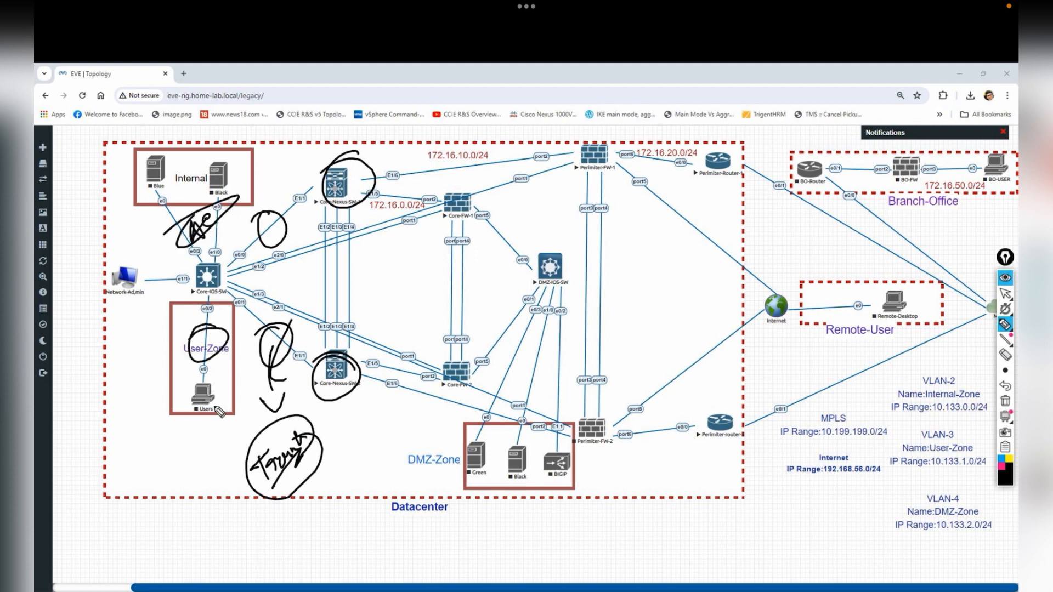
# - Erase all annotations, leave drawing mode, and return to the Core-IOS-SW terminal
pyautogui.click(1005, 401)
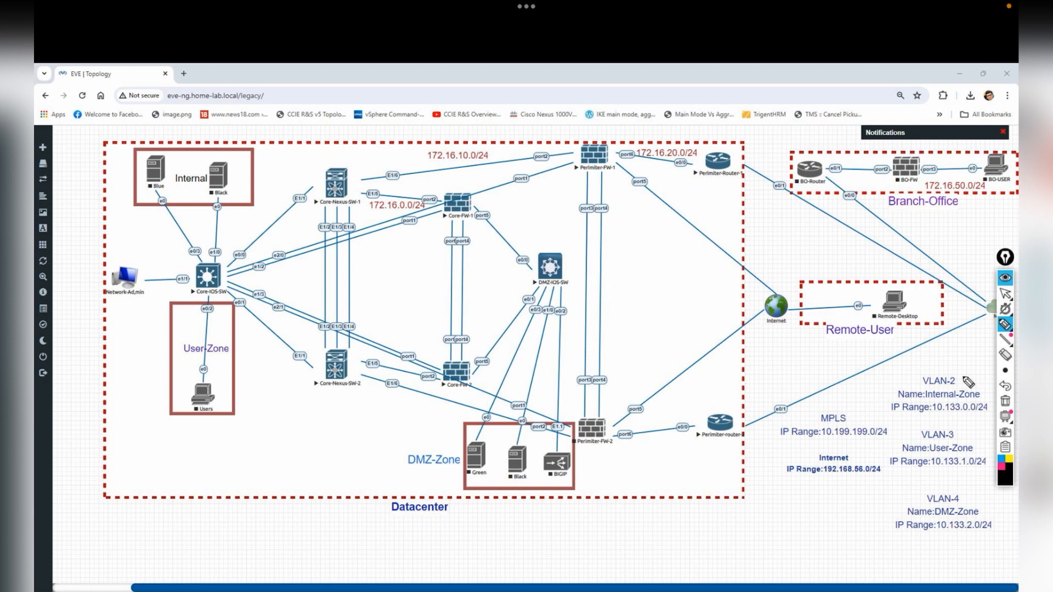
pyautogui.click(1005, 294)
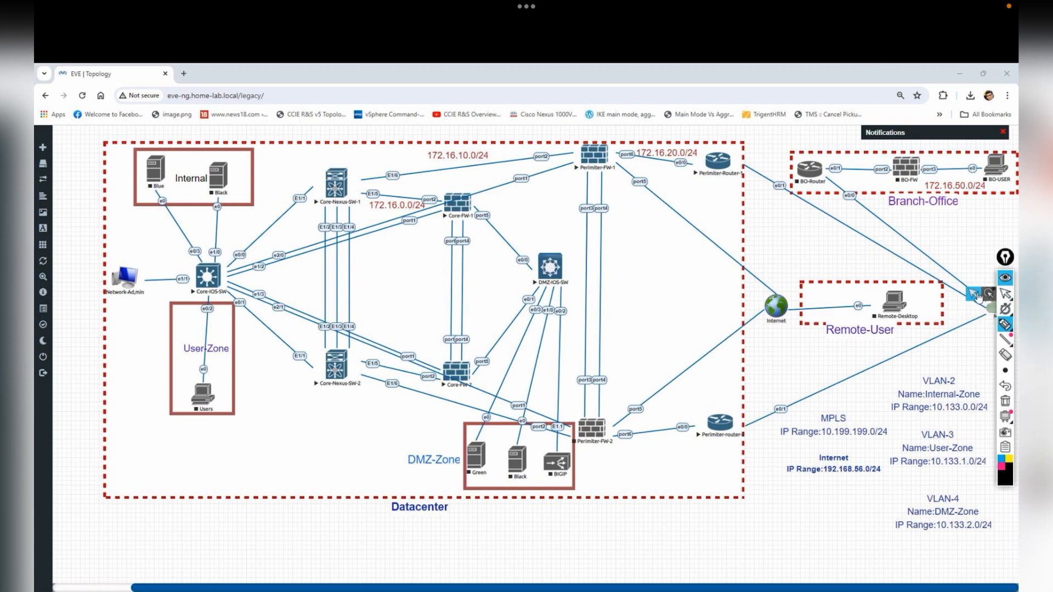
pyautogui.click(473, 591)
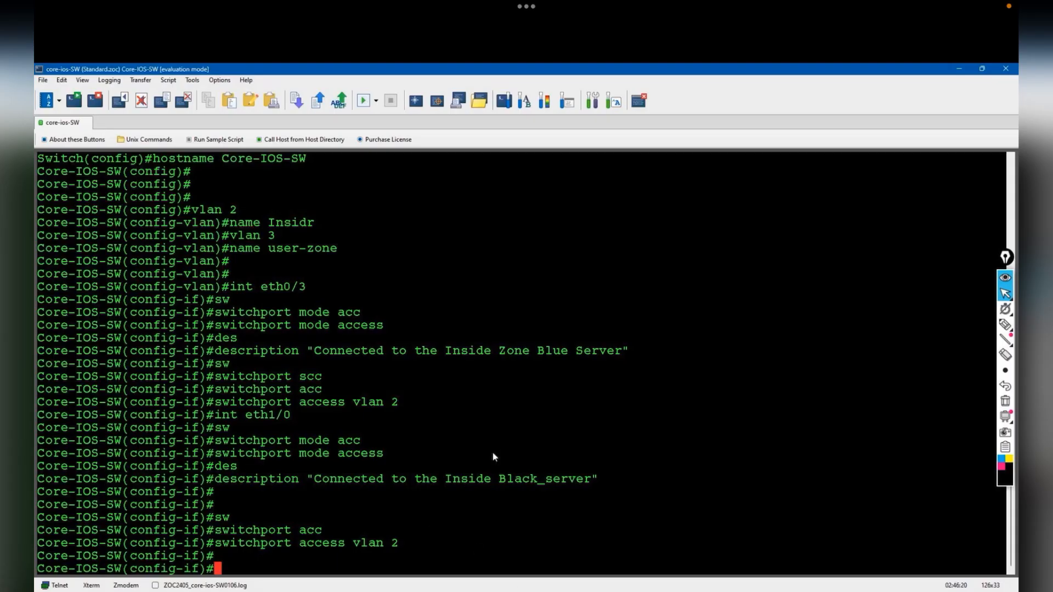
pyautogui.hotkey('alt', 'Tab')
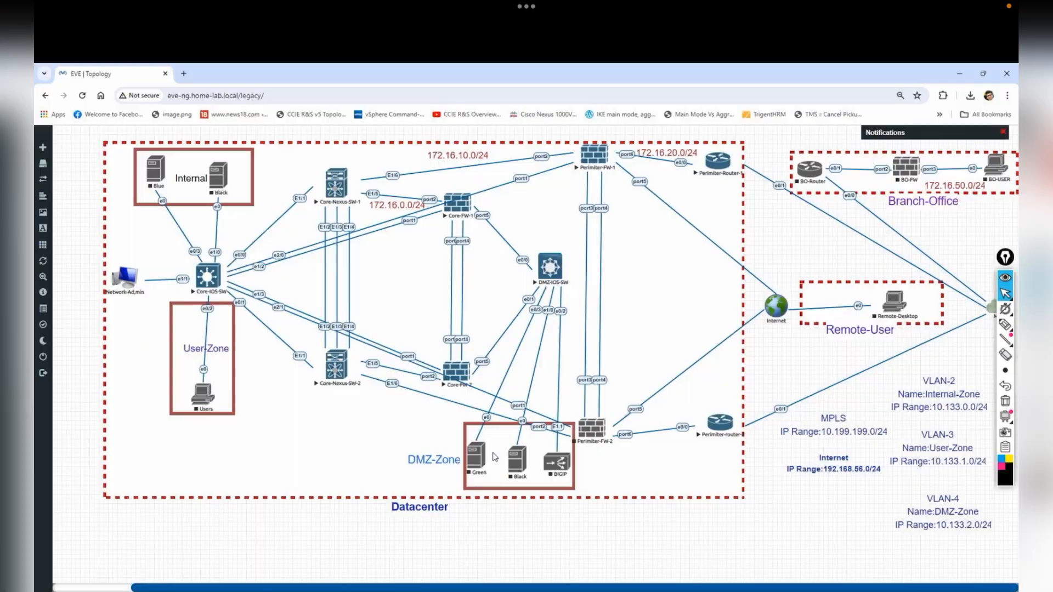
pyautogui.hotkey('alt', 'Tab')
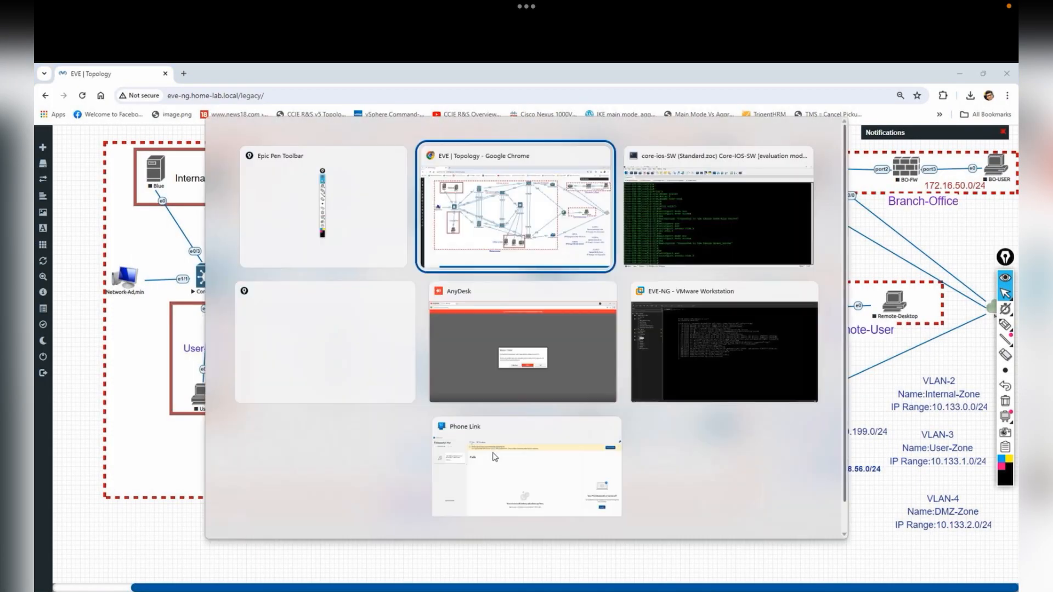
# - On interface eth0/0, add a description saying it connects to the Nexus SW-1
pyautogui.write('int eth0/0')
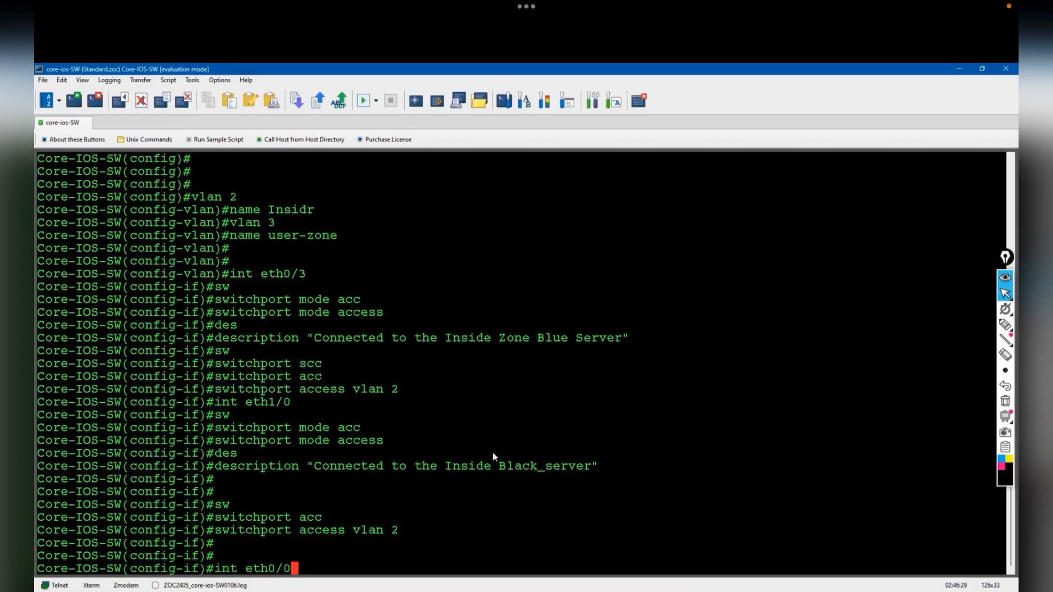
pyautogui.press('Return')
pyautogui.write('des')
pyautogui.press('Tab')
pyautogui.write('"connecte')
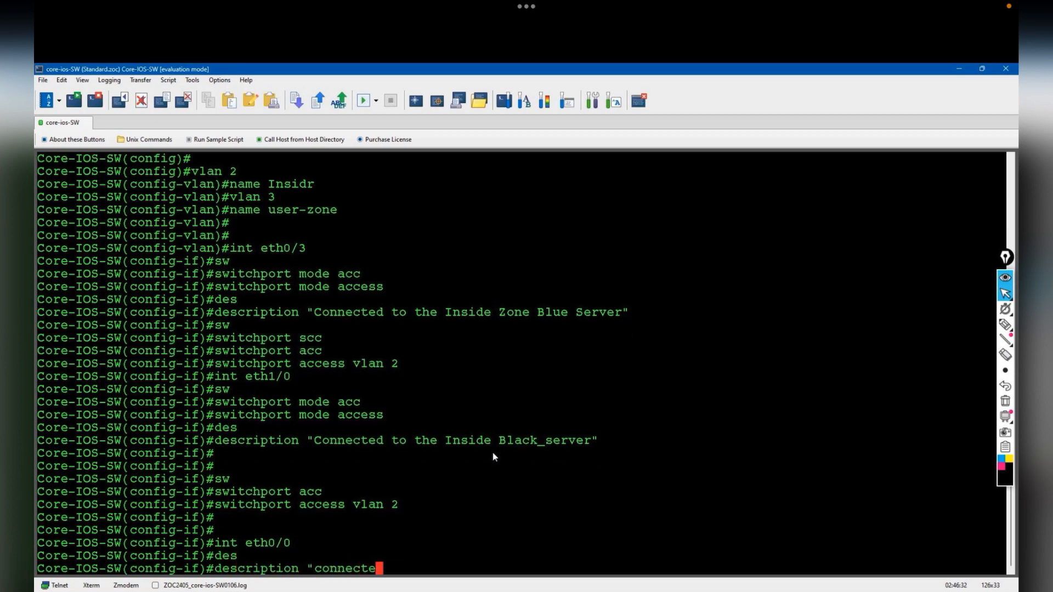
pyautogui.write('d to the C')
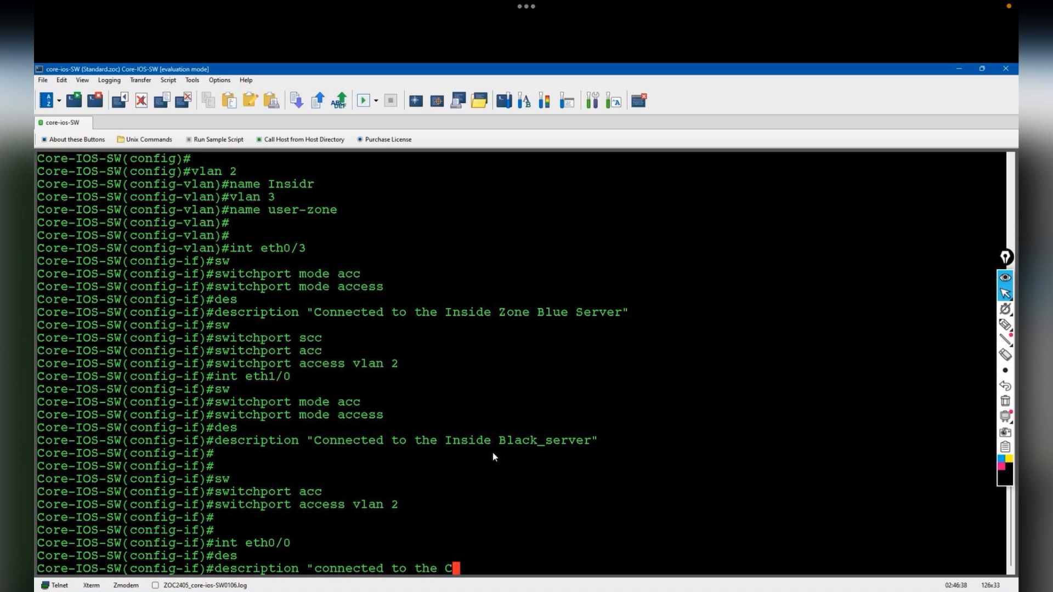
pyautogui.write('iaco Nexus SW-1"')
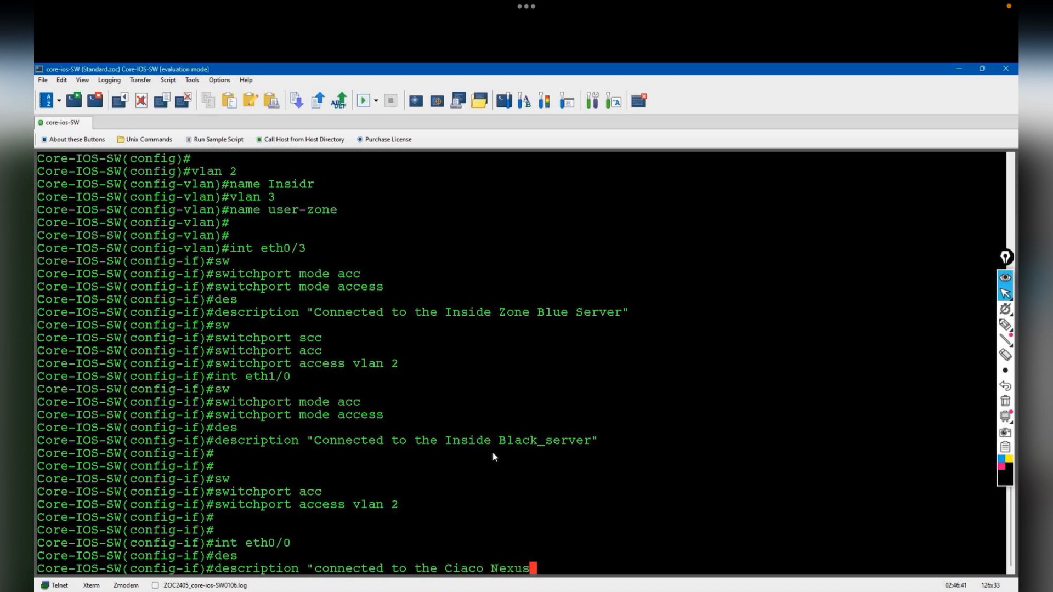
pyautogui.press('Return')
# - Set dot1q trunk encapsulation on eth0/0
pyautogui.write('switchport tr')
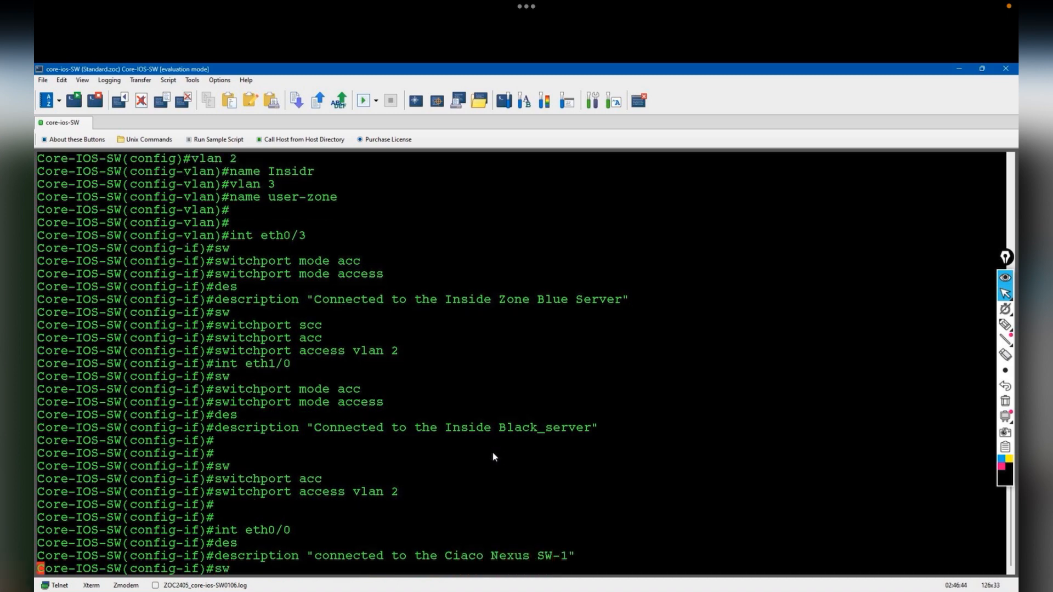
pyautogui.press('Tab')
pyautogui.write('tr')
pyautogui.press('Tab')
pyautogui.write('encap')
pyautogui.press('Tab')
pyautogui.write('do')
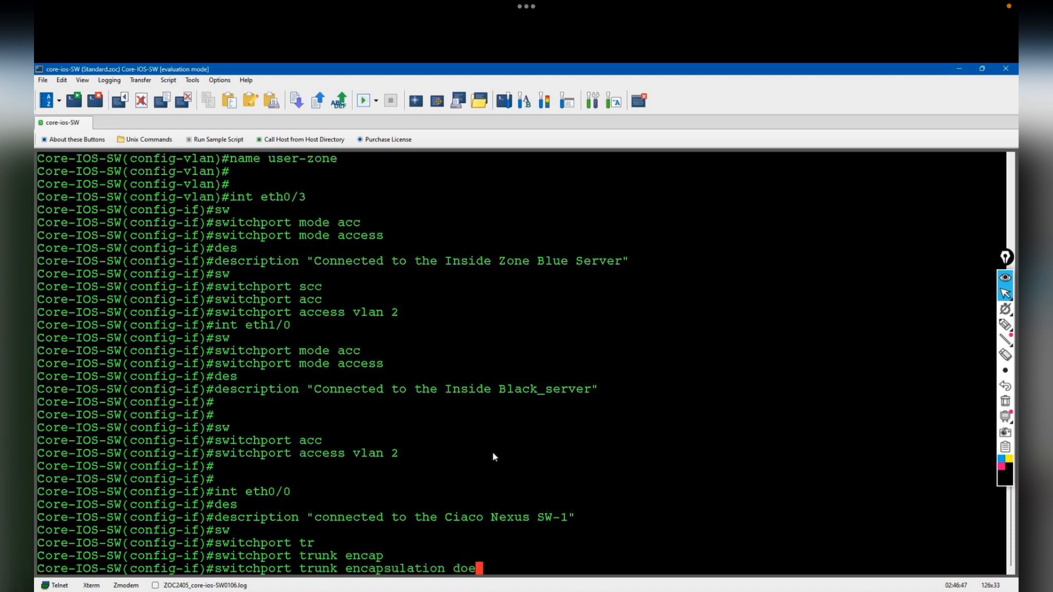
pyautogui.press('Tab')
pyautogui.press('Return')
# - Put eth0/0 into switchport trunk mode
pyautogui.write('sw')
pyautogui.press('Tab')
pyautogui.write('mode tr')
pyautogui.press('Tab')
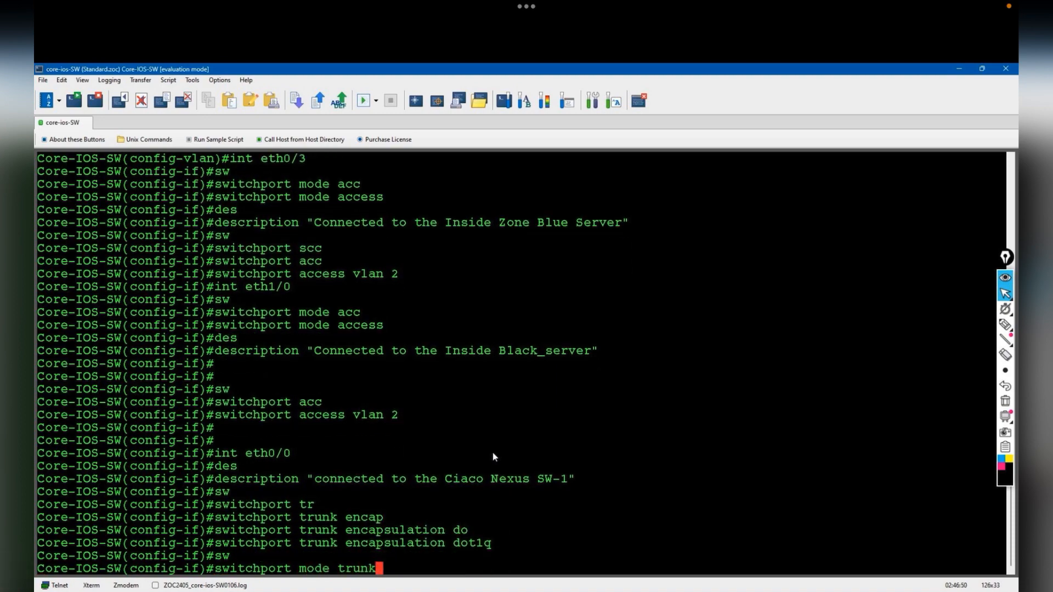
pyautogui.press('Return')
# - Check the topology, then begin a description 'connected to the Cisco Nexus SW-2' on an interface
pyautogui.hotkey('alt', 'Tab')
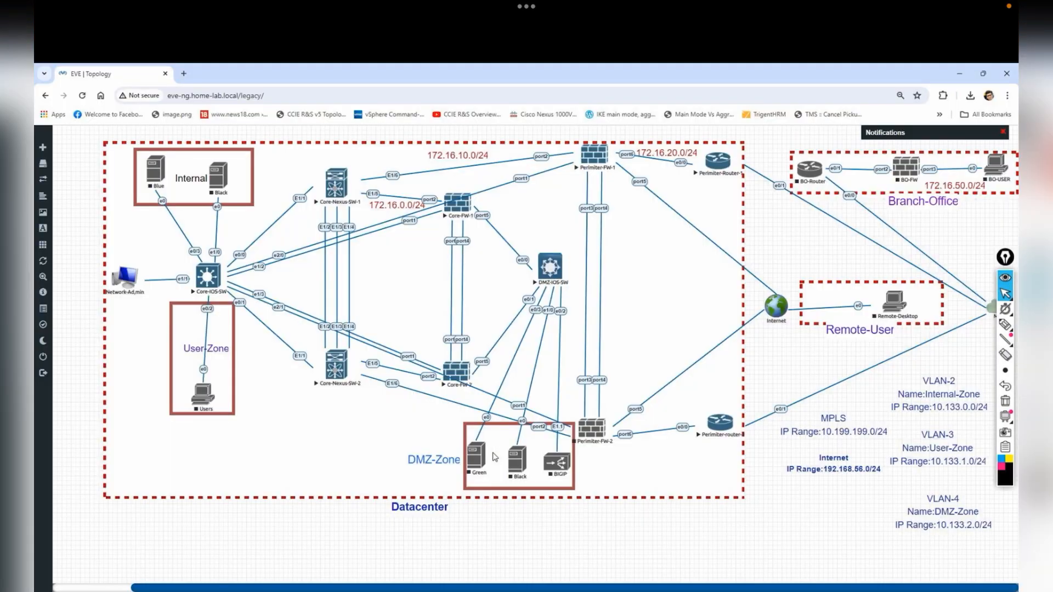
pyautogui.hotkey('alt', 'Tab')
pyautogui.write('int eth')
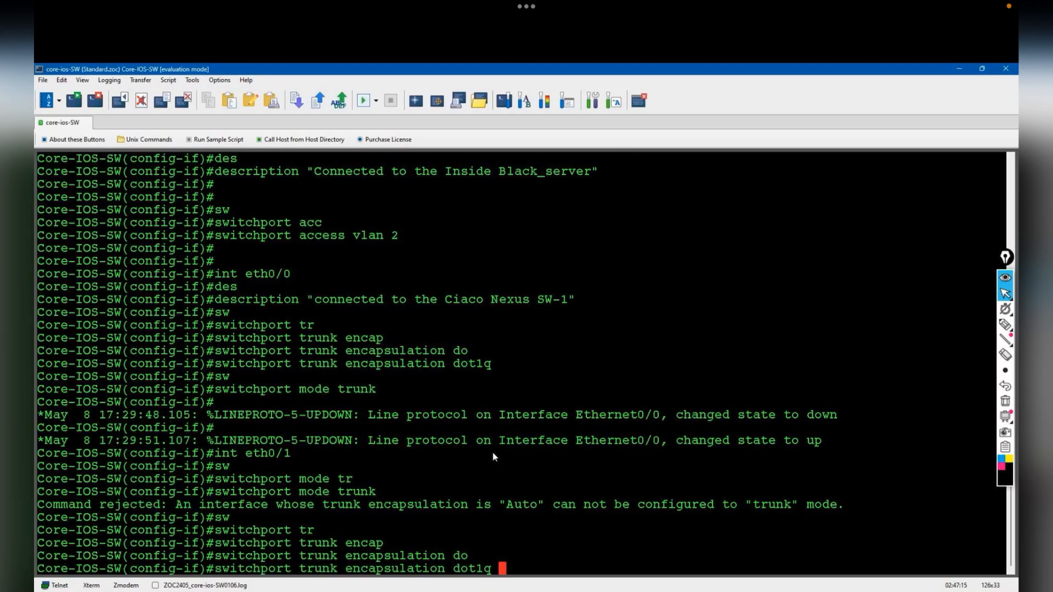
pyautogui.press('Return')
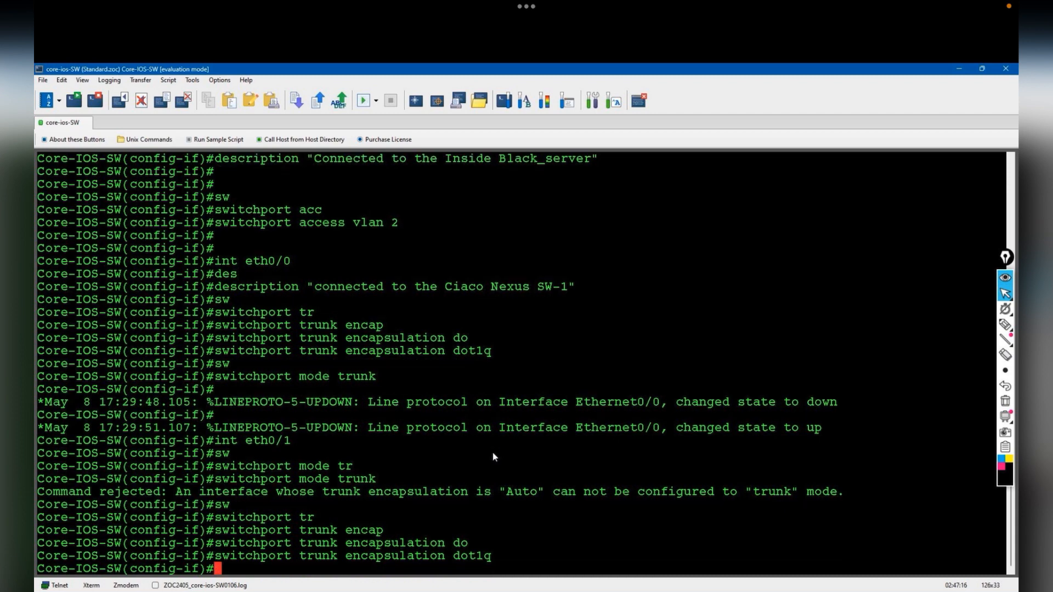
pyautogui.press('Return')
pyautogui.write('des')
pyautogui.press('Tab')
pyautogui.write('"con')
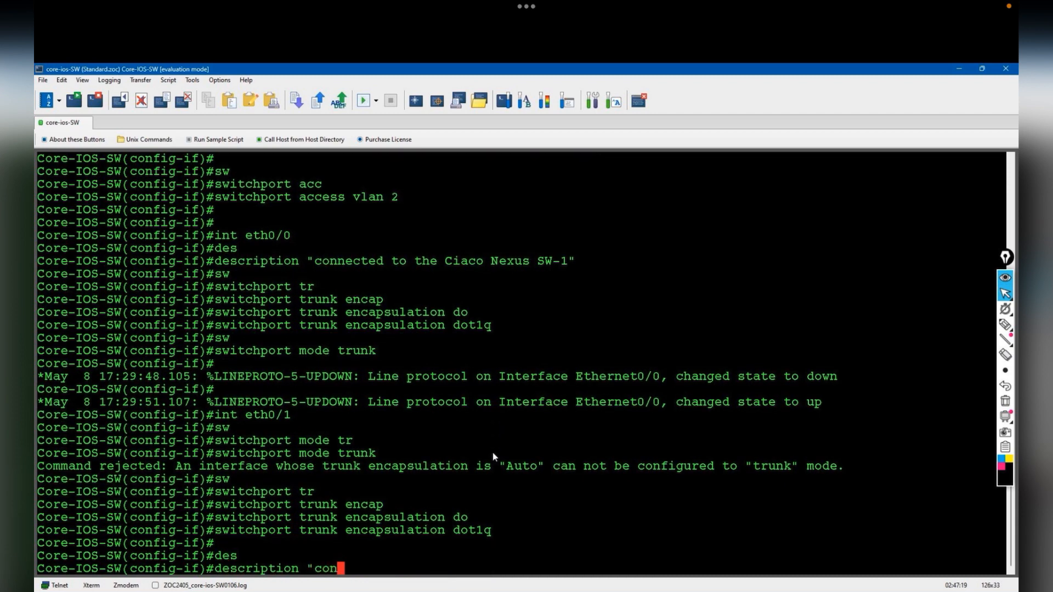
pyautogui.write('nected to the S')
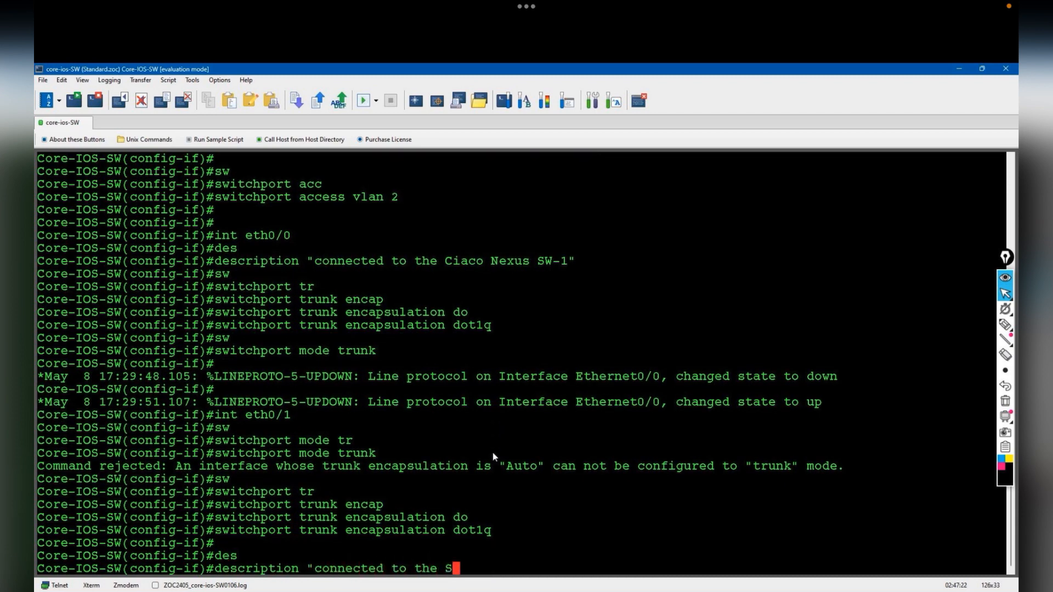
pyautogui.press('BackSpace')
pyautogui.write('Cisco Nexus SW-2"')
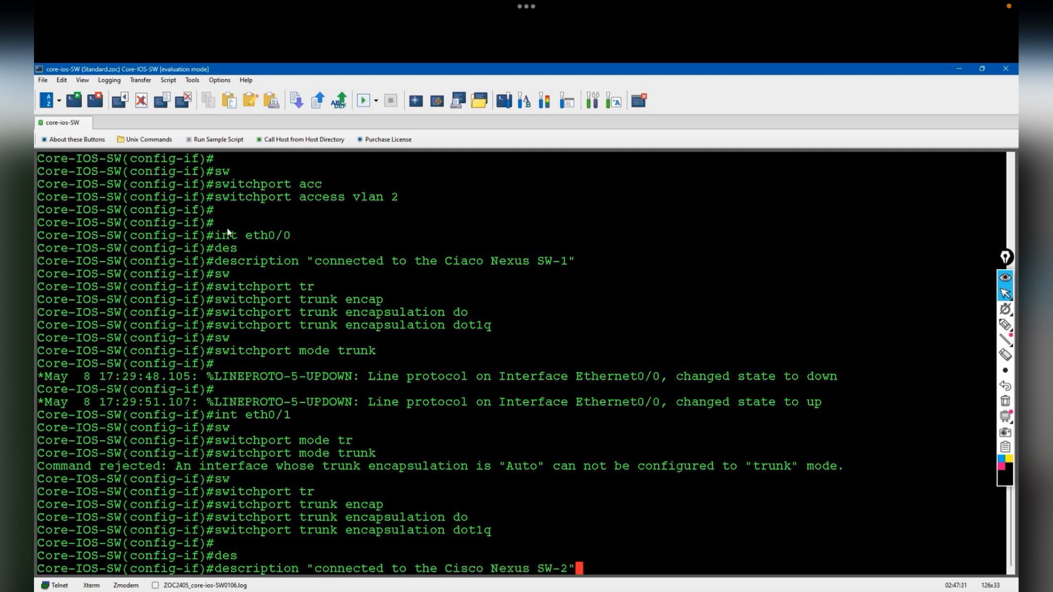
# - Restart the Core-IOS-SW terminal connection and leave configuration mode with Ctrl+Z
pyautogui.rightClick(61, 126)
pyautogui.click(90, 195)
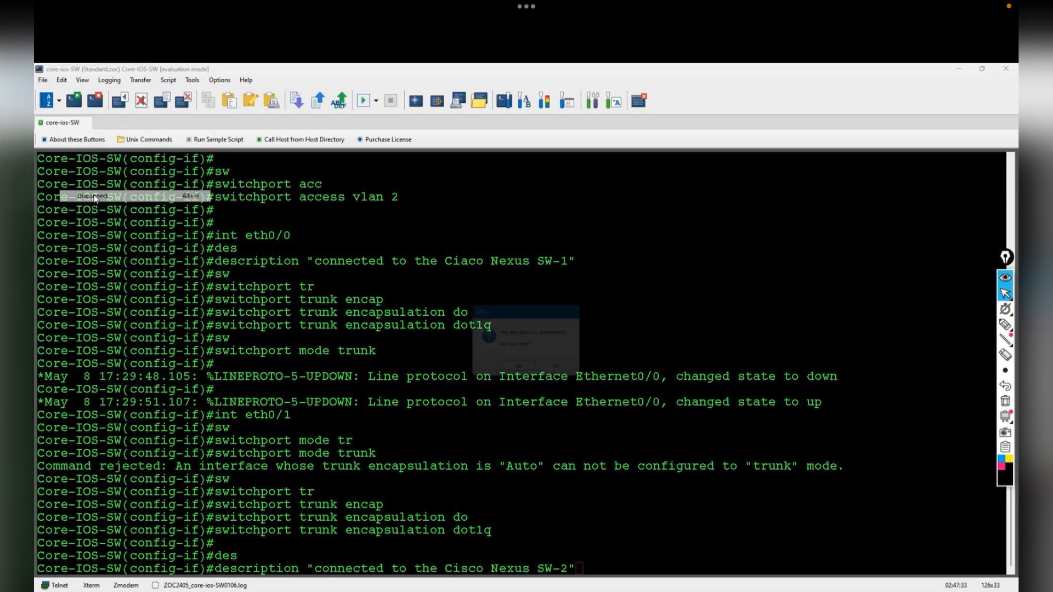
pyautogui.click(521, 371)
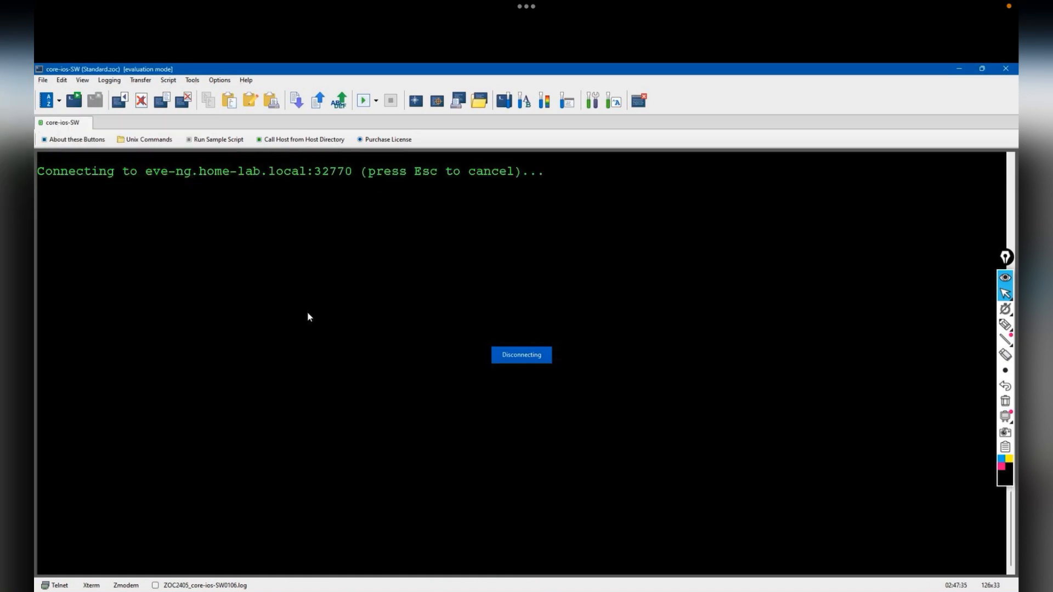
pyautogui.press('Return')
pyautogui.press('Return')
pyautogui.press('Return')
pyautogui.press('Return')
pyautogui.press('Return')
pyautogui.write('show')
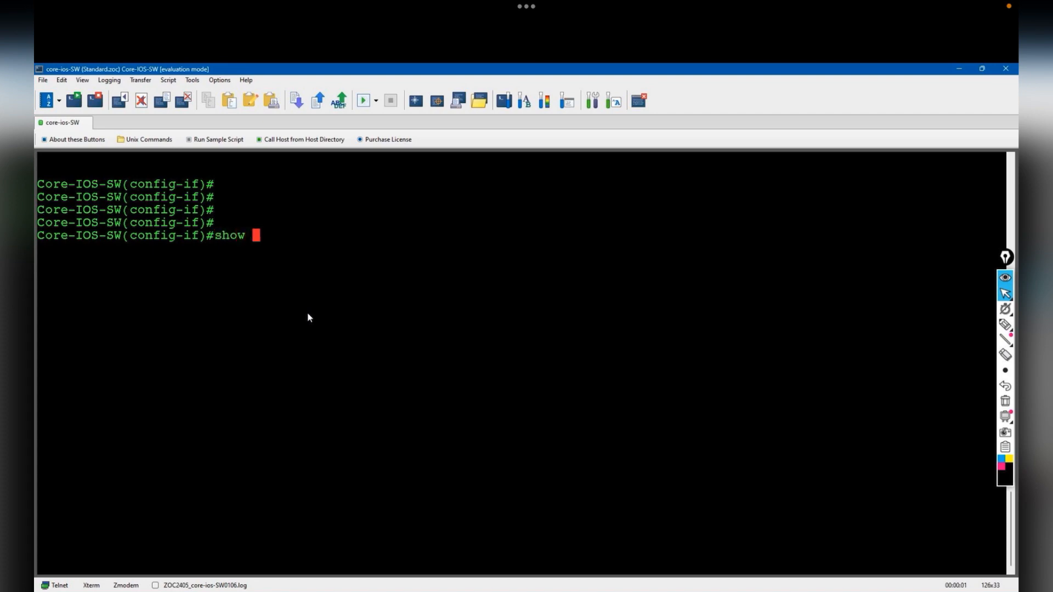
pyautogui.hotkey('ctrl', 'z')
pyautogui.press('Return')
# - Run show interfaces trunk to confirm Et0/0 trunks with 802.1q, native VLAN 1
pyautogui.write('show interfaces tr')
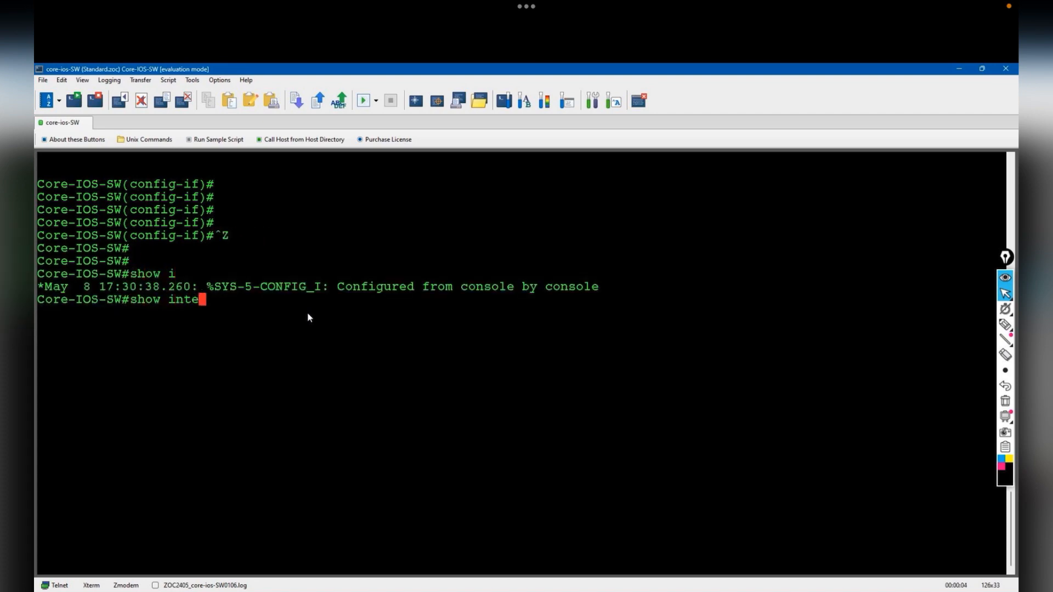
pyautogui.press('Tab')
pyautogui.write('trunk')
pyautogui.press('Return')
pyautogui.press('Return')
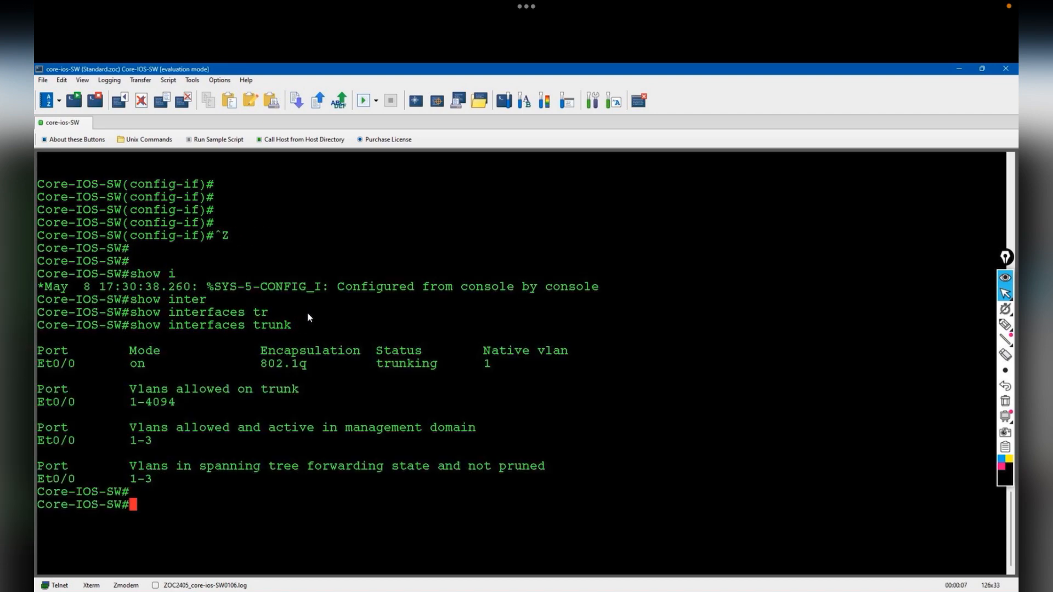
pyautogui.hotkey('alt', 'Tab')
pyautogui.hotkey('alt', 'Tab')
pyautogui.write('int')
pyautogui.press('BackSpace')
pyautogui.press('BackSpace')
pyautogui.press('BackSpace')
pyautogui.press('BackSpace')
# - Describe interface eth0/1 as 'connected to the cisco nexus-SW-2'
pyautogui.write('t')
pyautogui.press('Return')
pyautogui.write('int eth0/1')
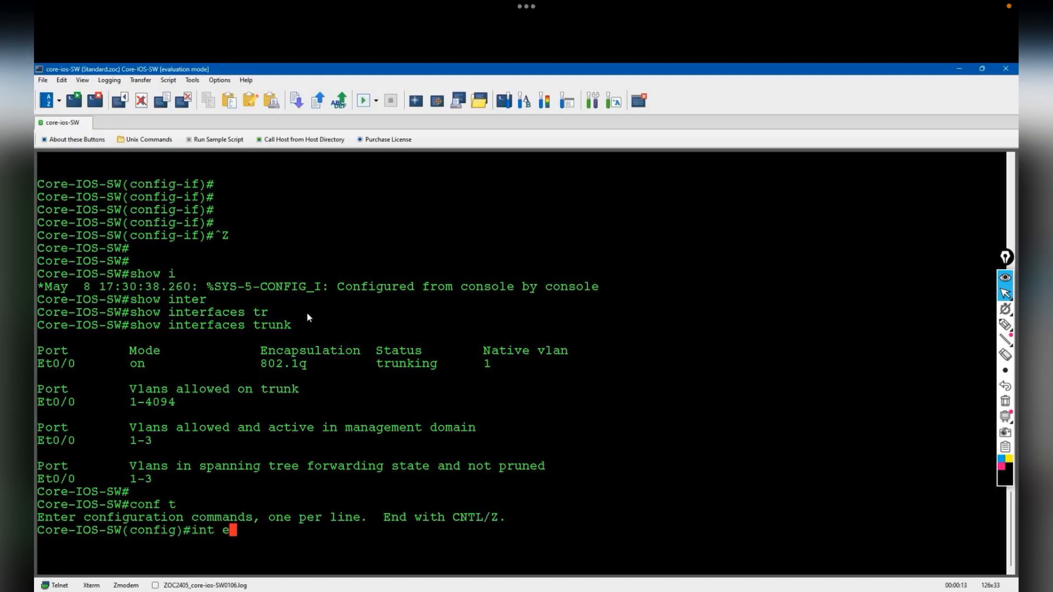
pyautogui.press('Return')
pyautogui.write('des')
pyautogui.press('Tab')
pyautogui.write('"')
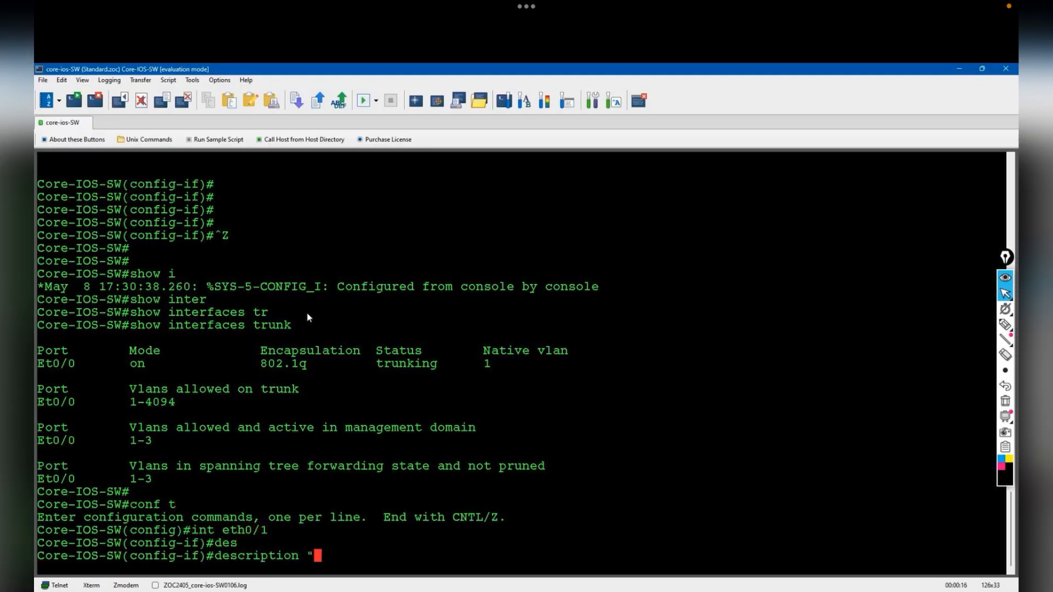
pyautogui.write('connected to ')
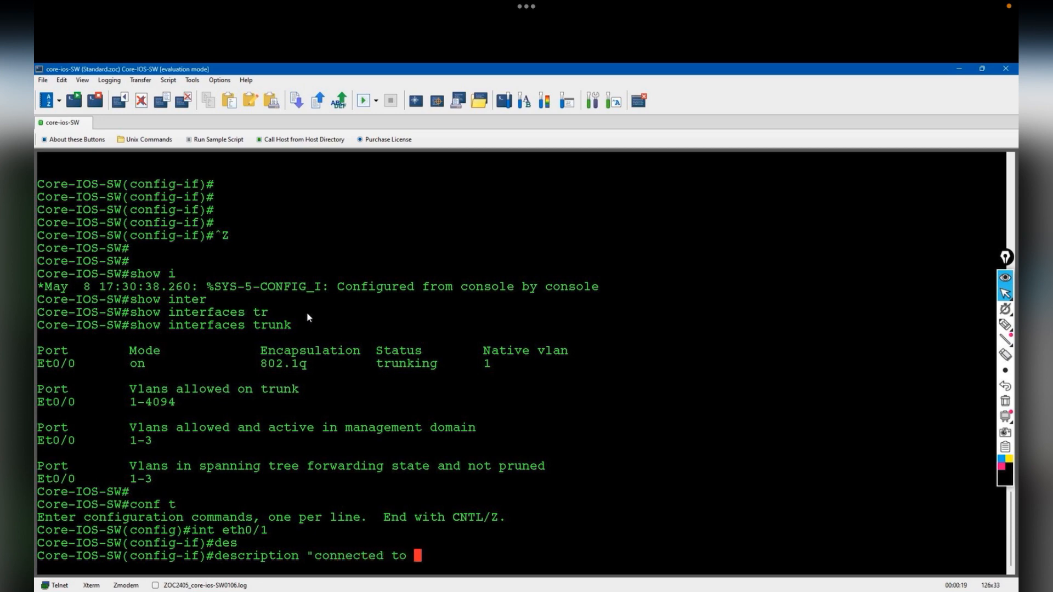
pyautogui.write('the cisco ne')
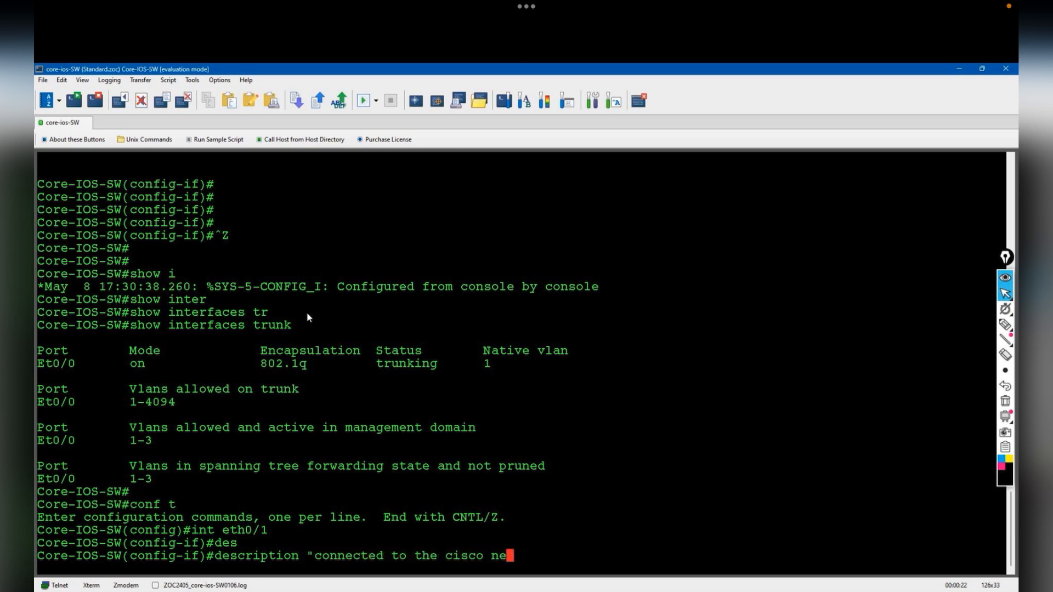
pyautogui.write('xus-SW-2"')
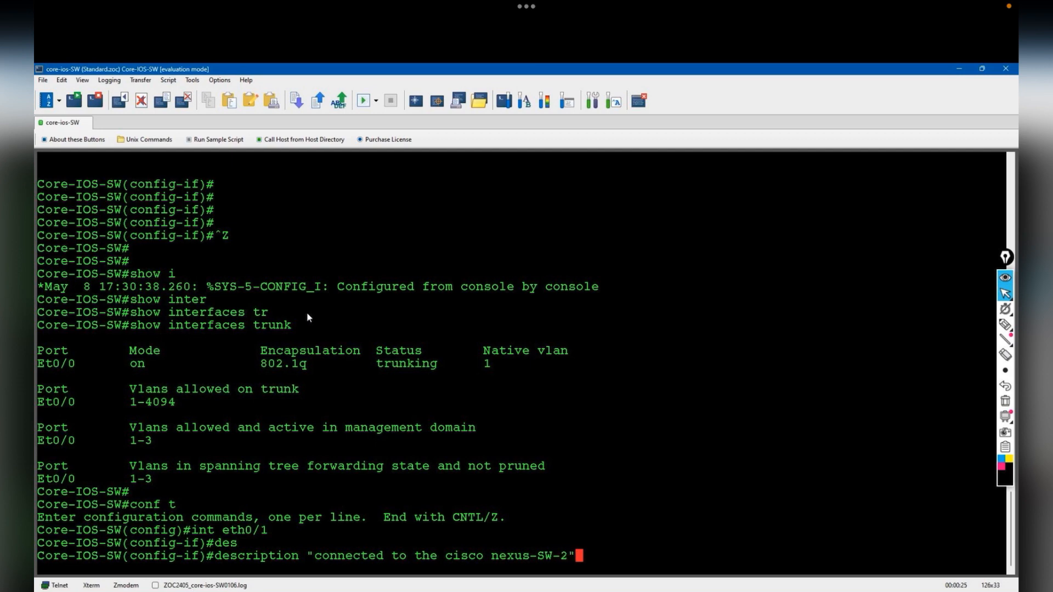
pyautogui.press('Return')
# - Set dot1q trunk encapsulation on eth0/1
pyautogui.write('sw')
pyautogui.press('Tab')
pyautogui.write('tr')
pyautogui.press('Tab')
pyautogui.write('encap')
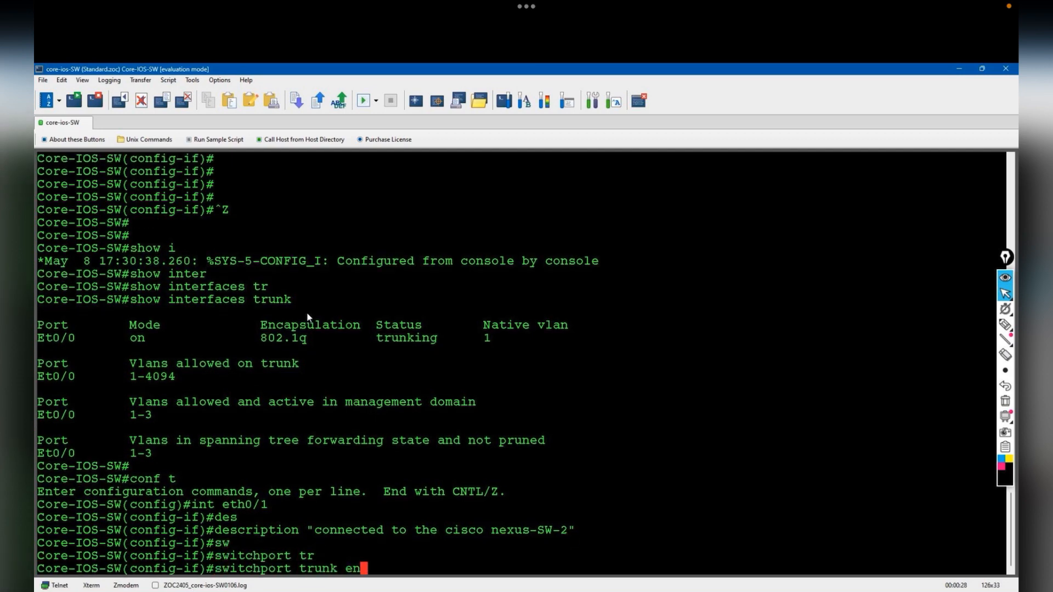
pyautogui.press('Tab')
pyautogui.write('dot')
pyautogui.press('Tab')
pyautogui.press('Return')
# - Put eth0/1 into switchport trunk mode
pyautogui.write('sw')
pyautogui.press('Tab')
pyautogui.write('mode trunk')
pyautogui.press('Return')
pyautogui.press('Return')
# - Leave configuration mode and save the running configuration with wr
pyautogui.write('end')
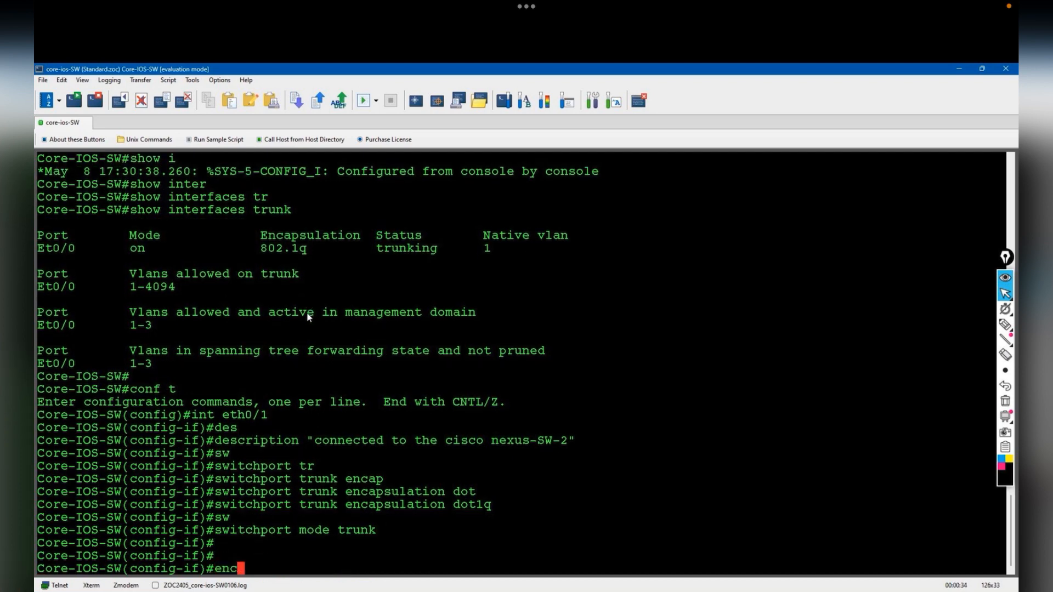
pyautogui.press('Return')
pyautogui.write('wr')
pyautogui.press('Return')
# - Verify the trunk ports with show interfaces trunk and the VLANs with show vlan
pyautogui.write('show int')
pyautogui.press('Tab')
pyautogui.write('tru')
pyautogui.press('Tab')
pyautogui.press('Return')
pyautogui.write('show vlan')
pyautogui.press('Return')
pyautogui.press('space')
pyautogui.press('Return')
pyautogui.press('Return')
pyautogui.press('Return')
pyautogui.hotkey('alt', 'Tab')
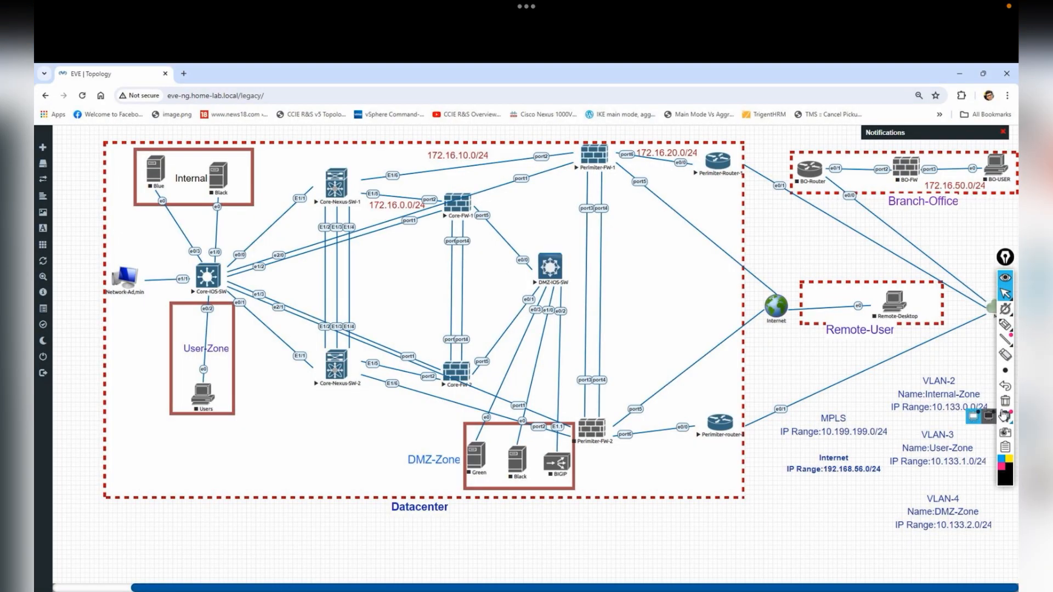
pyautogui.click(1005, 324)
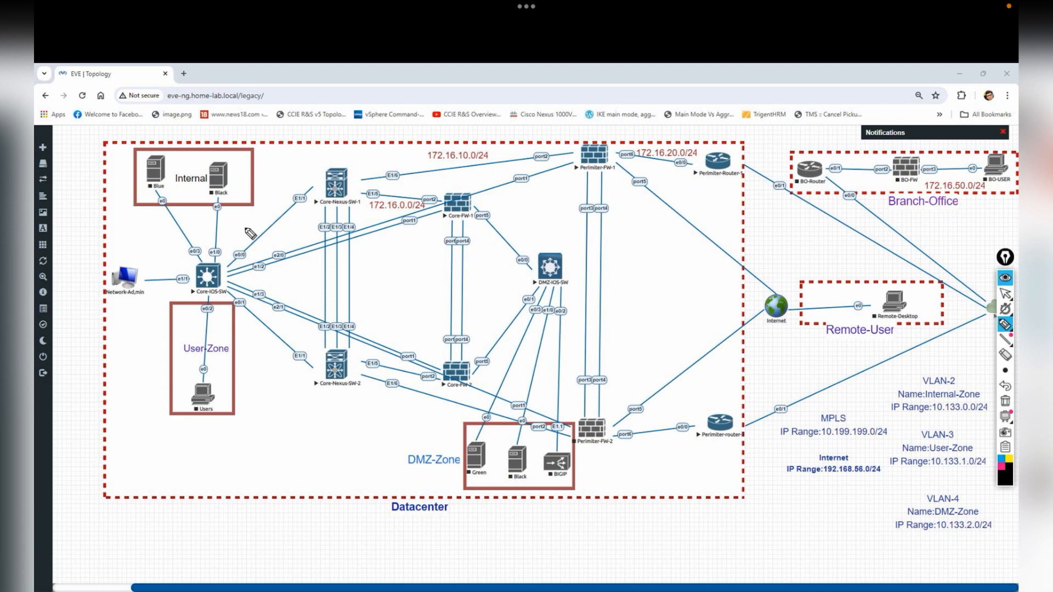
pyautogui.moveTo(227, 286)
pyautogui.mouseDown()
pyautogui.moveTo(241, 257)
pyautogui.moveTo(308, 266)
pyautogui.moveTo(291, 276)
pyautogui.moveTo(295, 314)
pyautogui.mouseUp()
pyautogui.moveTo(295, 297); pyautogui.dragTo(279, 330)
pyautogui.moveTo(285, 245)
pyautogui.mouseDown()
pyautogui.moveTo(305, 261)
pyautogui.moveTo(305, 238)
pyautogui.moveTo(274, 222)
pyautogui.mouseUp()
pyautogui.moveTo(211, 255); pyautogui.dragTo(226, 210)
pyautogui.moveTo(270, 325); pyautogui.dragTo(279, 319)
pyautogui.moveTo(183, 367); pyautogui.dragTo(225, 333)
pyautogui.moveTo(190, 370); pyautogui.dragTo(221, 339)
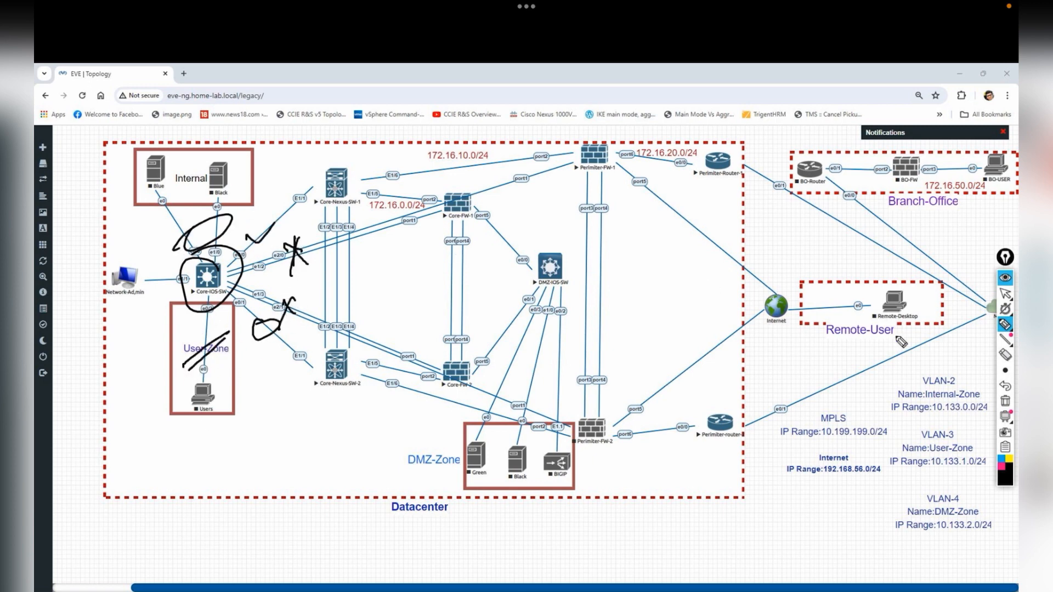
pyautogui.click(1005, 401)
pyautogui.click(1005, 293)
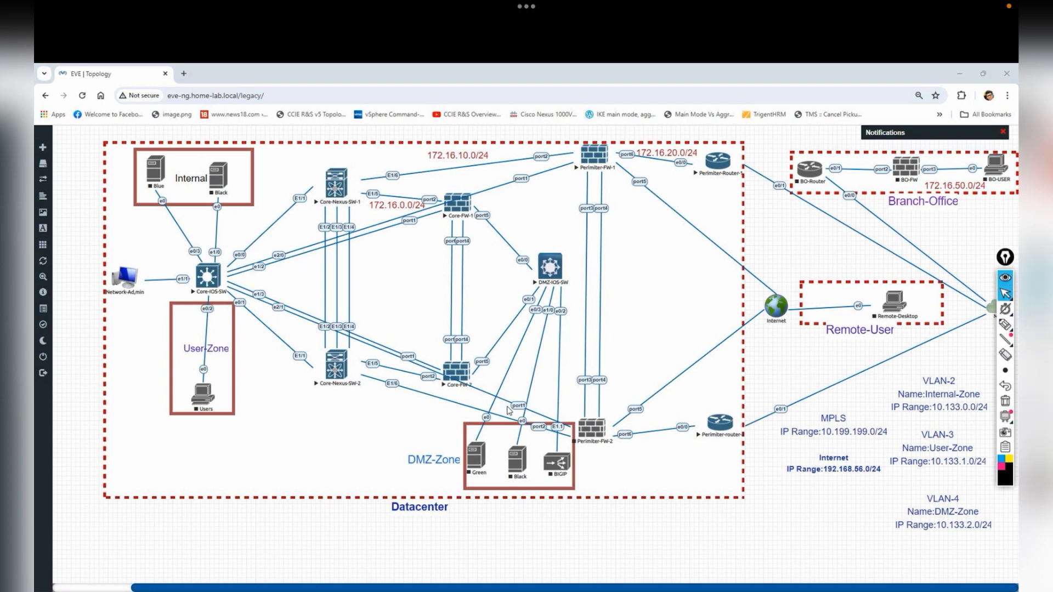
pyautogui.hotkey('alt', 'Tab')
pyautogui.hotkey('alt', 'Tab')
# - On interface eth0/2, start the description 'Connected to the User-Zone'
pyautogui.write('0/2')
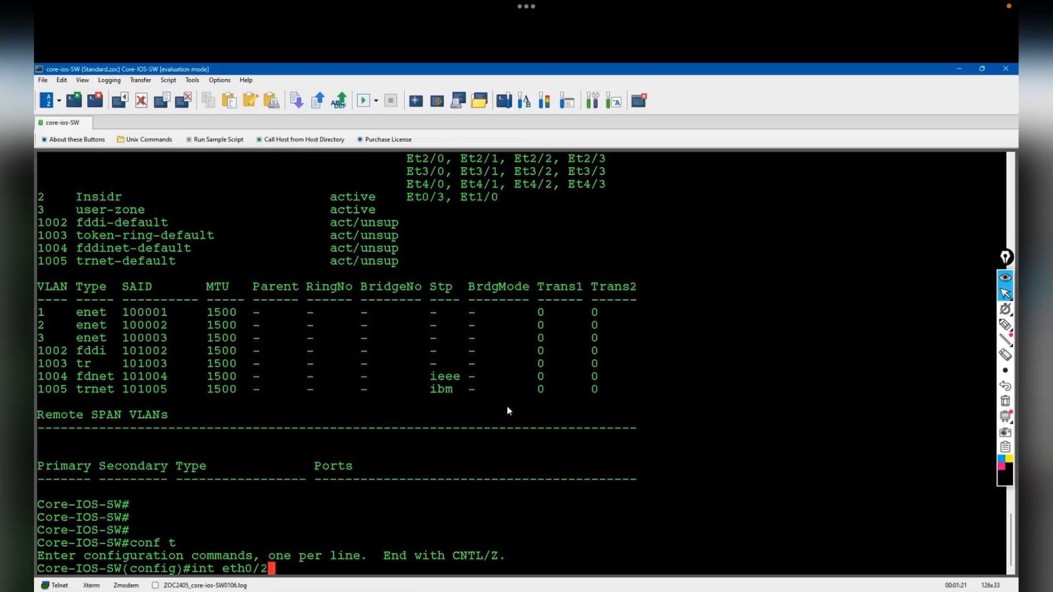
pyautogui.press('Return')
pyautogui.write('des')
pyautogui.press('Tab')
pyautogui.write('"Connec')
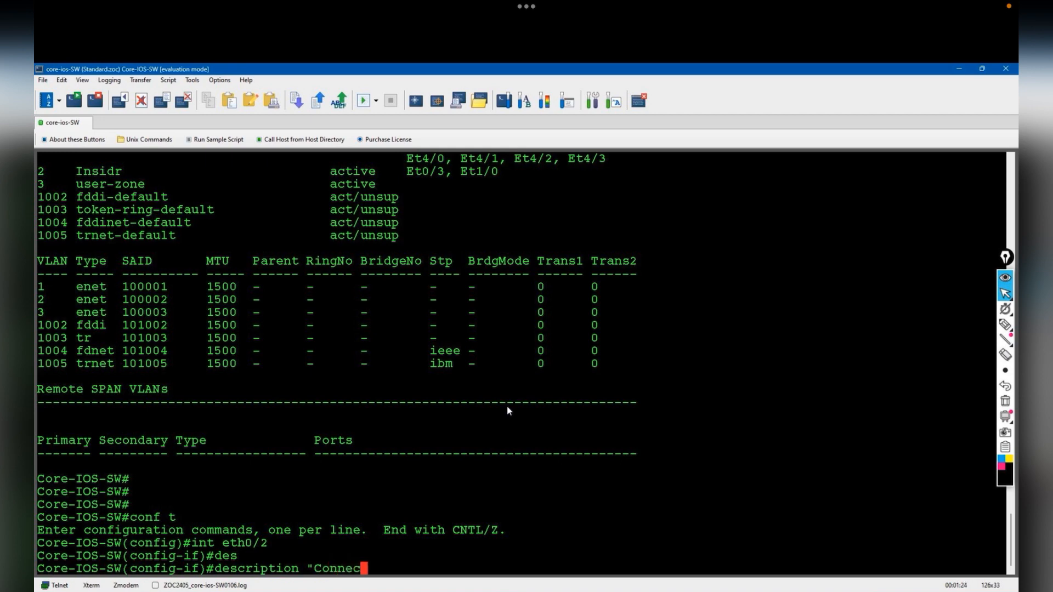
pyautogui.write('ted to the User-Zone')
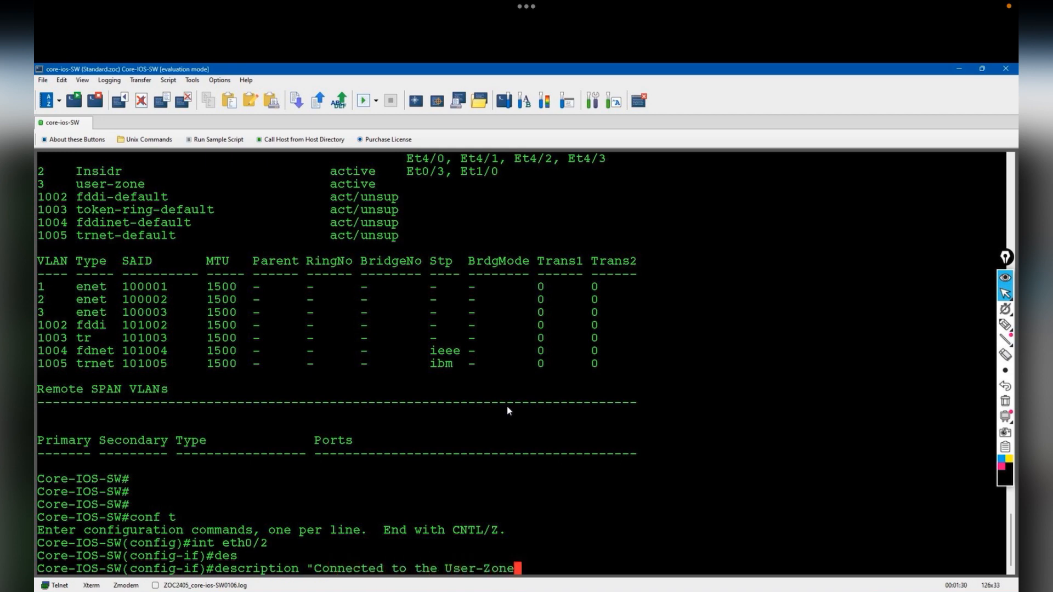
# - Disconnect and reconnect the Core-IOS-SW session, then reapply the User-Zone description
pyautogui.click(42, 80)
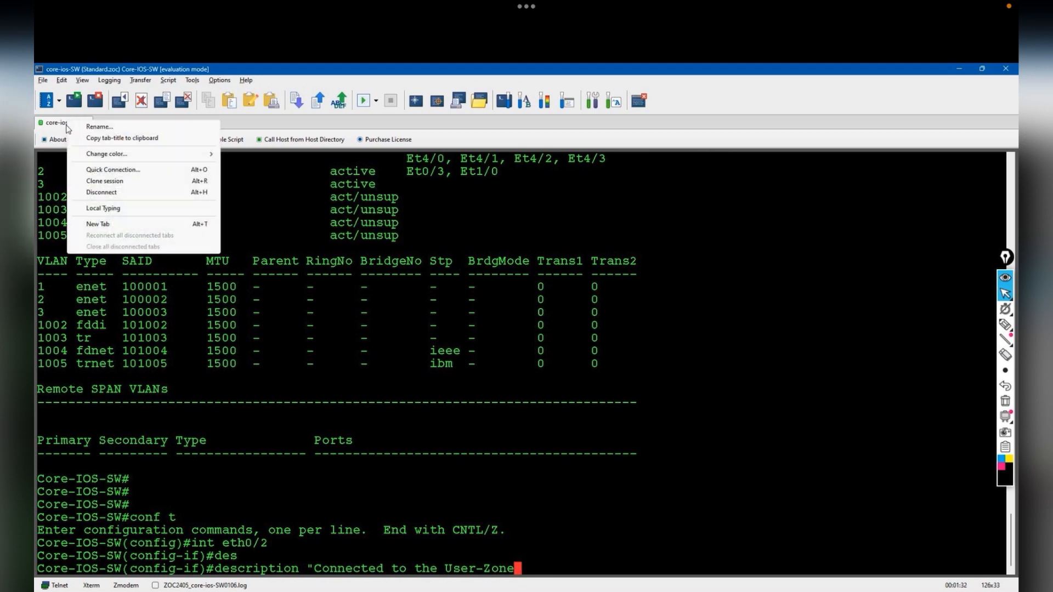
pyautogui.click(83, 192)
pyautogui.click(535, 376)
pyautogui.click(42, 80)
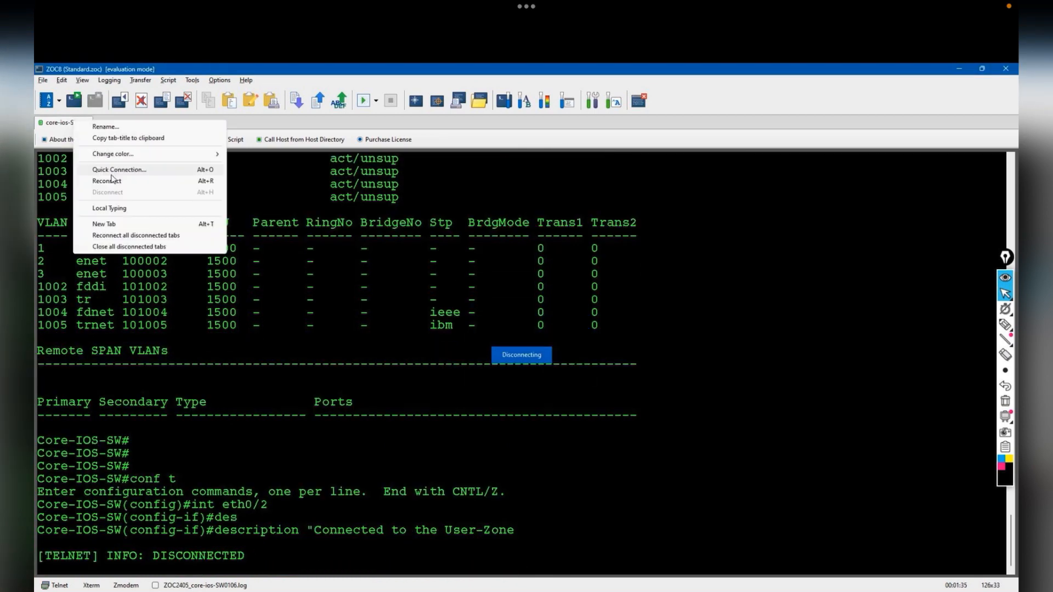
pyautogui.click(150, 180)
pyautogui.press('Return')
pyautogui.press('Return')
pyautogui.press('Up')
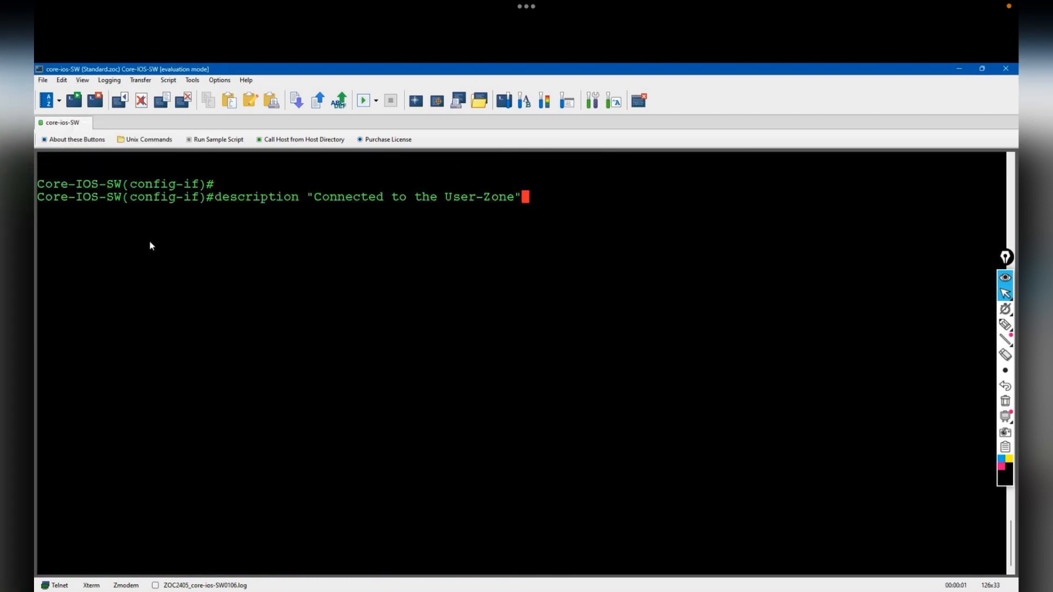
pyautogui.press('Return')
pyautogui.press('Return')
# - Make eth0/2 an access port assigned to VLAN 3
pyautogui.write('sw')
pyautogui.press('Tab')
pyautogui.write('mode acc')
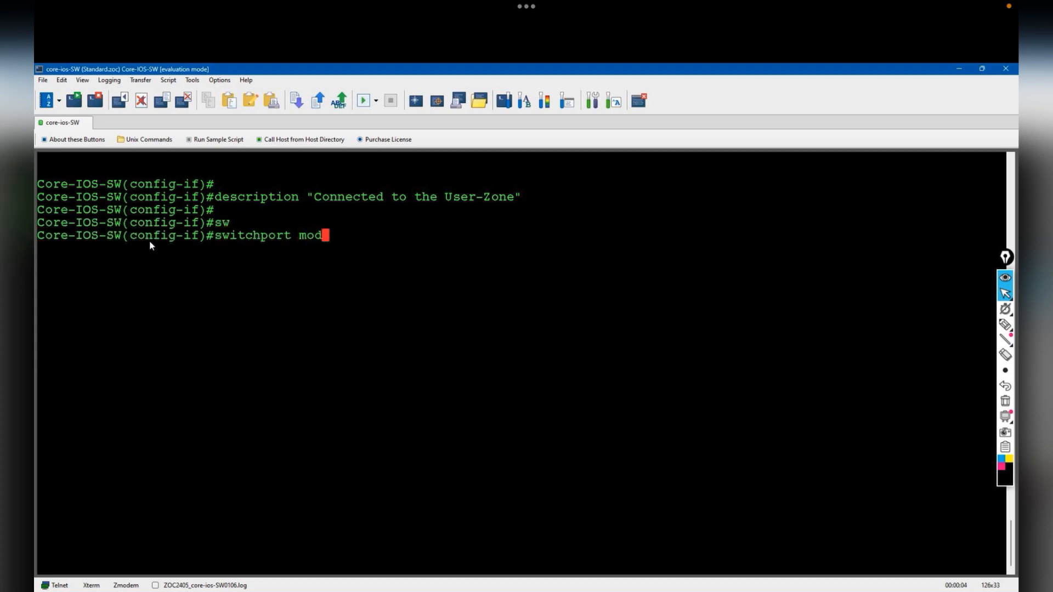
pyautogui.press('Tab')
pyautogui.press('Return')
pyautogui.write('sw')
pyautogui.press('Tab')
pyautogui.write('acc')
pyautogui.press('Tab')
pyautogui.write('vlan 3')
pyautogui.press('Return')
pyautogui.press('Return')
# - Check the VLAN table, save the configuration with do wr, and exit configuration mode
pyautogui.write('do show vlan')
pyautogui.press('Return')
pyautogui.press('space')
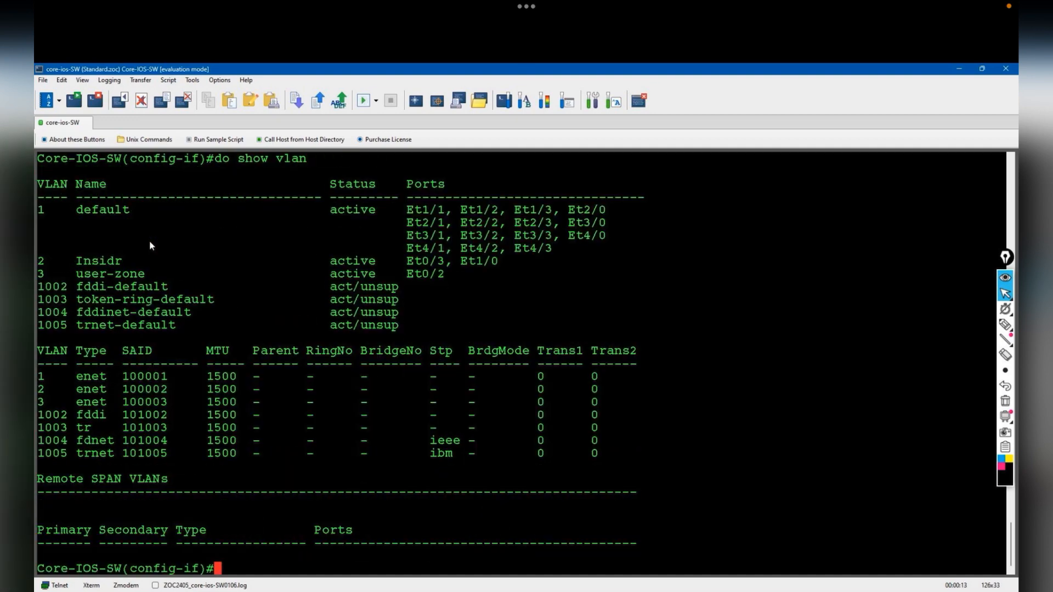
pyautogui.press('Return')
pyautogui.press('Return')
pyautogui.write('do wr')
pyautogui.press('Return')
pyautogui.write('end')
pyautogui.press('Return')
pyautogui.press('Return')
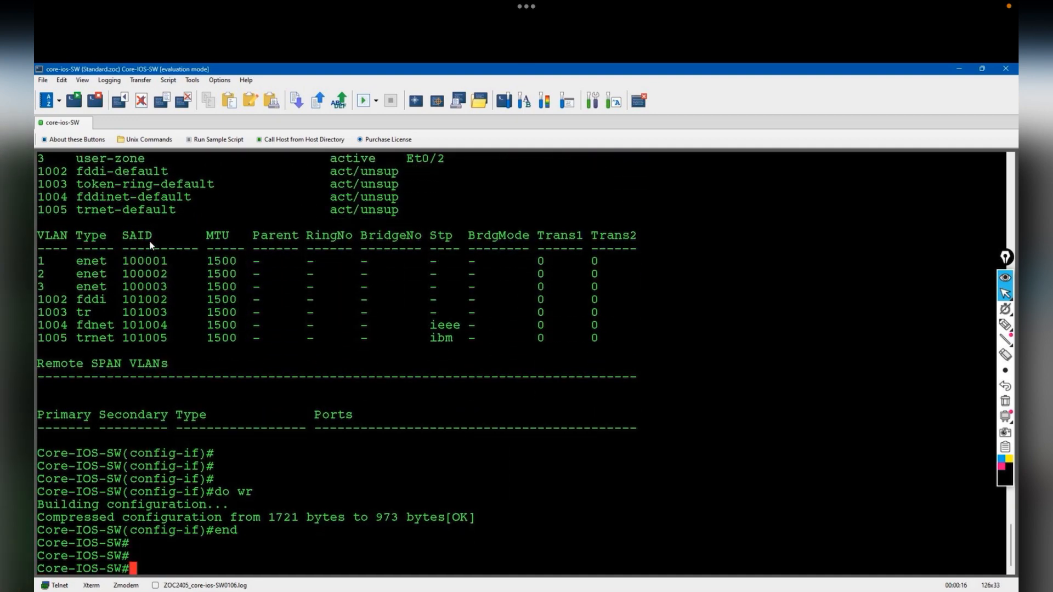
pyautogui.hotkey('alt', 'Tab')
pyautogui.hotkey('alt', 'Tab')
# - On Core-Nexus-SW-2, list bootflash and set boot nxos bootflash:nxos.9.3.9.bin
pyautogui.write('conf t')
pyautogui.press('Return')
pyautogui.write('dir')
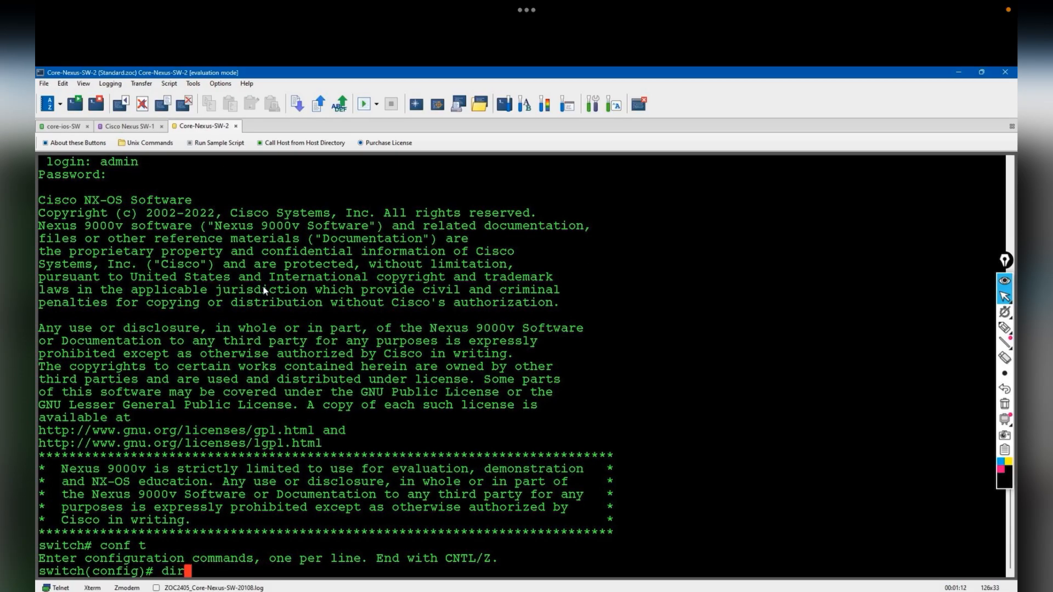
pyautogui.press('Return')
pyautogui.write('boot')
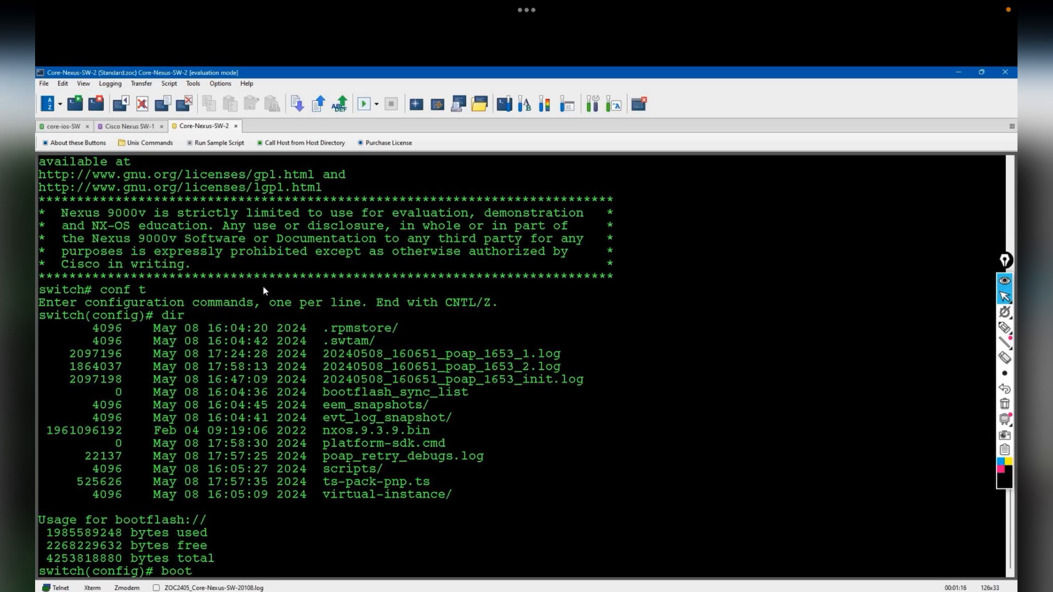
pyautogui.write(' nxos bootflash:nxos.9.3.9.bin')
pyautogui.press('Return')
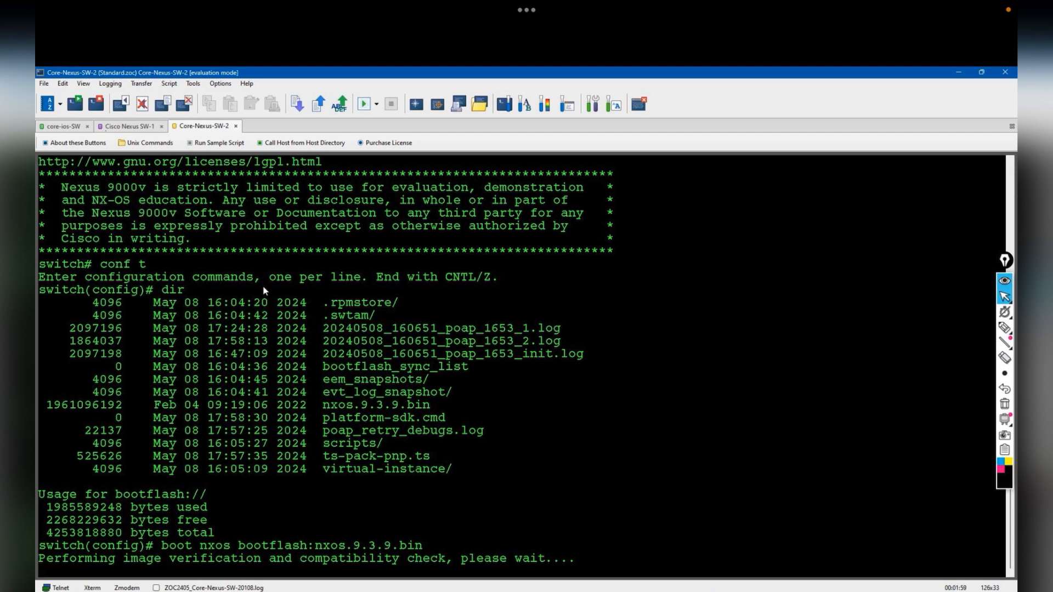
# - Set the switch hostname to Core-Nexus-SW-1 in the Cisco Nexus SW-1 session
pyautogui.click(141, 126)
pyautogui.press('Return')
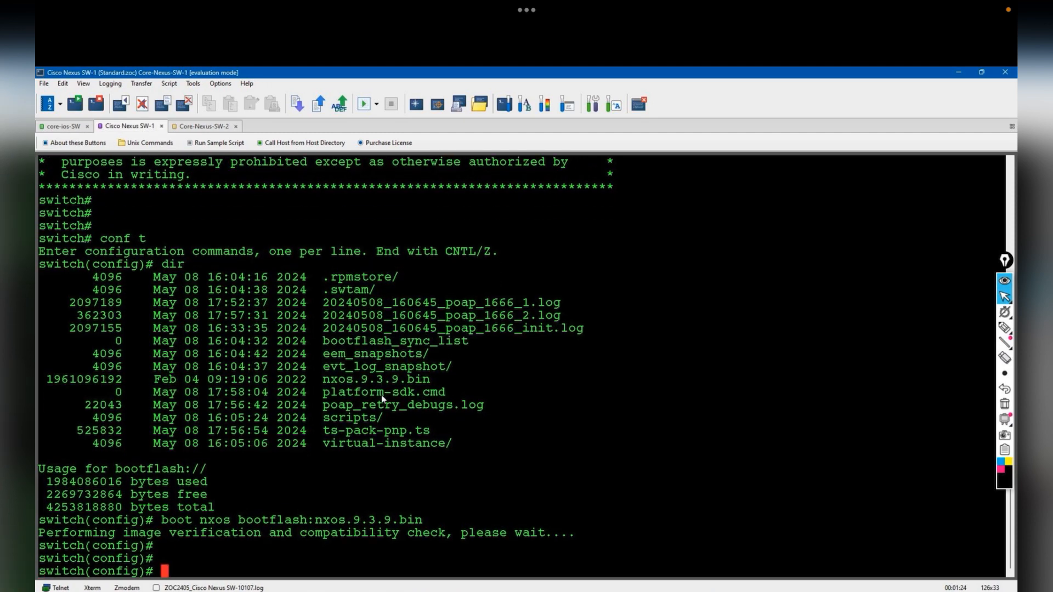
pyautogui.press('Return')
pyautogui.write('hostname')
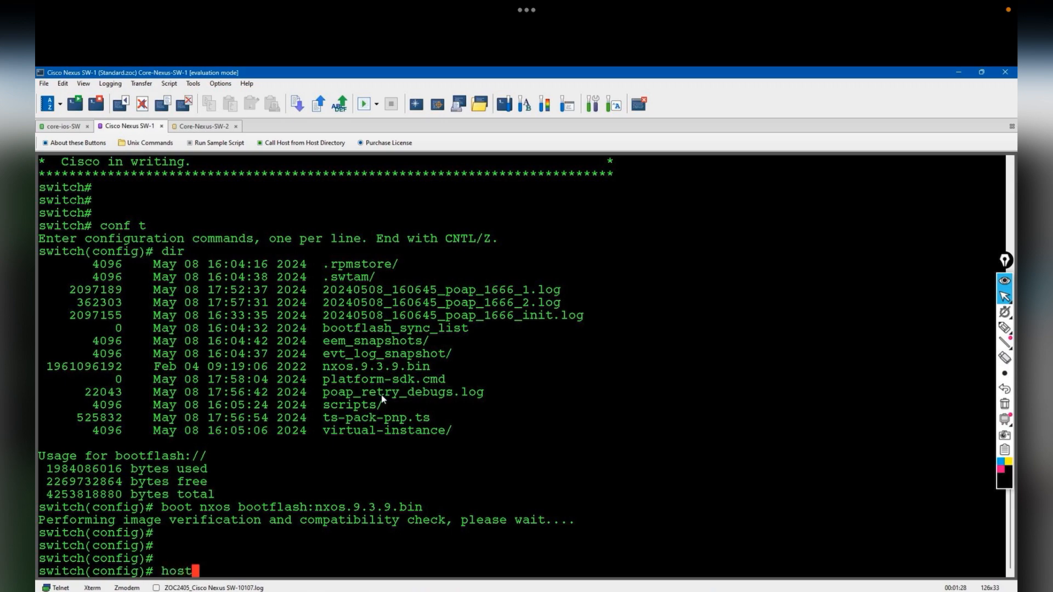
pyautogui.hotkey('alt', 'Tab')
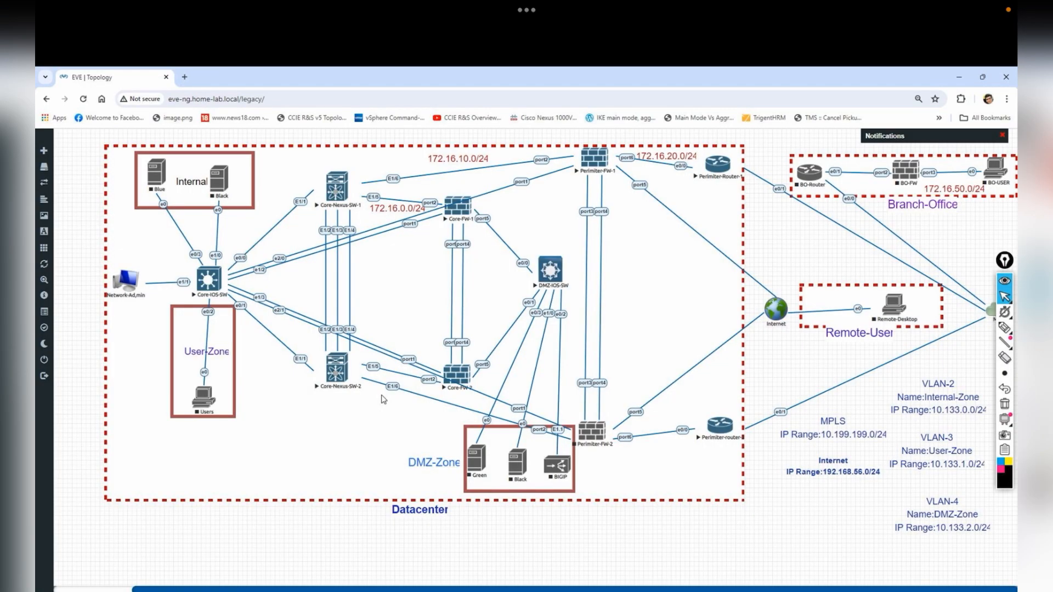
pyautogui.hotkey('alt', 'Tab')
pyautogui.write('Core-Nexus-SW-1')
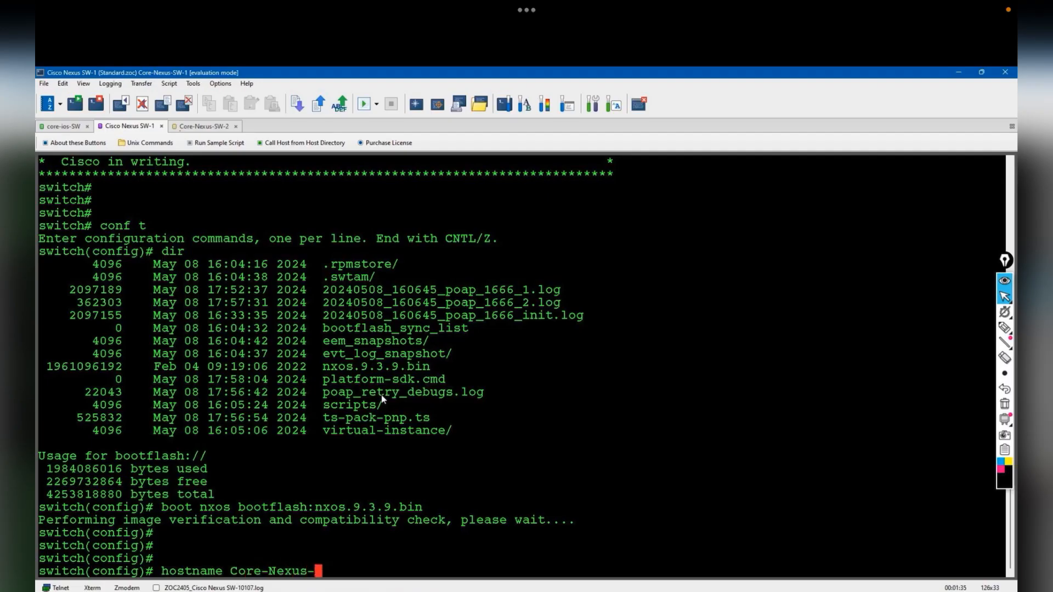
pyautogui.press('Return')
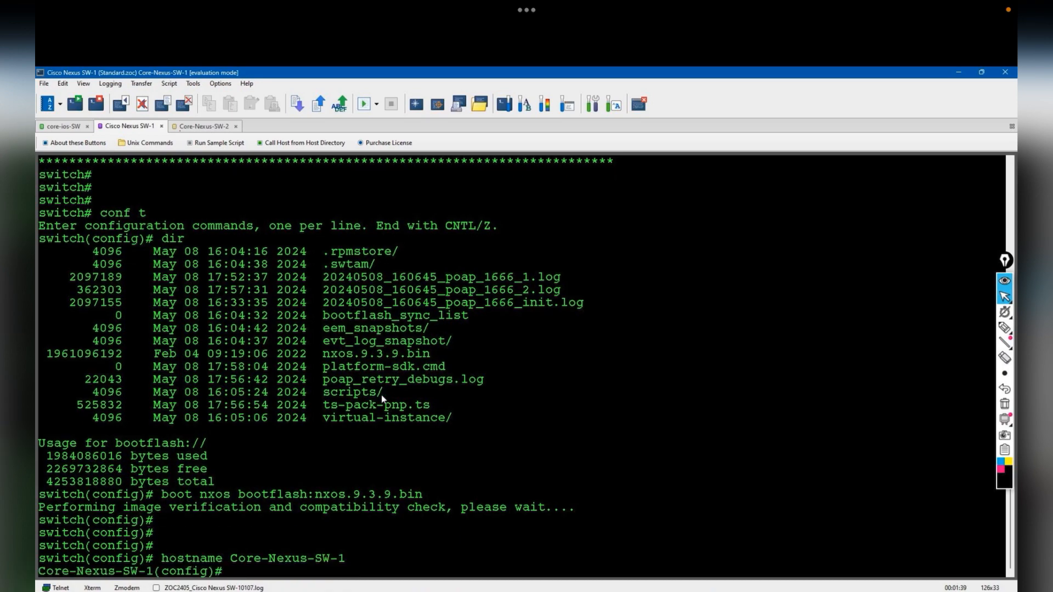
pyautogui.hotkey('alt', 'Tab')
pyautogui.hotkey('alt', 'Tab')
# - Create VLAN 2 named inside-Zone and VLAN 3 named user-zone
pyautogui.write('vlan 2')
pyautogui.press('Return')
pyautogui.write('name inside-Zone')
pyautogui.press('Return')
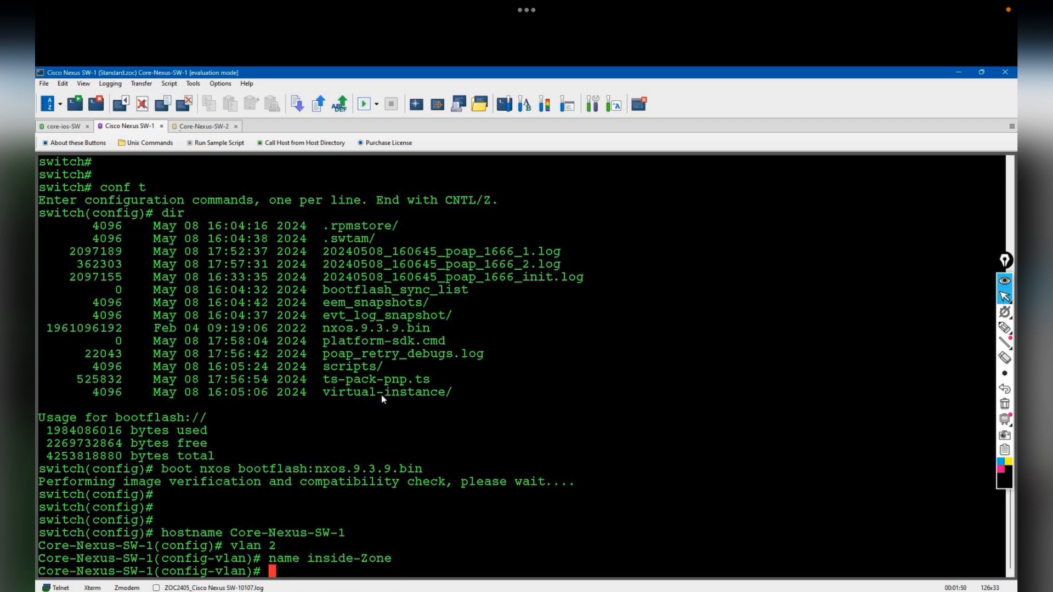
pyautogui.write('vlan 3')
pyautogui.press('Return')
pyautogui.write('name user-zone')
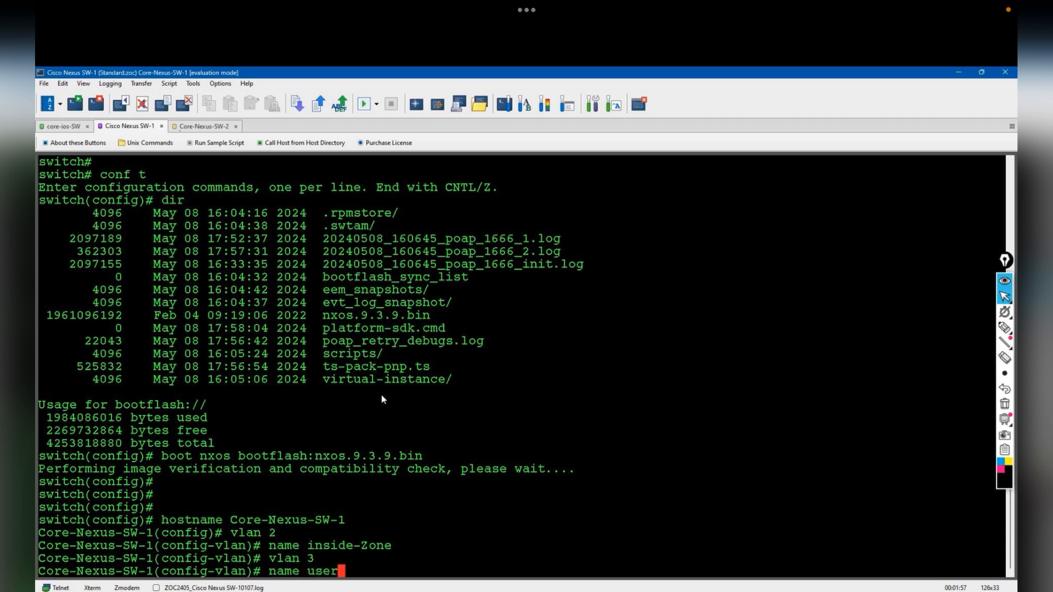
pyautogui.press('Return')
# - Make Eth1/1 a trunk allowing all VLANs, described as "connected to the Core-IOS-SW"
pyautogui.write('int eth')
pyautogui.press('BackSpace')
pyautogui.press('BackSpace')
pyautogui.press('BackSpace')
pyautogui.press('BackSpace')
pyautogui.press('BackSpace')
pyautogui.press('BackSpace')
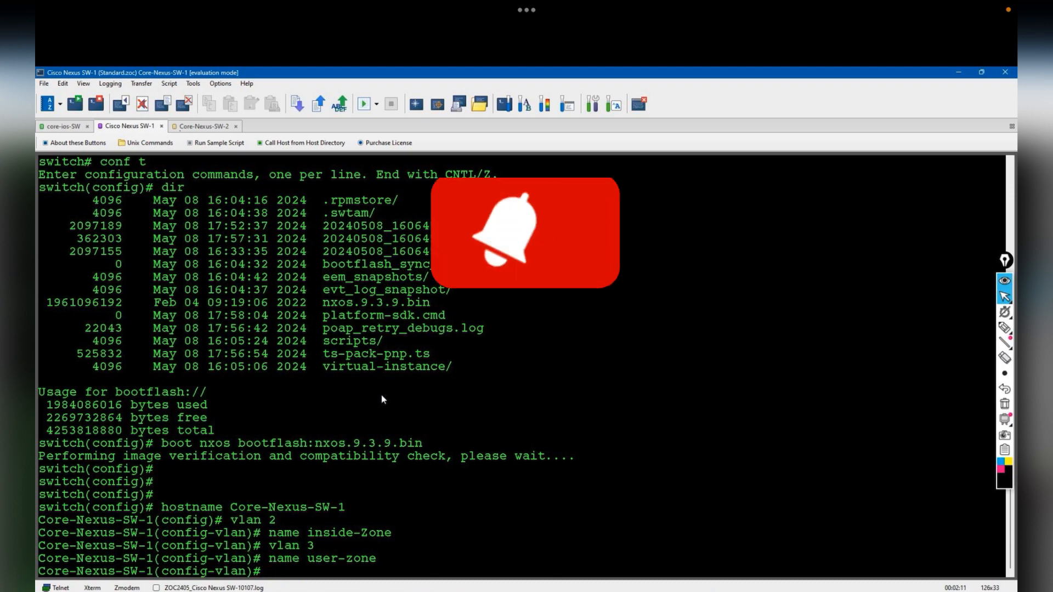
pyautogui.write('int eth1/1')
pyautogui.press('Return')
pyautogui.write('des')
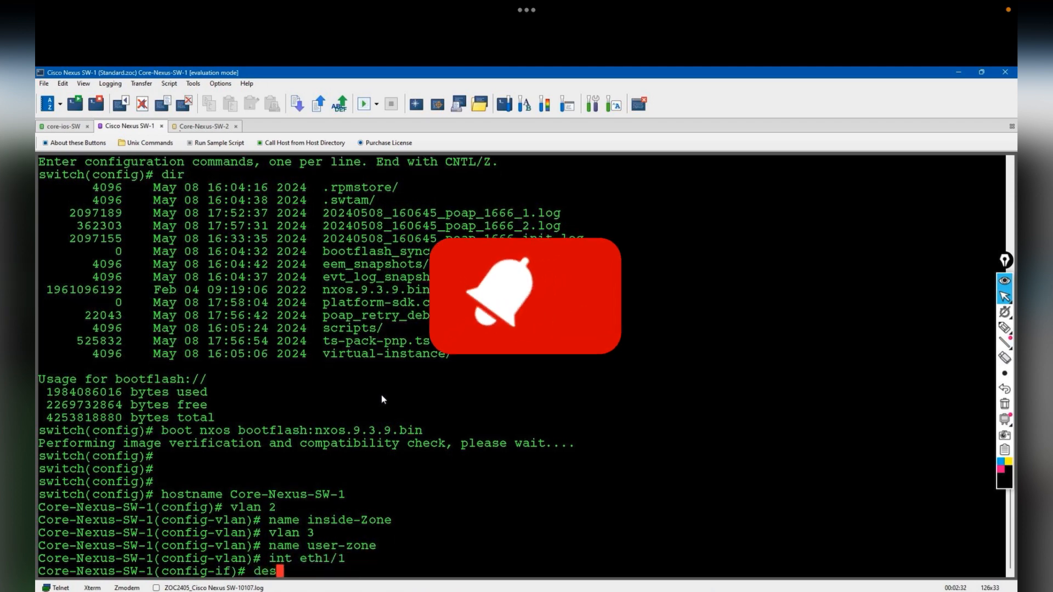
pyautogui.write('cription "connected to the ')
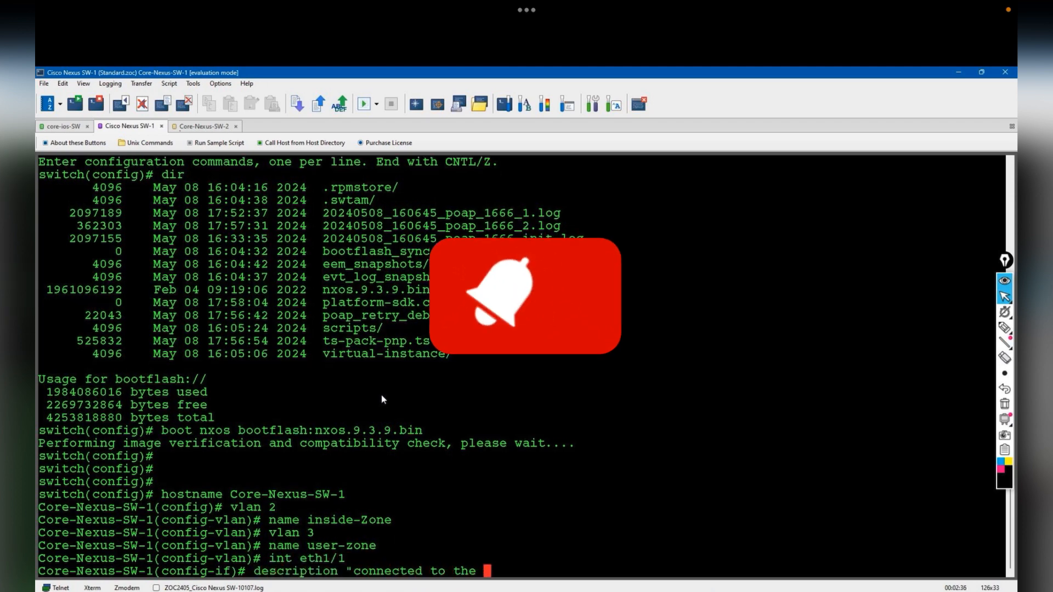
pyautogui.write('Core-IOS-SW"')
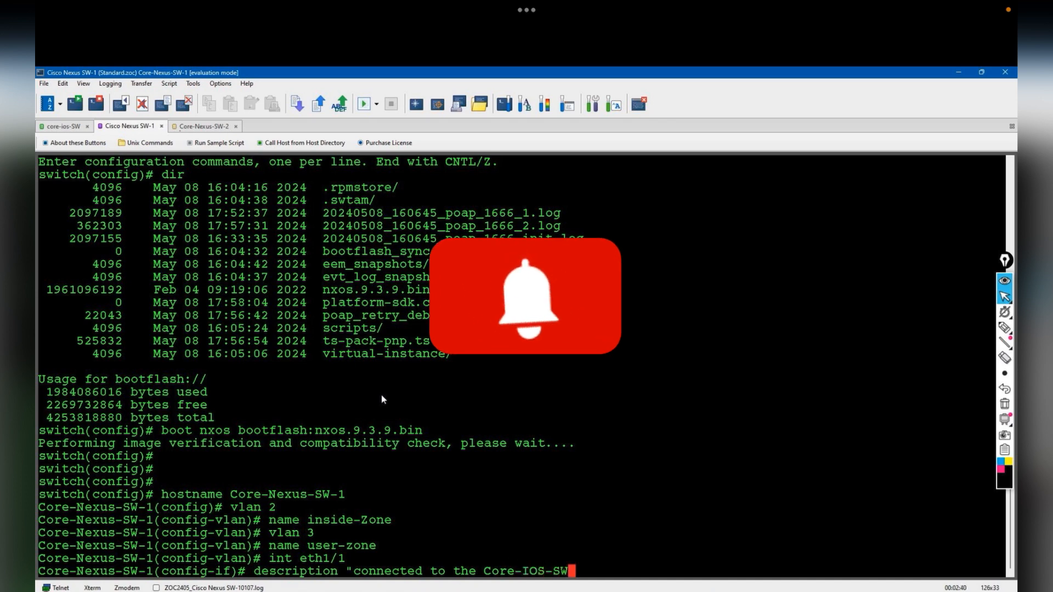
pyautogui.press('Return')
pyautogui.write('switchport mode trunk')
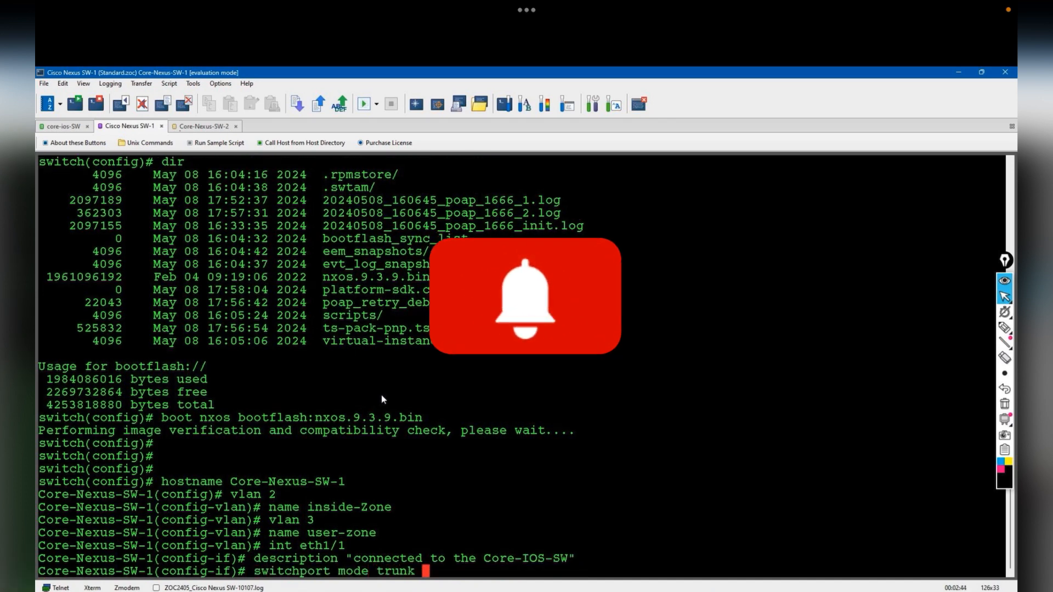
pyautogui.press('Return')
pyautogui.write('switchport tr')
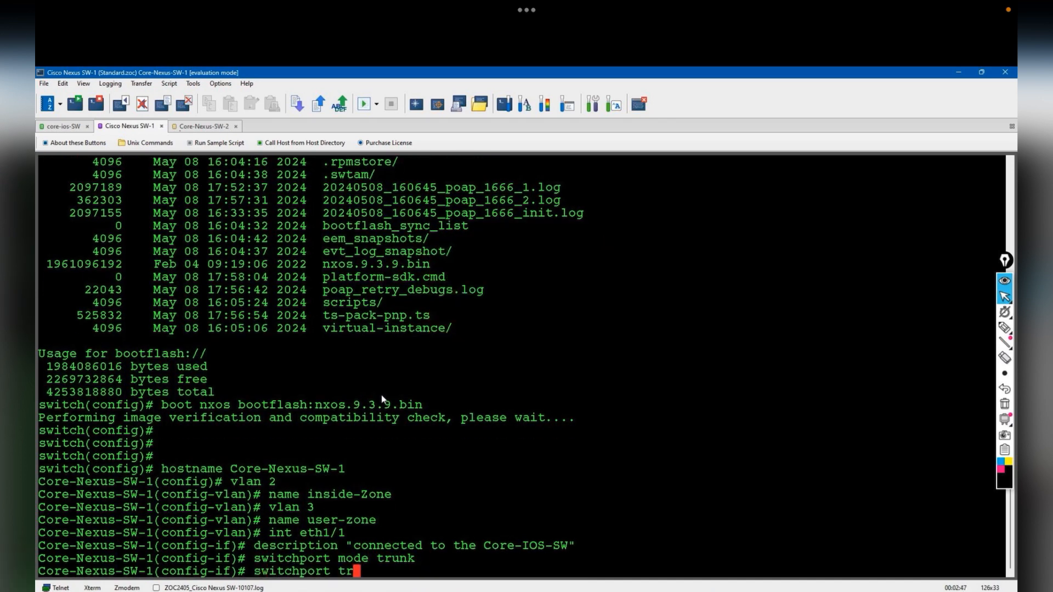
pyautogui.write('unk allowed vlan all')
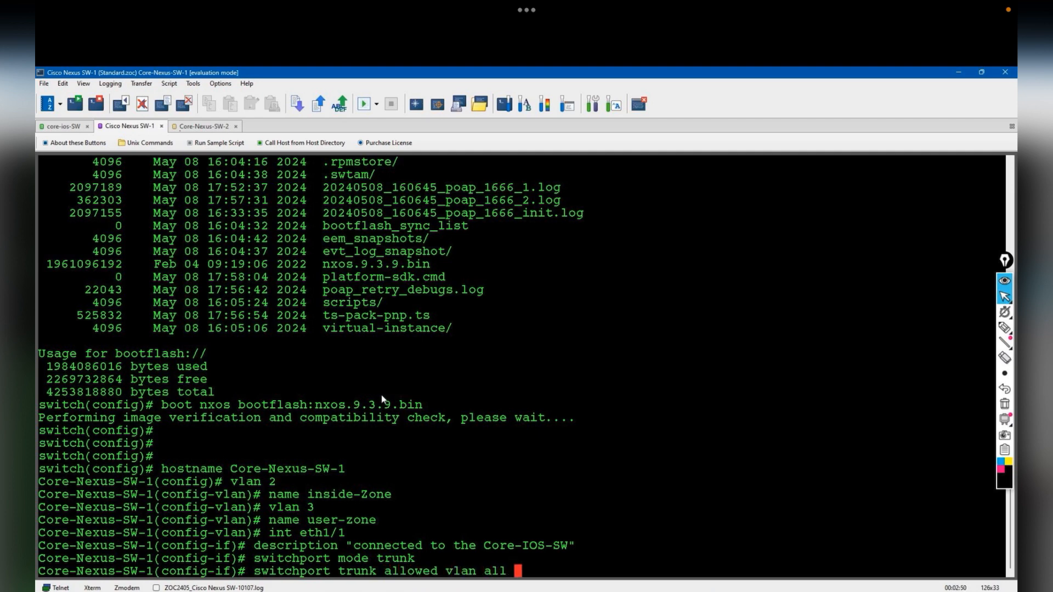
pyautogui.press('Return')
pyautogui.press('Return')
pyautogui.press('Return')
# - Run show vlan to confirm VLANs 2 and 3 are active on Eth1/1
pyautogui.write('show vlan')
pyautogui.press('Return')
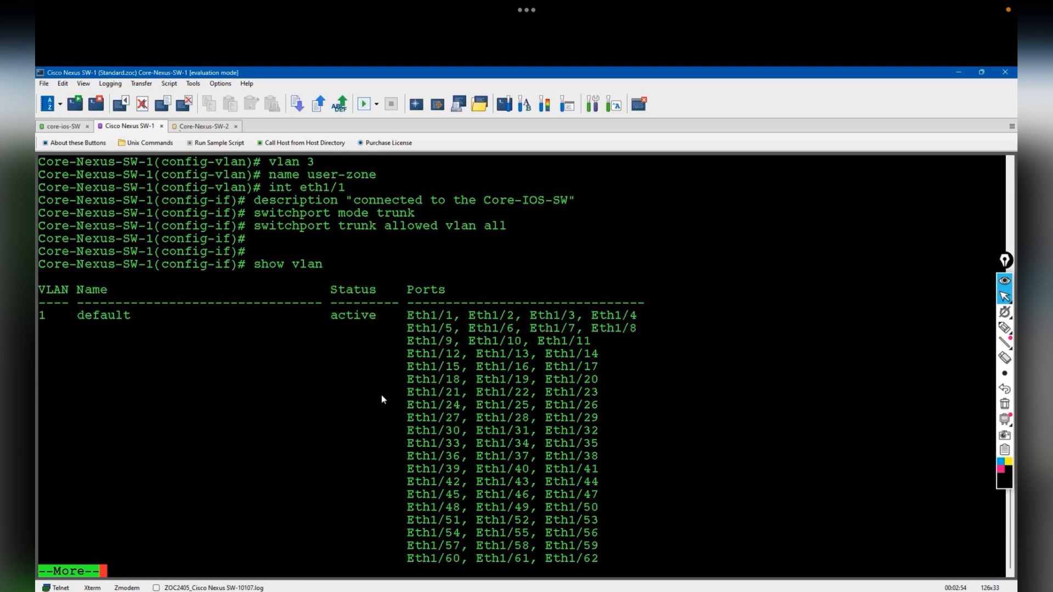
pyautogui.press('Return')
pyautogui.press('Return')
pyautogui.hotkey('alt', 'Tab')
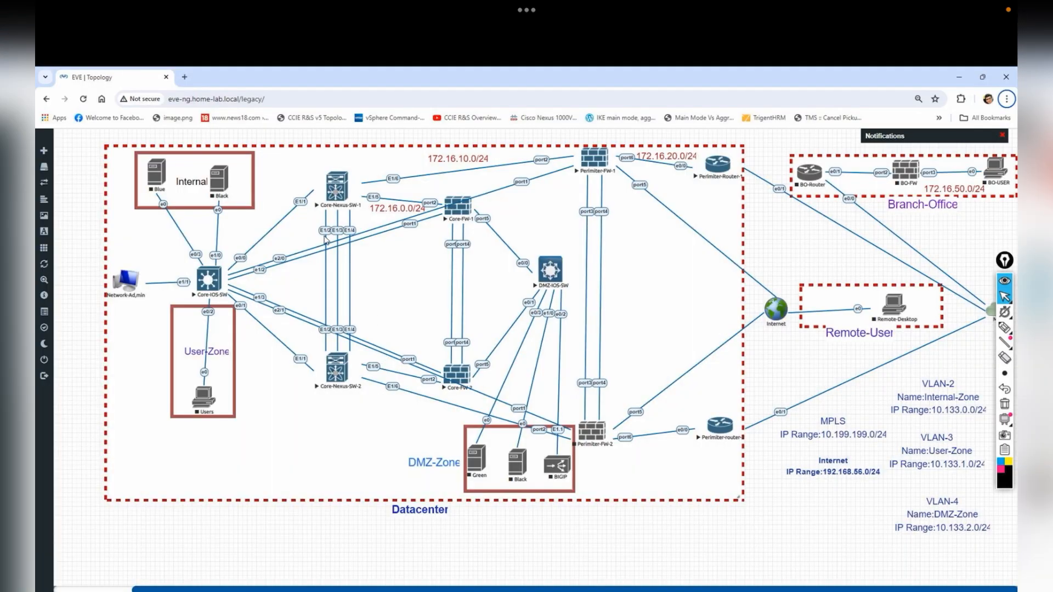
pyautogui.hotkey('alt', 'Tab')
# - Leave interface configuration and enable the vPC feature
pyautogui.write('int')
pyautogui.press('BackSpace')
pyautogui.press('BackSpace')
pyautogui.press('BackSpace')
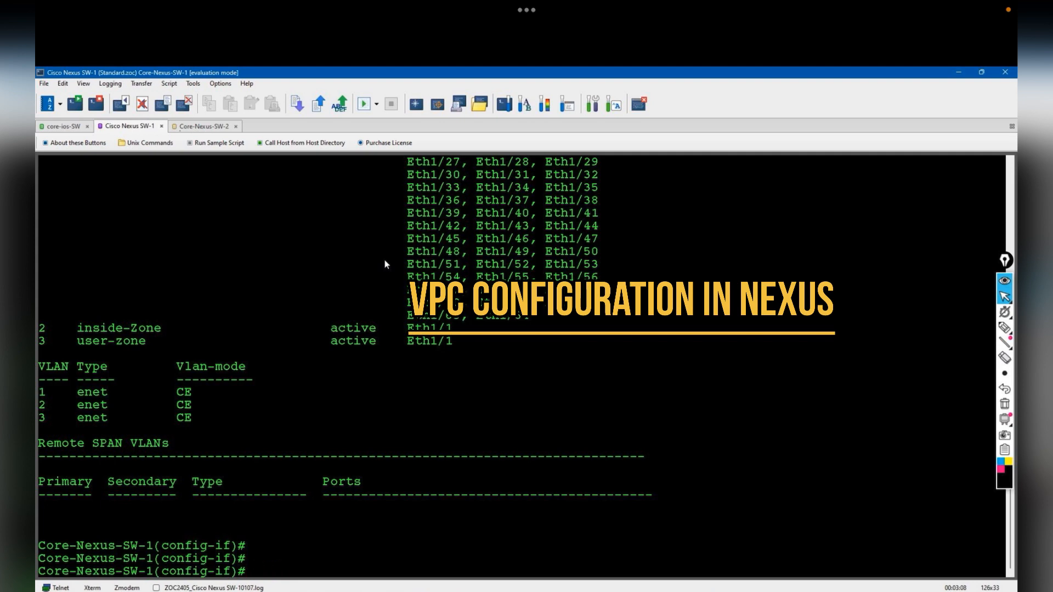
pyautogui.write('vpc')
pyautogui.press('BackSpace')
pyautogui.press('BackSpace')
pyautogui.press('BackSpace')
pyautogui.write('exit')
pyautogui.press('Return')
pyautogui.write('fea')
pyautogui.press('Tab')
pyautogui.write('vpc')
pyautogui.press('Return')
# - Enable the LACP and interface-vlan features
pyautogui.write('feat')
pyautogui.press('Tab')
pyautogui.write('lacp')
pyautogui.press('BackSpace')
pyautogui.press('BackSpace')
pyautogui.press('BackSpace')
pyautogui.press('BackSpace')
pyautogui.write('la')
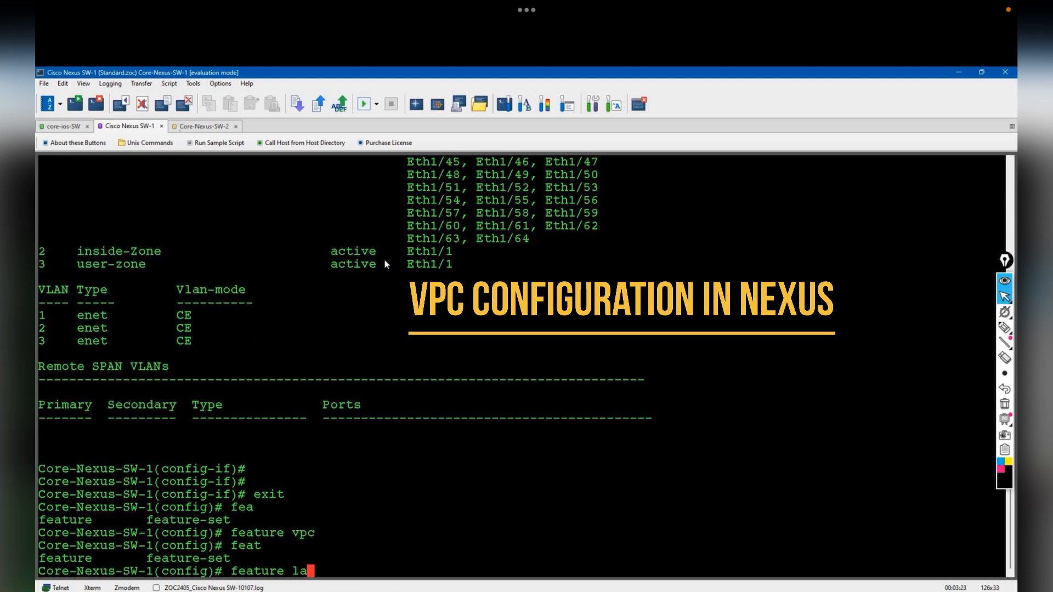
pyautogui.write('cp')
pyautogui.press('Return')
pyautogui.write('fea')
pyautogui.press('Tab')
pyautogui.write('interface-vlan')
pyautogui.press('Return')
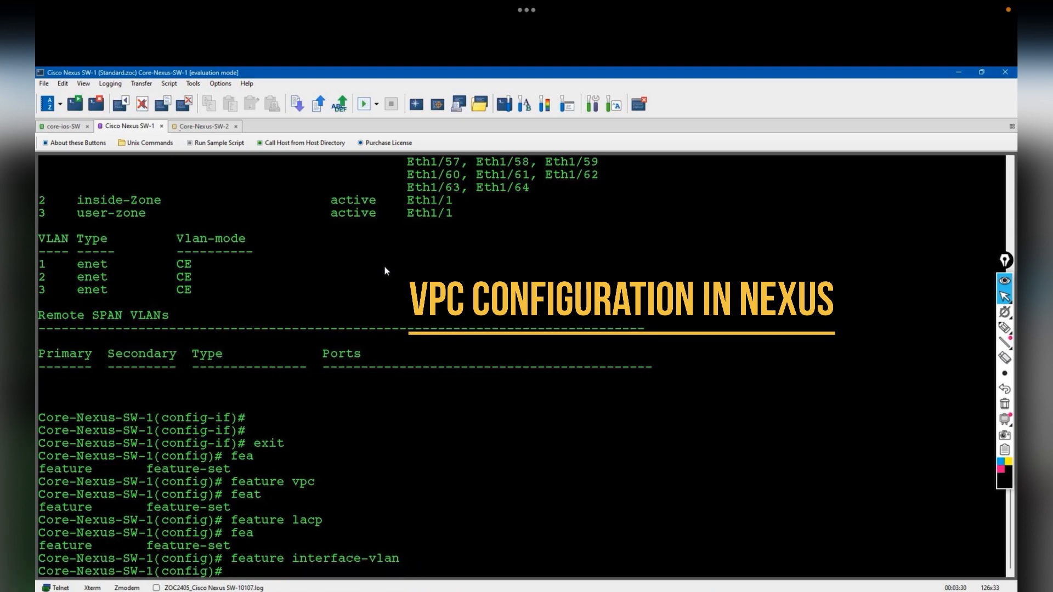
# - Describe Eth1/2 as "Connected to the nexus-sw-2 for L2 link"
pyautogui.write('int eth')
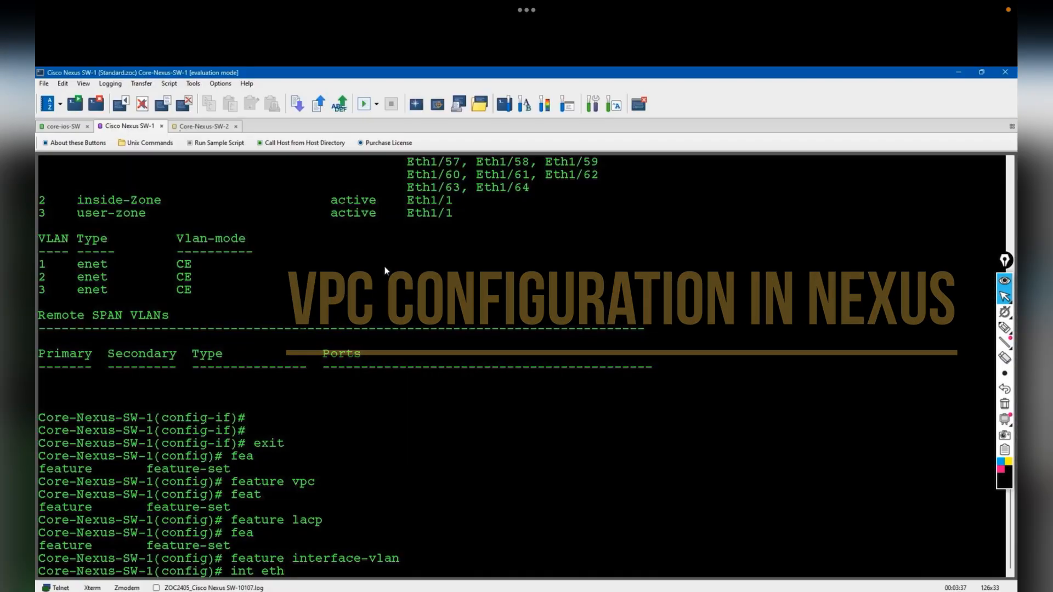
pyautogui.write('1/2')
pyautogui.press('Return')
pyautogui.write('description "Connecte')
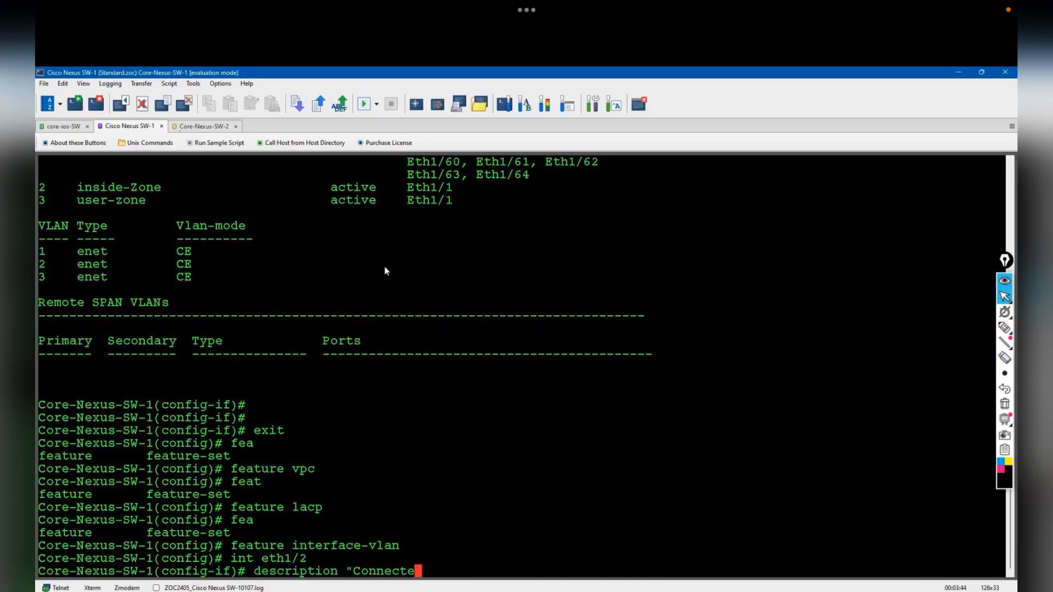
pyautogui.write('d to the nex')
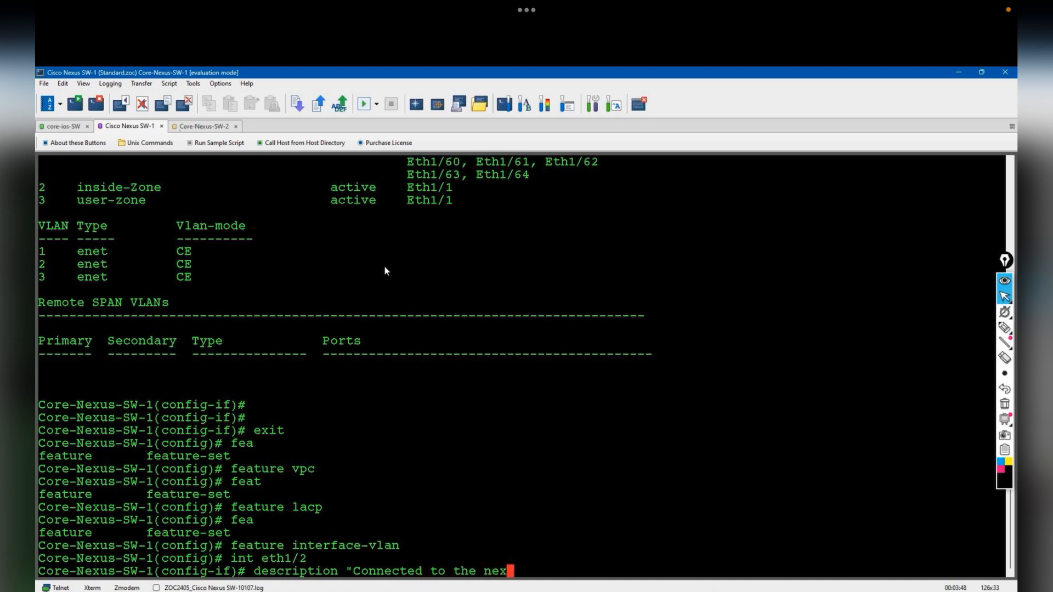
pyautogui.write('us-sw-2 for ')
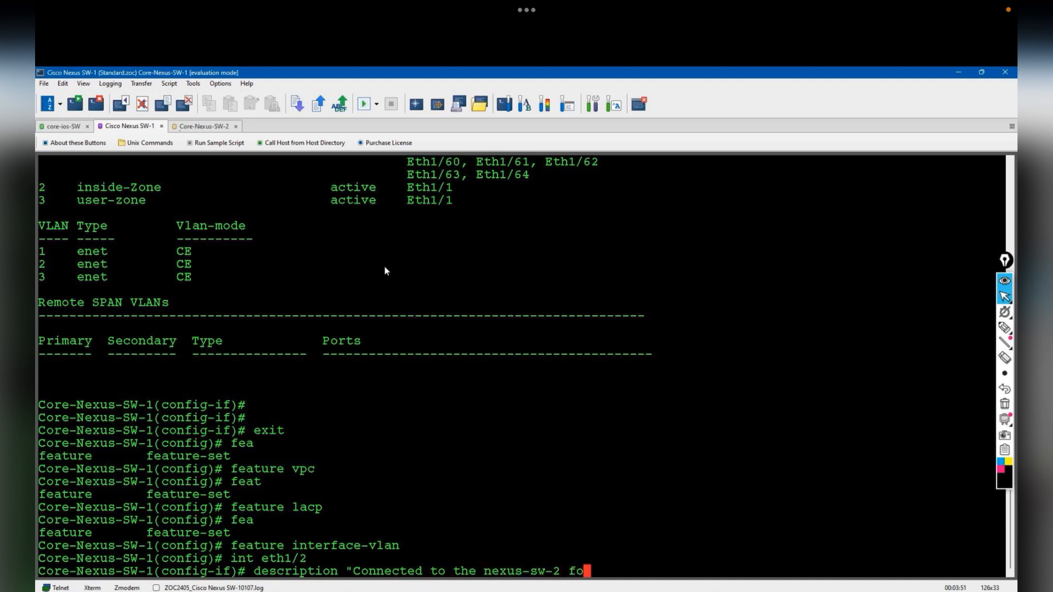
pyautogui.write('L2 link"')
pyautogui.press('Return')
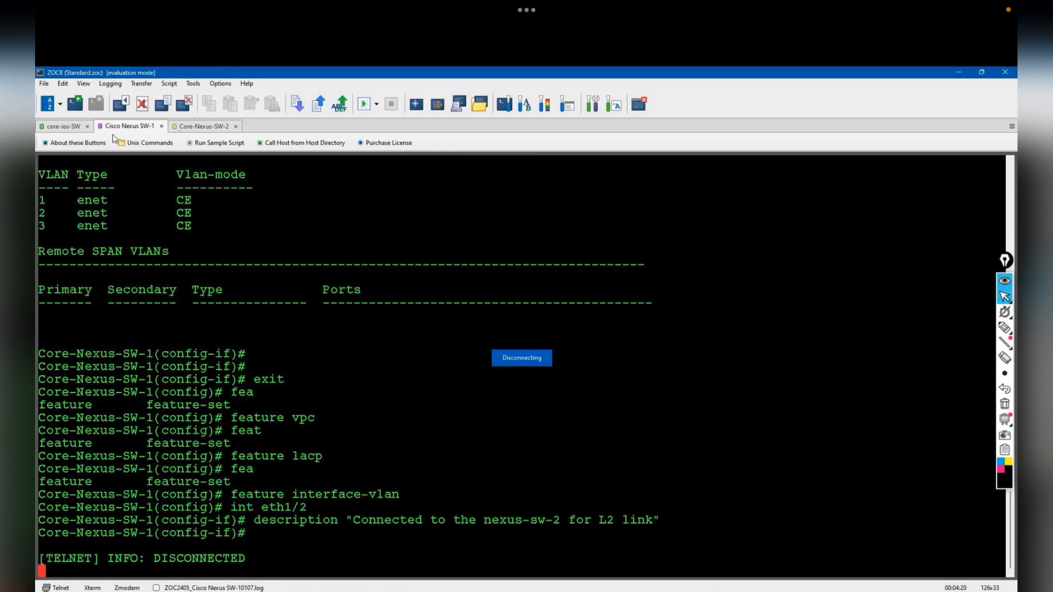
# - Reconnect the dropped telnet session and create vPC domain 1
pyautogui.rightClick(140, 124)
pyautogui.click(169, 184)
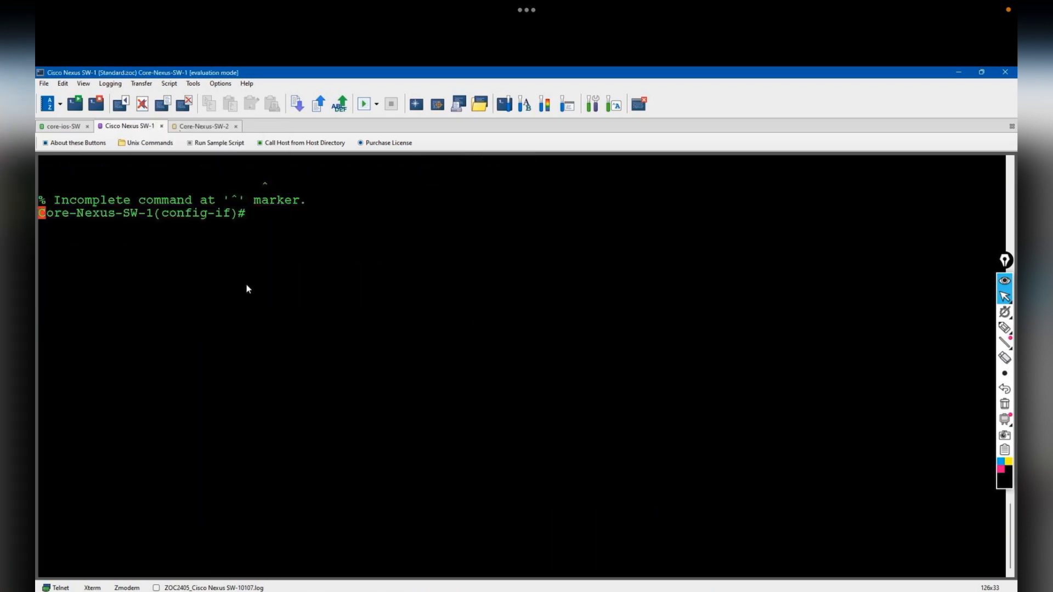
pyautogui.press('Return')
pyautogui.press('Return')
pyautogui.press('Return')
pyautogui.write('exit')
pyautogui.press('Return')
pyautogui.write('vpc domain 1')
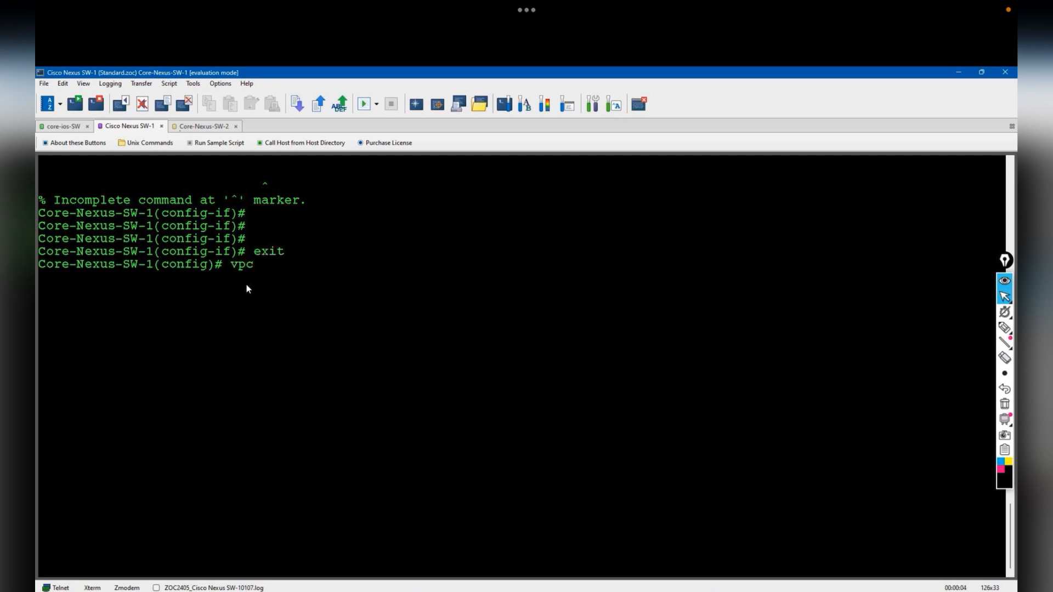
pyautogui.press('Return')
pyautogui.press('Return')
pyautogui.press('Return')
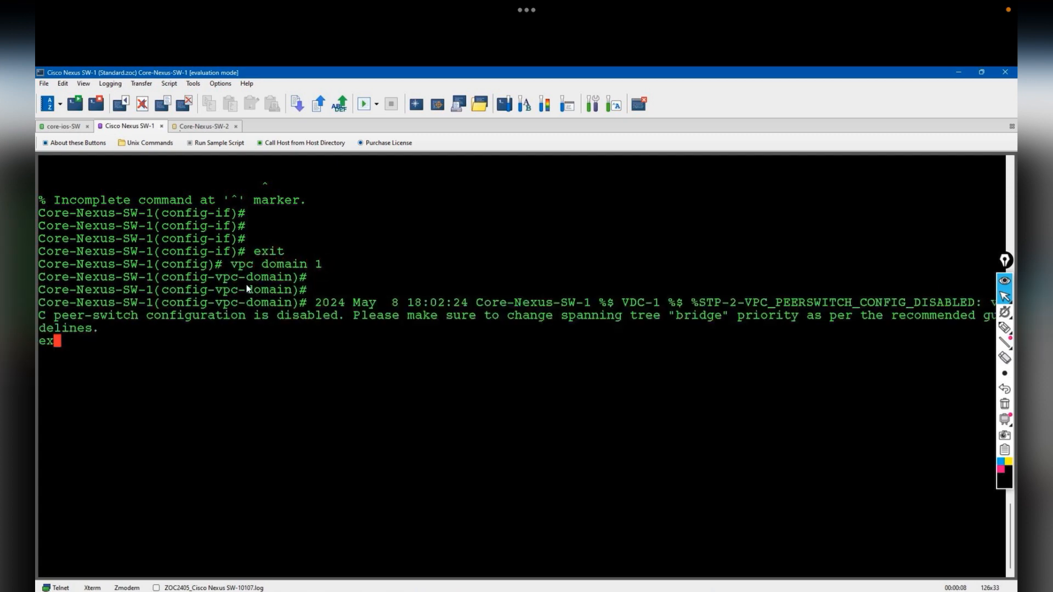
pyautogui.write('exit')
# - Create VLAN 20 and type the name peerkeepalive
pyautogui.press('Return')
pyautogui.write('vlan 20')
pyautogui.press('Return')
pyautogui.write('name peer')
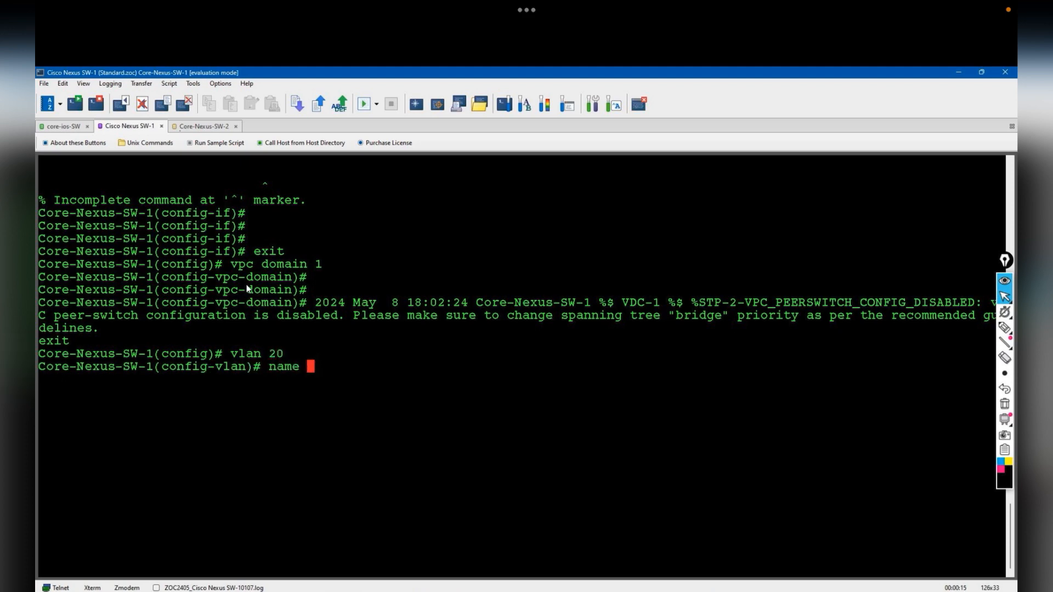
pyautogui.press('BackSpace')
pyautogui.press('BackSpace')
pyautogui.write('rkeepalive')
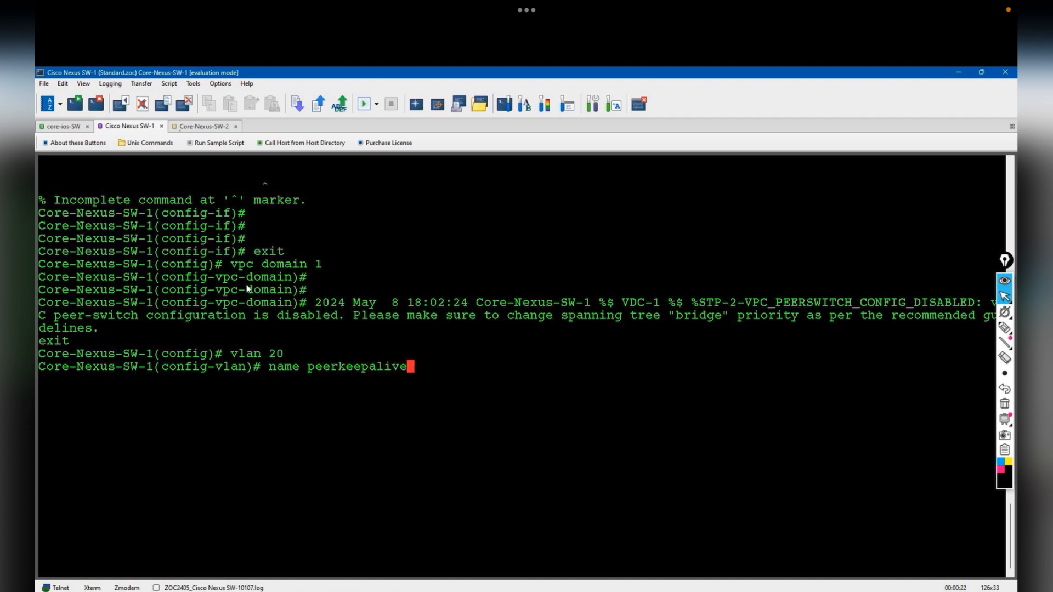
# - Disconnect the Core-Nexus-SW-1 telnet session and reconnect it
pyautogui.rightClick(124, 127)
pyautogui.click(181, 198)
pyautogui.click(553, 359)
pyautogui.rightClick(146, 128)
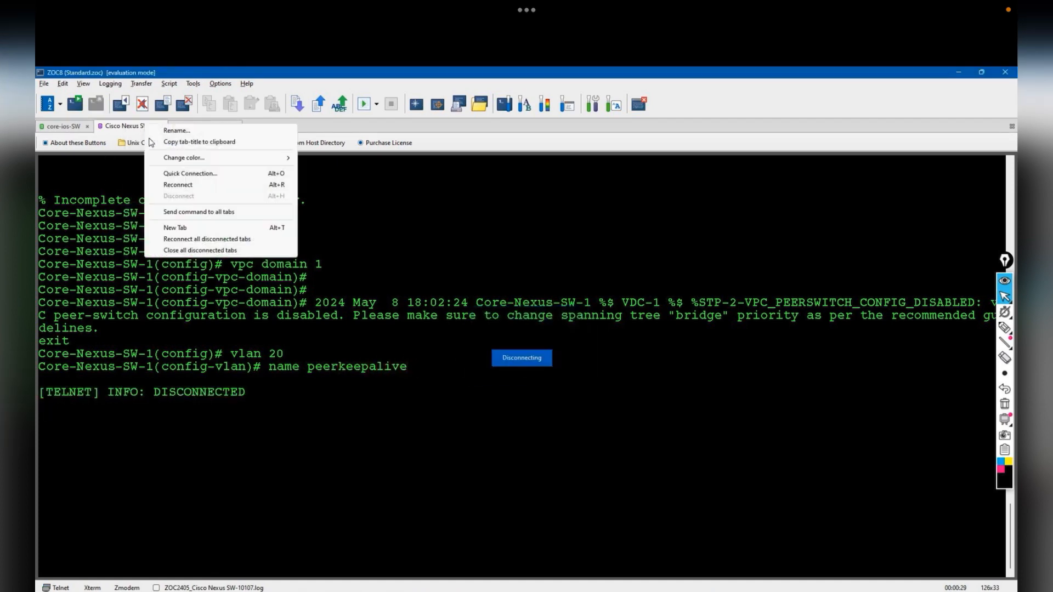
pyautogui.click(177, 185)
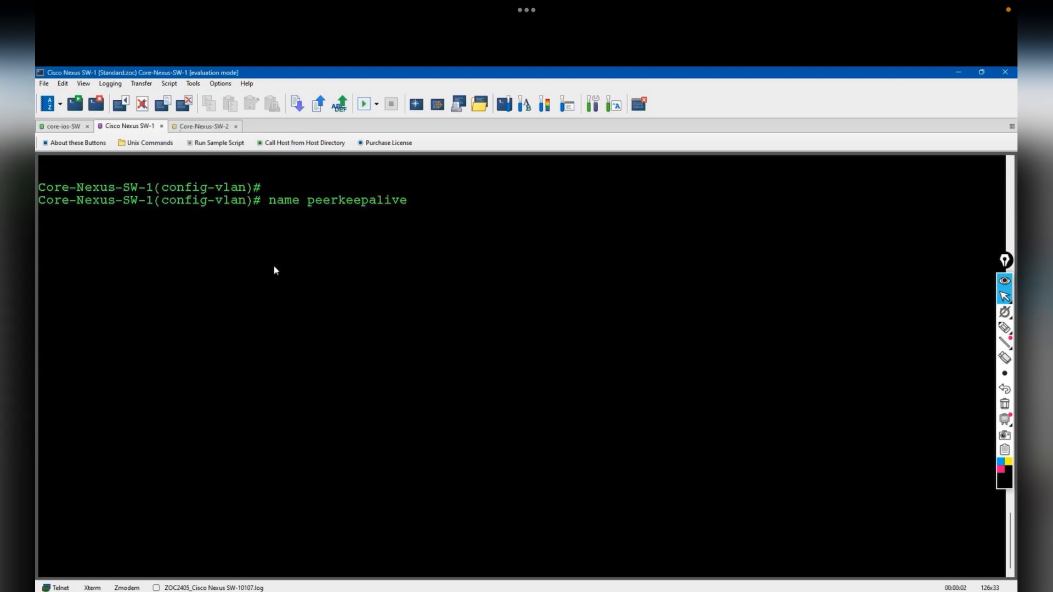
# - Name VLAN 20 peerkeepalive, create VRF context keepalive, and check the VLAN table
pyautogui.press('Return')
pyautogui.press('Return')
pyautogui.press('Return')
pyautogui.press('Return')
pyautogui.write('exit')
pyautogui.press('Return')
pyautogui.write('vrf')
pyautogui.press('BackSpace')
pyautogui.press('BackSpace')
pyautogui.press('BackSpace')
pyautogui.press('BackSpace')
pyautogui.write('?context ')
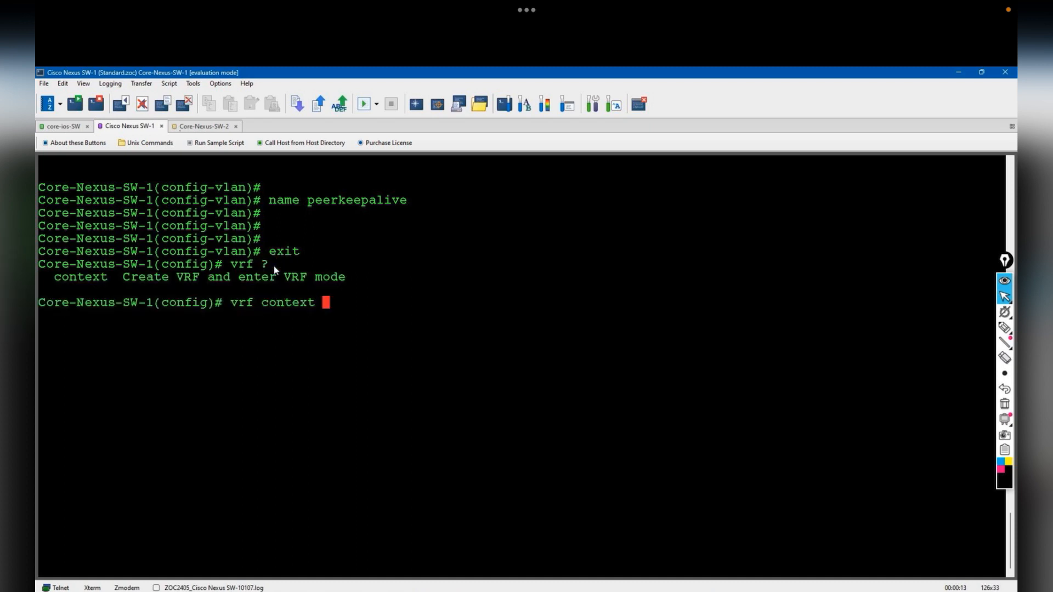
pyautogui.write('keepalive ?')
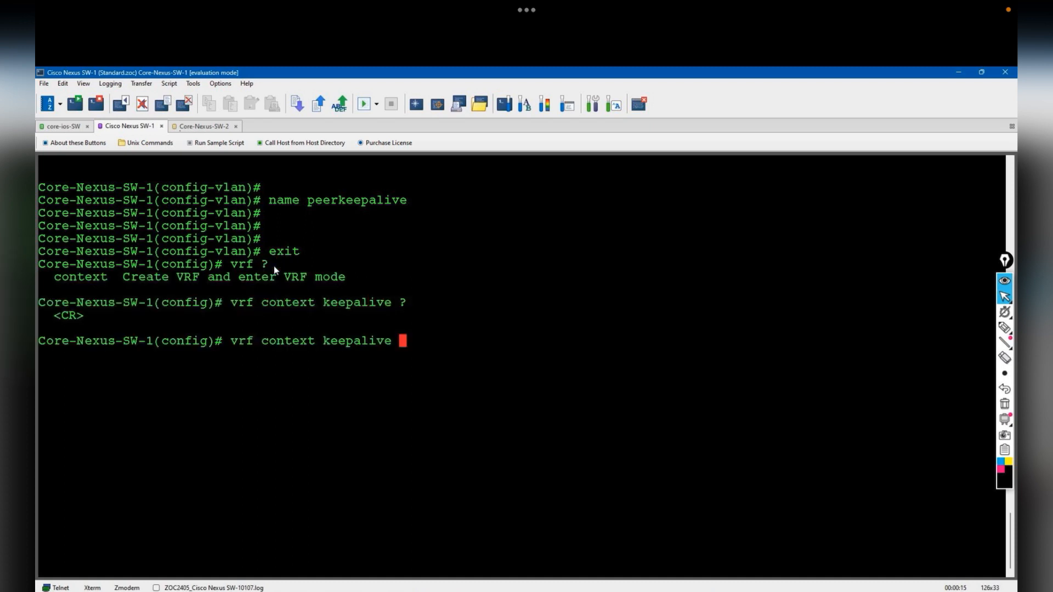
pyautogui.press('Return')
pyautogui.write('show vlan')
pyautogui.press('Return')
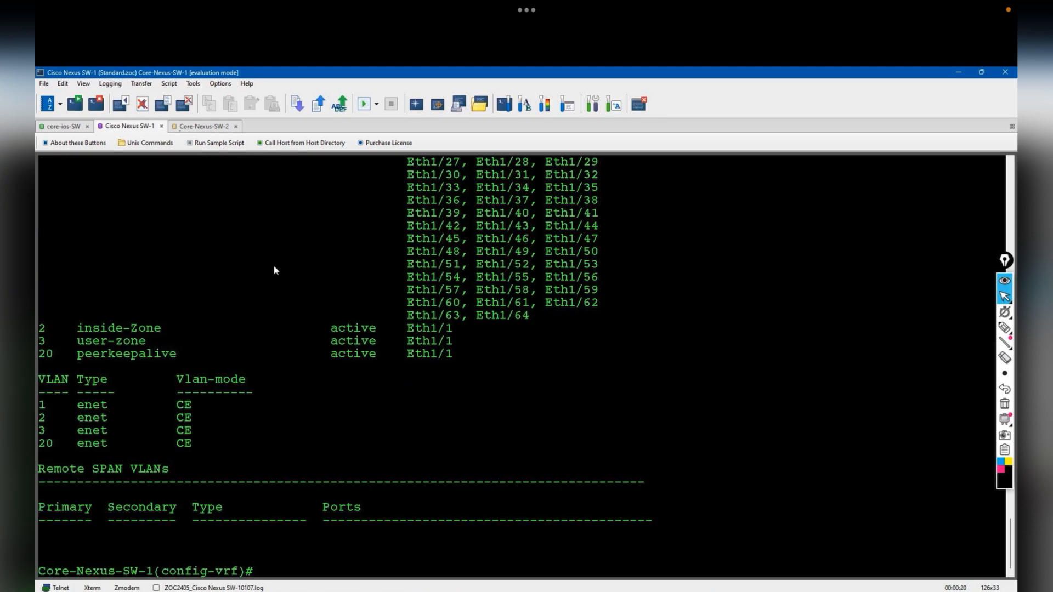
# - Put interface Vlan20 in VRF keepalive with 10.0.0.1 255.255.255.0 and enable it
pyautogui.write('int vlan 20')
pyautogui.press('Return')
pyautogui.write('vrf member keepalive')
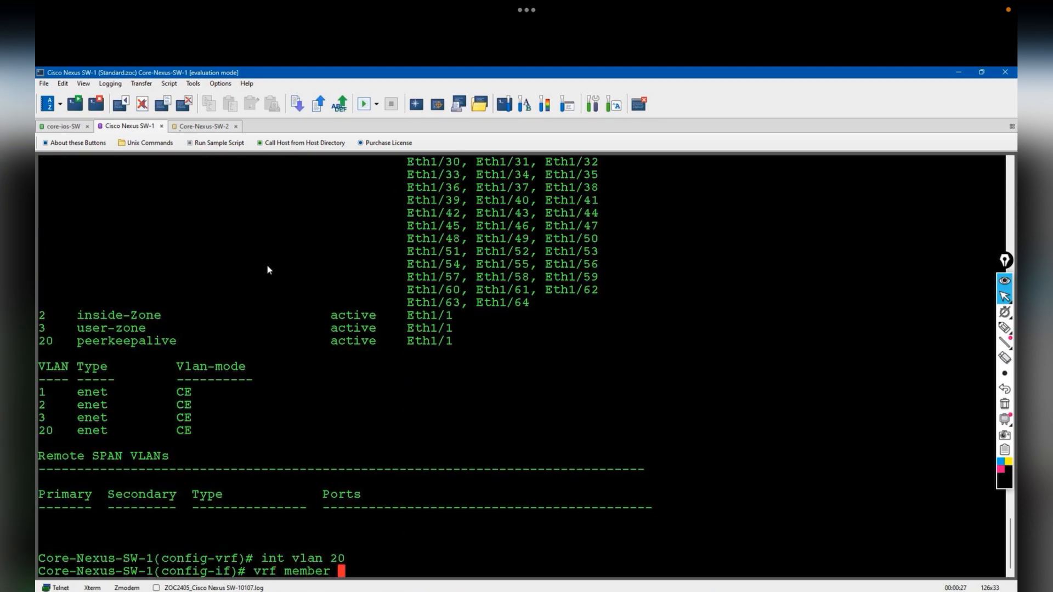
pyautogui.press('Return')
pyautogui.write('ip add')
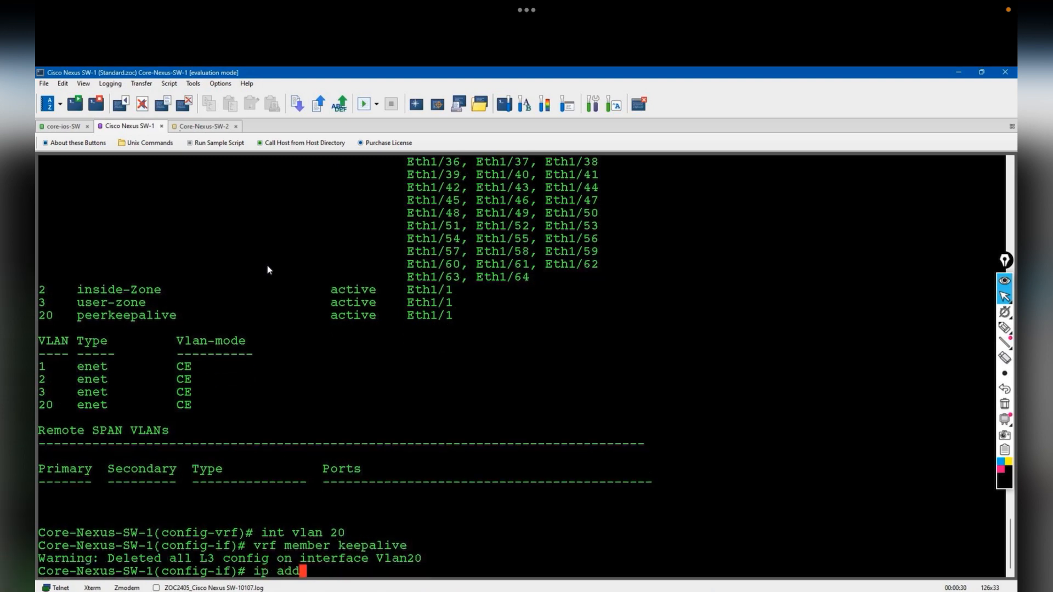
pyautogui.write('ress 10.0.0.1 255.255.255.0')
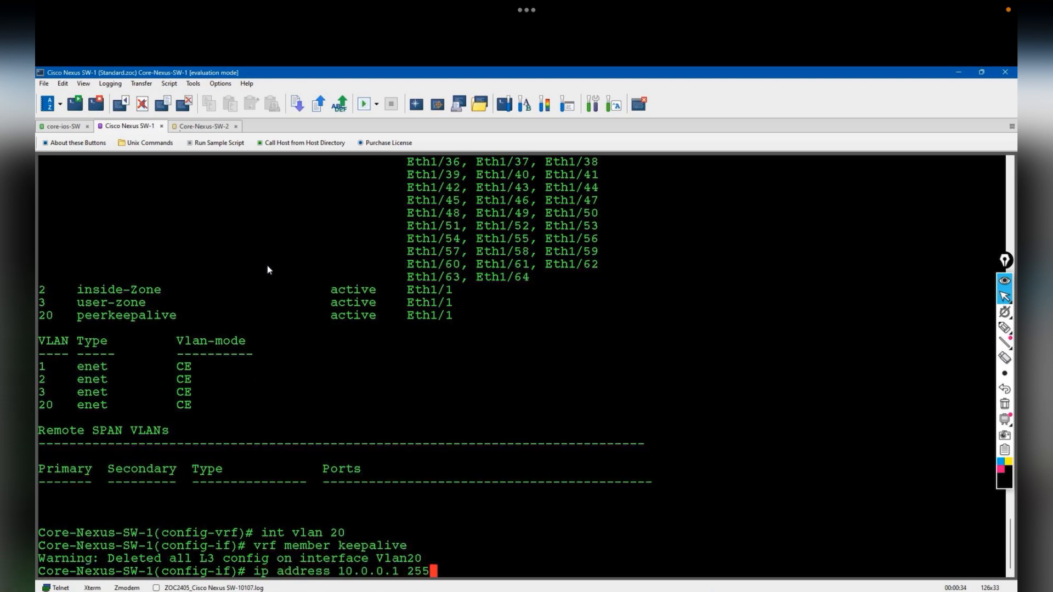
pyautogui.press('Return')
pyautogui.write('no shut')
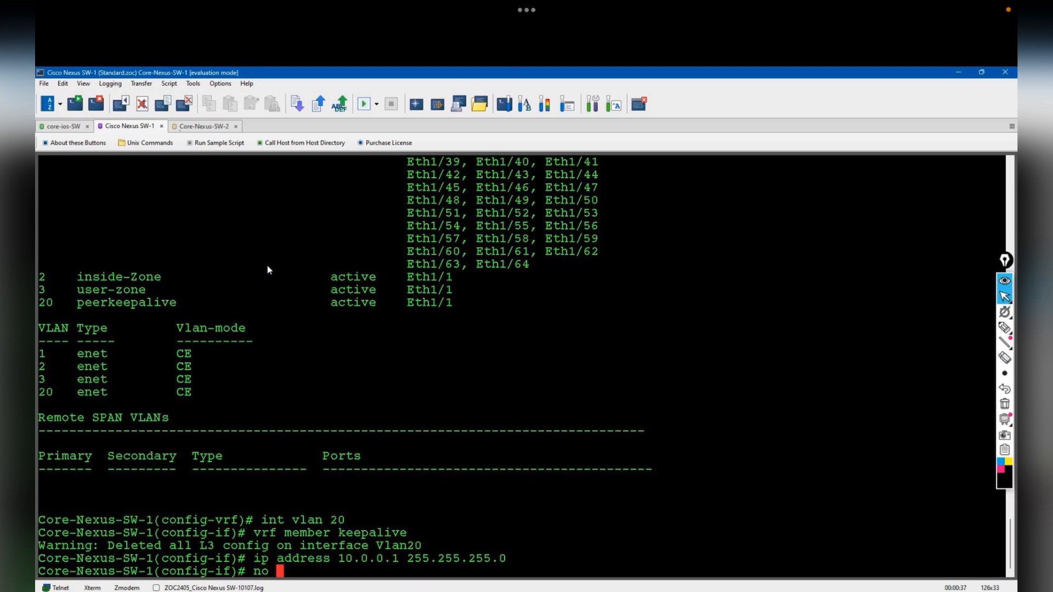
pyautogui.press('Return')
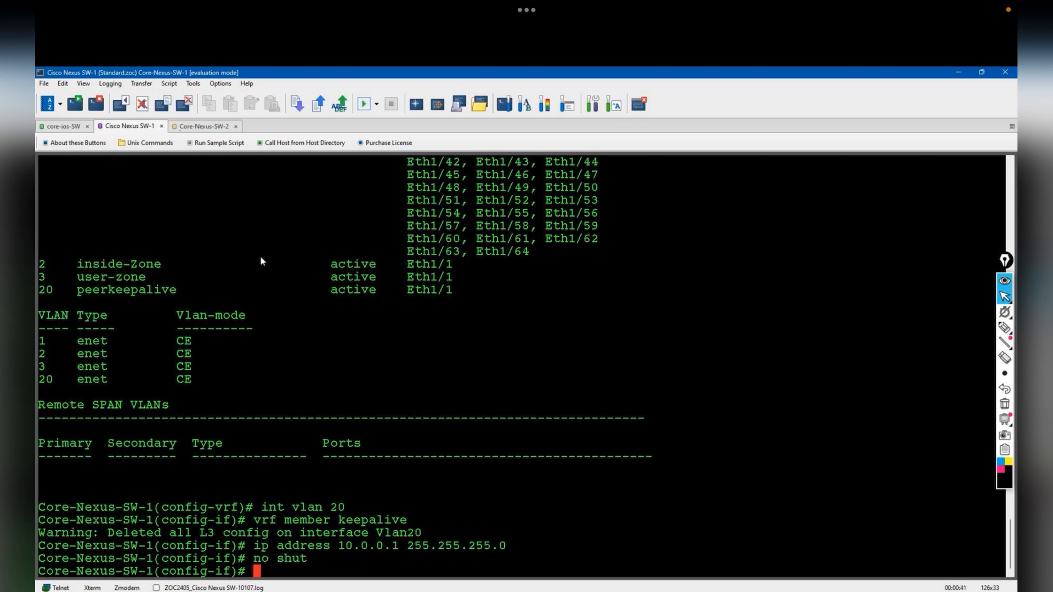
pyautogui.hotkey('alt', 'Tab')
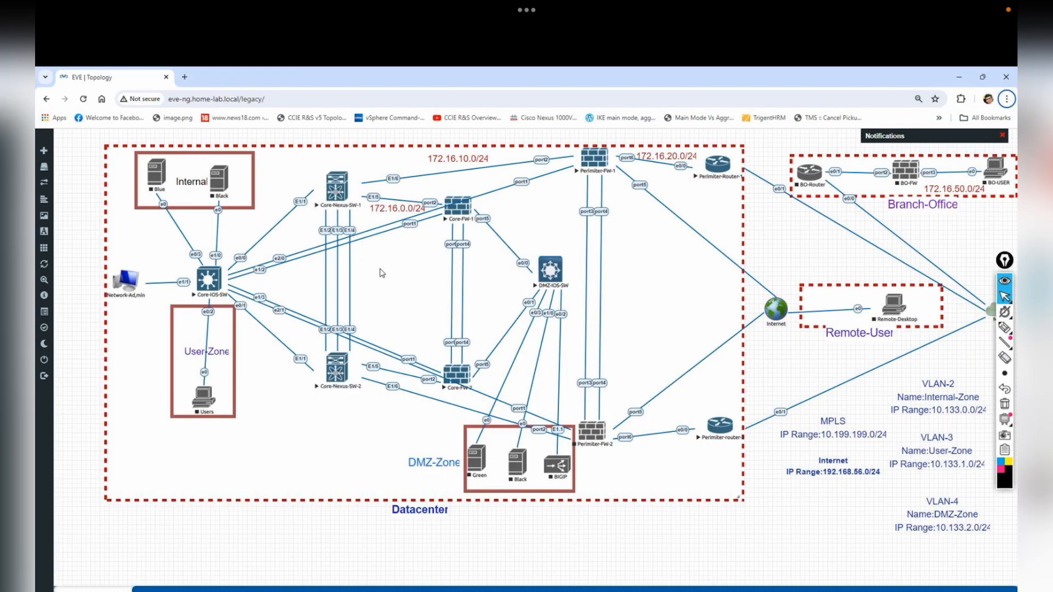
pyautogui.hotkey('alt', 'Tab')
# - Make Eth1/4 an enabled VLAN 20 access port described as the L3 peerkeepalive link to Nexus-SW-2
pyautogui.write('int eth1/4')
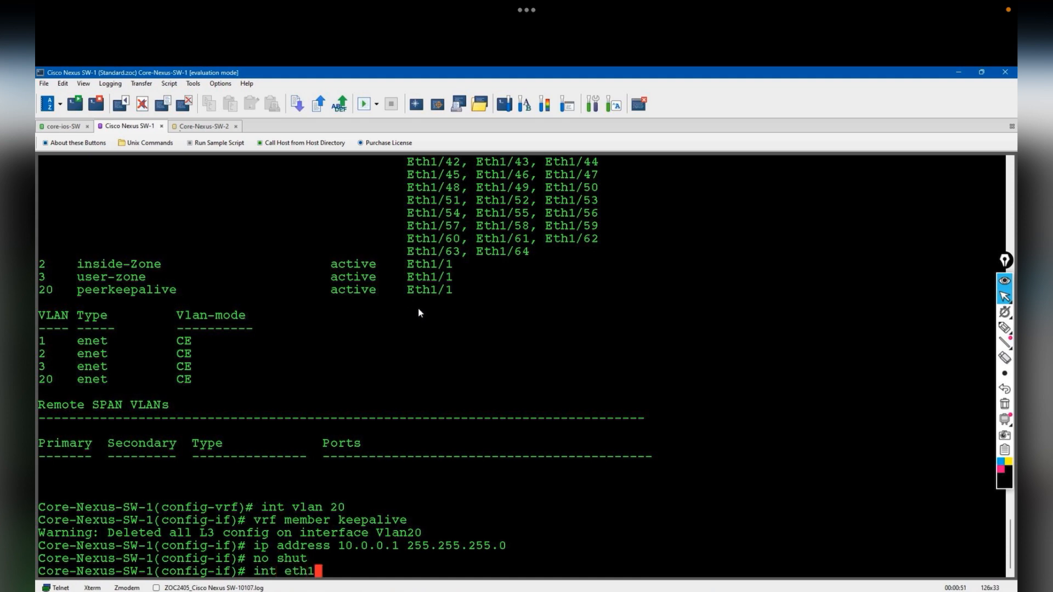
pyautogui.press('Return')
pyautogui.write('switchport mode access')
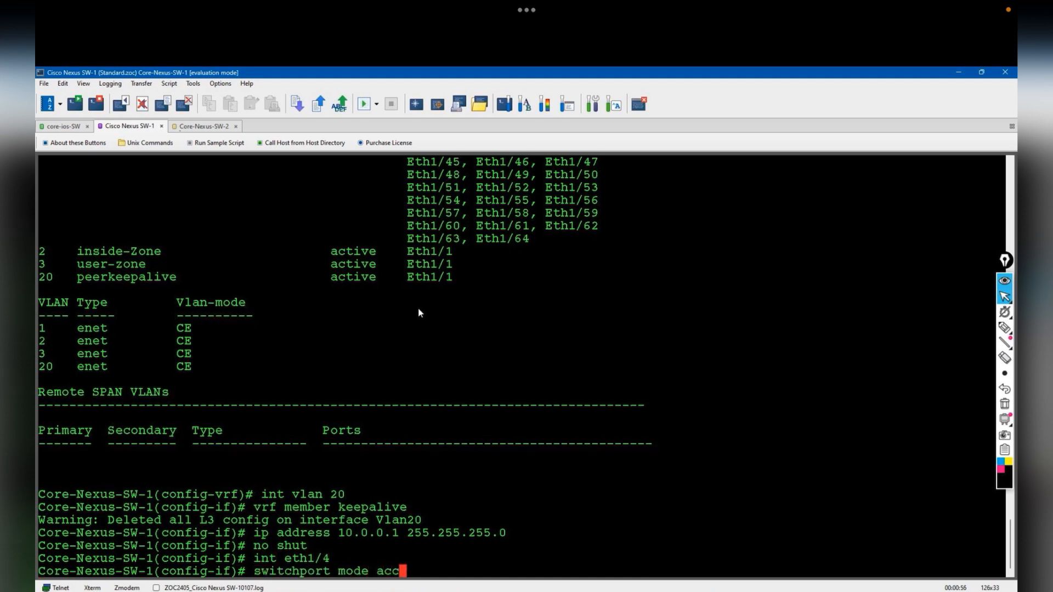
pyautogui.press('Return')
pyautogui.write('description "connected')
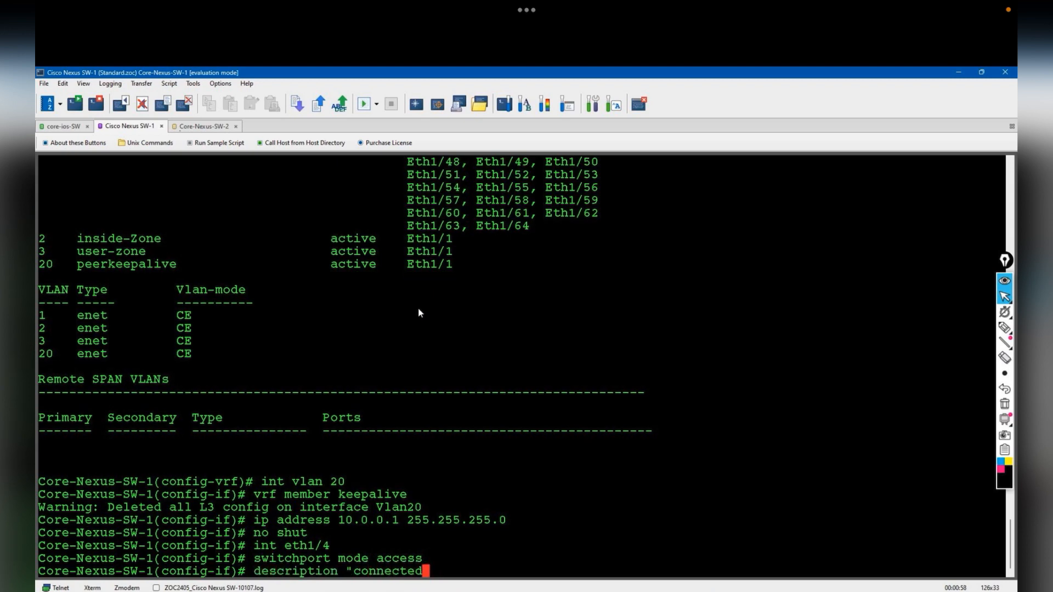
pyautogui.write(' to the L3 p')
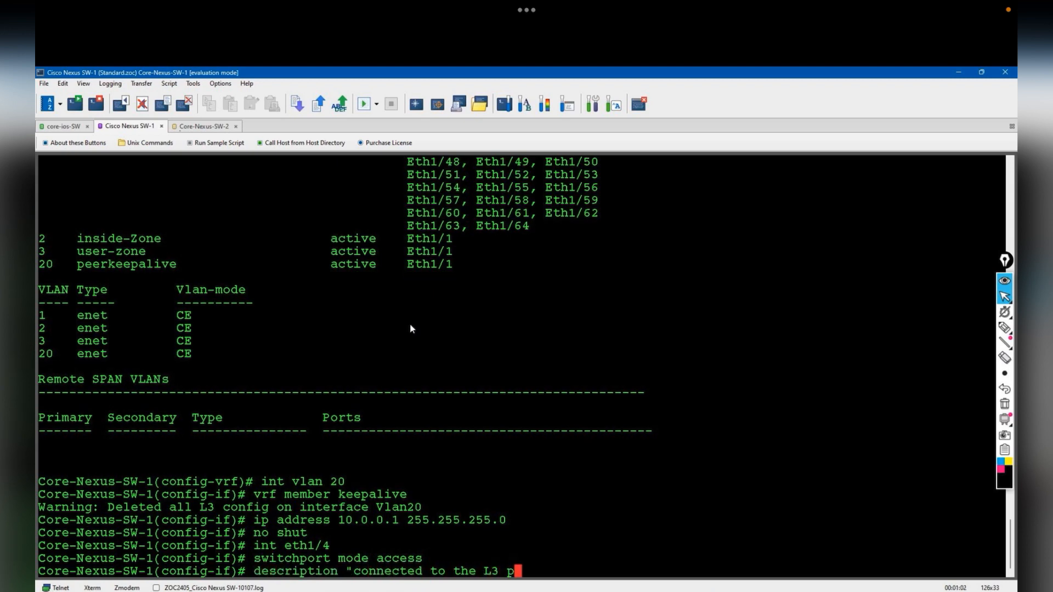
pyautogui.write('eerkeepalive t')
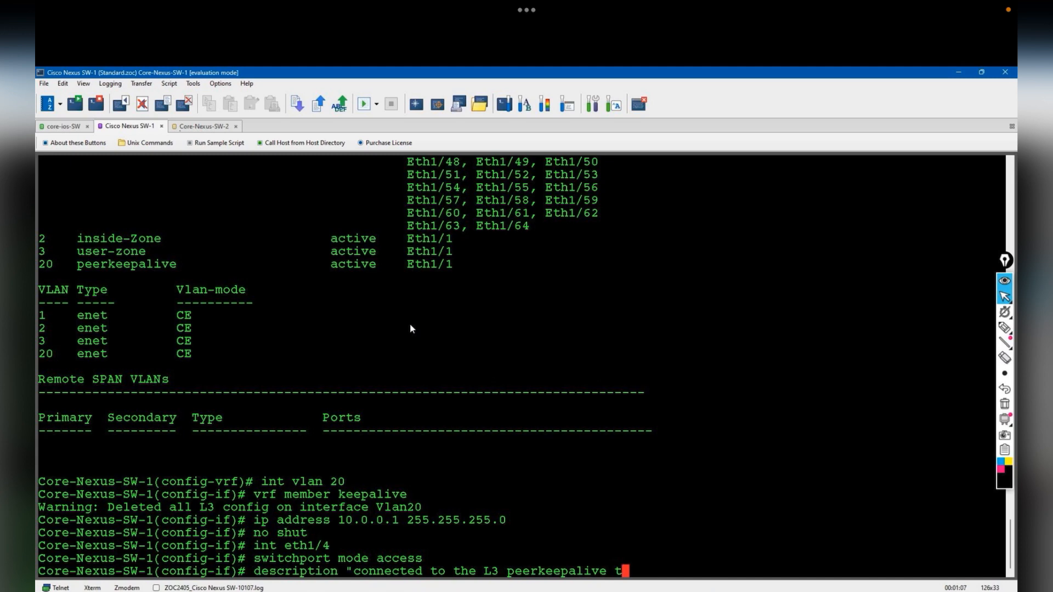
pyautogui.write('owards the Nexus-SW-2"')
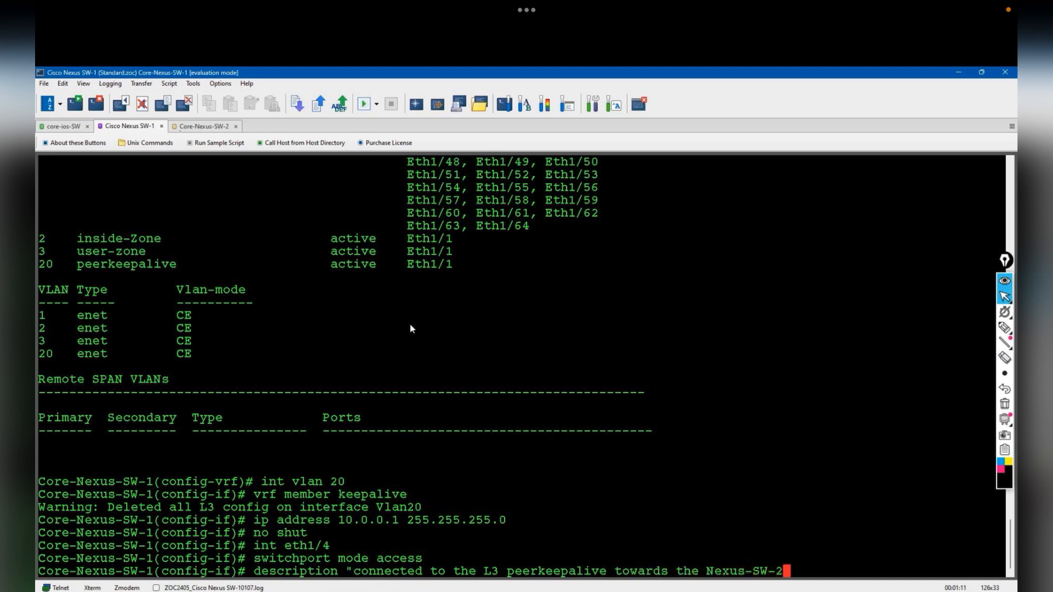
pyautogui.press('Return')
pyautogui.write('no shut')
pyautogui.press('Return')
pyautogui.write('sw')
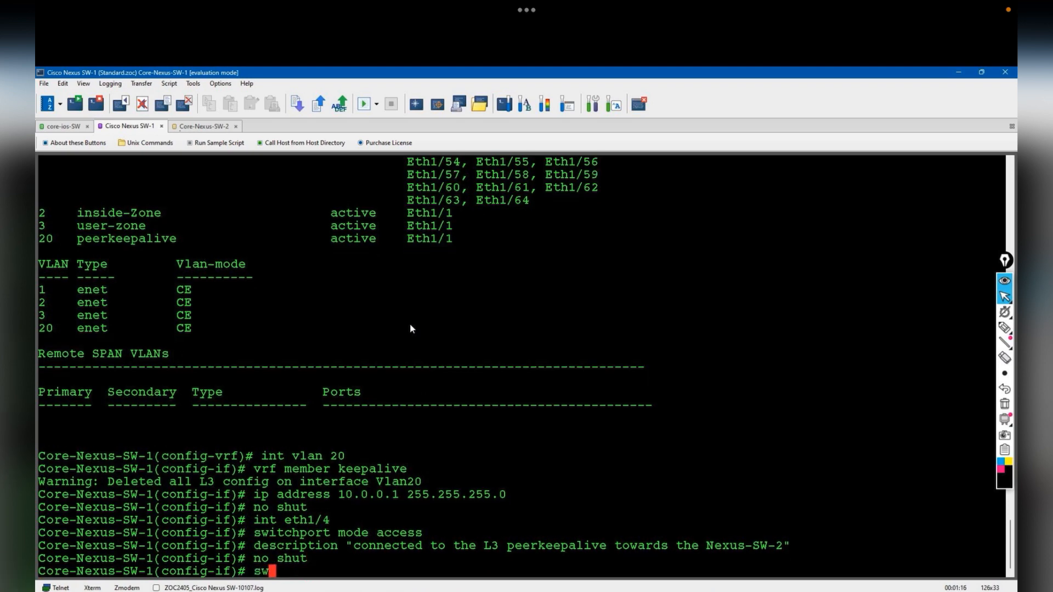
pyautogui.write('itchport access vlan 20')
pyautogui.press('Return')
pyautogui.press('Return')
pyautogui.press('Return')
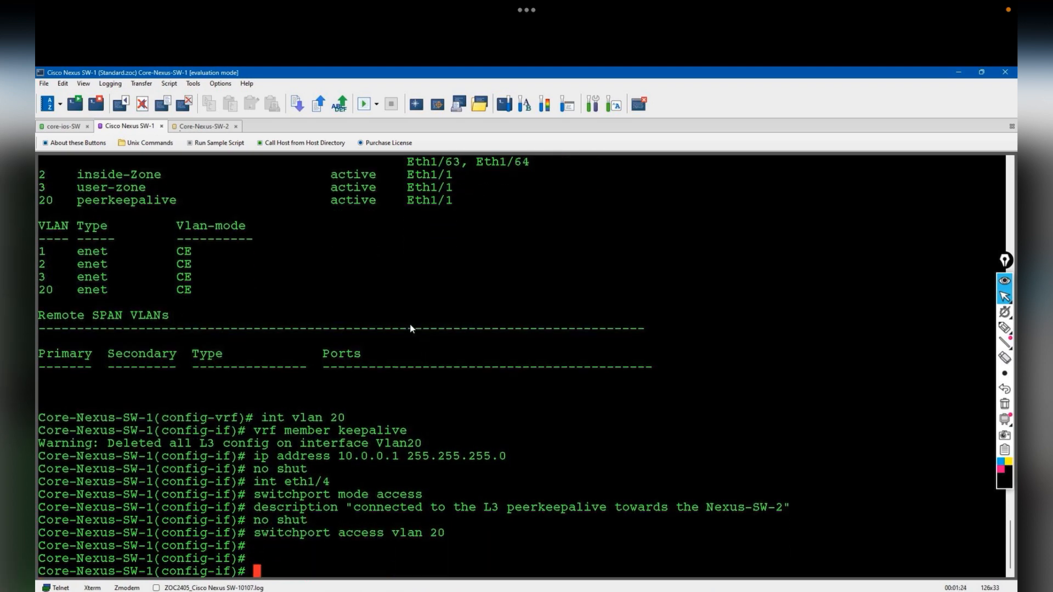
pyautogui.write('exit')
pyautogui.press('Return')
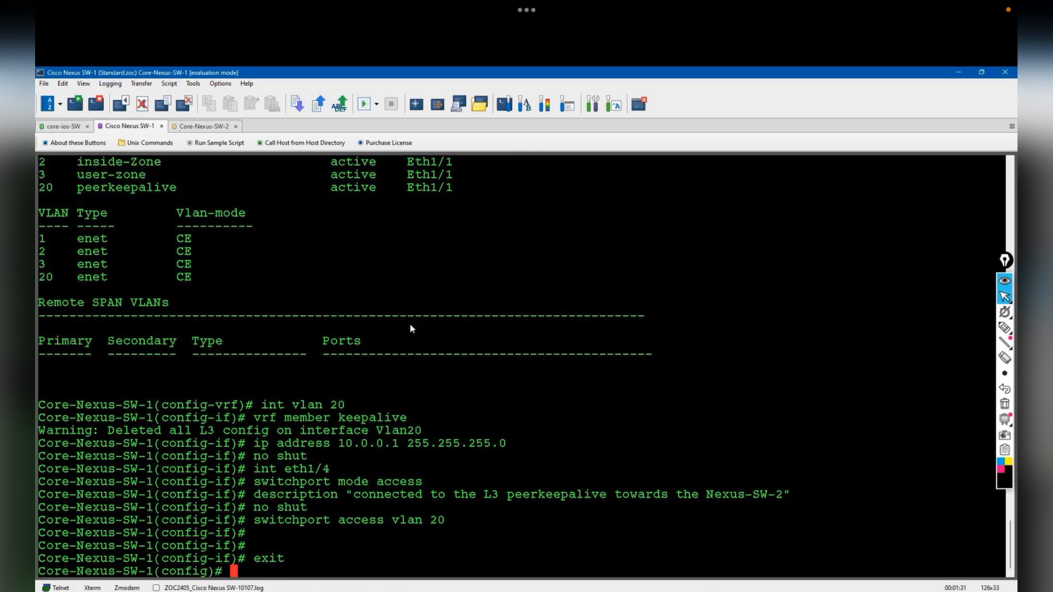
# - Add Eth1/2-3 to channel-group 10 mode active, described as the L2-Peerlink towards Nexus-SW-2
pyautogui.write('int eth1/2-3')
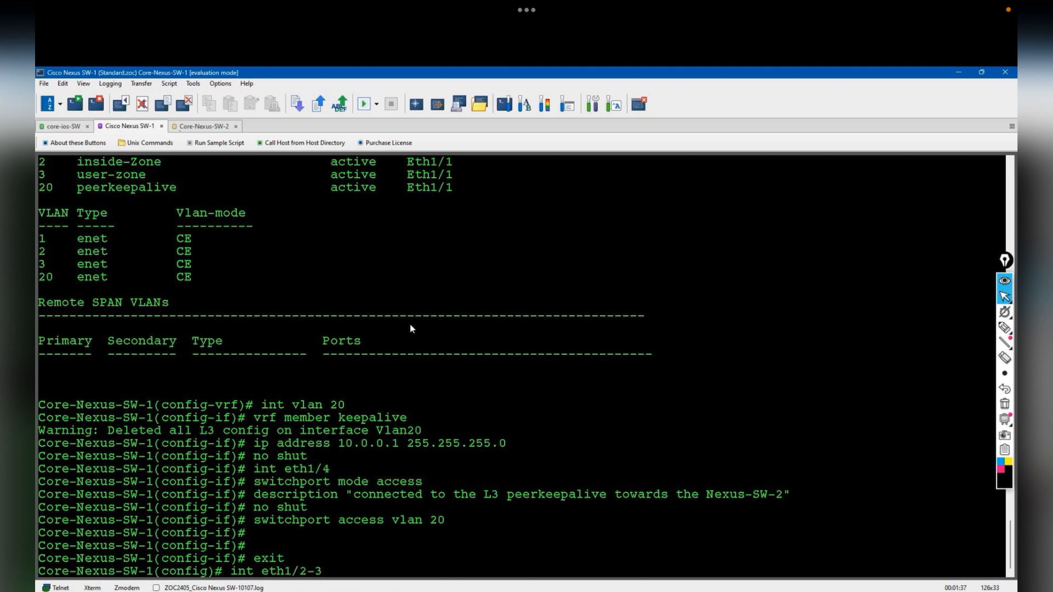
pyautogui.press('Return')
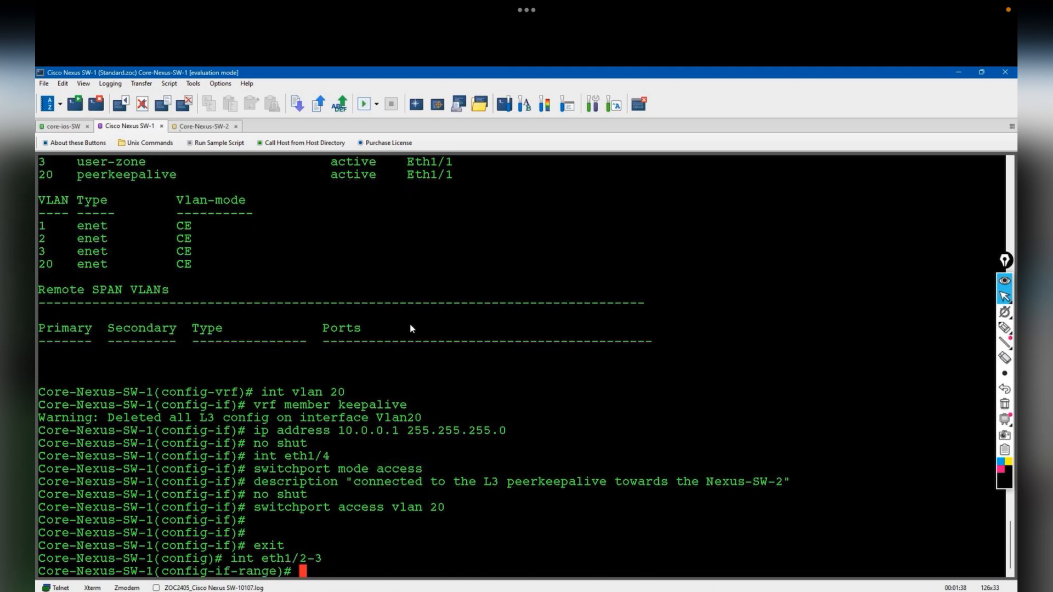
pyautogui.write('channel-group mode')
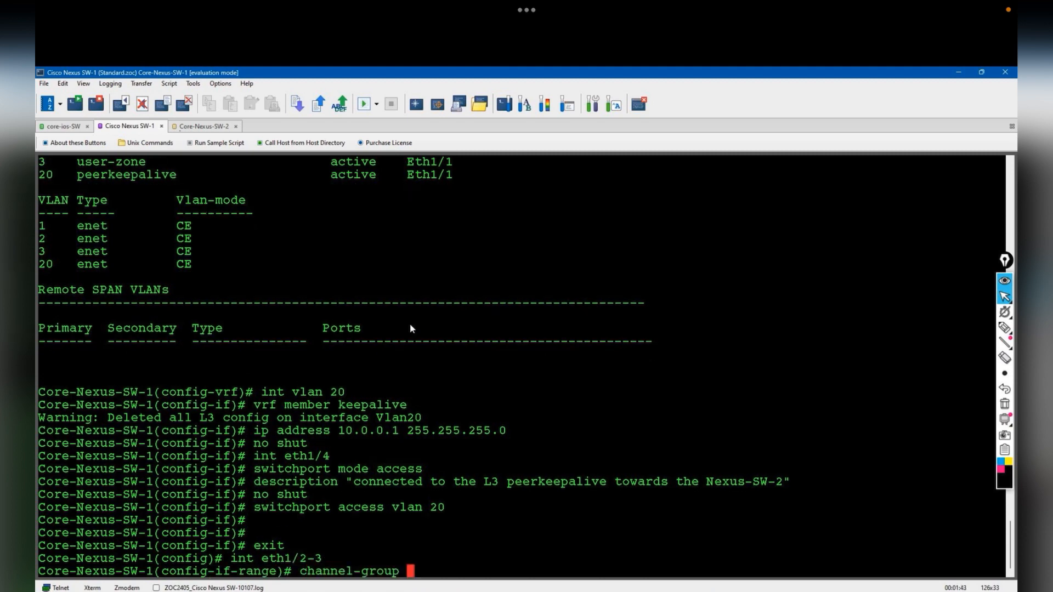
pyautogui.press('BackSpace')
pyautogui.press('BackSpace')
pyautogui.write('10 mode active')
pyautogui.press('Return')
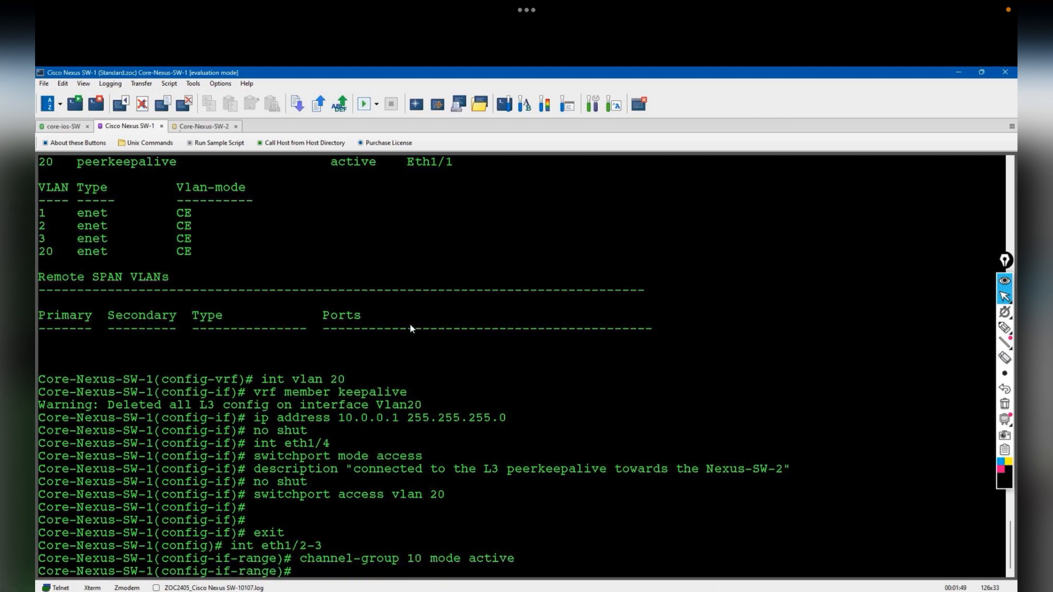
pyautogui.press('Return')
pyautogui.write('description "connected ')
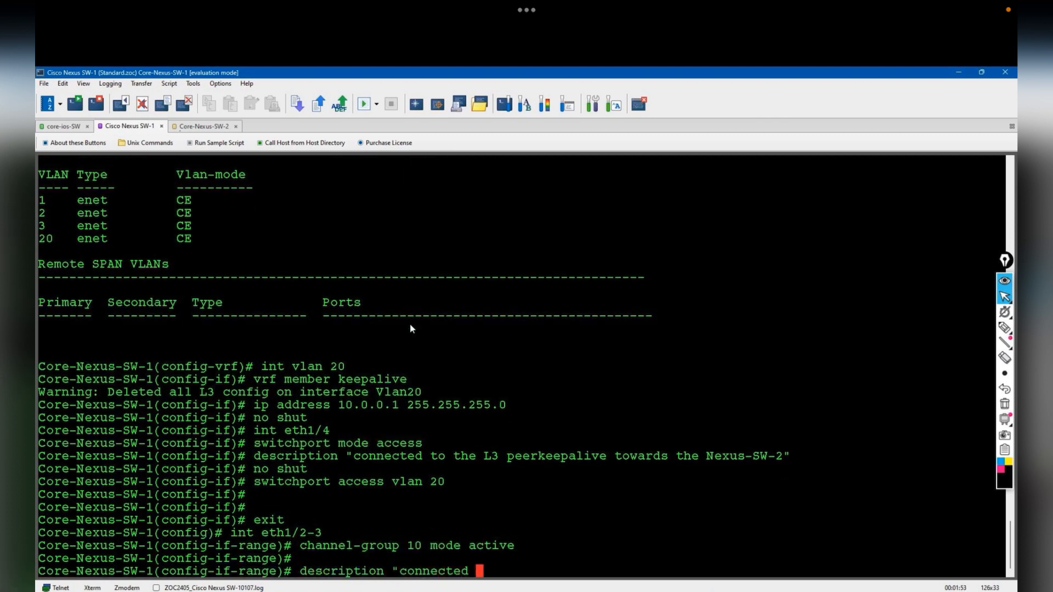
pyautogui.write('to the L2pee')
pyautogui.press('BackSpace')
pyautogui.press('BackSpace')
pyautogui.press('BackSpace')
pyautogui.press('BackSpace')
pyautogui.press('BackSpace')
pyautogui.write('2-Peer')
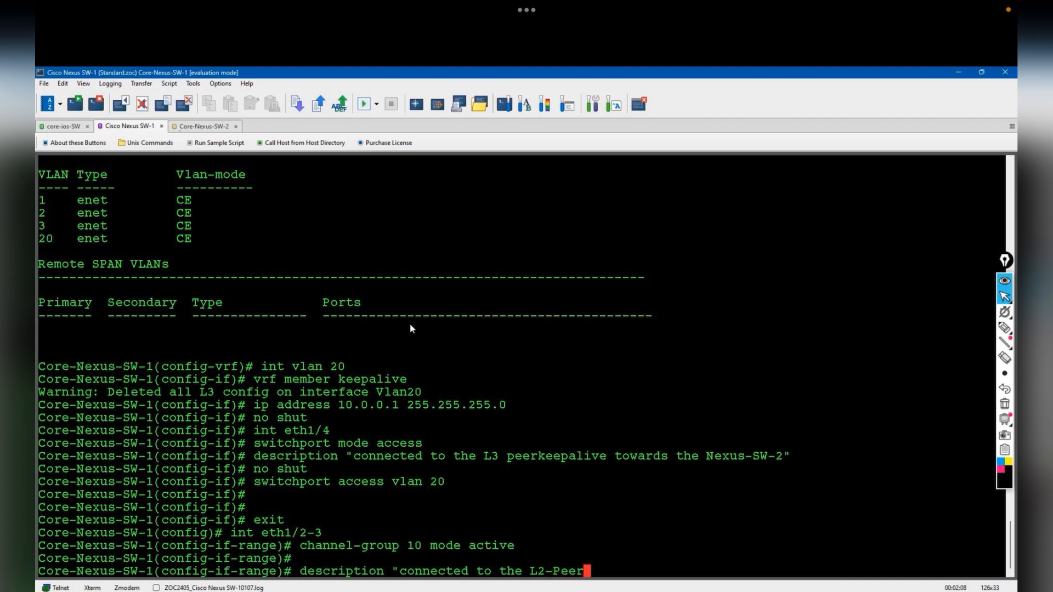
pyautogui.write('link- towa')
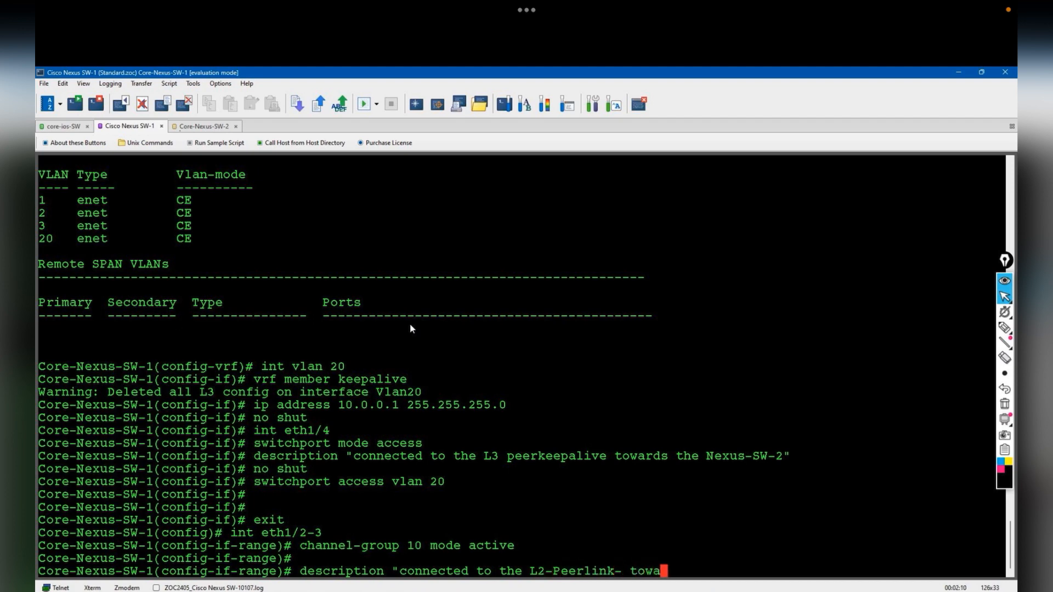
pyautogui.write('rds the Nexus-SW-2"')
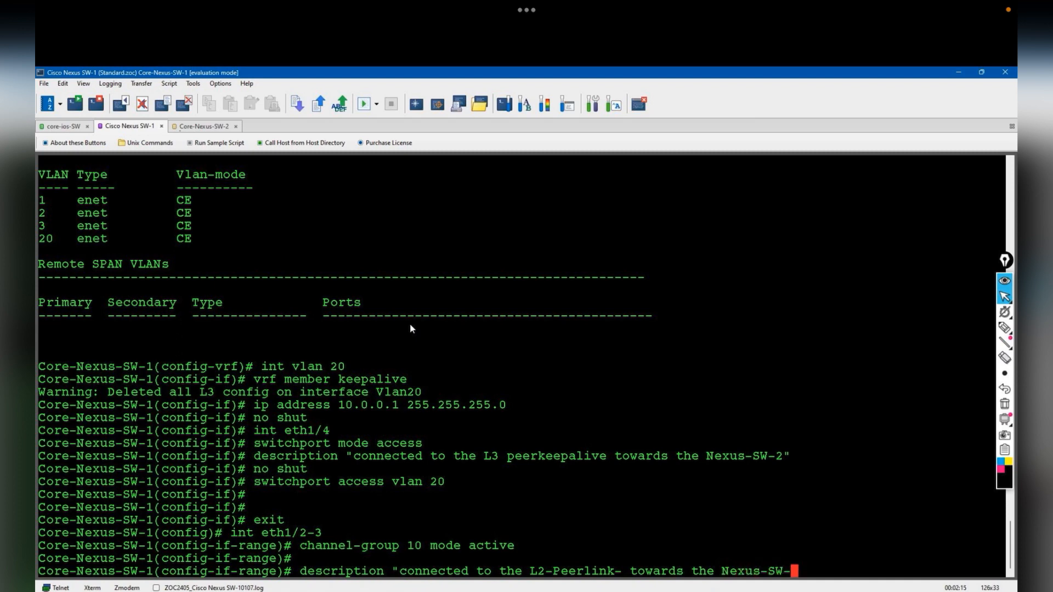
pyautogui.press('Return')
pyautogui.press('Return')
pyautogui.press('Return')
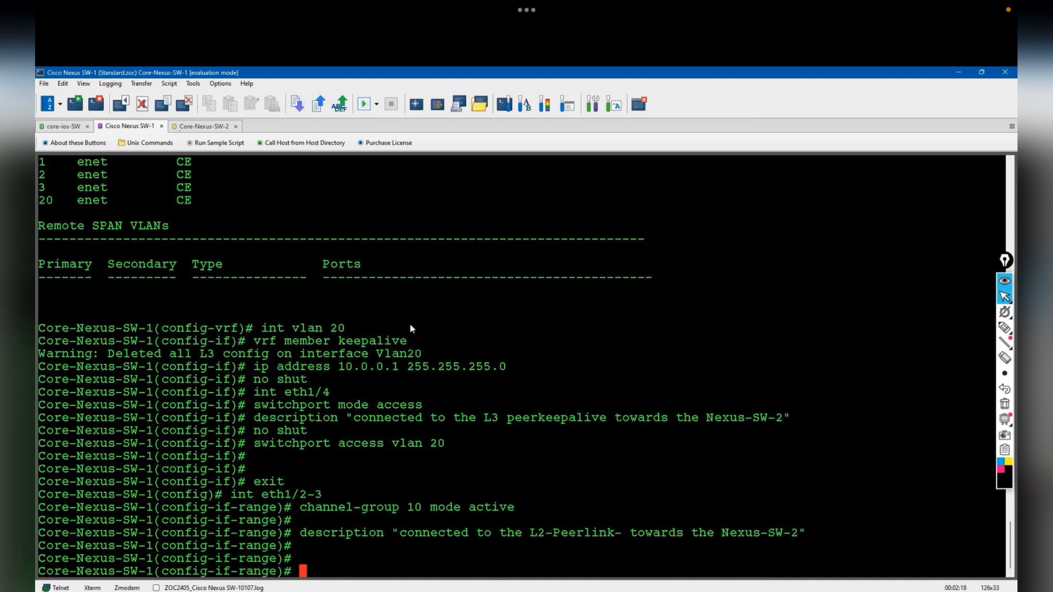
pyautogui.write('exit')
pyautogui.press('Return')
# - Make Po10 a trunk allowing all VLANs with the same peer-link description
pyautogui.write('int po10')
pyautogui.press('Return')
pyautogui.write('sw')
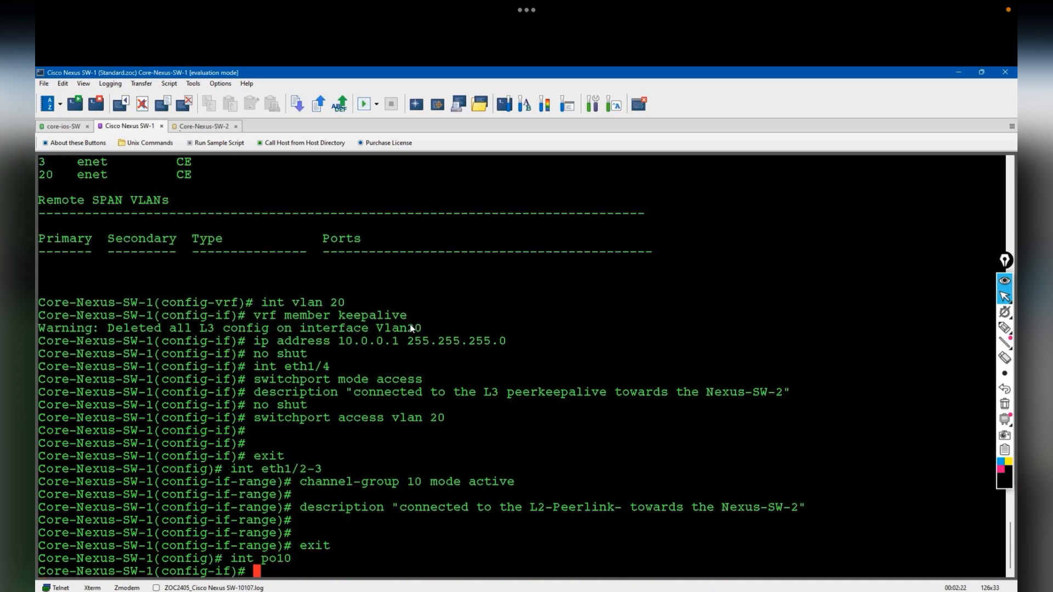
pyautogui.write('itchport mode trunk')
pyautogui.press('Return')
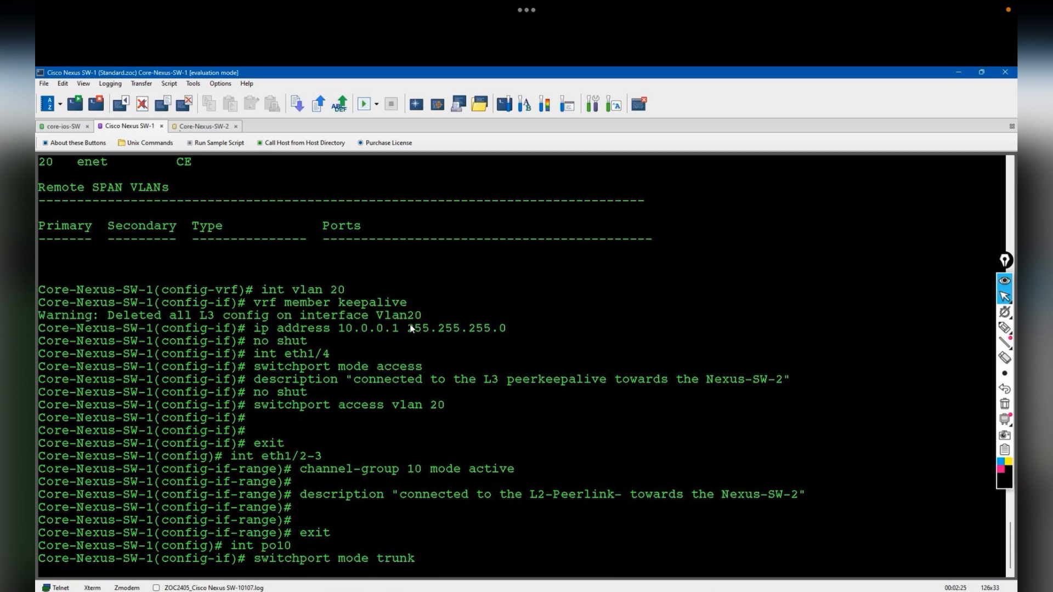
pyautogui.write('switchport trunk al')
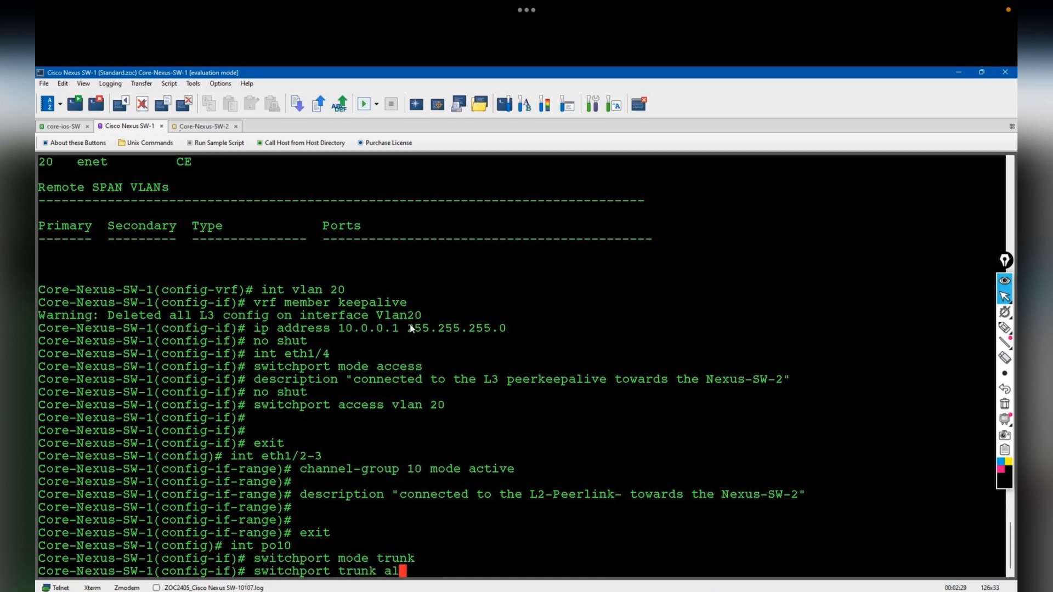
pyautogui.write('lowed vlan all')
pyautogui.press('Return')
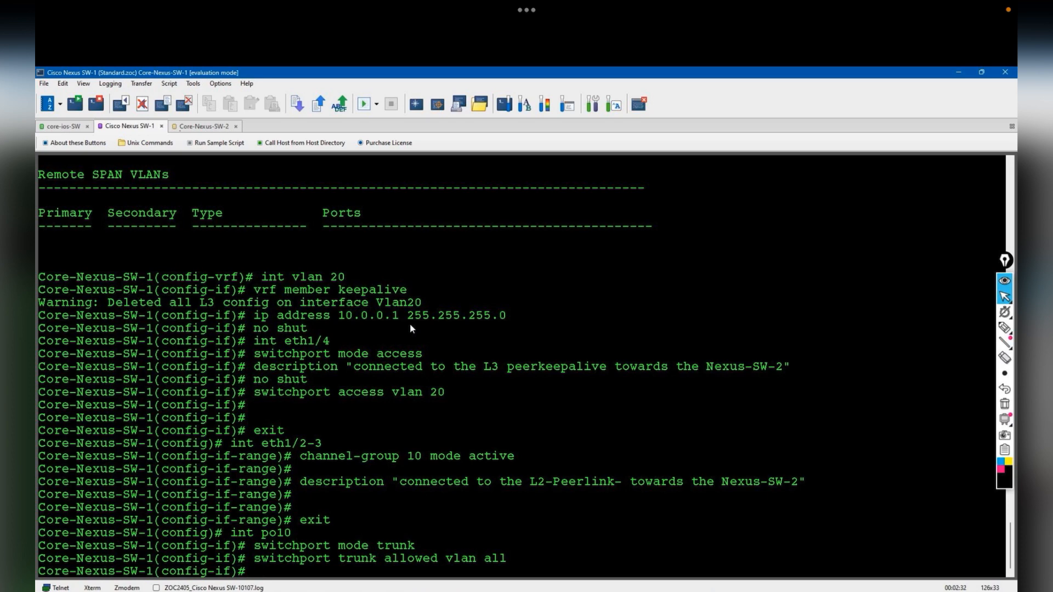
pyautogui.write('description')
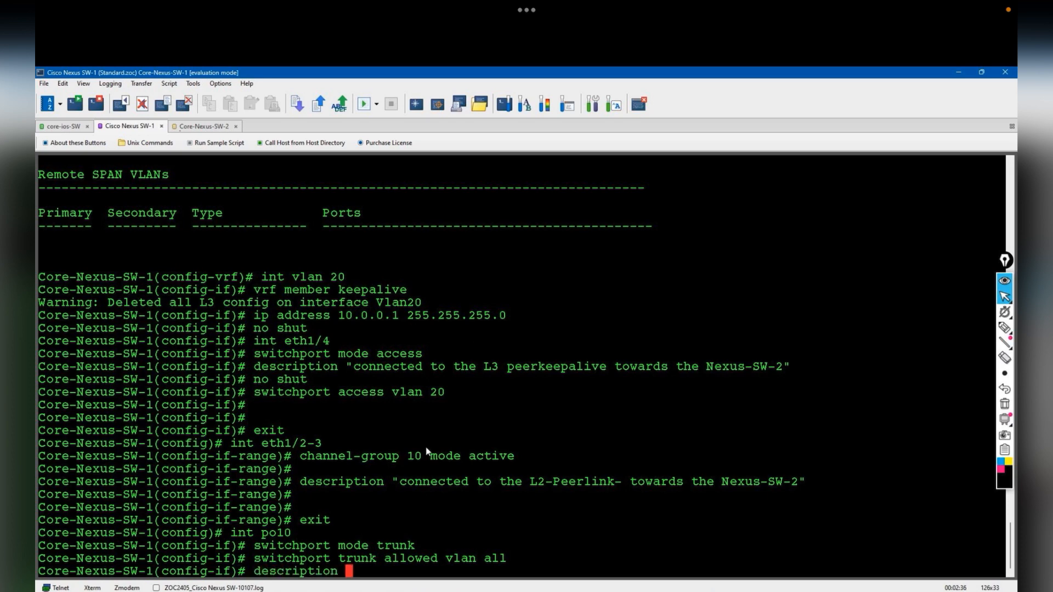
pyautogui.moveTo(400, 486); pyautogui.dragTo(799, 481)
pyautogui.hotkey('ctrl', 'c')
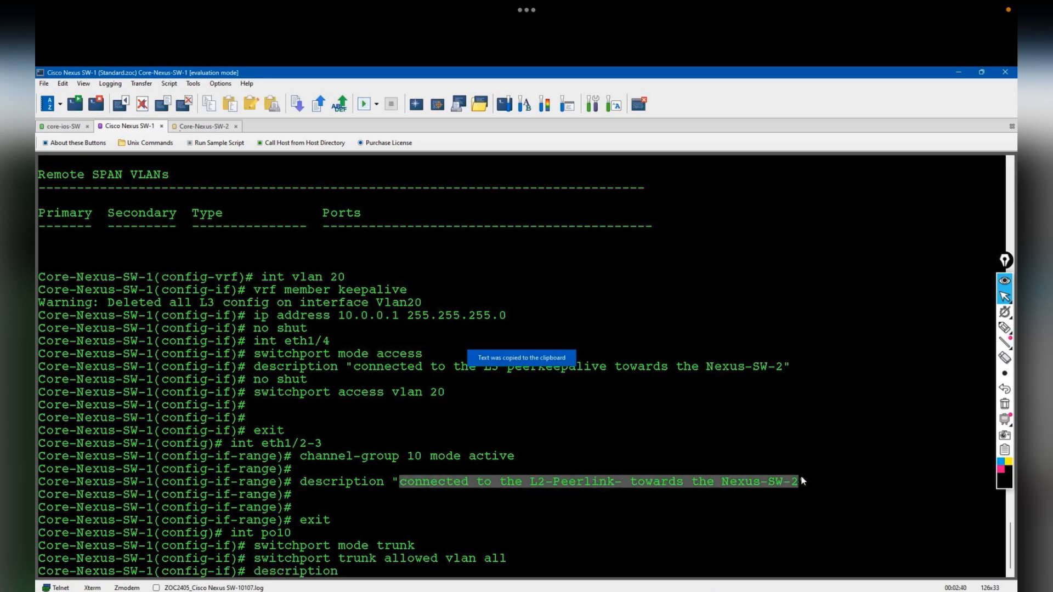
pyautogui.hotkey('ctrl', 'v')
pyautogui.press('Left')
pyautogui.press('Left')
pyautogui.press('Left')
pyautogui.press('Left')
pyautogui.press('Left')
pyautogui.press('Left')
pyautogui.press('Left')
pyautogui.press('Left')
pyautogui.press('Left')
pyautogui.press('Left')
pyautogui.press('Left')
pyautogui.press('Left')
pyautogui.press('Left')
pyautogui.press('Left')
pyautogui.press('Left')
pyautogui.press('Left')
pyautogui.press('Left')
pyautogui.press('Left')
pyautogui.press('Left')
pyautogui.press('Left')
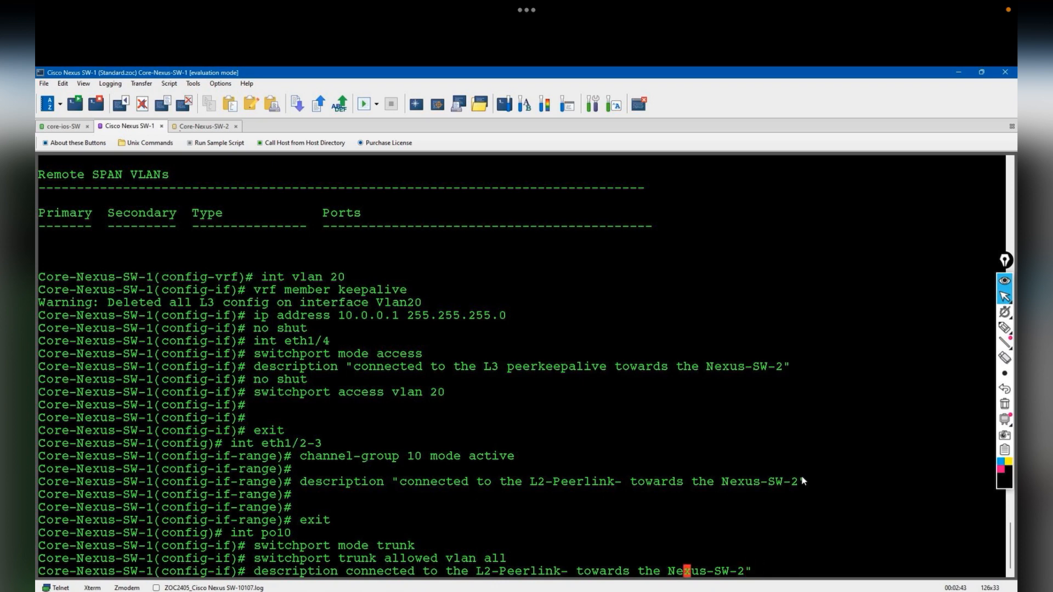
pyautogui.press('Return')
pyautogui.press('Return')
pyautogui.press('Return')
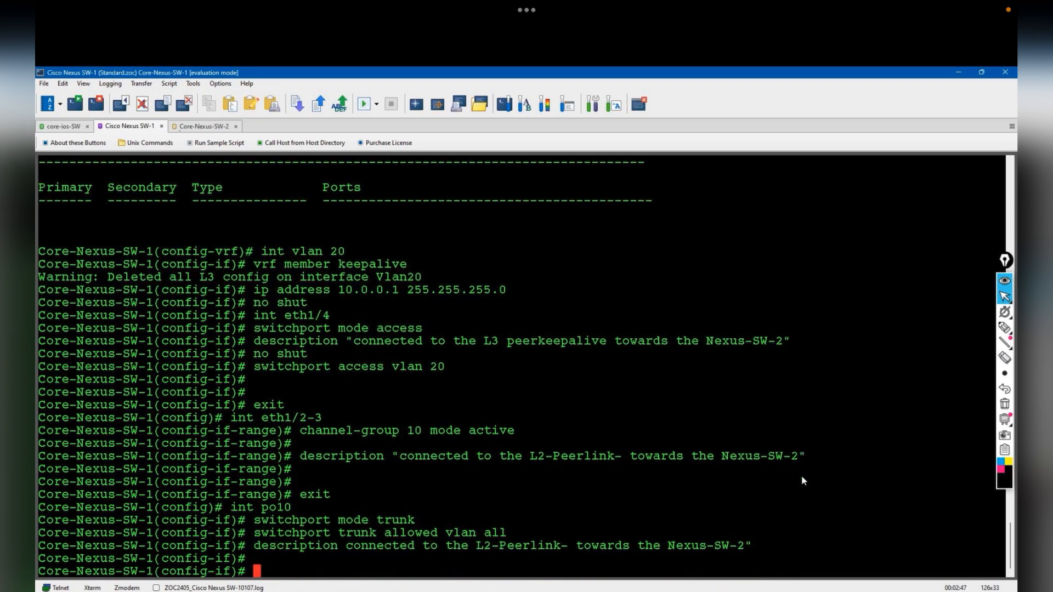
# - Make port-channel 10 the vPC peer link and create vPC domain 1
pyautogui.write('vpc peer-link')
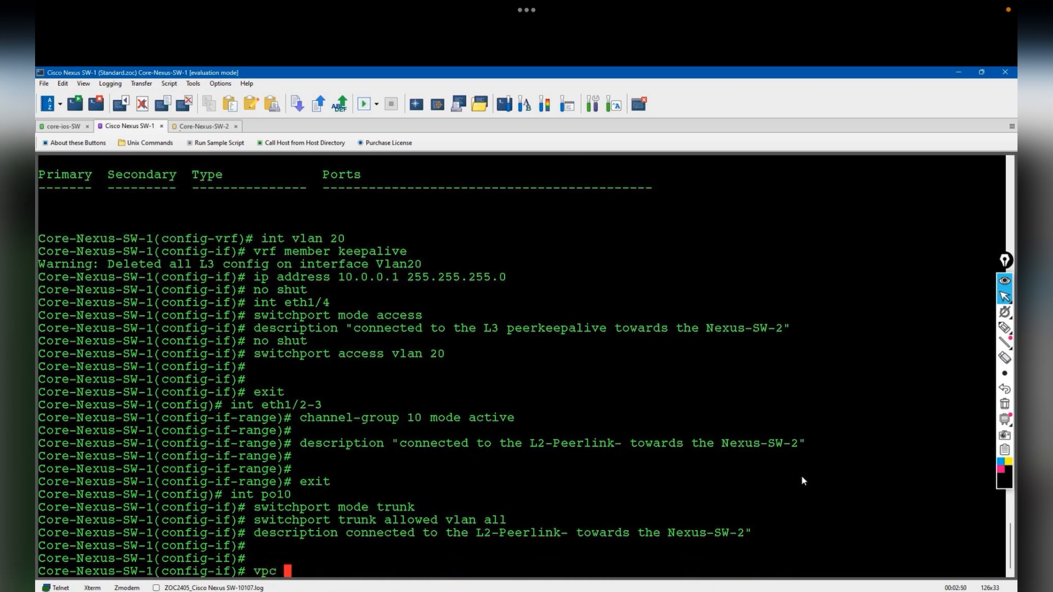
pyautogui.press('Return')
pyautogui.press('Return')
pyautogui.press('Return')
pyautogui.press('Return')
pyautogui.press('Return')
pyautogui.press('Return')
pyautogui.press('Return')
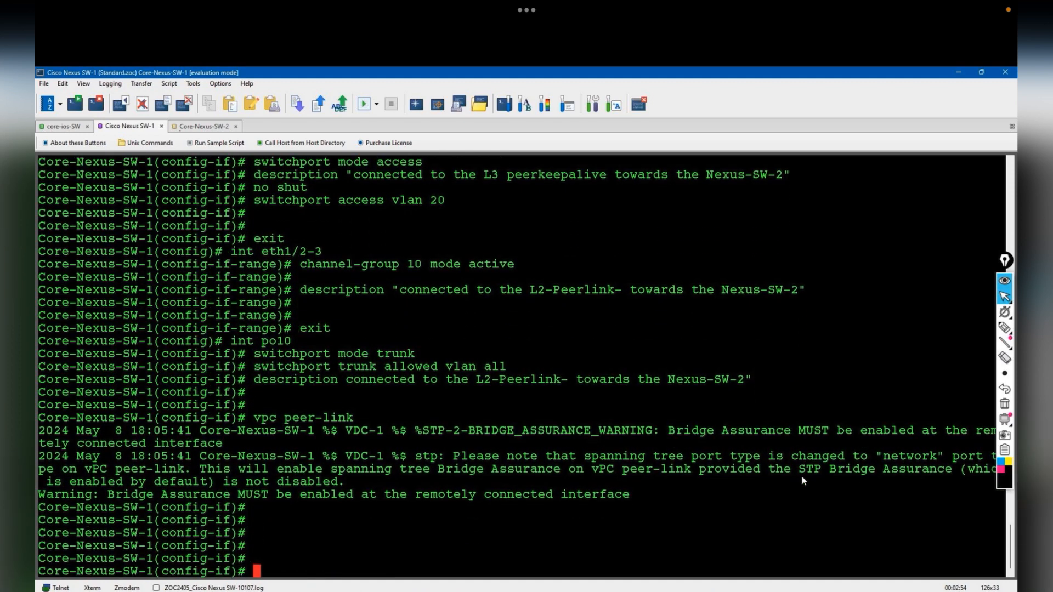
pyautogui.write('vpc domain')
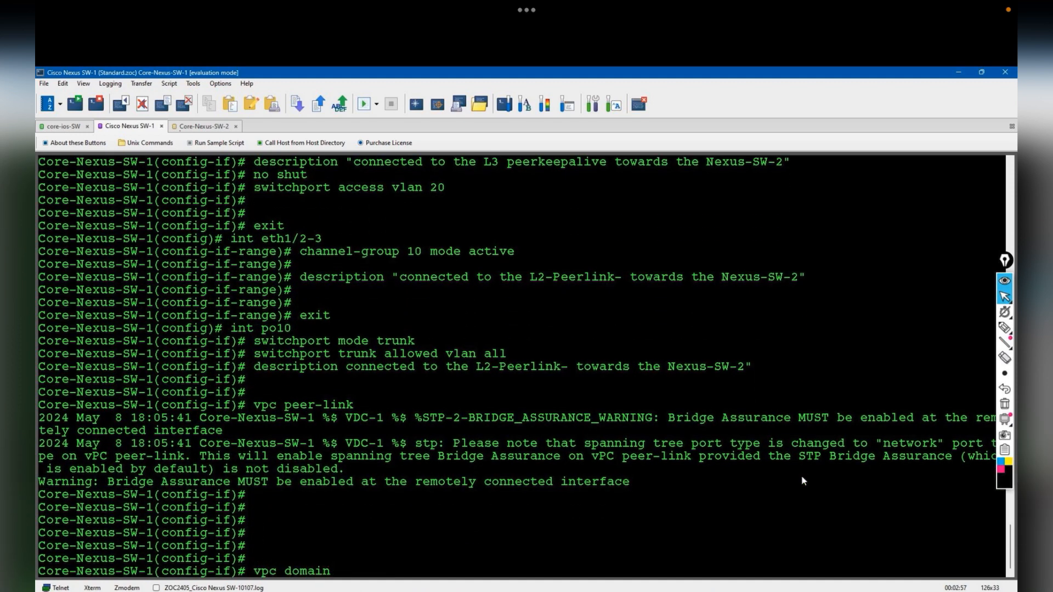
pyautogui.write(' 1')
pyautogui.press('Return')
# - Set domain 1's peer keepalive to destination 10.0.0.2, source 10.0.0.1, VRF keepalive
pyautogui.write('k')
pyautogui.press('BackSpace')
pyautogui.write('pee')
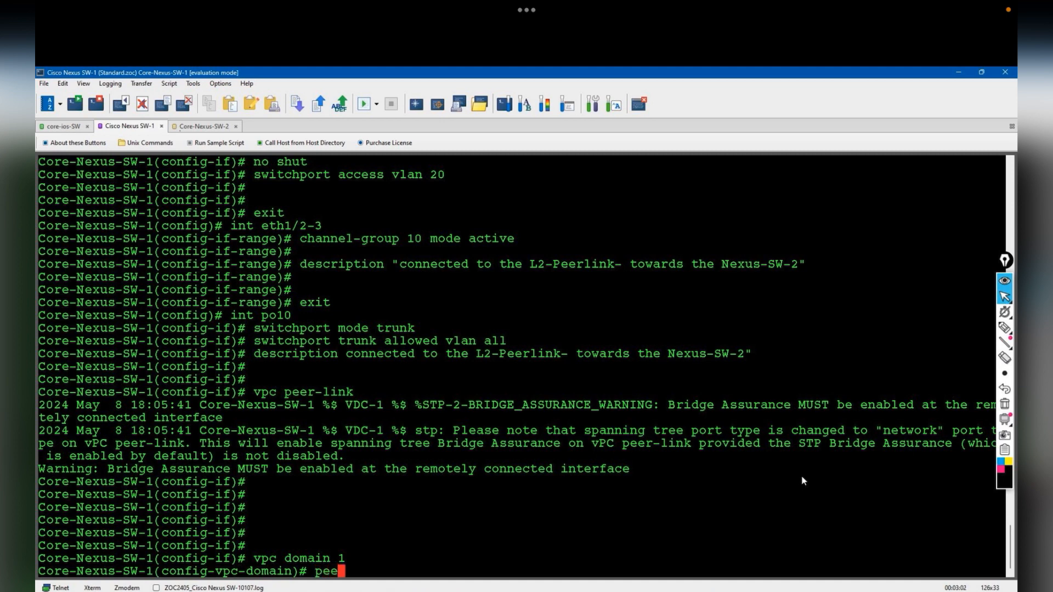
pyautogui.press('Tab')
pyautogui.write('k')
pyautogui.press('Tab')
pyautogui.write('destination ')
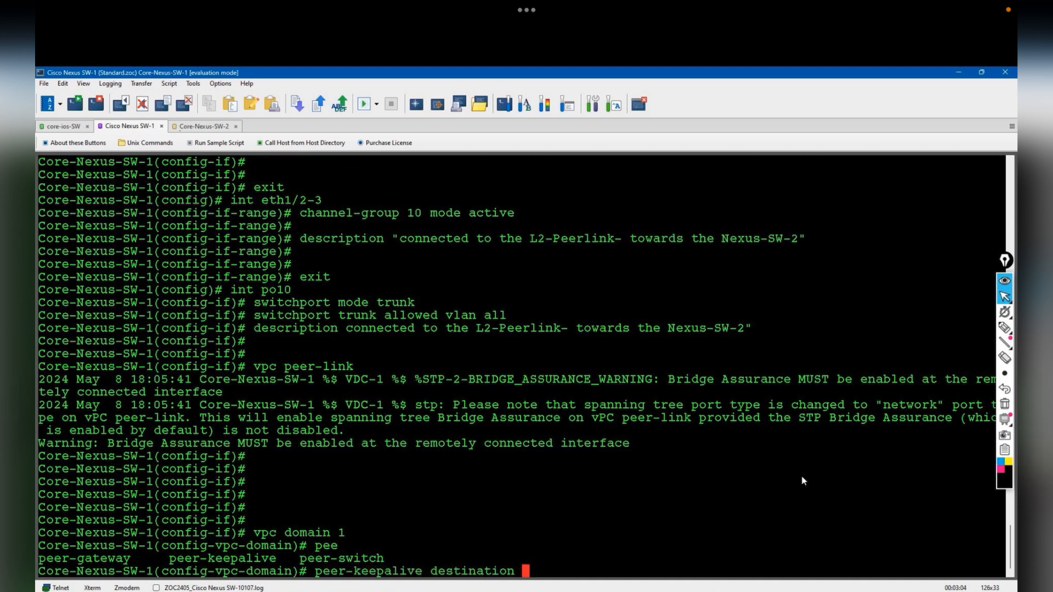
pyautogui.write('10.0.0.2 source 10.')
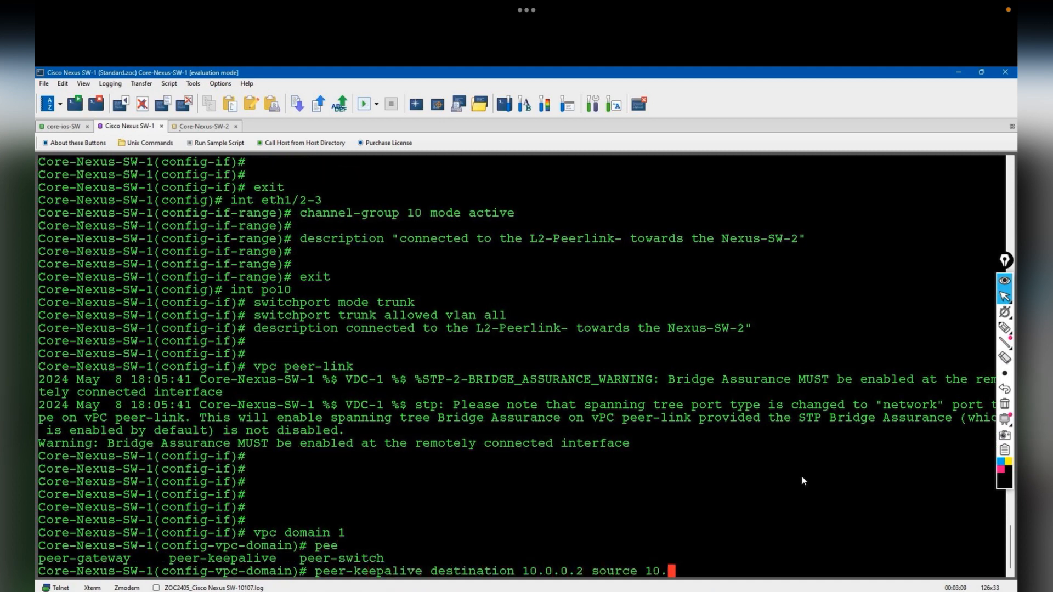
pyautogui.write('0.0.1 vrf keepalive')
pyautogui.press('Return')
# - Leave configuration mode and attempt to save the configuration with wr
pyautogui.write('end')
pyautogui.press('Return')
pyautogui.write('wr')
pyautogui.press('Return')
# - Copy the running config to startup-config and glance at the EVE-NG topology
pyautogui.write('copy runn startup-config')
pyautogui.press('Return')
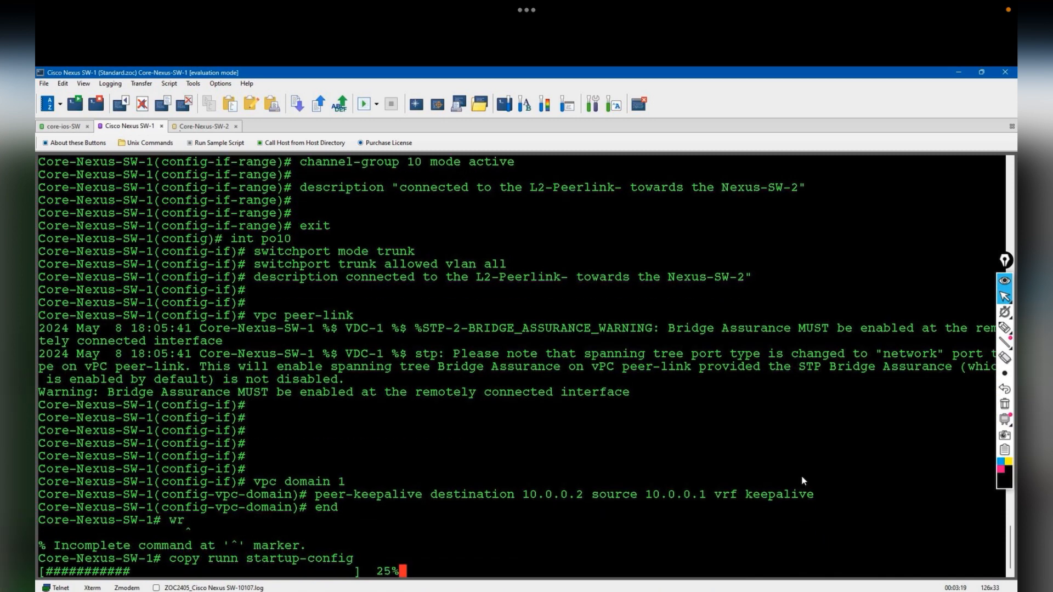
pyautogui.hotkey('alt', 'Tab')
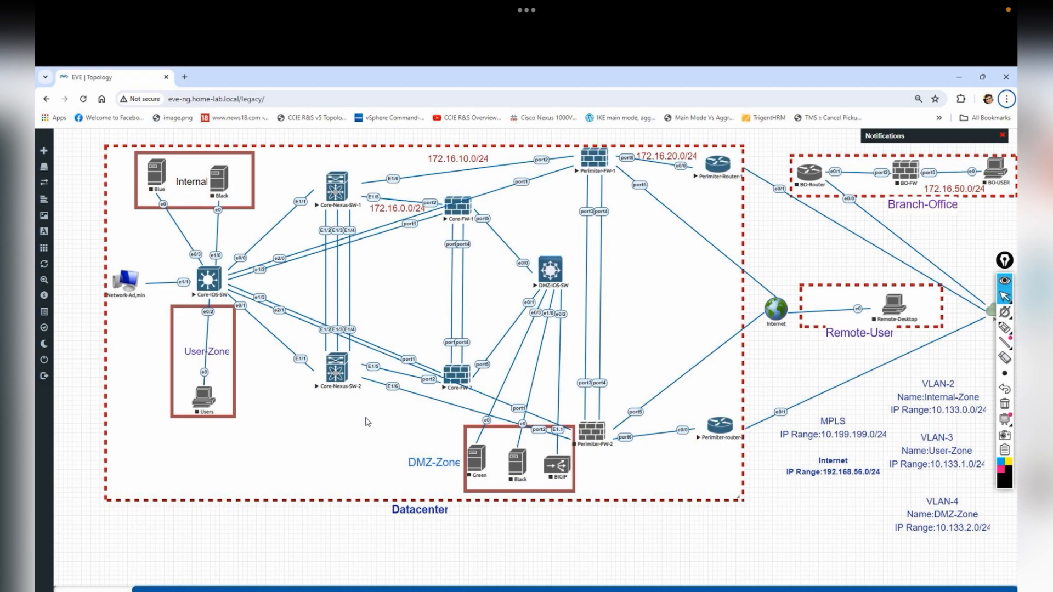
pyautogui.hotkey('alt', 'Tab')
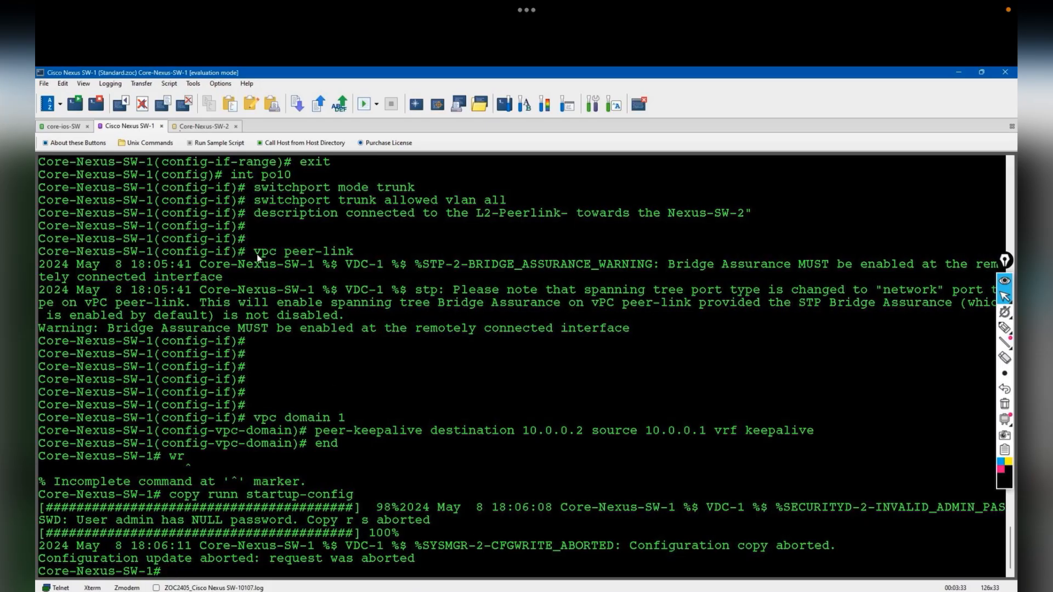
# - Check the Core-Nexus-SW-2 session, then return to Core-Nexus-SW-1
pyautogui.click(204, 126)
pyautogui.press('Return')
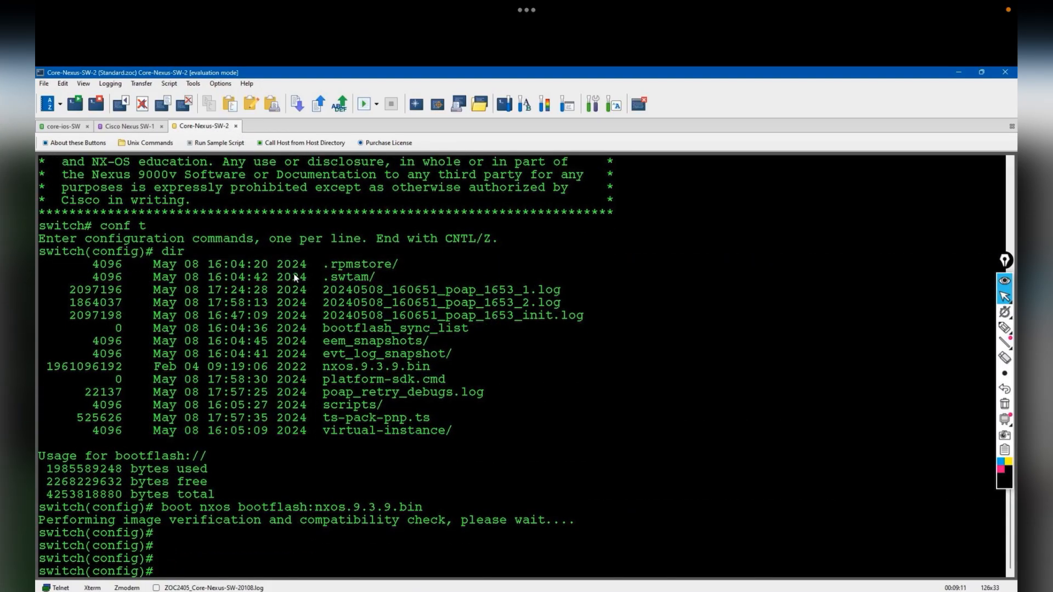
pyautogui.click(129, 127)
# - Give Core-Nexus-SW-1's admin user a cleartext (type 0) password, then copy running-config to startup-config
pyautogui.press('Return')
pyautogui.press('Return')
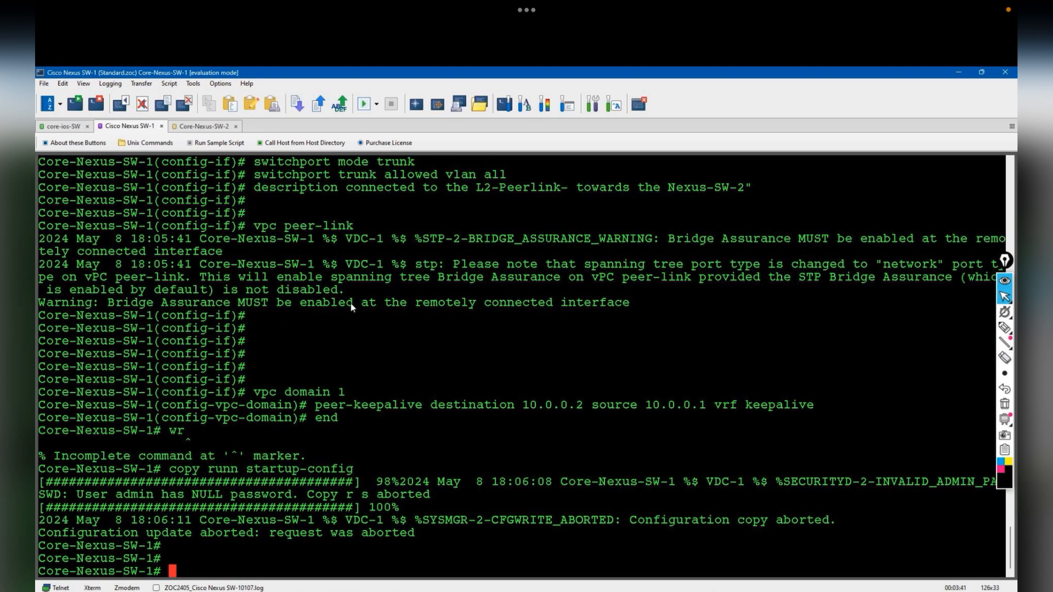
pyautogui.press('Return')
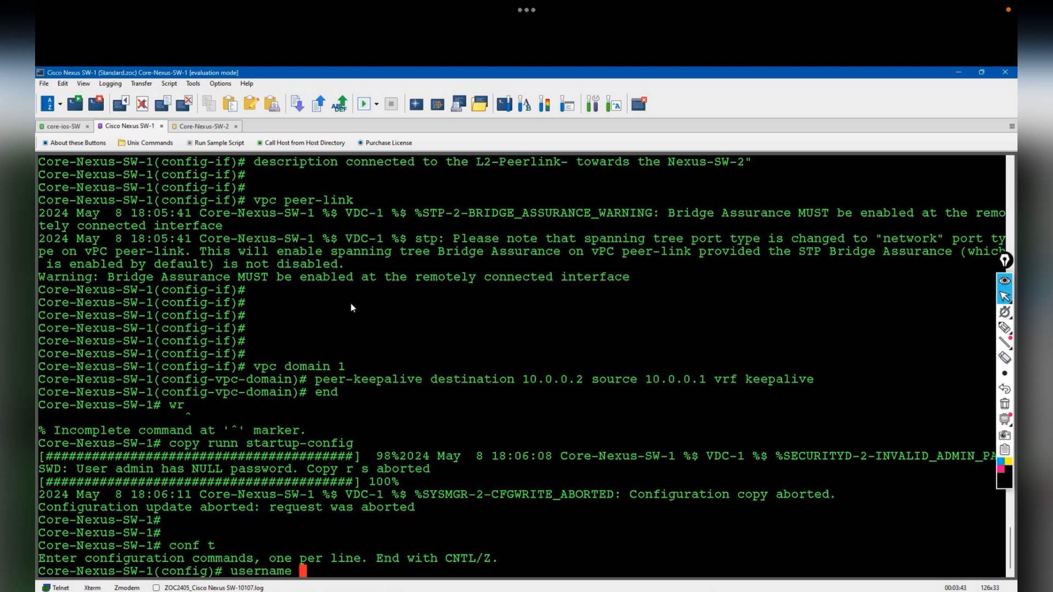
pyautogui.press('Tab')
pyautogui.press('Return')
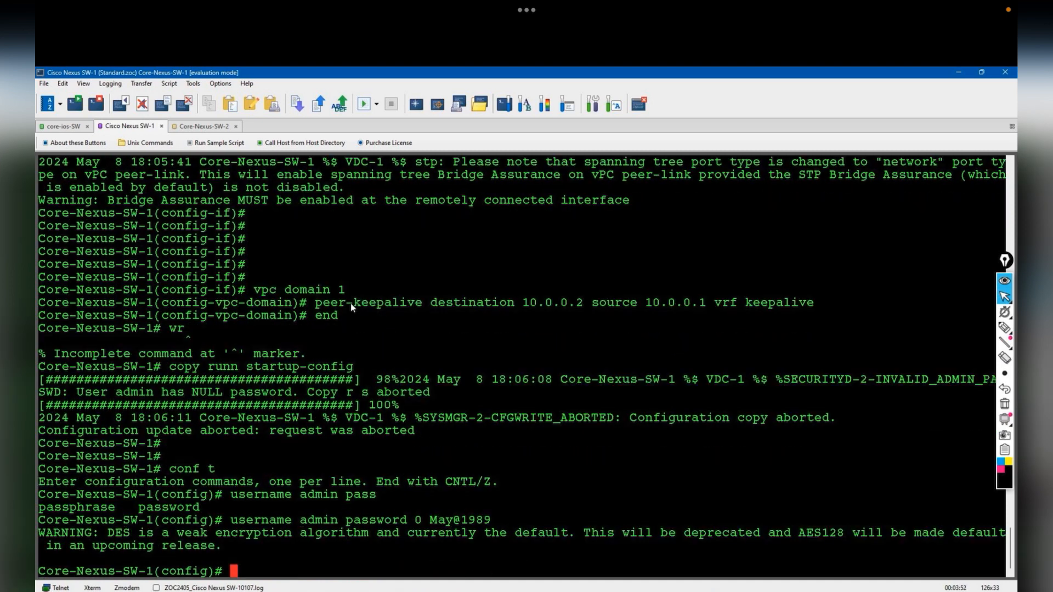
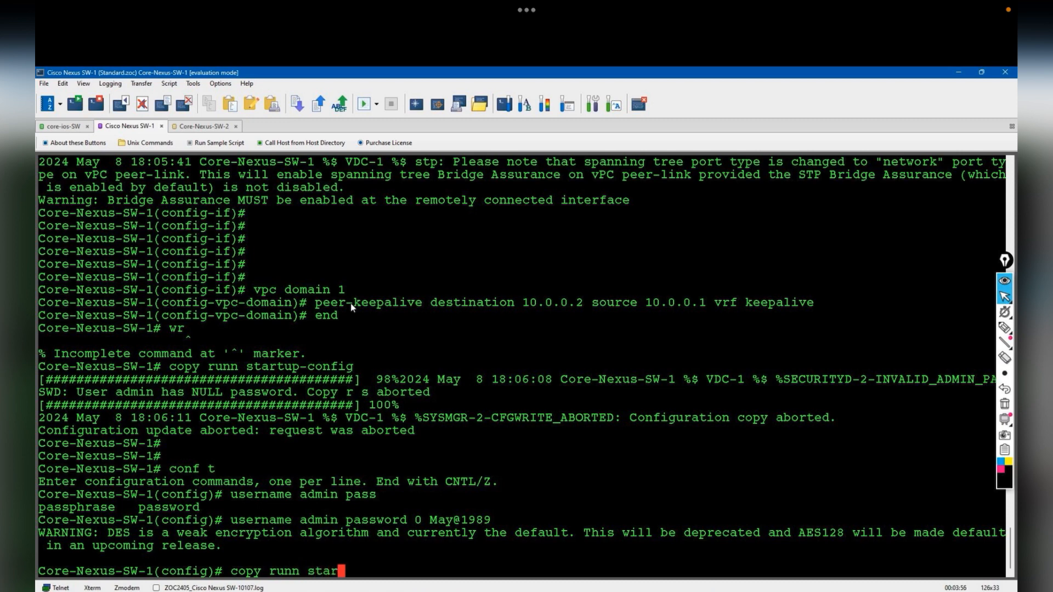
pyautogui.press('Return')
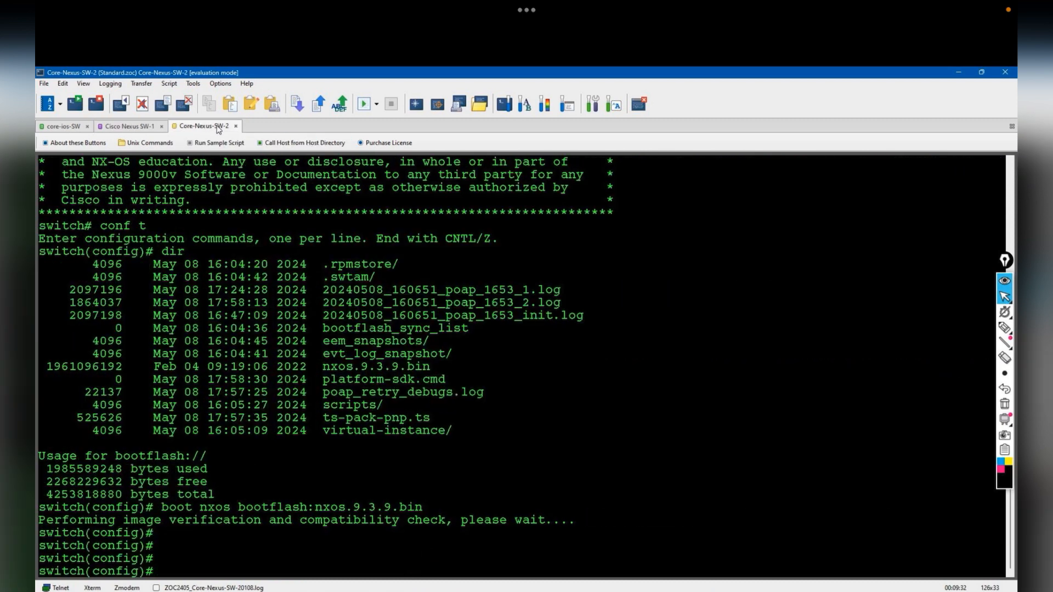
# - Enter config mode on Core-Nexus-SW-2 and enable the vpc and lacp features
pyautogui.press('Return')
pyautogui.press('Return')
pyautogui.press('Return')
pyautogui.press('Return')
pyautogui.write('conf t')
pyautogui.press('Return')
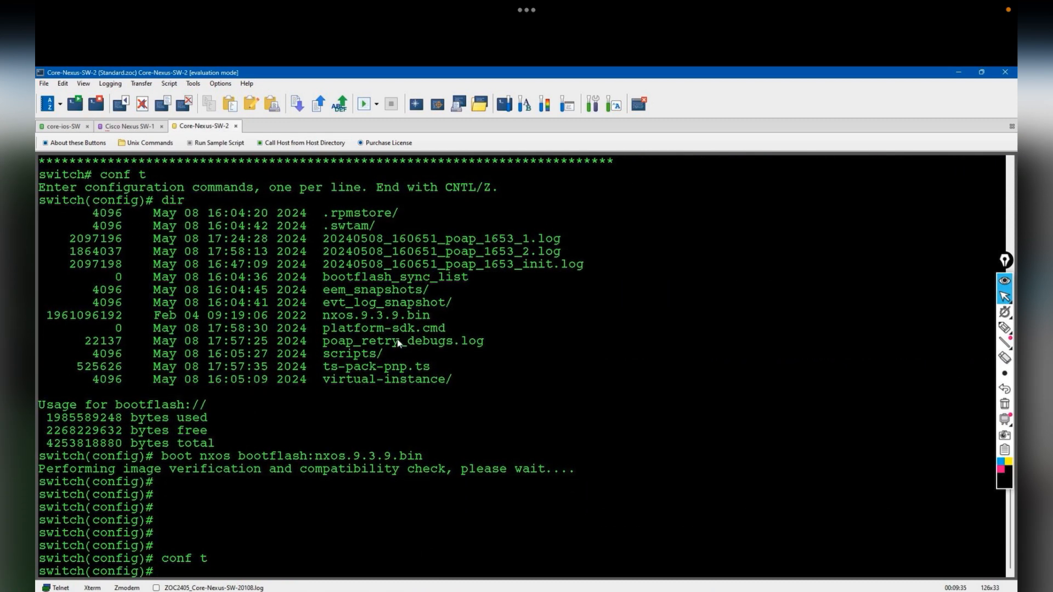
pyautogui.write('feat')
pyautogui.press('Tab')
pyautogui.write('vpc')
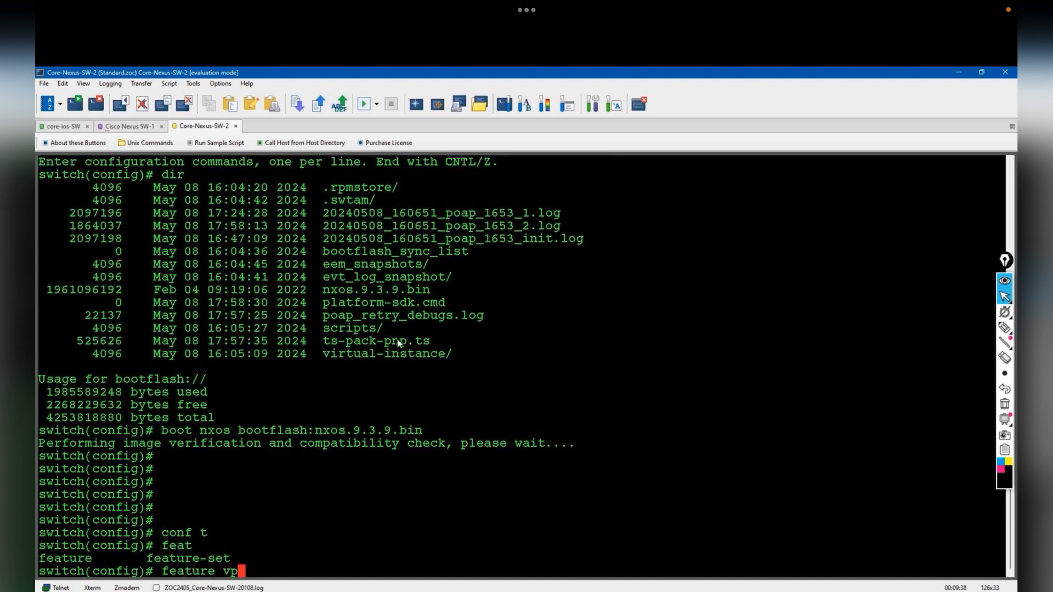
pyautogui.press('Return')
pyautogui.write('feat')
pyautogui.press('Tab')
pyautogui.write('lacp')
pyautogui.press('BackSpace')
pyautogui.press('BackSpace')
pyautogui.press('BackSpace')
pyautogui.press('BackSpace')
pyautogui.write('lacp')
pyautogui.press('Return')
# - Enable feature interface-vlan, then bring up the Core-Nexus-SW-2 session menu
pyautogui.write('feat')
pyautogui.press('Tab')
pyautogui.write('interface-vlan')
pyautogui.press('Return')
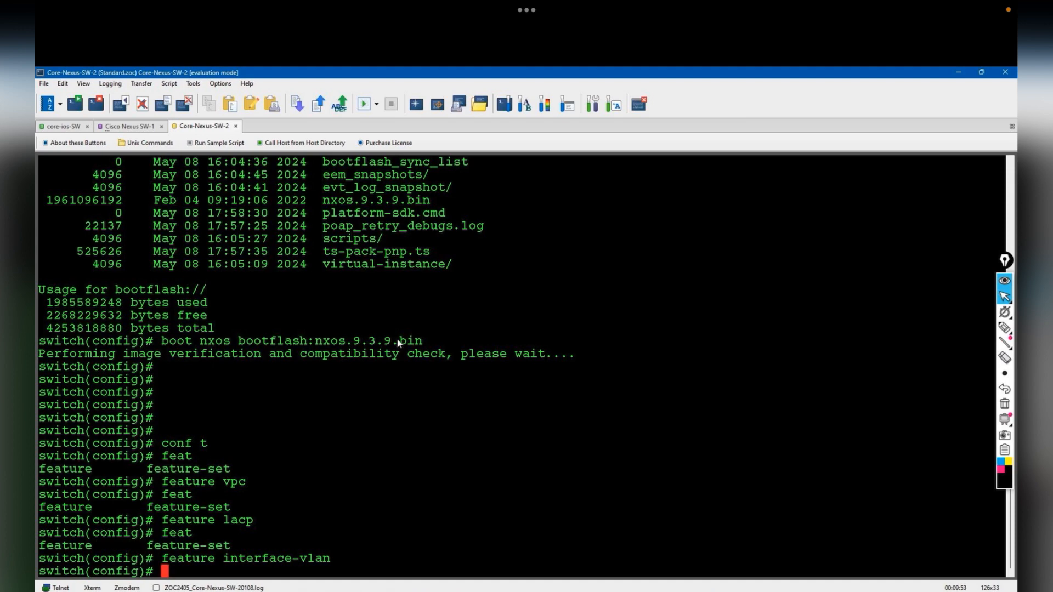
pyautogui.rightClick(224, 127)
# - Disconnect and reconnect the Core-Nexus-SW-2 session
pyautogui.click(250, 200)
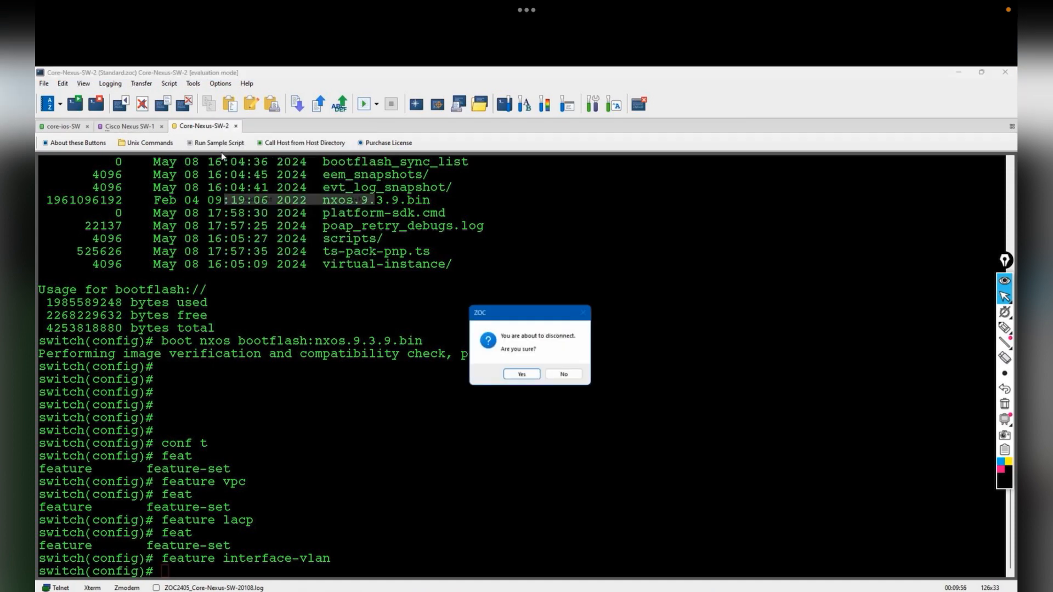
pyautogui.click(518, 376)
pyautogui.rightClick(208, 127)
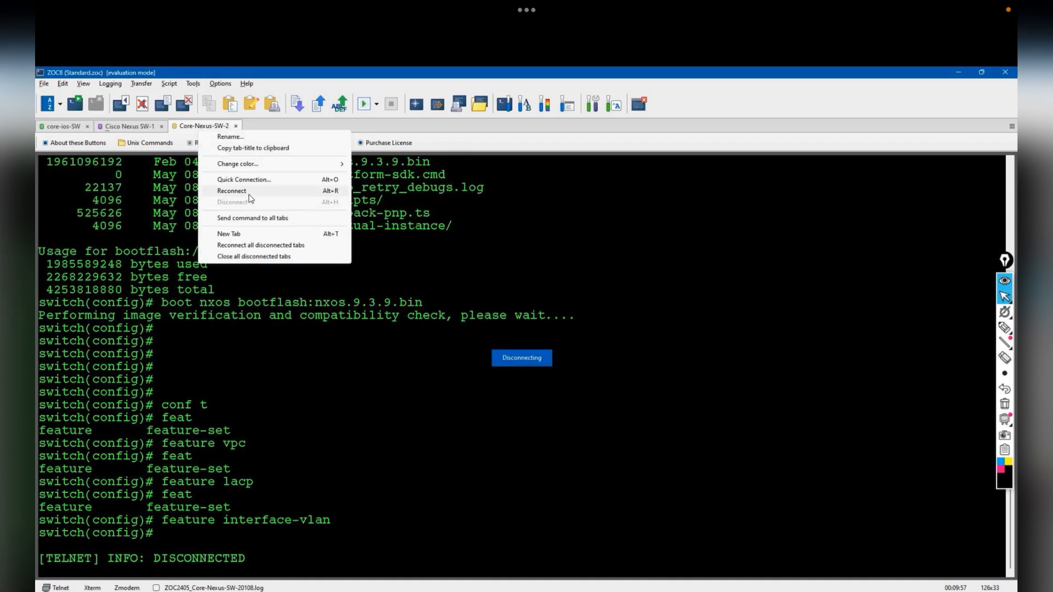
pyautogui.click(253, 197)
pyautogui.press('Return')
pyautogui.press('Return')
# - Create VLAN 2 named internal-Zone and VLAN 3 named user-Zone
pyautogui.write('vlan 2')
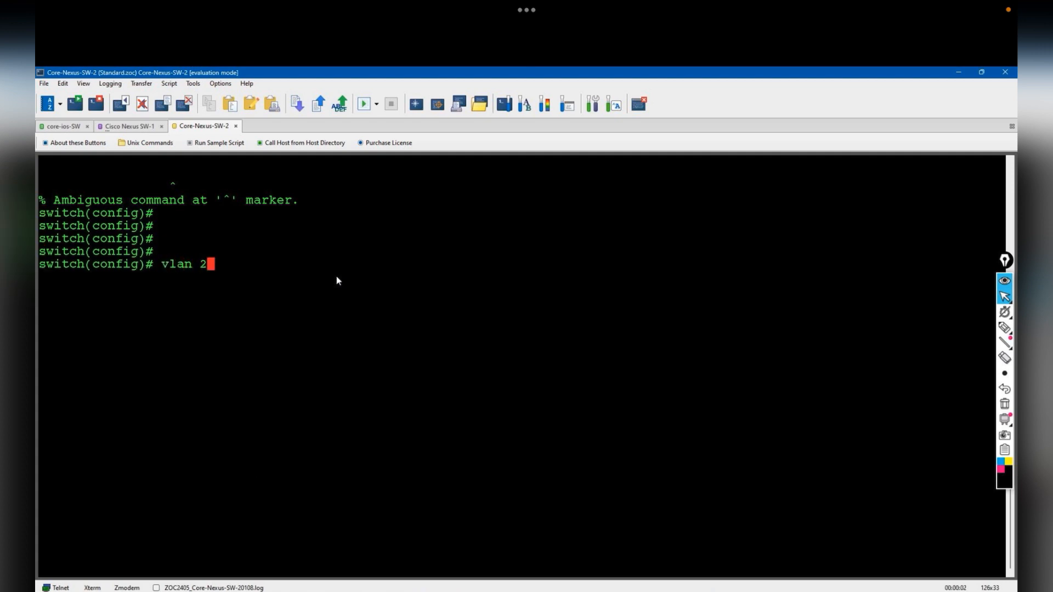
pyautogui.press('Return')
pyautogui.write('name internal')
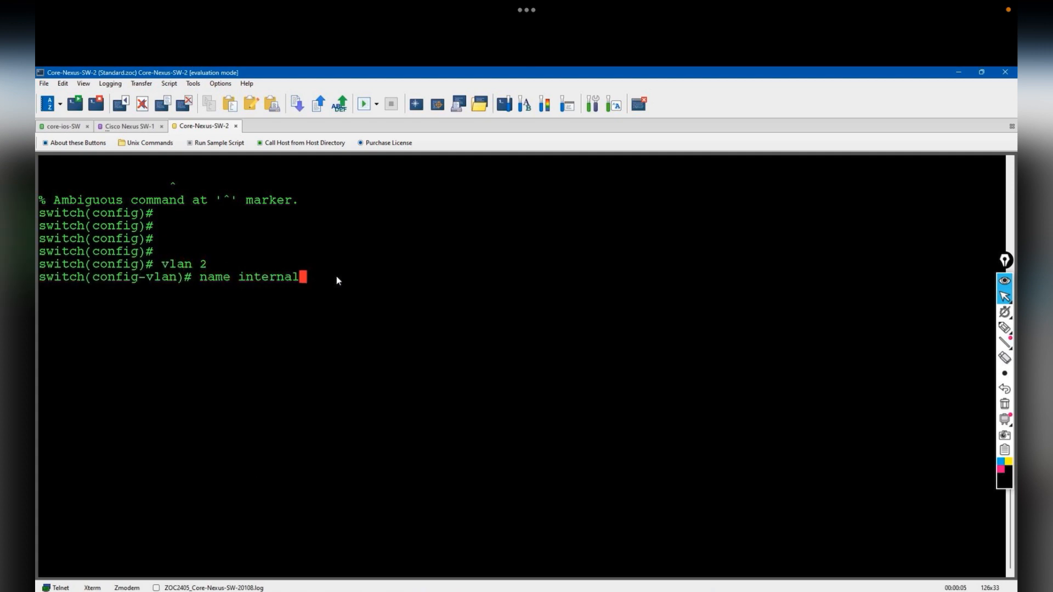
pyautogui.write('-Zone')
pyautogui.press('Return')
pyautogui.write('vlan ')
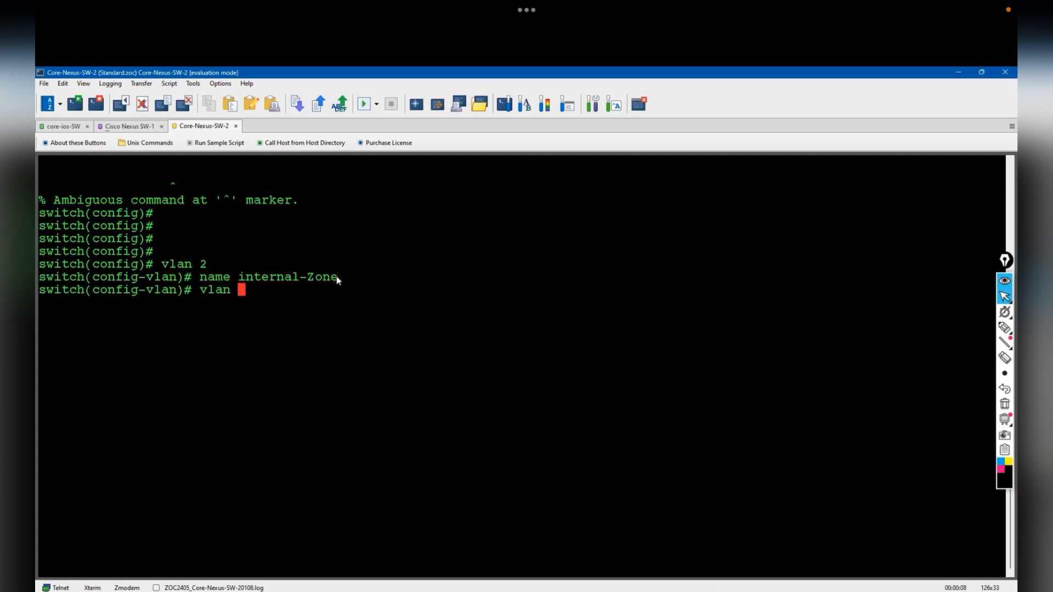
pyautogui.write('3')
pyautogui.press('Return')
pyautogui.write('name user')
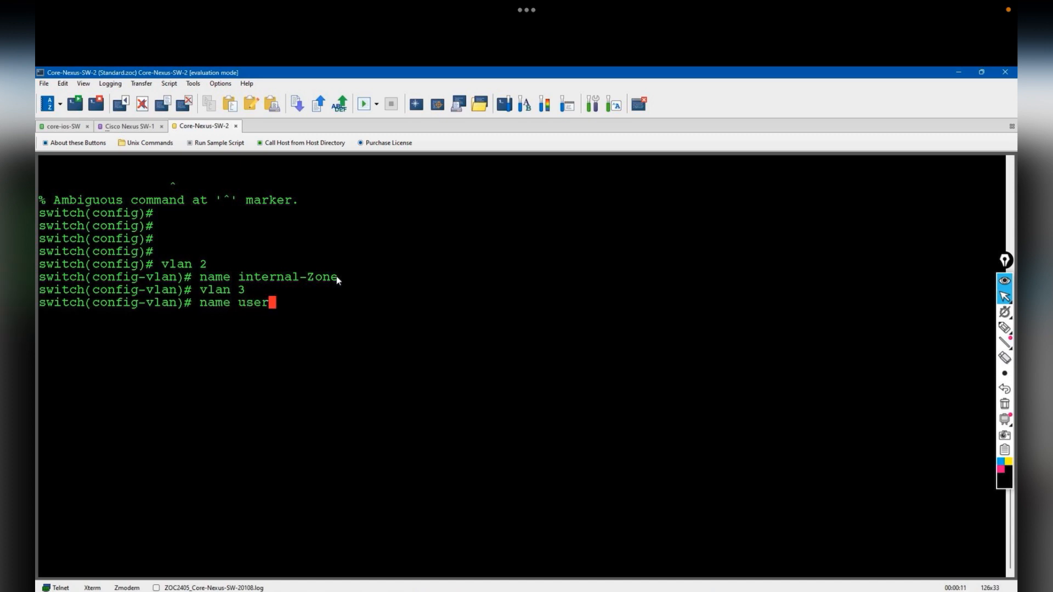
pyautogui.write('-Zone')
pyautogui.press('Return')
pyautogui.press('Return')
pyautogui.press('Return')
pyautogui.press('Return')
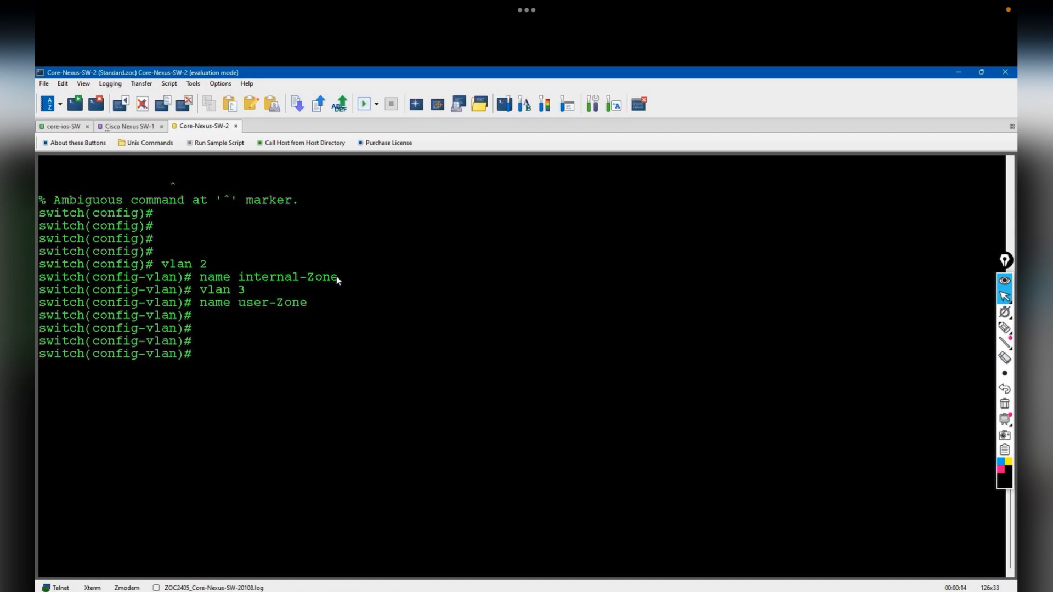
pyautogui.write('exit')
pyautogui.press('Return')
# - Create vPC domain 1 and exit back to global configuration
pyautogui.write('vpc domain 1')
pyautogui.press('Return')
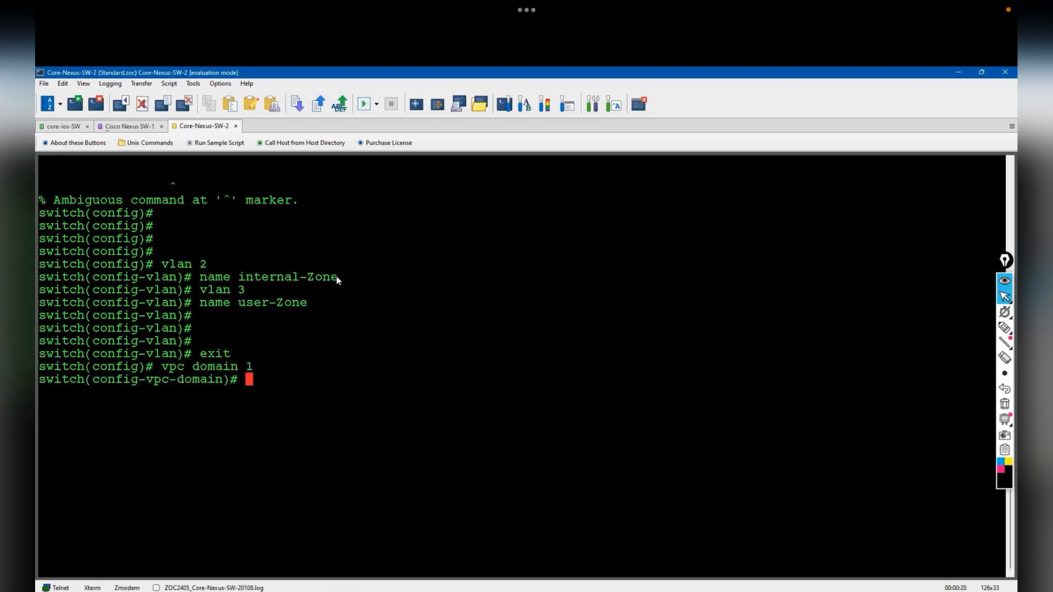
pyautogui.press('Return')
pyautogui.press('Return')
pyautogui.press('Return')
pyautogui.press('Return')
pyautogui.write('exit')
pyautogui.press('Return')
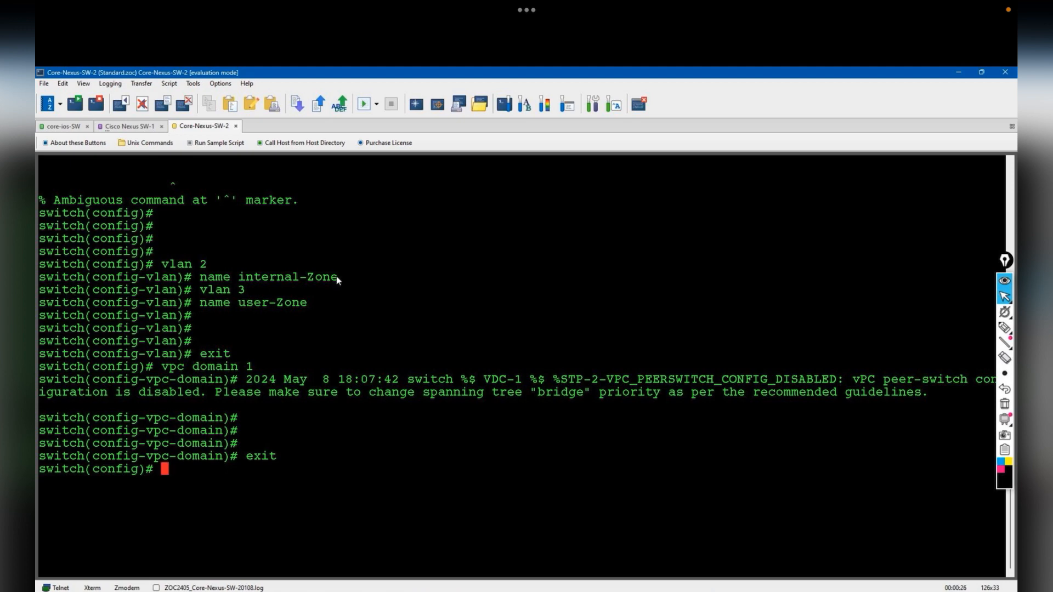
# - Disconnect and reconnect the Core-Nexus-SW-2 session for a fresh prompt
pyautogui.rightClick(217, 127)
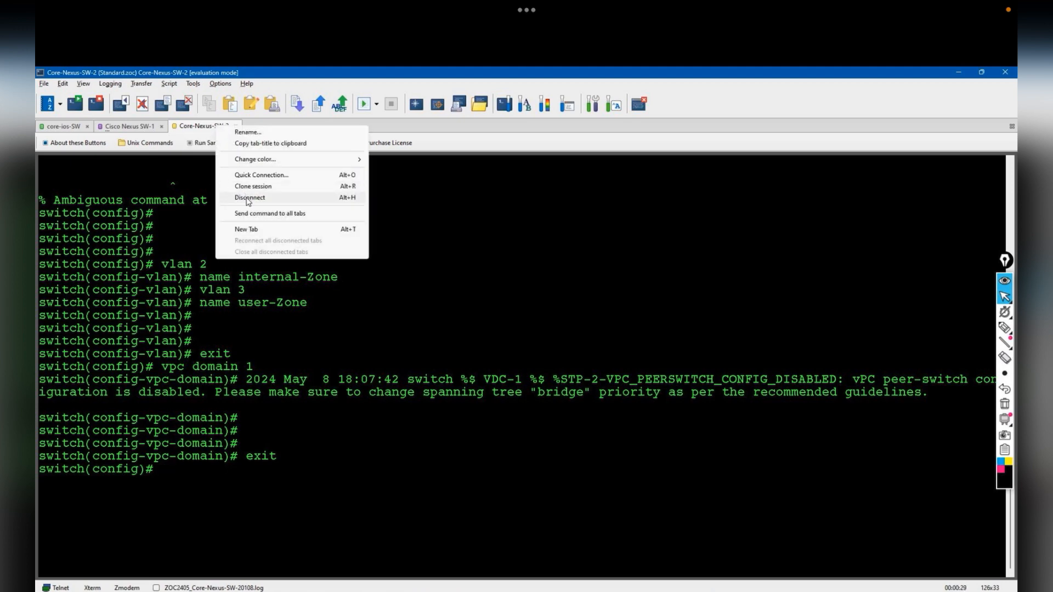
pyautogui.click(248, 199)
pyautogui.click(531, 379)
pyautogui.rightClick(217, 129)
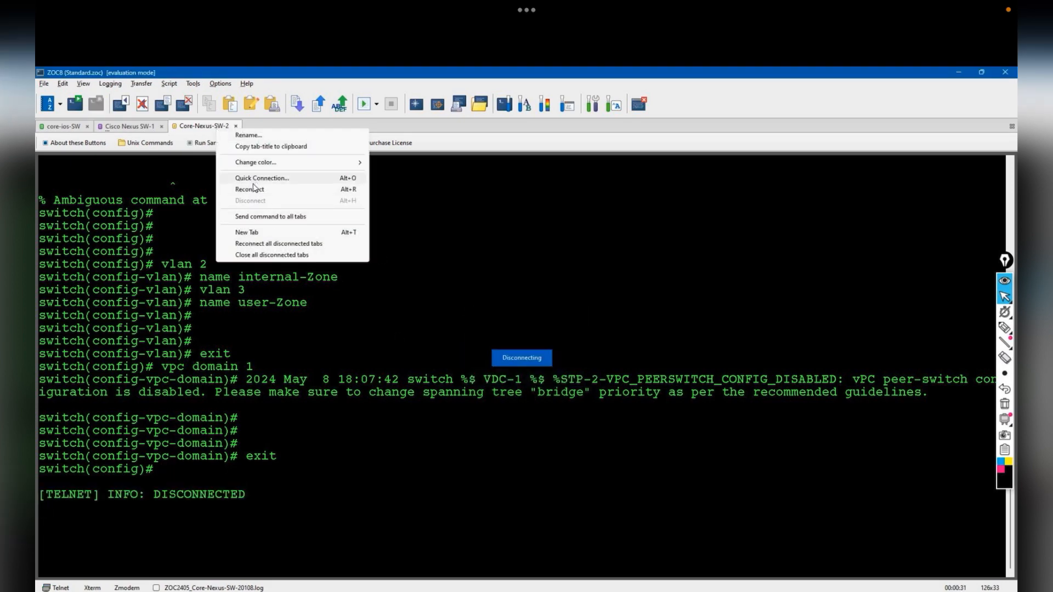
pyautogui.click(257, 188)
pyautogui.press('Return')
pyautogui.press('Return')
# - Create VLAN 20 named peerkeeepalive
pyautogui.write('vlan ')
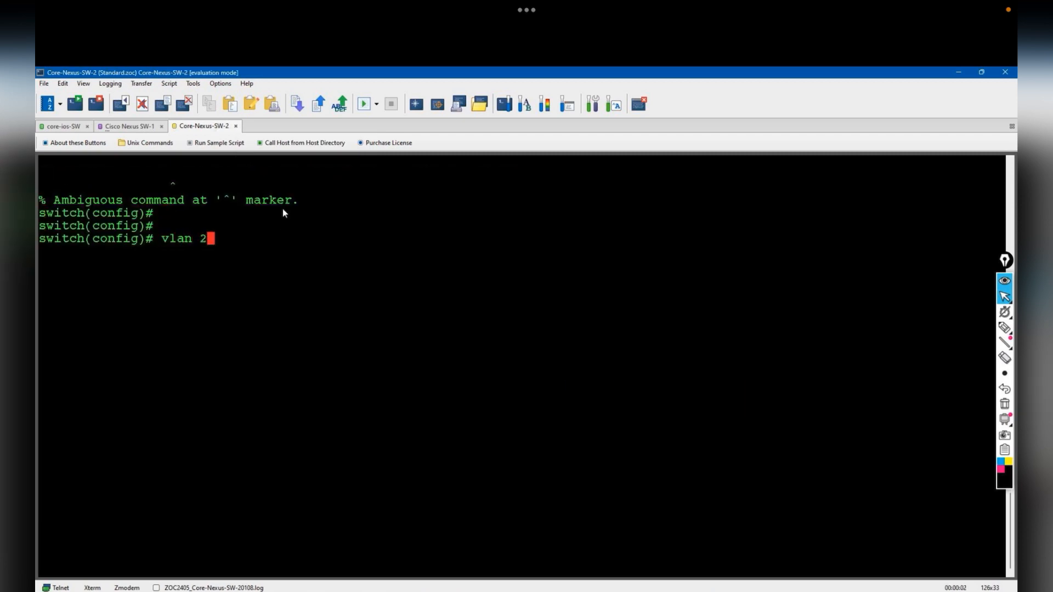
pyautogui.write('20')
pyautogui.press('Return')
pyautogui.write('name peer')
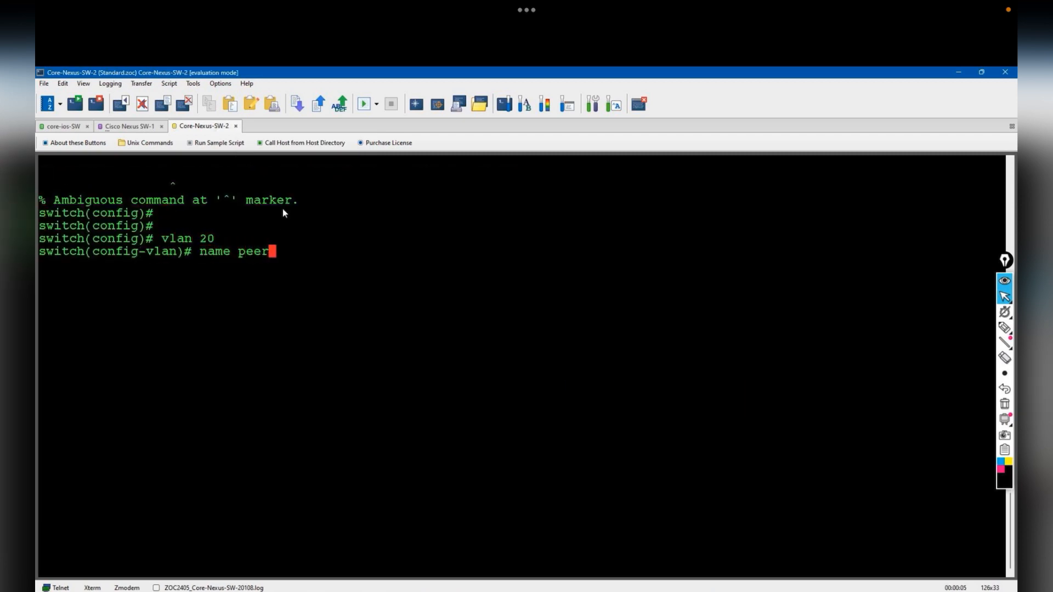
pyautogui.write('keeepalive')
pyautogui.press('Return')
# - On Core-Nexus-SW-1, exit configuration mode and list its VLANs with show vlan
pyautogui.click(129, 126)
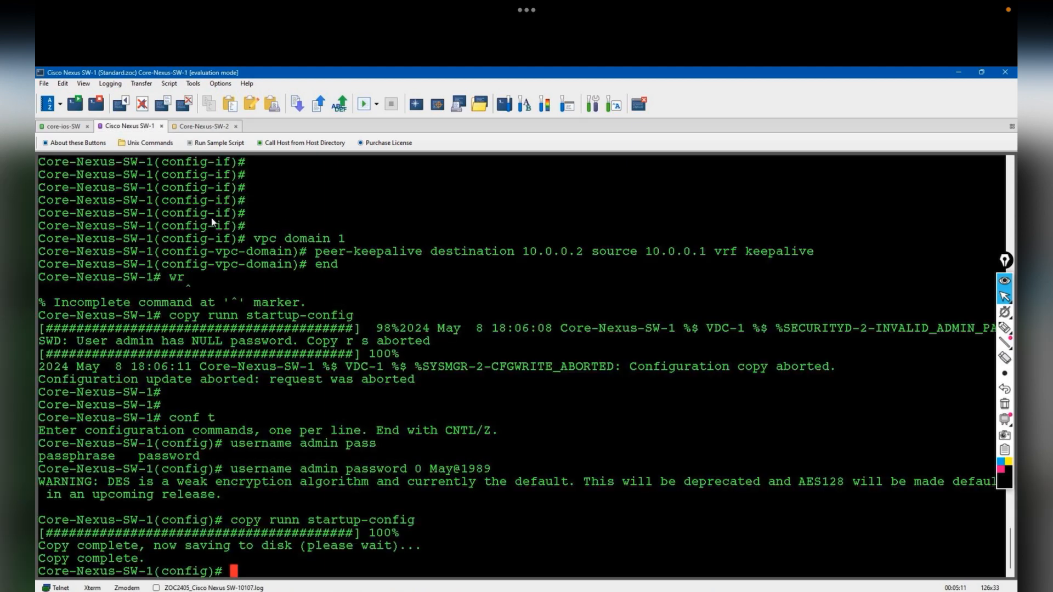
pyautogui.hotkey('ctrl', 'z')
pyautogui.press('Return')
pyautogui.write('show vlan')
pyautogui.press('Return')
# - Back on Core-Nexus-SW-2, create the VRF context keepalive
pyautogui.click(219, 126)
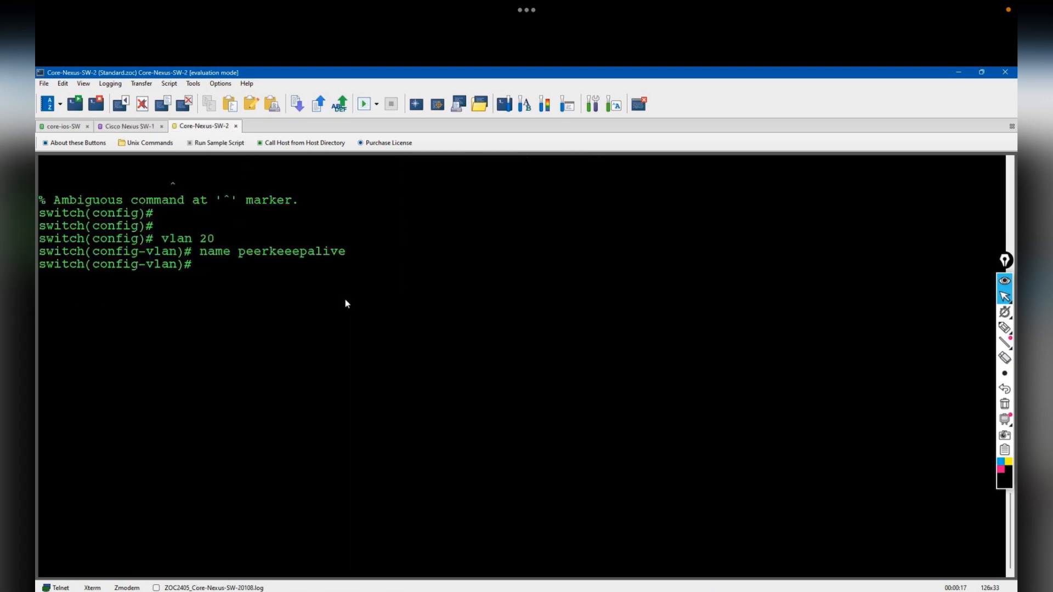
pyautogui.press('Return')
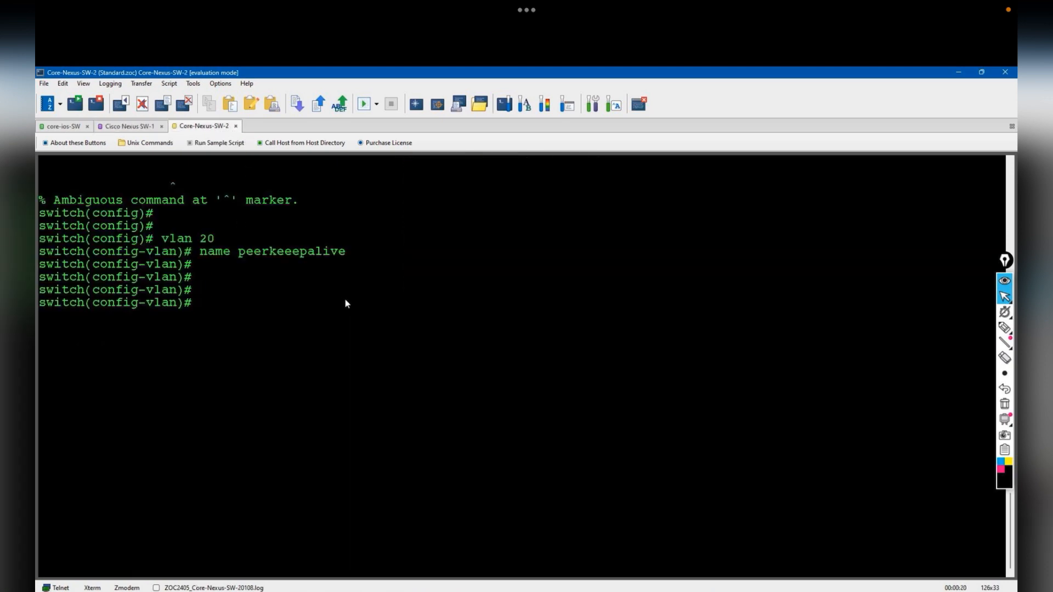
pyautogui.write('int vlan')
pyautogui.press('BackSpace')
pyautogui.press('BackSpace')
pyautogui.press('BackSpace')
pyautogui.press('BackSpace')
pyautogui.press('BackSpace')
pyautogui.press('BackSpace')
pyautogui.press('BackSpace')
pyautogui.press('BackSpace')
pyautogui.write('vrf context ')
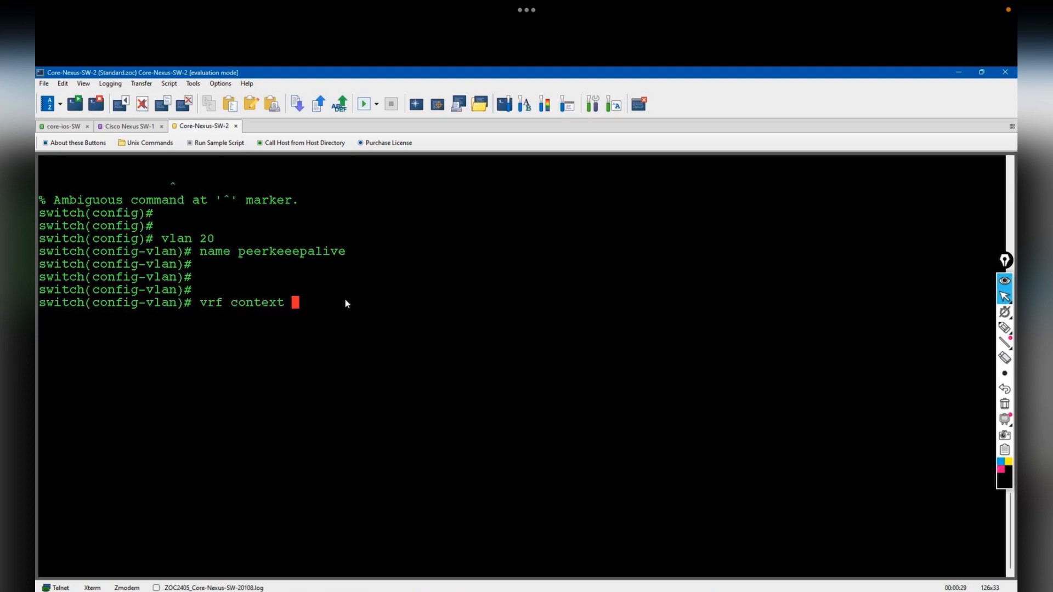
pyautogui.write('keepalive')
pyautogui.press('Return')
pyautogui.press('Return')
# - Give interface Vlan20 10.0.0.2/24, enable it, and make it a keepalive VRF member
pyautogui.write('int vlan 20')
pyautogui.press('Return')
pyautogui.write('ip address 10.0.0.2 ')
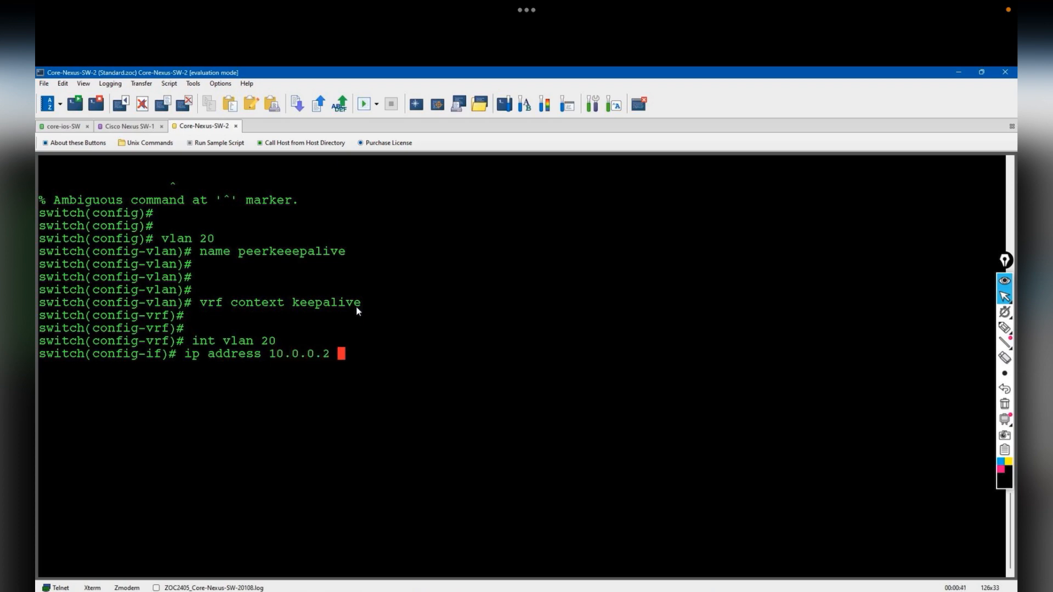
pyautogui.write('2')
pyautogui.write('5.255.0')
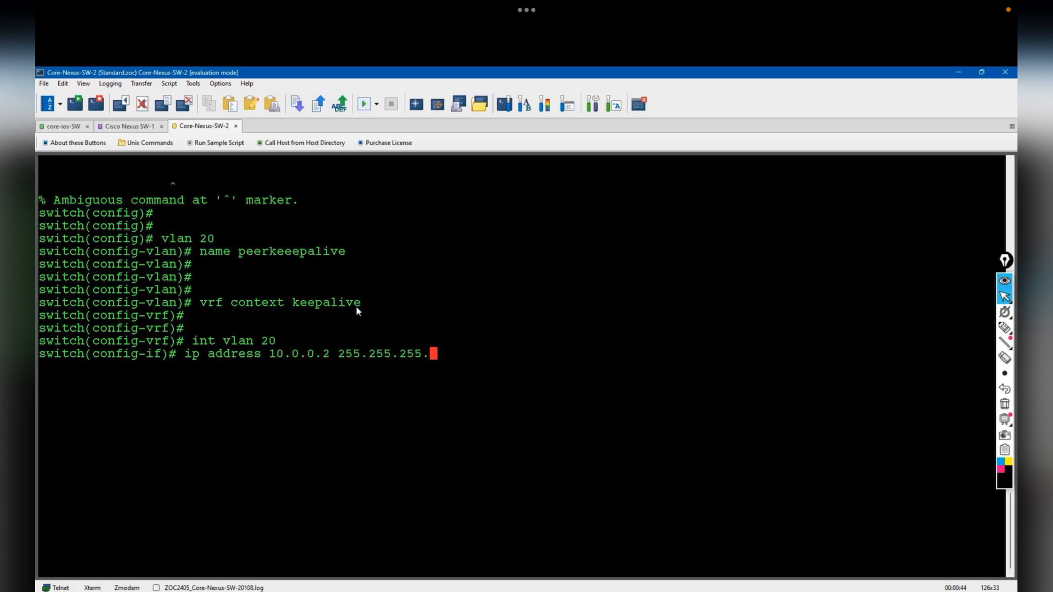
pyautogui.press('Return')
pyautogui.write('no shut')
pyautogui.press('Return')
pyautogui.write('vr')
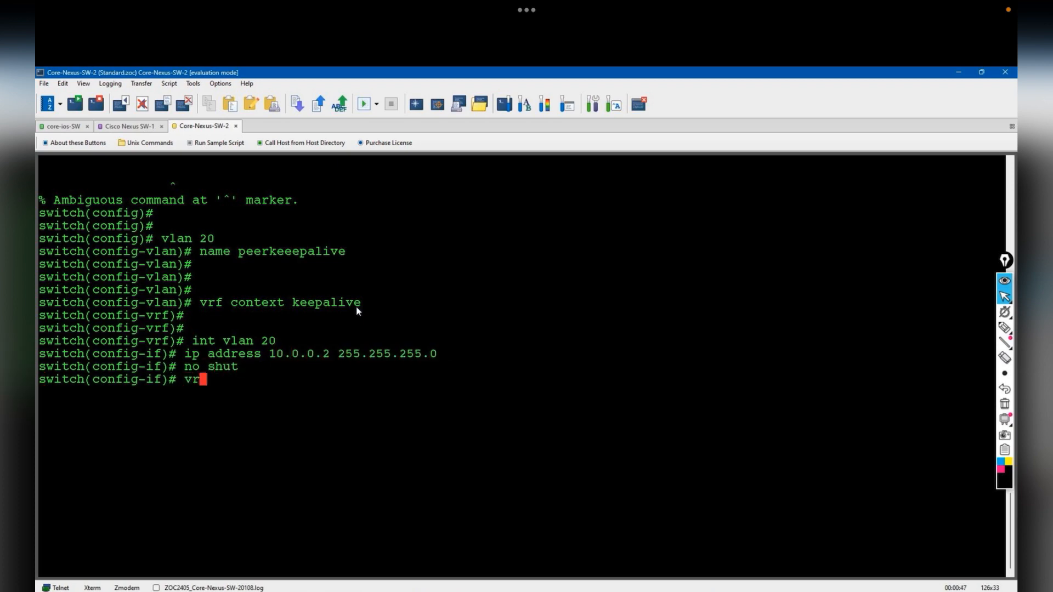
pyautogui.write('f member keepalive')
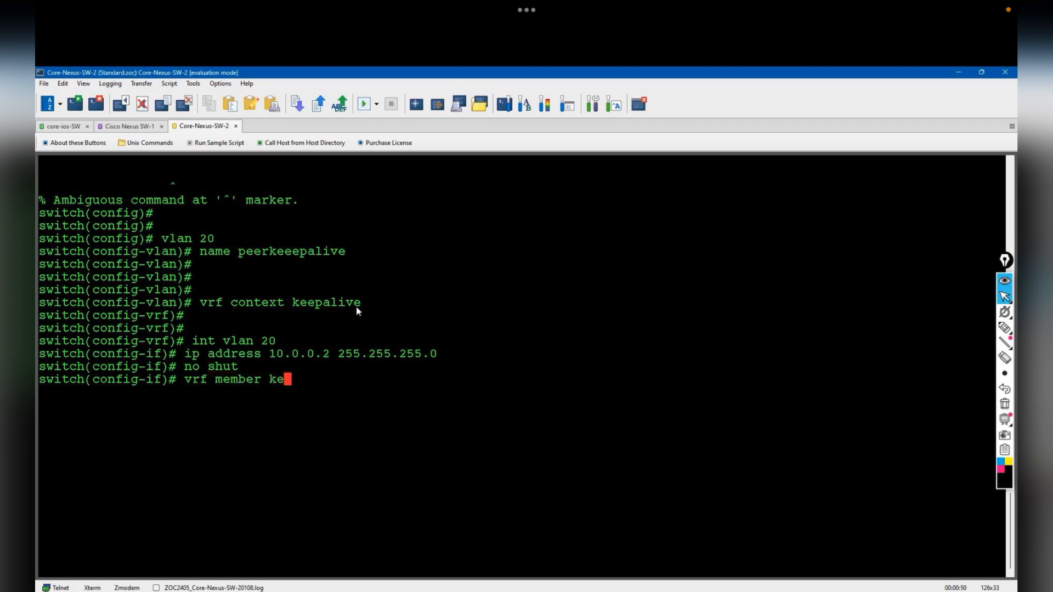
pyautogui.press('Return')
pyautogui.press('Return')
pyautogui.press('Return')
pyautogui.press('Return')
pyautogui.press('Return')
pyautogui.write('ping')
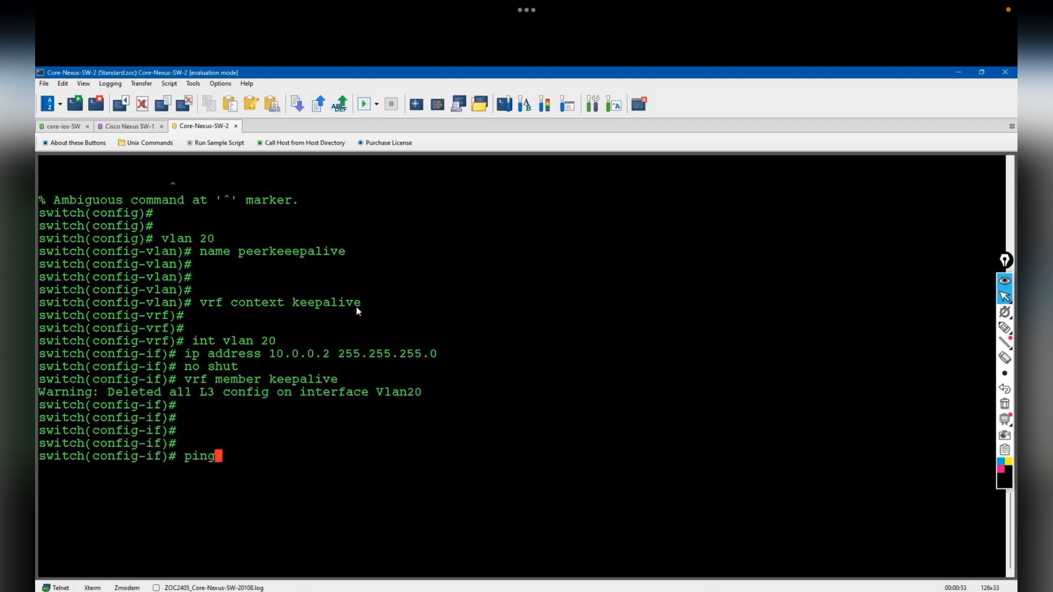
pyautogui.write(' 10.0.0.1 vrf keepalive')
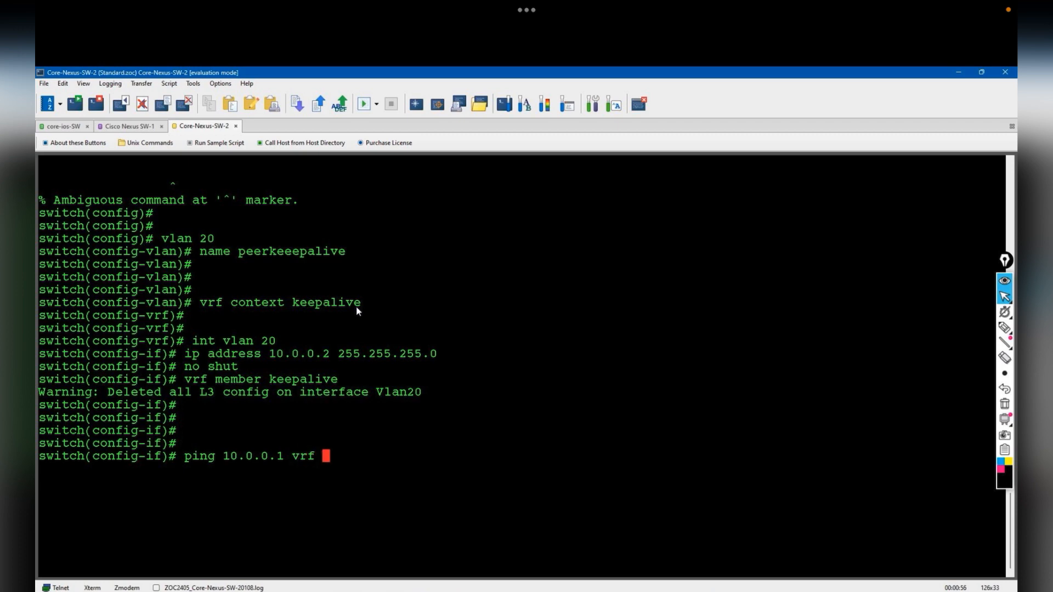
# - Ping 10.0.0.1 in VRF keepalive and stop it once it fails
pyautogui.press('Return')
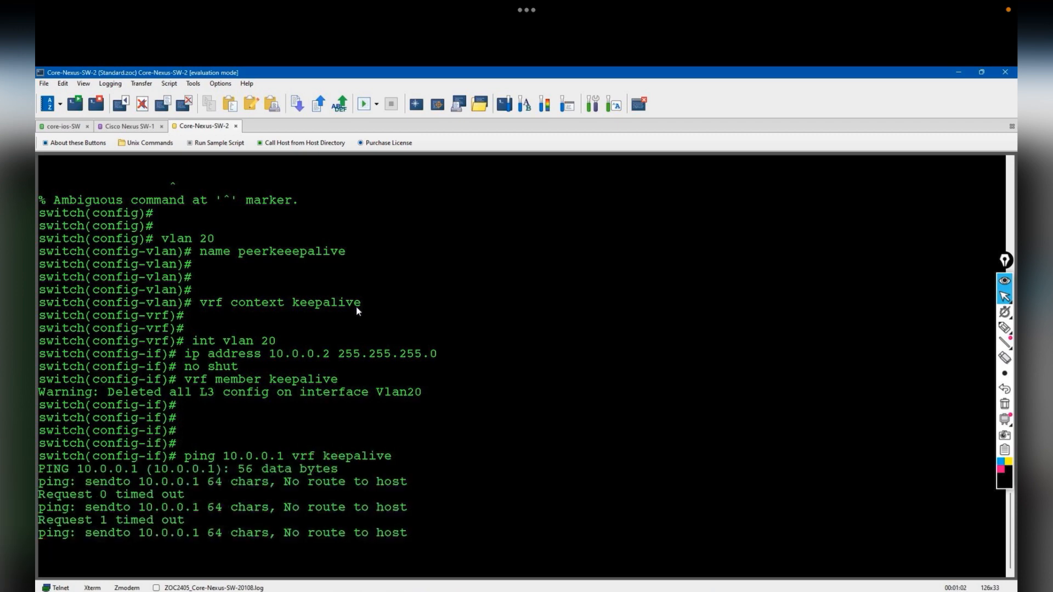
pyautogui.hotkey('ctrl', 'c')
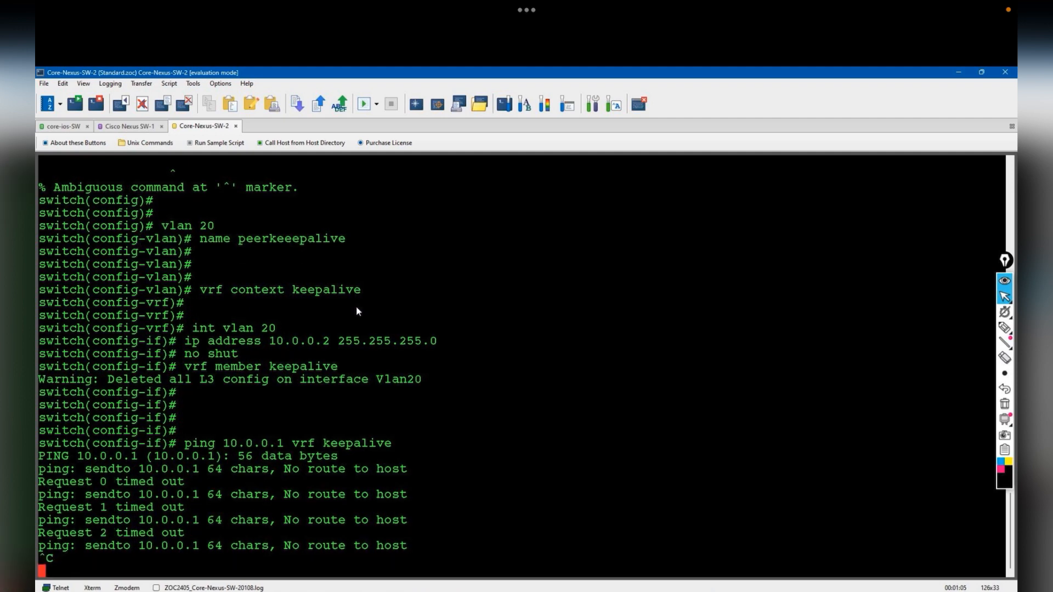
pyautogui.press('Return')
pyautogui.press('Return')
# - Describe eth1/4 as "Connecte to the L3-Peer-keepalive-Nexus-Sw-1" and make it an access port in VLAN 20
pyautogui.write('int eth1/4')
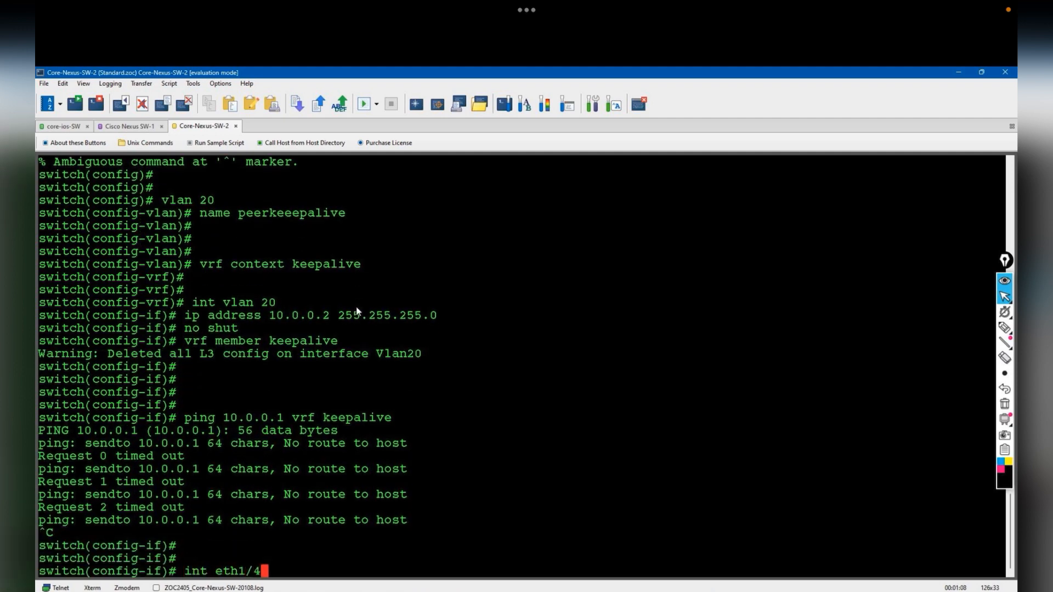
pyautogui.press('Return')
pyautogui.write('description')
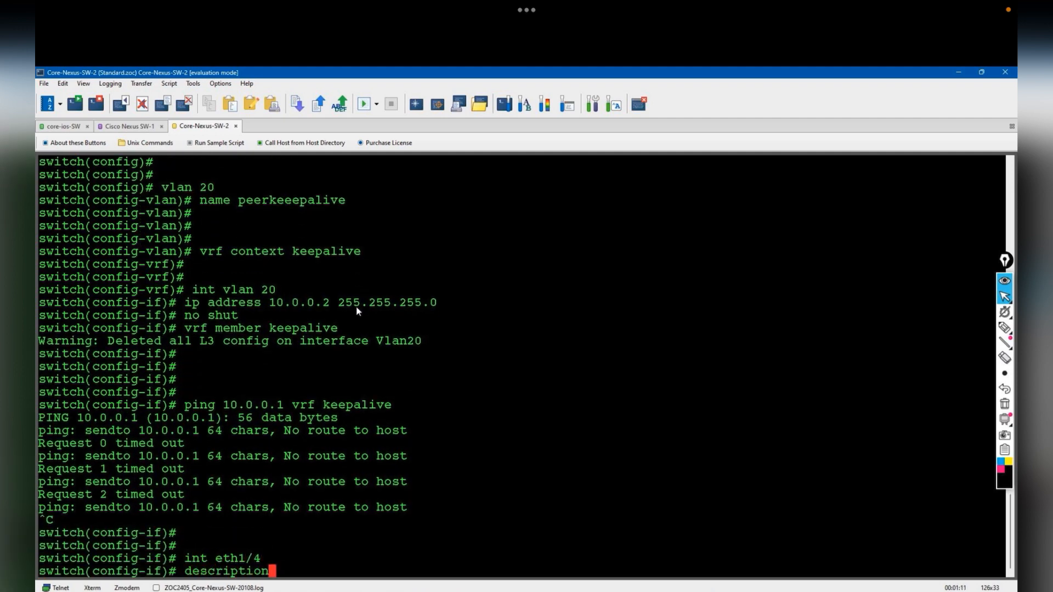
pyautogui.write("'Core")
pyautogui.press('BackSpace')
pyautogui.press('BackSpace')
pyautogui.press('BackSpace')
pyautogui.press('BackSpace')
pyautogui.press('BackSpace')
pyautogui.press('BackSpace')
pyautogui.write('"Connecte to the')
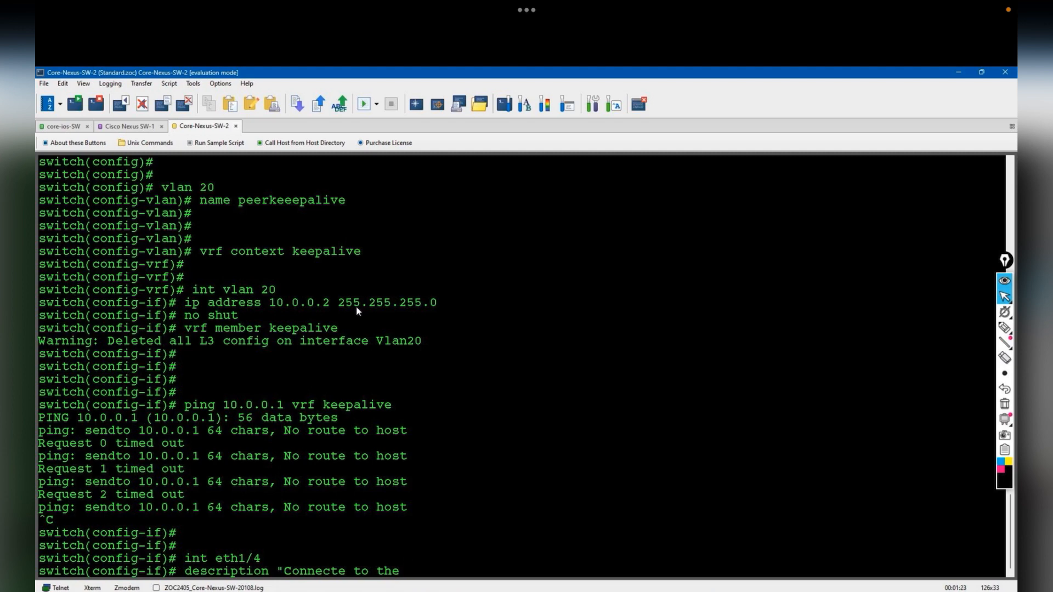
pyautogui.write('L3-Peer-keep')
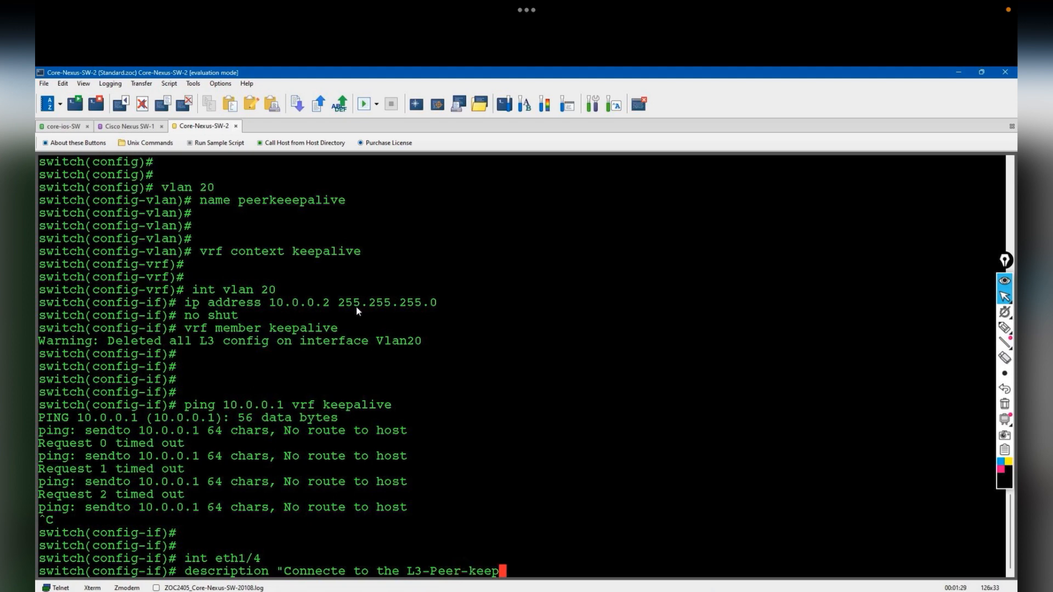
pyautogui.write('alive-Nexus-Sw-1"')
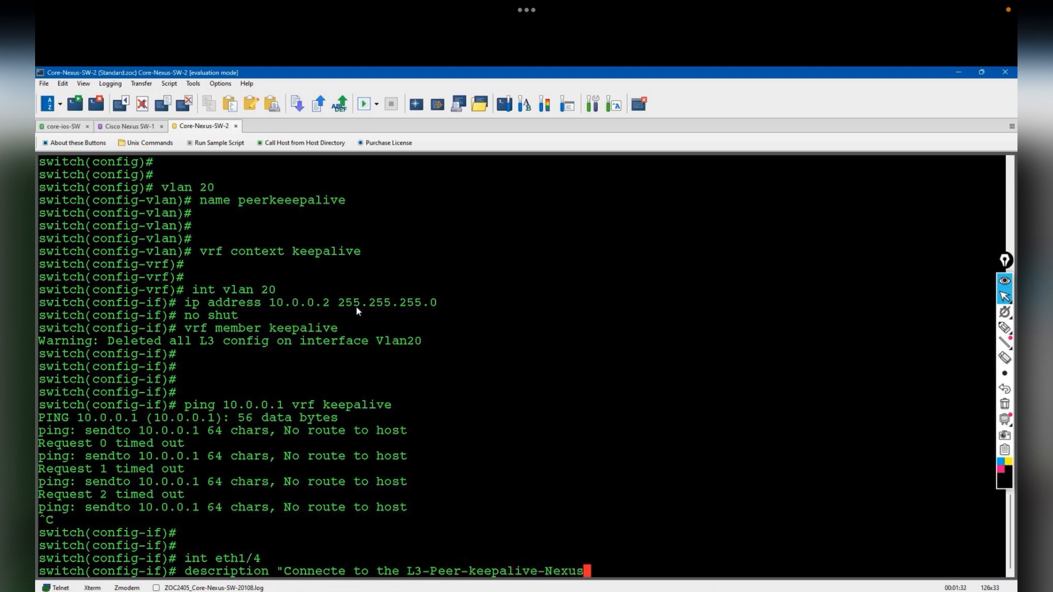
pyautogui.press('Return')
pyautogui.press('Return')
pyautogui.press('Return')
pyautogui.press('Return')
pyautogui.write('switchport mode access')
pyautogui.press('Return')
pyautogui.write('switchport access vlan 20')
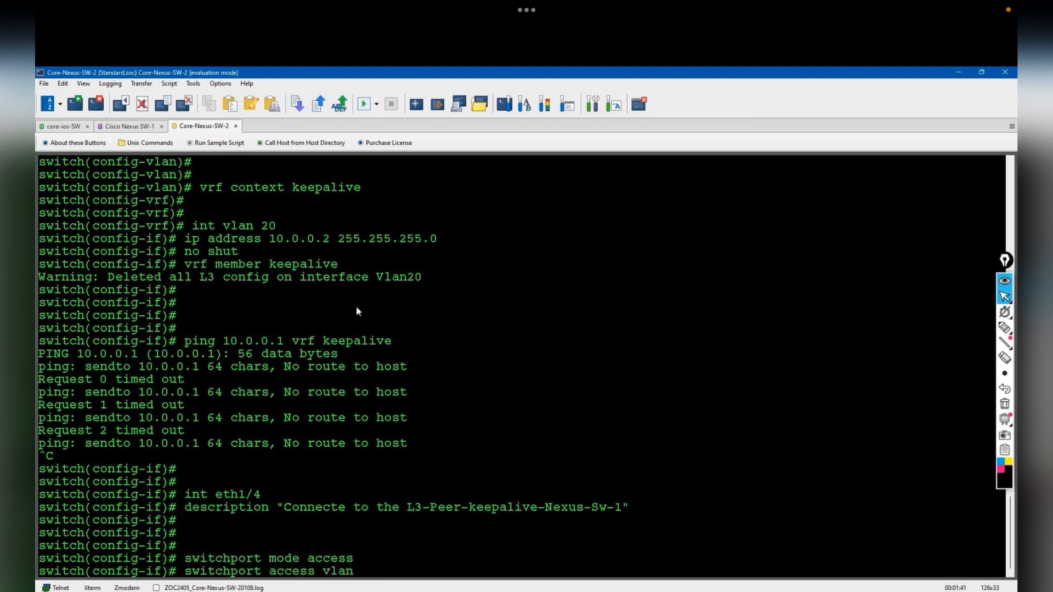
pyautogui.press('Return')
pyautogui.press('Return')
pyautogui.press('Return')
pyautogui.press('Return')
# - Retest the keepalive ping to 10.0.0.1, then go to the SW-1 session
pyautogui.write('p')
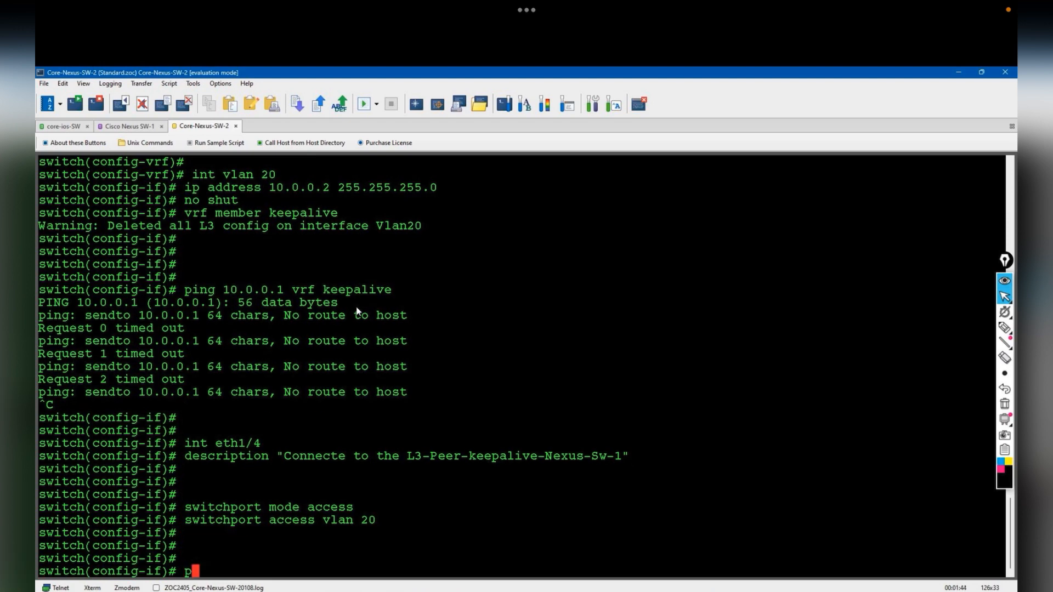
pyautogui.write('ing 10.0.0.1 ')
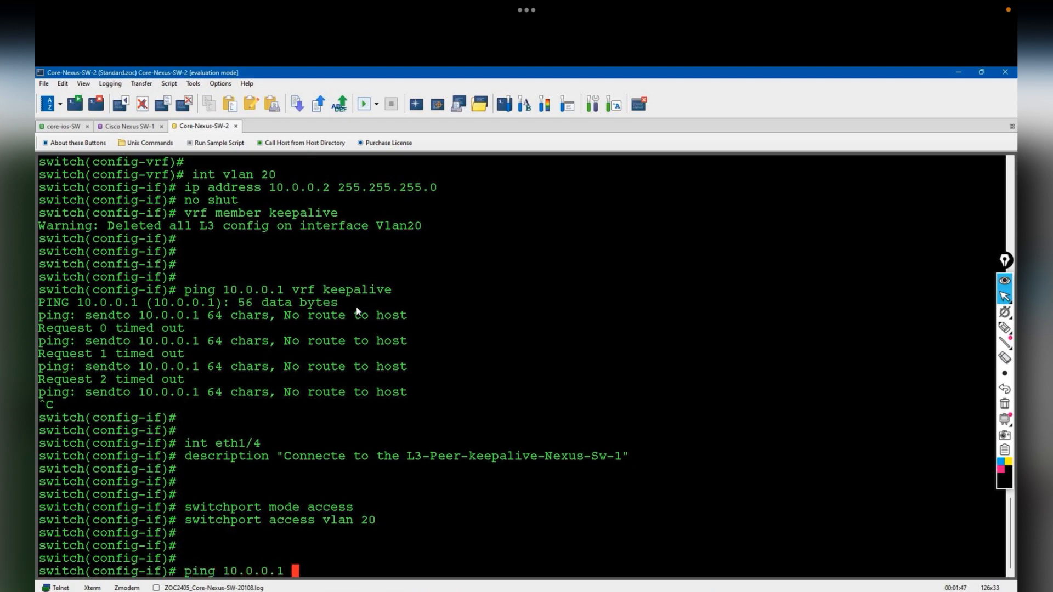
pyautogui.write('vrf keepalive')
pyautogui.press('Return')
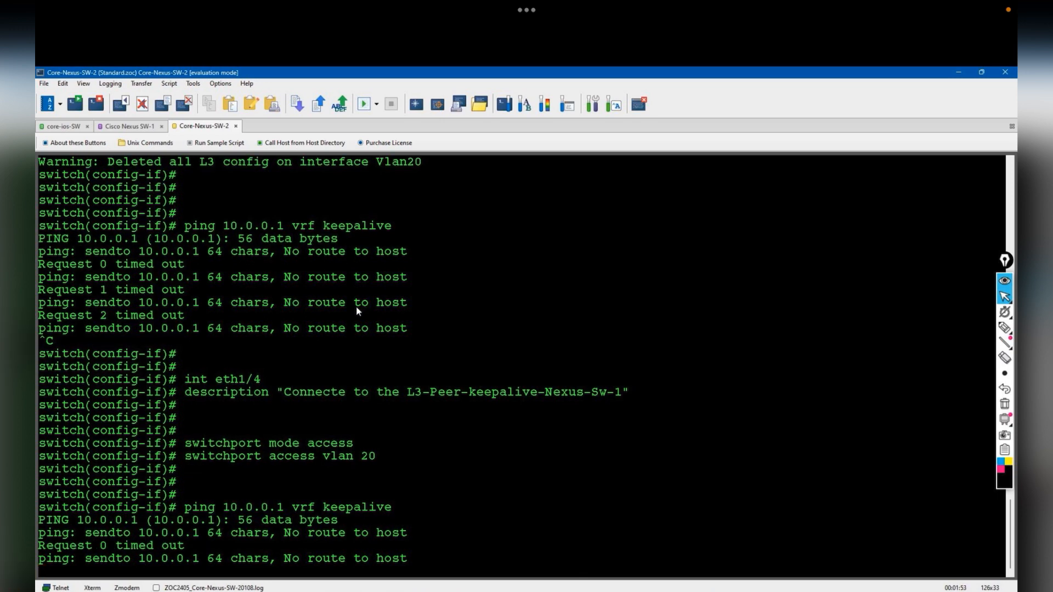
pyautogui.click(131, 126)
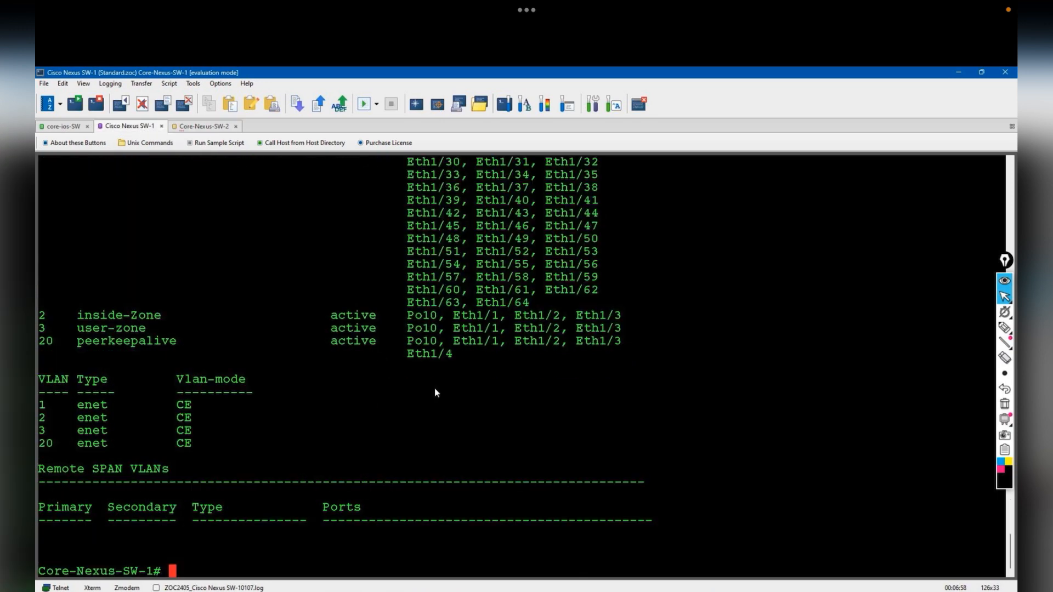
# - Show SW-1's running config for interface VLAN 20
pyautogui.press('Return')
pyautogui.press('Return')
pyautogui.press('Return')
pyautogui.write('show runn int vlan 20')
pyautogui.press('Return')
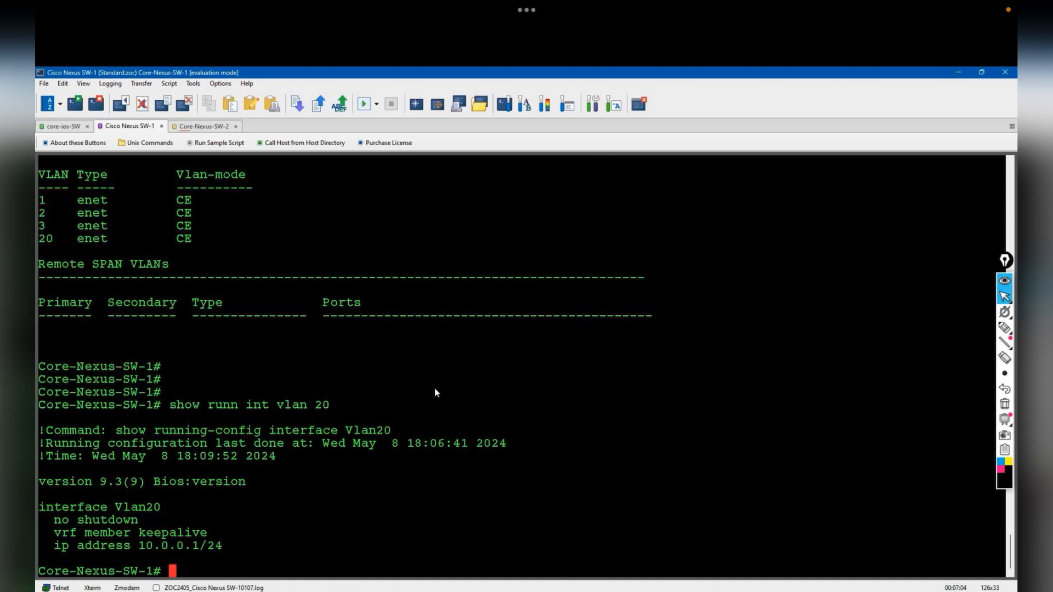
# - On the second switch, set the hostname to Cisco-Nexus-SW-2
pyautogui.click(204, 126)
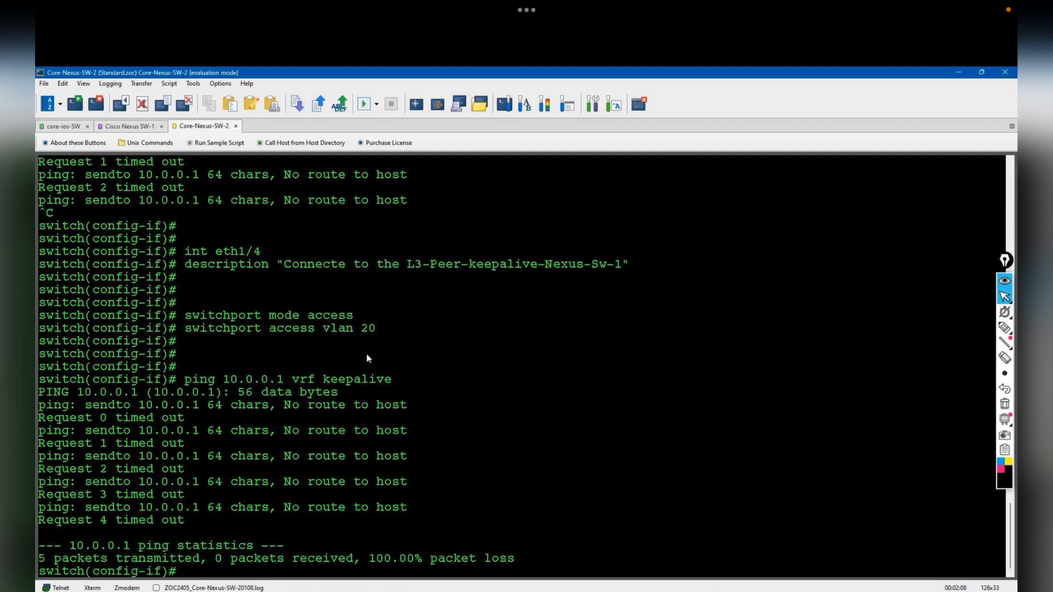
pyautogui.press('Return')
pyautogui.press('Return')
pyautogui.write('show runn int')
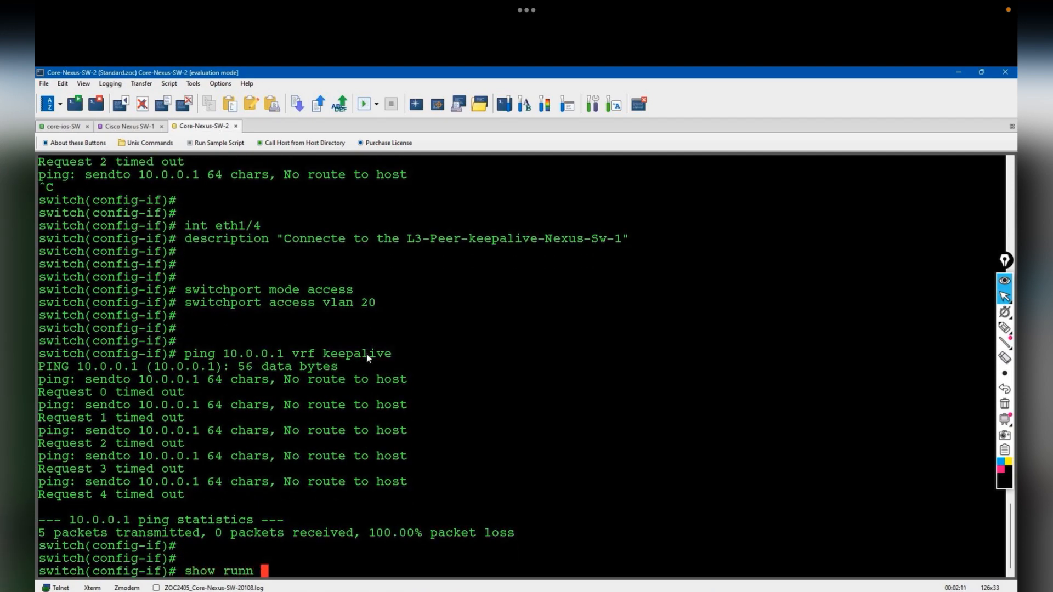
pyautogui.press('BackSpace')
pyautogui.press('BackSpace')
pyautogui.press('BackSpace')
pyautogui.press('BackSpace')
pyautogui.press('BackSpace')
pyautogui.press('BackSpace')
pyautogui.press('BackSpace')
pyautogui.press('BackSpace')
pyautogui.press('BackSpace')
pyautogui.press('BackSpace')
pyautogui.press('BackSpace')
pyautogui.press('BackSpace')
pyautogui.press('BackSpace')
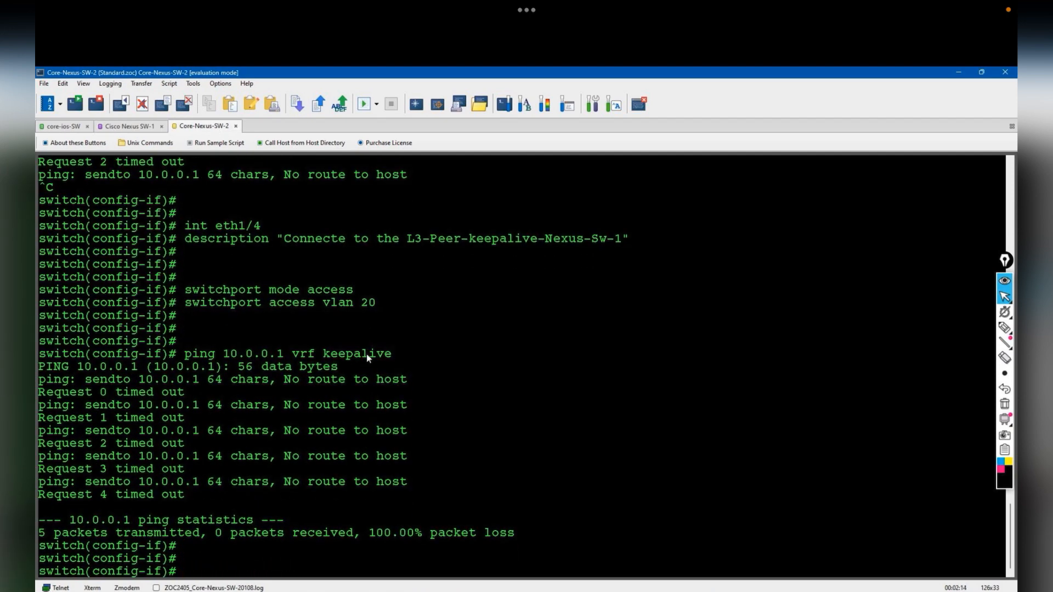
pyautogui.write('hostname ')
pyautogui.write('Cisco ')
pyautogui.write('Nexus-SW-2')
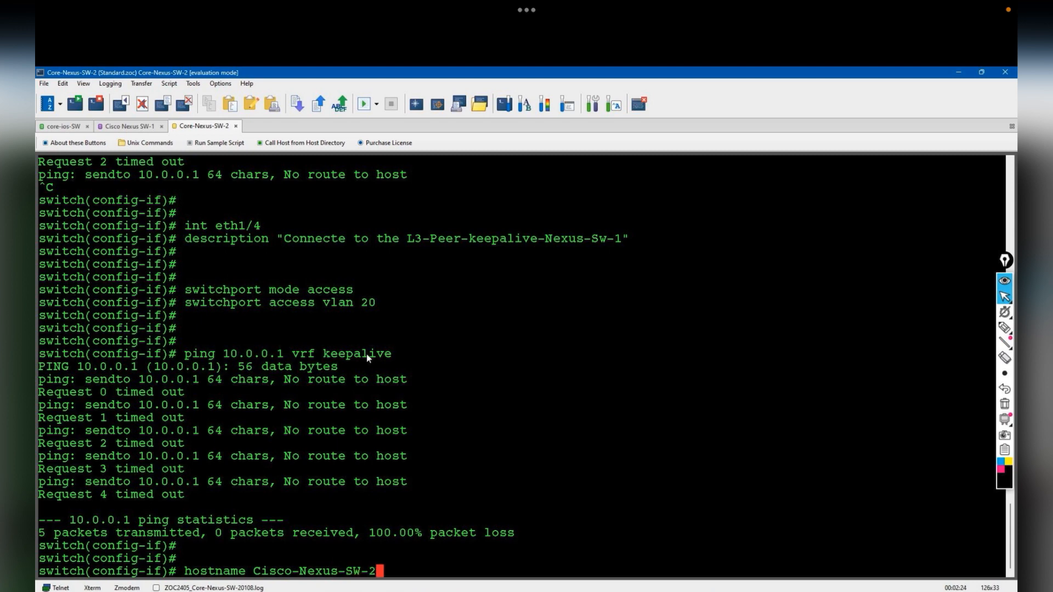
pyautogui.press('Return')
pyautogui.press('Return')
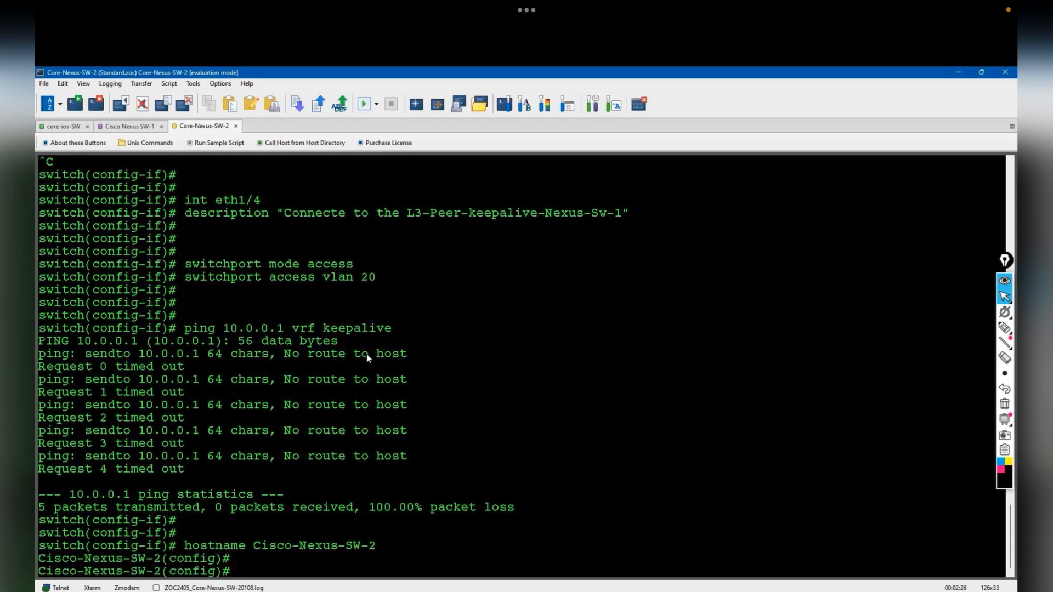
# - Give the admin user a cleartext (type 0) password
pyautogui.press('Return')
pyautogui.press('Return')
pyautogui.press('Return')
pyautogui.press('Tab')
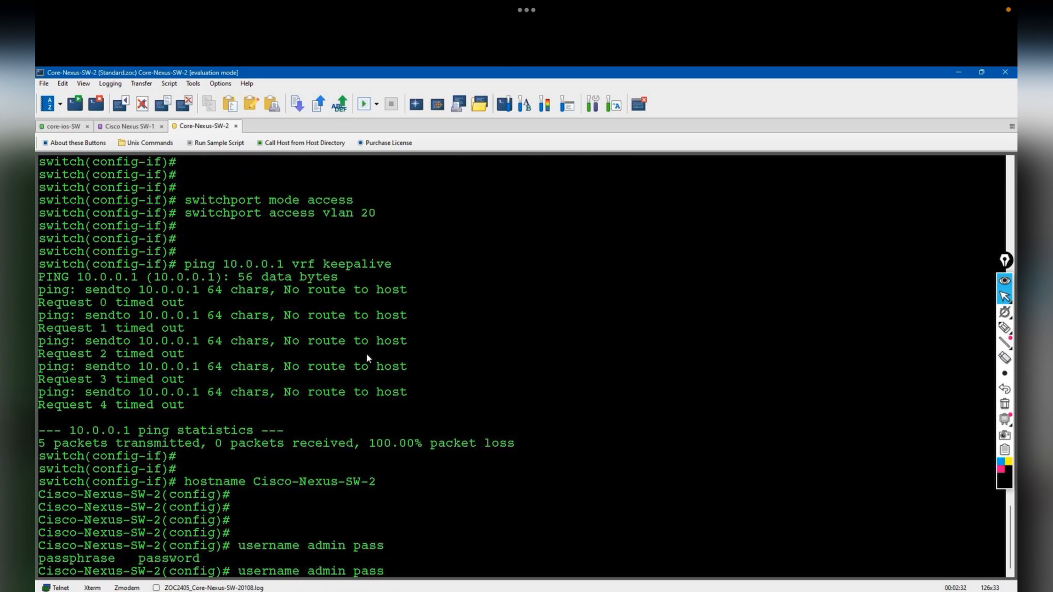
pyautogui.press('Return')
pyautogui.press('Return')
pyautogui.press('Return')
pyautogui.press('Return')
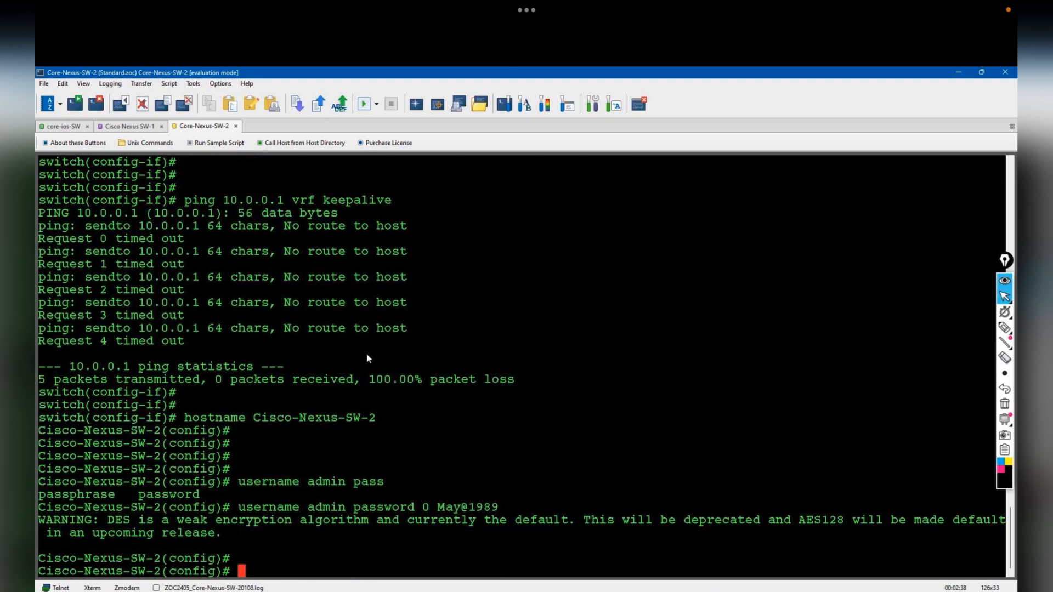
# - Check VLAN 20's running config on Cisco-Nexus-SW-2 and assign it 10.0.0.2 255.255.255.0
pyautogui.write('show runn int vlan 20')
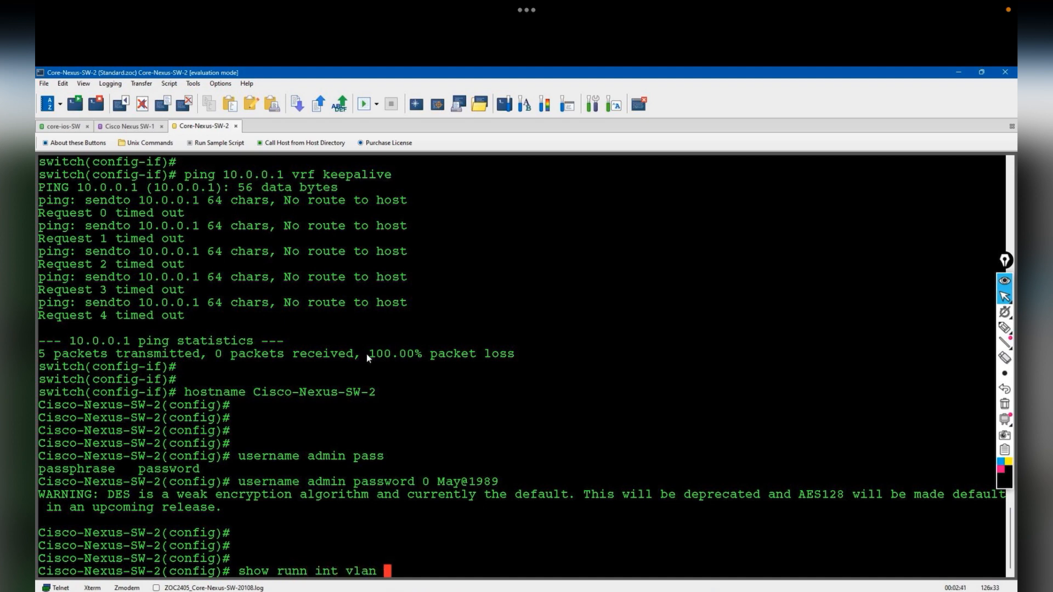
pyautogui.press('Return')
pyautogui.write('int vlan 20')
pyautogui.press('Return')
pyautogui.write('ip address 10.0.0.2 255.255.255.0')
pyautogui.press('Return')
pyautogui.press('Return')
pyautogui.press('Return')
pyautogui.press('Return')
# - Ping 10.0.0.2 and then peer 10.0.0.1 in vrf keepalive to confirm reachability
pyautogui.write('ping 10.0.0.2 vrf keepalive')
pyautogui.press('Return')
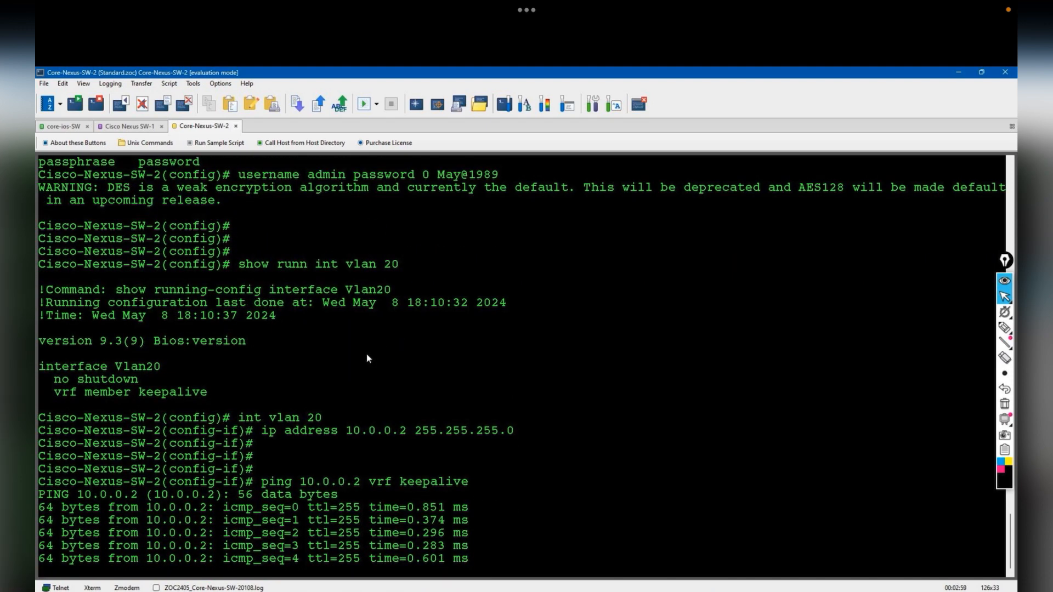
pyautogui.press('Up')
pyautogui.press('Left')
pyautogui.press('Left')
pyautogui.press('Left')
pyautogui.press('Left')
pyautogui.press('Left')
pyautogui.press('Left')
pyautogui.press('Left')
pyautogui.press('Left')
pyautogui.press('Left')
pyautogui.press('Left')
pyautogui.press('Left')
pyautogui.press('Left')
pyautogui.press('Left')
pyautogui.press('BackSpace')
pyautogui.write('1')
pyautogui.press('Return')
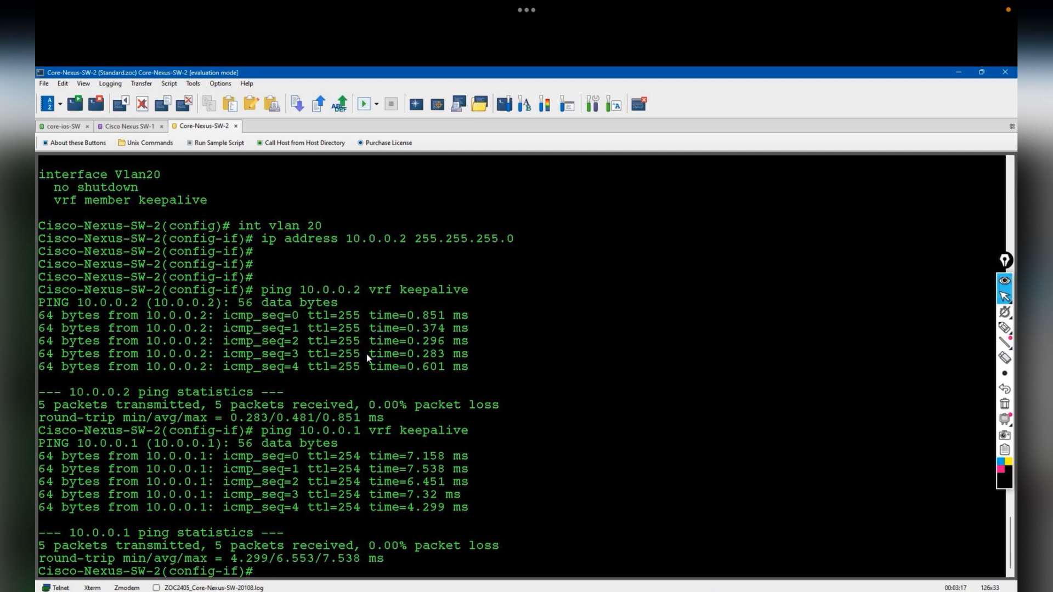
# - On eth1/2-3, enter the description 'Connected to the L2-Peerlink-towards the Nexus-SW-1'
pyautogui.write('nt eth1/2-3')
pyautogui.press('Return')
pyautogui.write('description "Connected to the L2-Peerlink-towards the Nexus-SW-1"')
# - Apply the peer-link description to eth1/2-3 and add them to port-channel 10 in active mode
pyautogui.press('Return')
pyautogui.press('Return')
pyautogui.write('c')
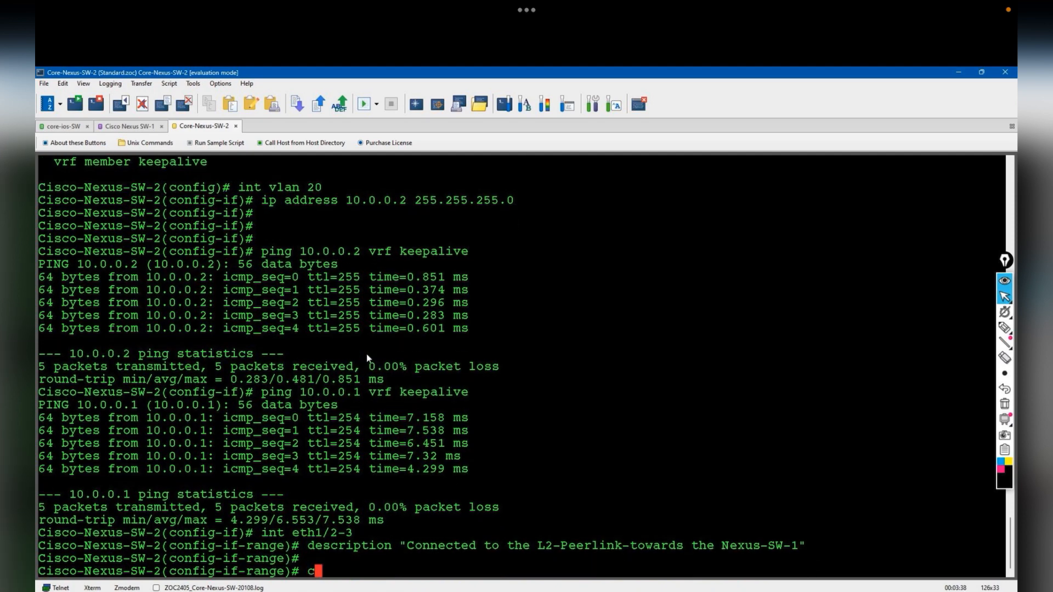
pyautogui.write('hannel-group 10 mode active')
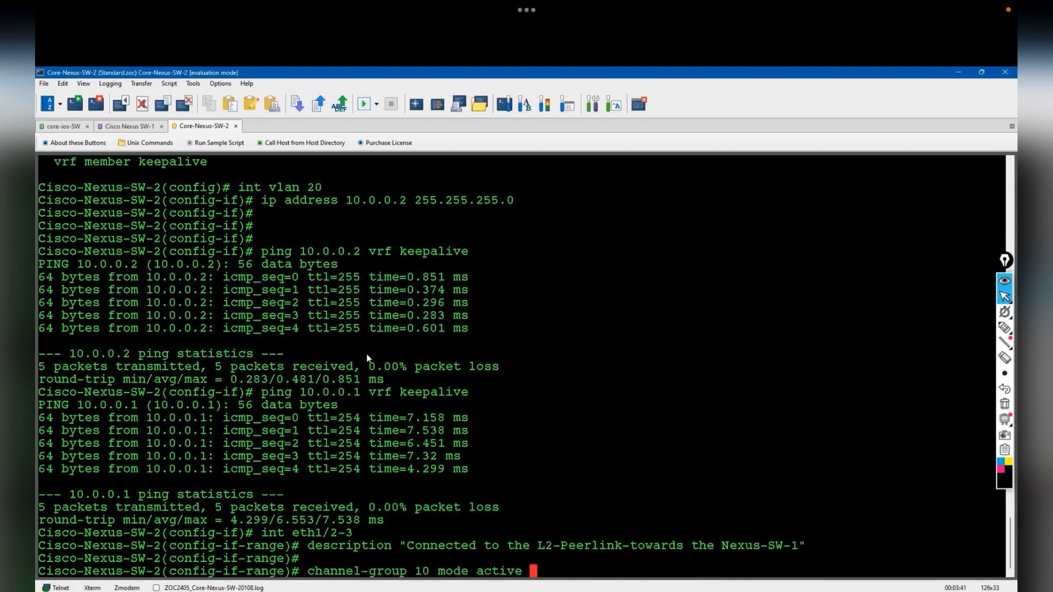
pyautogui.press('Return')
# - Give interface po10 the same copied peer-link description
pyautogui.write('int po10')
pyautogui.press('Return')
pyautogui.write('description ')
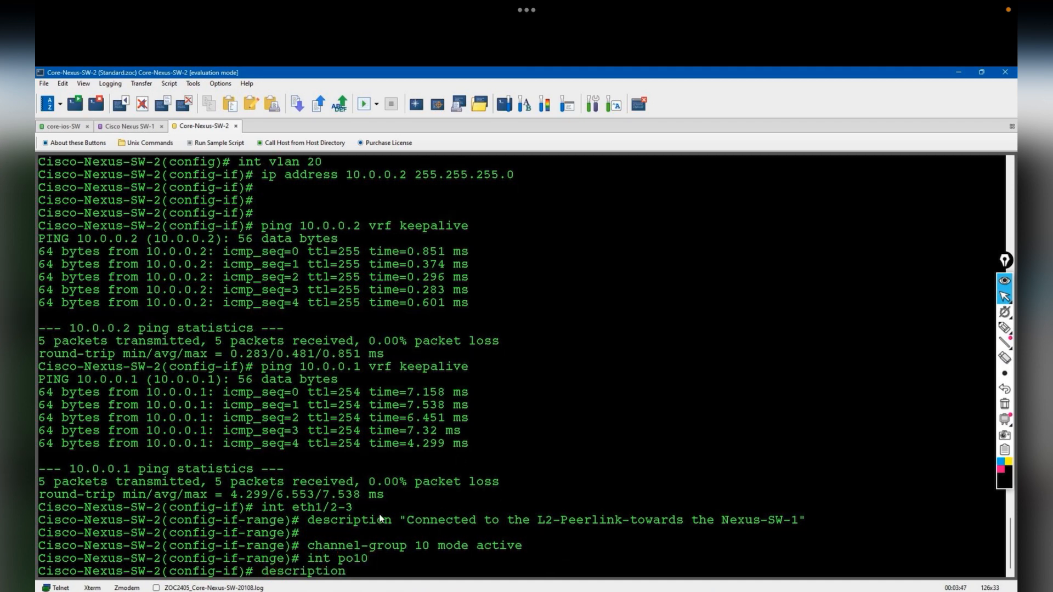
pyautogui.write('"')
pyautogui.moveTo(407, 521); pyautogui.dragTo(795, 526)
pyautogui.hotkey('ctrl', 'c')
pyautogui.rightClick(793, 523)
pyautogui.click(829, 426)
pyautogui.rightClick(637, 375)
pyautogui.click(683, 427)
pyautogui.write('"')
pyautogui.press('Return')
pyautogui.press('Return')
pyautogui.press('Return')
pyautogui.press('Return')
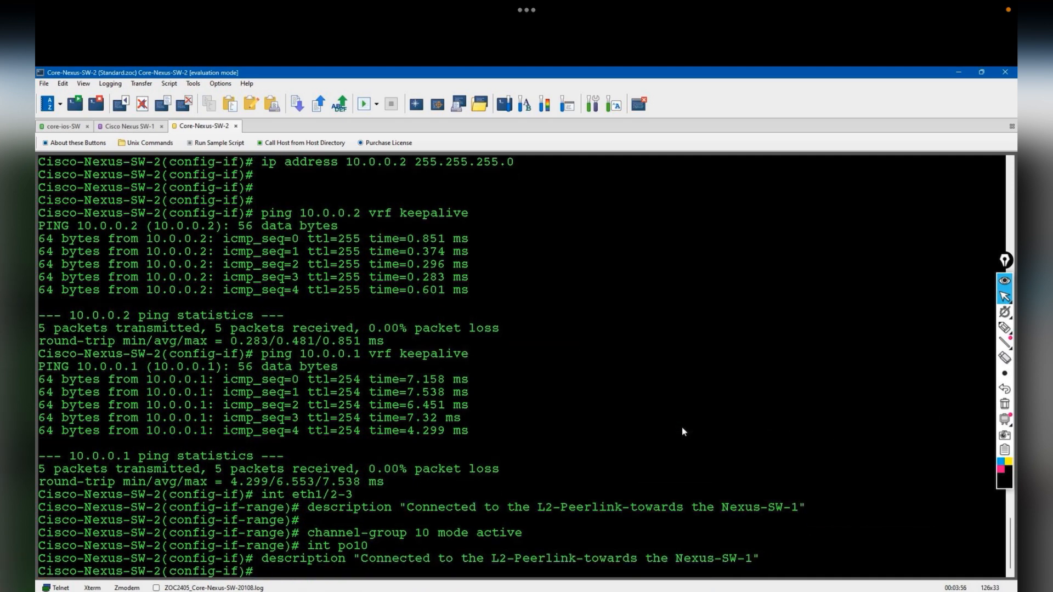
# - Make po10 a trunk allowing all VLANs and set it as the vPC peer-link
pyautogui.write('switchport mode trunk')
pyautogui.press('Return')
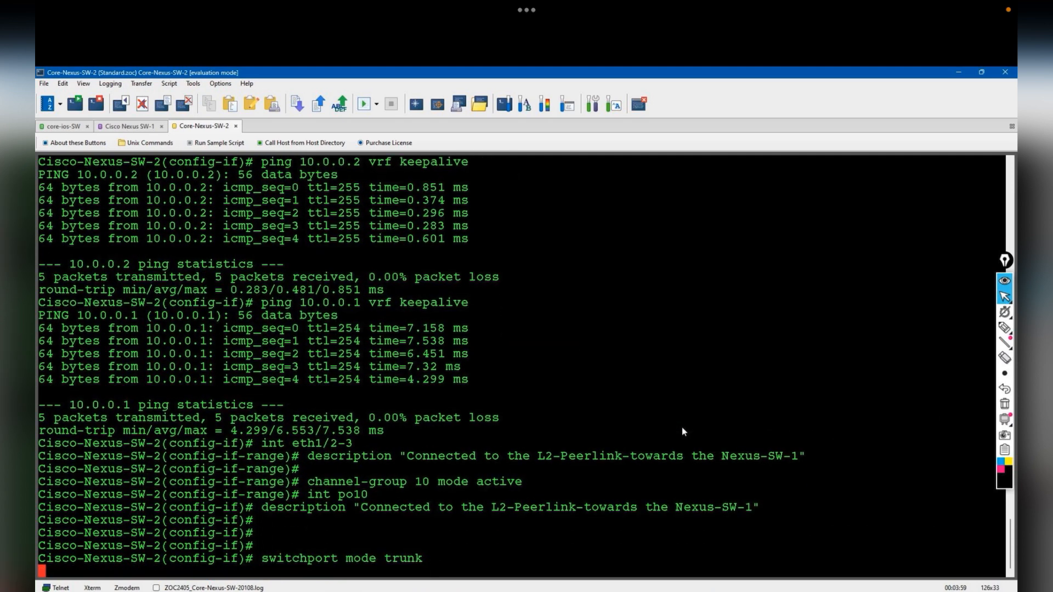
pyautogui.write('switchport trunk allowed vlan all')
pyautogui.press('Return')
pyautogui.press('Return')
pyautogui.press('Return')
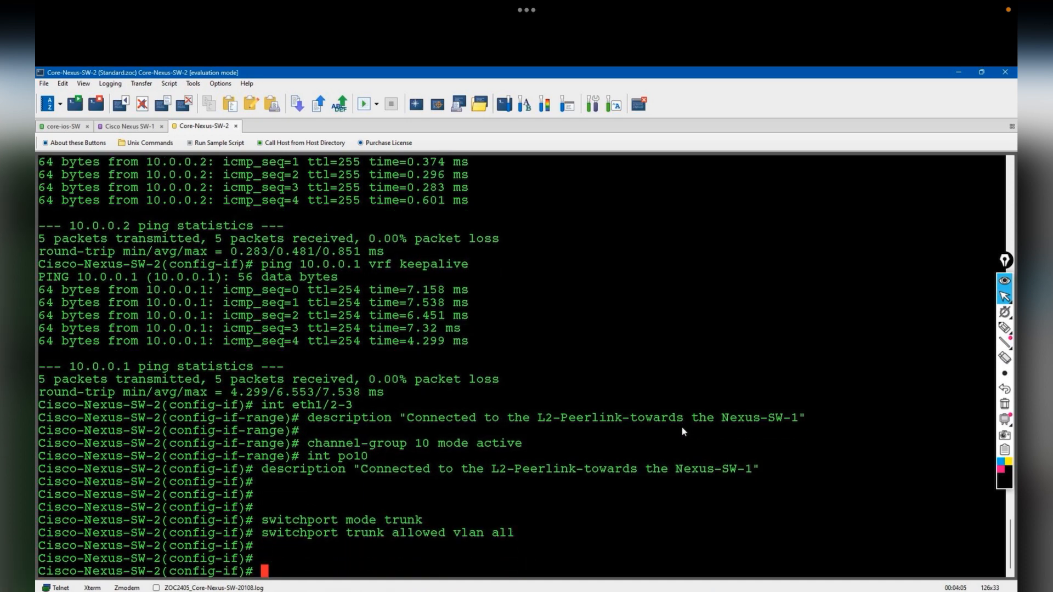
pyautogui.write('vpc peer-link')
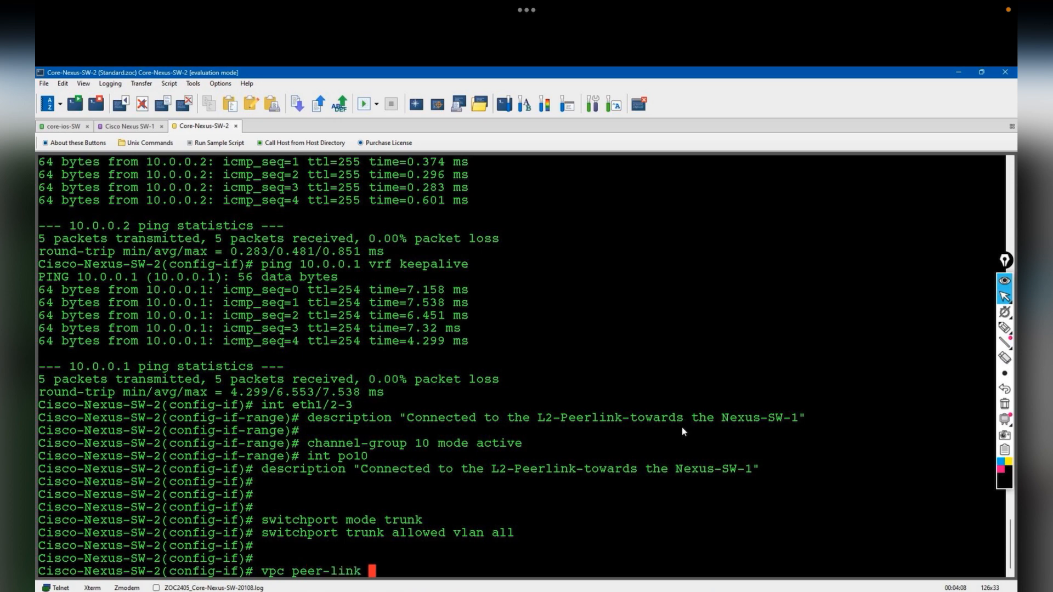
pyautogui.press('Return')
pyautogui.press('Return')
pyautogui.press('Return')
# - Create vPC domain 1 with peer-keepalive destination 10.0.0.1, source 10.0.0.2, vrf keepalive, then end
pyautogui.write('vpc domain 1')
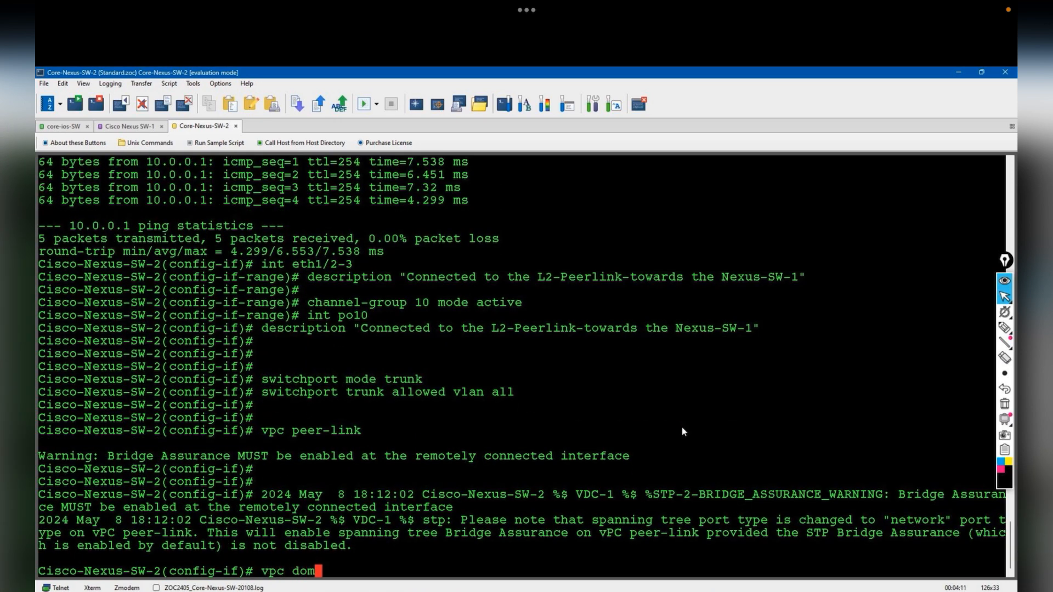
pyautogui.press('Return')
pyautogui.write('pee')
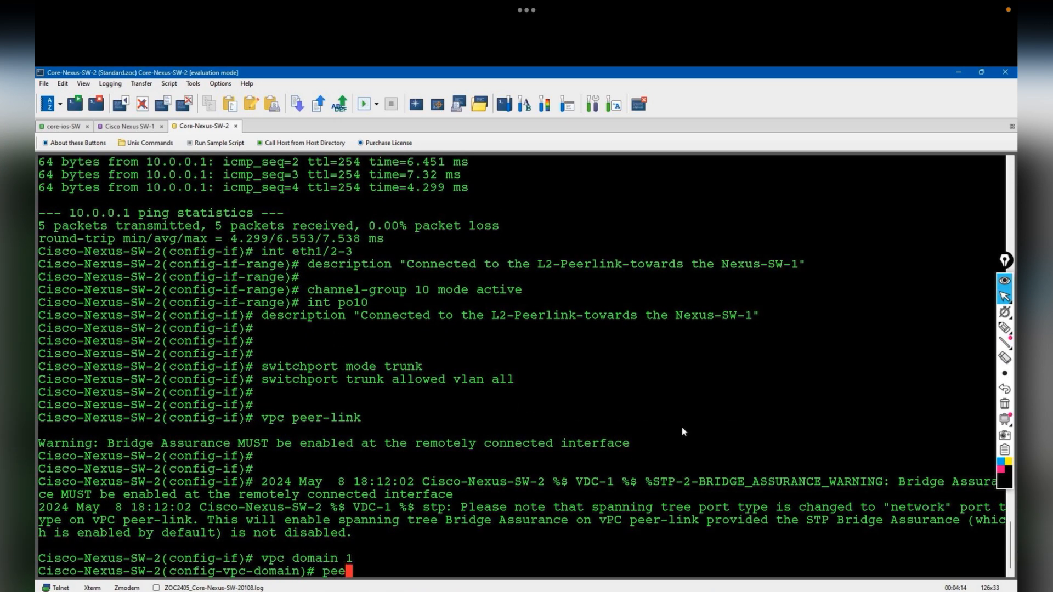
pyautogui.press('Tab')
pyautogui.write('k')
pyautogui.press('Tab')
pyautogui.write('des')
pyautogui.press('Tab')
pyautogui.write('10')
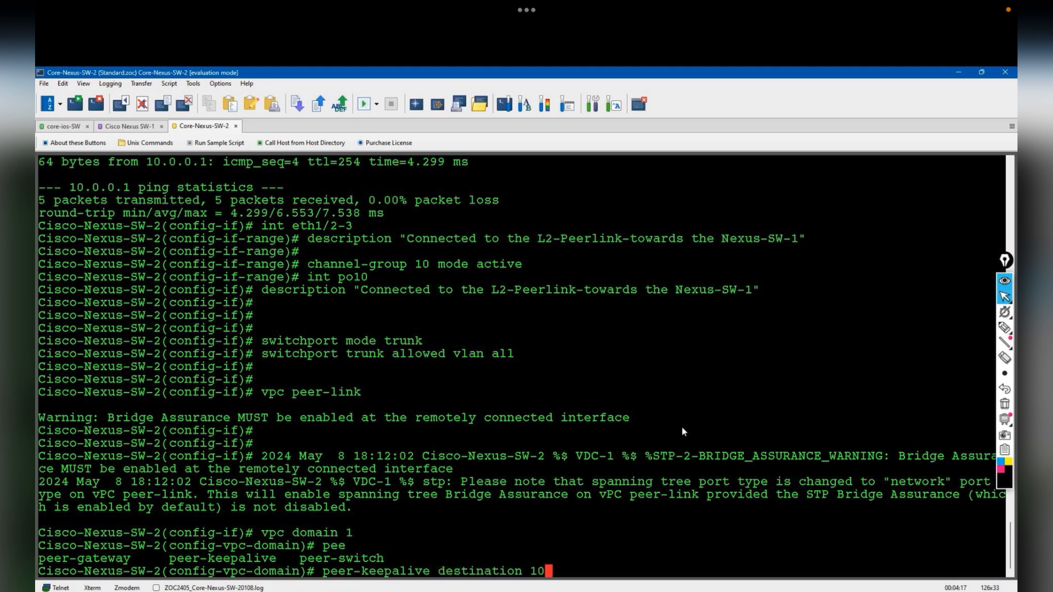
pyautogui.write('.0.0.1 source')
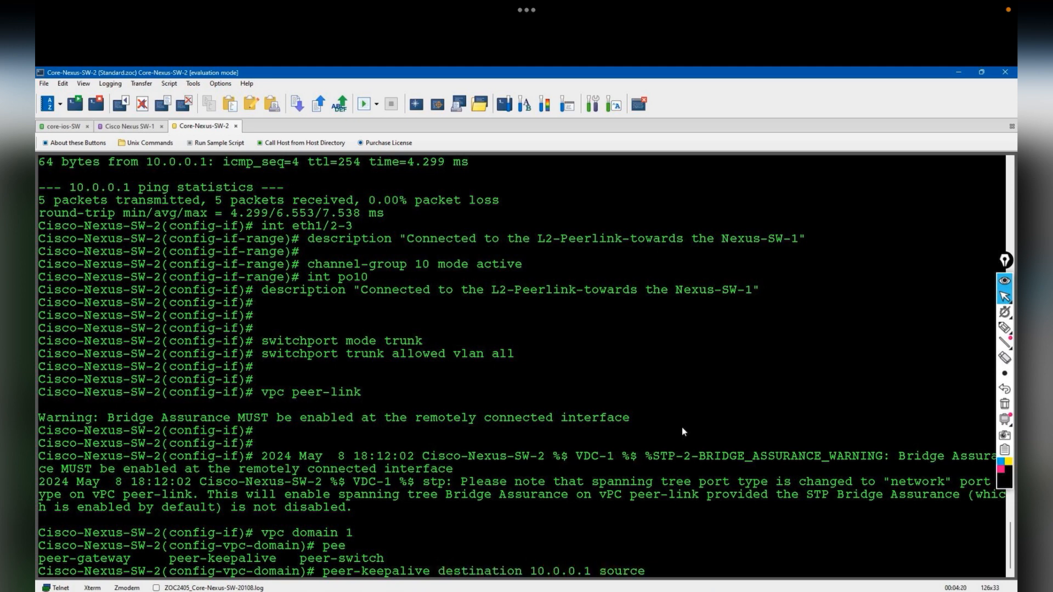
pyautogui.write(' 10.0.0.2 vrf KEEpalive')
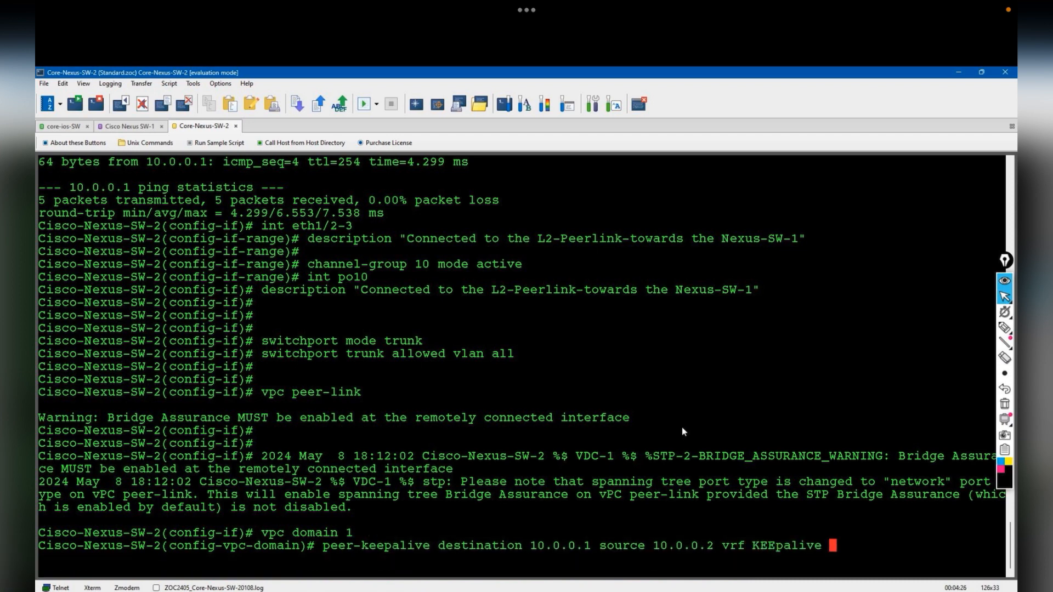
pyautogui.press('Return')
pyautogui.press('Return')
pyautogui.press('Return')
pyautogui.write('END')
pyautogui.press('Return')
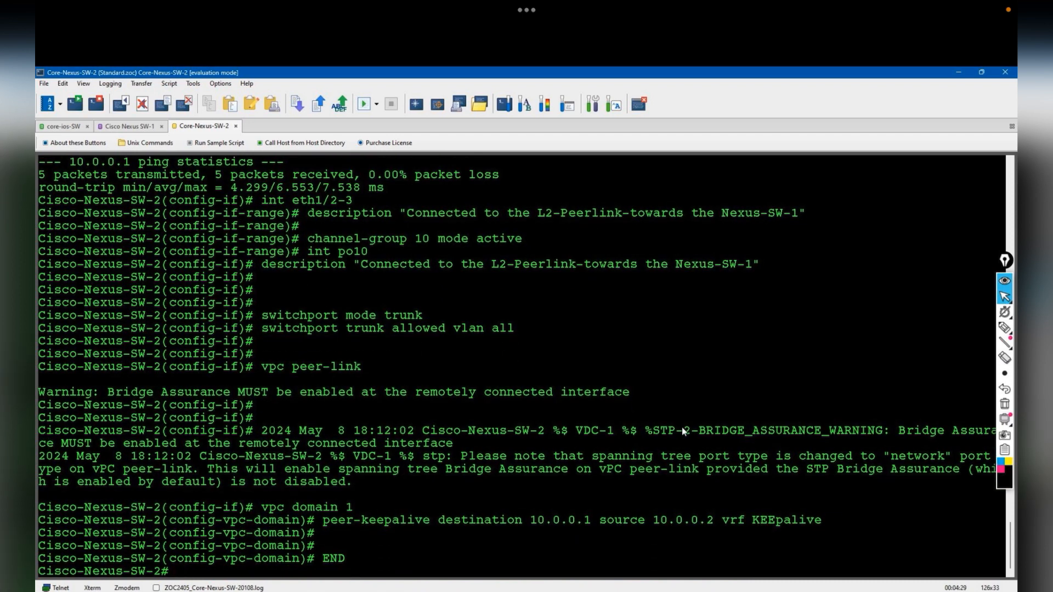
# - Ping 10.0.0.1 over vrf keepalive and verify with show vpc that the peer adjacency formed and peer is alive
pyautogui.write('ping 10.0.0.1 vrf keepalive')
pyautogui.press('Return')
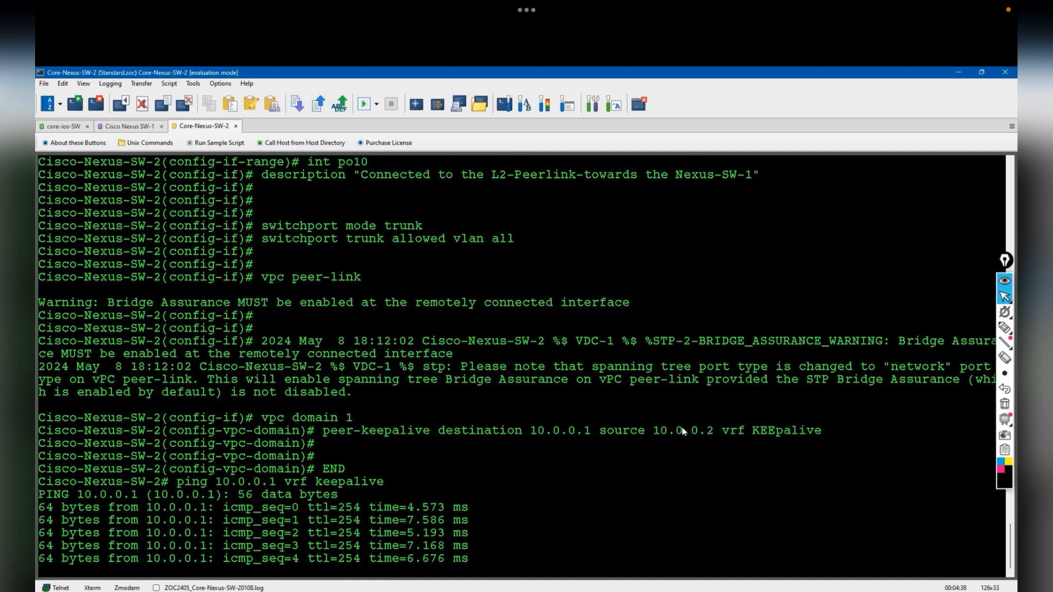
pyautogui.press('Return')
pyautogui.press('Return')
pyautogui.write('show vpc')
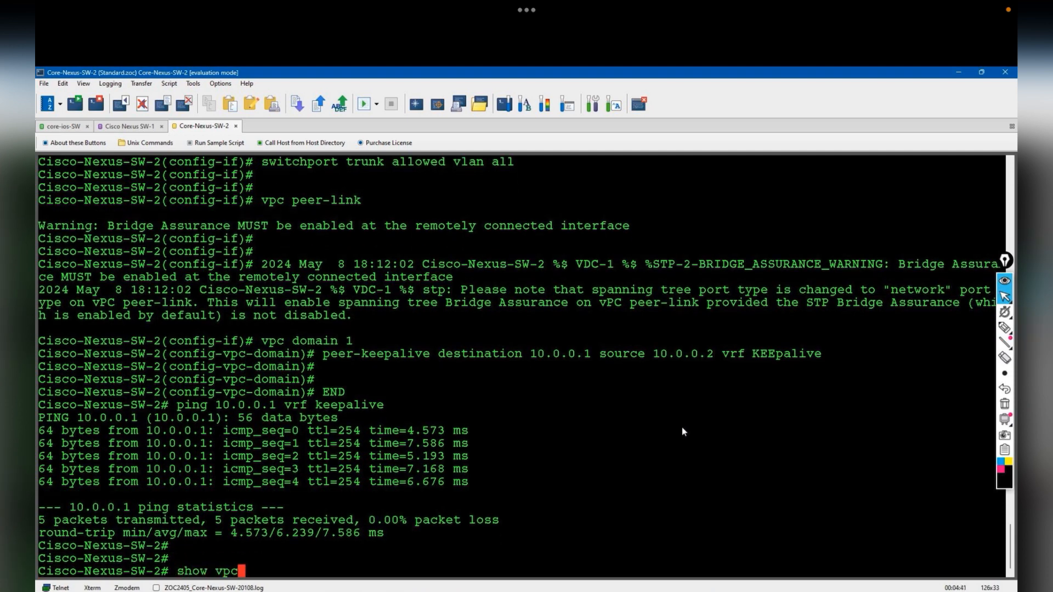
pyautogui.press('Return')
pyautogui.press('space')
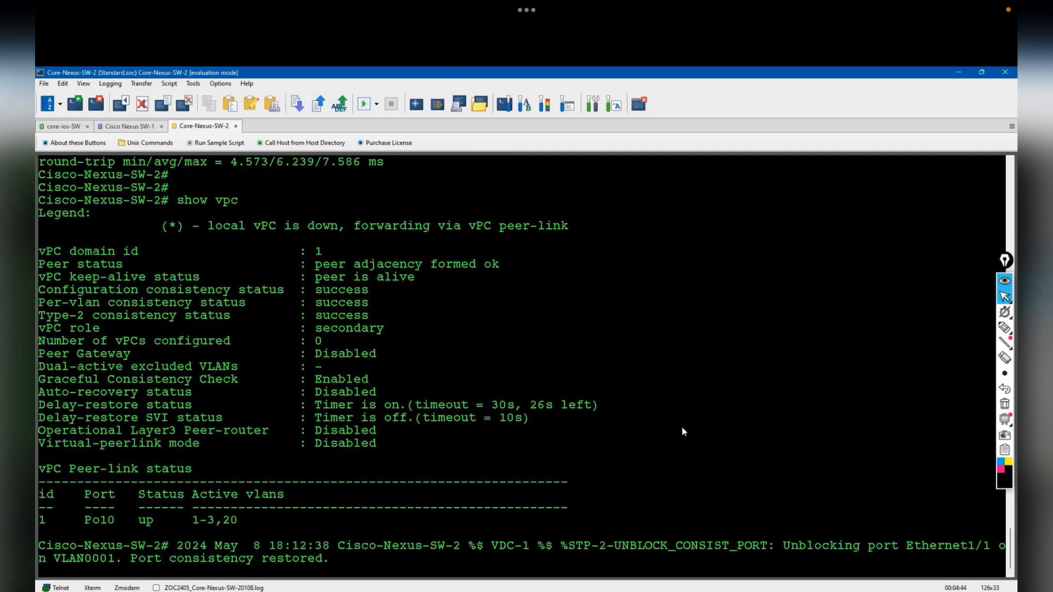
pyautogui.moveTo(413, 264); pyautogui.dragTo(511, 265)
pyautogui.moveTo(340, 277); pyautogui.dragTo(428, 280)
pyautogui.click(547, 342)
# - Save Cisco-Nexus-SW-2's running configuration to startup-config
pyautogui.press('Return')
pyautogui.press('Return')
pyautogui.press('Return')
pyautogui.press('Return')
pyautogui.press('Return')
pyautogui.write('copy runn star')
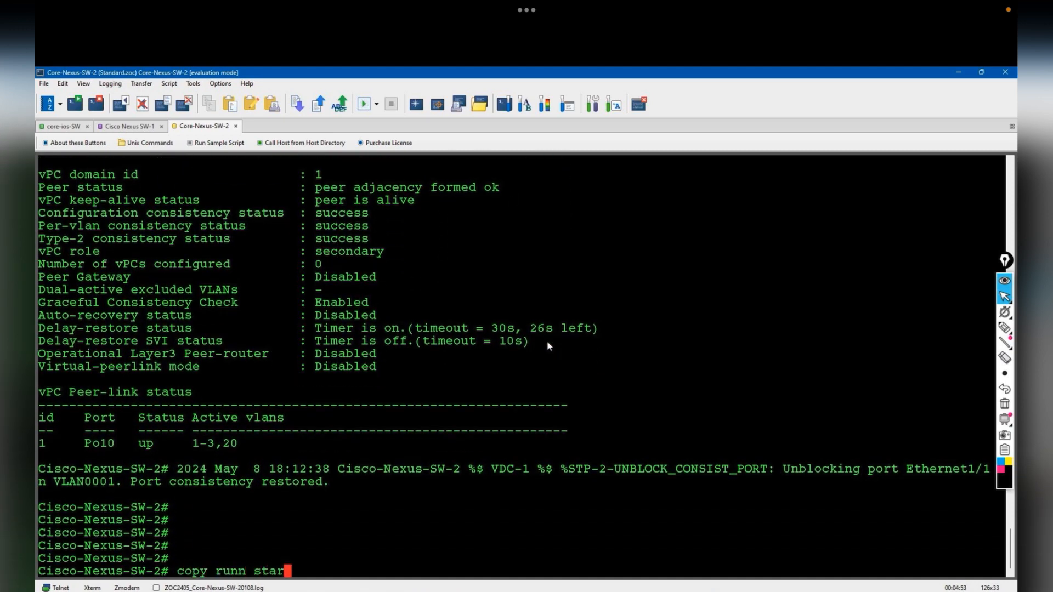
pyautogui.press('Tab')
pyautogui.press('Return')
# - Save Core-Nexus-SW-1's running configuration to startup-config as well
pyautogui.click(127, 126)
pyautogui.press('Return')
pyautogui.press('Return')
pyautogui.write('copy runn star')
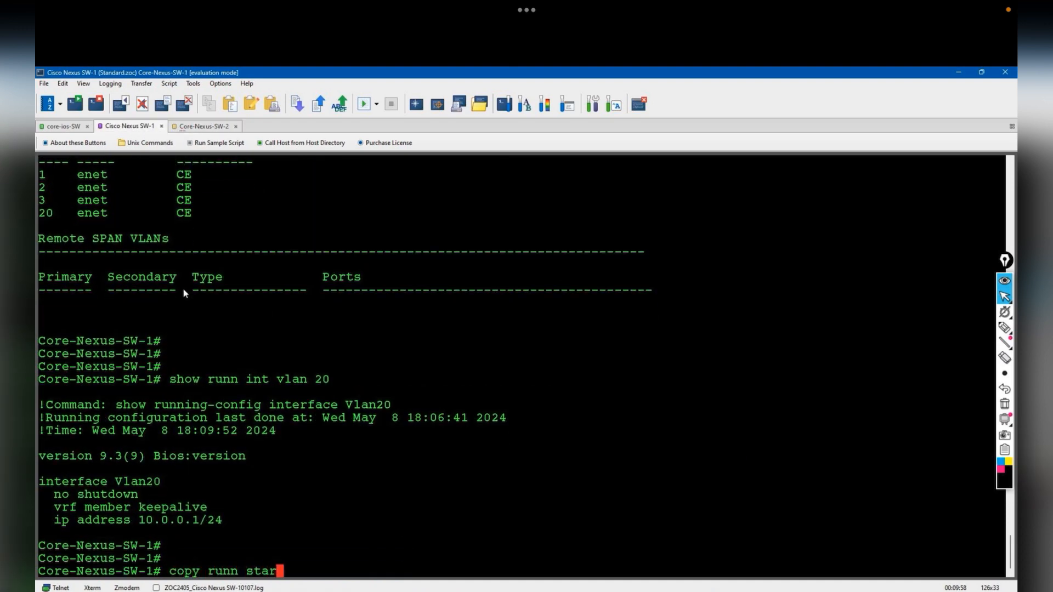
pyautogui.press('Tab')
pyautogui.press('Return')
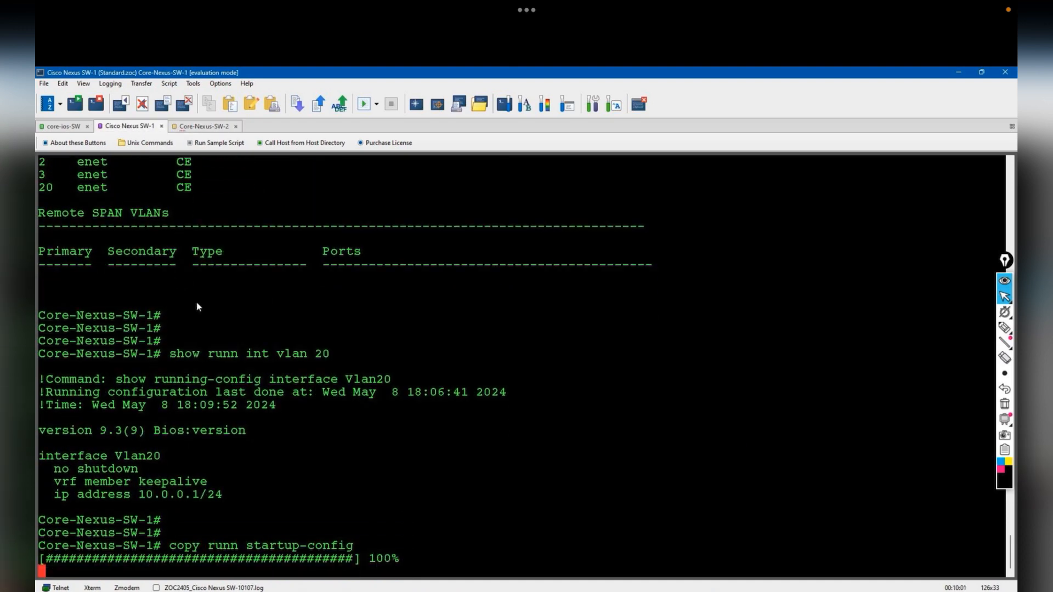
pyautogui.click(729, 591)
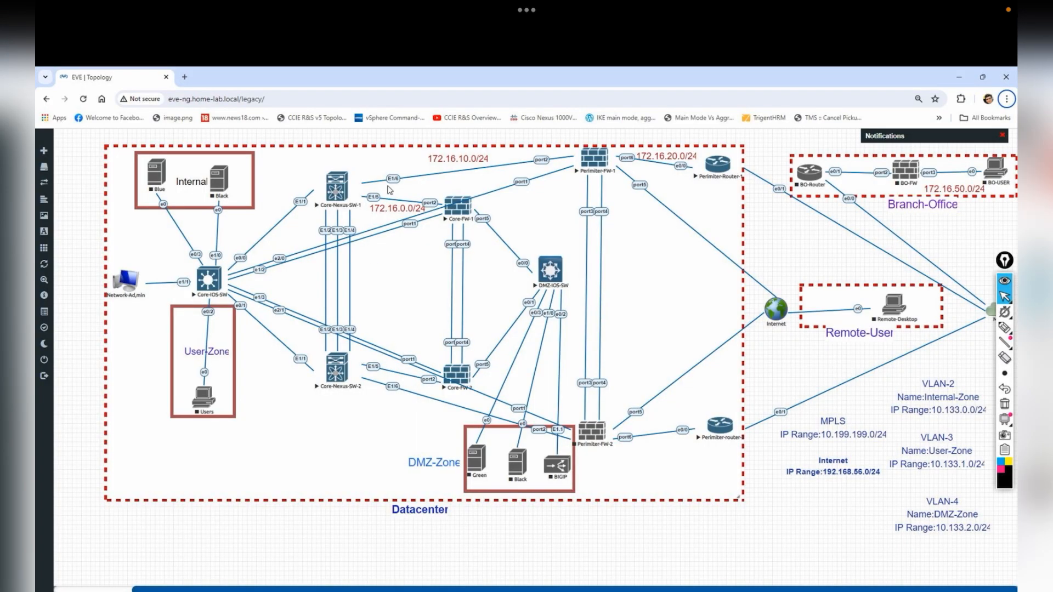
pyautogui.click(1004, 327)
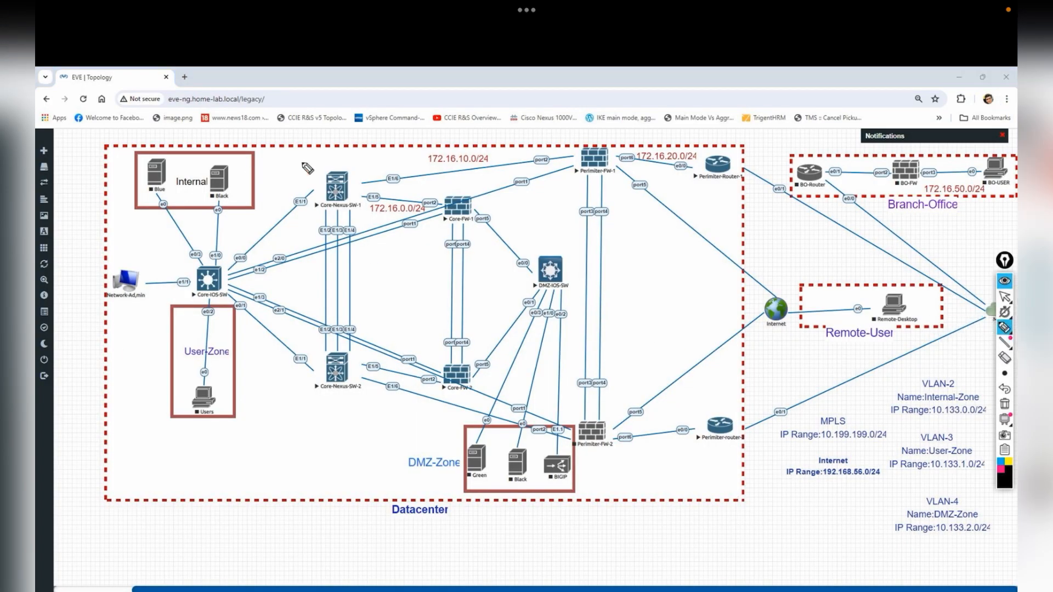
pyautogui.moveTo(374, 199)
pyautogui.mouseDown()
pyautogui.moveTo(360, 203)
pyautogui.moveTo(408, 175)
pyautogui.moveTo(404, 195)
pyautogui.mouseUp()
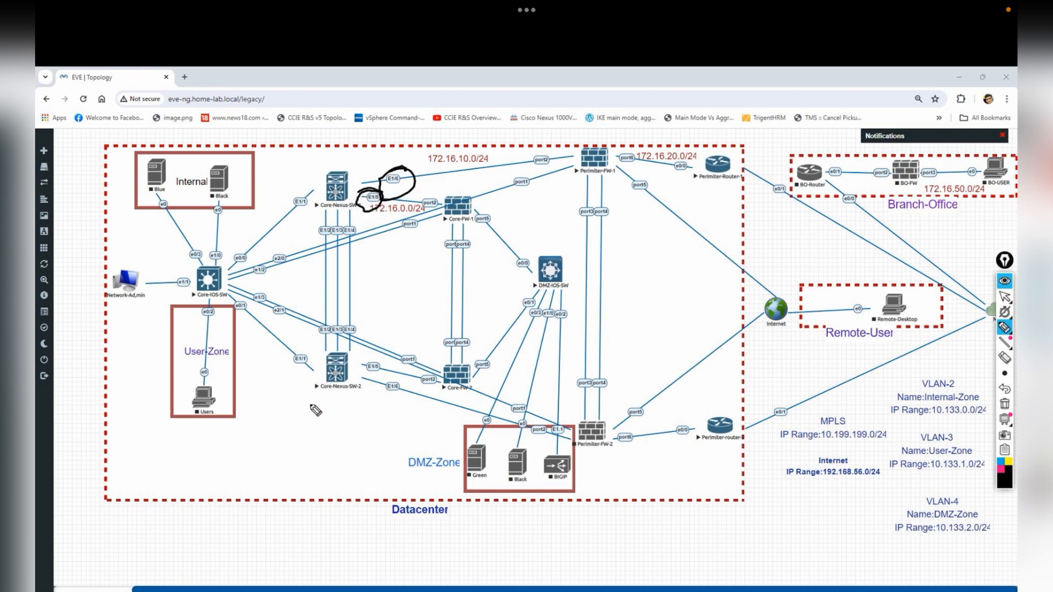
pyautogui.moveTo(387, 375)
pyautogui.mouseDown()
pyautogui.moveTo(374, 384)
pyautogui.moveTo(385, 397)
pyautogui.mouseUp()
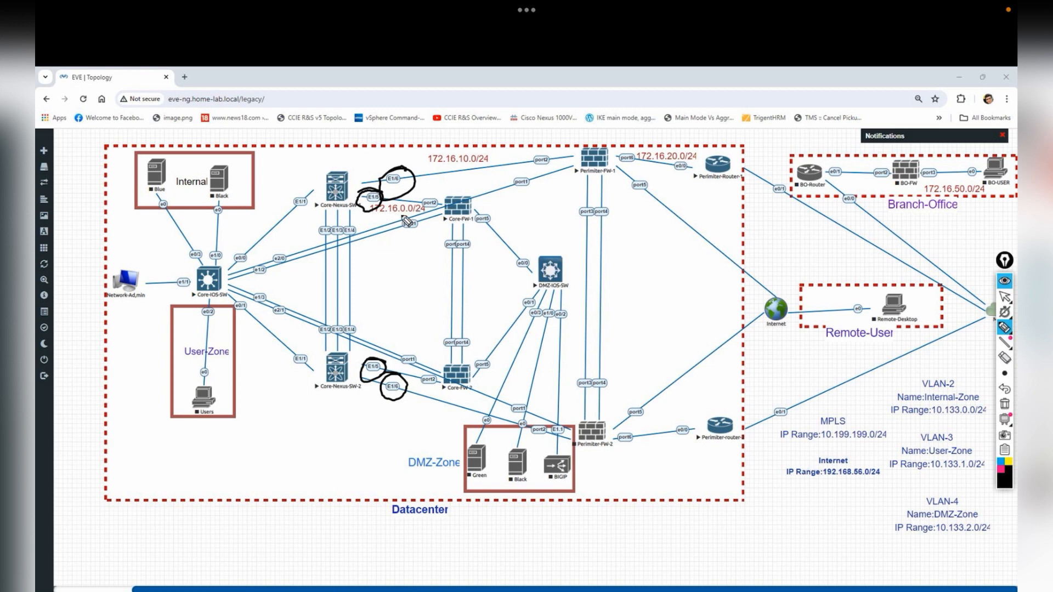
pyautogui.moveTo(402, 379); pyautogui.dragTo(378, 325)
pyautogui.moveTo(377, 335)
pyautogui.mouseDown()
pyautogui.moveTo(389, 329)
pyautogui.moveTo(366, 315)
pyautogui.mouseUp()
pyautogui.moveTo(377, 295); pyautogui.dragTo(453, 276)
pyautogui.moveTo(459, 166); pyautogui.dragTo(472, 160)
pyautogui.moveTo(425, 396)
pyautogui.mouseDown()
pyautogui.moveTo(416, 425)
pyautogui.moveTo(360, 455)
pyautogui.mouseUp()
pyautogui.moveTo(366, 442)
pyautogui.mouseDown()
pyautogui.moveTo(371, 454)
pyautogui.moveTo(391, 443)
pyautogui.mouseUp()
pyautogui.click(412, 434)
pyautogui.moveTo(406, 428)
pyautogui.mouseDown()
pyautogui.moveTo(403, 438)
pyautogui.moveTo(423, 432)
pyautogui.mouseUp()
pyautogui.click(432, 431)
pyautogui.moveTo(428, 420)
pyautogui.mouseDown()
pyautogui.moveTo(428, 431)
pyautogui.moveTo(438, 416)
pyautogui.mouseUp()
pyautogui.moveTo(451, 409); pyautogui.dragTo(448, 434)
pyautogui.moveTo(454, 410); pyautogui.dragTo(472, 422)
pyautogui.moveTo(364, 482)
pyautogui.mouseDown()
pyautogui.moveTo(417, 409)
pyautogui.moveTo(417, 452)
pyautogui.moveTo(442, 429)
pyautogui.mouseUp()
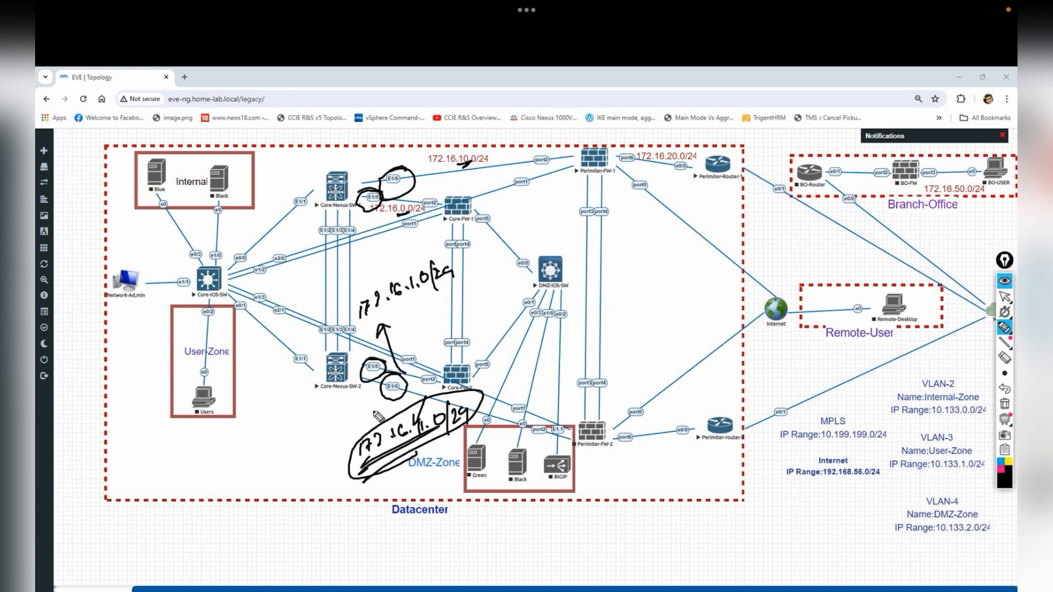
pyautogui.moveTo(262, 354); pyautogui.dragTo(317, 330)
pyautogui.moveTo(312, 288)
pyautogui.mouseDown()
pyautogui.moveTo(360, 267)
pyautogui.moveTo(308, 289)
pyautogui.mouseUp()
pyautogui.moveTo(341, 290)
pyautogui.mouseDown()
pyautogui.moveTo(394, 263)
pyautogui.moveTo(384, 271)
pyautogui.mouseUp()
pyautogui.moveTo(400, 260); pyautogui.dragTo(424, 251)
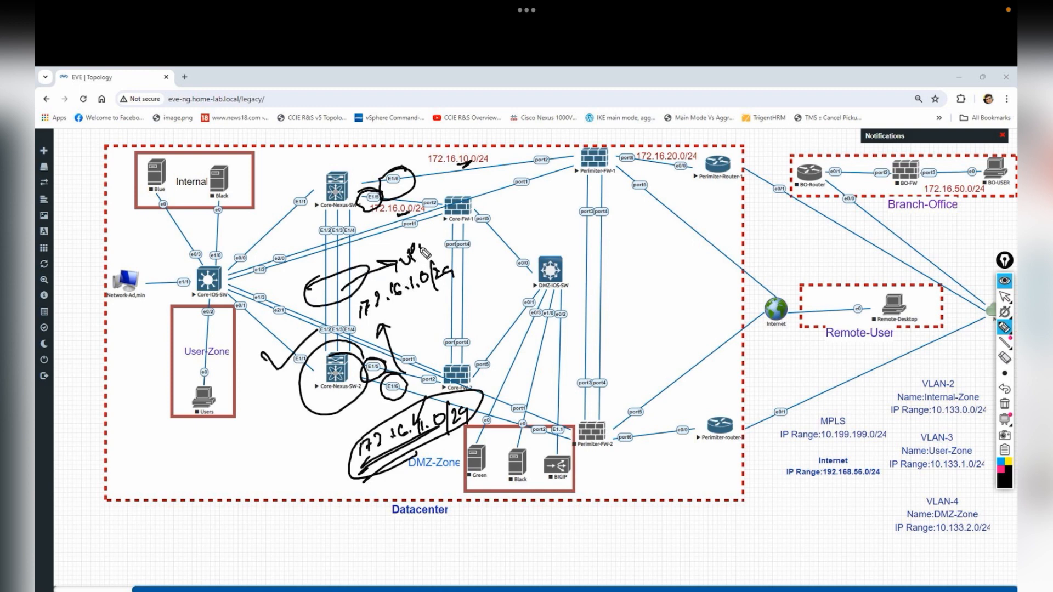
pyautogui.moveTo(284, 207)
pyautogui.mouseDown()
pyautogui.moveTo(302, 232)
pyautogui.moveTo(262, 205)
pyautogui.mouseUp()
pyautogui.moveTo(281, 213)
pyautogui.mouseDown()
pyautogui.moveTo(290, 252)
pyautogui.moveTo(305, 197)
pyautogui.mouseUp()
pyautogui.moveTo(363, 213); pyautogui.dragTo(426, 171)
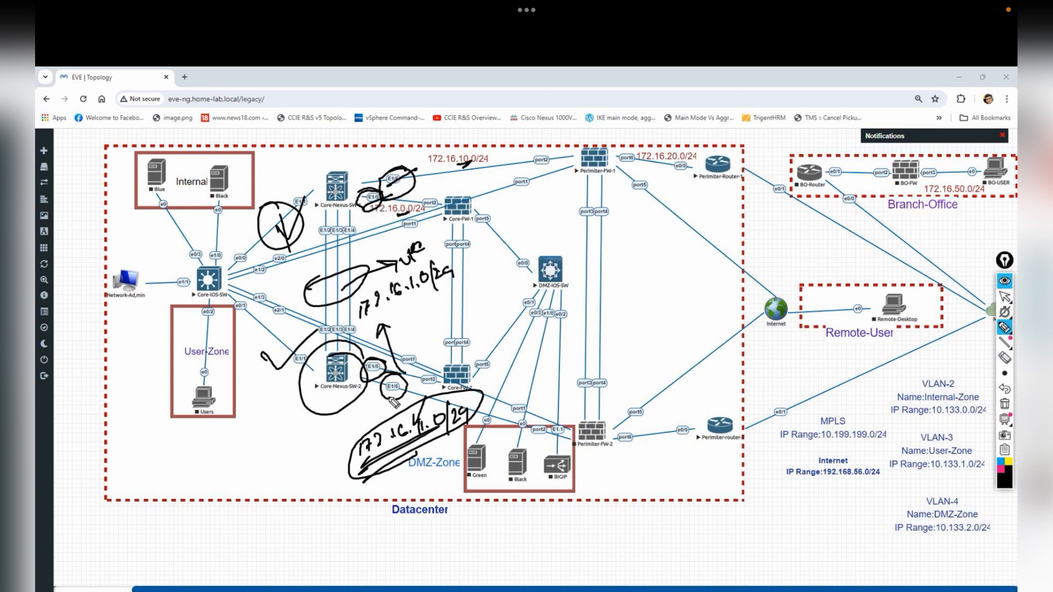
pyautogui.click(1004, 403)
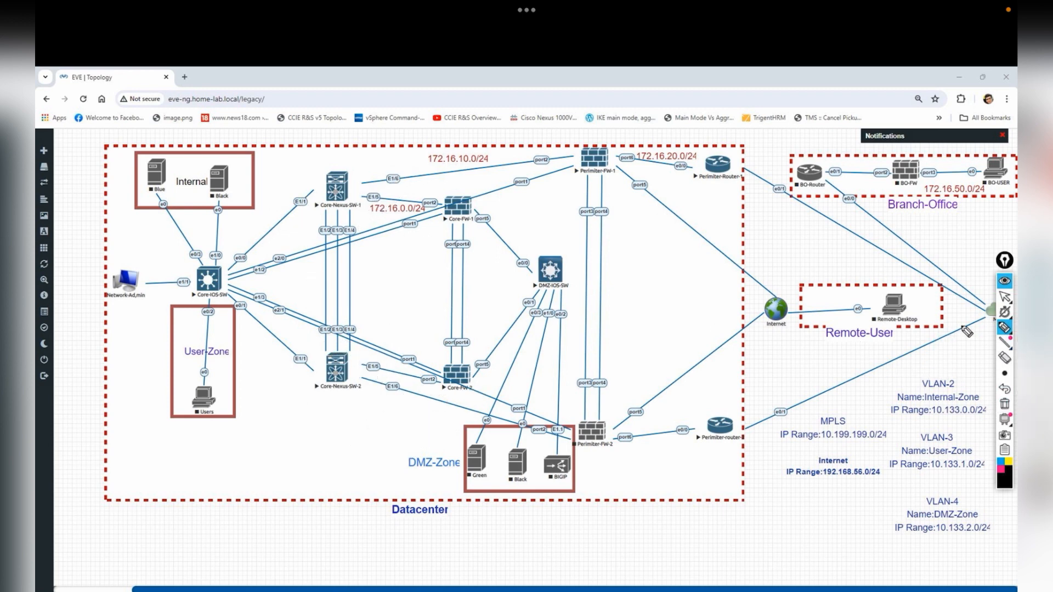
pyautogui.click(974, 296)
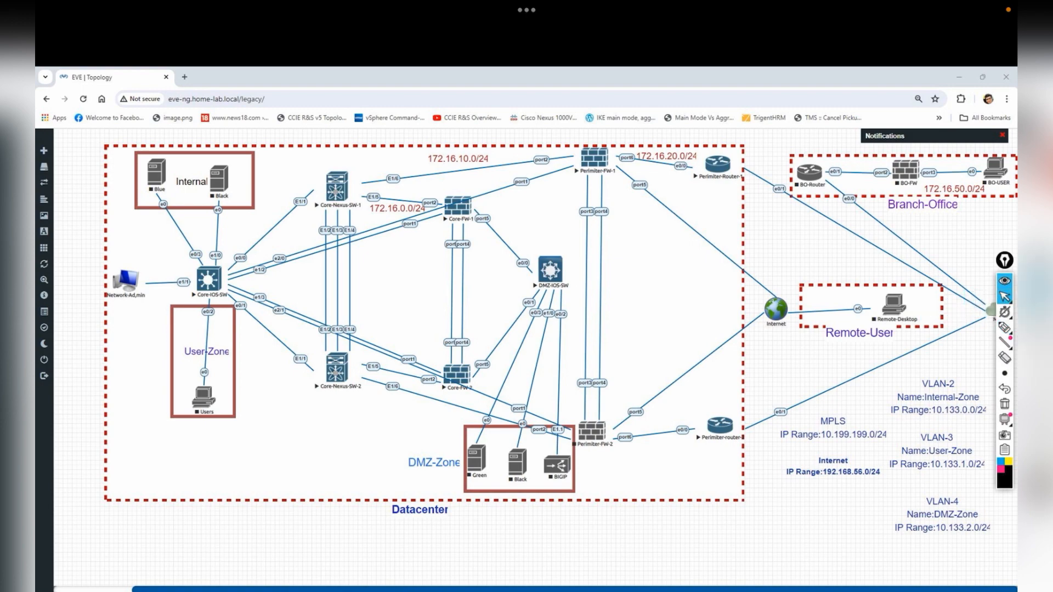
# - Back on the EVE-NG topology, draw arrows from VLAN-2 to the Core Nexus switches and handwrite HSRP
pyautogui.click(373, 591)
pyautogui.hotkey('alt', 'Tab')
pyautogui.hotkey('alt', 'Tab')
pyautogui.hotkey('alt', 'Tab')
pyautogui.hotkey('alt', 'Tab')
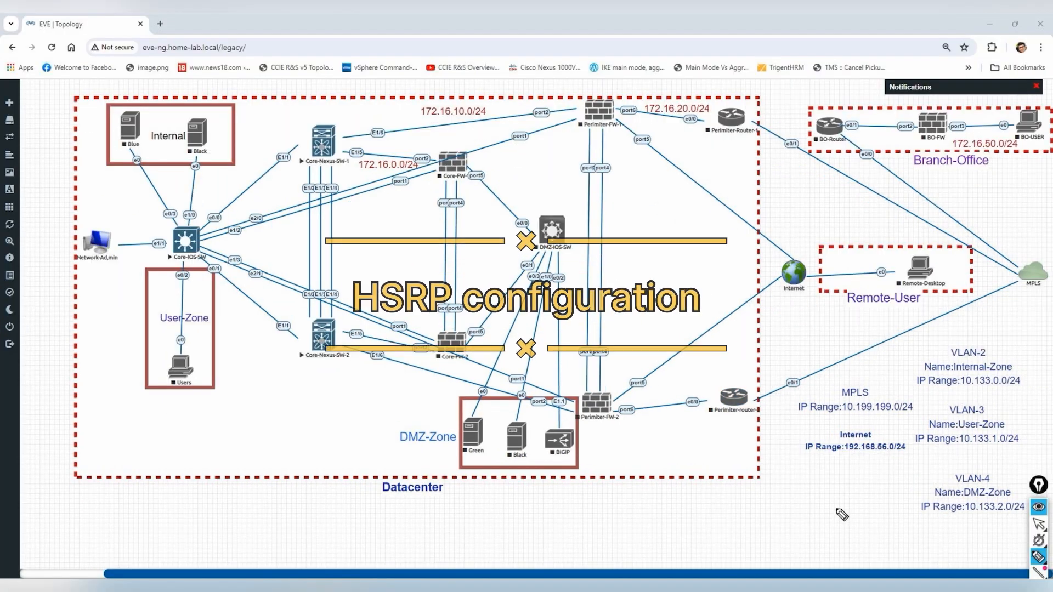
pyautogui.moveTo(993, 335)
pyautogui.mouseDown()
pyautogui.moveTo(948, 354)
pyautogui.moveTo(549, 277)
pyautogui.moveTo(347, 162)
pyautogui.moveTo(355, 169)
pyautogui.mouseUp()
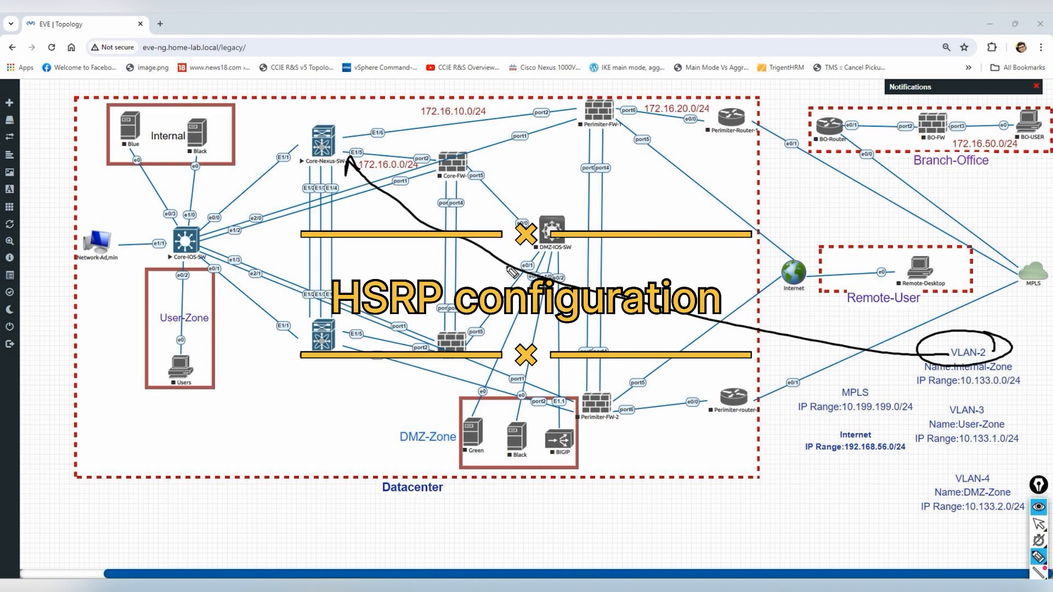
pyautogui.moveTo(549, 277)
pyautogui.mouseDown()
pyautogui.moveTo(427, 296)
pyautogui.moveTo(354, 332)
pyautogui.mouseUp()
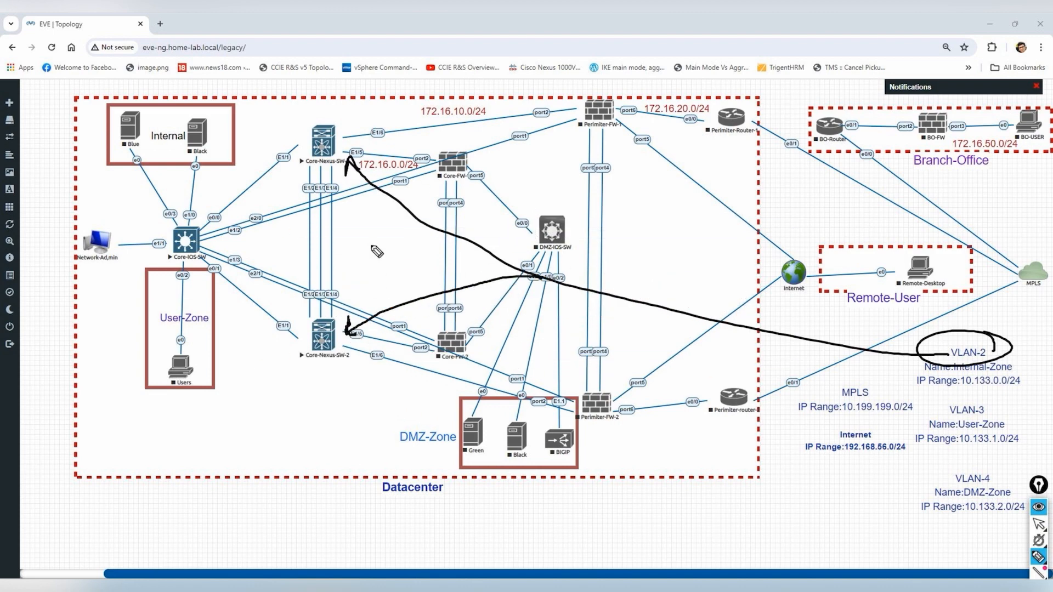
pyautogui.moveTo(353, 230)
pyautogui.mouseDown()
pyautogui.moveTo(366, 240)
pyautogui.moveTo(387, 225)
pyautogui.moveTo(400, 235)
pyautogui.mouseUp()
pyautogui.moveTo(397, 220); pyautogui.dragTo(401, 231)
pyautogui.moveTo(355, 255); pyautogui.dragTo(414, 232)
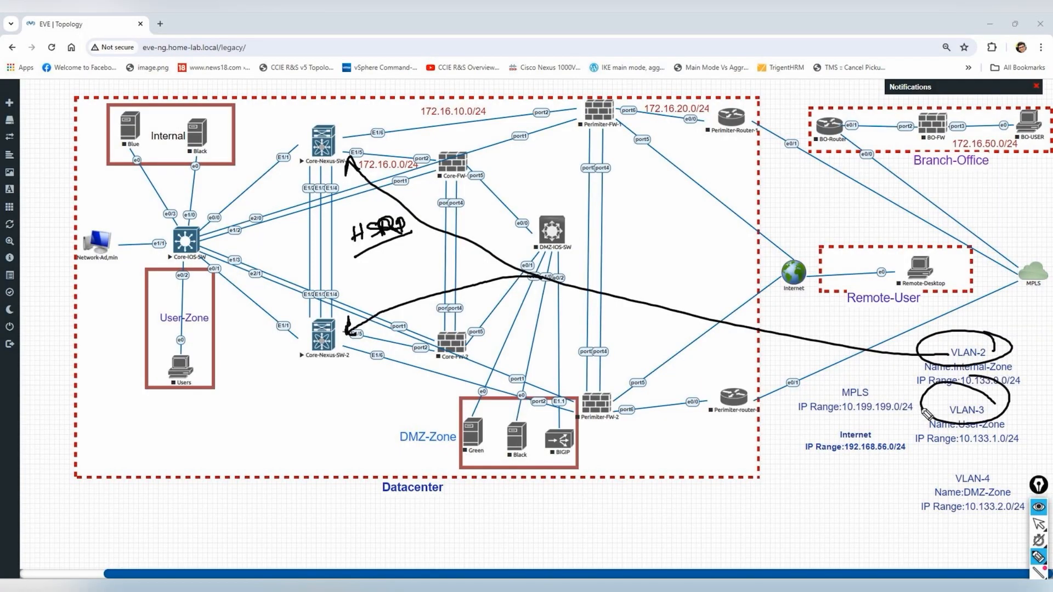
# - Draw curves from VLAN-3 to both Core Nexus switches, then erase the long curves and VLAN circles
pyautogui.moveTo(932, 404)
pyautogui.mouseDown()
pyautogui.moveTo(719, 362)
pyautogui.moveTo(419, 241)
pyautogui.moveTo(351, 161)
pyautogui.mouseUp()
pyautogui.moveTo(347, 193); pyautogui.dragTo(363, 181)
pyautogui.moveTo(447, 287); pyautogui.dragTo(351, 332)
pyautogui.moveTo(356, 305)
pyautogui.mouseDown()
pyautogui.moveTo(377, 318)
pyautogui.moveTo(390, 273)
pyautogui.moveTo(414, 258)
pyautogui.moveTo(421, 279)
pyautogui.mouseUp()
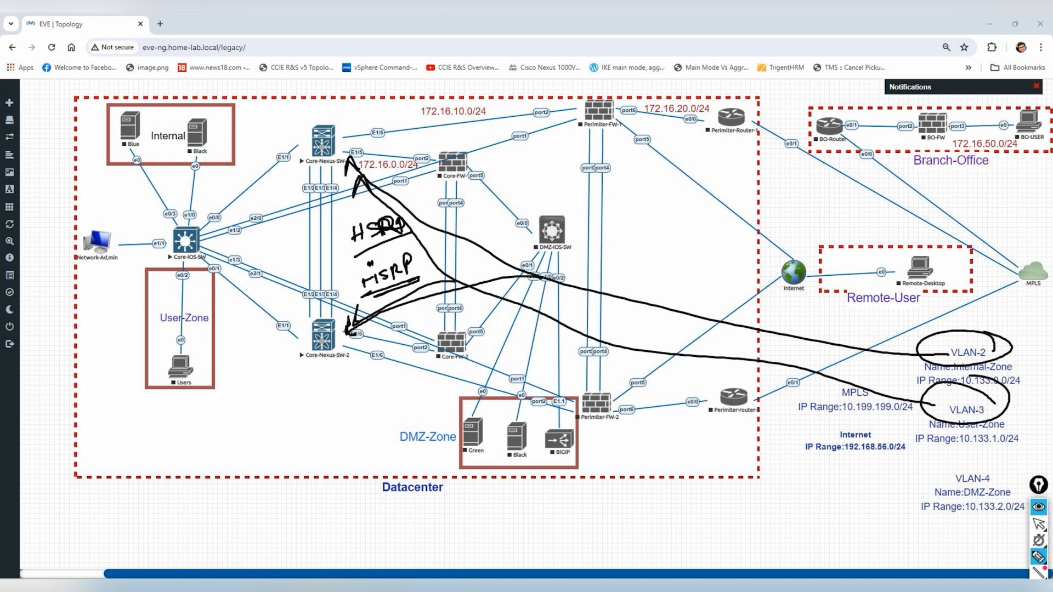
pyautogui.click(1038, 589)
pyautogui.moveTo(672, 406)
pyautogui.mouseDown()
pyautogui.moveTo(794, 313)
pyautogui.moveTo(1004, 385)
pyautogui.moveTo(1017, 351)
pyautogui.mouseUp()
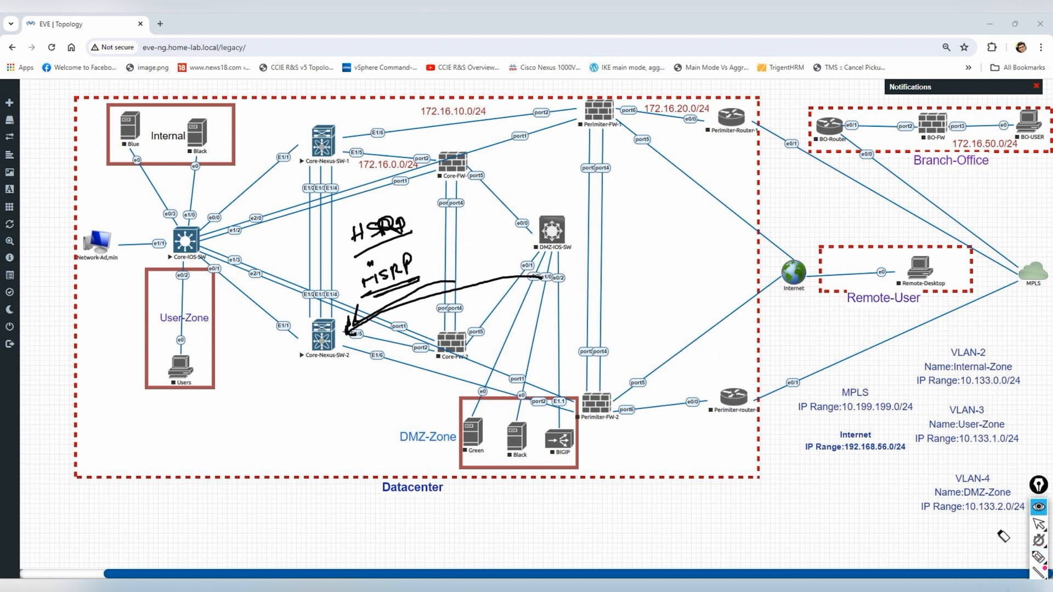
pyautogui.click(1015, 556)
# - Underline VLAN-2's 10.133.0.0/24 range and handwrite 10.133.0.1 and 10.133.0.2 beside the Core Nexus switches
pyautogui.moveTo(959, 390); pyautogui.dragTo(1017, 390)
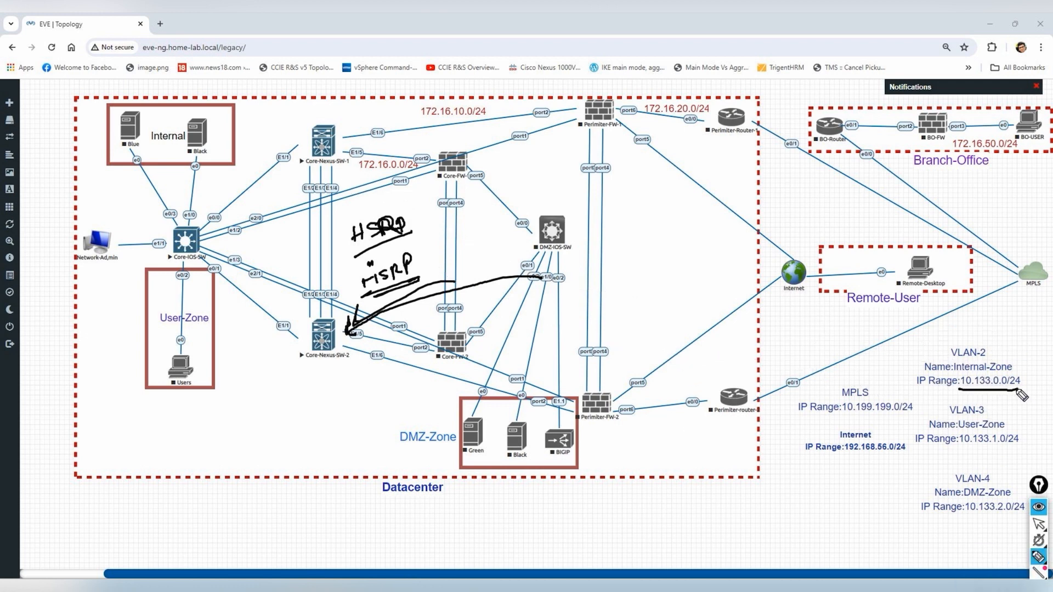
pyautogui.moveTo(360, 137)
pyautogui.mouseDown()
pyautogui.moveTo(315, 116)
pyautogui.moveTo(335, 138)
pyautogui.mouseUp()
pyautogui.moveTo(277, 208); pyautogui.dragTo(275, 222)
pyautogui.moveTo(286, 208)
pyautogui.mouseDown()
pyautogui.moveTo(301, 214)
pyautogui.moveTo(294, 223)
pyautogui.mouseUp()
pyautogui.moveTo(305, 201); pyautogui.dragTo(307, 222)
pyautogui.moveTo(314, 198)
pyautogui.mouseDown()
pyautogui.moveTo(322, 213)
pyautogui.moveTo(336, 202)
pyautogui.mouseUp()
pyautogui.click(343, 214)
pyautogui.moveTo(349, 196); pyautogui.dragTo(352, 208)
pyautogui.moveTo(272, 335); pyautogui.dragTo(270, 352)
pyautogui.moveTo(282, 332); pyautogui.dragTo(289, 346)
pyautogui.moveTo(300, 319)
pyautogui.mouseDown()
pyautogui.moveTo(305, 338)
pyautogui.moveTo(315, 329)
pyautogui.mouseUp()
pyautogui.moveTo(333, 305)
pyautogui.mouseDown()
pyautogui.moveTo(351, 304)
pyautogui.moveTo(289, 355)
pyautogui.mouseUp()
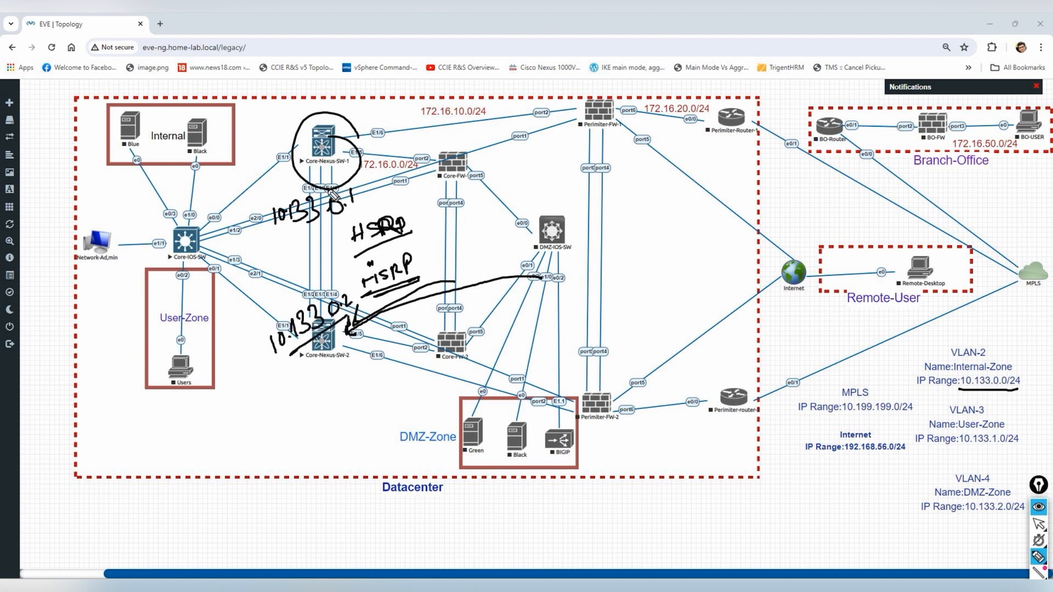
# - Handwrite and underline the HSRP virtual address 10.133.0.10
pyautogui.click(370, 263)
pyautogui.moveTo(417, 215); pyautogui.dragTo(417, 229)
pyautogui.moveTo(428, 215); pyautogui.dragTo(443, 227)
pyautogui.moveTo(453, 215)
pyautogui.mouseDown()
pyautogui.moveTo(454, 227)
pyautogui.moveTo(485, 226)
pyautogui.mouseUp()
pyautogui.click(476, 226)
pyautogui.click(501, 226)
pyautogui.moveTo(512, 207); pyautogui.dragTo(511, 225)
pyautogui.moveTo(527, 202); pyautogui.dragTo(525, 204)
pyautogui.moveTo(423, 241); pyautogui.dragTo(547, 201)
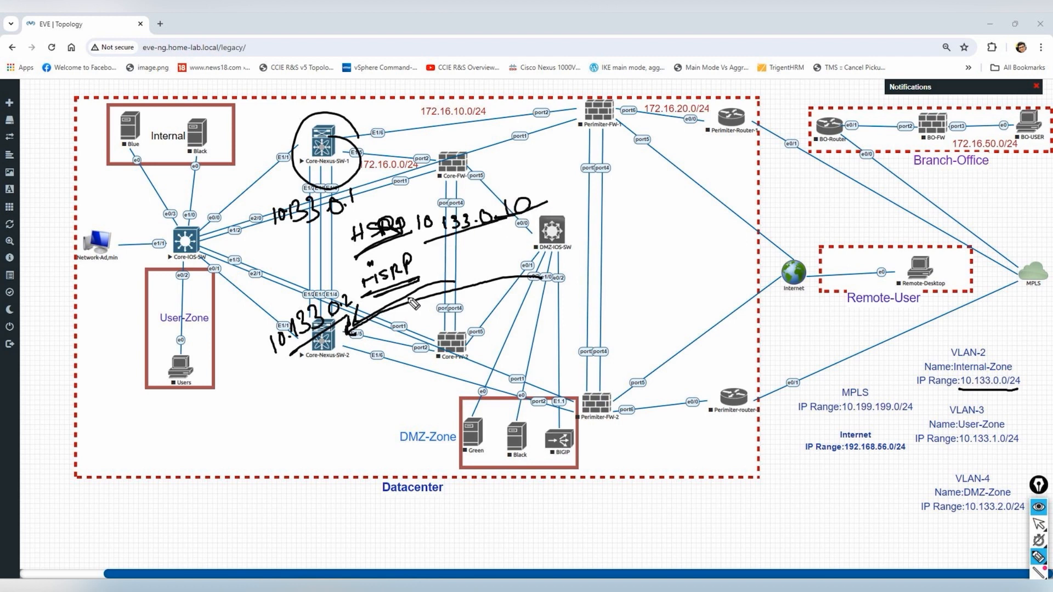
# - Underline VLAN-3's 10.133.1.0/24 range and write 10.133.1.1 and 10.133.1.2 below the VLAN-2 addresses
pyautogui.moveTo(969, 452); pyautogui.dragTo(1017, 440)
pyautogui.moveTo(284, 234); pyautogui.dragTo(284, 248)
pyautogui.moveTo(294, 235); pyautogui.dragTo(310, 245)
pyautogui.click(301, 244)
pyautogui.moveTo(317, 229)
pyautogui.mouseDown()
pyautogui.moveTo(320, 243)
pyautogui.moveTo(347, 228)
pyautogui.mouseUp()
pyautogui.click(341, 227)
pyautogui.moveTo(357, 210); pyautogui.dragTo(360, 223)
pyautogui.moveTo(288, 363)
pyautogui.mouseDown()
pyautogui.moveTo(291, 375)
pyautogui.moveTo(299, 357)
pyautogui.mouseUp()
pyautogui.moveTo(315, 352); pyautogui.dragTo(324, 360)
pyautogui.moveTo(335, 343)
pyautogui.mouseDown()
pyautogui.moveTo(344, 351)
pyautogui.moveTo(336, 354)
pyautogui.moveTo(365, 346)
pyautogui.mouseUp()
pyautogui.click(353, 353)
# - Draw an arrow to the HSRP virtual address 10.133.1.10 and circle the note
pyautogui.click(375, 340)
pyautogui.moveTo(379, 328); pyautogui.dragTo(388, 337)
pyautogui.moveTo(420, 270); pyautogui.dragTo(456, 268)
pyautogui.moveTo(467, 252)
pyautogui.mouseDown()
pyautogui.moveTo(469, 264)
pyautogui.moveTo(477, 253)
pyautogui.mouseUp()
pyautogui.click(485, 263)
pyautogui.moveTo(489, 247); pyautogui.dragTo(500, 260)
pyautogui.moveTo(512, 241)
pyautogui.mouseDown()
pyautogui.moveTo(514, 258)
pyautogui.moveTo(578, 225)
pyautogui.mouseUp()
pyautogui.click(534, 250)
pyautogui.moveTo(545, 257)
pyautogui.mouseDown()
pyautogui.moveTo(416, 263)
pyautogui.moveTo(527, 269)
pyautogui.mouseUp()
# - Erase the handwritten address notes and arrows, then return to normal selection
pyautogui.click(1038, 589)
pyautogui.moveTo(324, 336)
pyautogui.mouseDown()
pyautogui.moveTo(592, 207)
pyautogui.moveTo(299, 326)
pyautogui.moveTo(535, 240)
pyautogui.moveTo(378, 288)
pyautogui.moveTo(384, 225)
pyautogui.moveTo(384, 249)
pyautogui.moveTo(518, 258)
pyautogui.moveTo(334, 368)
pyautogui.mouseUp()
pyautogui.moveTo(316, 305); pyautogui.dragTo(387, 177)
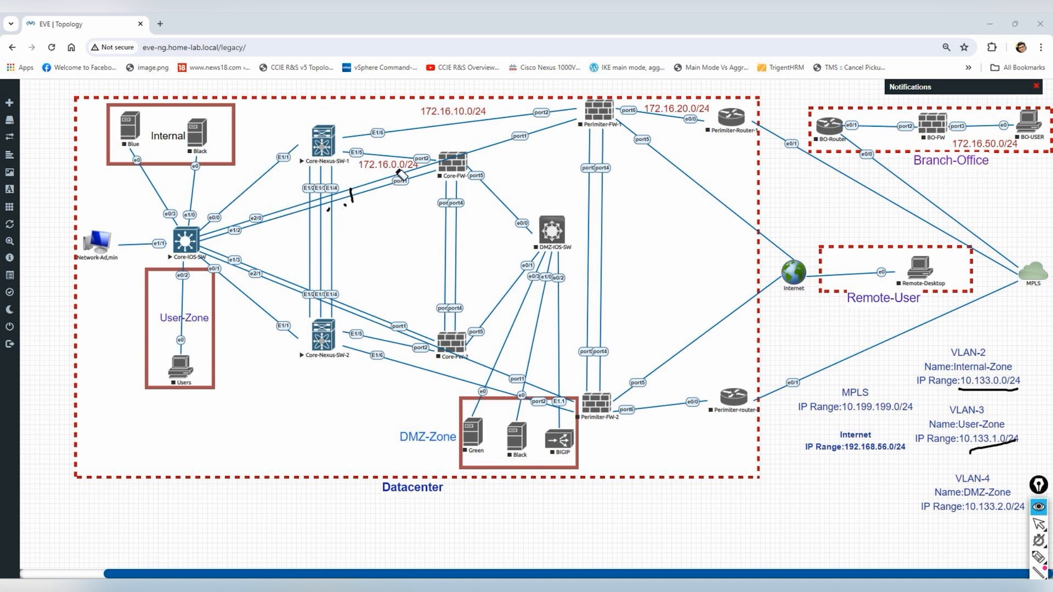
pyautogui.click(1038, 523)
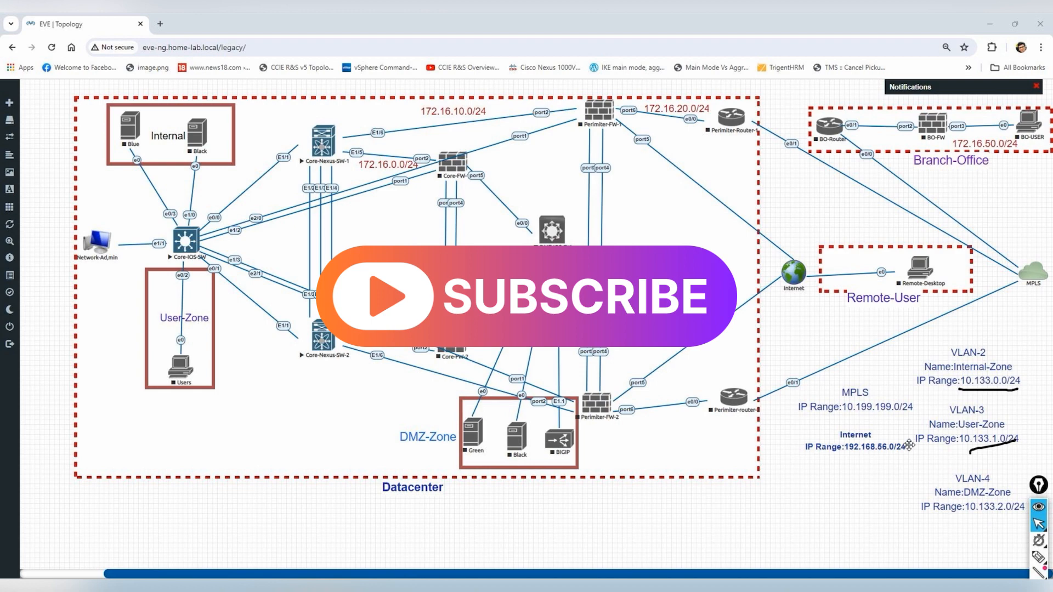
# - On Core-Nexus-SW-1, describe VLAN 2 as 'Connected to the inside zone' and bring it up
pyautogui.hotkey('alt', 'Tab')
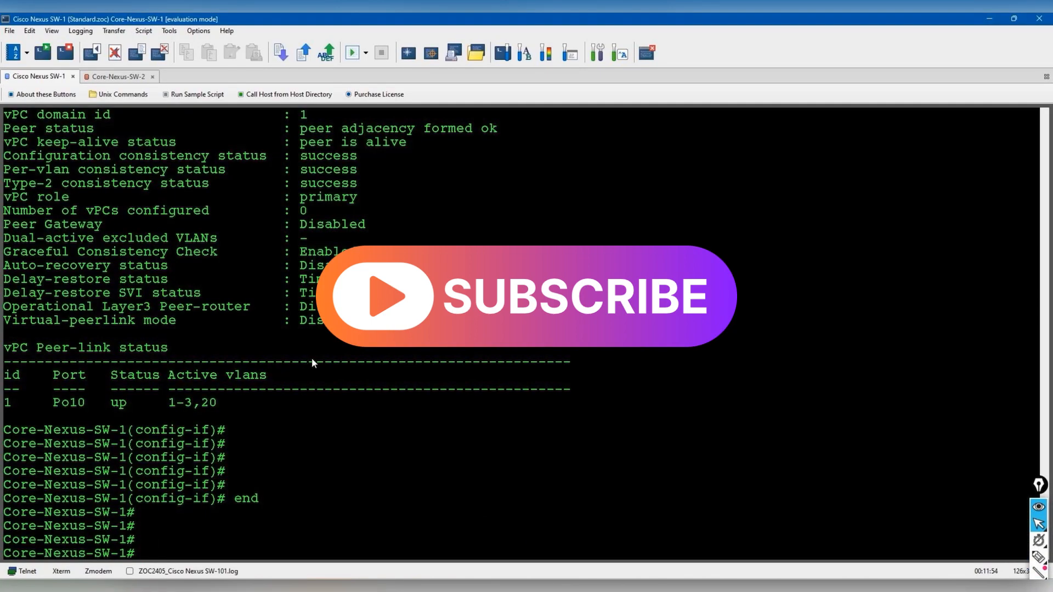
pyautogui.press('Return')
pyautogui.press('Return')
pyautogui.press('Return')
pyautogui.write('conf t')
pyautogui.press('Return')
pyautogui.write('int vlan 2')
pyautogui.press('Return')
pyautogui.write('name inside')
pyautogui.press('Return')
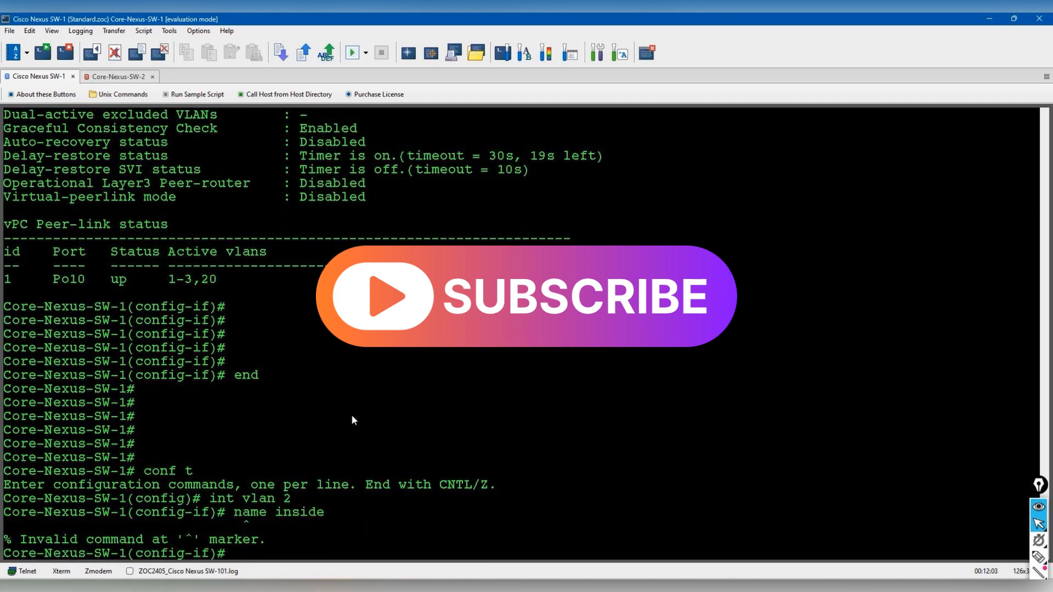
pyautogui.write('description "Conne')
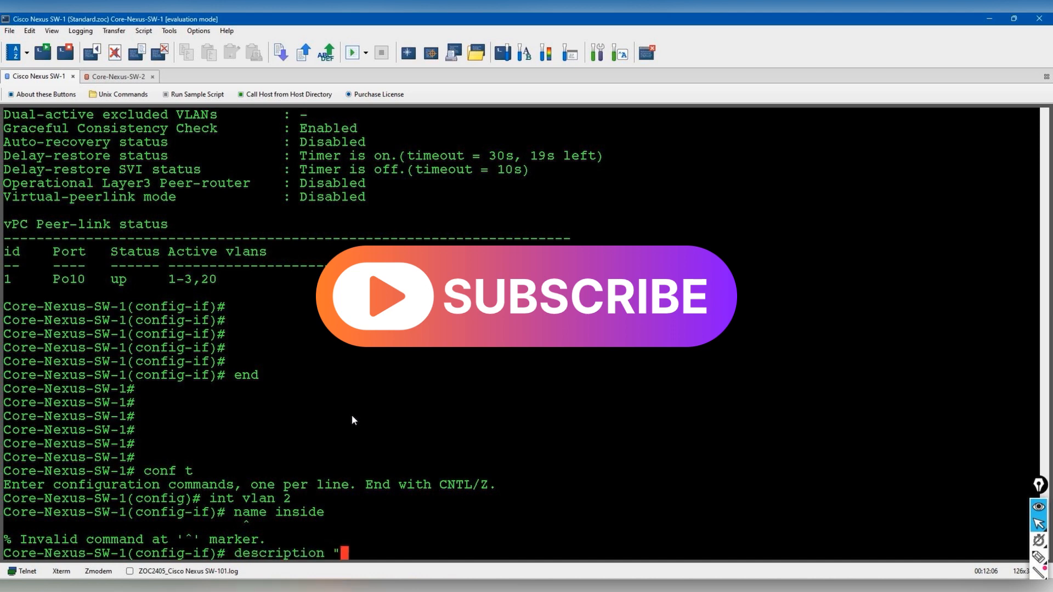
pyautogui.write('cted to the ')
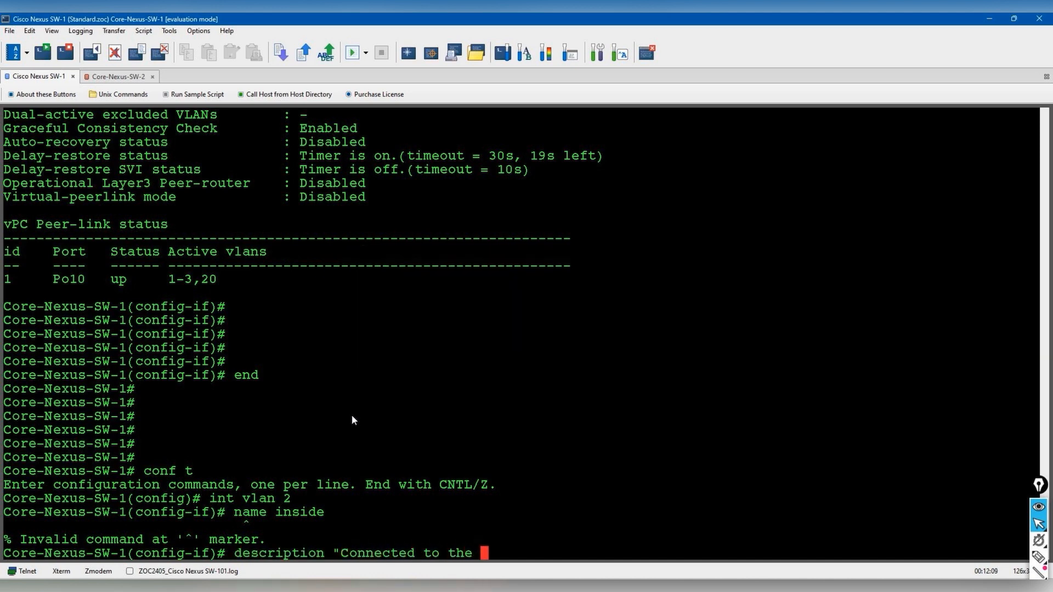
pyautogui.write('inside ')
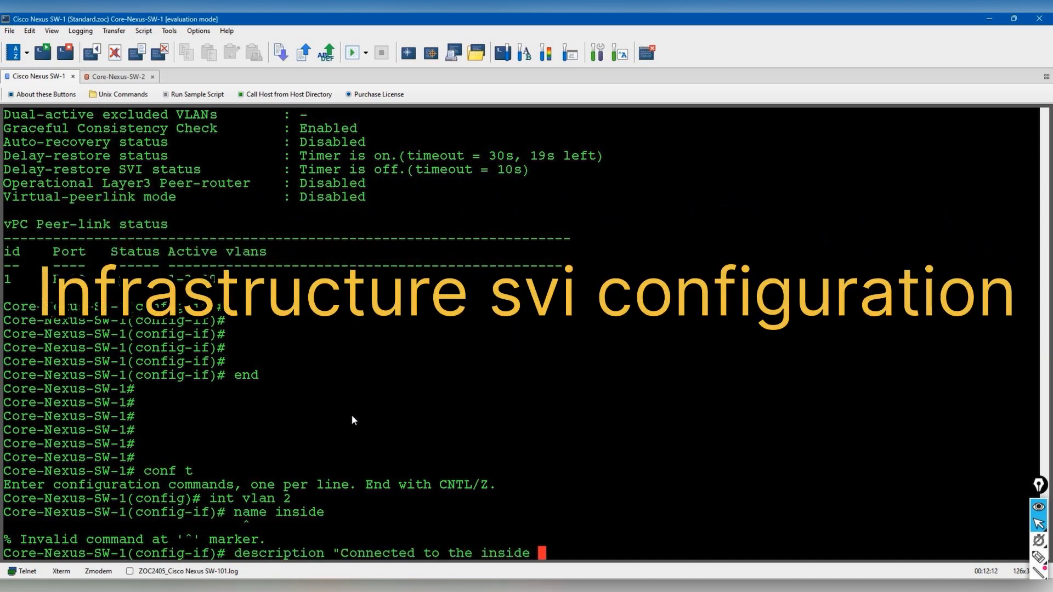
pyautogui.write('zone"')
pyautogui.press('Return')
pyautogui.write('no shut')
pyautogui.press('Return')
# - Assign VLAN 2 the IP address 10.133.0.1 255.255.255.0
pyautogui.write('ip address 10.0')
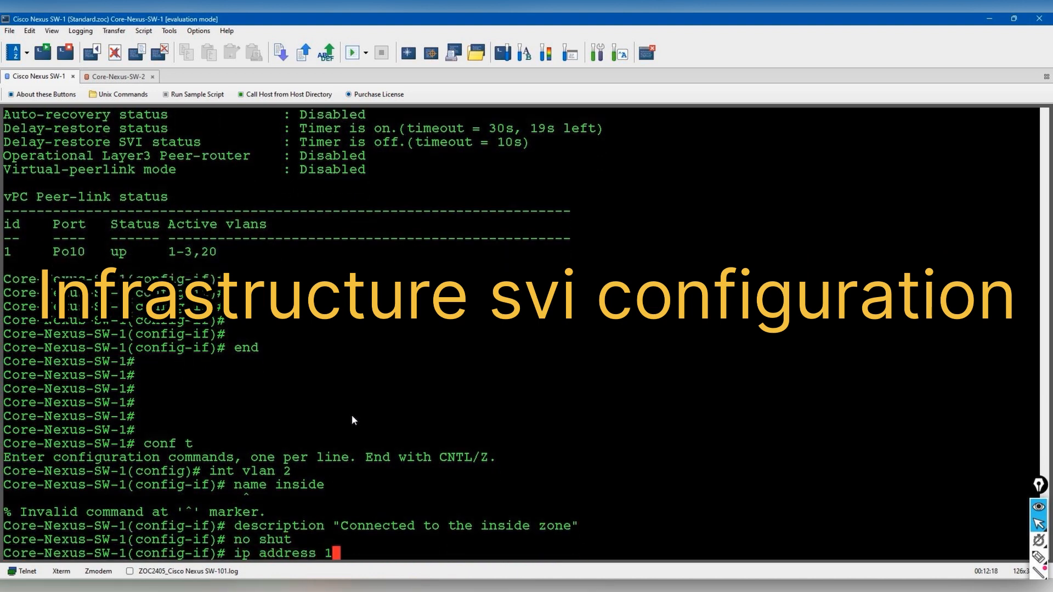
pyautogui.press('BackSpace')
pyautogui.write('133.0.1 255.255.255.0')
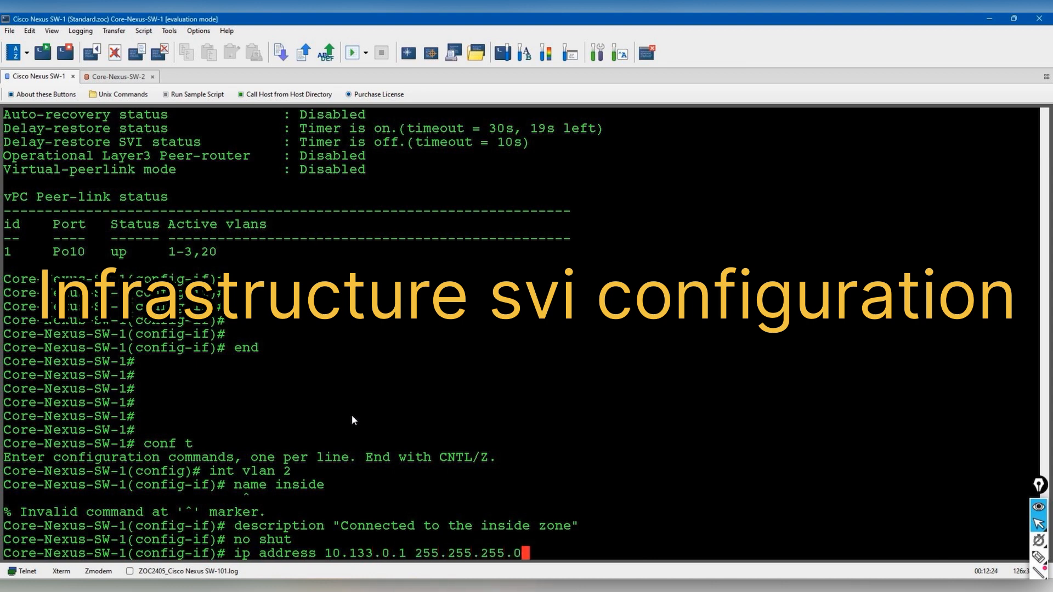
pyautogui.press('Return')
# - Enable the HSRP feature after the hsrp 10 command is rejected
pyautogui.write('hsrp 10')
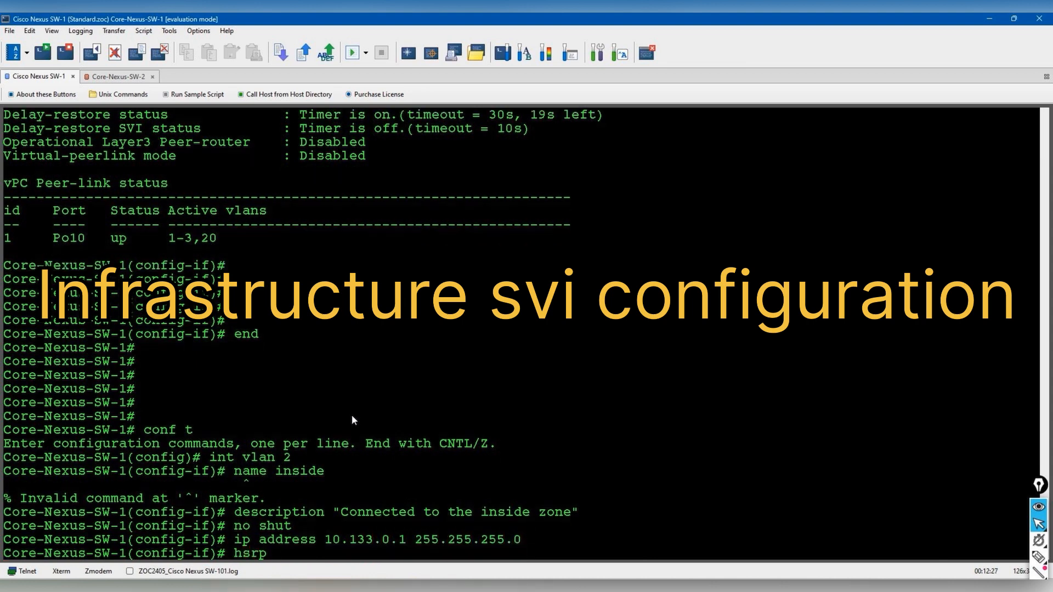
pyautogui.press('Return')
pyautogui.write('fea')
pyautogui.press('Tab')
pyautogui.write('hsrp')
pyautogui.press('Return')
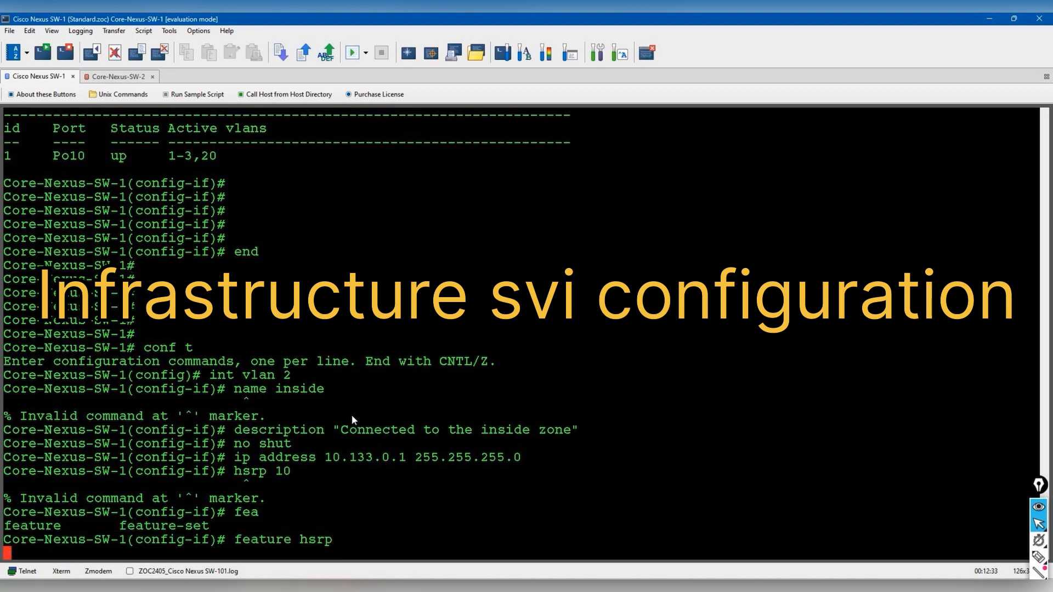
# - Create HSRP group 10 under VLAN 3 with VIP 10.133.0.10, preempt and priority 110
pyautogui.write('i')
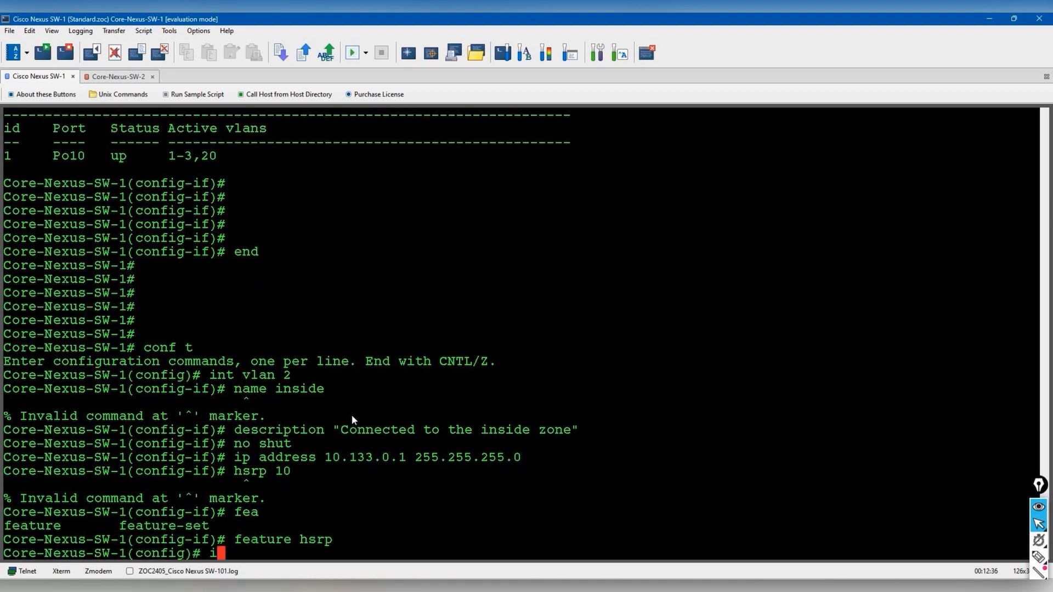
pyautogui.write('nt vlan 3')
pyautogui.press('Return')
pyautogui.write('hsrp 10')
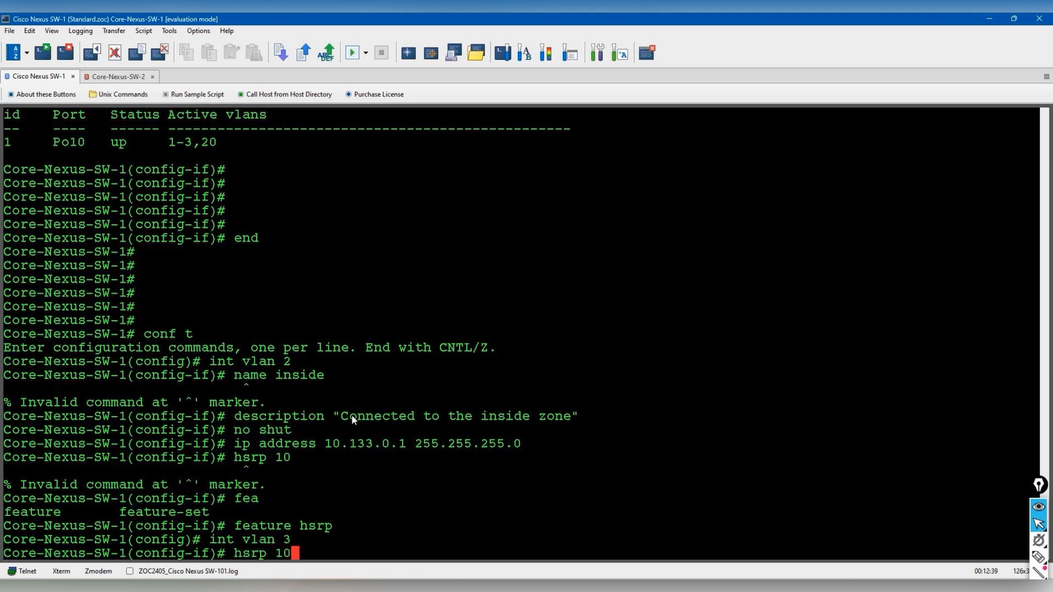
pyautogui.press('Return')
pyautogui.write('ip 10.133.0.10')
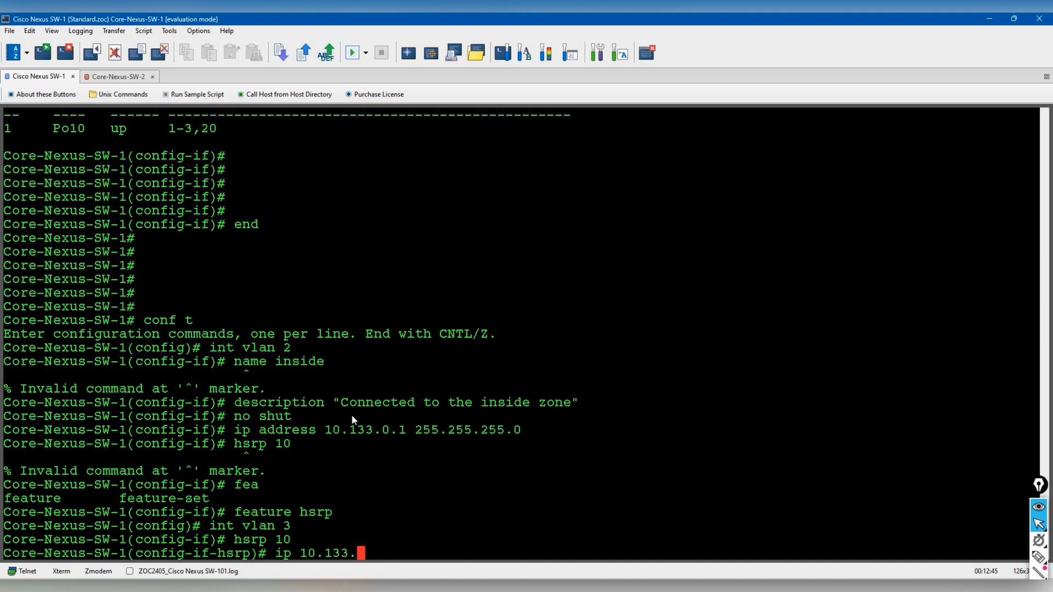
pyautogui.press('Return')
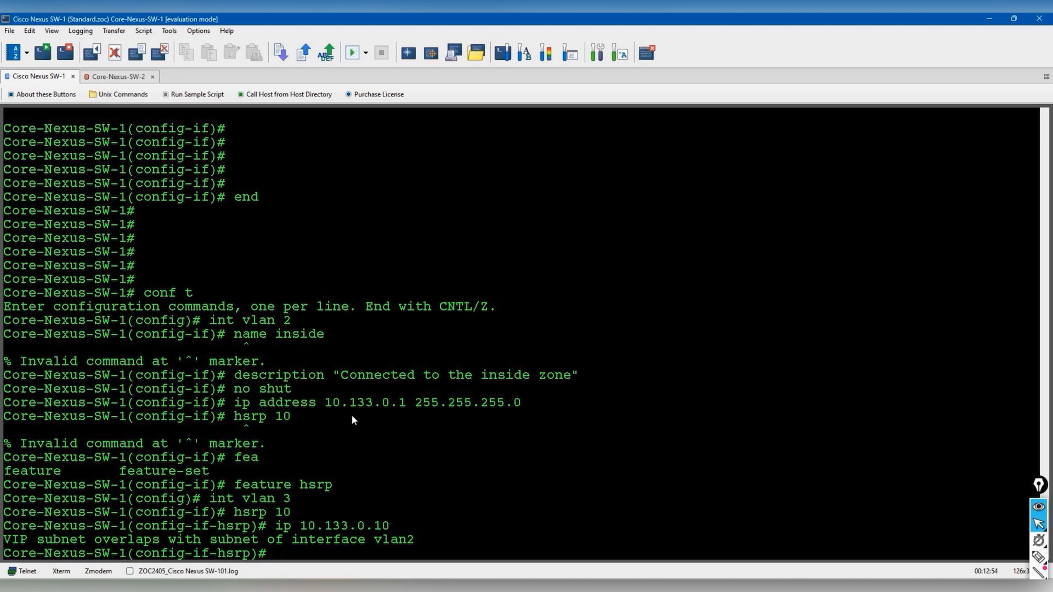
pyautogui.write('preempt')
pyautogui.press('Return')
pyautogui.write('priority 110')
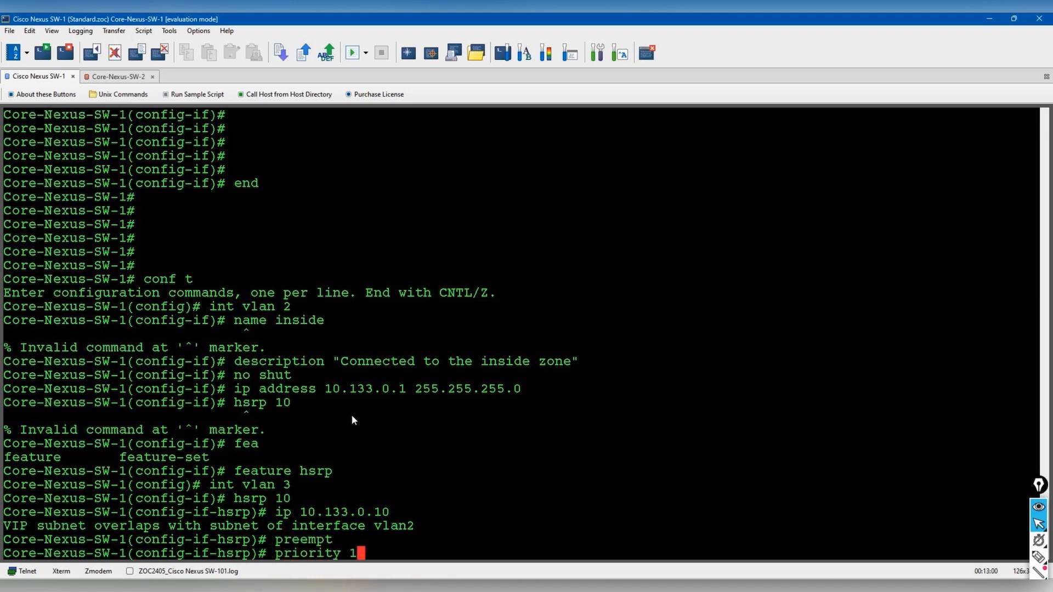
pyautogui.press('Return')
pyautogui.press('Return')
# - Give VLAN 3 address 10.133.2.1/24, bring it up, and describe it 'Connected to the user-Zone'
pyautogui.write('int vlan 3')
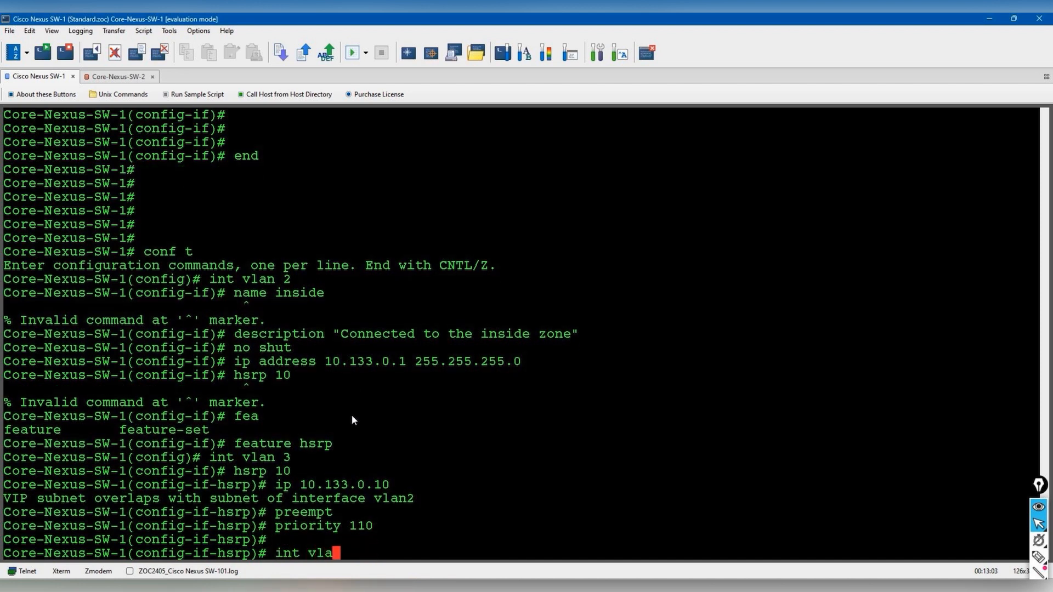
pyautogui.press('Return')
pyautogui.write('ip add')
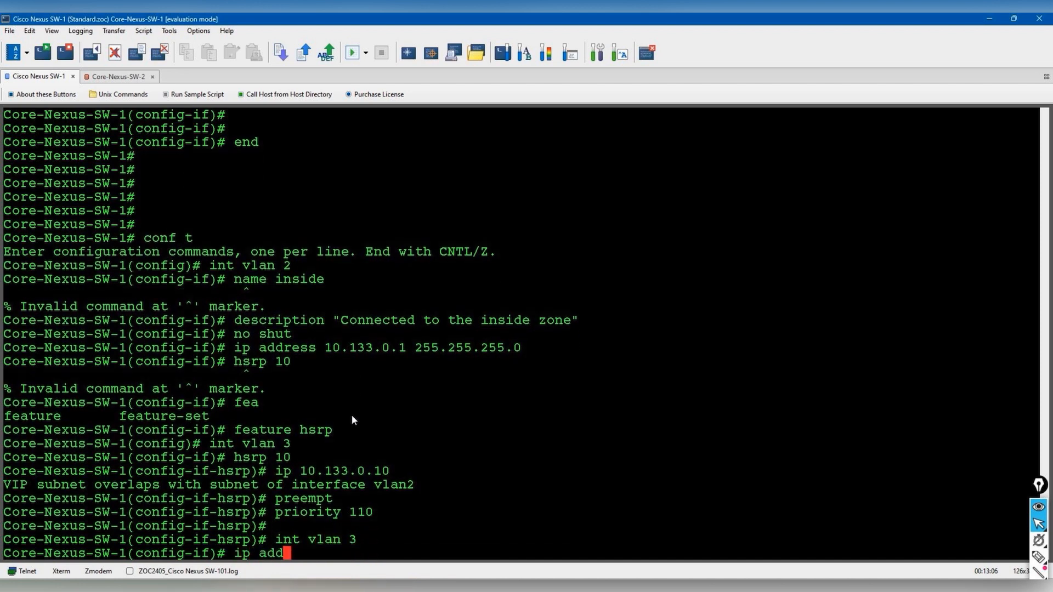
pyautogui.write('ress 10.133.2.1 255.255.255.0')
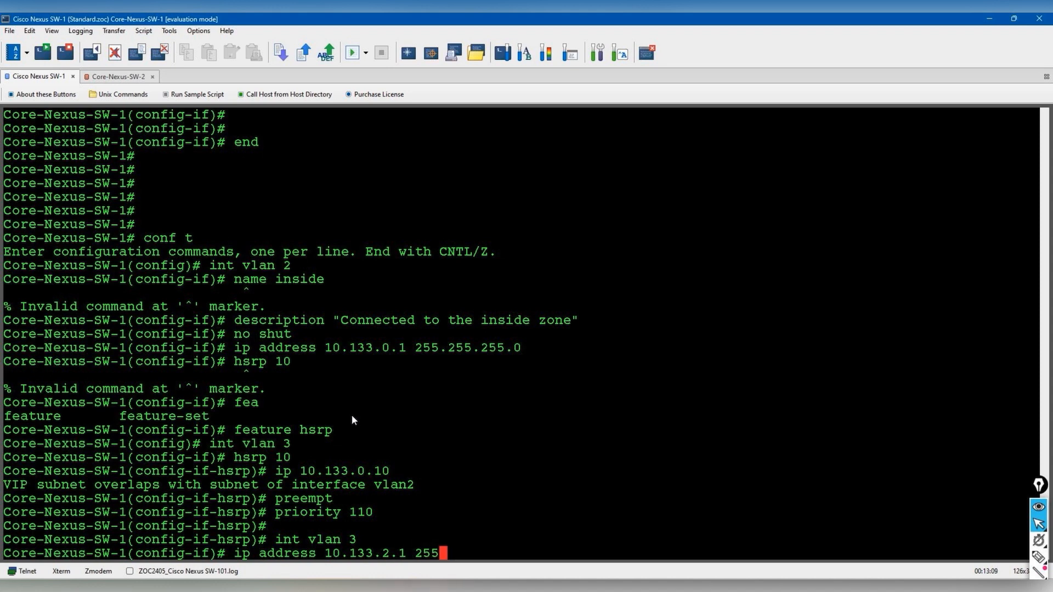
pyautogui.press('Return')
pyautogui.write('no shut')
pyautogui.press('Return')
pyautogui.write('description "Connec')
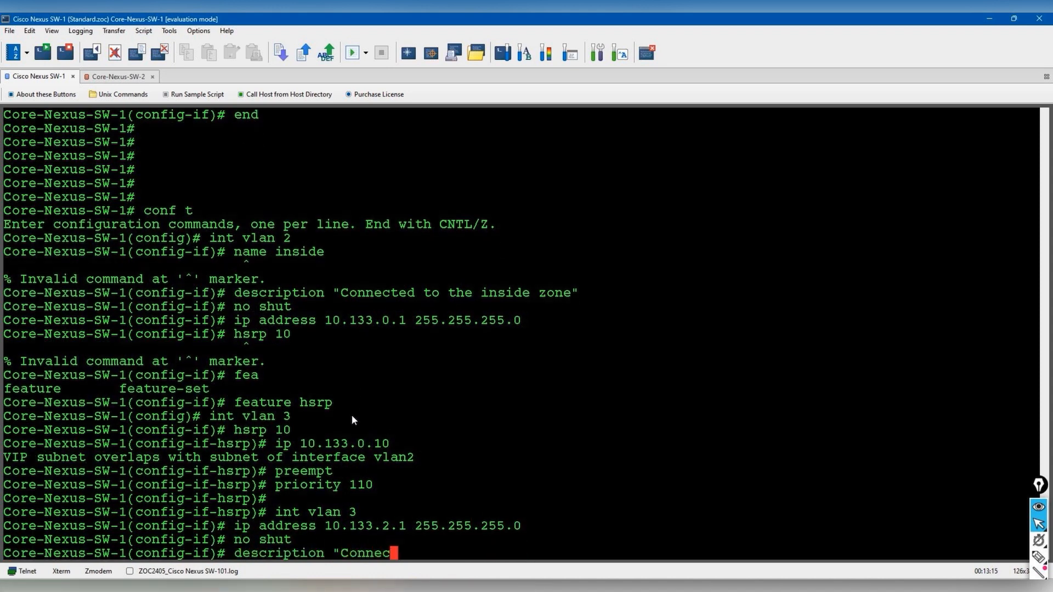
pyautogui.write('ted to the user-Zone"')
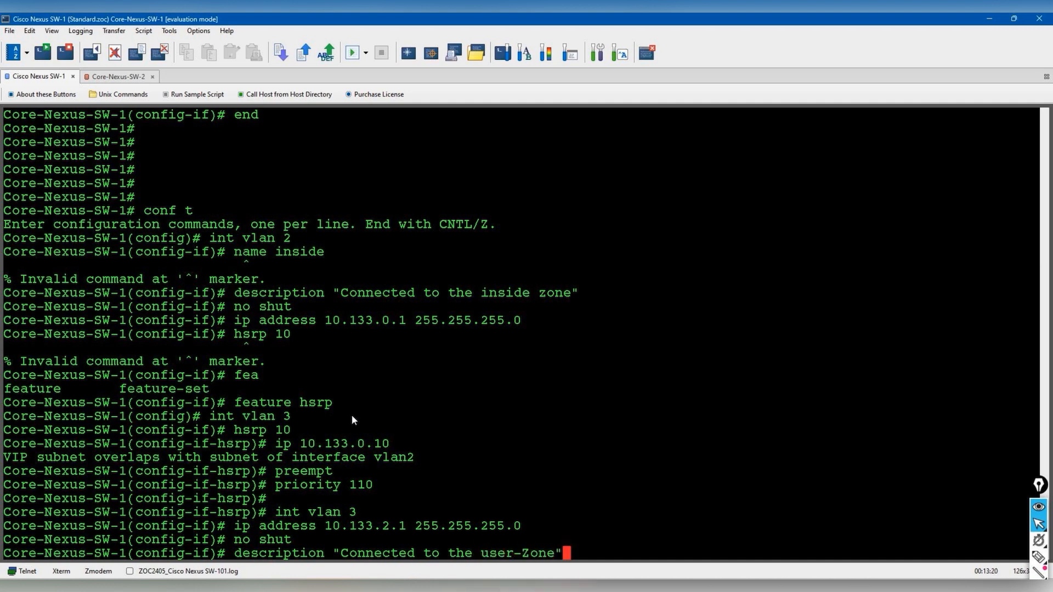
pyautogui.press('Return')
# - Configure VLAN 3 HSRP group 10 with VIP 10.133.2.10, preempt and priority 110
pyautogui.write('hsrp 10')
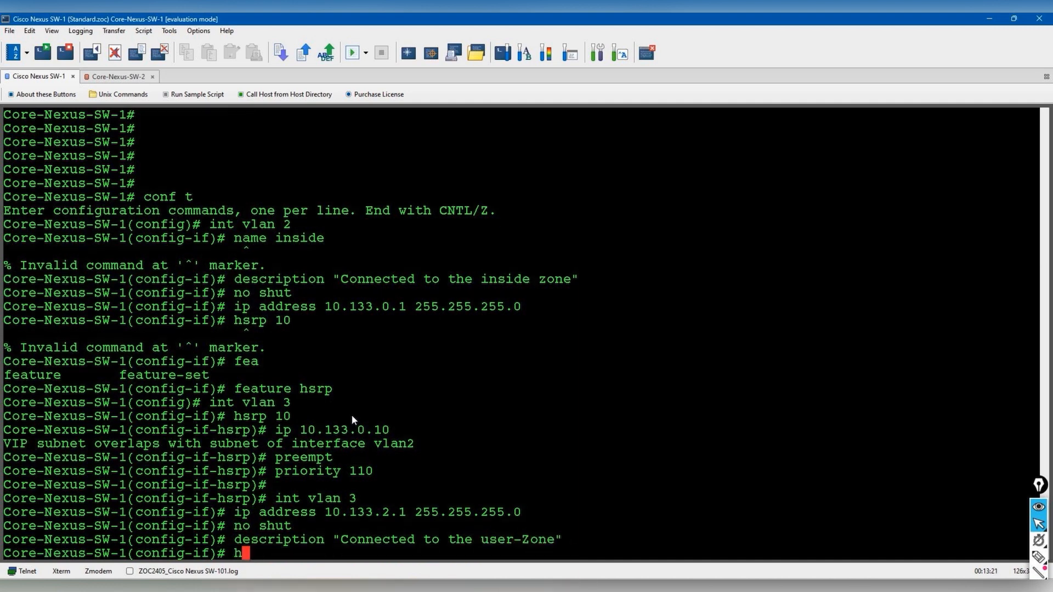
pyautogui.press('Return')
pyautogui.write('ip 10')
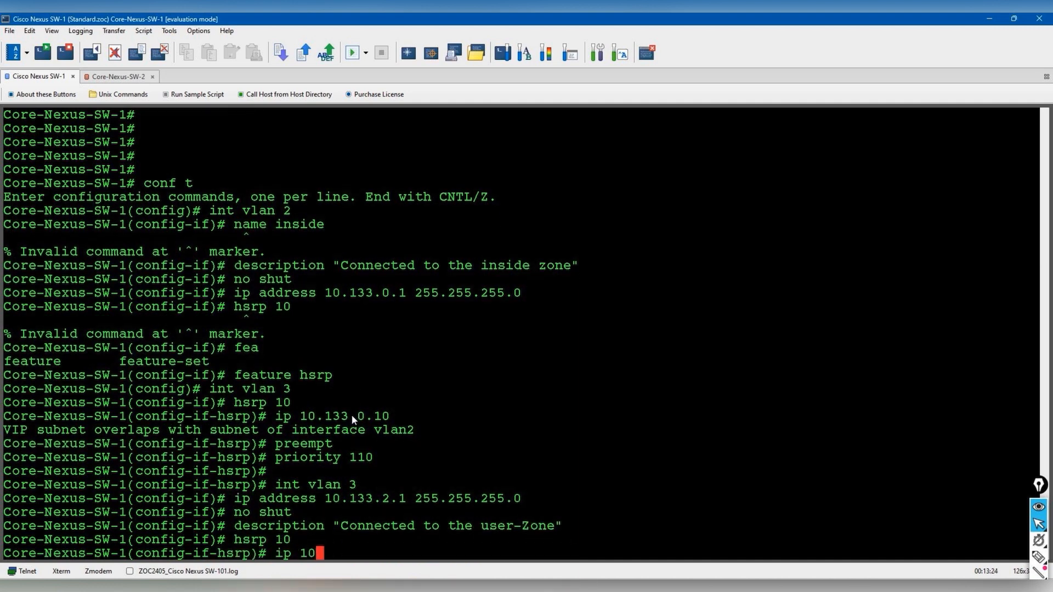
pyautogui.write('.133.2.')
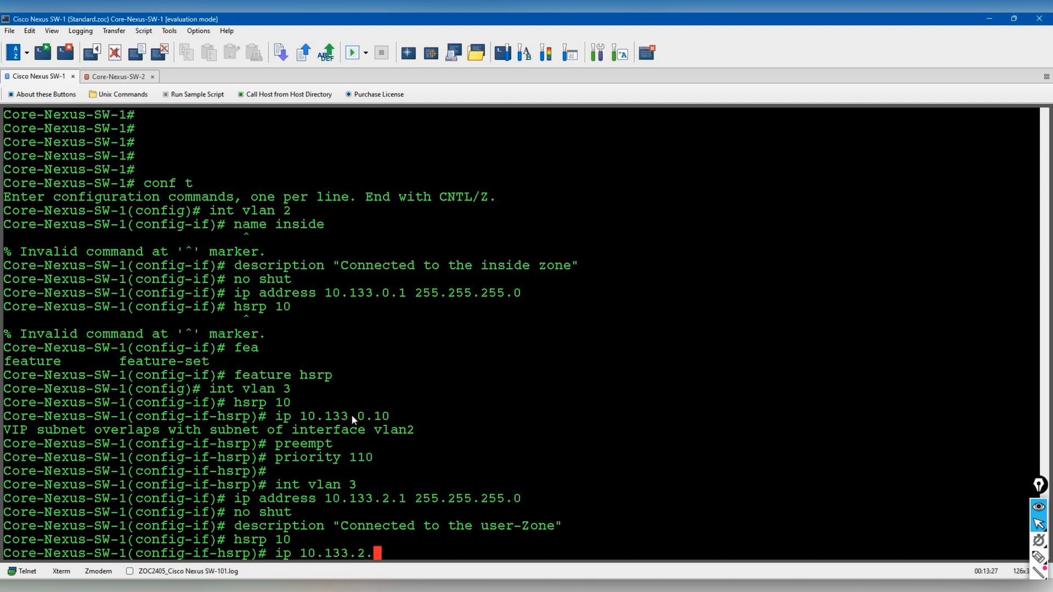
pyautogui.write('10')
pyautogui.press('Return')
pyautogui.write('preempt')
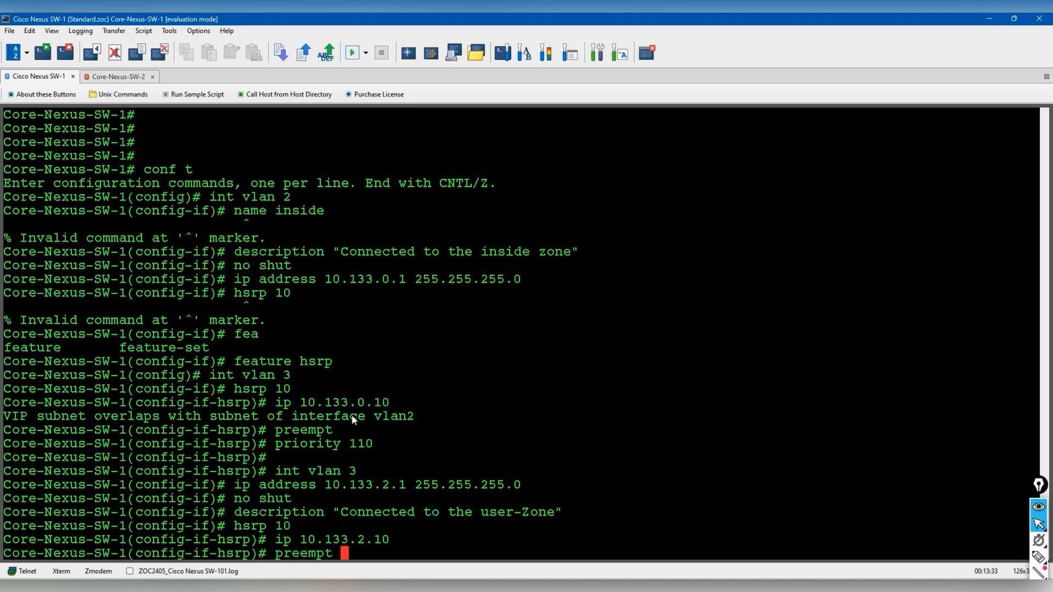
pyautogui.press('Return')
pyautogui.write('priority 110')
pyautogui.press('Return')
# - Exit configuration mode and copy the running config to startup-config
pyautogui.write('end')
pyautogui.press('Return')
pyautogui.write('copy runn st')
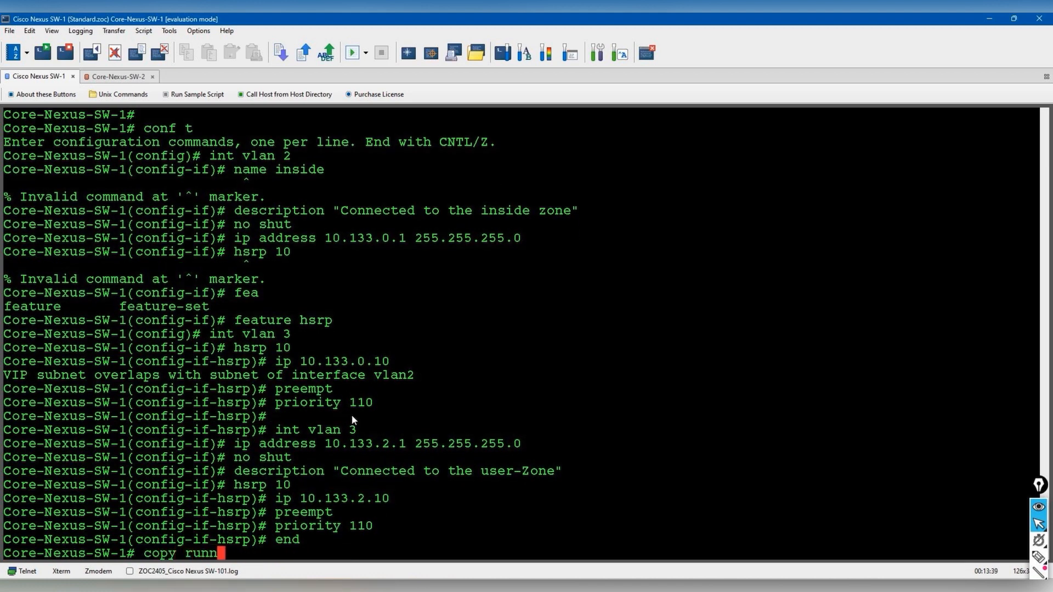
pyautogui.press('Tab')
pyautogui.press('Return')
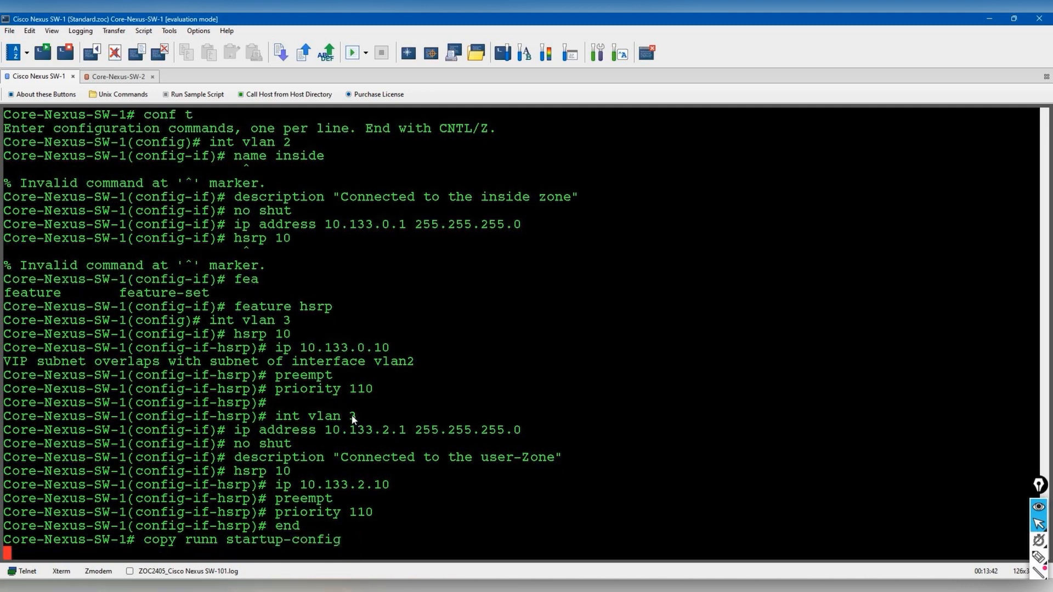
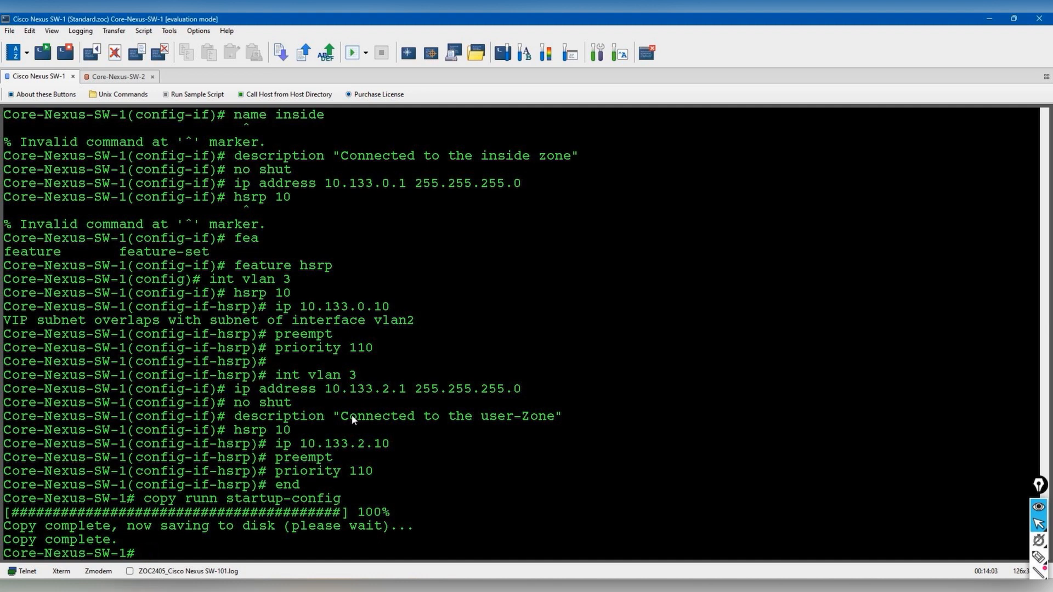
# - On Core-Nexus-SW-2, enter configuration mode and enable the HSRP feature
pyautogui.click(115, 78)
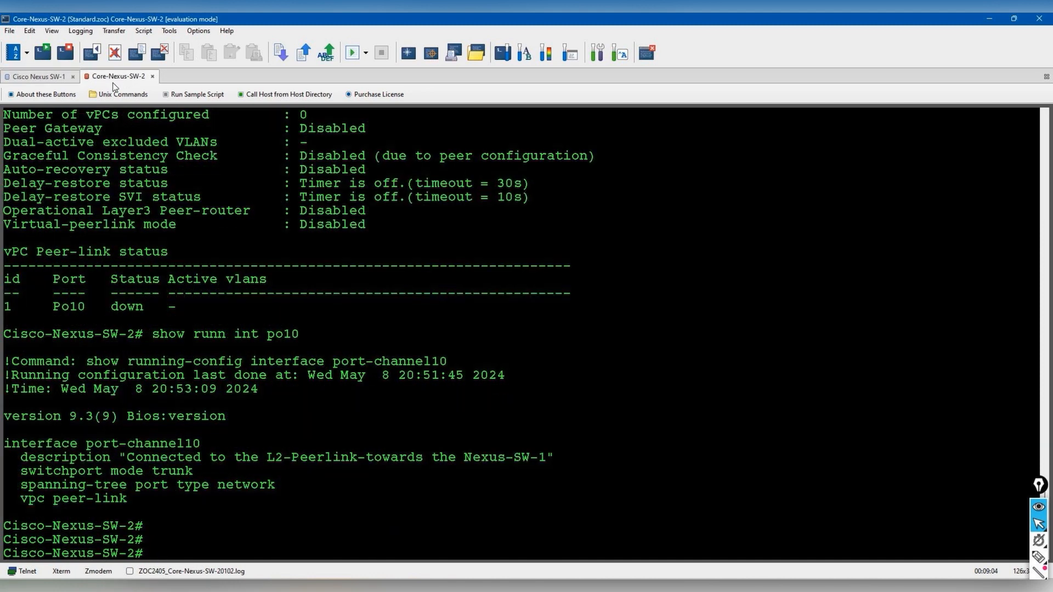
pyautogui.press('Return')
pyautogui.press('Return')
pyautogui.press('Return')
pyautogui.write('conf t')
pyautogui.press('Return')
pyautogui.write('int vlan')
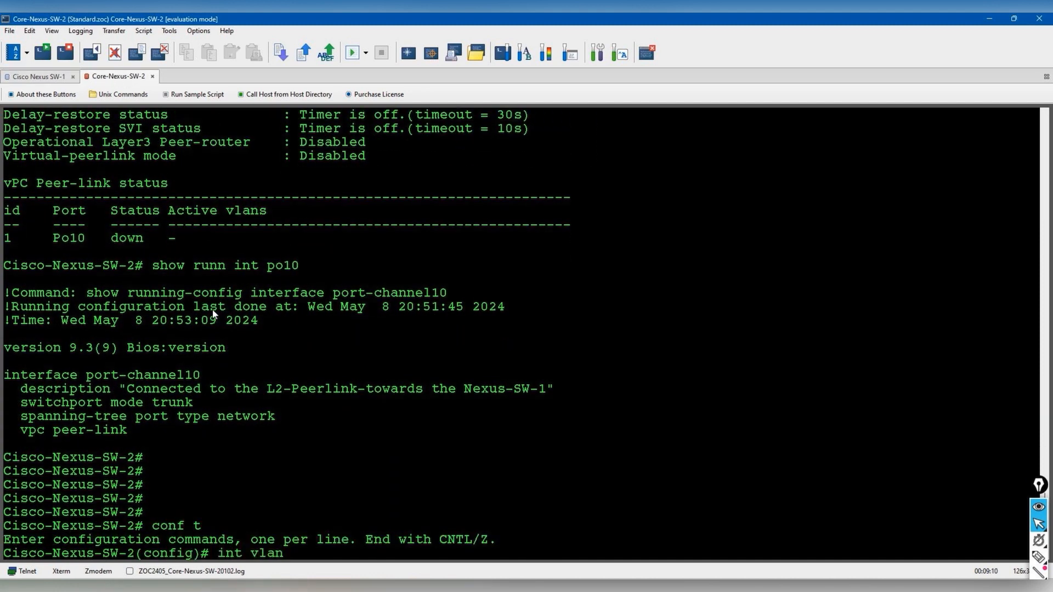
pyautogui.press('BackSpace')
pyautogui.press('BackSpace')
pyautogui.press('BackSpace')
pyautogui.press('BackSpace')
pyautogui.press('BackSpace')
pyautogui.press('BackSpace')
pyautogui.press('BackSpace')
pyautogui.press('BackSpace')
pyautogui.write('fea')
pyautogui.press('Tab')
pyautogui.write('hsrp')
pyautogui.press('Return')
# - Describe VLAN 2 as 'Connected to the Inside-Zone', address it 10.133.0.2/24, and bring it up
pyautogui.write('int vlan 2')
pyautogui.press('Return')
pyautogui.write('des')
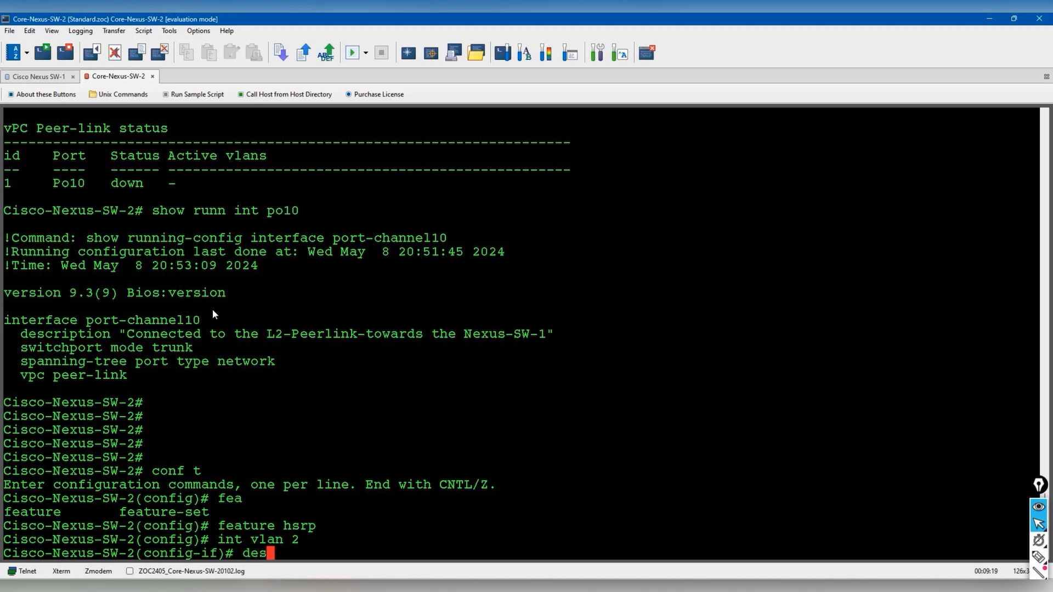
pyautogui.write('cription "Connected to the ')
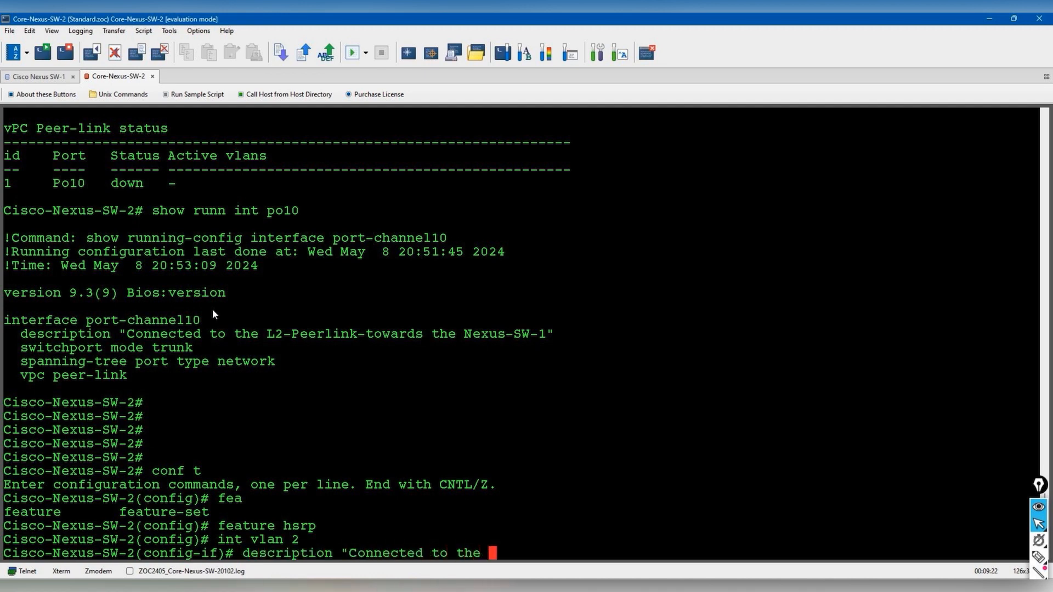
pyautogui.write('Inside-Zone"')
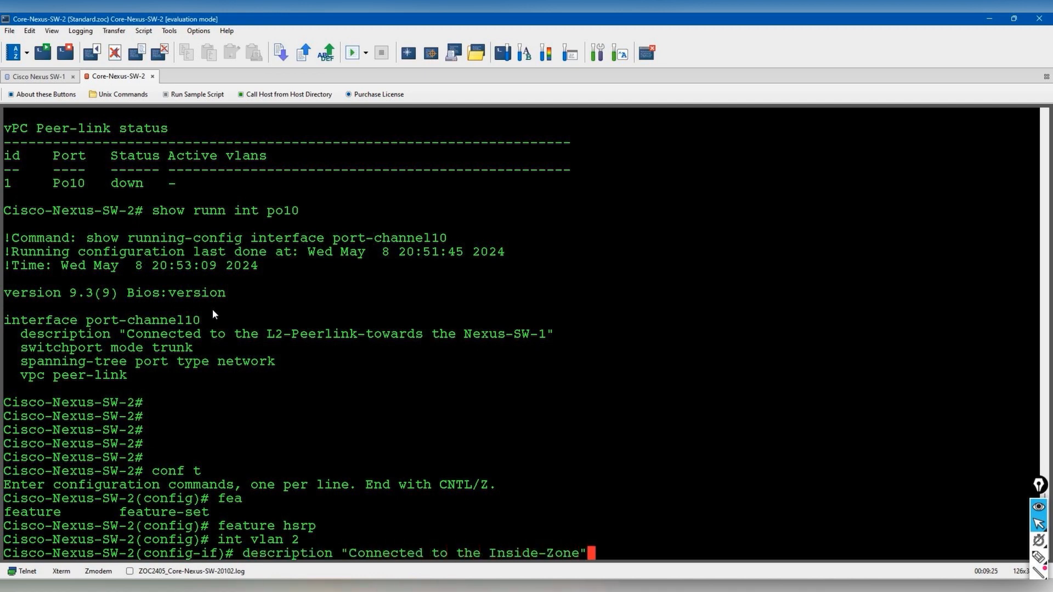
pyautogui.press('Return')
pyautogui.write('ip address 10.')
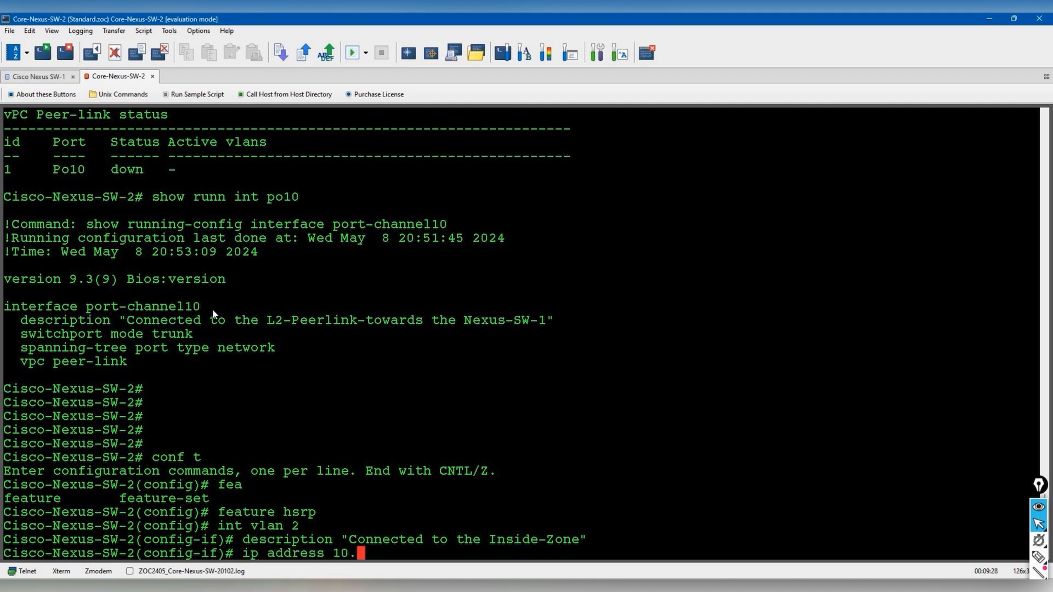
pyautogui.write('133.0.2 255.255.255.0')
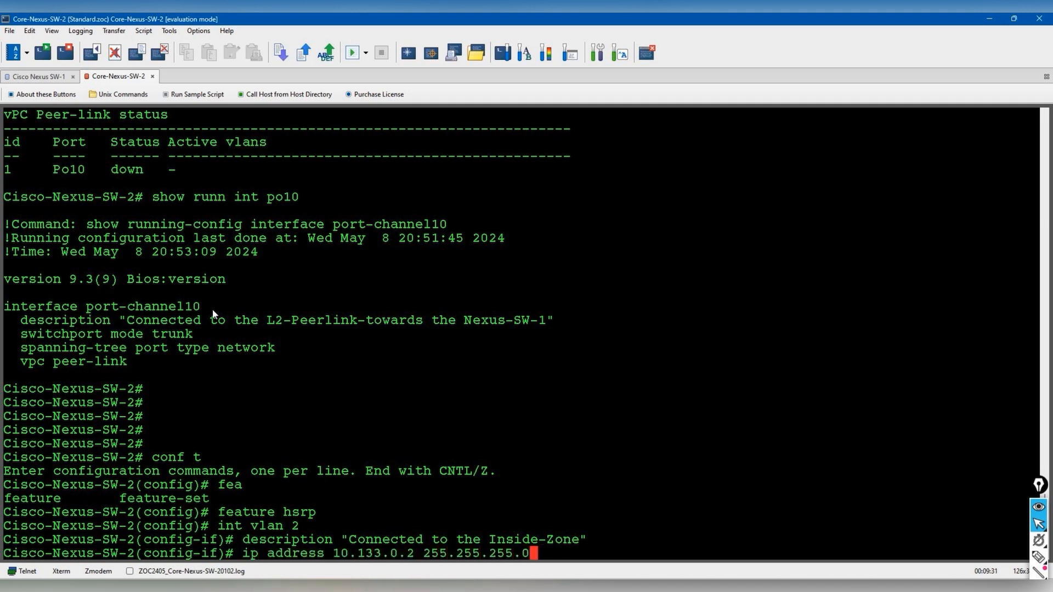
pyautogui.press('Return')
pyautogui.write('no shut')
pyautogui.press('Return')
# - Configure VLAN 2 HSRP group 10 with virtual IP 10.133.0.10, preempt and priority 90
pyautogui.write('hsarp')
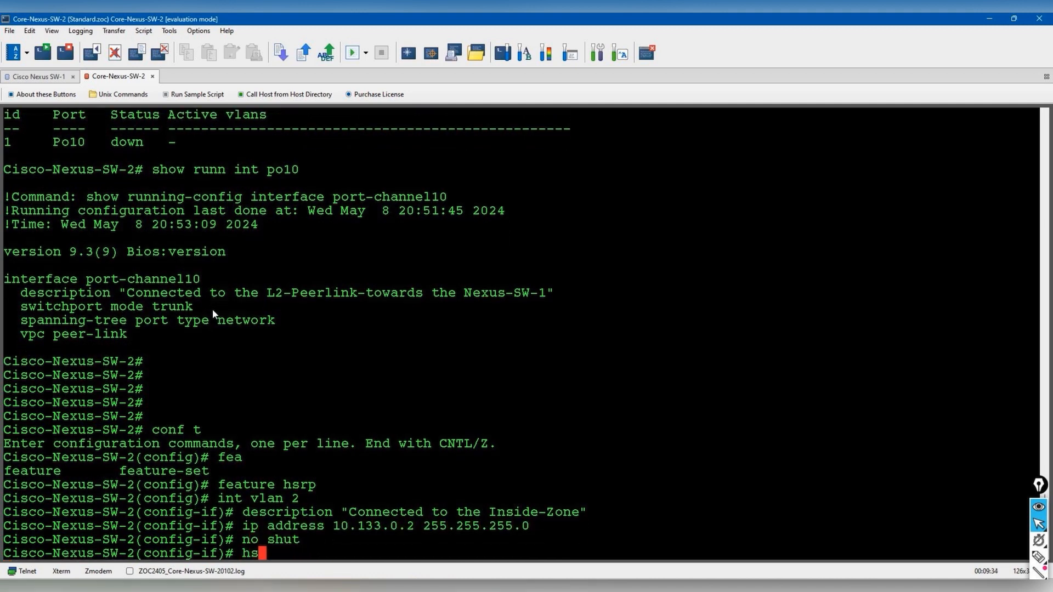
pyautogui.press('BackSpace')
pyautogui.press('BackSpace')
pyautogui.press('BackSpace')
pyautogui.press('BackSpace')
pyautogui.write('rp 10')
pyautogui.press('Return')
pyautogui.write('ip 10.133.0.10')
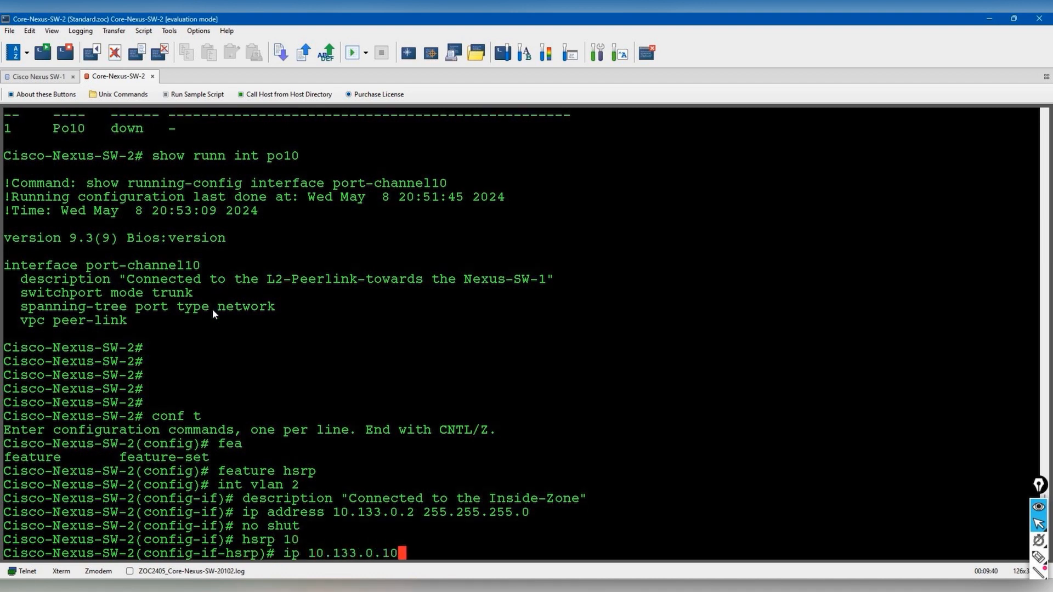
pyautogui.press('Return')
pyautogui.write('preempt')
pyautogui.press('Return')
pyautogui.write('priority ')
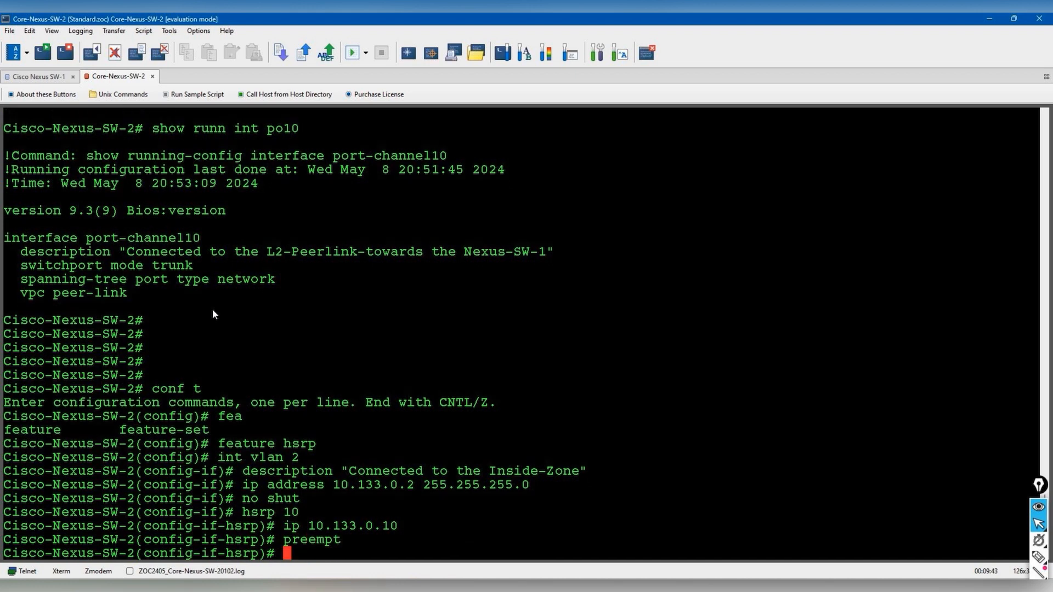
pyautogui.write('90')
pyautogui.press('Return')
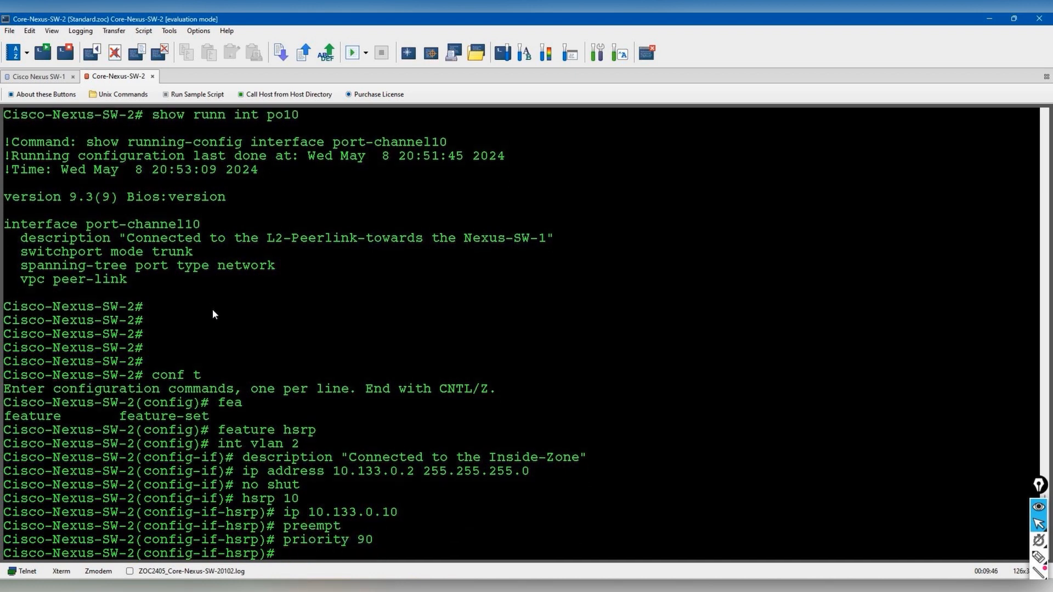
# - Exit configuration mode and check the HSRP status on SW-2
pyautogui.write('end')
pyautogui.press('Return')
pyautogui.write('show hsrp')
pyautogui.press('Return')
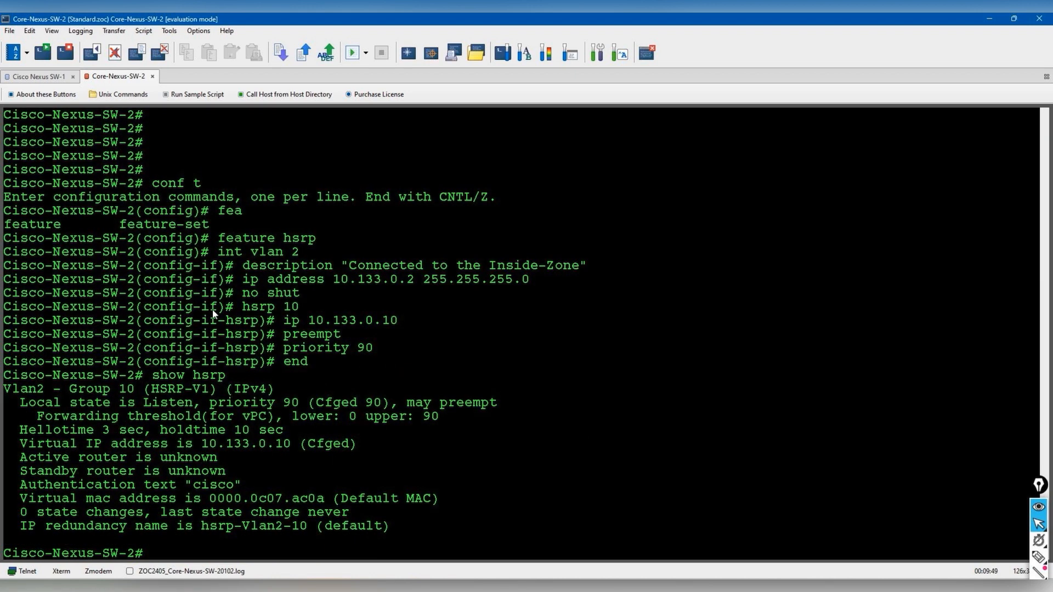
# - Check the HSRP status on Core-Nexus-SW-1
pyautogui.click(39, 76)
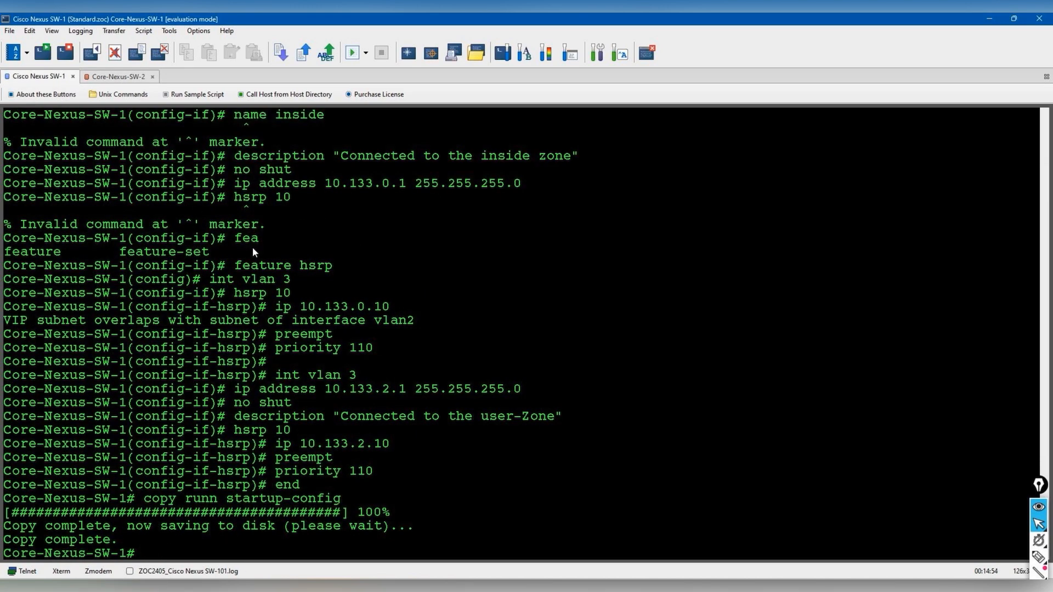
pyautogui.write('show hsr')
pyautogui.write('p')
pyautogui.press('Return')
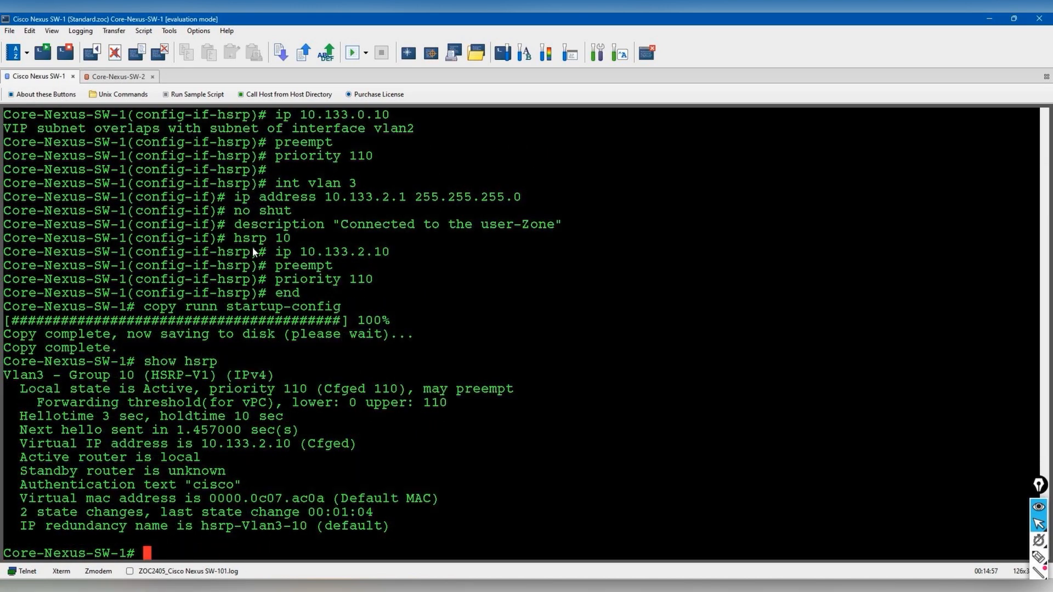
# - On SW-2, describe VLAN 3 'connected to the user-zone', address it 10.133.2.2/24, and bring it up
pyautogui.click(117, 77)
pyautogui.write('conf t')
pyautogui.press('Return')
pyautogui.write('int vlsan 3')
pyautogui.press('Return')
pyautogui.write('description ')
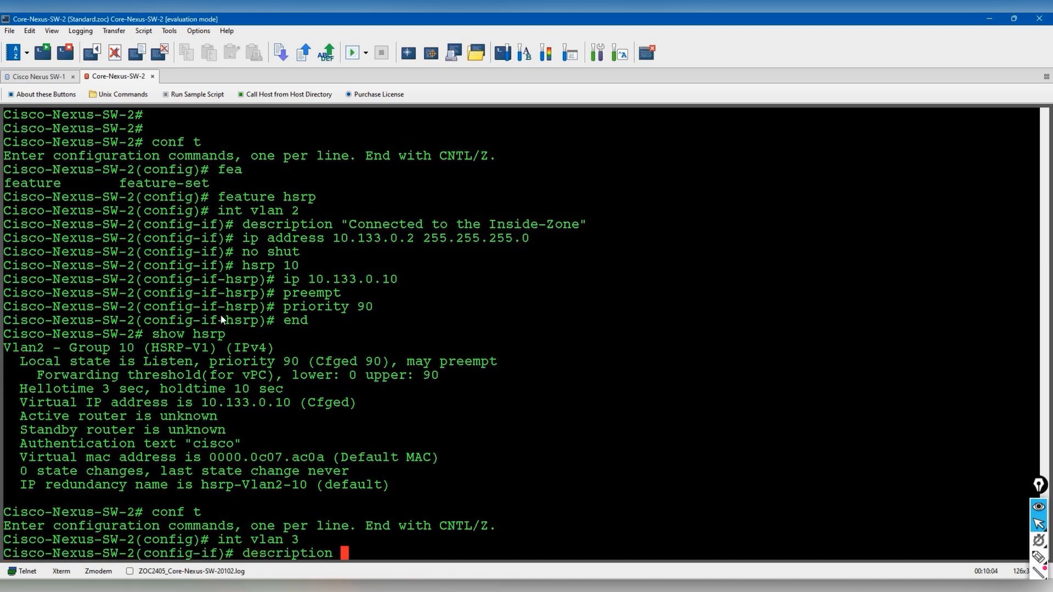
pyautogui.write('"connected to the')
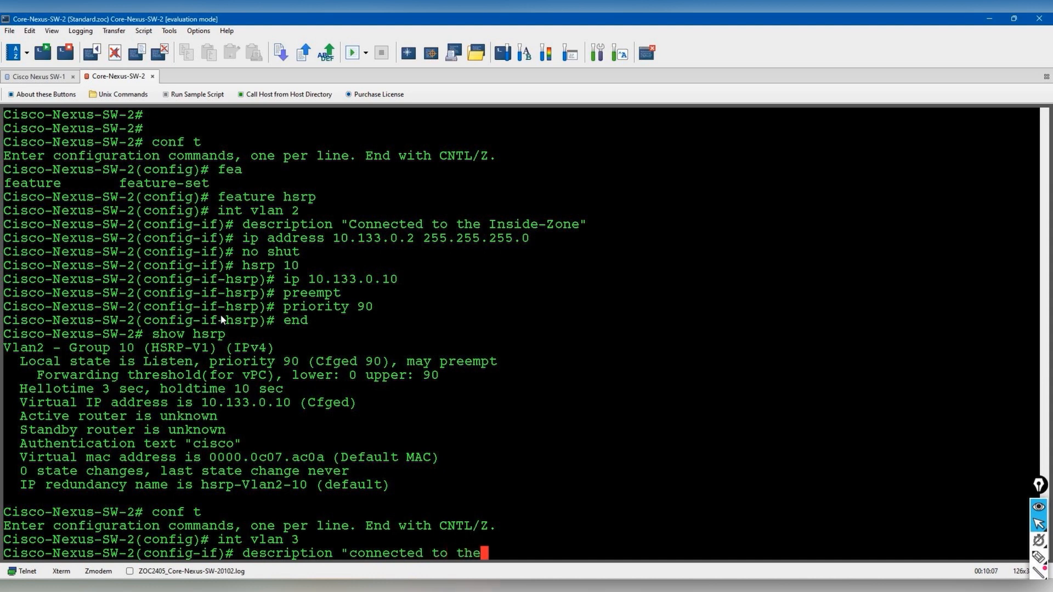
pyautogui.write(' user-zone"')
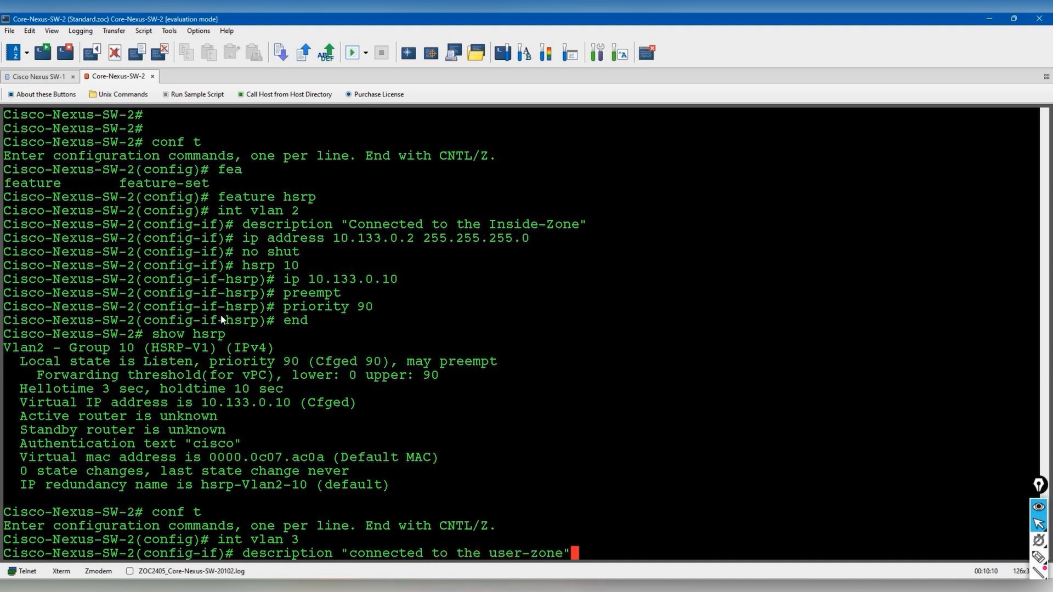
pyautogui.press('Return')
pyautogui.write('ip address ')
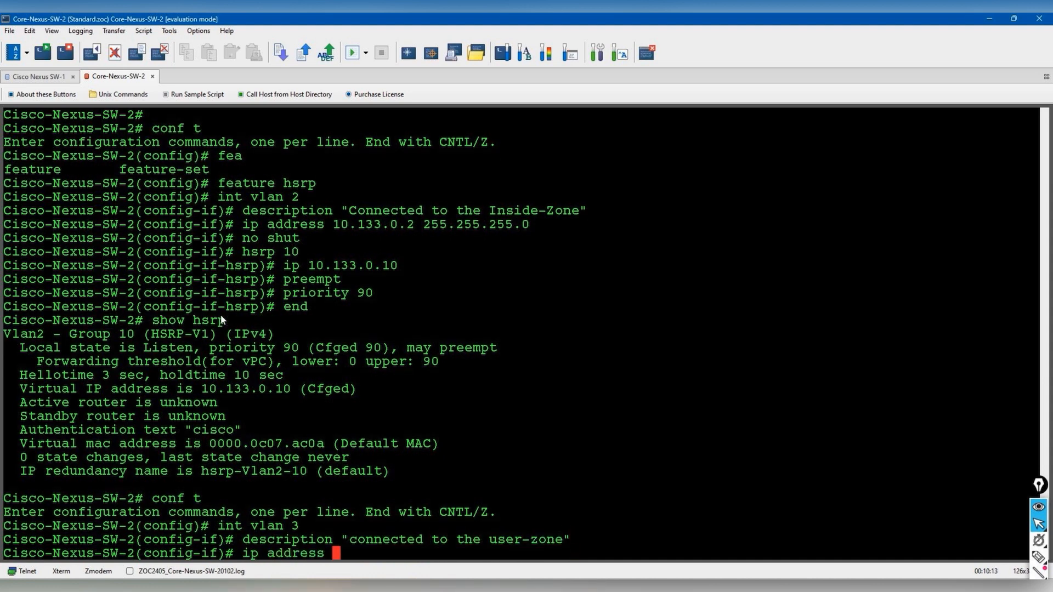
pyautogui.write('10.133.2.2 255.255.255.0')
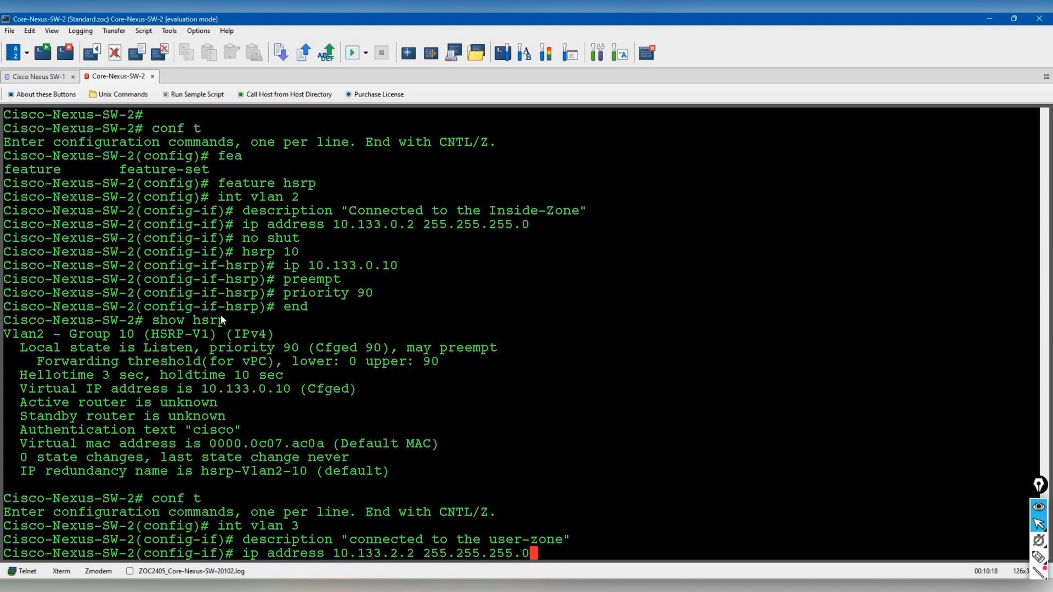
pyautogui.press('Return')
pyautogui.write('no shut')
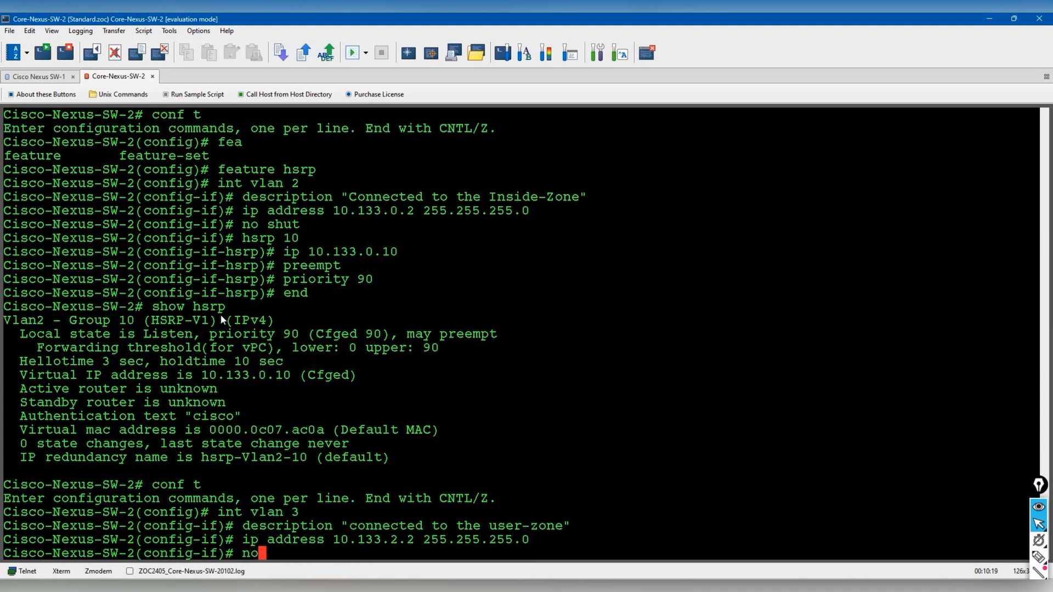
pyautogui.press('Return')
# - Configure VLAN 3 HSRP group 10 with virtual IP 10.133.2.10, preempt and priority 90
pyautogui.write('des')
pyautogui.press('Tab')
pyautogui.write('"c')
pyautogui.press('BackSpace')
pyautogui.press('BackSpace')
pyautogui.press('BackSpace')
pyautogui.press('BackSpace')
pyautogui.press('BackSpace')
pyautogui.press('BackSpace')
pyautogui.press('BackSpace')
pyautogui.press('BackSpace')
pyautogui.press('BackSpace')
pyautogui.press('BackSpace')
pyautogui.press('BackSpace')
pyautogui.press('BackSpace')
pyautogui.press('BackSpace')
pyautogui.press('BackSpace')
pyautogui.write('hsrp 10')
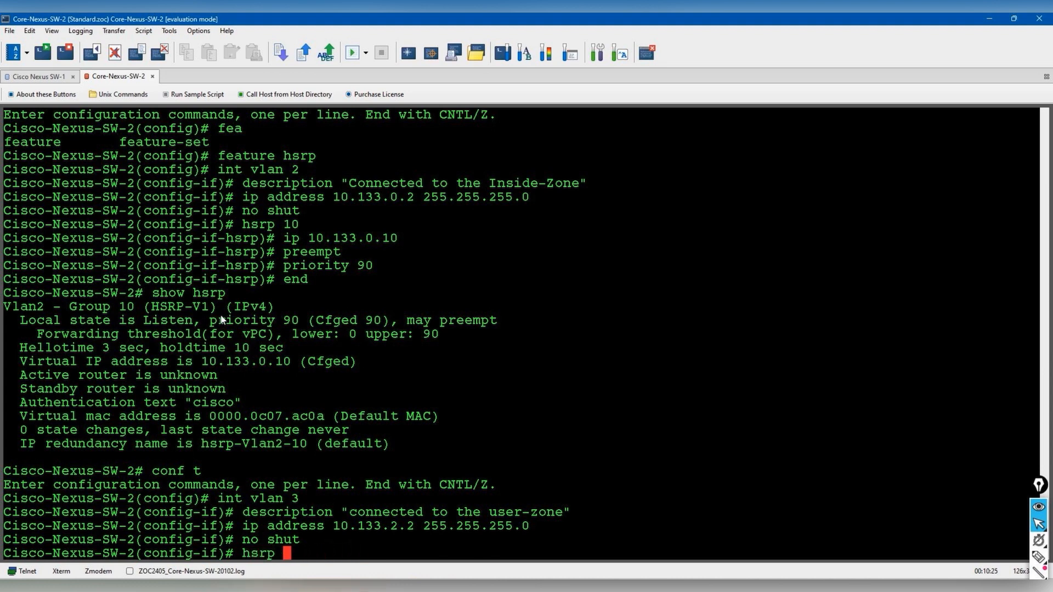
pyautogui.press('Return')
pyautogui.write('ip 10.133.2.10')
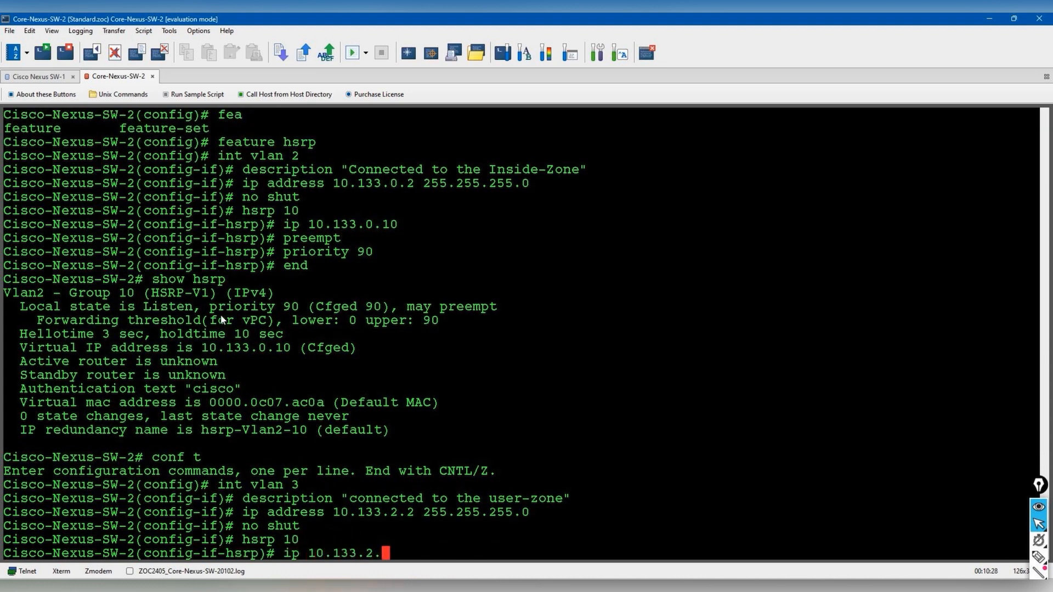
pyautogui.press('Return')
pyautogui.write('preempt')
pyautogui.press('Return')
pyautogui.write('priority 90')
pyautogui.press('Return')
# - Exit configuration mode, save the running config to startup-config, and start a show running-config interface query
pyautogui.write('end')
pyautogui.press('Return')
pyautogui.write('copy runn sta')
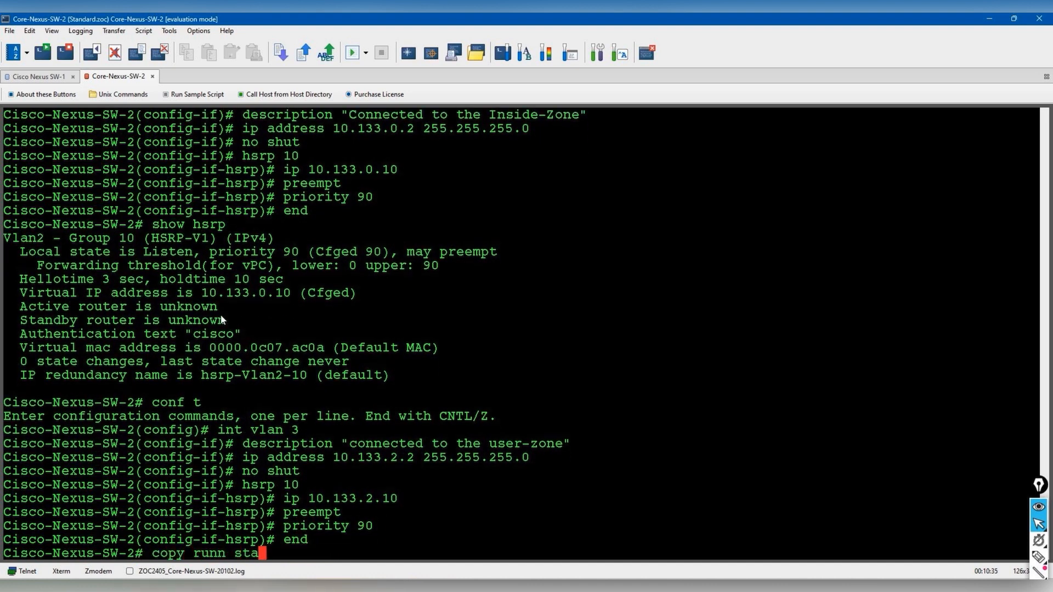
pyautogui.press('Tab')
pyautogui.press('Return')
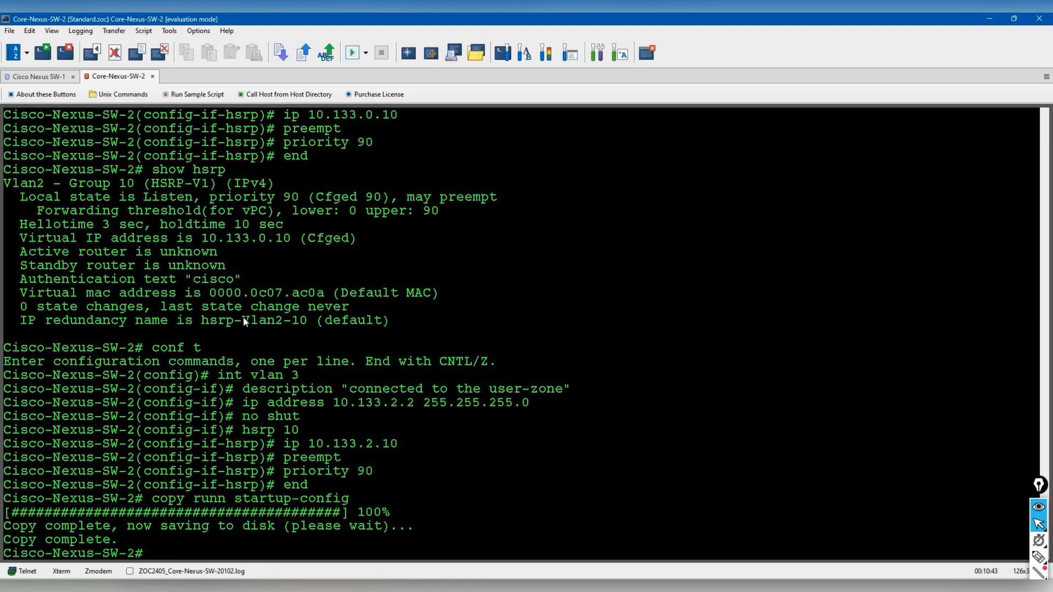
pyautogui.write('show runn int vls')
pyautogui.press('BackSpace')
# - Display the running configuration of VLAN 2 and VLAN 3 on SW-2
pyautogui.write('an 2')
pyautogui.press('Return')
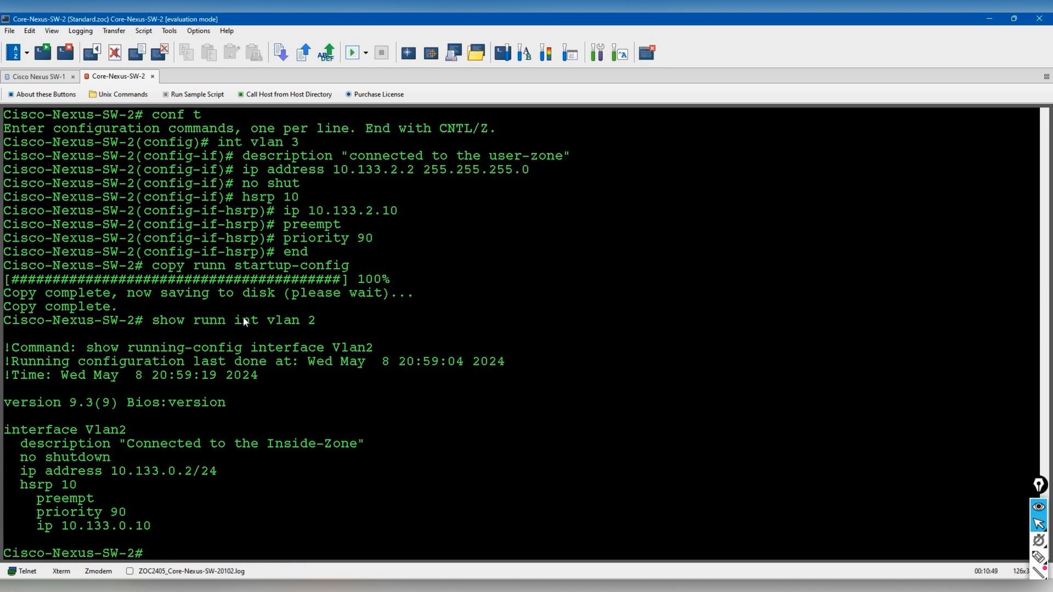
pyautogui.press('Up')
pyautogui.write('3')
pyautogui.press('Return')
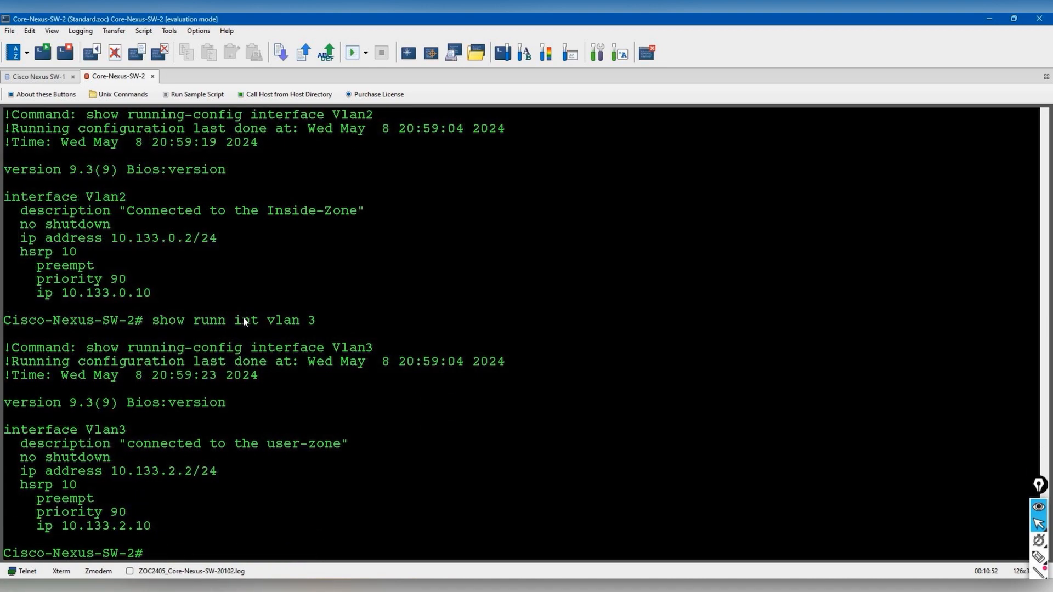
# - Readdress SW-2's VLAN 3 to 10.133.1.2/24
pyautogui.write('conf t')
pyautogui.press('Return')
pyautogui.write('int vla')
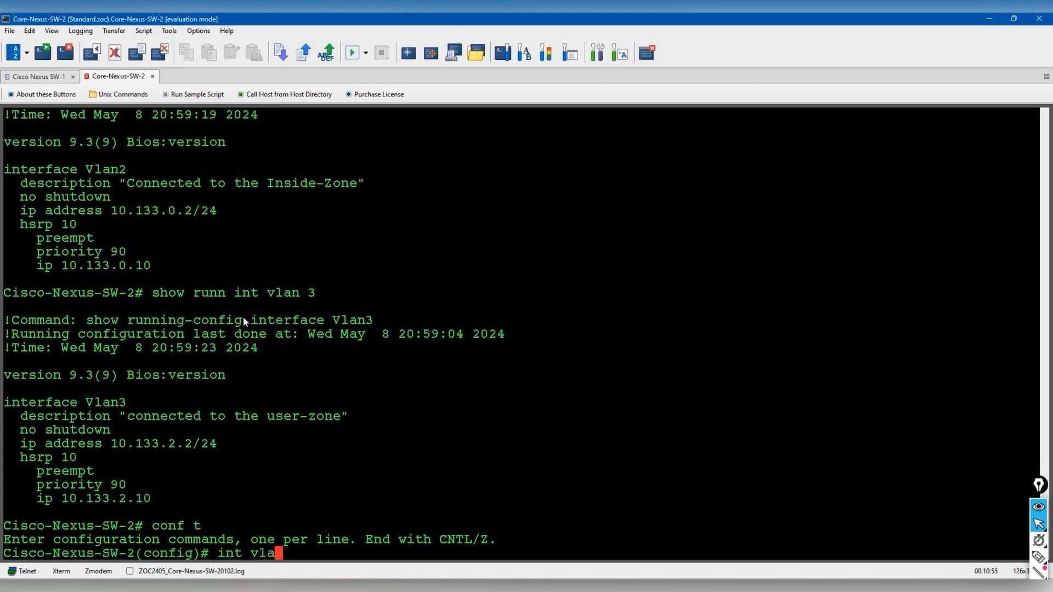
pyautogui.write('n 3')
pyautogui.press('Return')
pyautogui.write('ip address 10.1')
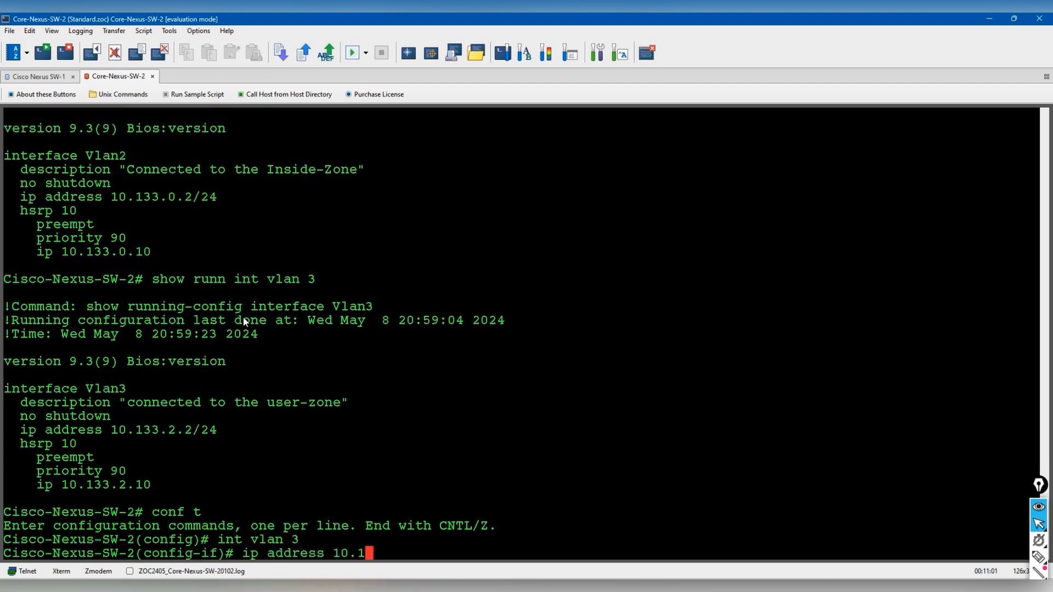
pyautogui.write('33.1.2 255.2')
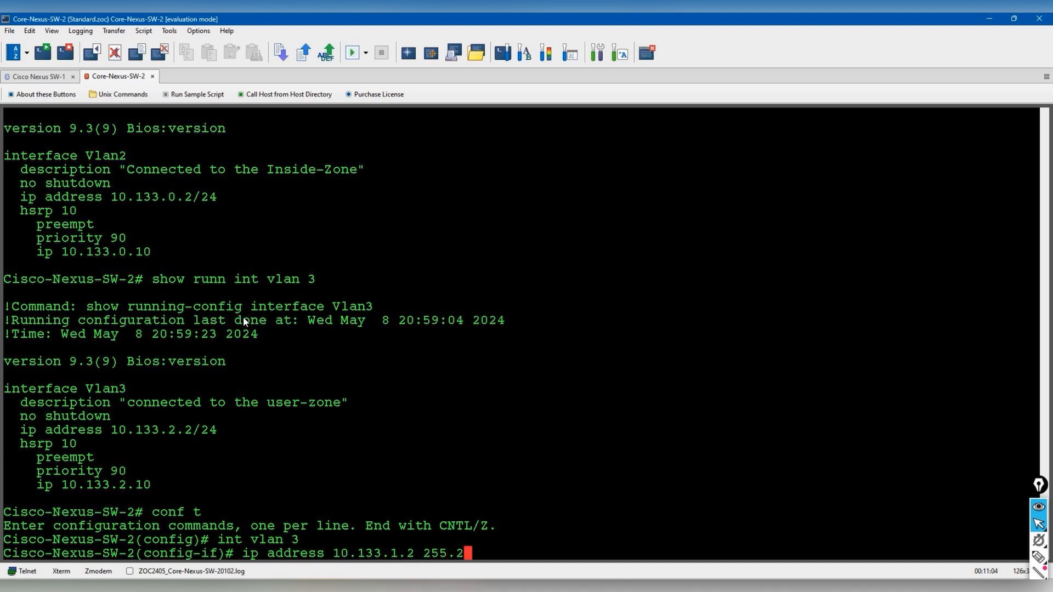
pyautogui.write('55.255.0')
pyautogui.press('Return')
# - Change VLAN 3 HSRP group 10's virtual IP to 10.133.1.10
pyautogui.write('hsrp 10')
pyautogui.press('Return')
pyautogui.write('ip 10.1331.1')
pyautogui.press('BackSpace')
pyautogui.press('BackSpace')
pyautogui.press('BackSpace')
pyautogui.write('.10')
pyautogui.press('Return')
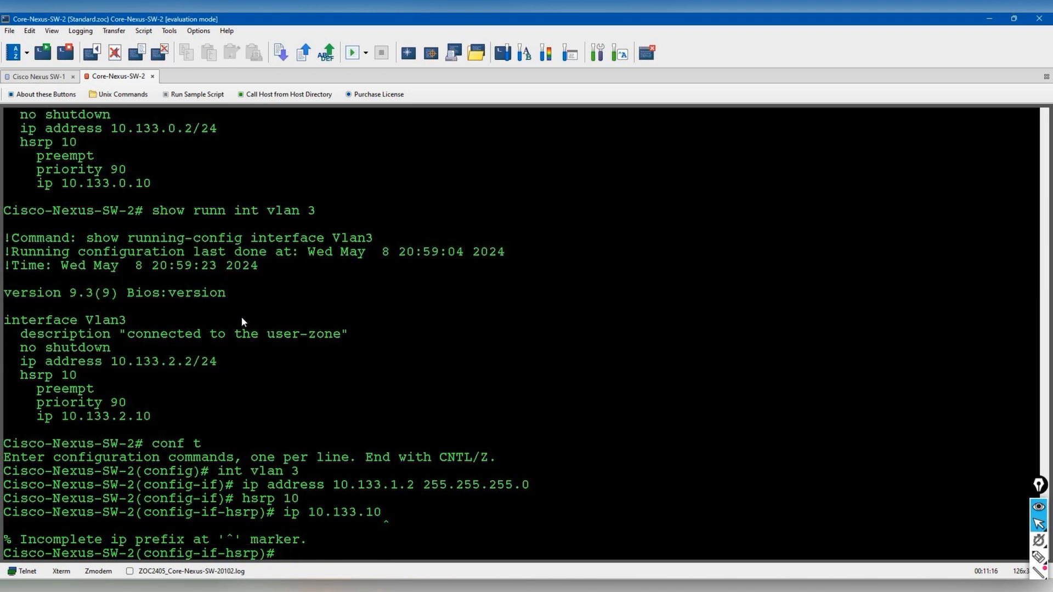
pyautogui.press('Up')
pyautogui.press('BackSpace')
pyautogui.press('BackSpace')
pyautogui.write('1.10')
pyautogui.press('Return')
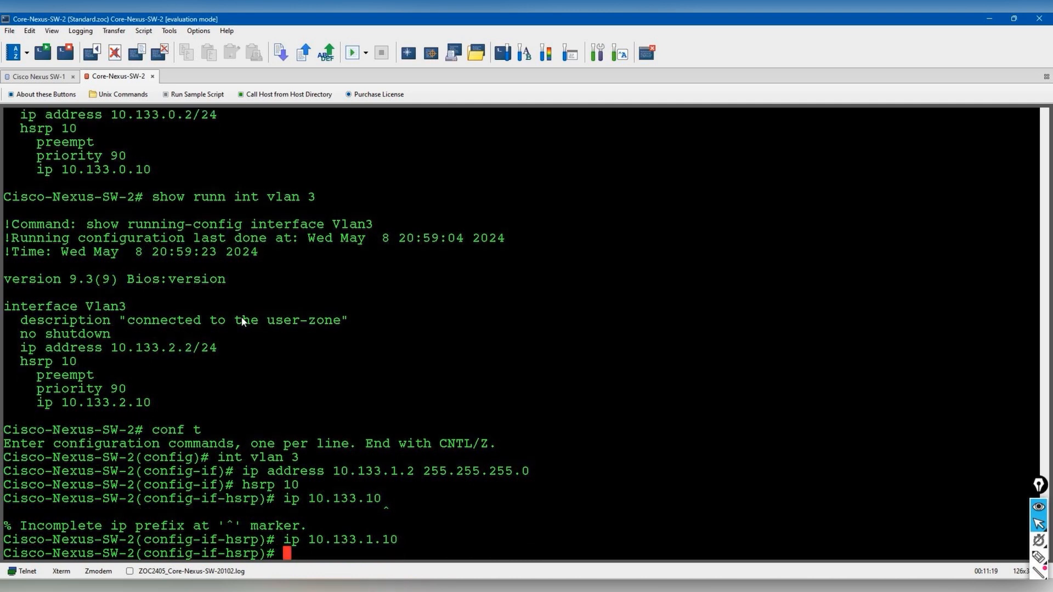
# - Exit configuration mode and verify Vlan3's running configuration on SW-2
pyautogui.write('end')
pyautogui.press('Return')
pyautogui.write('show runn int vlan 3')
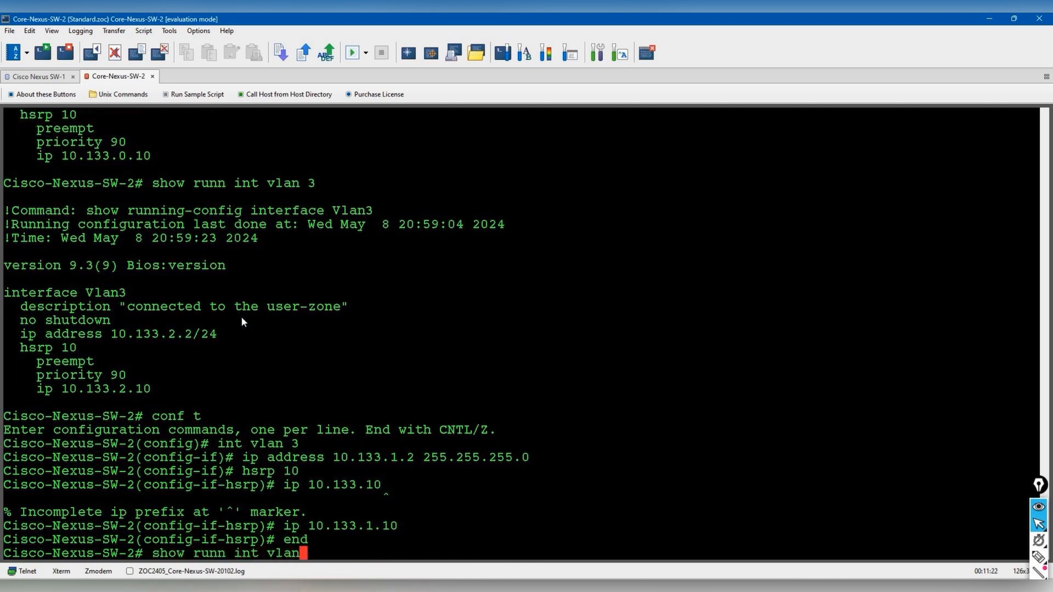
pyautogui.press('Return')
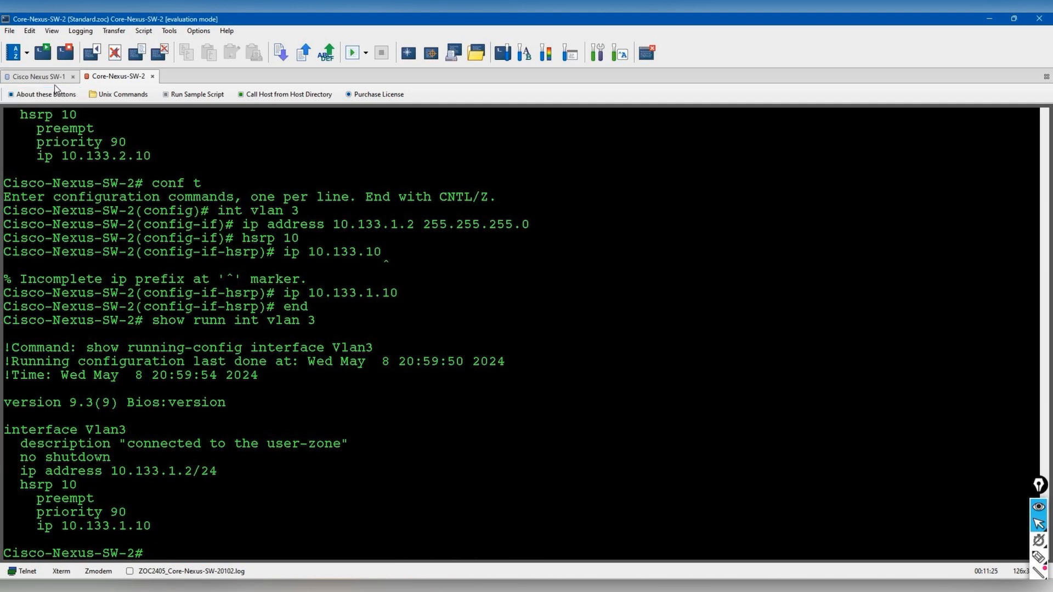
pyautogui.click(39, 76)
# - Review SW-1's Vlan3 configuration and readdress it to 10.133.1.1/24
pyautogui.write('show runn int ')
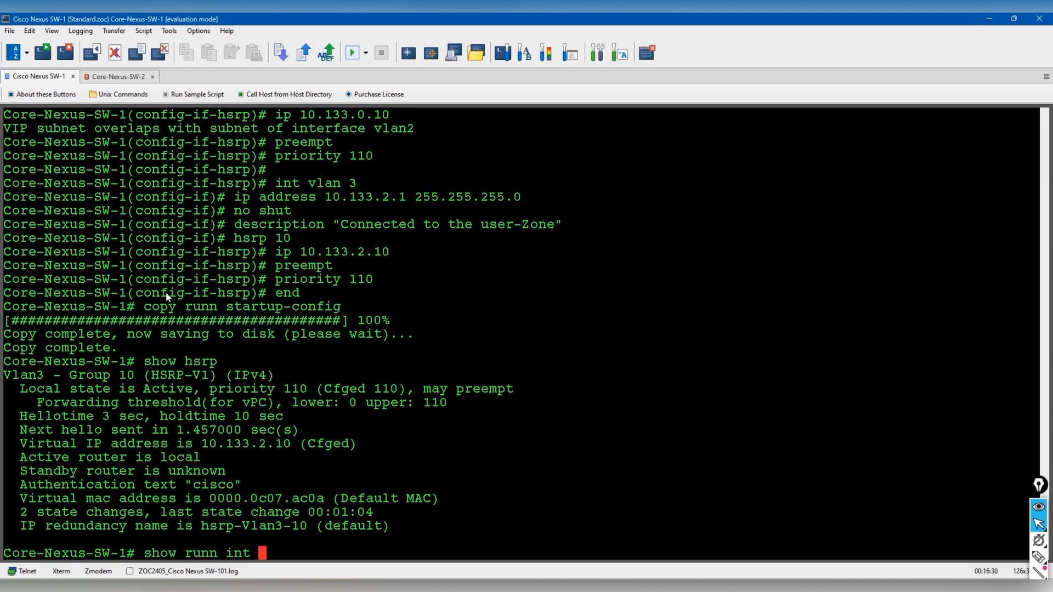
pyautogui.write('vlan 3')
pyautogui.press('Return')
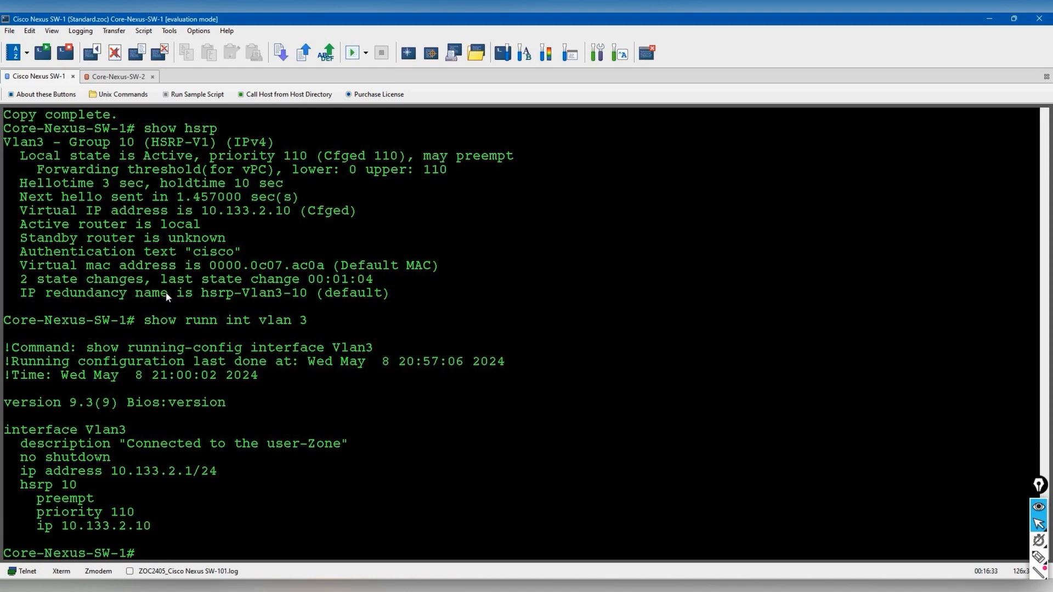
pyautogui.write('conf t')
pyautogui.press('Return')
pyautogui.write('int vlan 3')
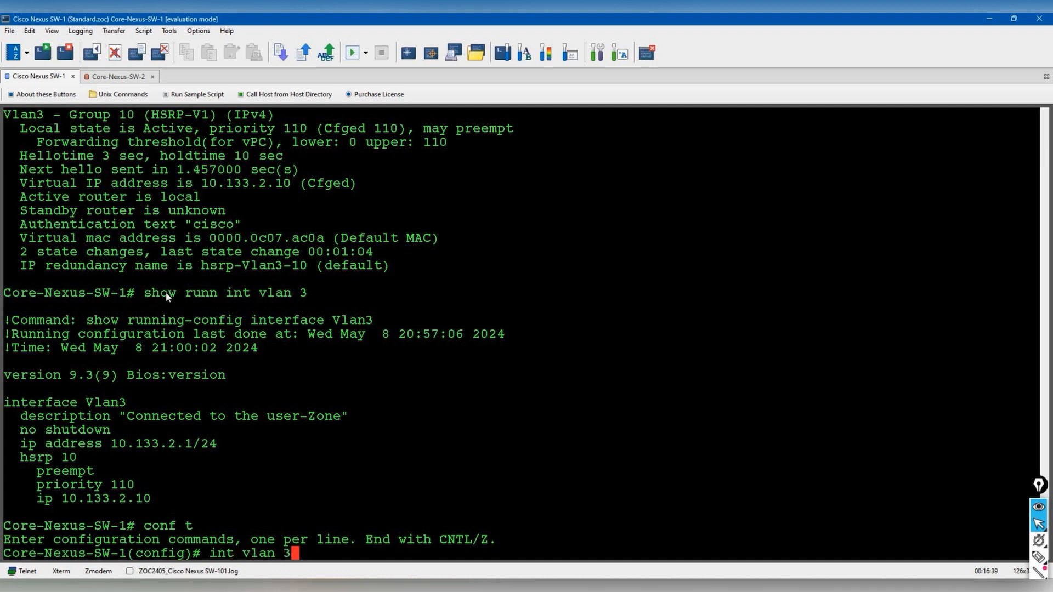
pyautogui.press('Return')
pyautogui.write('ip')
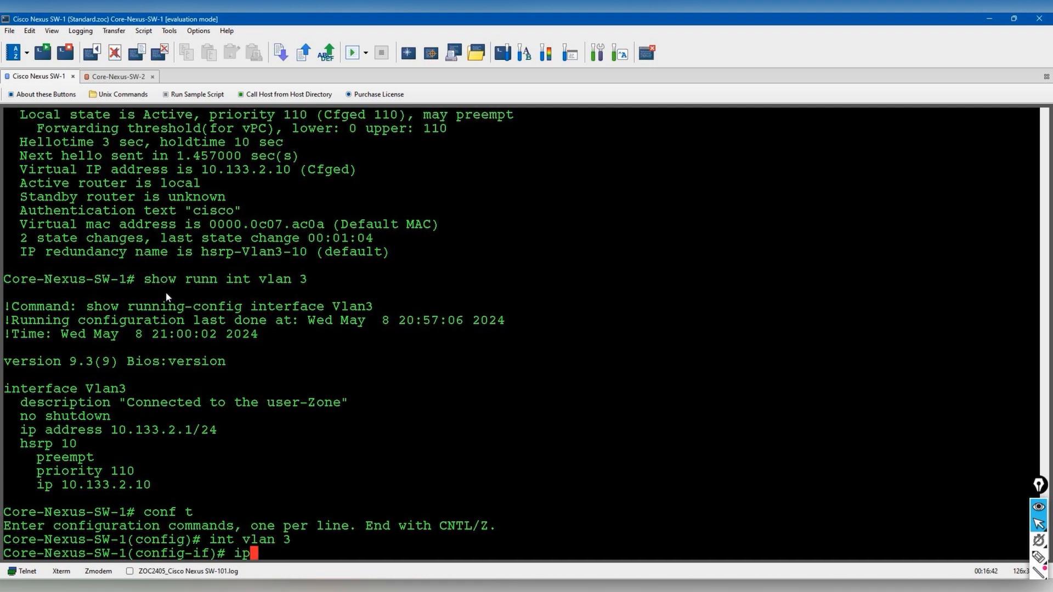
pyautogui.write(' address 10.133.1.1 255.255.255.0')
pyautogui.press('Return')
# - Set SW-1's Vlan3 HSRP group 10 virtual IP to 10.133.1.10 and exit configuration mode
pyautogui.write('hsrp 10')
pyautogui.press('Return')
pyautogui.write('ip 10.133.1.10')
pyautogui.press('Return')
pyautogui.write('end')
pyautogui.press('Return')
# - Verify the HSRP status and the show ip interface brief summary on SW-1
pyautogui.write('show hsrp')
pyautogui.press('Return')
pyautogui.press('Return')
pyautogui.write('sahow')
pyautogui.press('BackSpace')
pyautogui.press('BackSpace')
pyautogui.press('BackSpace')
pyautogui.press('BackSpace')
pyautogui.press('BackSpace')
pyautogui.press('BackSpace')
pyautogui.write('show ip itn b')
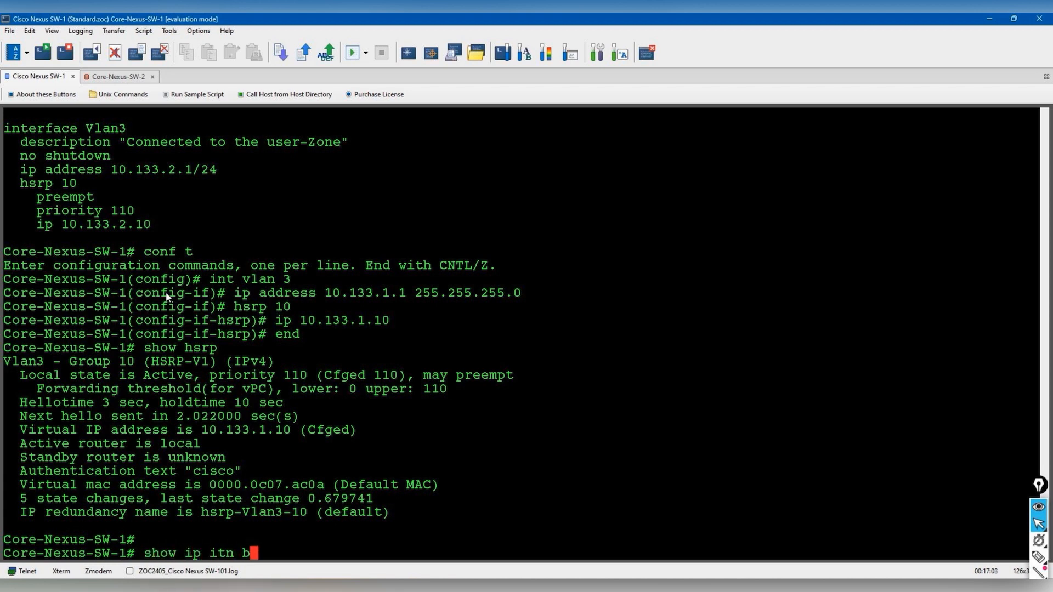
pyautogui.press('BackSpace')
pyautogui.press('BackSpace')
pyautogui.press('BackSpace')
pyautogui.press('BackSpace')
pyautogui.write('nt brief')
pyautogui.press('Return')
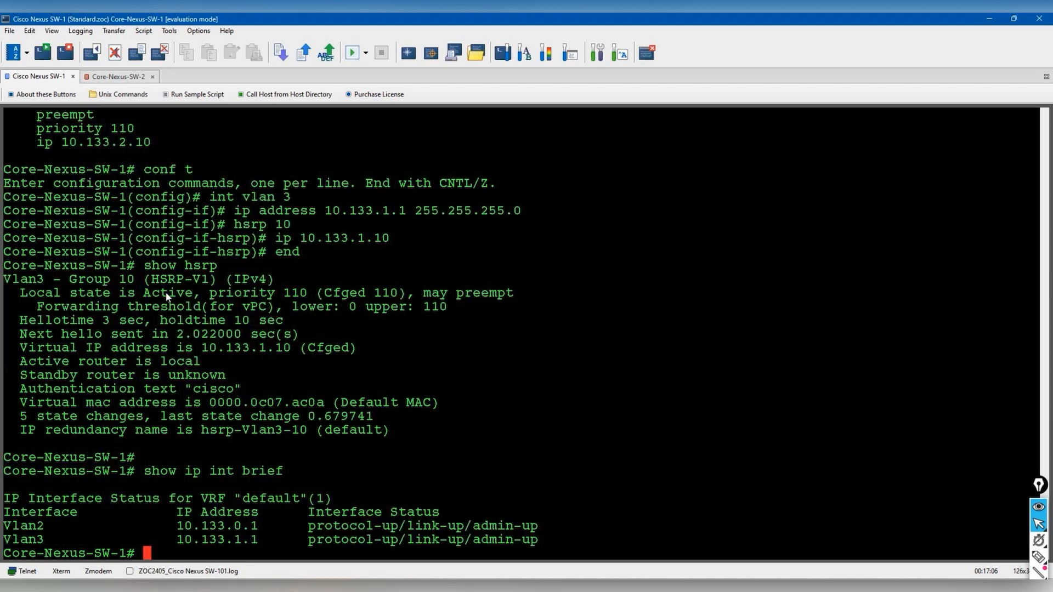
# - Look over the EVE-NG topology diagram and clear its earlier annotations
pyautogui.hotkey('alt', 'Tab')
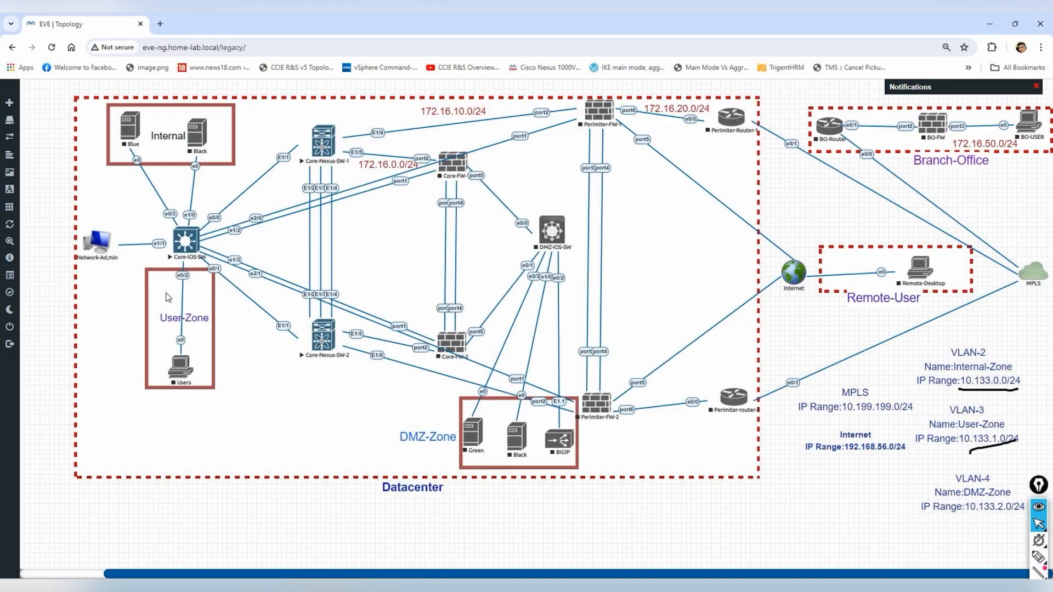
pyautogui.hotkey('alt', 'Tab')
pyautogui.hotkey('alt', 'Tab')
pyautogui.moveTo(1035, 490)
pyautogui.mouseDown()
pyautogui.moveTo(1041, 105)
pyautogui.moveTo(1029, 103)
pyautogui.mouseUp()
pyautogui.click(1032, 253)
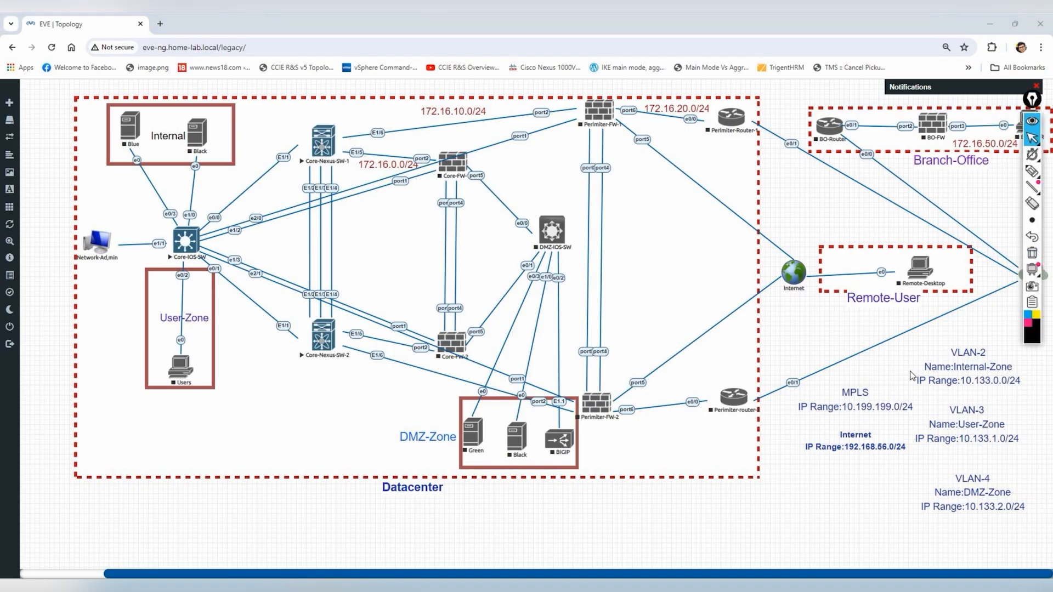
pyautogui.hotkey('alt', 'Tab')
# - Check the HSRP status twice and display Vlan2's current running configuration
pyautogui.press('Return')
pyautogui.press('Return')
pyautogui.write('so')
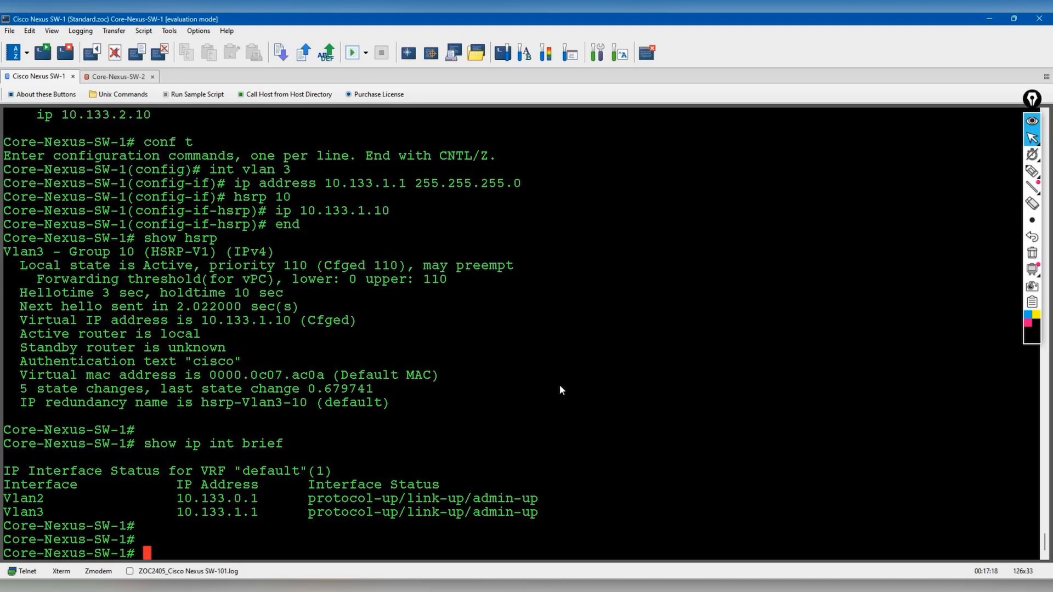
pyautogui.write('how hsrp')
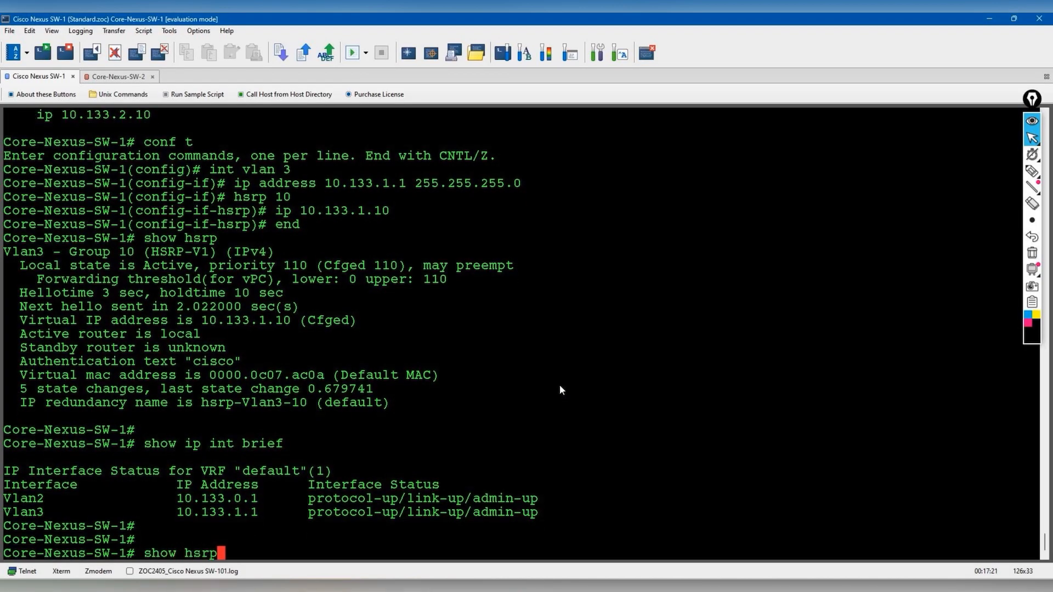
pyautogui.press('Return')
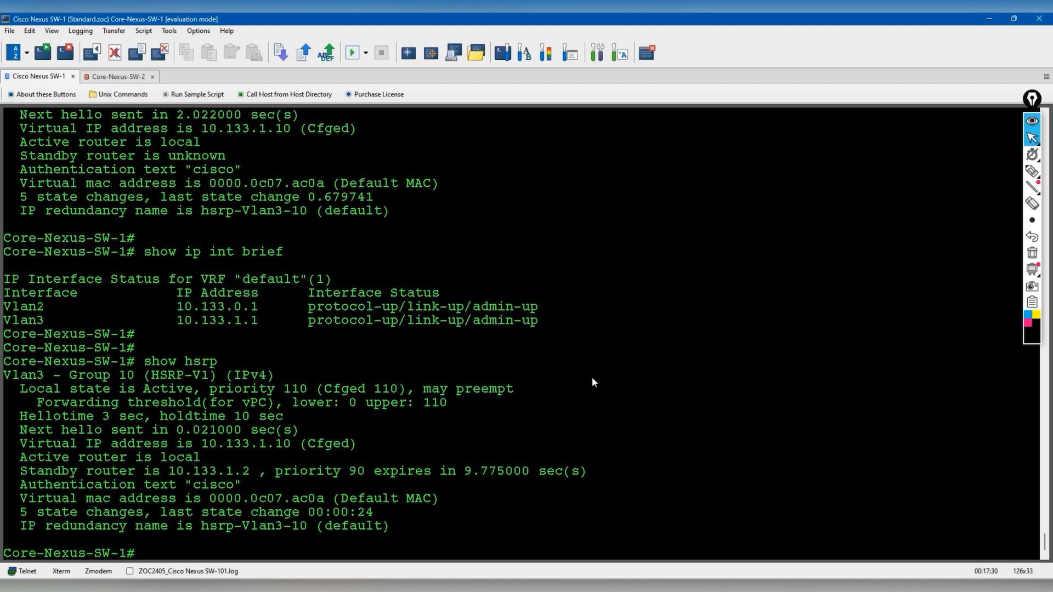
pyautogui.press('Up')
pyautogui.press('Return')
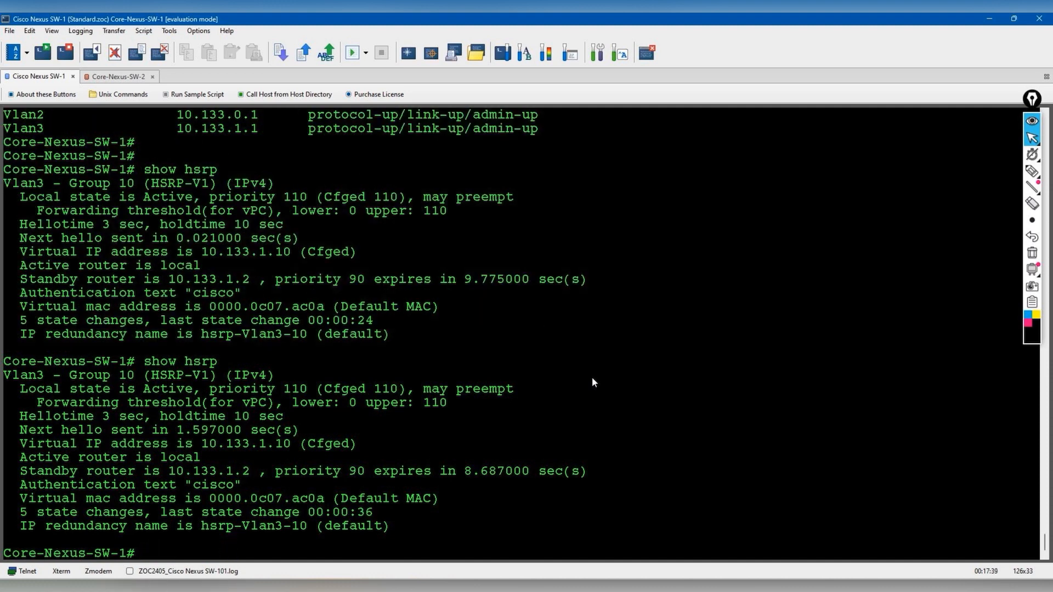
pyautogui.press('Return')
pyautogui.press('Return')
pyautogui.write('show runn int vlan 2')
pyautogui.press('Return')
# - Configure Vlan2 HSRP group 10 with virtual IP 10.133.0.10, preemption and priority 110
pyautogui.write('conf t')
pyautogui.press('Return')
pyautogui.write('int vlan ')
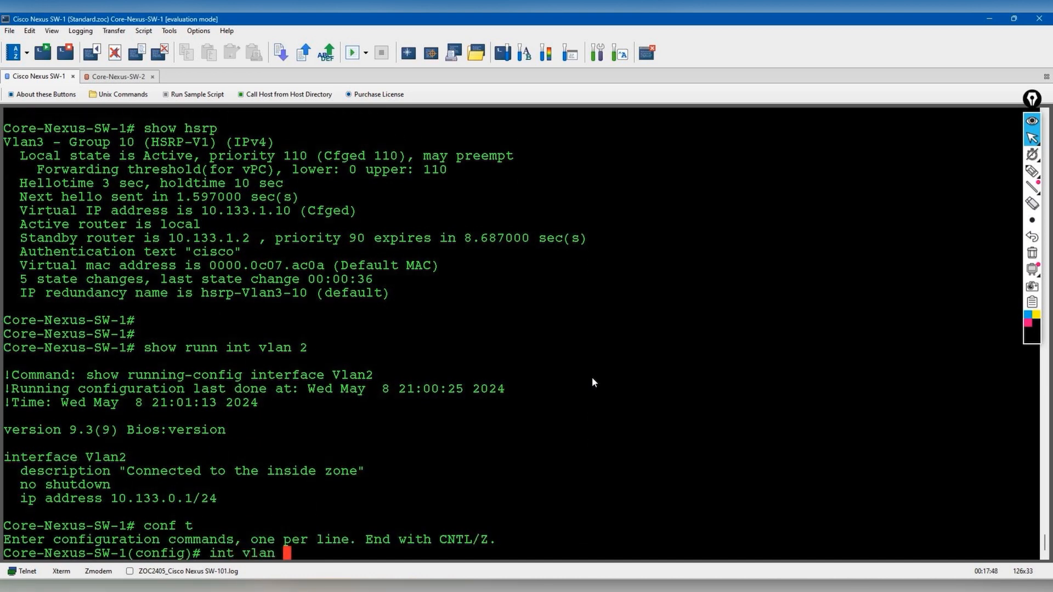
pyautogui.write('2')
pyautogui.press('Return')
pyautogui.write('hsrp 10')
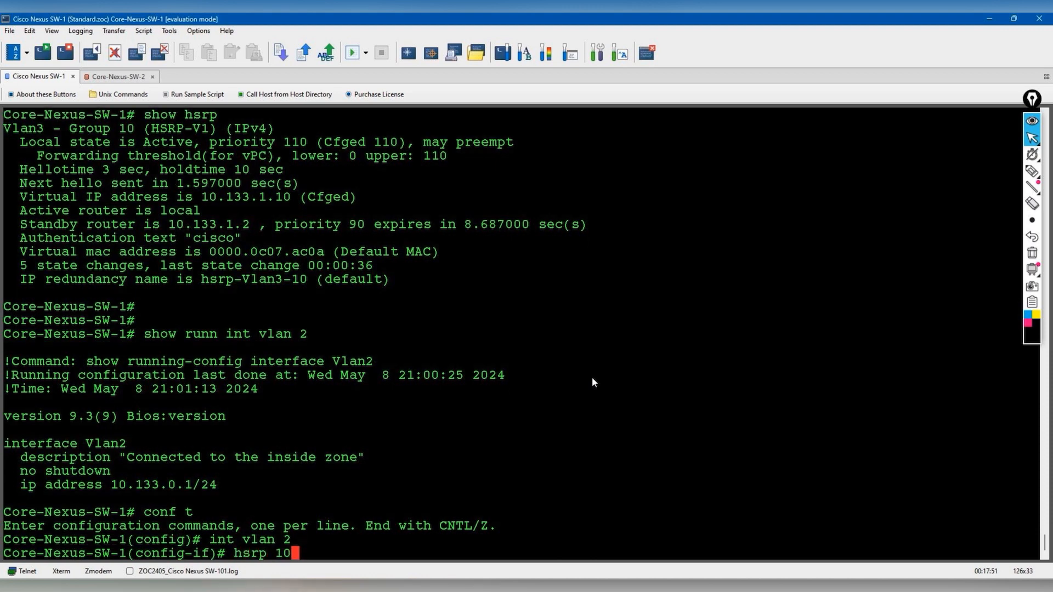
pyautogui.press('Return')
pyautogui.write('ip 10.133.')
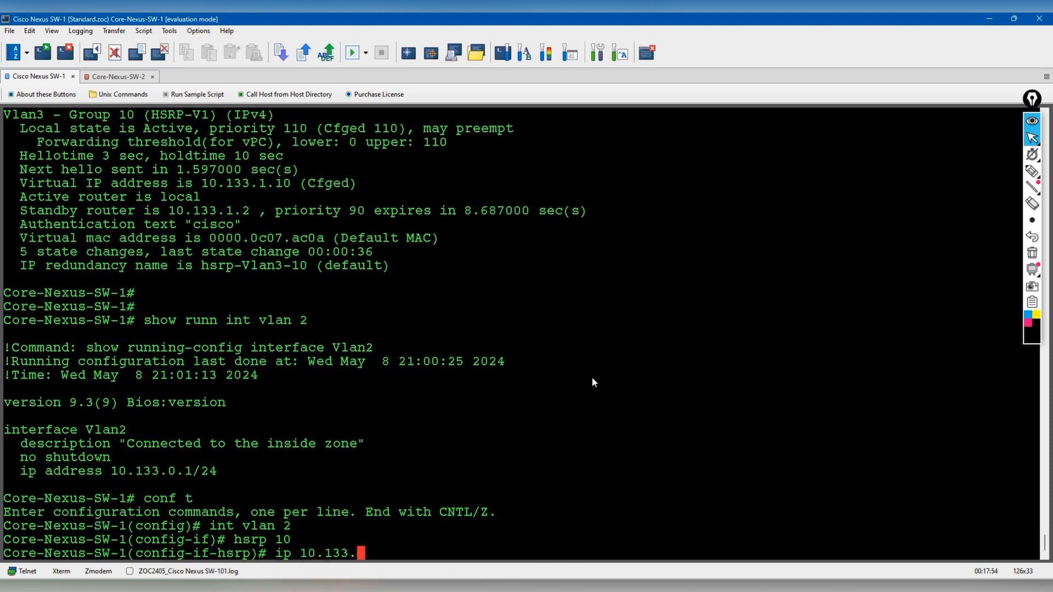
pyautogui.write('0.10')
pyautogui.press('Return')
pyautogui.write('preempt')
pyautogui.press('Return')
pyautogui.write('priority 110')
pyautogui.press('Return')
pyautogui.write('end')
pyautogui.press('Return')
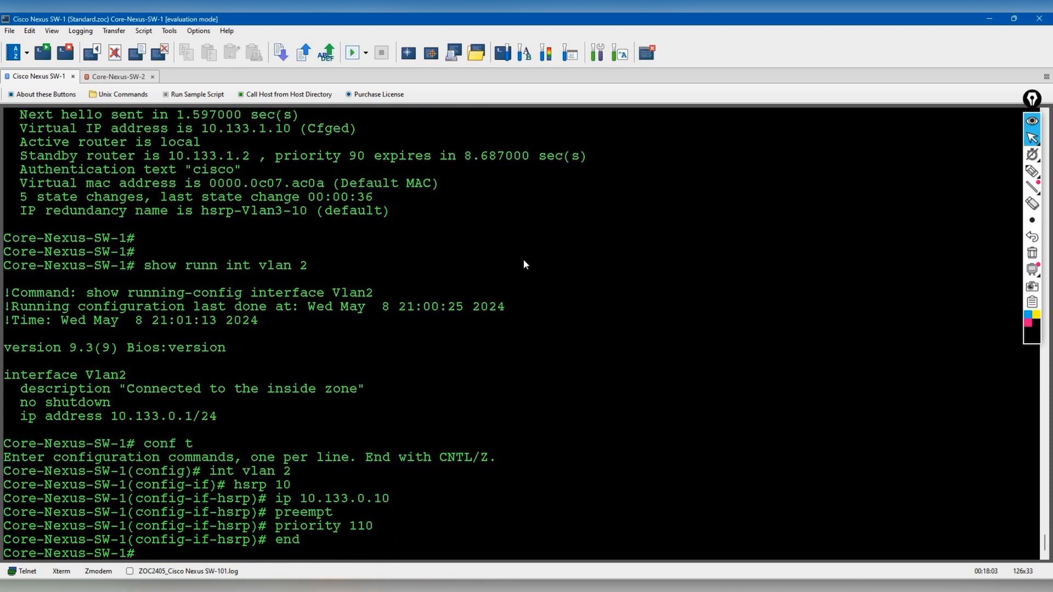
# - Compare against Core-Nexus-SW-2's Vlan2 running configuration, then return to SW-1
pyautogui.click(115, 77)
pyautogui.write('show ru')
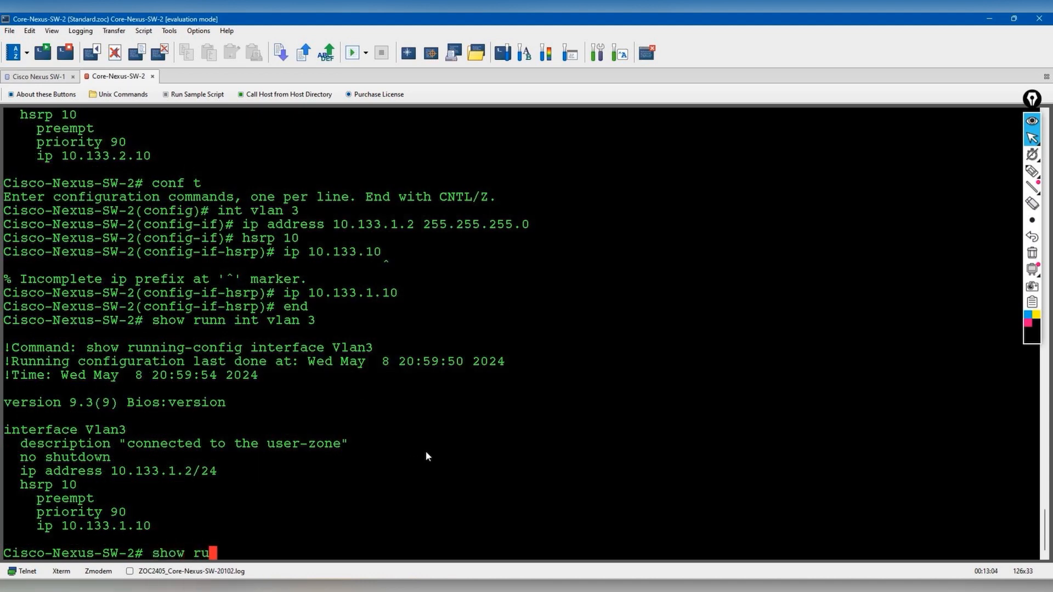
pyautogui.write('nn int vlan 2')
pyautogui.press('Return')
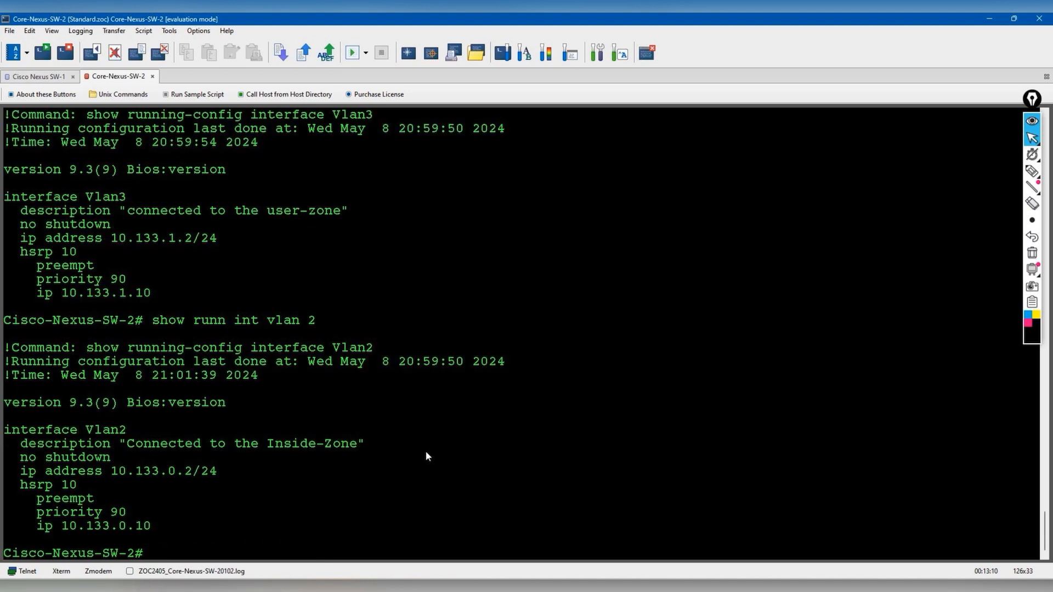
pyautogui.click(53, 78)
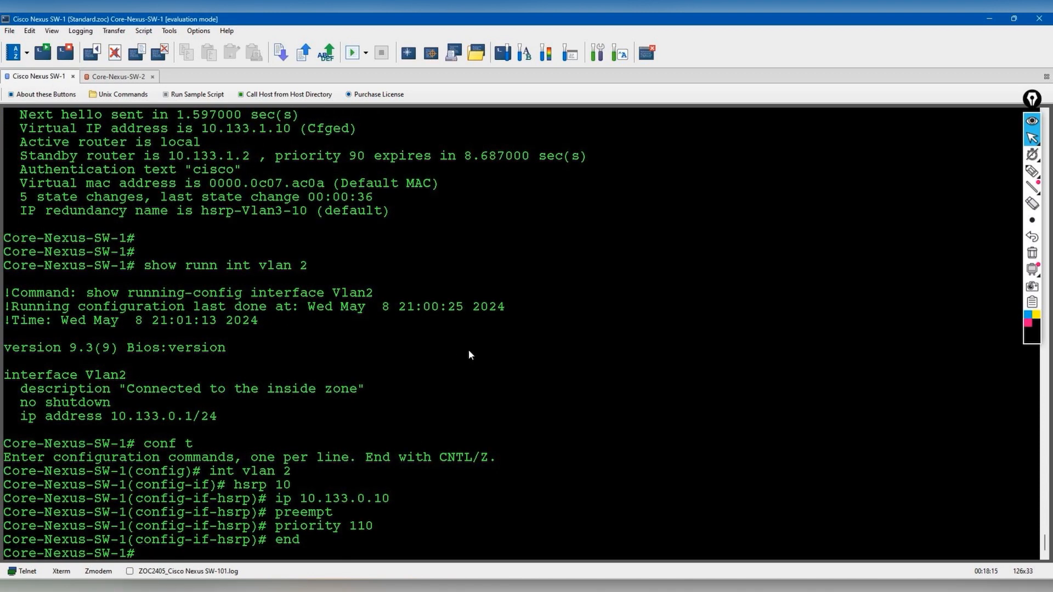
# - Run show hsrp and page through the full output
pyautogui.write('show hsrp')
pyautogui.press('Return')
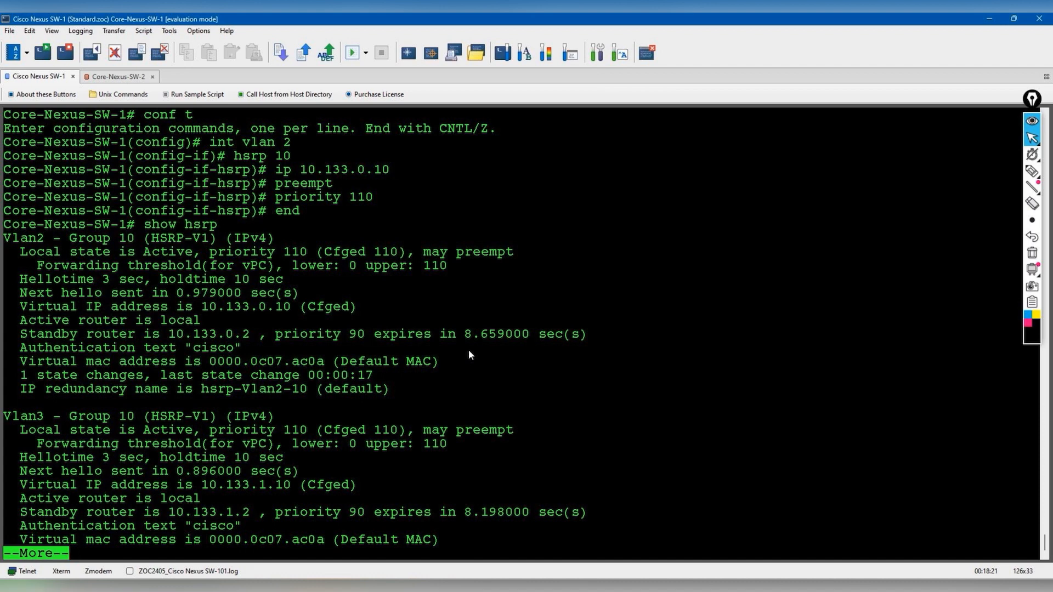
pyautogui.press('space')
# - Mark up the Active states, Vlan3 priority 110 and multicast note in blue, then clear them
pyautogui.click(1031, 170)
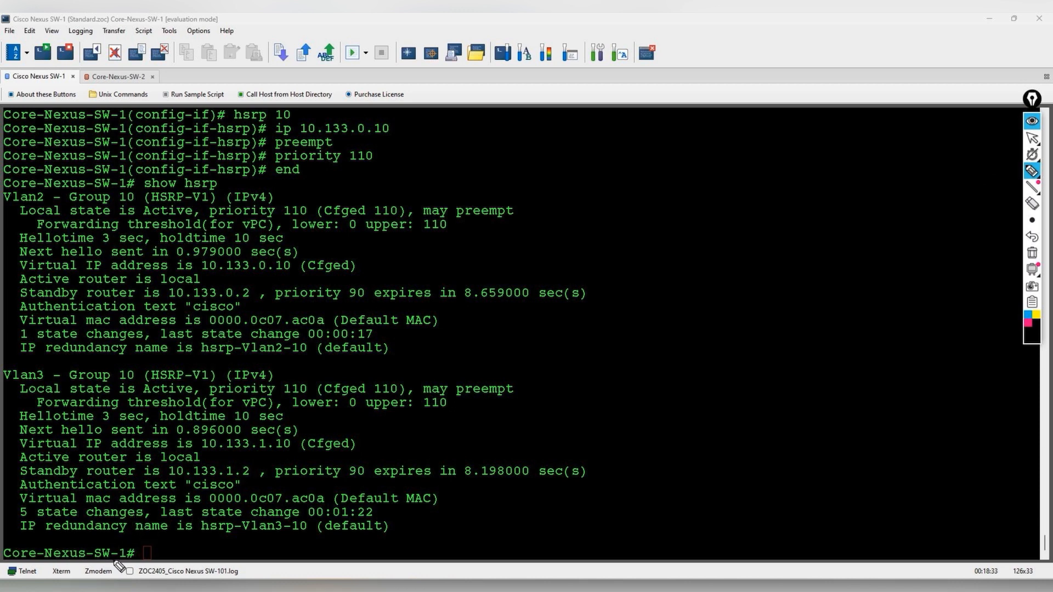
pyautogui.click(1027, 316)
pyautogui.moveTo(141, 535); pyautogui.dragTo(131, 530)
pyautogui.moveTo(149, 393)
pyautogui.mouseDown()
pyautogui.moveTo(137, 399)
pyautogui.moveTo(189, 363)
pyautogui.mouseUp()
pyautogui.moveTo(194, 208); pyautogui.dragTo(200, 207)
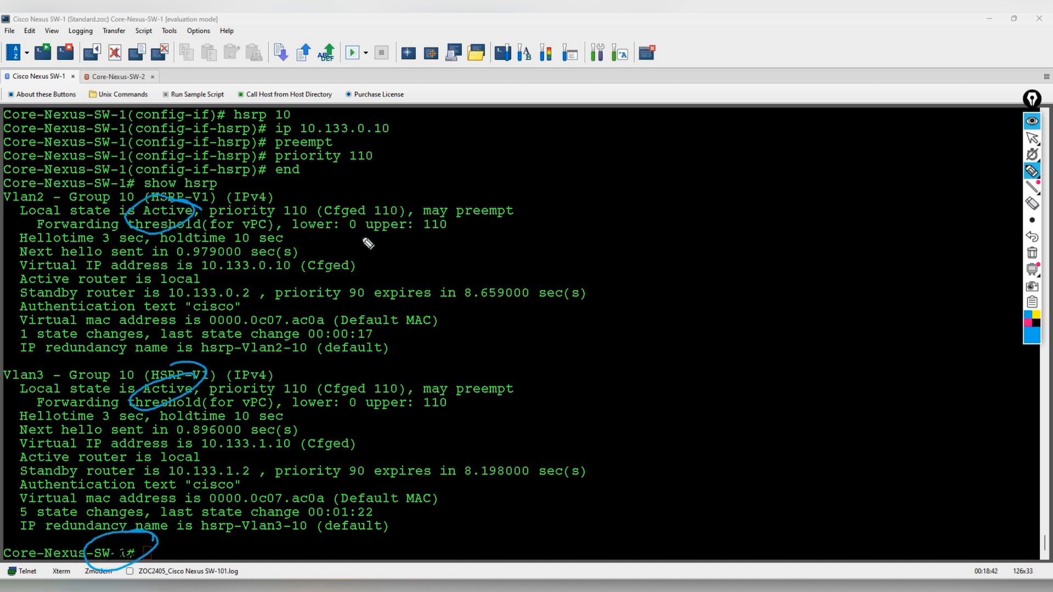
pyautogui.moveTo(524, 173)
pyautogui.mouseDown()
pyautogui.moveTo(630, 157)
pyautogui.moveTo(635, 218)
pyautogui.moveTo(740, 207)
pyautogui.moveTo(830, 169)
pyautogui.moveTo(887, 198)
pyautogui.mouseUp()
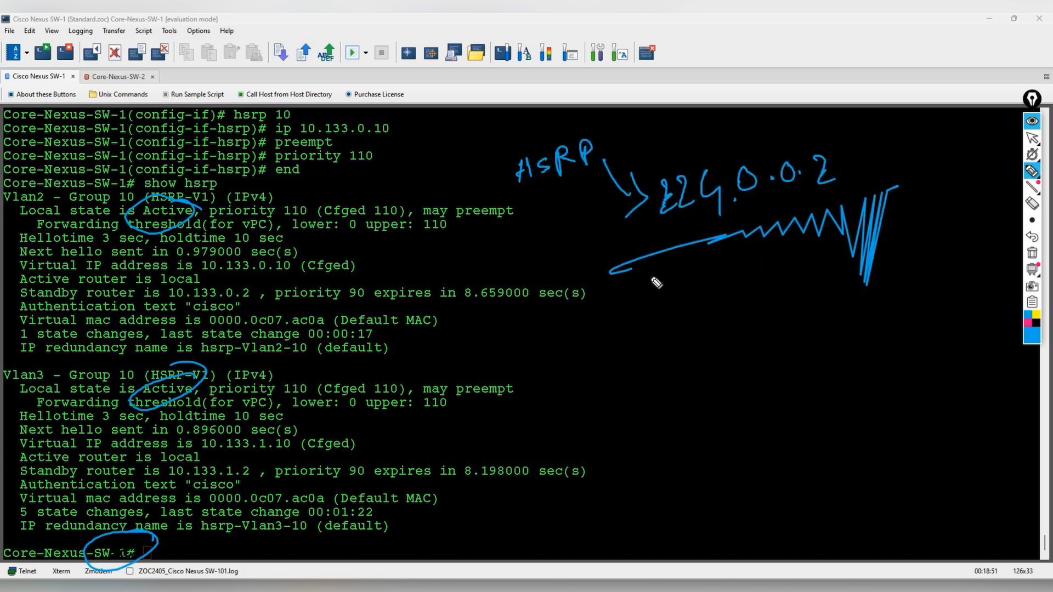
pyautogui.moveTo(728, 353); pyautogui.dragTo(770, 331)
pyautogui.moveTo(750, 258); pyautogui.dragTo(616, 272)
pyautogui.moveTo(644, 290); pyautogui.dragTo(657, 287)
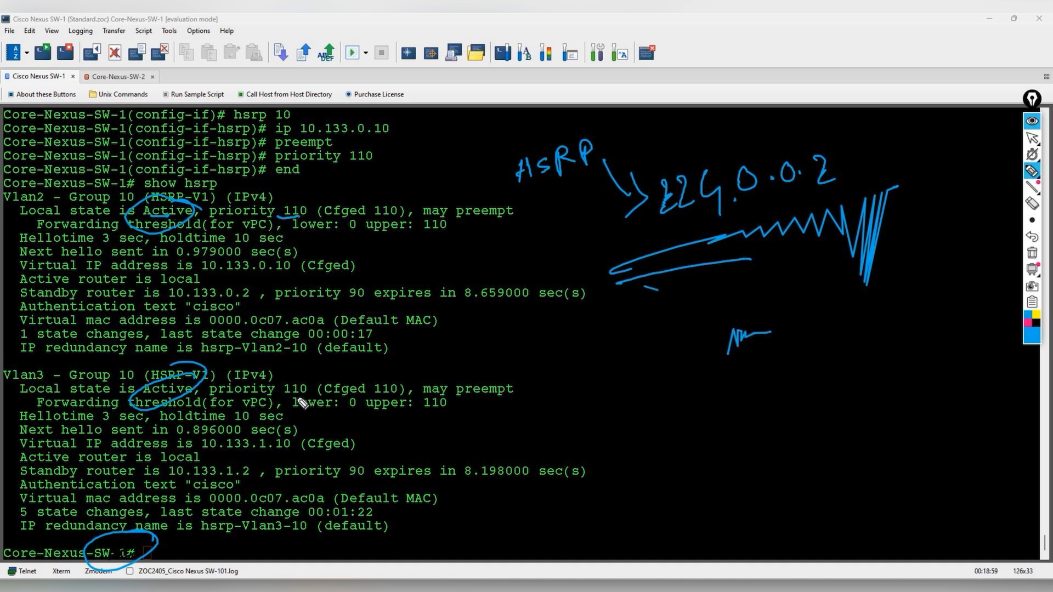
pyautogui.moveTo(285, 392); pyautogui.dragTo(283, 396)
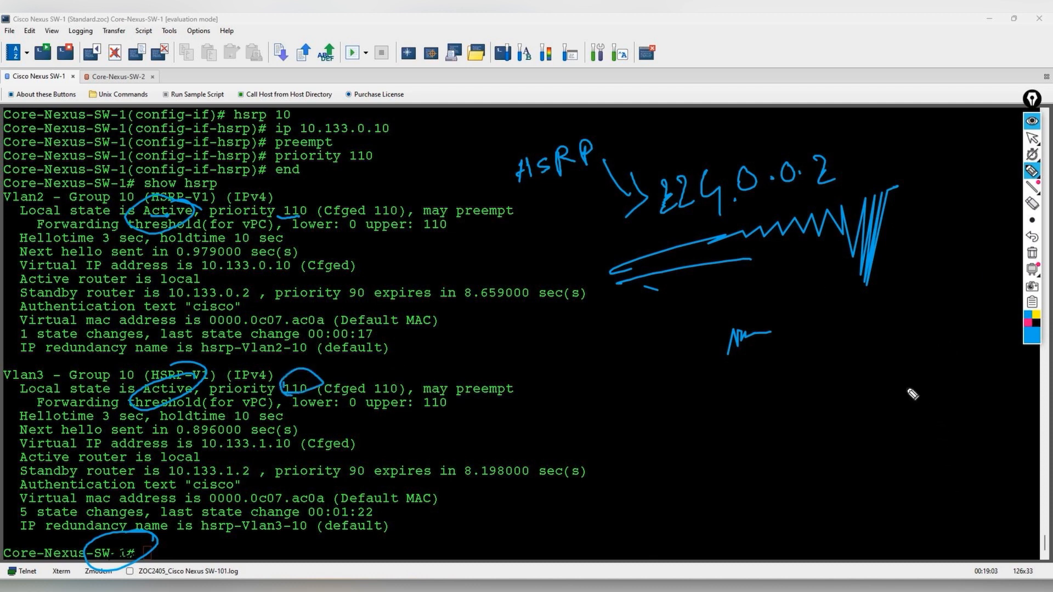
pyautogui.click(1031, 252)
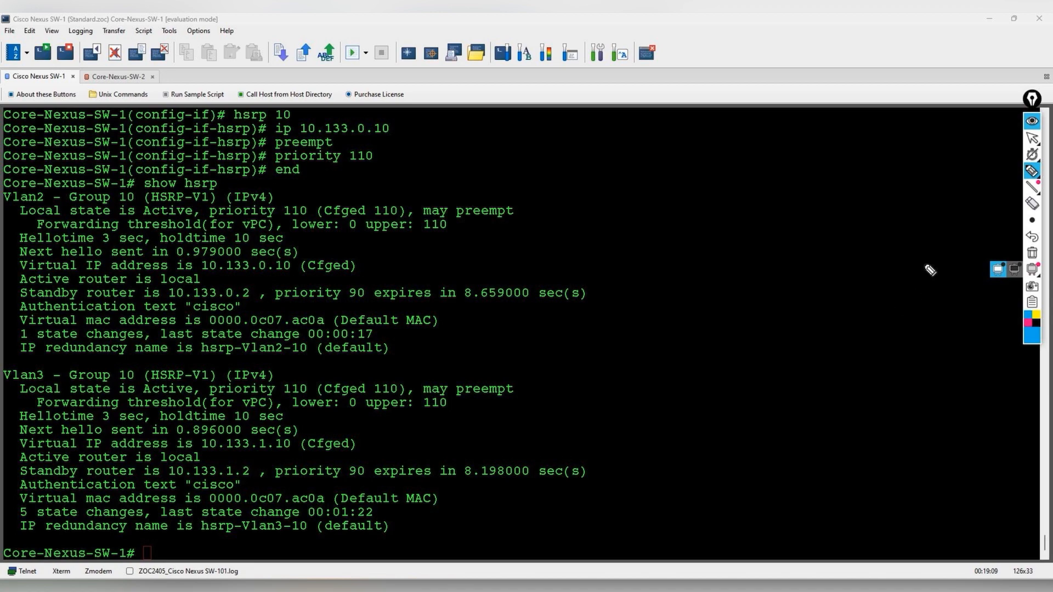
# - On Core-Nexus-SW-2, run show hsrp and page through the full output
pyautogui.click(1031, 138)
pyautogui.click(118, 76)
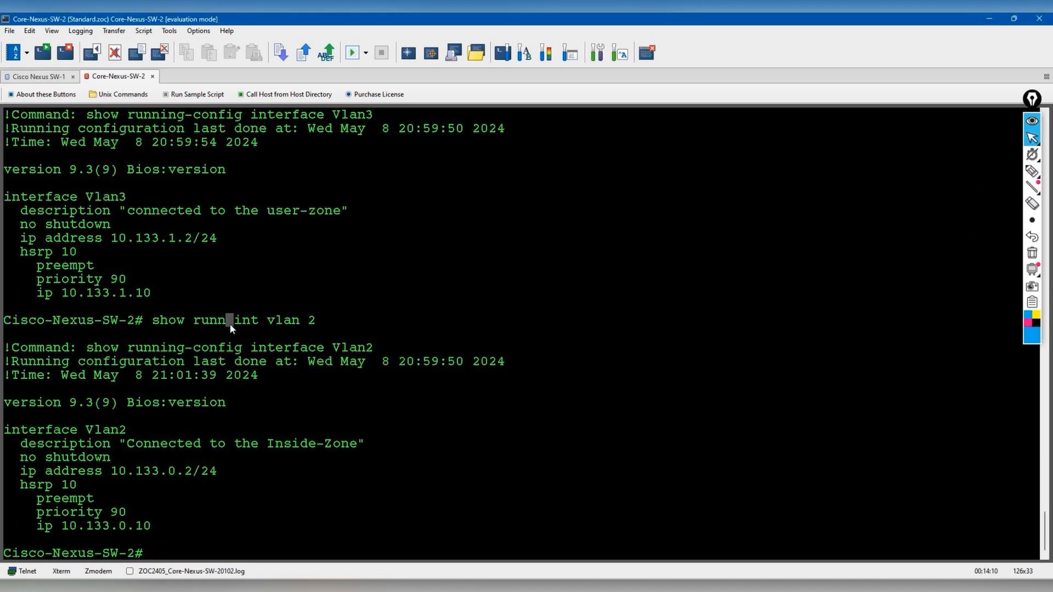
pyautogui.write('show hsrp')
pyautogui.press('Return')
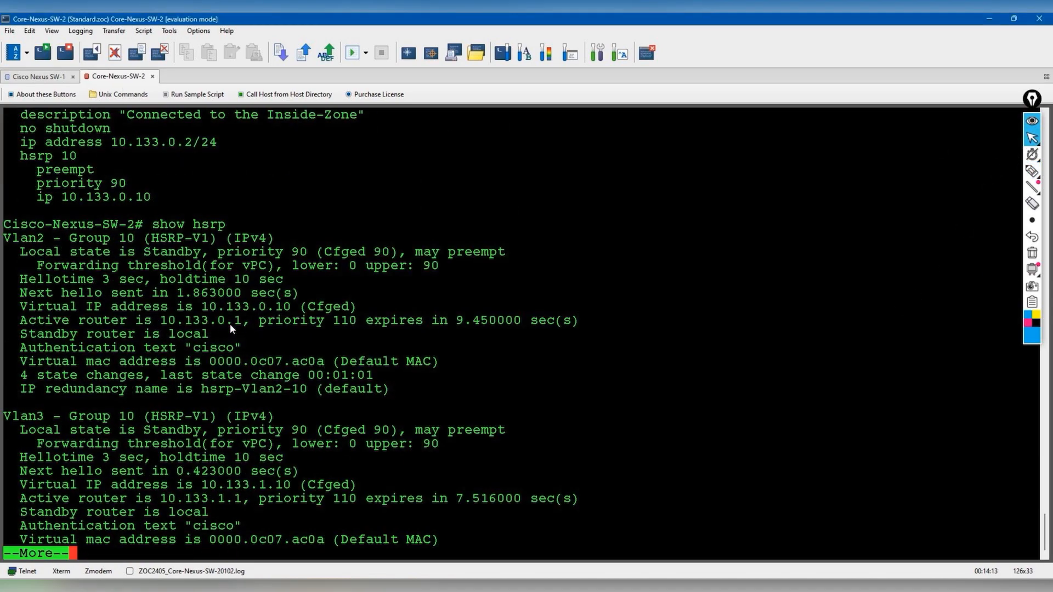
pyautogui.press('space')
# - Underline Standby and priority 90 for Vlan2 and Vlan3, note the gateway, then clear annotations
pyautogui.moveTo(1031, 171)
pyautogui.click(980, 171)
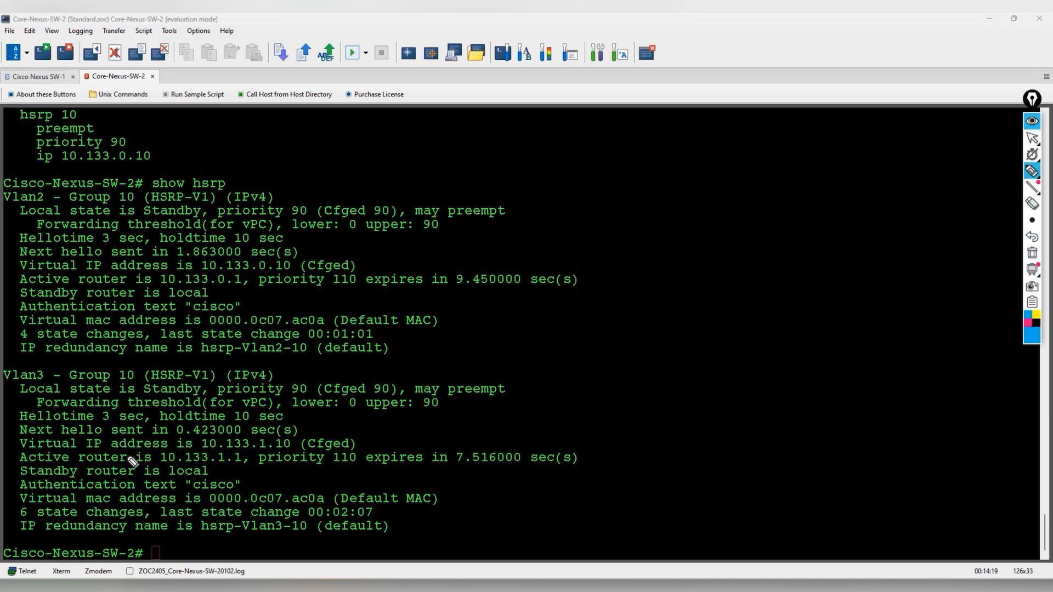
pyautogui.moveTo(146, 221); pyautogui.dragTo(200, 218)
pyautogui.moveTo(287, 219); pyautogui.dragTo(310, 214)
pyautogui.moveTo(145, 393); pyautogui.dragTo(199, 393)
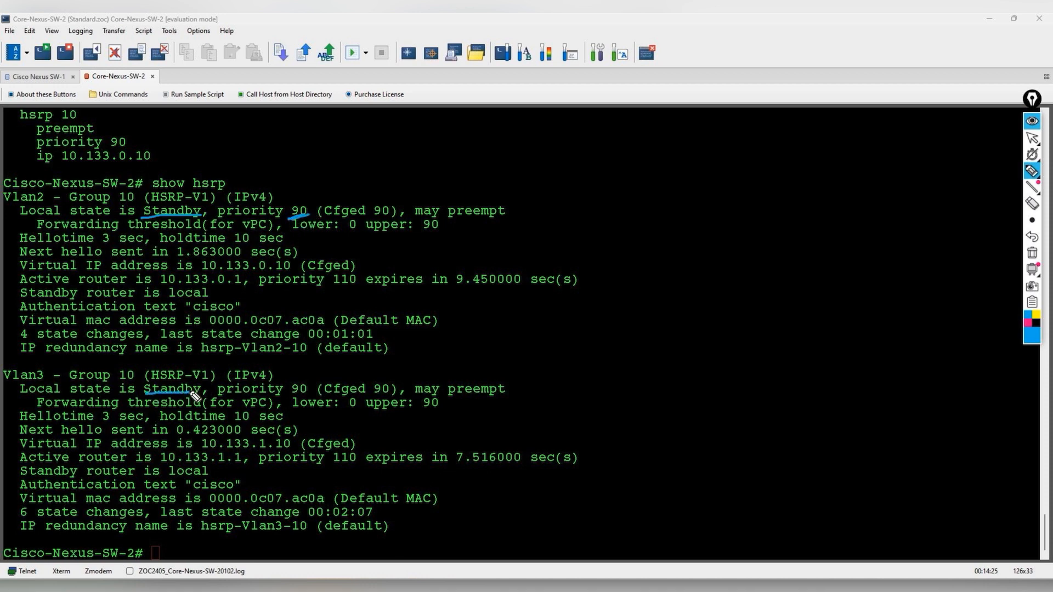
pyautogui.moveTo(291, 395); pyautogui.dragTo(306, 389)
pyautogui.moveTo(161, 467)
pyautogui.mouseDown()
pyautogui.moveTo(253, 459)
pyautogui.moveTo(36, 454)
pyautogui.moveTo(112, 474)
pyautogui.moveTo(184, 465)
pyautogui.mouseUp()
pyautogui.moveTo(295, 441)
pyautogui.mouseDown()
pyautogui.moveTo(525, 367)
pyautogui.moveTo(518, 376)
pyautogui.mouseUp()
pyautogui.moveTo(555, 346); pyautogui.dragTo(551, 363)
pyautogui.moveTo(559, 343)
pyautogui.mouseDown()
pyautogui.moveTo(548, 375)
pyautogui.moveTo(580, 346)
pyautogui.moveTo(609, 372)
pyautogui.moveTo(680, 323)
pyautogui.moveTo(731, 321)
pyautogui.mouseUp()
pyautogui.moveTo(664, 357); pyautogui.dragTo(746, 331)
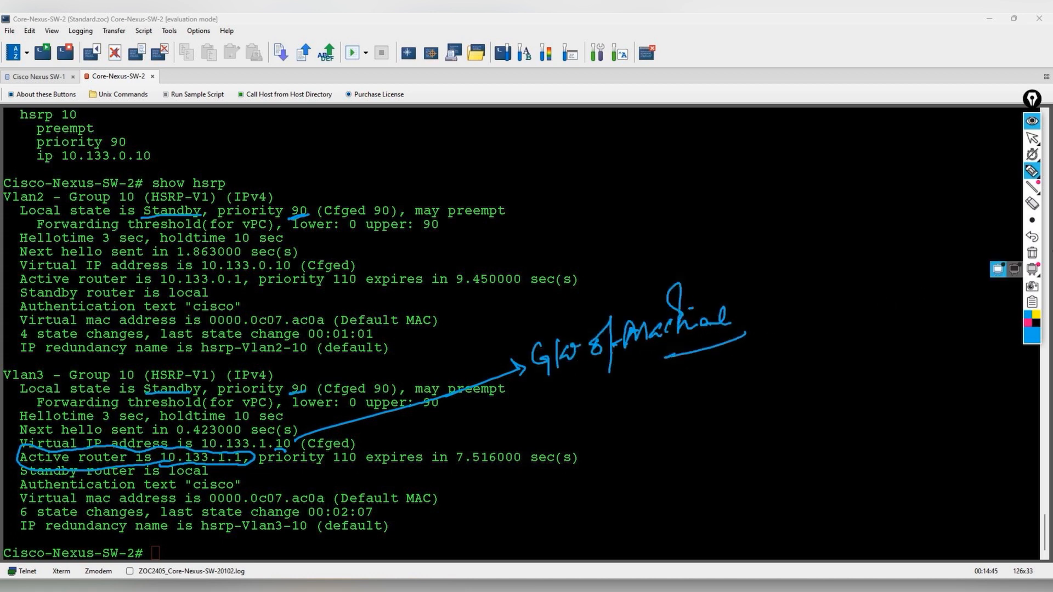
pyautogui.click(1032, 254)
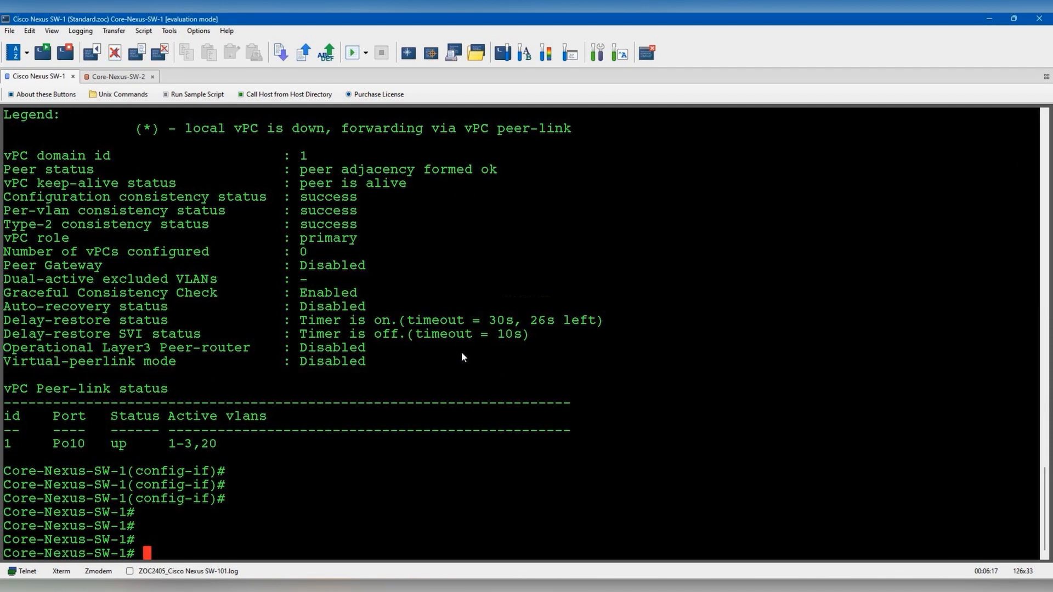
# - Enter global configuration mode and begin the int eth1/ command
pyautogui.write('conf t')
pyautogui.press('Return')
pyautogui.write('int eth1/5')
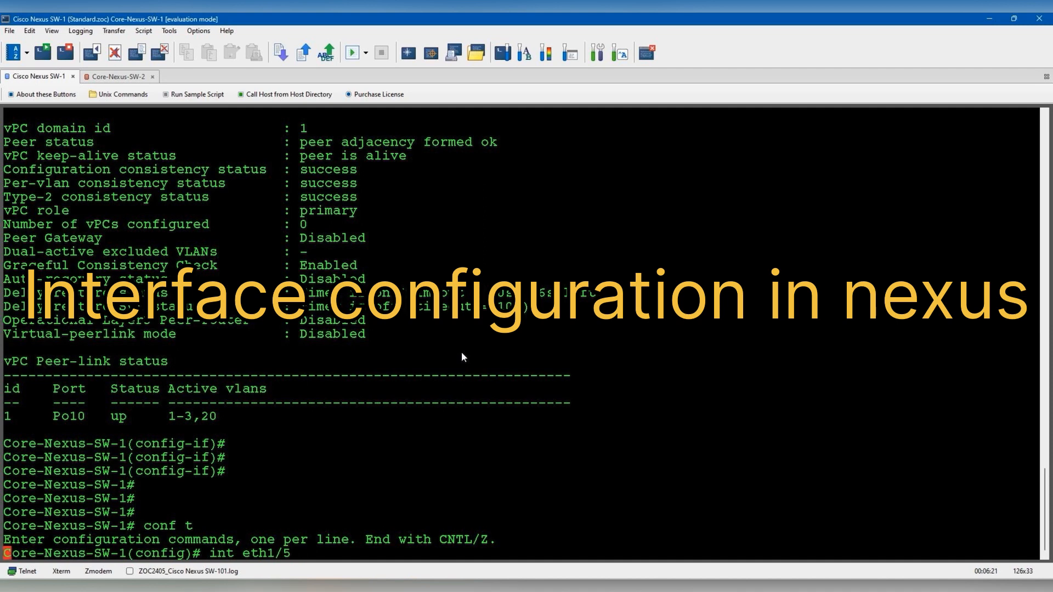
# - Give eth1/5 the description 'Connected to the Core-FW-1'
pyautogui.press('Return')
pyautogui.write('des')
pyautogui.press('Tab')
pyautogui.write('"Connected ')
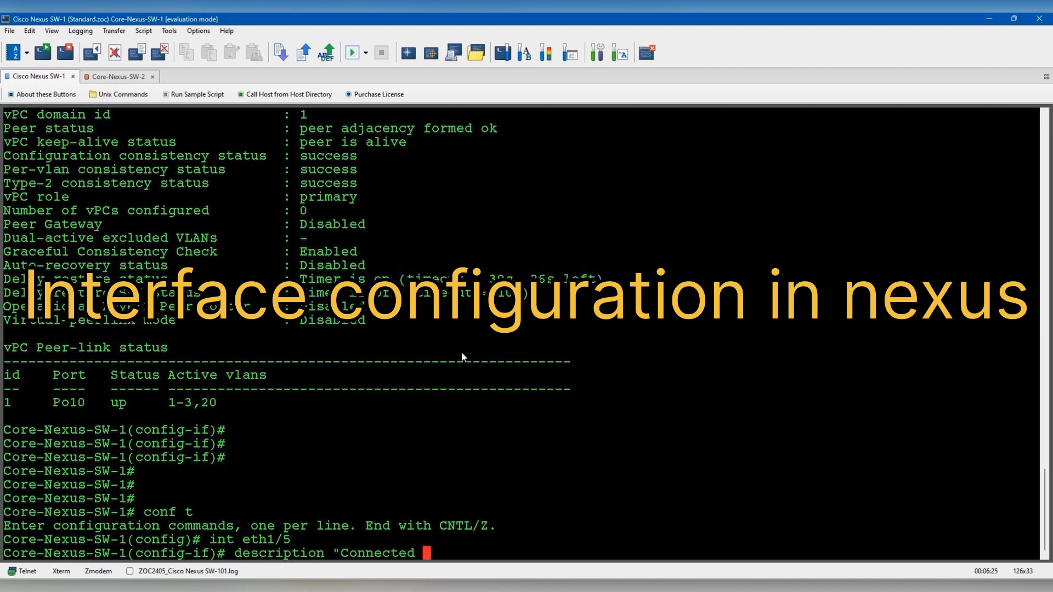
pyautogui.write('to the C')
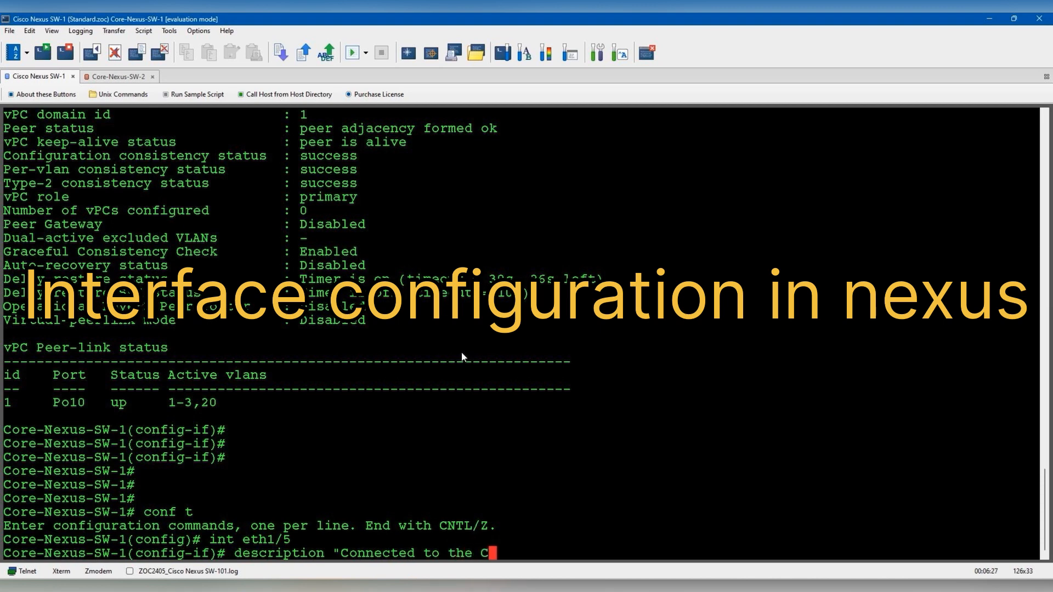
pyautogui.write('ore-FW')
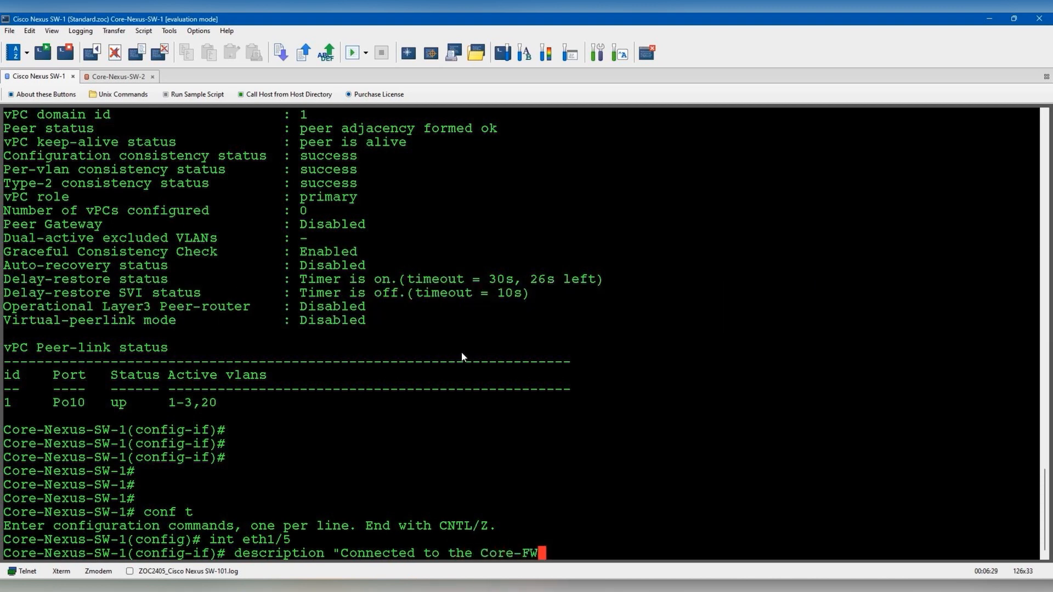
pyautogui.write('-1"')
pyautogui.press('Return')
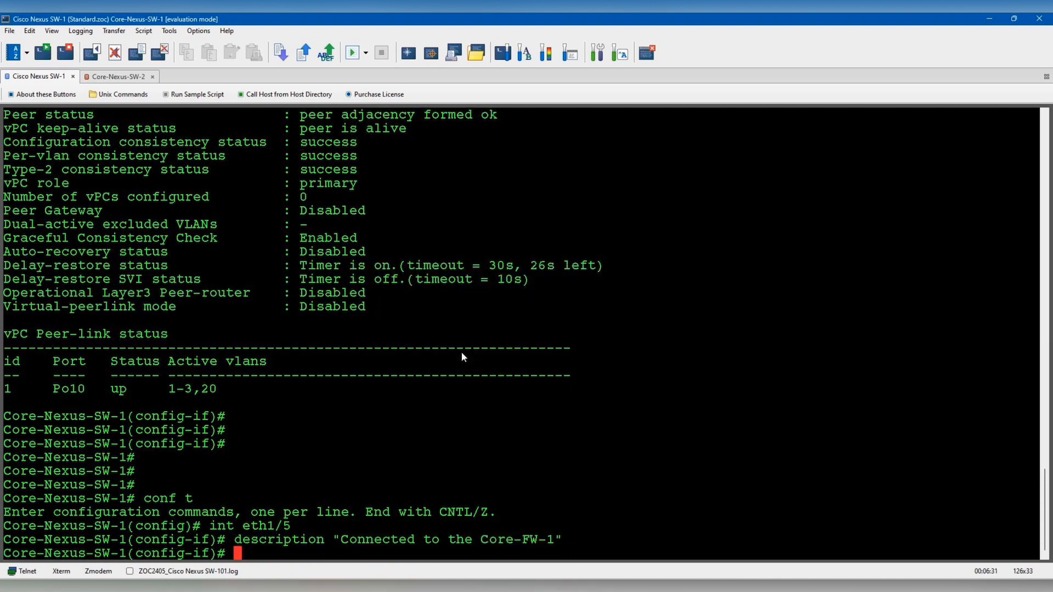
# - Make eth1/5 a routed, enabled port with address 172.16.0.1/24
pyautogui.write('ip add')
pyautogui.press('BackSpace')
pyautogui.press('BackSpace')
pyautogui.press('BackSpace')
pyautogui.press('BackSpace')
pyautogui.press('BackSpace')
pyautogui.press('BackSpace')
pyautogui.write('no switchport')
pyautogui.press('Return')
pyautogui.write('ip address ')
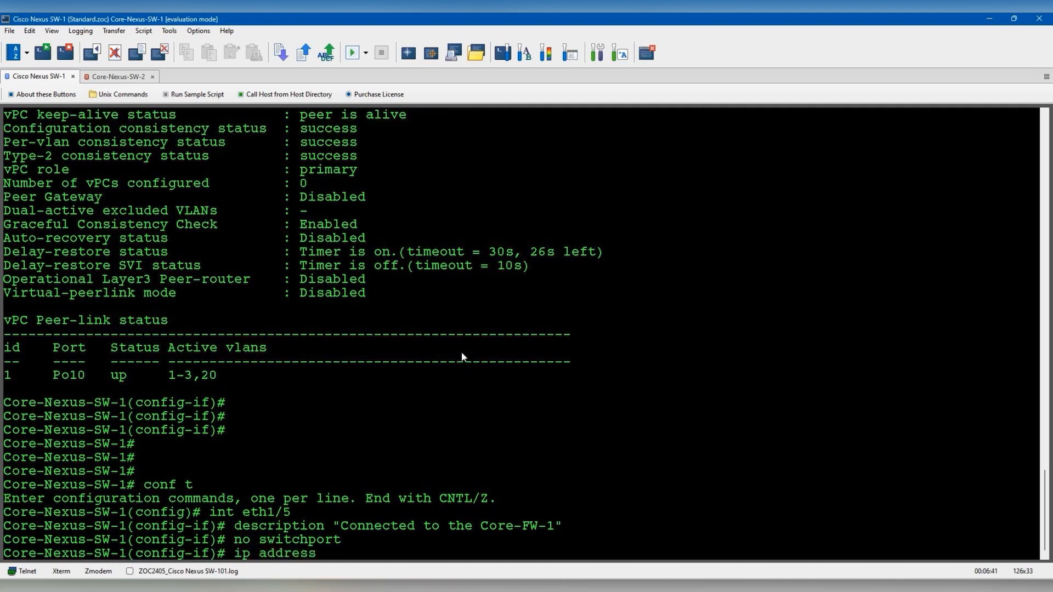
pyautogui.write('172.16.0.1 25')
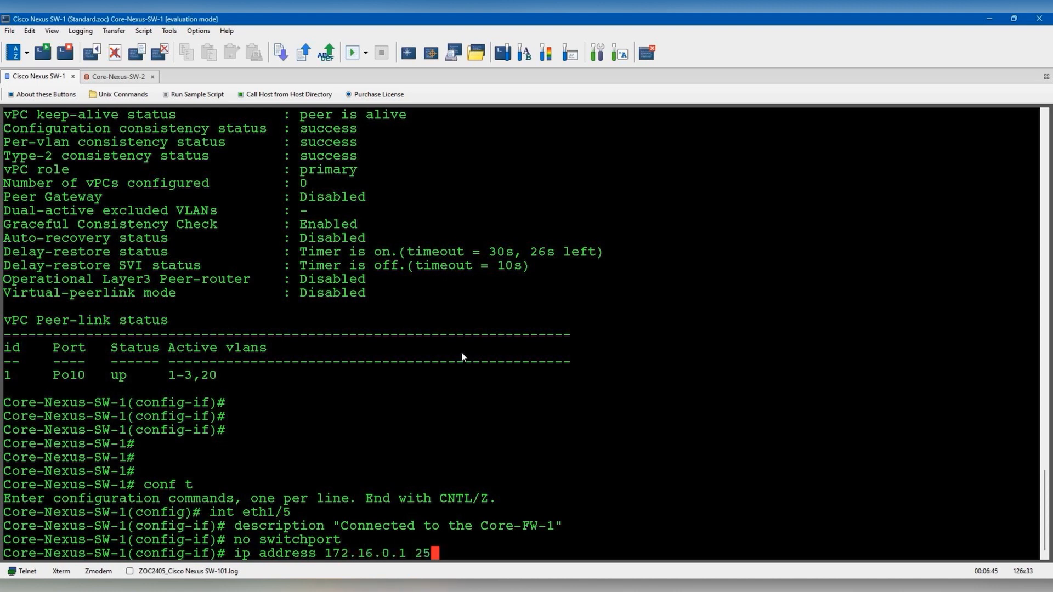
pyautogui.write('5.255.255.0')
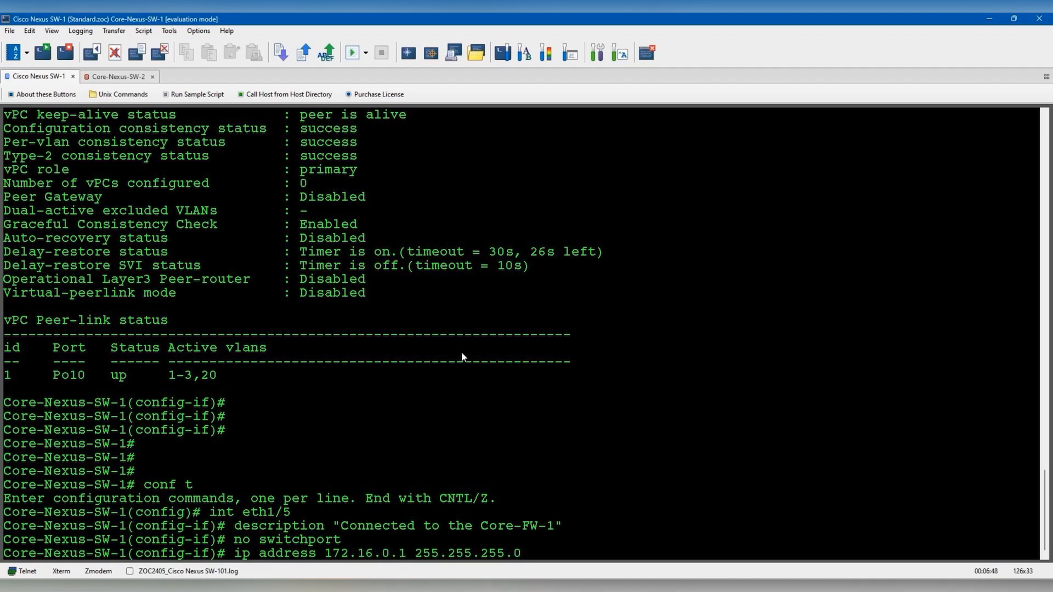
pyautogui.hotkey('alt', 'Tab')
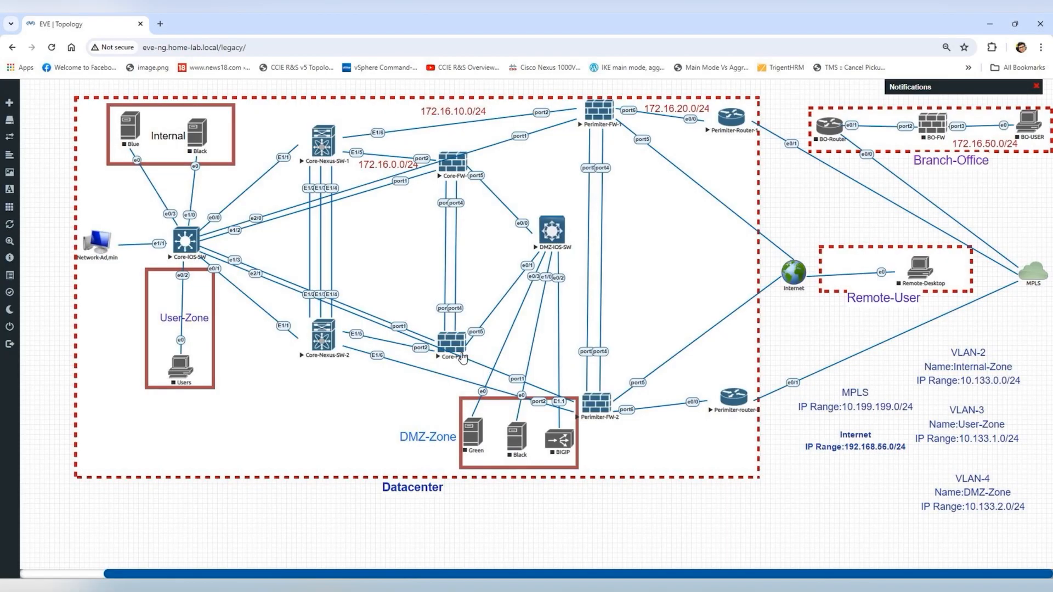
pyautogui.hotkey('alt', 'Tab')
pyautogui.press('Return')
pyautogui.write('no shut')
pyautogui.press('Return')
# - Describe eth1/6 as 'Connected to the Perimiter-FW-1' and make it a routed port
pyautogui.write('int eth')
pyautogui.hotkey('alt', 'Tab')
pyautogui.hotkey('alt', 'Tab')
pyautogui.write('1/6')
pyautogui.press('Return')
pyautogui.write('description "Connected to the Perimiter-FW-1"')
pyautogui.press('Return')
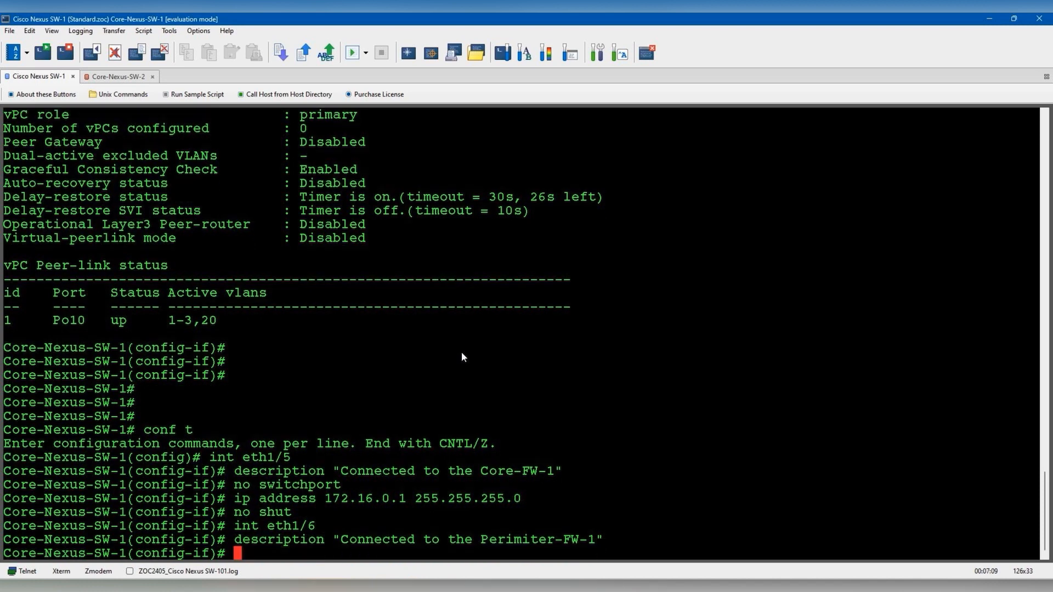
pyautogui.write('no switchport')
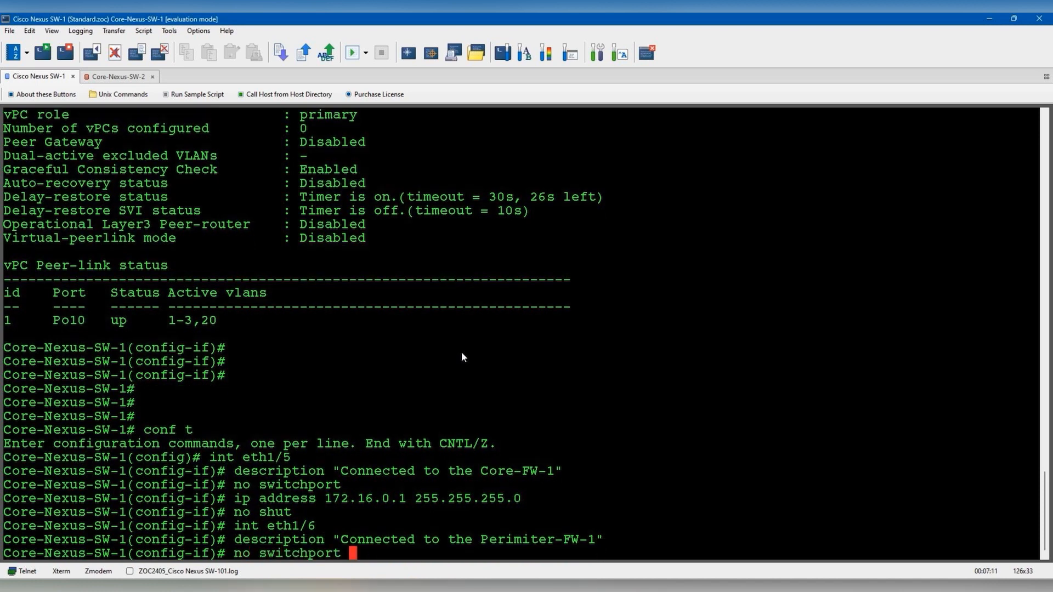
pyautogui.press('Return')
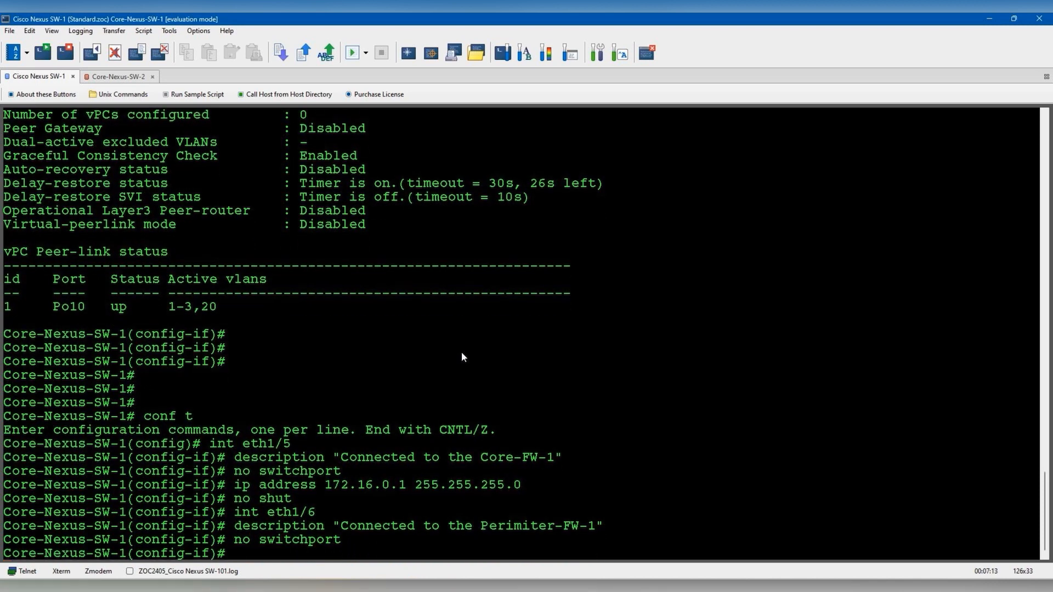
# - Disconnect and reconnect the Core-Nexus-SW-1 session
pyautogui.rightClick(49, 79)
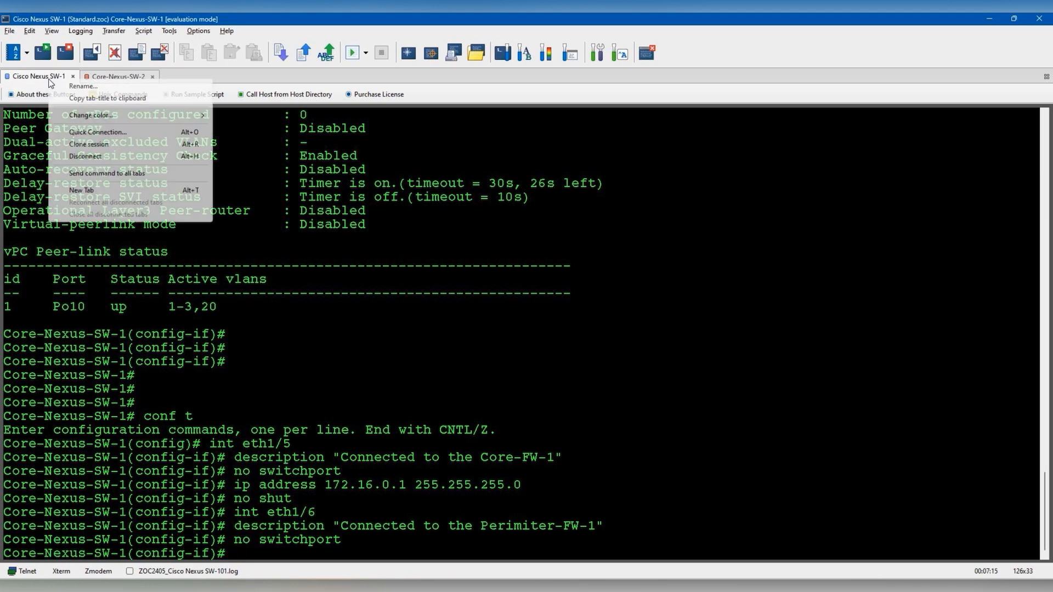
pyautogui.click(86, 156)
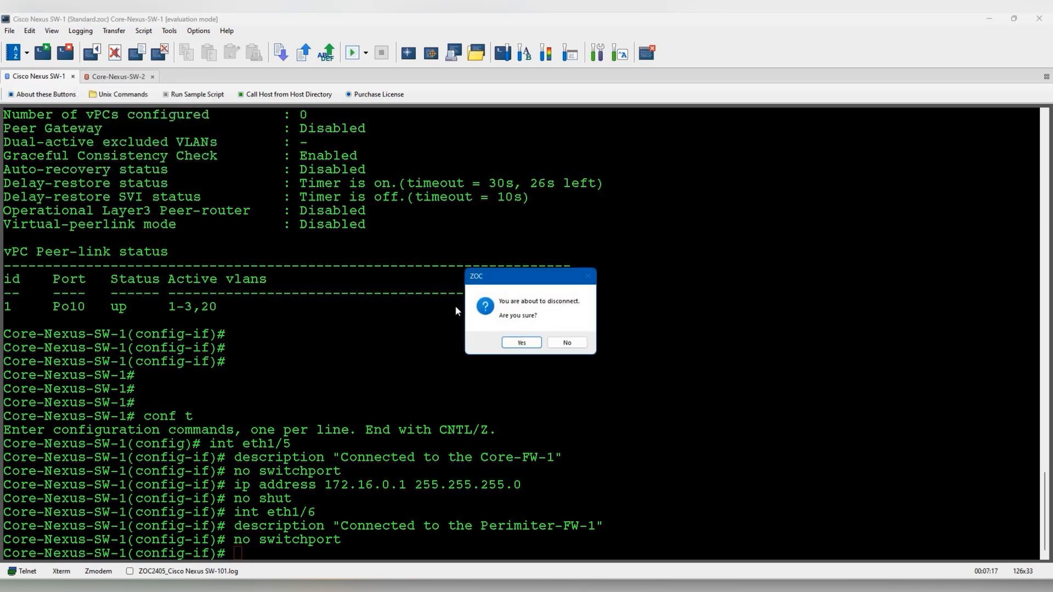
pyautogui.click(519, 338)
pyautogui.rightClick(34, 77)
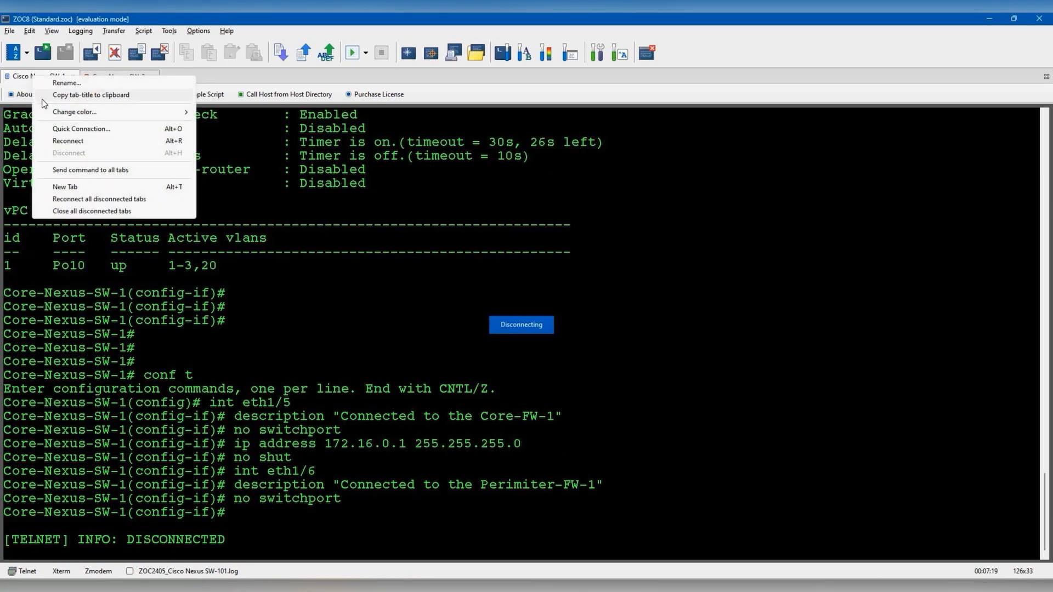
pyautogui.click(71, 141)
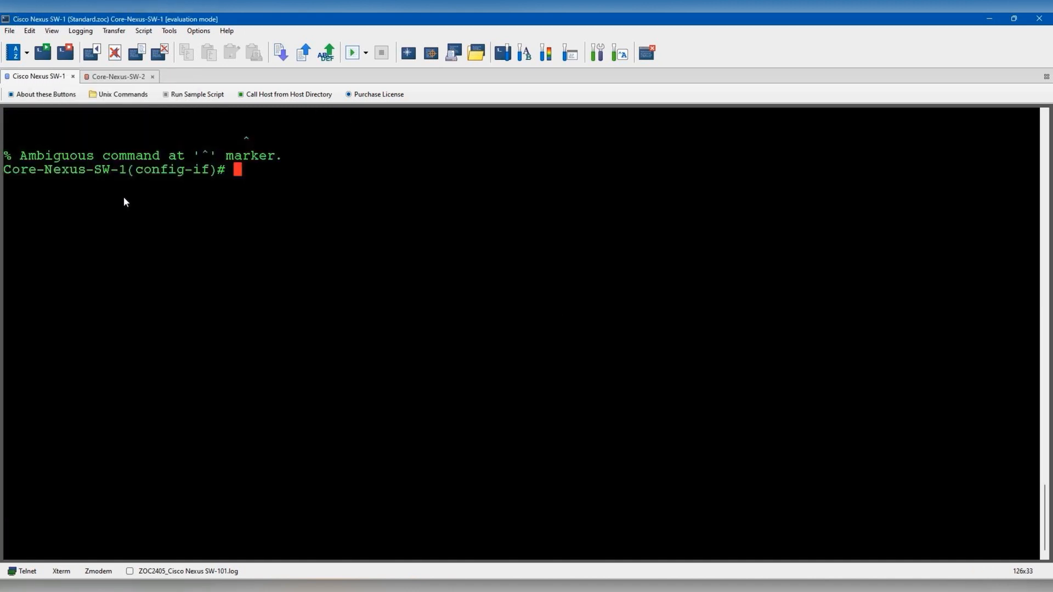
pyautogui.press('Return')
pyautogui.press('Return')
# - Make eth1/6 a routed, enabled port with address 172.16.10.1/24
pyautogui.write('no switchport')
pyautogui.press('Return')
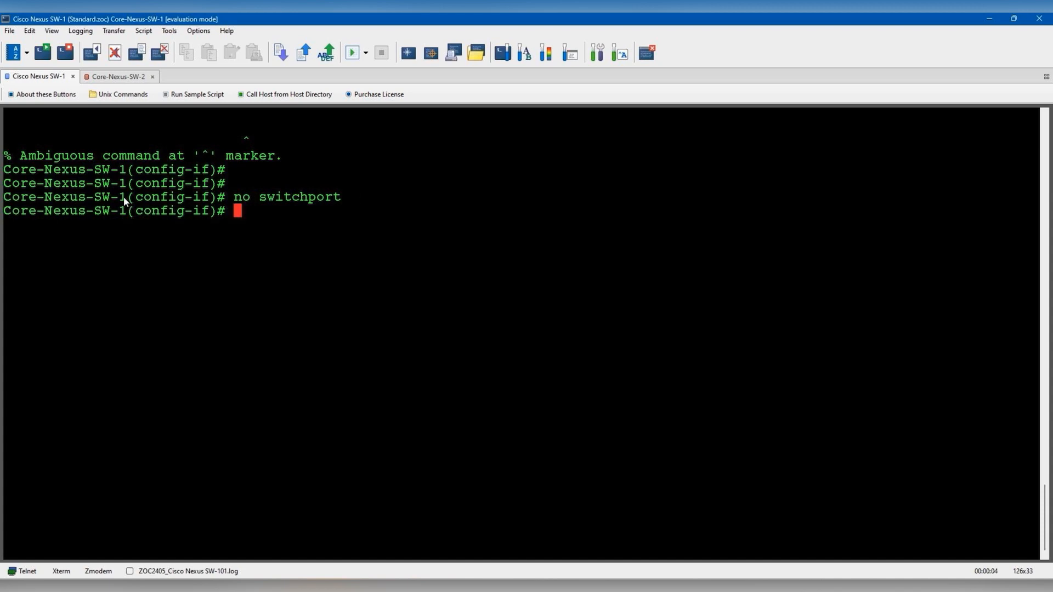
pyautogui.write('ip address')
pyautogui.hotkey('alt', 'Tab')
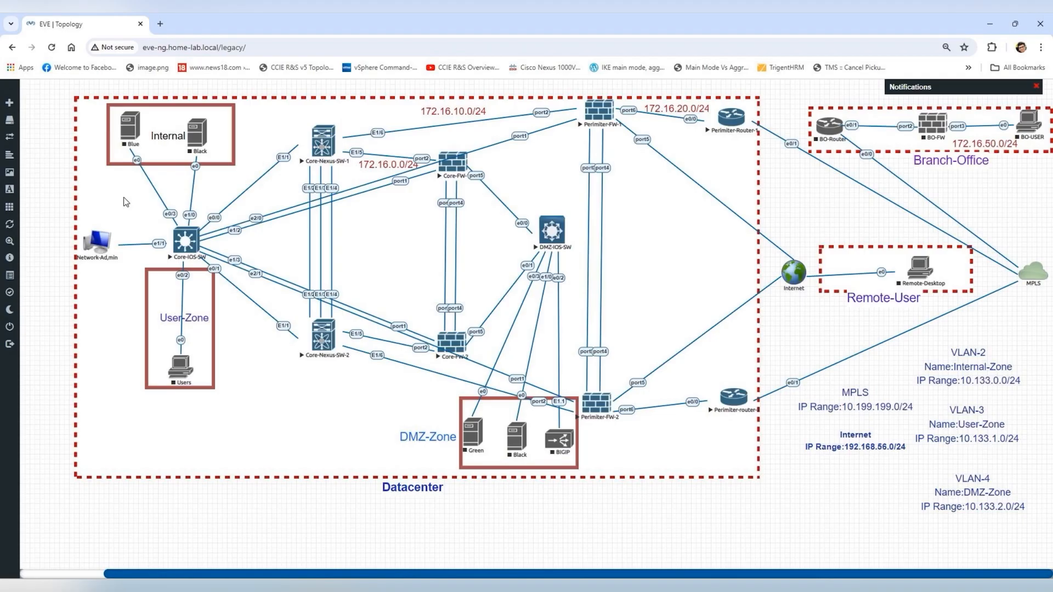
pyautogui.hotkey('alt', 'Tab')
pyautogui.write('172')
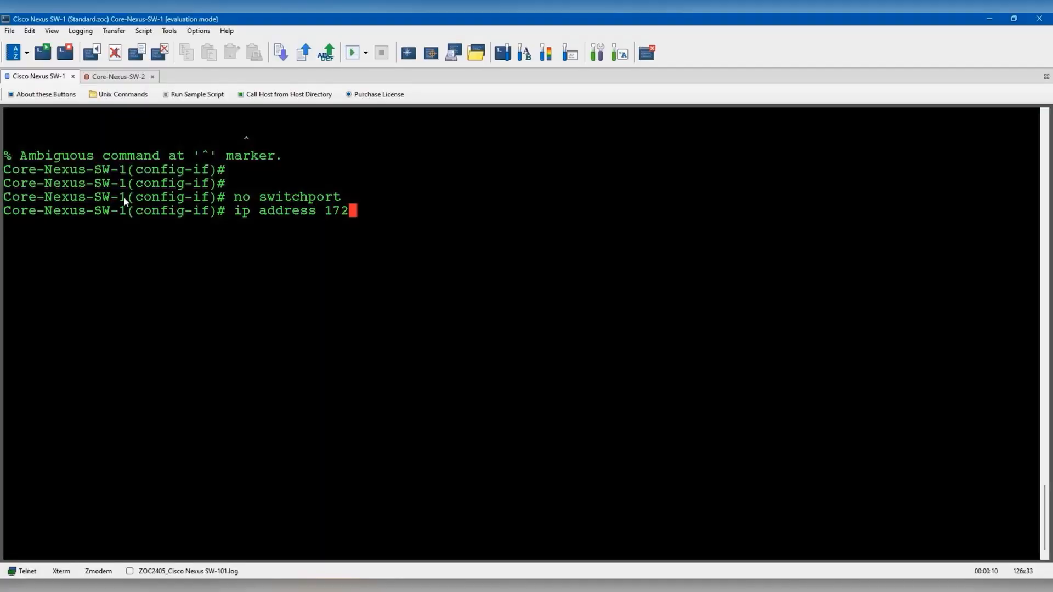
pyautogui.write('.16.10.1 255.2')
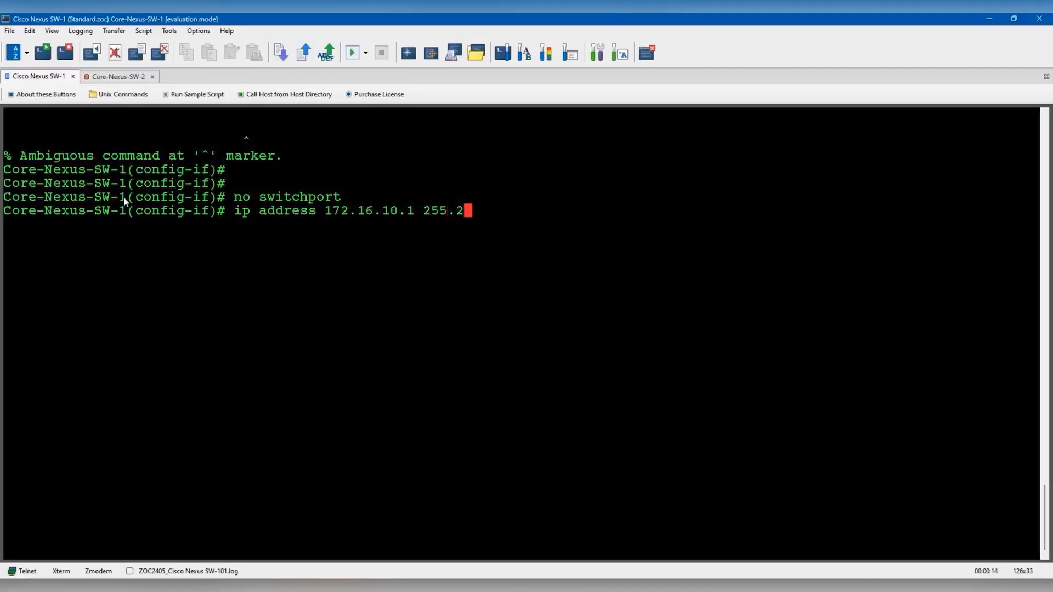
pyautogui.write('55.255.0')
pyautogui.press('Return')
pyautogui.write('no shut')
pyautogui.press('Return')
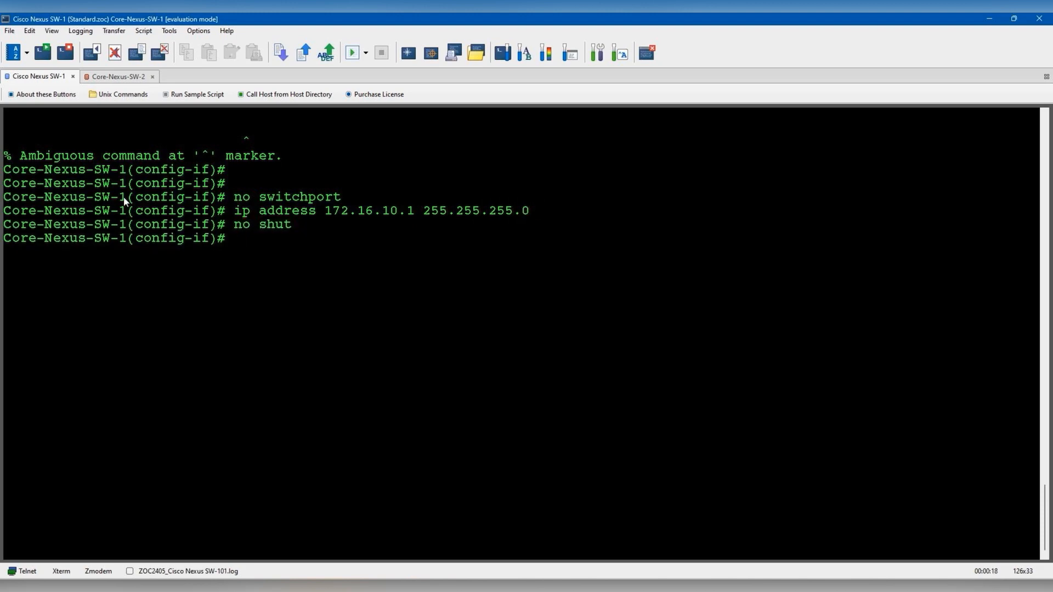
# - Exit configuration mode and save the running configuration to startup-config
pyautogui.write('end')
pyautogui.press('Return')
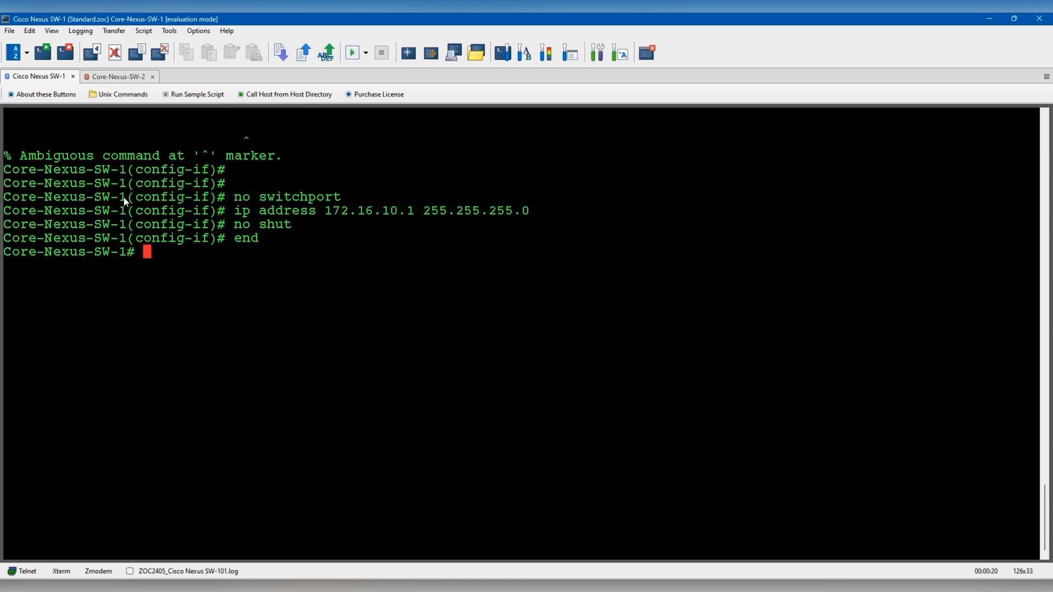
pyautogui.press('Return')
pyautogui.press('Return')
pyautogui.press('Return')
pyautogui.press('Return')
pyautogui.write('co')
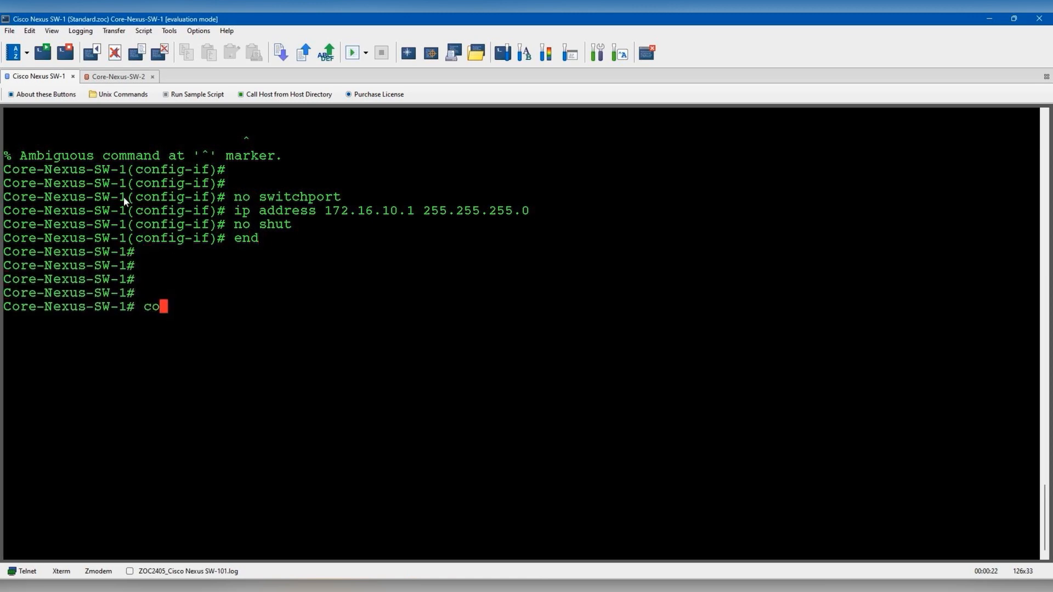
pyautogui.write('py runn star')
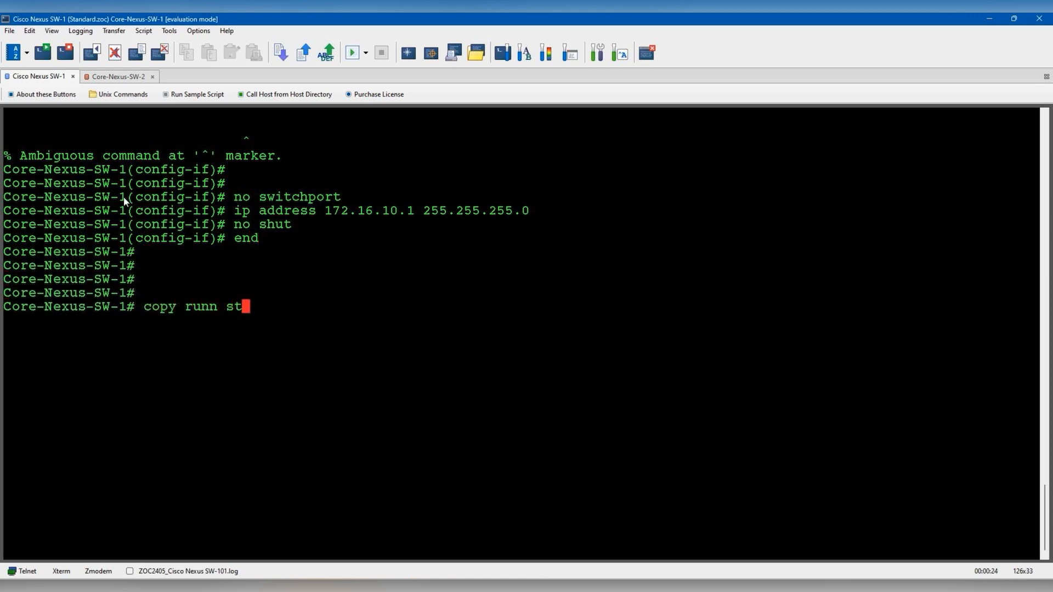
pyautogui.write('t')
pyautogui.press('Tab')
pyautogui.press('Return')
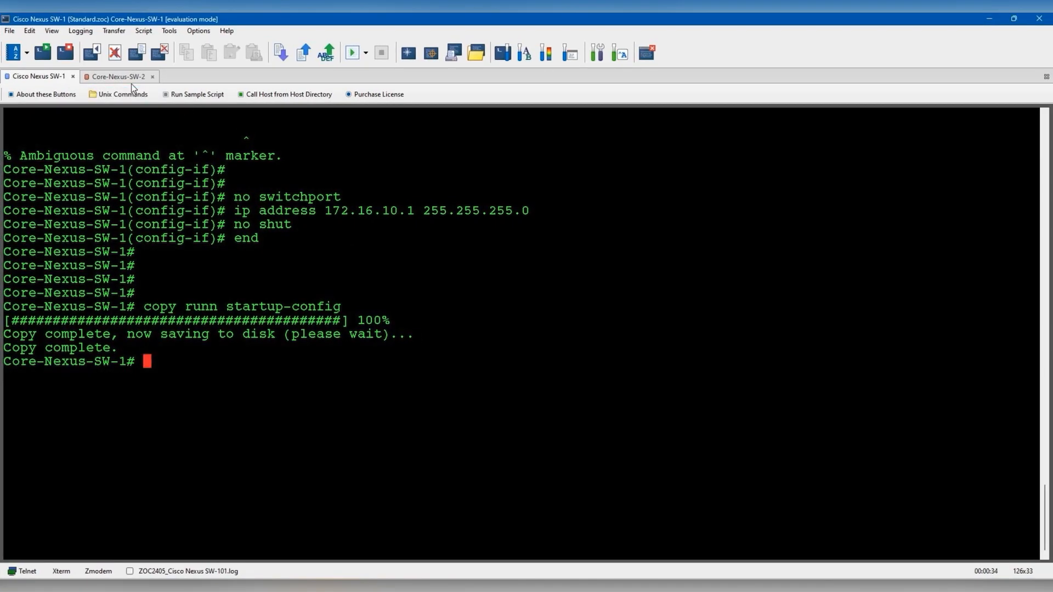
# - Bring the Core-Nexus-SW-2 terminal session to the front
pyautogui.click(131, 81)
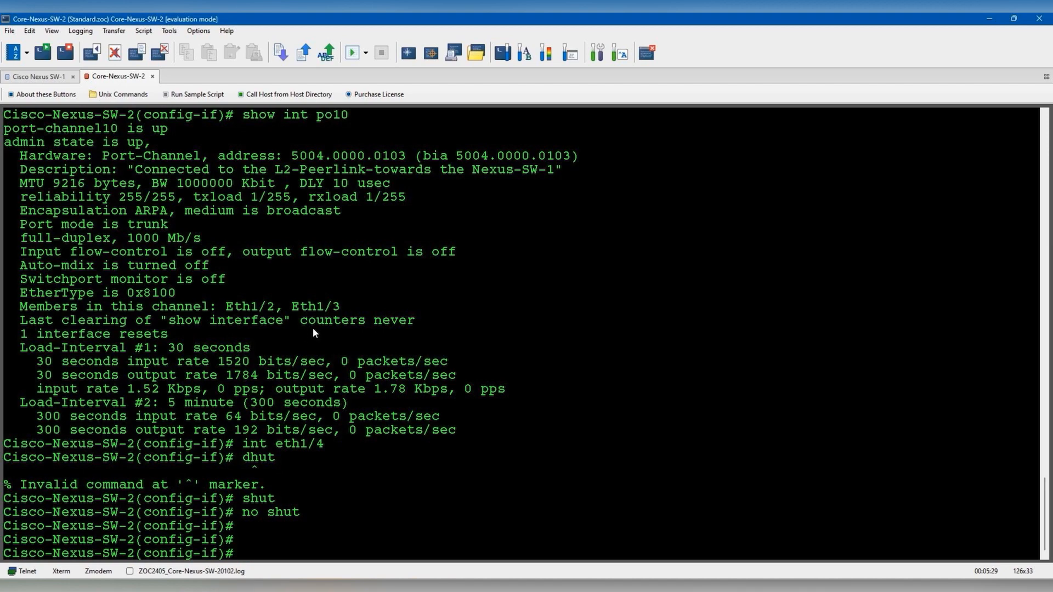
# - After checking the topology, describe Eth1/5 as 'connected to the Core-FW-2'
pyautogui.moveTo(817, 591)
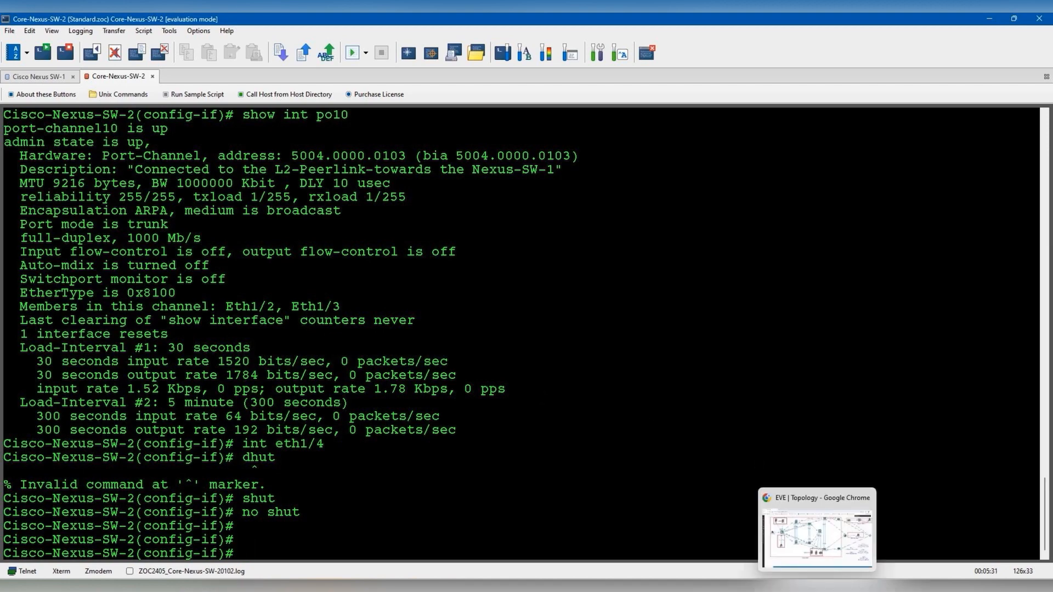
pyautogui.click(807, 557)
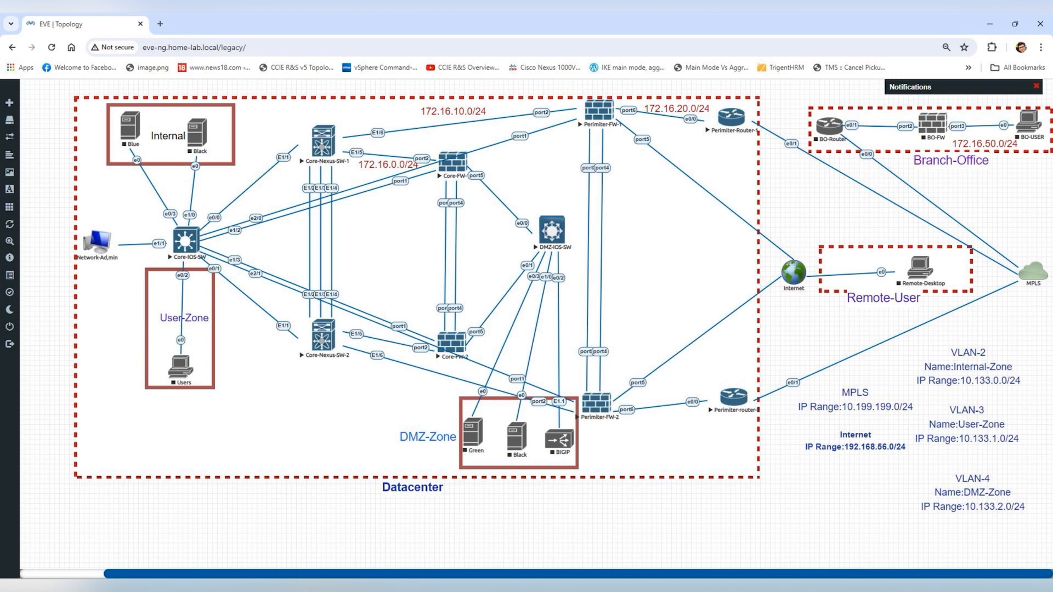
pyautogui.click(528, 591)
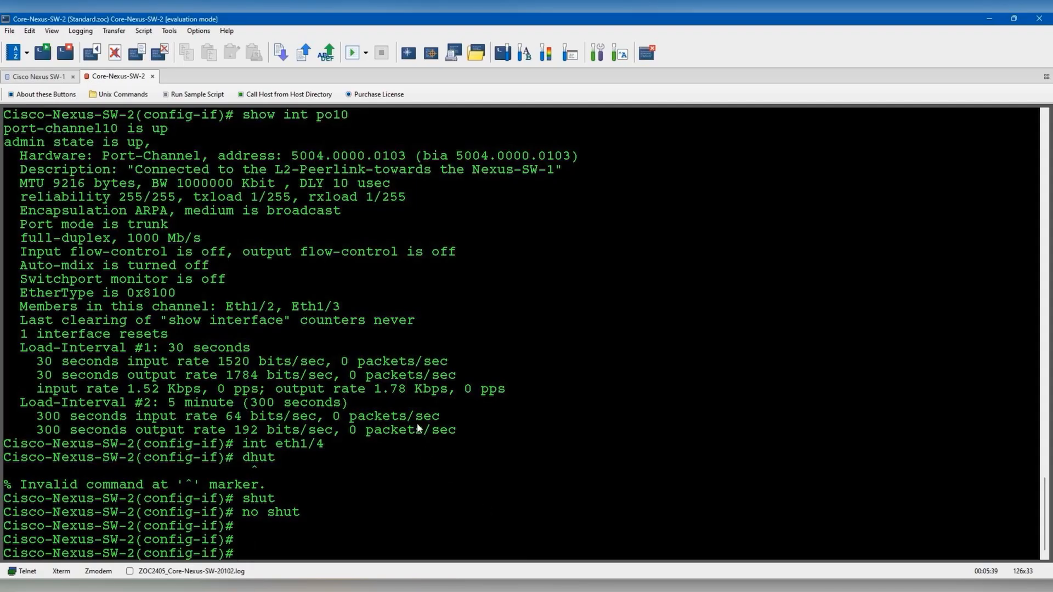
pyautogui.write('int eth')
pyautogui.hotkey('alt', 'Tab')
pyautogui.hotkey('alt', 'Tab')
pyautogui.write('1/5')
pyautogui.press('Return')
pyautogui.write('des')
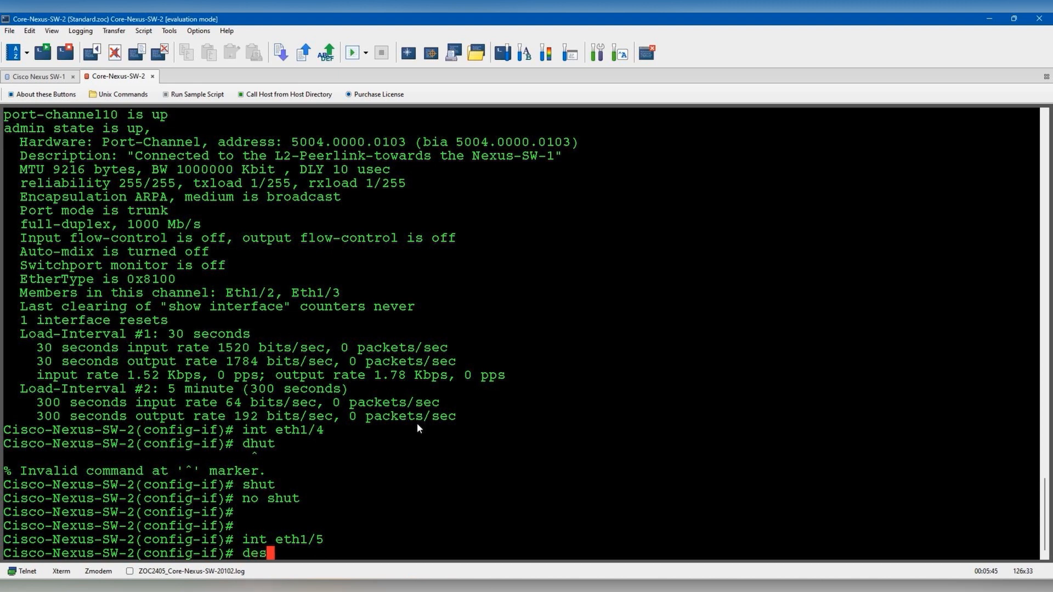
pyautogui.write('cription "connec')
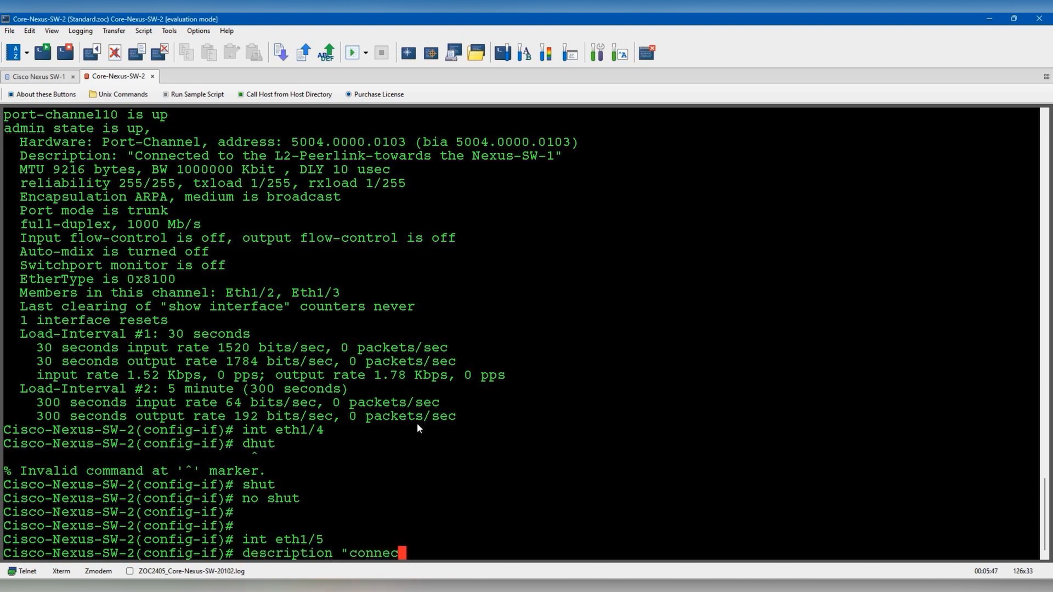
pyautogui.write('ted to the C')
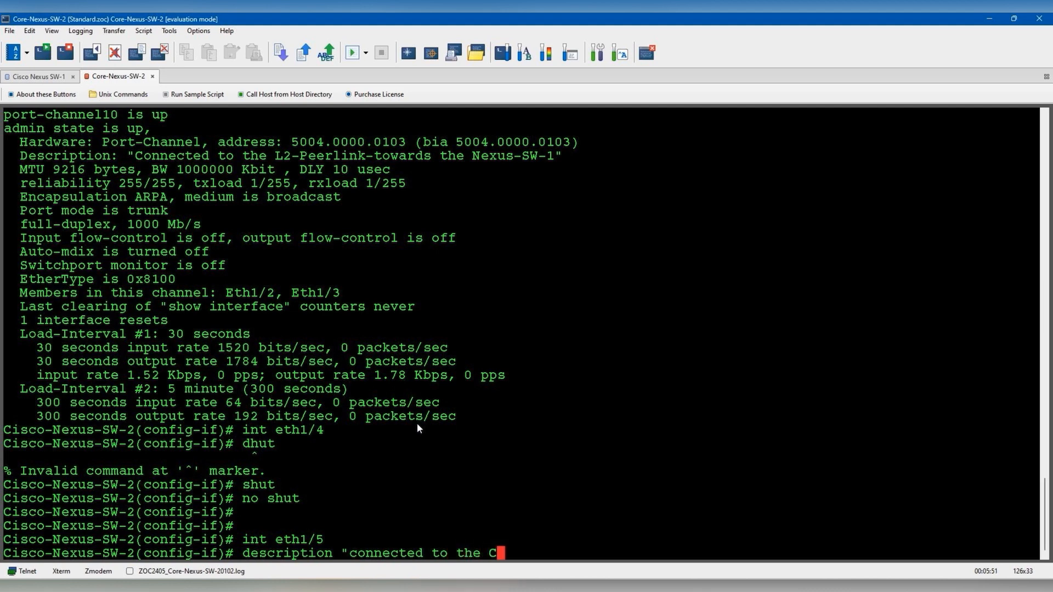
pyautogui.write('ore-FW-2"')
pyautogui.press('Return')
# - Make Eth1/5 a routed, enabled port with address 172.16.0.2/24
pyautogui.write('no switchport')
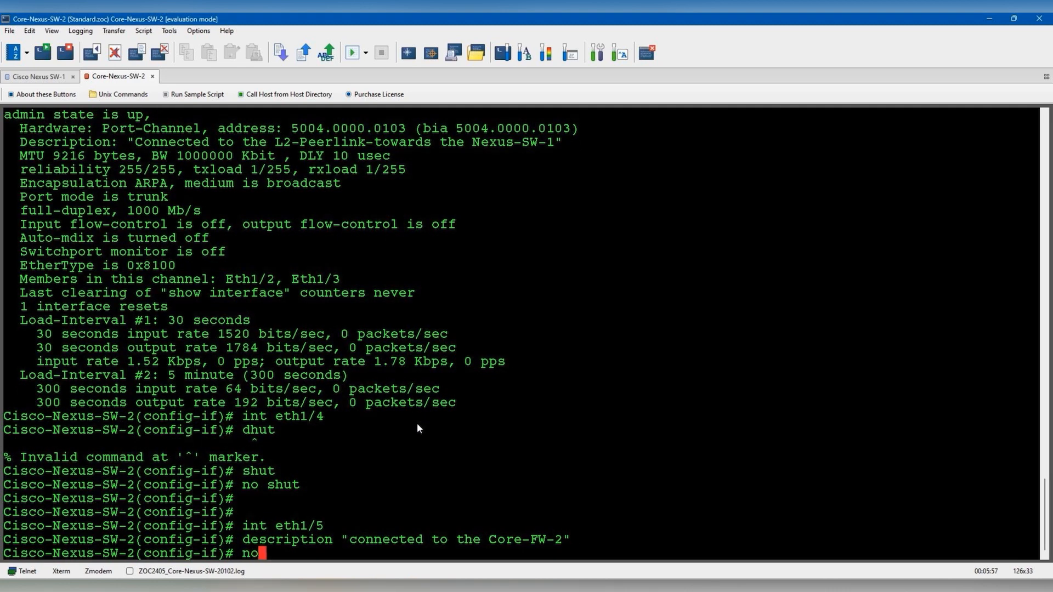
pyautogui.press('Return')
pyautogui.write('ip ad')
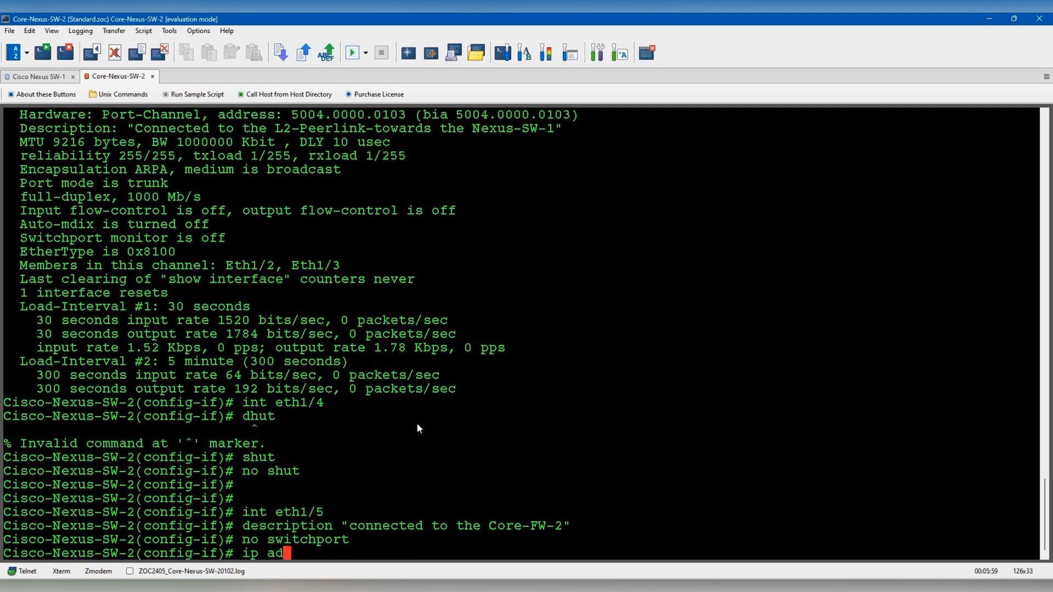
pyautogui.write('dress 172.')
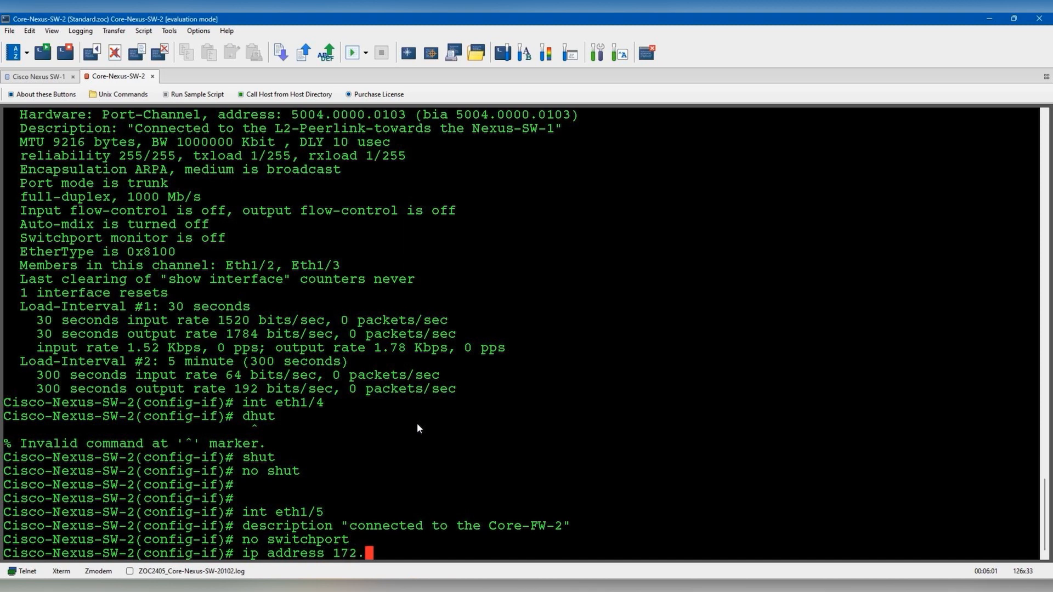
pyautogui.write('16.0.2 255.255.255.0')
pyautogui.press('Return')
pyautogui.write('no shut')
pyautogui.press('Return')
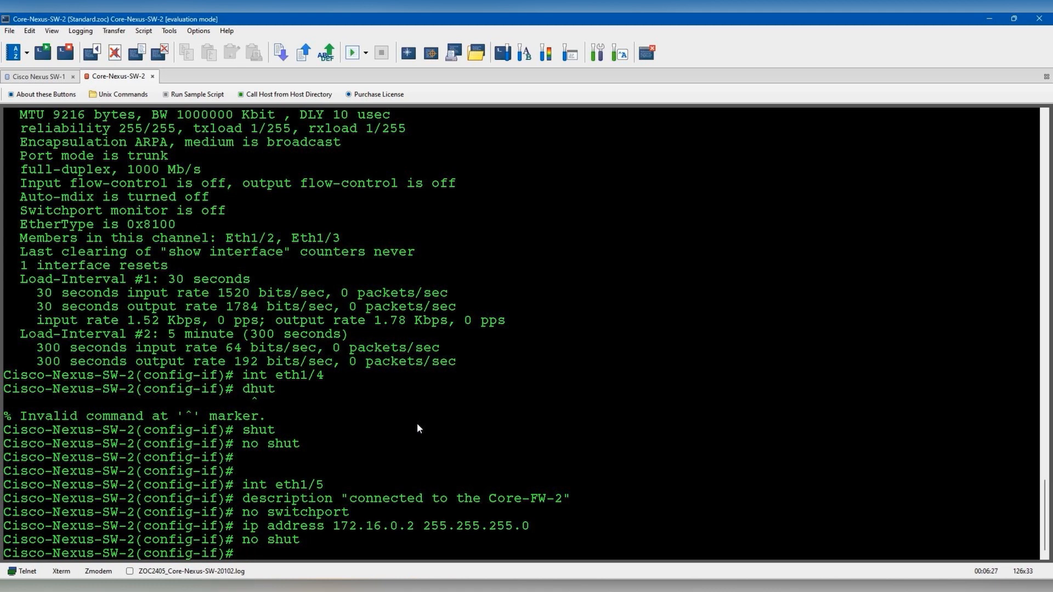
pyautogui.press('Return')
pyautogui.press('Return')
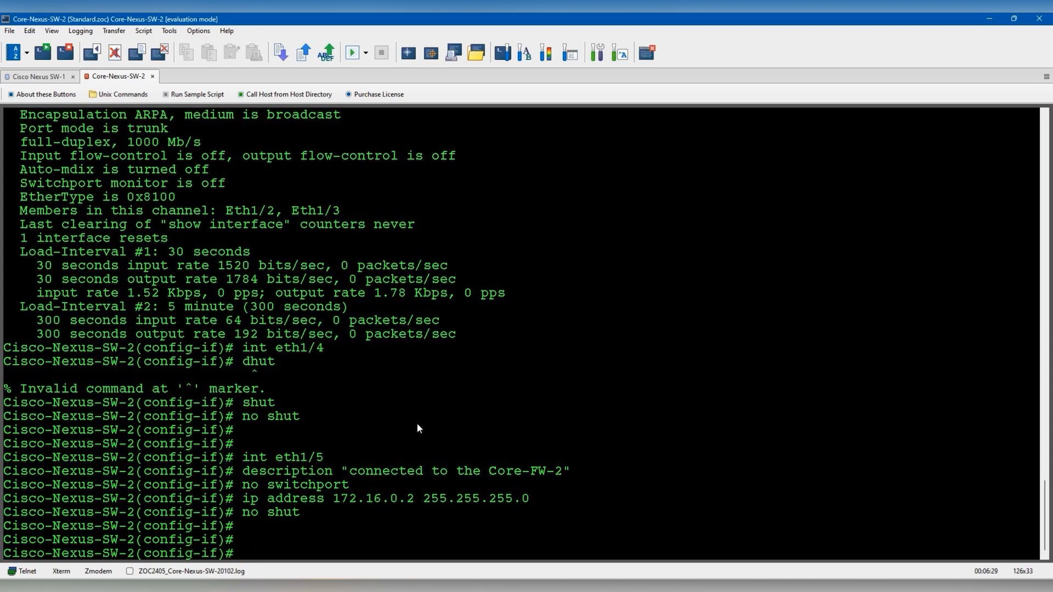
pyautogui.write('int eth1/6')
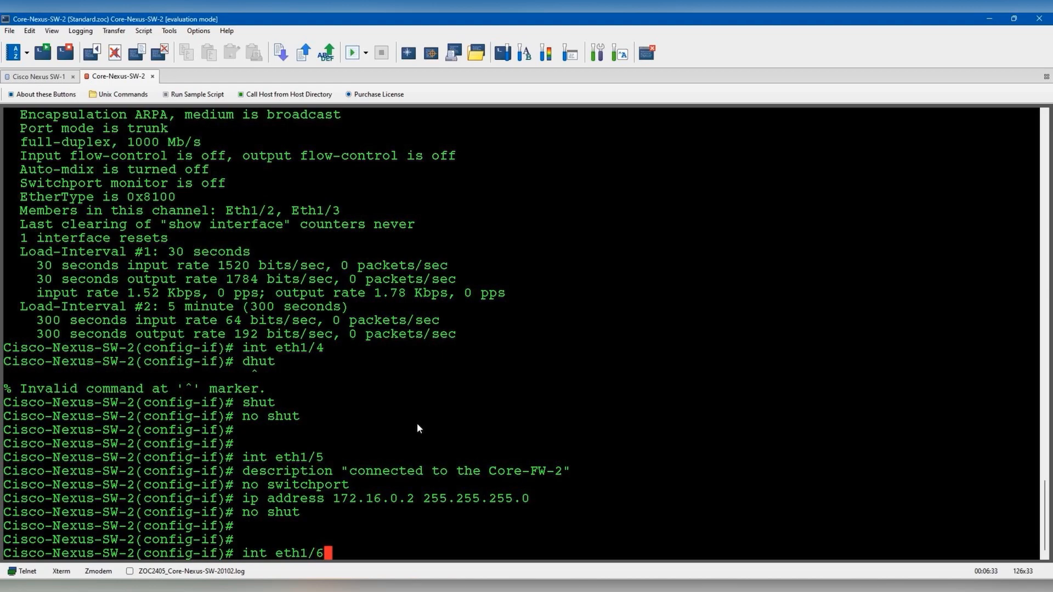
# - Describe Eth1/6 as 'Connected to the Perimiter-FW-2' and make it a routed port
pyautogui.hotkey('alt', 'Tab')
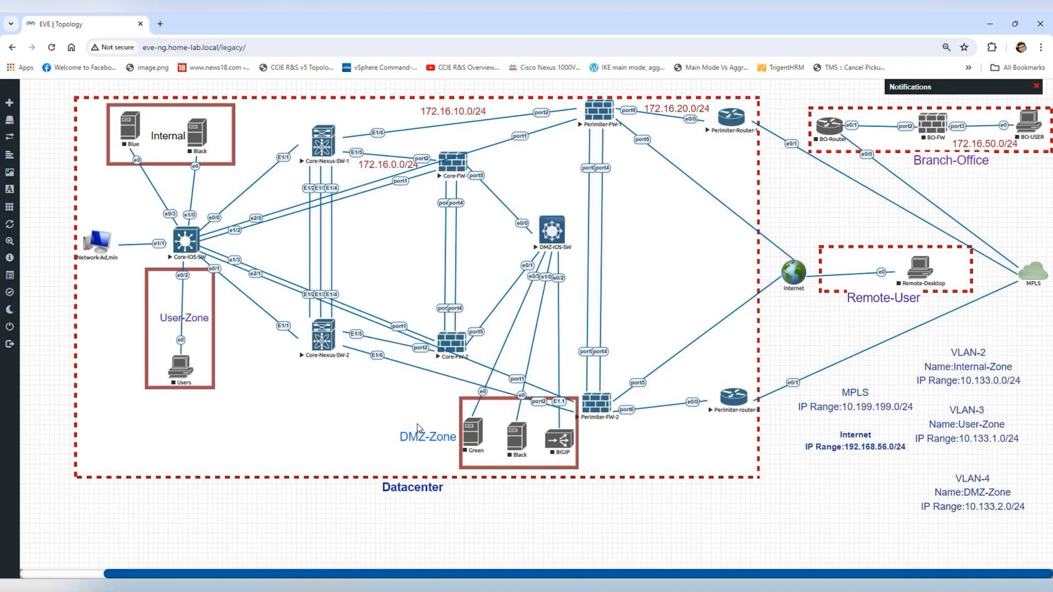
pyautogui.hotkey('alt', 'Tab')
pyautogui.press('Return')
pyautogui.write('ip add')
pyautogui.press('BackSpace')
pyautogui.press('BackSpace')
pyautogui.press('BackSpace')
pyautogui.press('BackSpace')
pyautogui.press('BackSpace')
pyautogui.press('BackSpace')
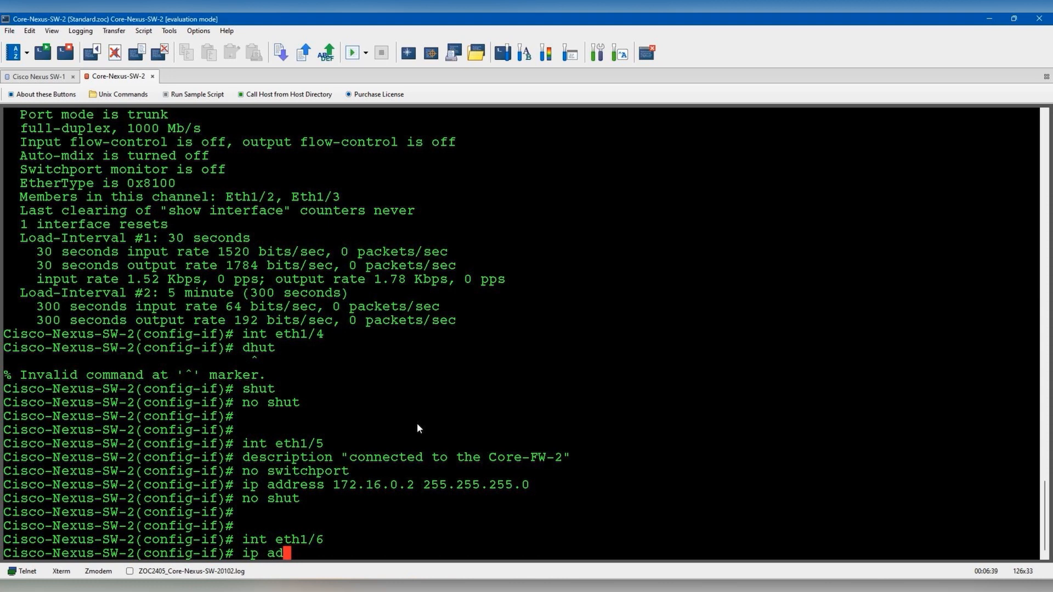
pyautogui.write('description "')
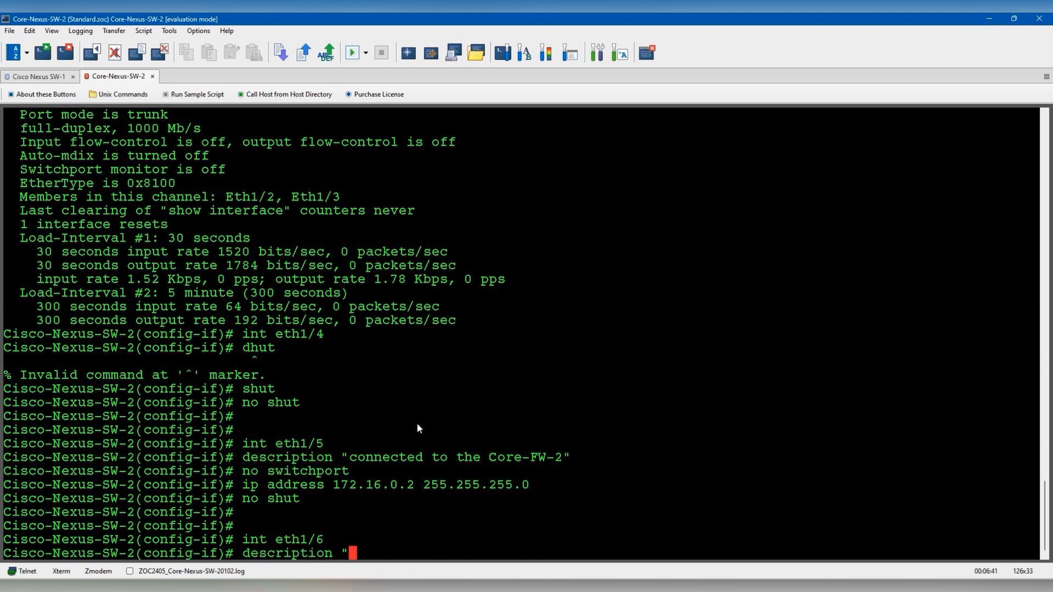
pyautogui.write('Connected to')
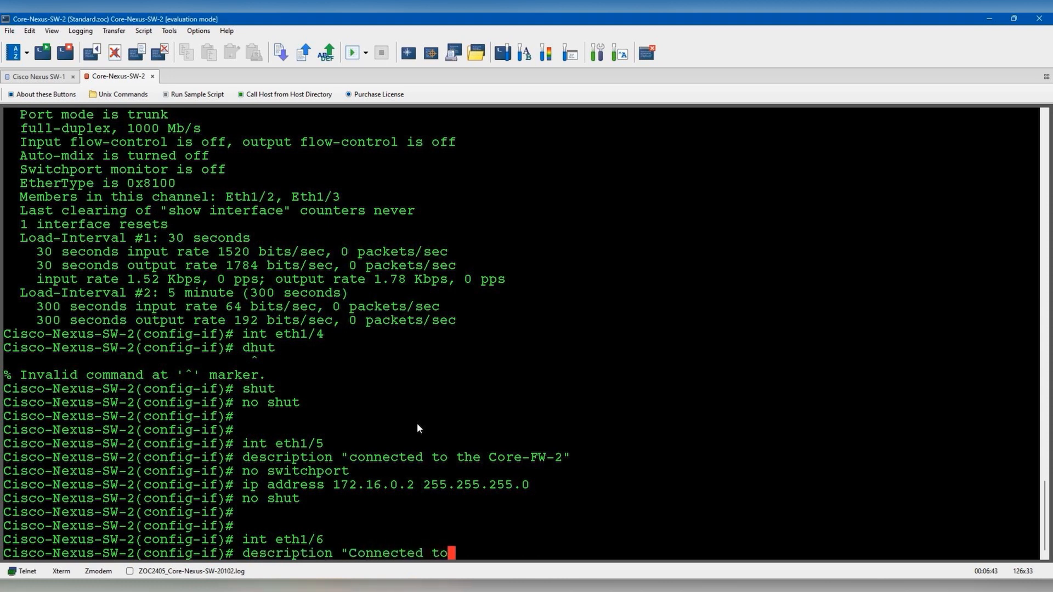
pyautogui.write(' the Perim')
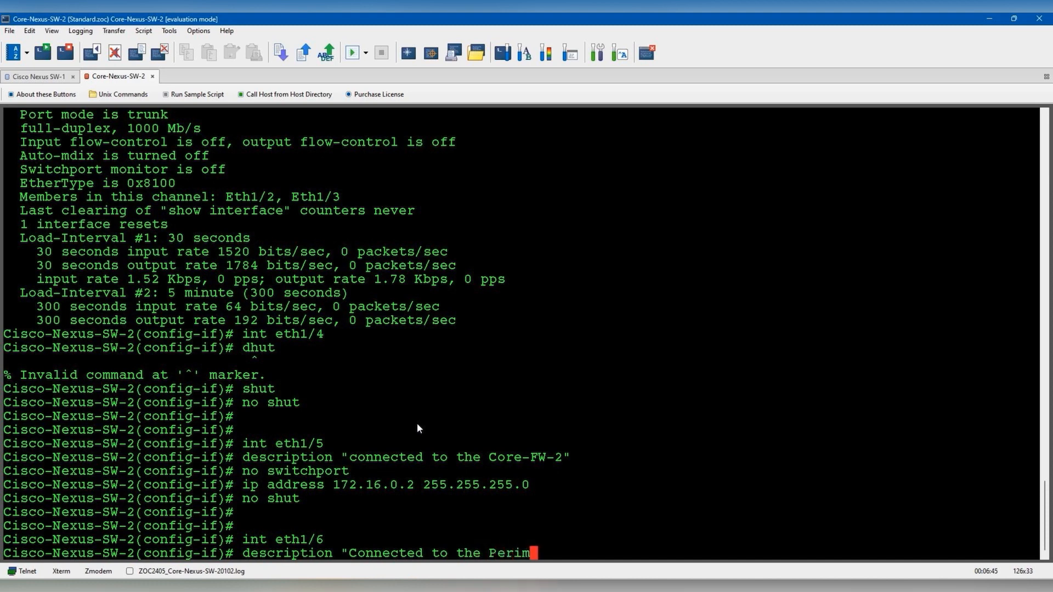
pyautogui.write('iter-FW')
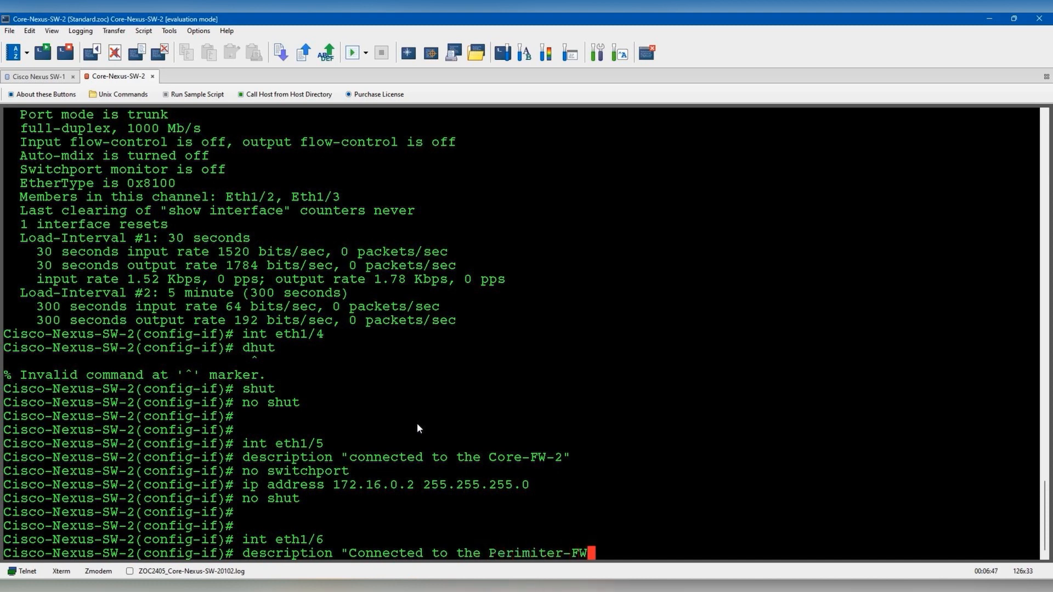
pyautogui.write('-2"')
pyautogui.press('Return')
pyautogui.write('no switchport')
pyautogui.press('Return')
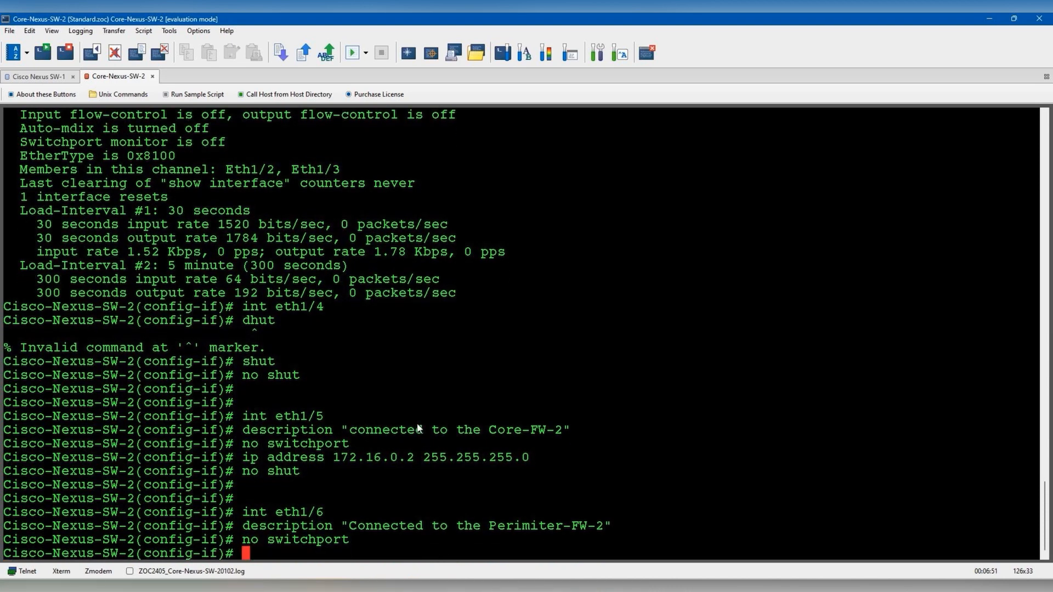
# - Assign 172.16.10.2 255.255.255.0 to Eth1/6, enable it with no shut, and end
pyautogui.write('ip address ')
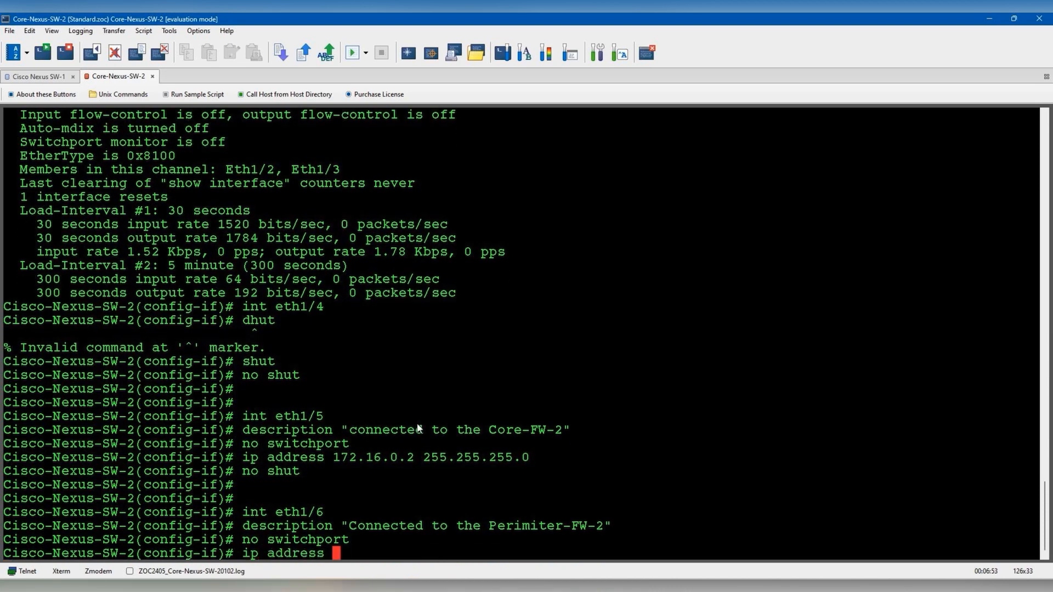
pyautogui.write('172.16.10')
pyautogui.hotkey('alt', 'Tab')
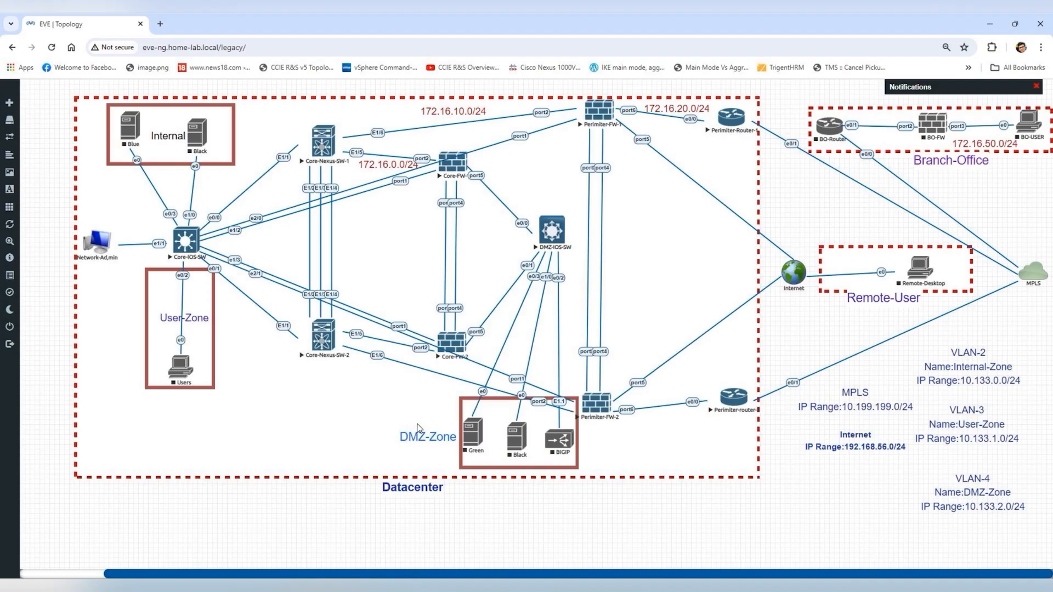
pyautogui.hotkey('alt', 'Tab')
pyautogui.write('.2 255,25')
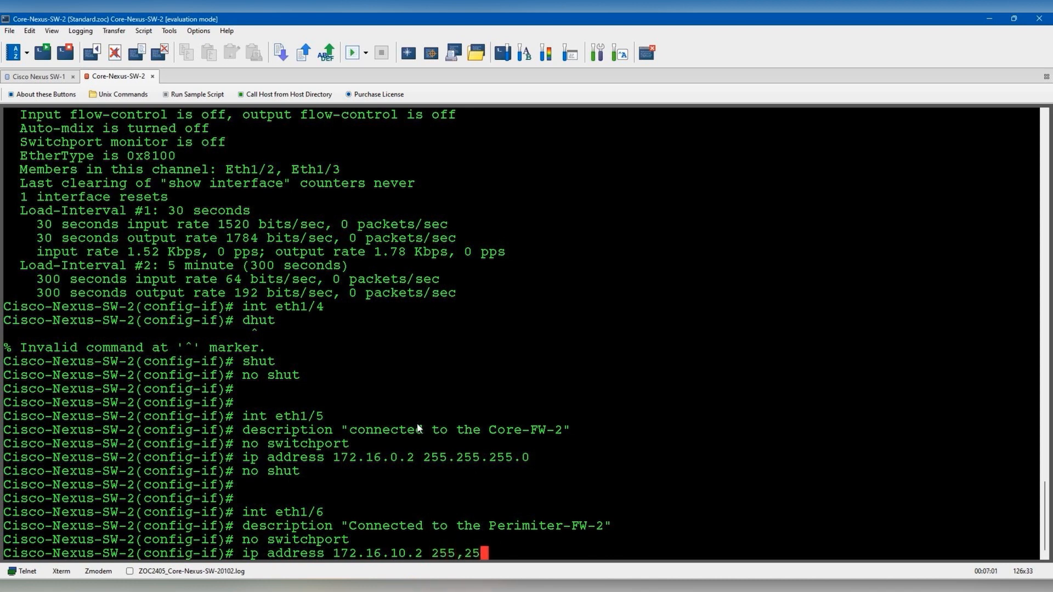
pyautogui.press('BackSpace')
pyautogui.press('BackSpace')
pyautogui.press('BackSpace')
pyautogui.write('.255.255.0')
pyautogui.press('Return')
pyautogui.write('no shut')
pyautogui.press('Return')
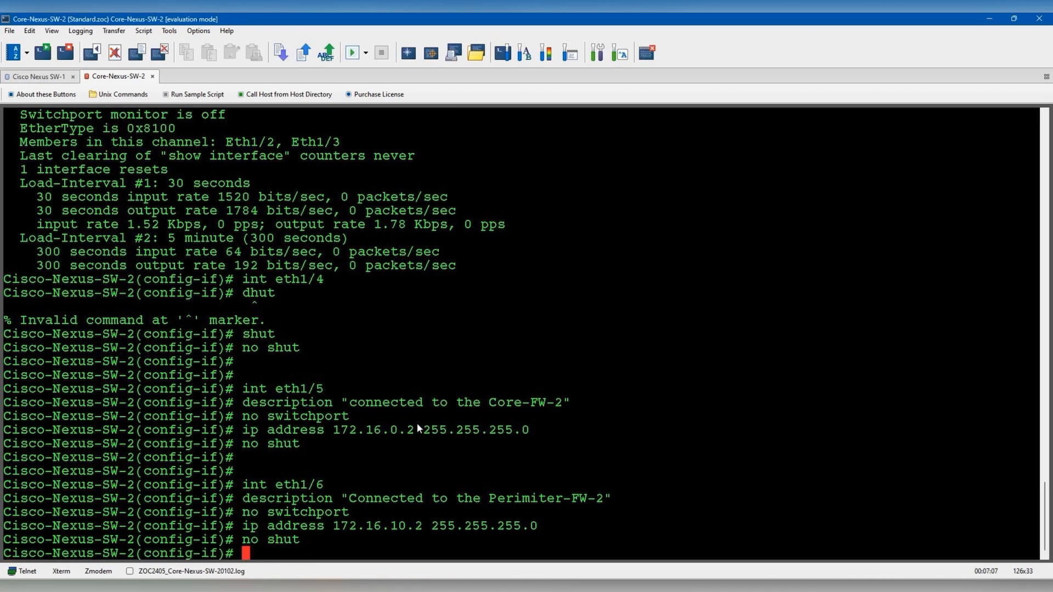
pyautogui.press('Return')
pyautogui.press('Return')
pyautogui.write('end')
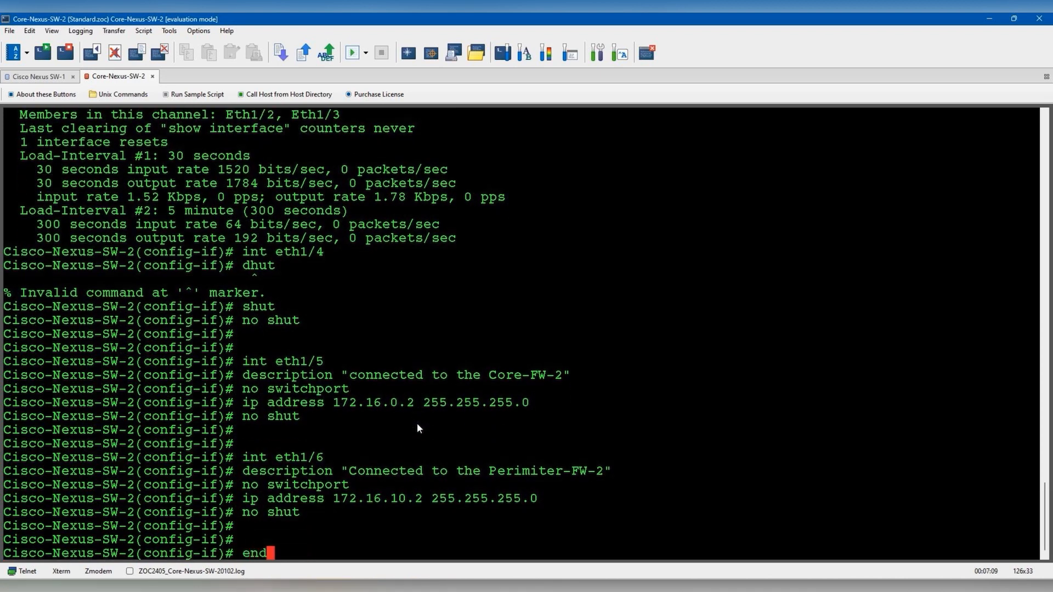
pyautogui.press('Return')
pyautogui.press('Return')
pyautogui.press('Return')
# - Review the interface brief and routing table, then save the running config with 'copy run start'
pyautogui.write('show ip i')
pyautogui.write('nt bri')
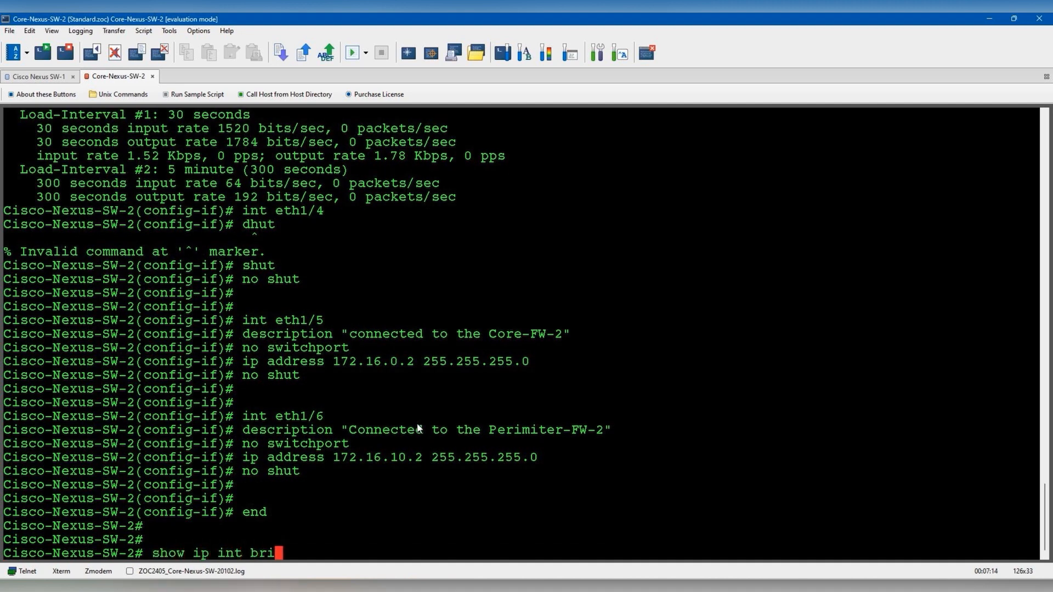
pyautogui.press('Return')
pyautogui.write('sho')
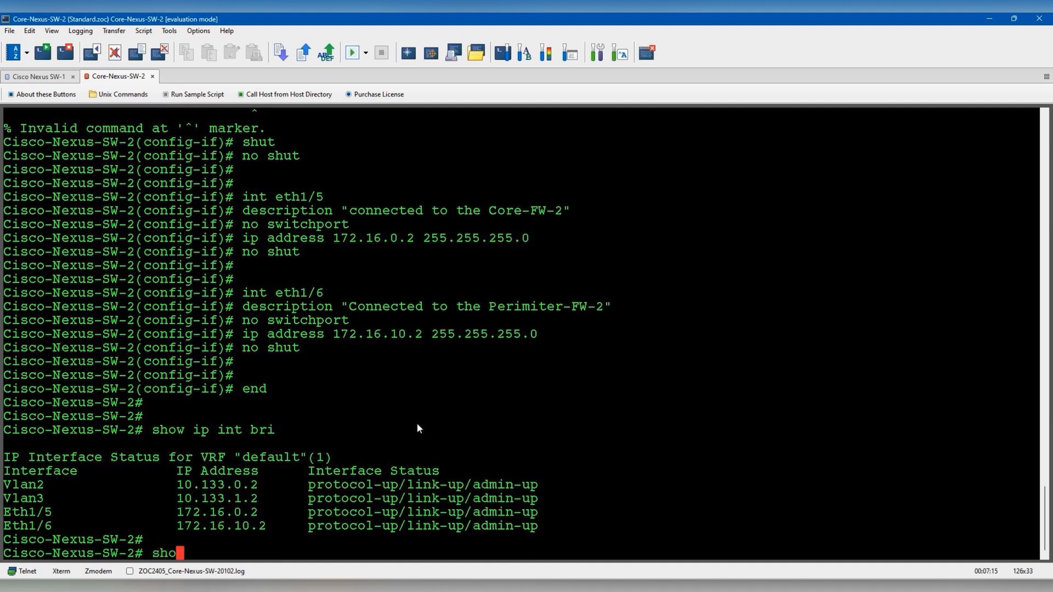
pyautogui.write('w ip route')
pyautogui.press('Return')
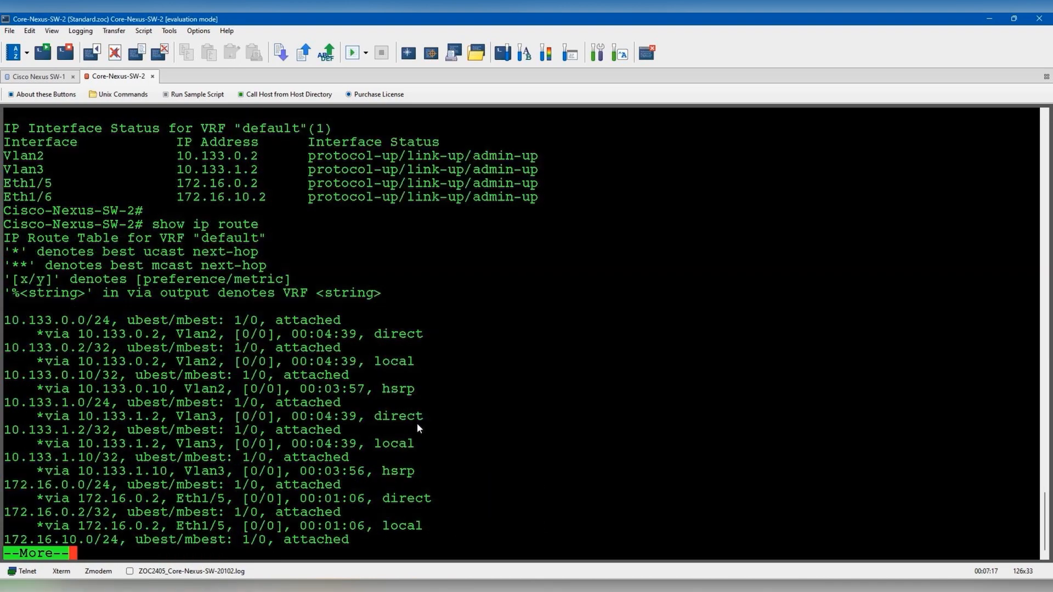
pyautogui.press('space')
pyautogui.press('Return')
pyautogui.press('Return')
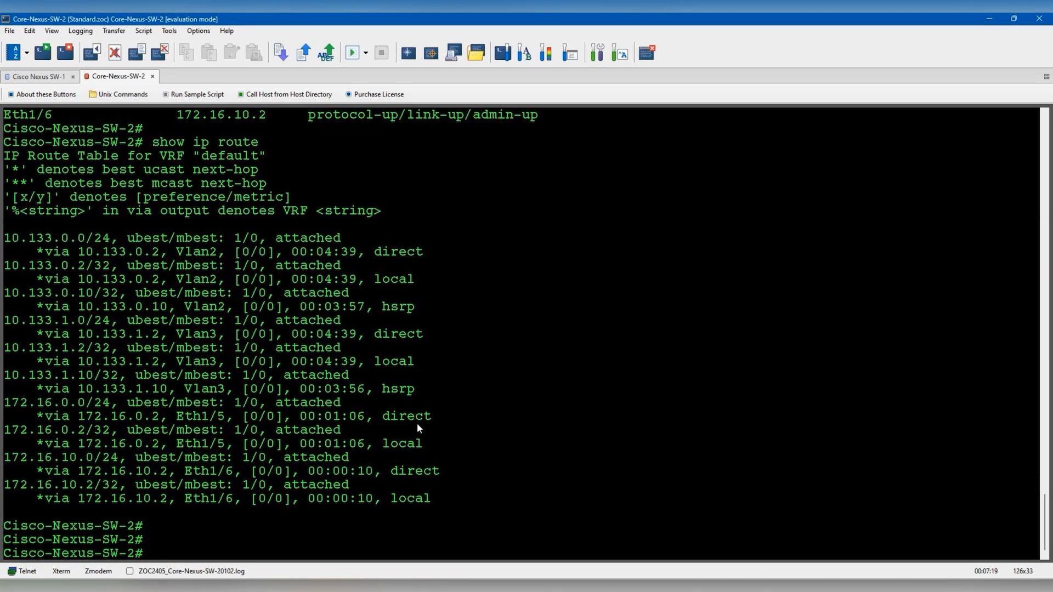
pyautogui.write('copy runn start')
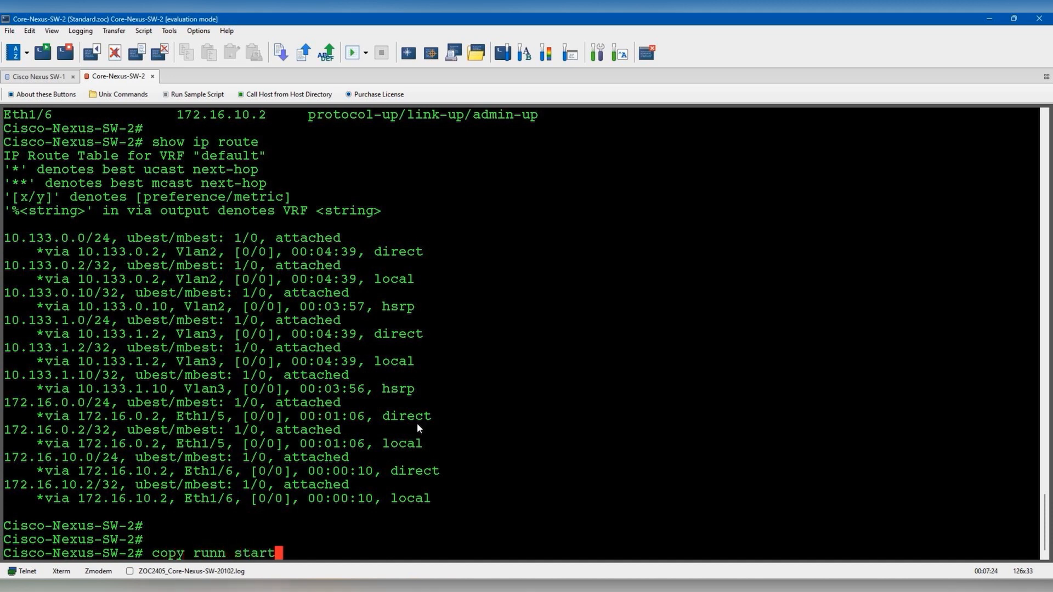
pyautogui.press('Return')
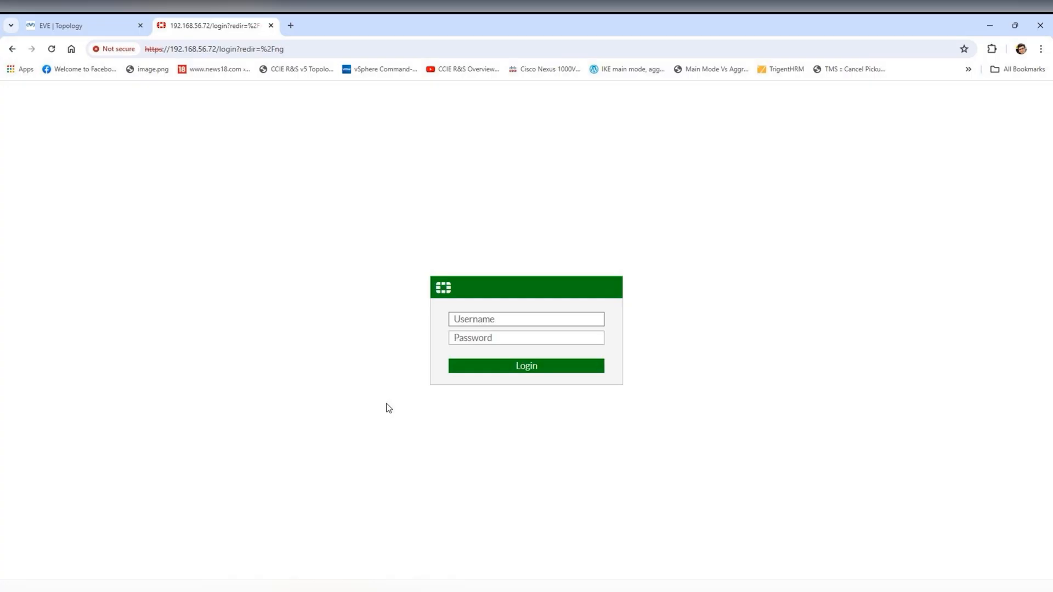
# - Sign in to the FortiOS web GUI with the admin account and its password
pyautogui.write('admin')
pyautogui.press('Tab')
pyautogui.write('********')
pyautogui.press('Return')
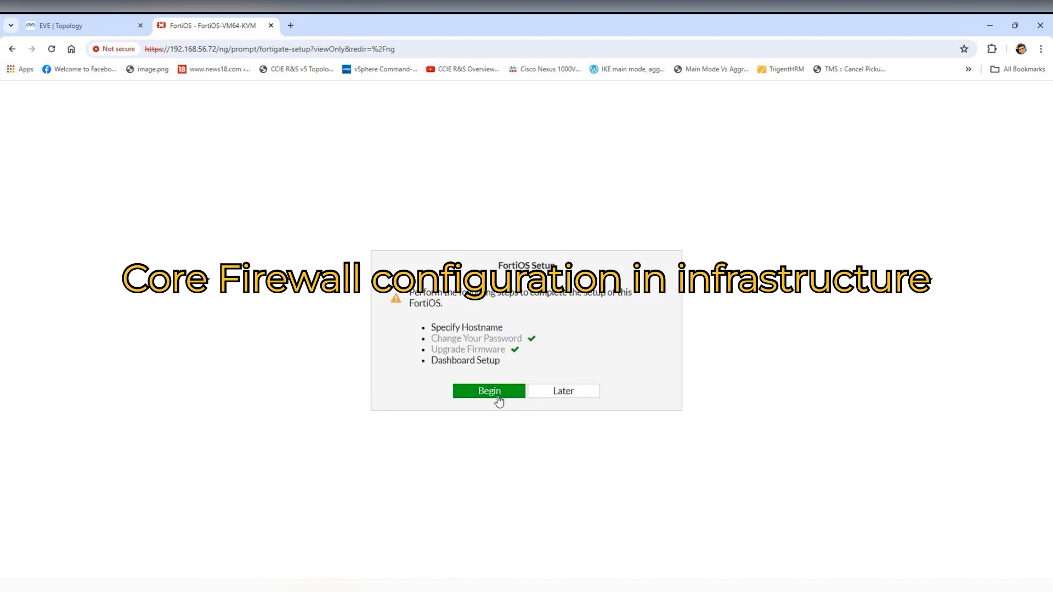
# - Finish FortiOS initial setup with hostname Core-FW-1, dismiss the 6.4.15 notice, and list Network Interfaces
pyautogui.click(500, 389)
pyautogui.click(573, 361)
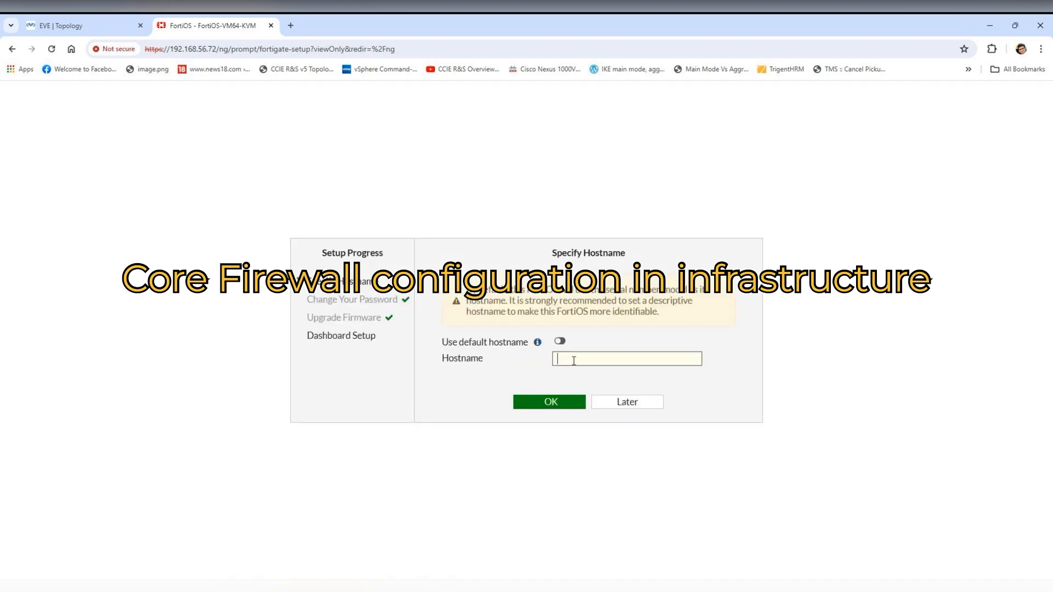
pyautogui.write('Core-FW-1')
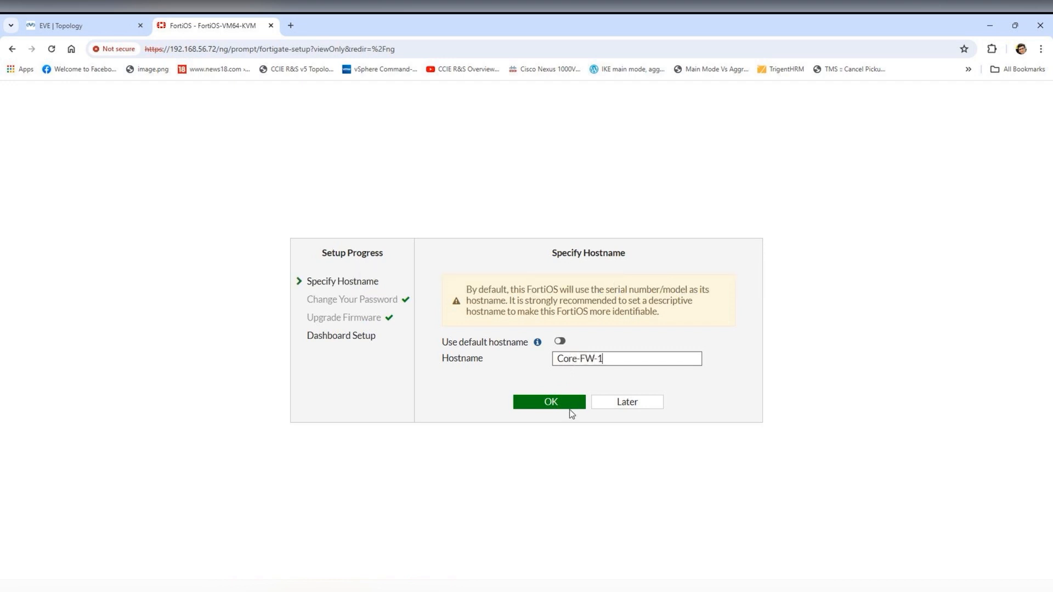
pyautogui.click(569, 408)
pyautogui.click(588, 406)
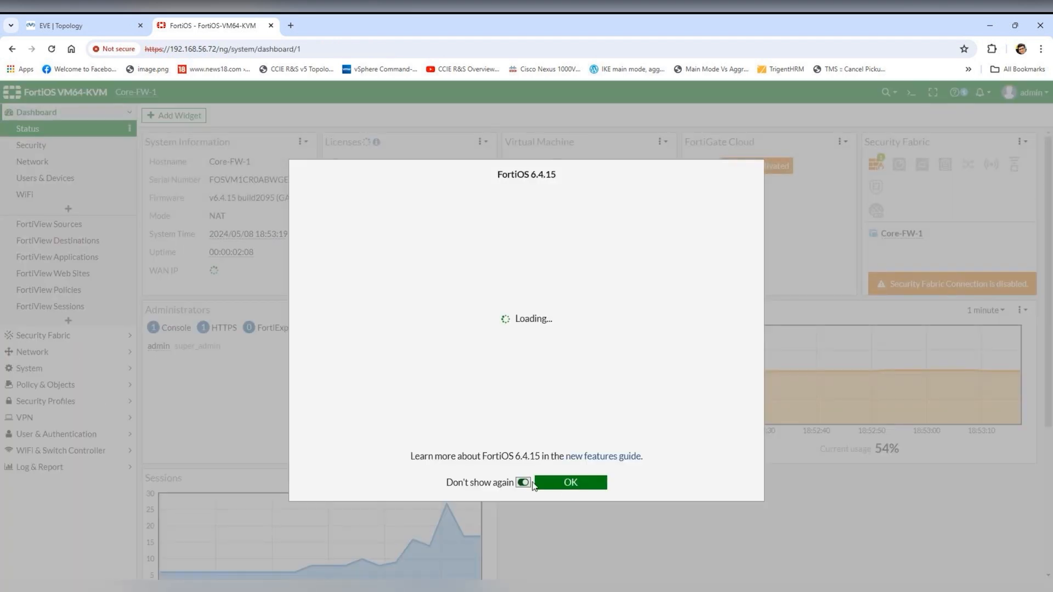
pyautogui.click(570, 483)
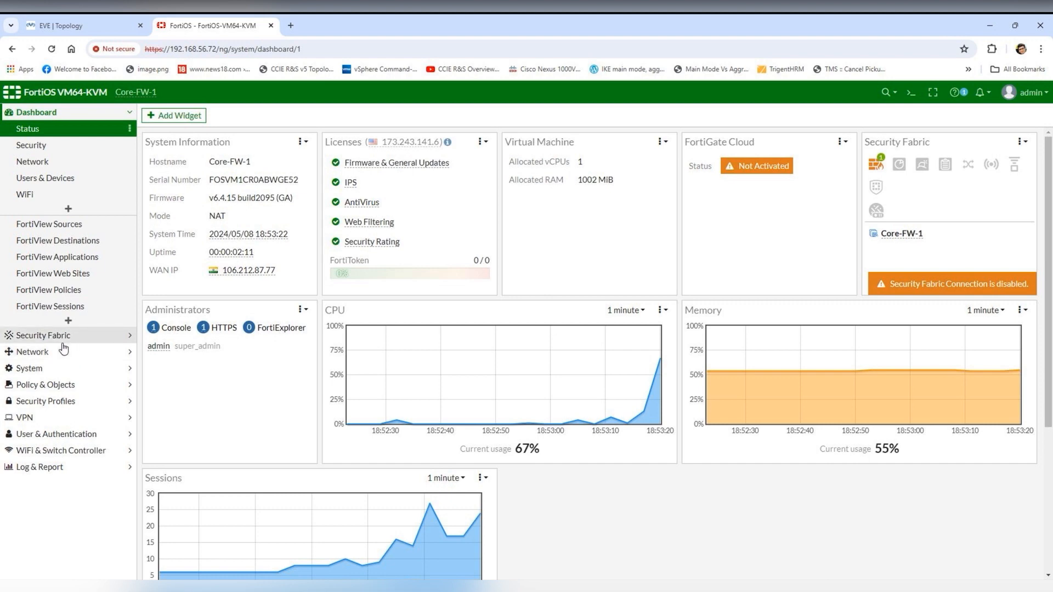
pyautogui.click(36, 351)
pyautogui.click(67, 167)
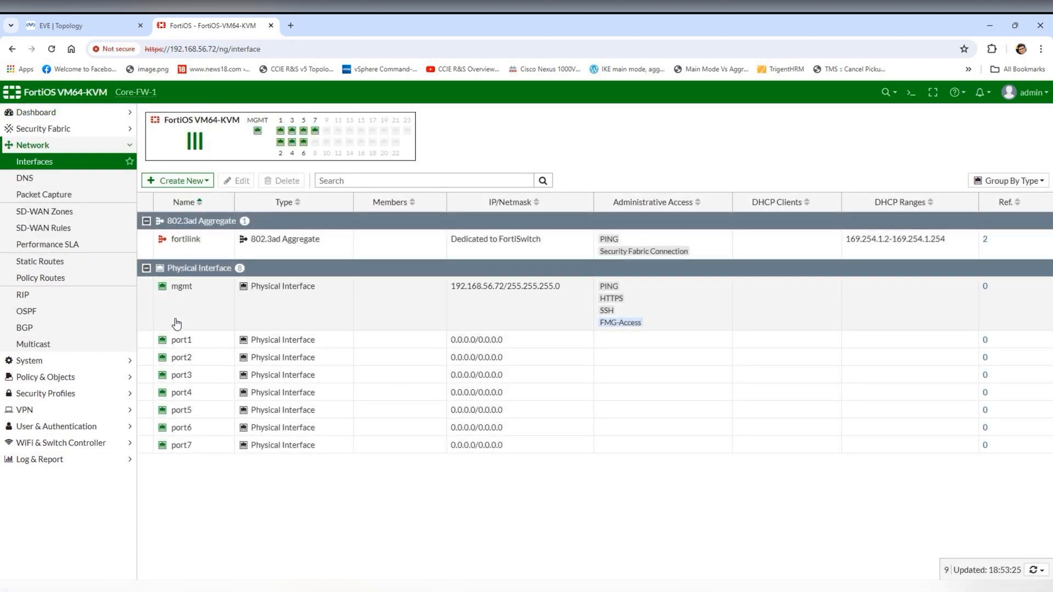
# - Turn off Dedicated Management Port on mgmt and switch it to manual addressing 192.168.56.72/255.255.255.0
pyautogui.click(176, 324)
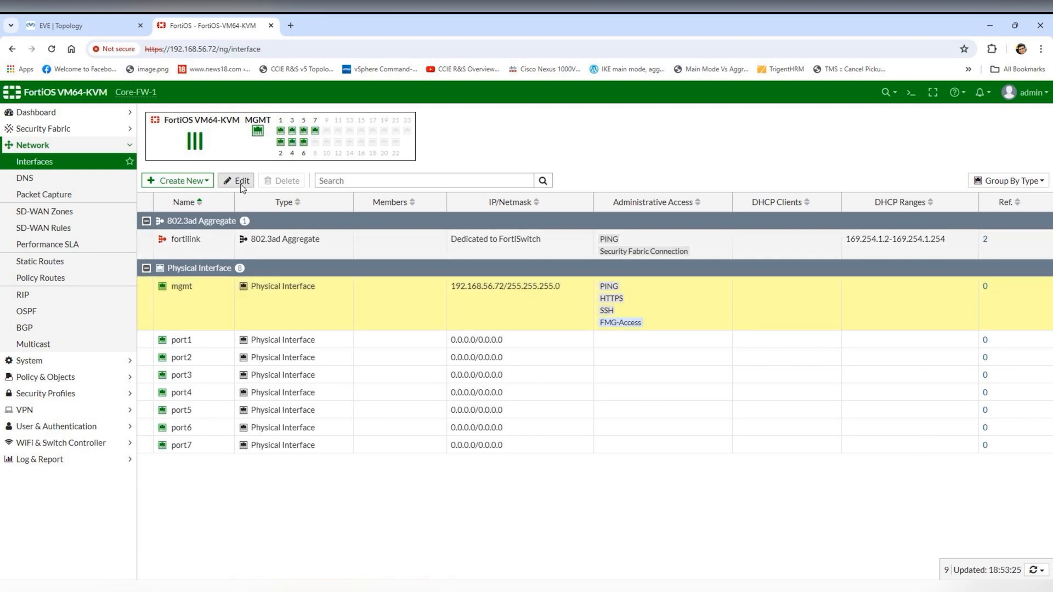
pyautogui.click(238, 181)
pyautogui.click(154, 230)
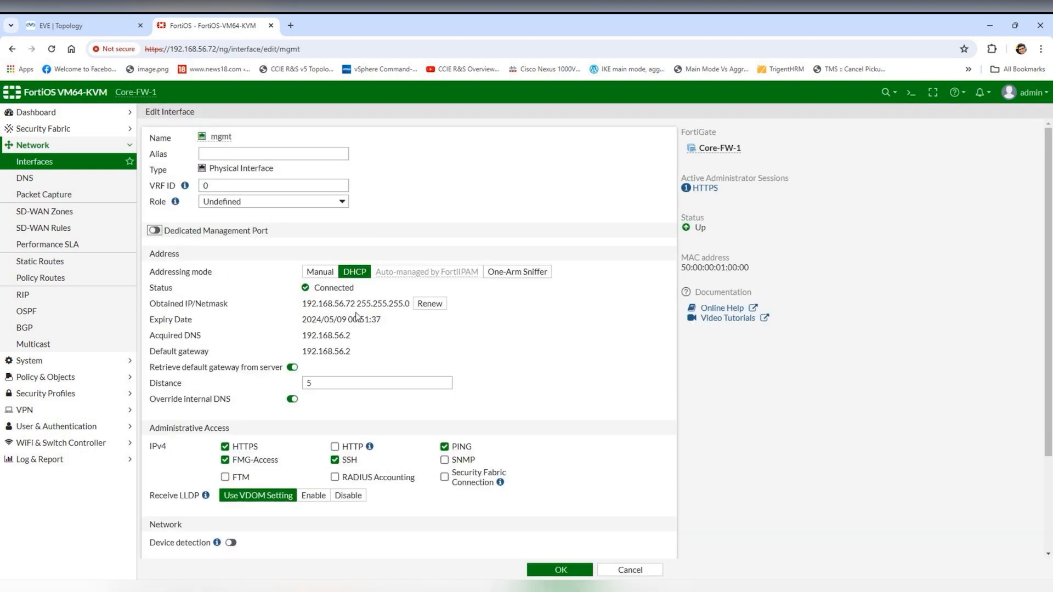
pyautogui.click(320, 271)
pyautogui.click(561, 570)
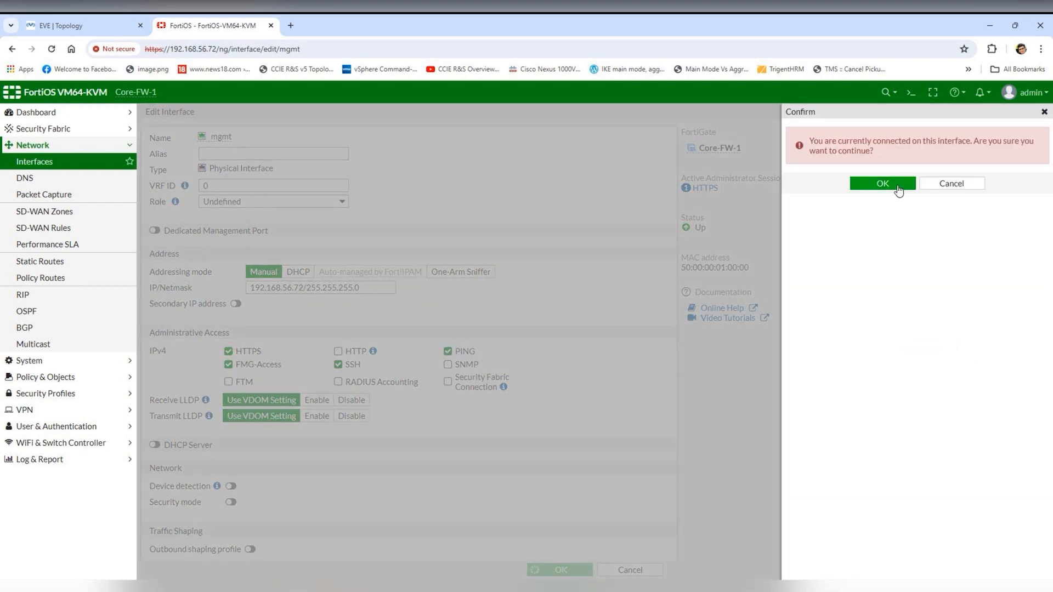
pyautogui.click(898, 189)
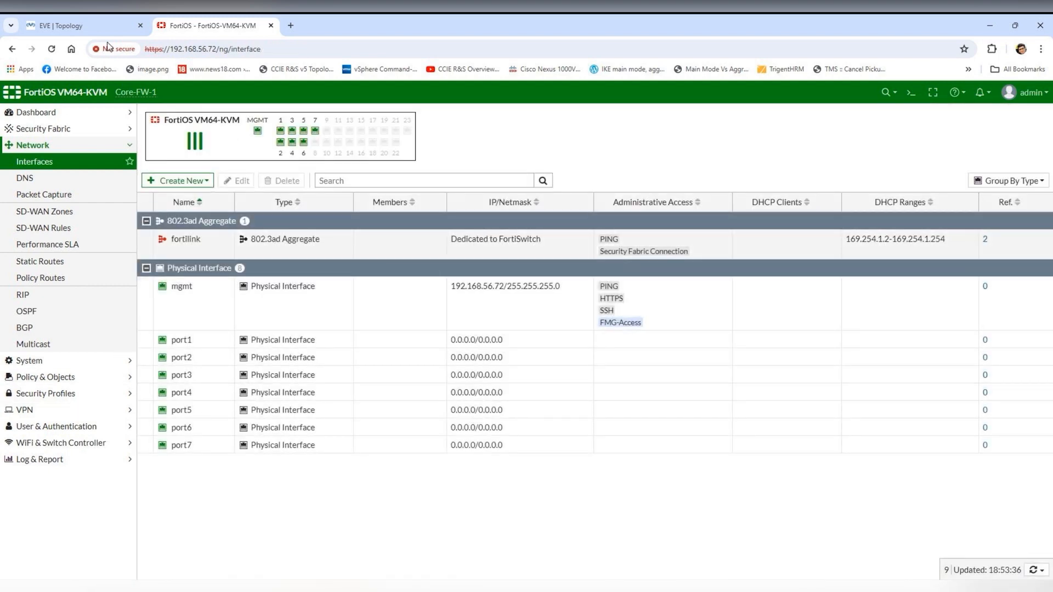
pyautogui.click(77, 26)
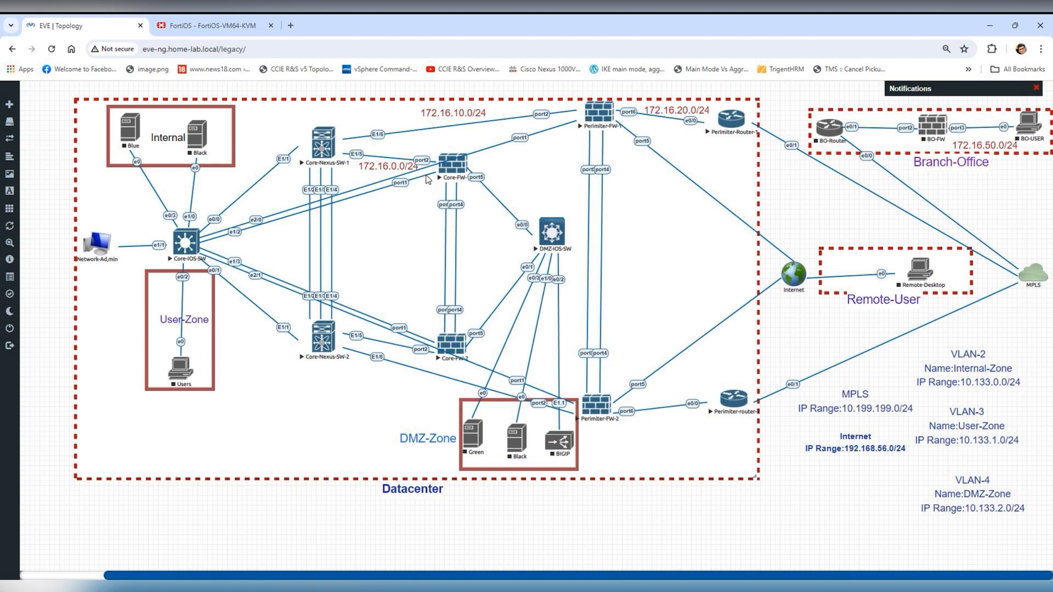
pyautogui.click(208, 26)
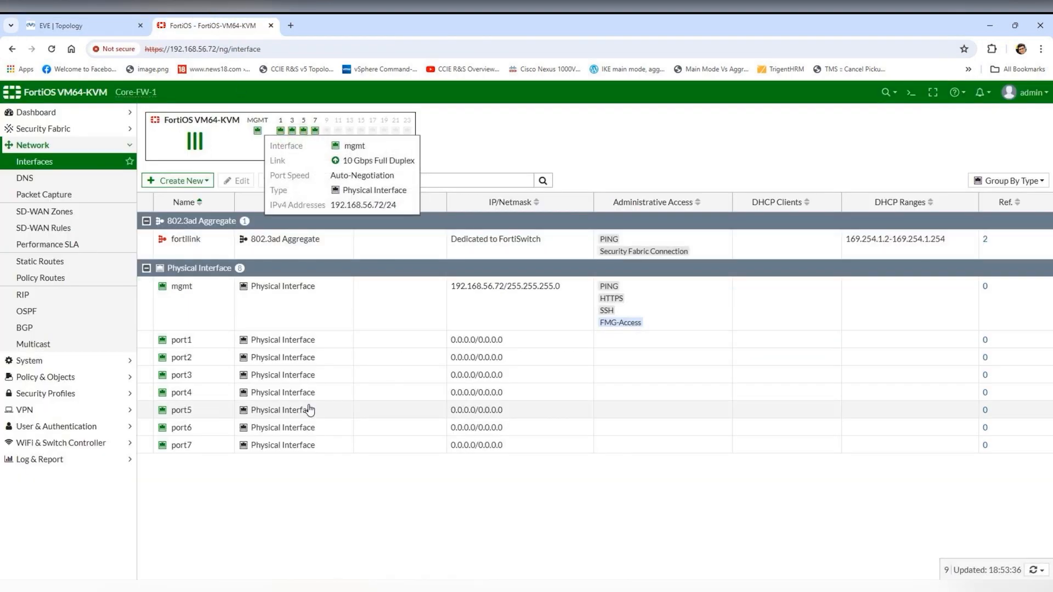
# - Edit port1 with alias Core-Nexus-SW-1, a 172.16.x address, and PING and SNMP access
pyautogui.click(195, 343)
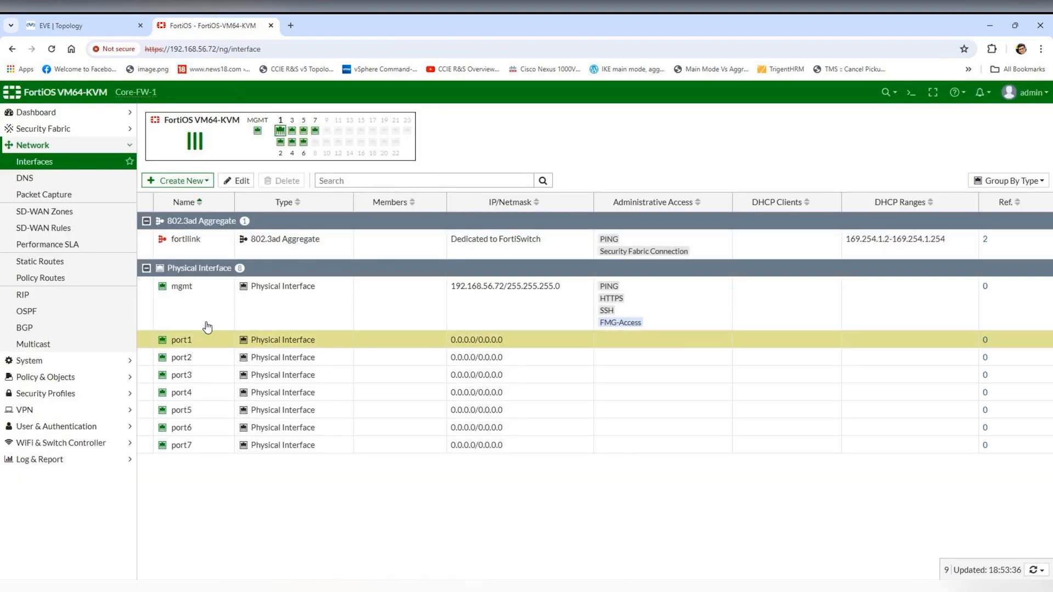
pyautogui.click(237, 182)
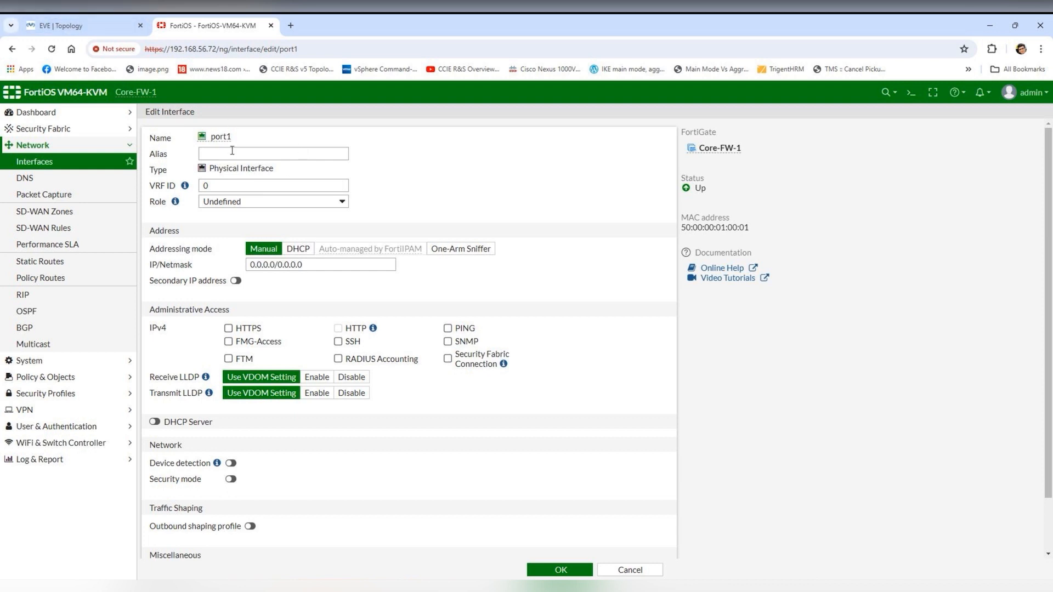
pyautogui.click(258, 153)
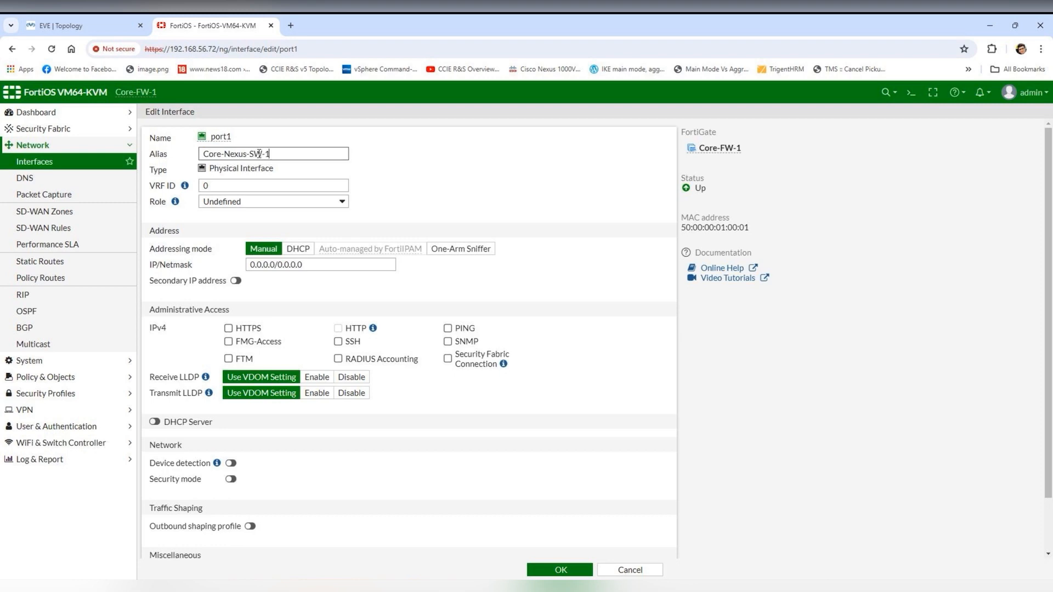
pyautogui.click(62, 25)
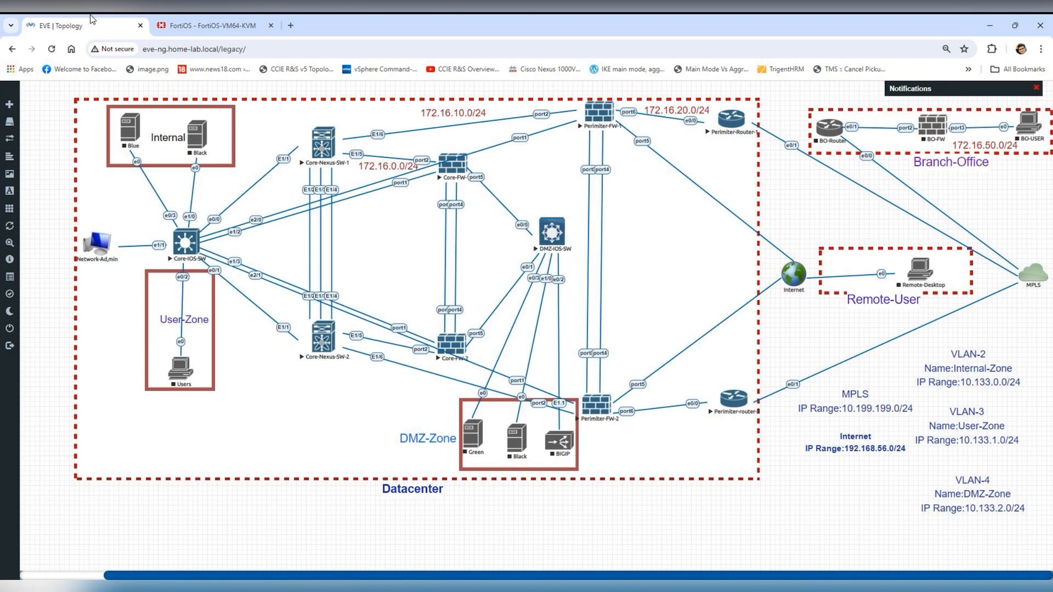
pyautogui.click(219, 25)
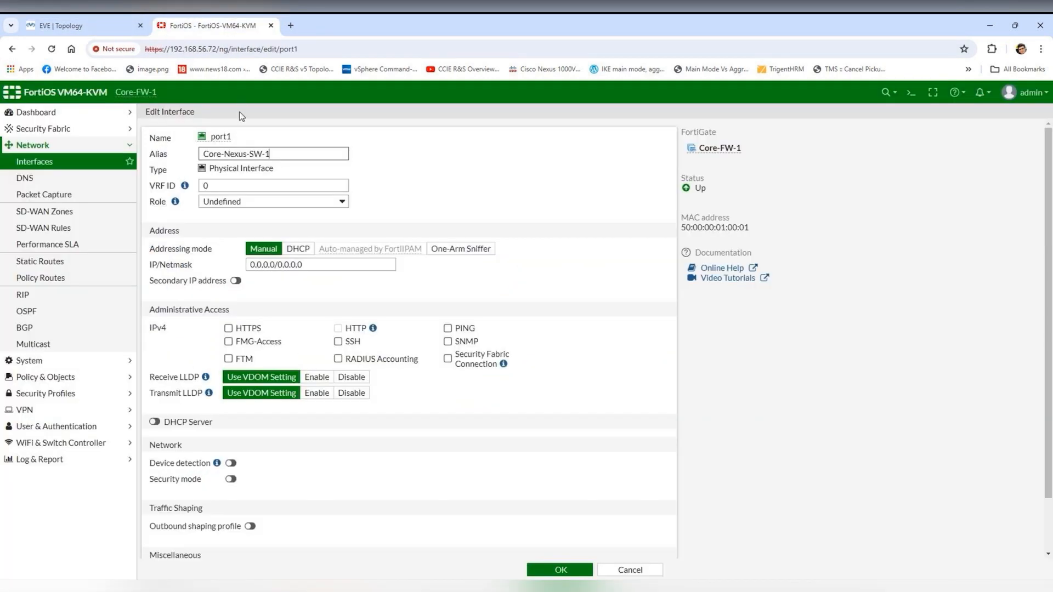
pyautogui.moveTo(302, 265); pyautogui.dragTo(254, 266)
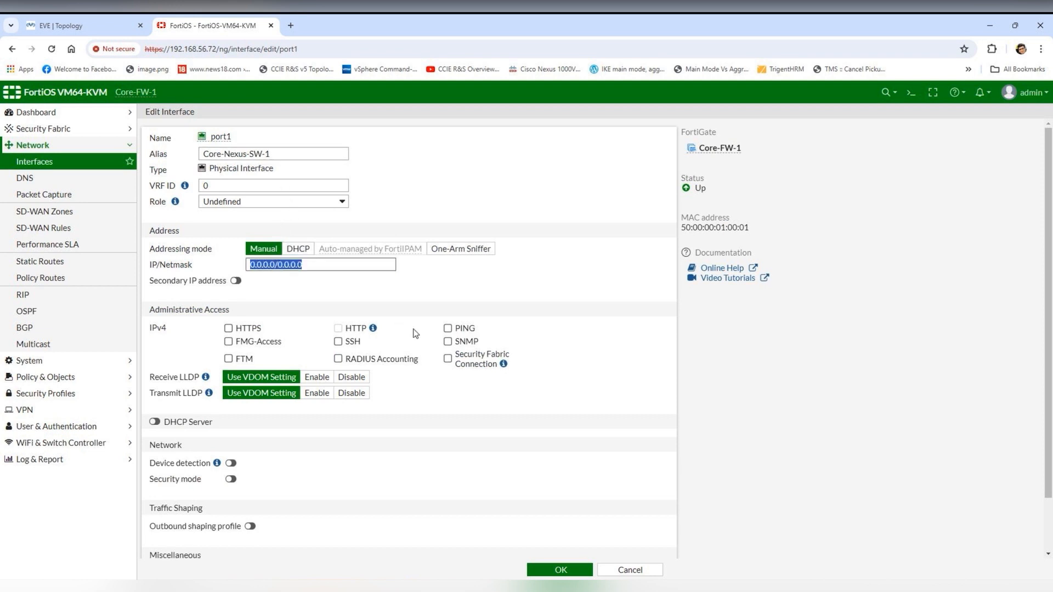
pyautogui.write('172.16.0.1 255')
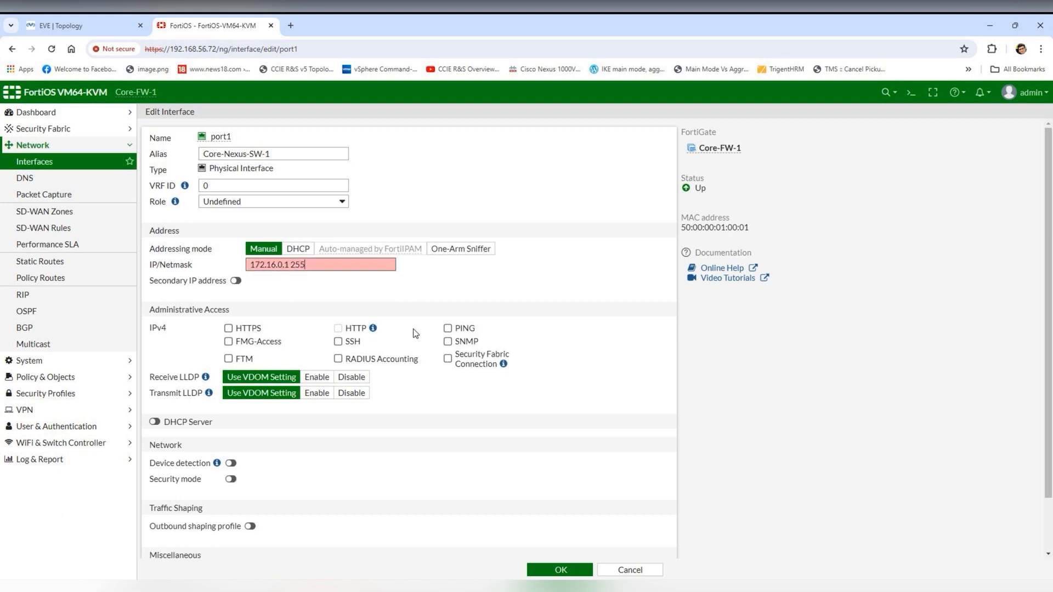
pyautogui.write('0')
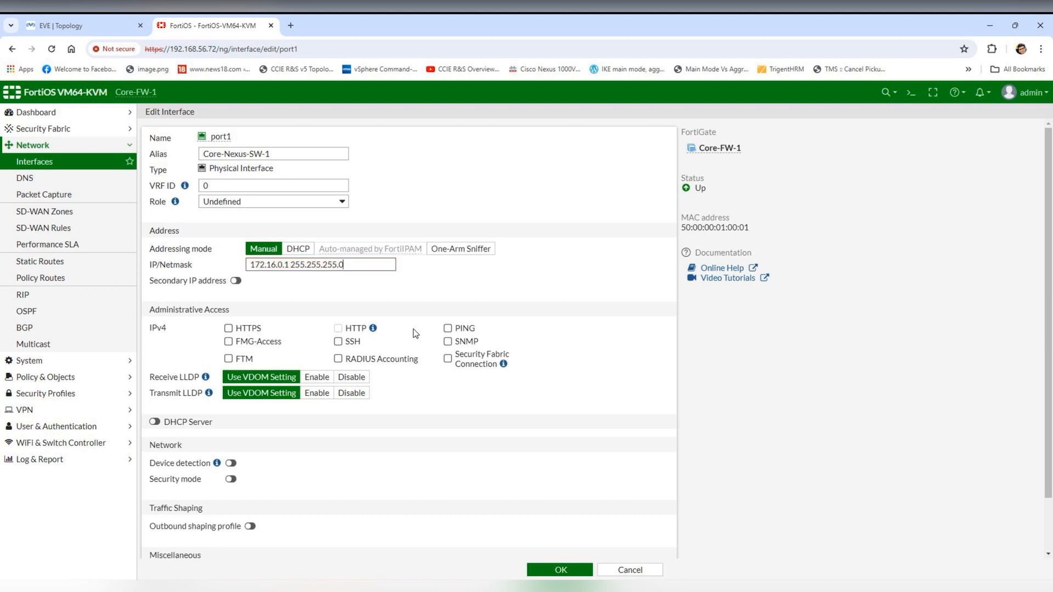
pyautogui.click(464, 331)
pyautogui.click(464, 341)
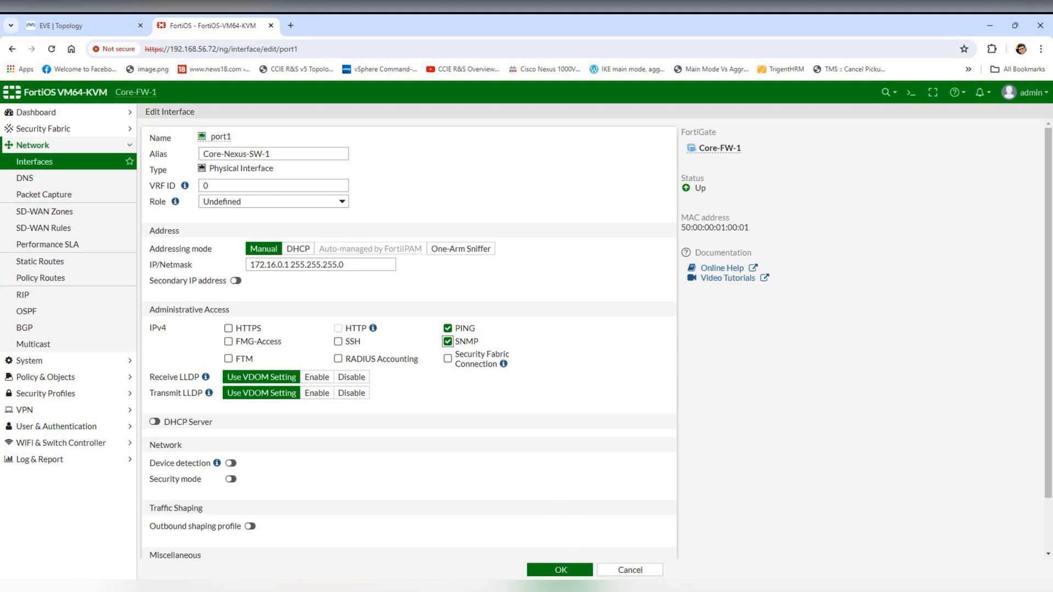
pyautogui.click(568, 570)
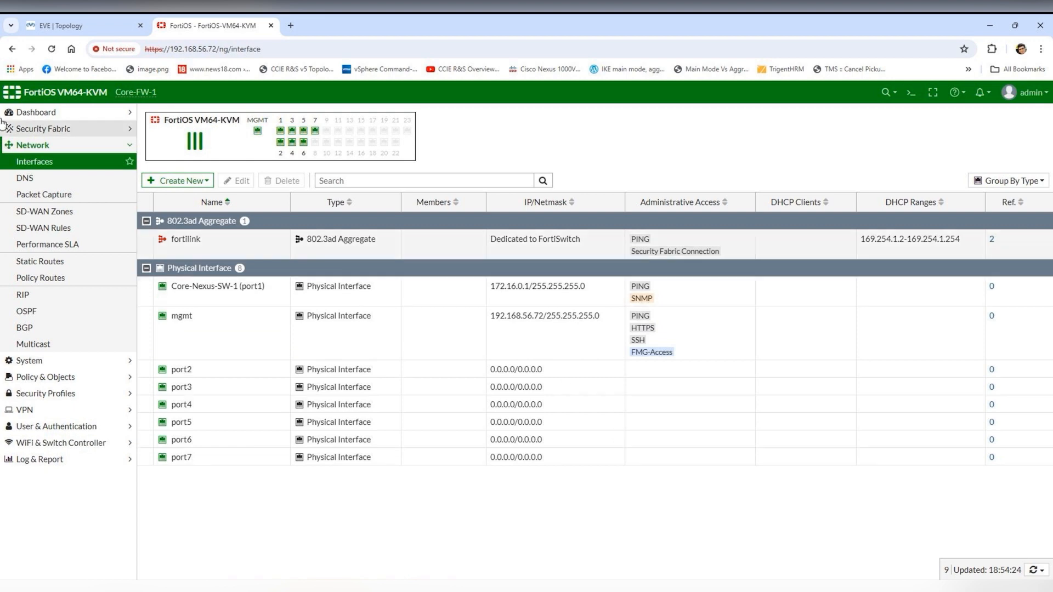
# - Correct port1's address to 172.16.0.10/255.255.255.0, save it, and view the EVE topology
pyautogui.click(537, 293)
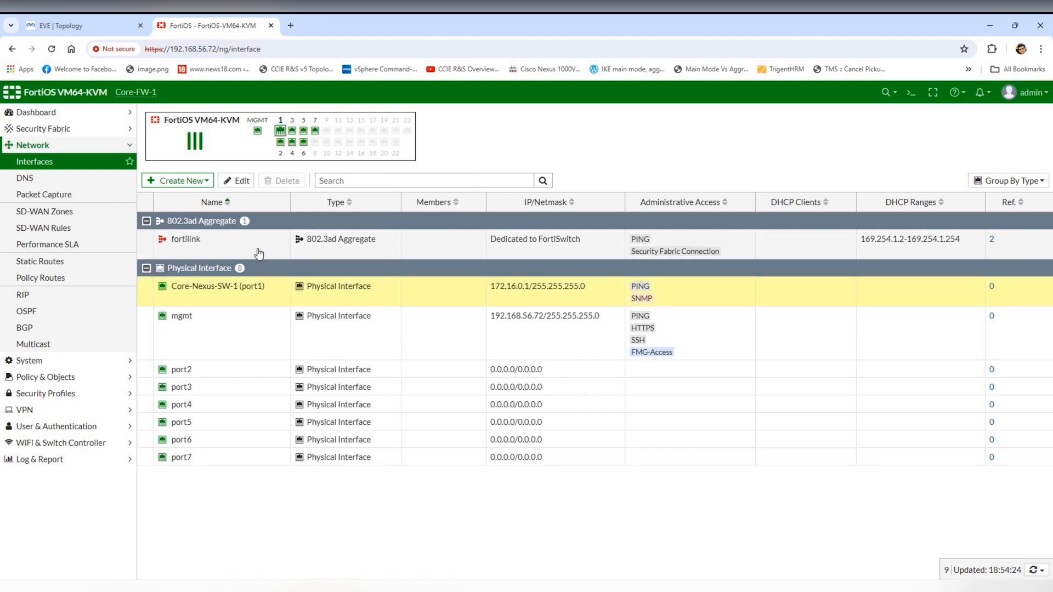
pyautogui.click(241, 181)
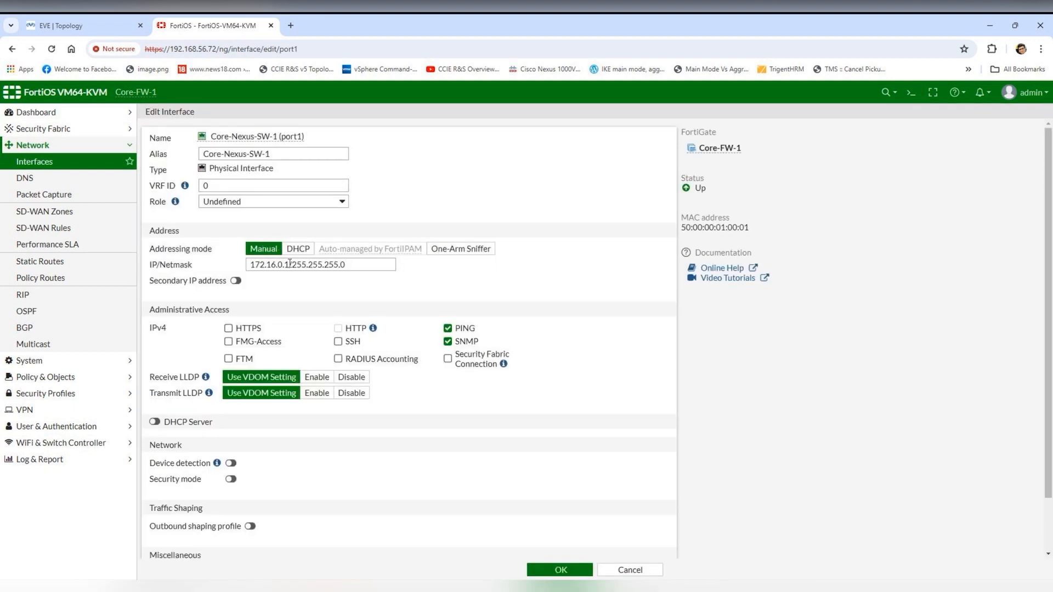
pyautogui.write('0')
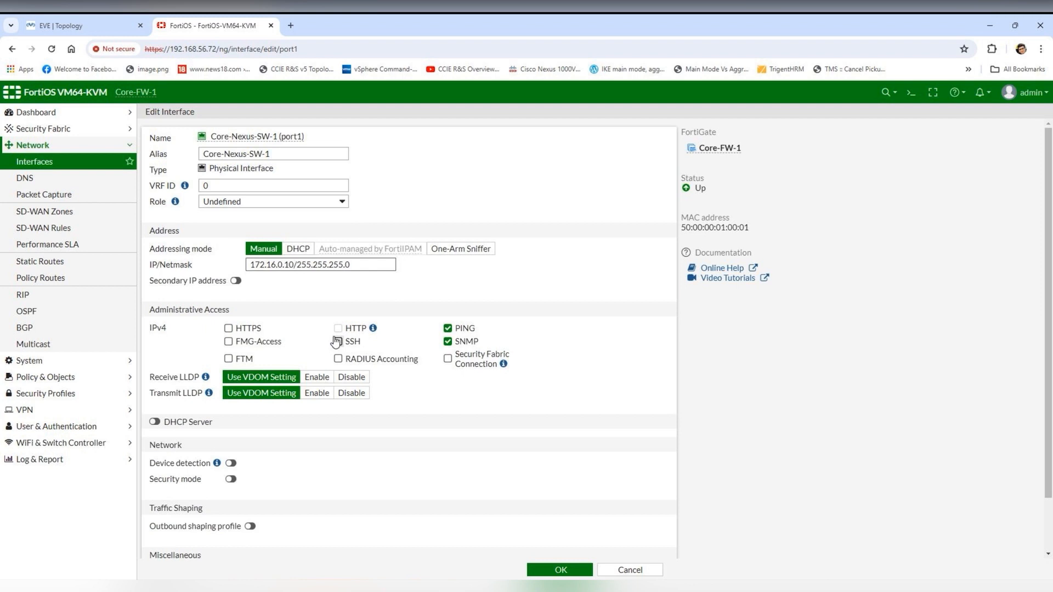
pyautogui.click(560, 570)
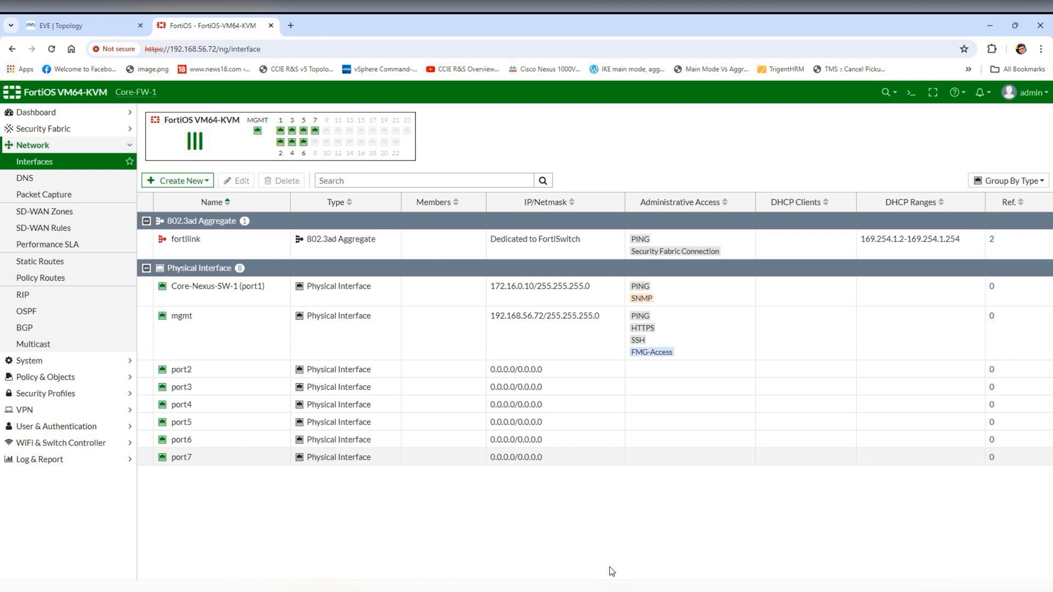
pyautogui.click(138, 23)
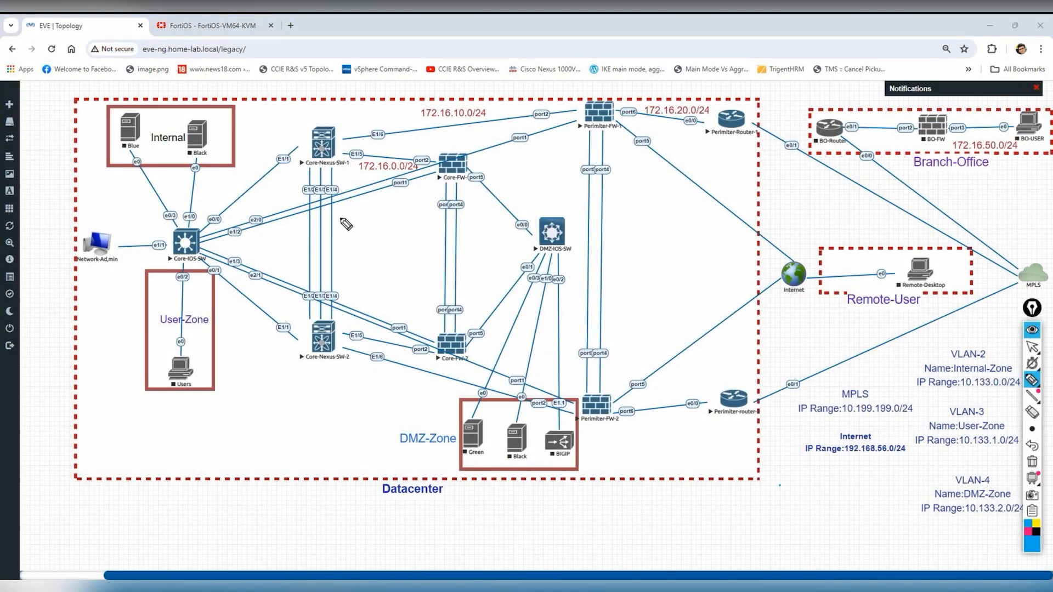
# - Ink-annotate subnets 172.16.0.0/24, 172.16.10.0/24, the VLAN-4 DMZ range, and the DMZ path to Core-FW port5
pyautogui.moveTo(361, 181); pyautogui.dragTo(409, 173)
pyautogui.moveTo(436, 124); pyautogui.dragTo(469, 116)
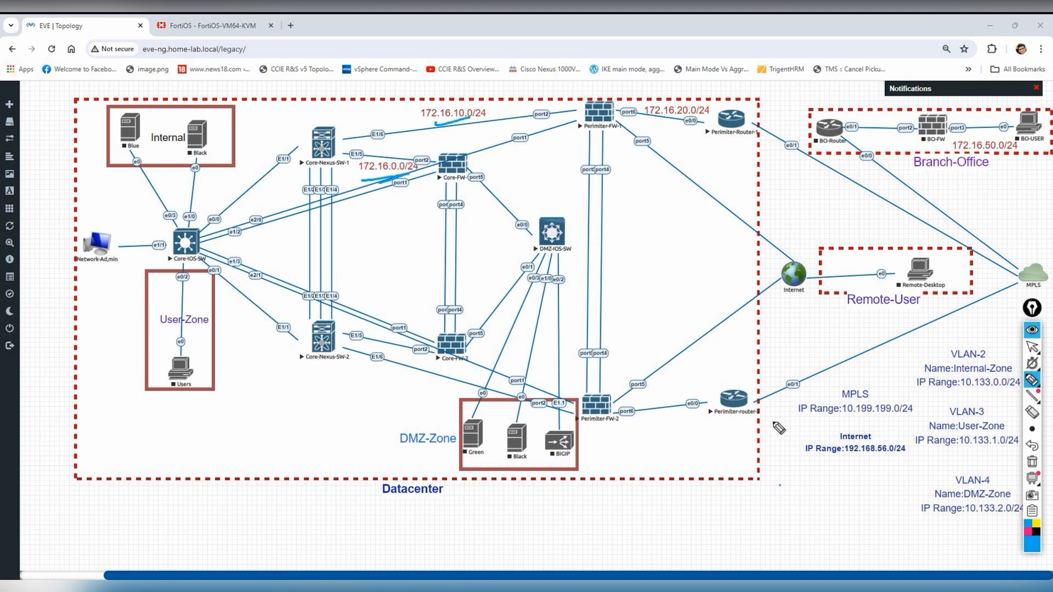
pyautogui.moveTo(963, 522)
pyautogui.mouseDown()
pyautogui.moveTo(1008, 520)
pyautogui.moveTo(969, 524)
pyautogui.mouseUp()
pyautogui.moveTo(483, 177); pyautogui.dragTo(586, 162)
pyautogui.moveTo(527, 197); pyautogui.dragTo(577, 174)
pyautogui.moveTo(494, 173)
pyautogui.mouseDown()
pyautogui.moveTo(472, 199)
pyautogui.moveTo(496, 178)
pyautogui.mouseUp()
pyautogui.moveTo(572, 406)
pyautogui.mouseDown()
pyautogui.moveTo(459, 411)
pyautogui.moveTo(576, 414)
pyautogui.mouseUp()
pyautogui.moveTo(464, 450)
pyautogui.mouseDown()
pyautogui.moveTo(503, 228)
pyautogui.moveTo(479, 183)
pyautogui.mouseUp()
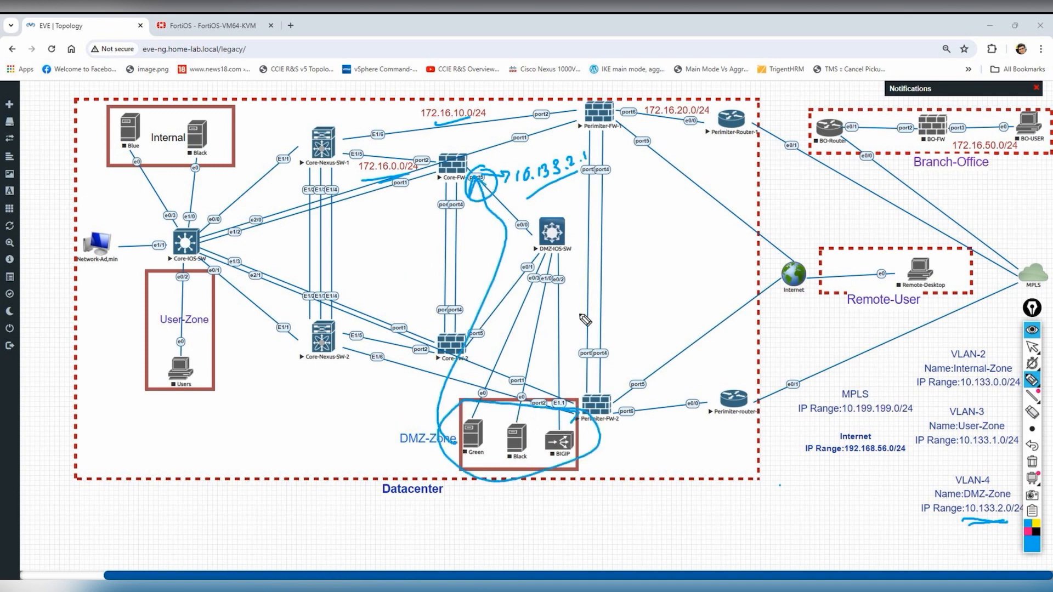
pyautogui.moveTo(582, 208)
pyautogui.mouseDown()
pyautogui.moveTo(554, 266)
pyautogui.moveTo(585, 207)
pyautogui.mouseUp()
pyautogui.moveTo(579, 237); pyautogui.dragTo(636, 224)
pyautogui.moveTo(621, 219)
pyautogui.mouseDown()
pyautogui.moveTo(630, 232)
pyautogui.moveTo(717, 211)
pyautogui.mouseUp()
pyautogui.moveTo(660, 244); pyautogui.dragTo(699, 233)
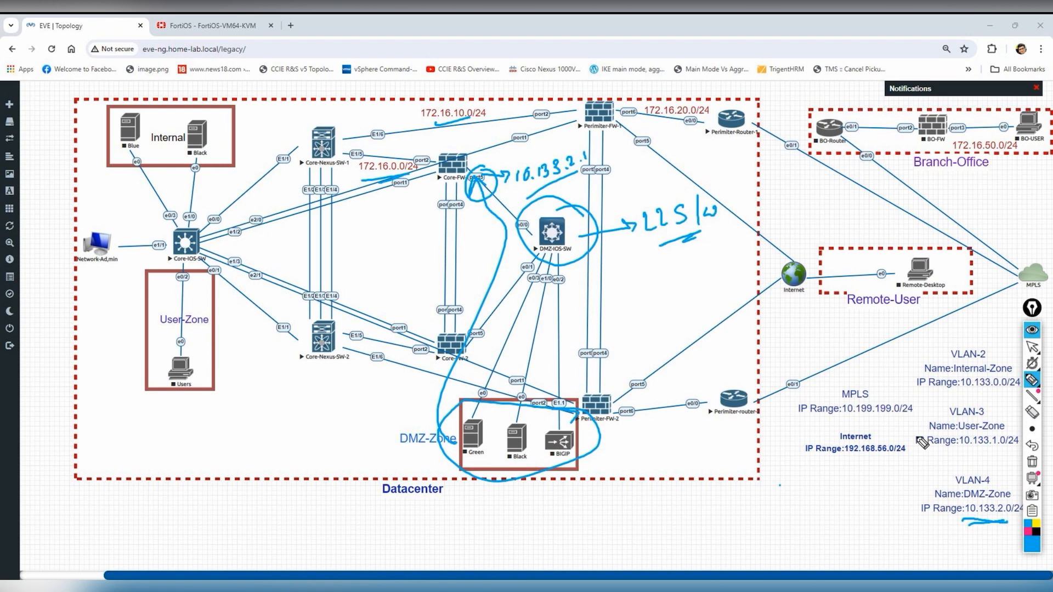
# - Erase all ink notes from the diagram and return to the selection arrow tool
pyautogui.click(1034, 429)
pyautogui.click(1031, 463)
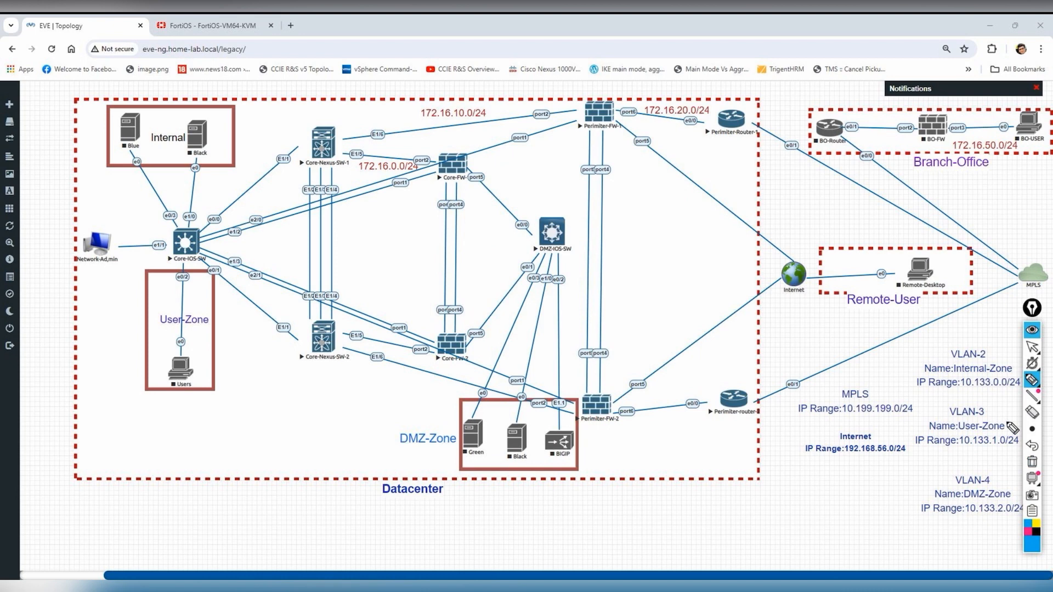
pyautogui.moveTo(1032, 350)
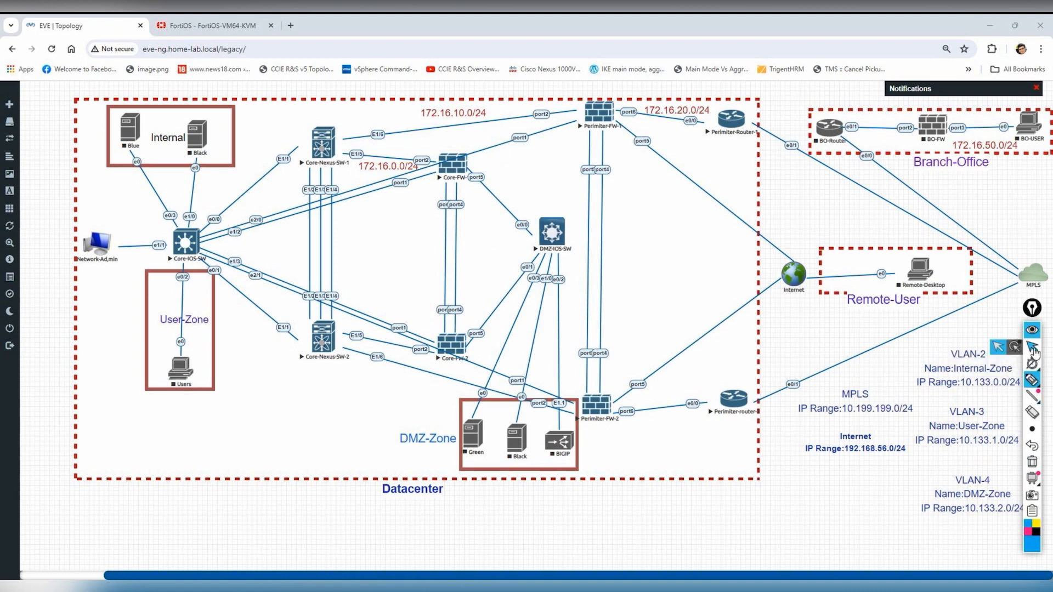
pyautogui.click(999, 350)
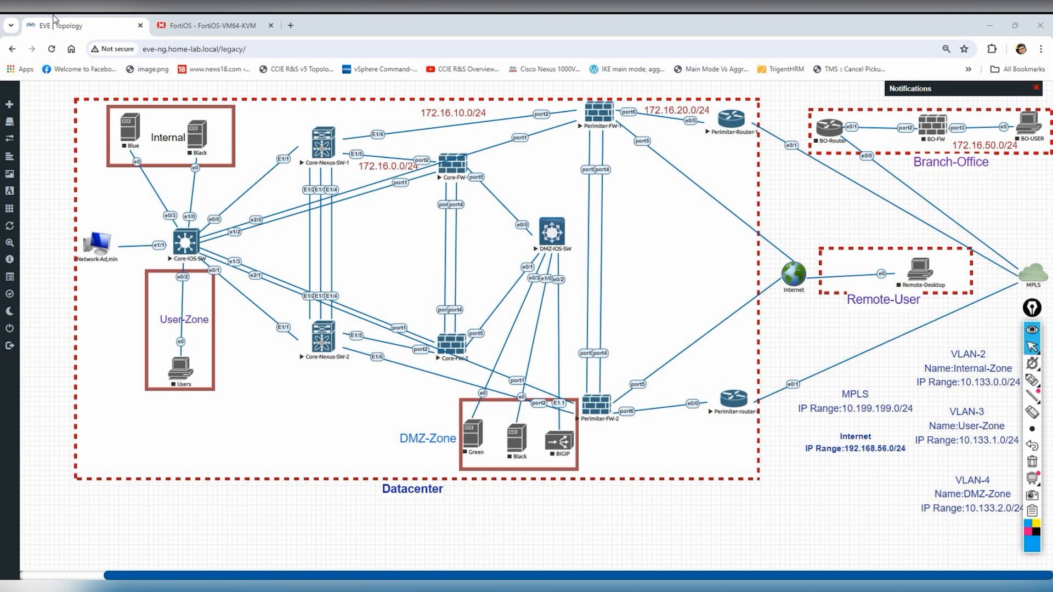
# - Open port4 for editing and set its alias to DMZ-Zone
pyautogui.click(242, 17)
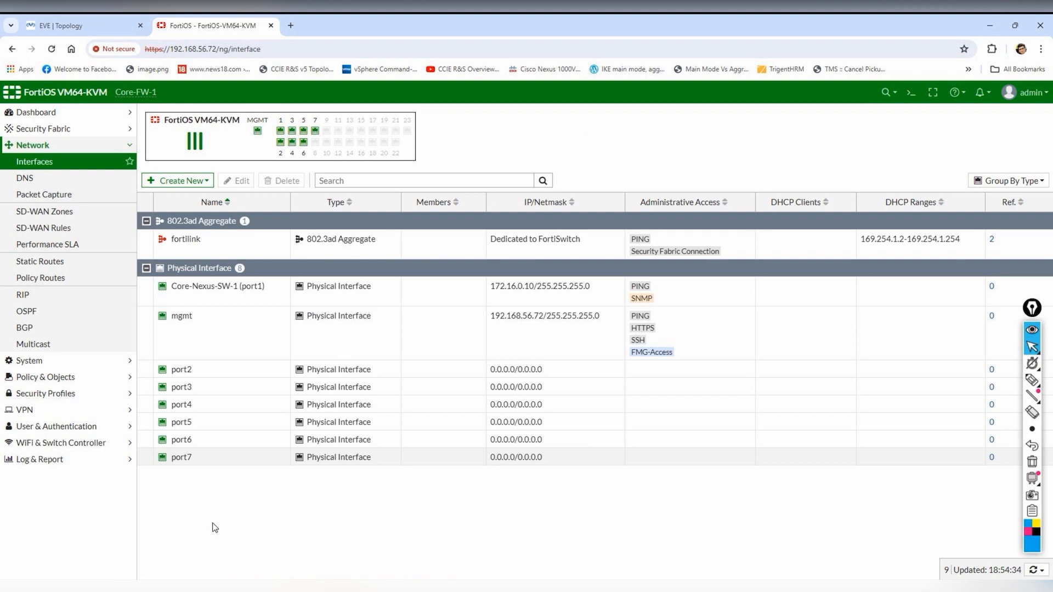
pyautogui.click(122, 19)
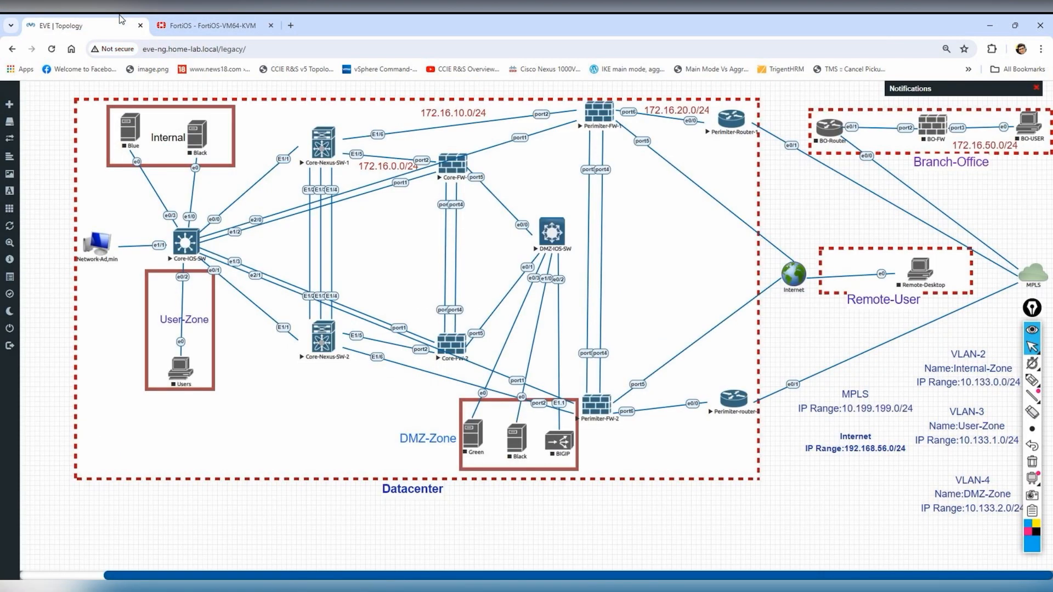
pyautogui.click(214, 25)
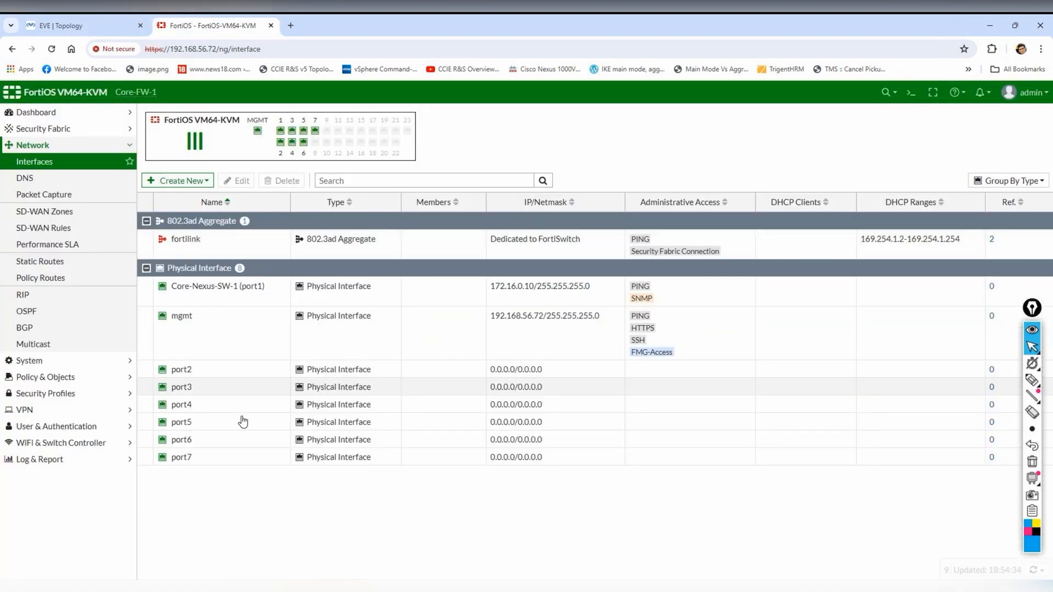
pyautogui.click(240, 181)
pyautogui.click(289, 149)
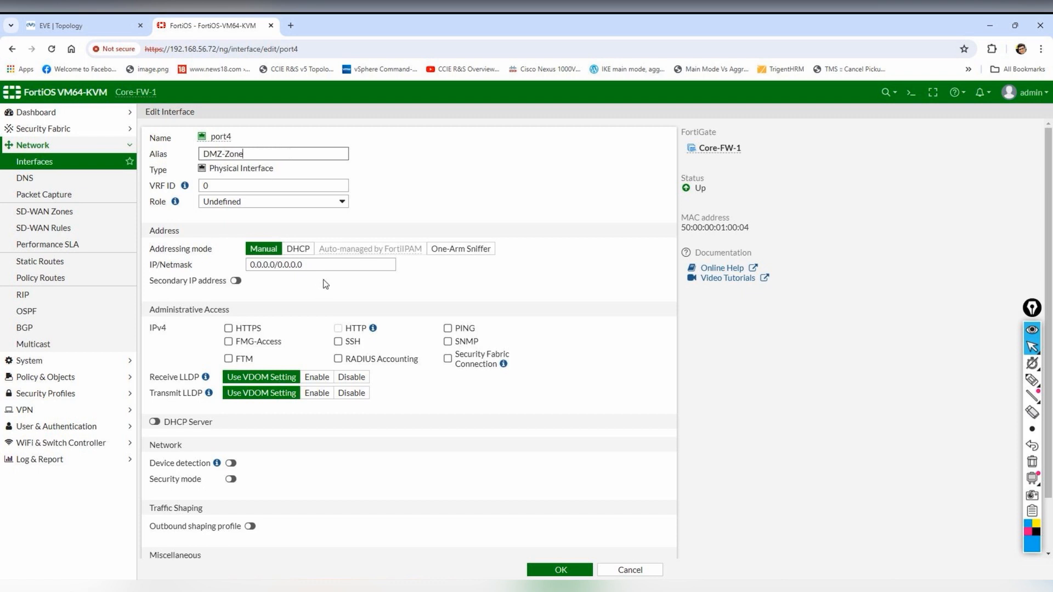
# - Give port4 the address 10.133.2.1/24 with PING and SNMP access, and save it
pyautogui.moveTo(319, 265); pyautogui.dragTo(203, 266)
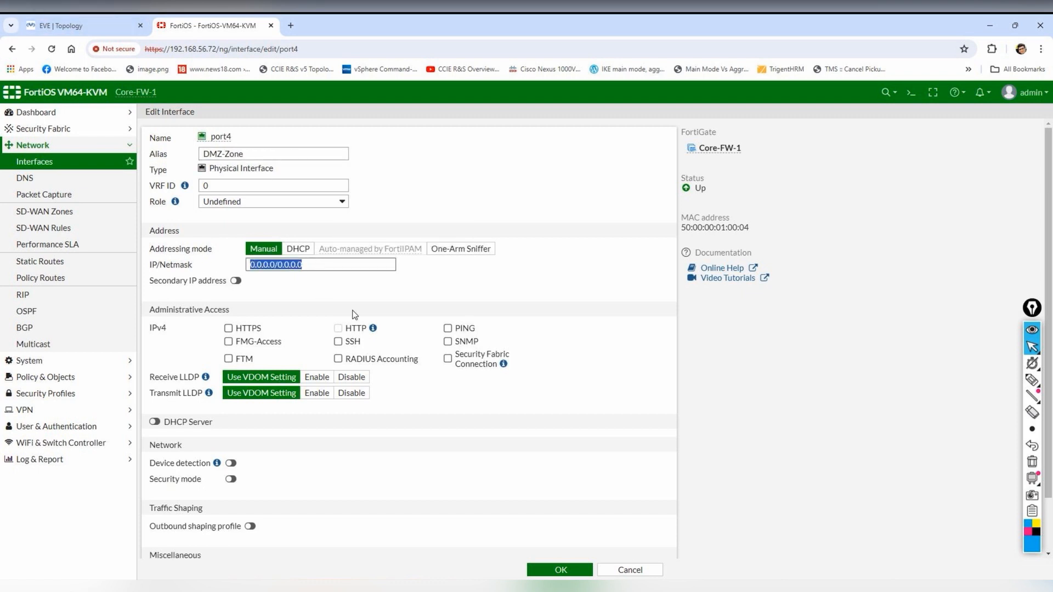
pyautogui.write('10.133')
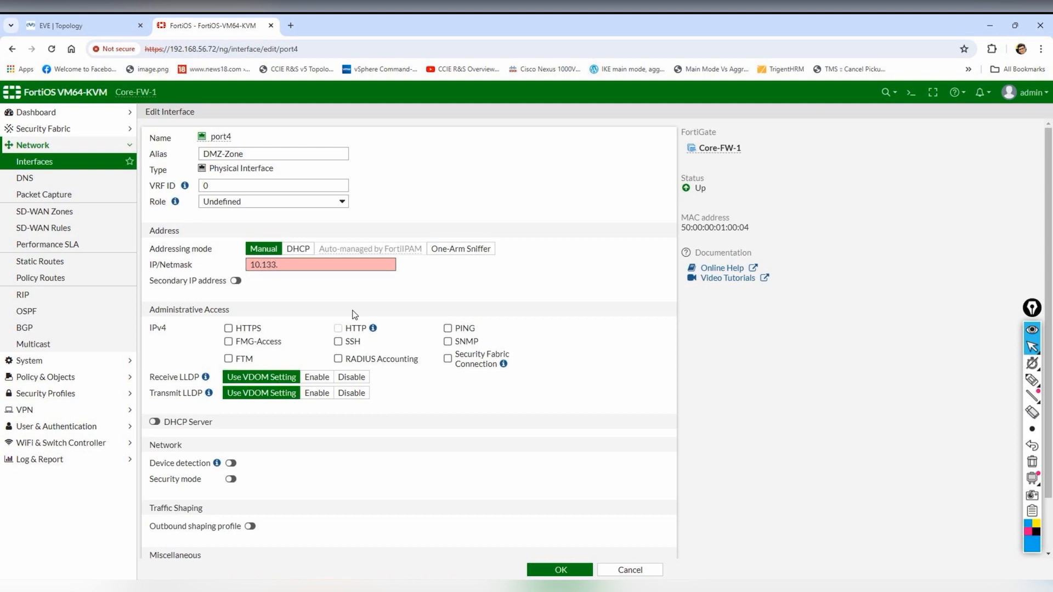
pyautogui.click(79, 22)
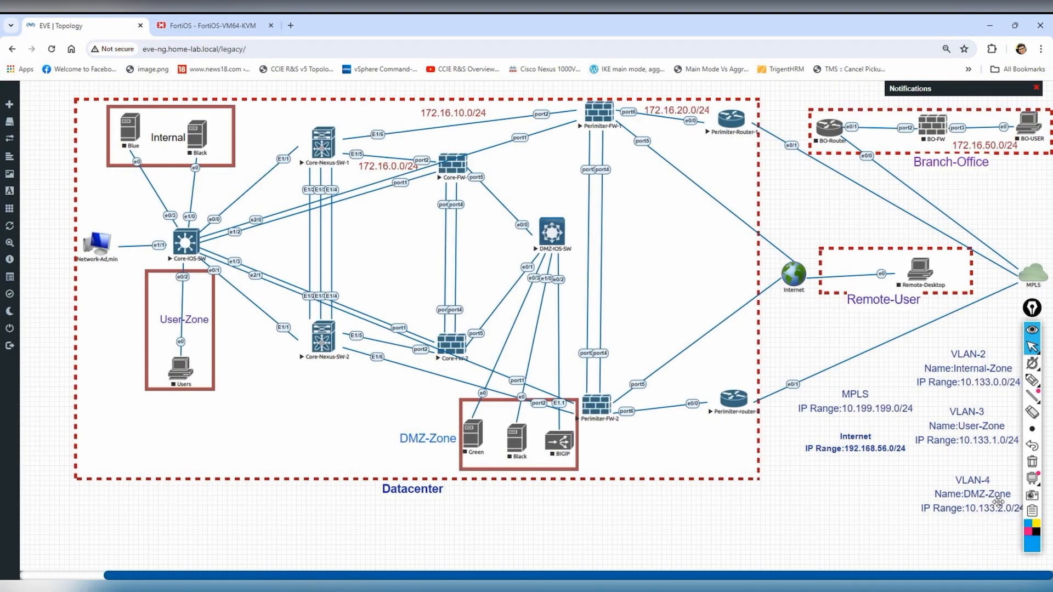
pyautogui.click(222, 27)
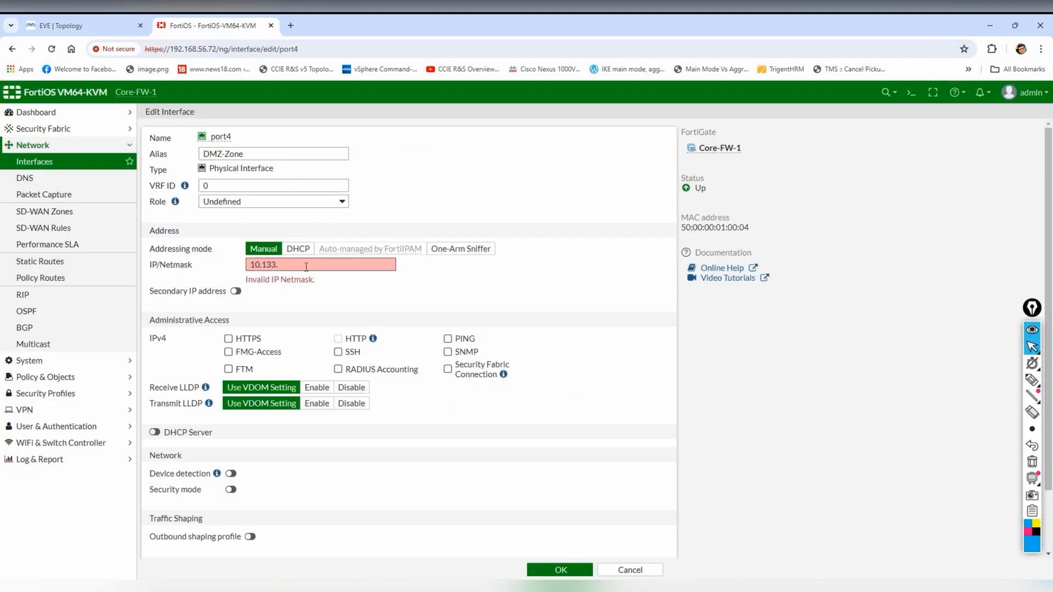
pyautogui.write('.2.1/24')
pyautogui.click(447, 328)
pyautogui.click(447, 341)
pyautogui.click(541, 570)
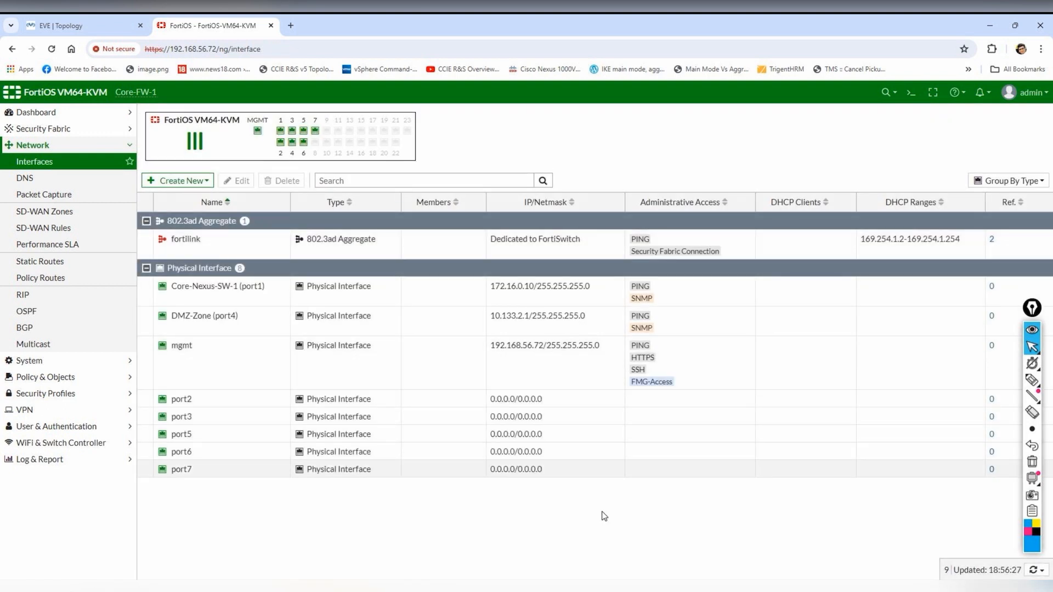
pyautogui.click(80, 19)
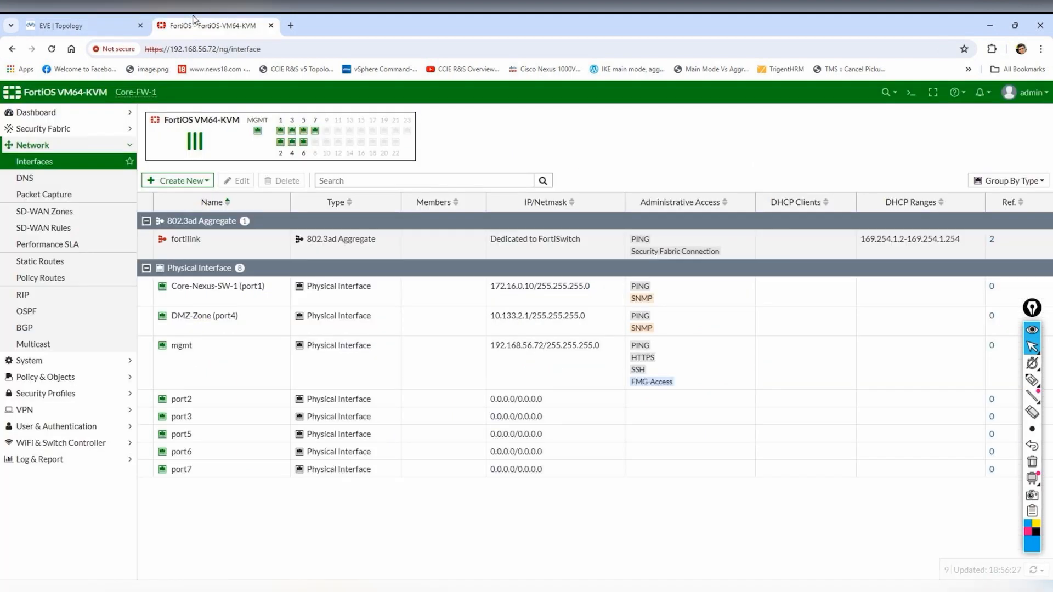
pyautogui.click(258, 23)
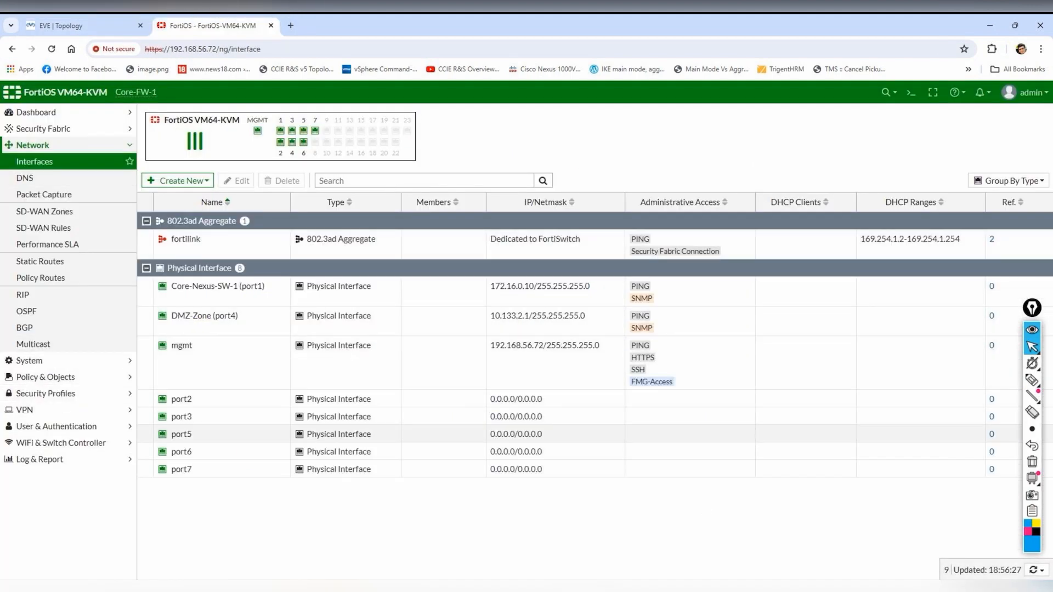
pyautogui.click(577, 585)
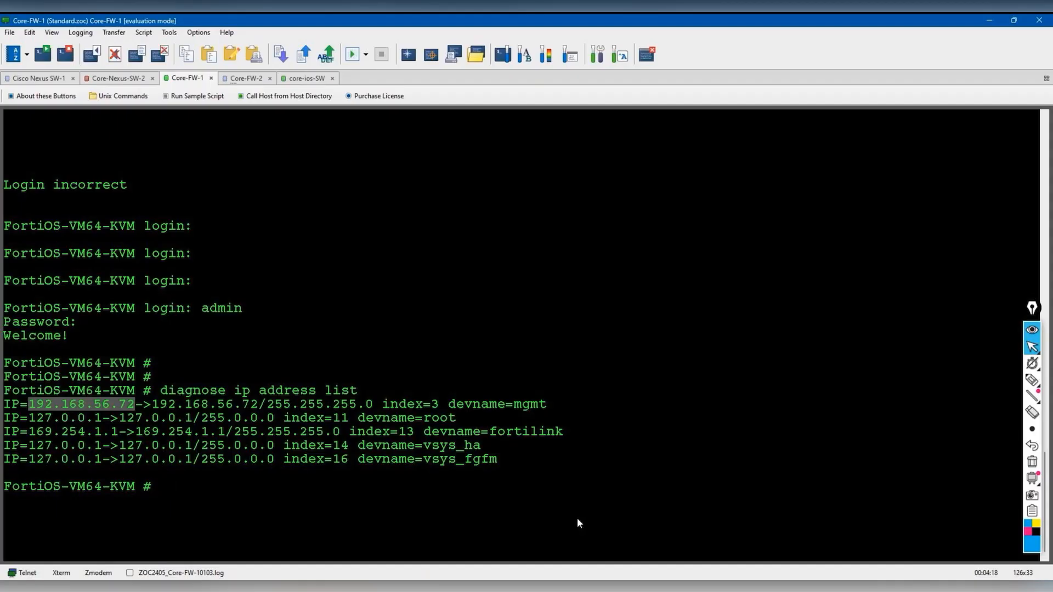
# - Log into Core-FW-2 as admin and run 'diagnose ip address list' to confirm 192.168.56.73
pyautogui.click(246, 79)
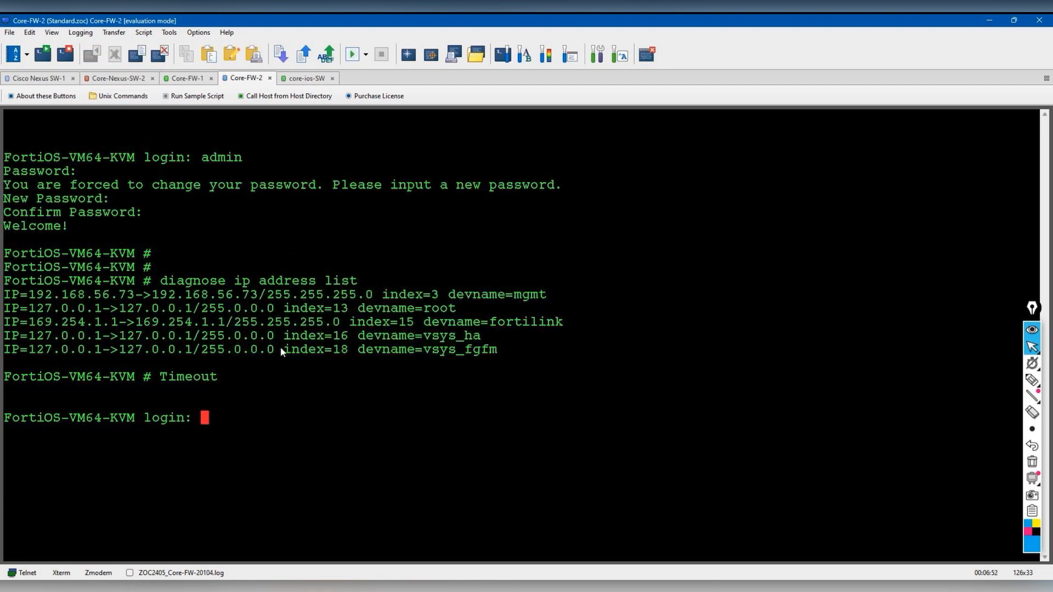
pyautogui.write('admin')
pyautogui.press('Return')
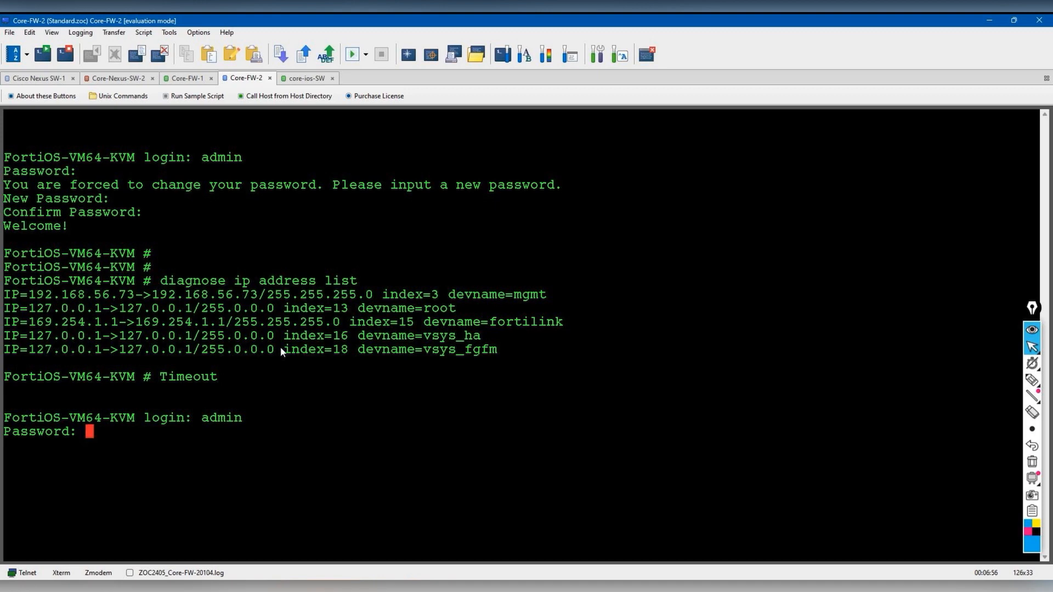
pyautogui.press('Return')
pyautogui.press('Return')
pyautogui.press('Return')
pyautogui.write('diagnose ip address li')
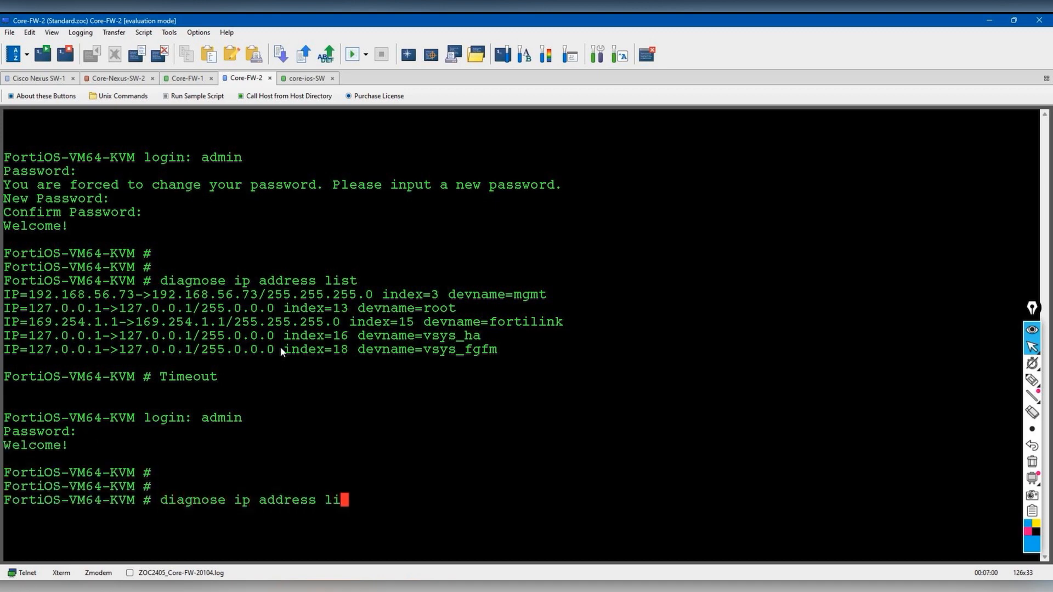
pyautogui.write('st')
pyautogui.press('Return')
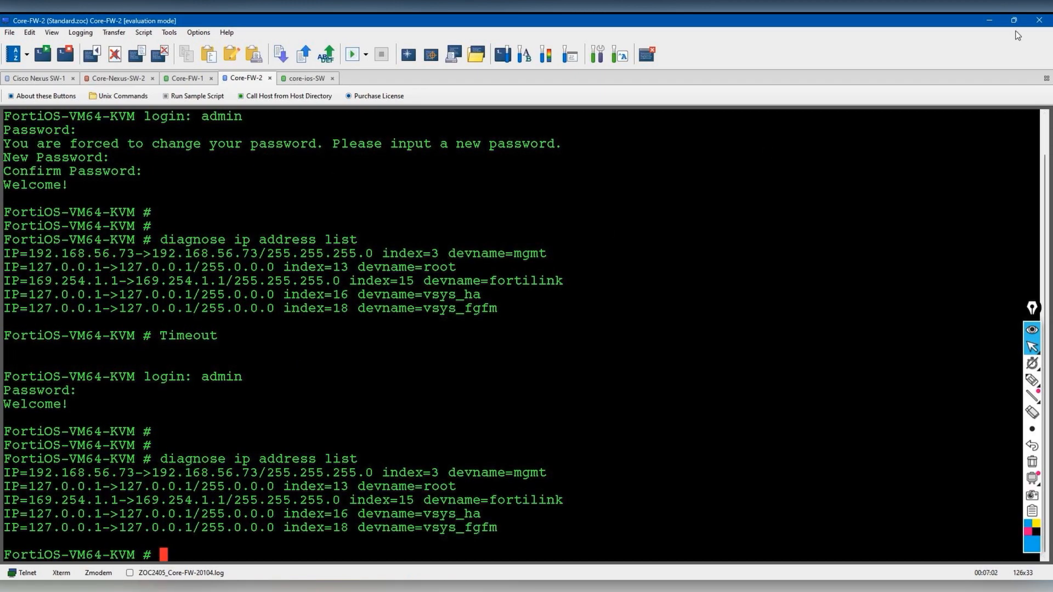
pyautogui.click(989, 20)
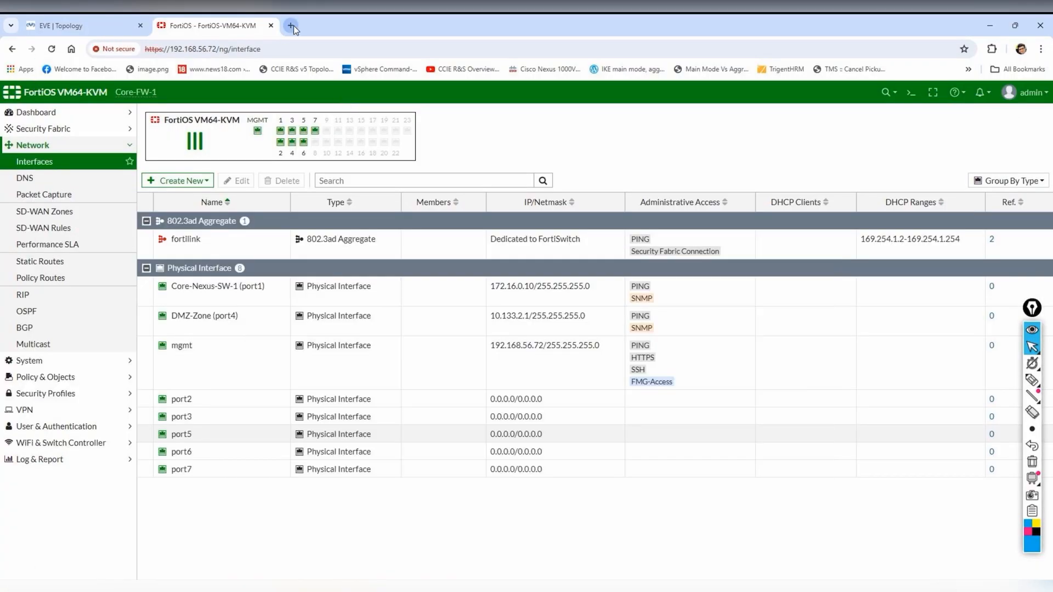
pyautogui.click(290, 26)
pyautogui.click(298, 46)
pyautogui.write('https://192')
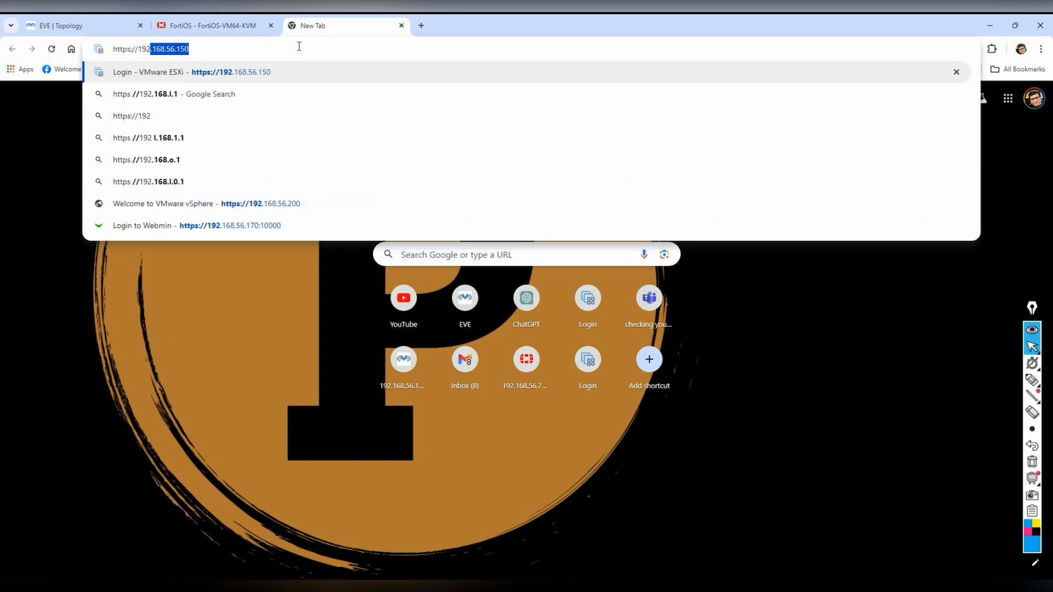
pyautogui.write('.168.5')
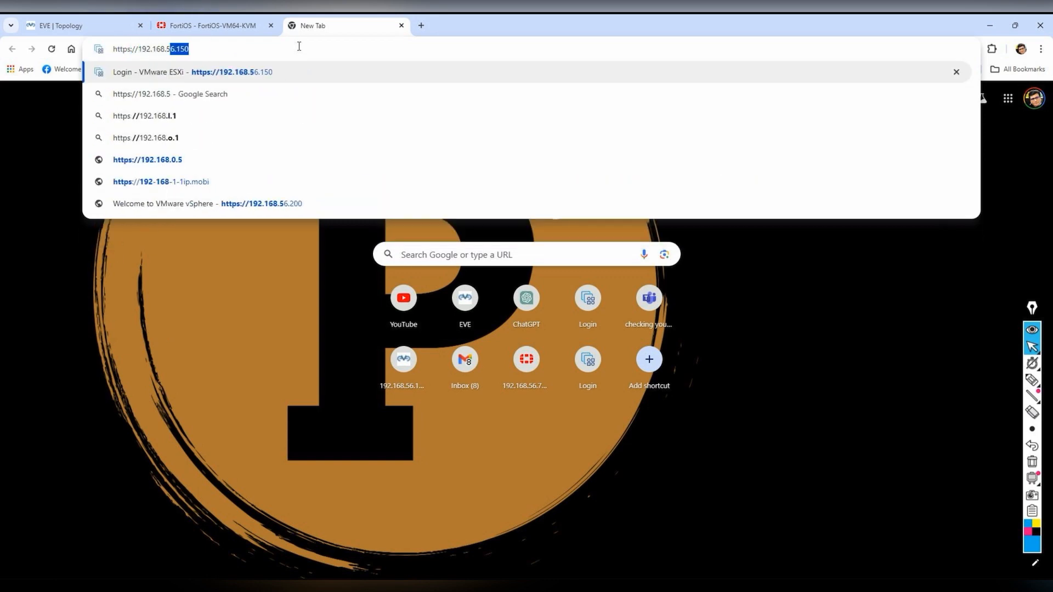
pyautogui.write('6.73')
pyautogui.press('Return')
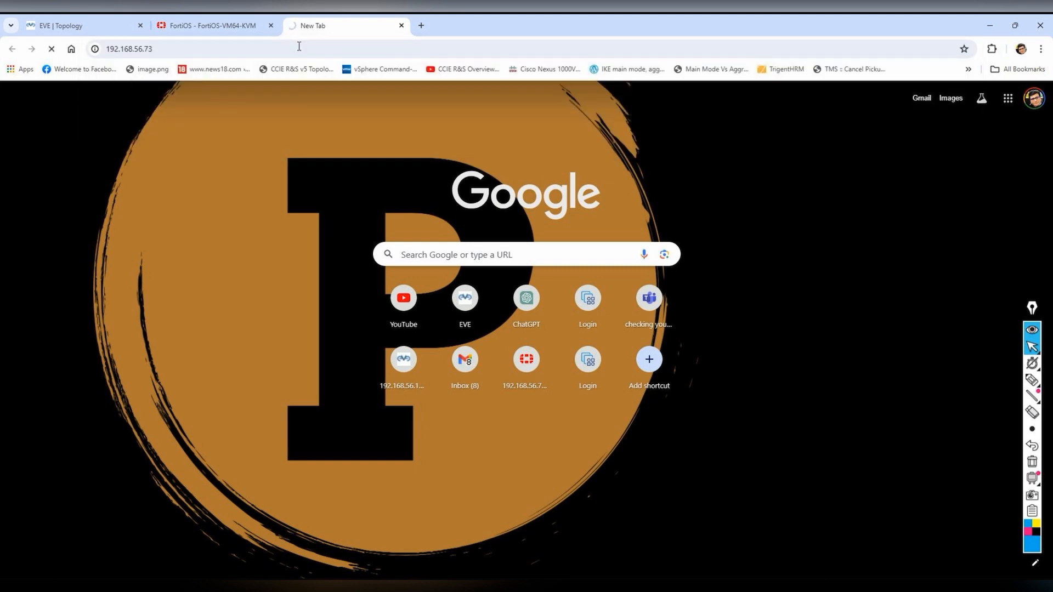
pyautogui.click(258, 25)
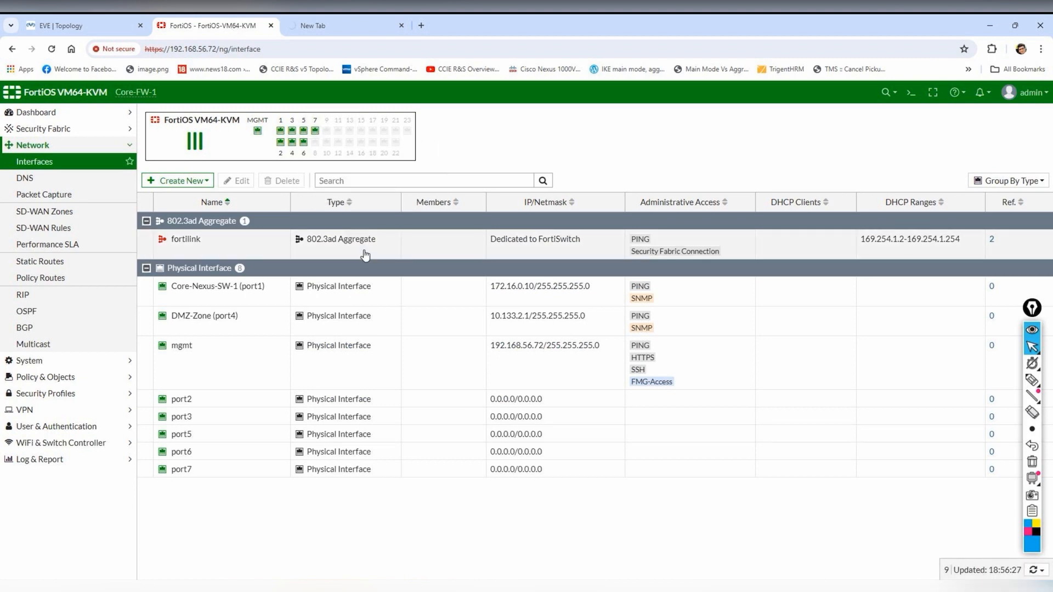
pyautogui.click(341, 25)
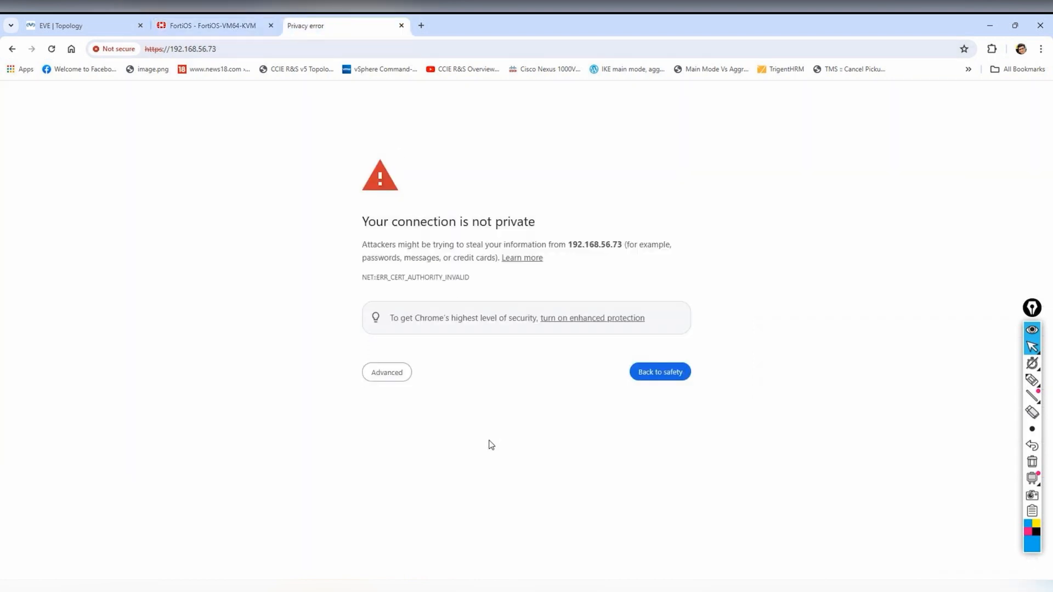
pyautogui.click(388, 375)
pyautogui.click(447, 457)
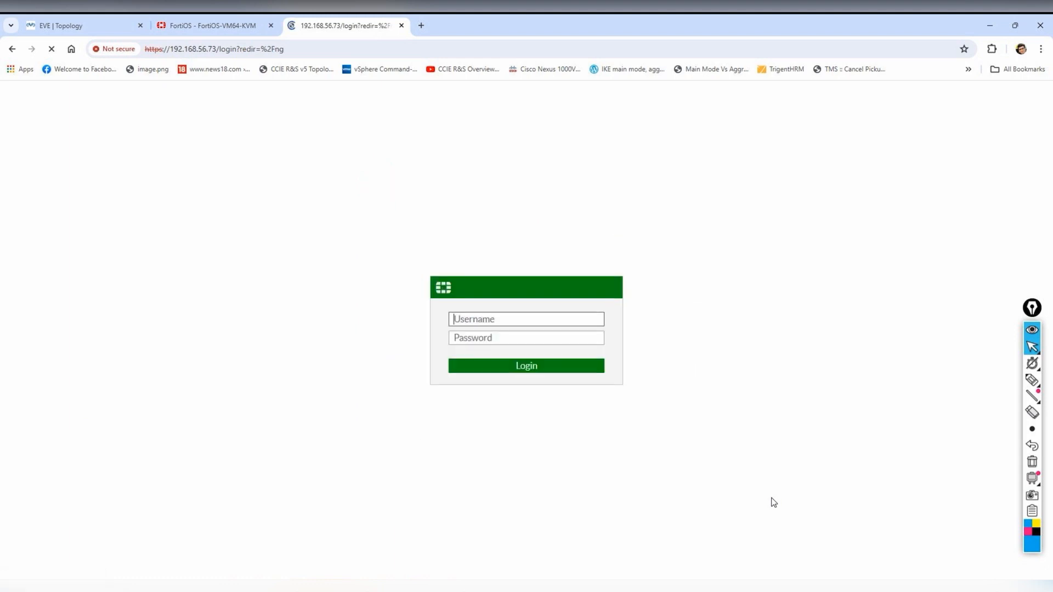
pyautogui.write('admin')
pyautogui.press('Tab')
pyautogui.write('a')
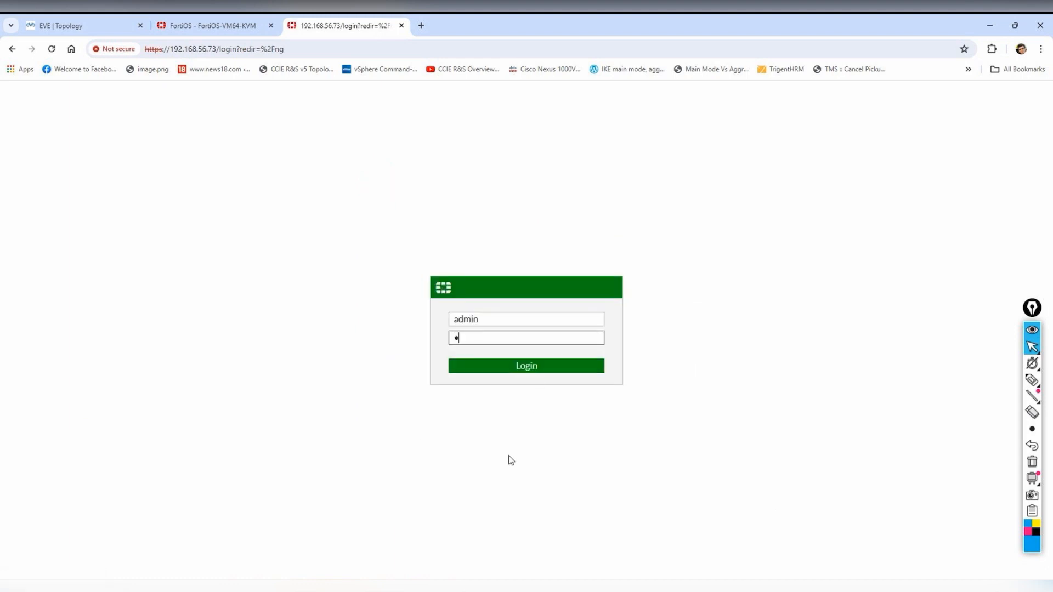
pyautogui.press('Return')
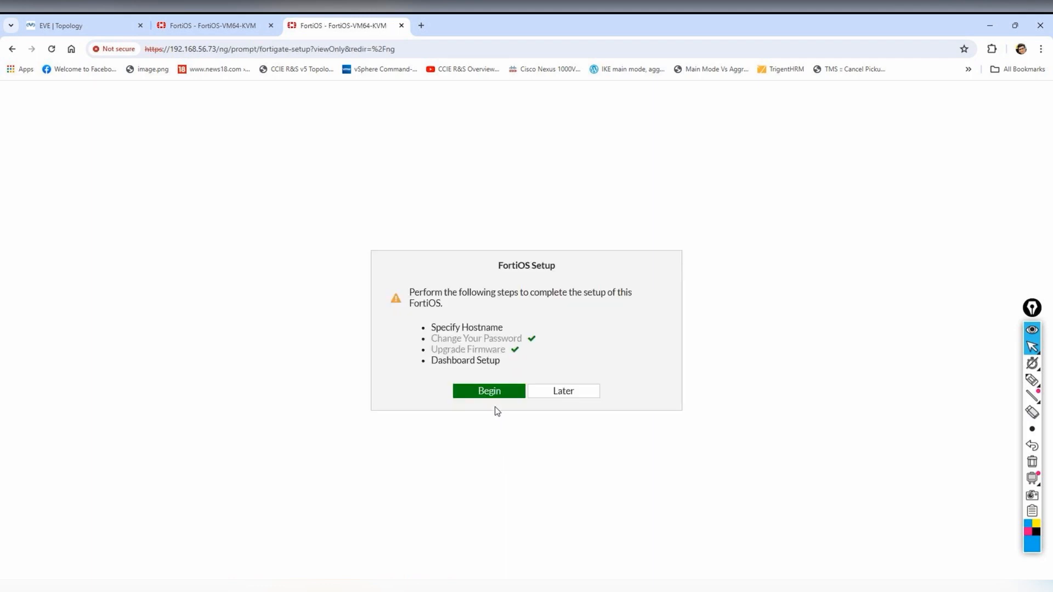
# - Set hostname Core-FW-2 in setup, suppress the 6.4.15 notice, and list Network Interfaces
pyautogui.click(488, 392)
pyautogui.click(587, 355)
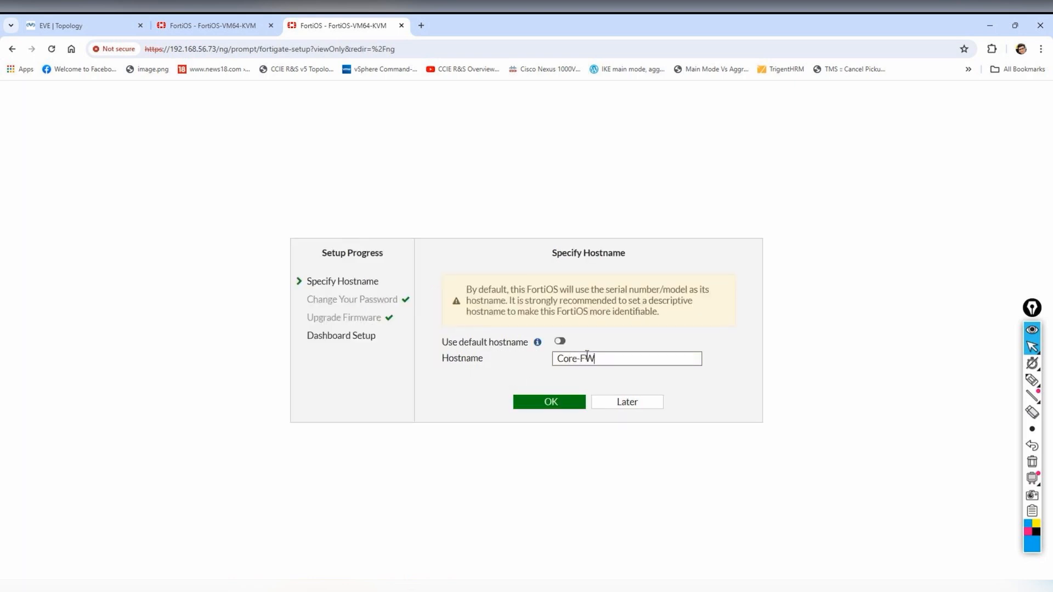
pyautogui.click(548, 402)
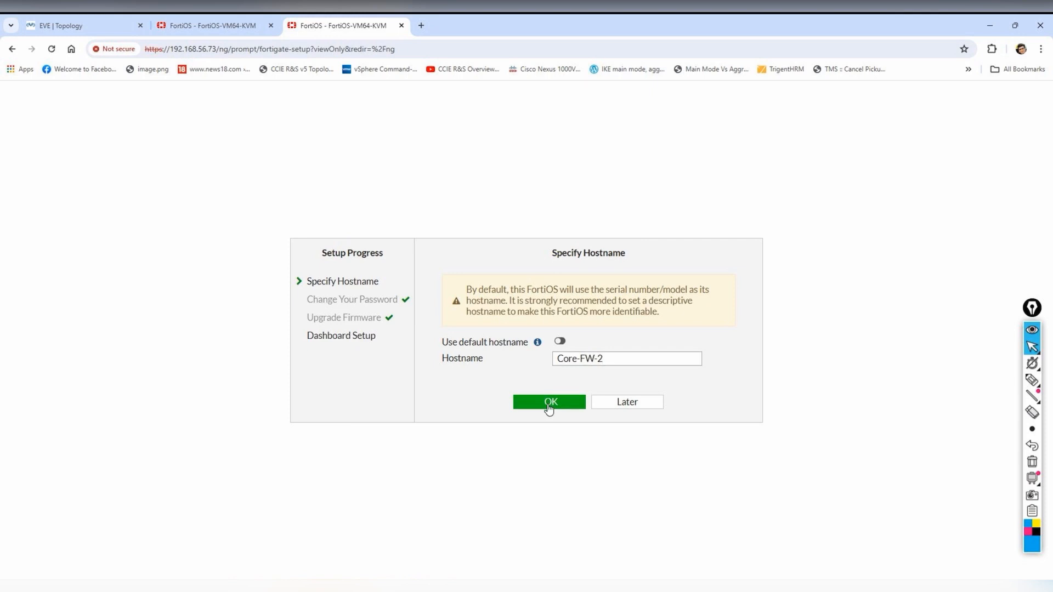
pyautogui.click(571, 404)
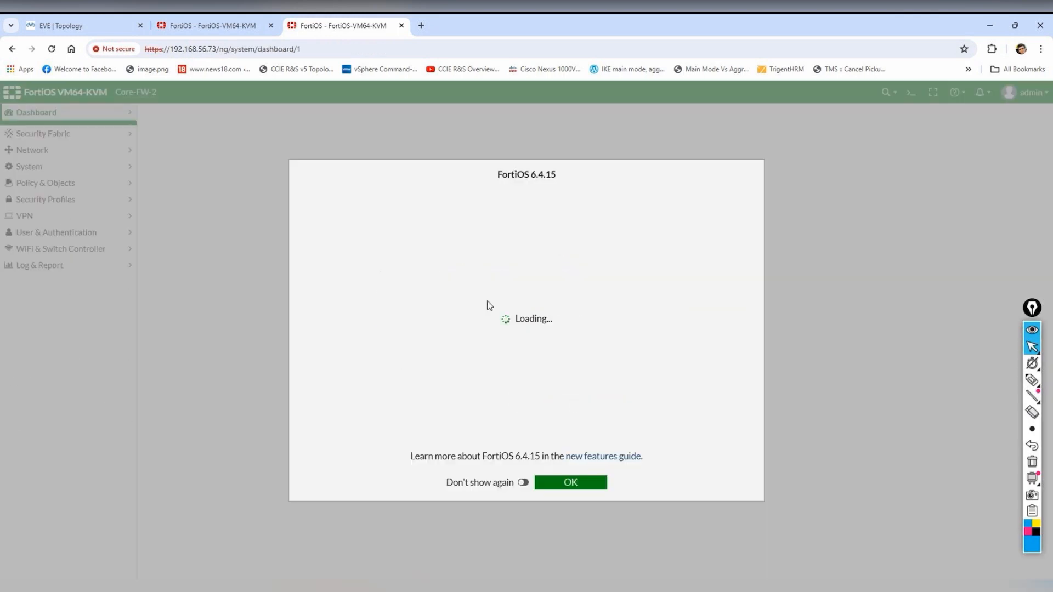
pyautogui.click(525, 483)
pyautogui.click(549, 486)
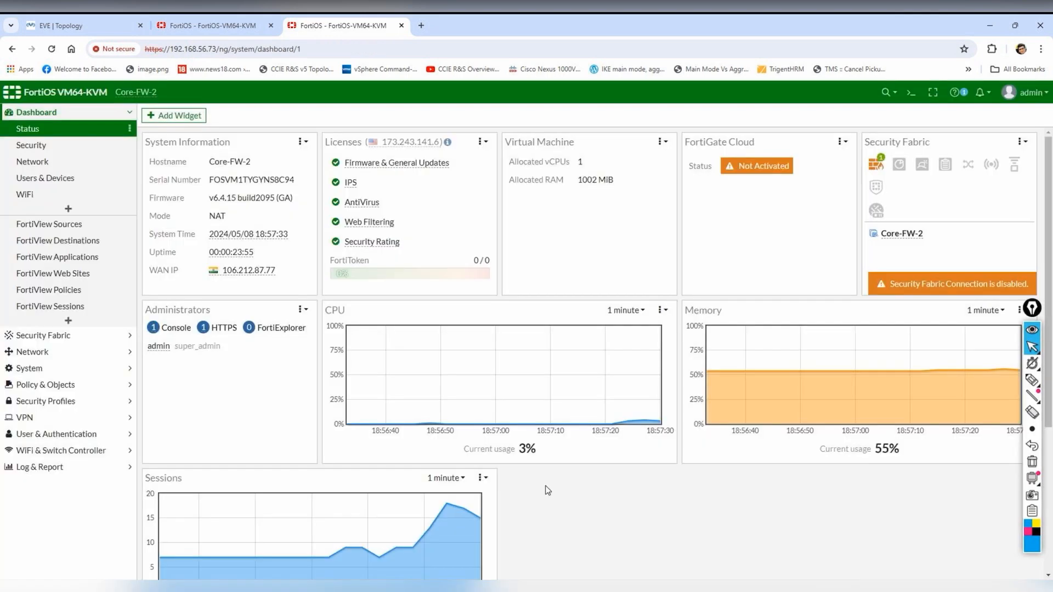
pyautogui.click(44, 354)
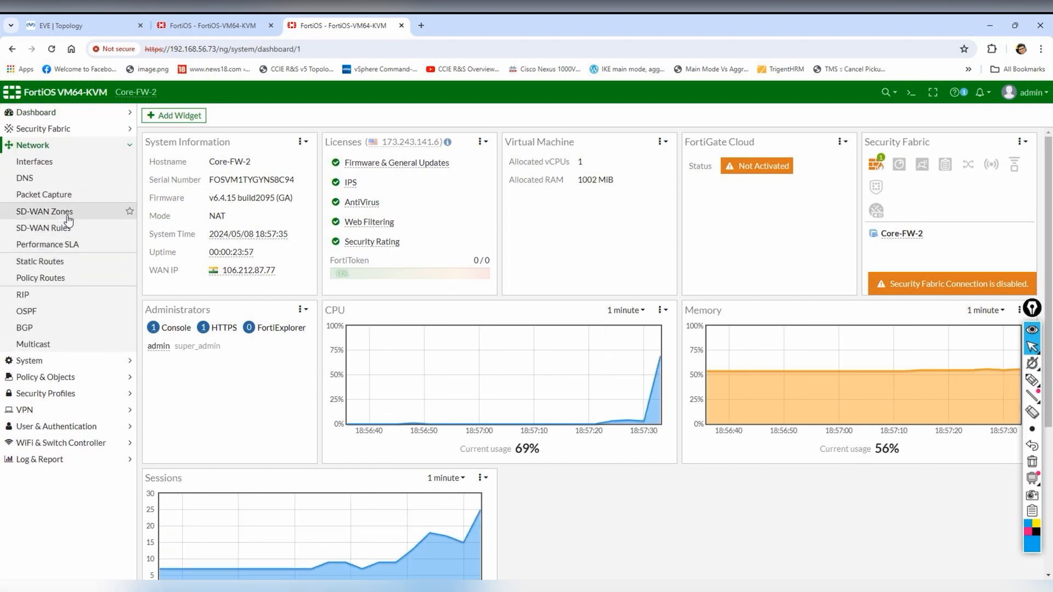
pyautogui.click(61, 162)
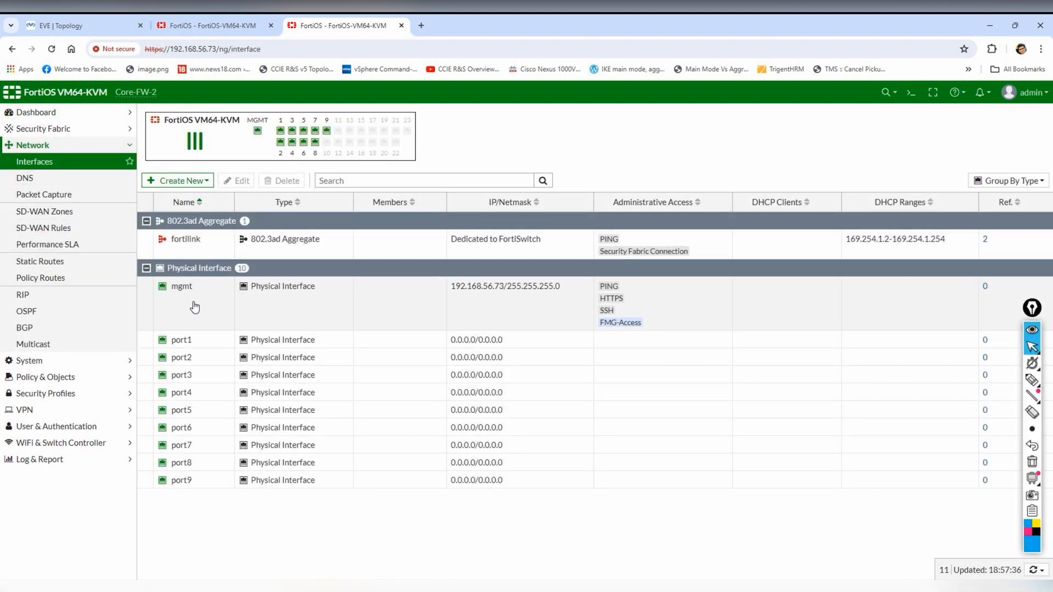
# - Make Core-FW-2's mgmt non-dedicated with static 192.168.56.73/255.255.255.0 and confirm the change
pyautogui.click(204, 316)
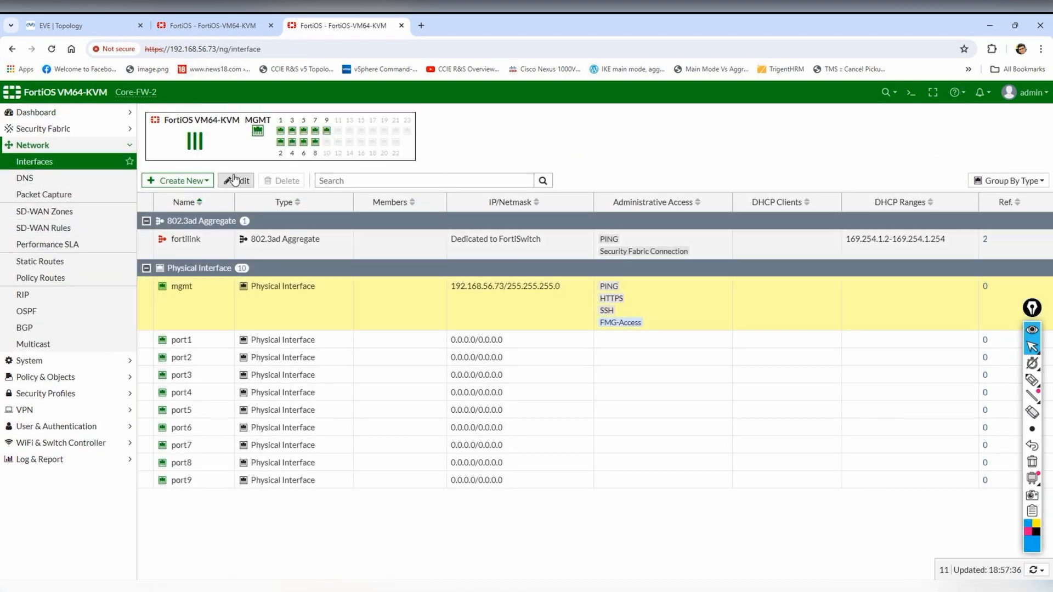
pyautogui.click(237, 180)
pyautogui.click(154, 230)
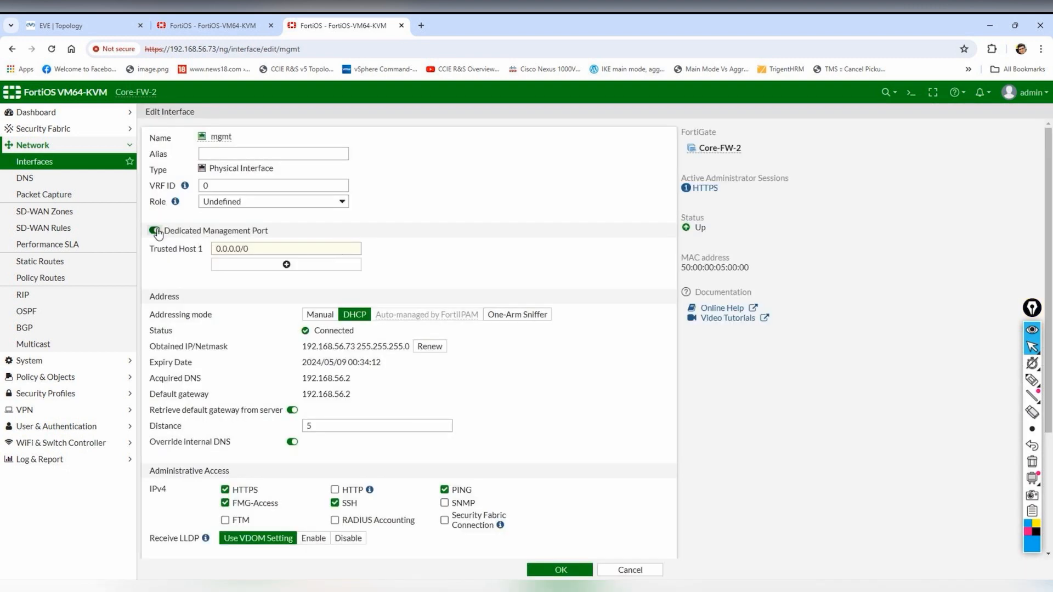
pyautogui.click(320, 271)
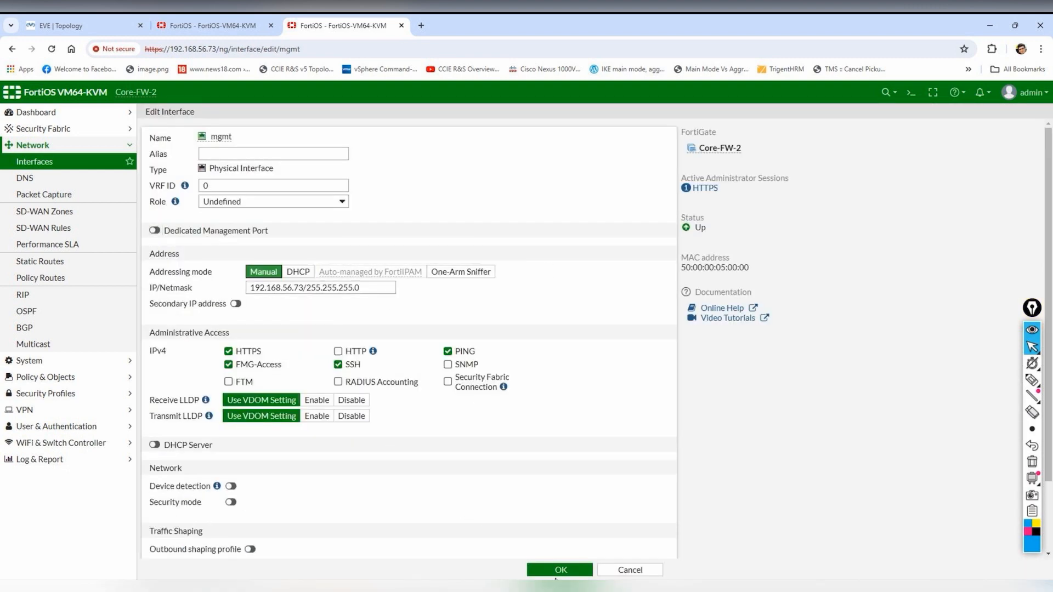
pyautogui.click(576, 570)
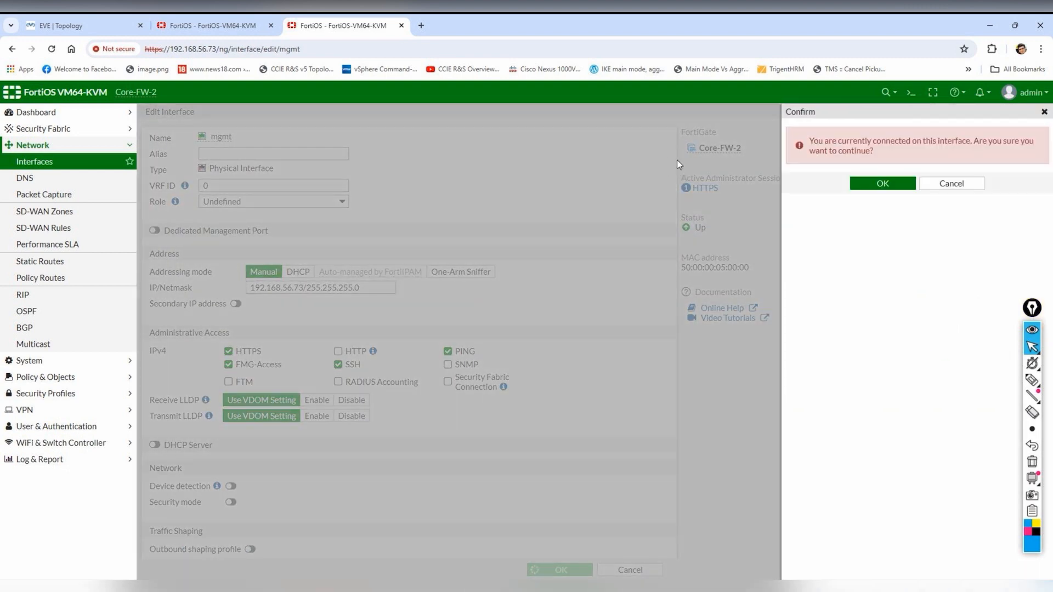
pyautogui.click(907, 185)
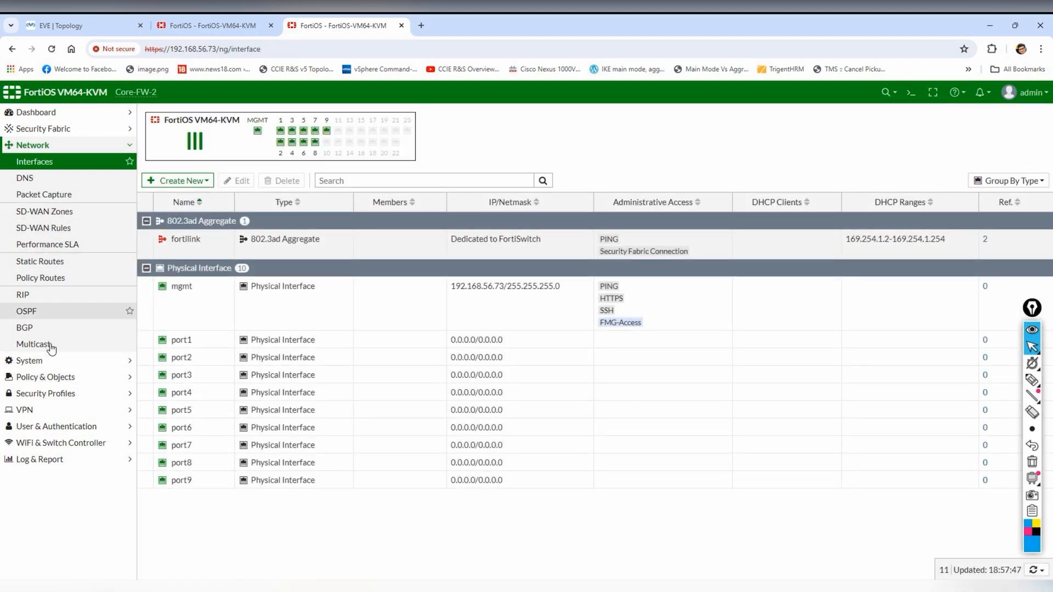
pyautogui.click(63, 171)
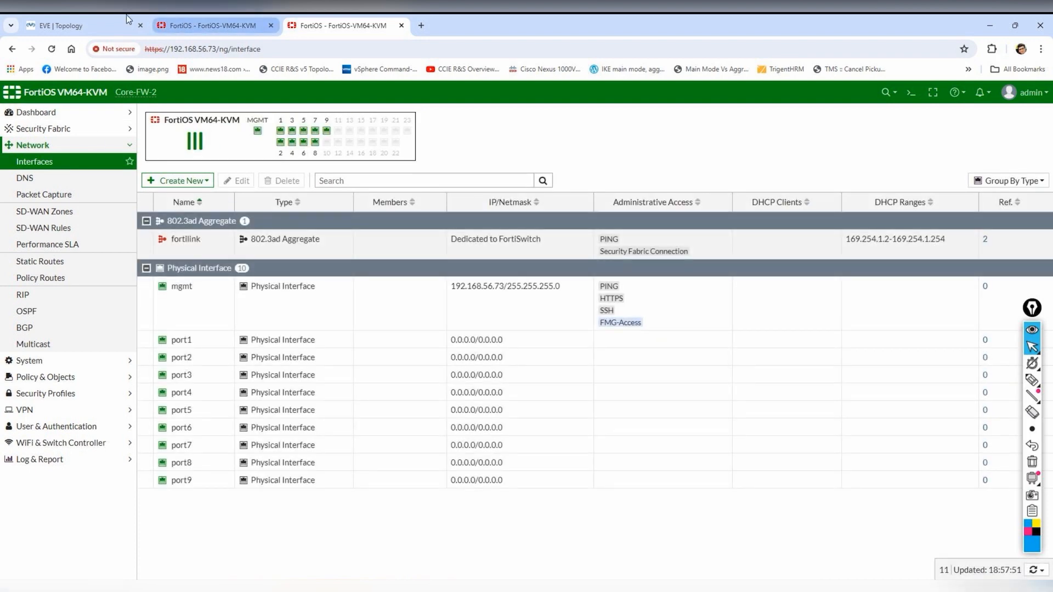
pyautogui.click(85, 20)
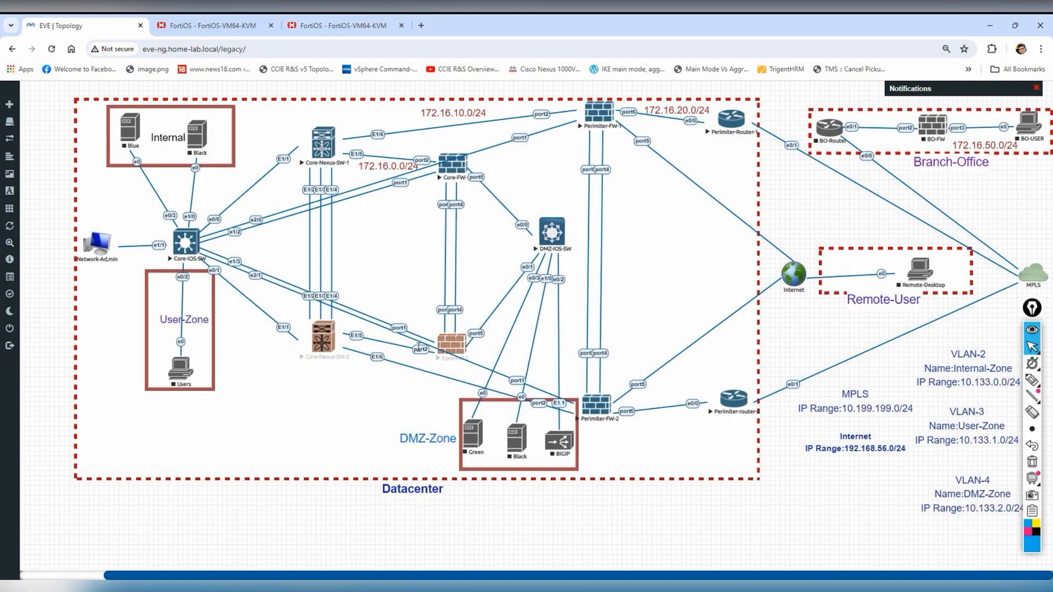
# - Open Core-FW-2's port1 for editing and give it the alias Nexus-core-SW-2
pyautogui.click(340, 25)
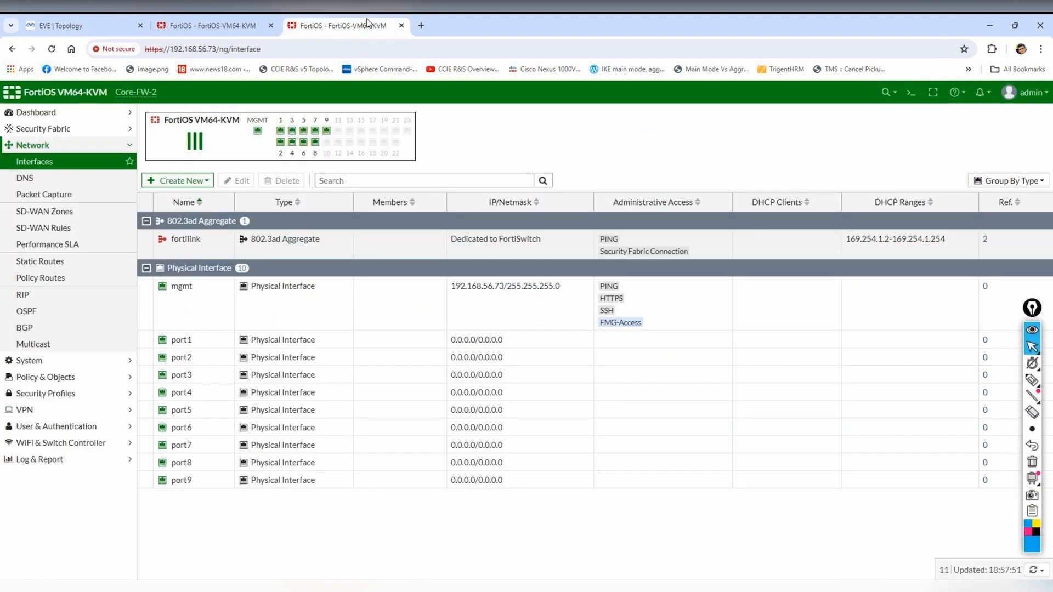
pyautogui.click(210, 343)
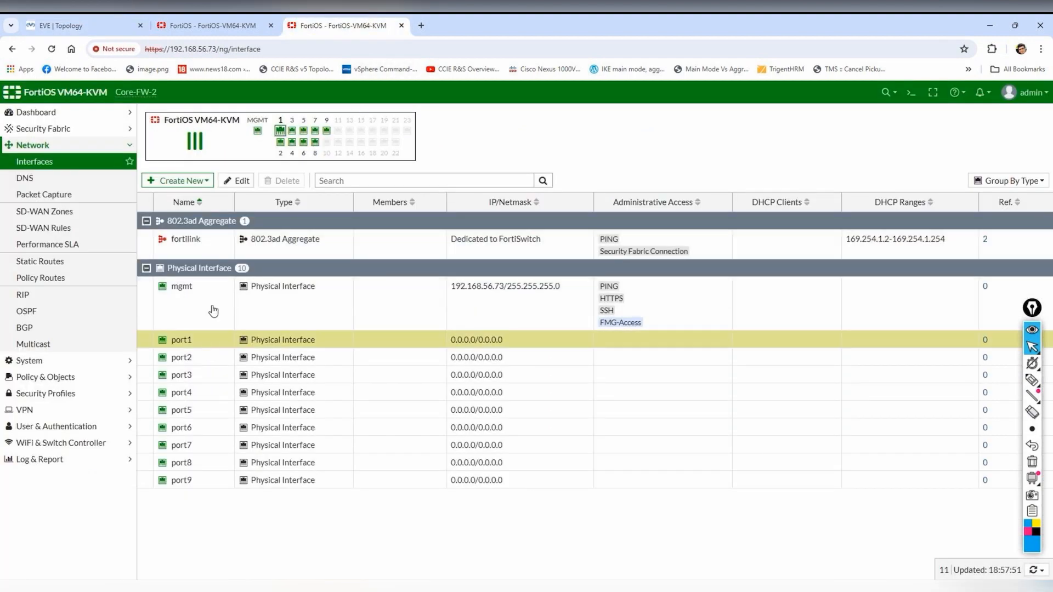
pyautogui.click(236, 181)
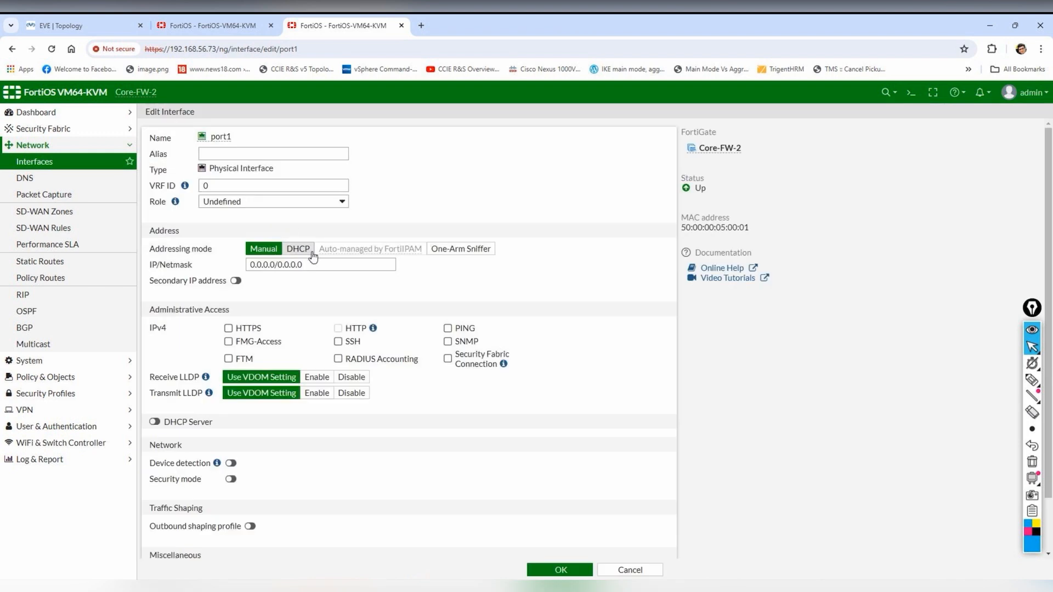
pyautogui.click(228, 153)
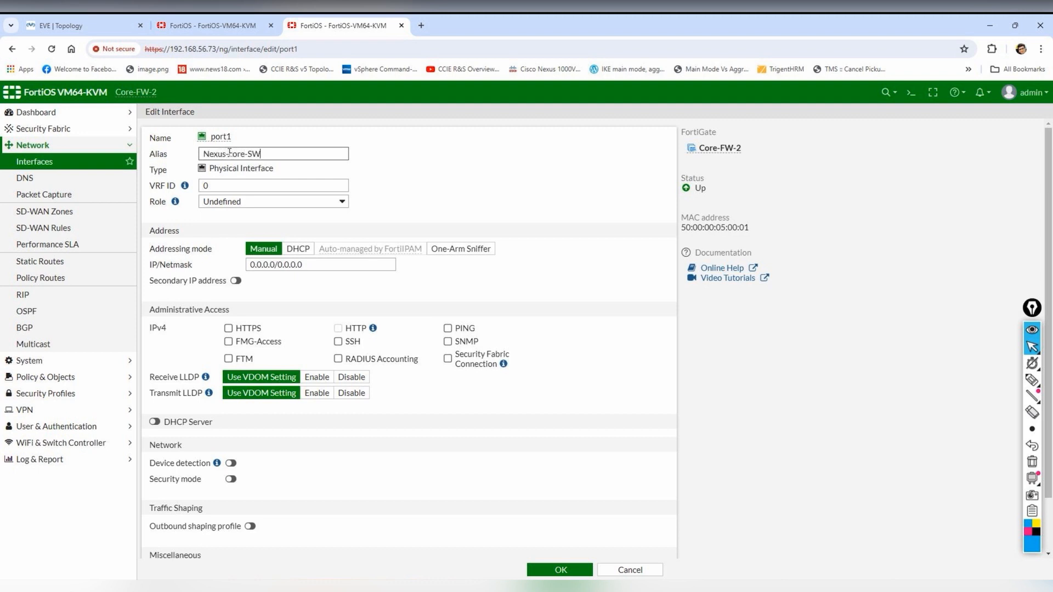
# - Set port1's address to 172.16.0.11/24, allow PING and SNMP, and save
pyautogui.tripleClick(311, 269)
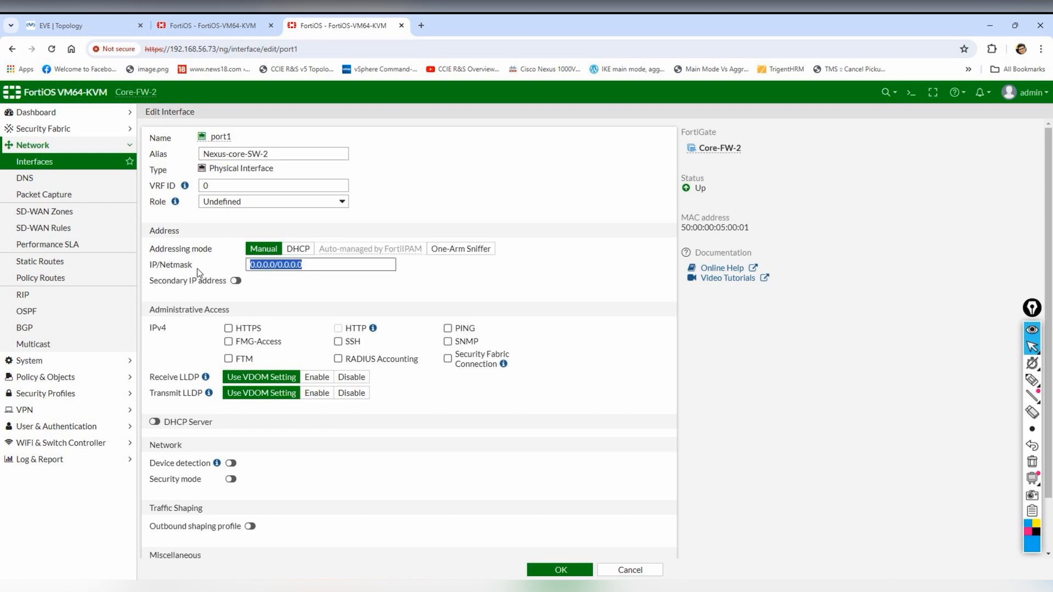
pyautogui.click(80, 16)
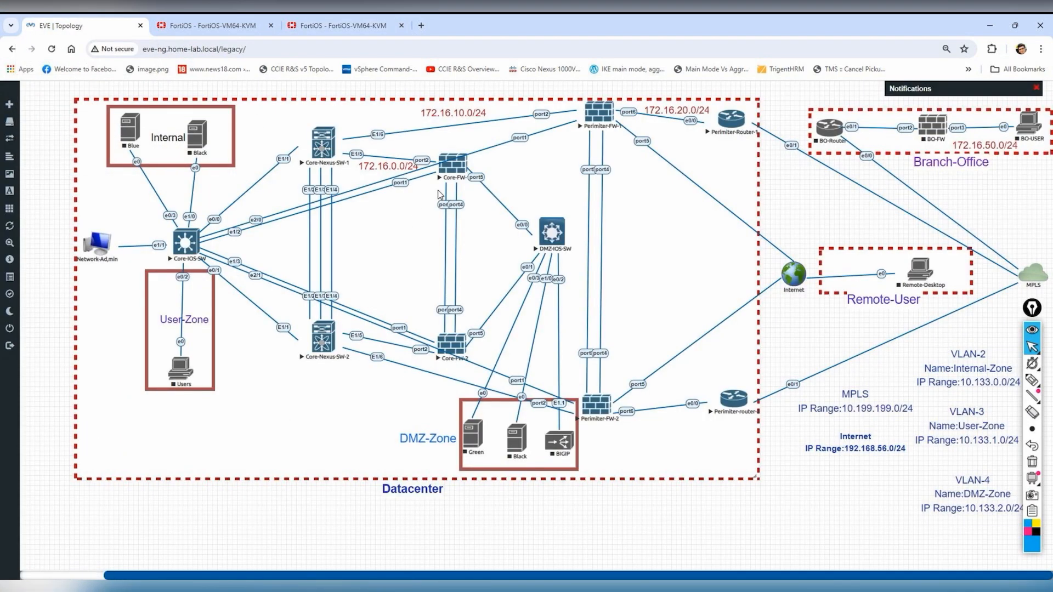
pyautogui.click(326, 24)
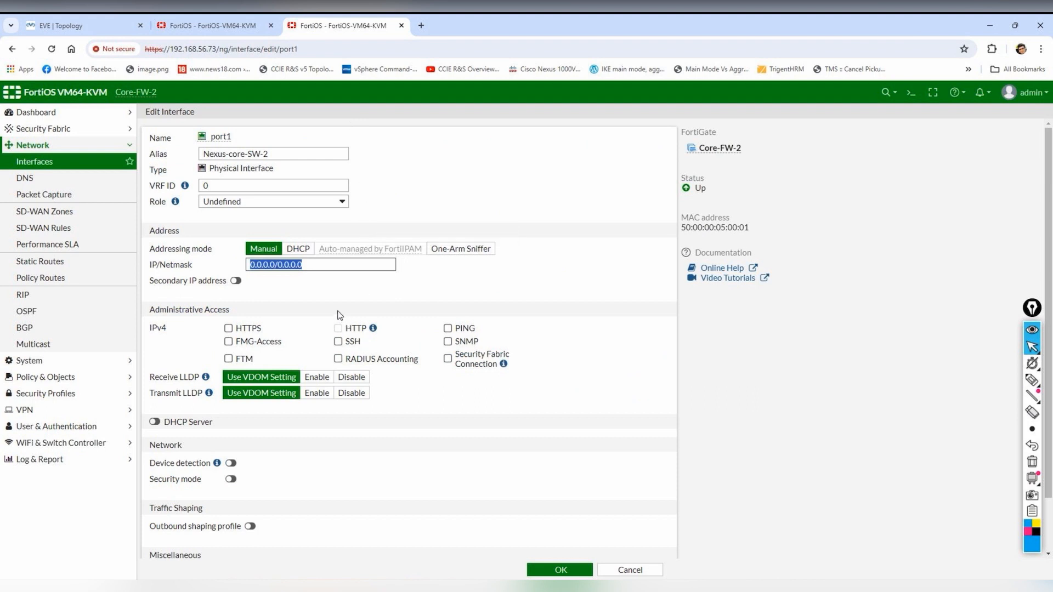
pyautogui.write('172.')
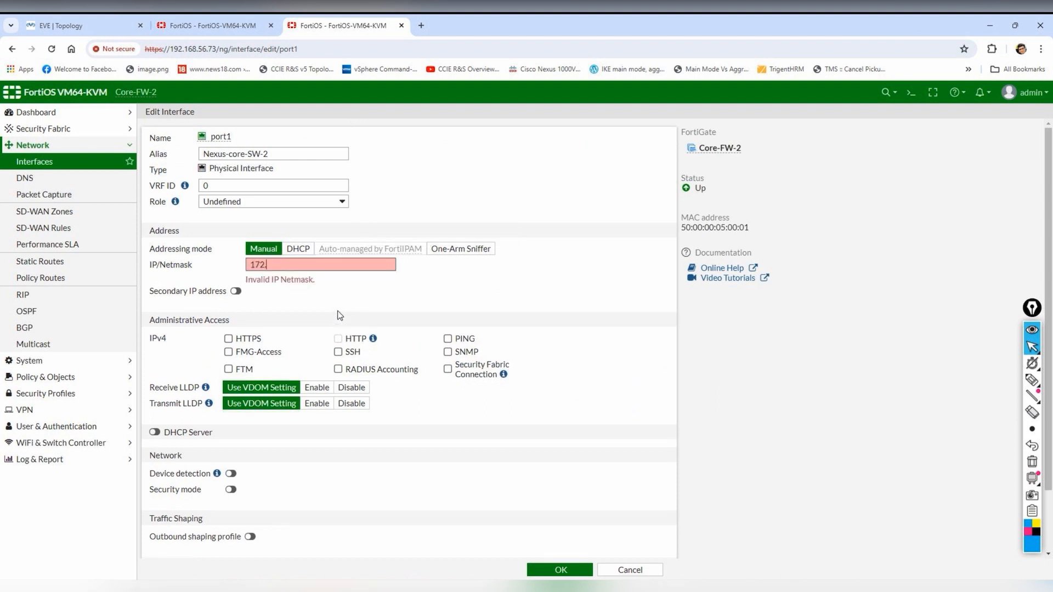
pyautogui.write('16.0.11/24')
pyautogui.click(468, 331)
pyautogui.click(467, 341)
pyautogui.click(560, 569)
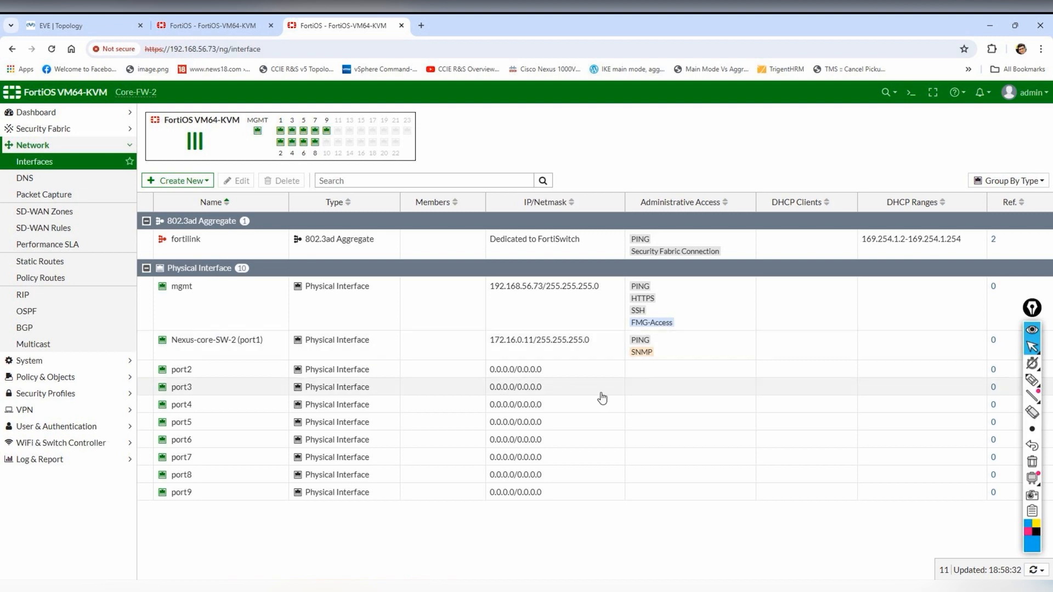
# - Open Core-FW-2's port4 (DMZ-Zone) for editing, checking the topology and Core-FW-1 for reference
pyautogui.click(38, 19)
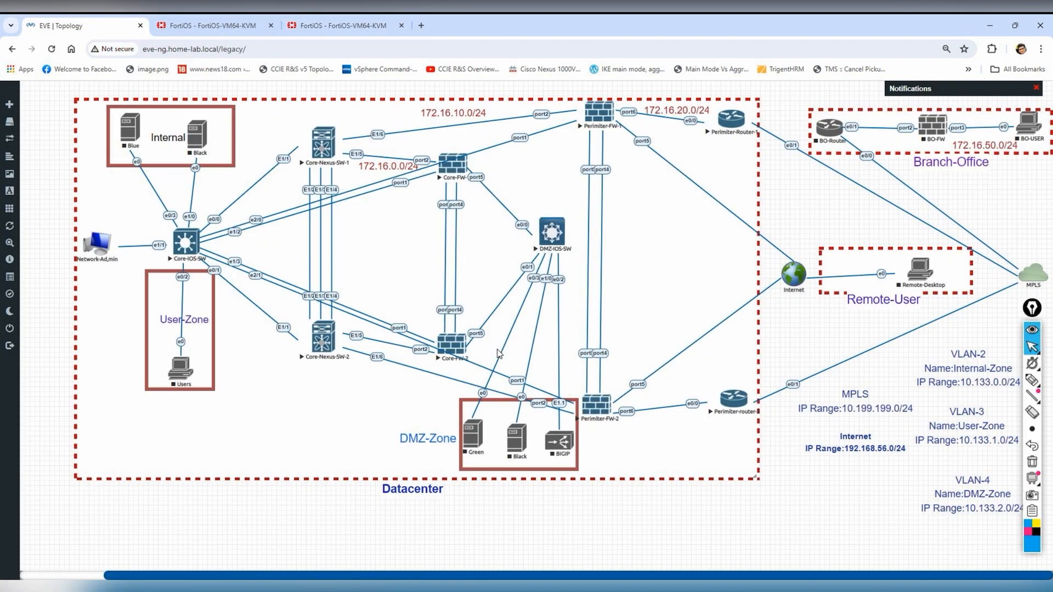
pyautogui.click(345, 26)
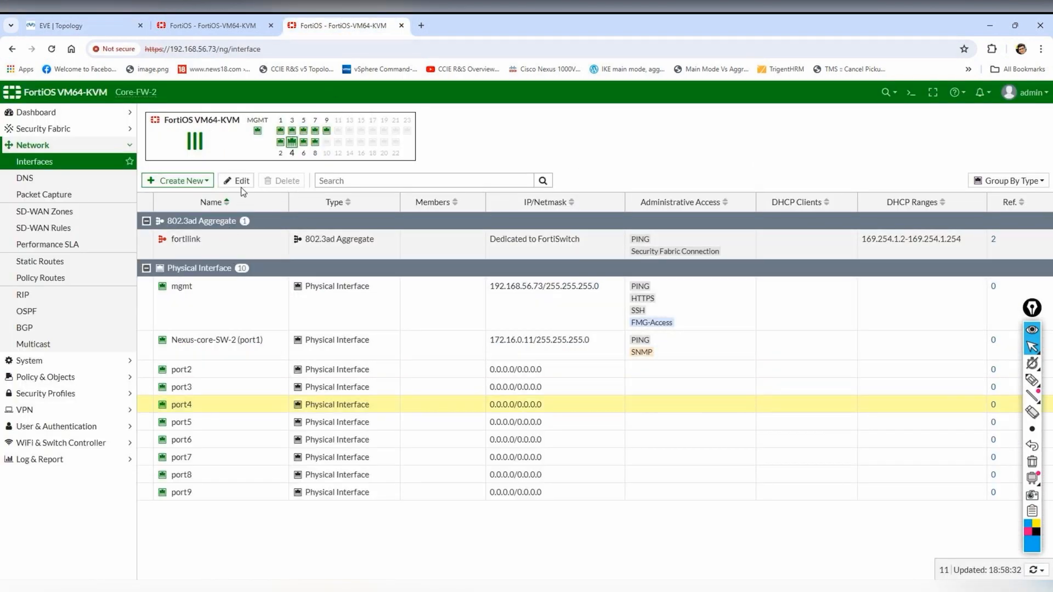
pyautogui.click(240, 180)
pyautogui.click(203, 25)
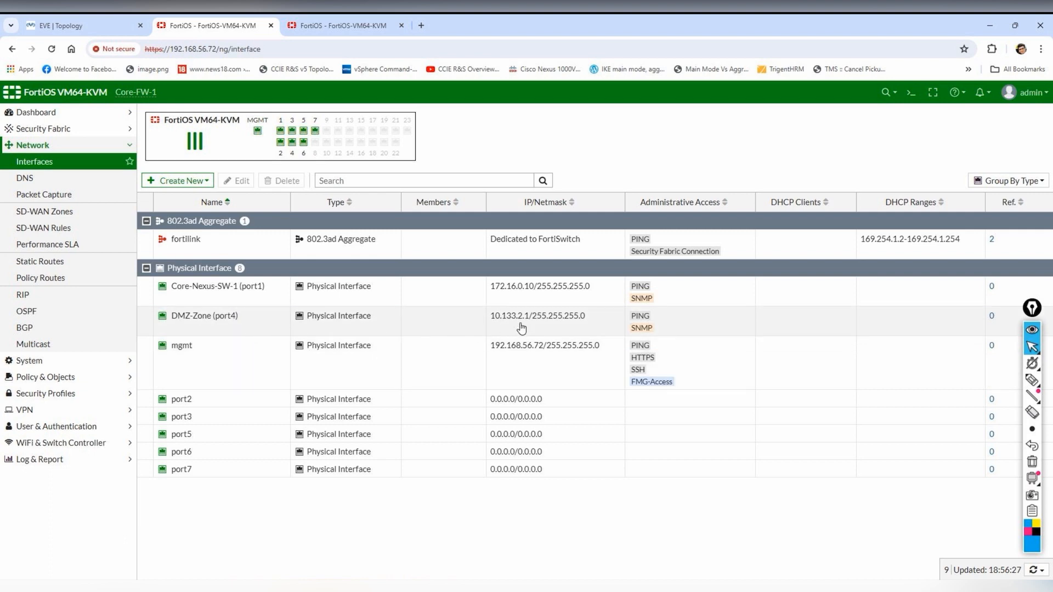
pyautogui.click(331, 30)
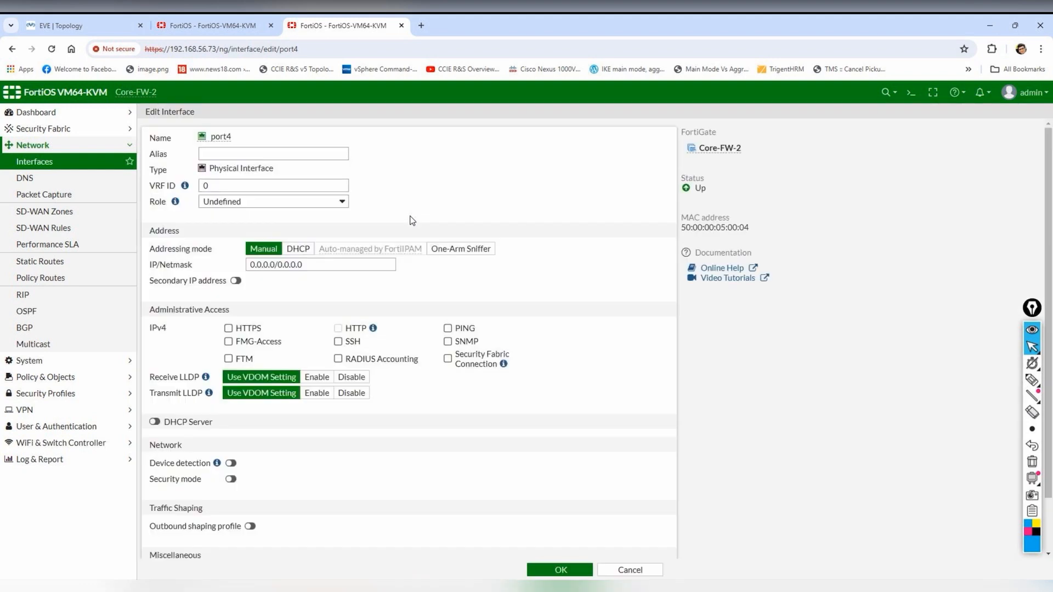
pyautogui.click(277, 156)
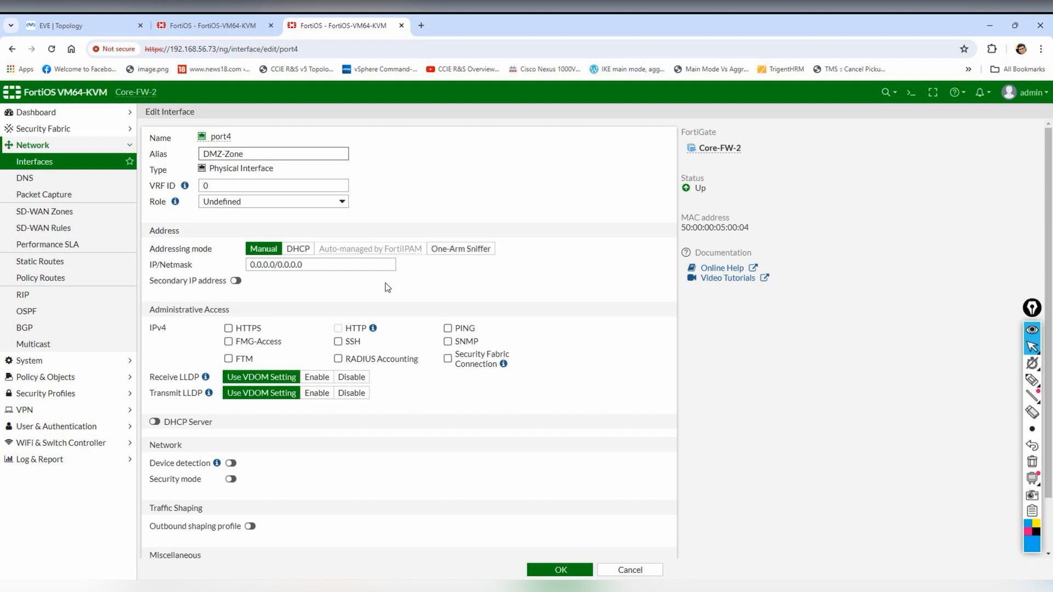
# - Address port4 as 10.133.2.2/24 with SNMP and PING allowed, and save
pyautogui.moveTo(341, 270); pyautogui.dragTo(198, 293)
pyautogui.write('10.133.2.2')
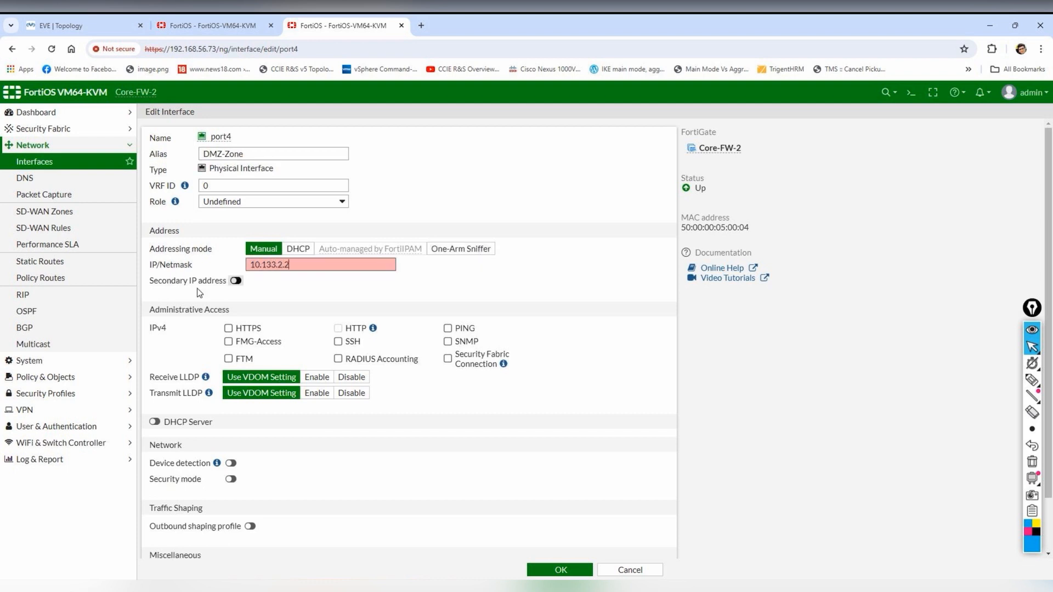
pyautogui.write('/24')
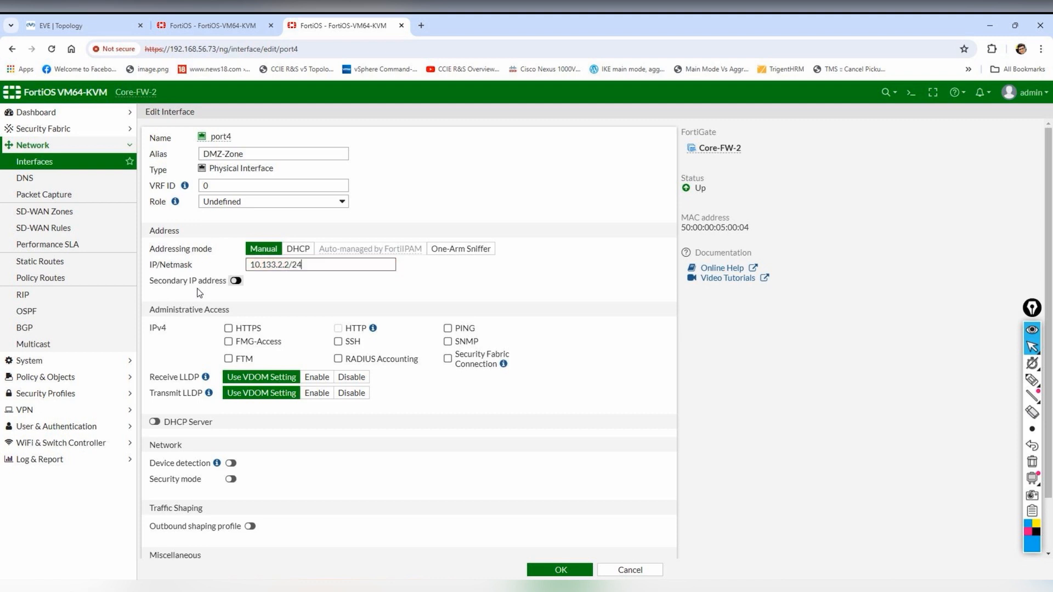
pyautogui.click(466, 343)
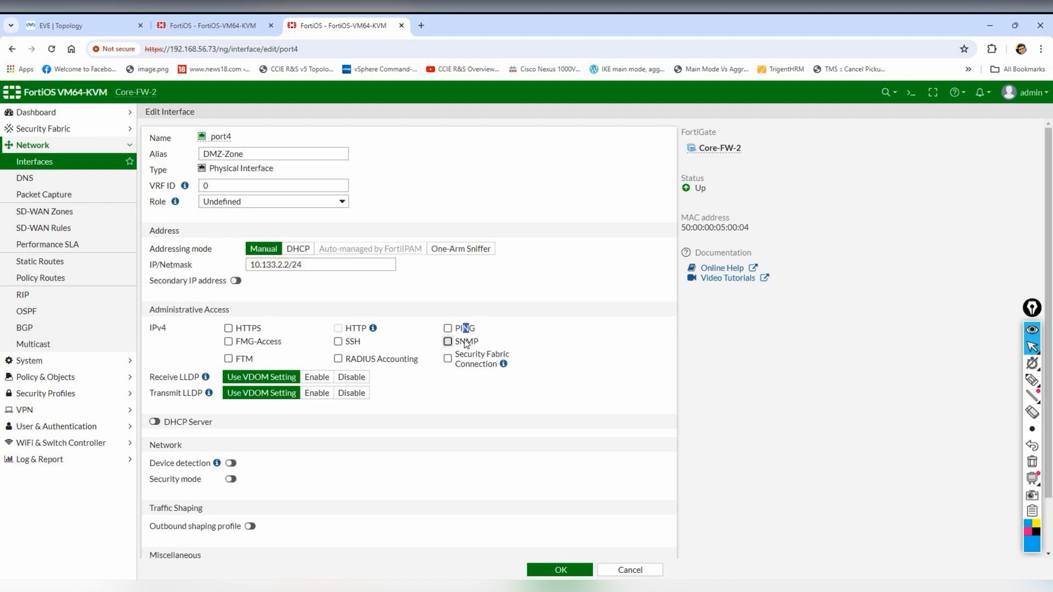
pyautogui.click(466, 329)
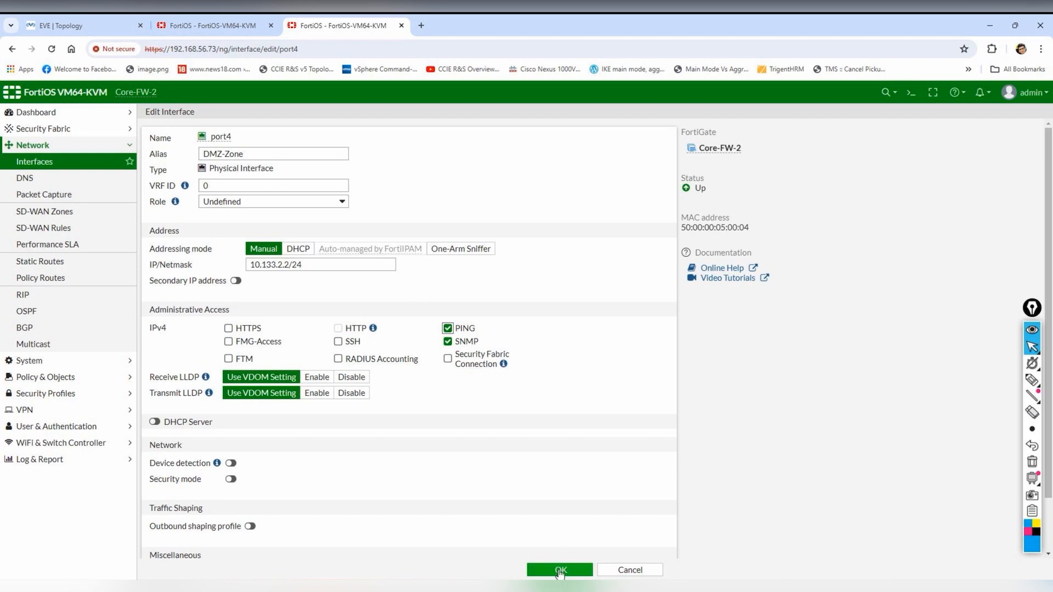
pyautogui.click(560, 570)
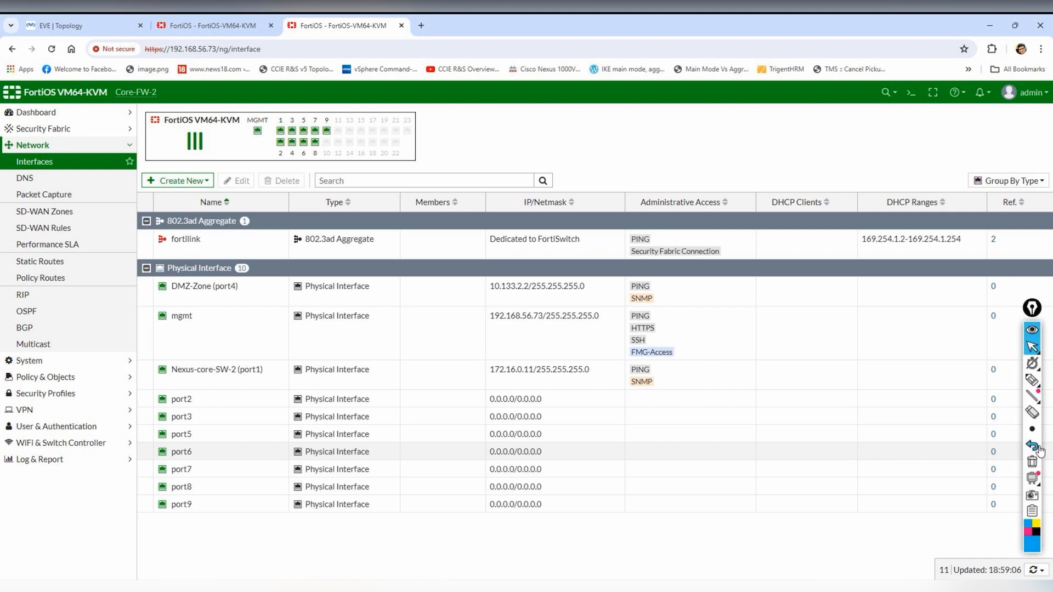
pyautogui.moveTo(1033, 383)
pyautogui.click(981, 381)
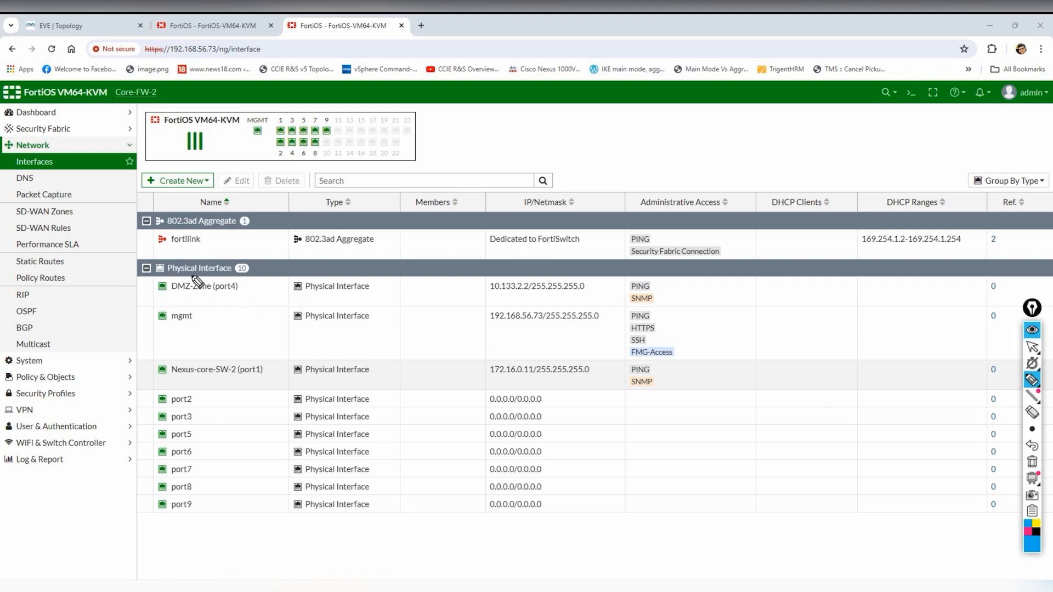
pyautogui.moveTo(146, 282); pyautogui.dragTo(151, 396)
pyautogui.moveTo(200, 332)
pyautogui.mouseDown()
pyautogui.moveTo(219, 343)
pyautogui.moveTo(366, 278)
pyautogui.mouseUp()
pyautogui.moveTo(278, 332); pyautogui.dragTo(370, 296)
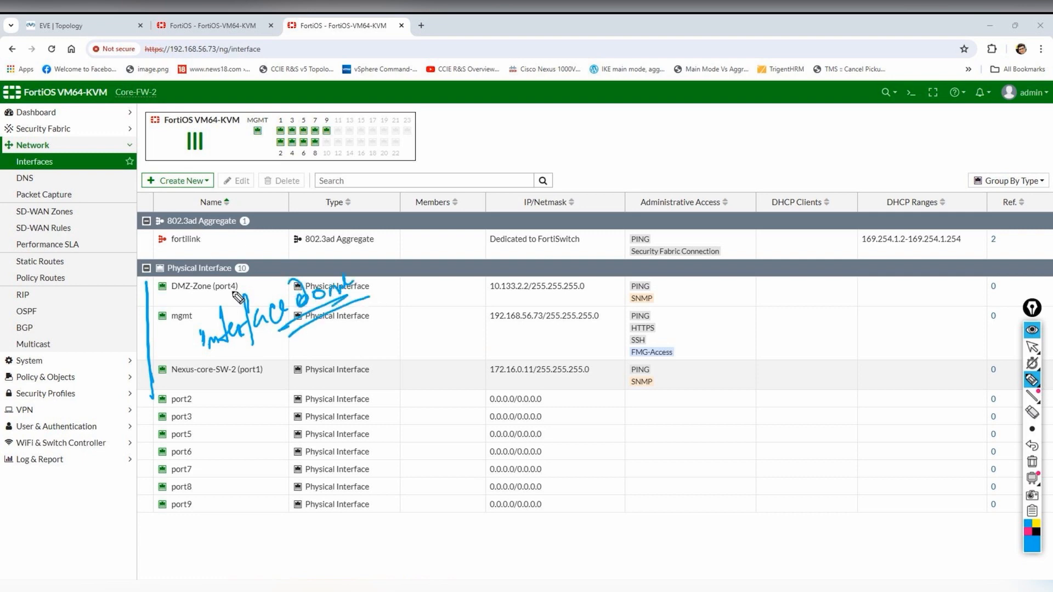
pyautogui.moveTo(481, 144); pyautogui.dragTo(483, 160)
pyautogui.moveTo(488, 141)
pyautogui.mouseDown()
pyautogui.moveTo(486, 159)
pyautogui.moveTo(489, 151)
pyautogui.mouseUp()
pyautogui.moveTo(498, 160); pyautogui.dragTo(512, 147)
pyautogui.moveTo(524, 129)
pyautogui.mouseDown()
pyautogui.moveTo(472, 140)
pyautogui.moveTo(526, 131)
pyautogui.moveTo(531, 144)
pyautogui.mouseUp()
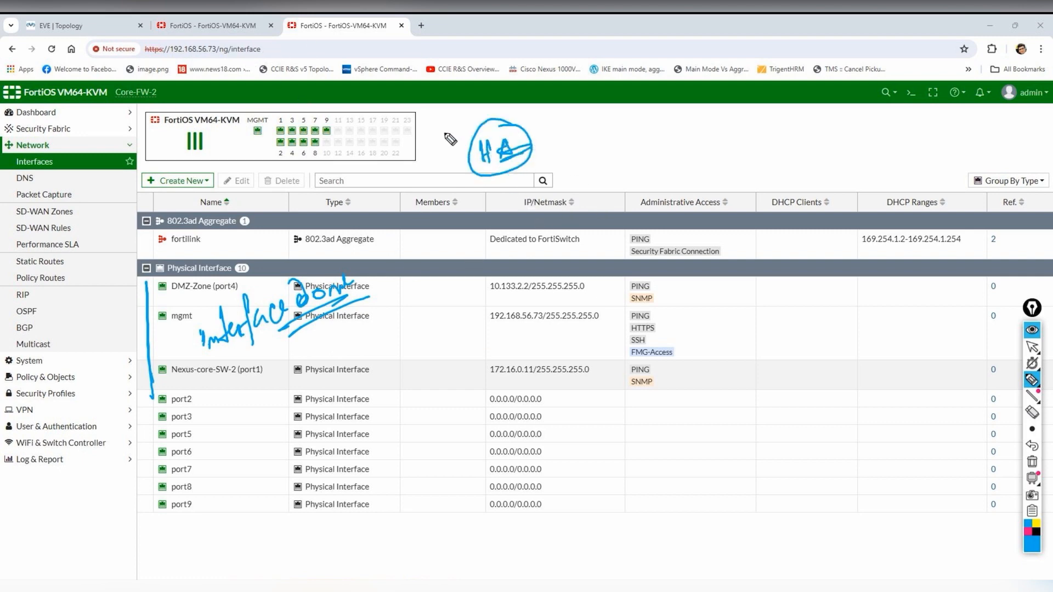
pyautogui.moveTo(1005, 436); pyautogui.dragTo(1008, 448)
pyautogui.click(1031, 467)
pyautogui.moveTo(1029, 385)
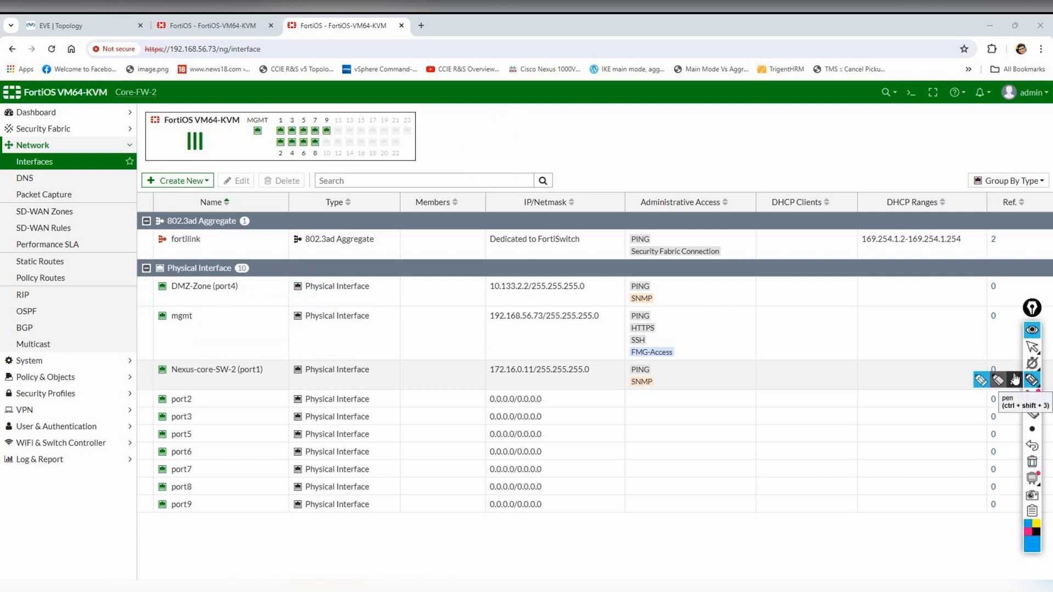
pyautogui.click(1031, 347)
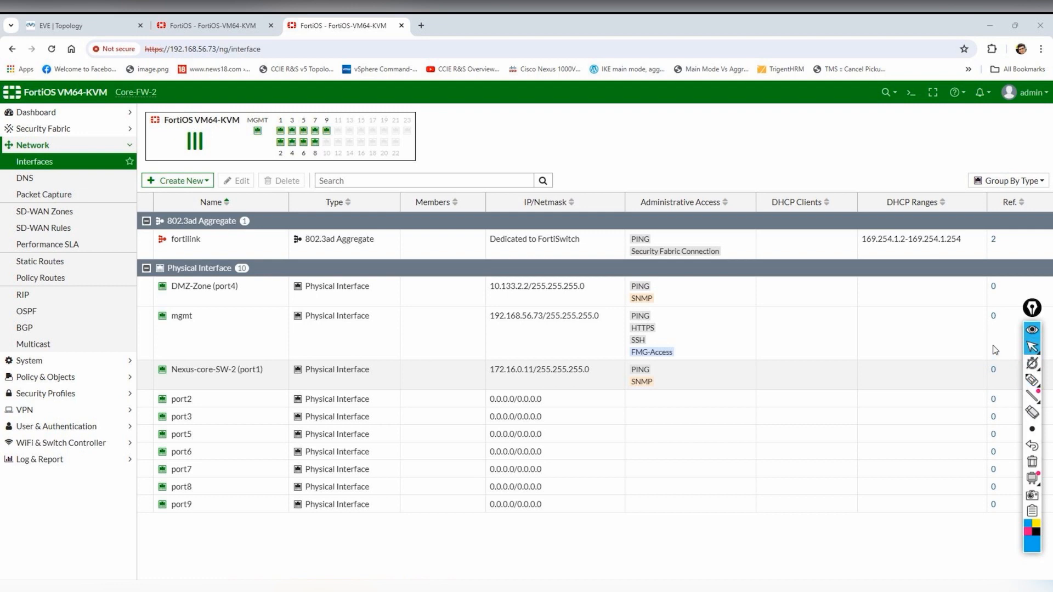
# - Choose the (GMT+5:30) Kolkata time zone in Core-FW-2's System Settings
pyautogui.click(38, 377)
pyautogui.click(17, 161)
pyautogui.click(27, 179)
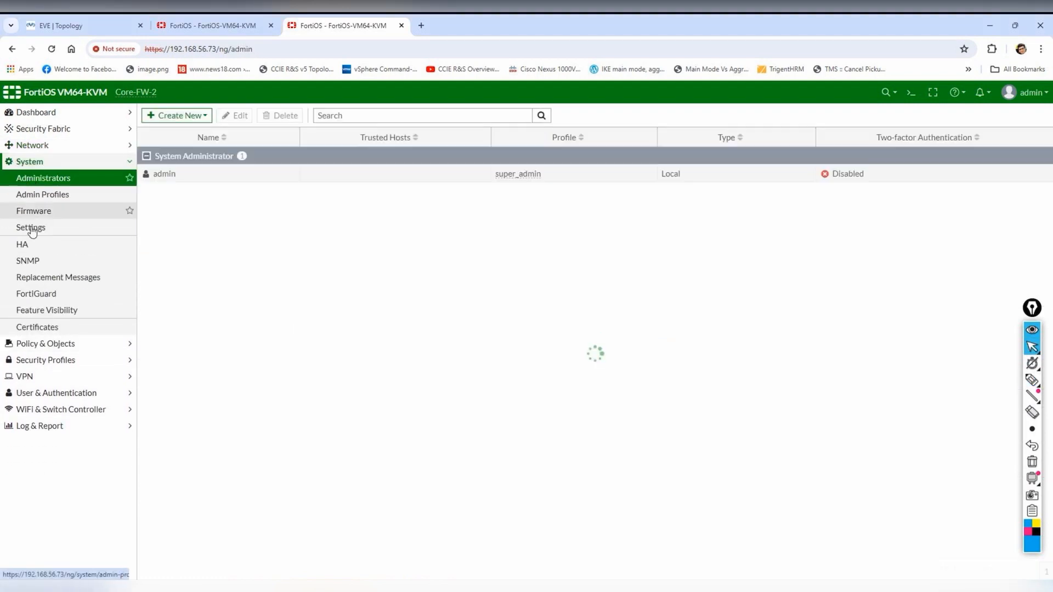
pyautogui.click(25, 244)
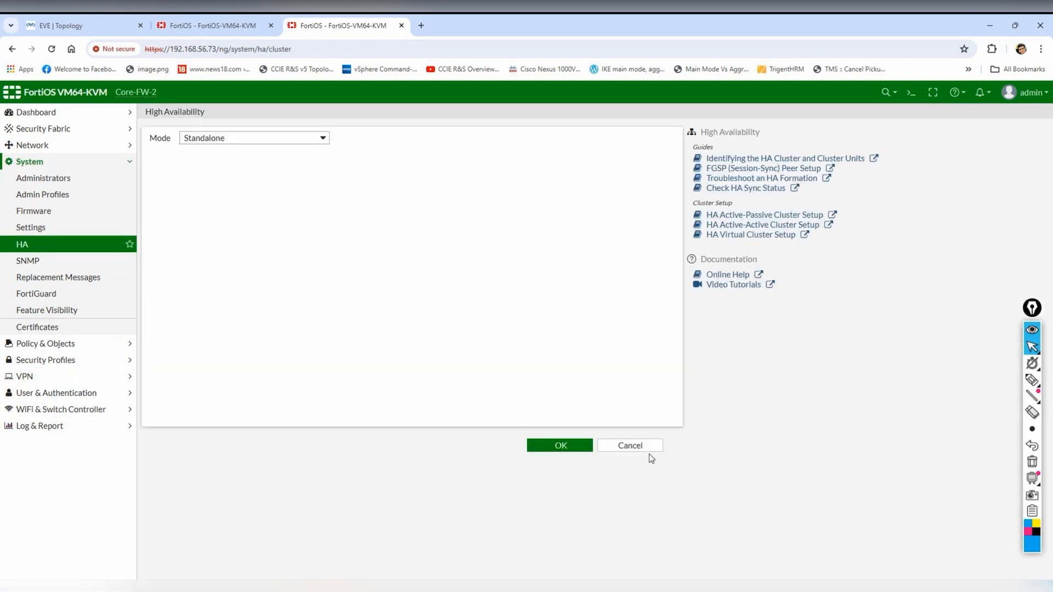
pyautogui.click(52, 228)
pyautogui.click(504, 201)
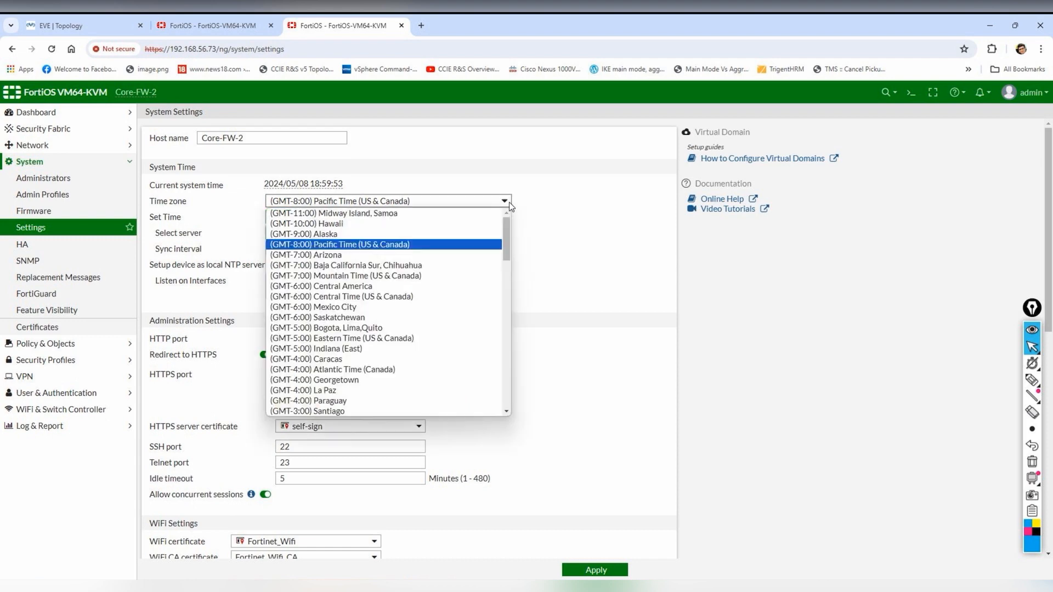
pyautogui.scroll(-10, 413, 311)
pyautogui.scroll(3, 414, 311)
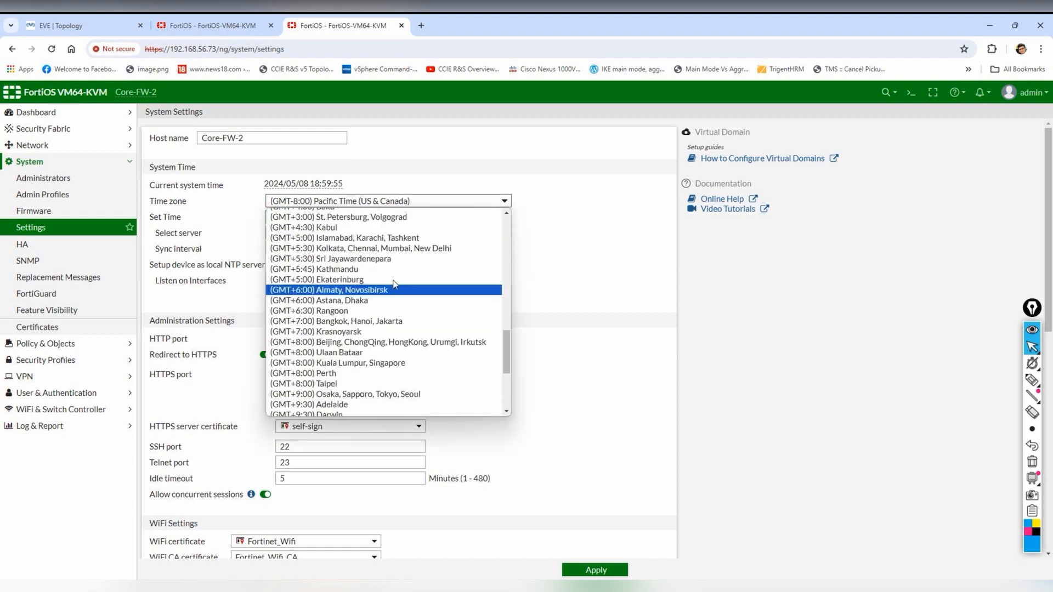
pyautogui.click(388, 247)
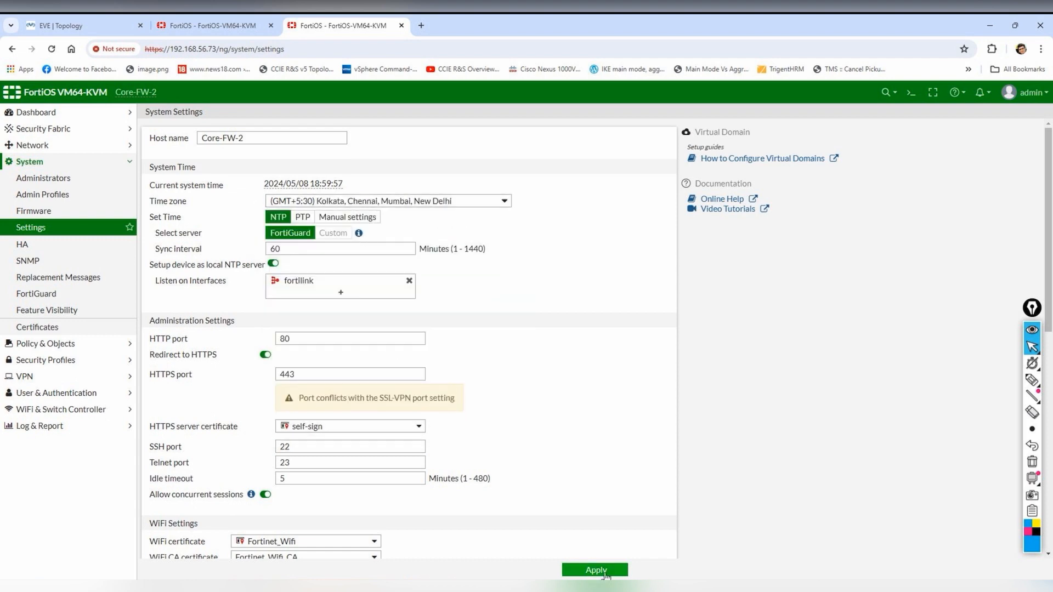
# - Set Core-FW-1's time zone to (GMT+5:30) Kolkata, Chennai, Mumbai, New Delhi and apply
pyautogui.click(206, 28)
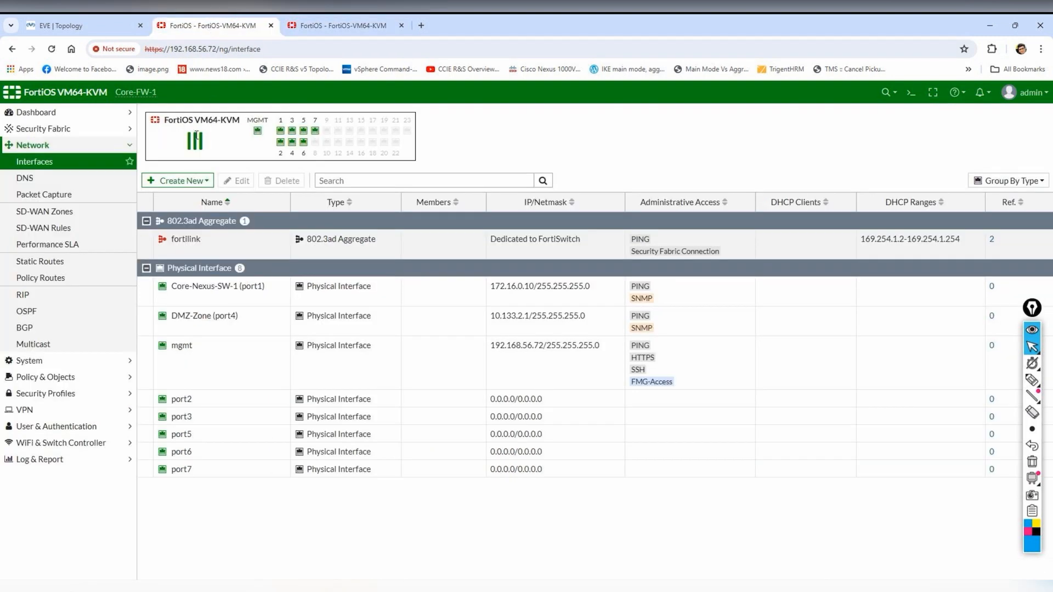
pyautogui.click(49, 378)
pyautogui.click(57, 163)
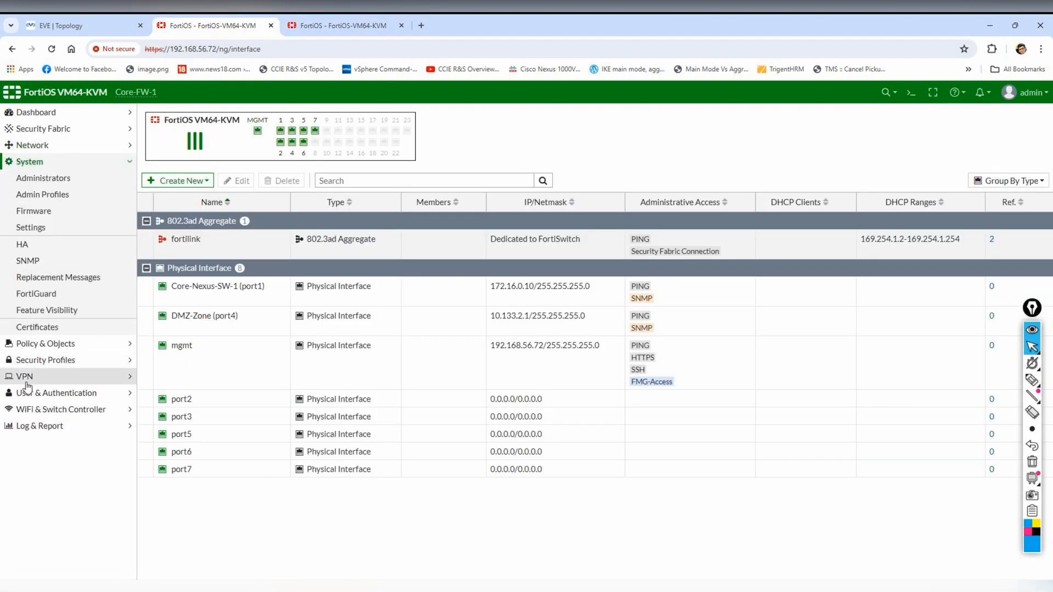
pyautogui.click(58, 243)
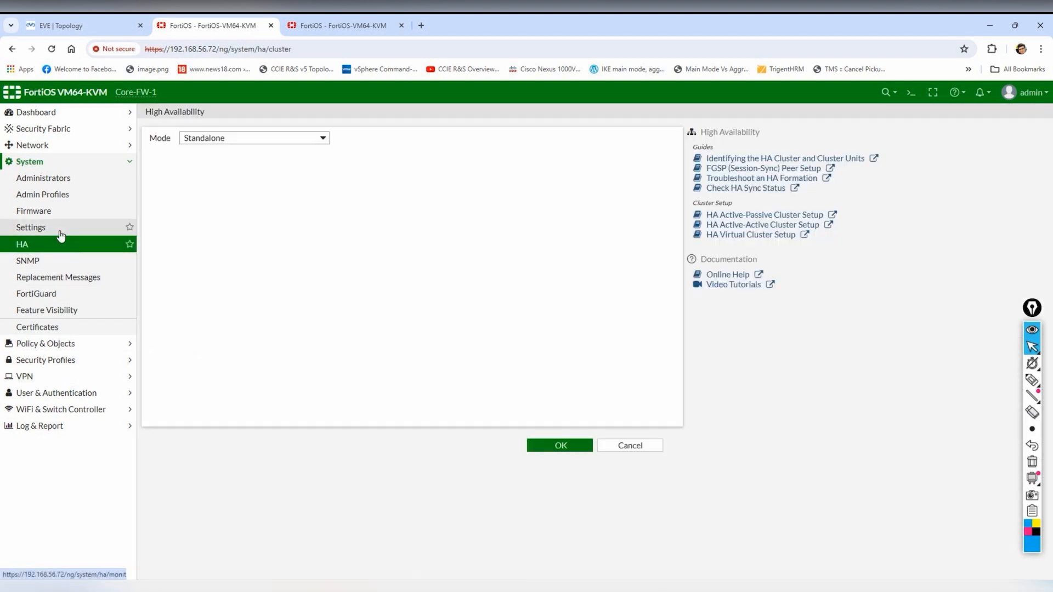
pyautogui.click(60, 228)
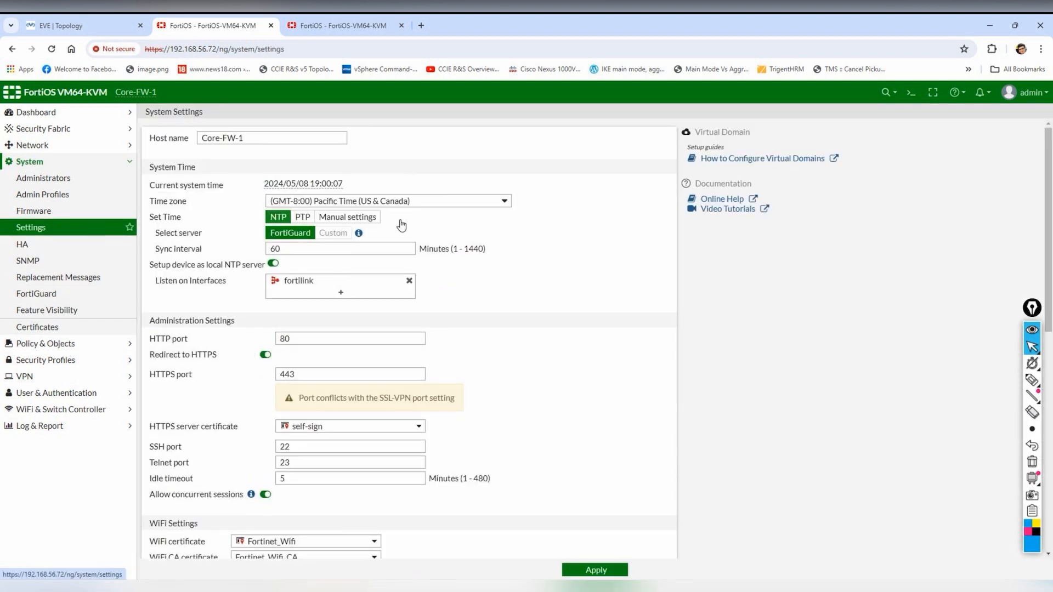
pyautogui.click(504, 202)
pyautogui.scroll(-10, 447, 298)
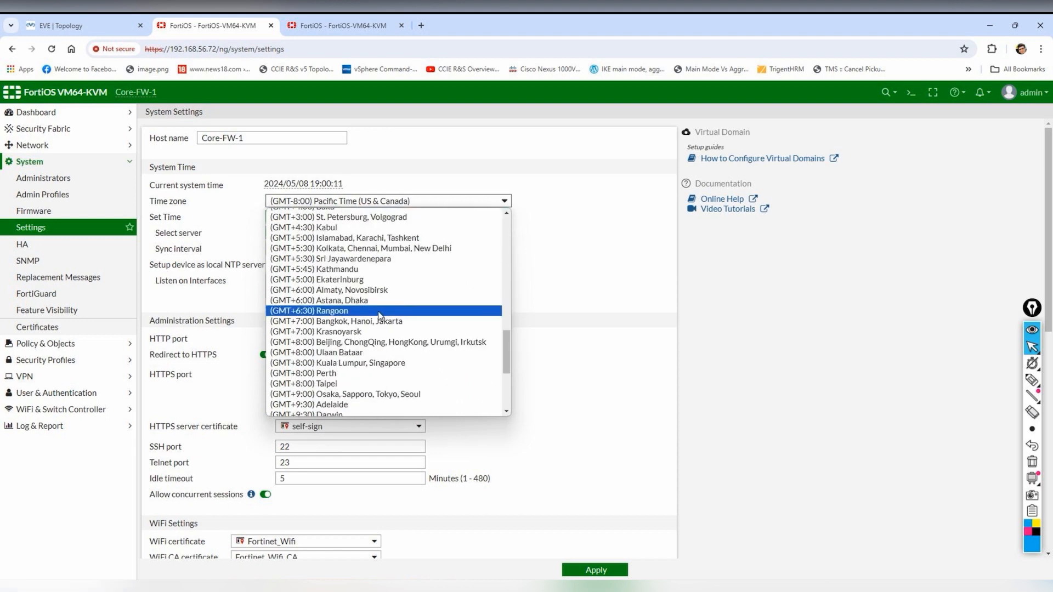
pyautogui.click(376, 249)
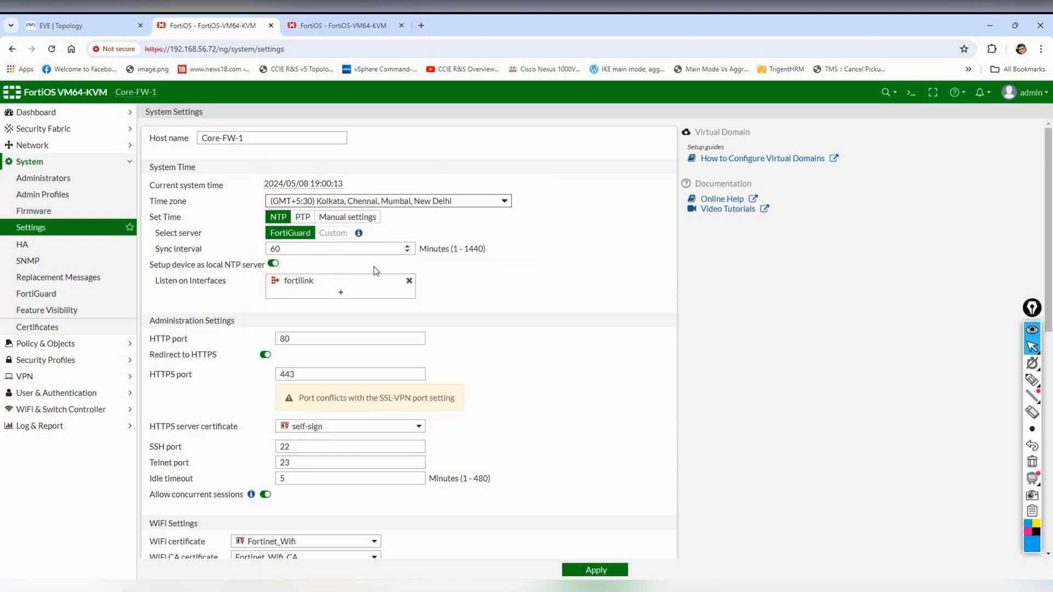
pyautogui.click(585, 570)
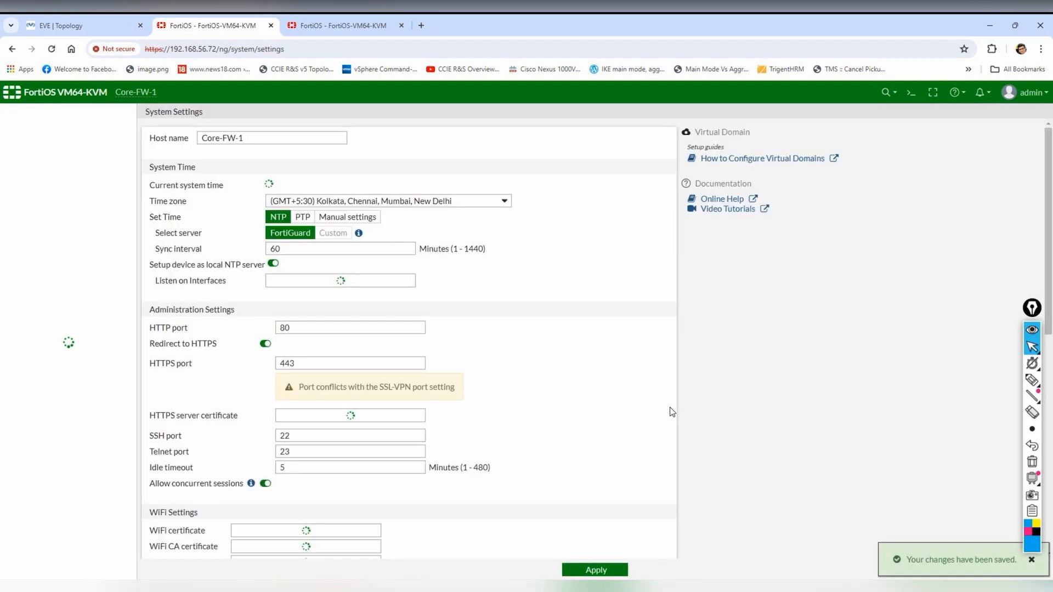
# - Try Active-Passive HA with a new device priority on Core-FW-1, cancel it, and reopen Network > Interfaces
pyautogui.click(37, 245)
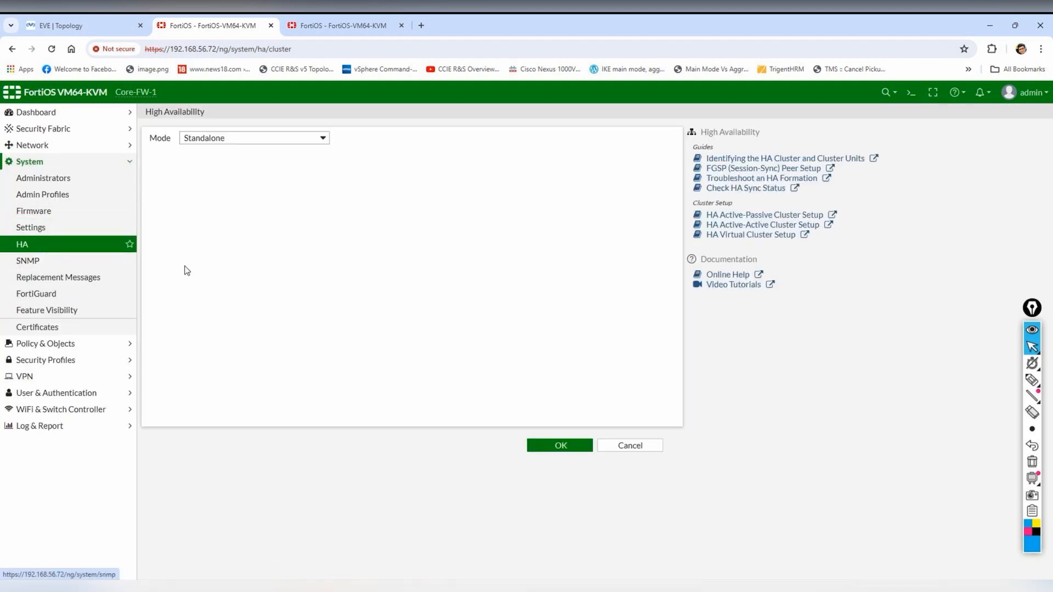
pyautogui.click(322, 139)
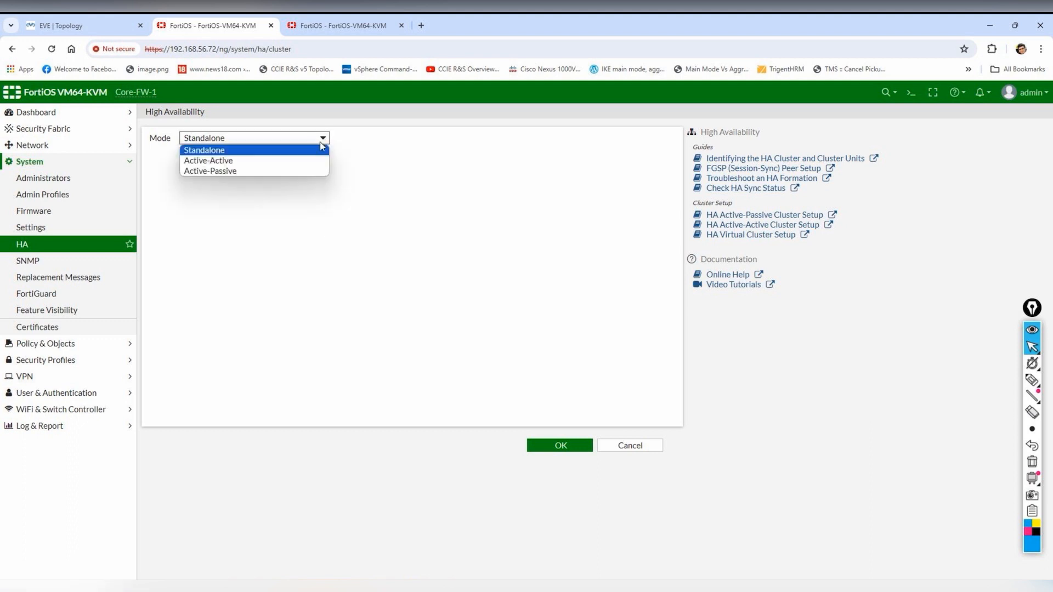
pyautogui.click(275, 171)
pyautogui.moveTo(326, 155); pyautogui.dragTo(168, 161)
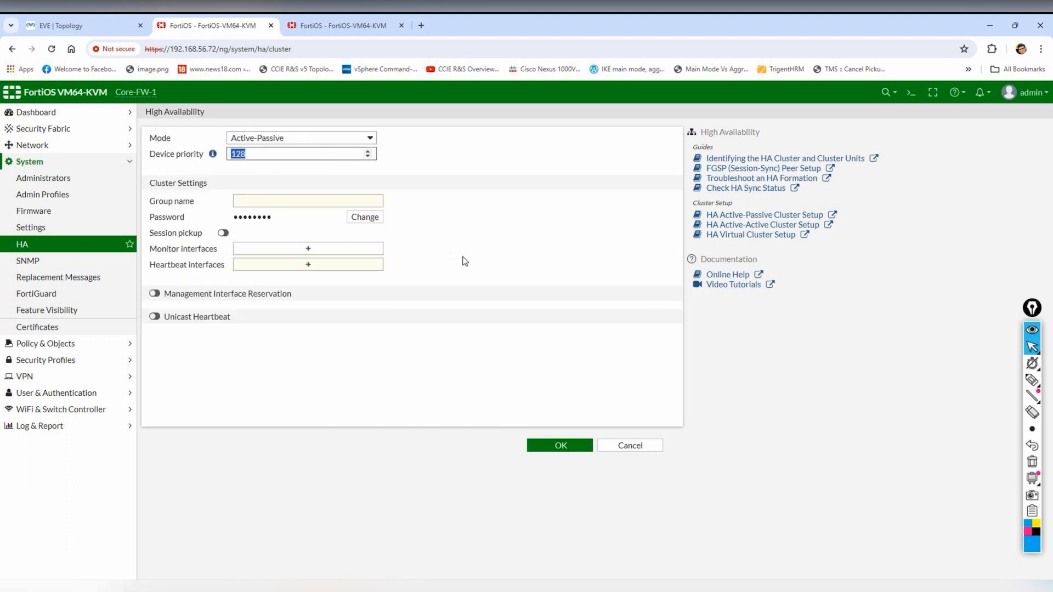
pyautogui.write('130')
pyautogui.click(326, 200)
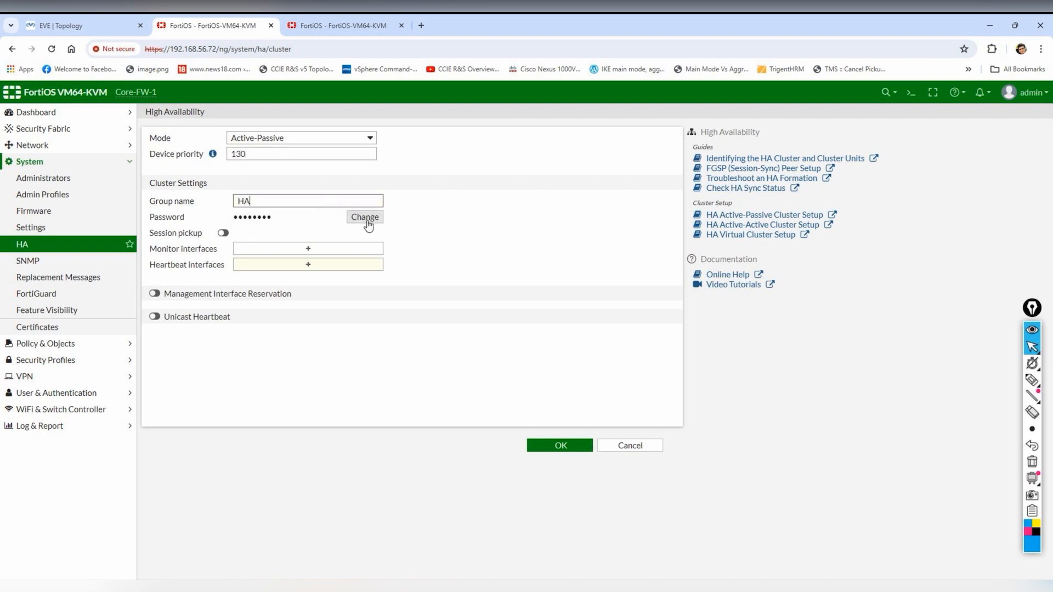
pyautogui.click(629, 445)
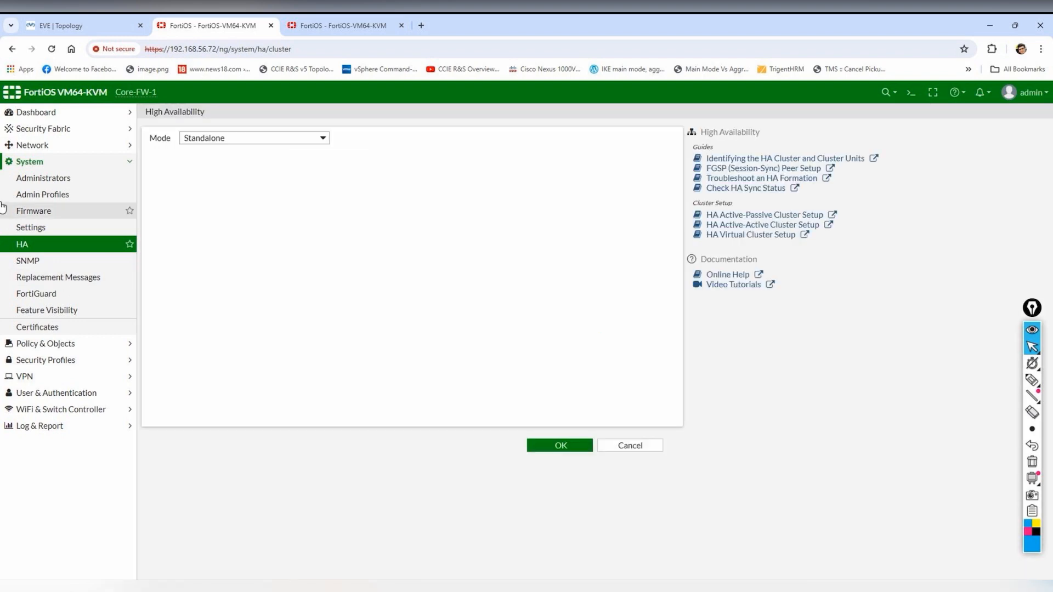
pyautogui.click(44, 146)
pyautogui.click(43, 163)
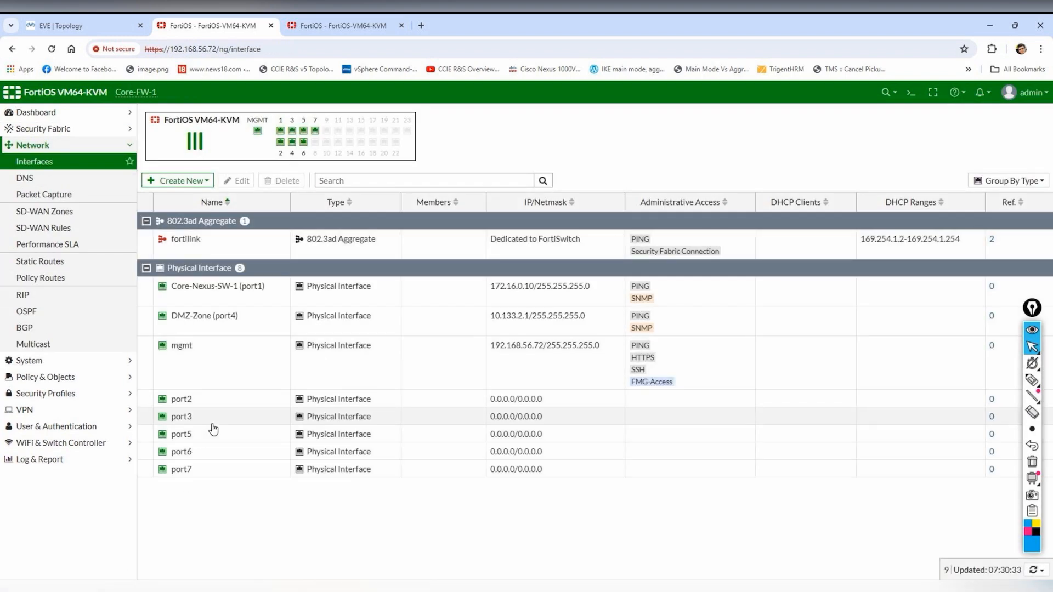
# - After checking the topology, open Core-FW-1's port2 and start entering the alias L2 Monitoring
pyautogui.click(50, 16)
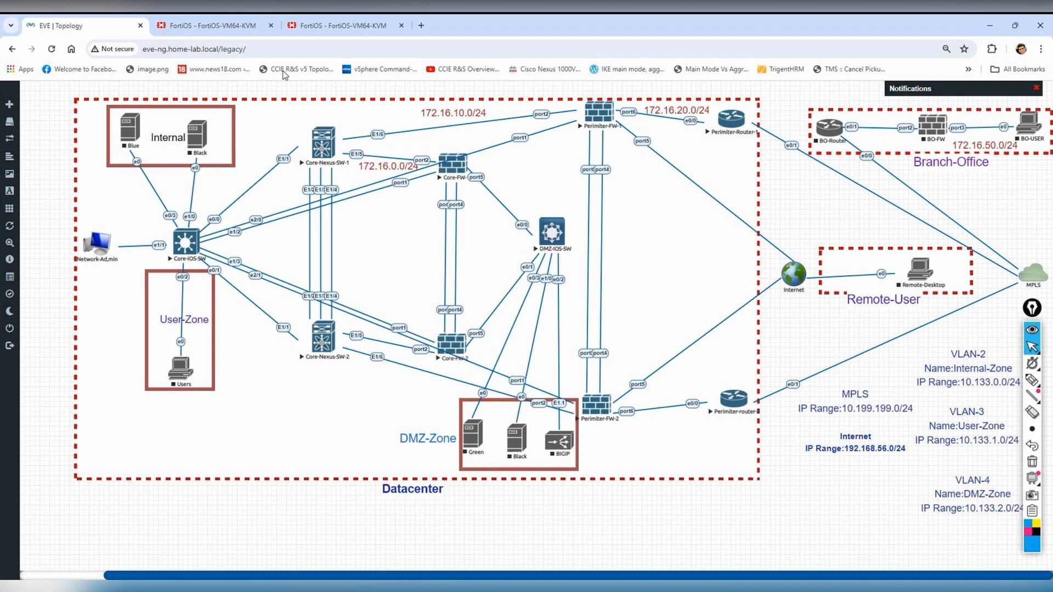
pyautogui.click(214, 26)
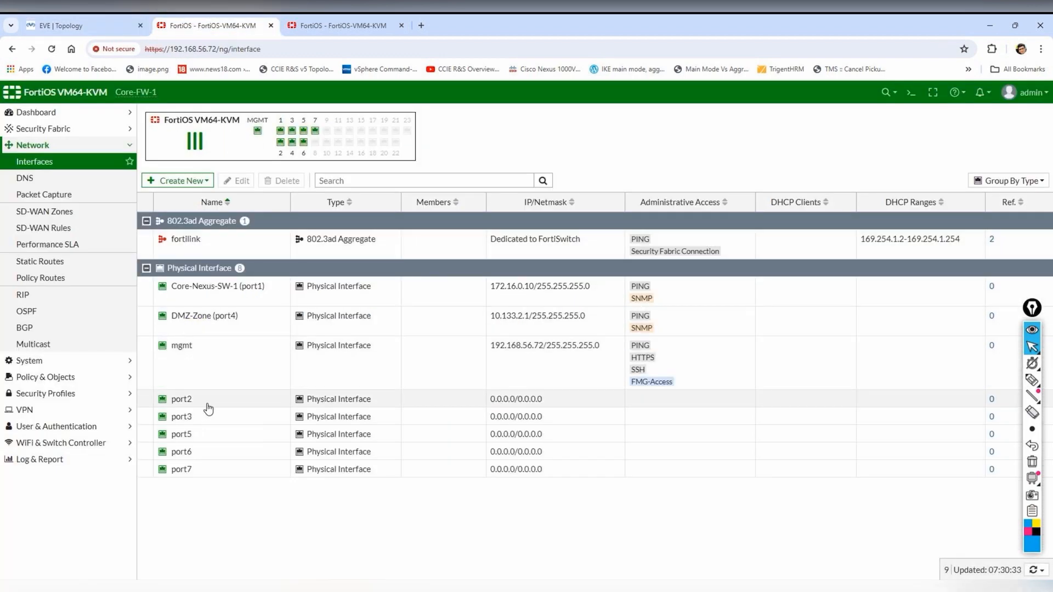
pyautogui.click(210, 403)
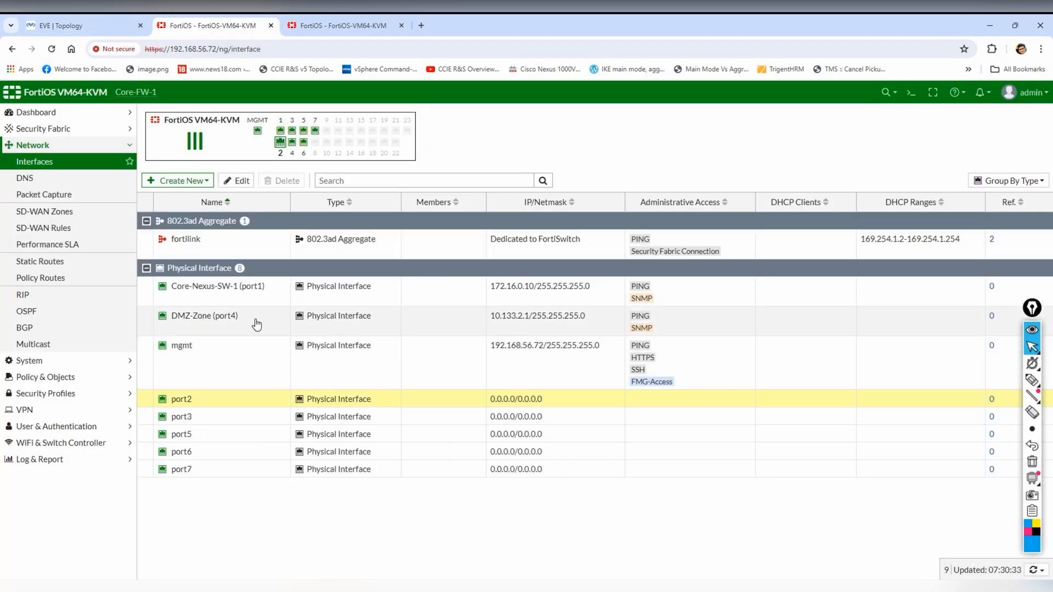
pyautogui.click(238, 181)
pyautogui.click(314, 157)
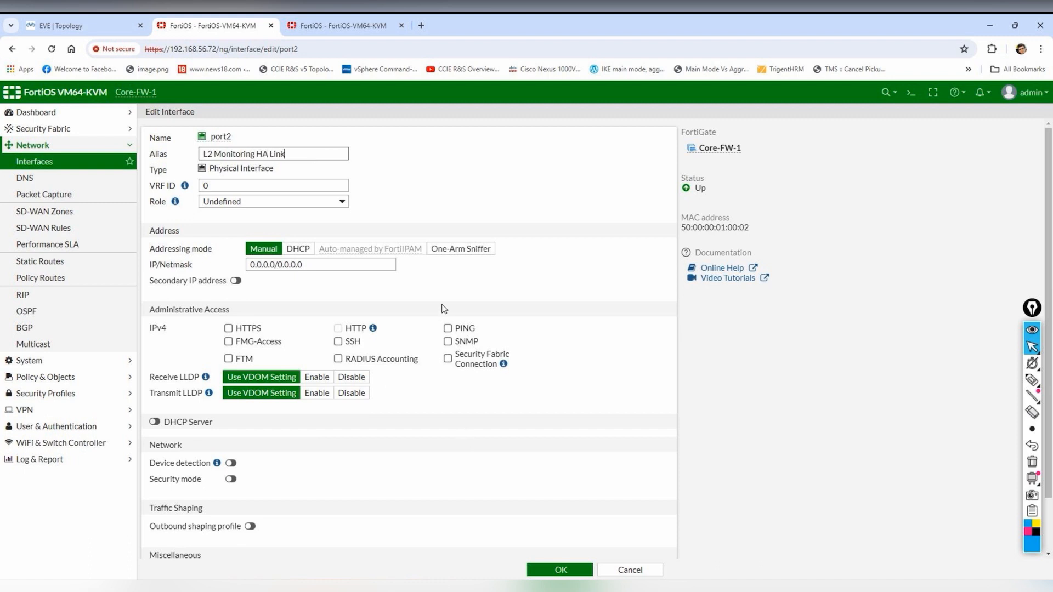
# - Enable SNMP and PING on port2, the L2 Monitoring HA Link, and save the interface
pyautogui.click(471, 340)
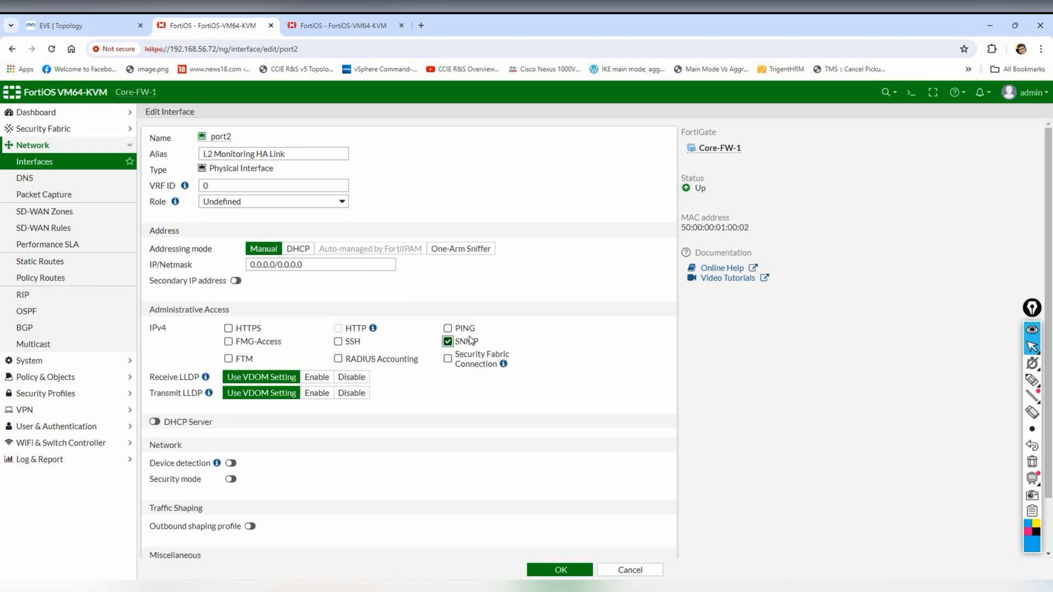
pyautogui.click(448, 328)
pyautogui.click(560, 569)
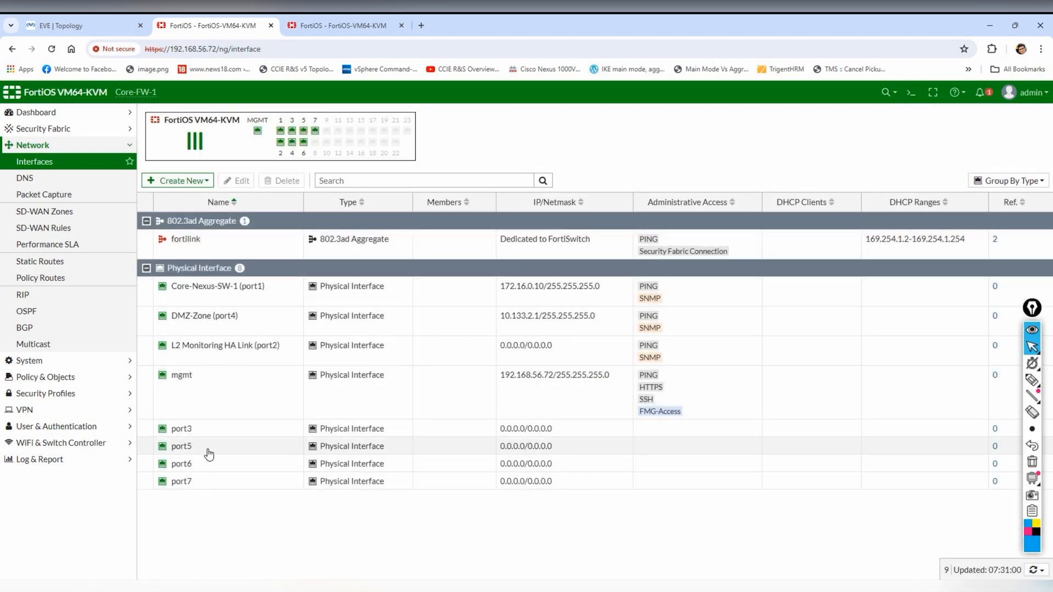
# - Configure port3 as HA-Heartbeat with address 10.0.1.1/24 and PING and SNMP access
pyautogui.click(210, 433)
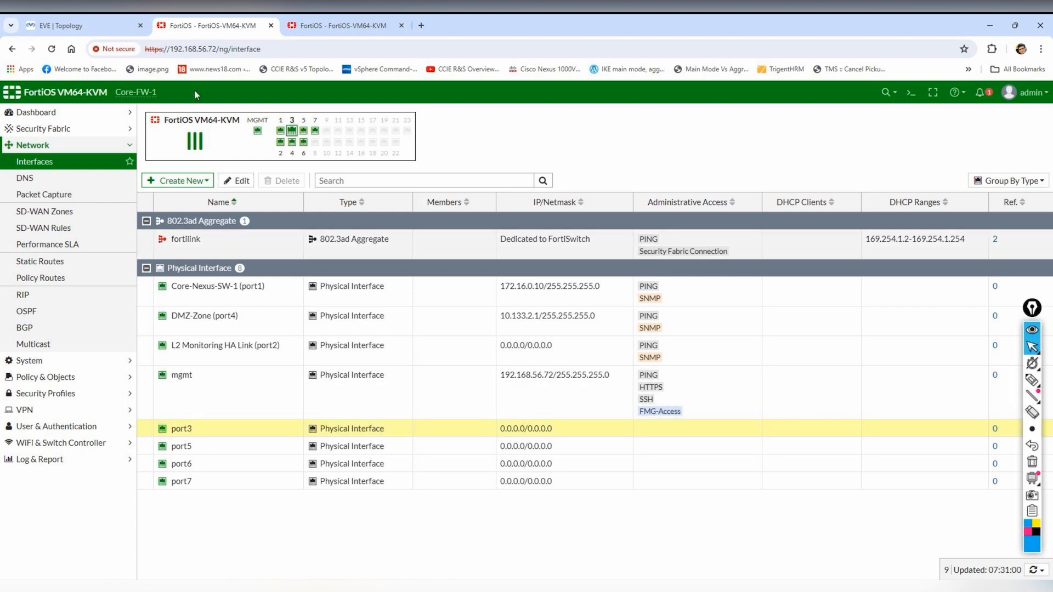
pyautogui.click(241, 181)
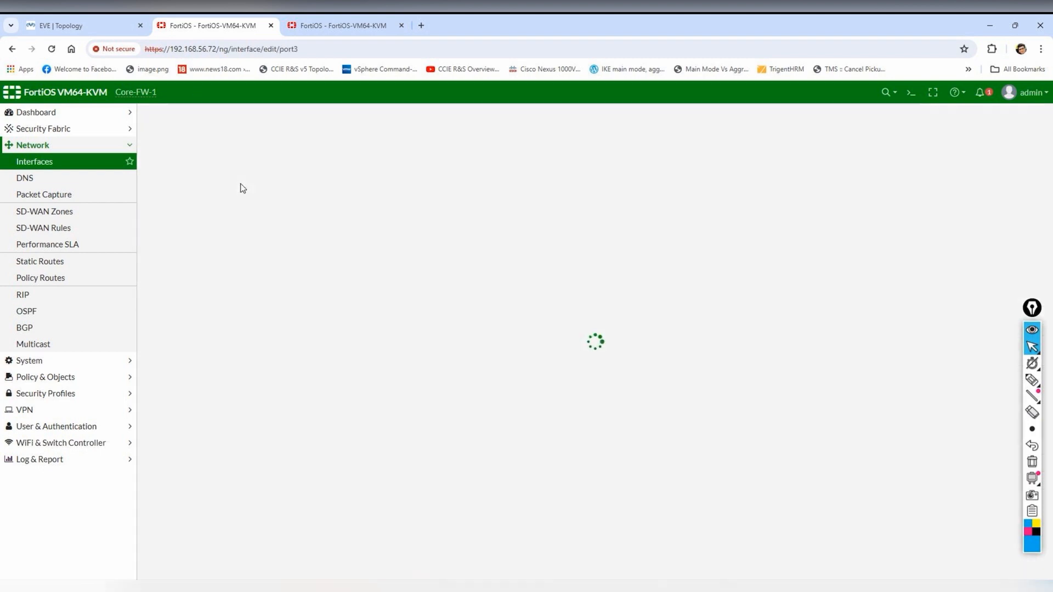
pyautogui.click(260, 153)
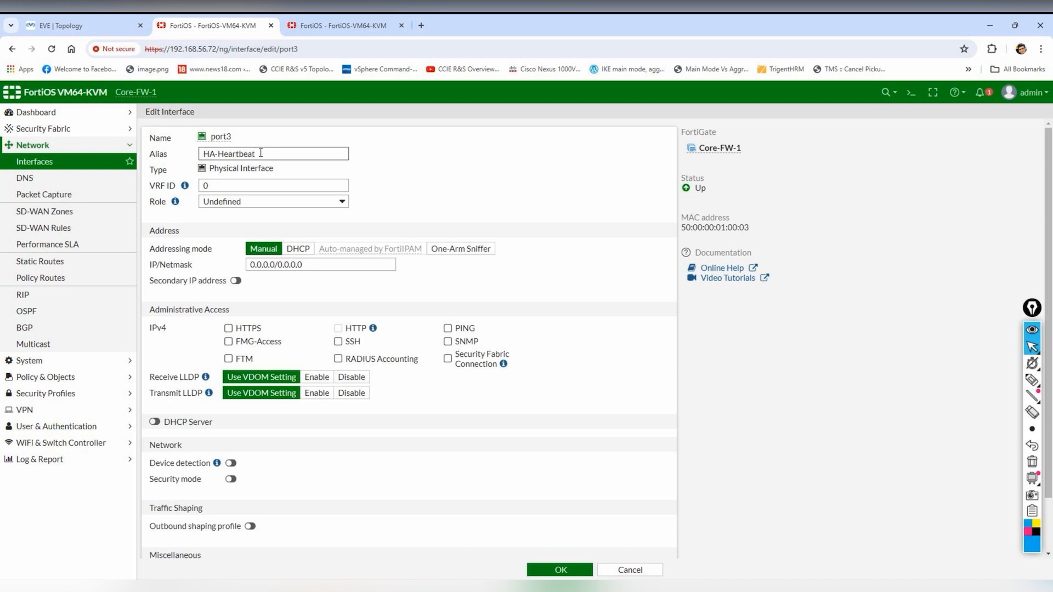
pyautogui.click(269, 264)
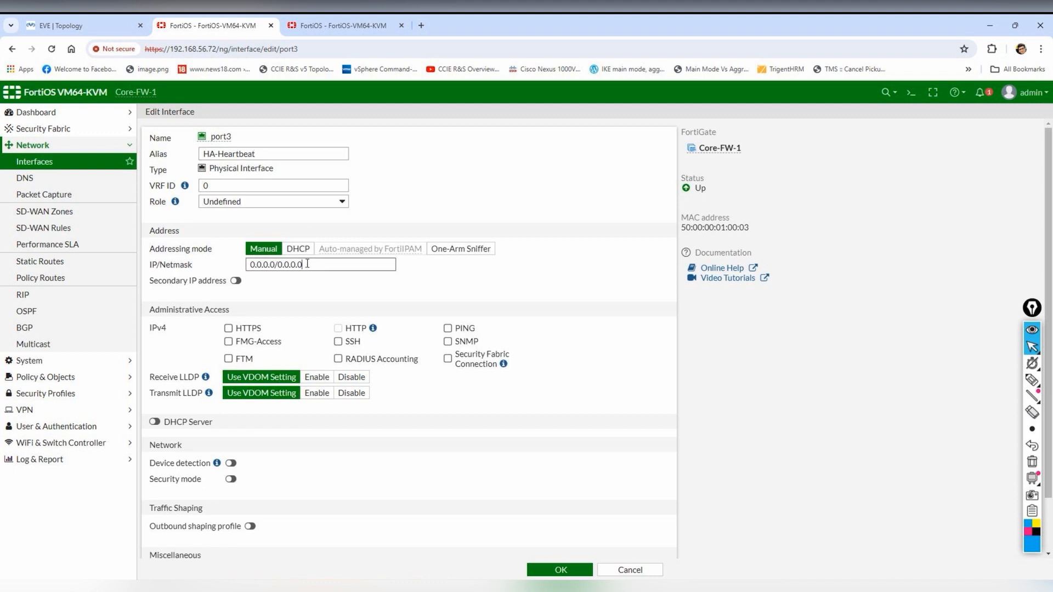
pyautogui.write('10.0.1')
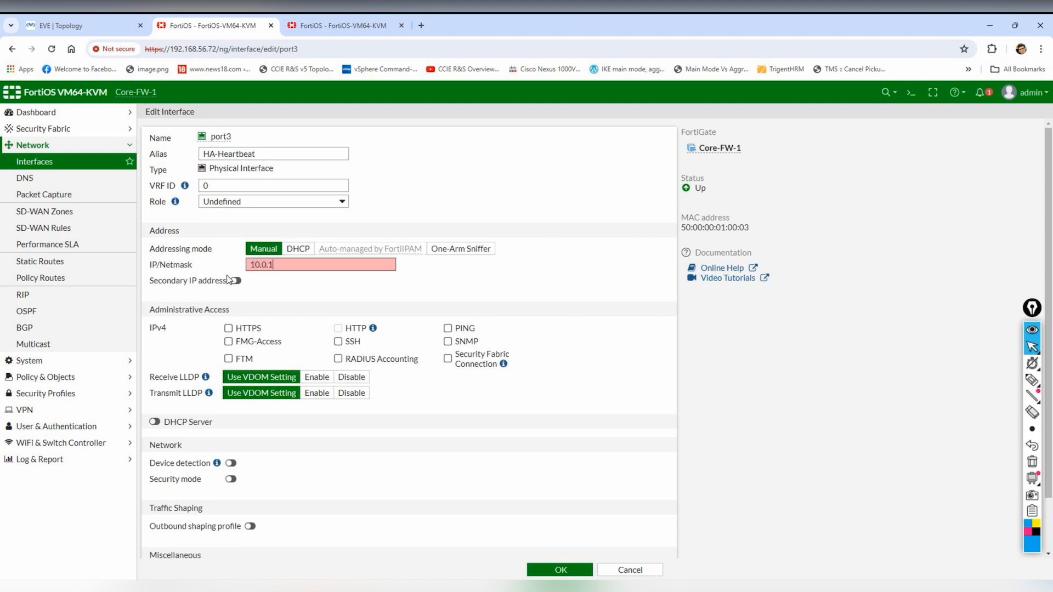
pyautogui.write('.1/24')
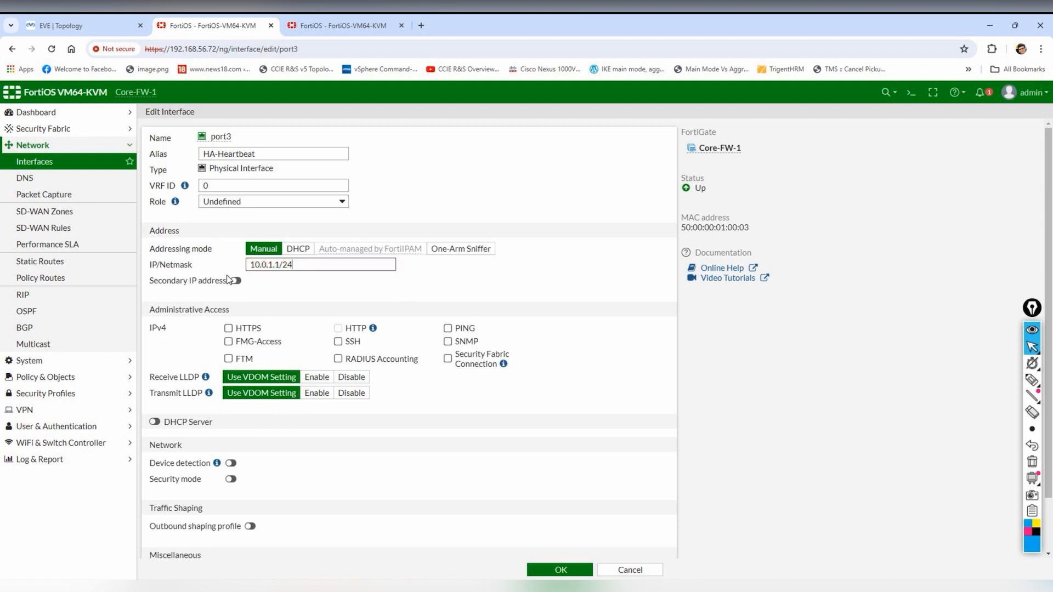
pyautogui.click(448, 328)
pyautogui.click(469, 341)
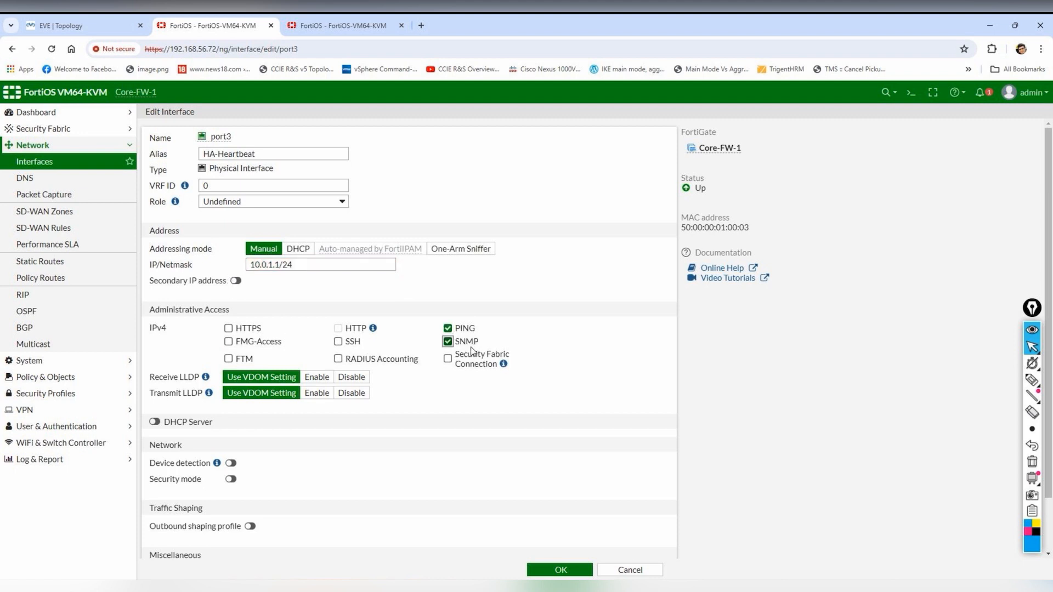
pyautogui.click(562, 569)
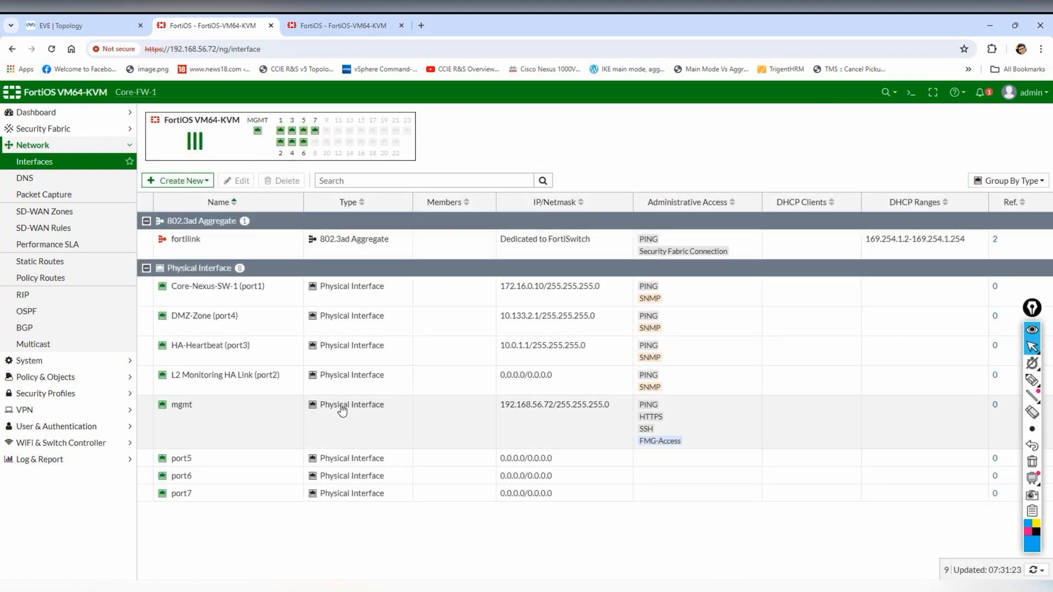
pyautogui.click(32, 361)
# - Set Core-FW-1's HA mode to Active-Passive, priority 130, group name HA, with a new password
pyautogui.click(33, 244)
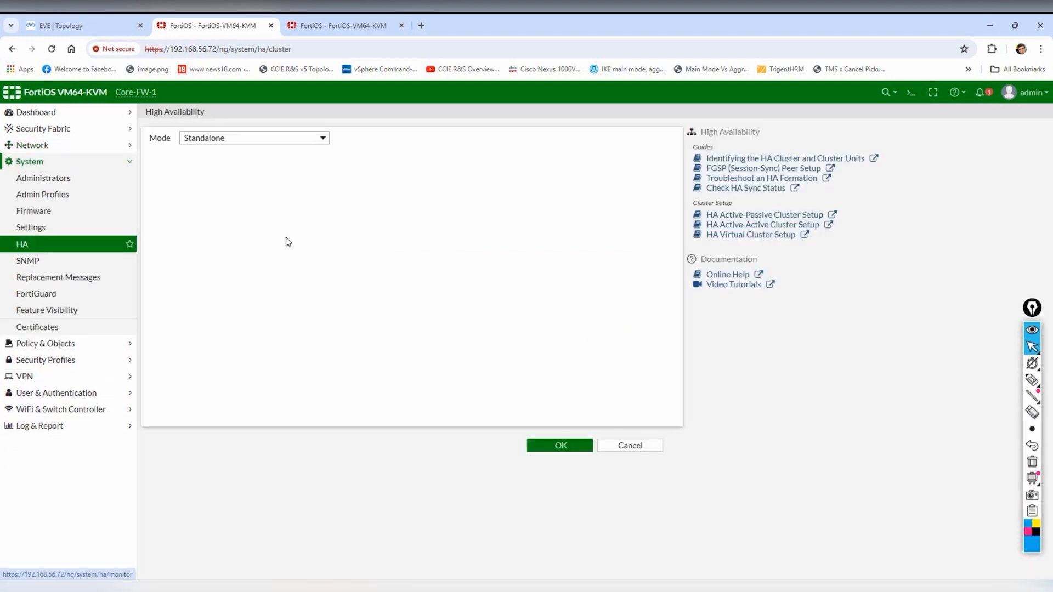
pyautogui.click(318, 138)
pyautogui.click(254, 172)
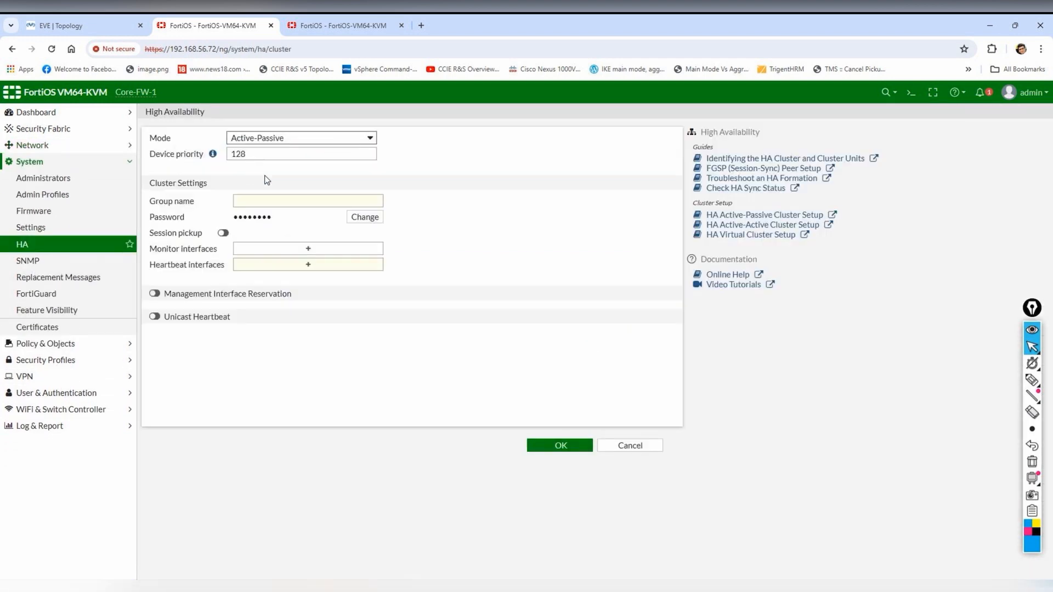
pyautogui.click(350, 157)
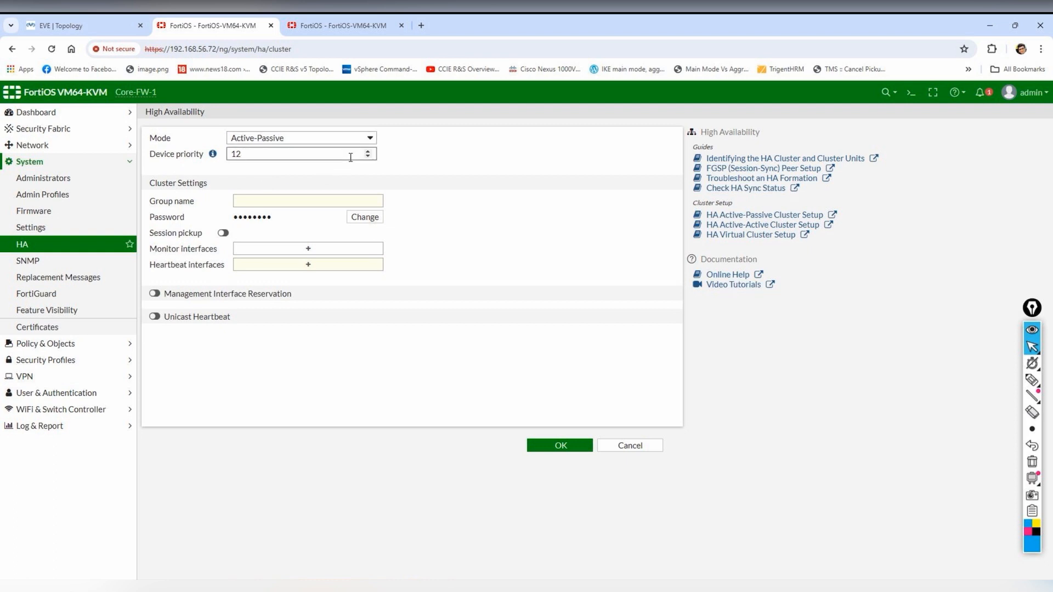
pyautogui.click(318, 200)
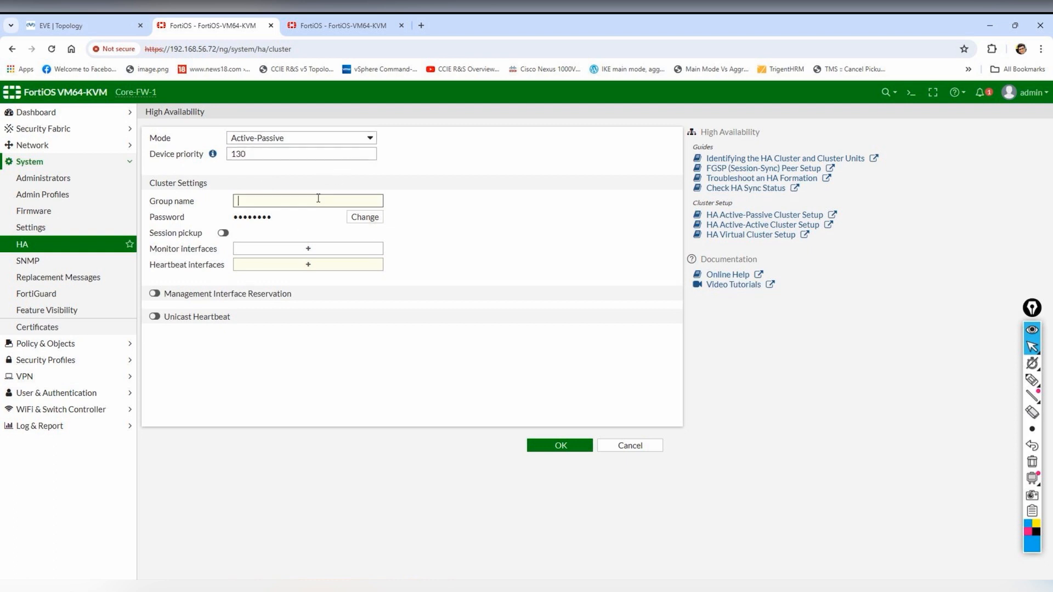
pyautogui.click(364, 216)
pyautogui.write('••')
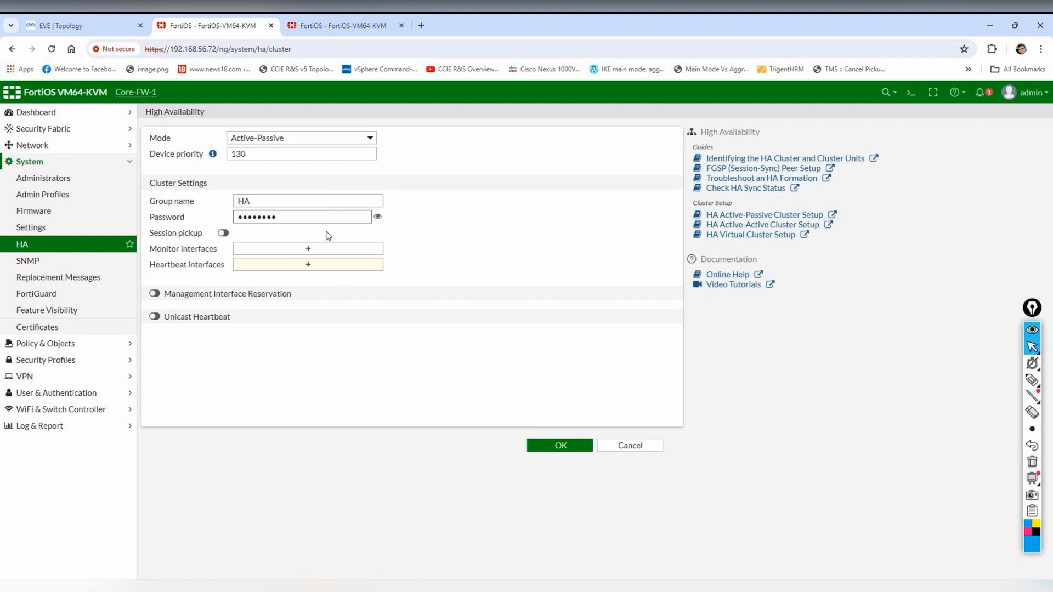
# - Monitor port2, use port3 (HA-Heartbeat) as the heartbeat interface, and submit the HA settings
pyautogui.click(308, 249)
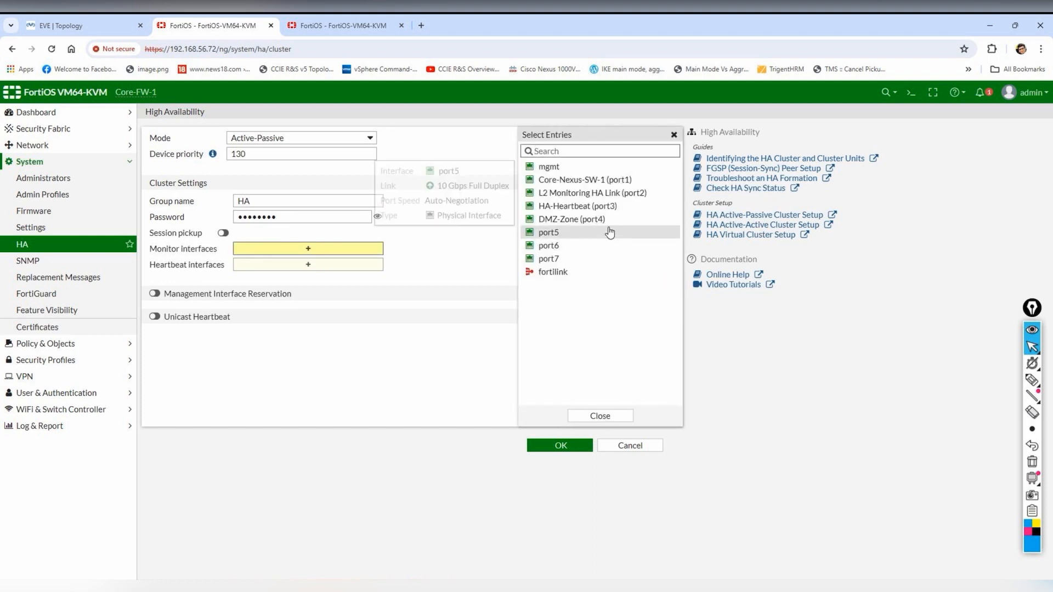
pyautogui.click(623, 198)
pyautogui.click(293, 277)
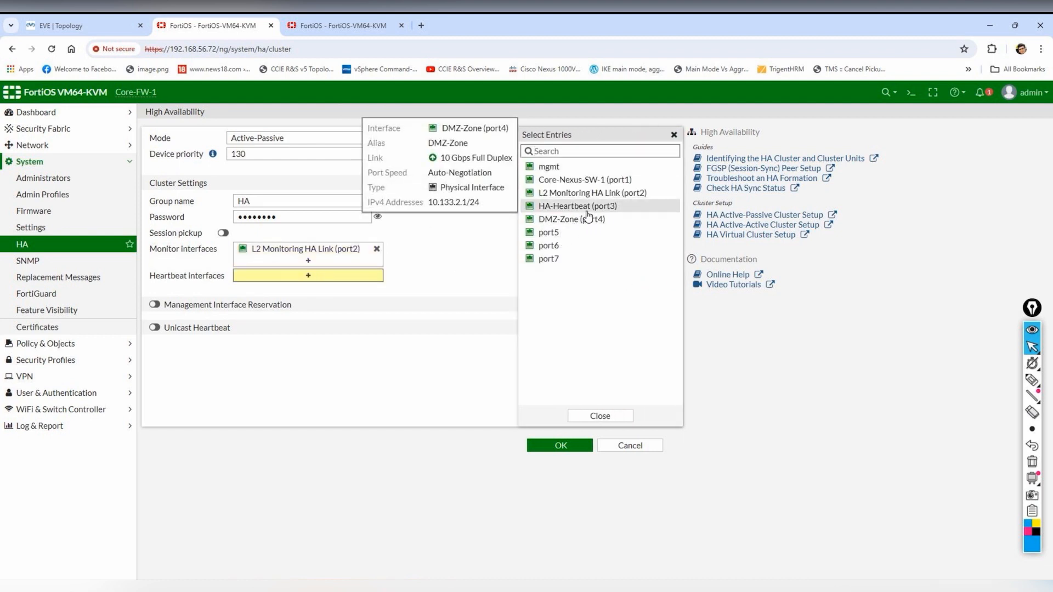
pyautogui.click(590, 206)
pyautogui.click(372, 399)
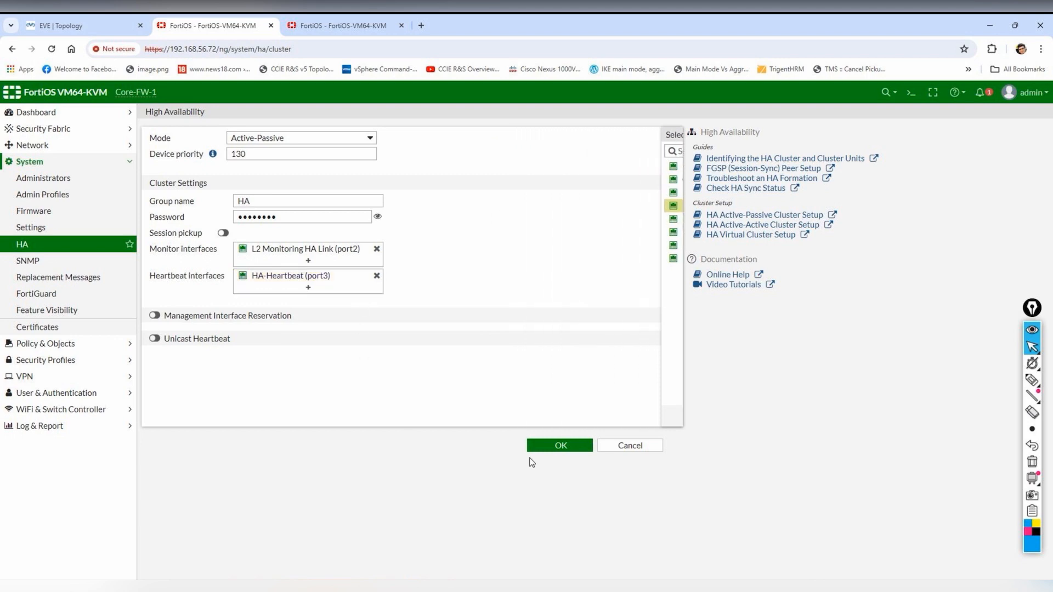
pyautogui.click(556, 447)
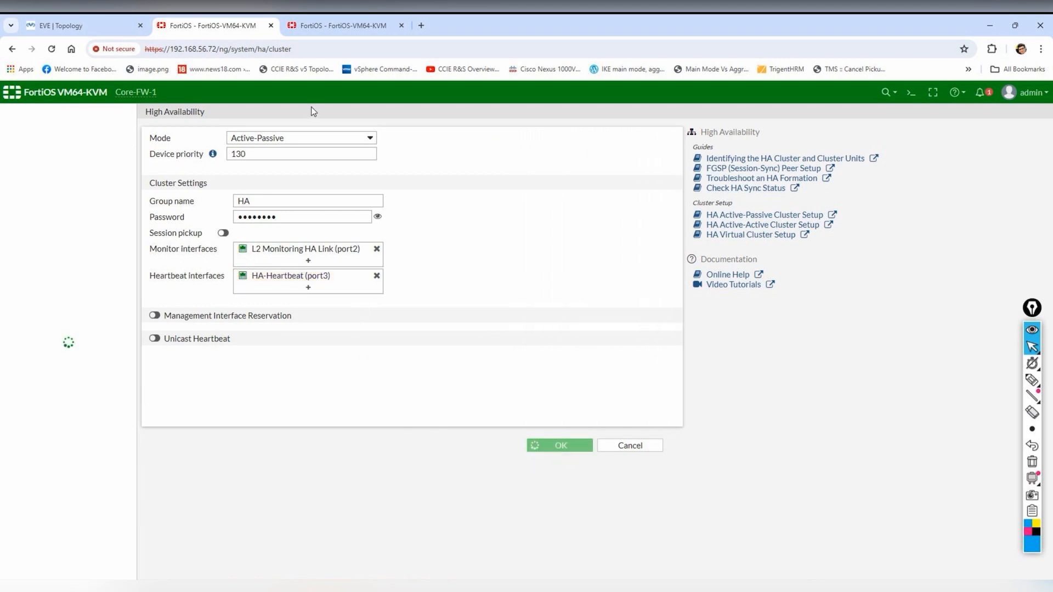
pyautogui.click(319, 25)
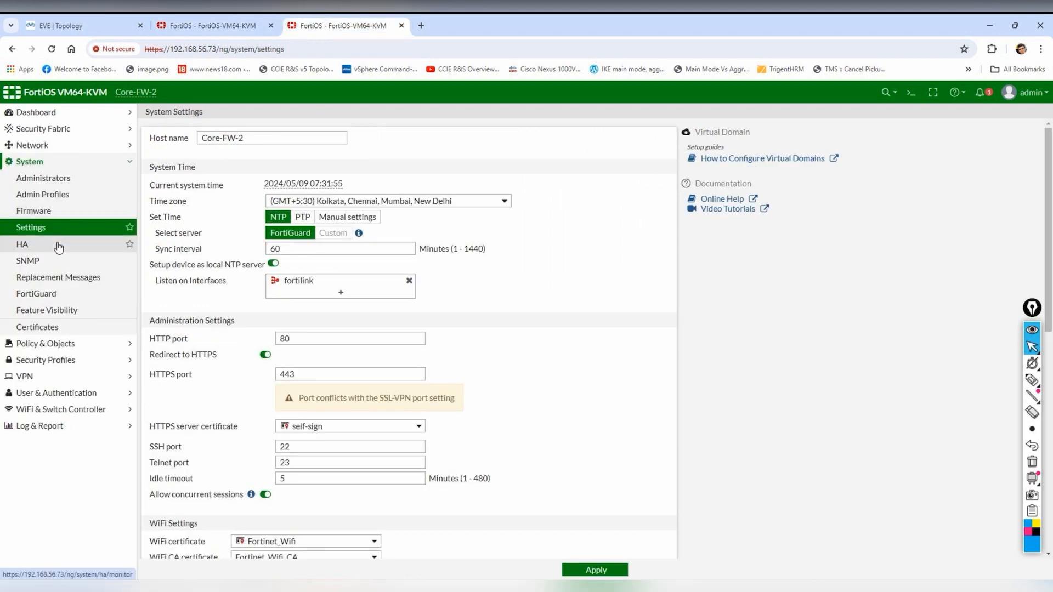
# - On Core-FW-2, give port2 the alias HA-Monitoring with PING and SNMP access and save it
pyautogui.click(54, 145)
pyautogui.click(48, 164)
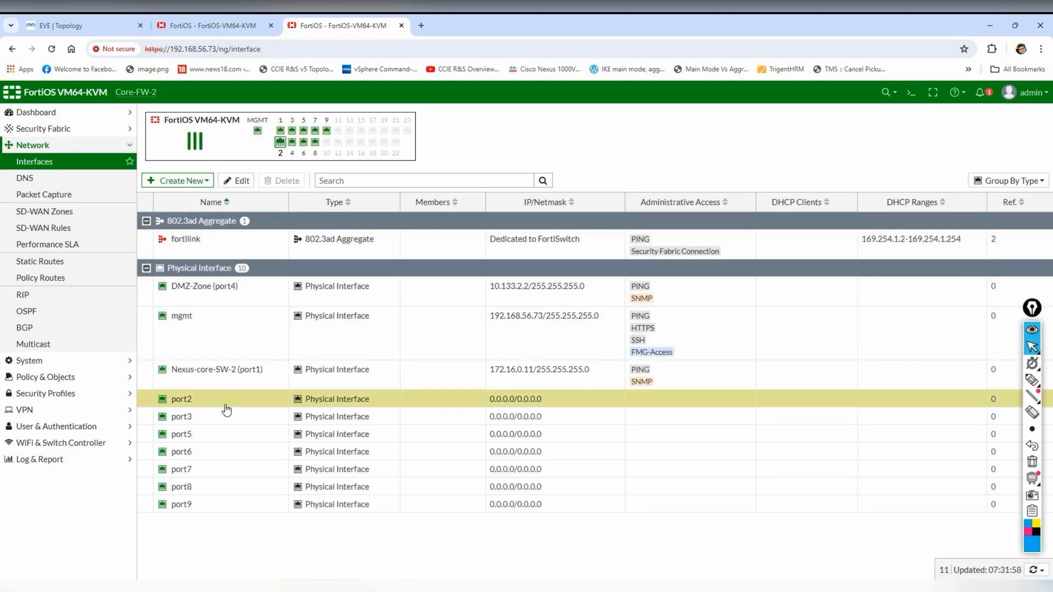
pyautogui.click(99, 20)
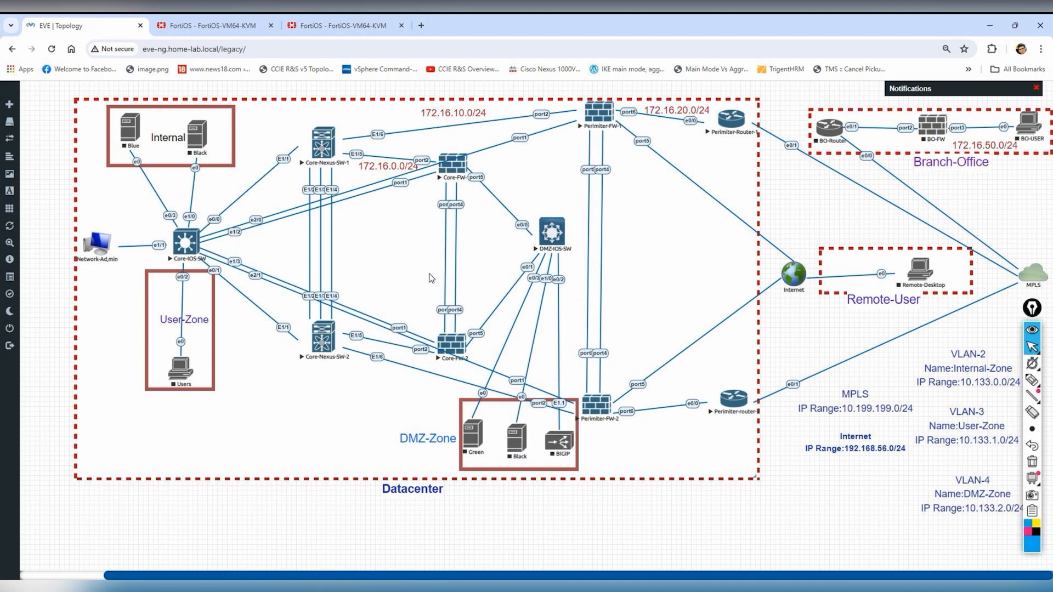
pyautogui.click(340, 26)
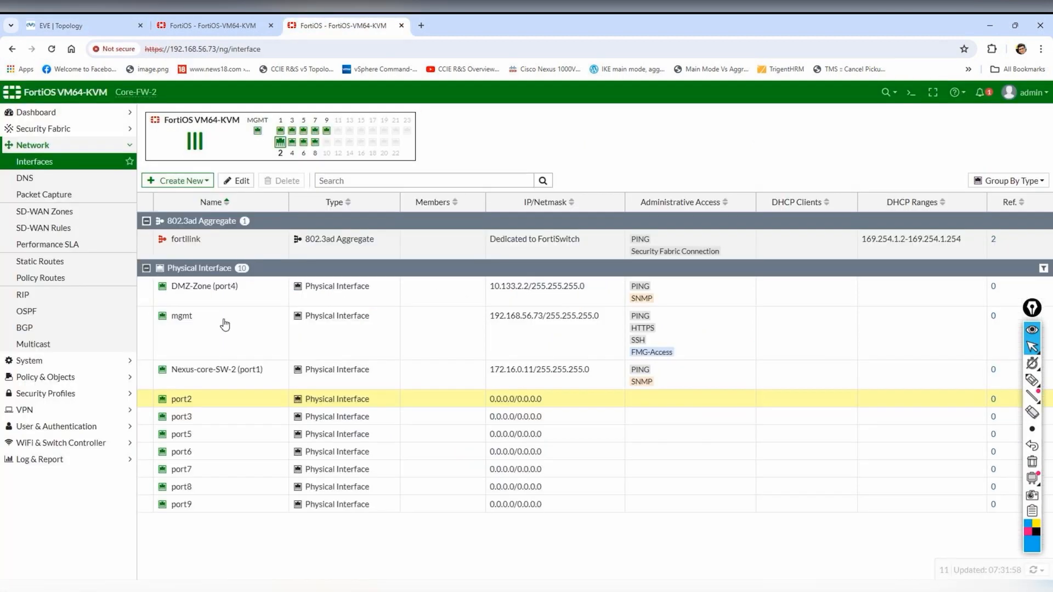
pyautogui.click(240, 181)
pyautogui.click(291, 154)
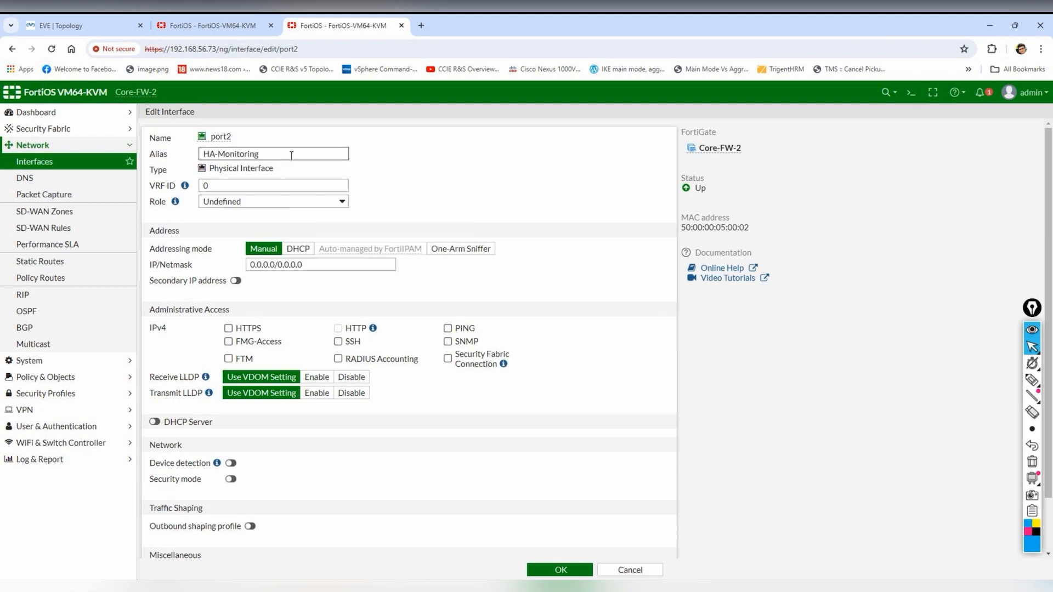
pyautogui.click(447, 328)
pyautogui.click(447, 341)
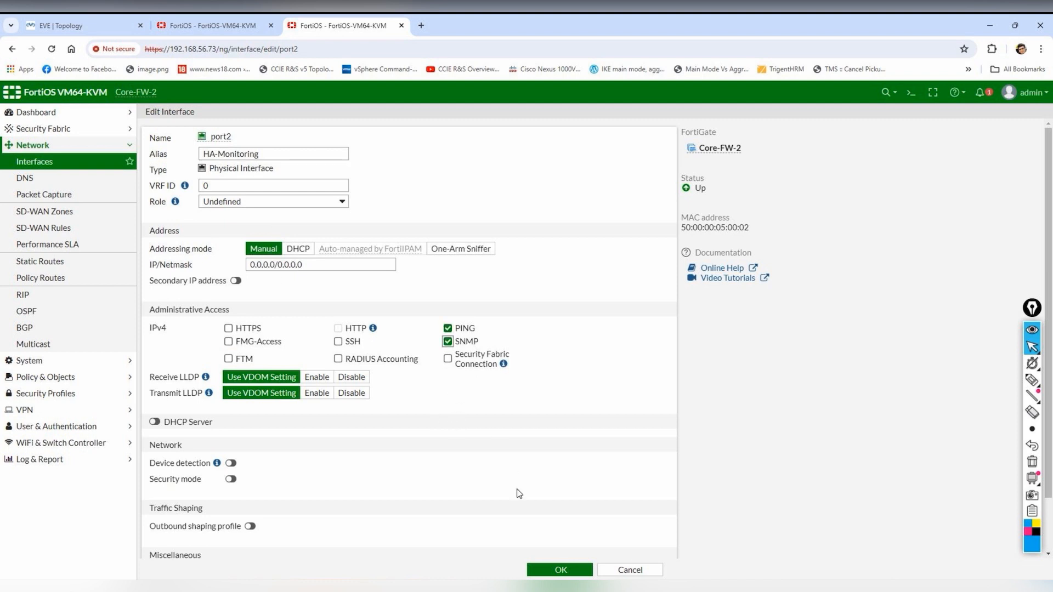
pyautogui.click(559, 570)
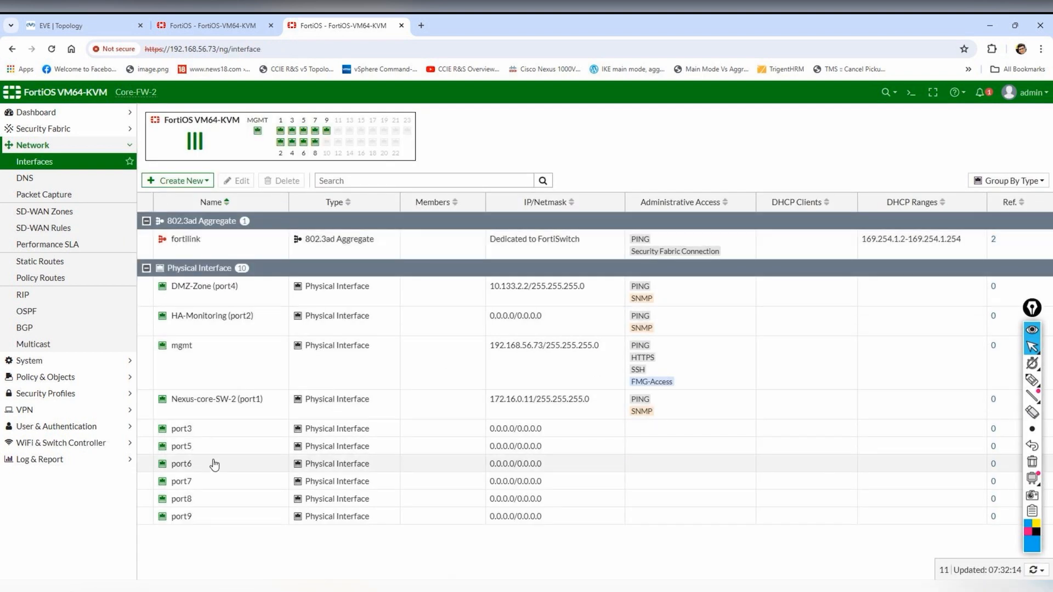
pyautogui.click(227, 429)
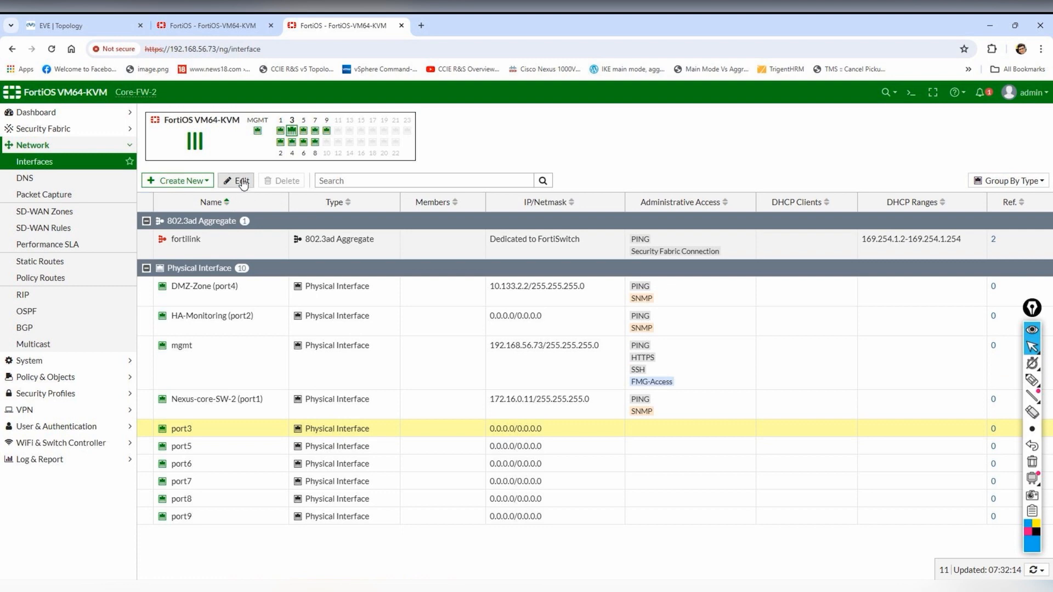
# - Set Core-FW-2's port3 to alias HA-Heartbeat, address 10.0.1.2/24, with PING and SNMP access
pyautogui.click(238, 181)
pyautogui.click(314, 156)
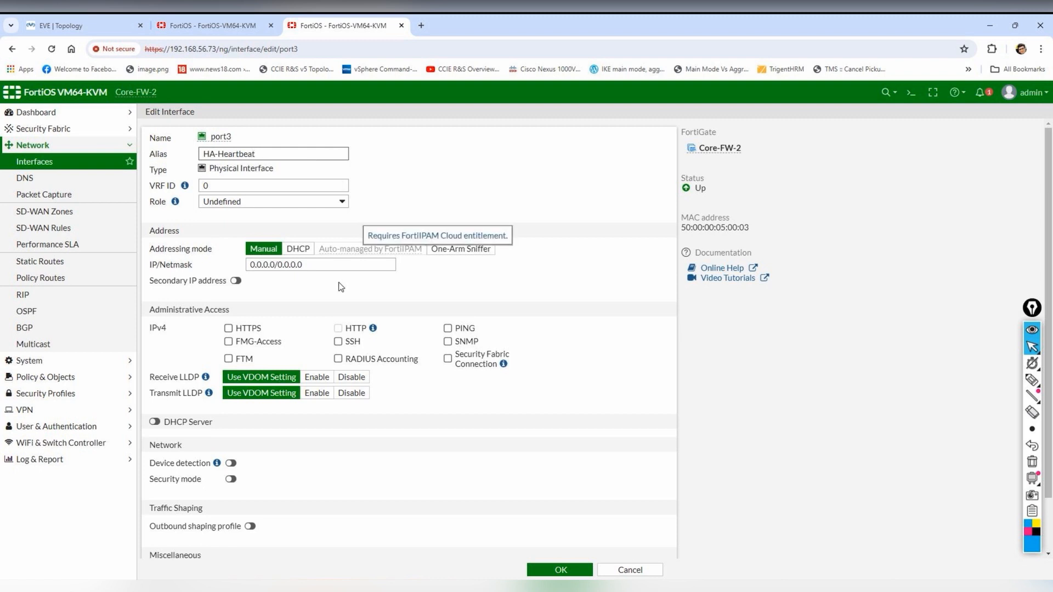
pyautogui.tripleClick(339, 265)
pyautogui.click(229, 25)
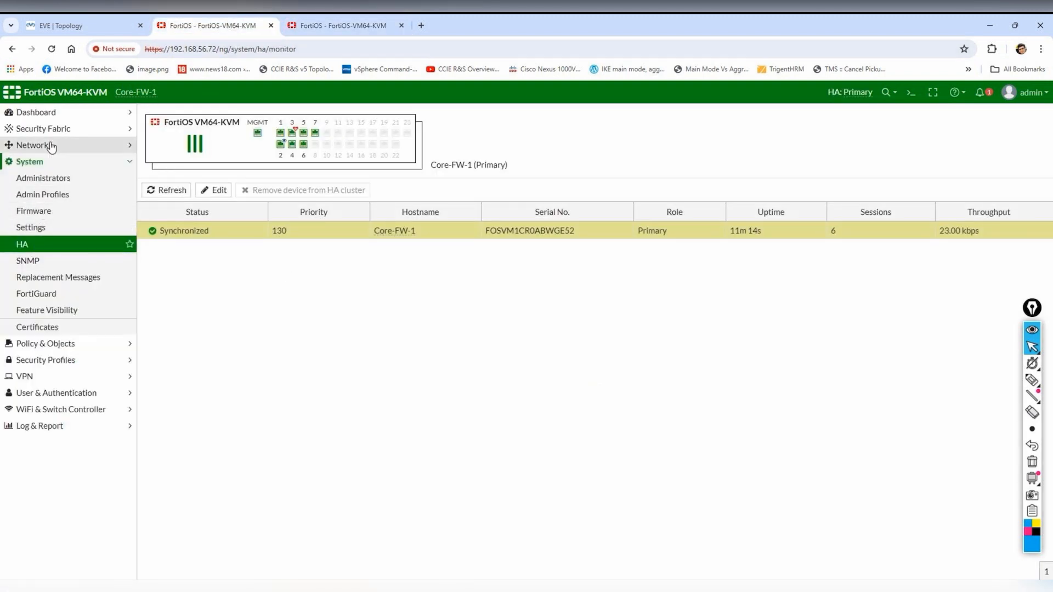
pyautogui.click(51, 145)
pyautogui.click(47, 164)
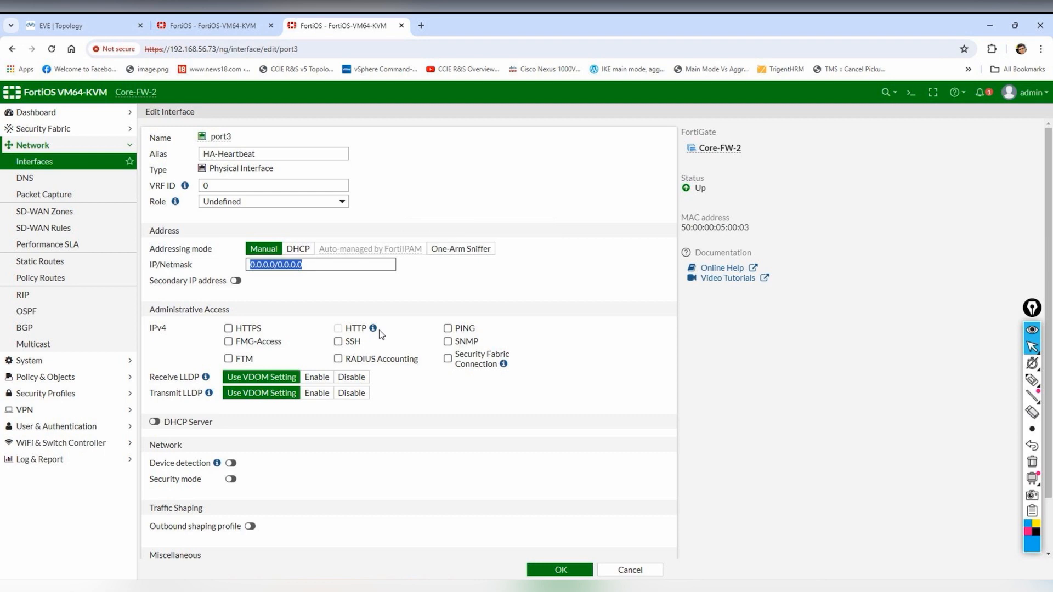
pyautogui.write('10.0.1')
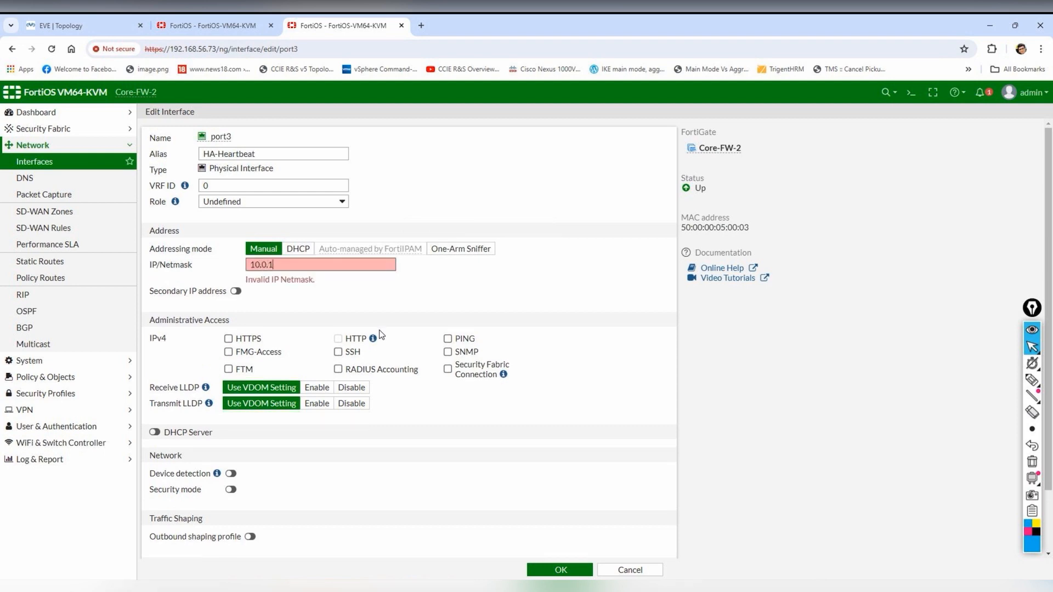
pyautogui.write('.2/24')
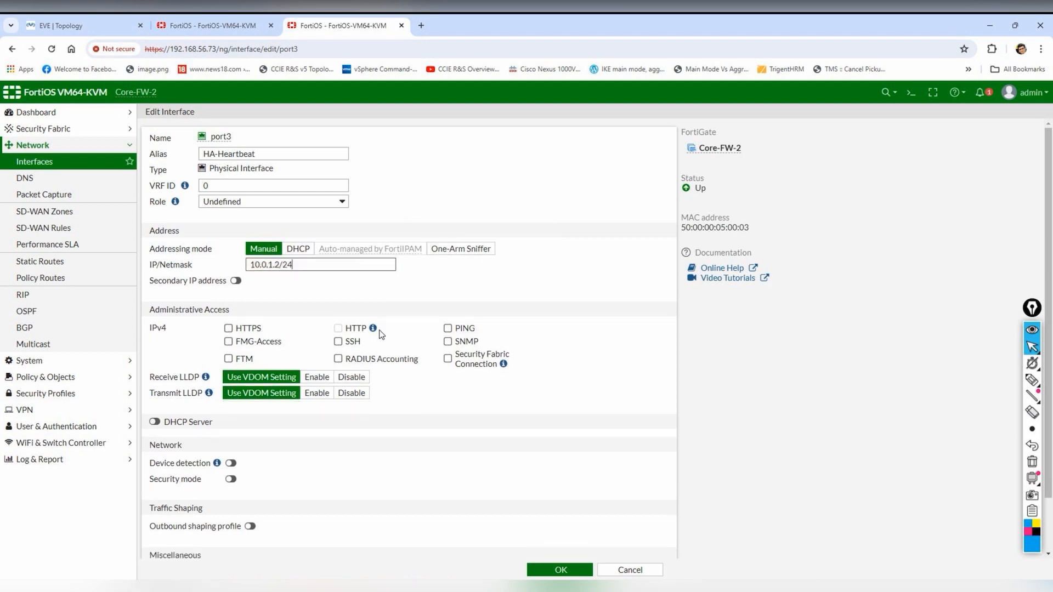
pyautogui.click(447, 328)
pyautogui.click(448, 341)
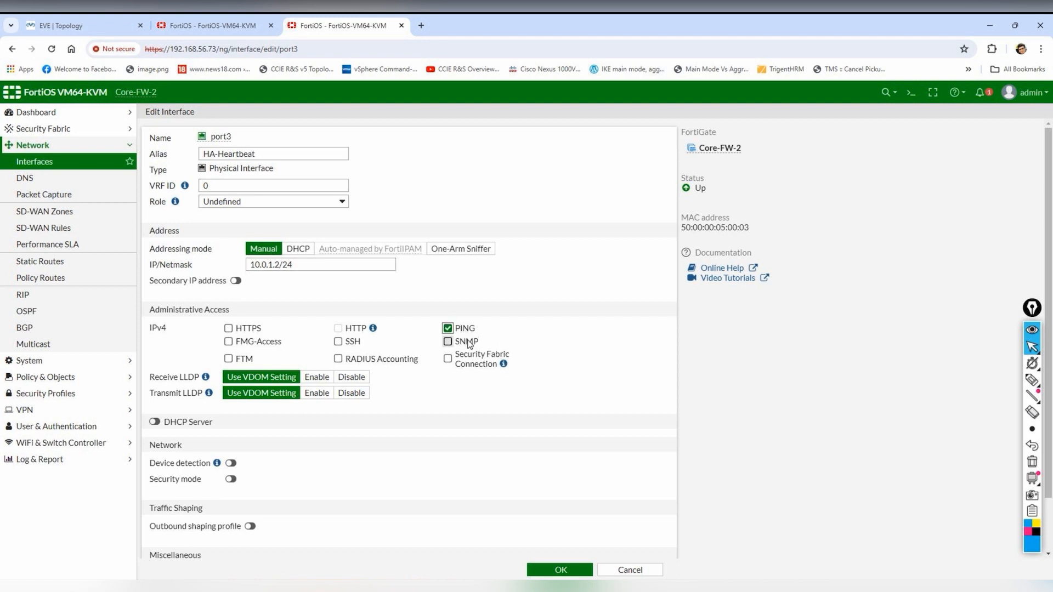
pyautogui.click(559, 570)
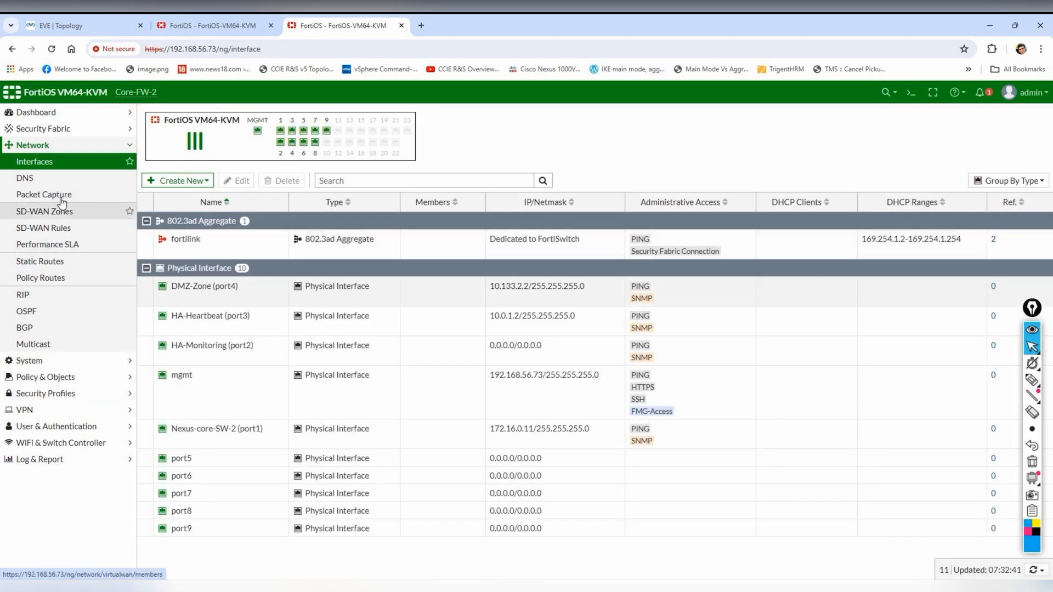
# - Go to Core-FW-2's System > HA settings page
pyautogui.click(54, 344)
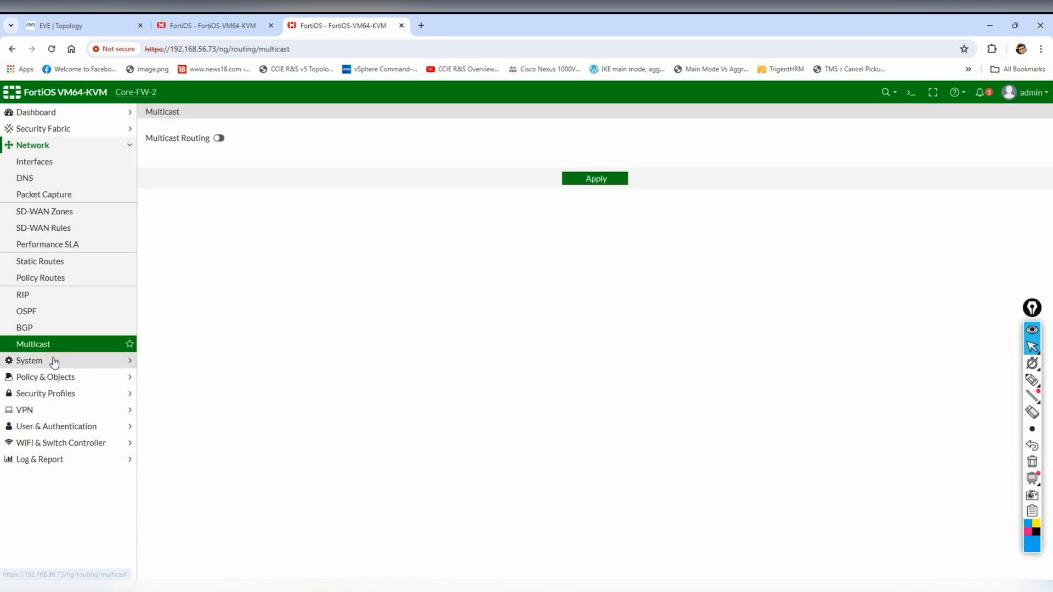
pyautogui.click(54, 360)
pyautogui.click(40, 245)
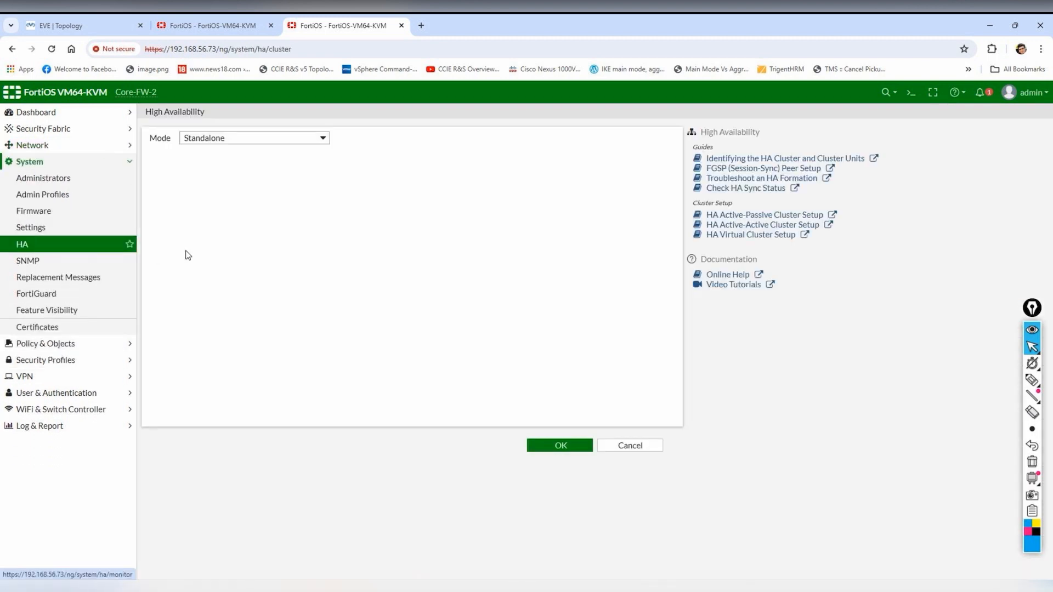
# - Choose Active-Passive mode on Core-FW-2, comparing against Core-FW-1's HA settings
pyautogui.click(300, 139)
pyautogui.click(268, 170)
pyautogui.click(214, 26)
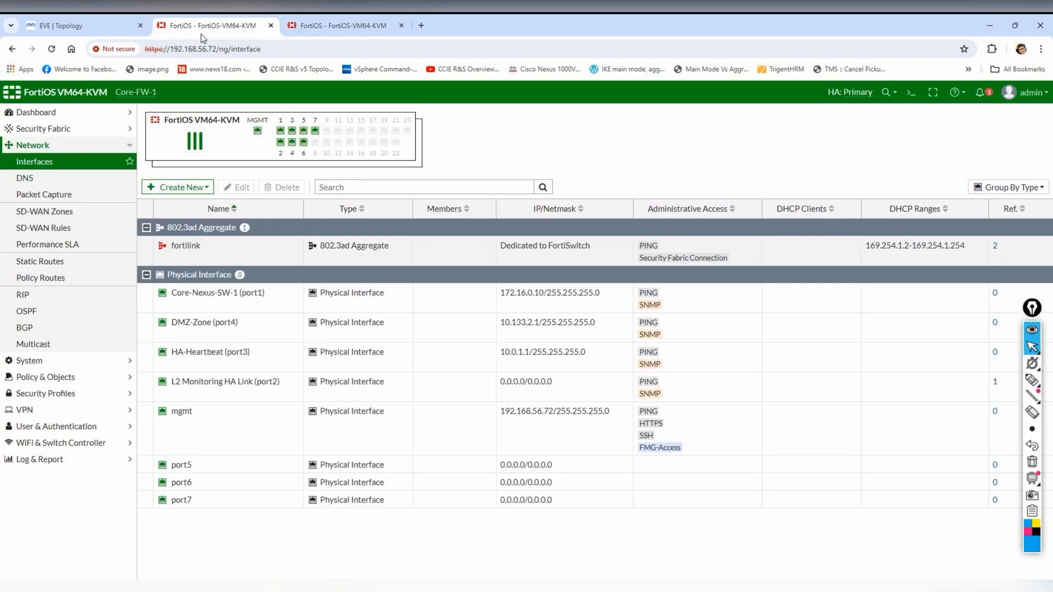
pyautogui.click(40, 360)
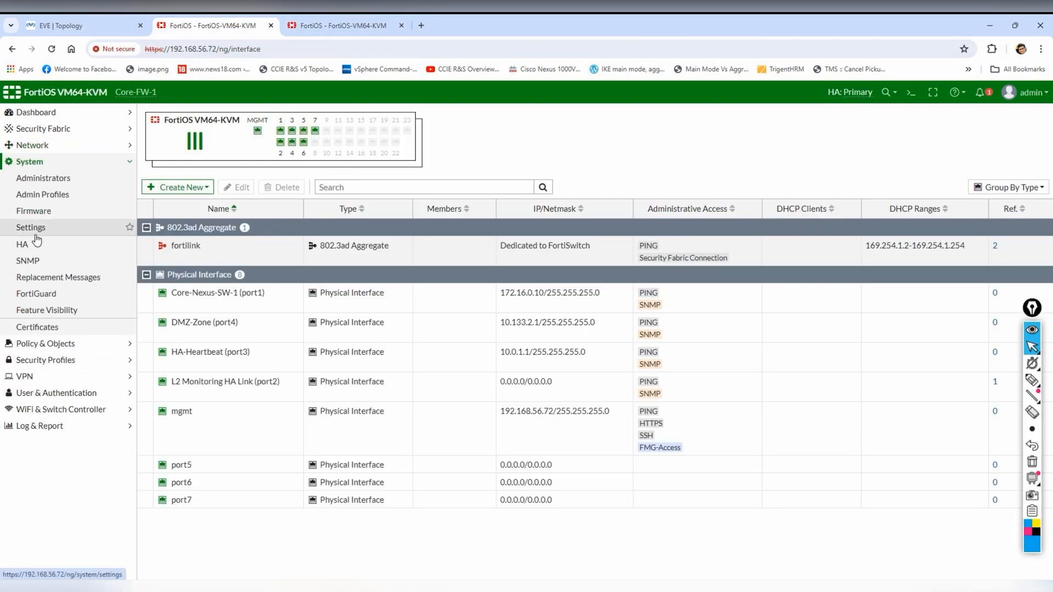
pyautogui.click(39, 244)
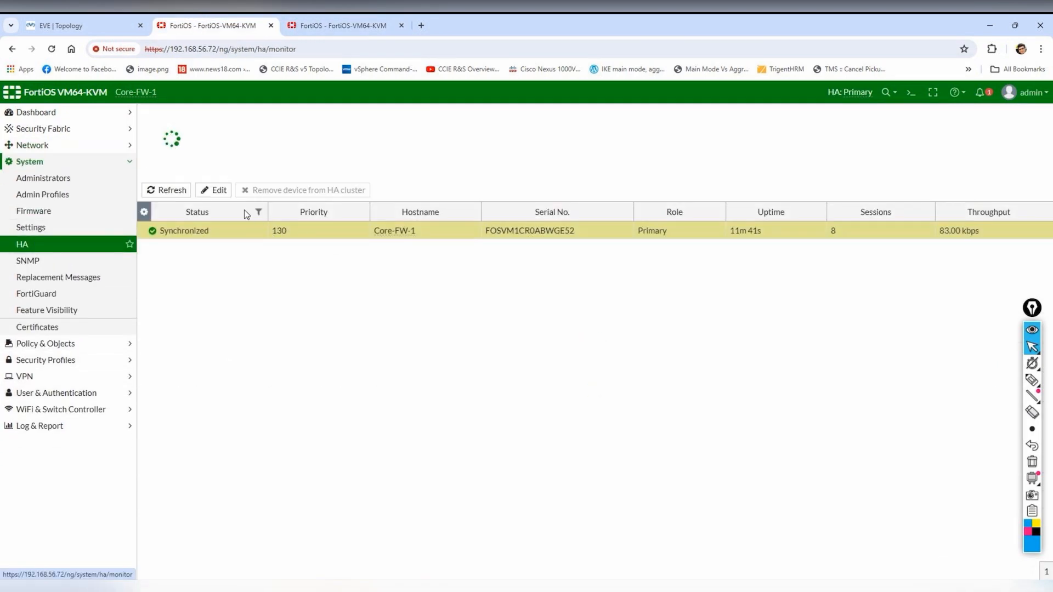
pyautogui.click(215, 190)
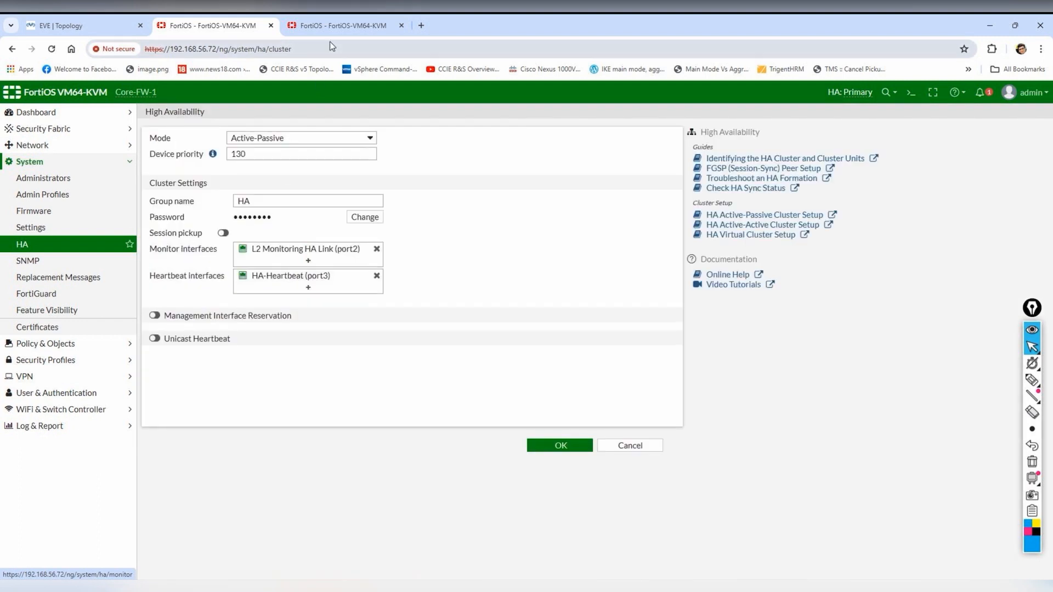
pyautogui.click(347, 25)
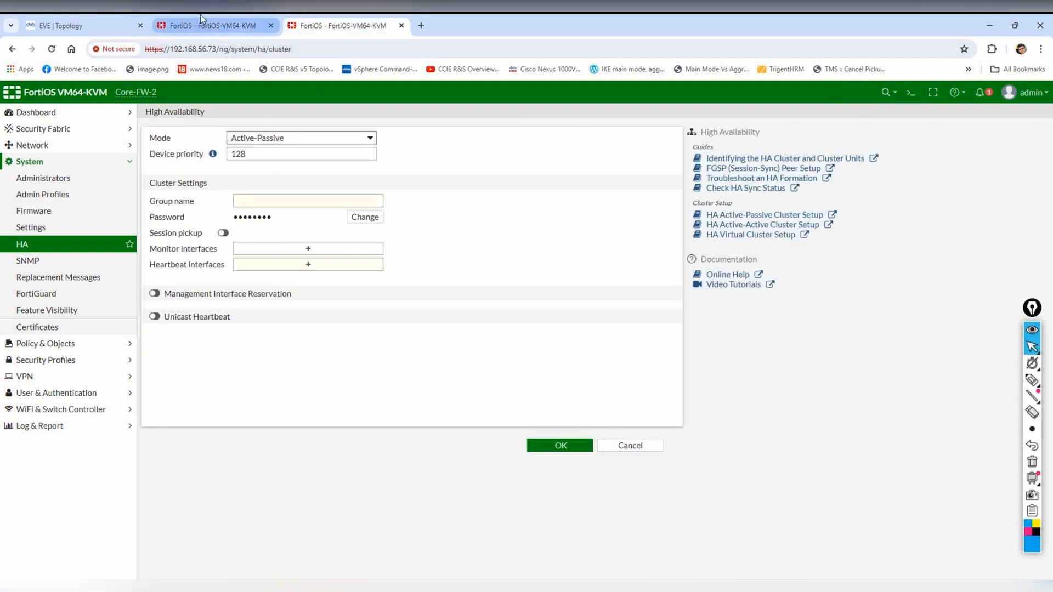
pyautogui.click(220, 25)
pyautogui.click(345, 26)
# - Set group name HA and the cluster password, monitor port2, heartbeat on port3, and save
pyautogui.click(361, 202)
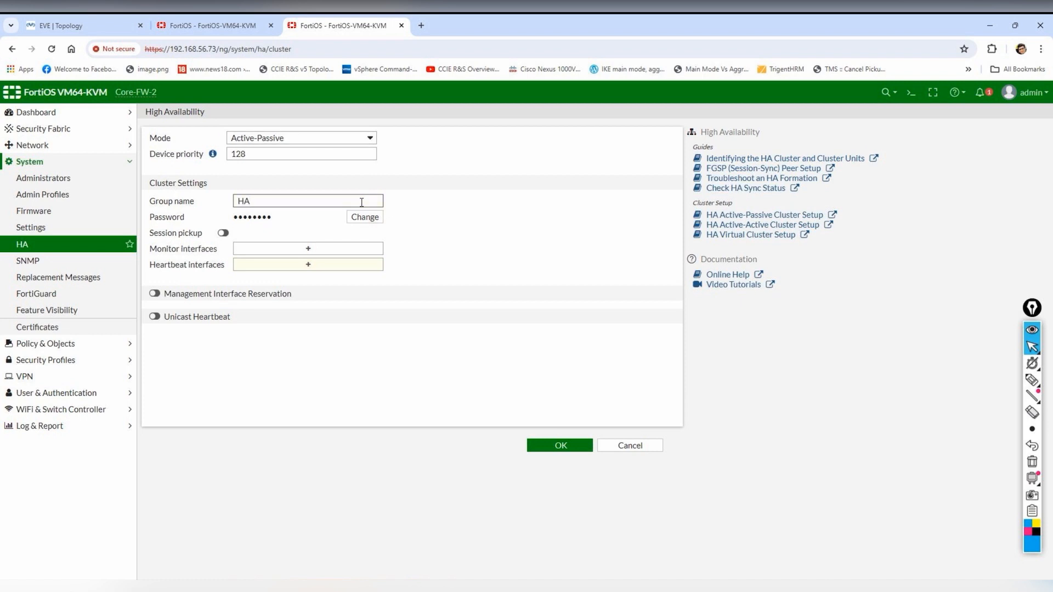
pyautogui.click(365, 217)
pyautogui.click(314, 217)
pyautogui.write('•')
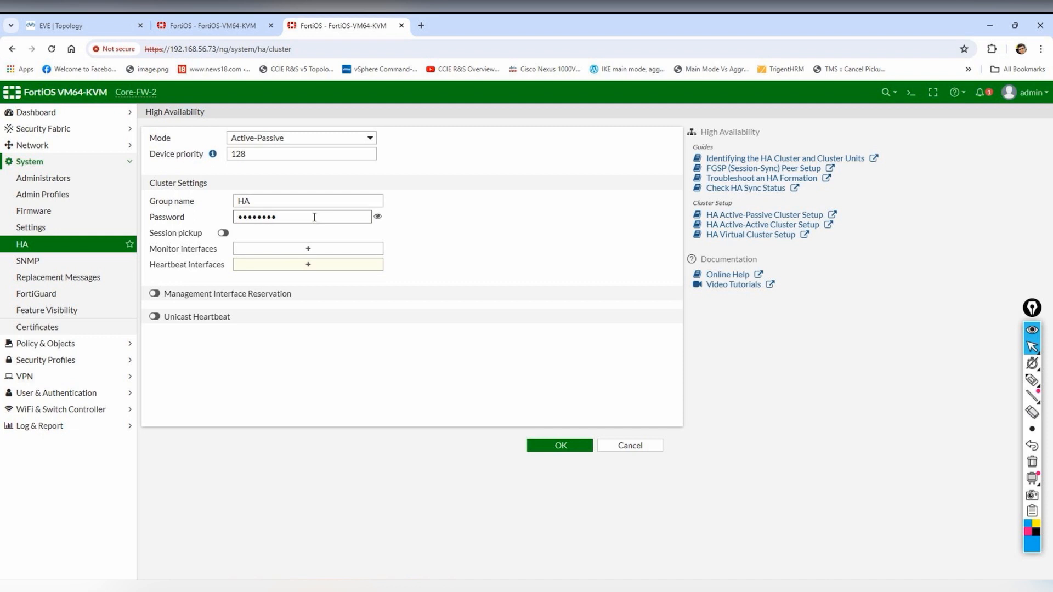
pyautogui.click(307, 249)
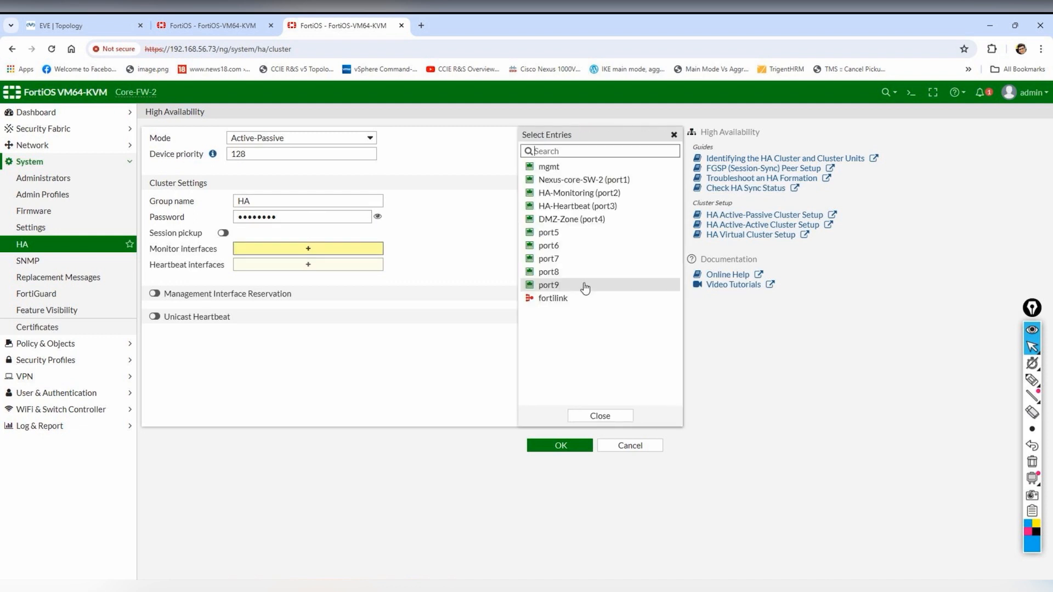
pyautogui.click(602, 198)
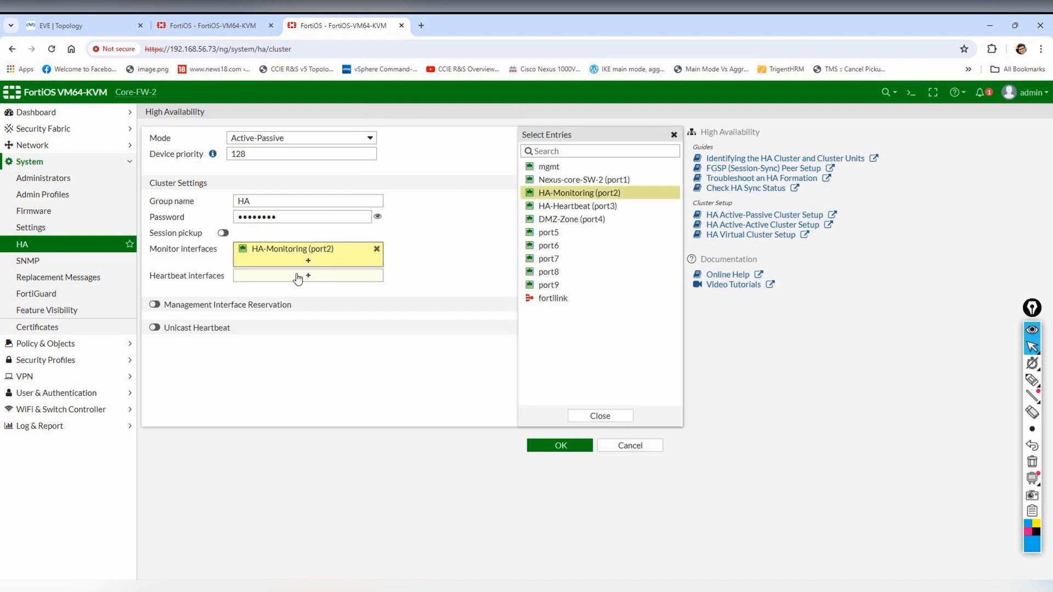
pyautogui.click(303, 276)
pyautogui.click(598, 206)
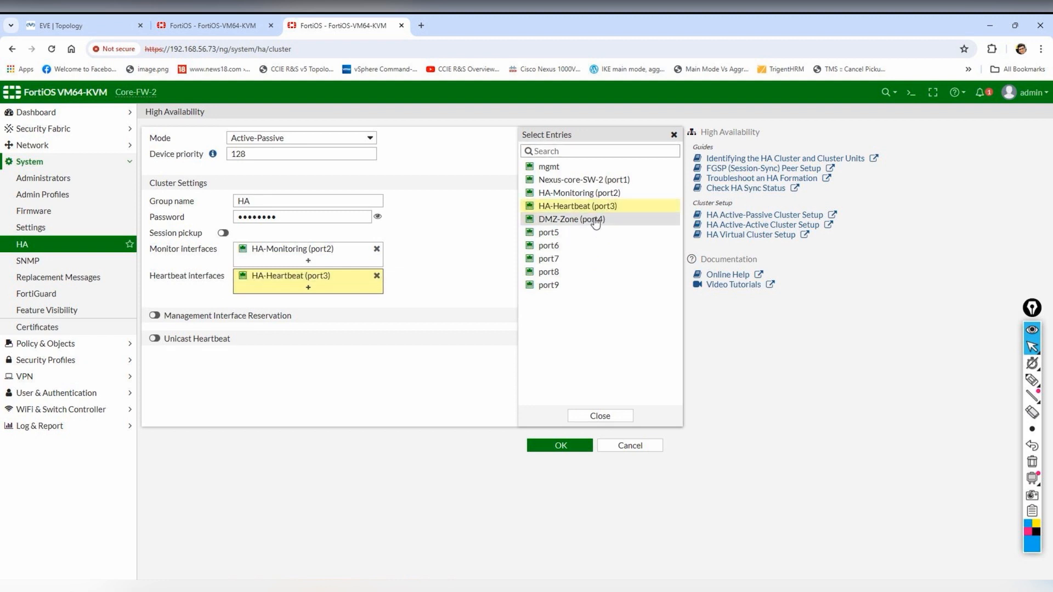
pyautogui.click(458, 261)
pyautogui.click(556, 445)
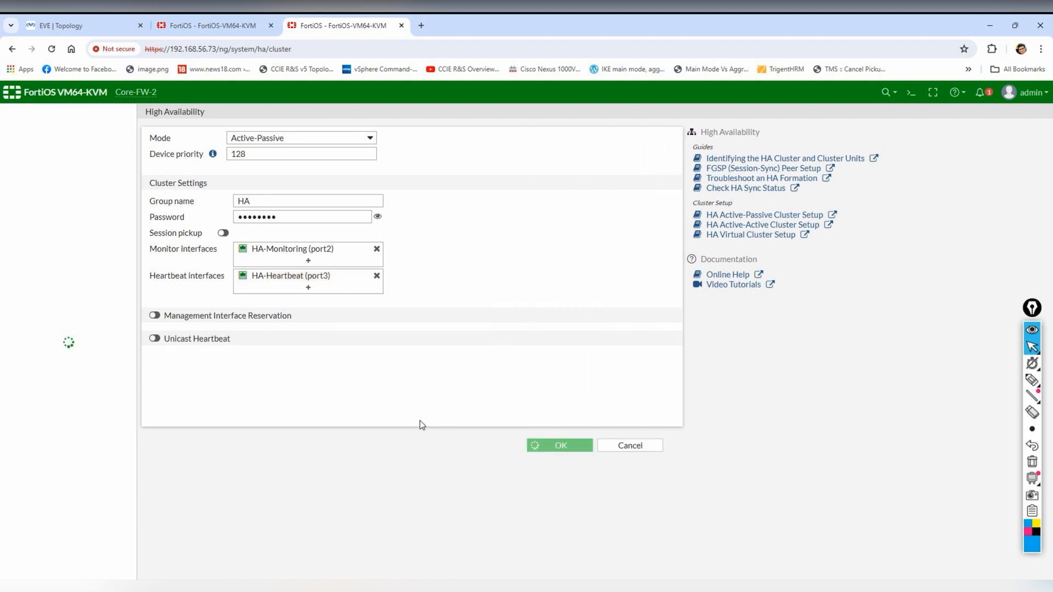
# - Apply Core-FW-1's pending HA settings
pyautogui.click(192, 18)
pyautogui.click(569, 447)
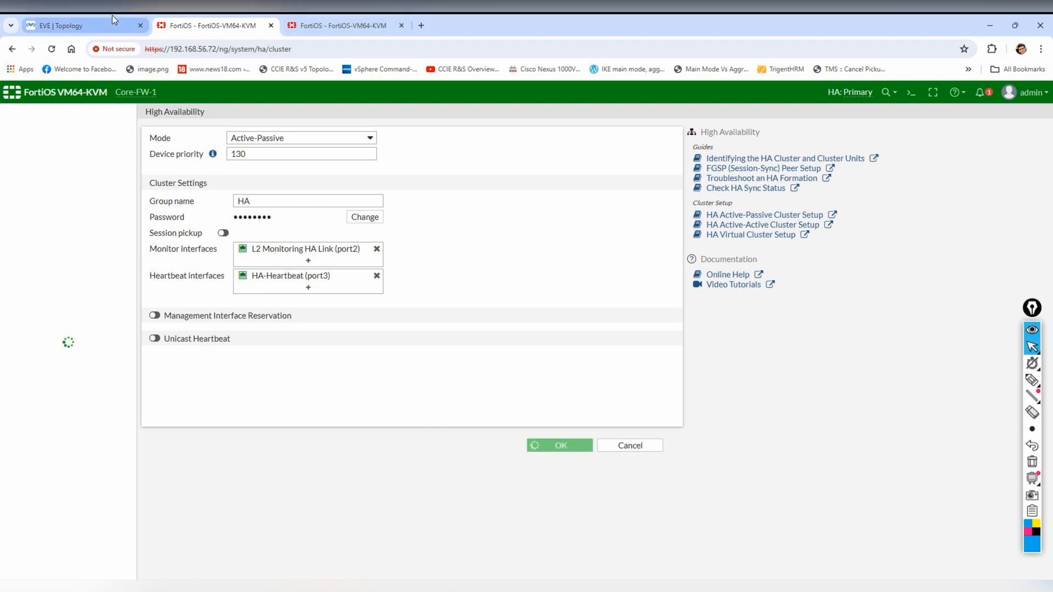
pyautogui.click(88, 26)
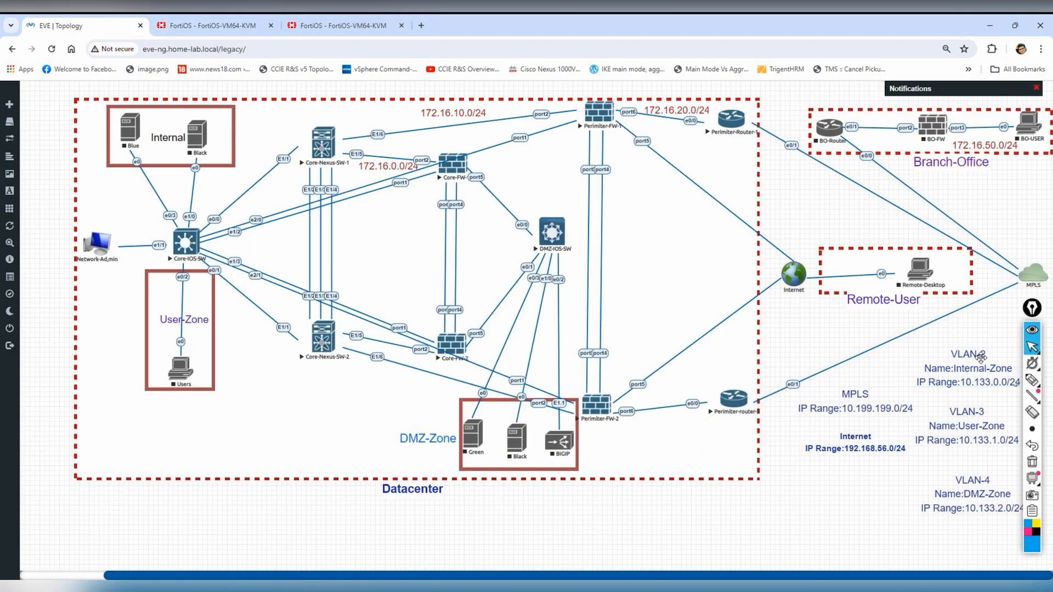
pyautogui.click(1032, 379)
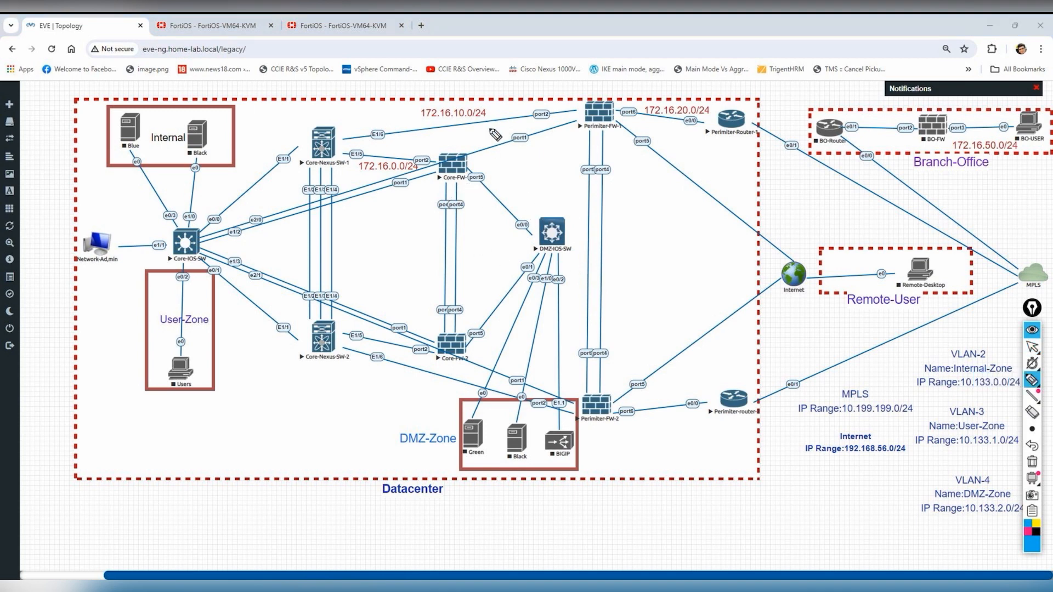
pyautogui.moveTo(471, 146); pyautogui.dragTo(482, 157)
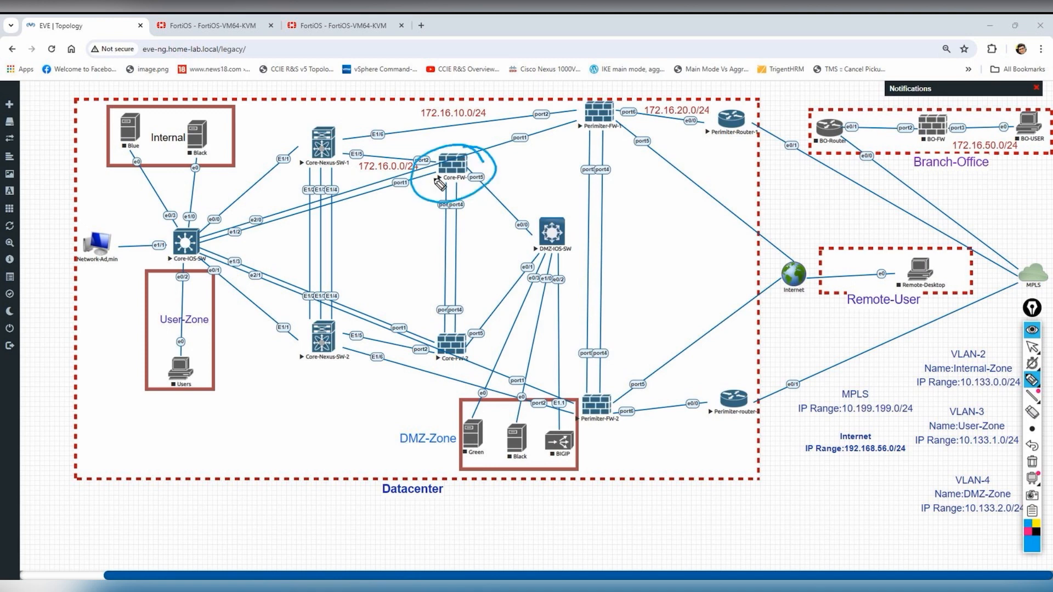
pyautogui.moveTo(469, 328); pyautogui.dragTo(444, 326)
pyautogui.moveTo(466, 241)
pyautogui.mouseDown()
pyautogui.moveTo(430, 253)
pyautogui.moveTo(450, 260)
pyautogui.moveTo(441, 264)
pyautogui.moveTo(454, 257)
pyautogui.mouseUp()
pyautogui.moveTo(444, 253); pyautogui.dragTo(467, 255)
pyautogui.moveTo(470, 233)
pyautogui.mouseDown()
pyautogui.moveTo(479, 246)
pyautogui.moveTo(463, 223)
pyautogui.mouseUp()
pyautogui.moveTo(362, 238)
pyautogui.mouseDown()
pyautogui.moveTo(363, 266)
pyautogui.moveTo(387, 253)
pyautogui.mouseUp()
pyautogui.moveTo(403, 235)
pyautogui.mouseDown()
pyautogui.moveTo(392, 249)
pyautogui.moveTo(418, 242)
pyautogui.mouseUp()
pyautogui.moveTo(396, 279); pyautogui.dragTo(384, 293)
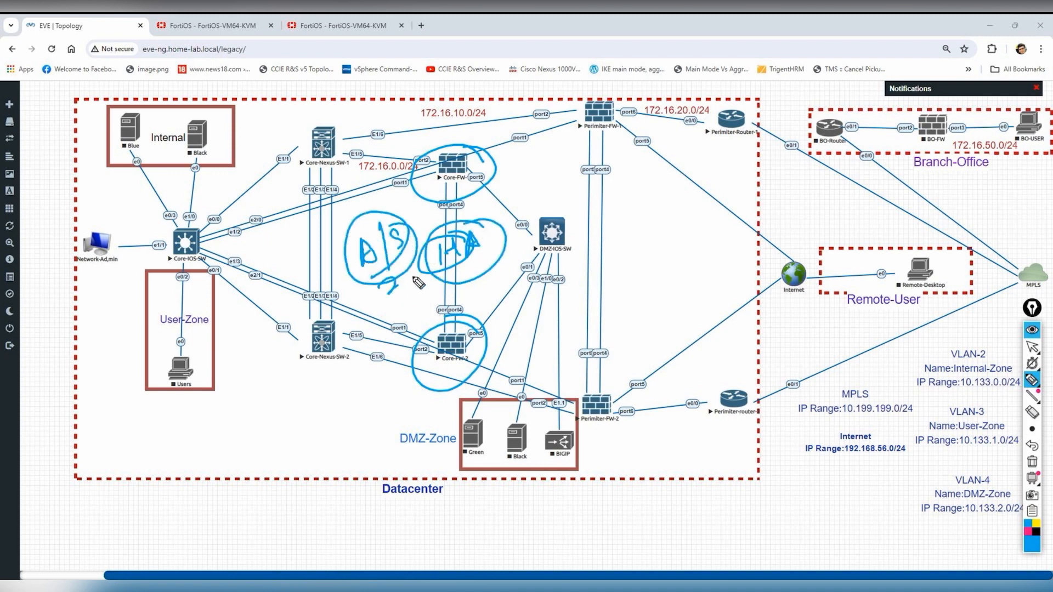
pyautogui.click(1032, 462)
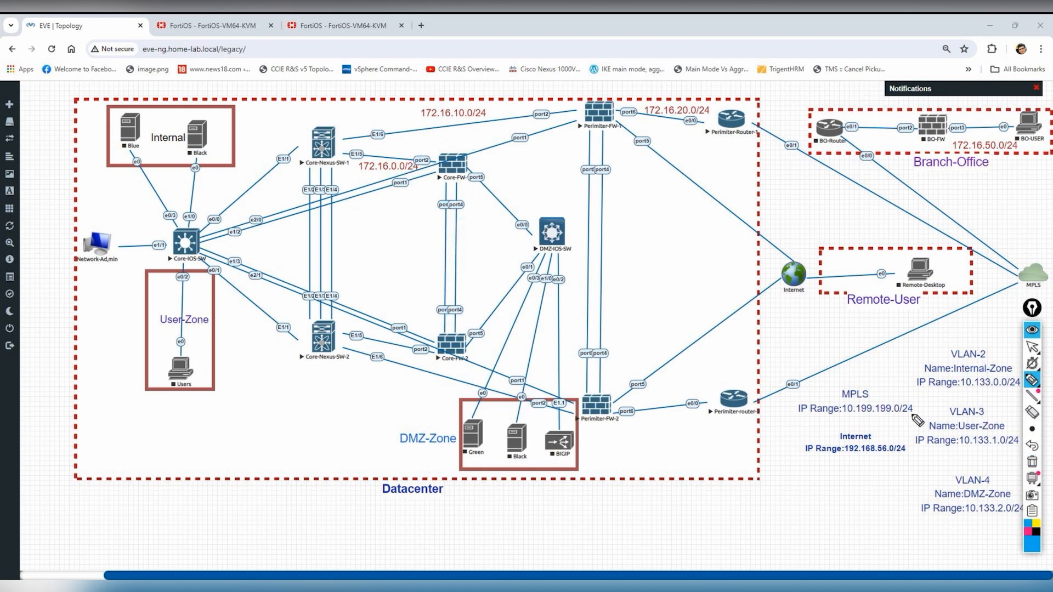
pyautogui.moveTo(1033, 348)
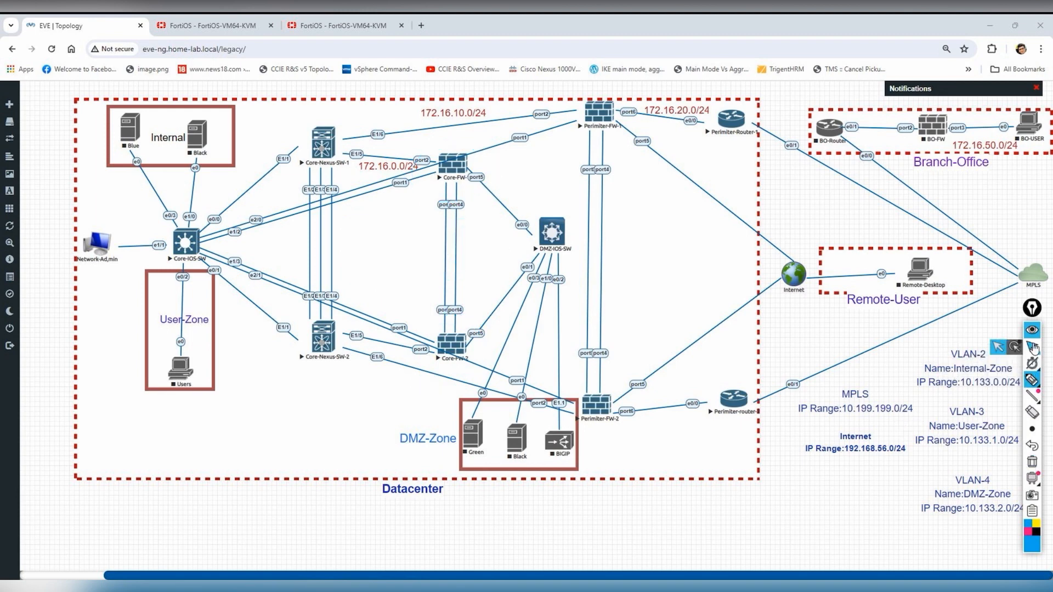
pyautogui.click(998, 346)
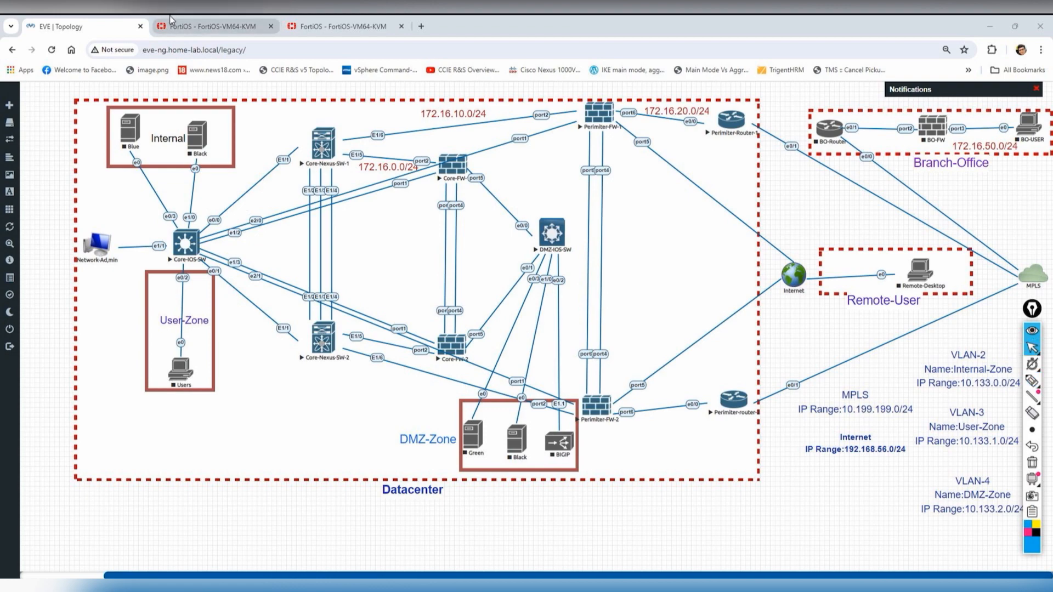
pyautogui.click(208, 27)
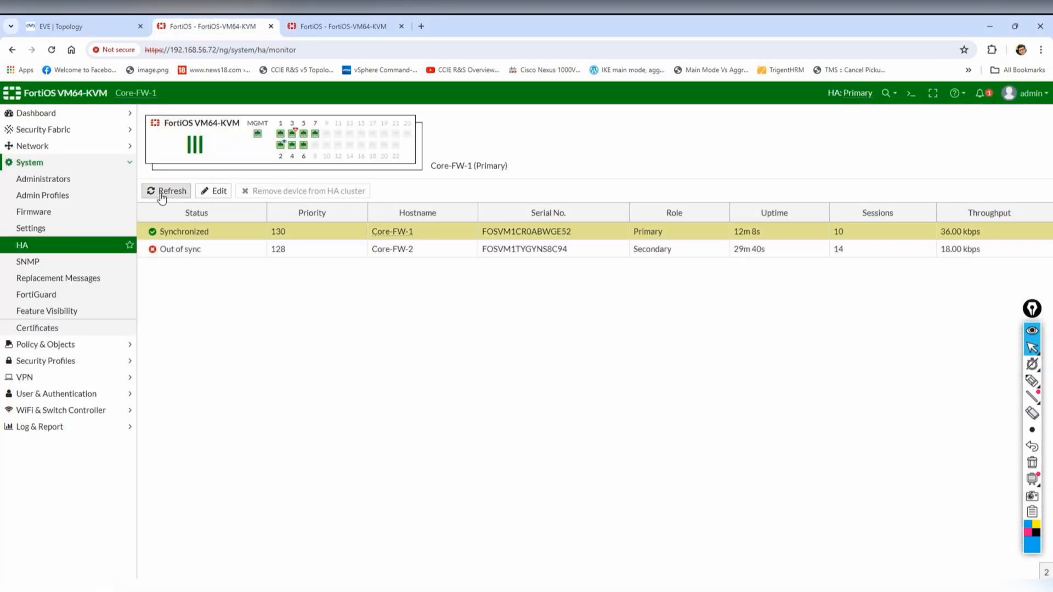
# - Check Core-FW-2's console for sync messages, then return to the HA status page
pyautogui.click(543, 584)
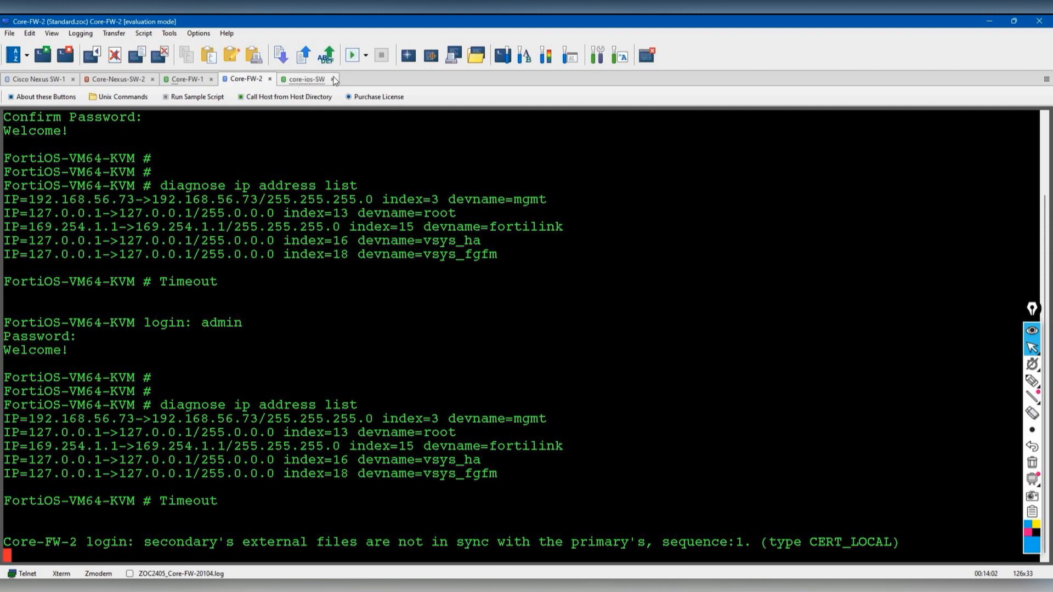
pyautogui.click(989, 22)
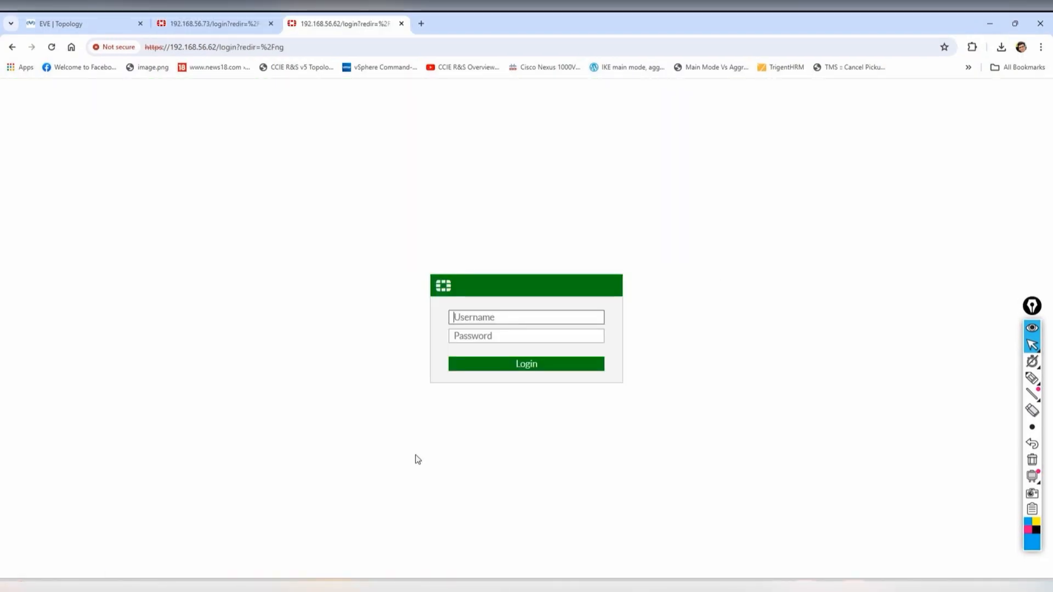
# - Log in to the perimeter firewall as admin, skipping the setup wizard and new-features notice
pyautogui.write('admin')
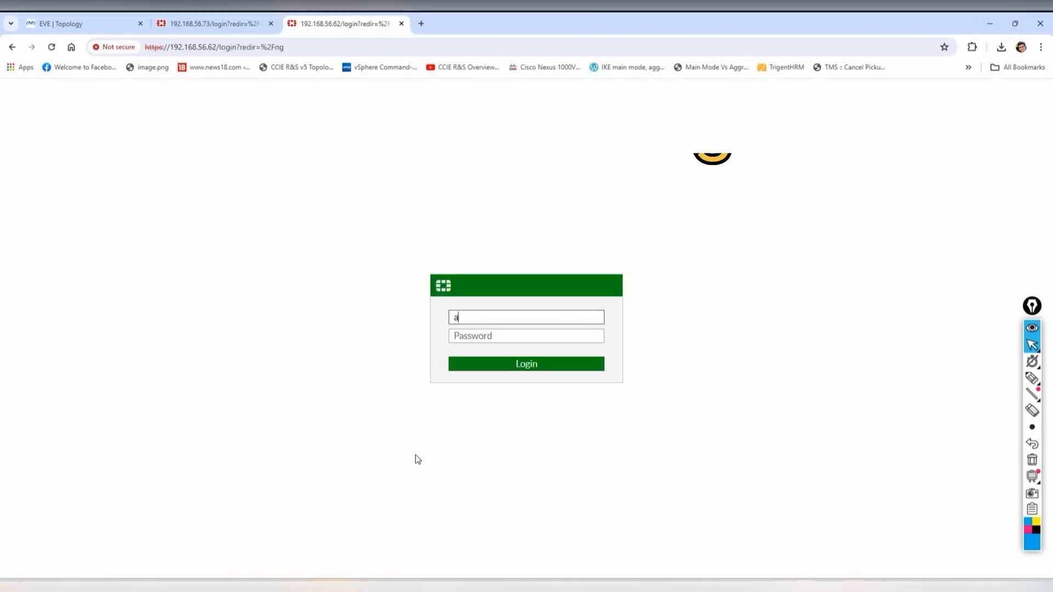
pyautogui.press('Tab')
pyautogui.write('a')
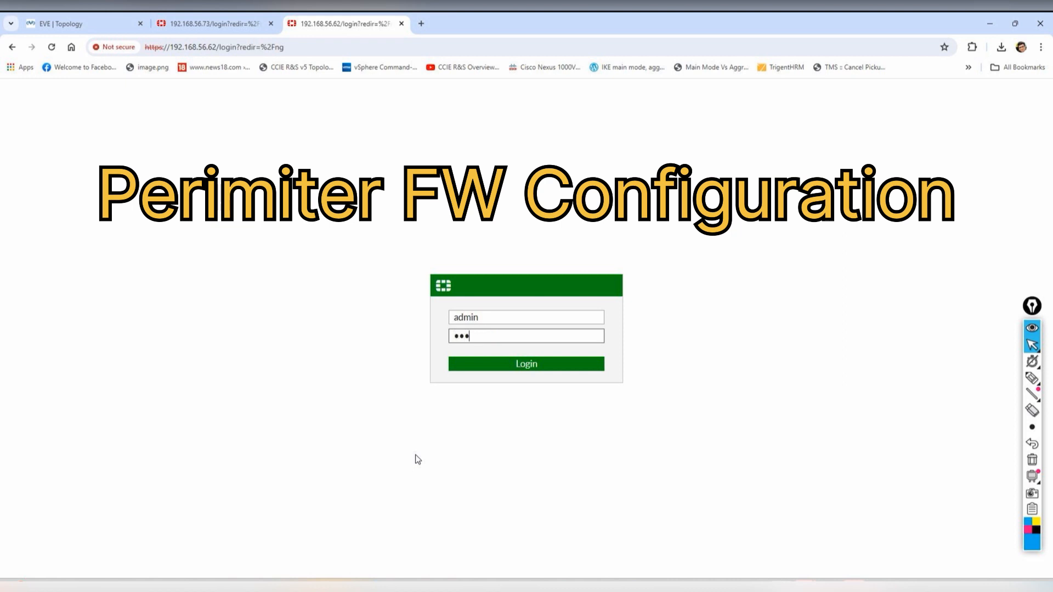
pyautogui.press('Return')
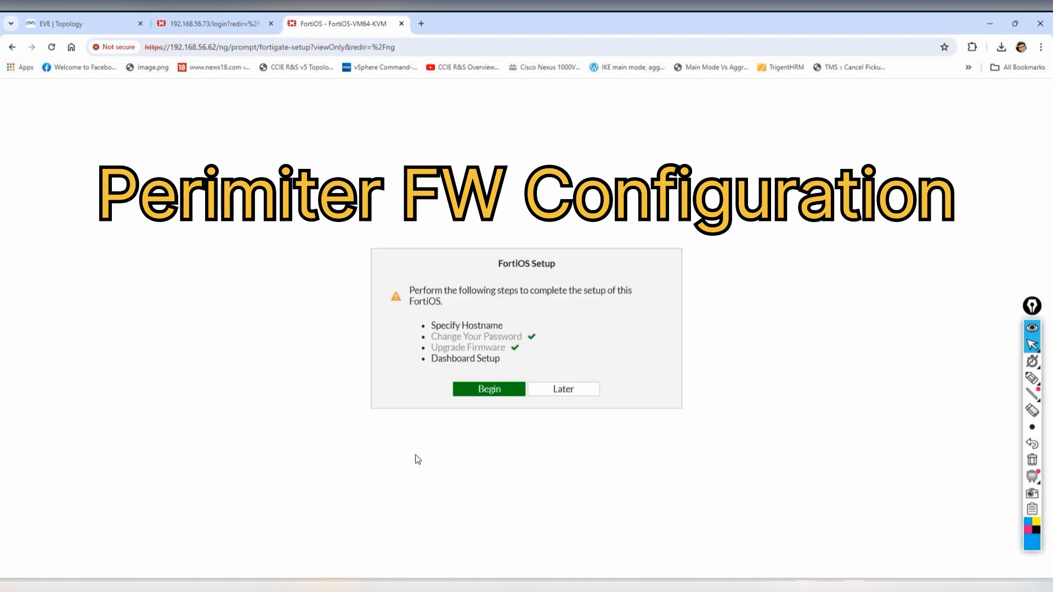
pyautogui.click(541, 392)
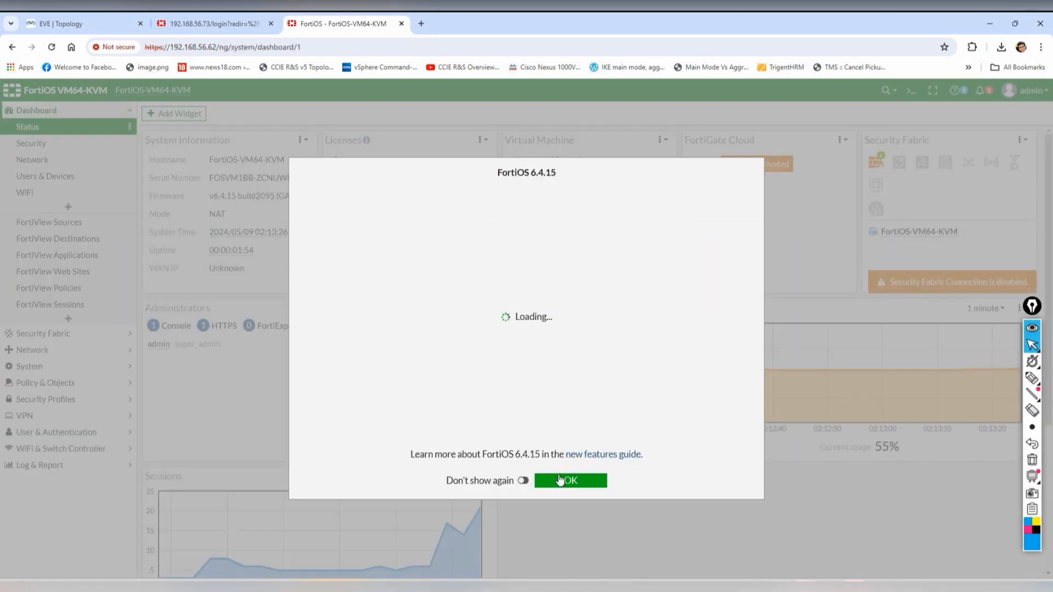
pyautogui.click(559, 480)
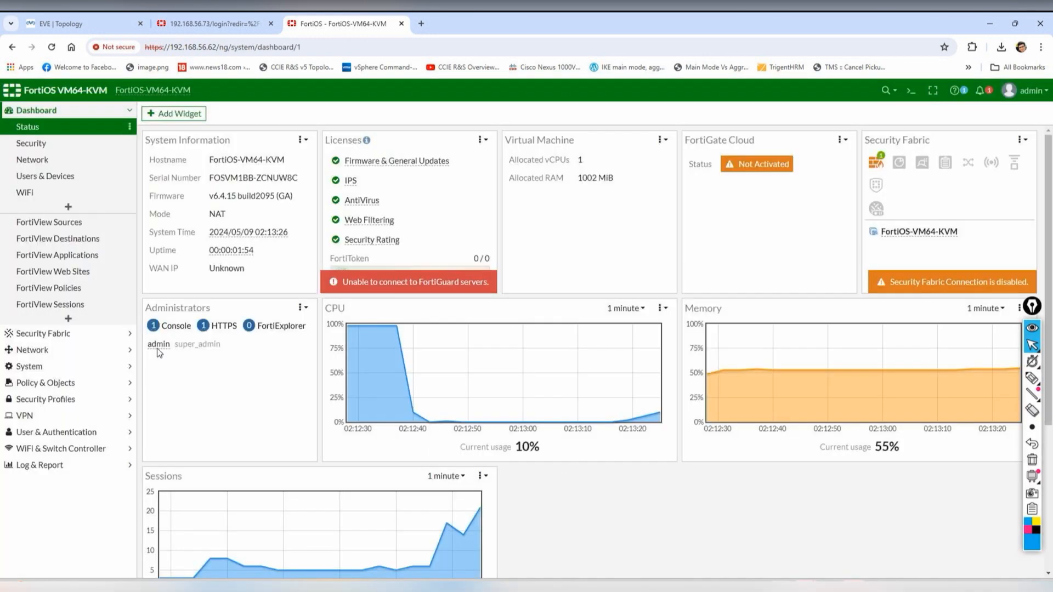
# - Rename the host to Perimiter-FW-1, set time zone (GMT+5:30) Kolkata, and apply
pyautogui.click(43, 371)
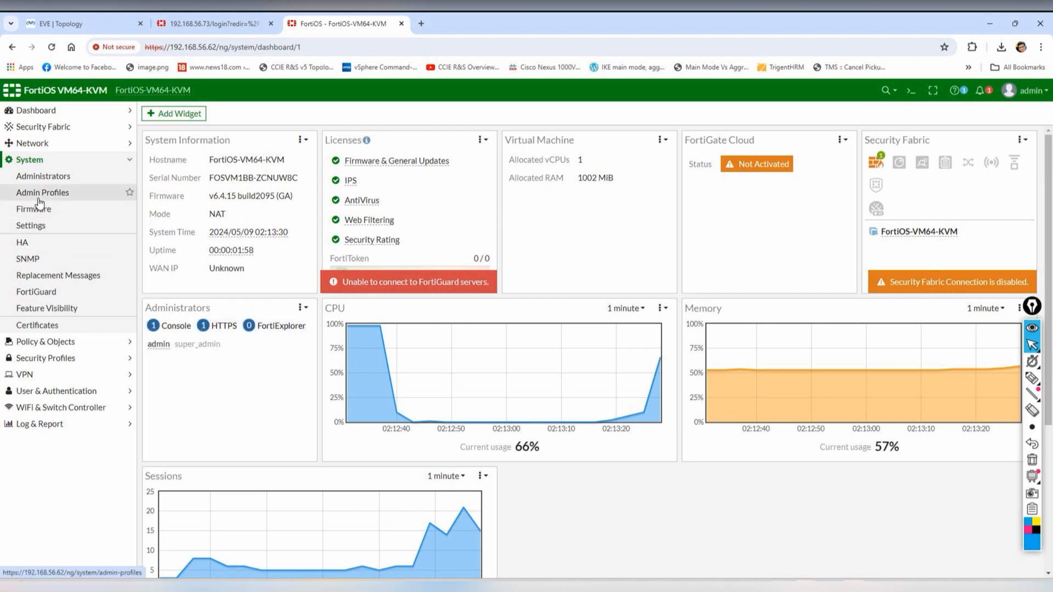
pyautogui.click(63, 226)
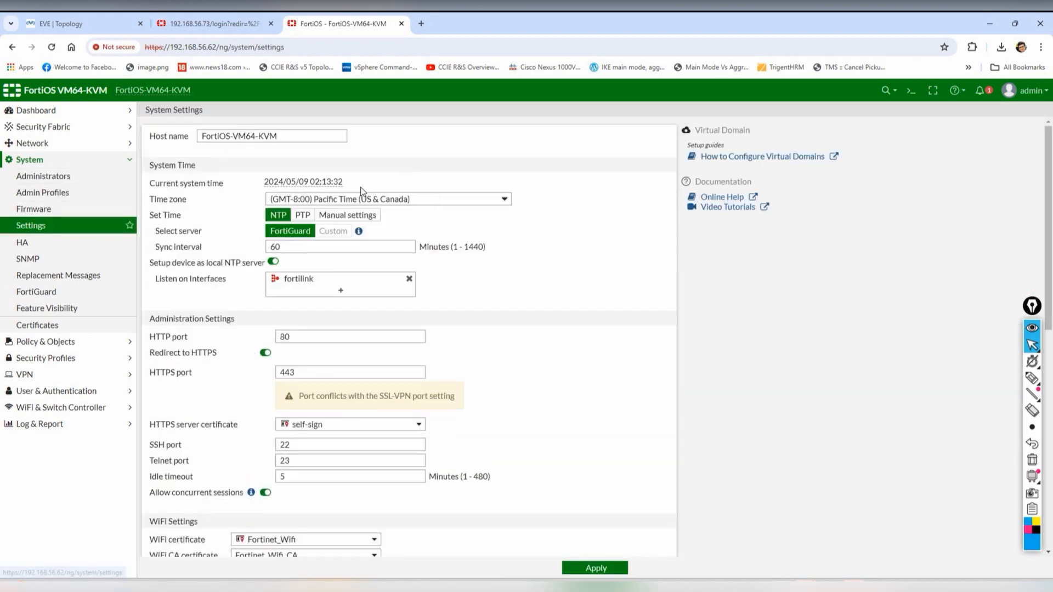
pyautogui.moveTo(282, 138); pyautogui.dragTo(159, 141)
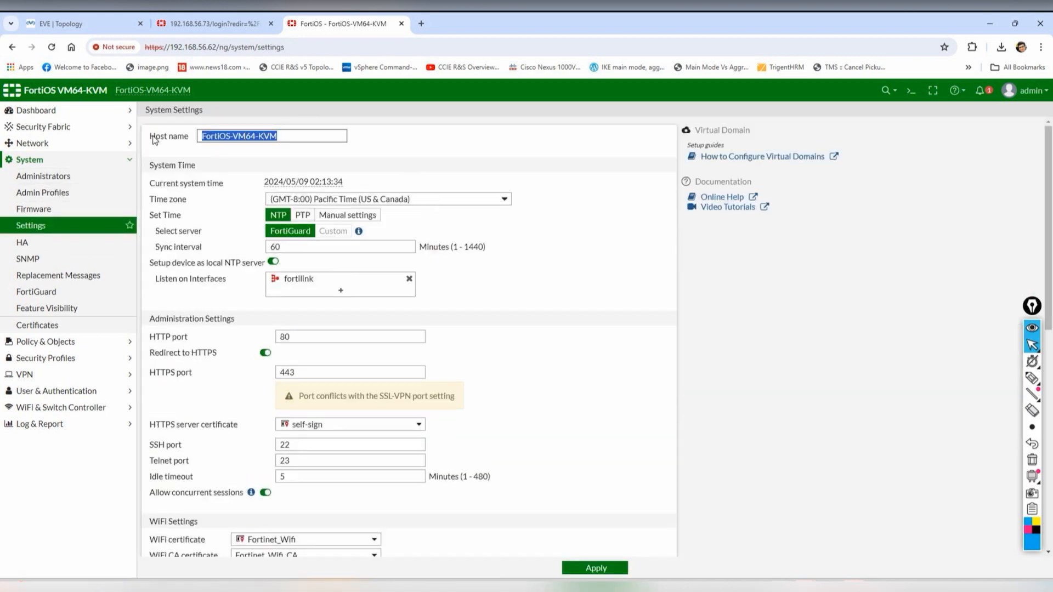
pyautogui.write('Perimiter-FW-1')
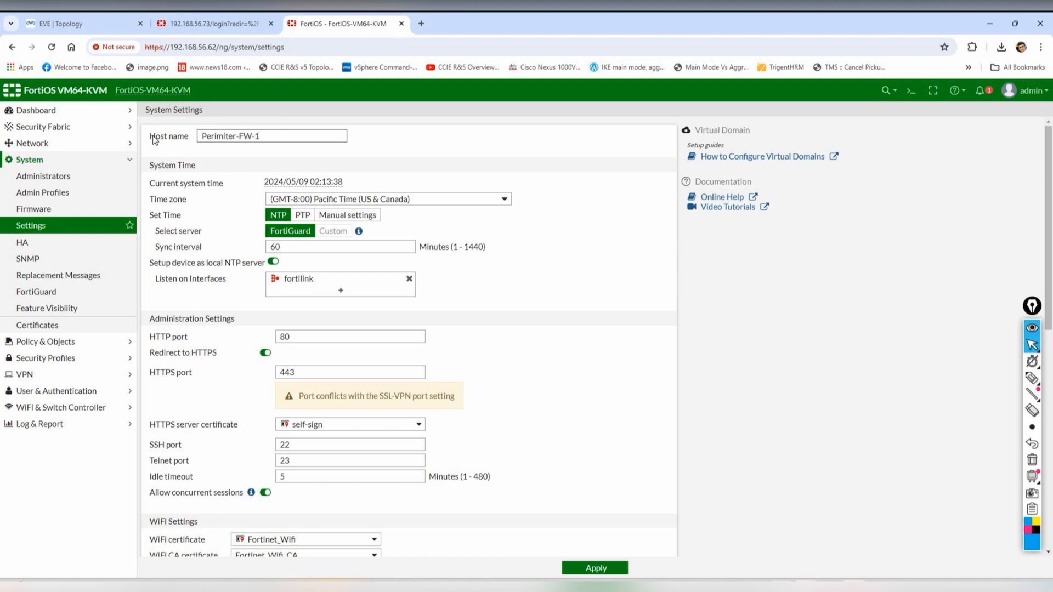
pyautogui.click(402, 201)
pyautogui.scroll(-8, 404, 290)
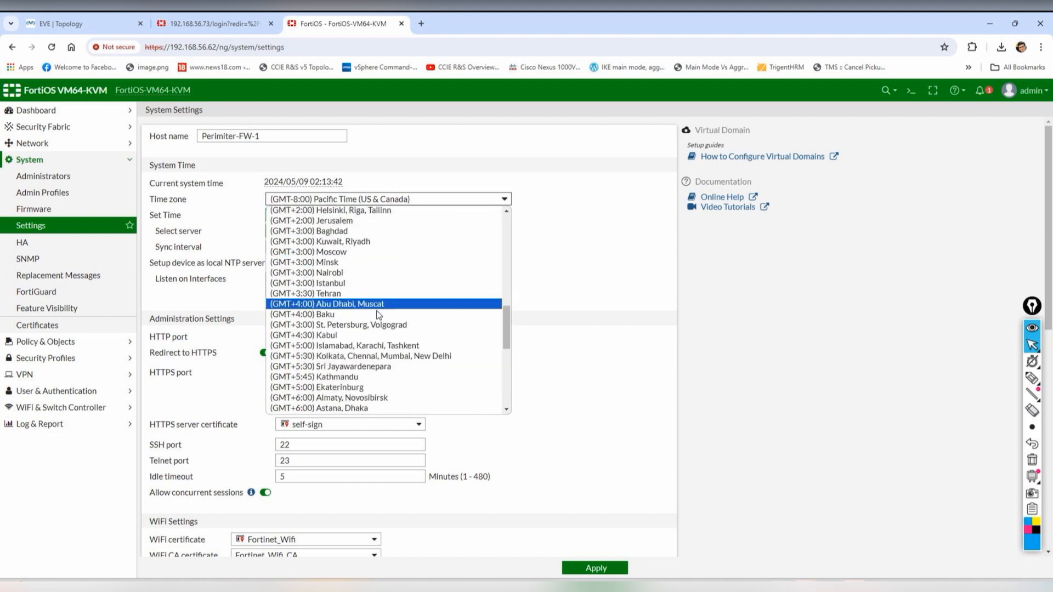
pyautogui.click(347, 356)
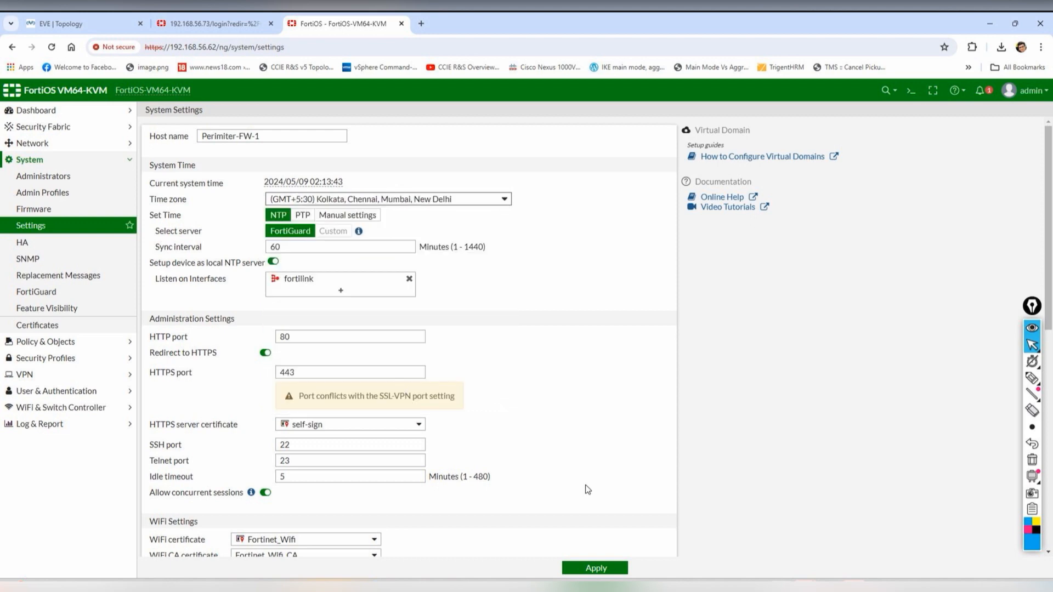
pyautogui.click(594, 569)
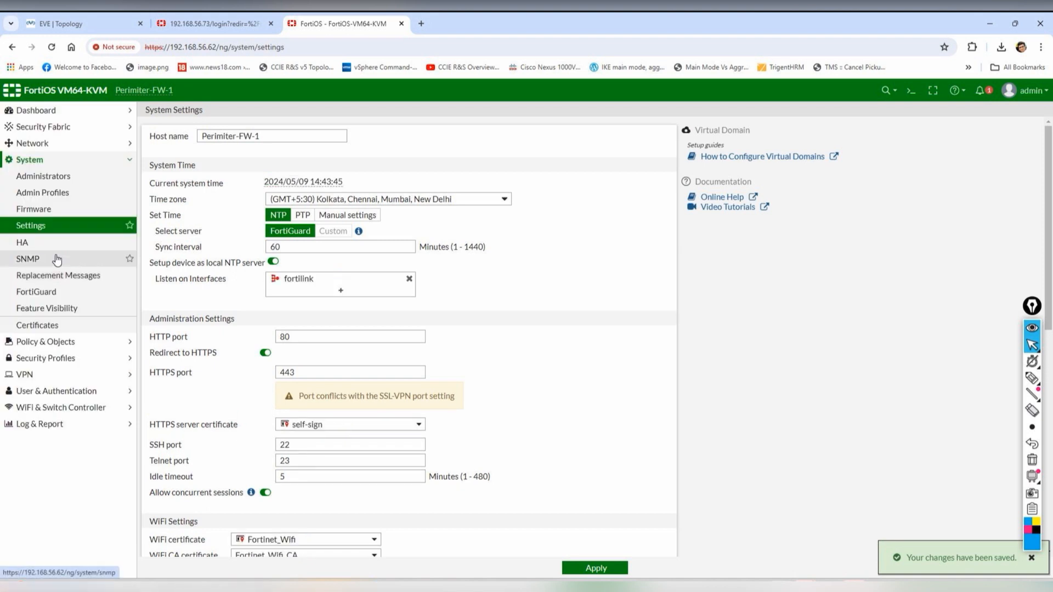
pyautogui.click(38, 244)
# - Choose Active-Passive HA mode with group name HA and a new cluster password
pyautogui.click(308, 138)
pyautogui.click(240, 170)
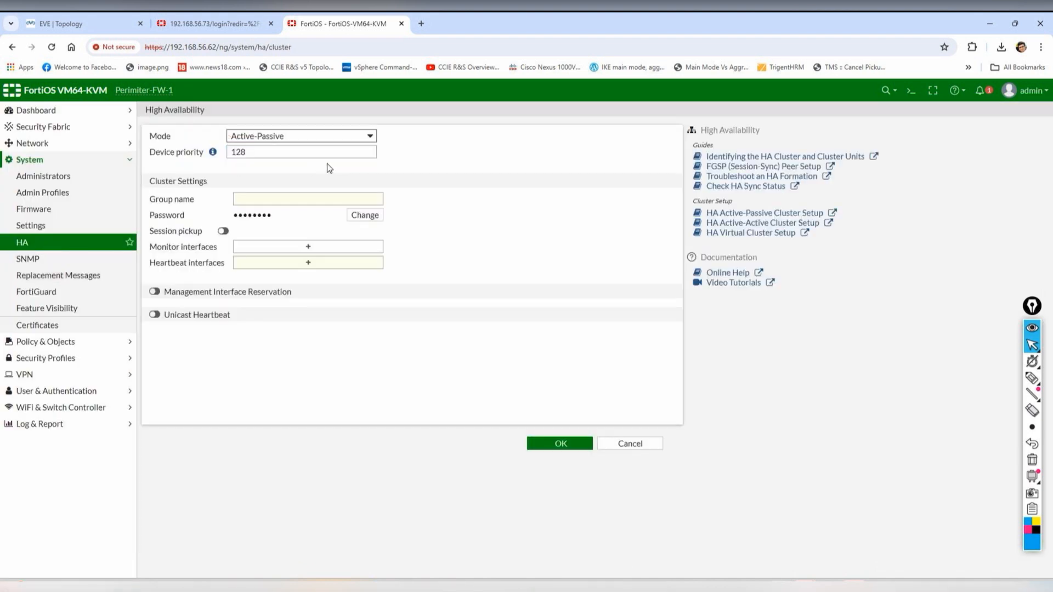
pyautogui.click(295, 195)
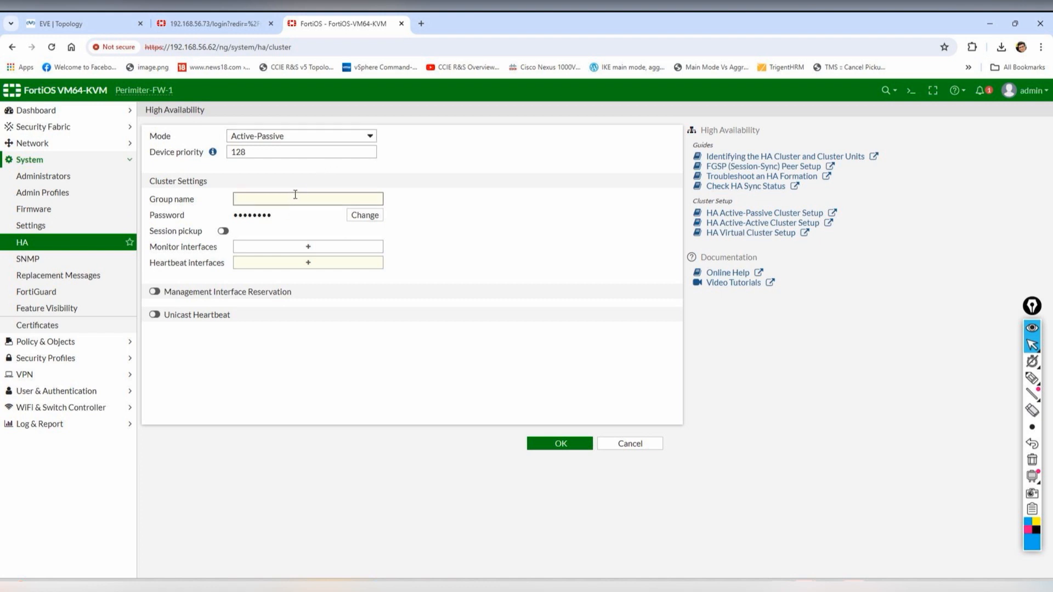
pyautogui.click(357, 215)
pyautogui.click(334, 212)
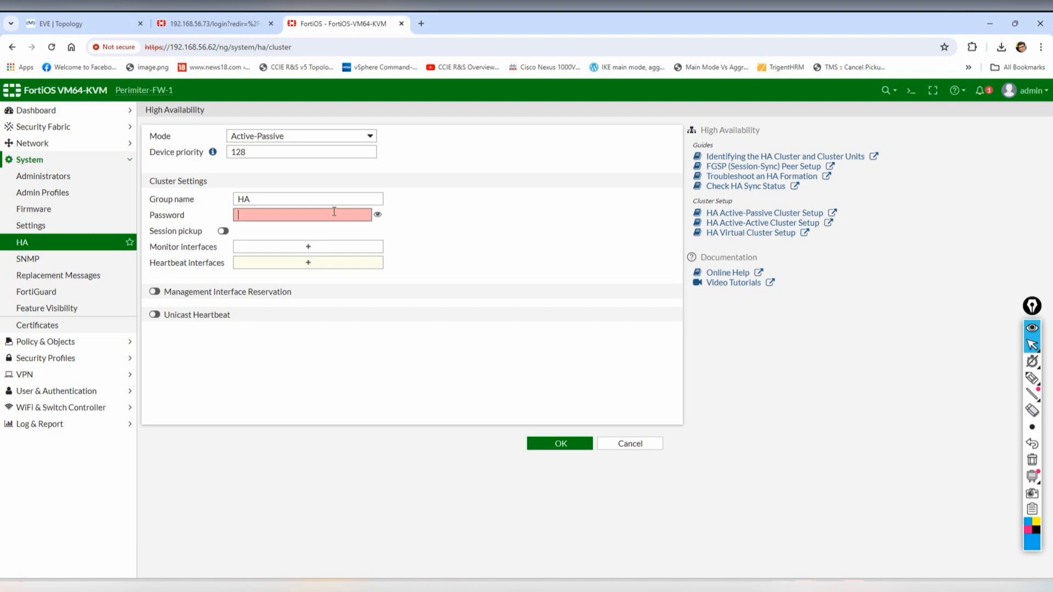
pyautogui.write('••')
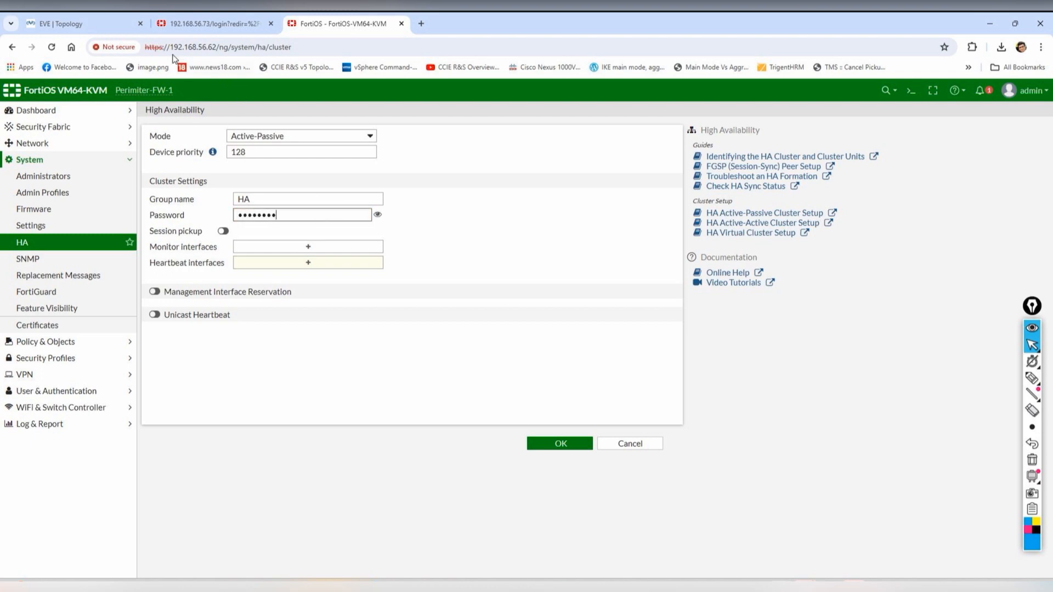
pyautogui.click(58, 24)
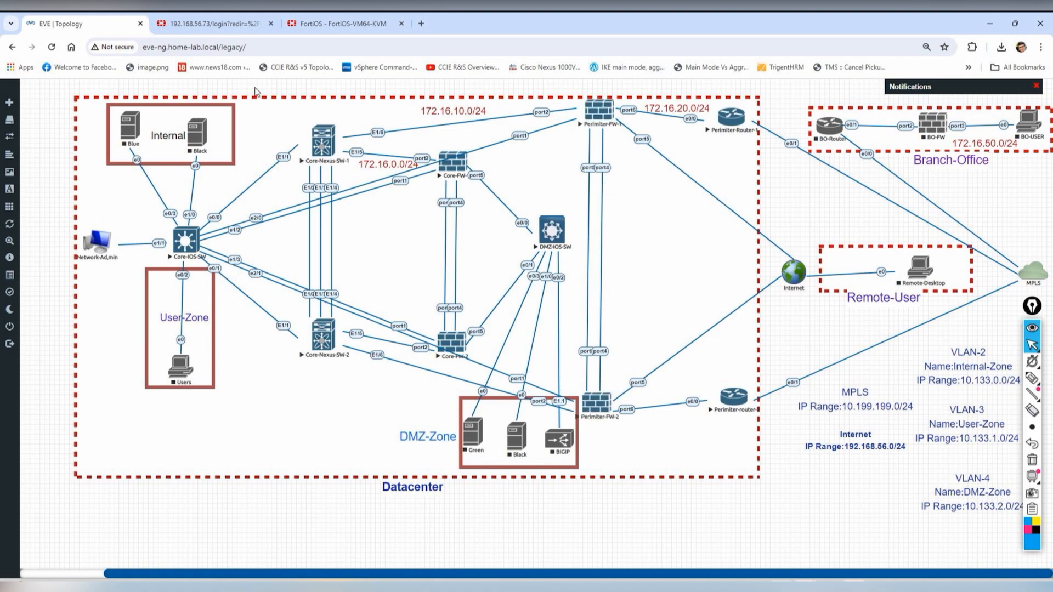
pyautogui.click(328, 20)
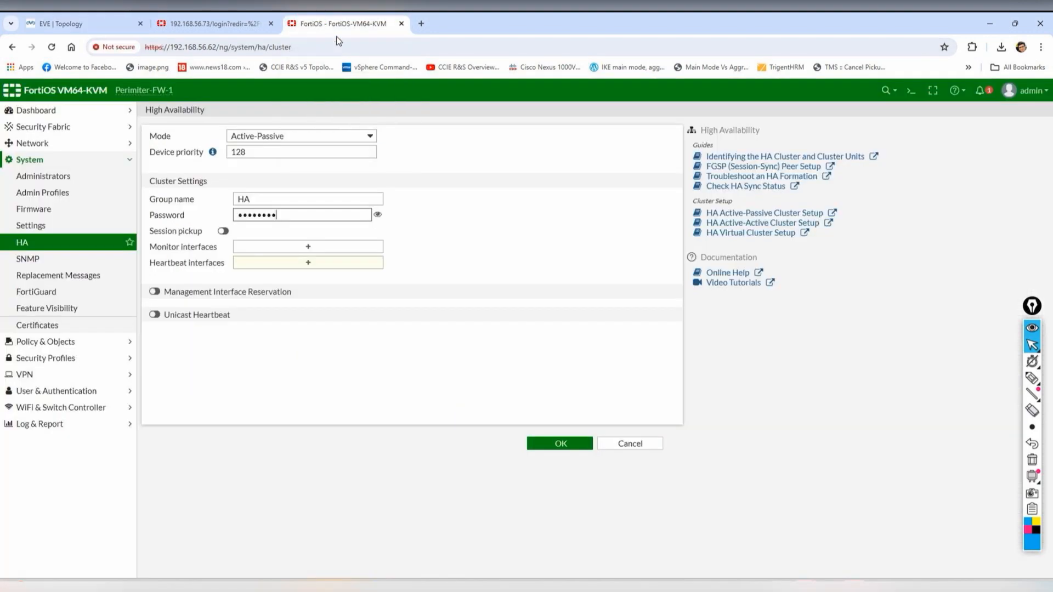
# - Monitor port2, use port3 as the heartbeat link, and apply the HA configuration
pyautogui.click(293, 247)
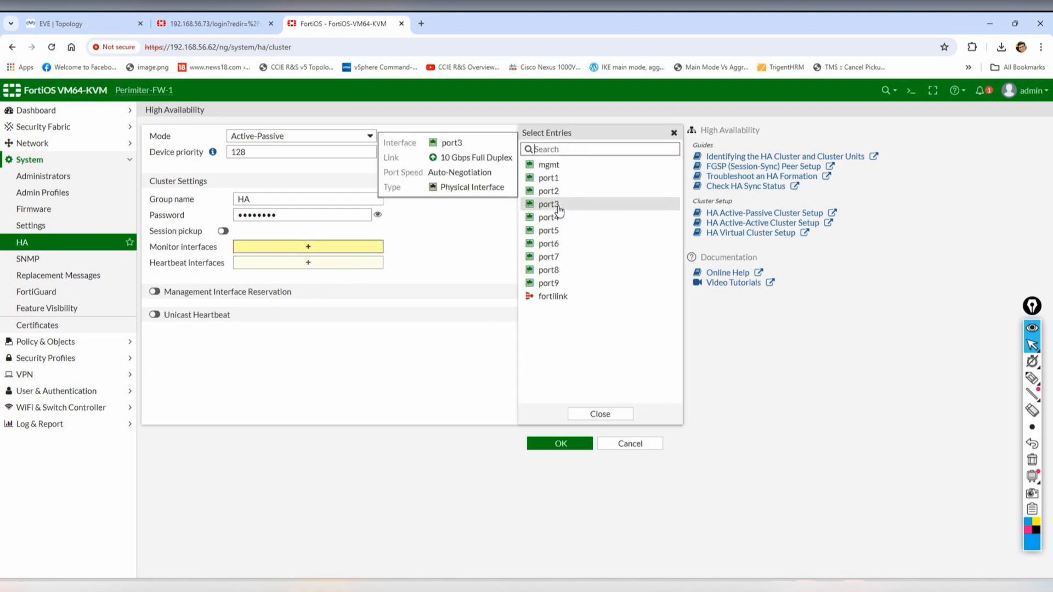
pyautogui.click(548, 190)
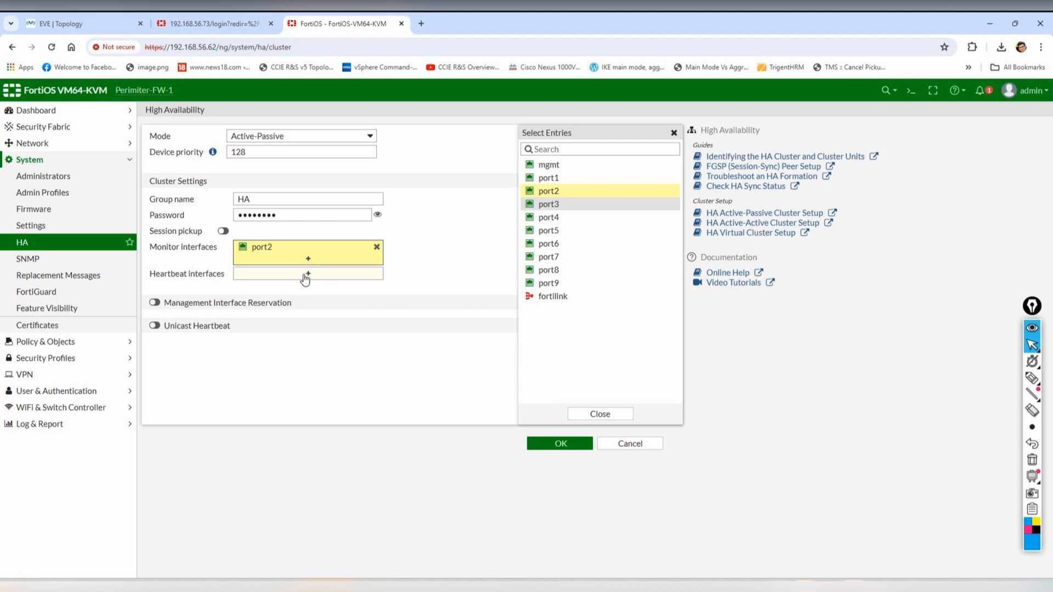
pyautogui.click(305, 277)
pyautogui.click(555, 208)
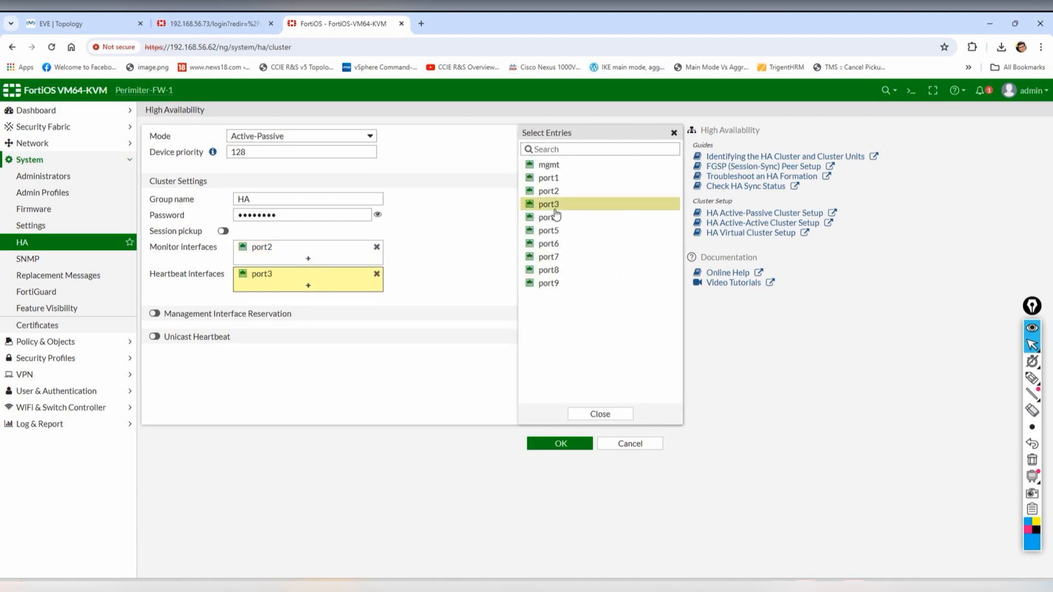
pyautogui.click(355, 401)
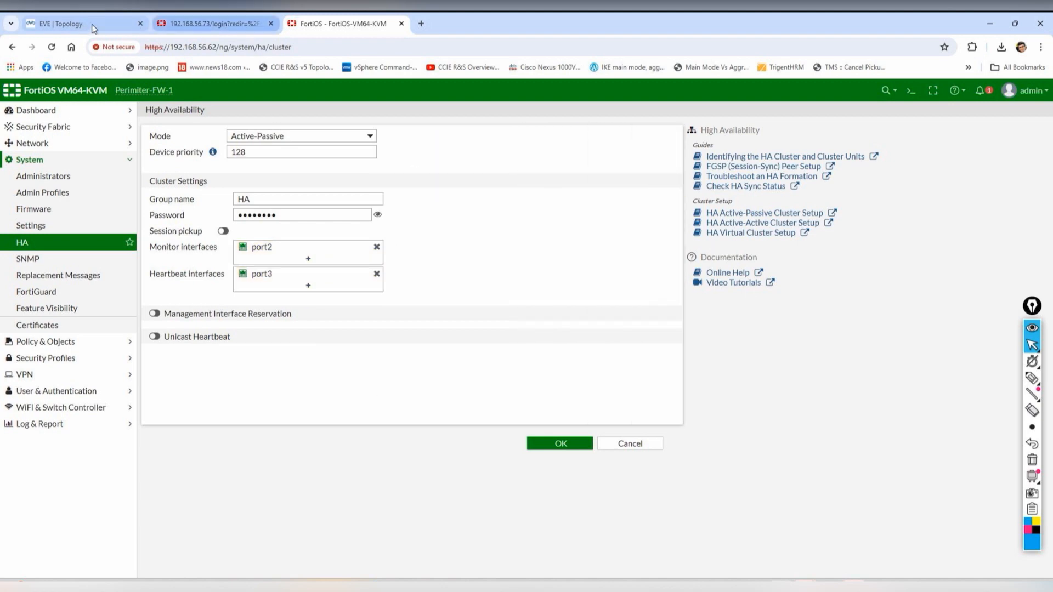
pyautogui.click(82, 24)
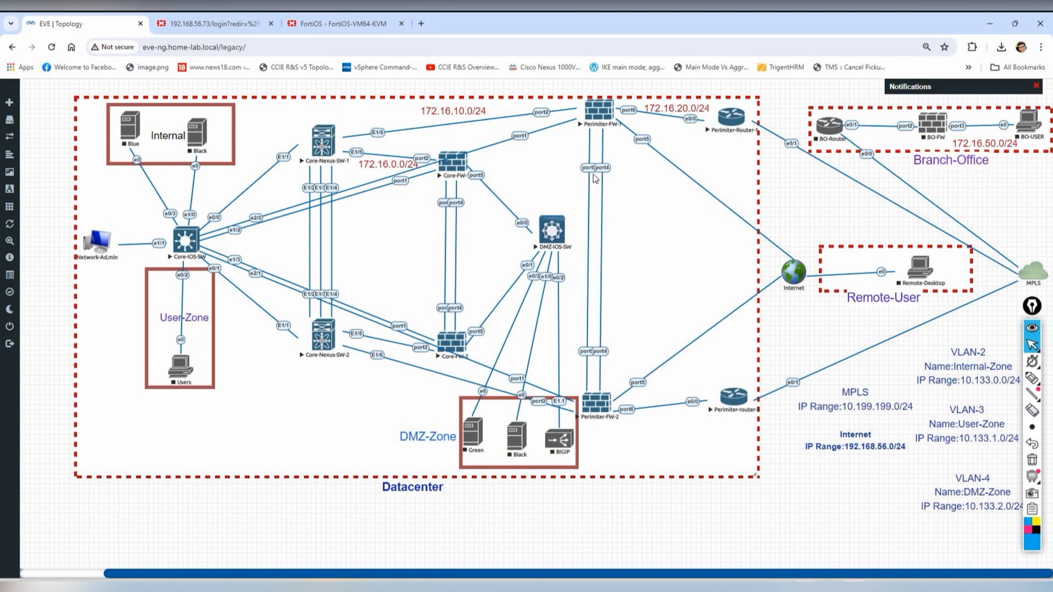
pyautogui.click(340, 23)
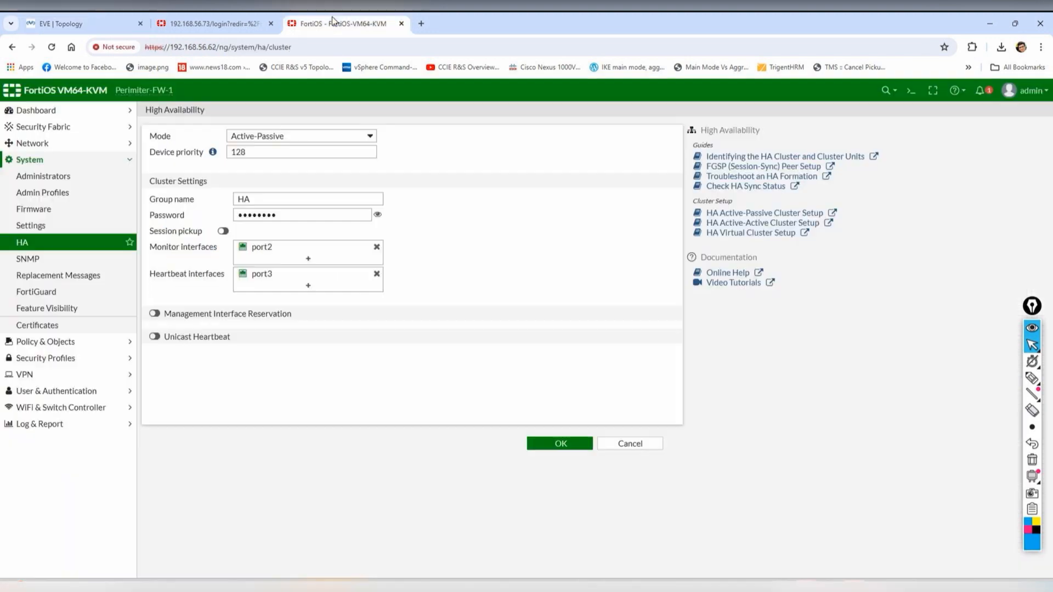
pyautogui.click(558, 448)
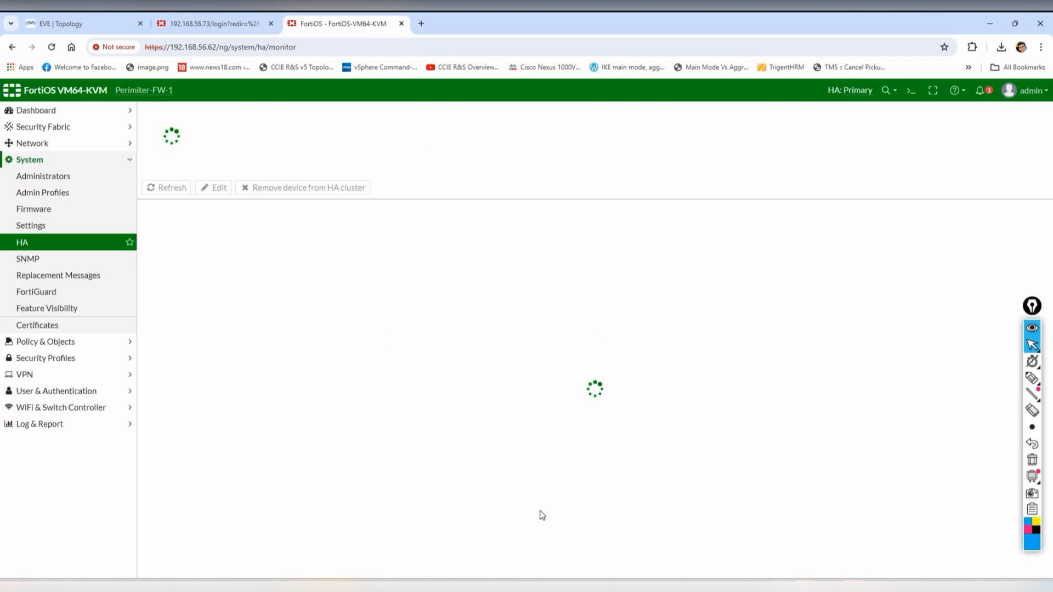
# - In Perimiter-FW-2's ZOC console, rerun 'diagnose ip address list' and copy management IP 192.168.56.74
pyautogui.click(493, 586)
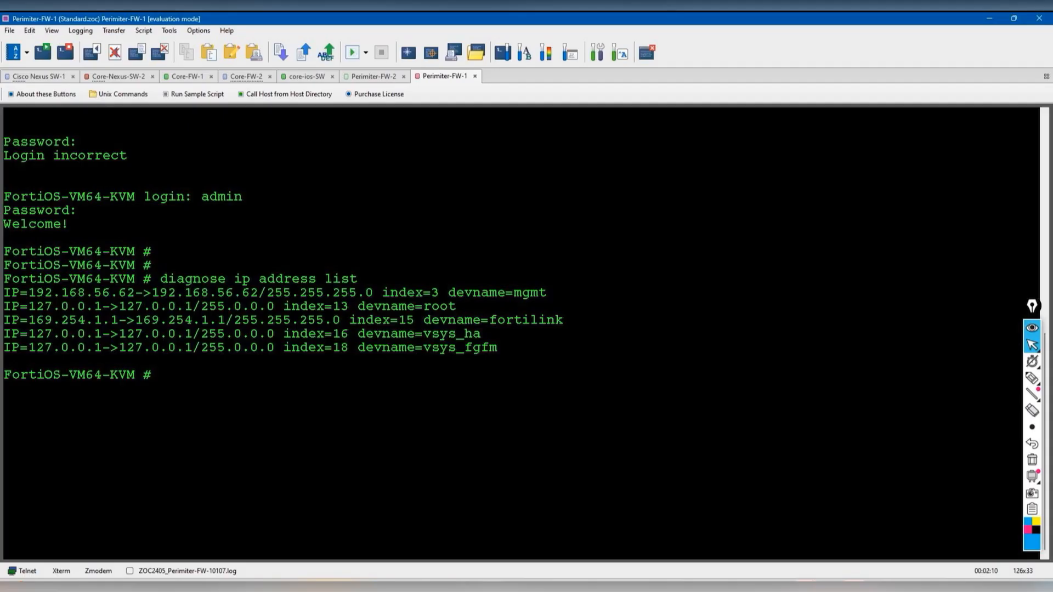
pyautogui.click(371, 76)
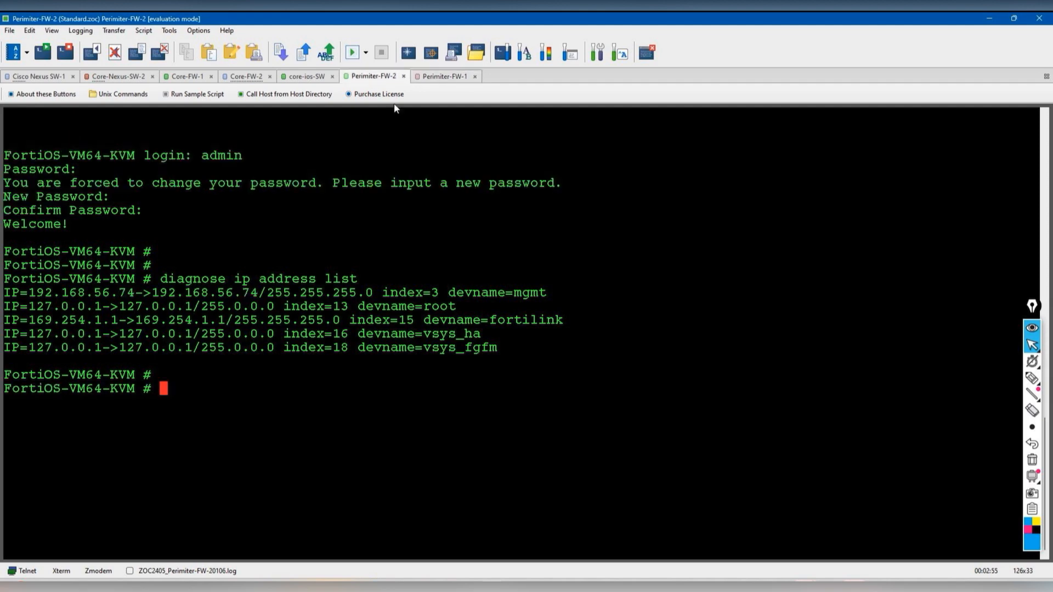
pyautogui.press('Up')
pyautogui.press('Return')
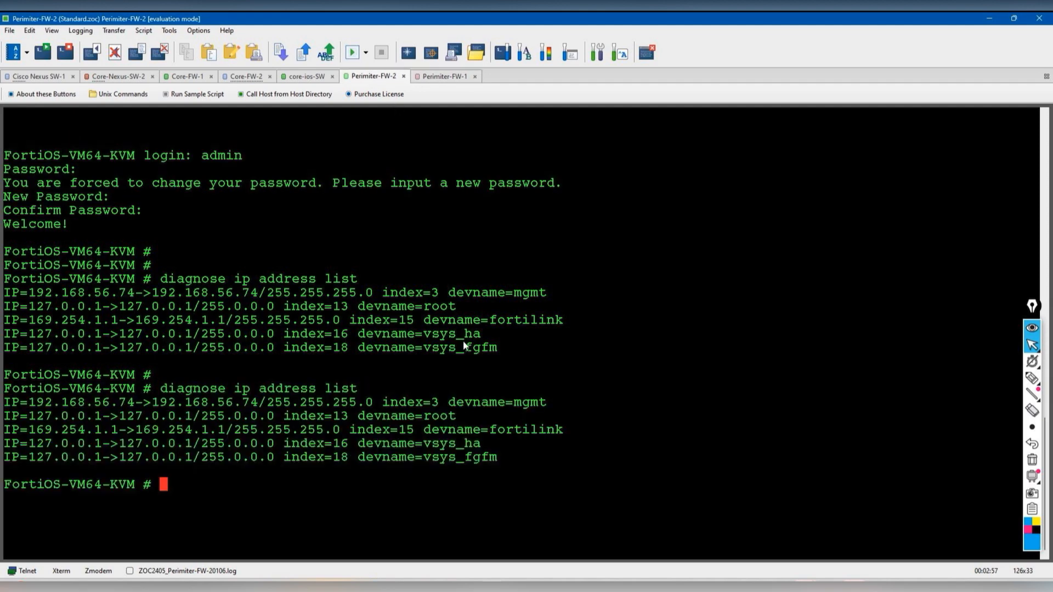
pyautogui.doubleClick(108, 403)
pyautogui.rightClick(108, 404)
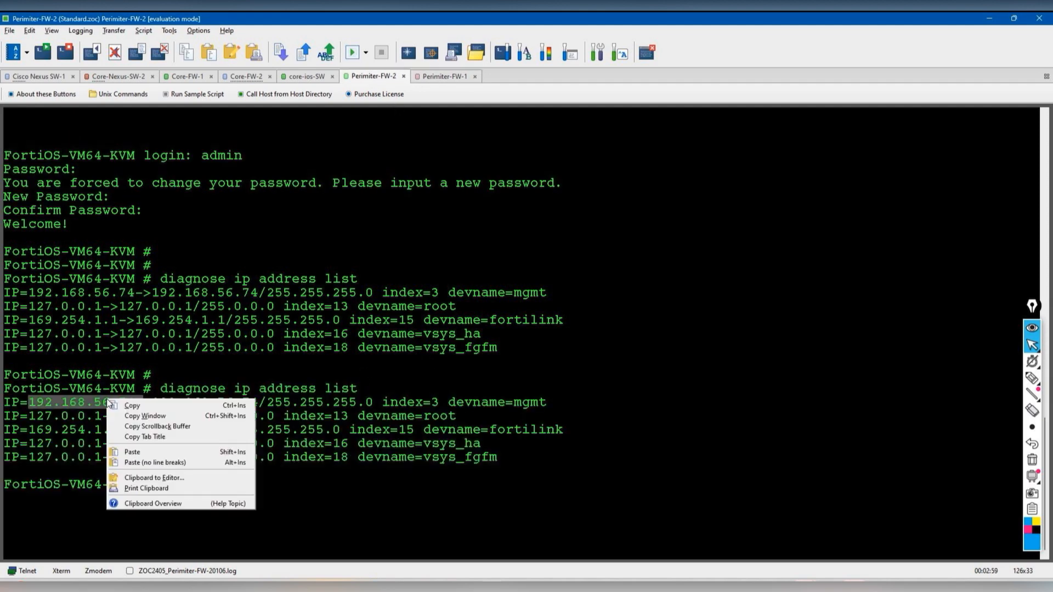
pyautogui.click(195, 409)
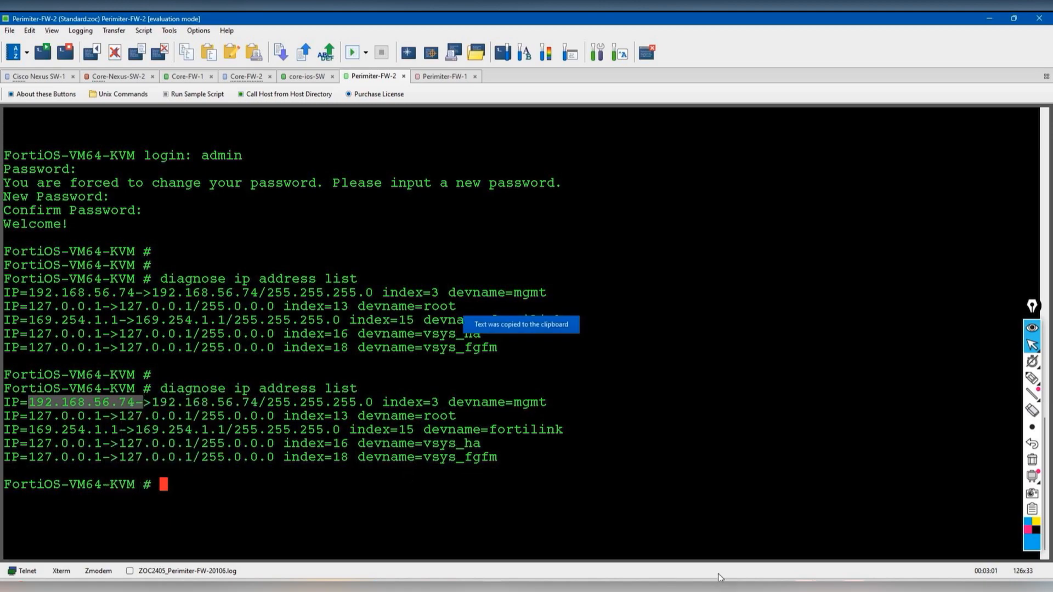
pyautogui.click(719, 585)
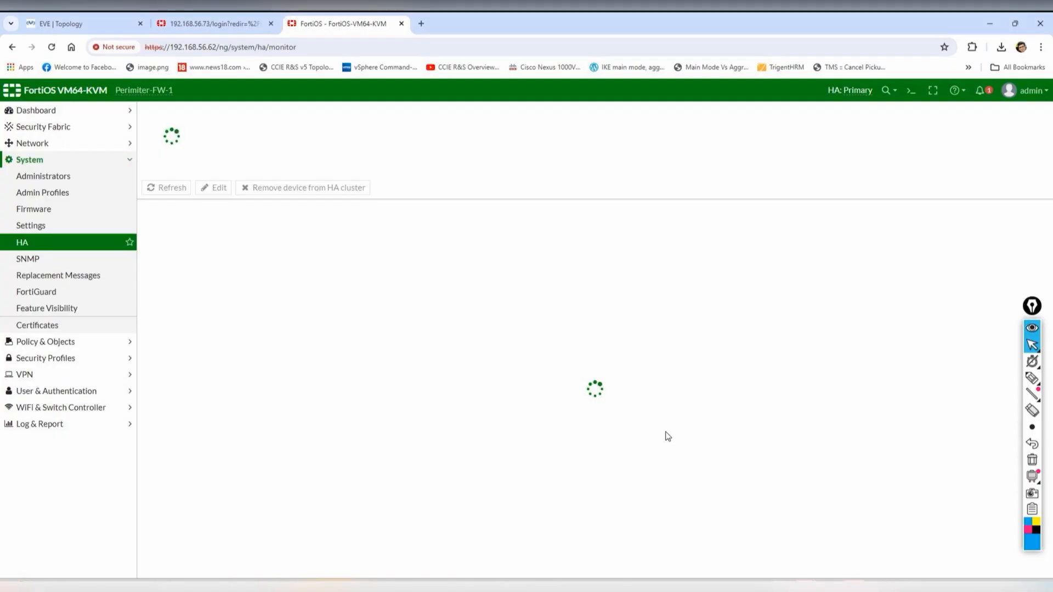
pyautogui.click(421, 23)
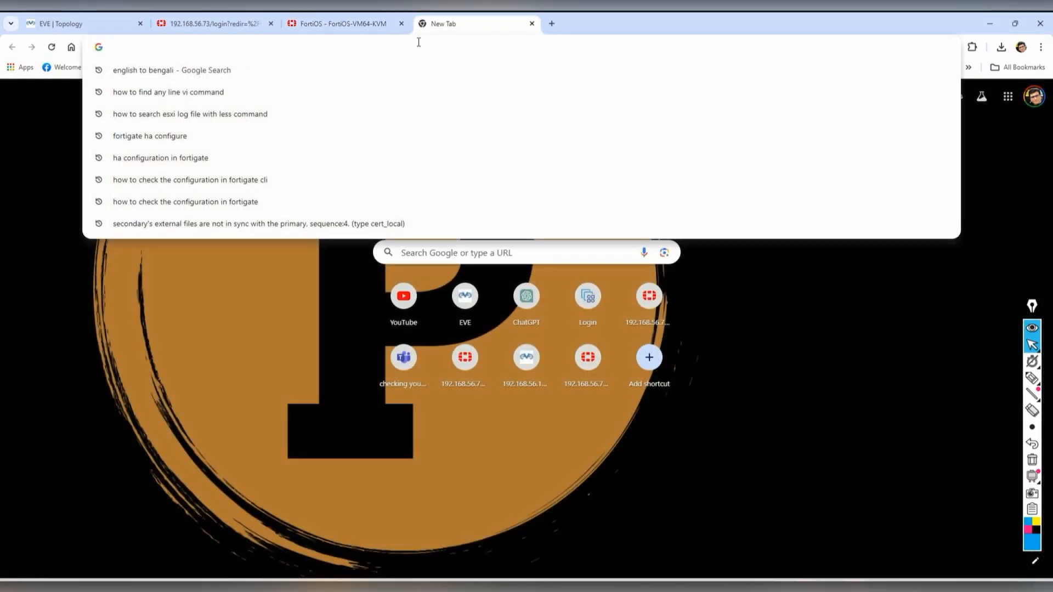
pyautogui.write('https://192.168.56.74-')
pyautogui.press('BackSpace')
pyautogui.press('Return')
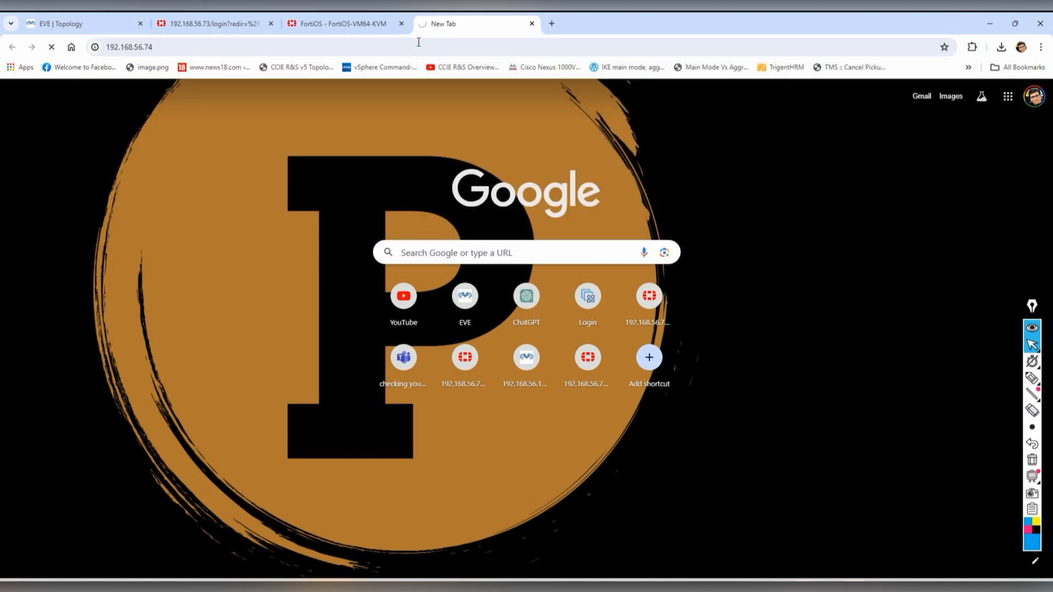
pyautogui.click(351, 23)
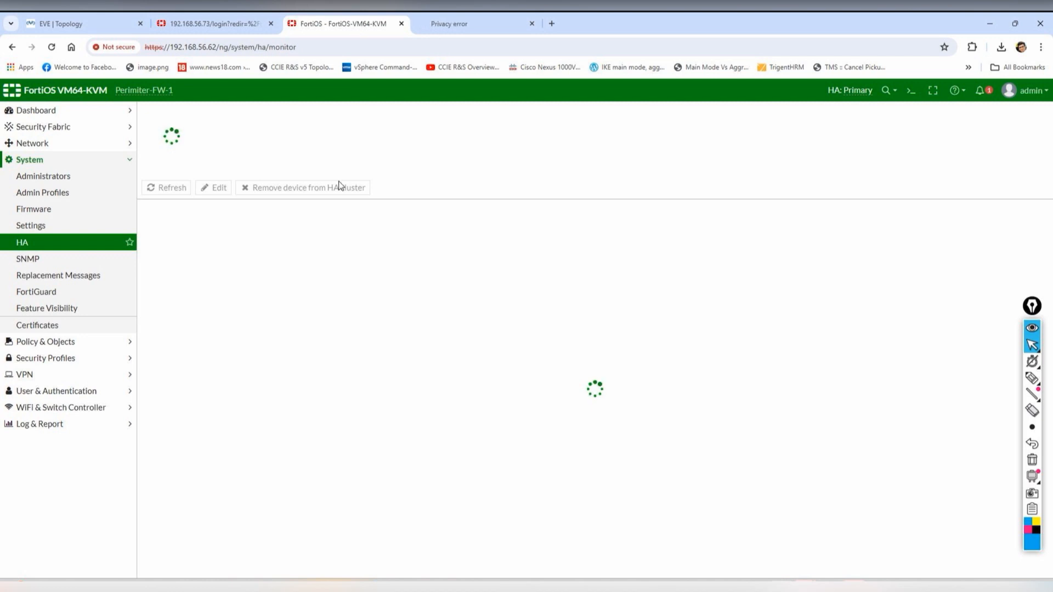
pyautogui.click(456, 22)
pyautogui.click(387, 371)
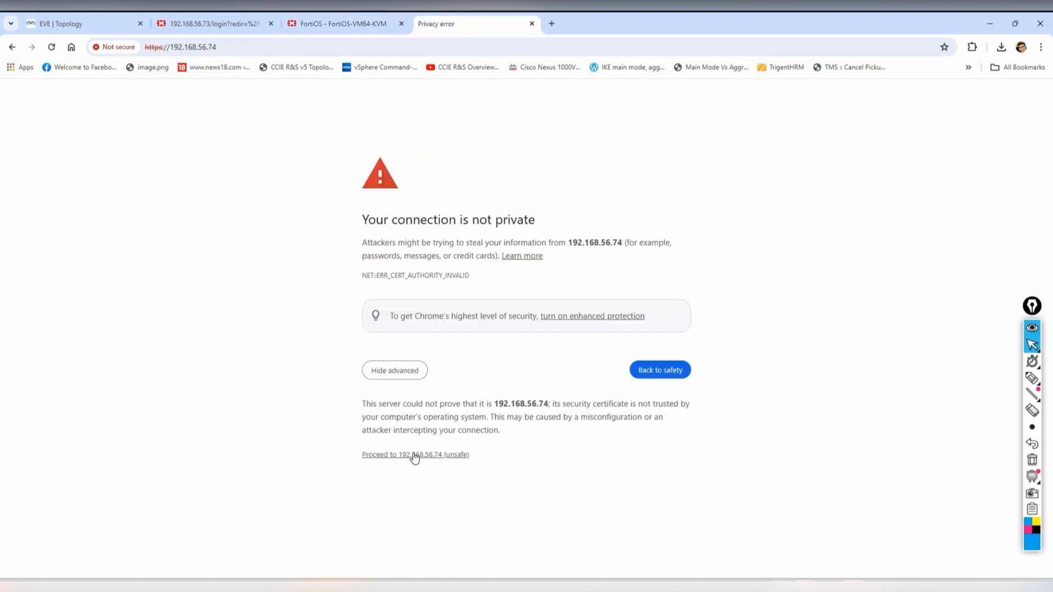
pyautogui.click(437, 453)
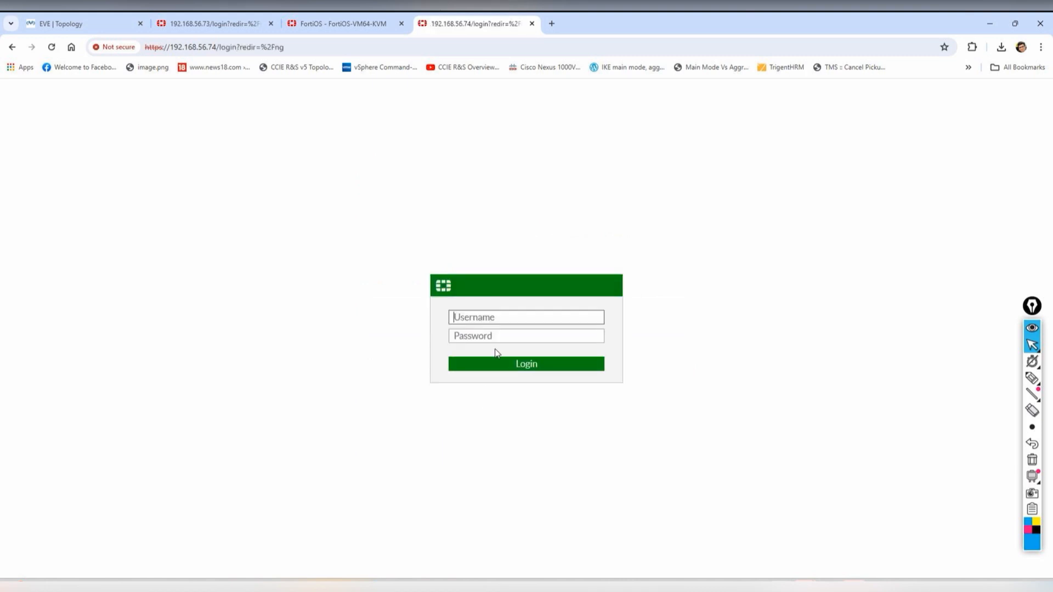
pyautogui.write('admin')
pyautogui.press('Tab')
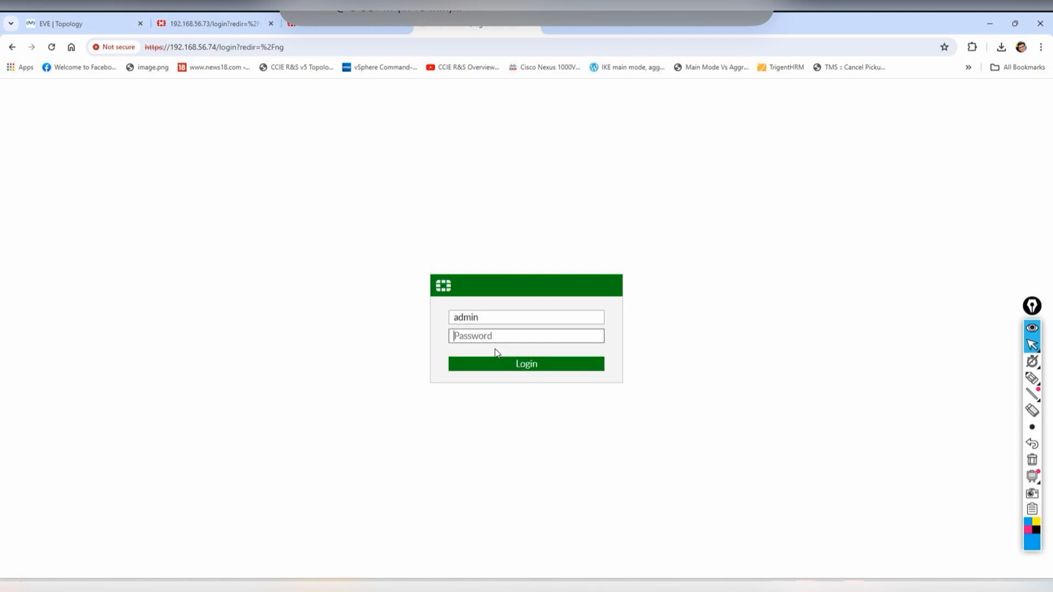
pyautogui.write('ad')
pyautogui.press('Return')
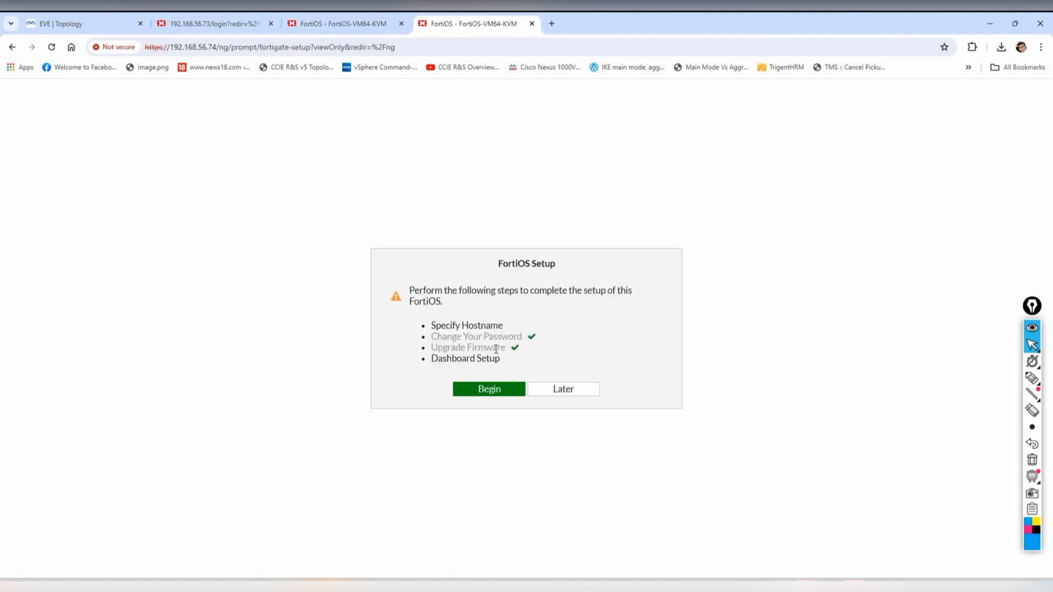
# - Change the host name to Perimiter-Fw-2 and the time zone to GMT+5:30 Kolkata, then apply
pyautogui.click(564, 390)
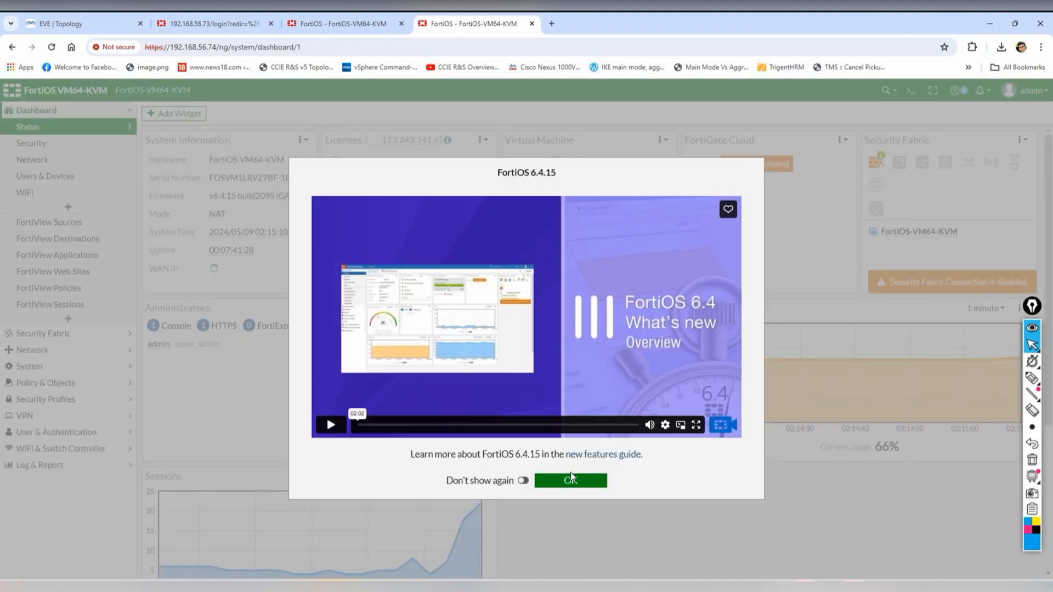
pyautogui.click(542, 482)
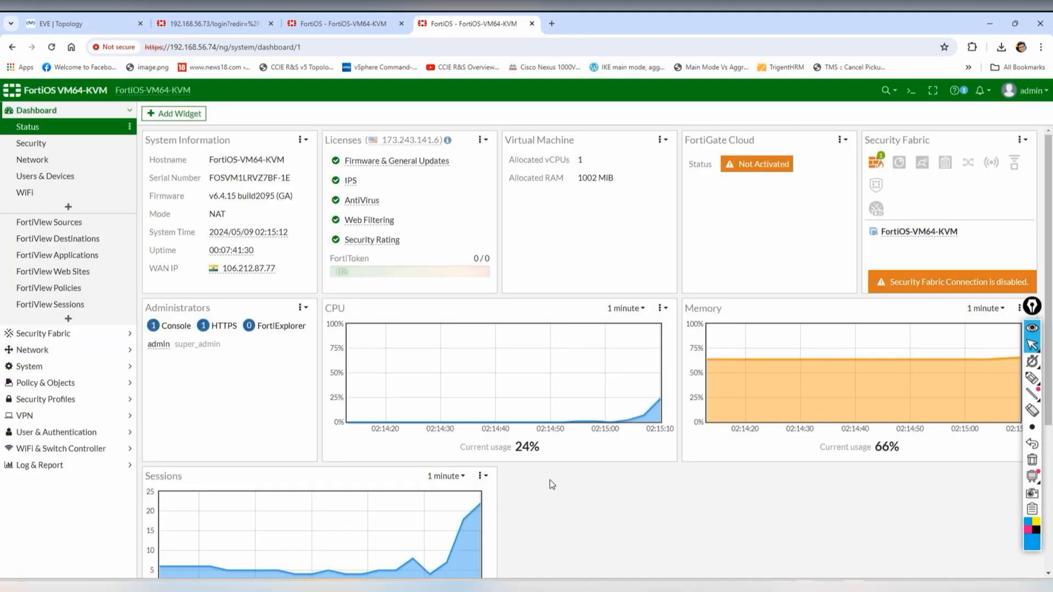
pyautogui.click(31, 366)
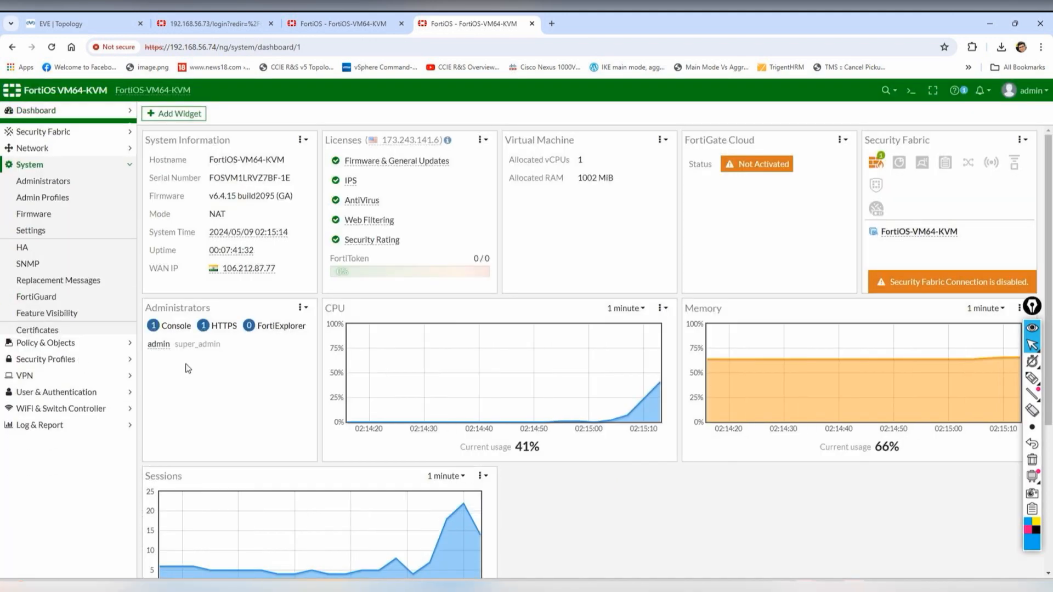
pyautogui.click(46, 224)
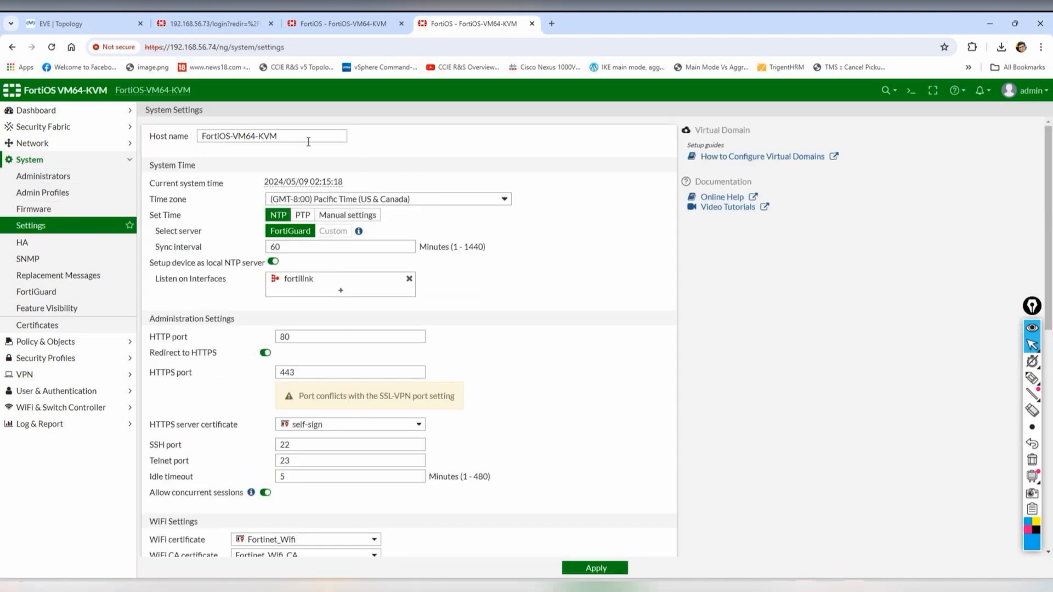
pyautogui.moveTo(301, 137); pyautogui.dragTo(130, 131)
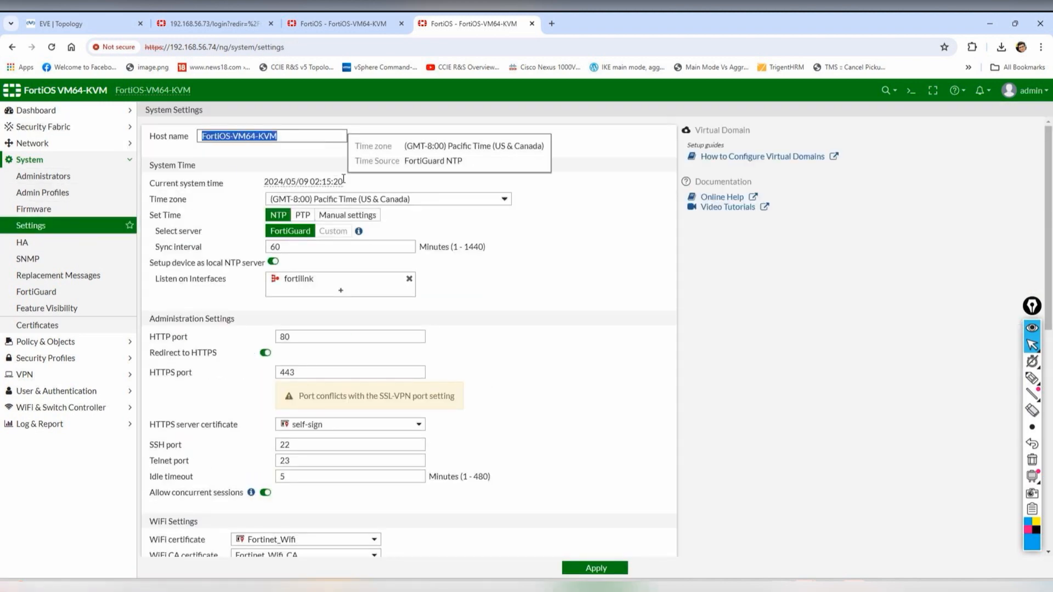
pyautogui.write('Perimiter-Fw-2')
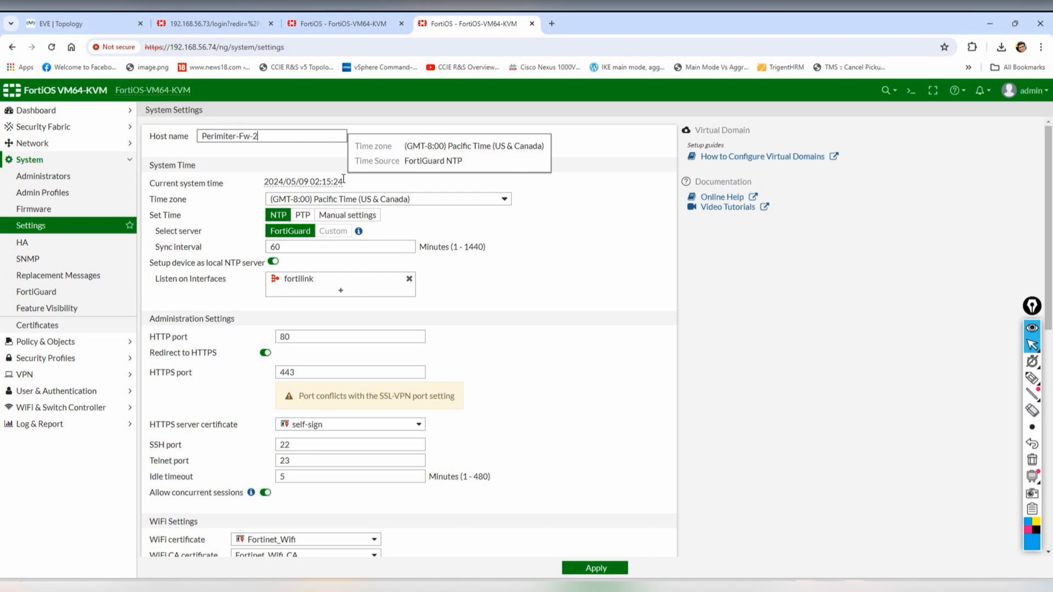
pyautogui.click(389, 199)
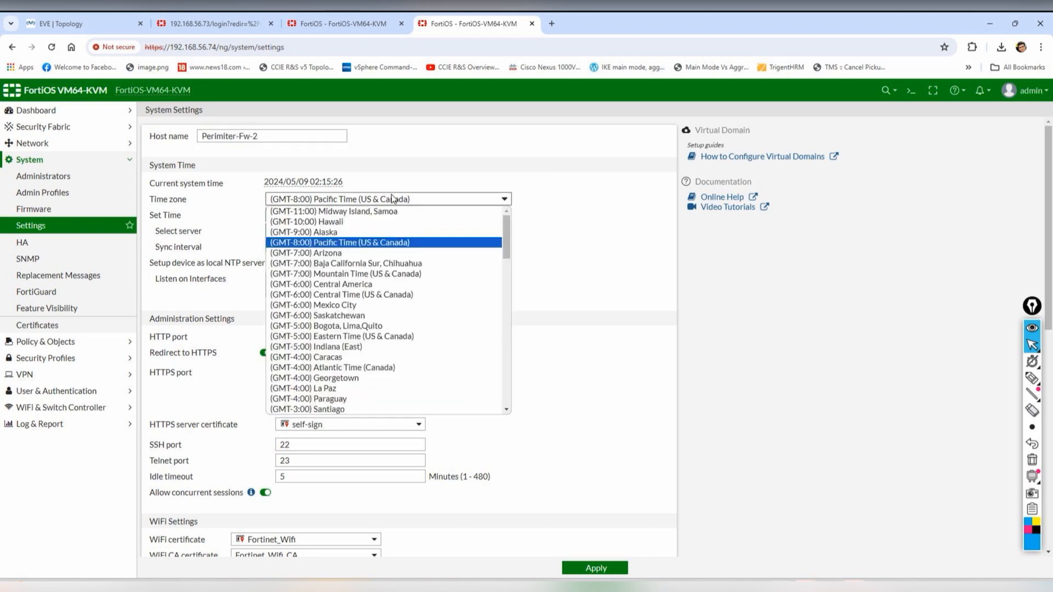
pyautogui.scroll(-10, 392, 284)
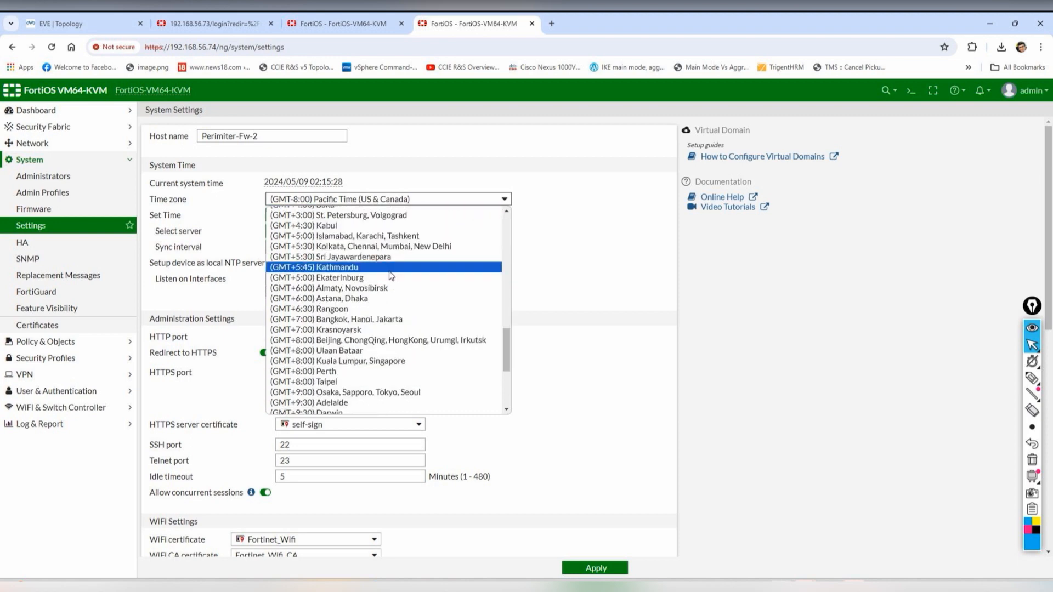
pyautogui.click(372, 246)
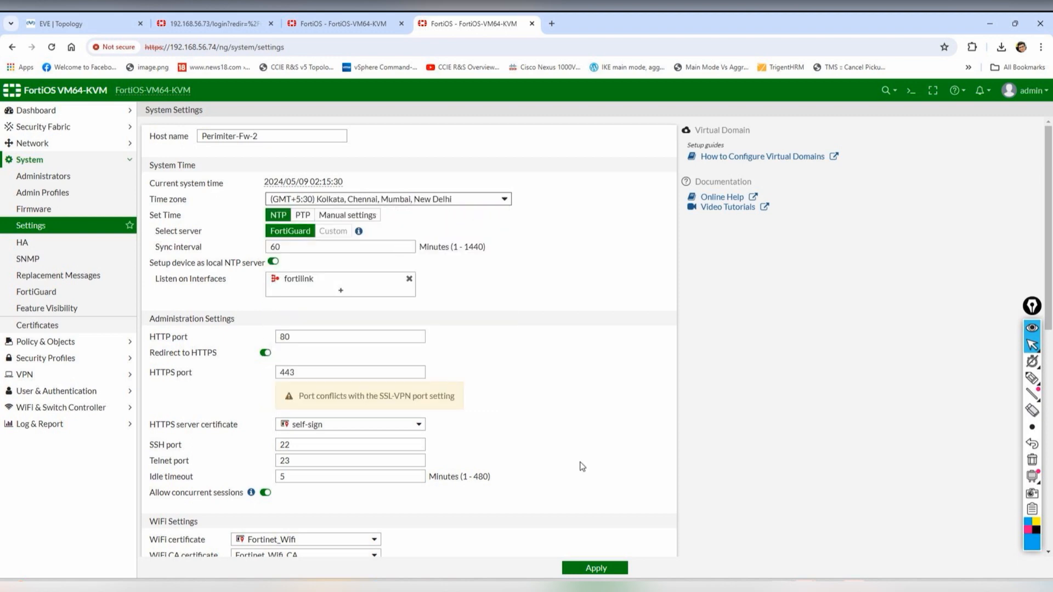
pyautogui.click(591, 570)
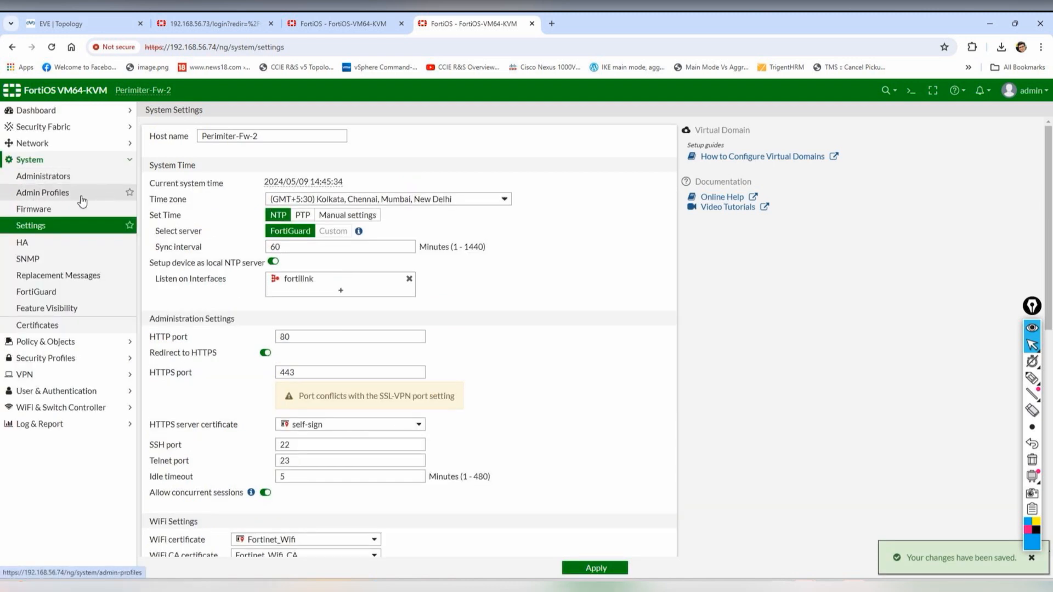
pyautogui.click(45, 244)
pyautogui.click(307, 137)
# - Set the HA mode to Active-Passive and enter a new cluster password
pyautogui.click(222, 169)
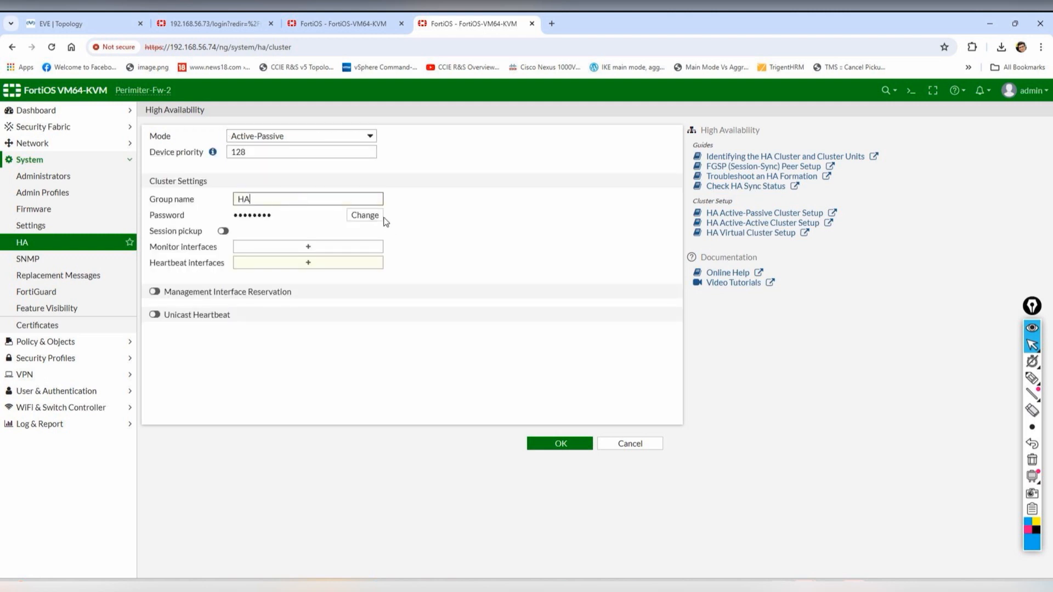
pyautogui.click(366, 214)
pyautogui.click(316, 212)
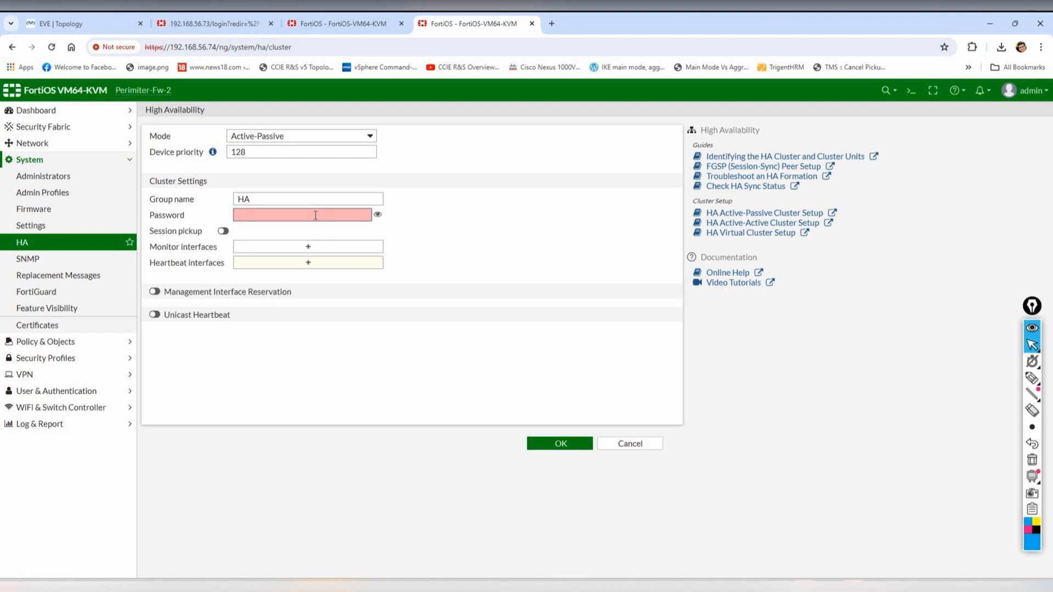
pyautogui.write('•••')
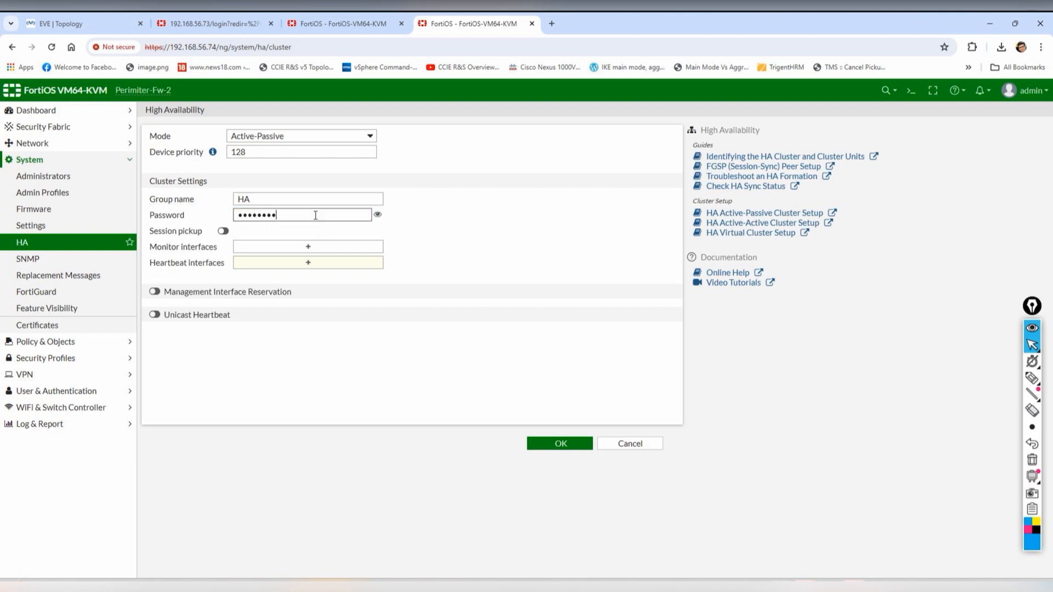
pyautogui.click(87, 24)
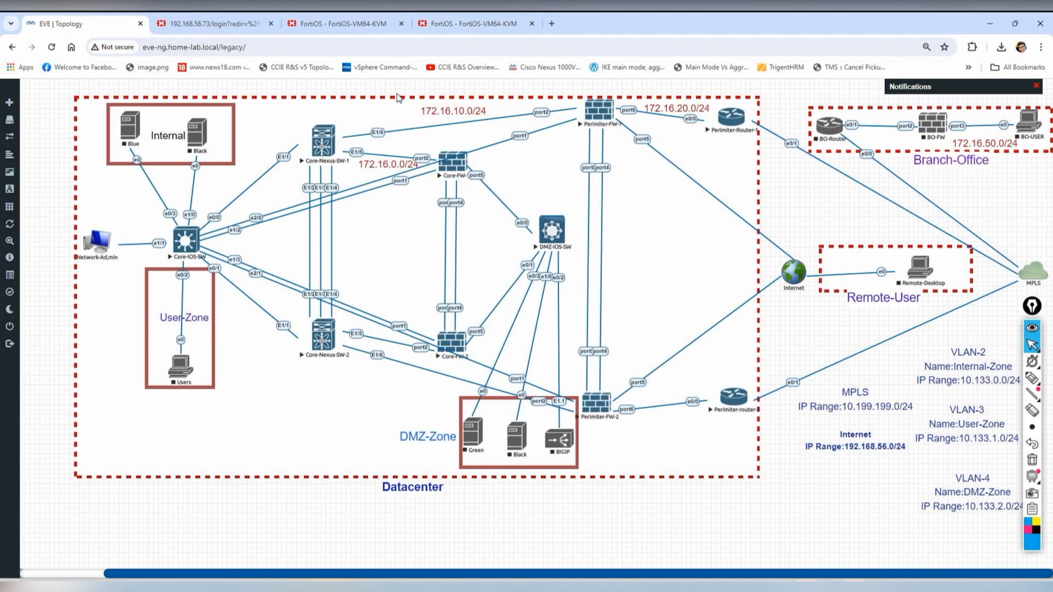
pyautogui.click(472, 23)
# - Monitor port2, use port3 as the heartbeat interface, apply and refresh the cluster status
pyautogui.click(310, 247)
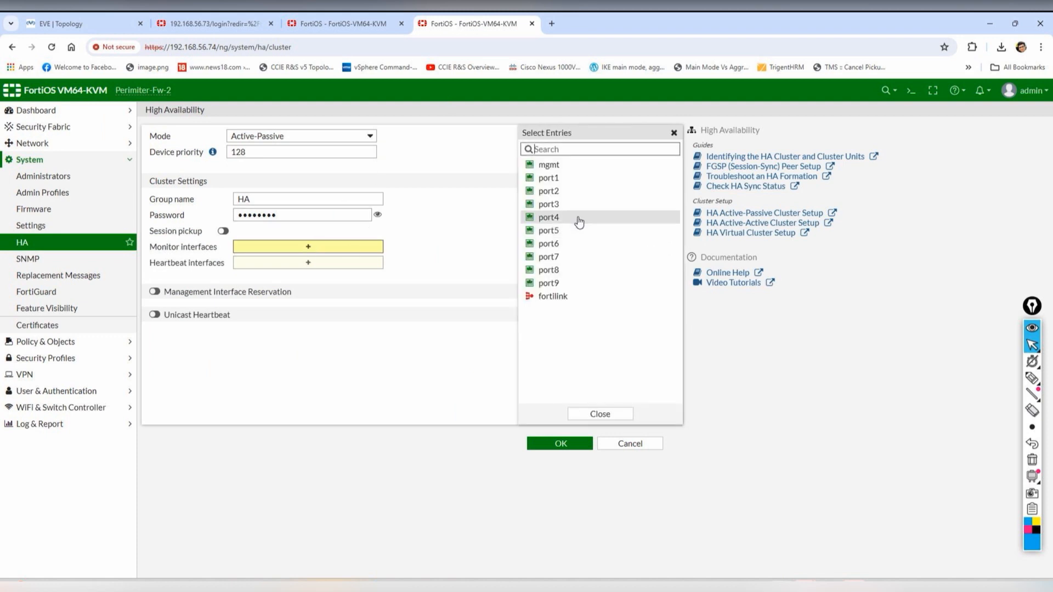
pyautogui.click(555, 191)
pyautogui.click(305, 275)
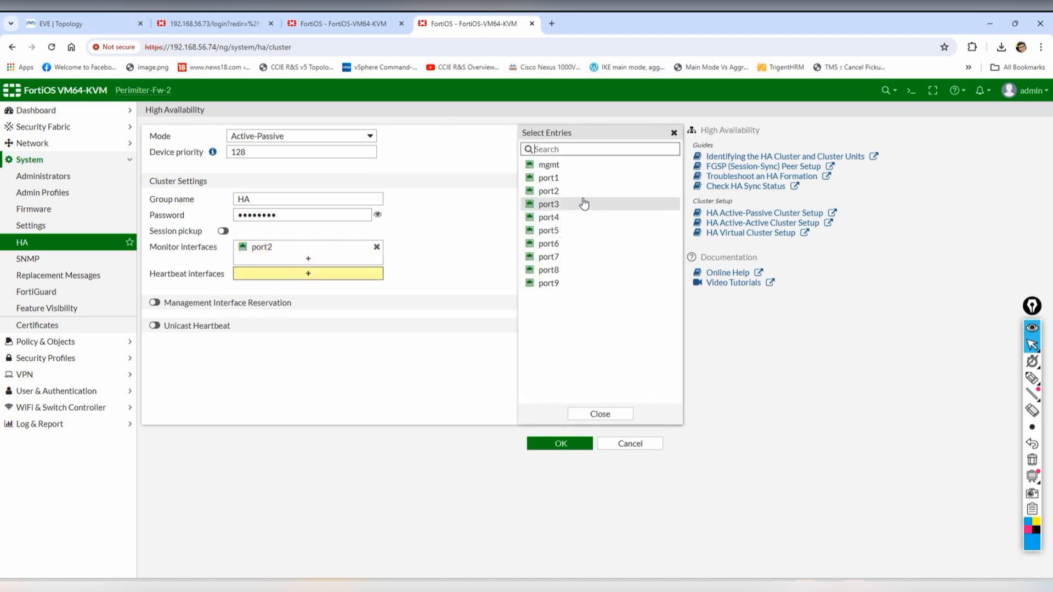
pyautogui.click(547, 204)
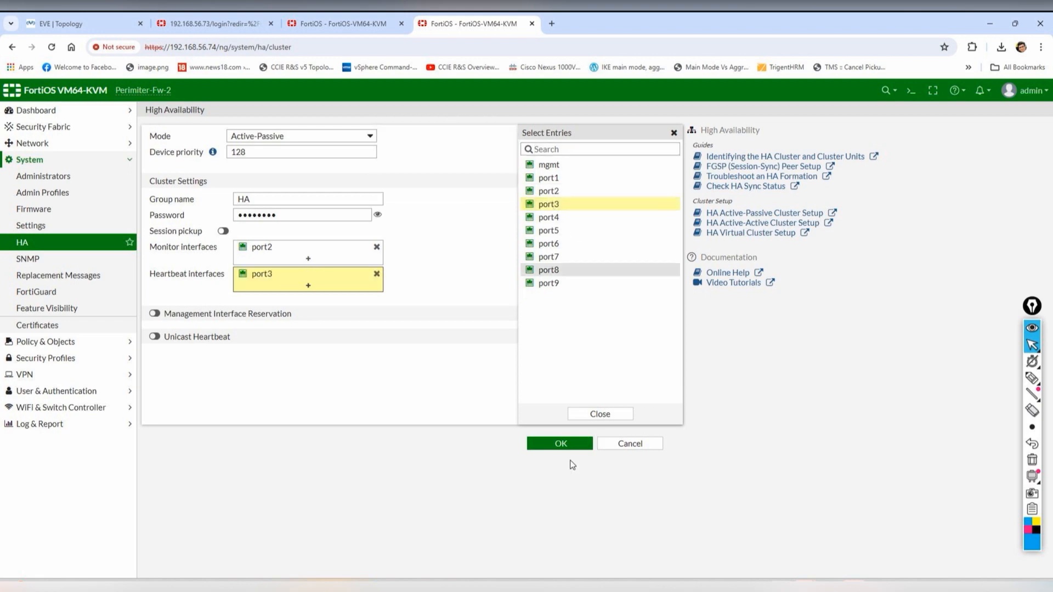
pyautogui.click(562, 444)
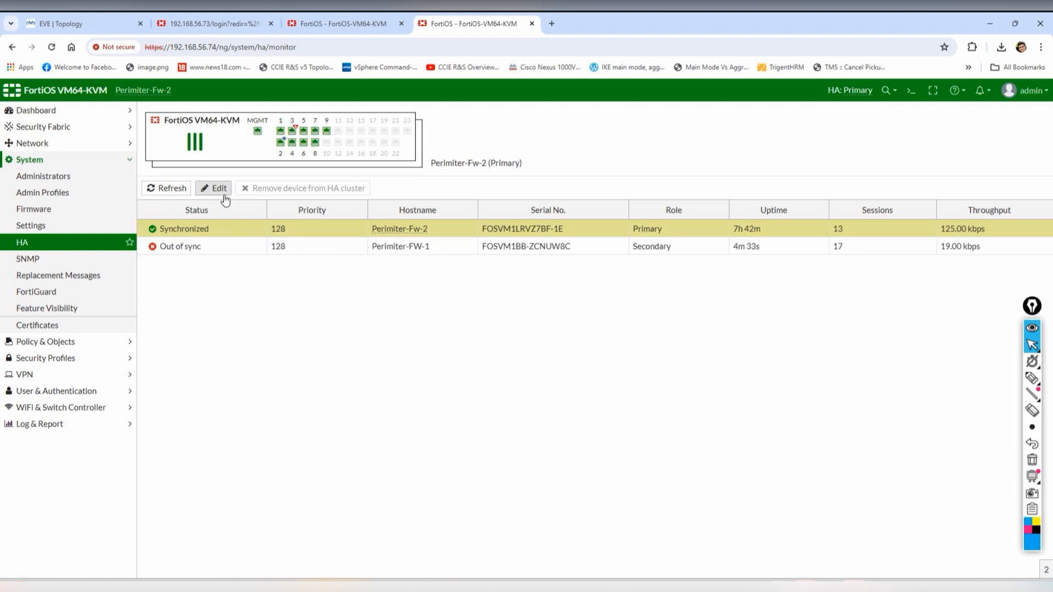
pyautogui.click(171, 191)
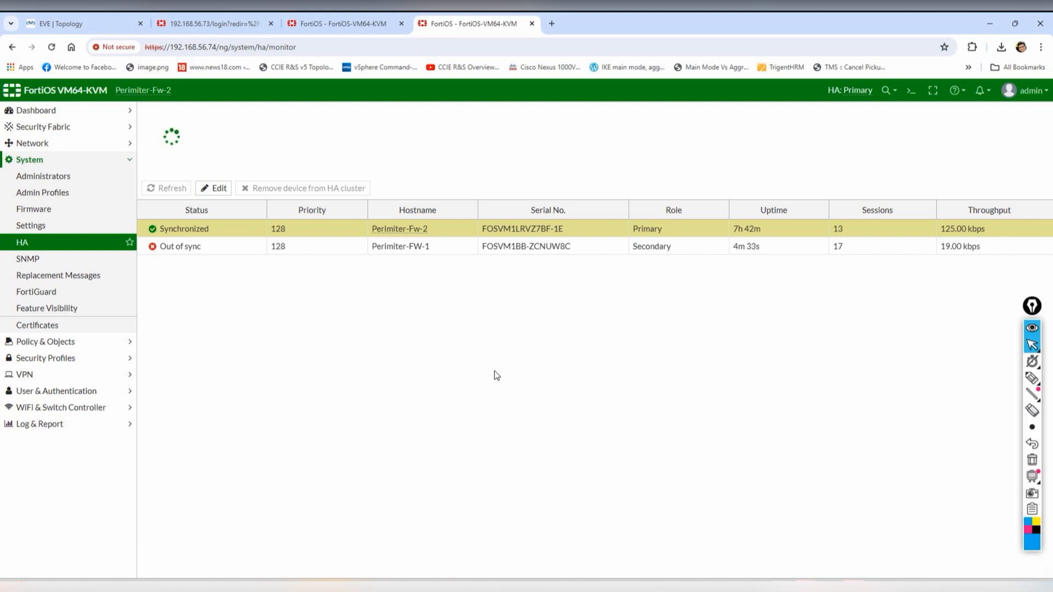
pyautogui.click(581, 587)
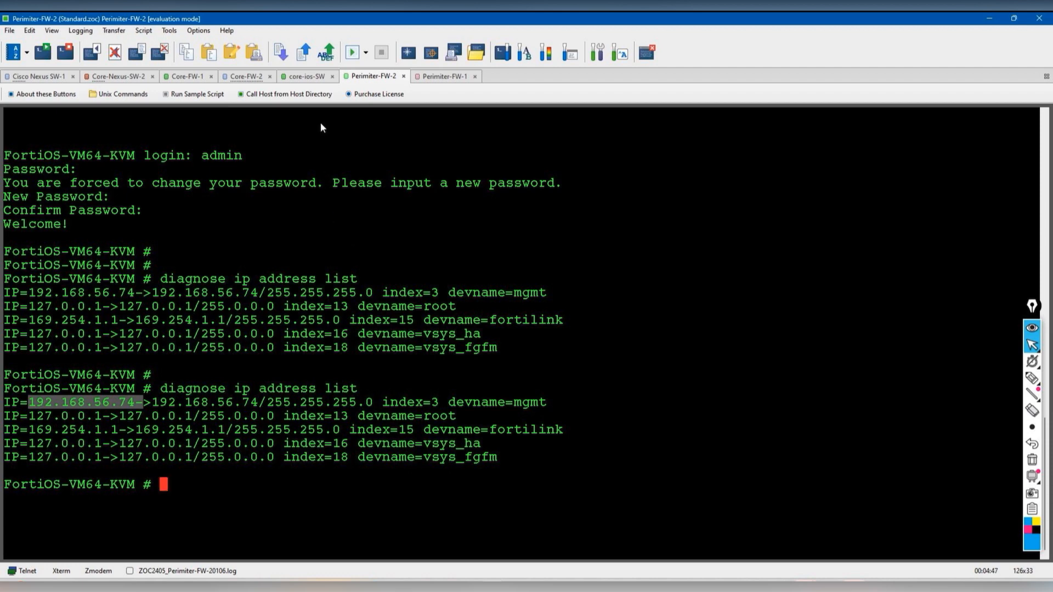
# - On the Perimiter-FW-1 console, rerun 'diagnose ip address list' to see port_ha, havdlink and 192.168.56.48
pyautogui.click(443, 76)
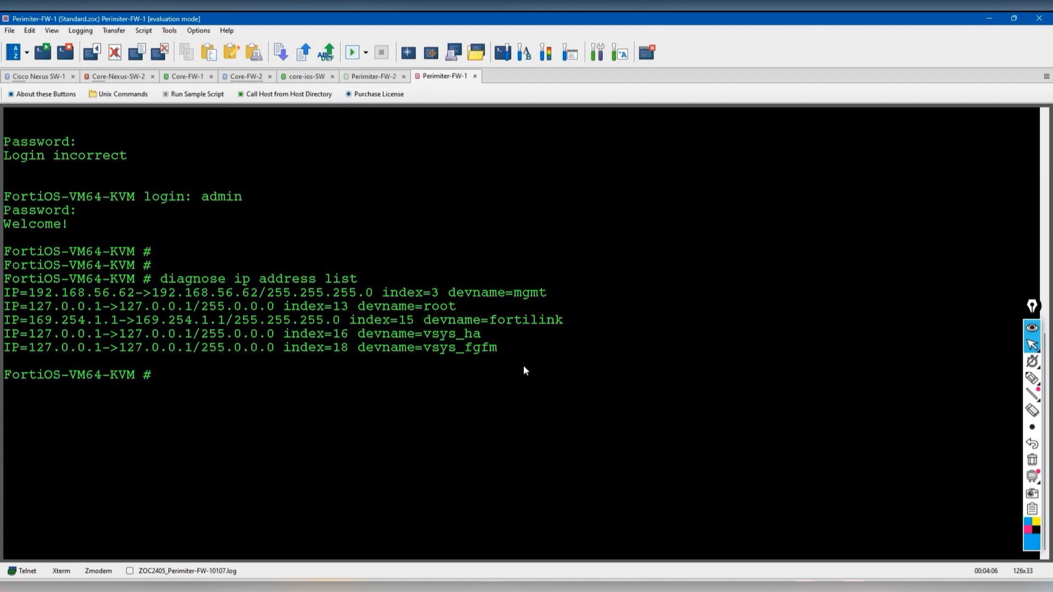
pyautogui.press('Return')
pyautogui.press('Return')
pyautogui.press('Return')
pyautogui.press('Return')
pyautogui.press('Return')
pyautogui.press('Return')
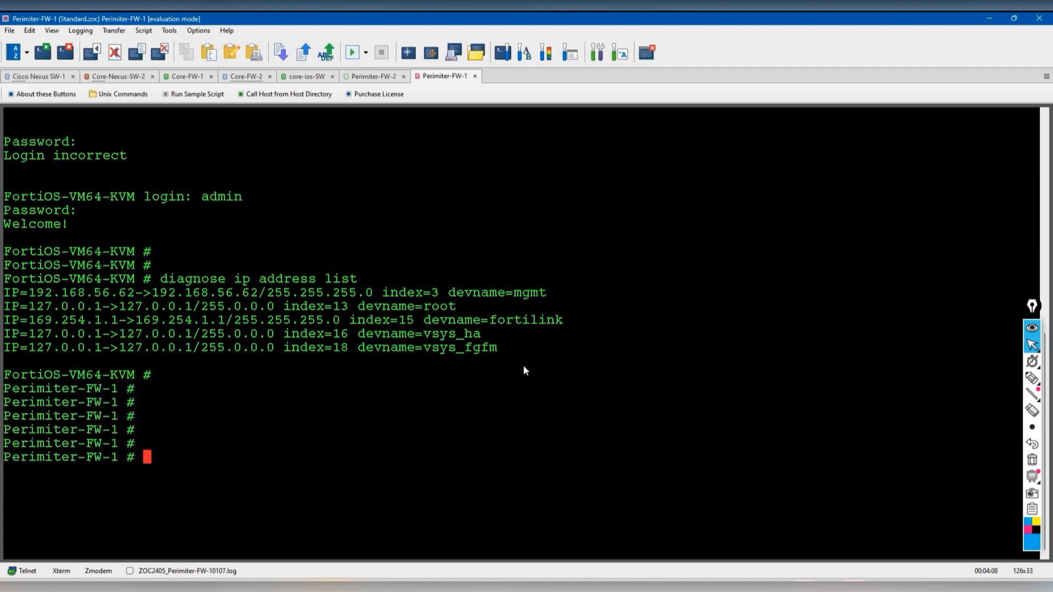
pyautogui.press('Return')
pyautogui.press('Return')
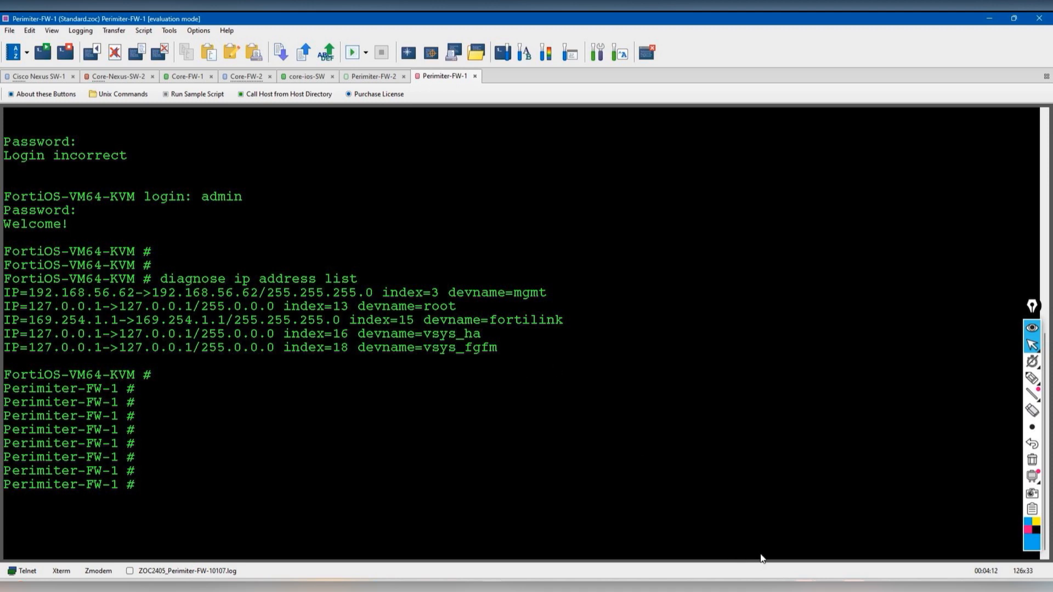
pyautogui.hotkey('alt', 'Tab')
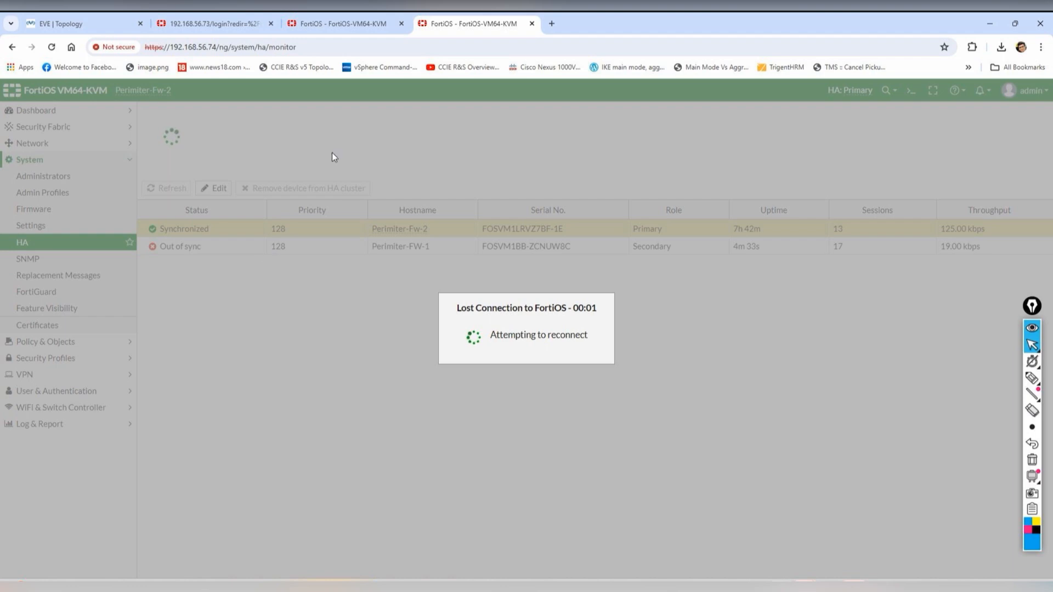
pyautogui.click(359, 23)
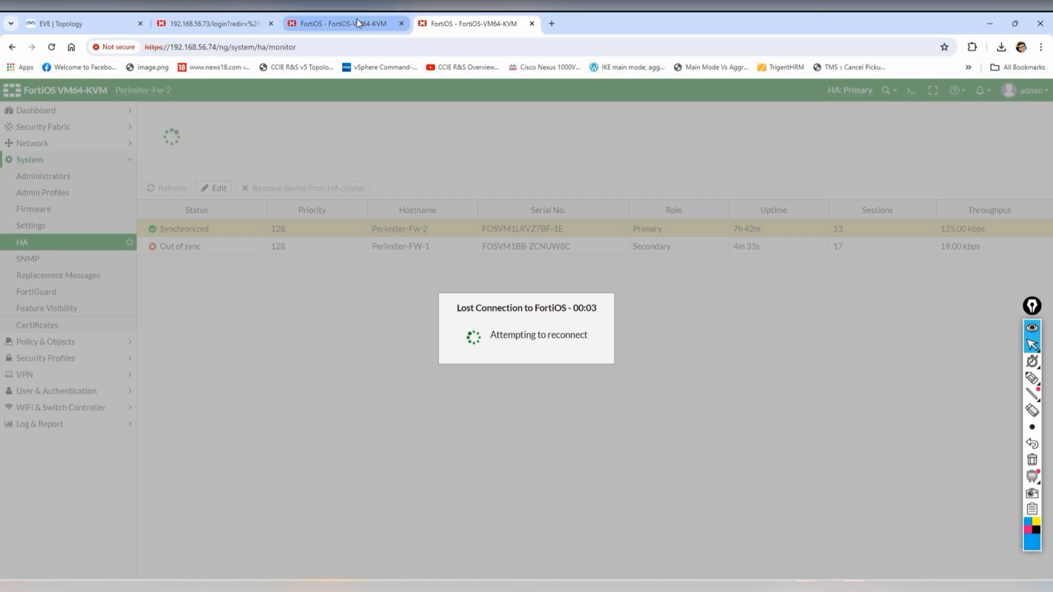
pyautogui.click(463, 23)
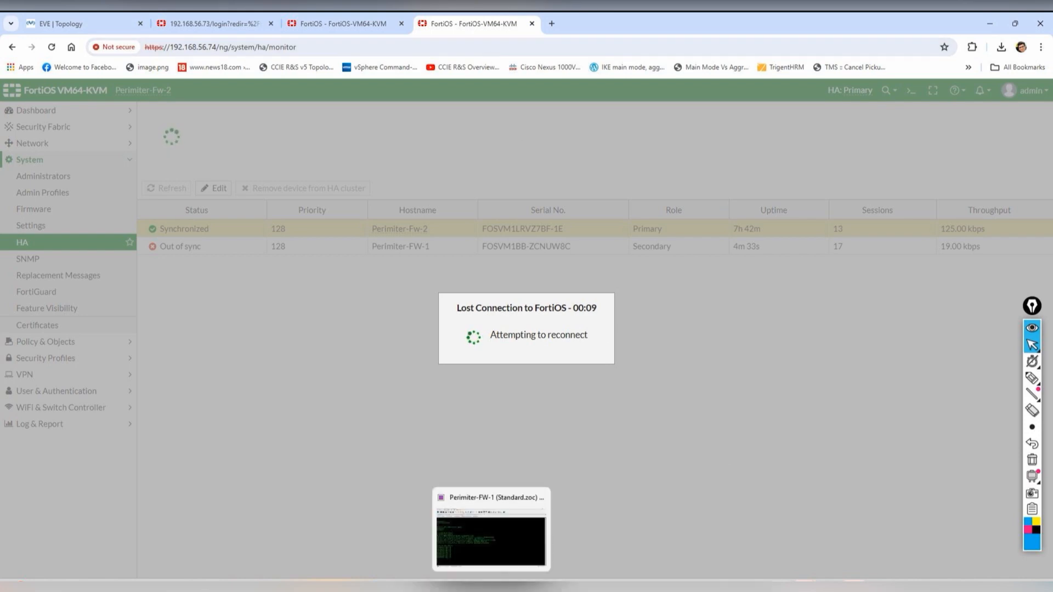
pyautogui.click(491, 587)
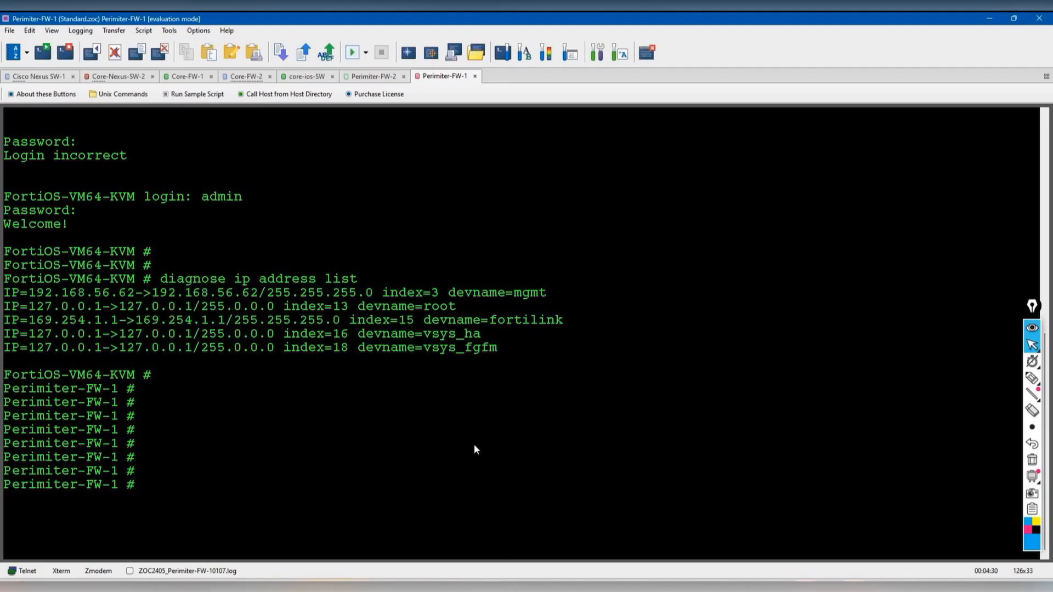
pyautogui.press('Up')
pyautogui.press('Return')
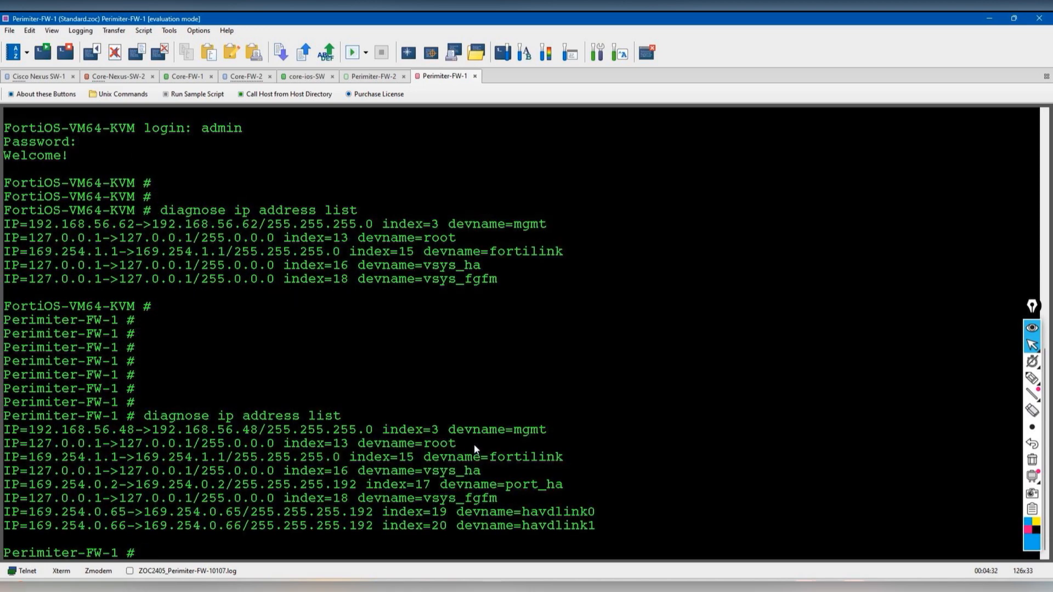
pyautogui.click(776, 587)
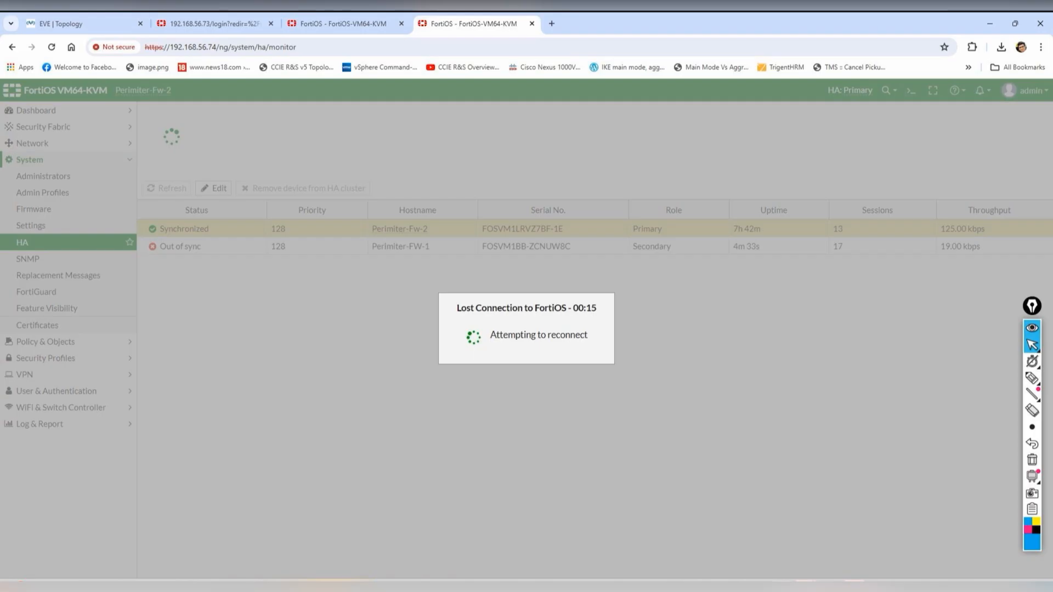
pyautogui.click(453, 43)
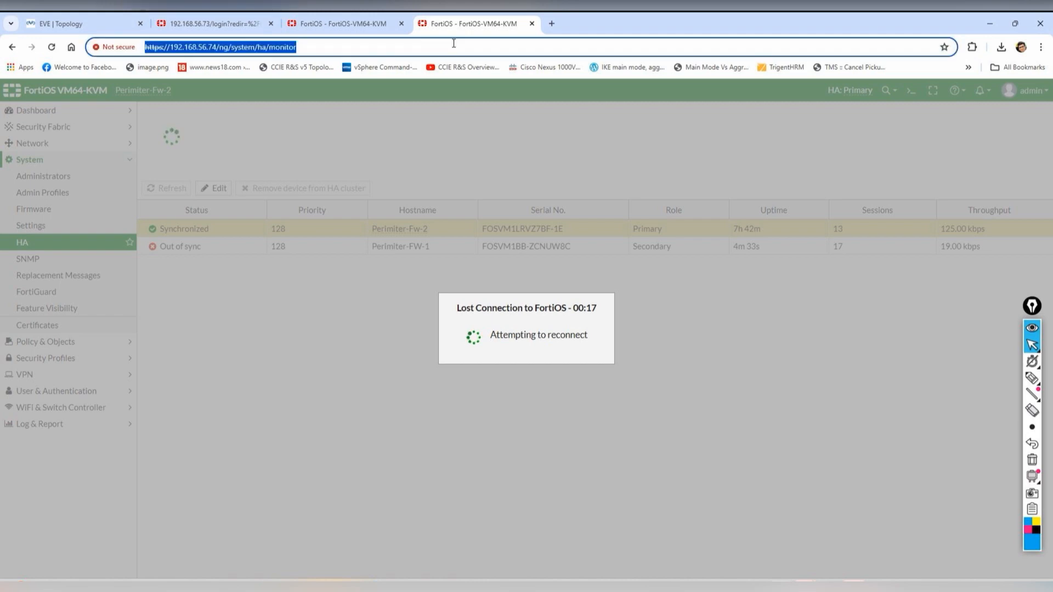
pyautogui.write('htt')
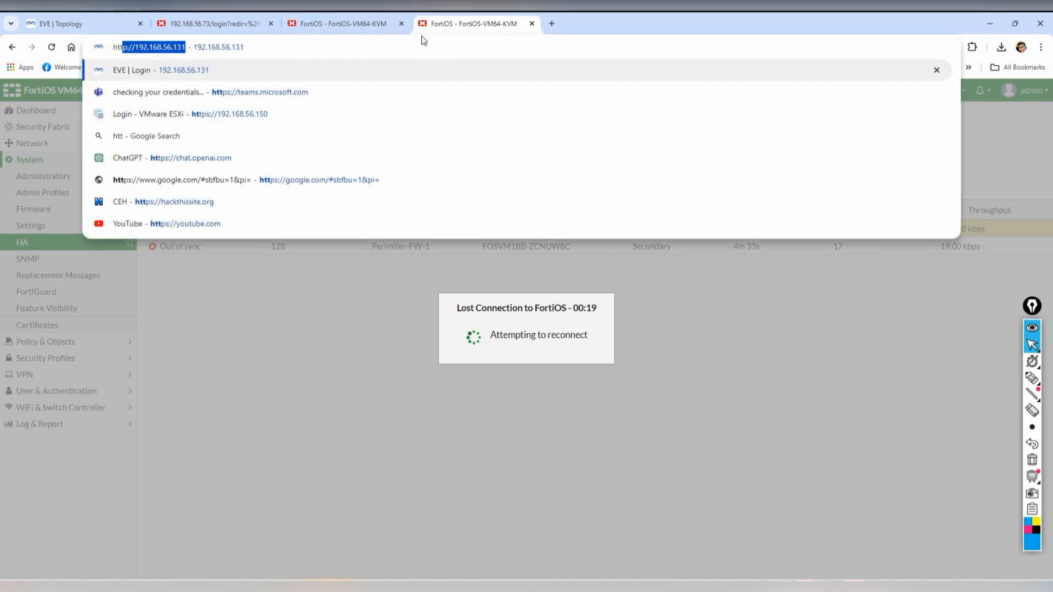
pyautogui.write('ps://192.16')
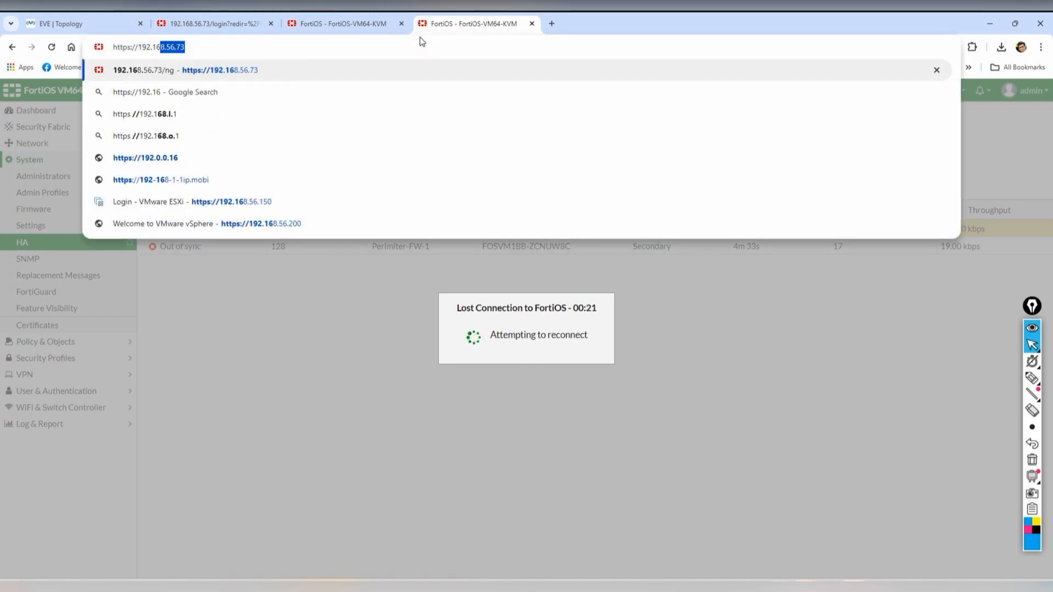
pyautogui.write('8.56.74')
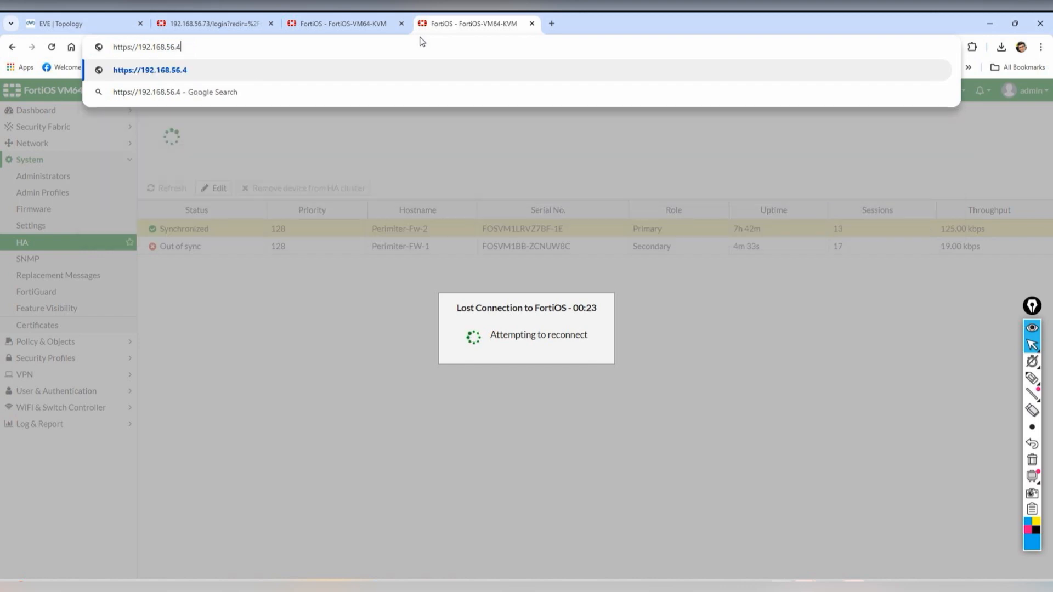
pyautogui.press('Return')
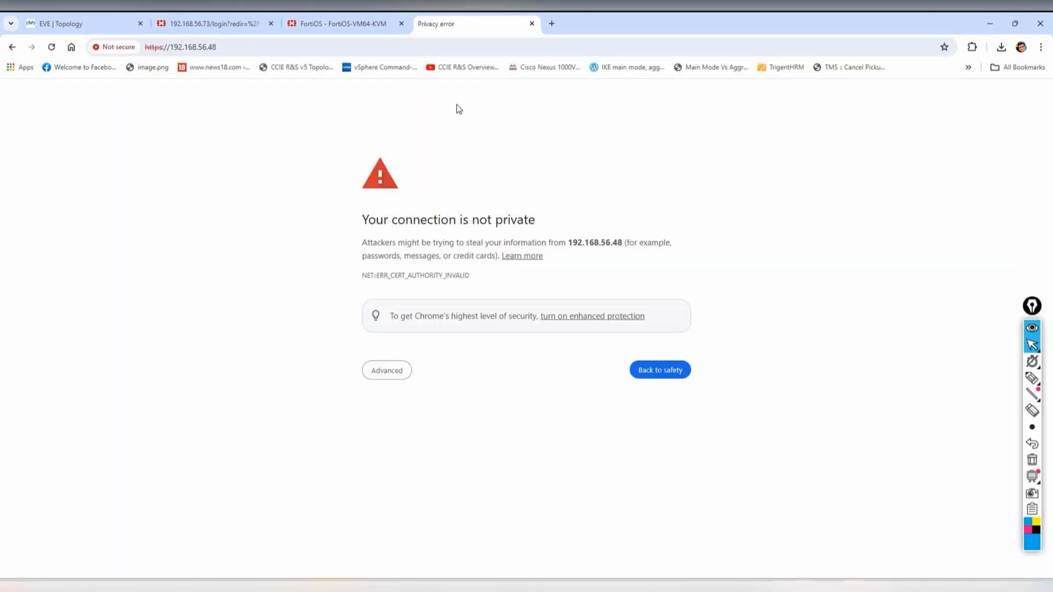
pyautogui.click(387, 370)
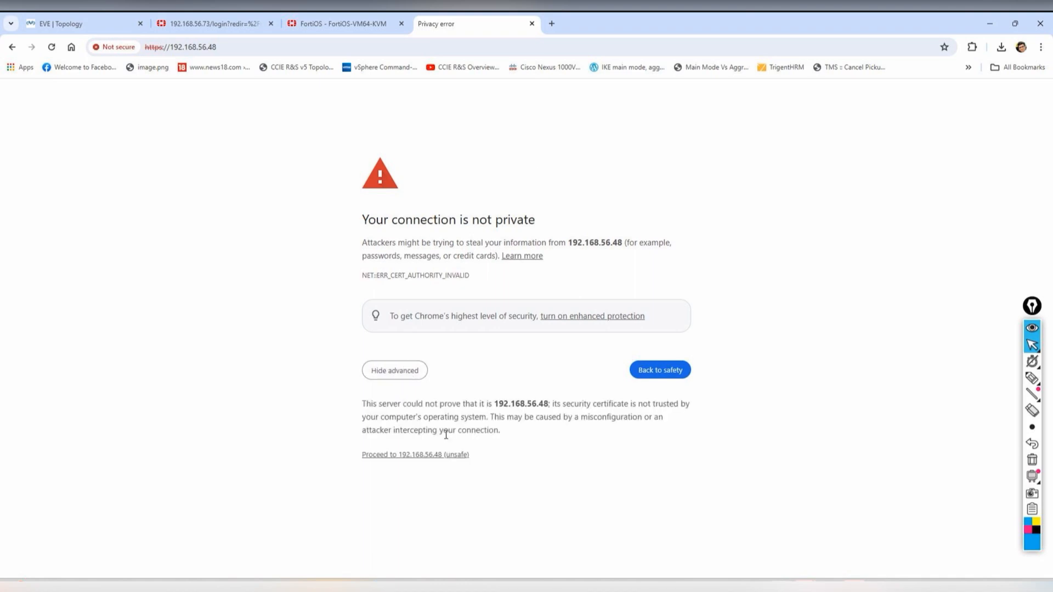
pyautogui.click(444, 456)
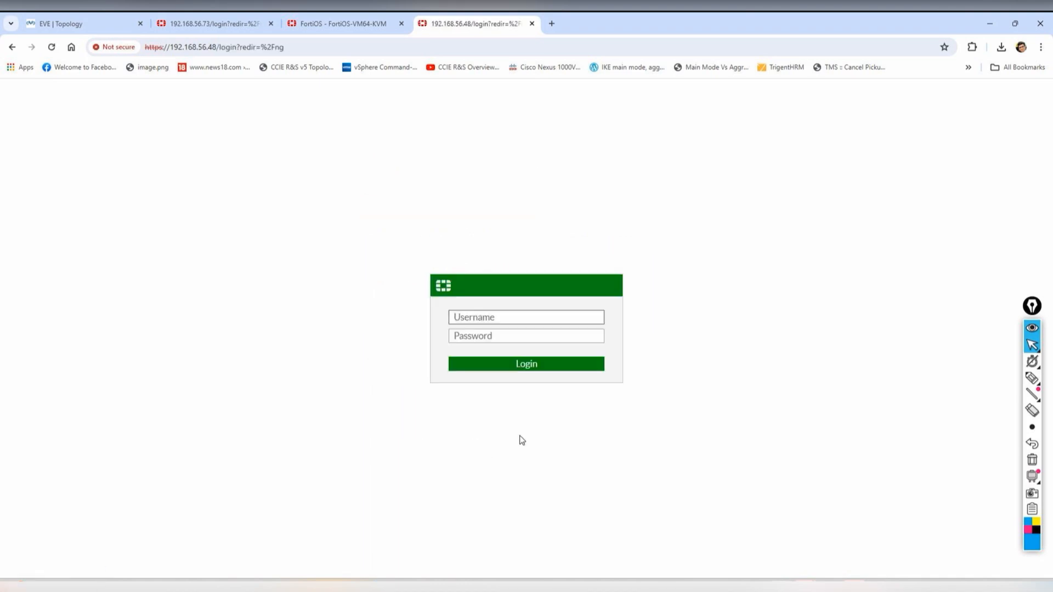
pyautogui.write('admin')
pyautogui.press('Tab')
pyautogui.write('***')
pyautogui.press('Return')
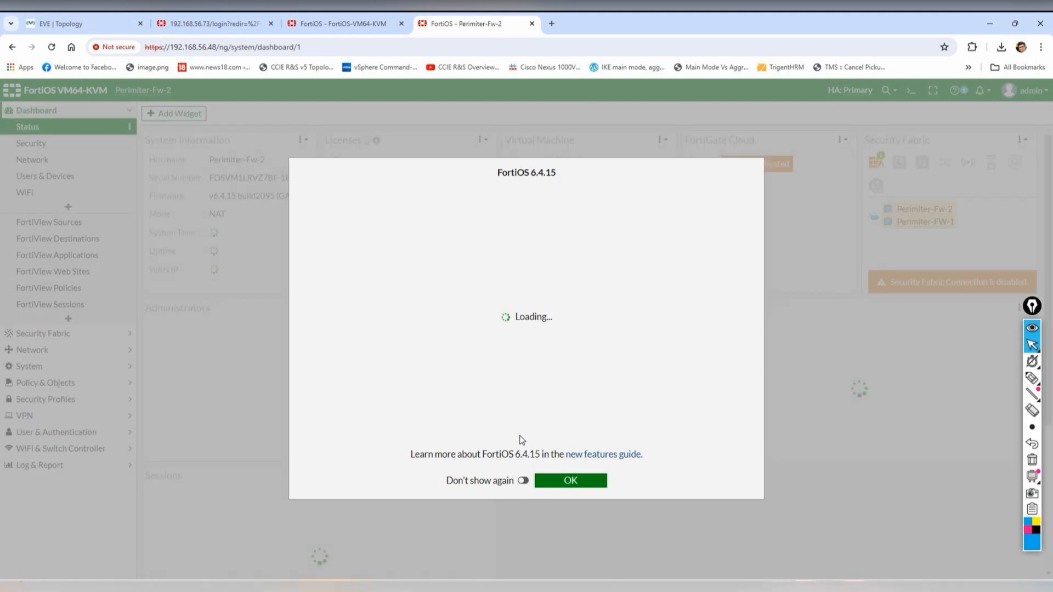
# - Dismiss the FortiOS 6.4.15 features dialog and view the System > HA cluster status
pyautogui.click(523, 480)
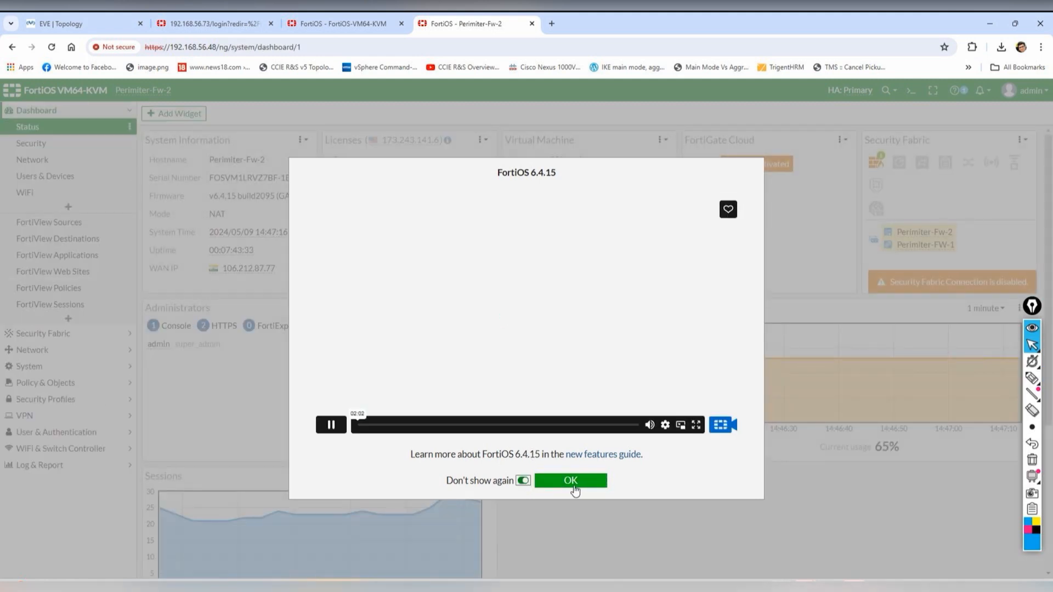
pyautogui.click(579, 484)
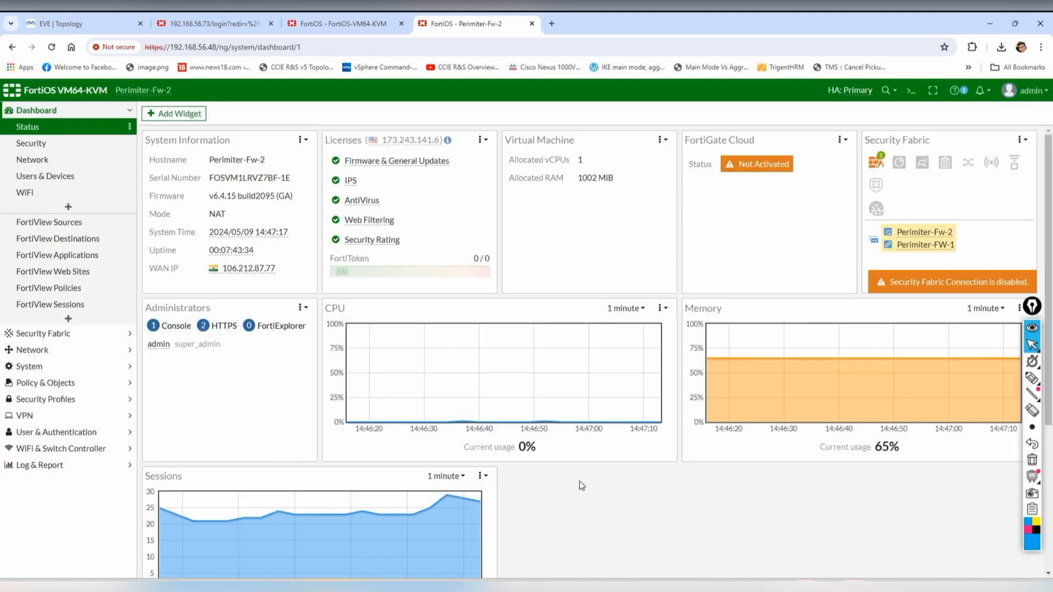
pyautogui.click(50, 375)
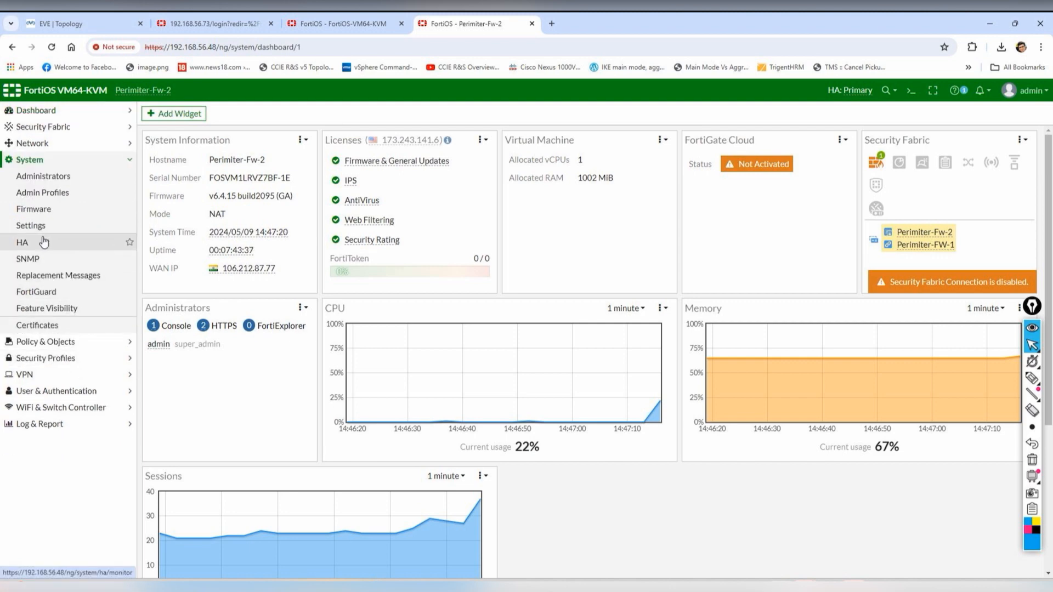
pyautogui.click(22, 242)
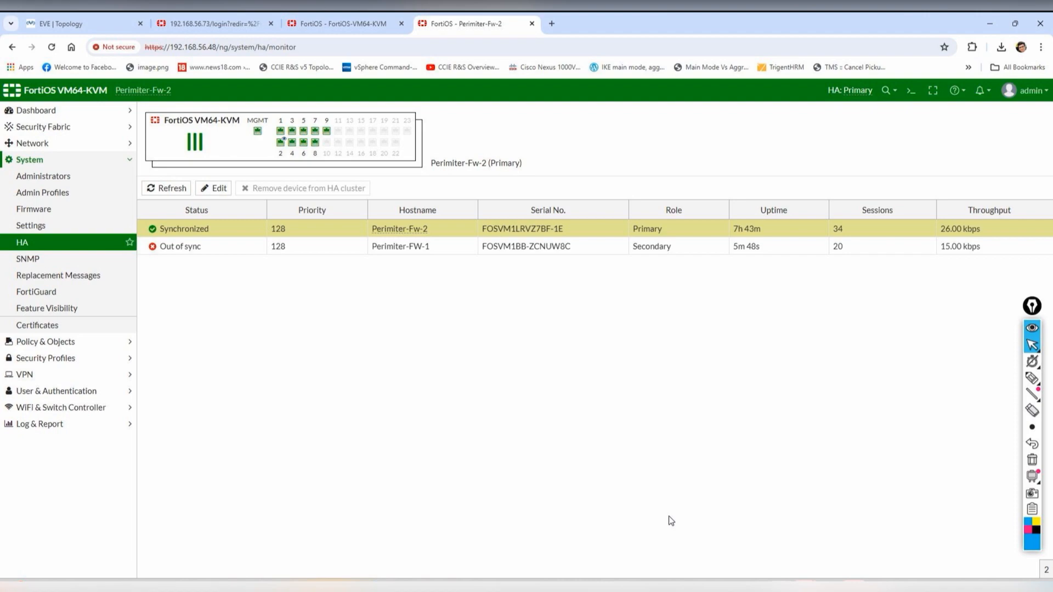
pyautogui.click(580, 586)
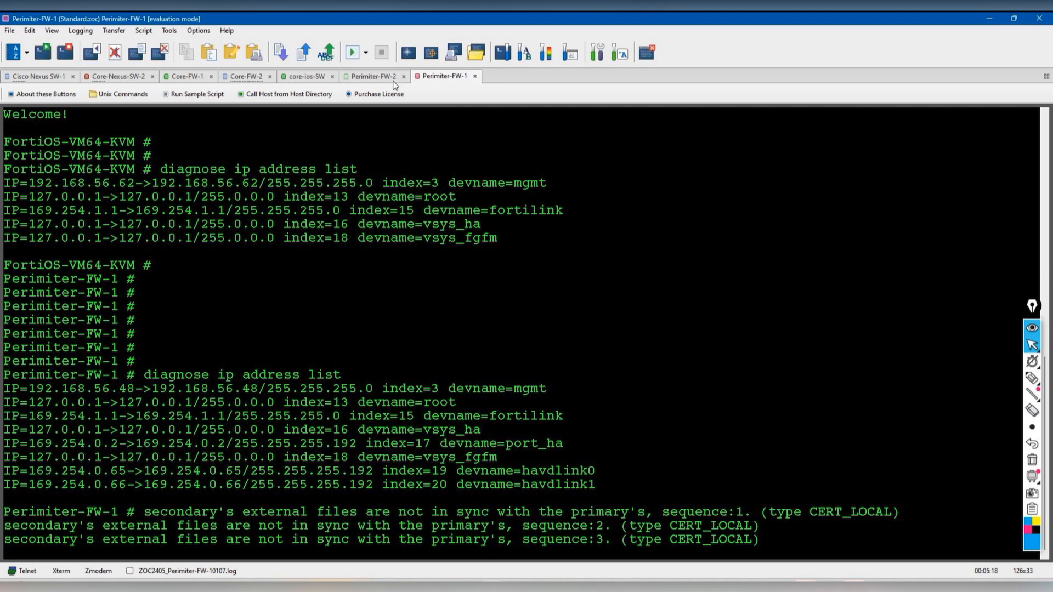
# - On the Perimiter-FW-2 console, rerun 'diagnose ip address list' showing 192.168.56.48 and the port_ha/havdlink addresses
pyautogui.click(372, 76)
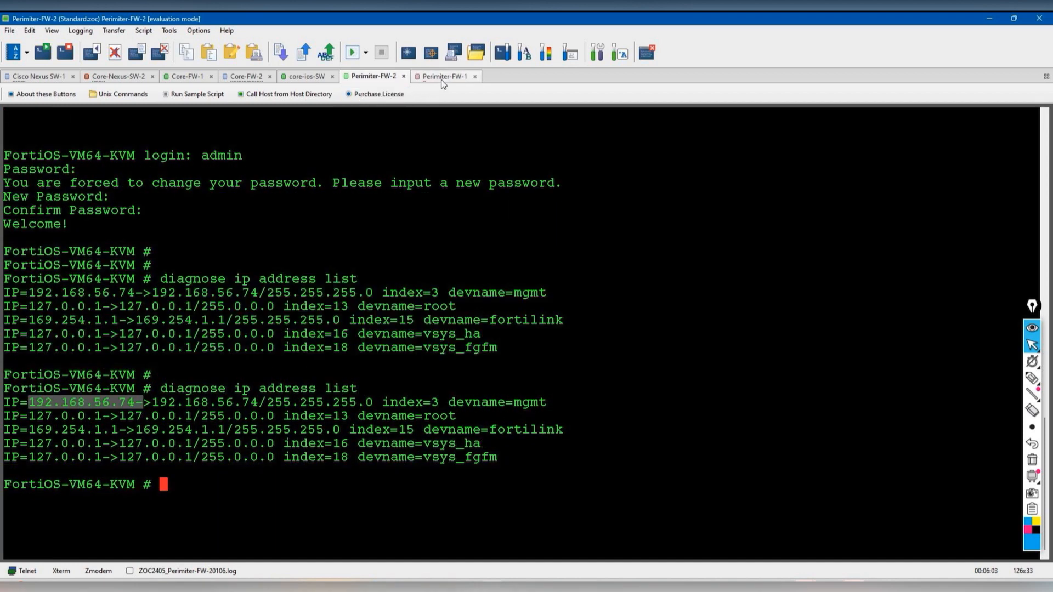
pyautogui.click(540, 315)
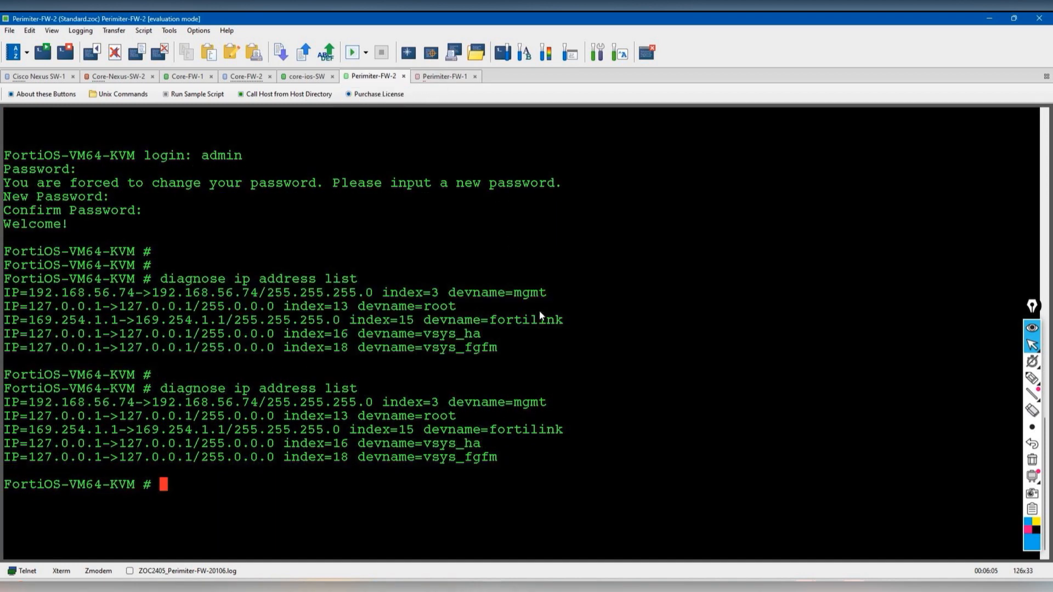
pyautogui.press('Return')
pyautogui.press('Up')
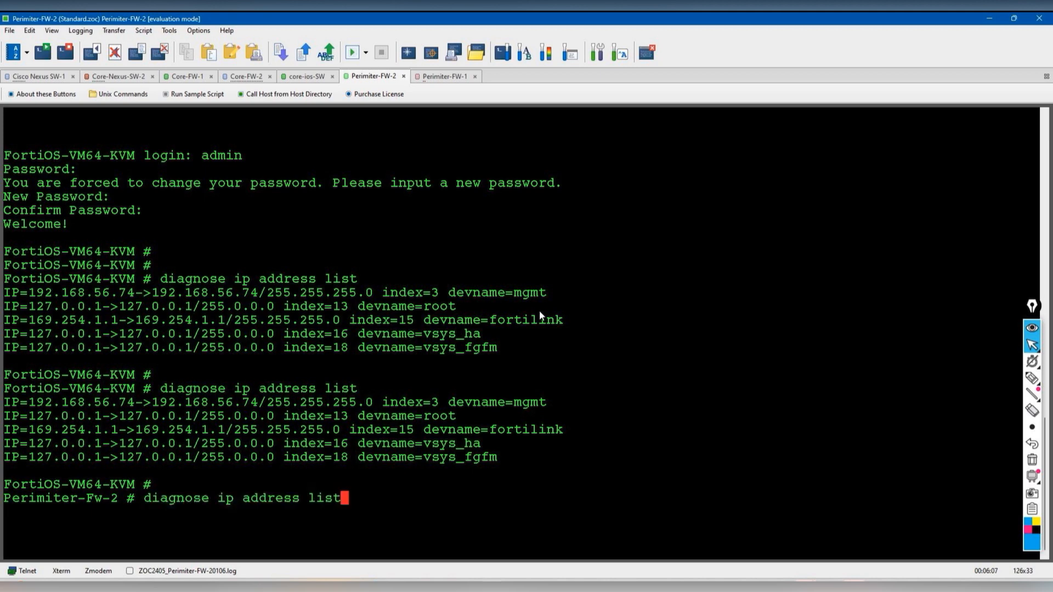
pyautogui.press('Return')
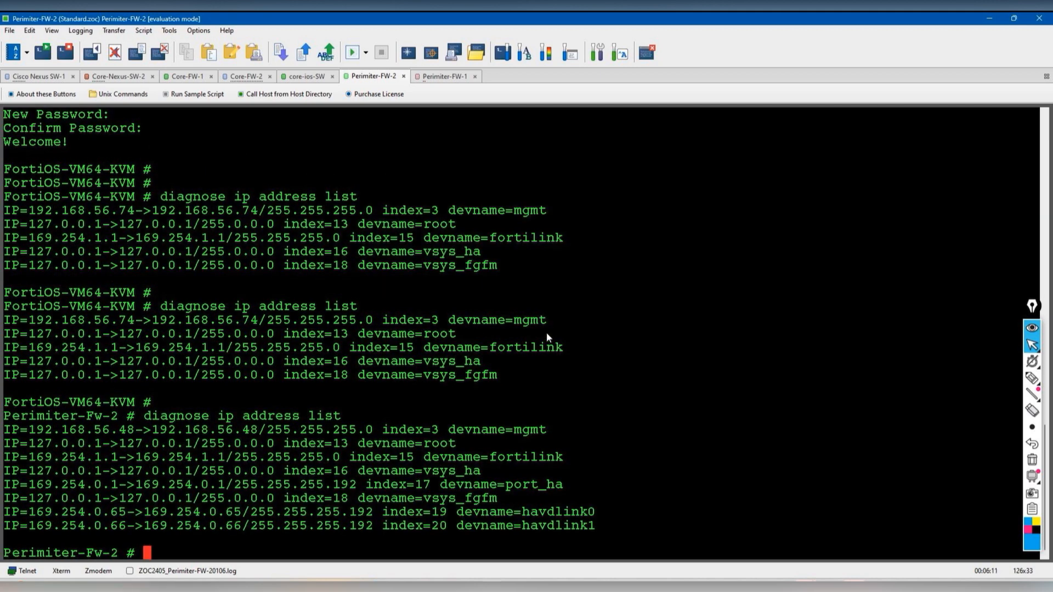
pyautogui.click(780, 586)
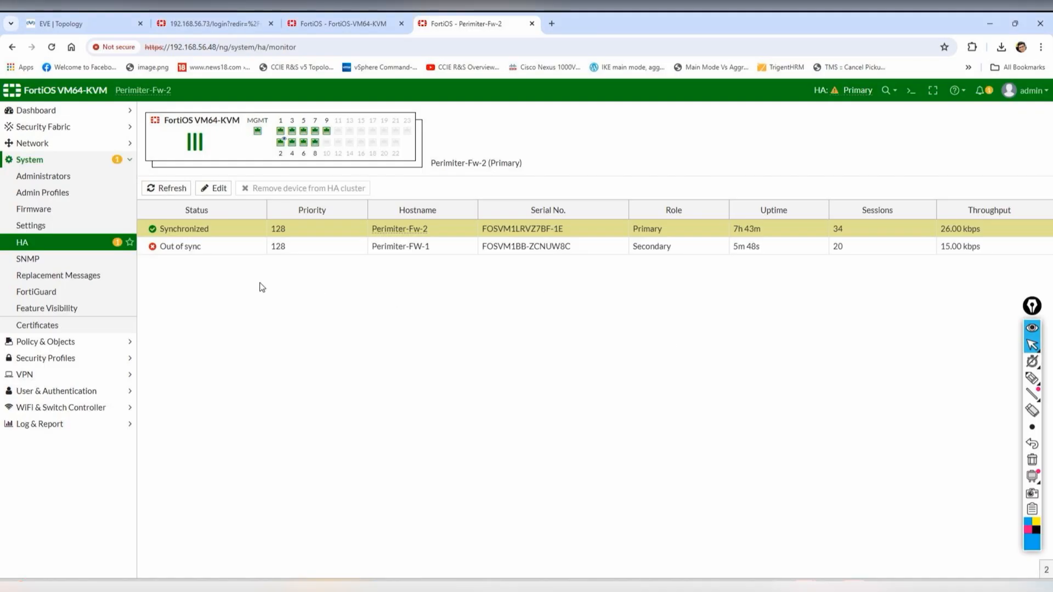
pyautogui.click(199, 244)
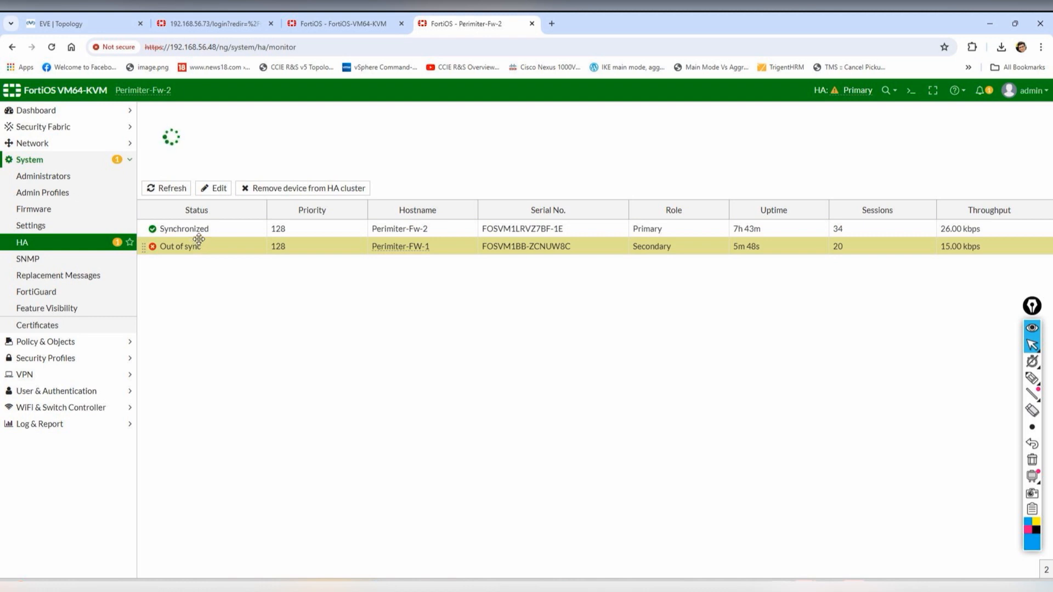
# - Open Network > Interfaces on Perimiter-Fw-2, showing mgmt at 192.168.56.48 and ports 1–9 unaddressed
pyautogui.click(224, 227)
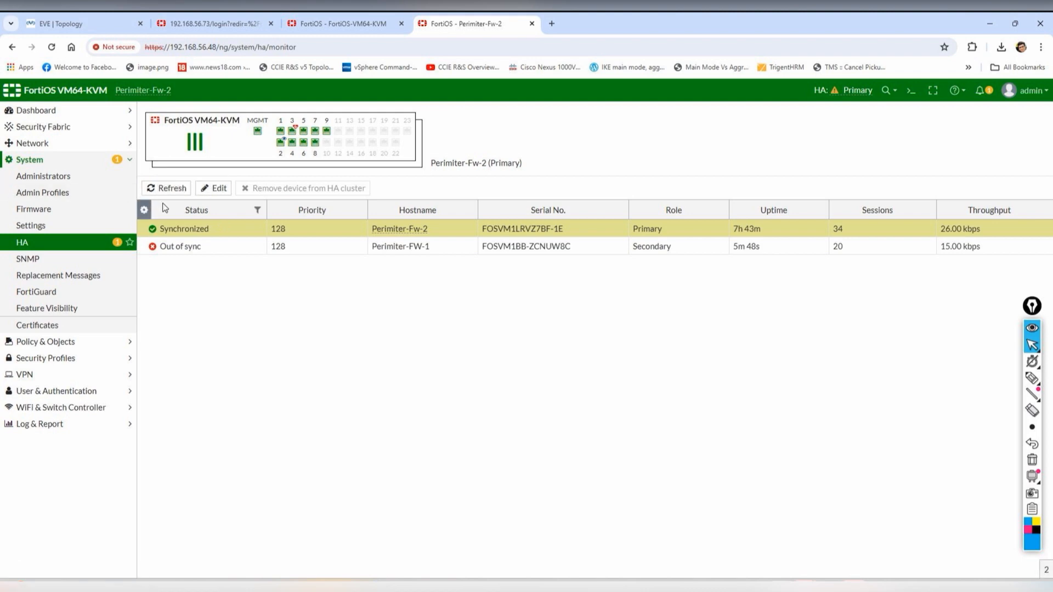
pyautogui.click(50, 146)
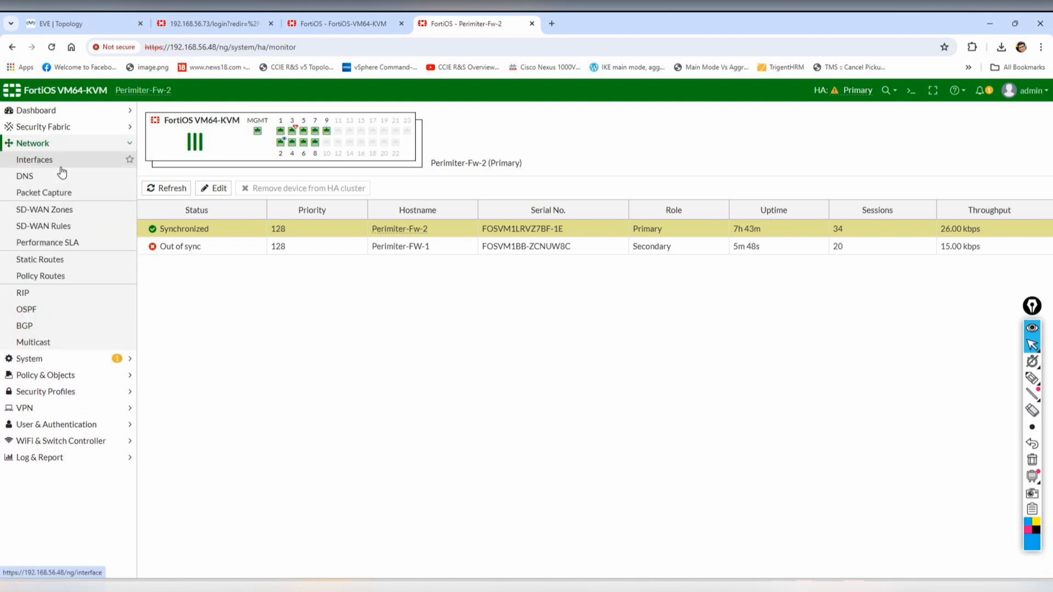
pyautogui.click(61, 167)
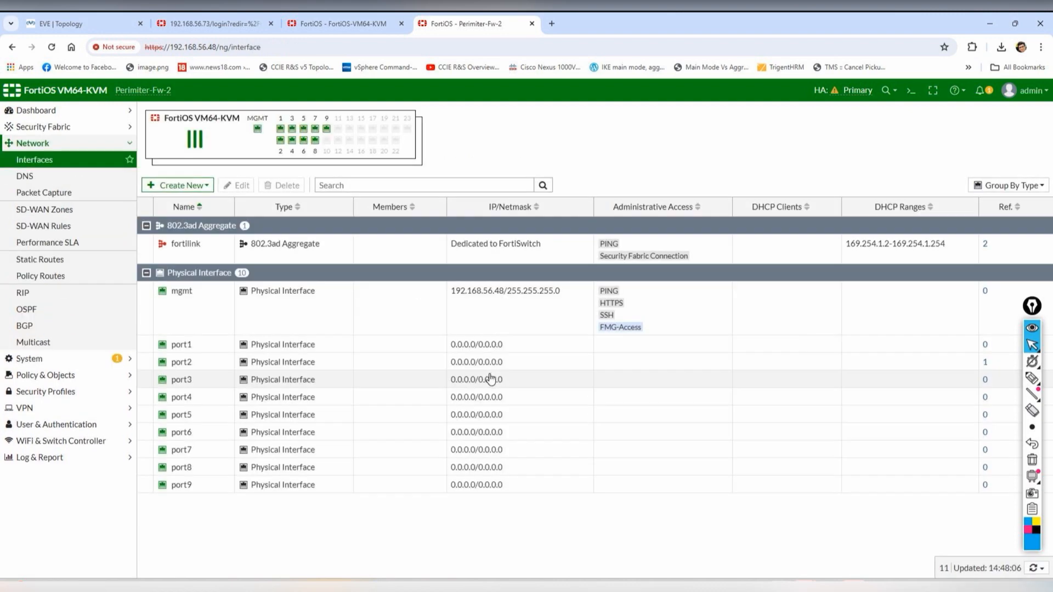
pyautogui.click(101, 25)
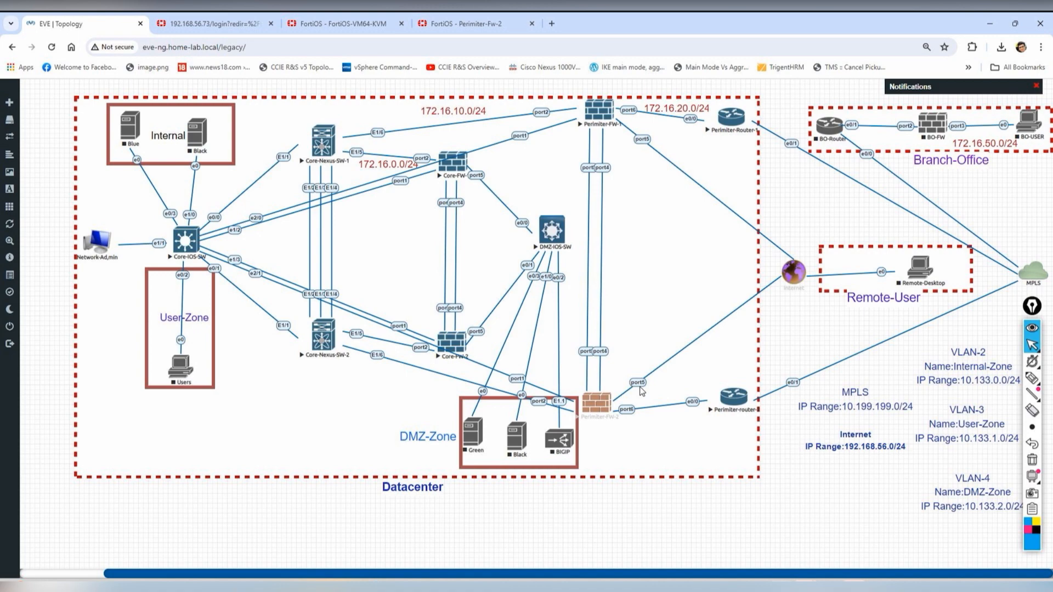
pyautogui.click(337, 16)
pyautogui.click(465, 22)
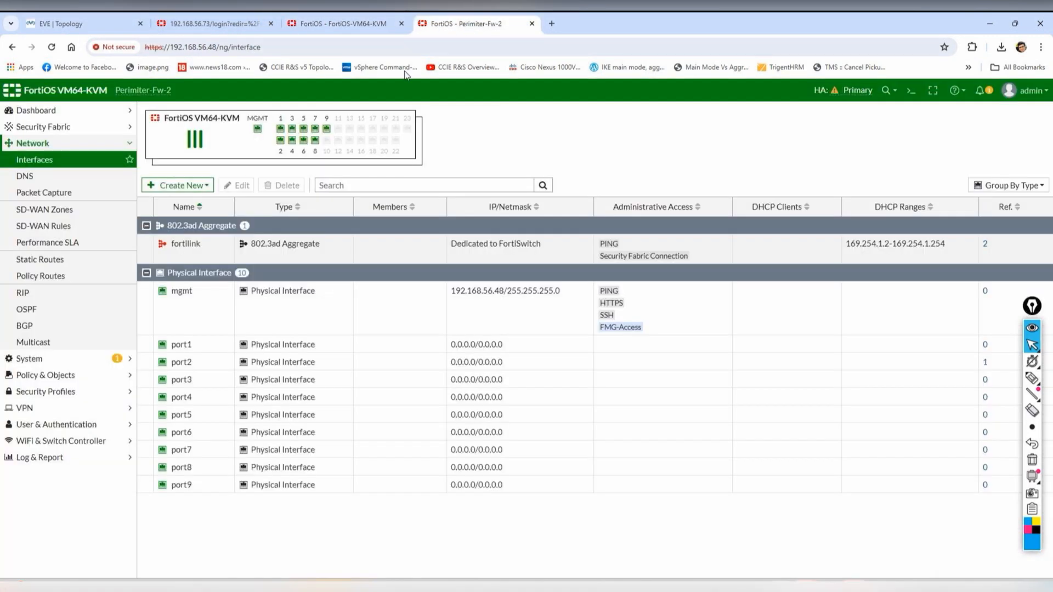
# - Configure port4 with alias WAN, DHCP addressing, and PING and SNMP access allowed
pyautogui.click(213, 400)
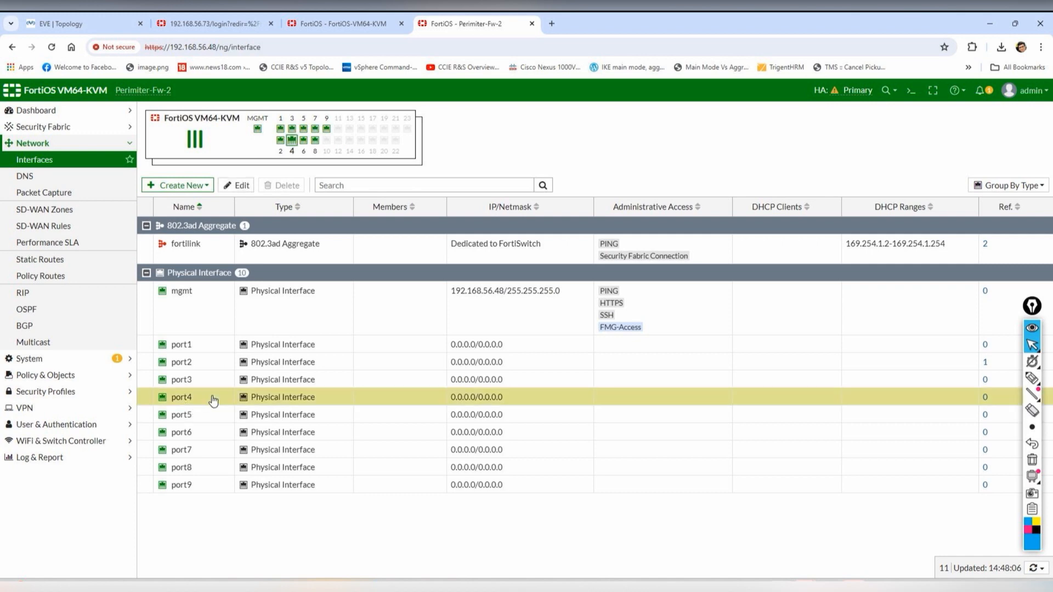
pyautogui.click(235, 185)
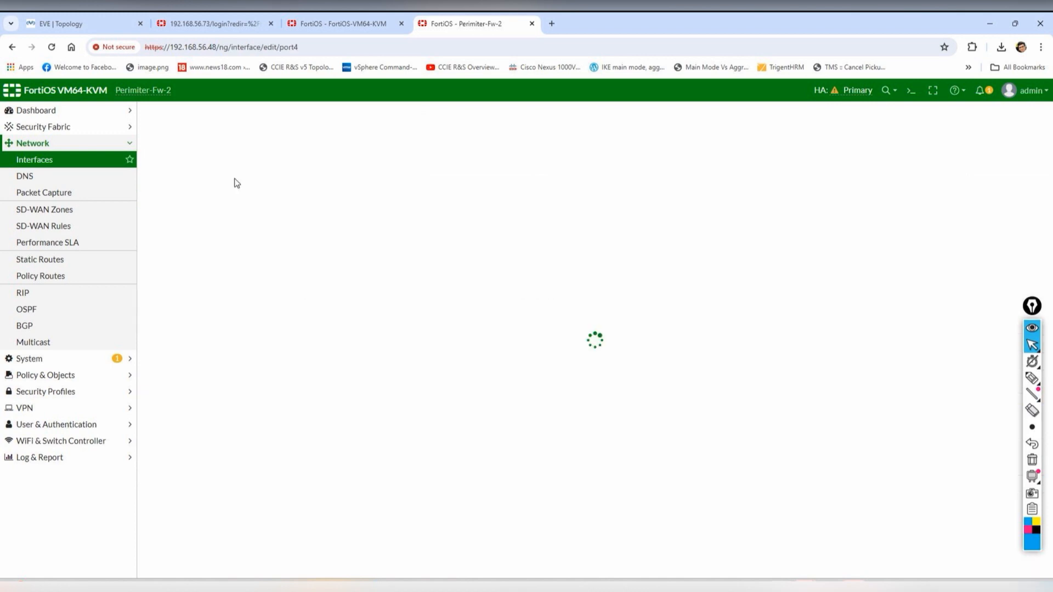
pyautogui.click(298, 147)
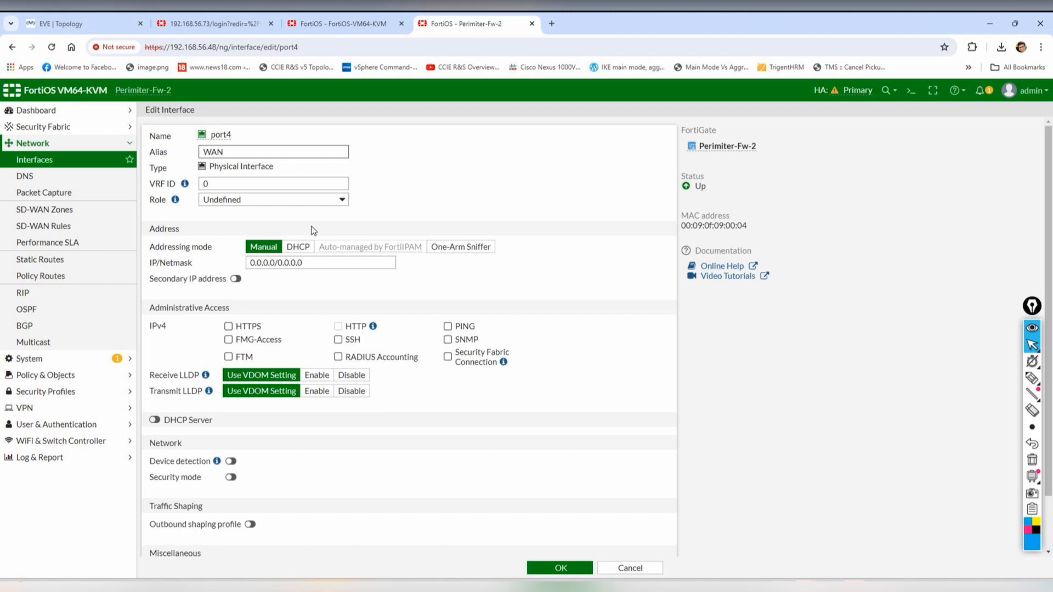
pyautogui.click(298, 247)
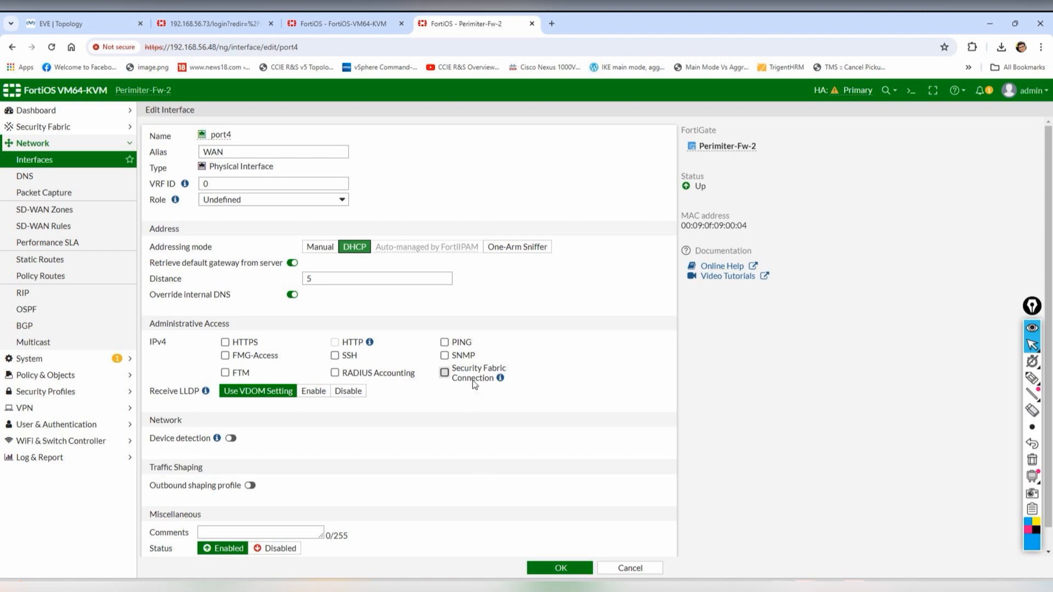
pyautogui.click(462, 345)
pyautogui.click(462, 355)
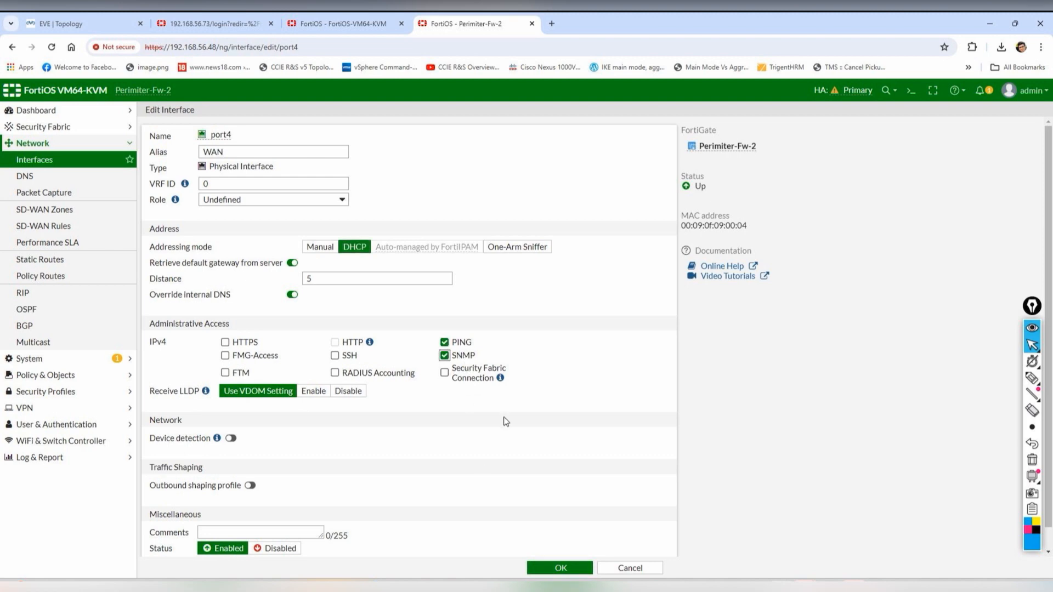
pyautogui.click(555, 567)
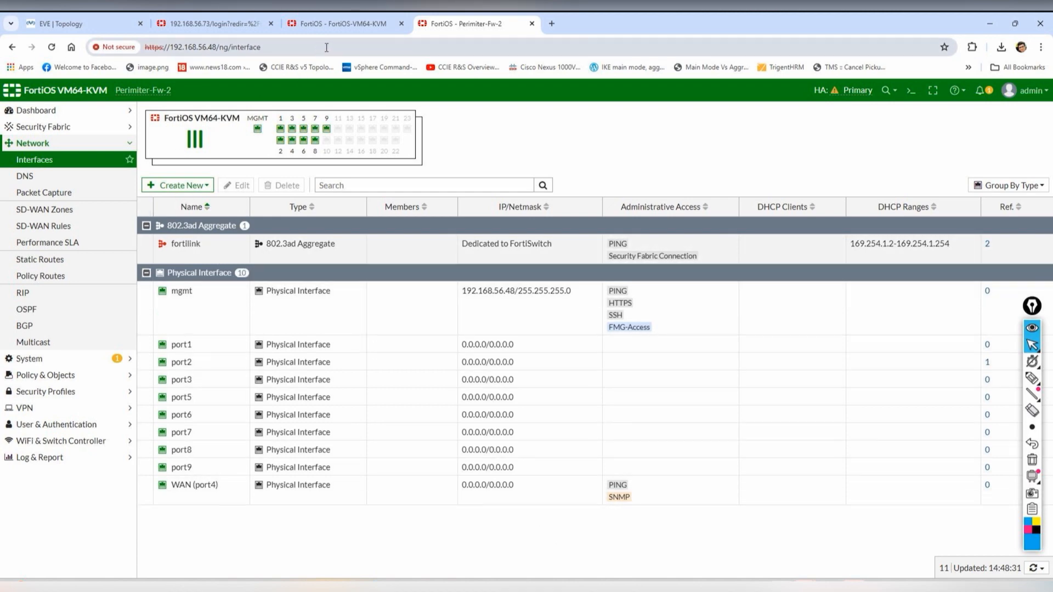
pyautogui.click(95, 19)
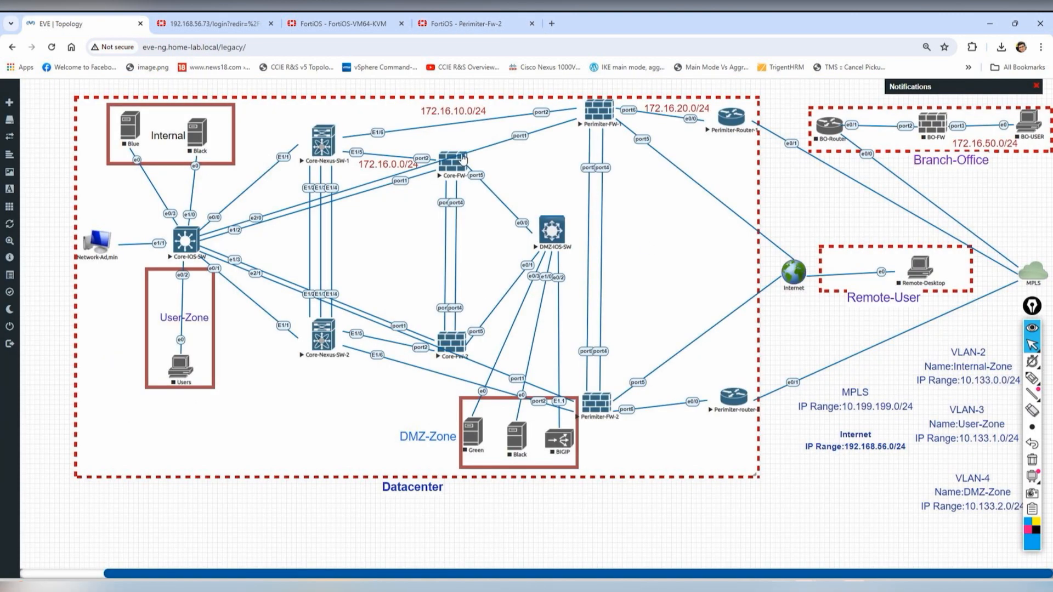
# - Configure port1 with alias Internal, address 172.16.10.10/255.255.255.0, and PING and SNMP access
pyautogui.click(463, 23)
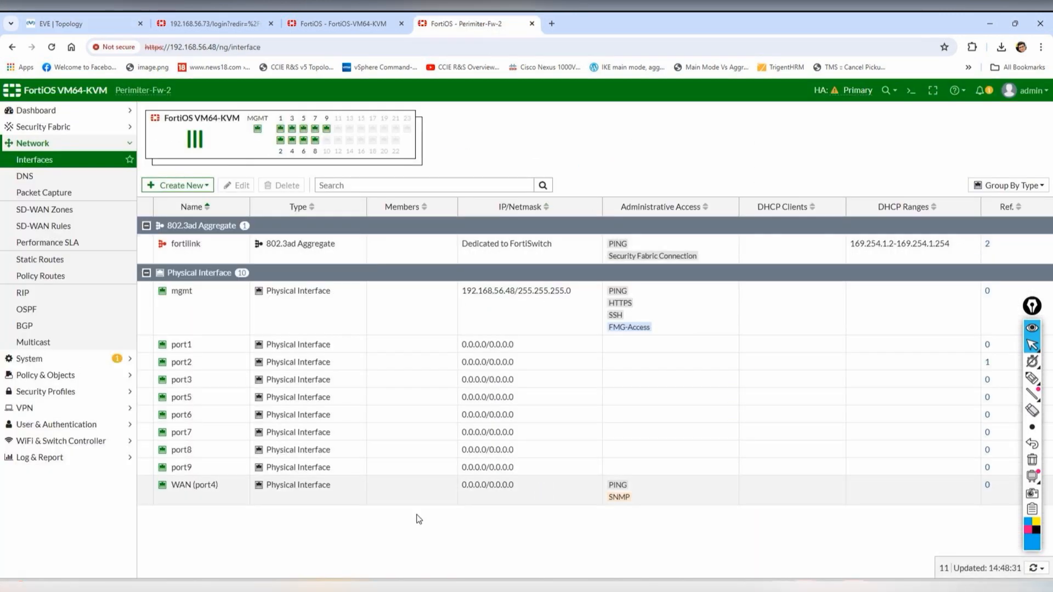
pyautogui.click(183, 345)
pyautogui.click(237, 186)
pyautogui.click(281, 148)
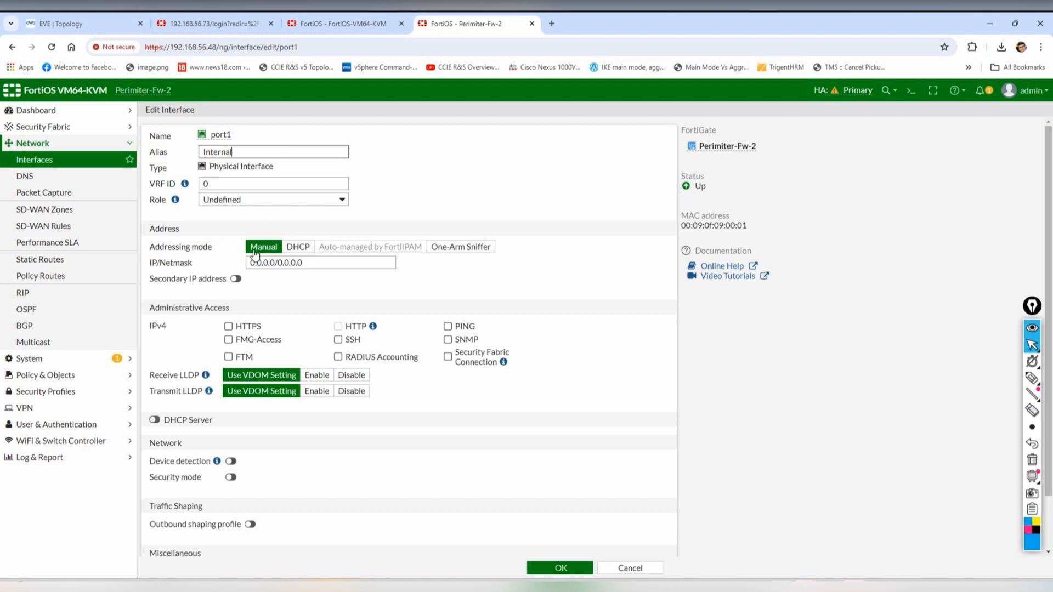
pyautogui.click(94, 20)
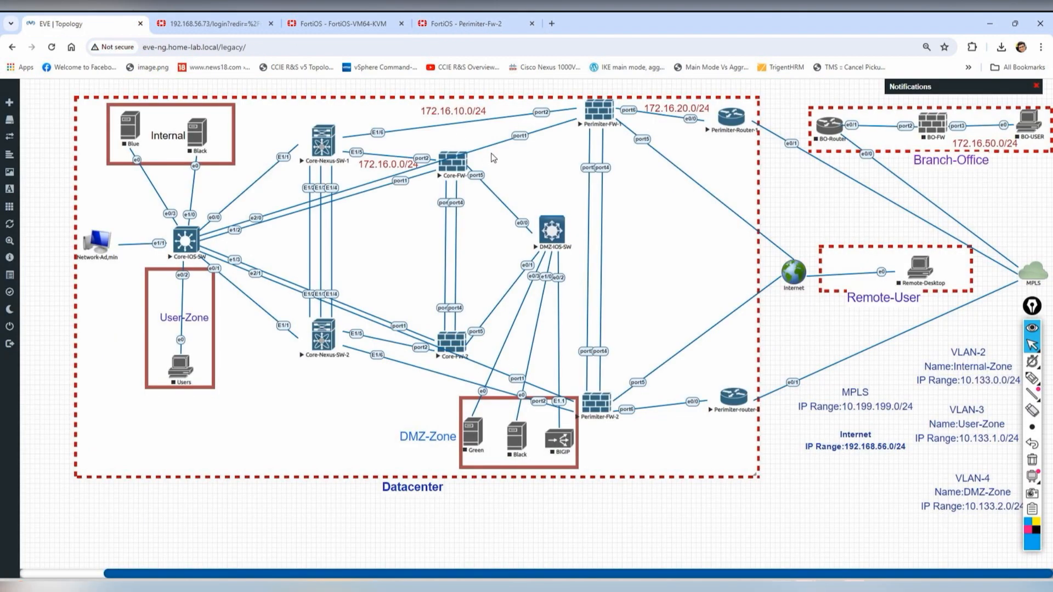
pyautogui.click(460, 23)
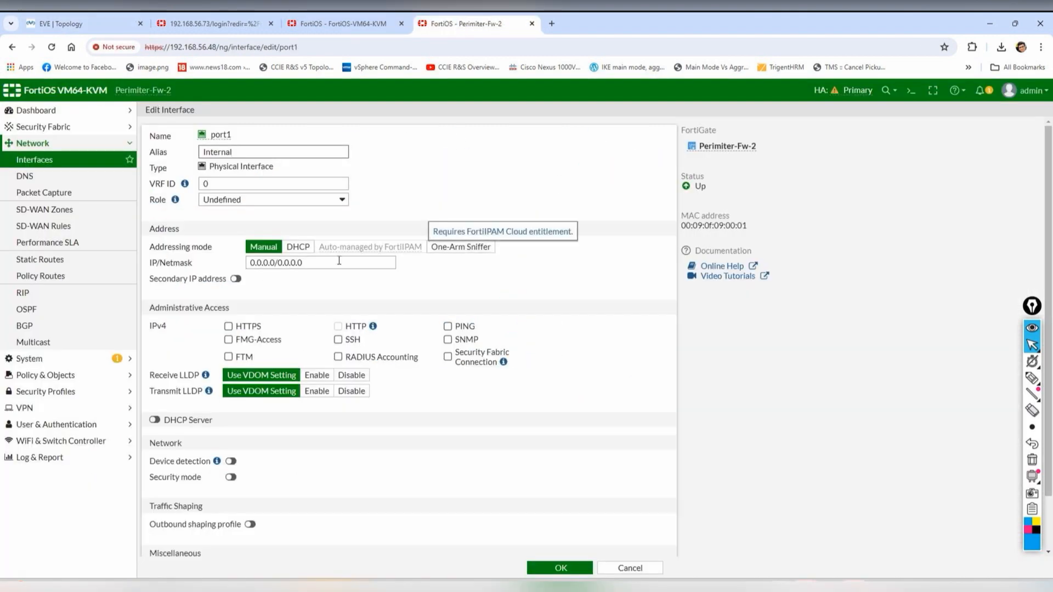
pyautogui.moveTo(316, 263); pyautogui.dragTo(152, 248)
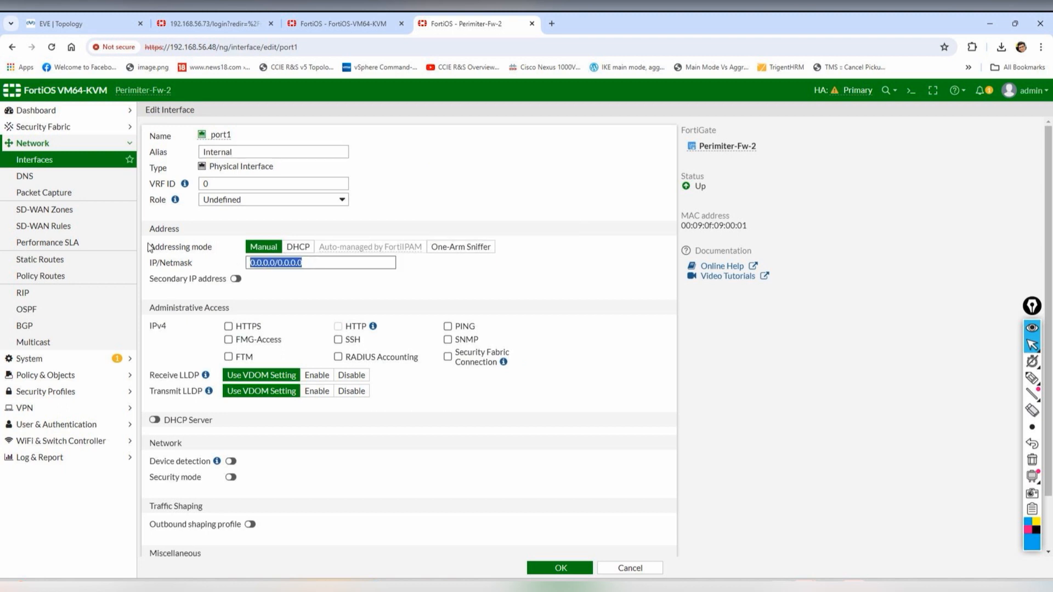
pyautogui.write('172.16.10')
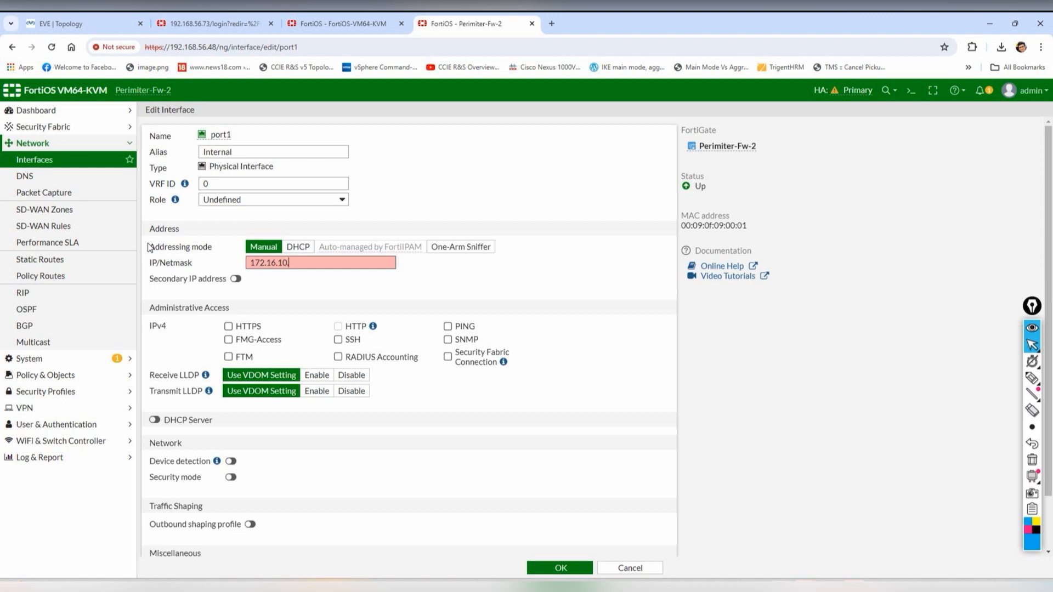
pyautogui.write('55.255.255.0')
pyautogui.click(465, 326)
pyautogui.click(471, 339)
pyautogui.click(551, 568)
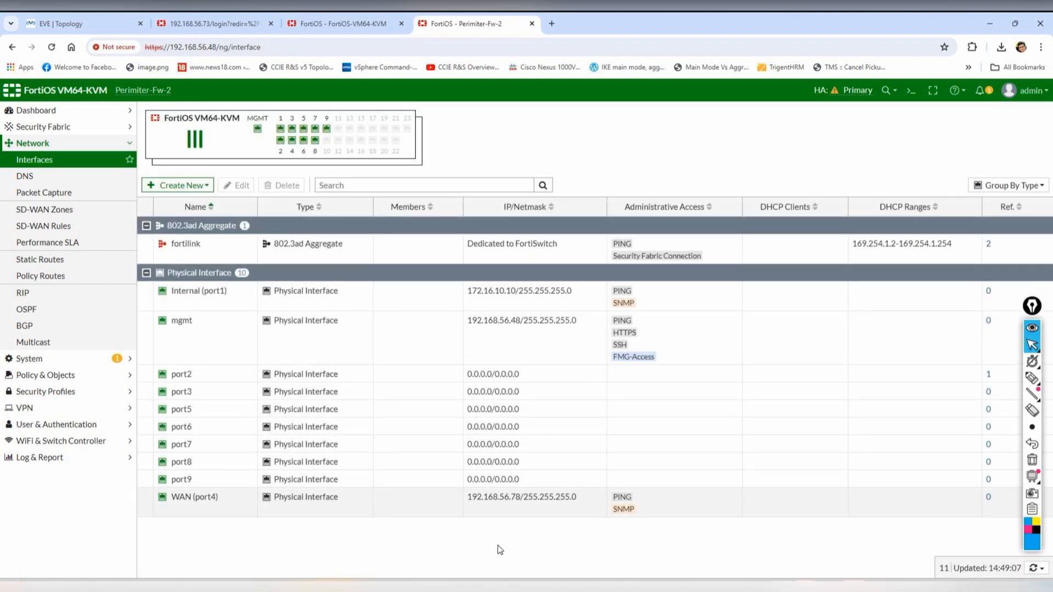
# - Refresh the System > HA page to confirm both perimeter firewalls show Synchronized
pyautogui.click(77, 361)
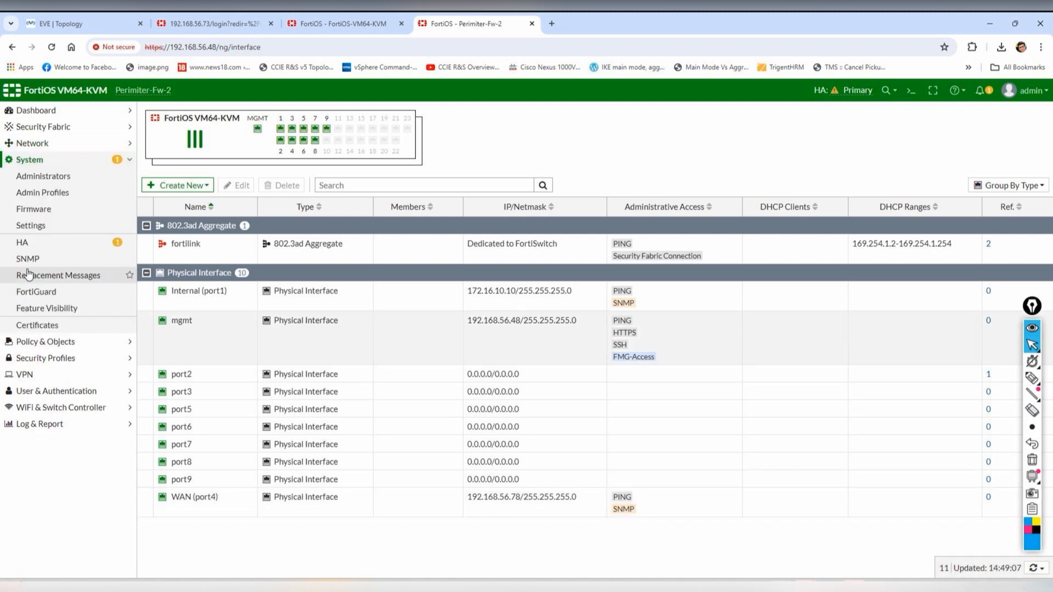
pyautogui.click(75, 248)
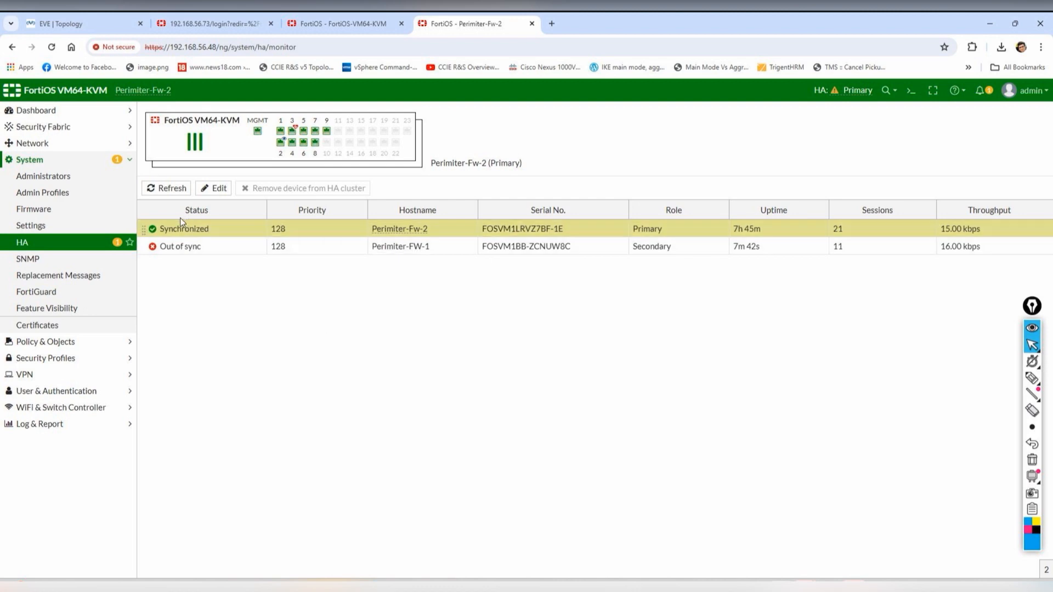
pyautogui.click(165, 188)
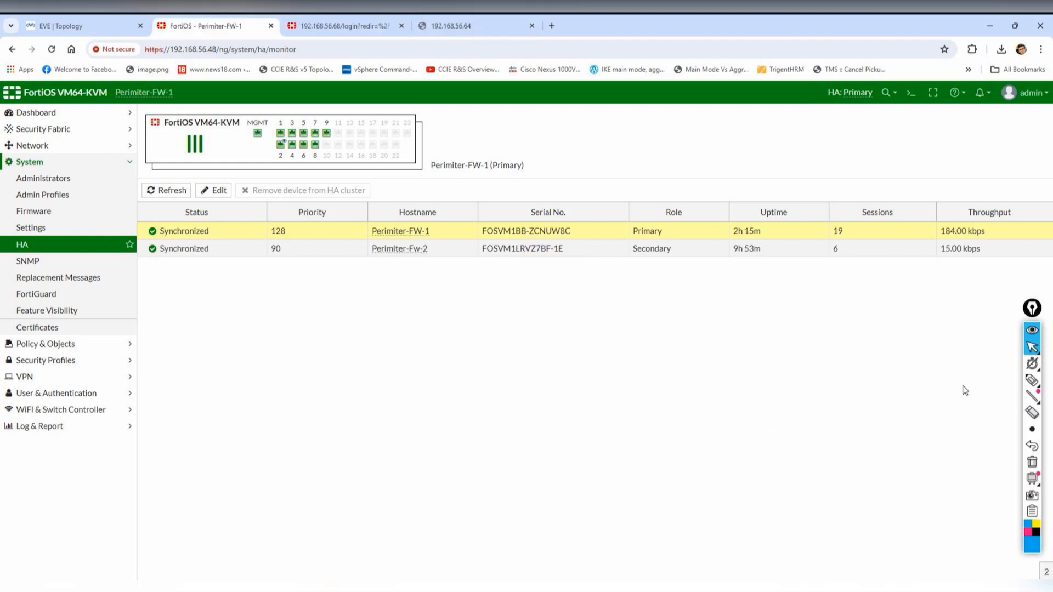
pyautogui.click(1030, 380)
pyautogui.click(981, 381)
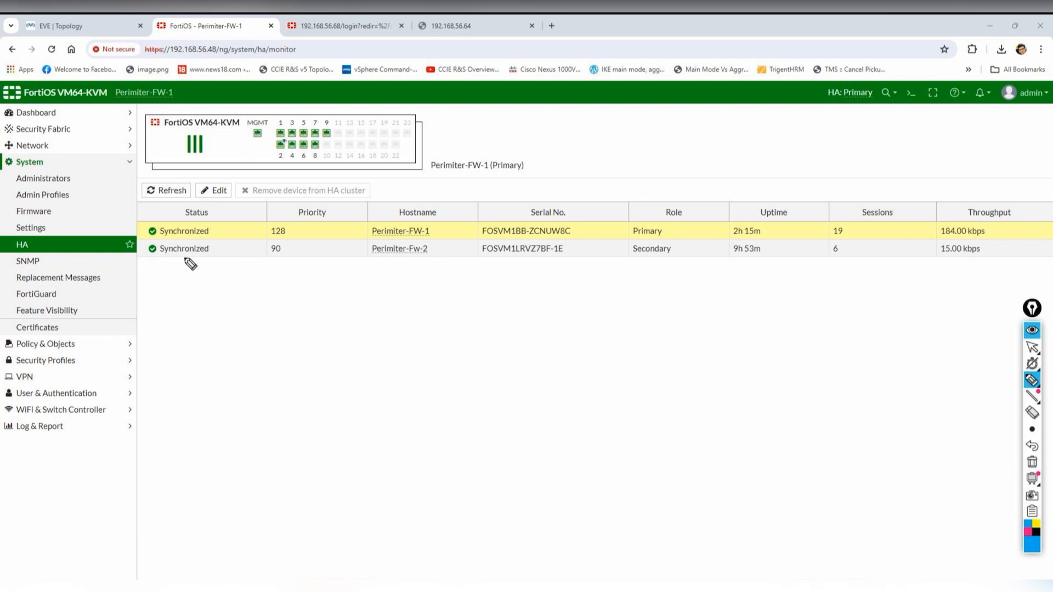
pyautogui.moveTo(193, 272)
pyautogui.mouseDown()
pyautogui.moveTo(228, 246)
pyautogui.moveTo(222, 265)
pyautogui.moveTo(261, 287)
pyautogui.mouseUp()
pyautogui.moveTo(256, 278)
pyautogui.mouseDown()
pyautogui.moveTo(253, 294)
pyautogui.moveTo(273, 295)
pyautogui.mouseUp()
pyautogui.moveTo(273, 281)
pyautogui.mouseDown()
pyautogui.moveTo(282, 278)
pyautogui.moveTo(274, 295)
pyautogui.moveTo(305, 285)
pyautogui.mouseUp()
pyautogui.moveTo(297, 278); pyautogui.dragTo(322, 283)
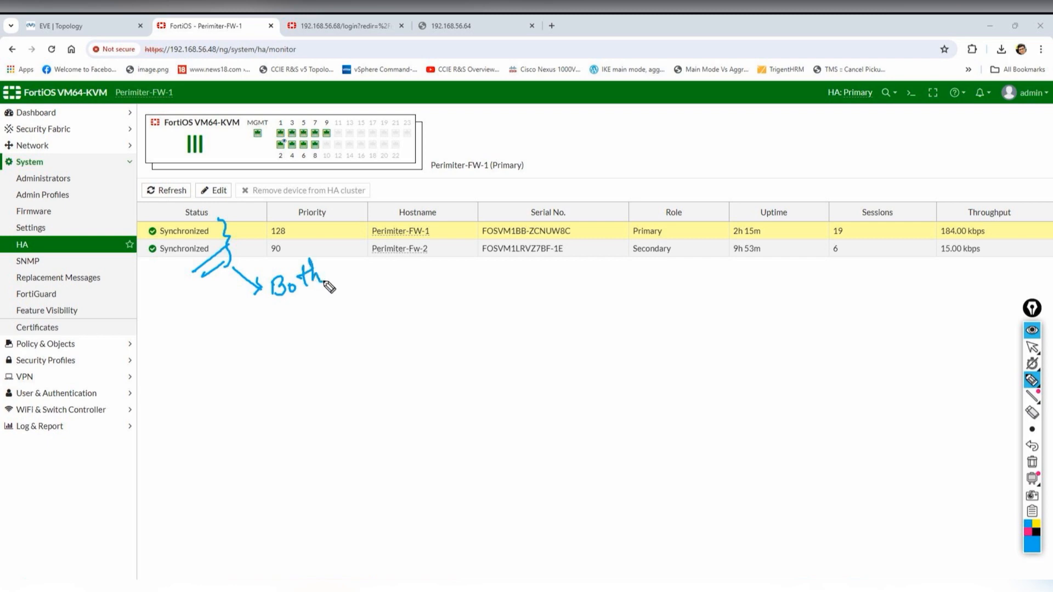
pyautogui.moveTo(278, 312); pyautogui.dragTo(339, 287)
pyautogui.moveTo(280, 318)
pyautogui.mouseDown()
pyautogui.moveTo(327, 298)
pyautogui.moveTo(307, 344)
pyautogui.moveTo(331, 344)
pyautogui.moveTo(352, 324)
pyautogui.moveTo(352, 335)
pyautogui.mouseUp()
pyautogui.click(350, 327)
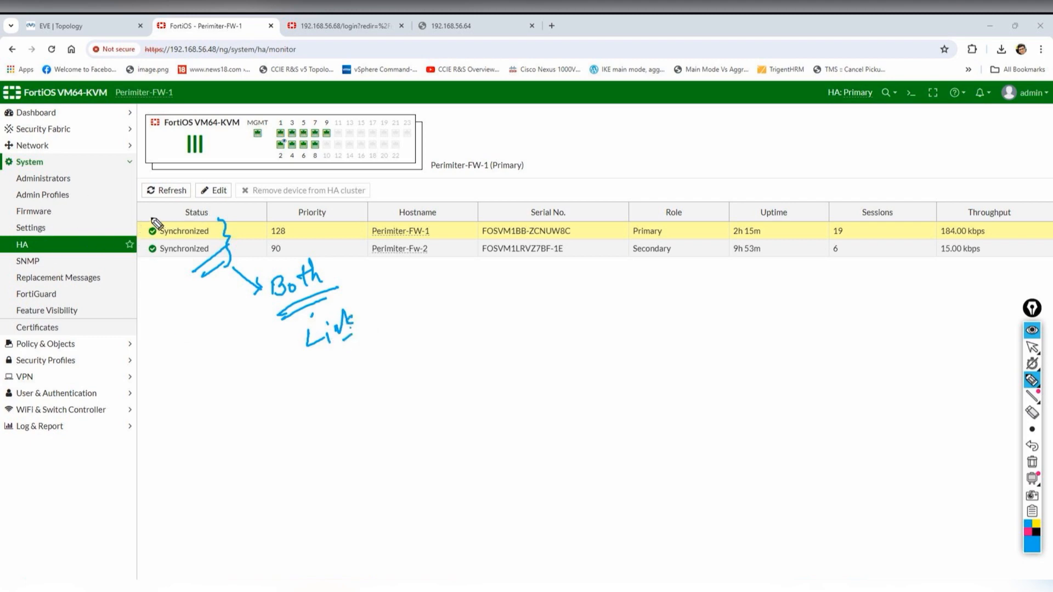
pyautogui.click(1031, 463)
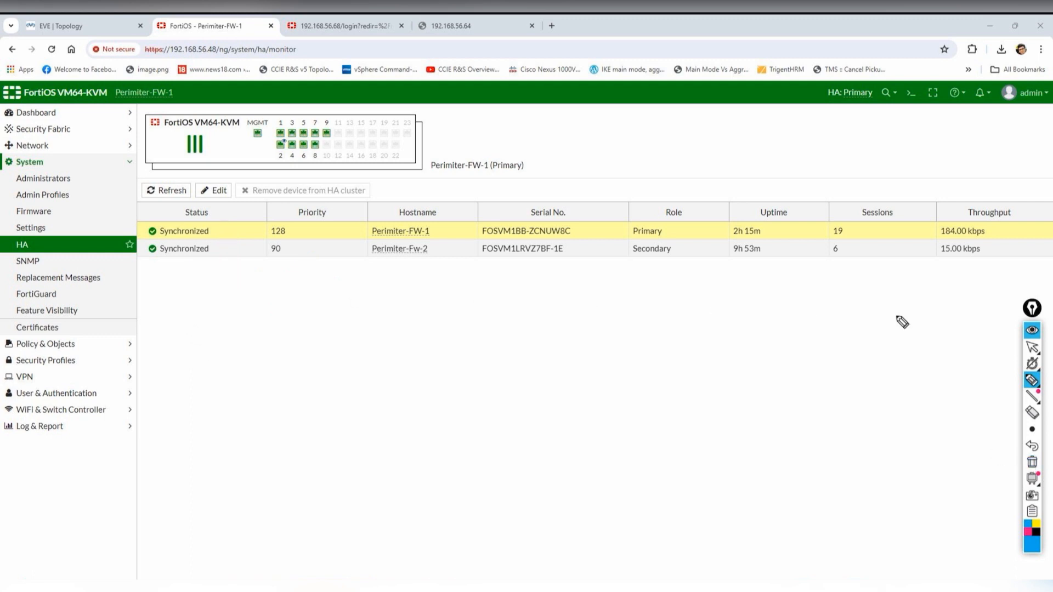
pyautogui.moveTo(1032, 349)
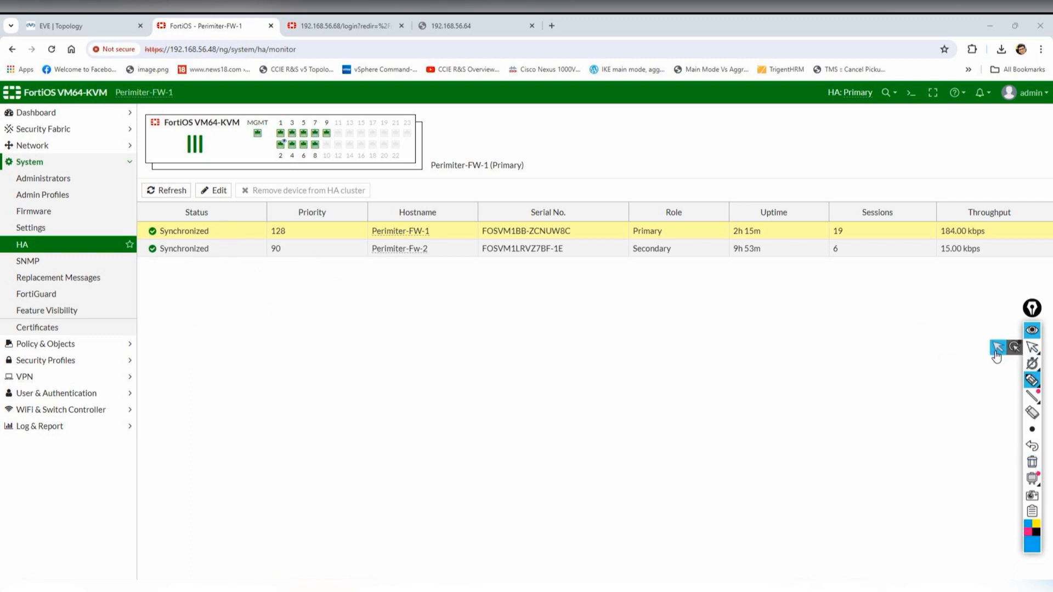
pyautogui.click(997, 349)
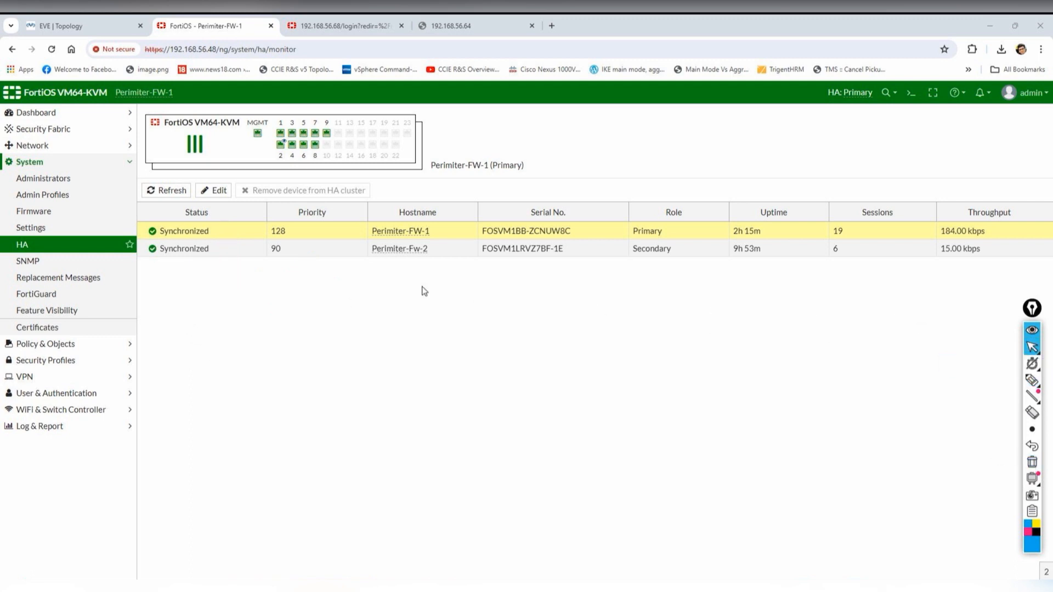
# - On the EVE topology, annotate Perimiter-FW-1's port2 and port5, both perimeter routers and the MPLS link
pyautogui.click(107, 28)
pyautogui.moveTo(1035, 400)
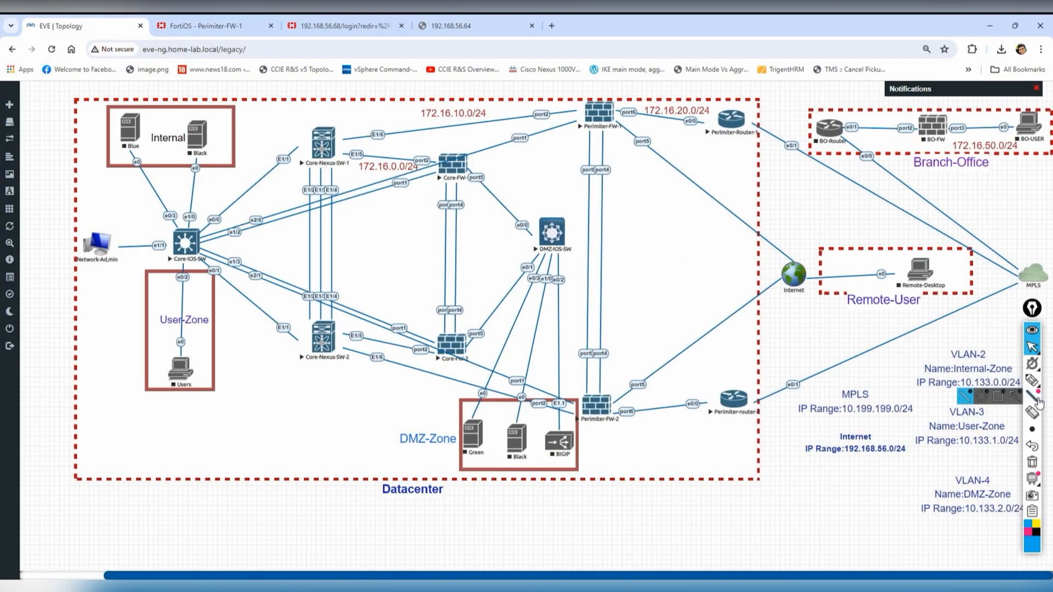
pyautogui.moveTo(1032, 381)
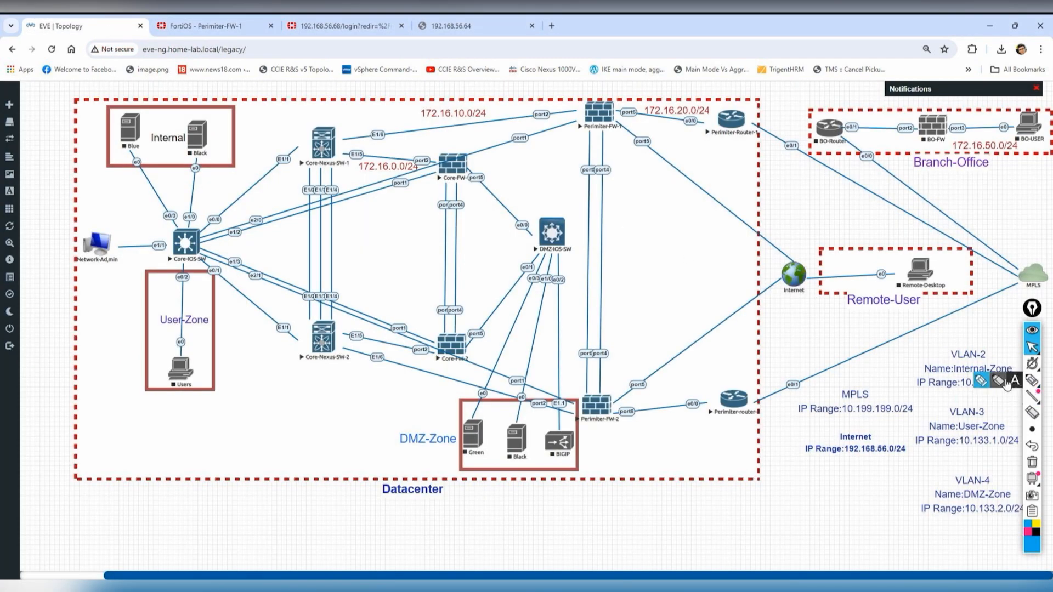
pyautogui.click(981, 384)
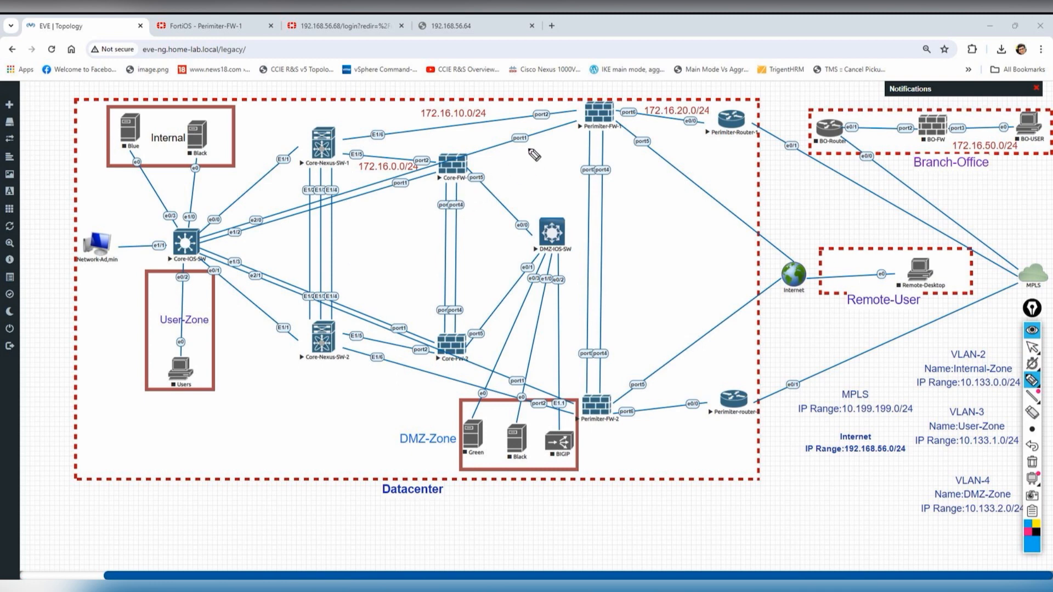
pyautogui.moveTo(603, 200)
pyautogui.mouseDown()
pyautogui.moveTo(579, 212)
pyautogui.moveTo(609, 225)
pyautogui.moveTo(678, 220)
pyautogui.mouseUp()
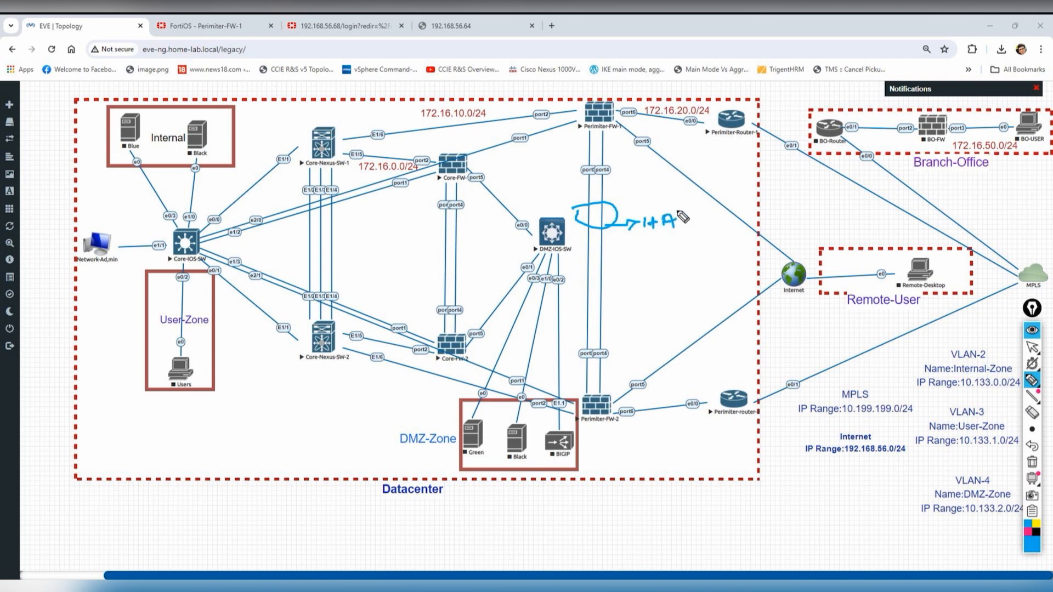
pyautogui.moveTo(573, 108); pyautogui.dragTo(568, 105)
pyautogui.moveTo(642, 131)
pyautogui.mouseDown()
pyautogui.moveTo(630, 143)
pyautogui.moveTo(648, 124)
pyautogui.mouseUp()
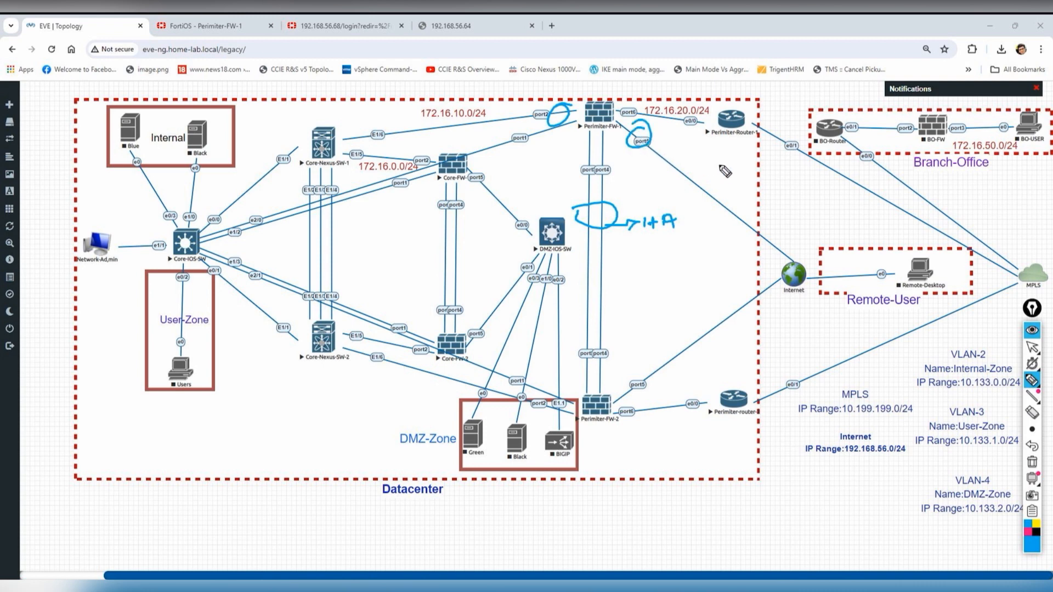
pyautogui.moveTo(636, 167); pyautogui.dragTo(692, 156)
pyautogui.moveTo(511, 122); pyautogui.dragTo(527, 116)
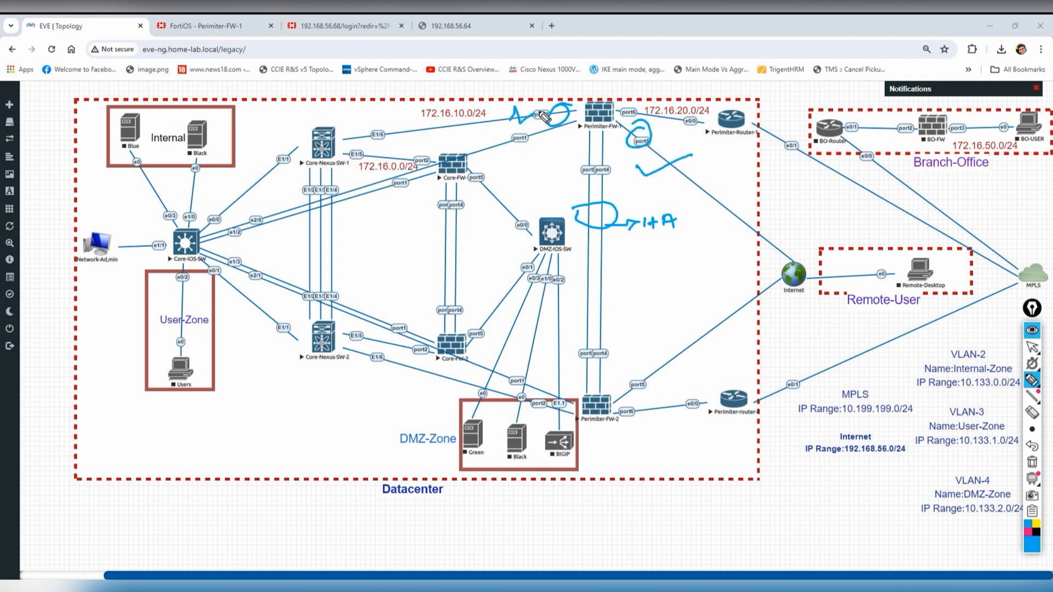
pyautogui.moveTo(773, 125)
pyautogui.mouseDown()
pyautogui.moveTo(701, 136)
pyautogui.moveTo(781, 115)
pyautogui.mouseUp()
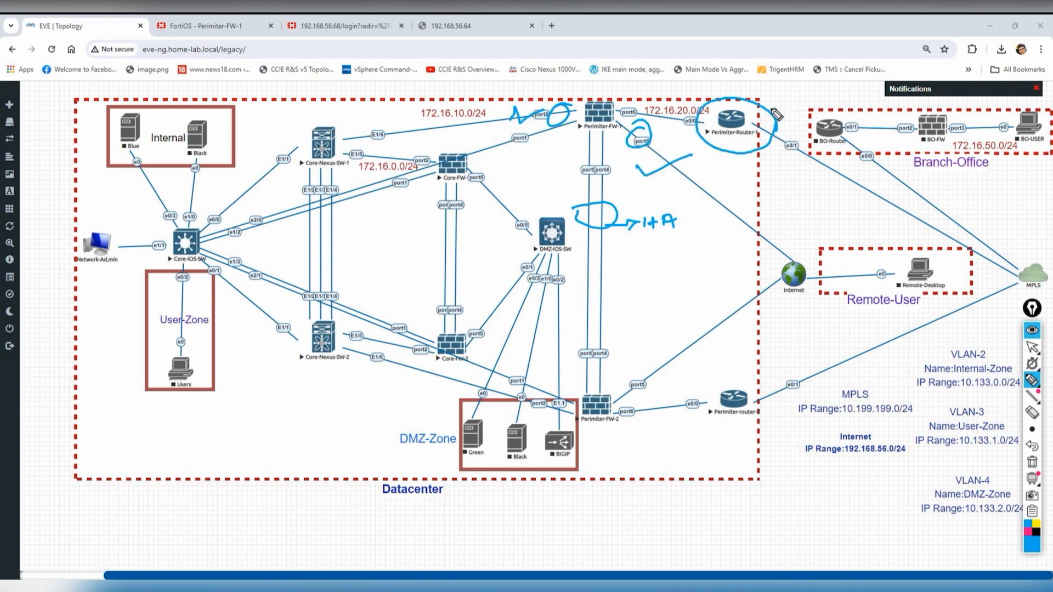
pyautogui.moveTo(743, 377)
pyautogui.mouseDown()
pyautogui.moveTo(712, 398)
pyautogui.moveTo(751, 426)
pyautogui.moveTo(738, 360)
pyautogui.mouseUp()
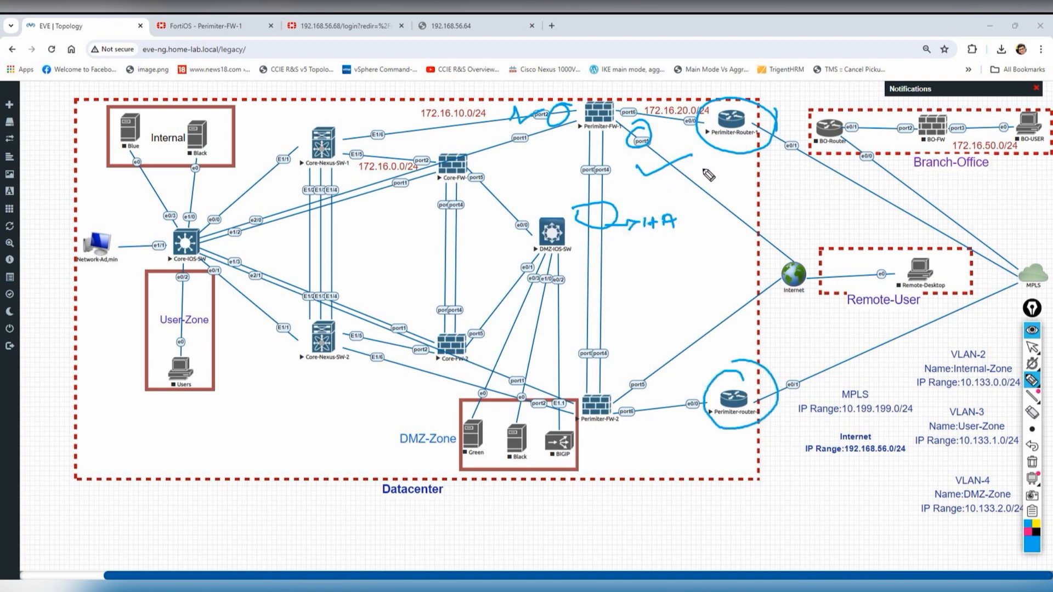
pyautogui.moveTo(734, 200)
pyautogui.mouseDown()
pyautogui.moveTo(734, 176)
pyautogui.moveTo(755, 175)
pyautogui.moveTo(764, 198)
pyautogui.moveTo(766, 185)
pyautogui.moveTo(793, 180)
pyautogui.moveTo(767, 196)
pyautogui.moveTo(801, 188)
pyautogui.mouseUp()
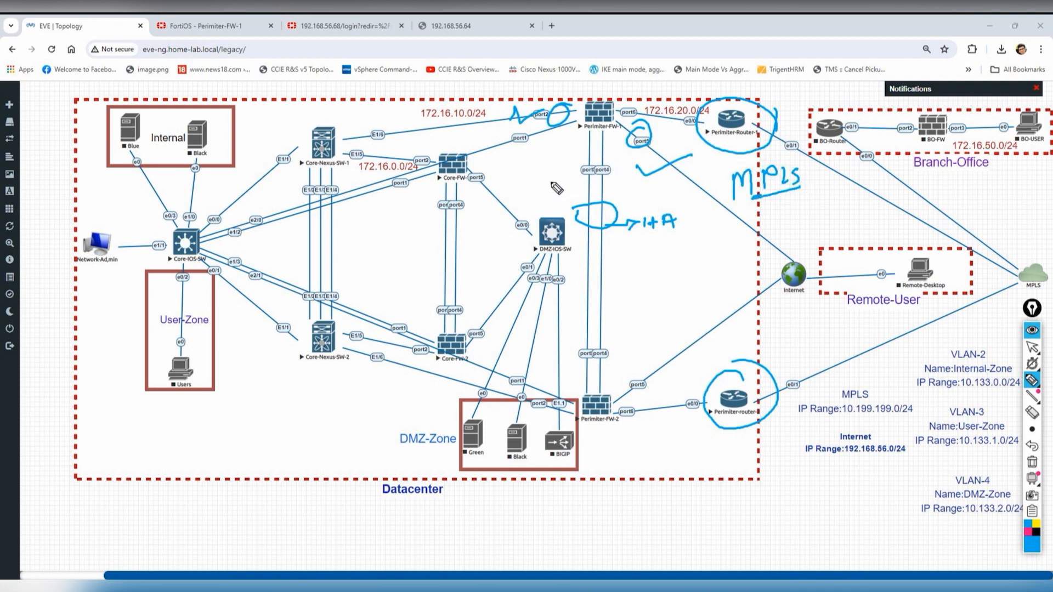
# - Circle the DMZ-IOS-SW area, write OSPF and BGP notes, then clear all annotations
pyautogui.moveTo(390, 228)
pyautogui.mouseDown()
pyautogui.moveTo(620, 198)
pyautogui.moveTo(586, 288)
pyautogui.moveTo(407, 239)
pyautogui.moveTo(436, 210)
pyautogui.mouseUp()
pyautogui.moveTo(499, 176)
pyautogui.mouseDown()
pyautogui.moveTo(544, 190)
pyautogui.moveTo(571, 163)
pyautogui.mouseUp()
pyautogui.moveTo(543, 181); pyautogui.dragTo(561, 175)
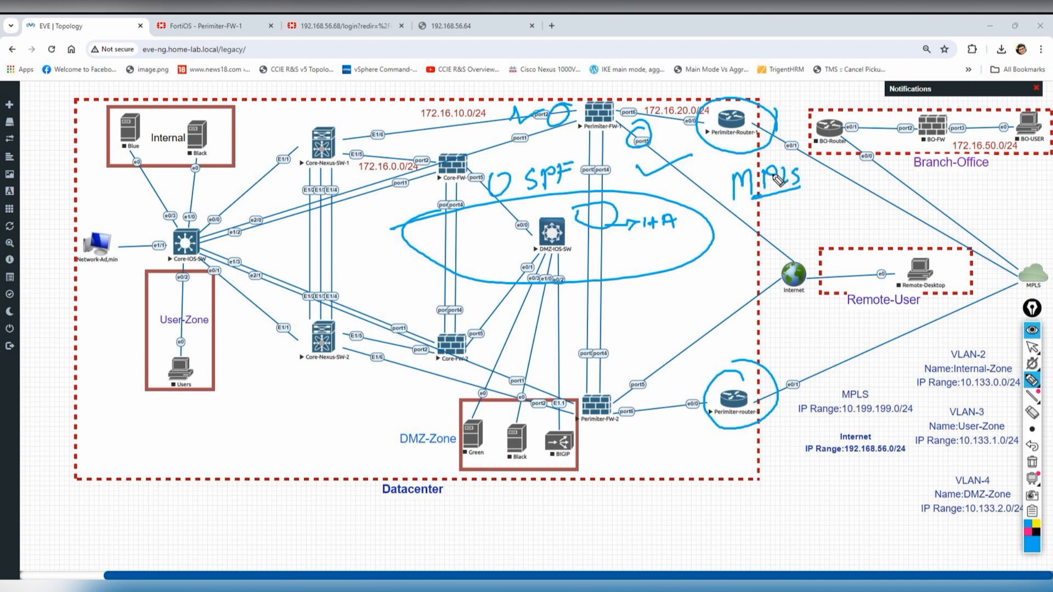
pyautogui.moveTo(773, 213)
pyautogui.mouseDown()
pyautogui.moveTo(773, 225)
pyautogui.moveTo(804, 222)
pyautogui.moveTo(824, 204)
pyautogui.mouseUp()
pyautogui.moveTo(778, 230); pyautogui.dragTo(844, 217)
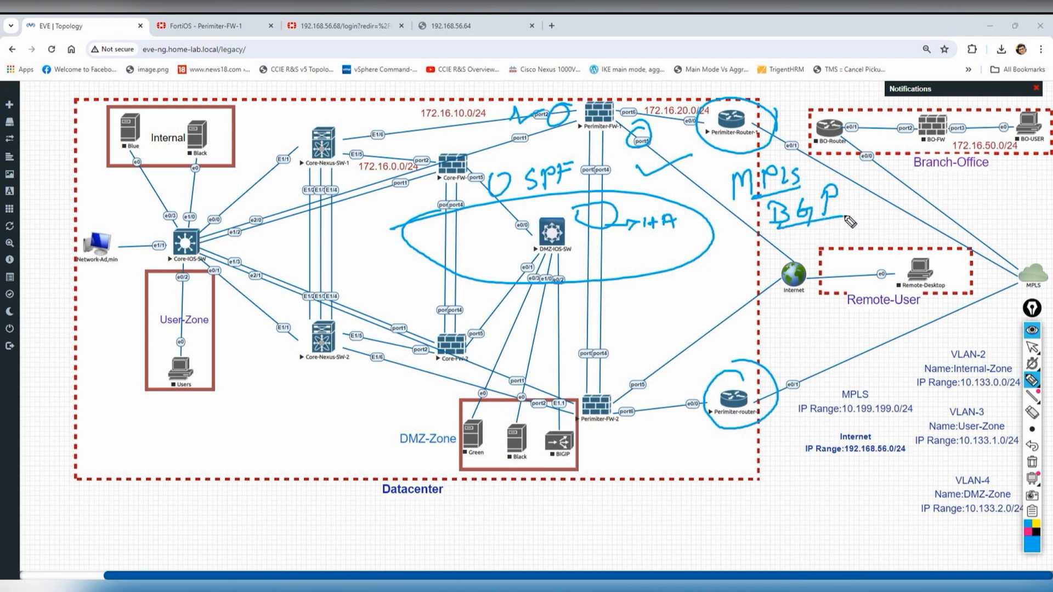
pyautogui.click(1034, 462)
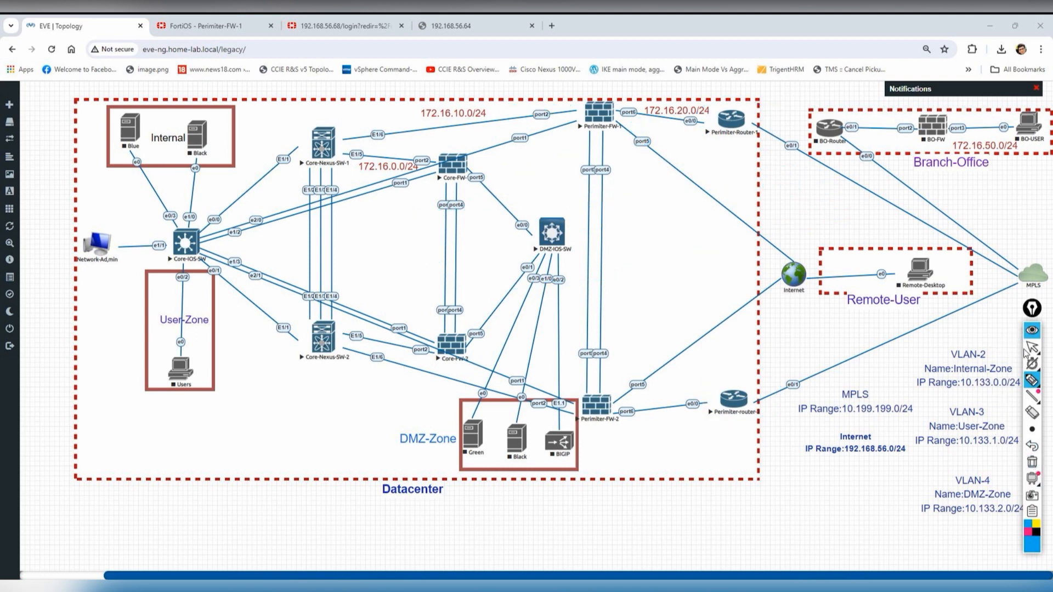
pyautogui.click(1032, 347)
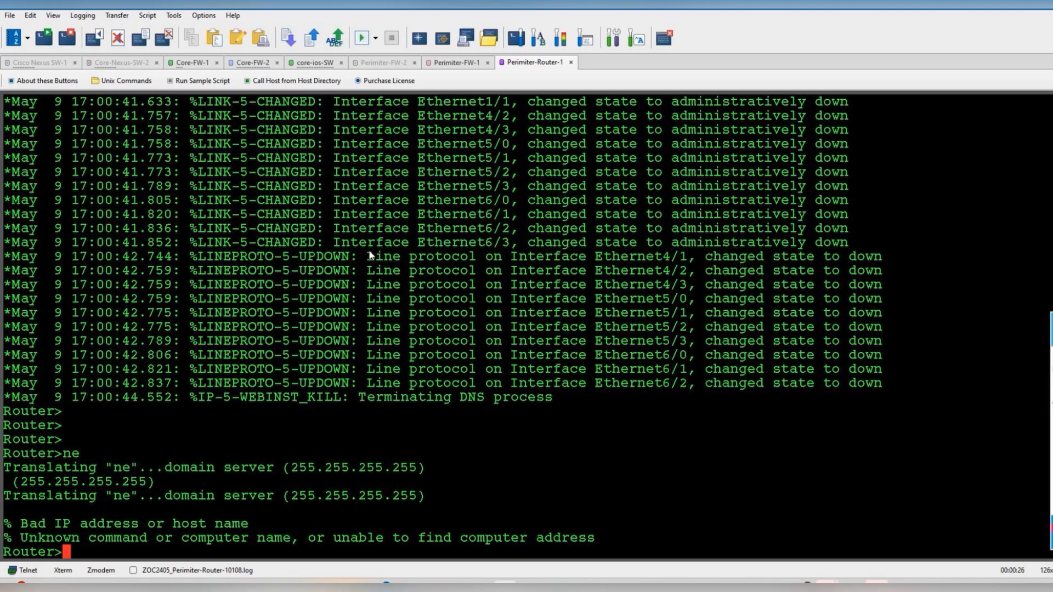
# - Enter global configuration mode and set the router hostname to Perimiter-Router-1
pyautogui.write('en')
pyautogui.press('Return')
pyautogui.press('Return')
pyautogui.press('Return')
pyautogui.write('co')
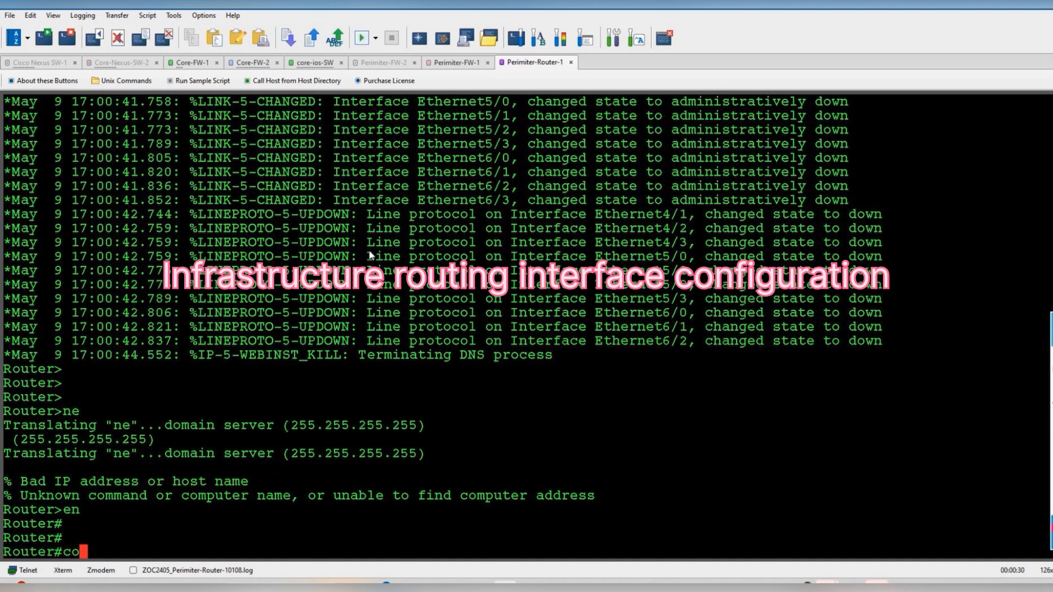
pyautogui.write('nf t')
pyautogui.press('Return')
pyautogui.write('hos')
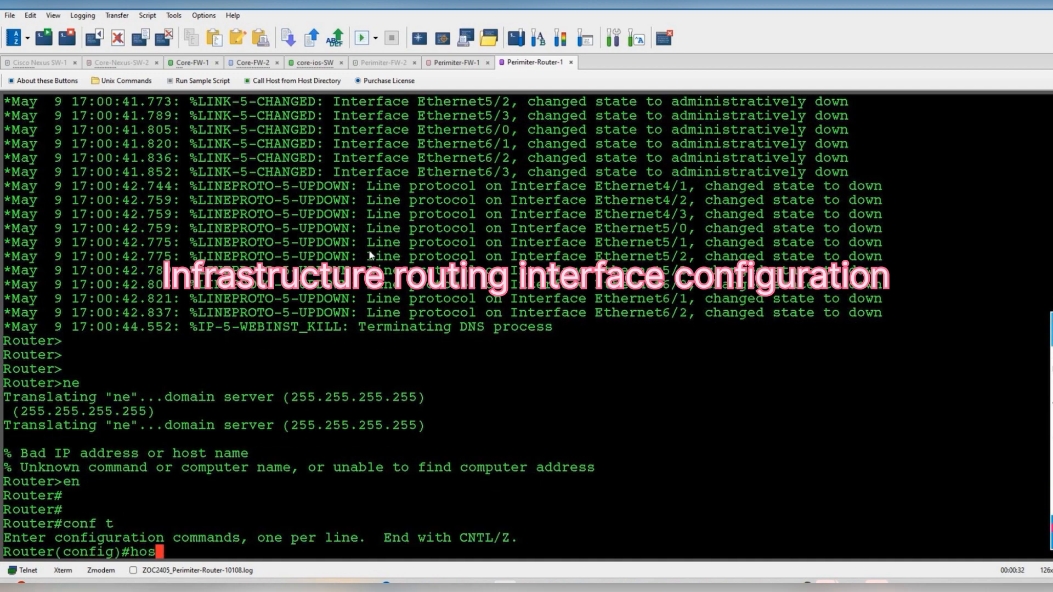
pyautogui.write('tname Perimiter-Router-1')
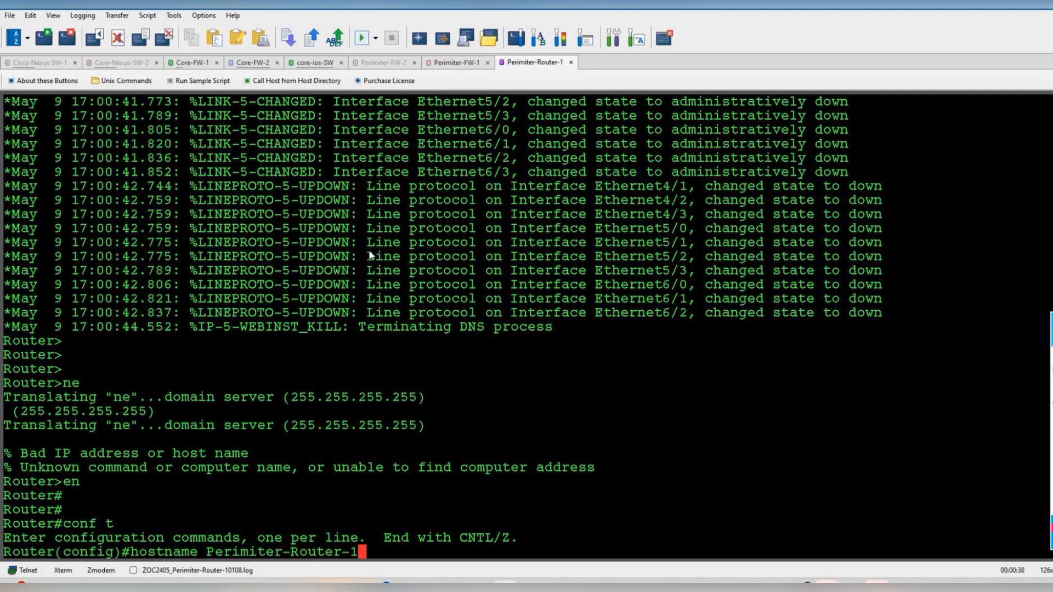
pyautogui.press('Return')
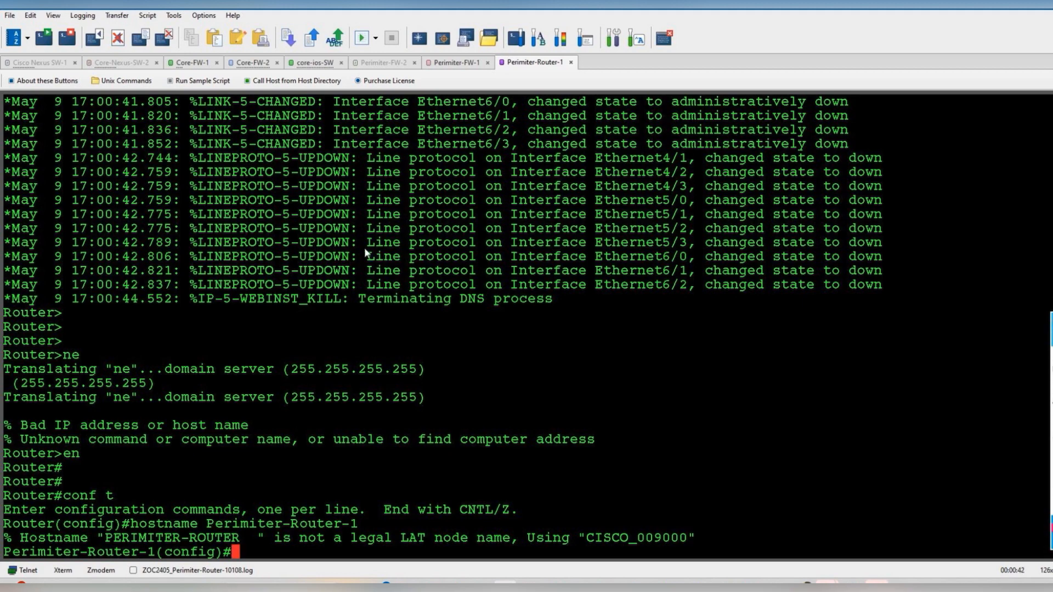
# - Check the lab topology diagram, then start configuring interface eth0/0
pyautogui.hotkey('alt', 'Tab')
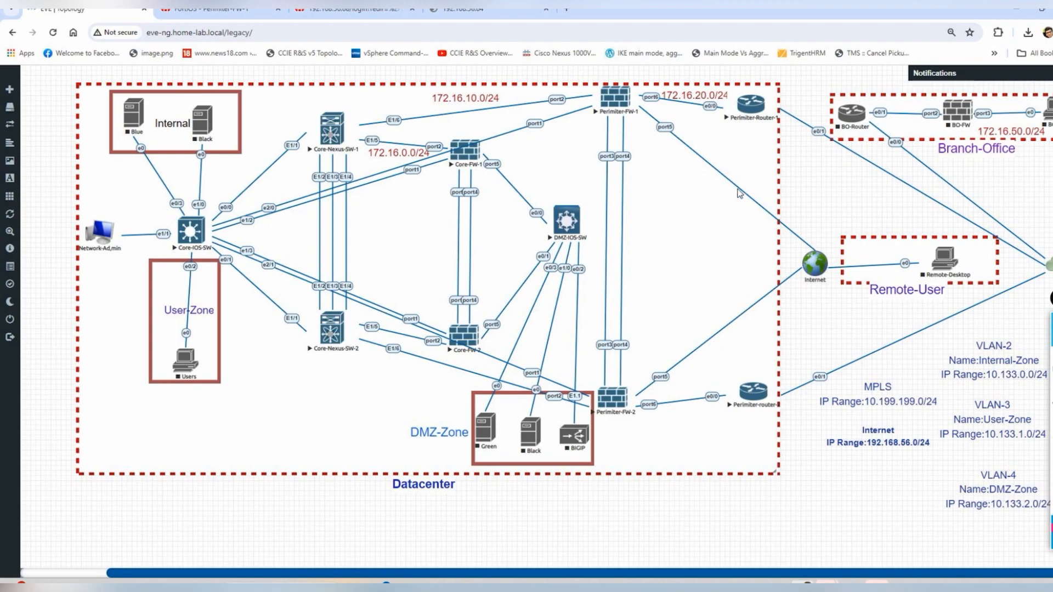
pyautogui.hotkey('alt', 'Tab')
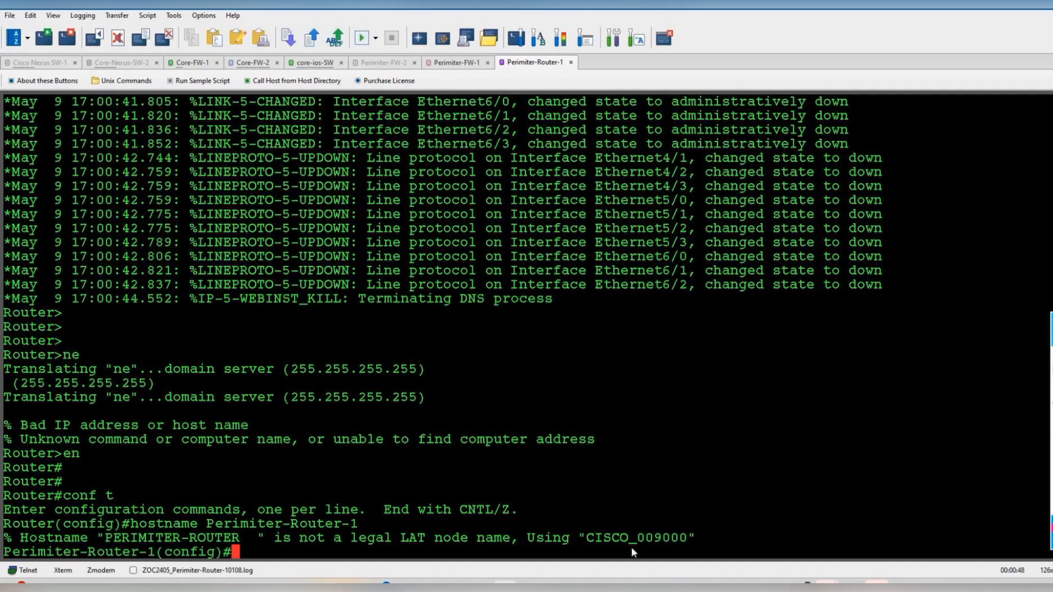
pyautogui.write('int eth0/0')
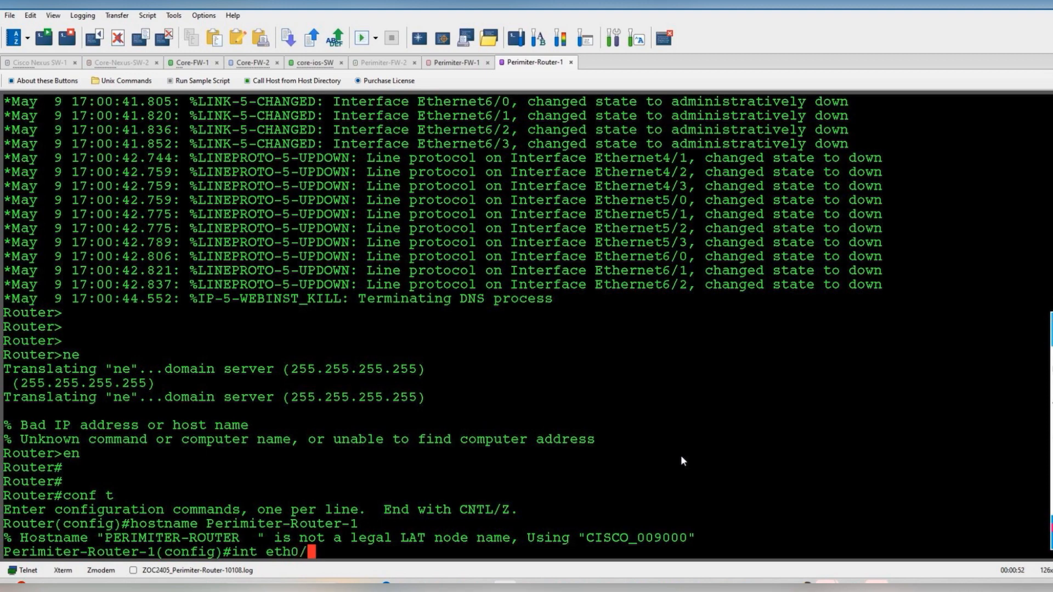
# - Describe eth0/0 as "Connected to the Perimiter-FW-1" and enable the interface
pyautogui.press('Return')
pyautogui.write('des')
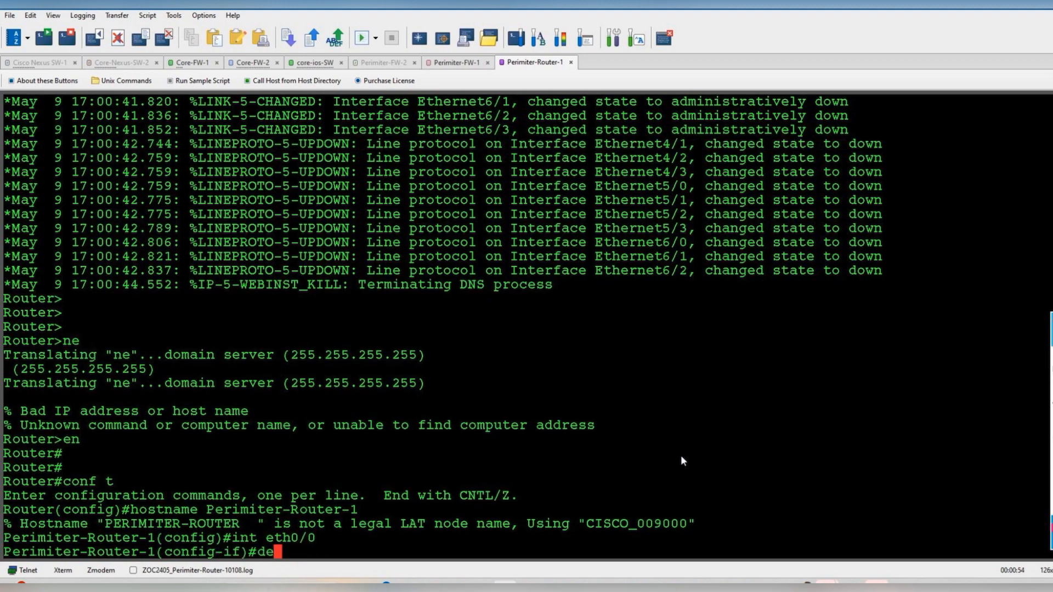
pyautogui.press('Tab')
pyautogui.write('"Conne')
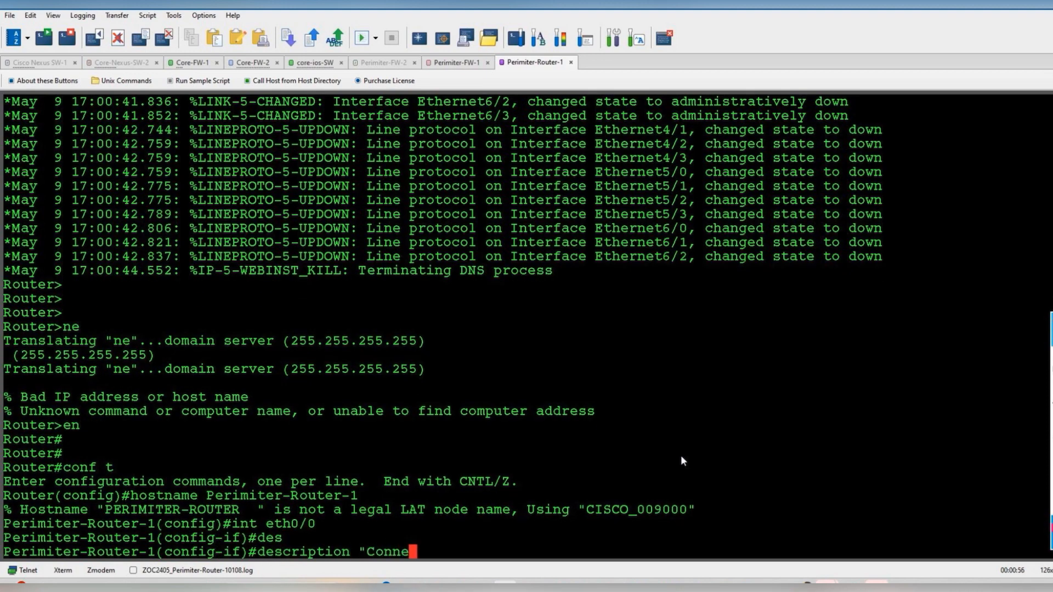
pyautogui.write('cted to the P')
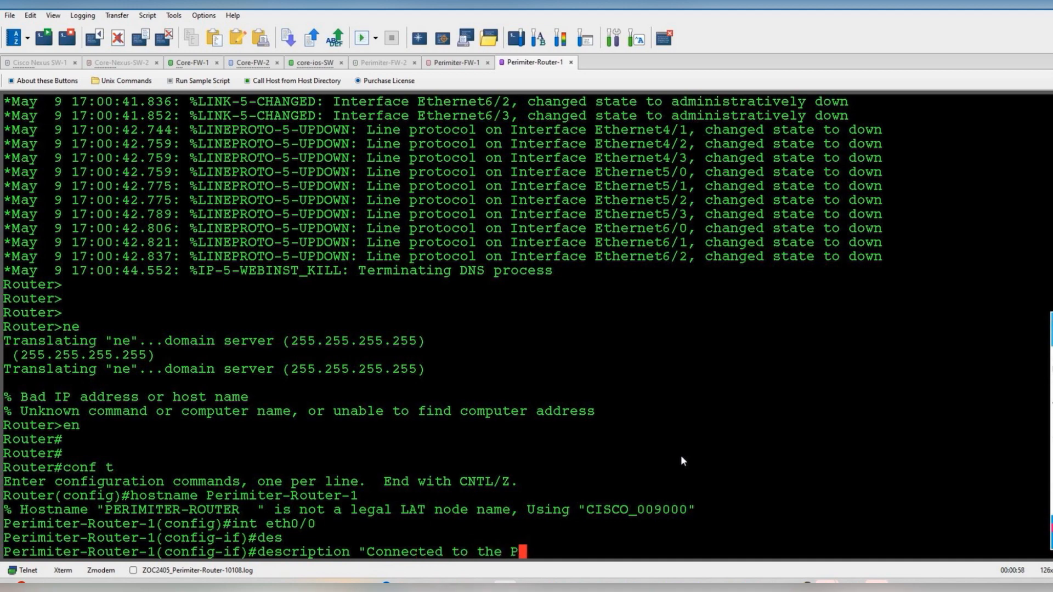
pyautogui.write('erimiter-F')
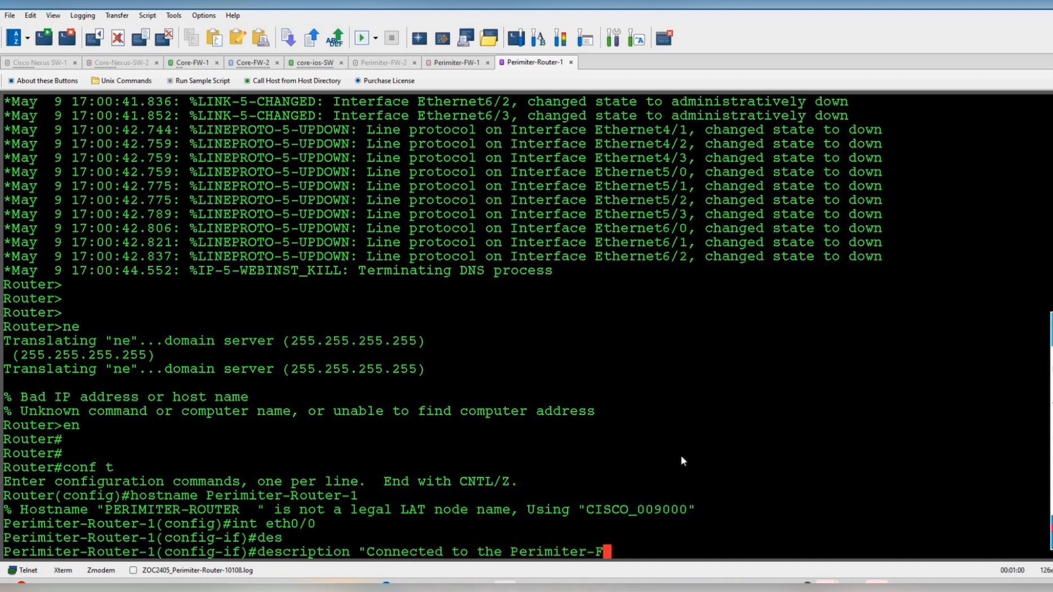
pyautogui.write('W-1"')
pyautogui.press('Return')
pyautogui.write('\\')
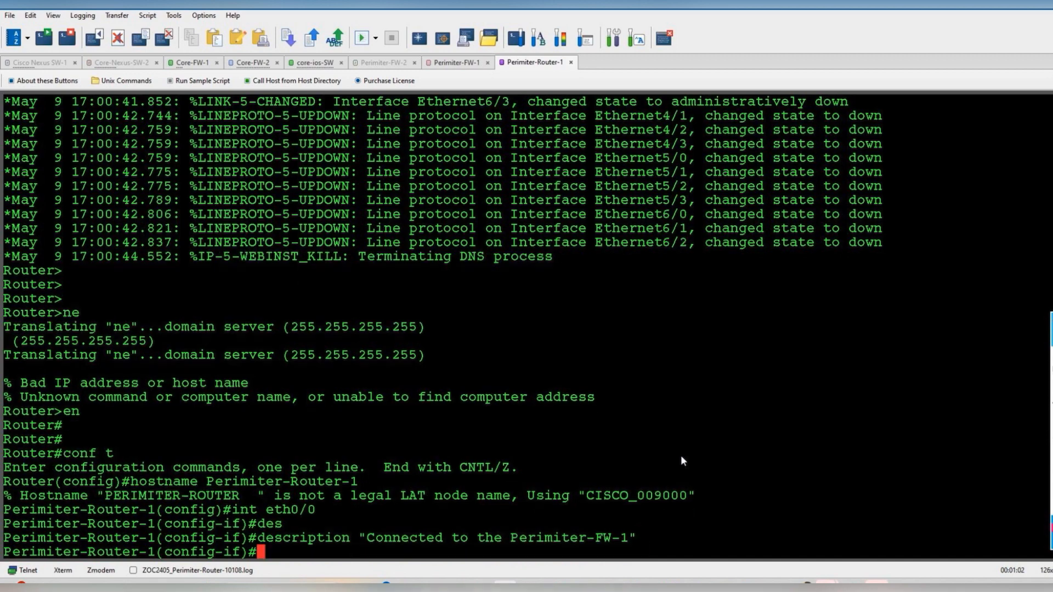
pyautogui.press('BackSpace')
pyautogui.write('no shut')
pyautogui.press('Return')
# - Assign eth0/0 the address 172.16.20.2 255.255.255.0 and bring it up
pyautogui.write('ip add')
pyautogui.press('Tab')
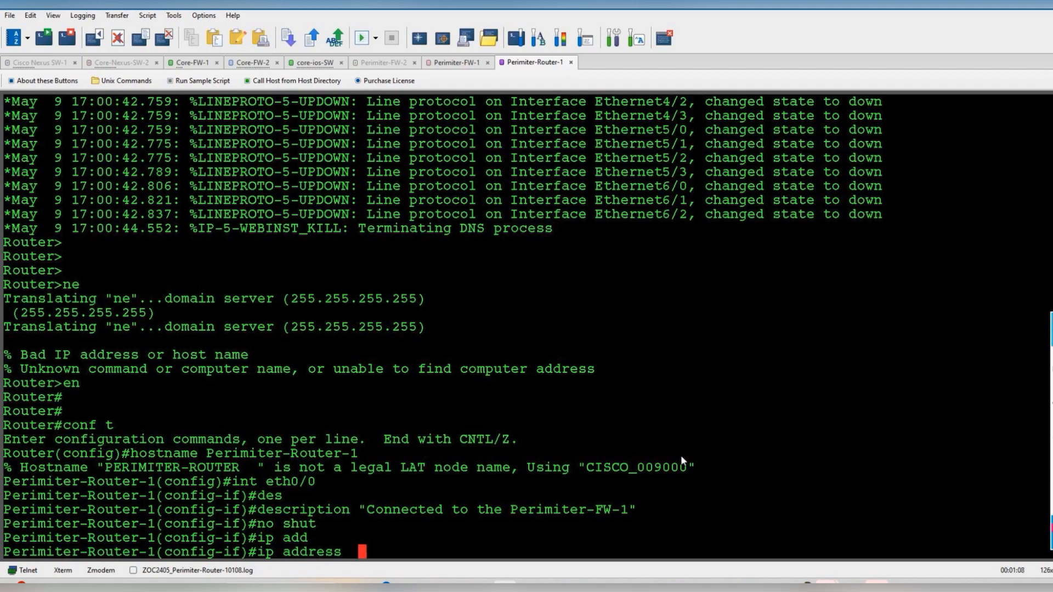
pyautogui.hotkey('alt', 'Tab')
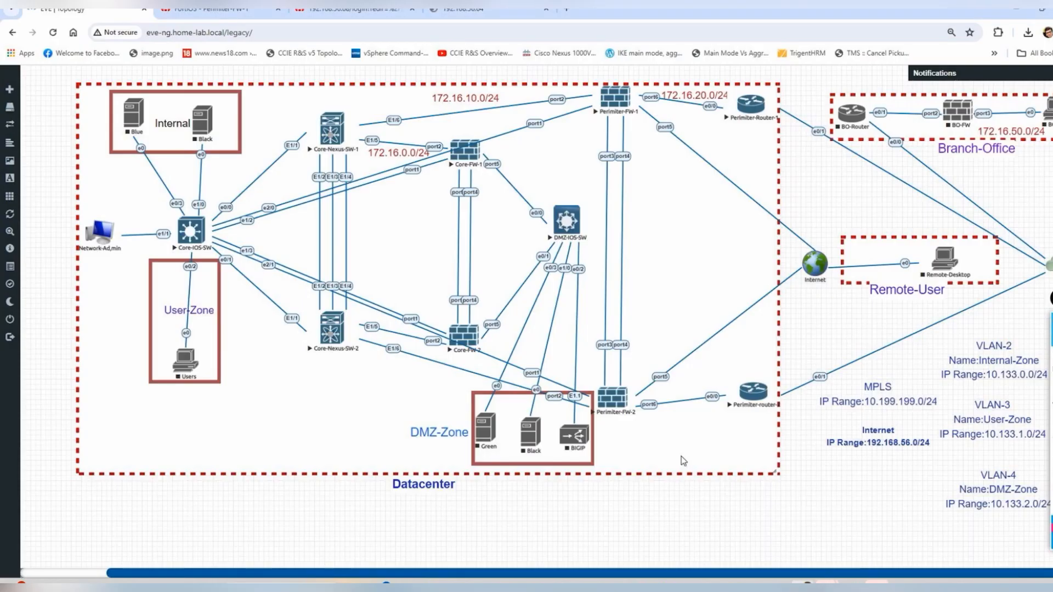
pyautogui.hotkey('alt', 'Tab')
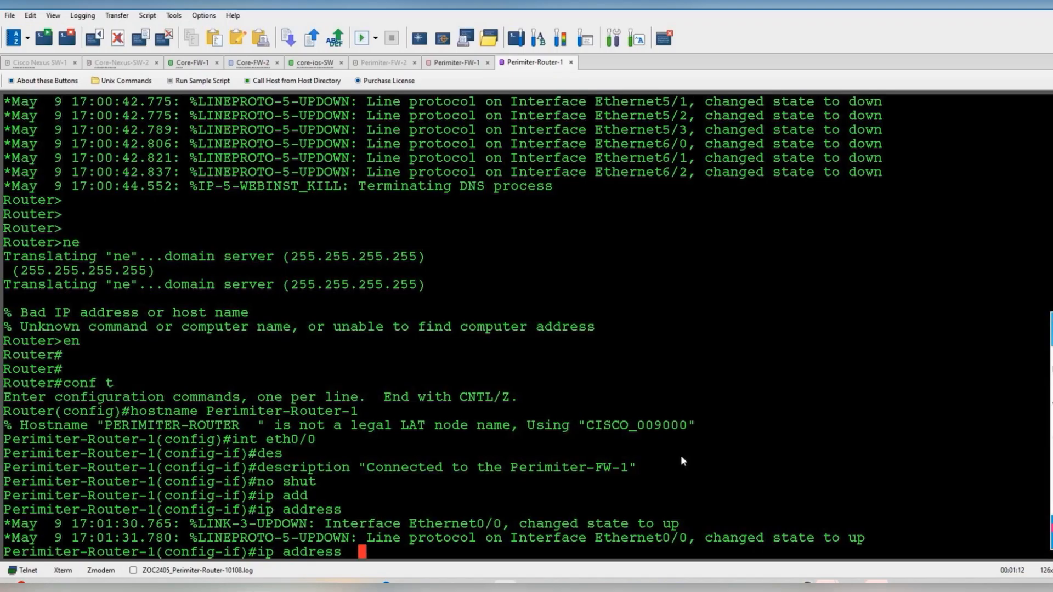
pyautogui.write('172.16.20.2 2')
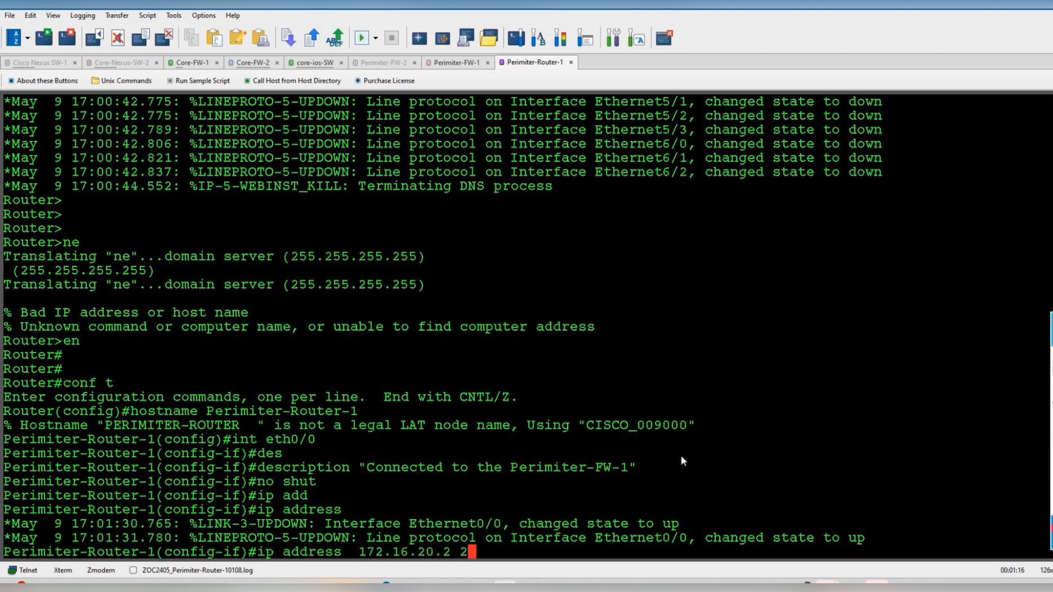
pyautogui.write('55.255.255.0')
pyautogui.press('Return')
pyautogui.write('no shut')
pyautogui.press('Return')
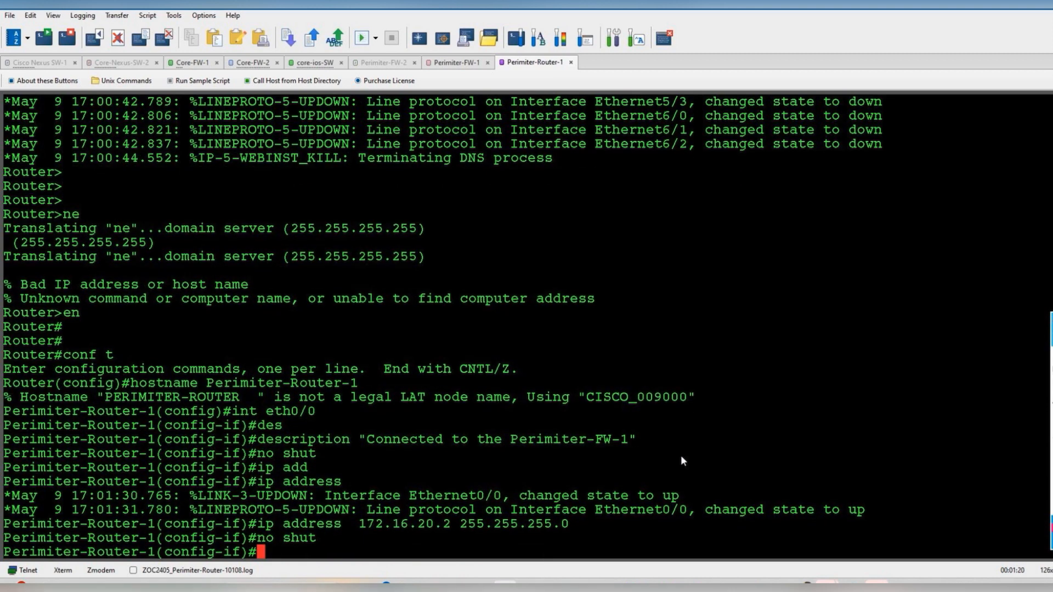
# - Enter configuration of interface eth0/1 after checking the topology diagram
pyautogui.write('int eth')
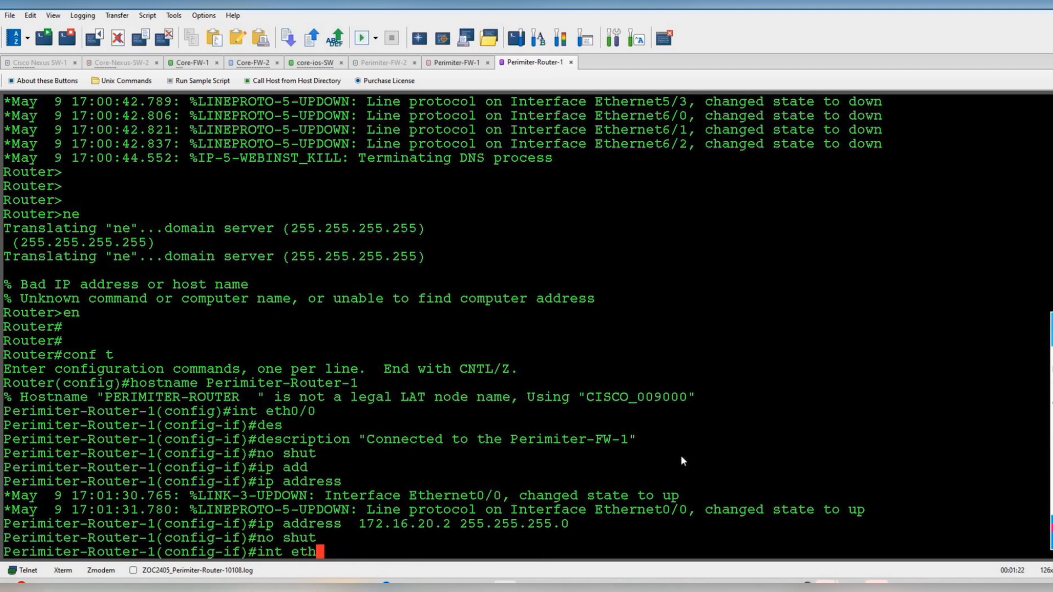
pyautogui.hotkey('alt', 'Tab')
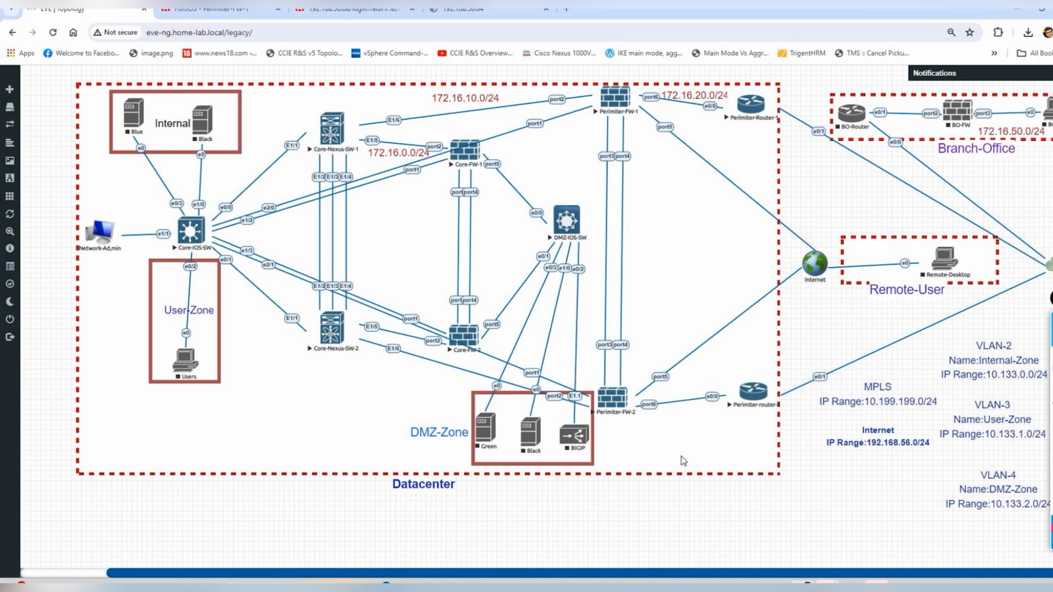
pyautogui.hotkey('alt', 'Tab')
pyautogui.write('0/1')
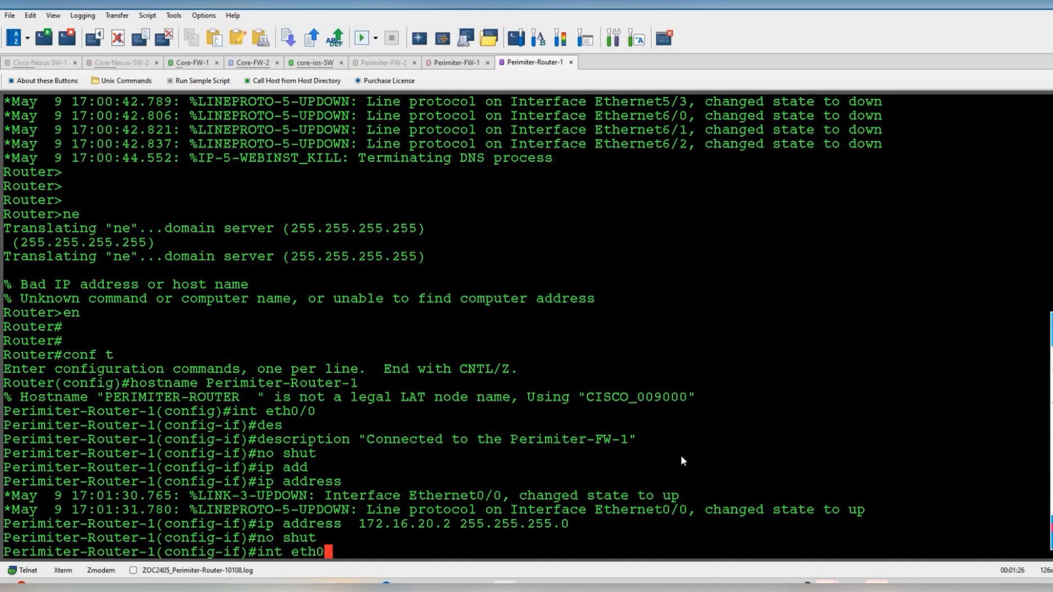
pyautogui.press('Return')
# - Give eth0/1 the description "Connected to the MPLS", correcting the rejected command
pyautogui.write('dee')
pyautogui.press('BackSpace')
pyautogui.press('Tab')
pyautogui.write('"Connected to ')
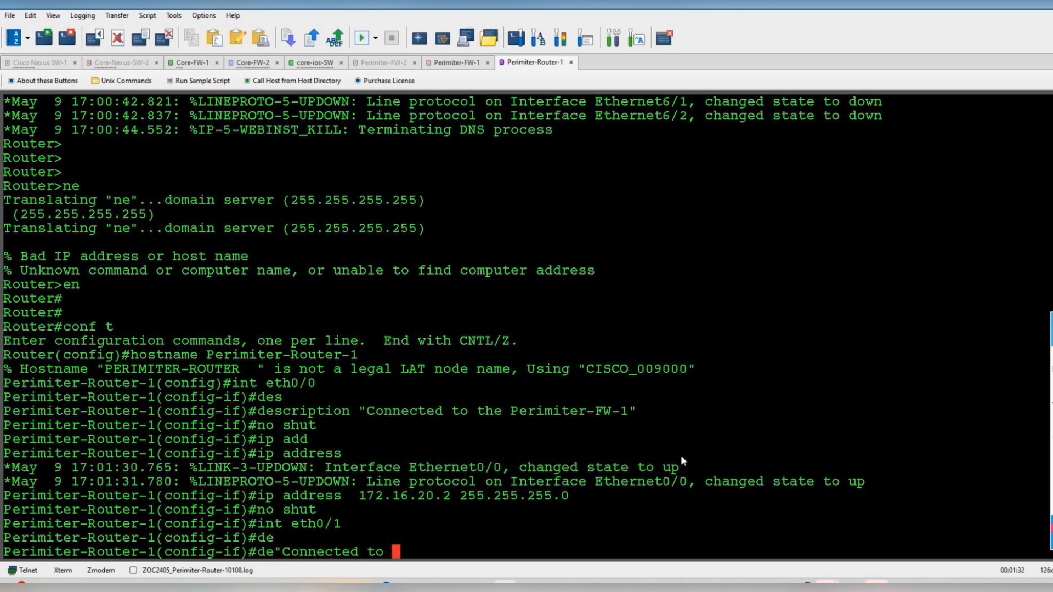
pyautogui.write('the MPLS')
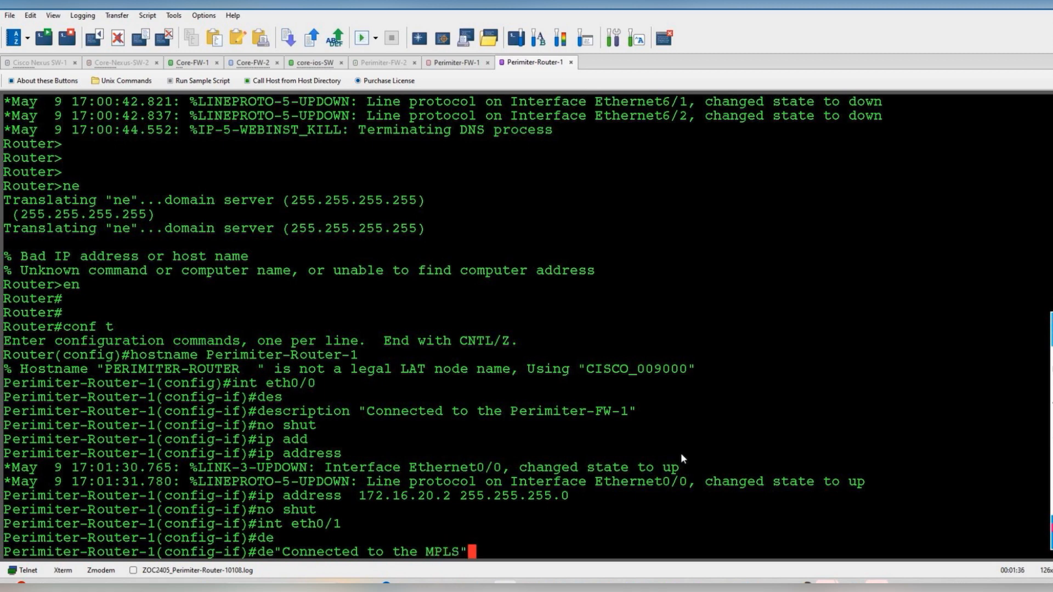
pyautogui.write('"')
pyautogui.press('Return')
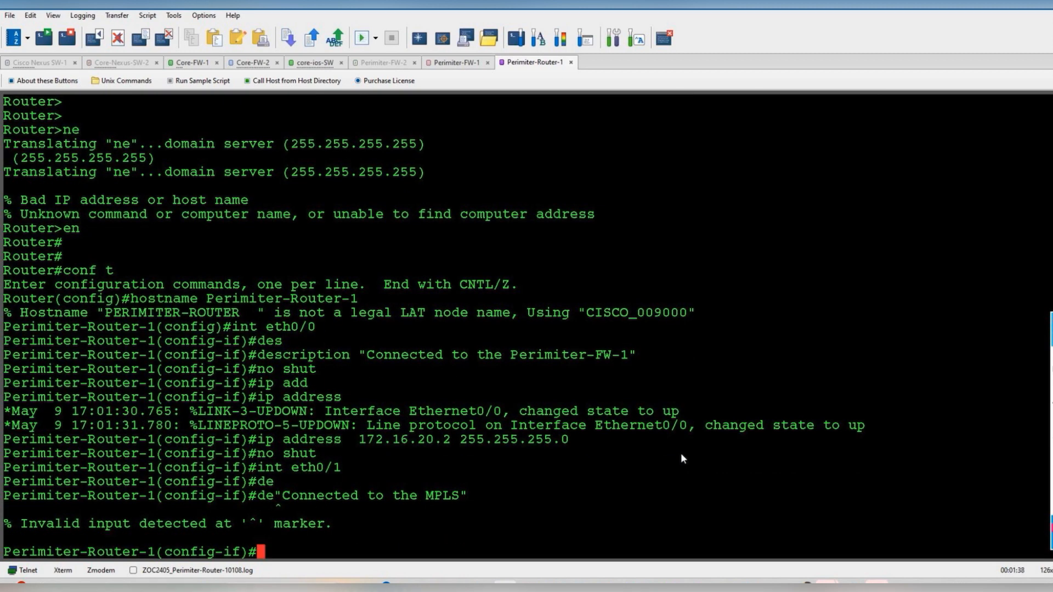
pyautogui.press('Up')
pyautogui.hotkey('ctrl', 'a')
pyautogui.press('Right')
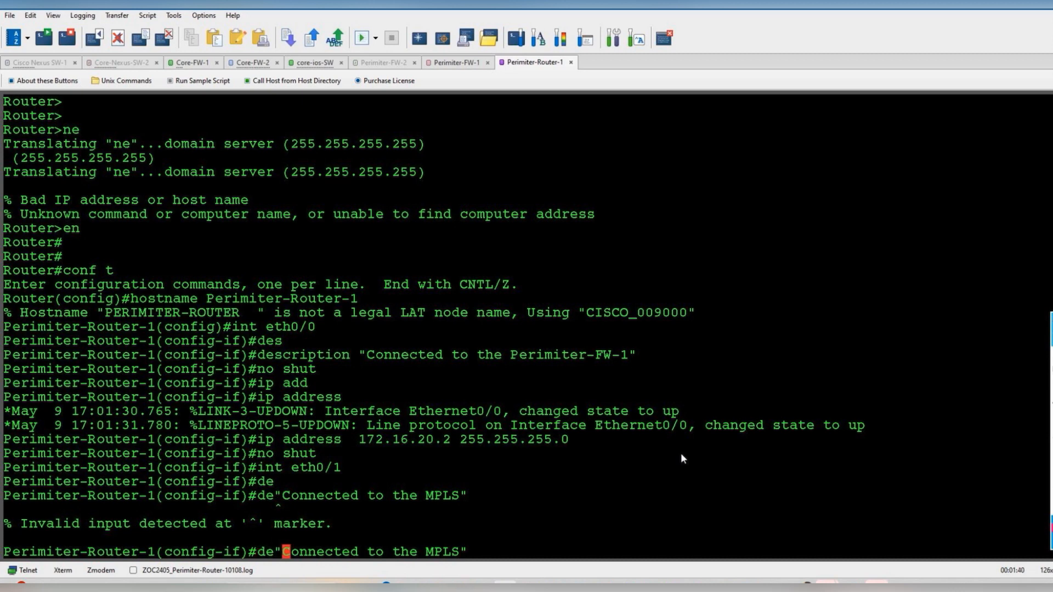
pyautogui.press('Return')
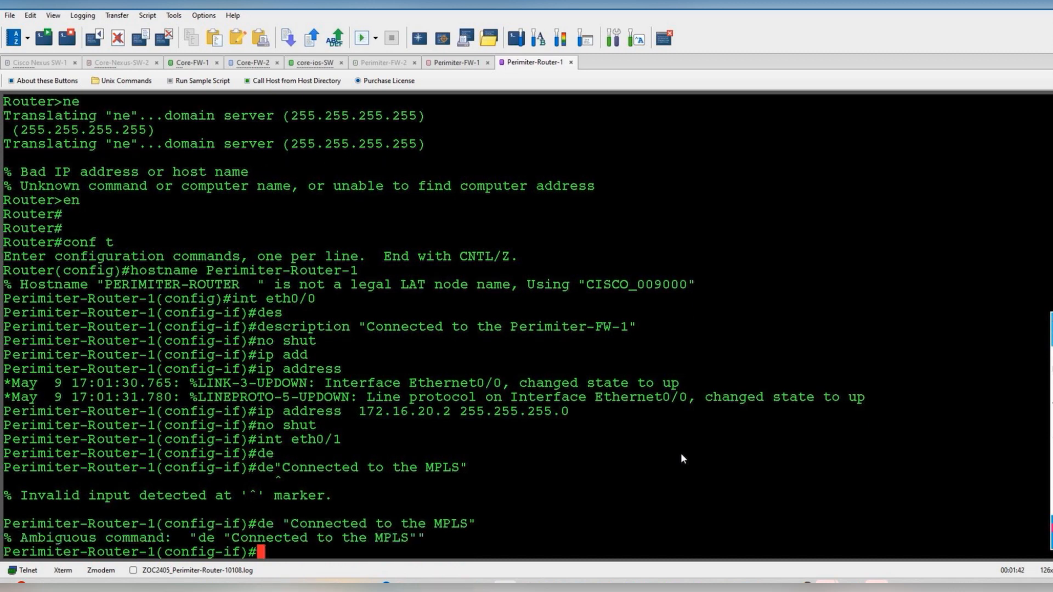
pyautogui.press('Up')
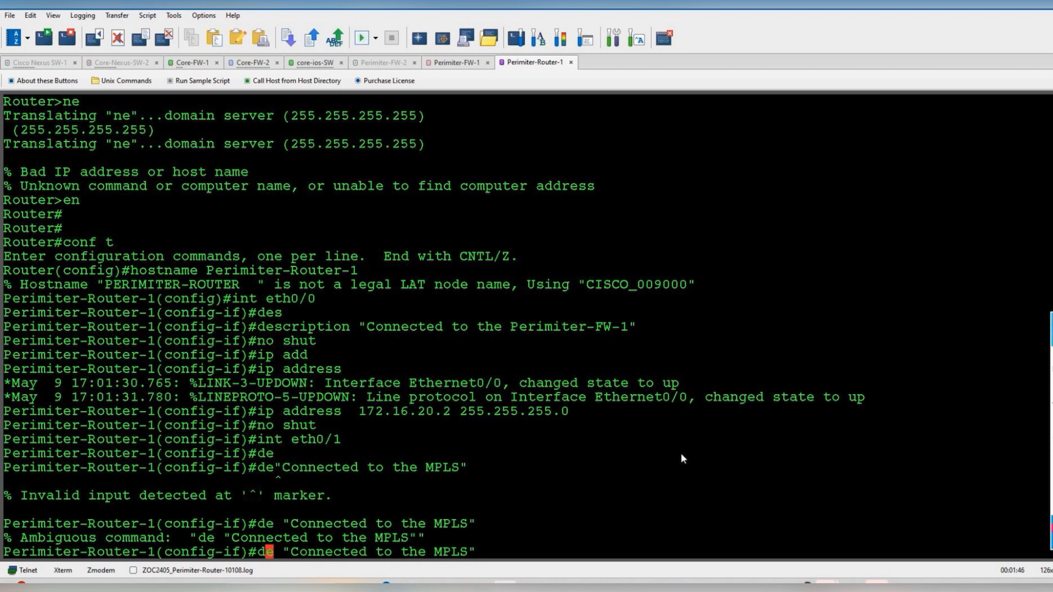
pyautogui.write('s')
pyautogui.press('Return')
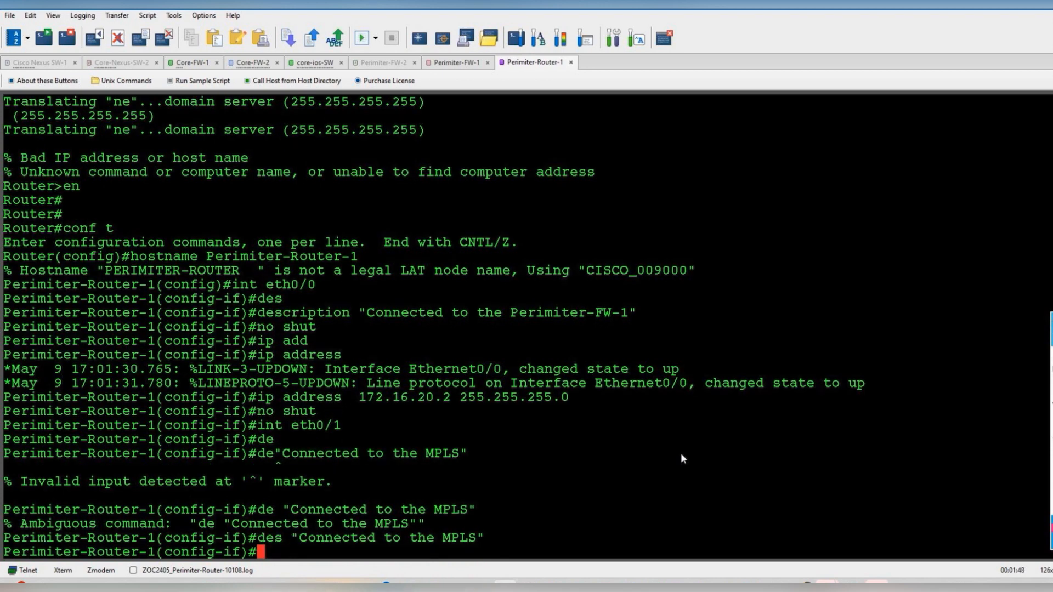
pyautogui.press('Return')
# - Address eth0/1 as 10.199.199.50 255.255.255.0 and bring it up
pyautogui.write('no shut')
pyautogui.press('Return')
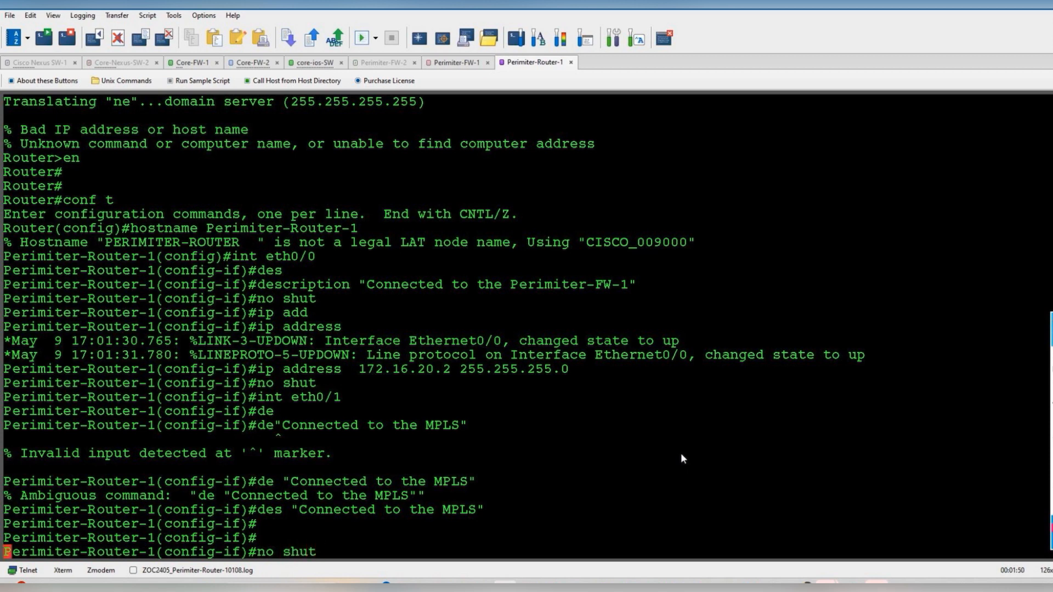
pyautogui.write('ip add')
pyautogui.press('Tab')
pyautogui.write('10.')
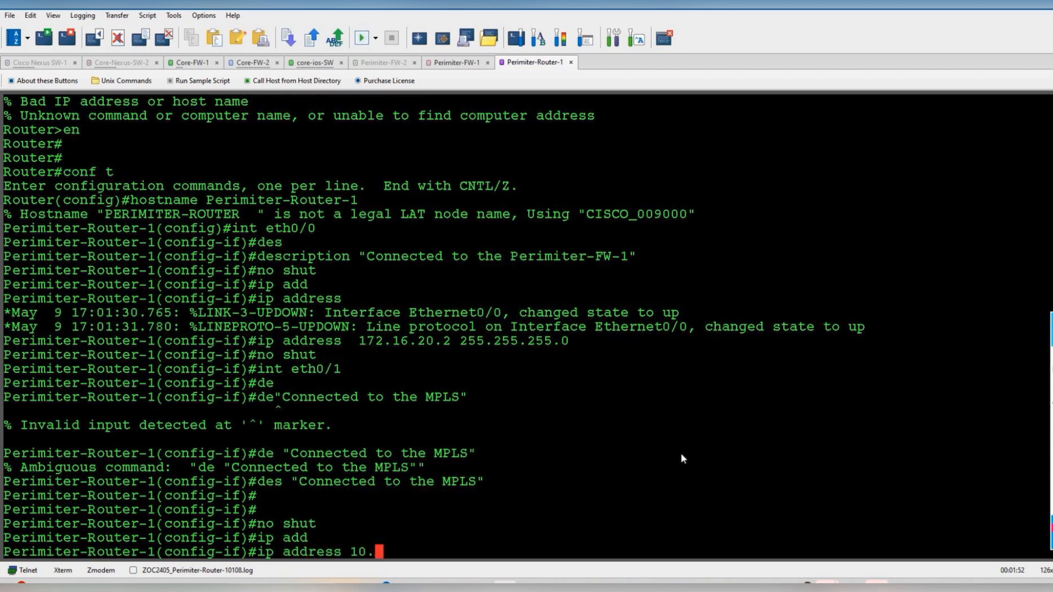
pyautogui.write('199.199.')
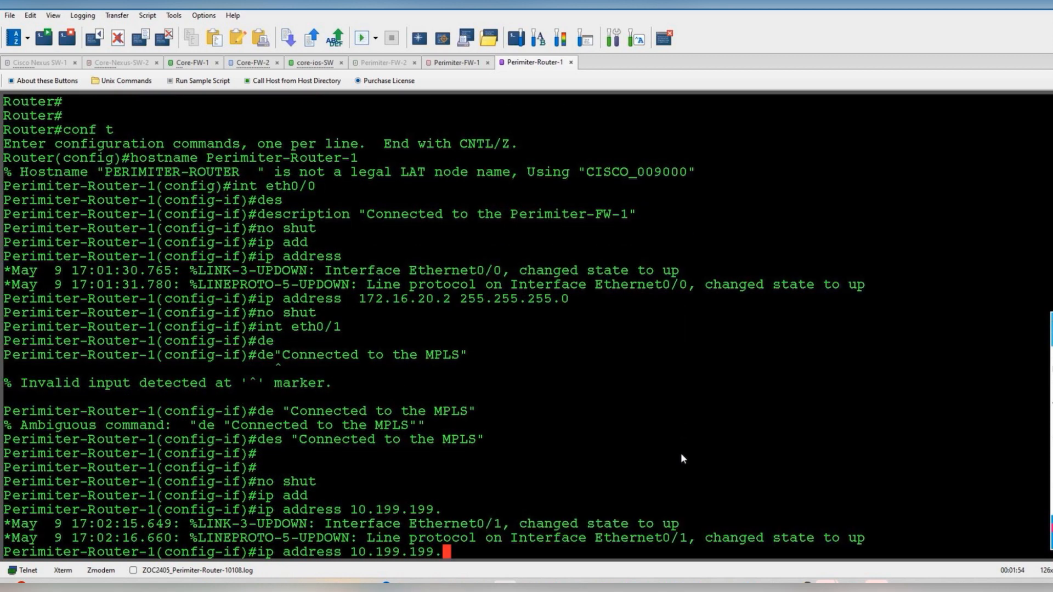
pyautogui.write('50 255.255.255.0')
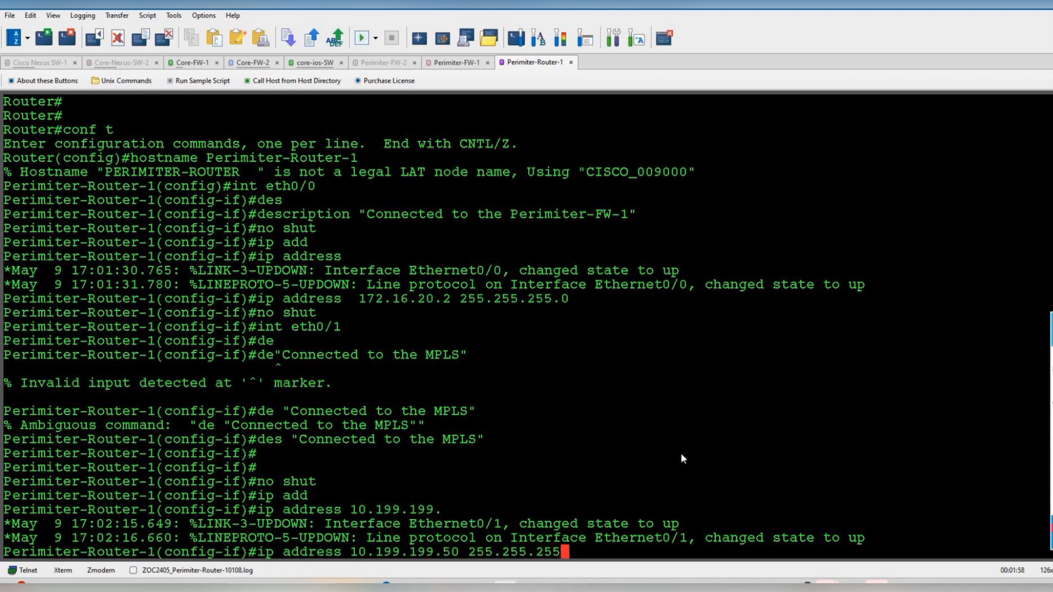
pyautogui.press('Return')
pyautogui.write('no shut')
pyautogui.press('Return')
# - Leave configuration mode and save Perimiter-Router-1's running configuration with wr
pyautogui.write('end')
pyautogui.press('Return')
pyautogui.write('wr')
pyautogui.press('Return')
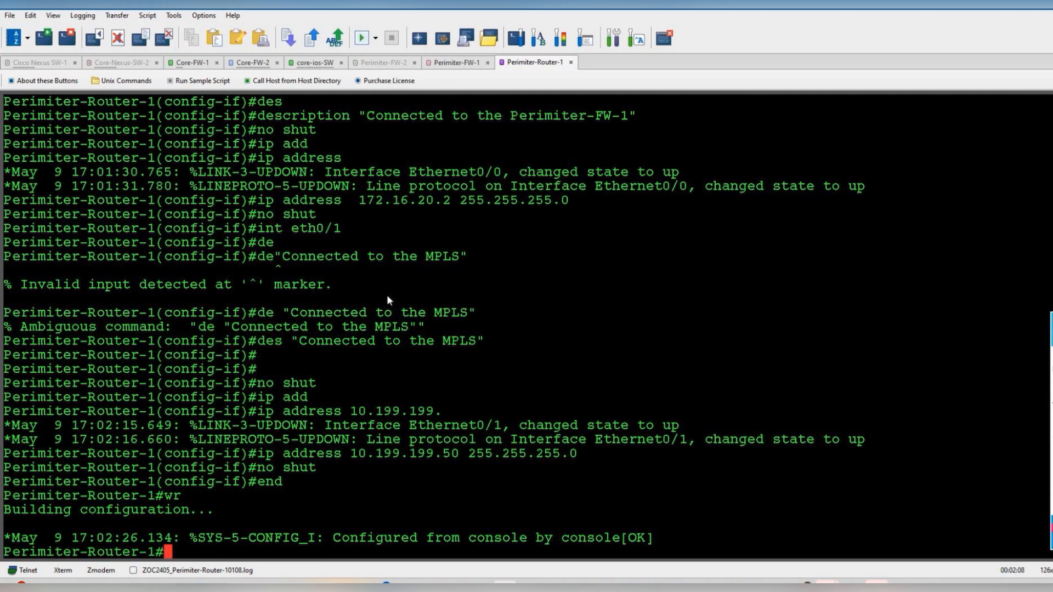
pyautogui.click(21, 42)
# - Start a console session to Perimtier-Router-2 and answer no to the initial configuration dialog
pyautogui.doubleClick(403, 325)
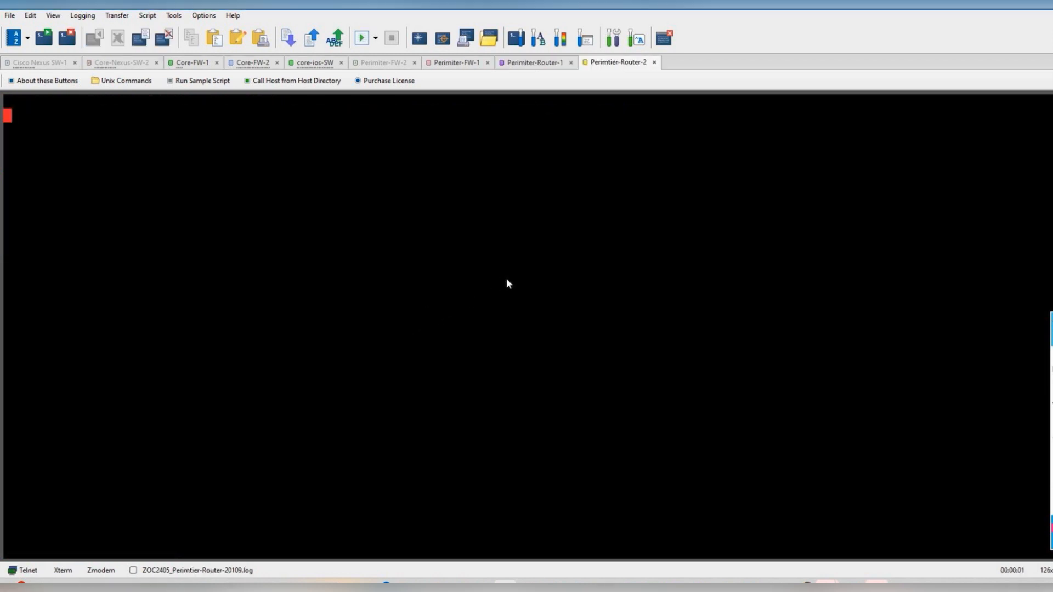
pyautogui.write('n')
pyautogui.write('opo')
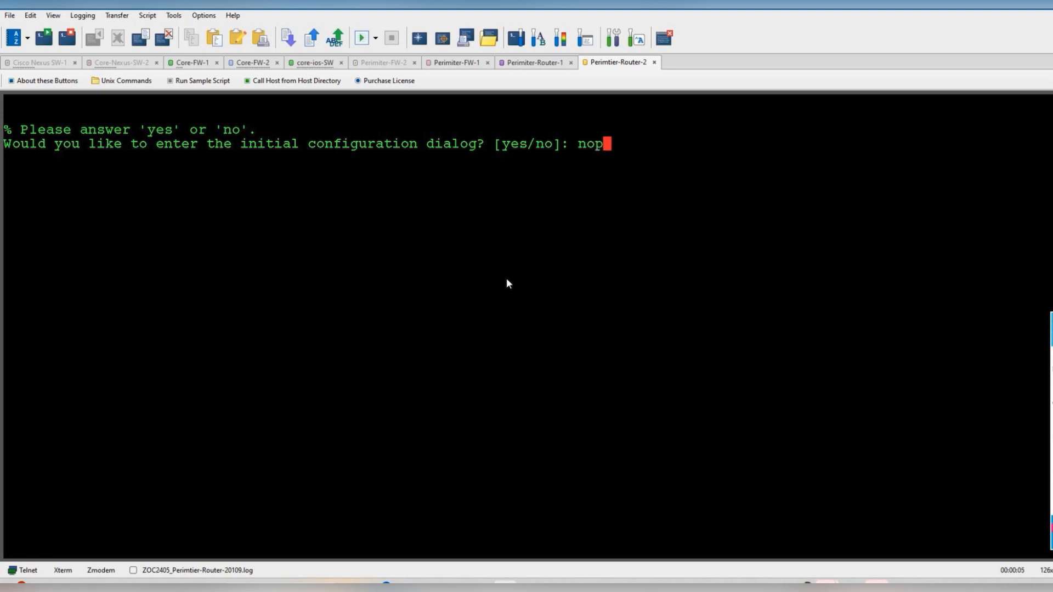
pyautogui.press('BackSpace')
pyautogui.press('BackSpace')
# - Look over the EVE-NG topology, then return to Perimiter-Router-1's session
pyautogui.moveTo(802, 587)
pyautogui.click(803, 526)
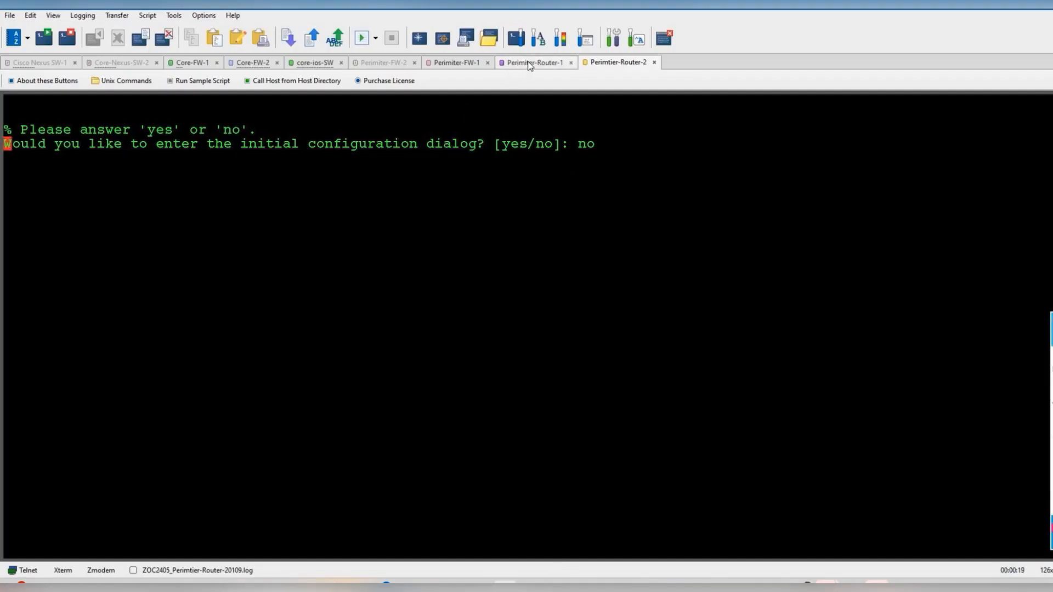
pyautogui.click(530, 64)
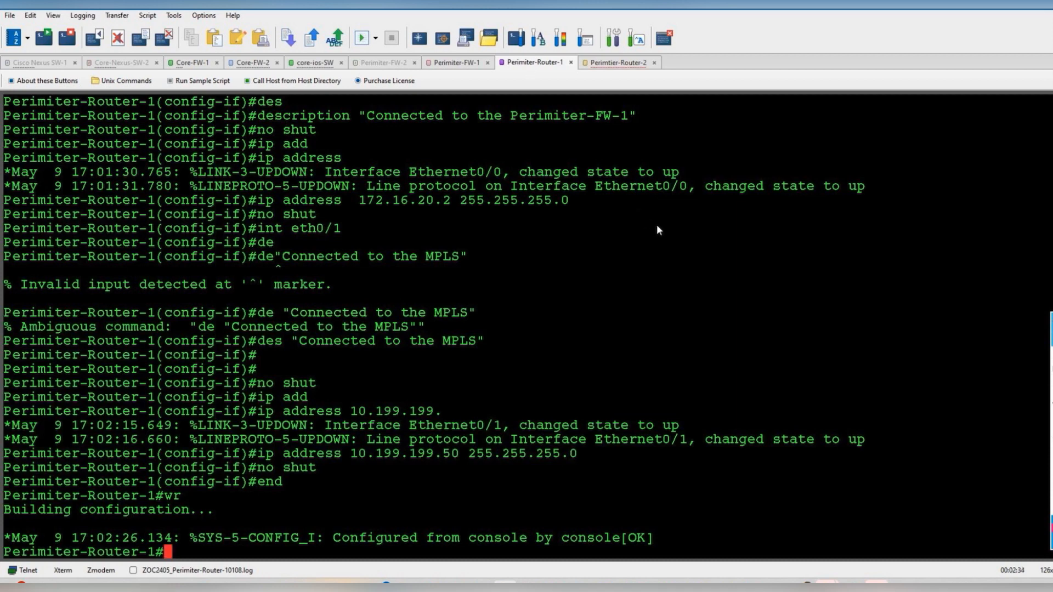
# - Ping 172.16.20.1 from Perimiter-Router-1, getting 4 of 5 replies
pyautogui.write('ping 172.16.20.1')
pyautogui.press('Return')
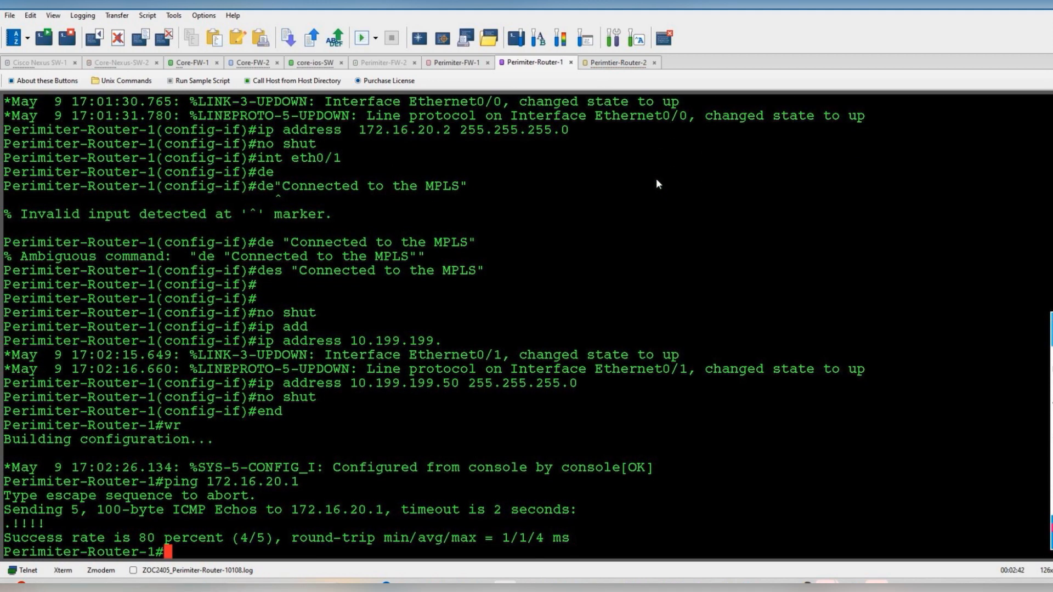
pyautogui.click(630, 63)
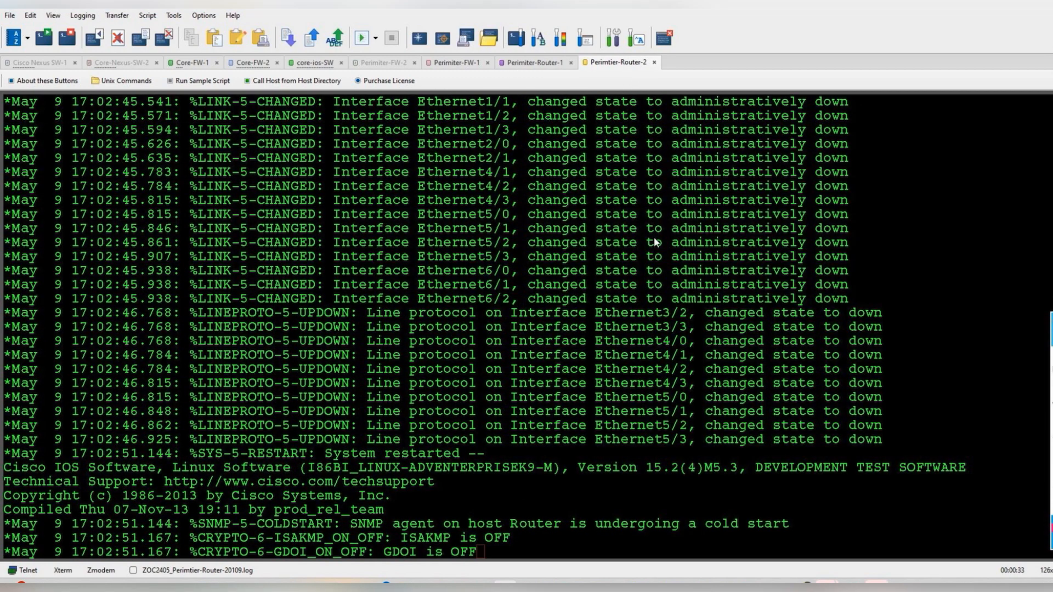
# - Enter global configuration mode and set the hostname to Perimiter-Router-2
pyautogui.hotkey('alt', 'Tab')
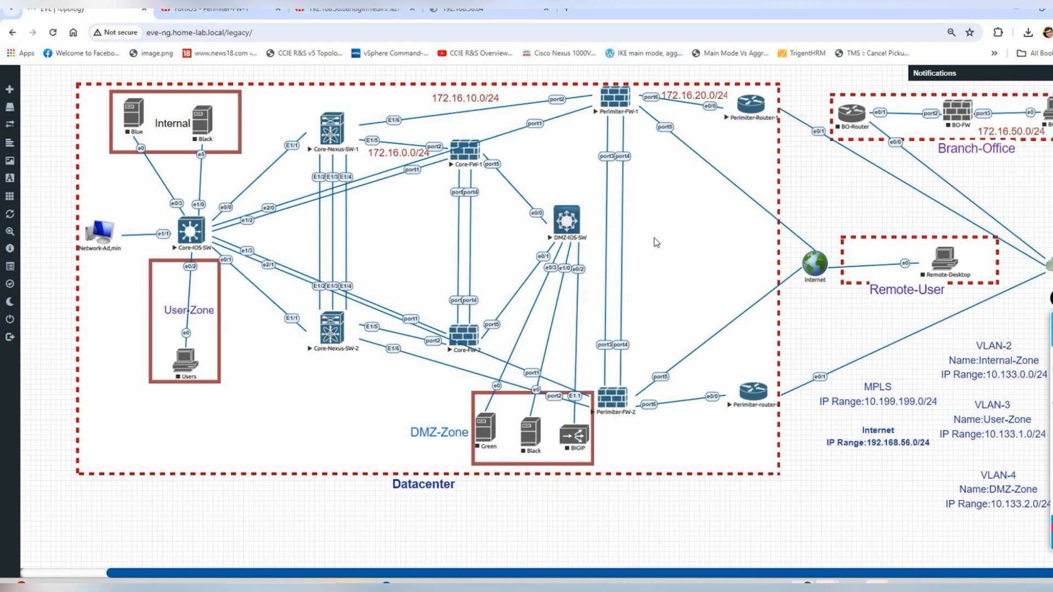
pyautogui.hotkey('alt', 'Tab')
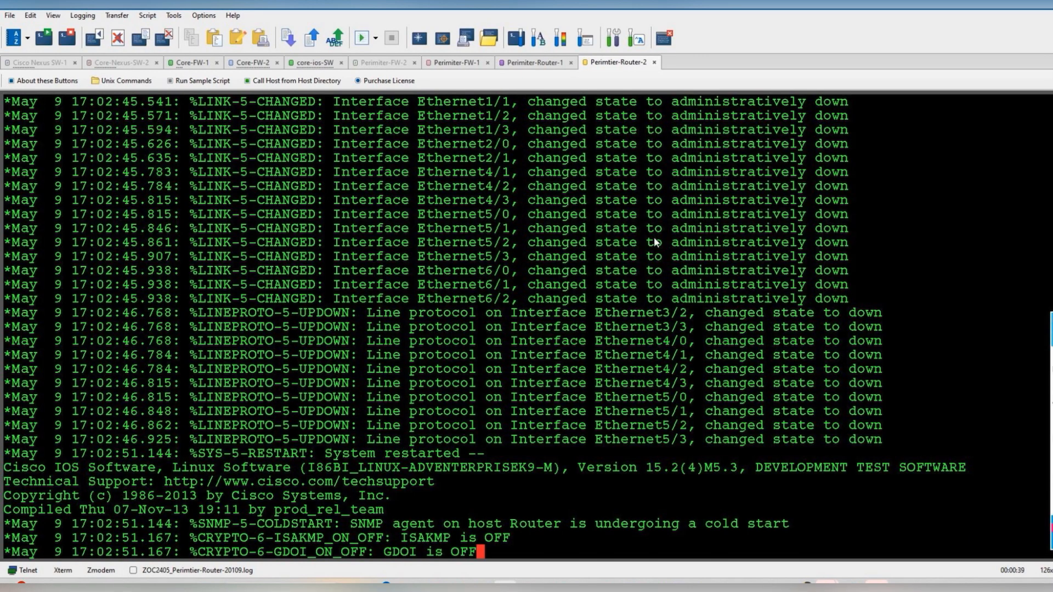
pyautogui.press('Return')
pyautogui.press('Return')
pyautogui.press('Return')
pyautogui.press('Return')
pyautogui.press('Return')
pyautogui.press('Return')
pyautogui.press('Return')
pyautogui.press('Return')
pyautogui.press('Return')
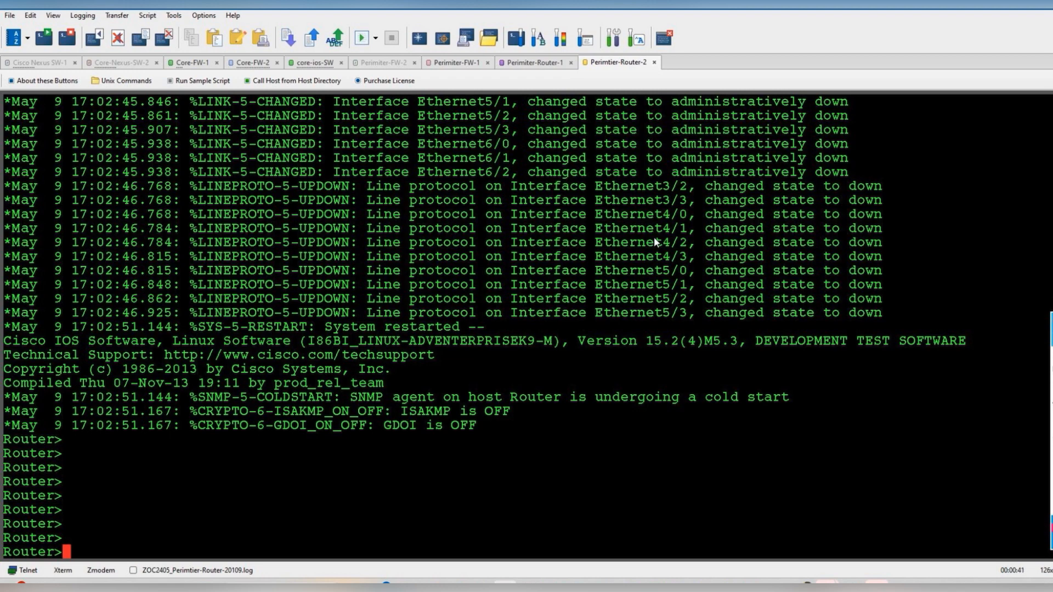
pyautogui.write('en')
pyautogui.press('Return')
pyautogui.write('conf t')
pyautogui.press('Return')
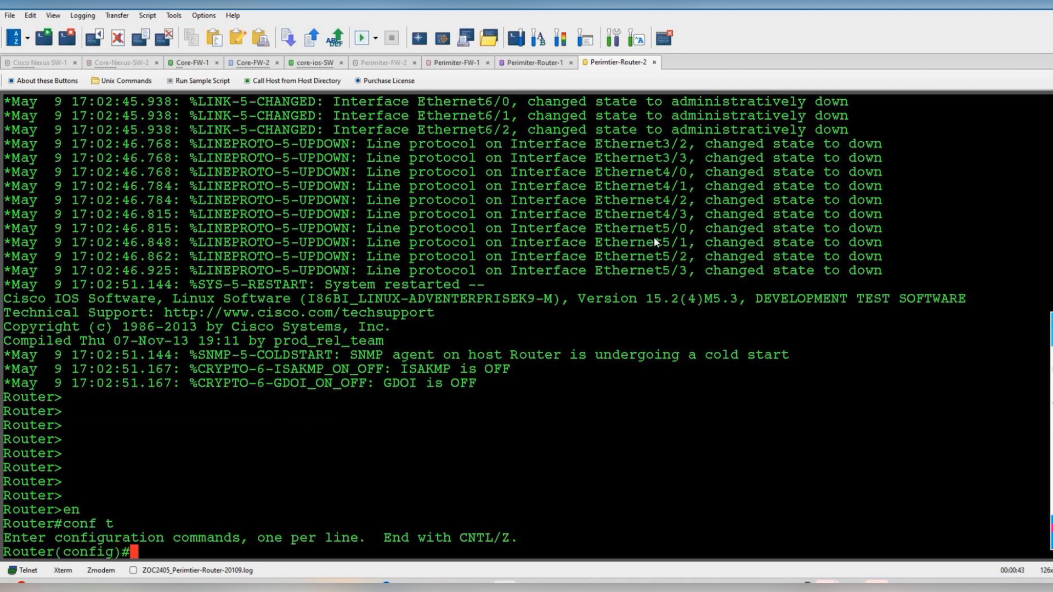
pyautogui.write('hostname ')
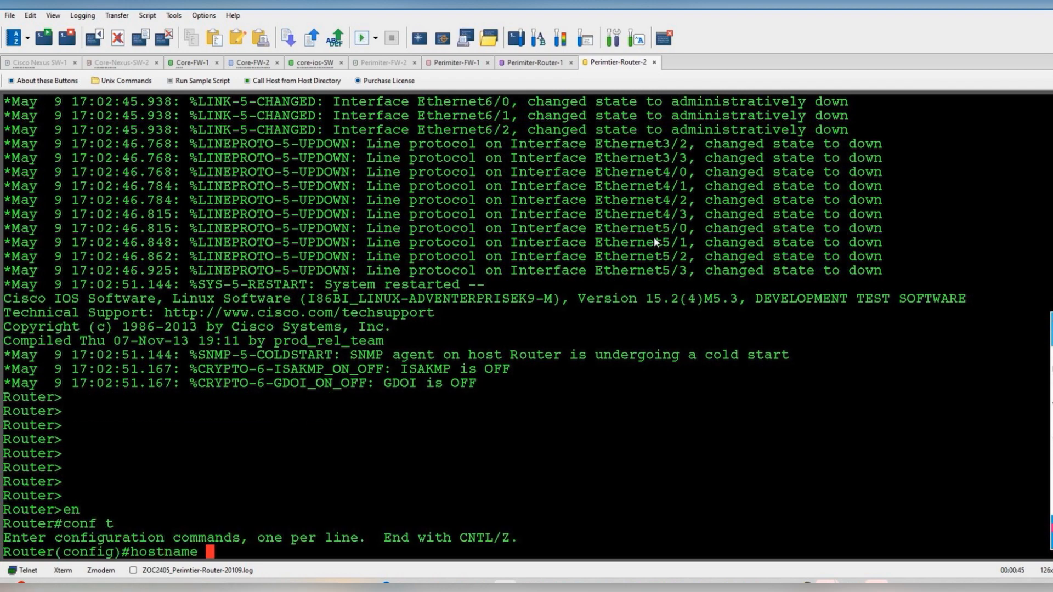
pyautogui.write('Perimiter')
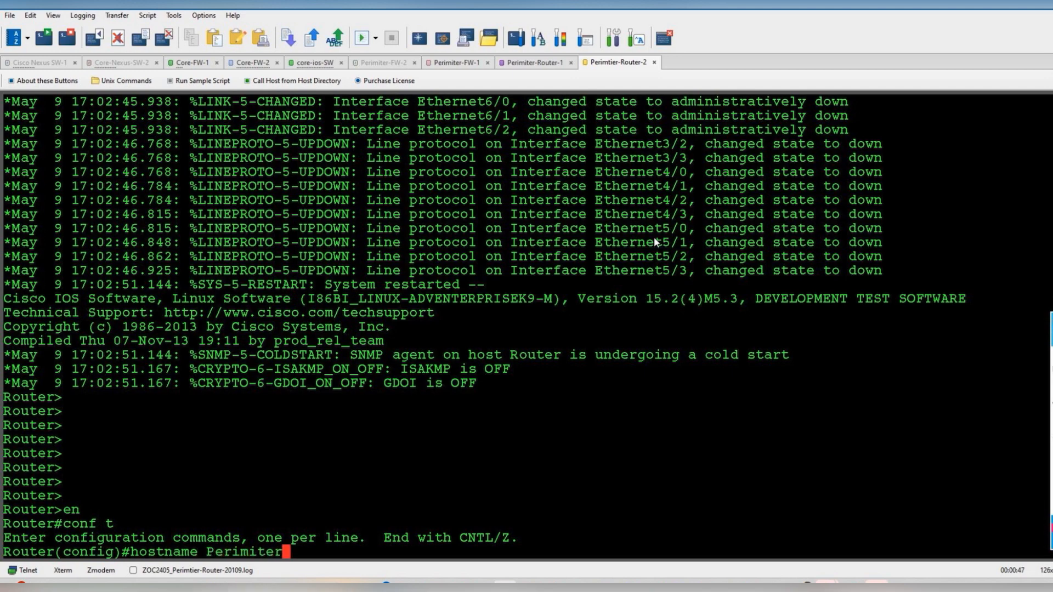
pyautogui.write('-Router-2')
pyautogui.press('Return')
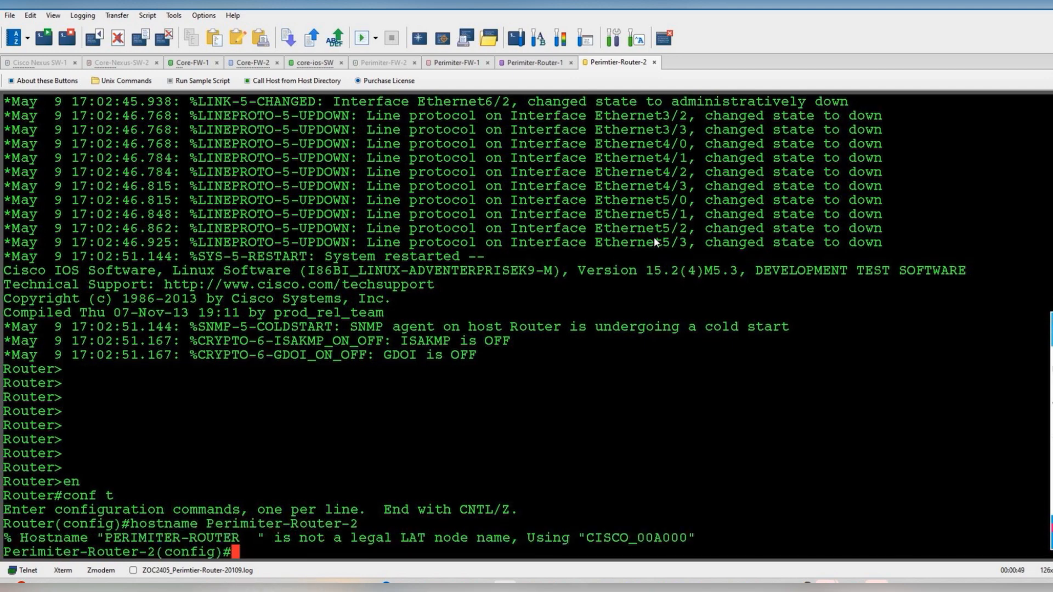
# - Give Ethernet0/0 the Perimiter-Firewall interface description
pyautogui.write('int eth')
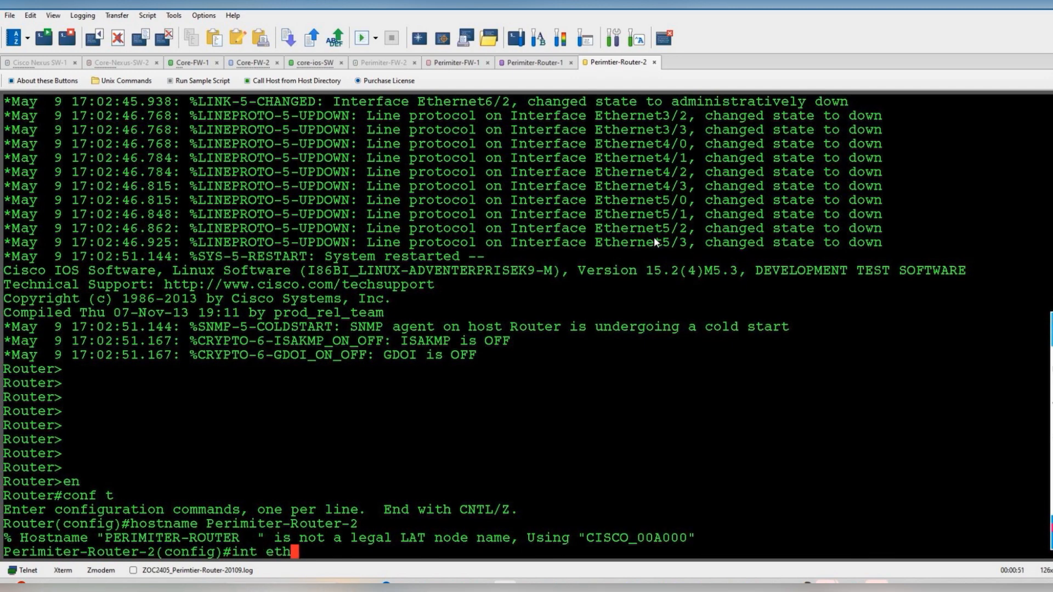
pyautogui.hotkey('alt', 'Tab')
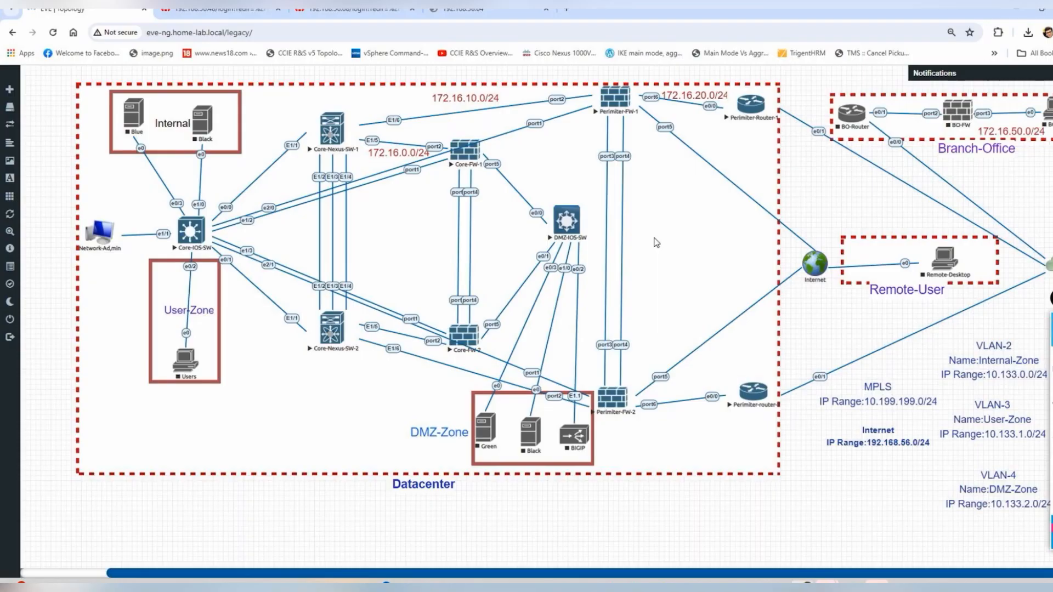
pyautogui.hotkey('alt', 'Tab')
pyautogui.write('0/0')
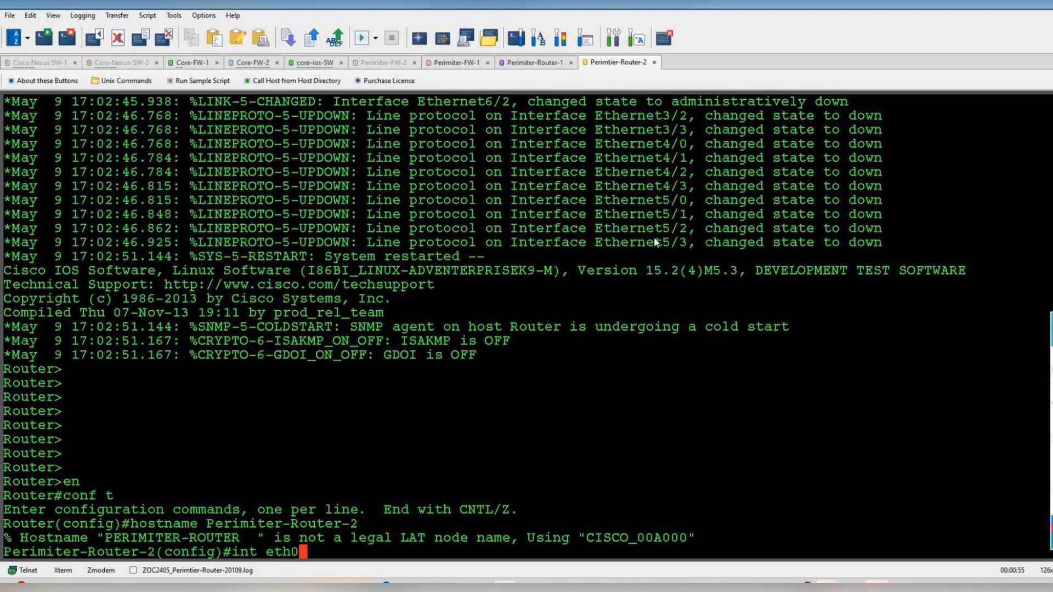
pyautogui.press('Return')
pyautogui.write('des')
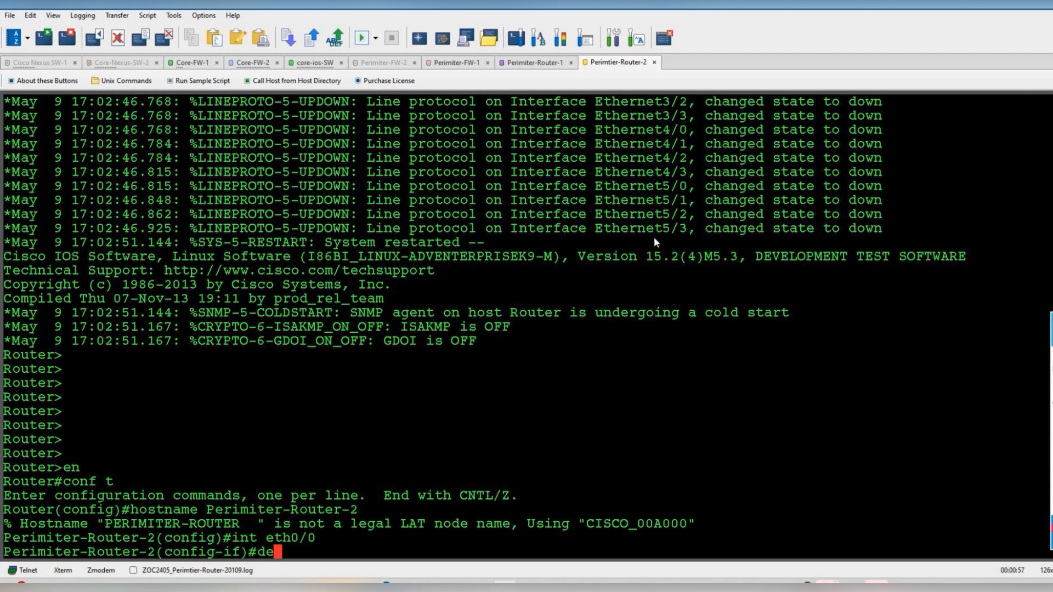
pyautogui.press('Tab')
pyautogui.write('"Peri')
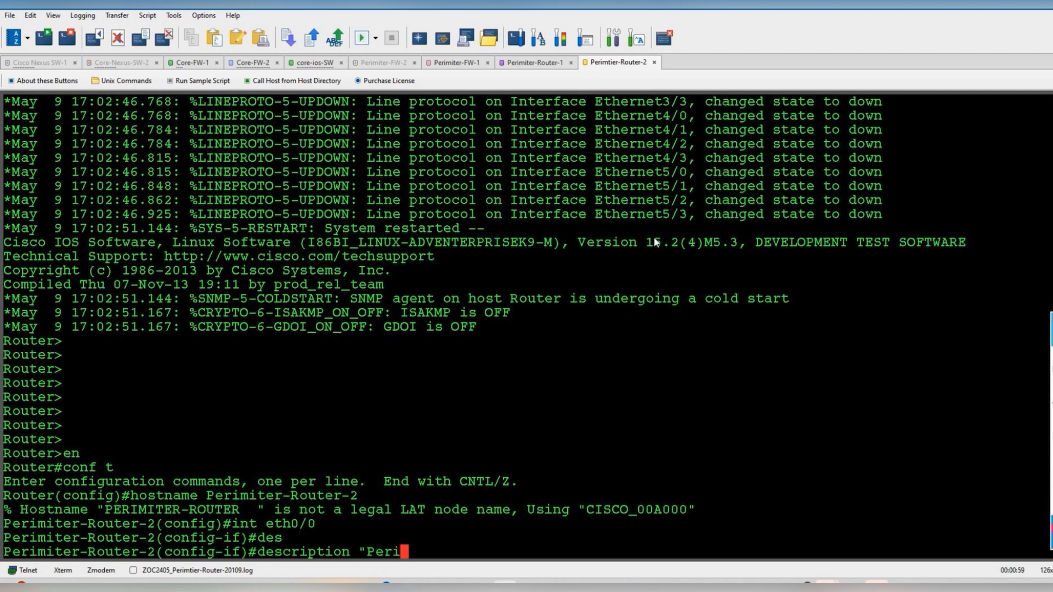
pyautogui.write('miter-R')
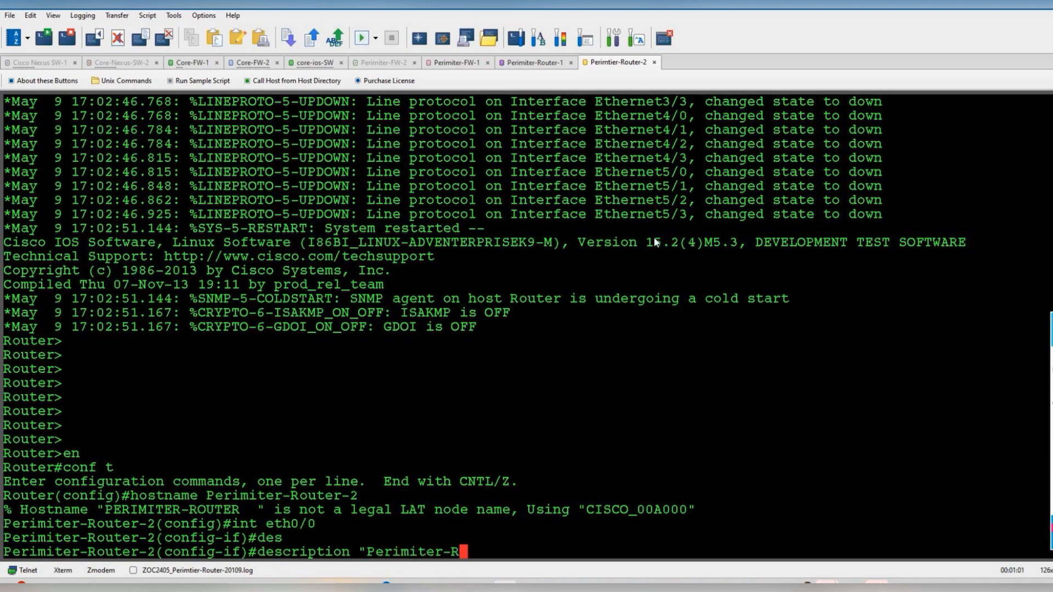
pyautogui.press('BackSpace')
pyautogui.write('Firew')
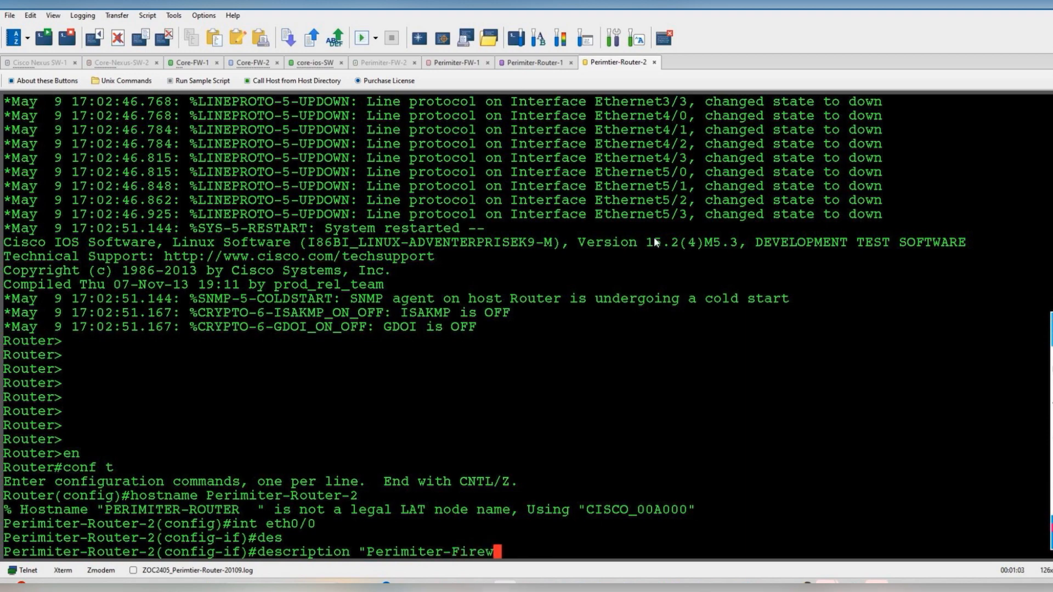
pyautogui.write('all-')
pyautogui.press('BackSpace')
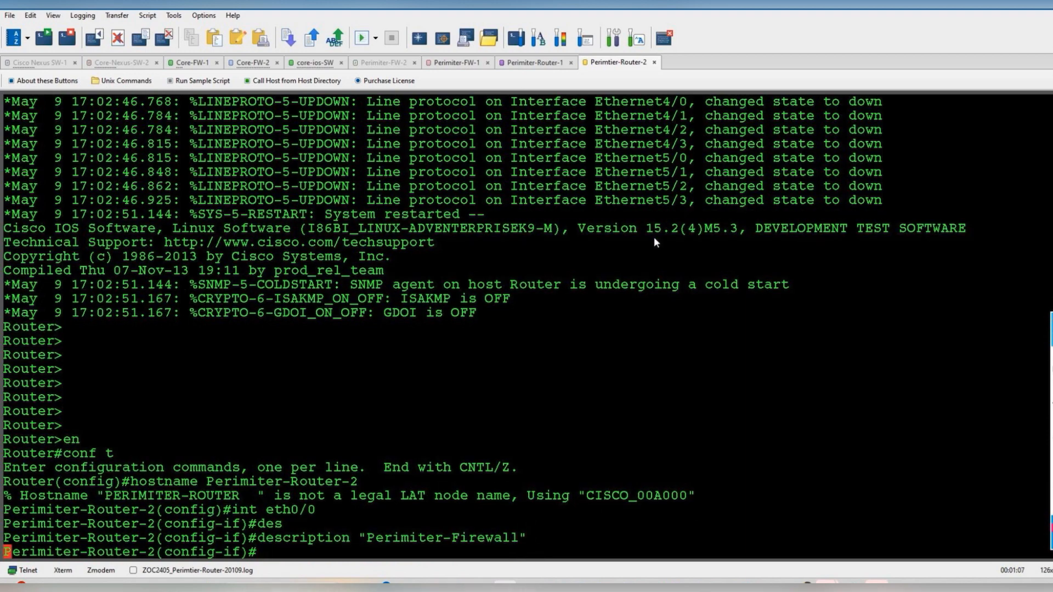
pyautogui.press('Return')
pyautogui.press('Return')
pyautogui.press('Return')
# - Address Ethernet0/0 as 172.16.20.3 255.255.255.0 and bring it up
pyautogui.write('ip add')
pyautogui.press('Tab')
pyautogui.write('17')
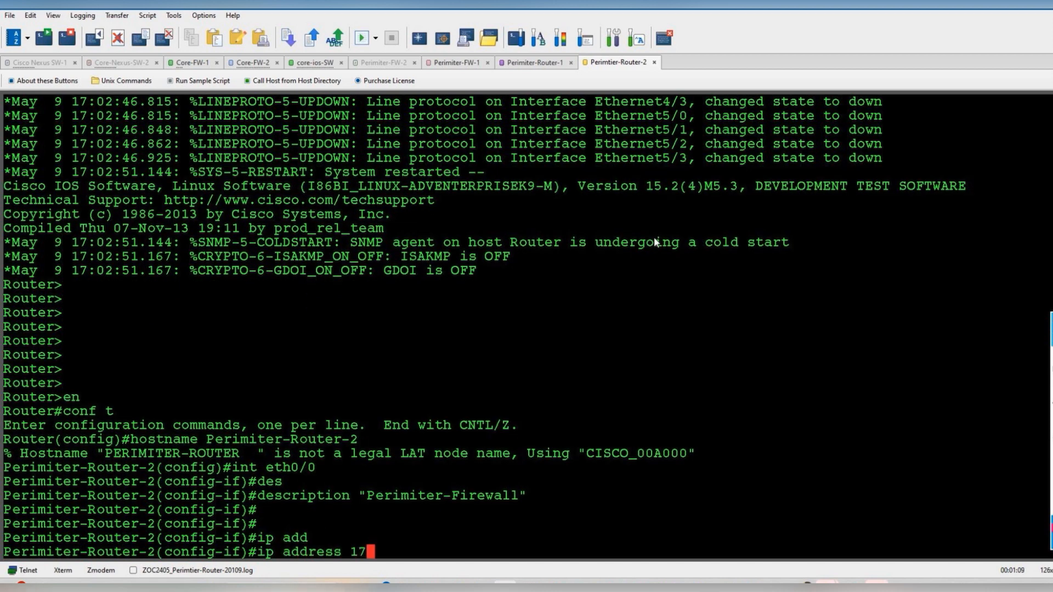
pyautogui.write('2.16.')
pyautogui.hotkey('alt', 'Tab')
pyautogui.hotkey('alt', 'Tab')
pyautogui.write('20.3 255.255.255.0')
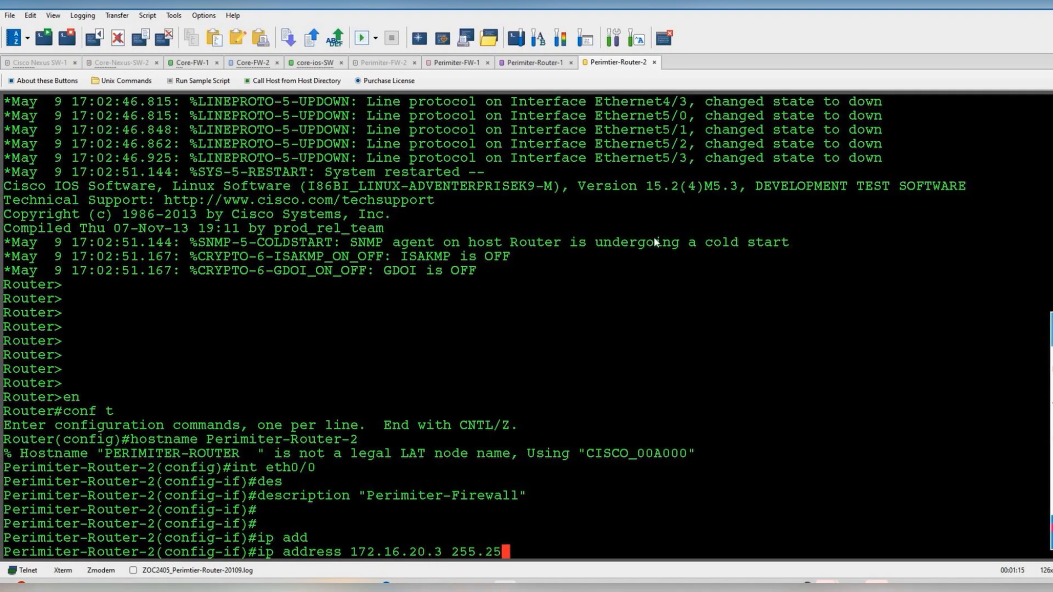
pyautogui.press('Return')
pyautogui.write('no shut')
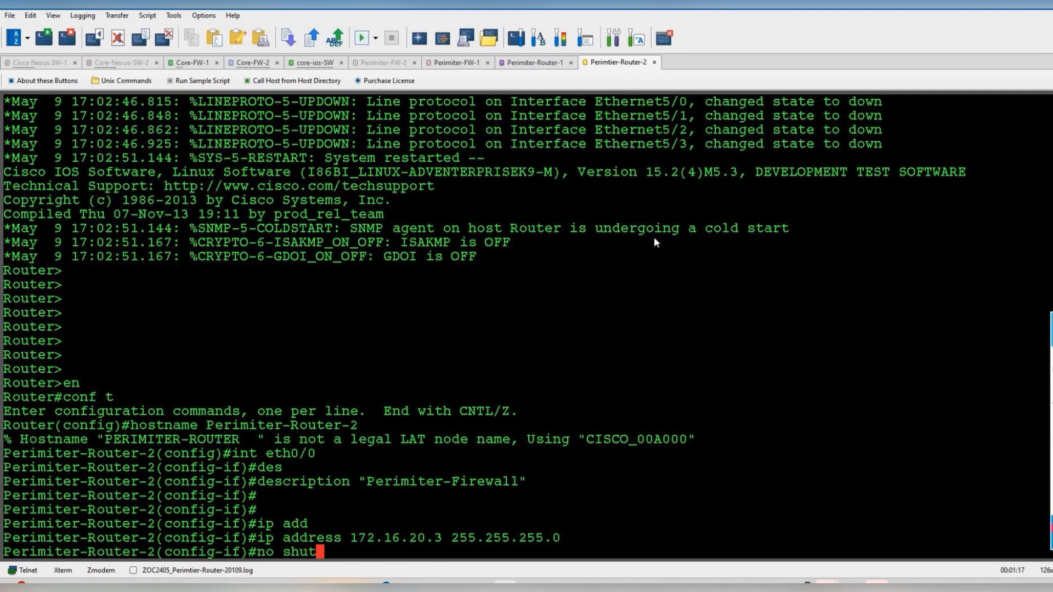
pyautogui.press('Return')
# - Ping 172.16.20.1, which fails at 0 percent, then stop the test and clear annotations
pyautogui.write('ping ')
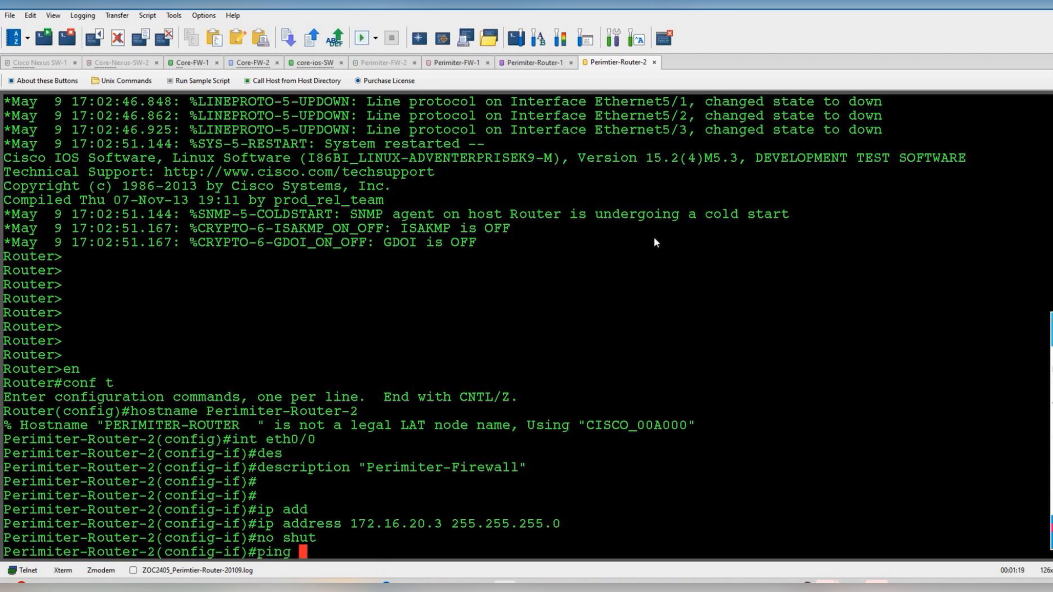
pyautogui.write('do ')
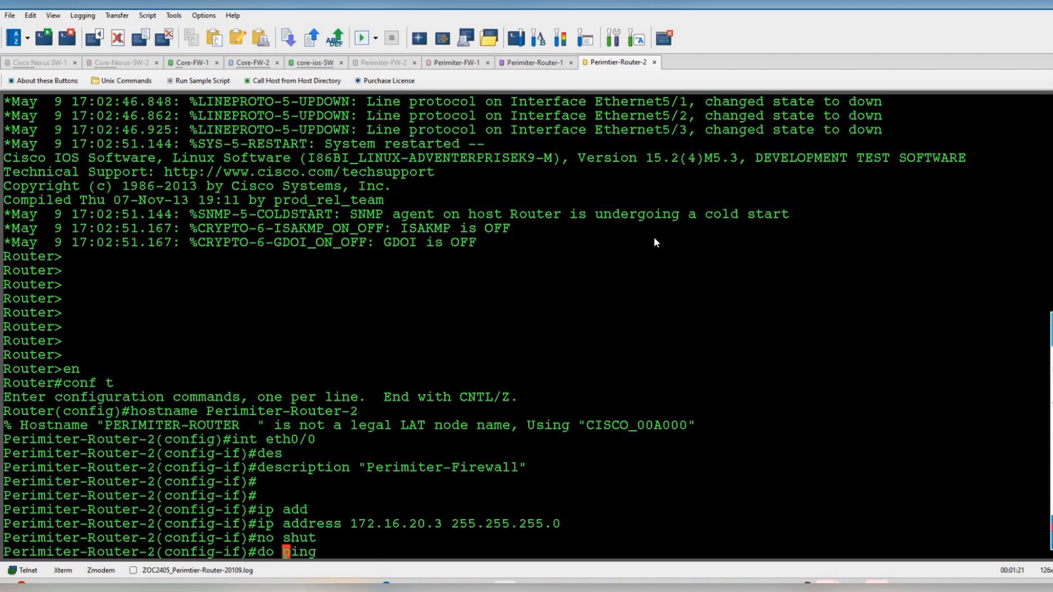
pyautogui.write('172.16.20.1')
pyautogui.press('Return')
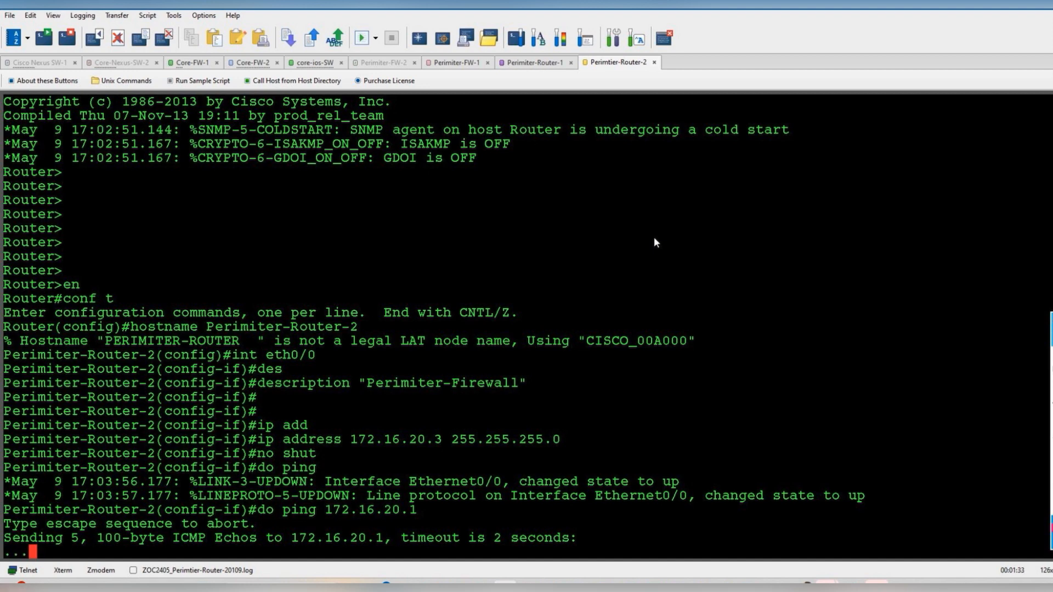
pyautogui.hotkey('ctrl', 'shift', '6')
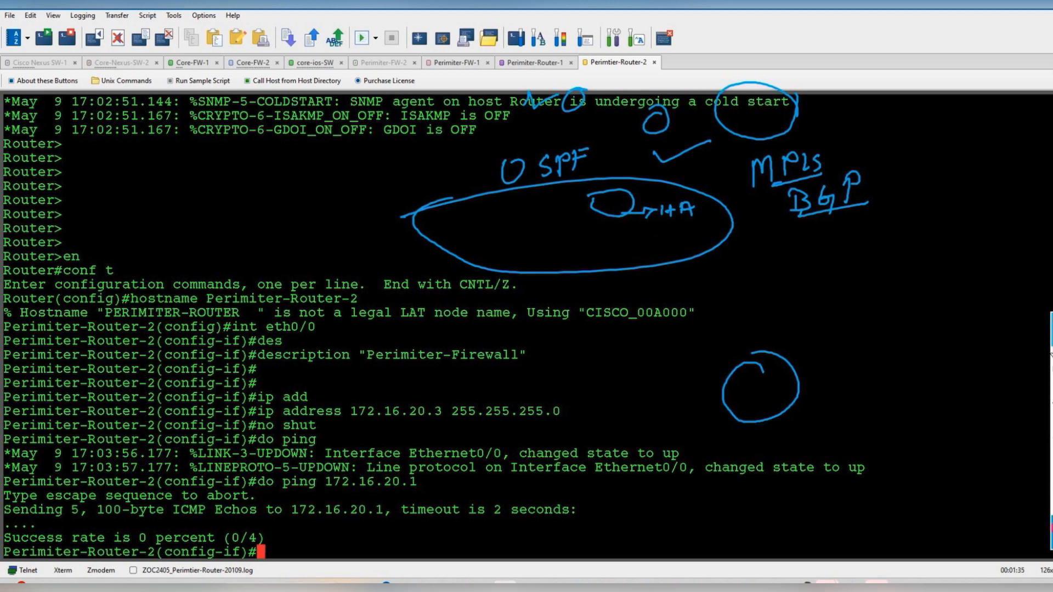
pyautogui.click(1051, 473)
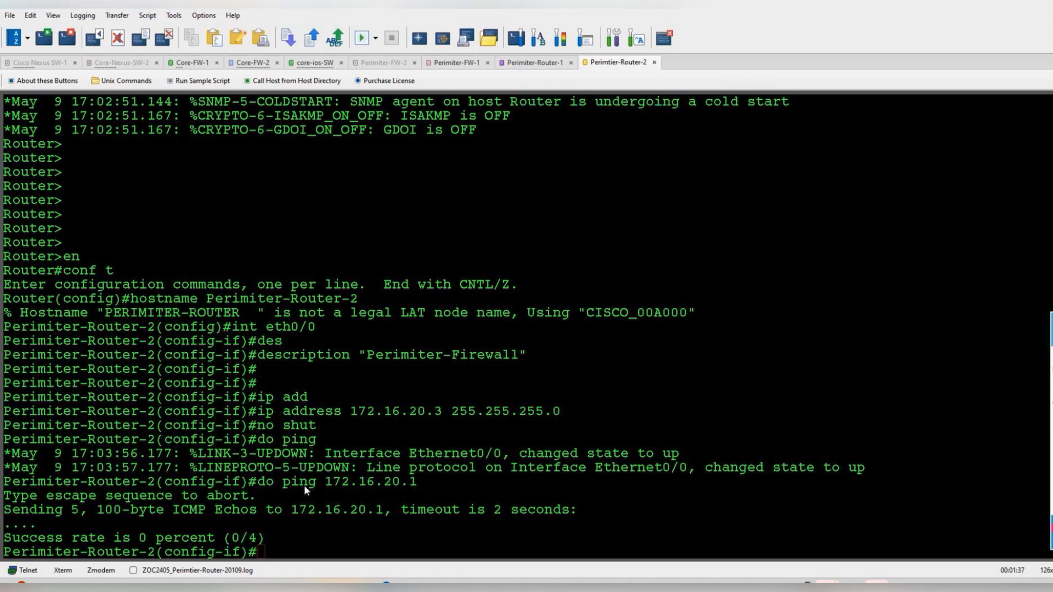
pyautogui.click(332, 482)
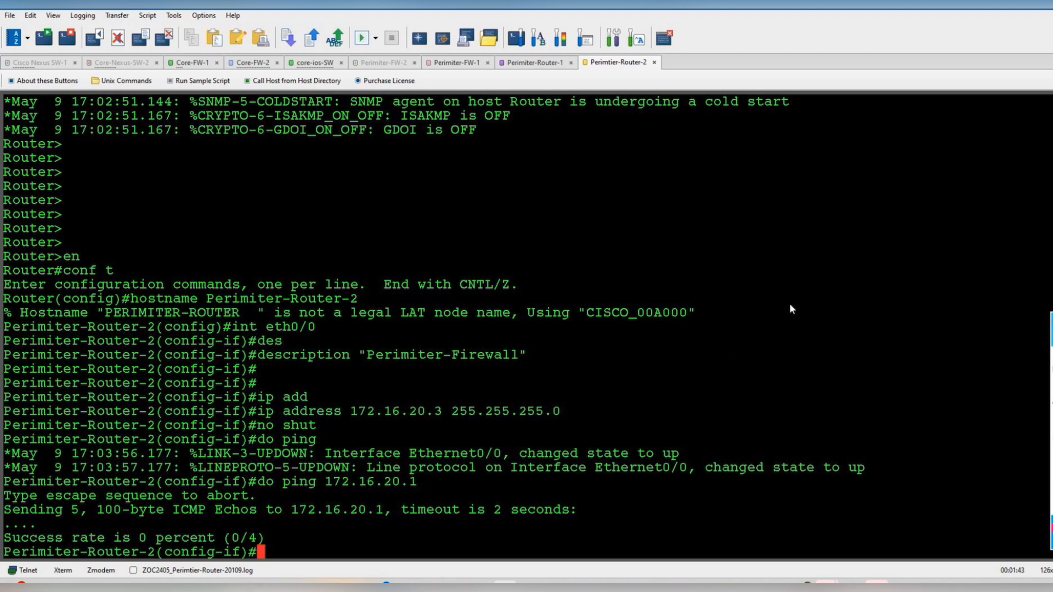
pyautogui.moveTo(1051, 372)
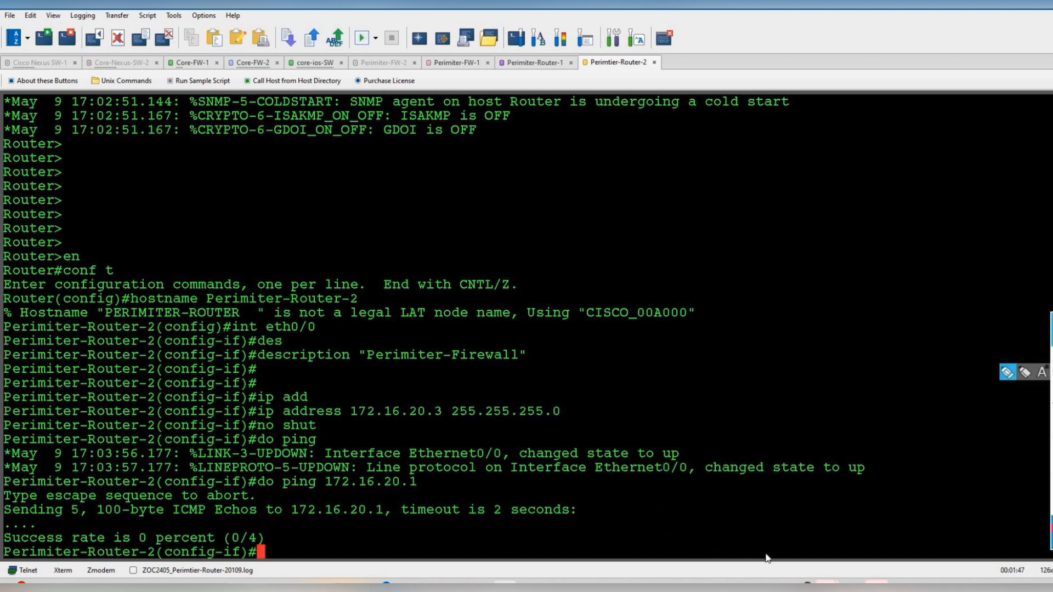
pyautogui.click(807, 580)
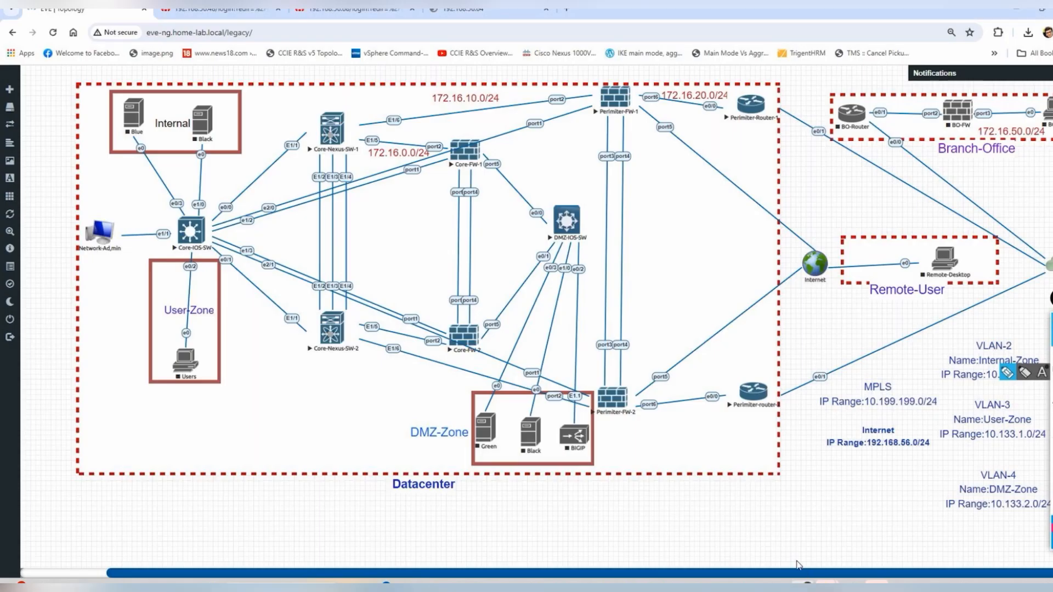
pyautogui.click(1001, 381)
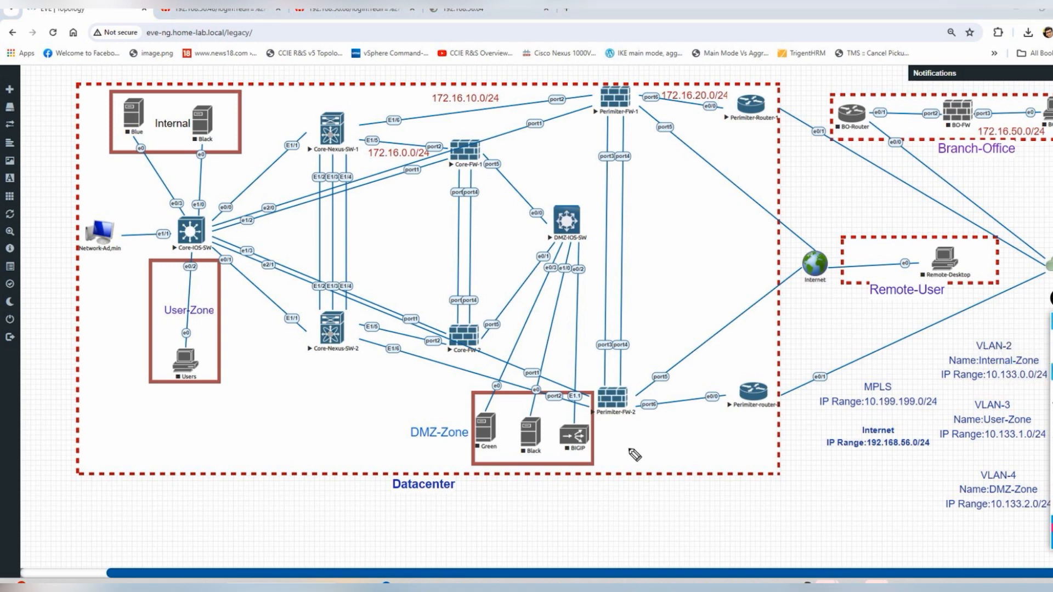
pyautogui.moveTo(641, 391)
pyautogui.mouseDown()
pyautogui.moveTo(595, 395)
pyautogui.moveTo(646, 418)
pyautogui.moveTo(631, 368)
pyautogui.moveTo(630, 313)
pyautogui.moveTo(659, 313)
pyautogui.moveTo(645, 313)
pyautogui.mouseUp()
pyautogui.moveTo(662, 299)
pyautogui.mouseDown()
pyautogui.moveTo(741, 262)
pyautogui.moveTo(750, 244)
pyautogui.moveTo(757, 255)
pyautogui.moveTo(761, 238)
pyautogui.moveTo(772, 253)
pyautogui.moveTo(781, 227)
pyautogui.mouseUp()
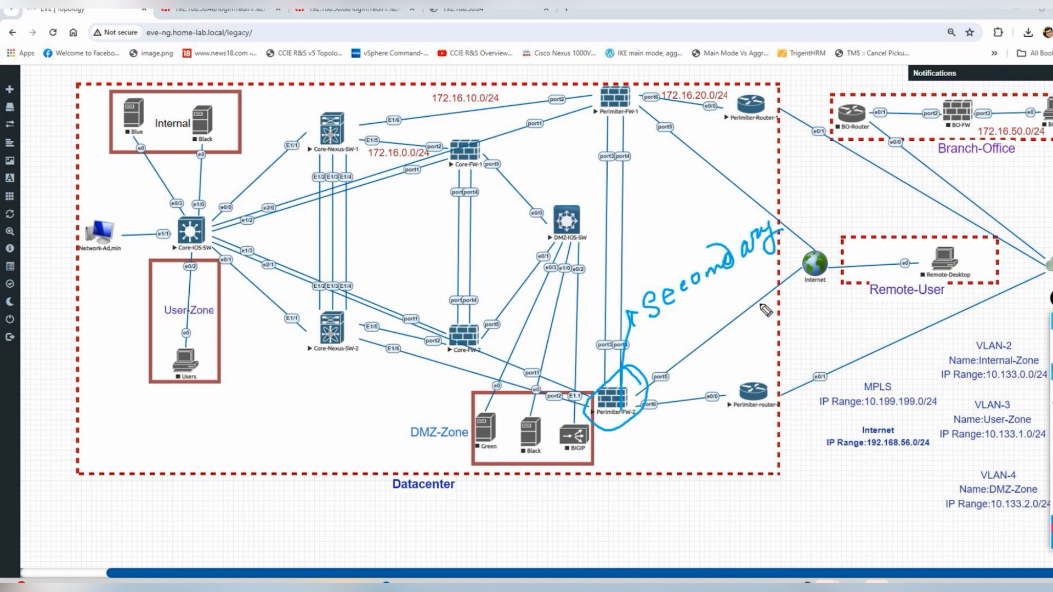
pyautogui.moveTo(778, 376)
pyautogui.mouseDown()
pyautogui.moveTo(759, 430)
pyautogui.moveTo(790, 376)
pyautogui.mouseUp()
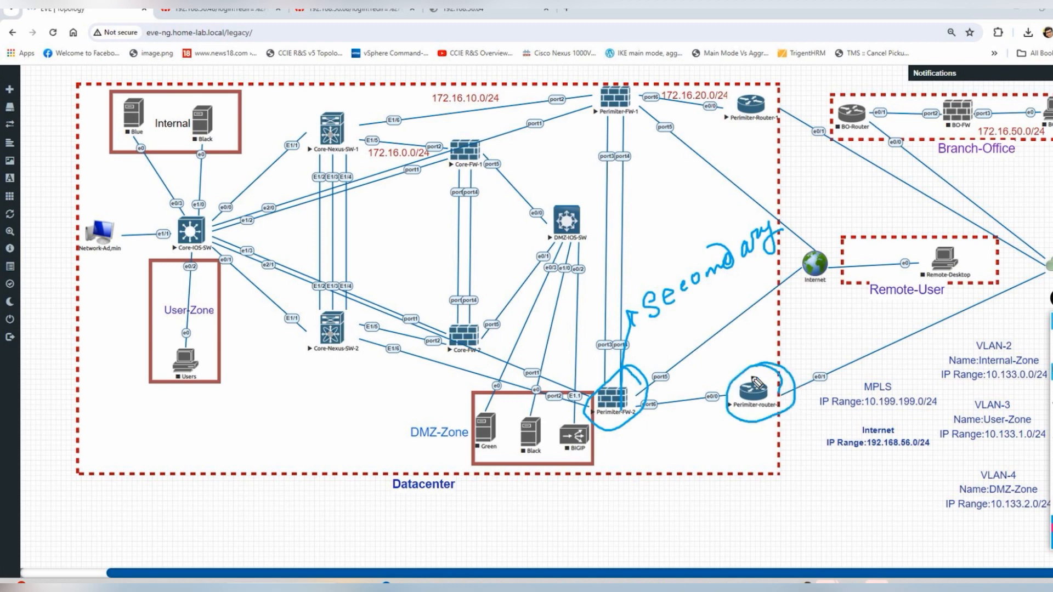
pyautogui.moveTo(725, 473)
pyautogui.mouseDown()
pyautogui.moveTo(738, 431)
pyautogui.moveTo(748, 463)
pyautogui.moveTo(763, 445)
pyautogui.moveTo(767, 458)
pyautogui.moveTo(781, 446)
pyautogui.mouseUp()
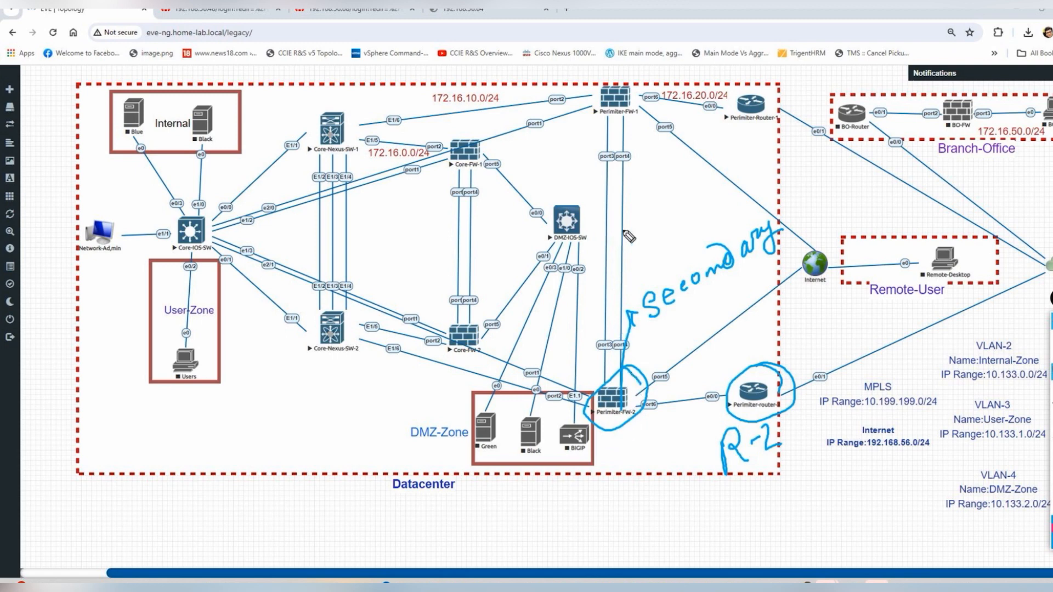
pyautogui.moveTo(628, 230)
pyautogui.mouseDown()
pyautogui.moveTo(623, 272)
pyautogui.moveTo(628, 248)
pyautogui.moveTo(661, 231)
pyautogui.moveTo(659, 249)
pyautogui.moveTo(676, 222)
pyautogui.moveTo(679, 231)
pyautogui.moveTo(705, 211)
pyautogui.moveTo(721, 221)
pyautogui.moveTo(732, 213)
pyautogui.mouseUp()
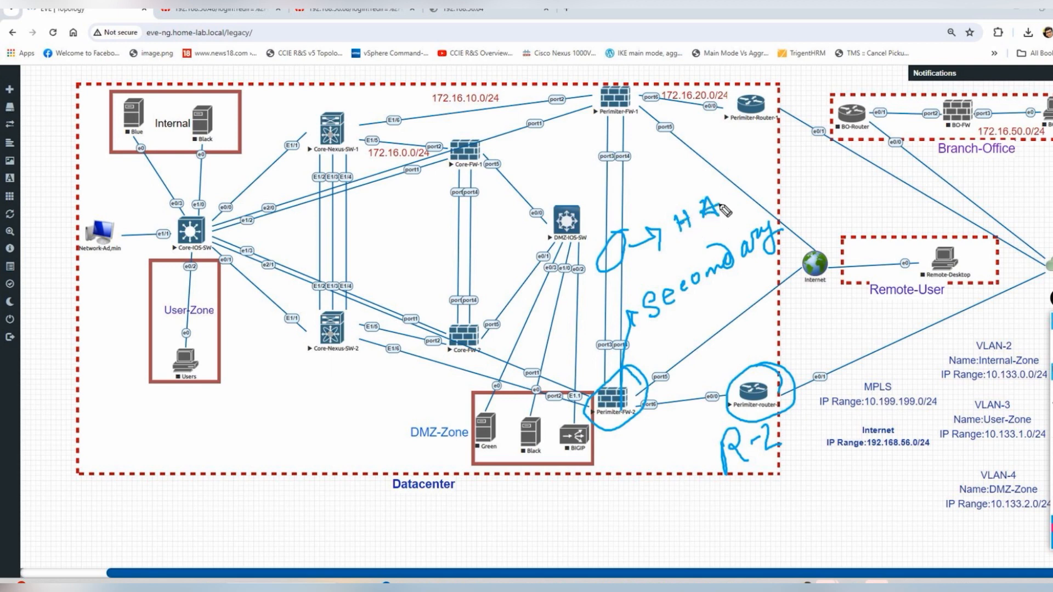
pyautogui.moveTo(630, 420)
pyautogui.mouseDown()
pyautogui.moveTo(658, 446)
pyautogui.moveTo(656, 468)
pyautogui.mouseUp()
pyautogui.moveTo(653, 507)
pyautogui.mouseDown()
pyautogui.moveTo(667, 507)
pyautogui.moveTo(670, 494)
pyautogui.moveTo(686, 504)
pyautogui.mouseUp()
pyautogui.moveTo(691, 459); pyautogui.dragTo(689, 495)
pyautogui.moveTo(680, 486)
pyautogui.mouseDown()
pyautogui.moveTo(711, 494)
pyautogui.moveTo(730, 475)
pyautogui.moveTo(762, 481)
pyautogui.moveTo(786, 466)
pyautogui.moveTo(781, 492)
pyautogui.mouseUp()
pyautogui.moveTo(767, 478); pyautogui.dragTo(802, 471)
pyautogui.moveTo(742, 515)
pyautogui.mouseDown()
pyautogui.moveTo(745, 546)
pyautogui.moveTo(747, 524)
pyautogui.moveTo(757, 542)
pyautogui.moveTo(770, 533)
pyautogui.moveTo(782, 540)
pyautogui.moveTo(829, 496)
pyautogui.moveTo(847, 496)
pyautogui.moveTo(833, 534)
pyautogui.mouseUp()
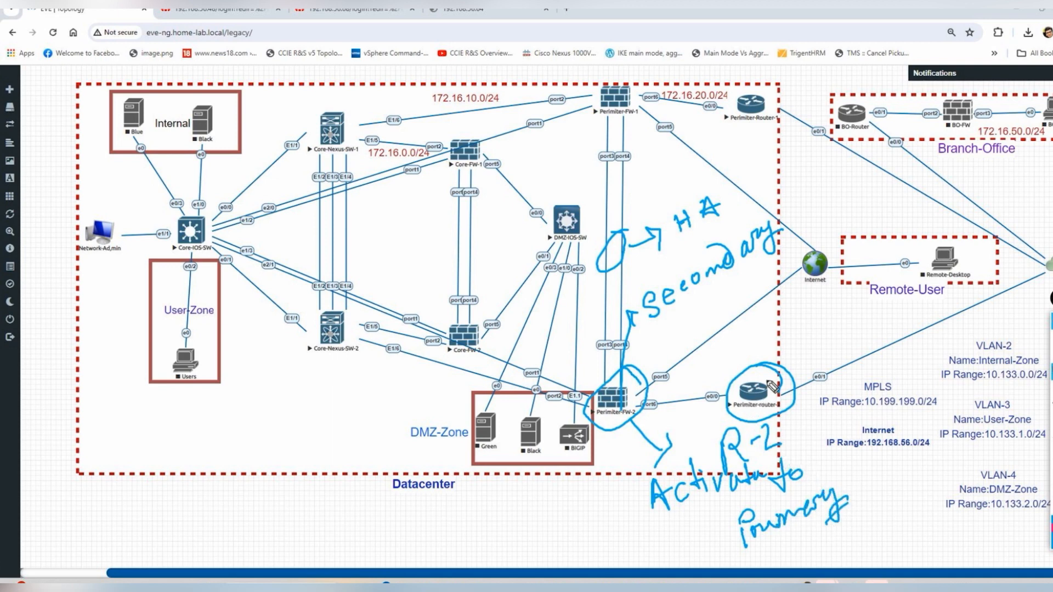
pyautogui.moveTo(733, 403)
pyautogui.mouseDown()
pyautogui.moveTo(624, 423)
pyautogui.moveTo(645, 429)
pyautogui.moveTo(657, 384)
pyautogui.moveTo(677, 417)
pyautogui.moveTo(707, 407)
pyautogui.mouseUp()
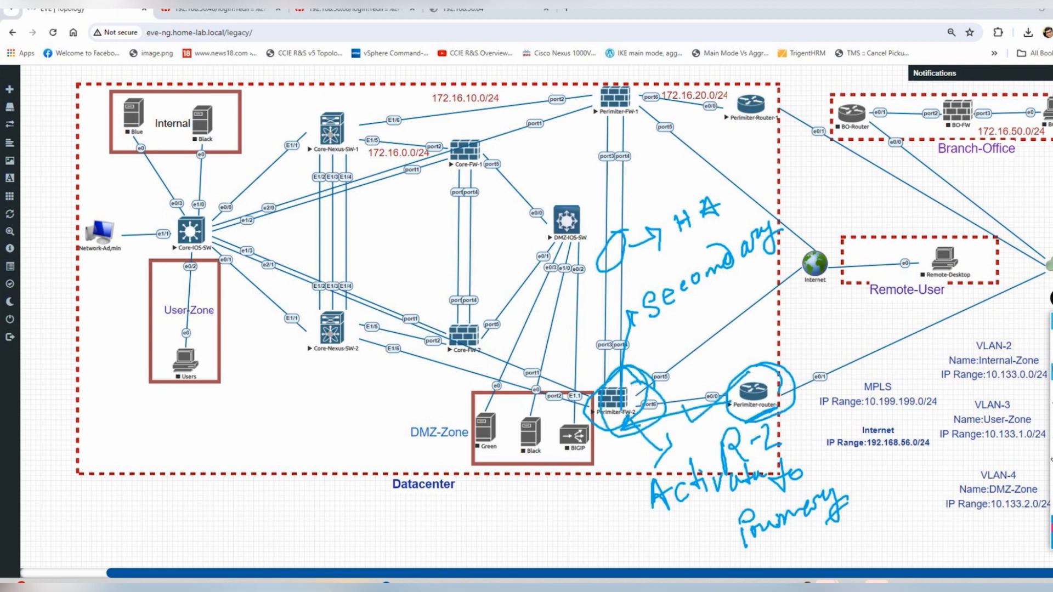
pyautogui.click(1051, 459)
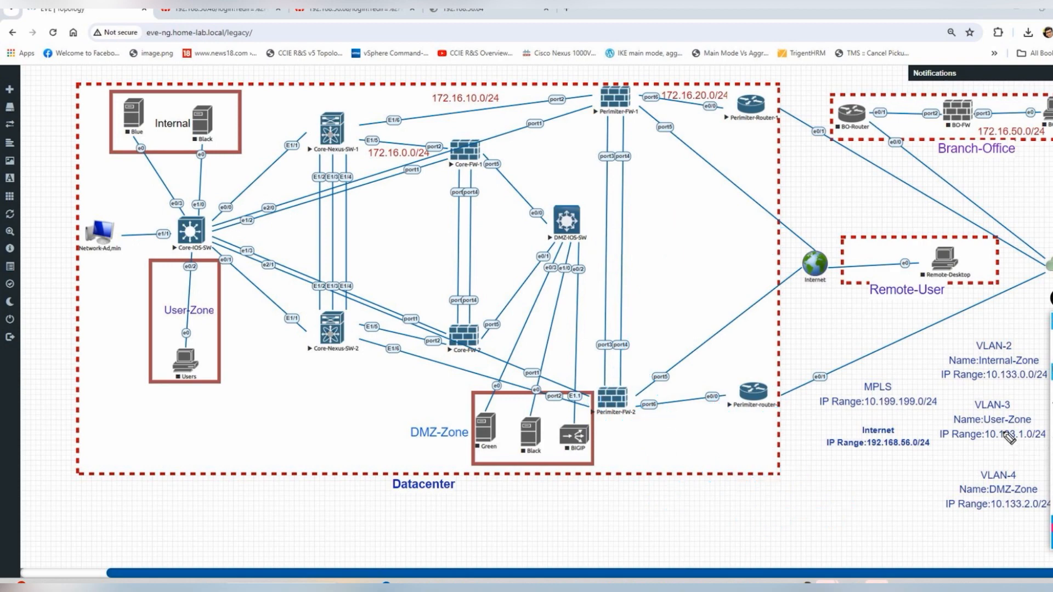
pyautogui.hotkey('alt', 'Tab')
pyautogui.click(683, 463)
pyautogui.click(826, 417)
pyautogui.moveTo(832, 419); pyautogui.dragTo(835, 435)
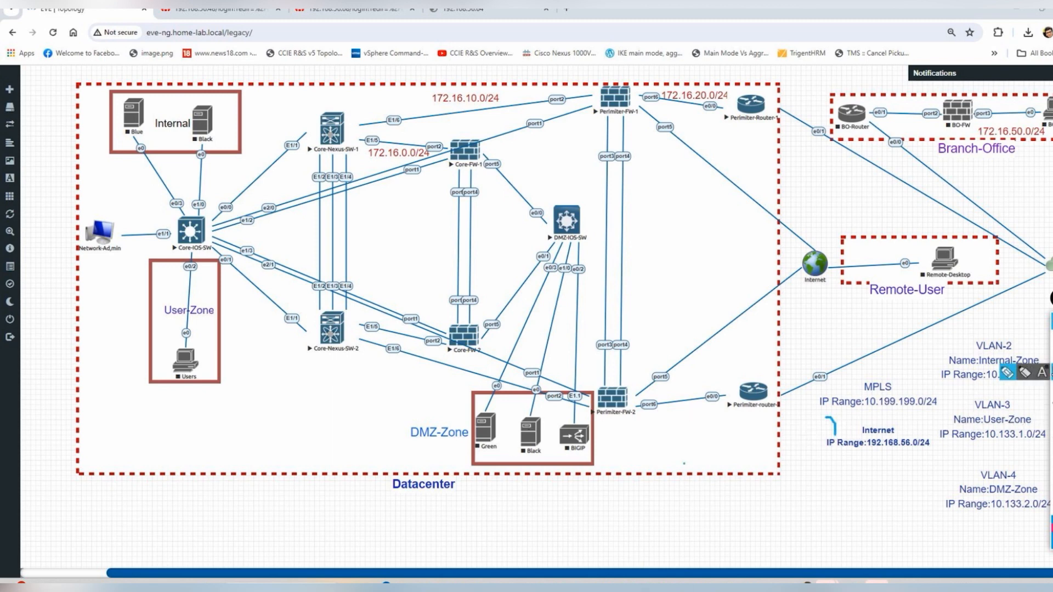
pyautogui.click(1023, 343)
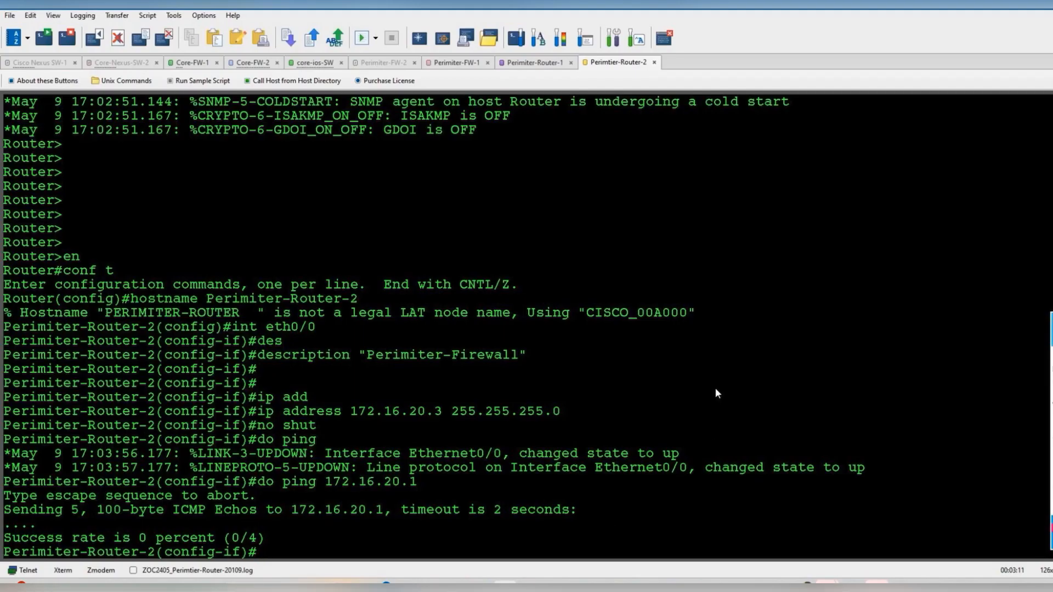
# - Describe Perimiter-Router-2's eth0/1 as "Connected to the MPLS"
pyautogui.press('Return')
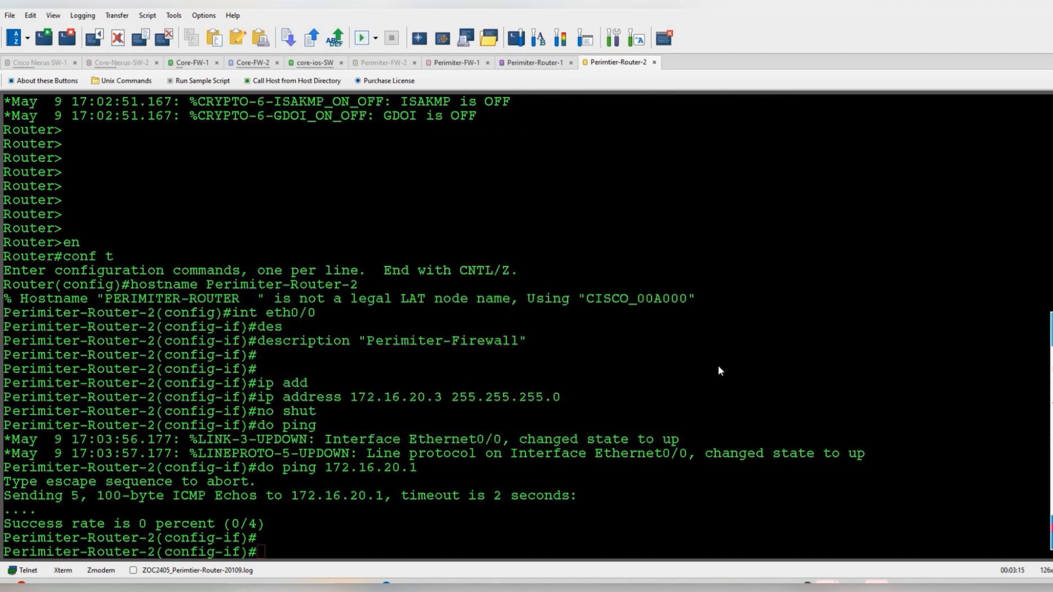
pyautogui.hotkey('alt', 'Tab')
pyautogui.hotkey('alt', 'Tab')
pyautogui.hotkey('alt', 'Tab')
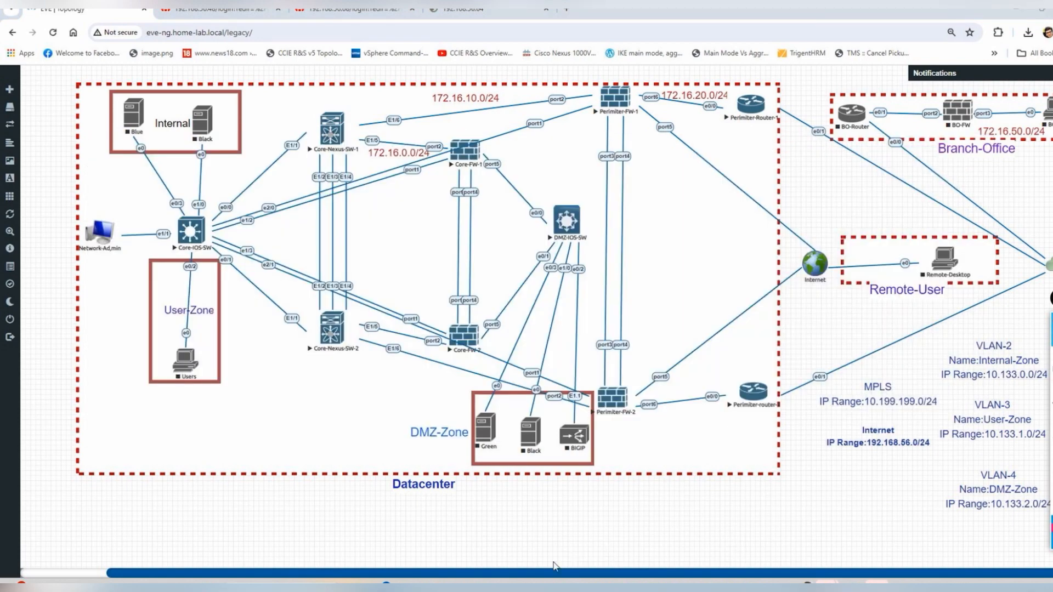
pyautogui.hotkey('alt', 'Tab')
pyautogui.write('int eth0/')
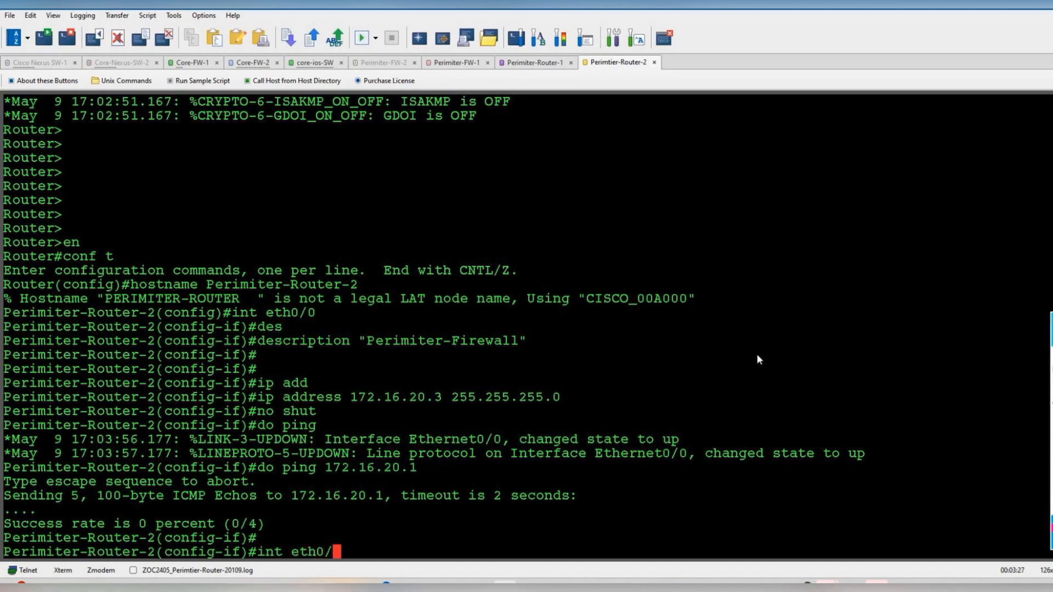
pyautogui.write('1')
pyautogui.press('Return')
pyautogui.write('des')
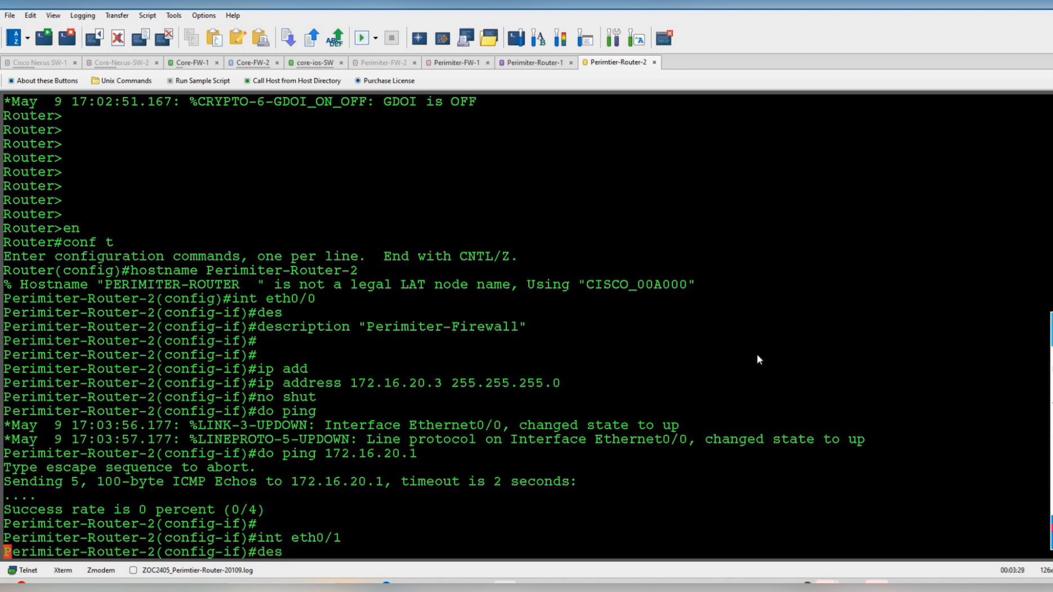
pyautogui.press('Tab')
pyautogui.write('"Connec')
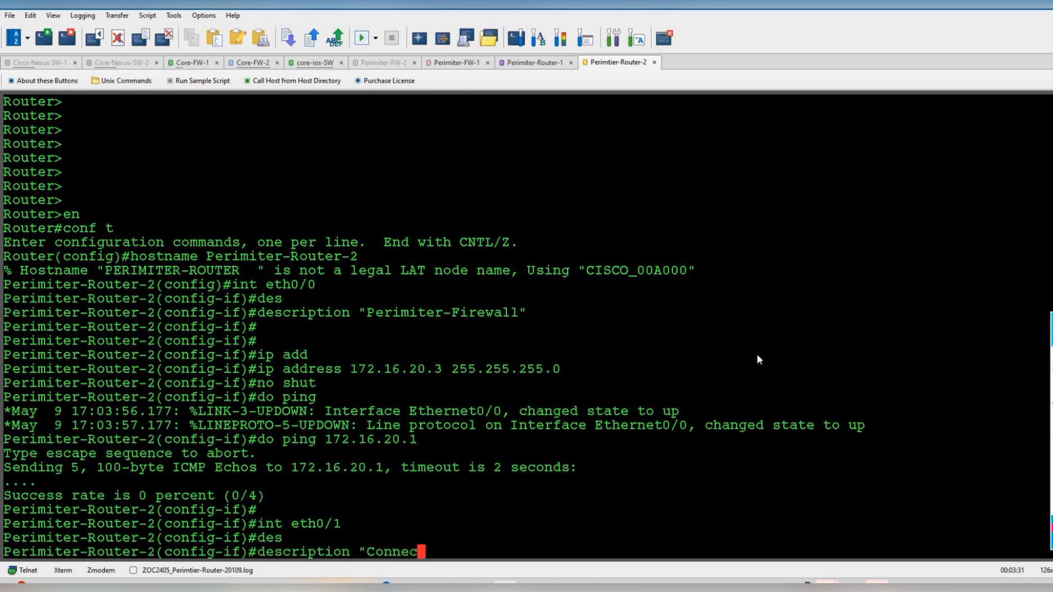
pyautogui.write('ted to the M')
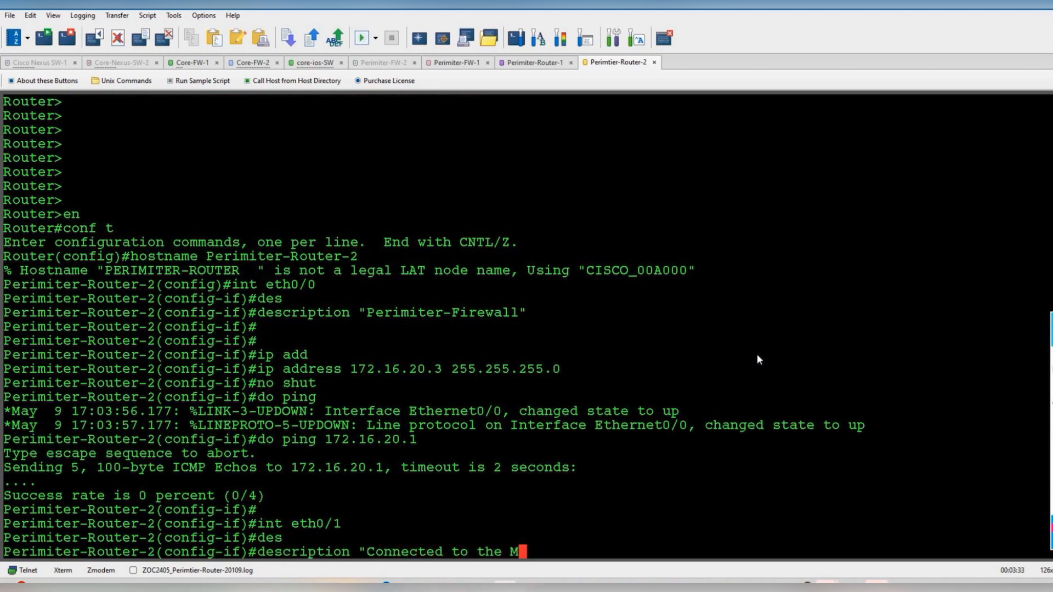
pyautogui.write('PLS"')
pyautogui.press('Return')
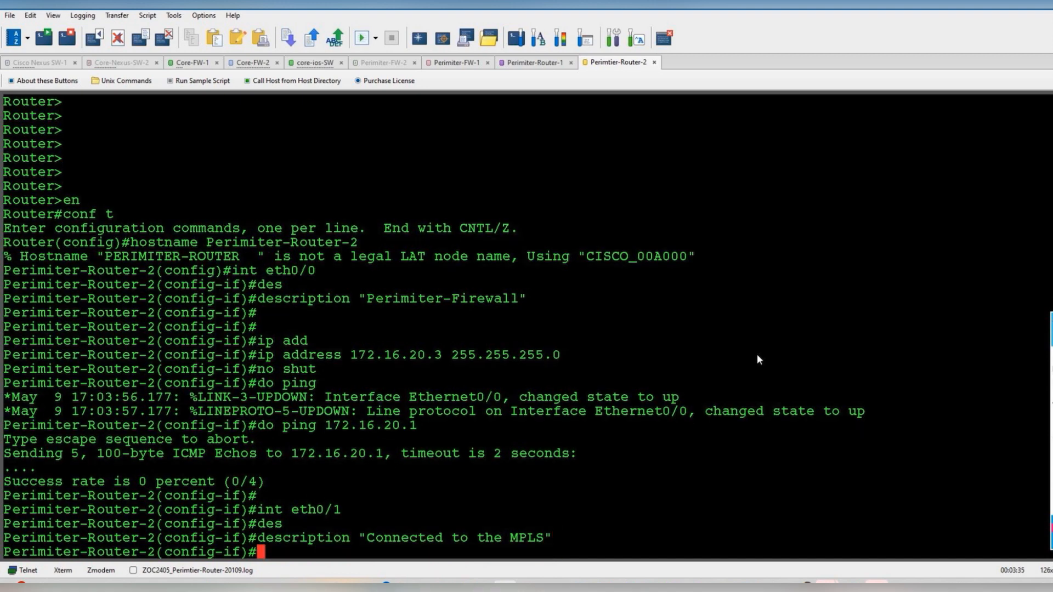
# - Address eth0/1 as 10.199.199.60 255.255.255.0 and bring it up
pyautogui.write('ip add')
pyautogui.press('Tab')
pyautogui.write('10.199.')
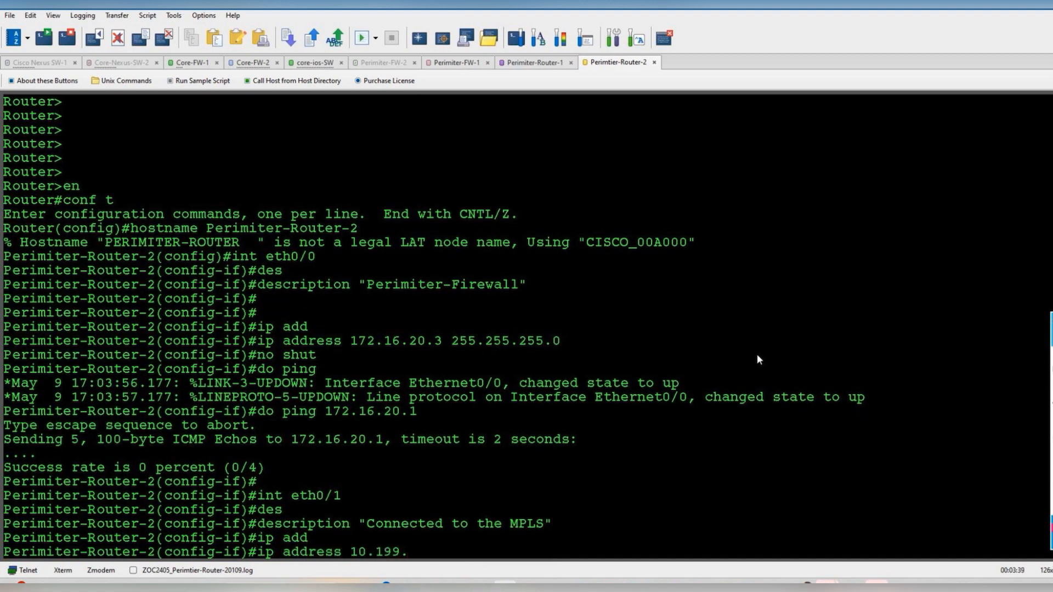
pyautogui.write('199.60 2')
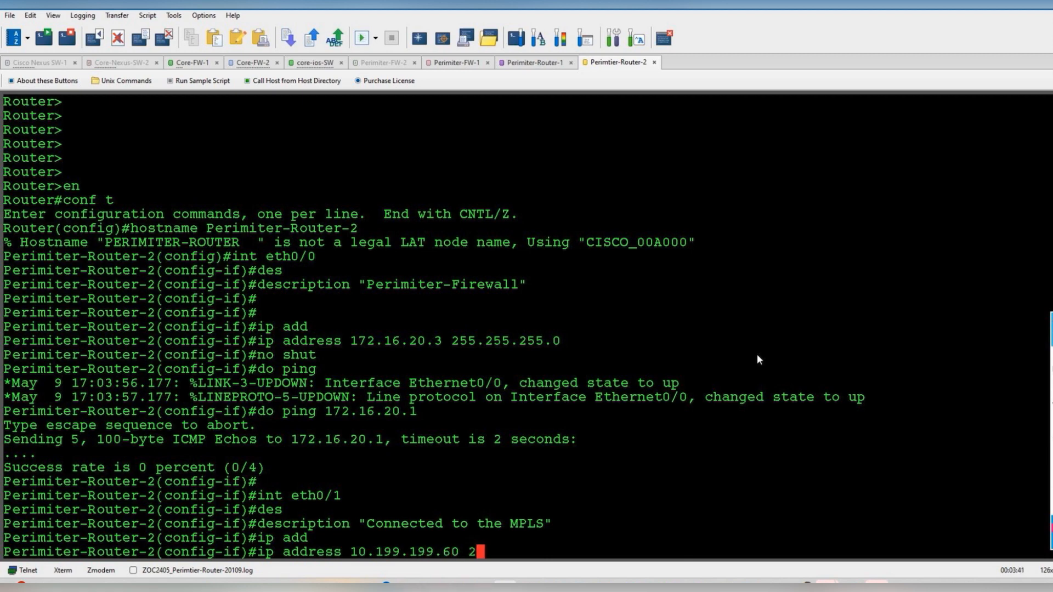
pyautogui.write('55.255.255.0')
pyautogui.press('Return')
pyautogui.write('no shut')
pyautogui.press('Return')
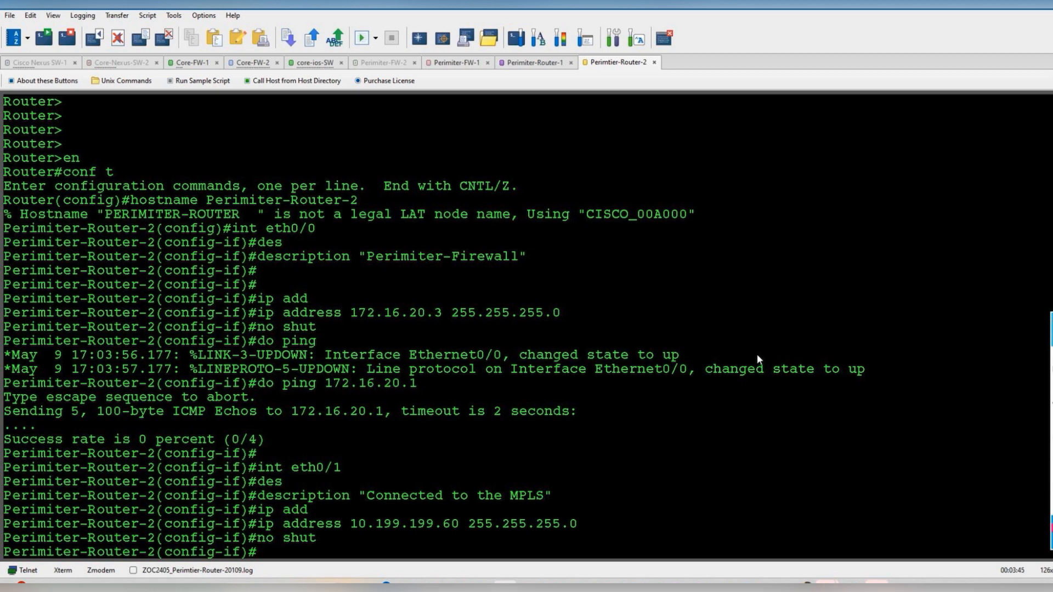
pyautogui.press('Return')
pyautogui.press('Return')
pyautogui.press('Return')
# - Ping the MPLS gateway 10.199.199.1 (80 percent) and save with do wr
pyautogui.write('do ')
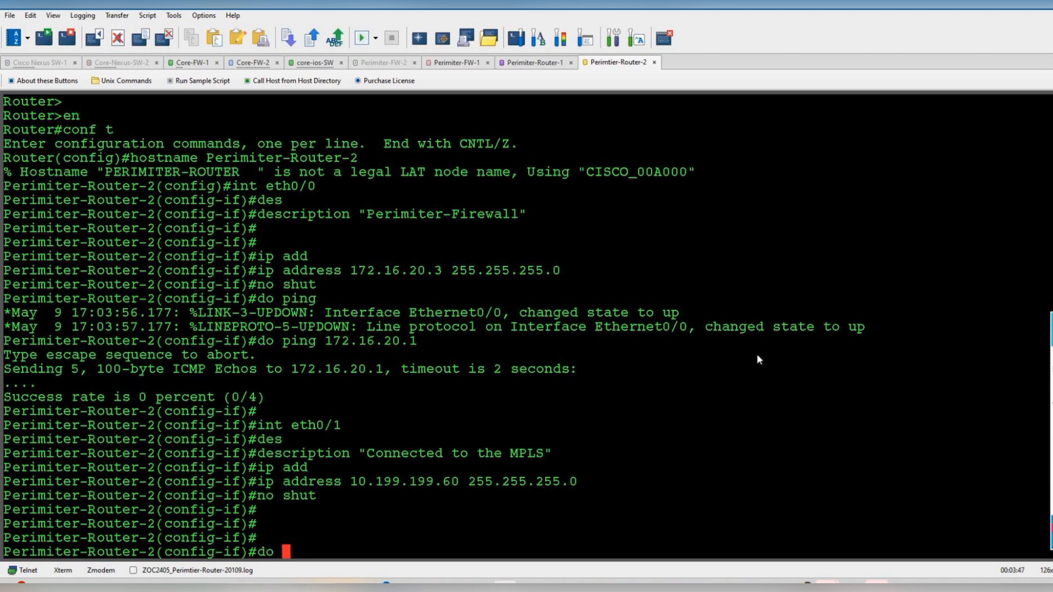
pyautogui.write('ping 10.')
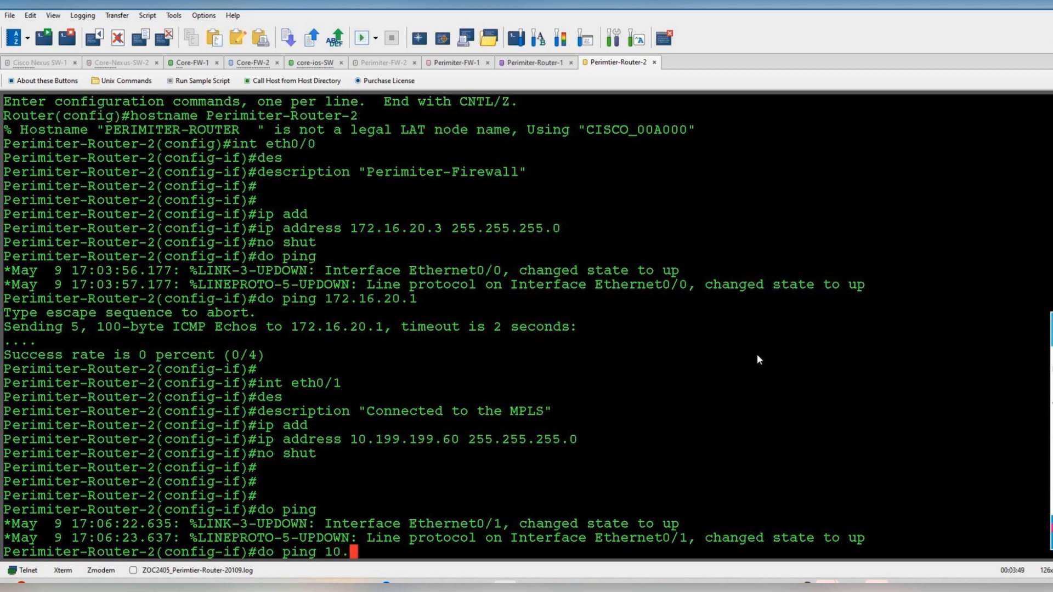
pyautogui.write('199.199.1')
pyautogui.press('Return')
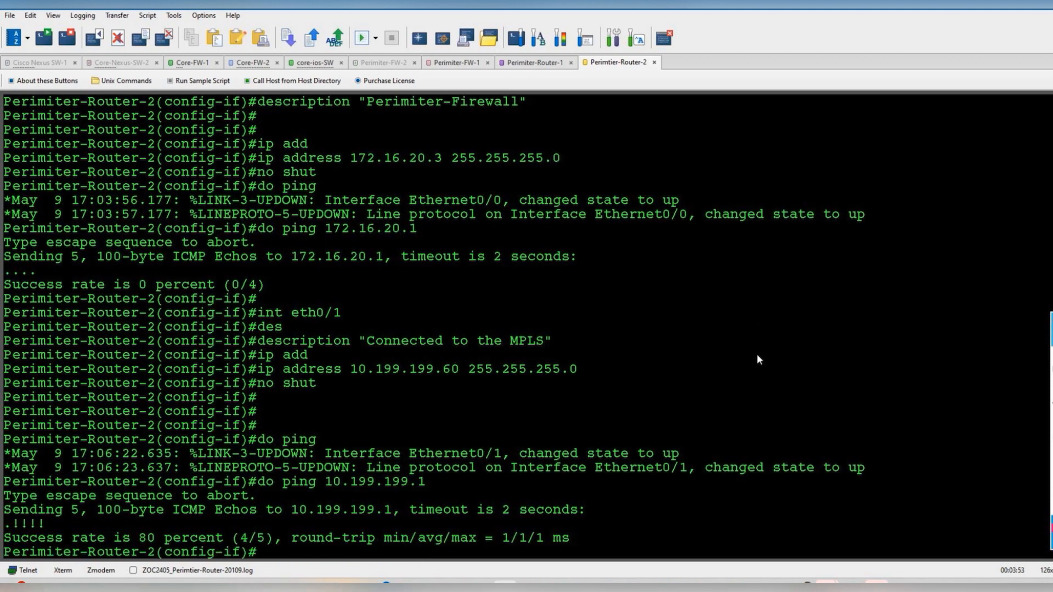
pyautogui.press('Return')
pyautogui.press('Return')
pyautogui.write('do wr')
pyautogui.press('Return')
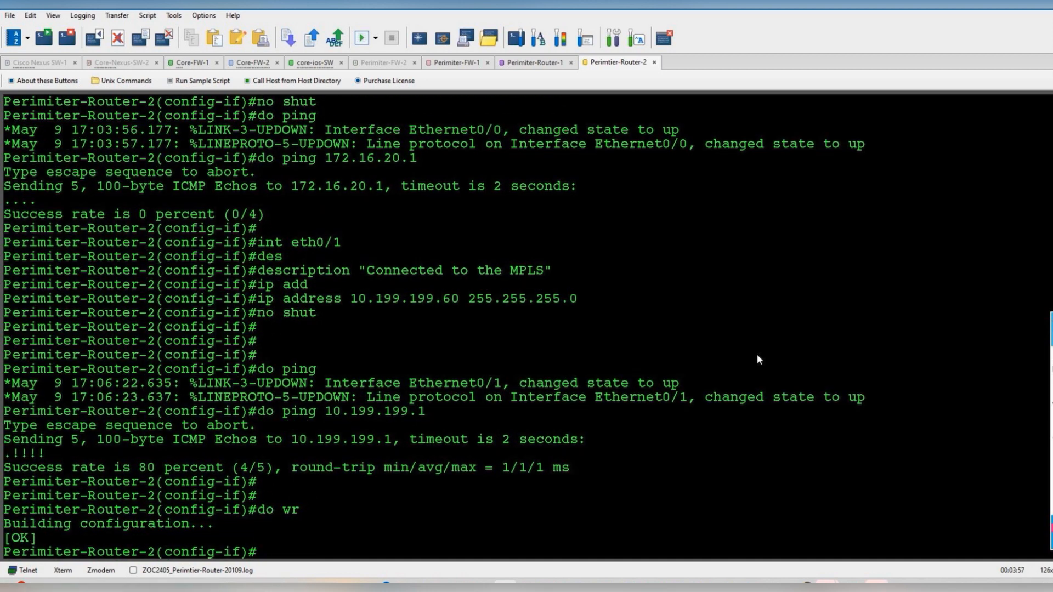
# - Ping the MPLS gateway 10.199.199.1 from Perimiter-Router-1, getting 4 of 5 replies
pyautogui.click(531, 62)
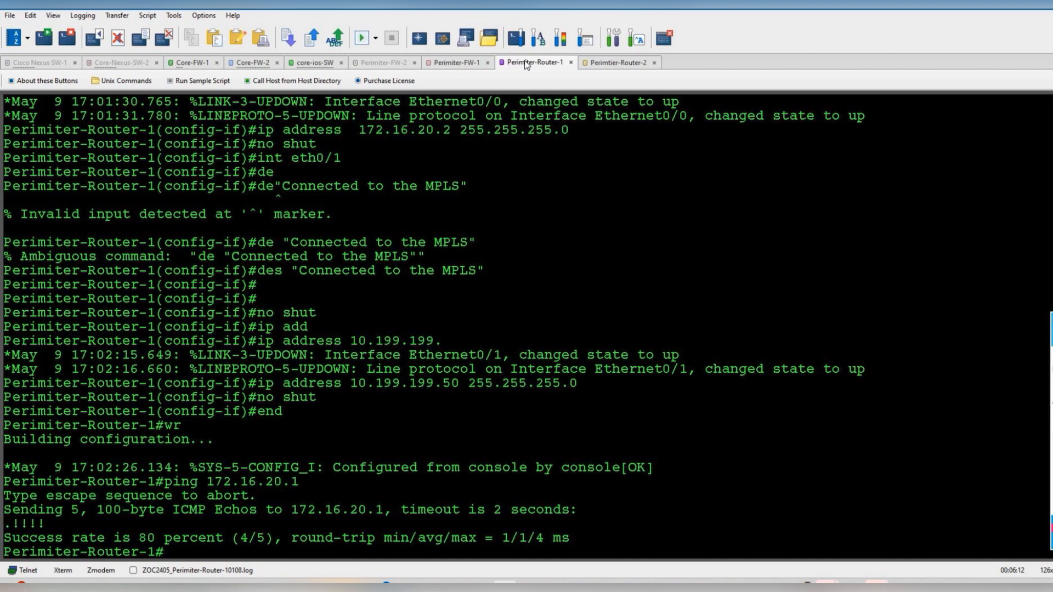
pyautogui.press('Return')
pyautogui.write('pi')
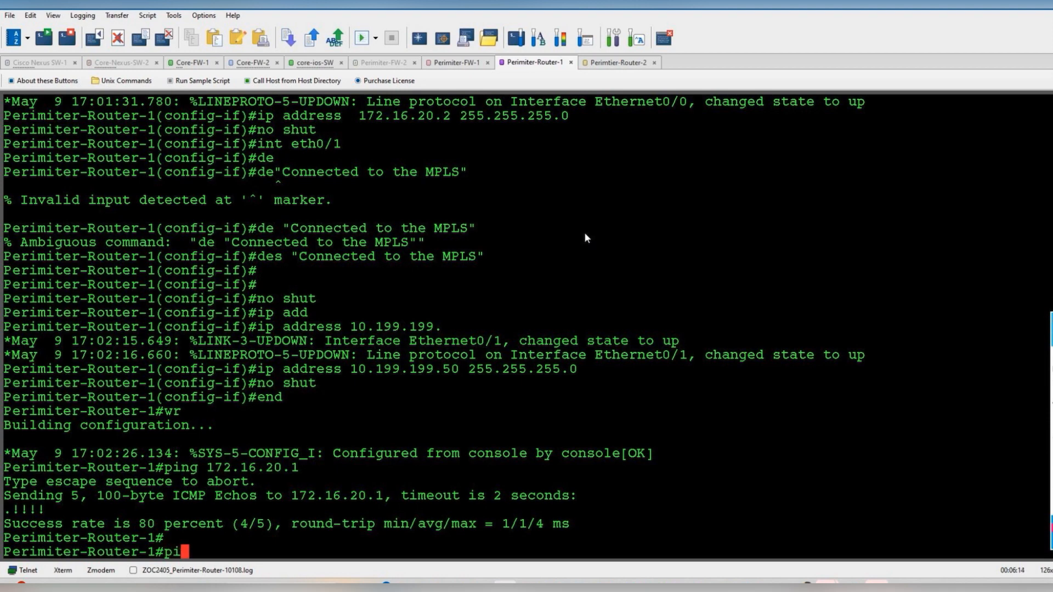
pyautogui.write('ng 10.199.199.1')
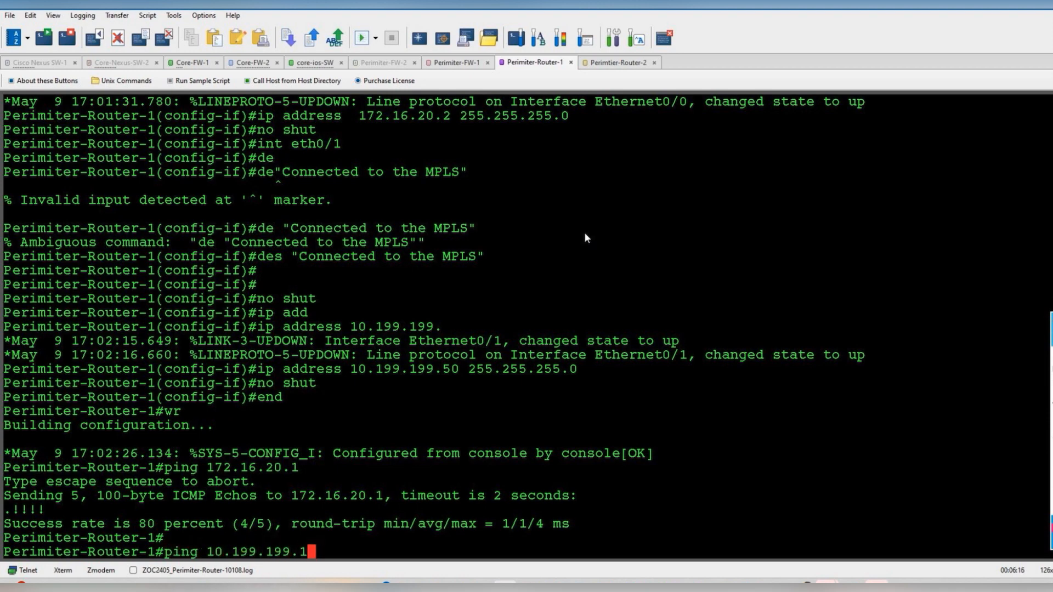
pyautogui.press('Return')
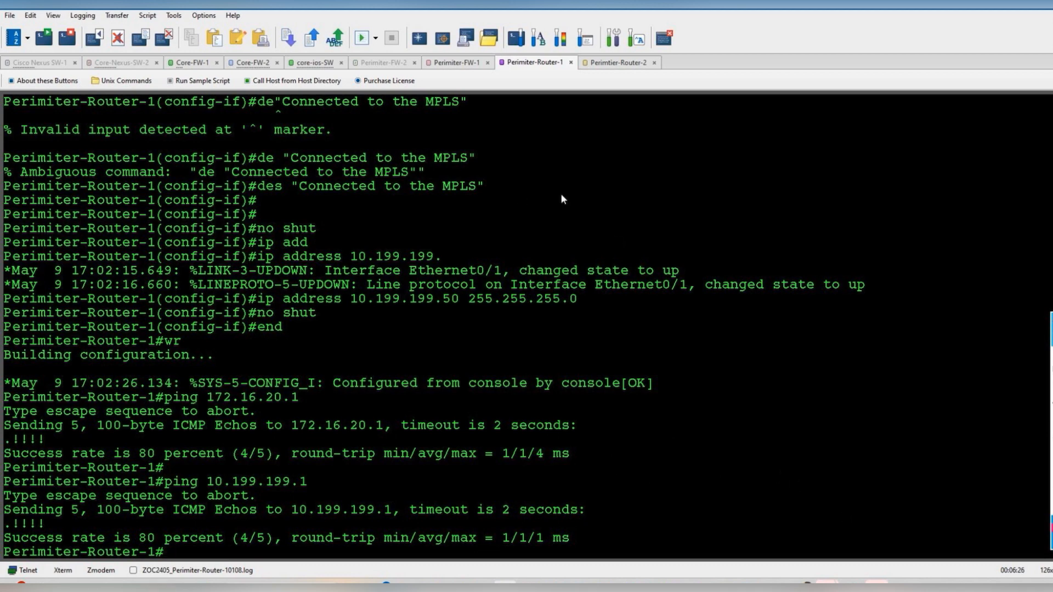
pyautogui.moveTo(812, 586)
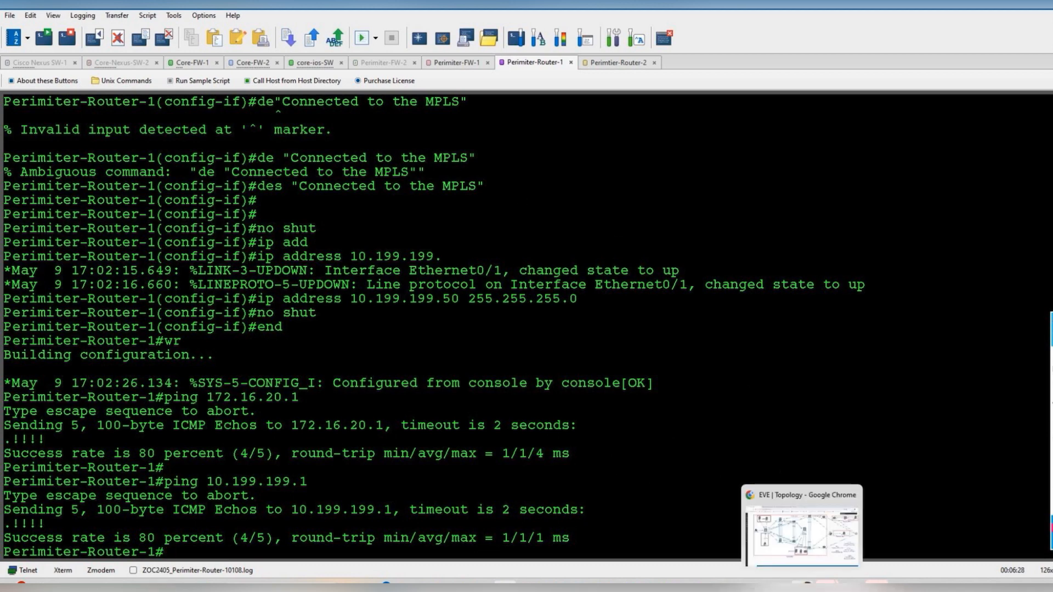
pyautogui.click(798, 537)
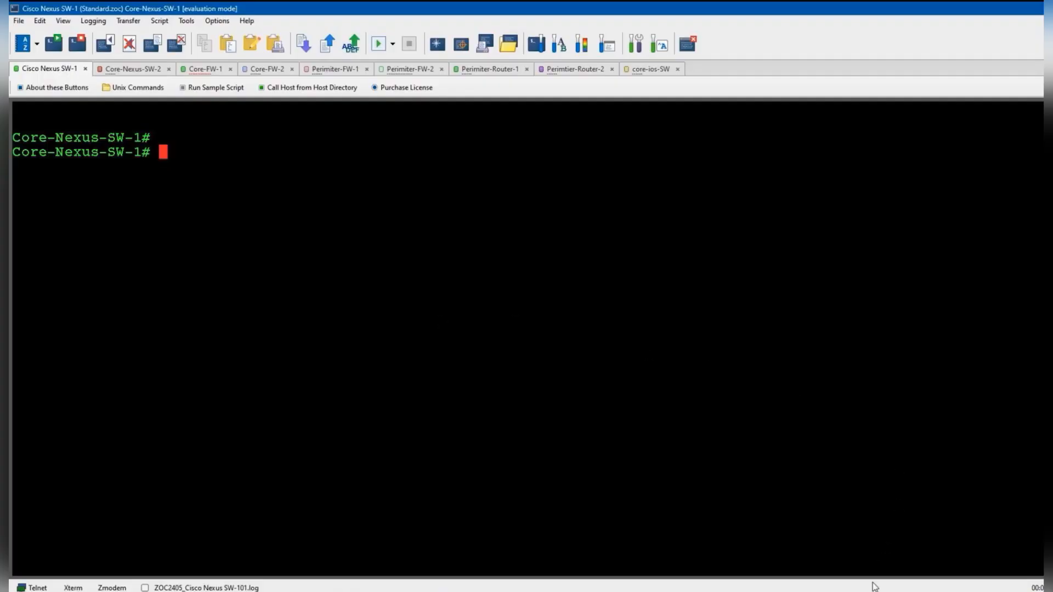
# - Show Core-Nexus-SW-1's full IP routing table, pointing out its four connected routes
pyautogui.write('show ip route')
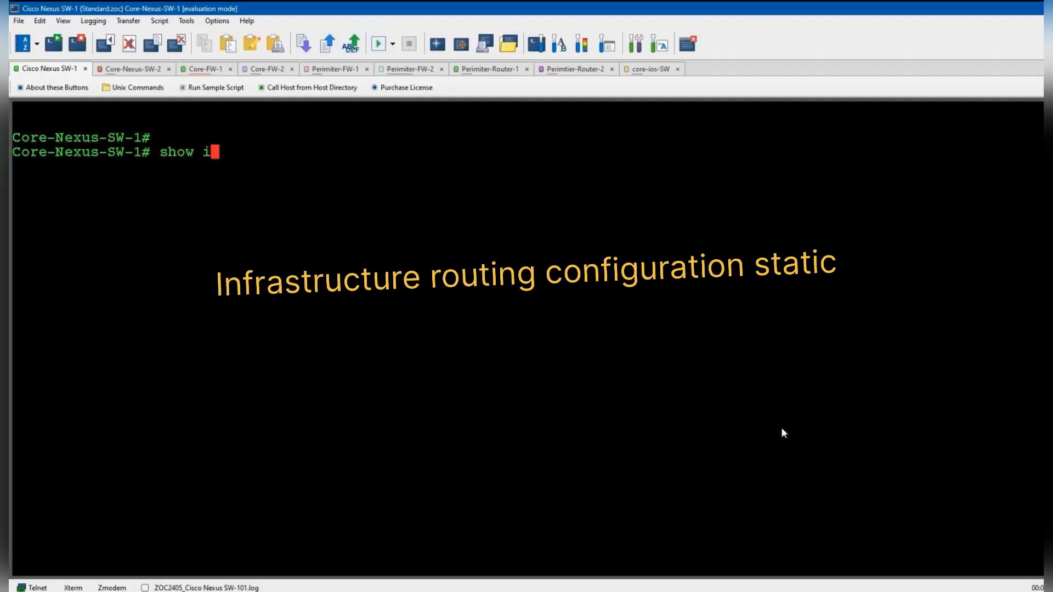
pyautogui.press('Return')
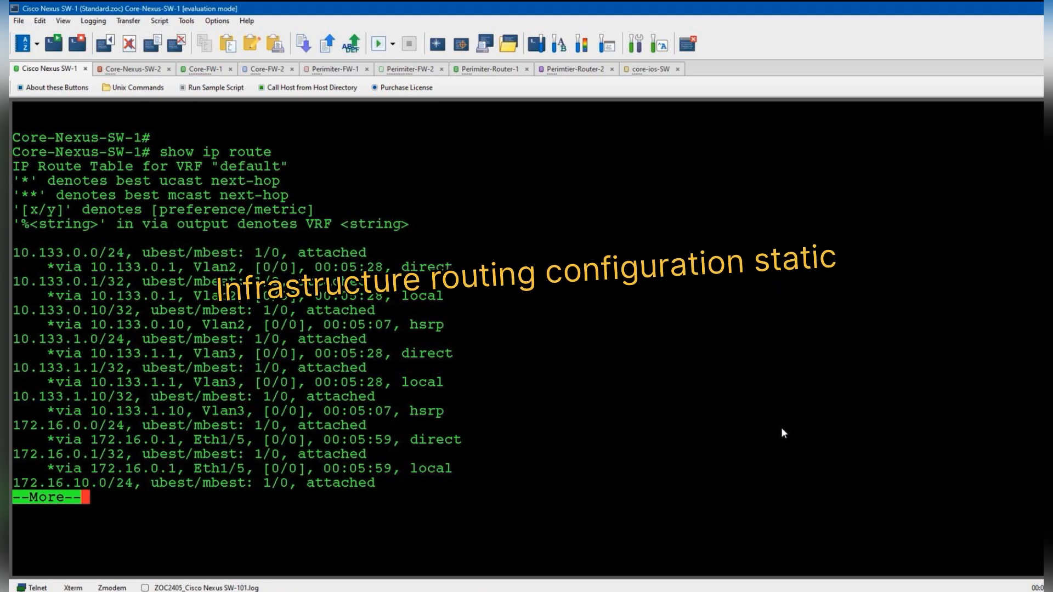
pyautogui.press('space')
pyautogui.moveTo(19, 241); pyautogui.dragTo(477, 532)
pyautogui.click(445, 399)
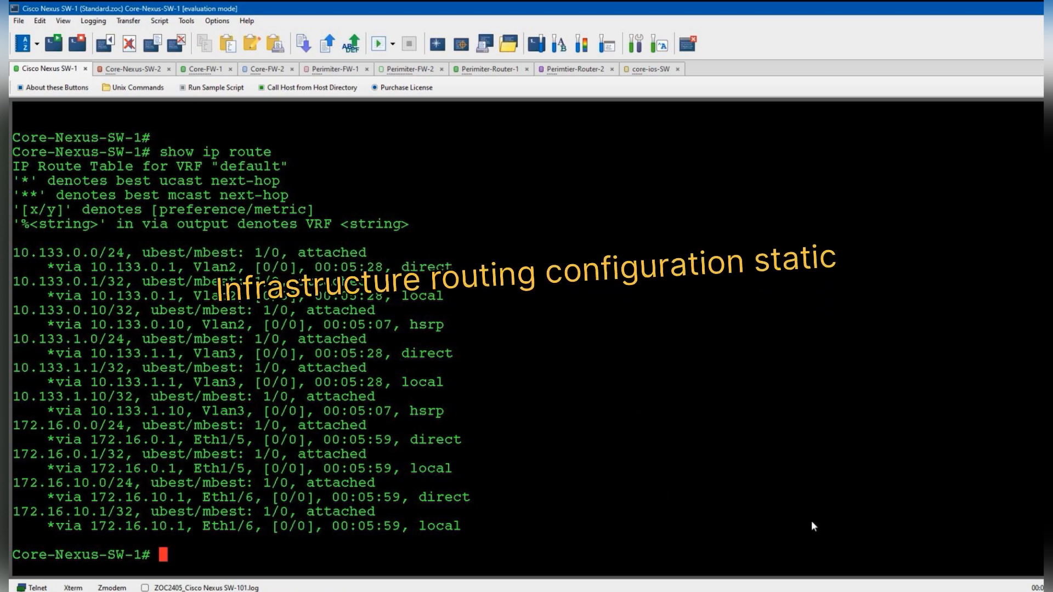
pyautogui.moveTo(866, 591)
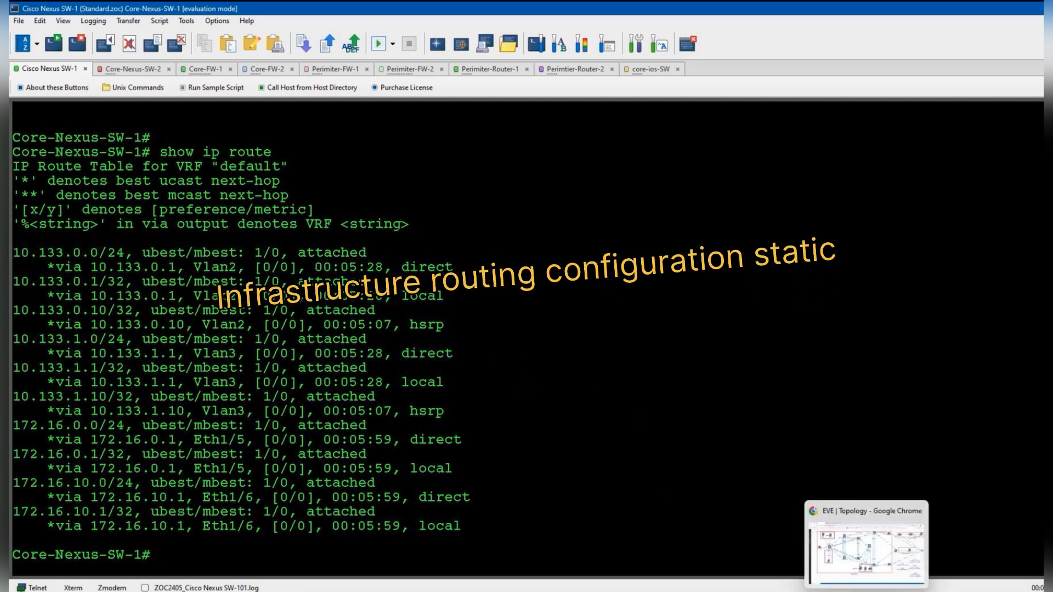
pyautogui.click(866, 543)
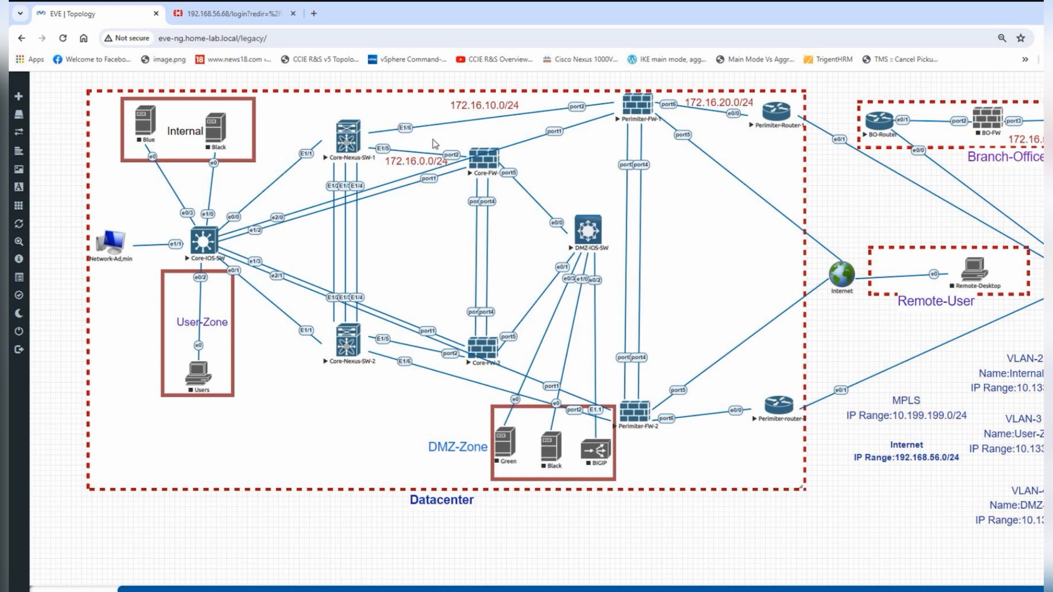
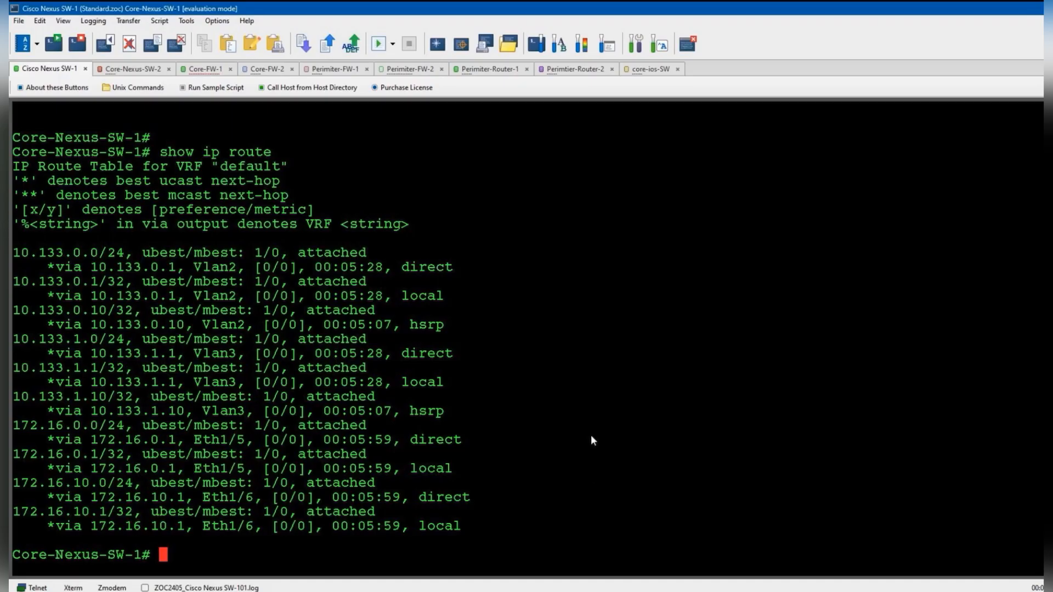
# - In config mode, add static route 10.133.2.0 255.255.255.0 via 172.16.0.10 named DMZ-Zone
pyautogui.write('conf t')
pyautogui.press('Return')
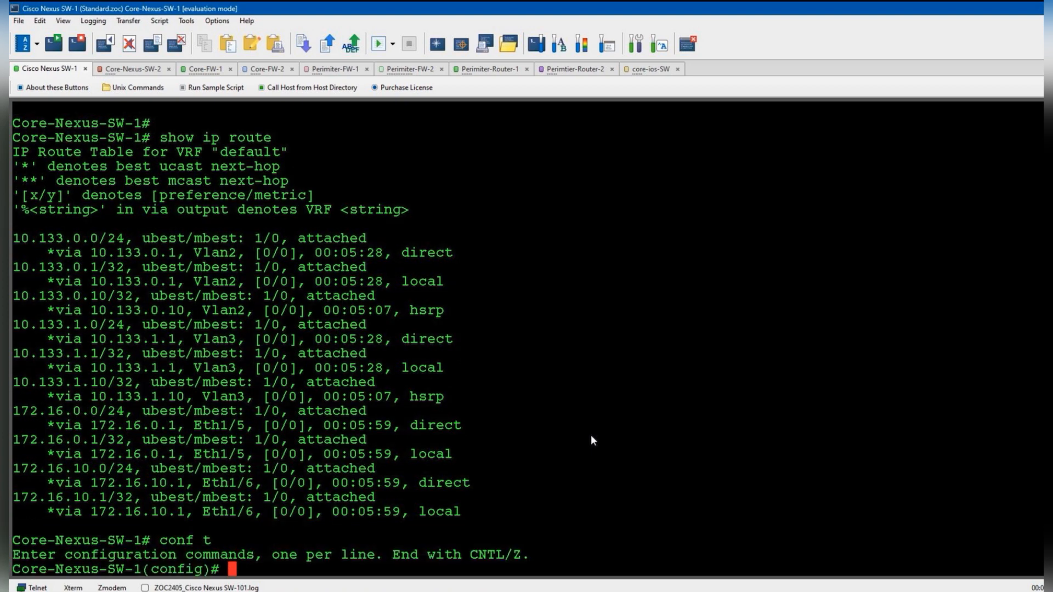
pyautogui.write('ip route 10.133.2.0 255.255.255.0 172.16.')
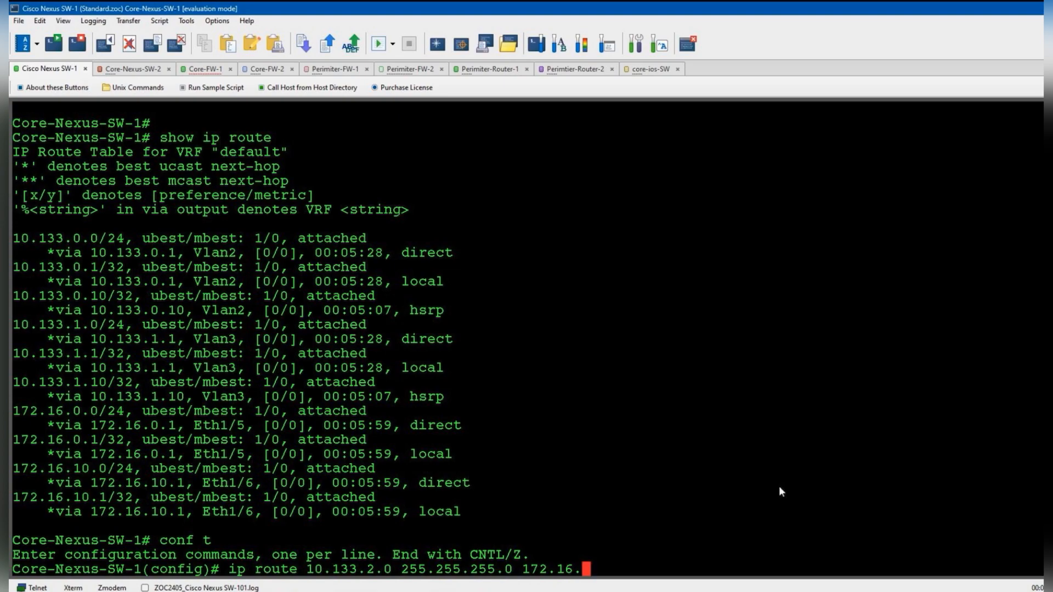
pyautogui.click(867, 591)
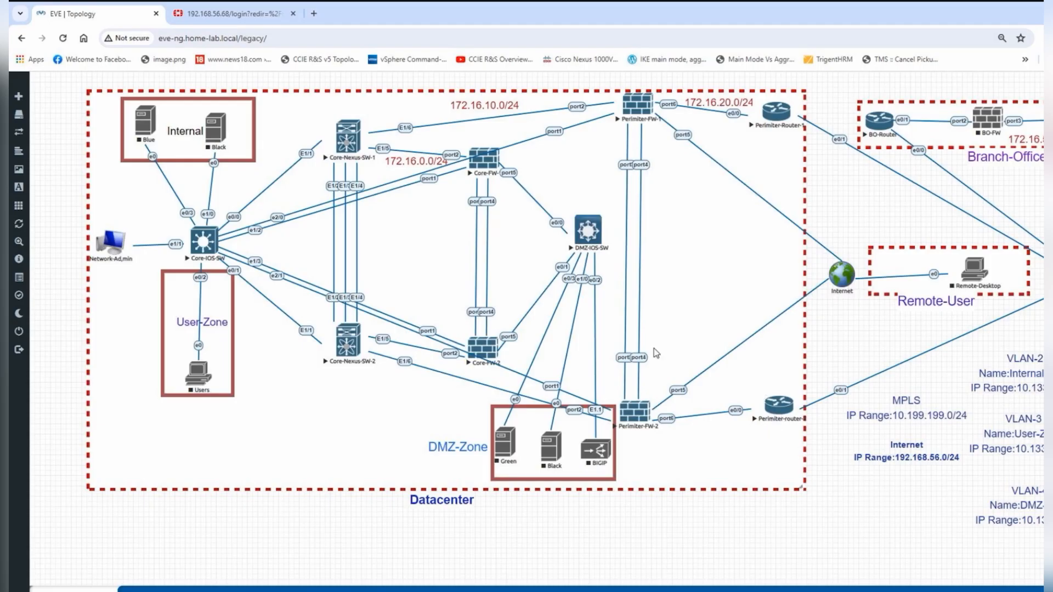
pyautogui.hotkey('alt', 'Tab')
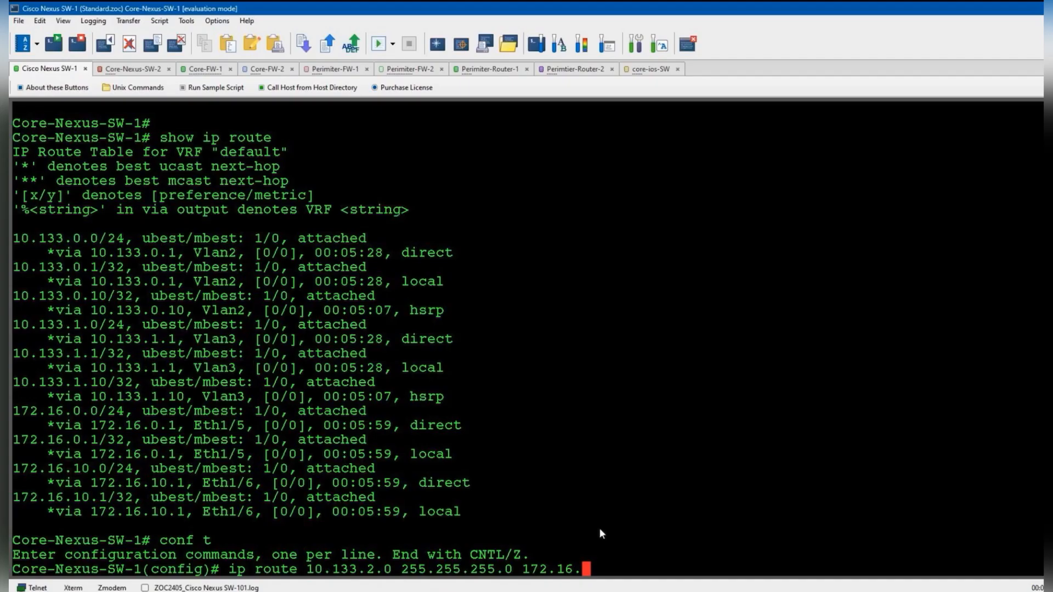
pyautogui.write('0.10 ?')
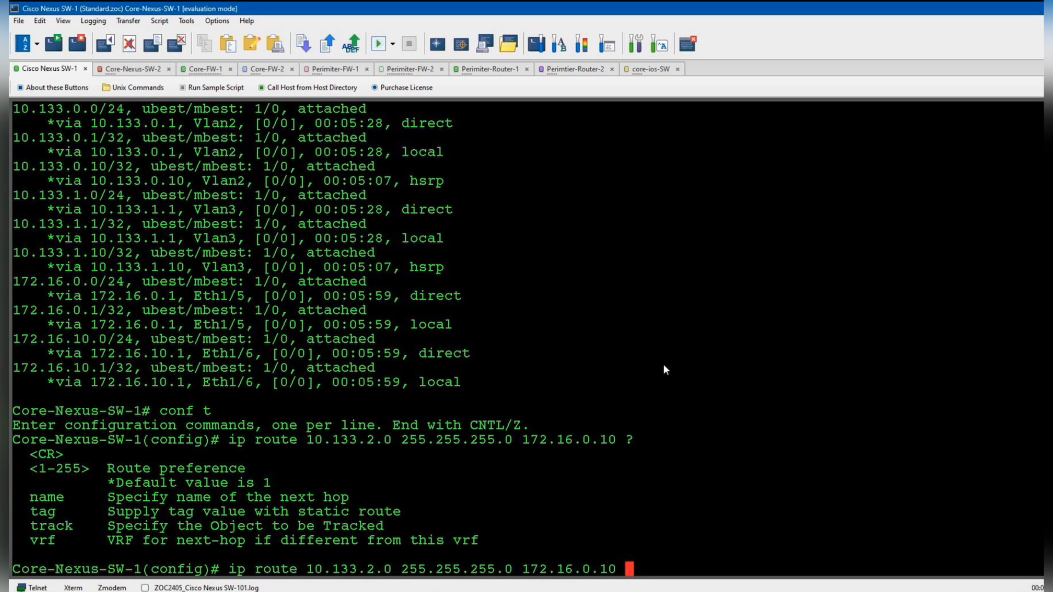
pyautogui.write('name DMZ-Zone')
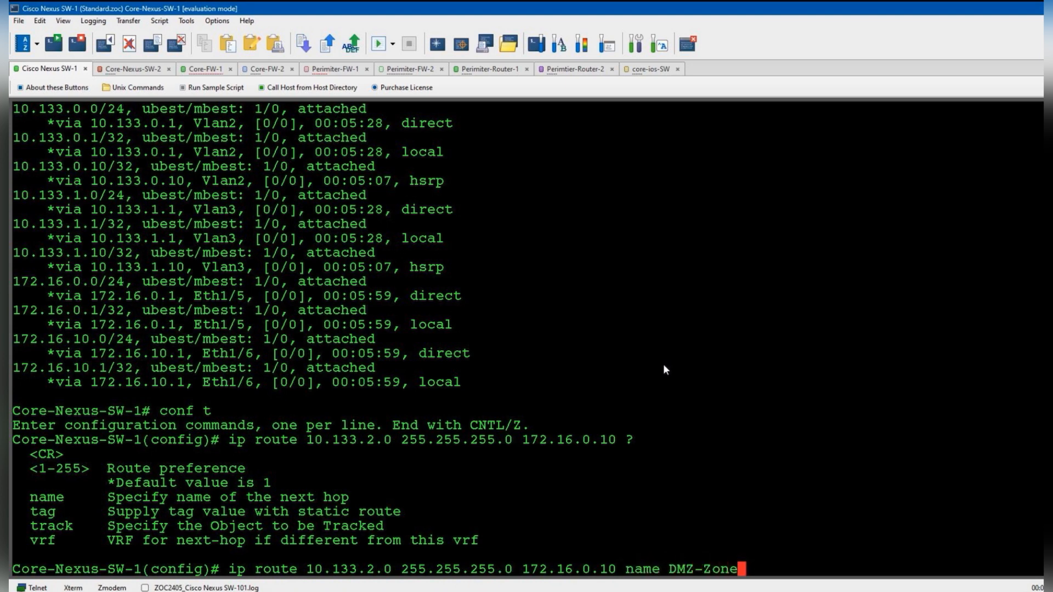
pyautogui.press('Return')
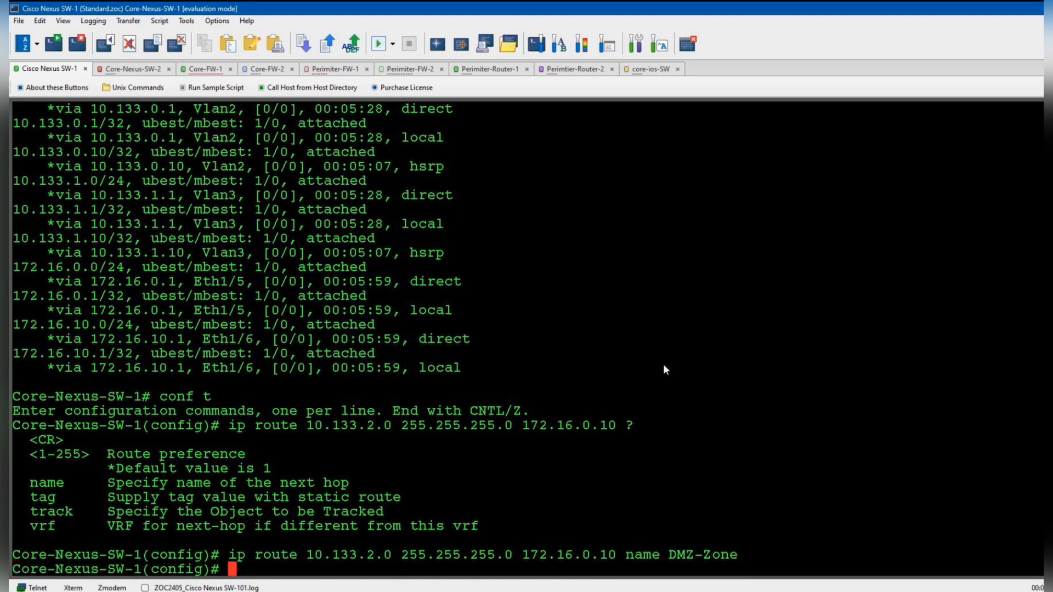
pyautogui.press('Return')
pyautogui.press('Return')
pyautogui.press('Return')
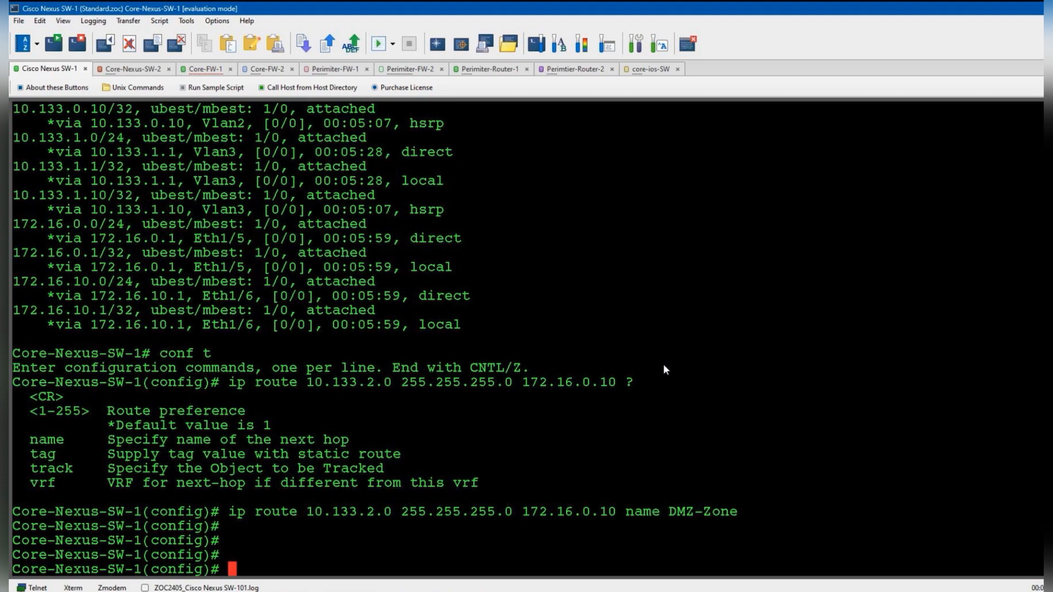
# - Recheck the topology and begin the default route 0.0.0.0 0.0.0.0 toward 172.16
pyautogui.click(827, 591)
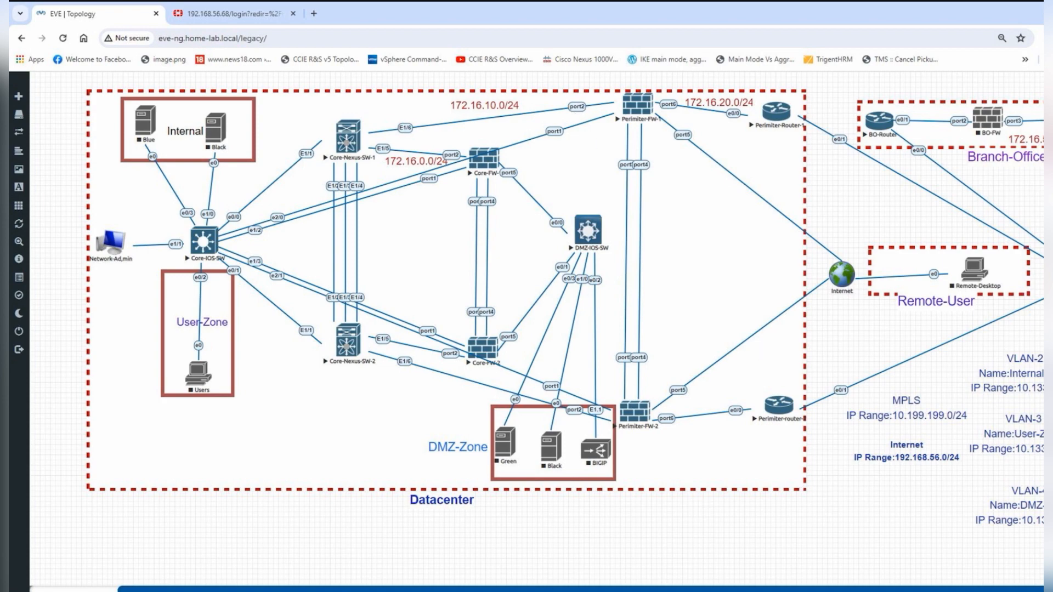
pyautogui.click(563, 591)
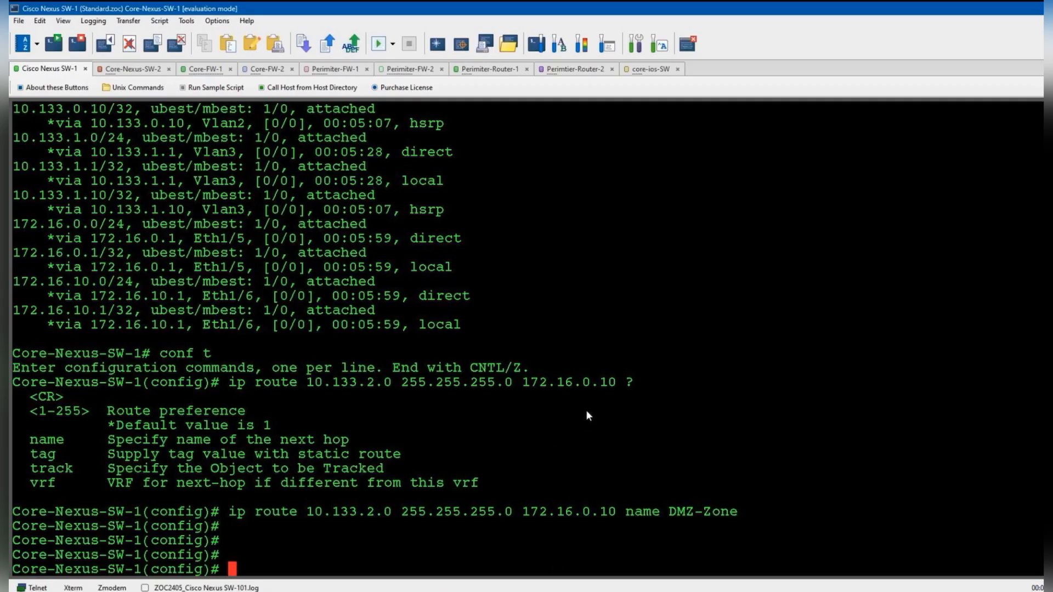
pyautogui.write('ip route 0.0.0.0 0.0.0.0 172.16.')
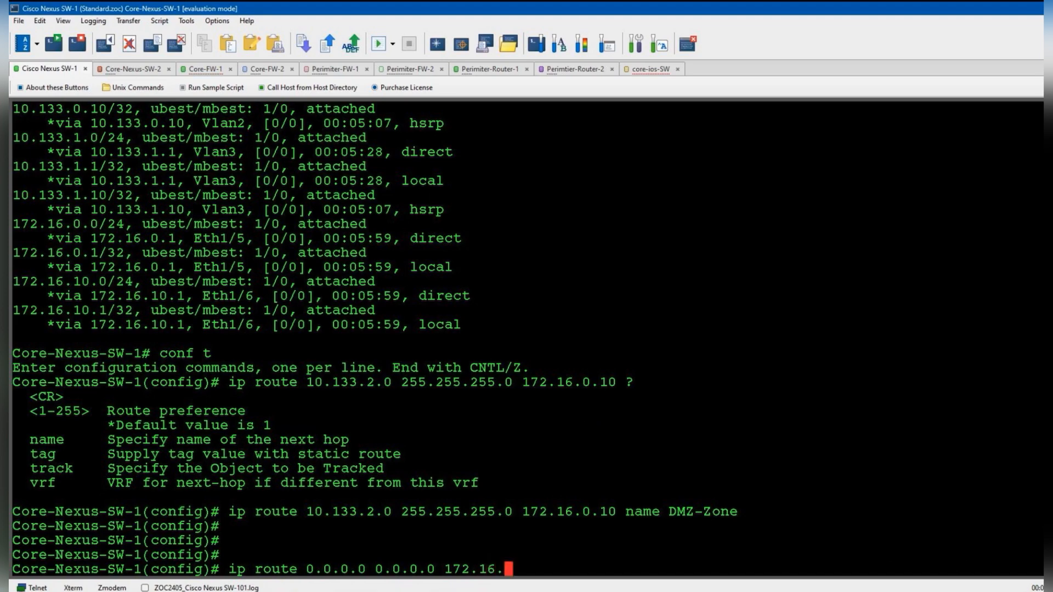
pyautogui.hotkey('alt', 'Tab')
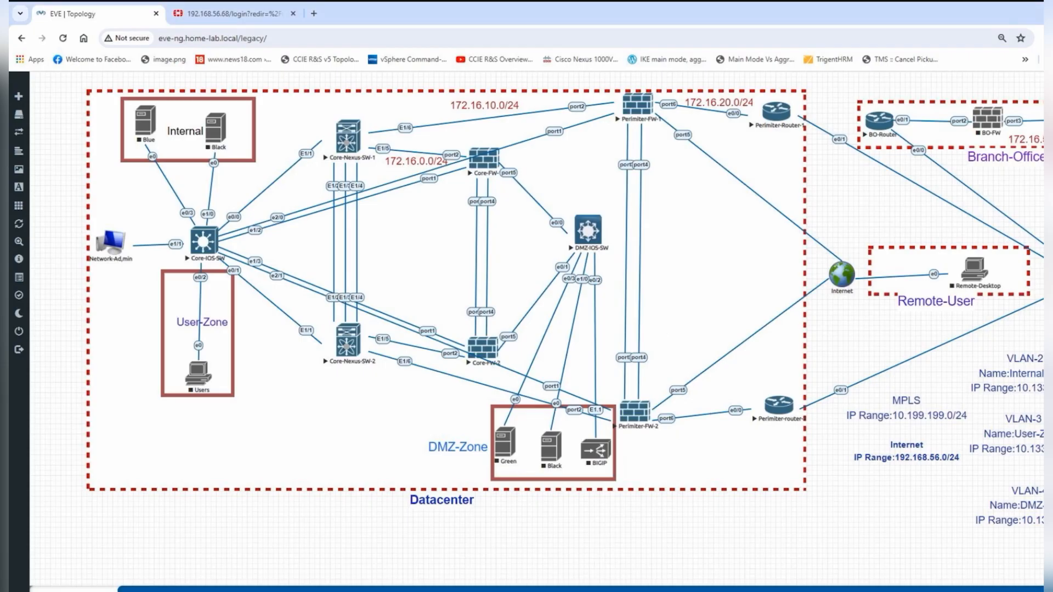
pyautogui.hotkey('alt', 'Tab')
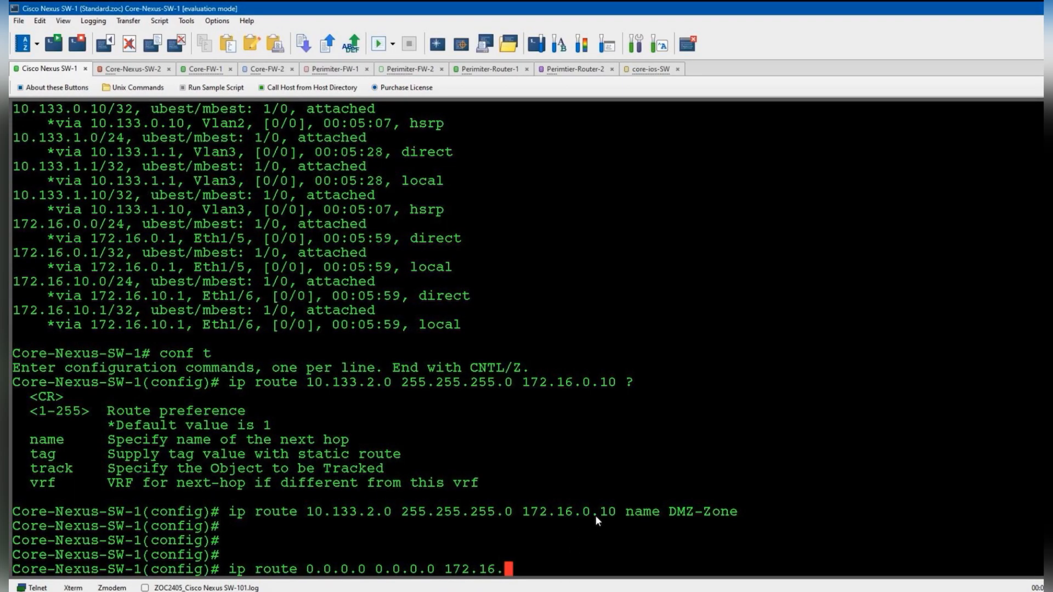
pyautogui.hotkey('alt', 'Tab')
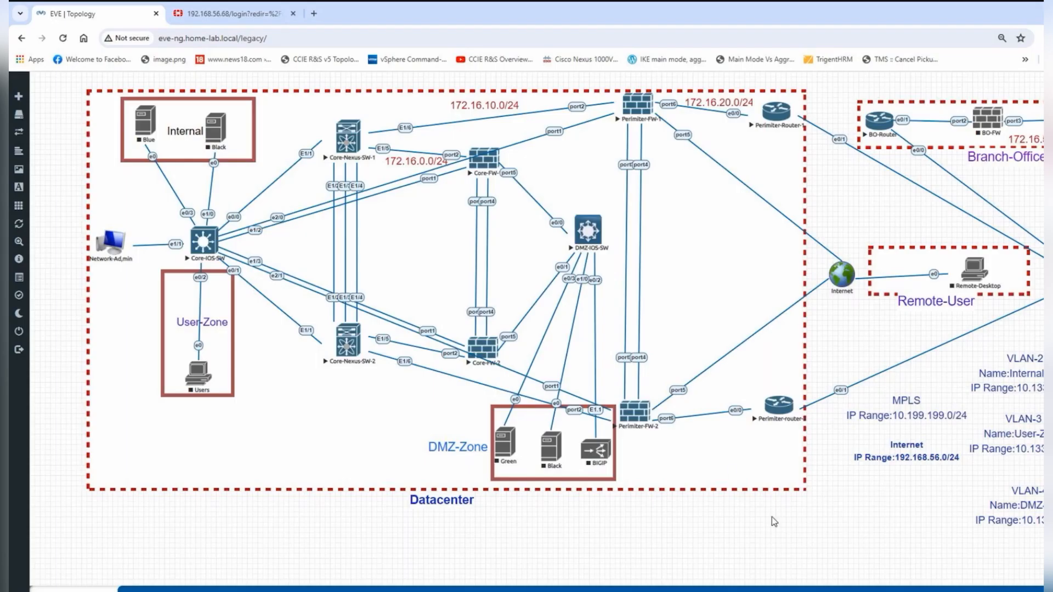
pyautogui.click(220, 17)
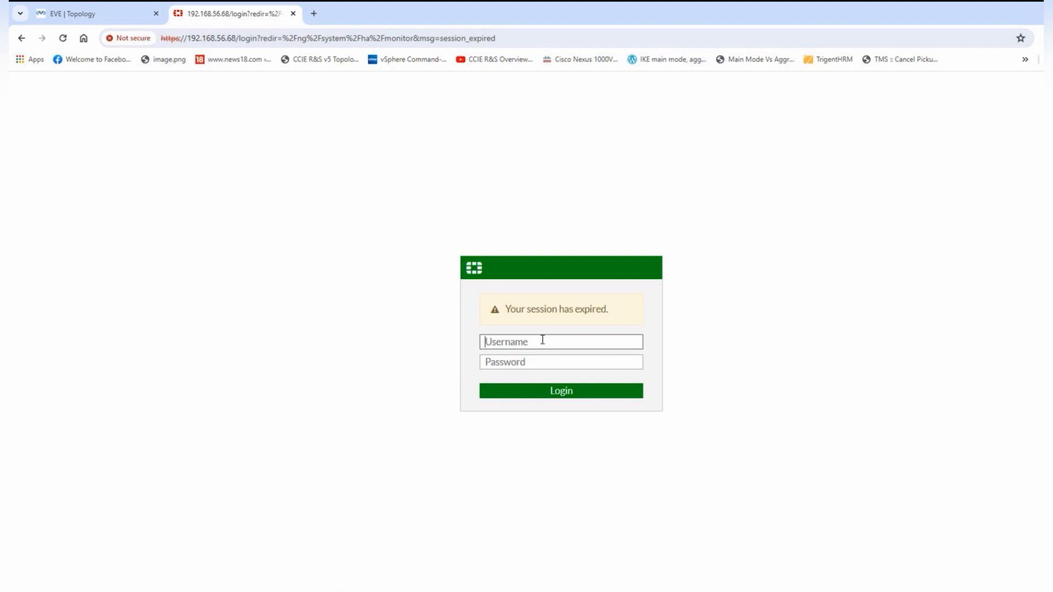
pyautogui.write('admin')
pyautogui.press('Tab')
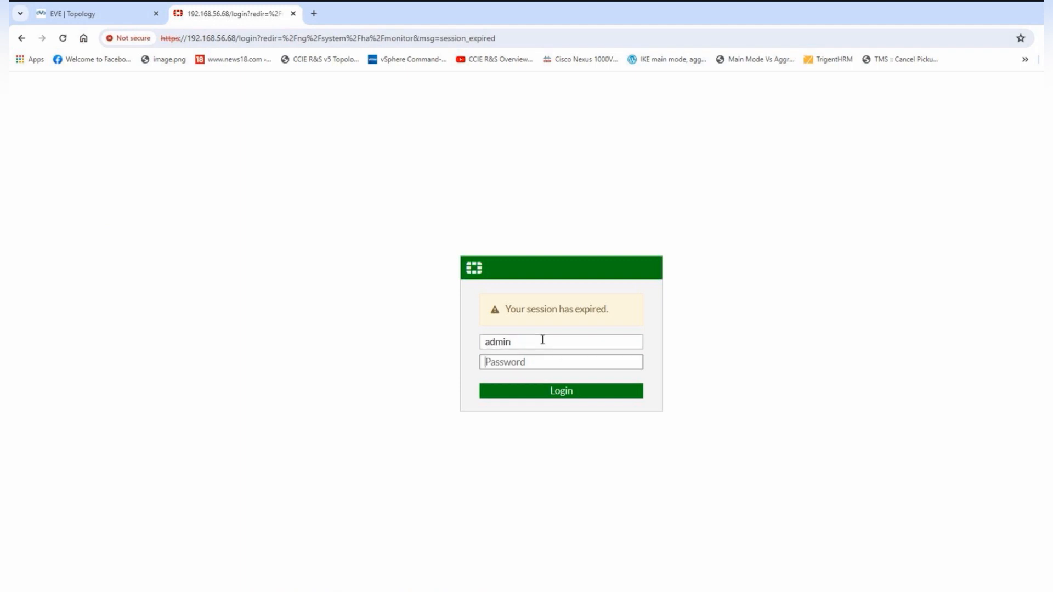
pyautogui.write('adm')
pyautogui.press('Return')
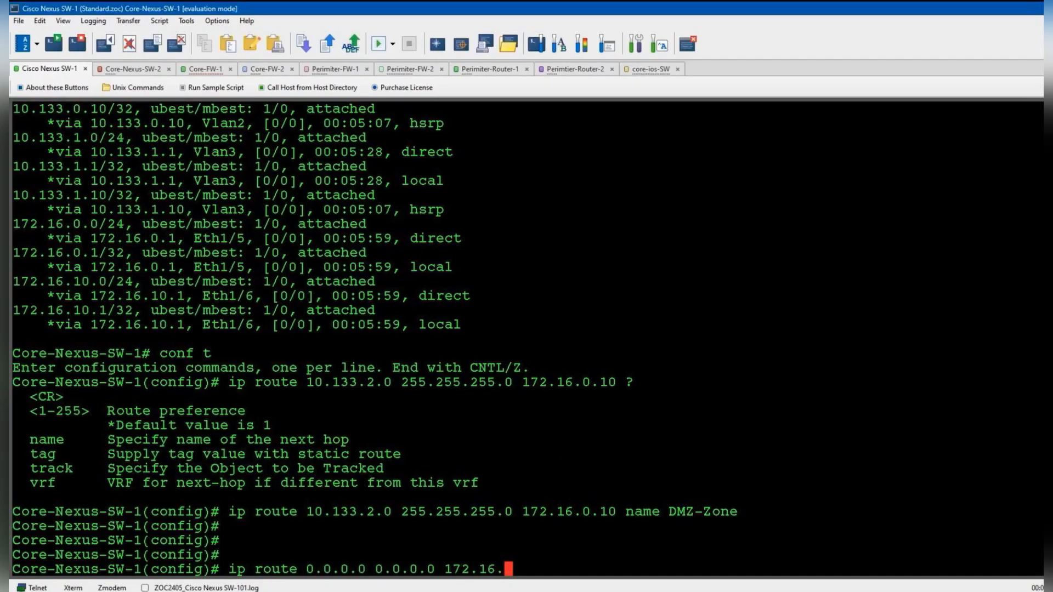
# - Log in to the Core-FW-1 firewall console as admin
pyautogui.click(211, 72)
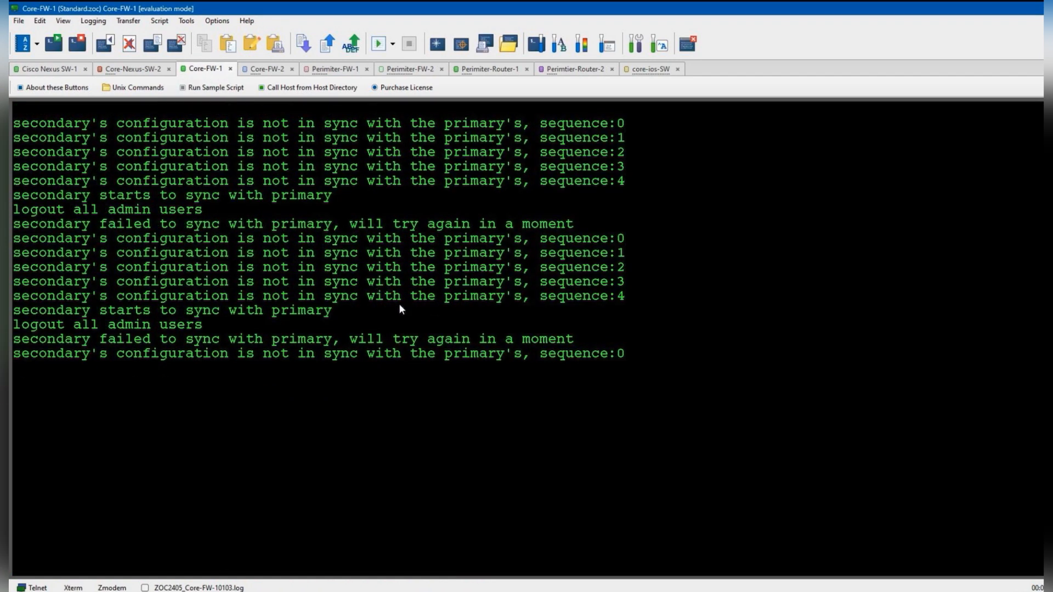
pyautogui.press('Return')
pyautogui.press('Return')
pyautogui.write('admin')
pyautogui.press('Return')
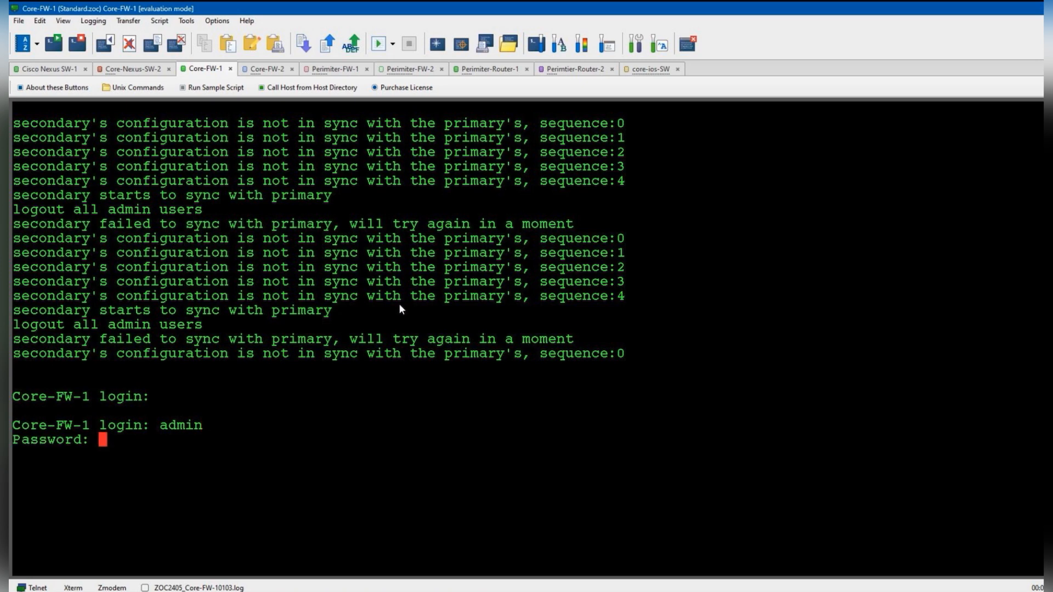
pyautogui.press('Return')
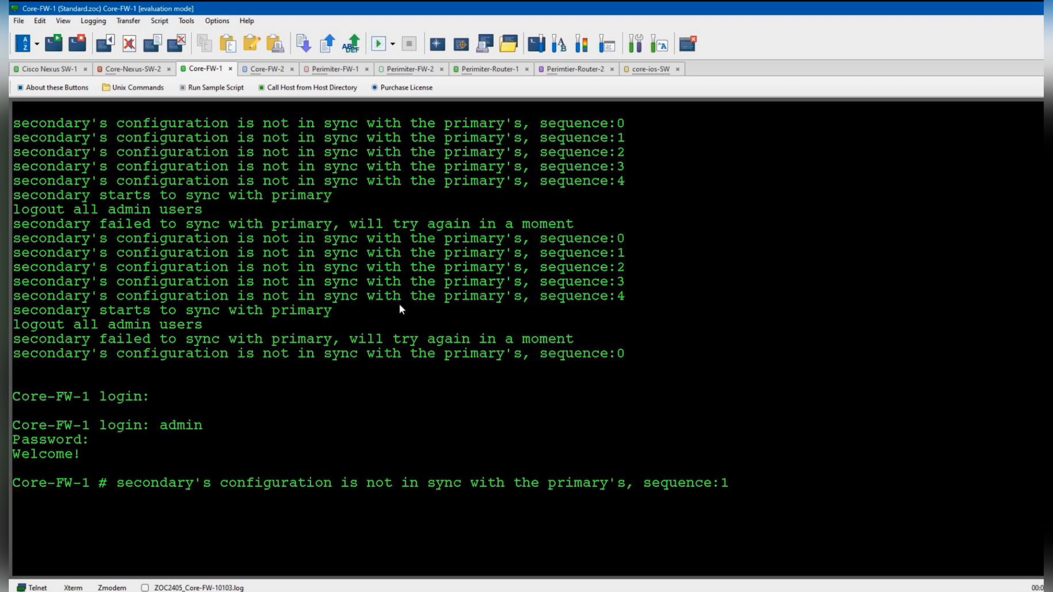
pyautogui.press('Return')
pyautogui.press('Return')
pyautogui.press('Return')
# - Run 'diagnose ip address list' to show port1 172.16.0.10 and port4 10.133.2.1
pyautogui.write('diagnose ip addli')
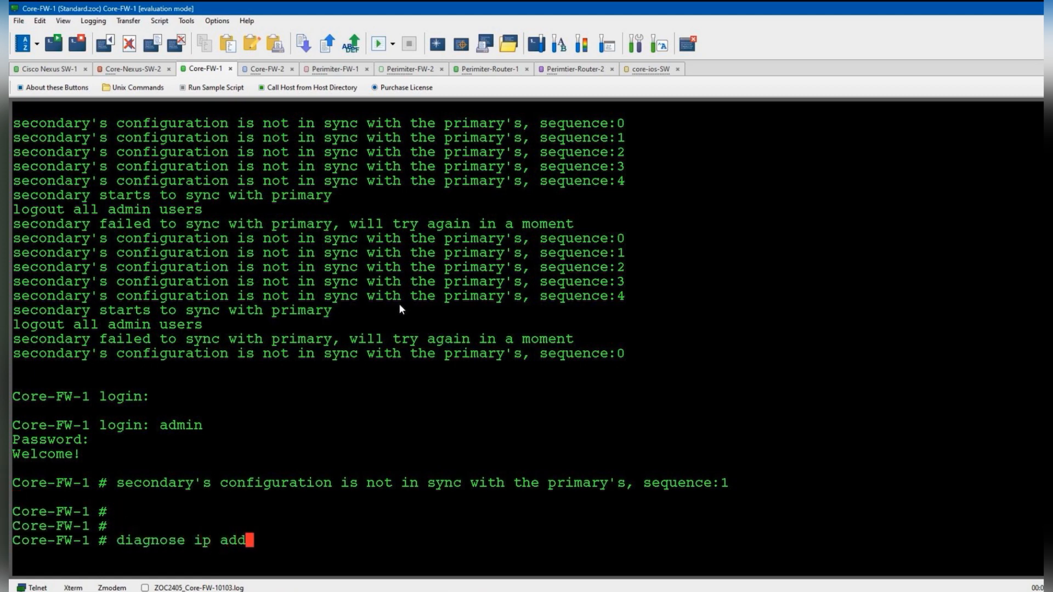
pyautogui.press('BackSpace')
pyautogui.press('BackSpace')
pyautogui.write('dress list')
pyautogui.press('Return')
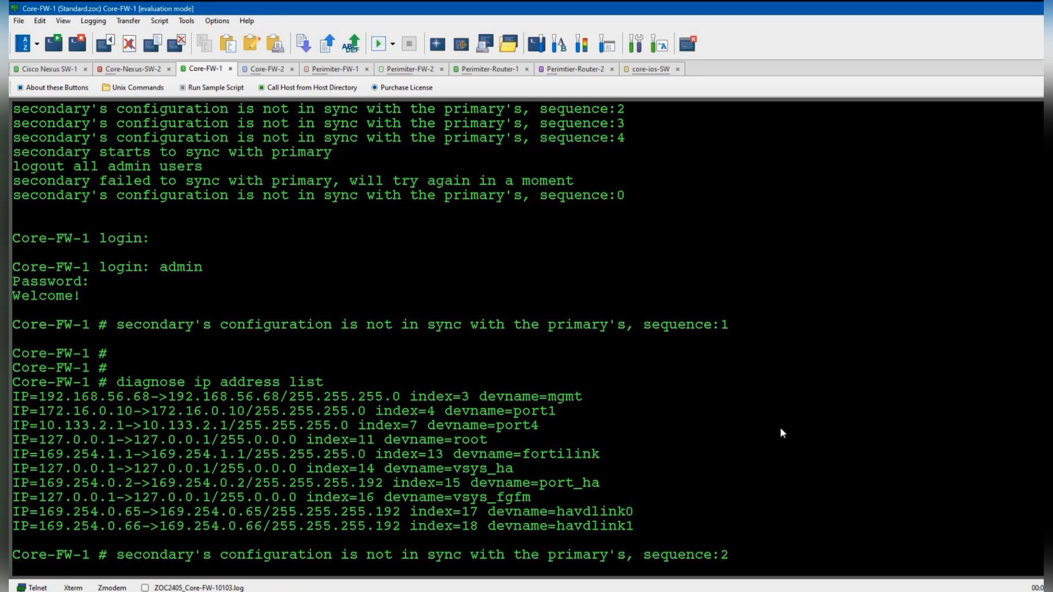
pyautogui.hotkey('alt', 'Tab')
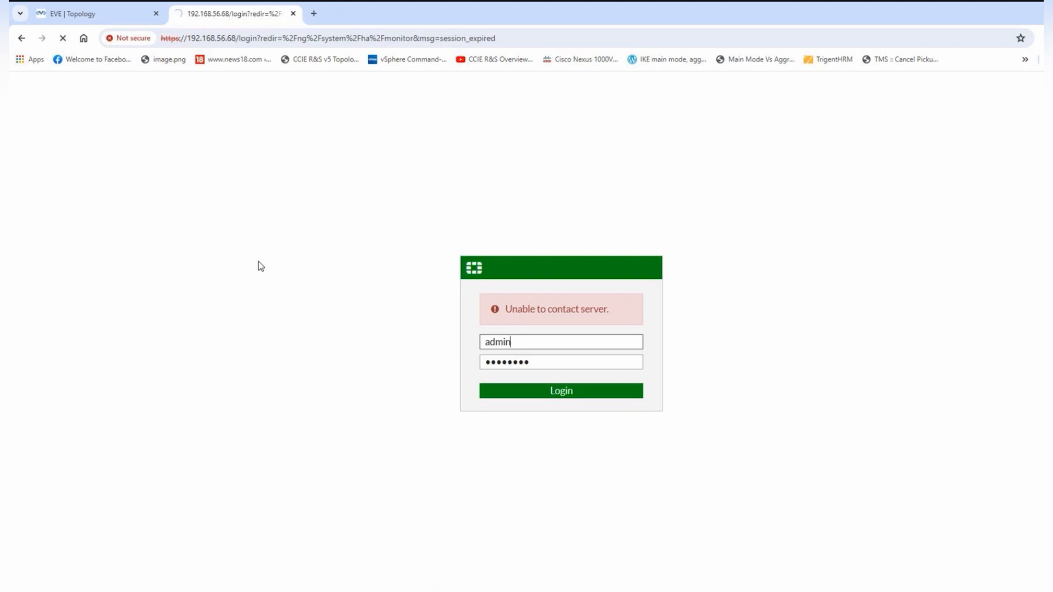
pyautogui.click(573, 591)
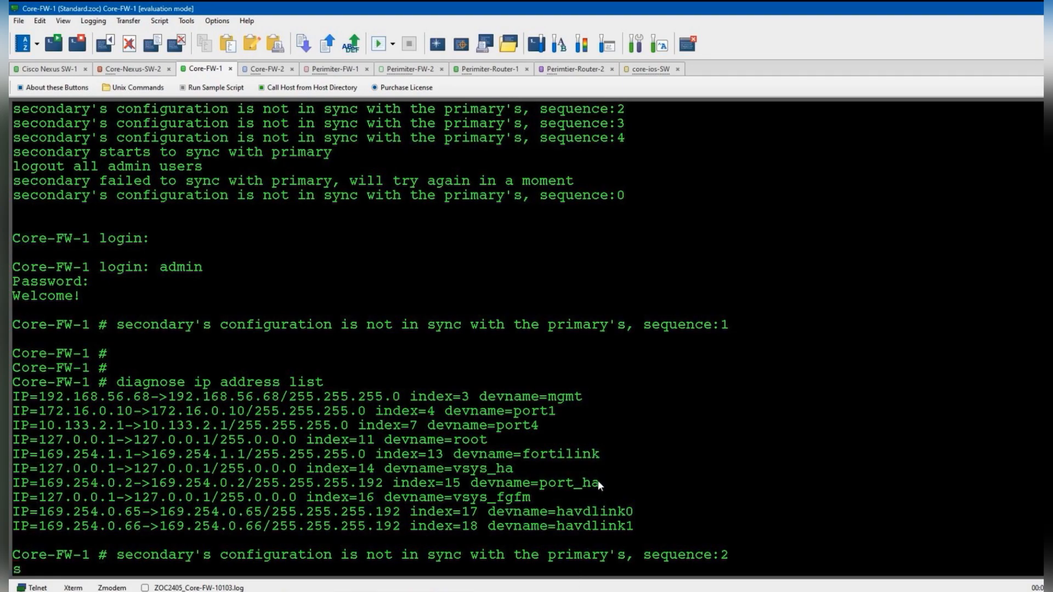
pyautogui.press('Return')
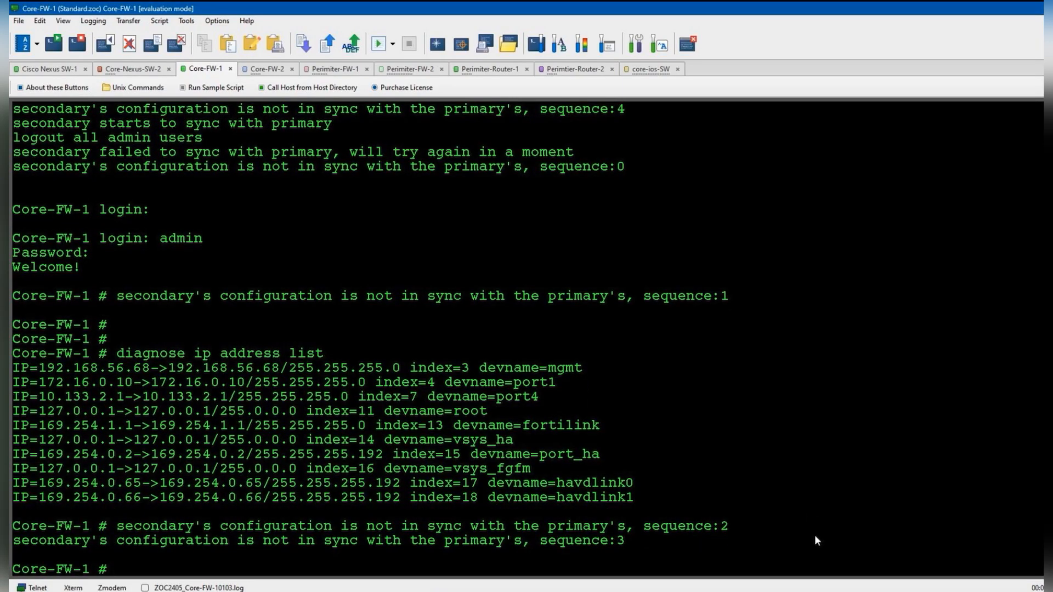
pyautogui.click(856, 591)
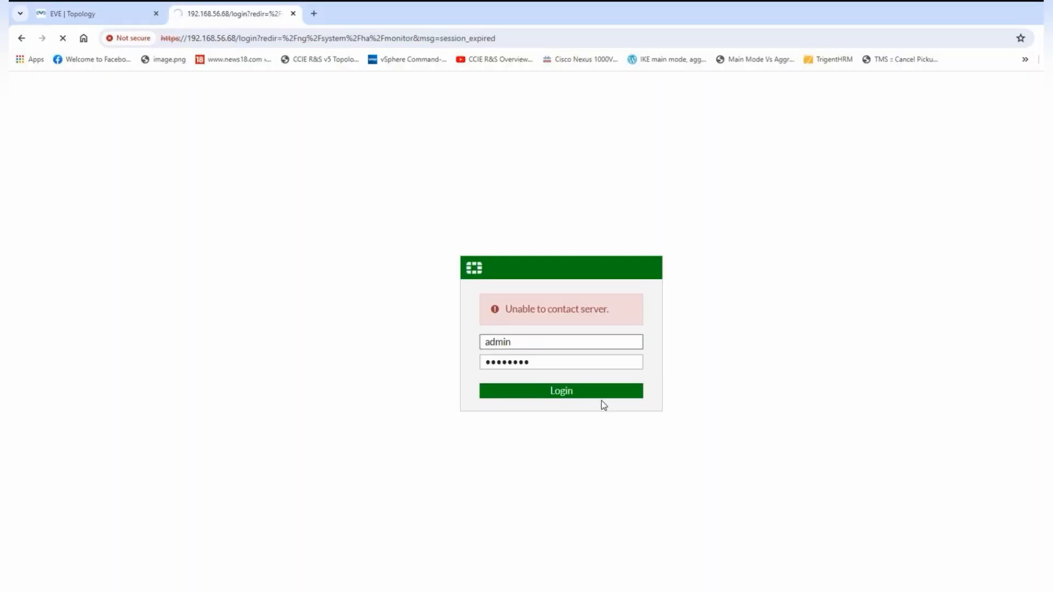
# - Sign in to the FortiGate web GUI as admin, bypassing the certificate warning
pyautogui.click(552, 391)
pyautogui.click(417, 378)
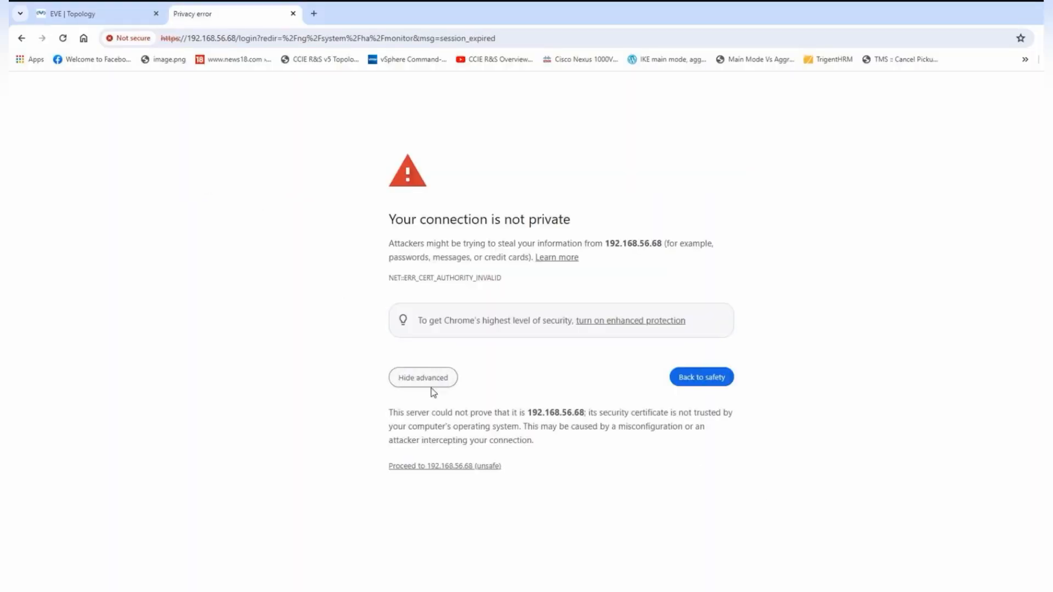
pyautogui.click(484, 467)
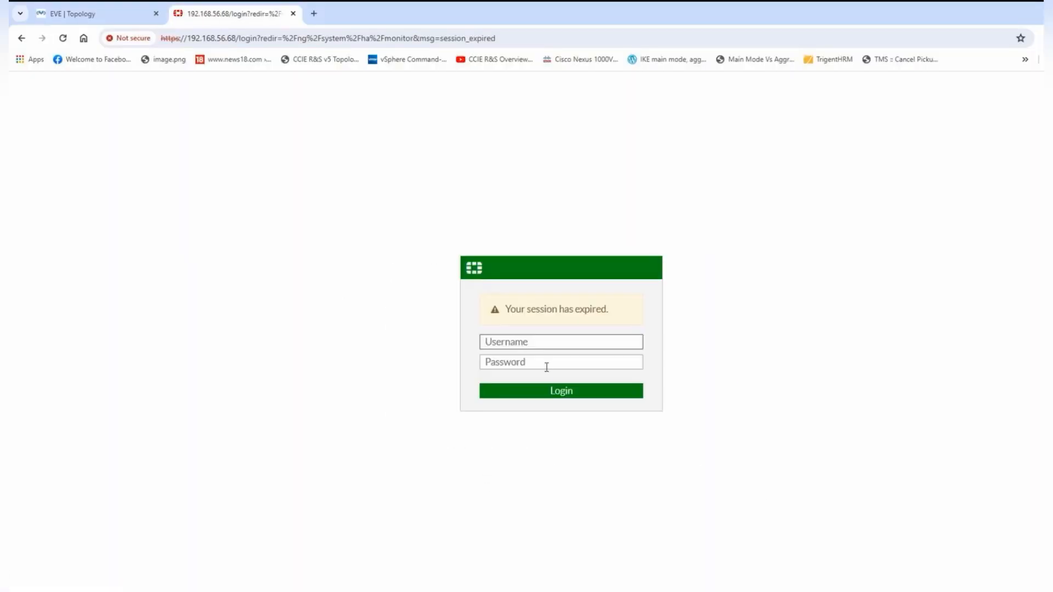
pyautogui.write('admin')
pyautogui.press('Tab')
pyautogui.write('ad')
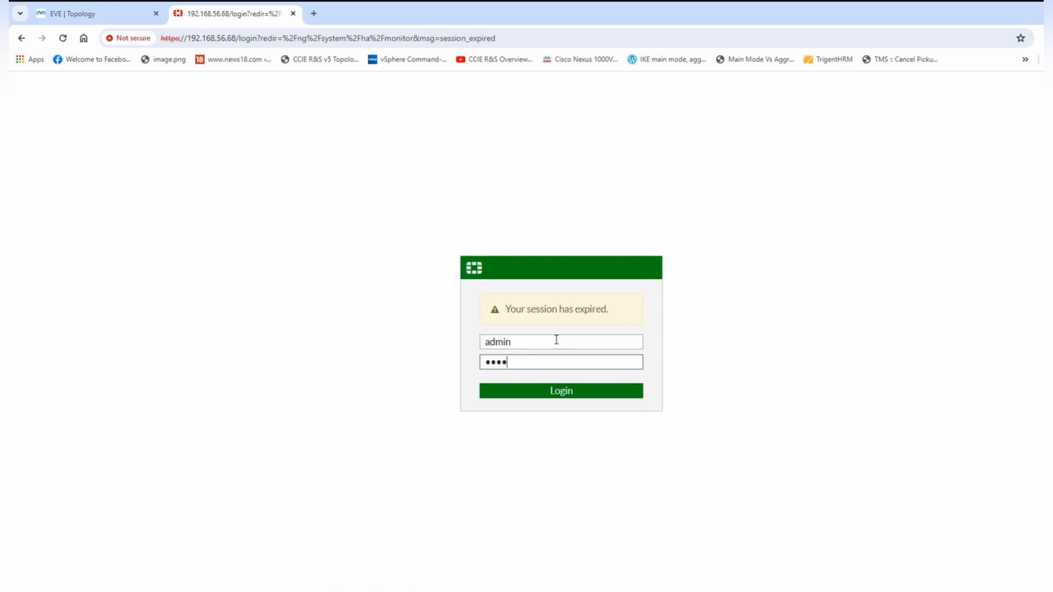
pyautogui.press('Return')
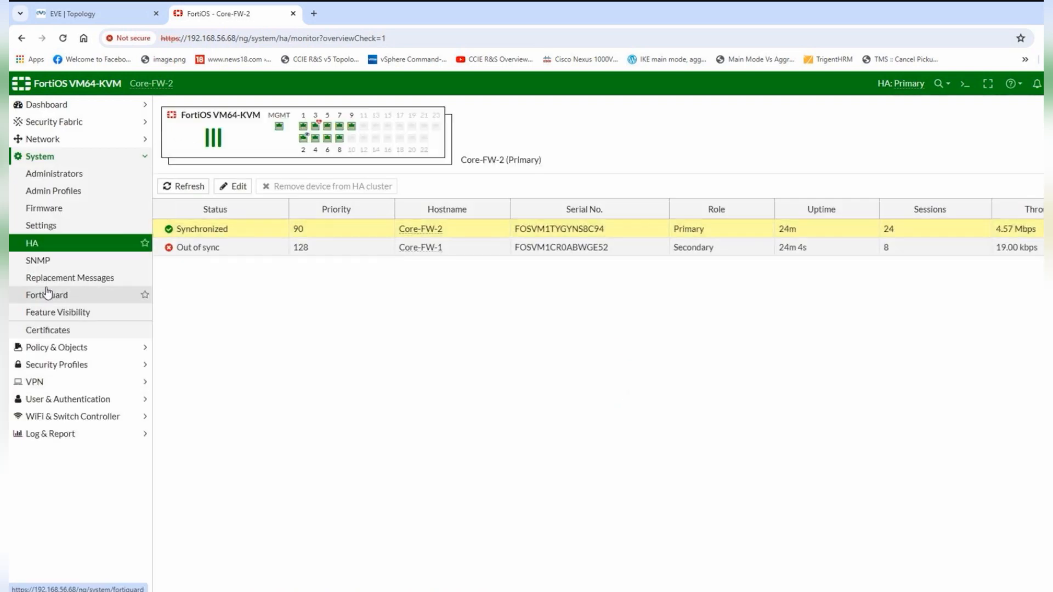
# - Compare Network > Interfaces (port1 172.16.0.10, port4 10.133.2.1) against the topology diagram
pyautogui.click(61, 140)
pyautogui.click(66, 160)
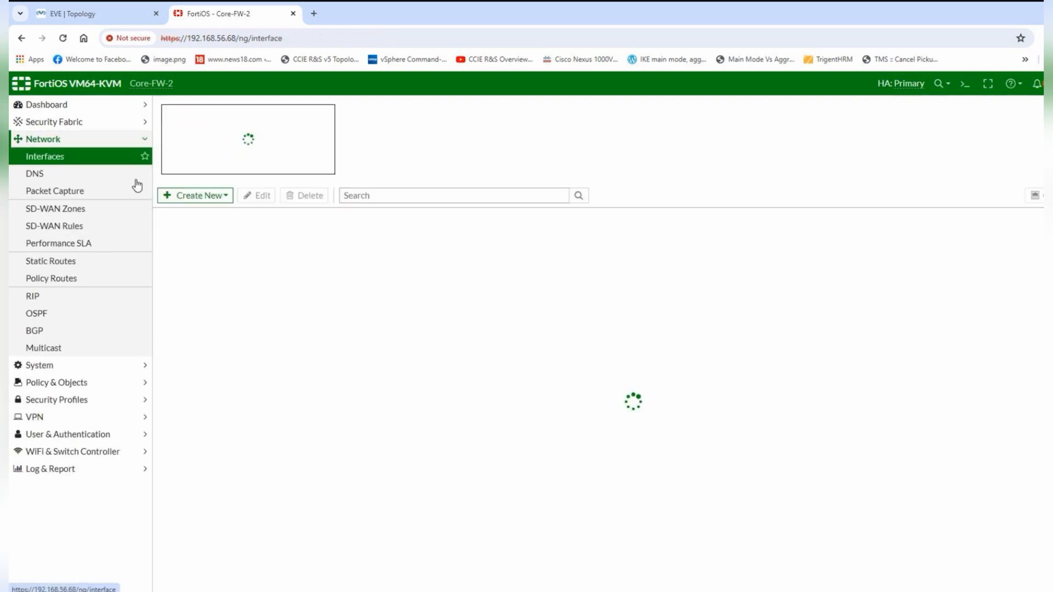
pyautogui.click(113, 18)
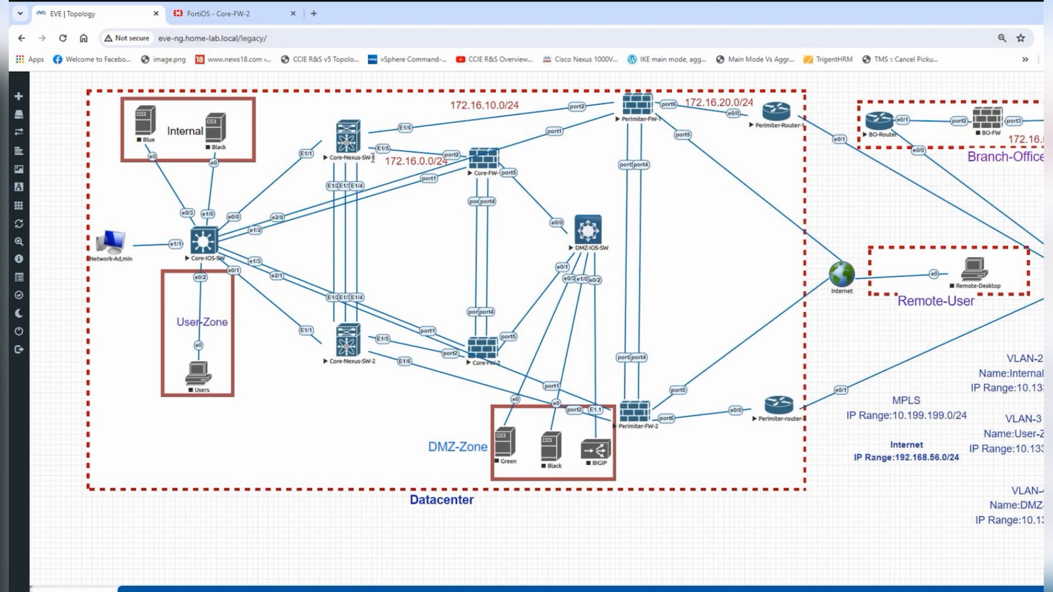
pyautogui.click(229, 14)
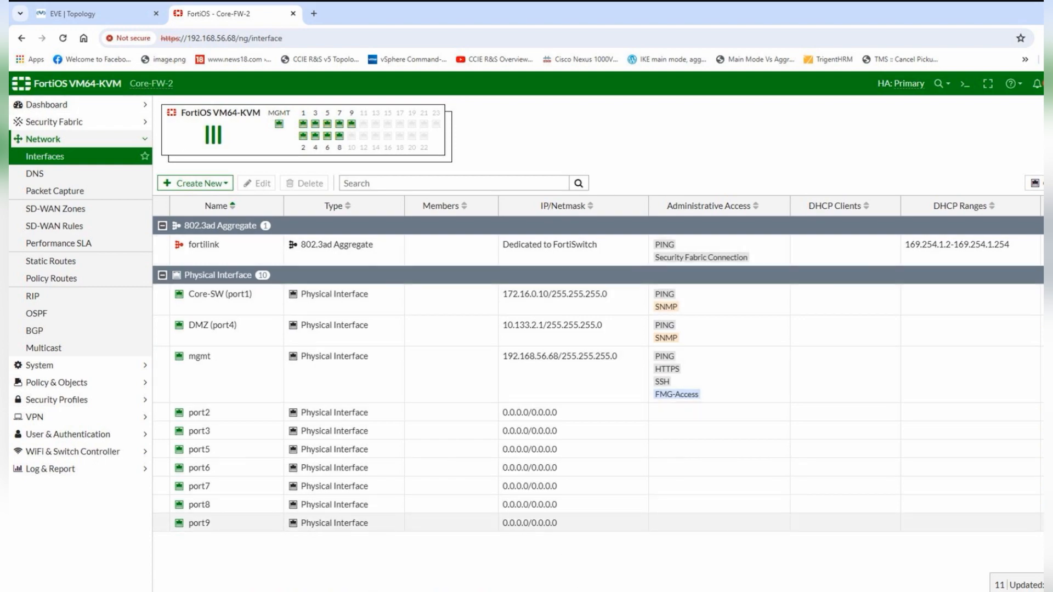
pyautogui.click(576, 591)
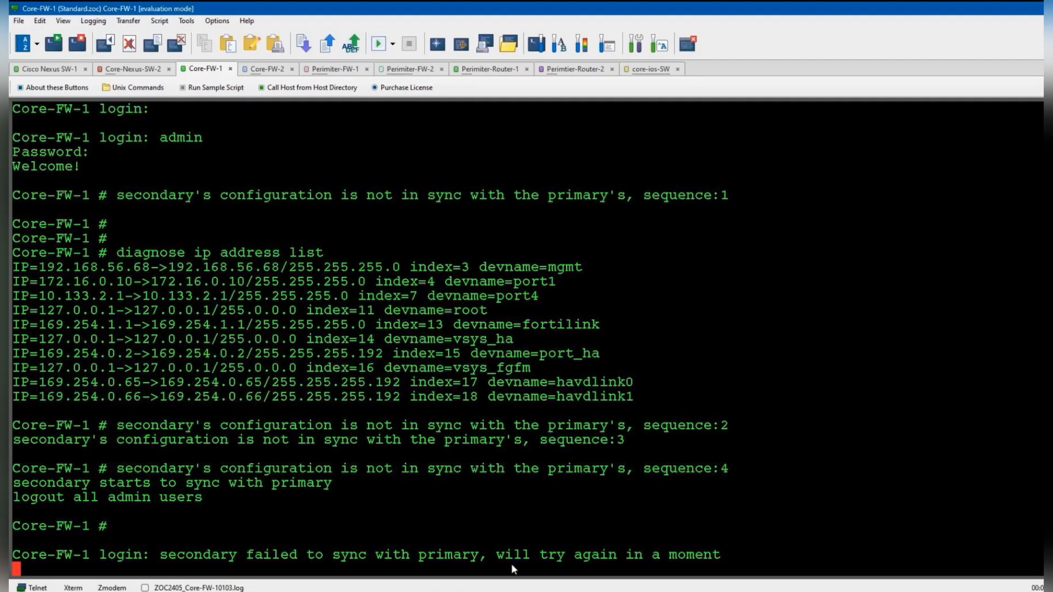
# - Log in to Perimiter-FW-1 as admin and run 'diagnose ip address list'
pyautogui.click(61, 71)
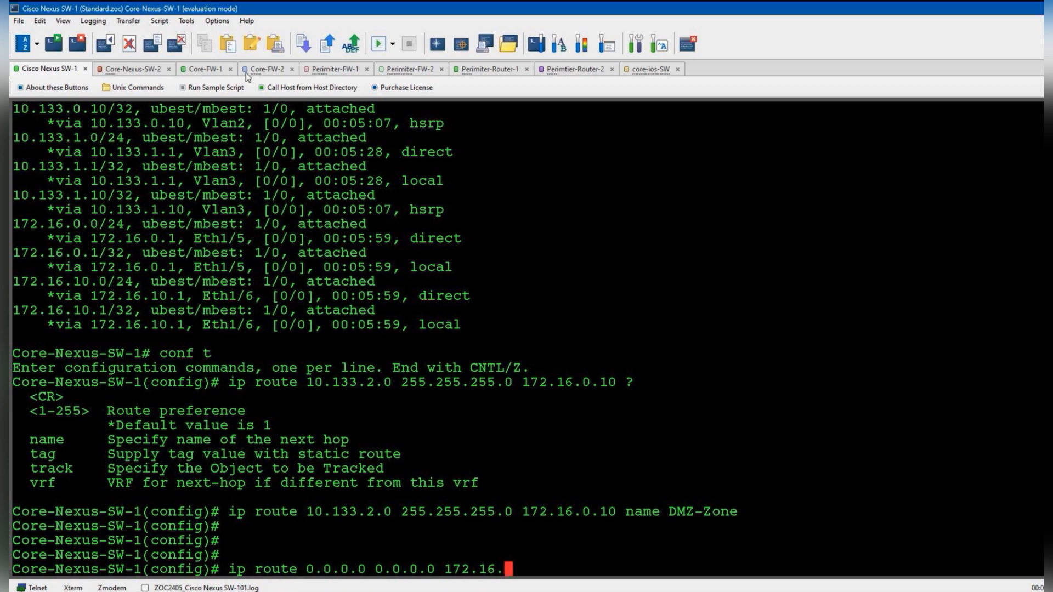
pyautogui.click(330, 70)
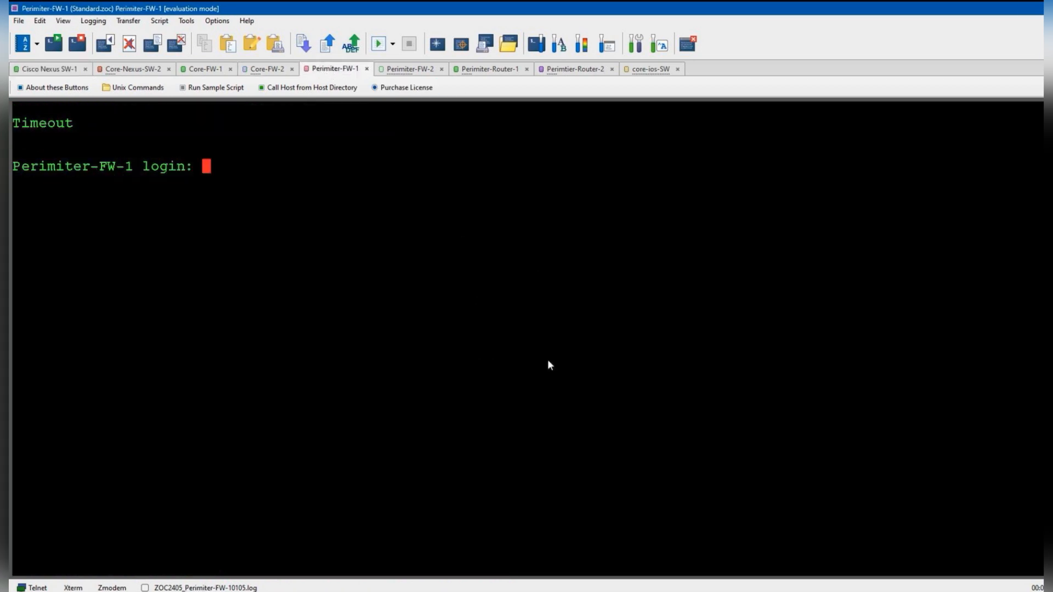
pyautogui.write('admin')
pyautogui.press('Return')
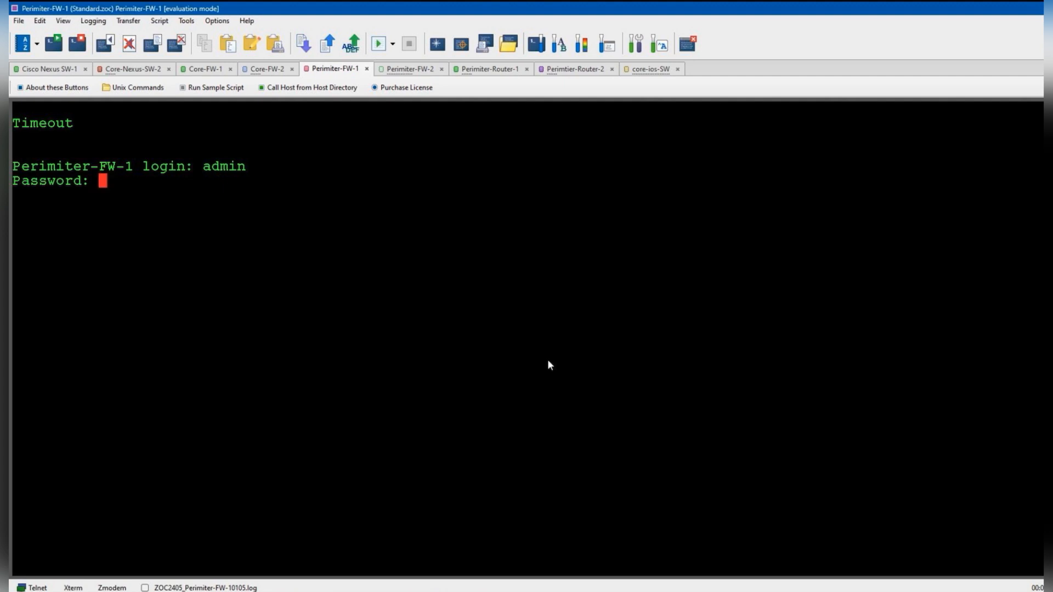
pyautogui.press('Return')
pyautogui.write('diagnose ip')
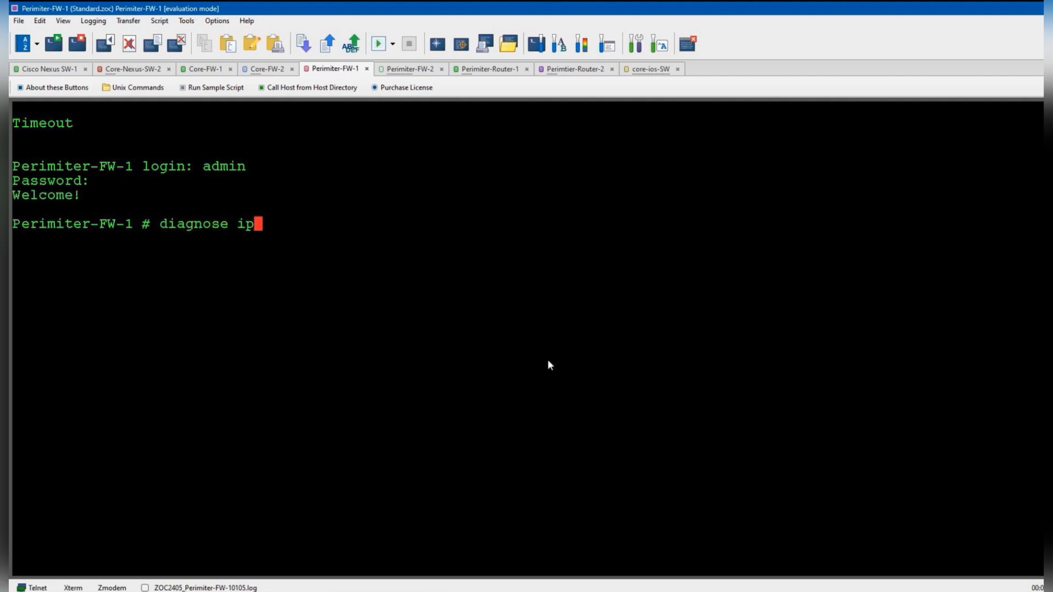
pyautogui.write(' address list')
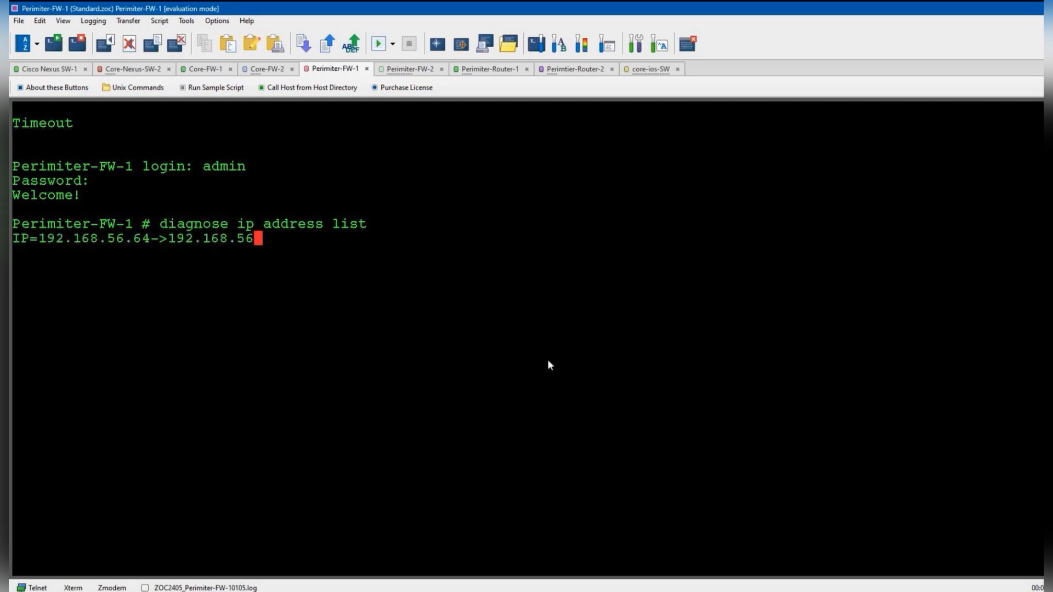
pyautogui.press('Return')
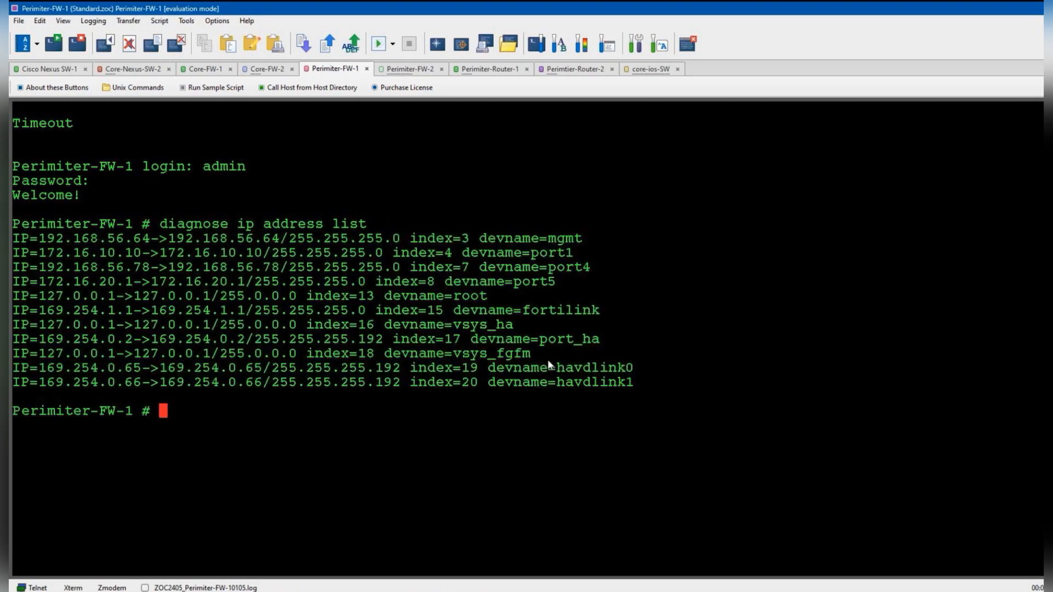
# - Finish the default route 0.0.0.0/0 via 172.16.10.10 named ISP and check show ip route
pyautogui.click(49, 68)
pyautogui.write('10.10 name ISP')
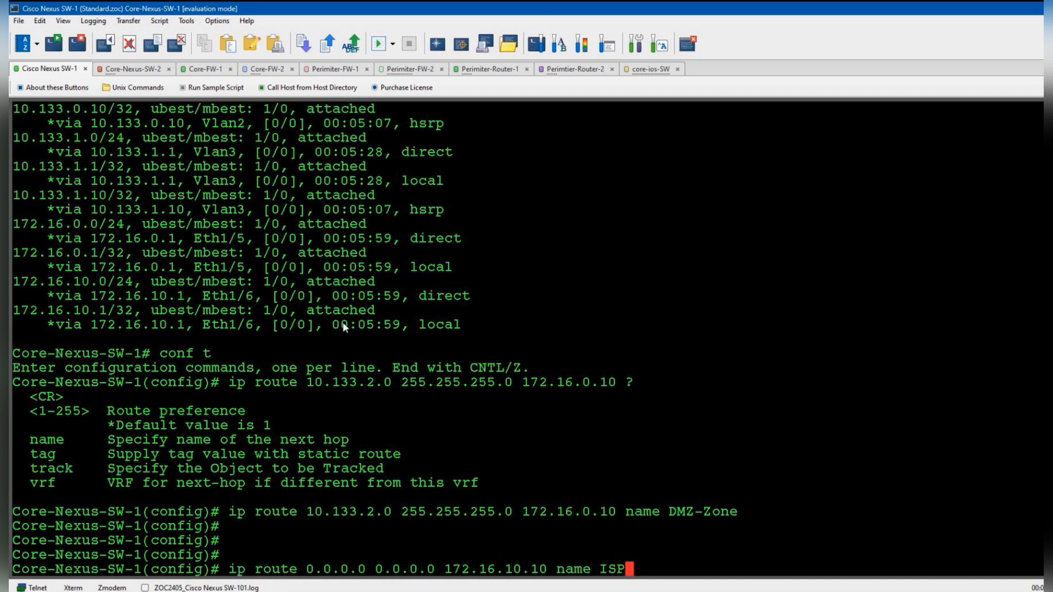
pyautogui.press('Return')
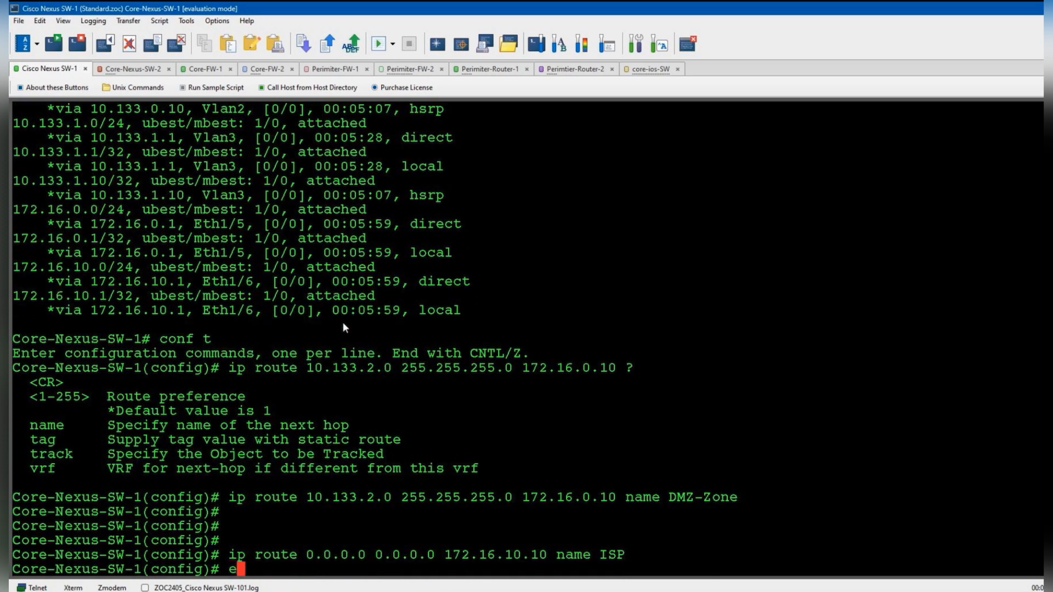
pyautogui.write('end')
pyautogui.press('Return')
pyautogui.write('show ip route')
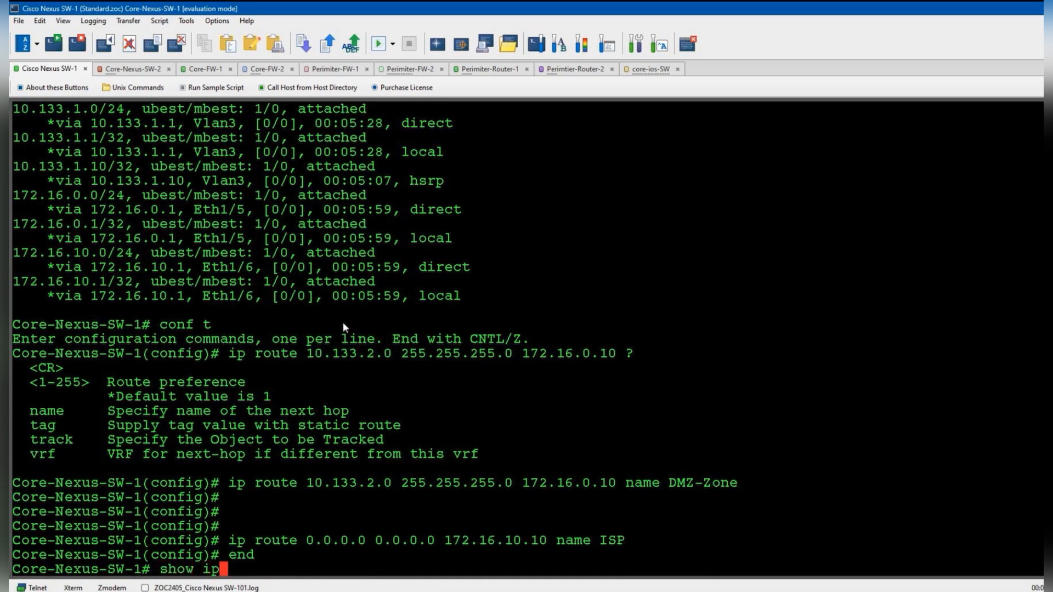
pyautogui.press('Return')
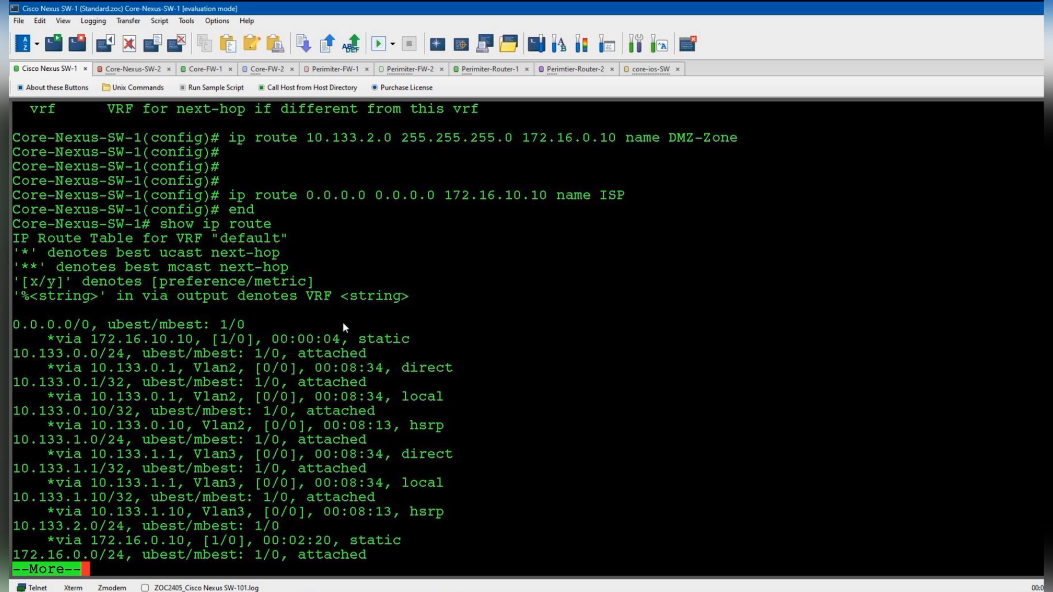
pyautogui.press('space')
# - Save with copy run startup-config and display the route lines with show run | sec route
pyautogui.write('copy runn startup-config')
pyautogui.press('Return')
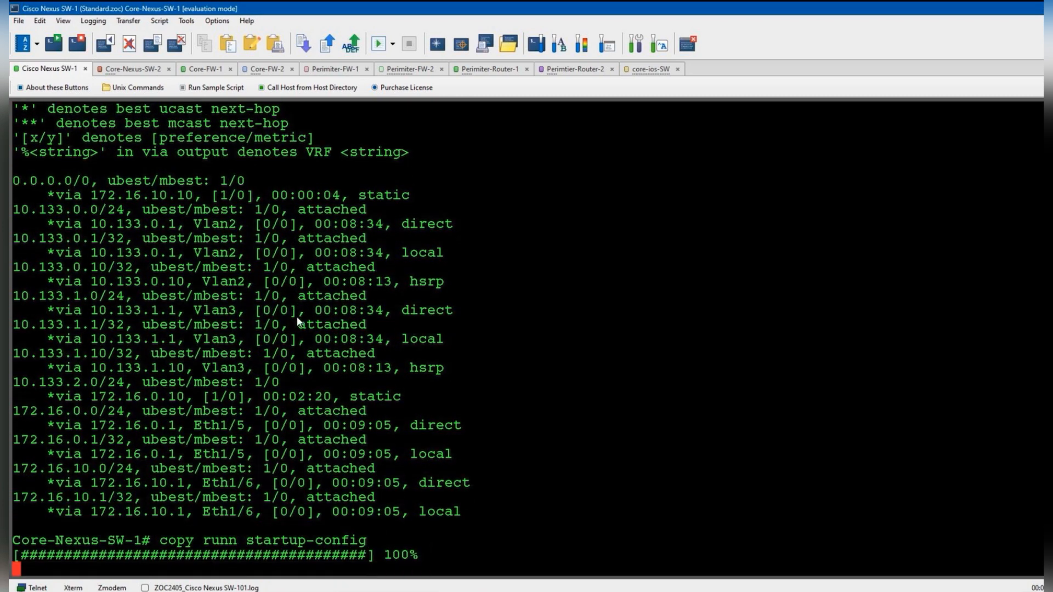
pyautogui.press('Return')
pyautogui.press('Return')
pyautogui.write('show runn | sec route')
pyautogui.press('Return')
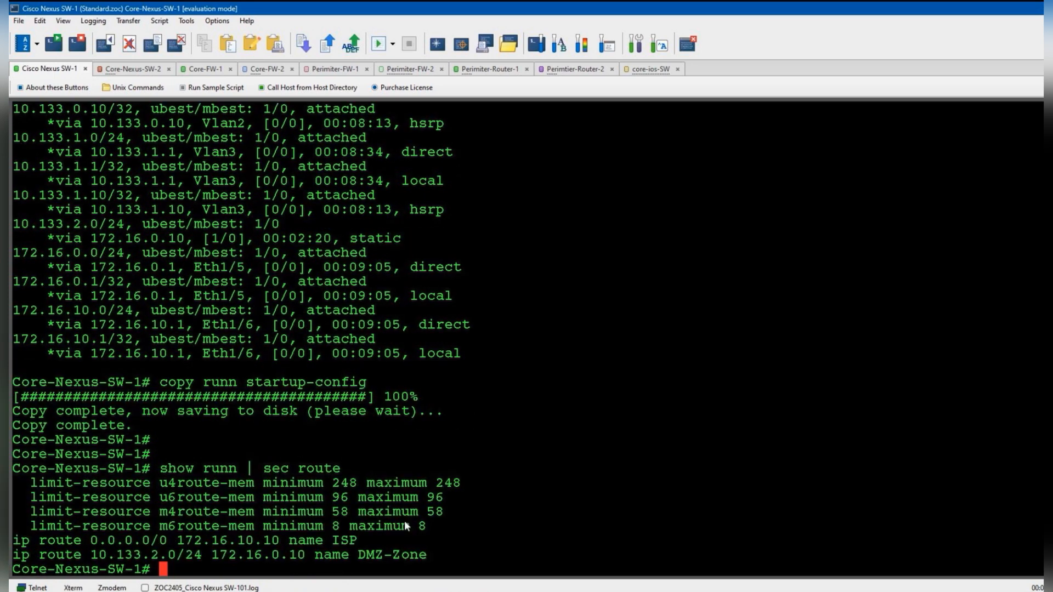
# - Copy the ISP and DMZ-Zone ip route lines to the clipboard
pyautogui.moveTo(433, 554); pyautogui.dragTo(34, 544)
pyautogui.rightClick(34, 544)
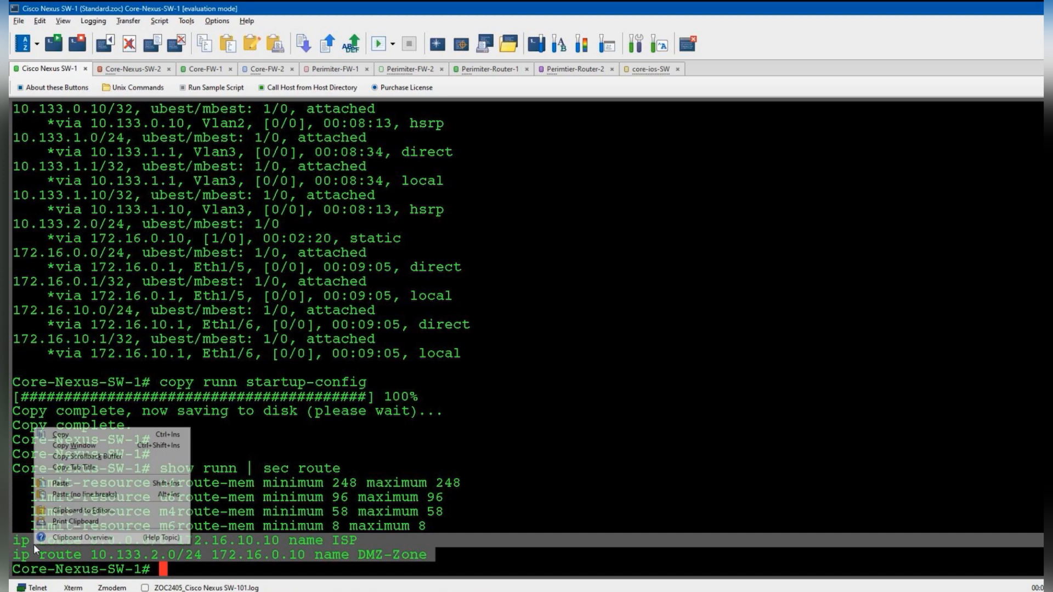
pyautogui.click(72, 435)
pyautogui.click(140, 69)
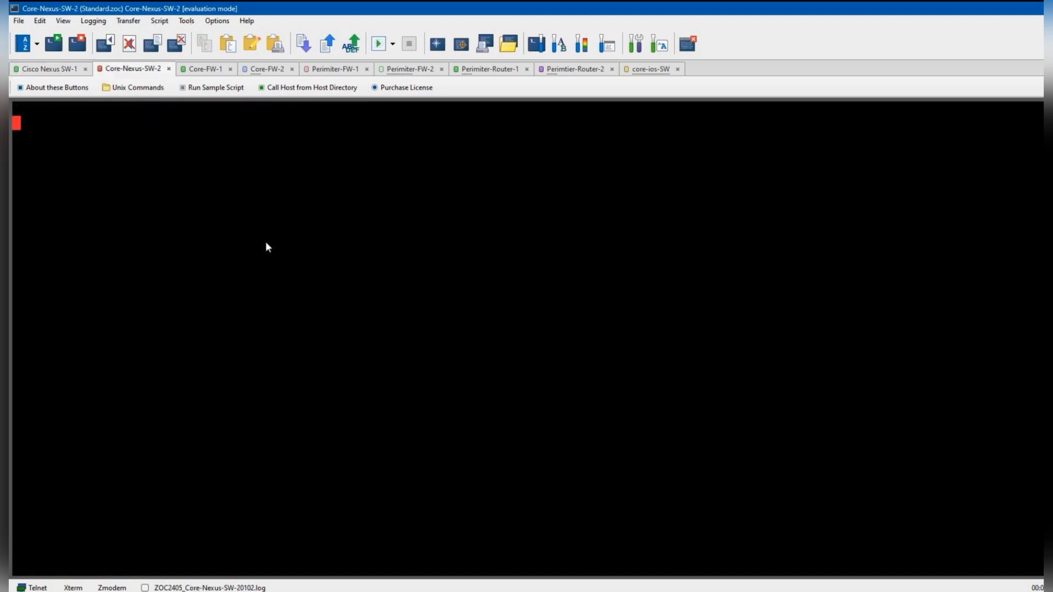
# - Paste the ISP default route and DMZ-Zone route into Core-Nexus-SW-2's configuration mode
pyautogui.press('Return')
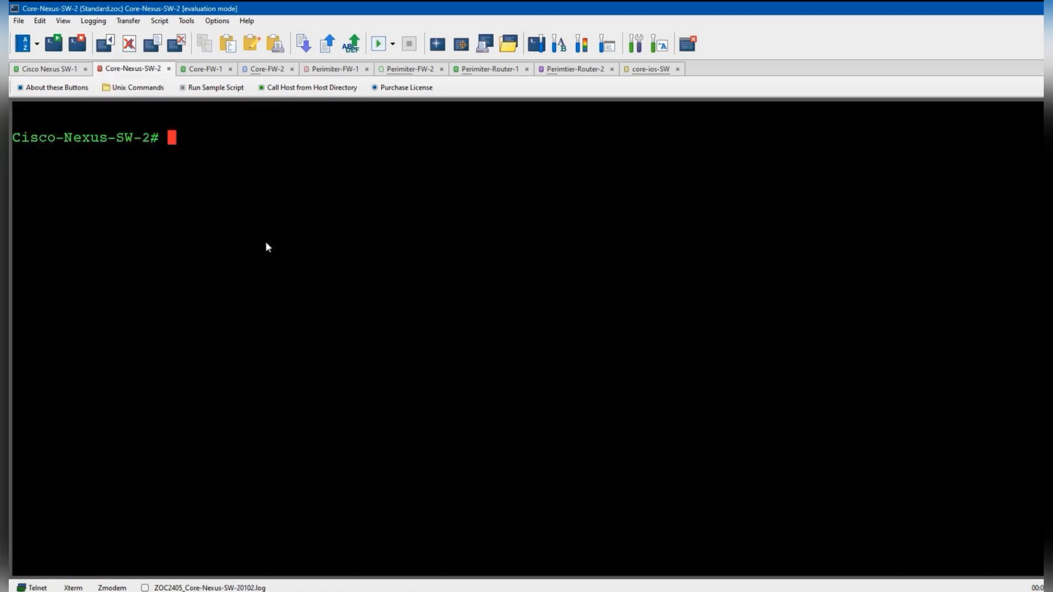
pyautogui.rightClick(266, 242)
pyautogui.click(314, 297)
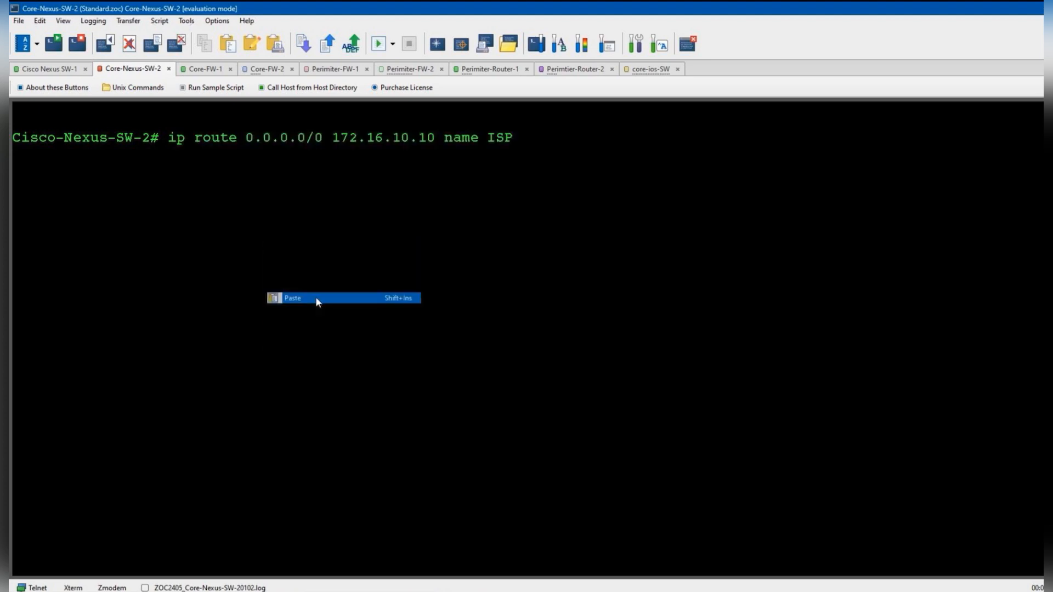
pyautogui.press('Return')
pyautogui.press('Return')
pyautogui.press('Return')
pyautogui.write('conf t')
pyautogui.press('Return')
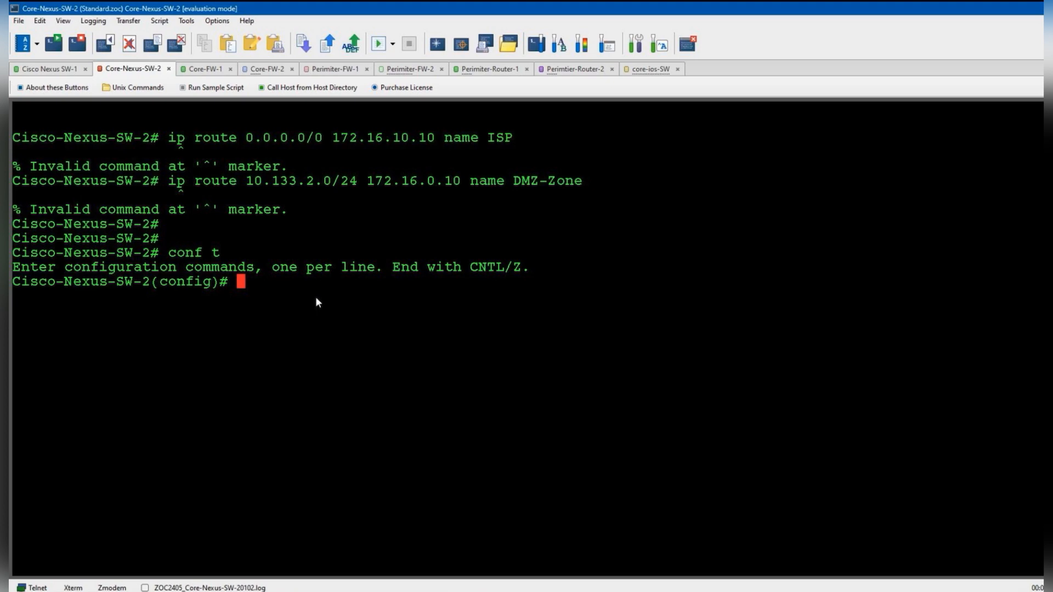
pyautogui.rightClick(316, 298)
pyautogui.click(353, 354)
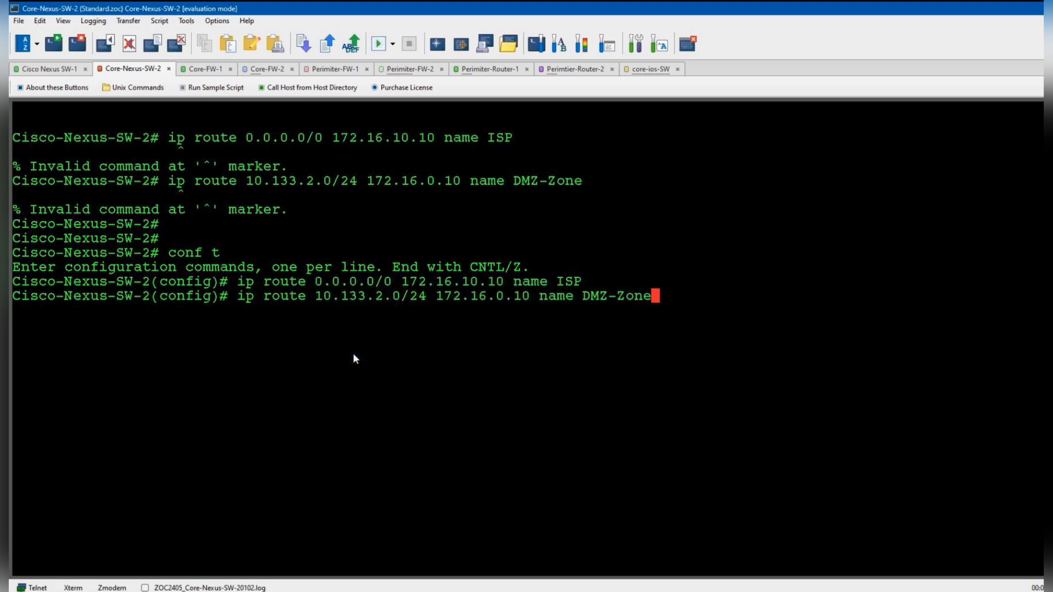
pyautogui.press('Return')
pyautogui.press('Return')
pyautogui.press('Return')
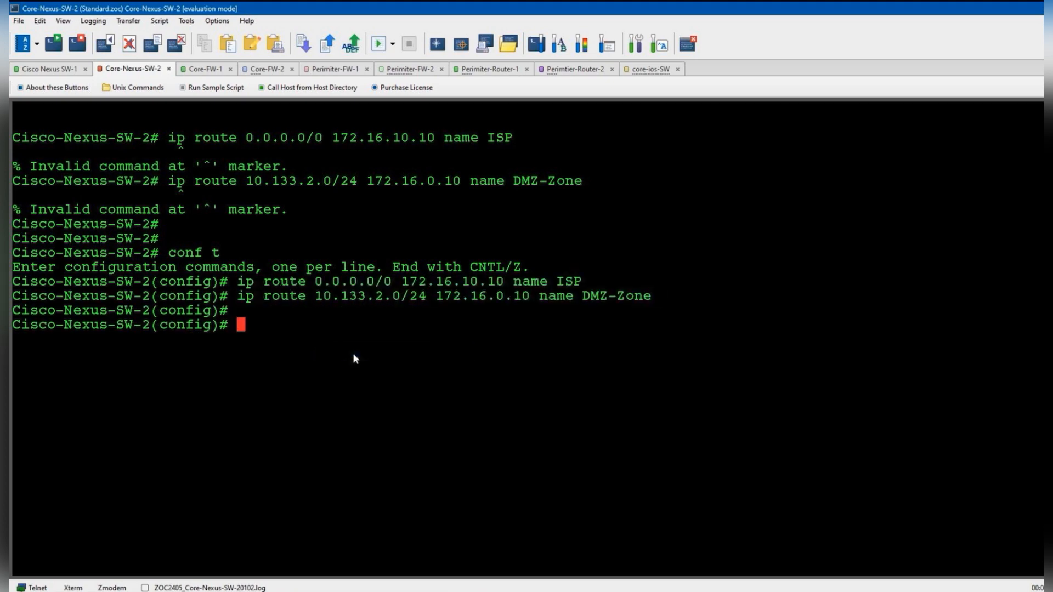
# - Exit config mode and save with copy run startup-config
pyautogui.write('end')
pyautogui.press('Return')
pyautogui.write('copy ')
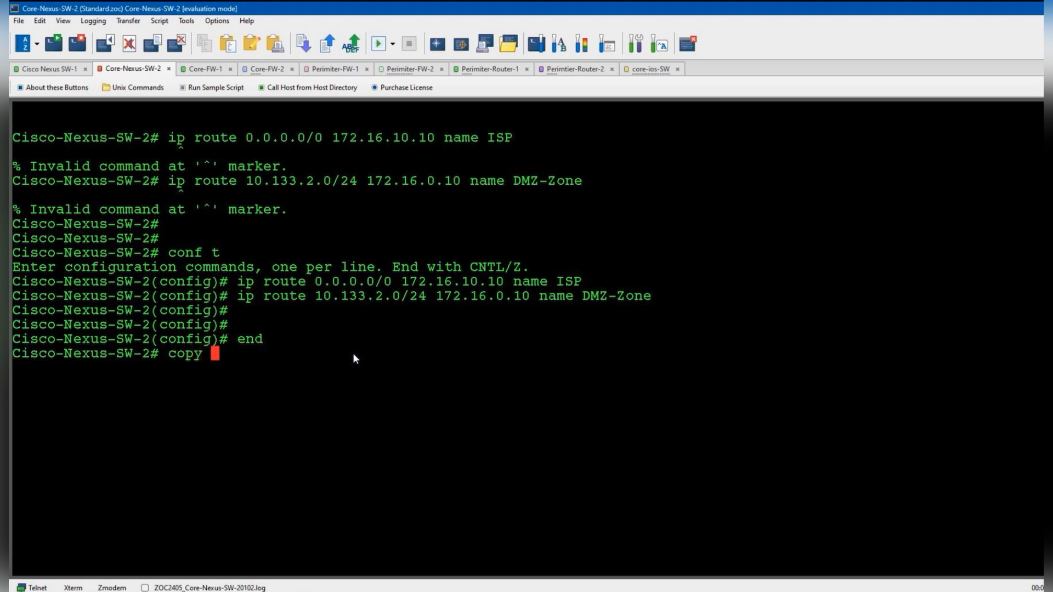
pyautogui.write('runn start')
pyautogui.press('Tab')
pyautogui.press('Return')
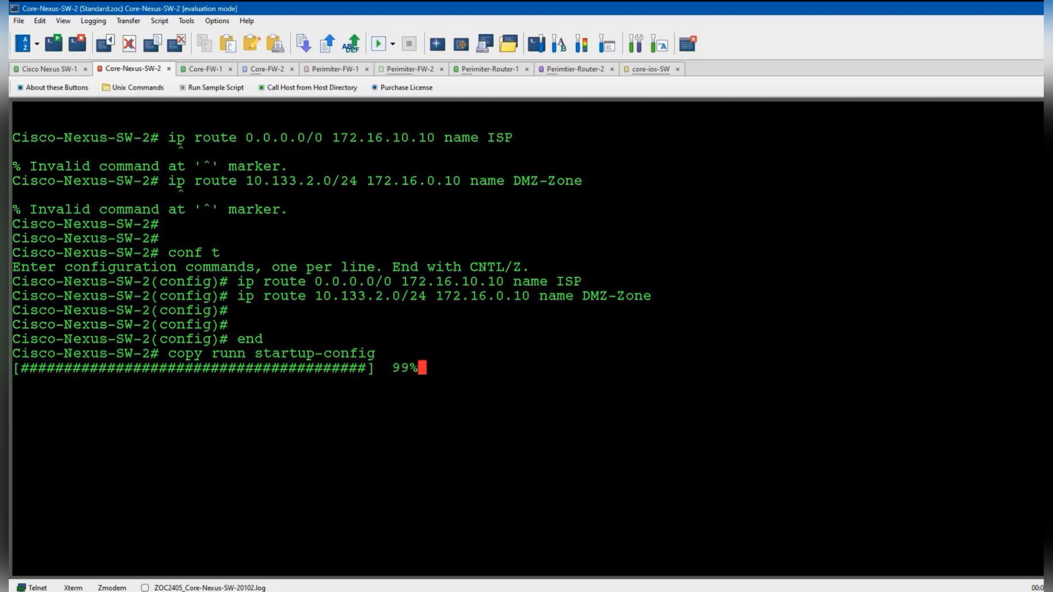
pyautogui.click(866, 589)
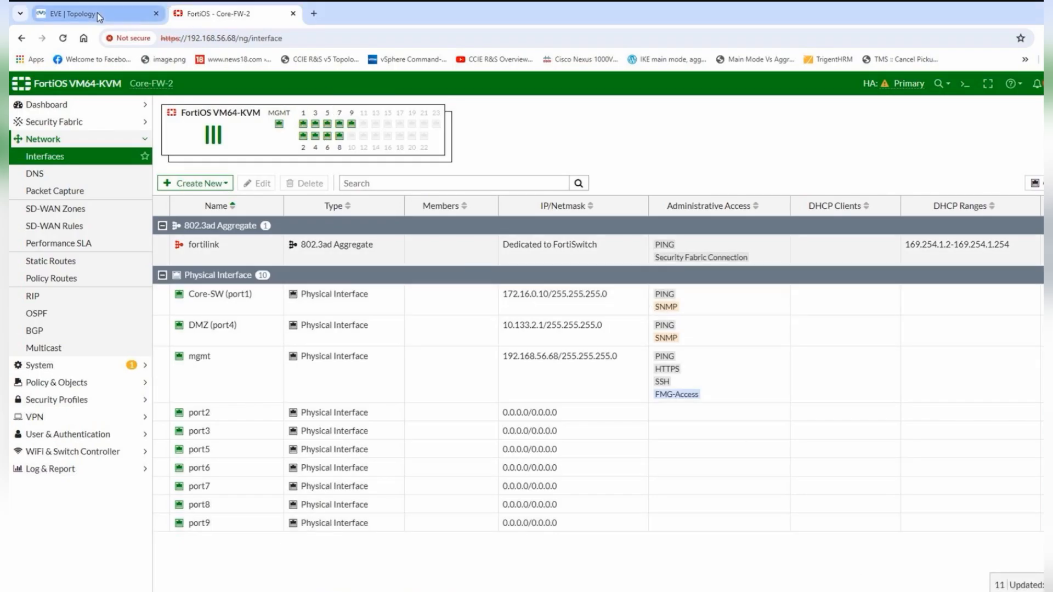
# - Check Core-FW-2's static routes (0.0.0.0/0 via 172.16.0.1 on port1), then view the topology diagram
pyautogui.click(97, 12)
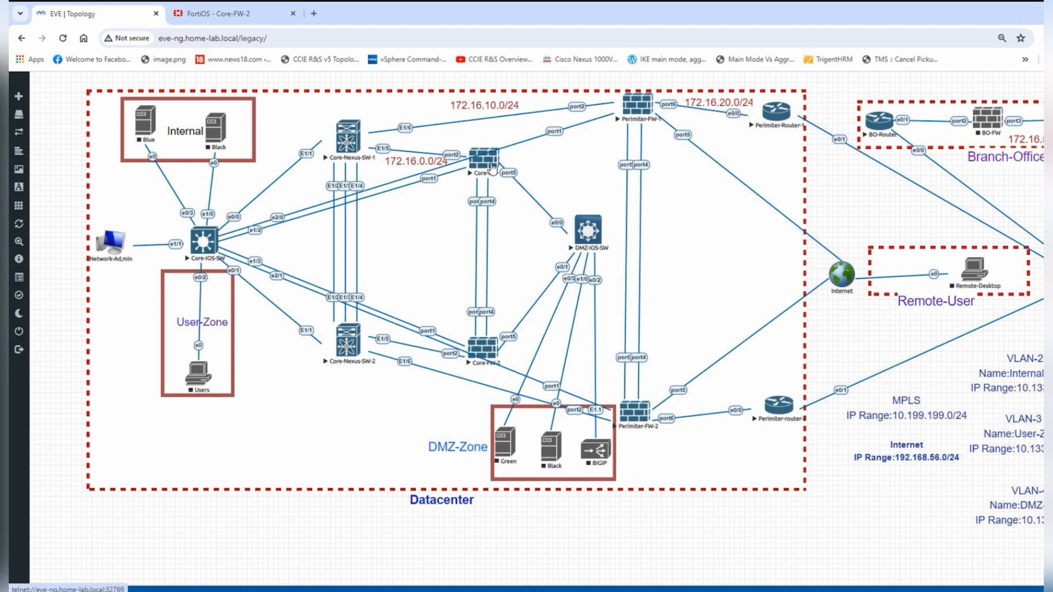
pyautogui.click(200, 23)
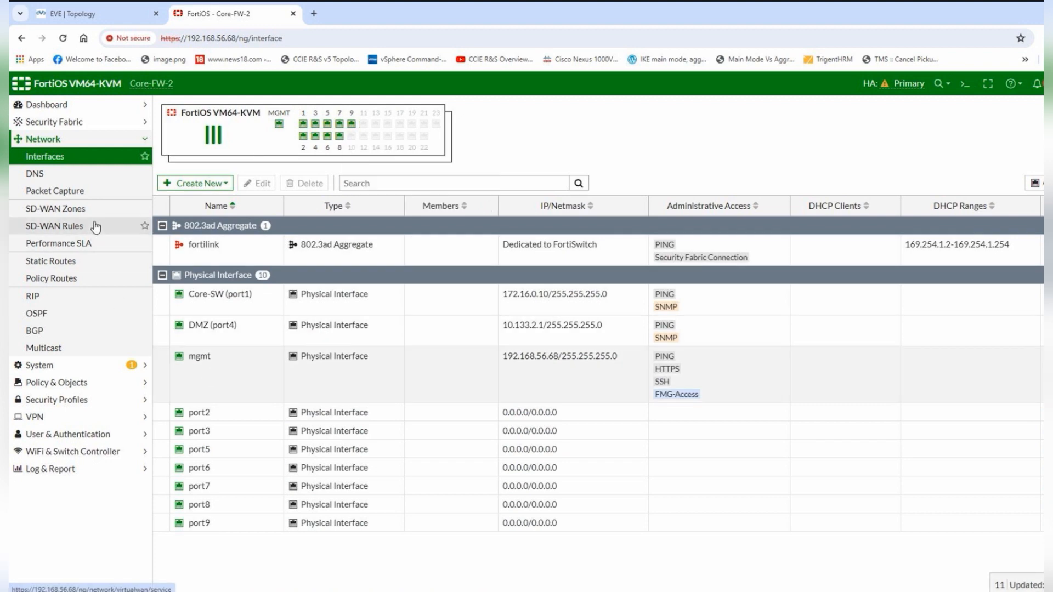
pyautogui.click(50, 261)
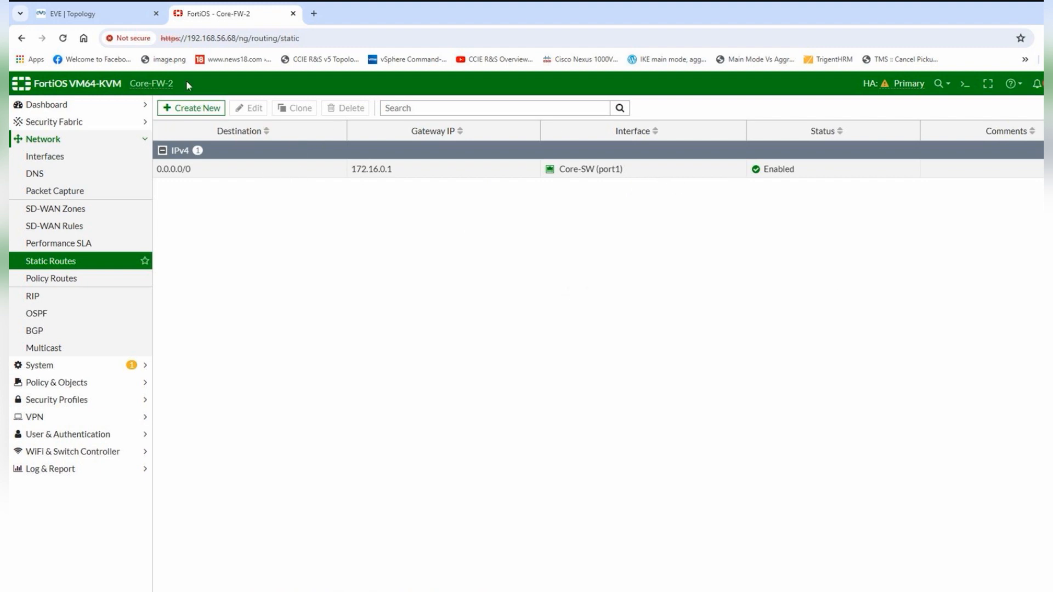
pyautogui.click(144, 19)
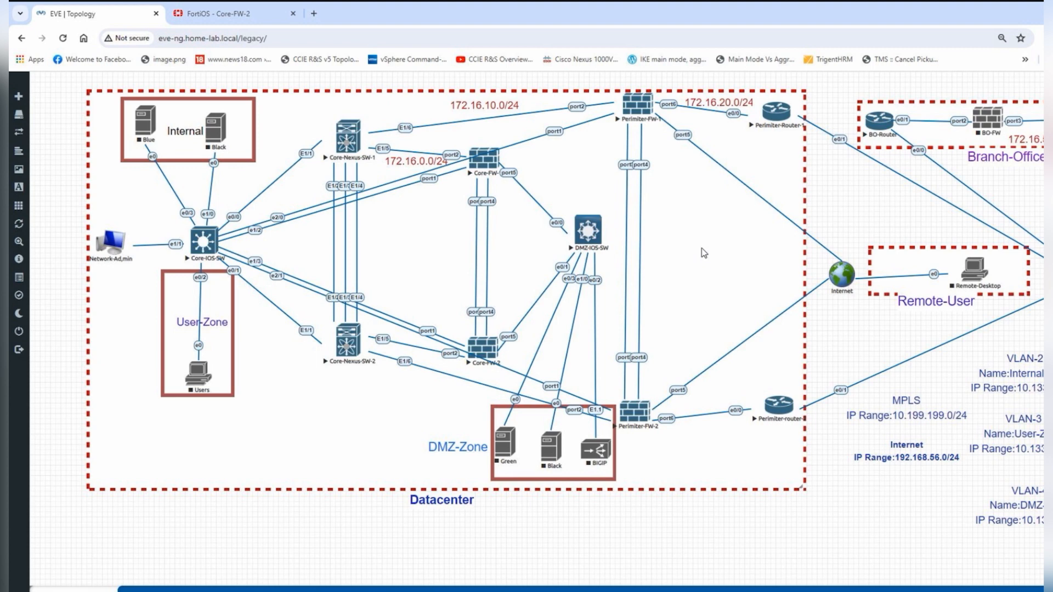
# - Copy the mgmt address 192.168.56.64 from Perimiter-FW-1's interface listing
pyautogui.click(561, 590)
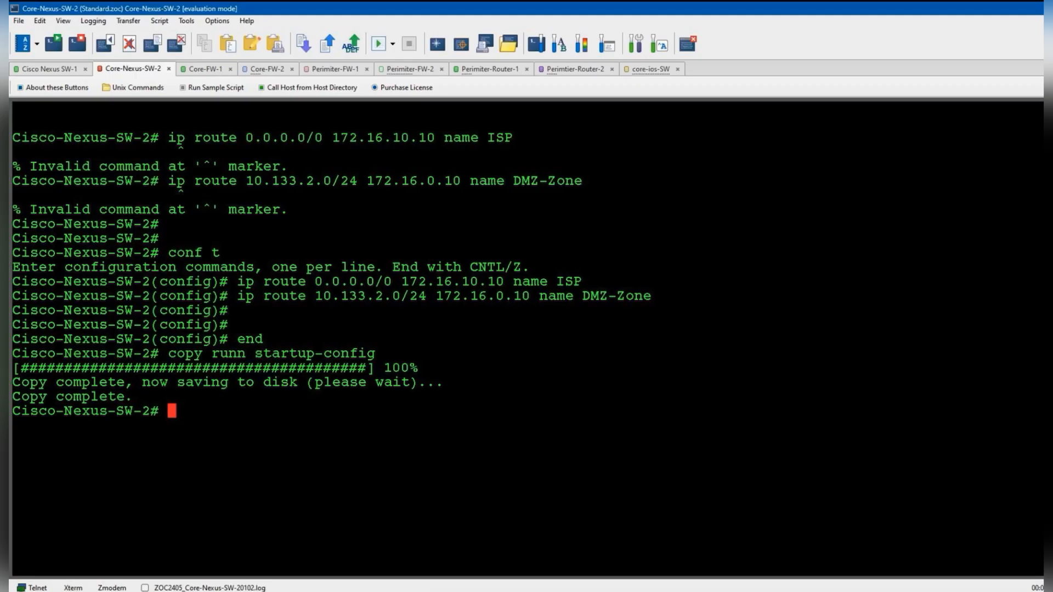
pyautogui.click(345, 71)
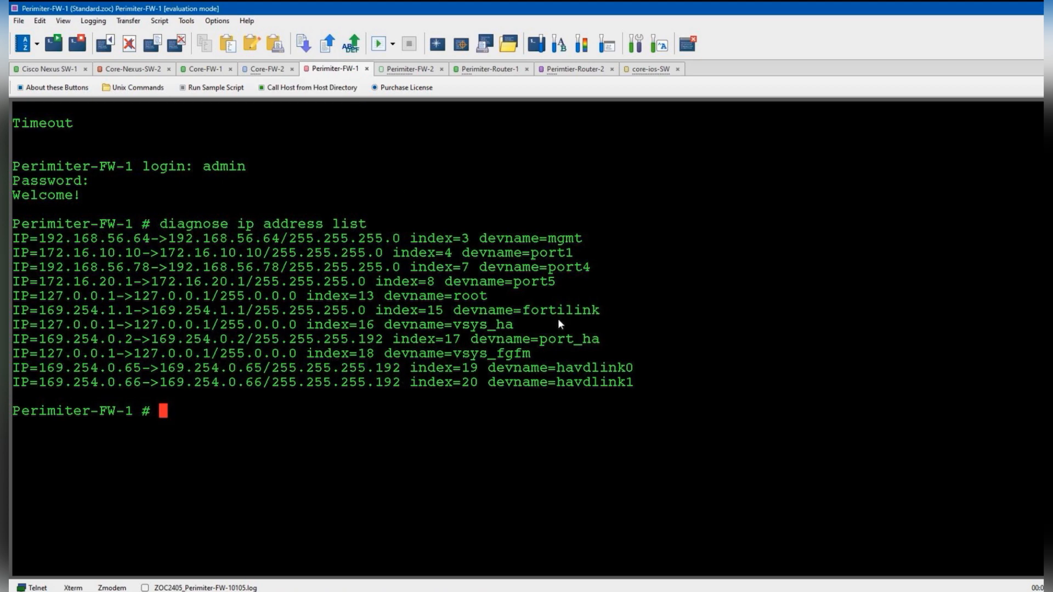
pyautogui.press('Return')
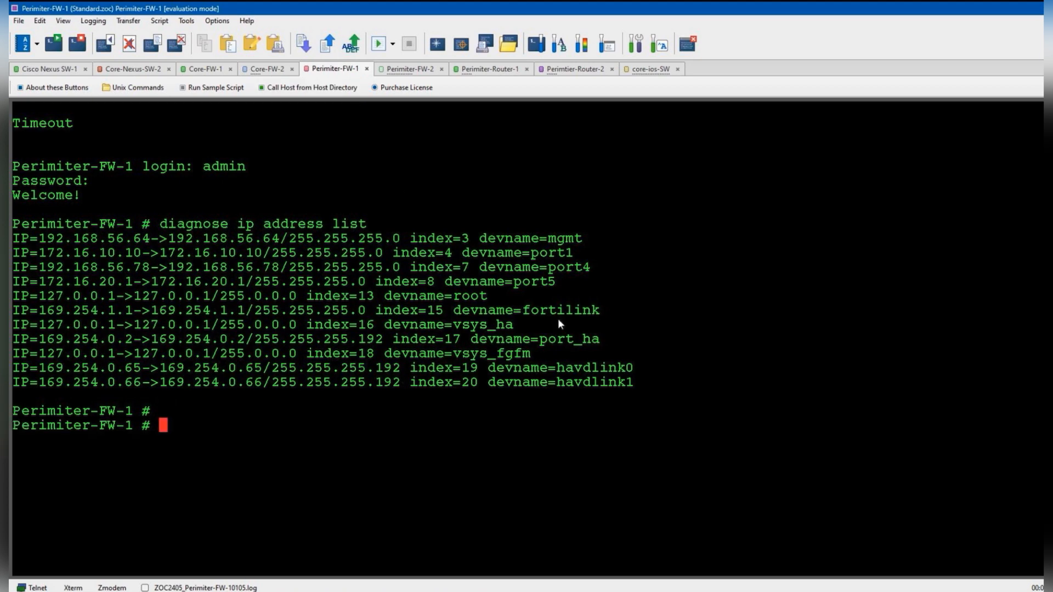
pyautogui.moveTo(39, 238); pyautogui.dragTo(146, 241)
pyautogui.rightClick(147, 240)
pyautogui.click(176, 237)
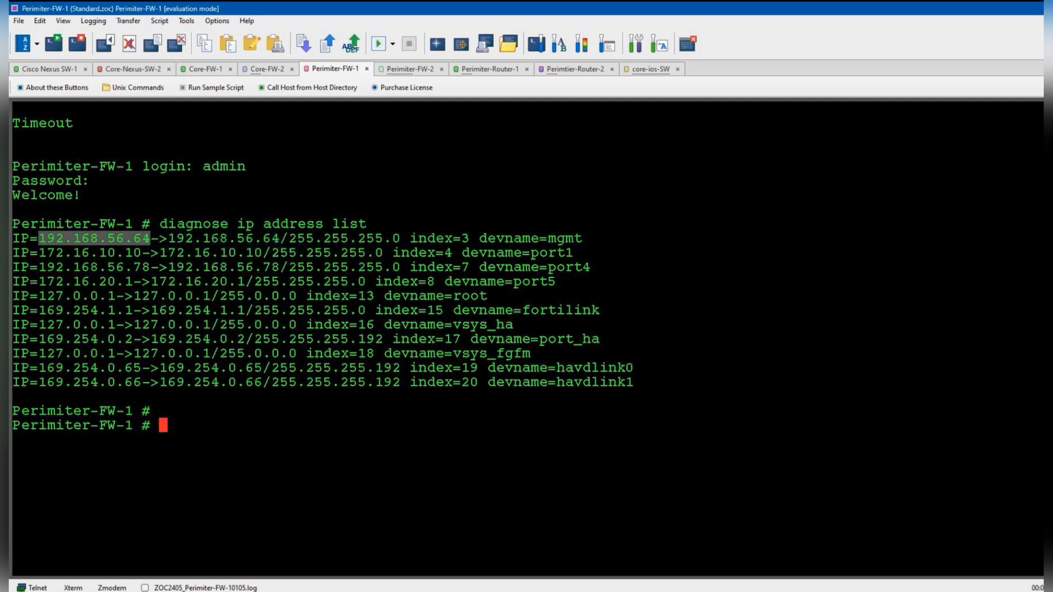
pyautogui.hotkey('alt', 'Tab')
pyautogui.click(314, 13)
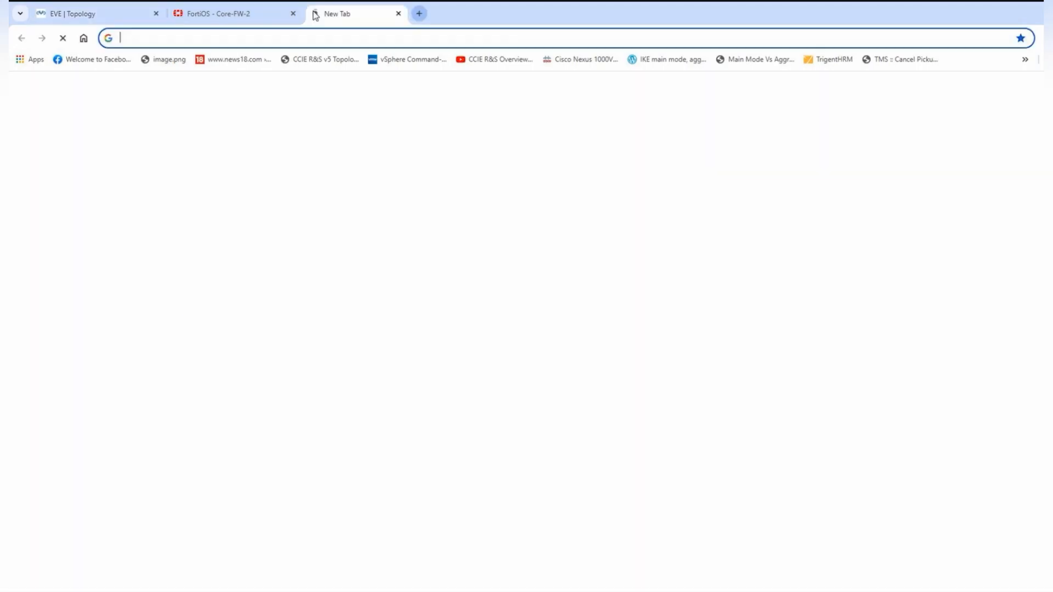
pyautogui.write('http')
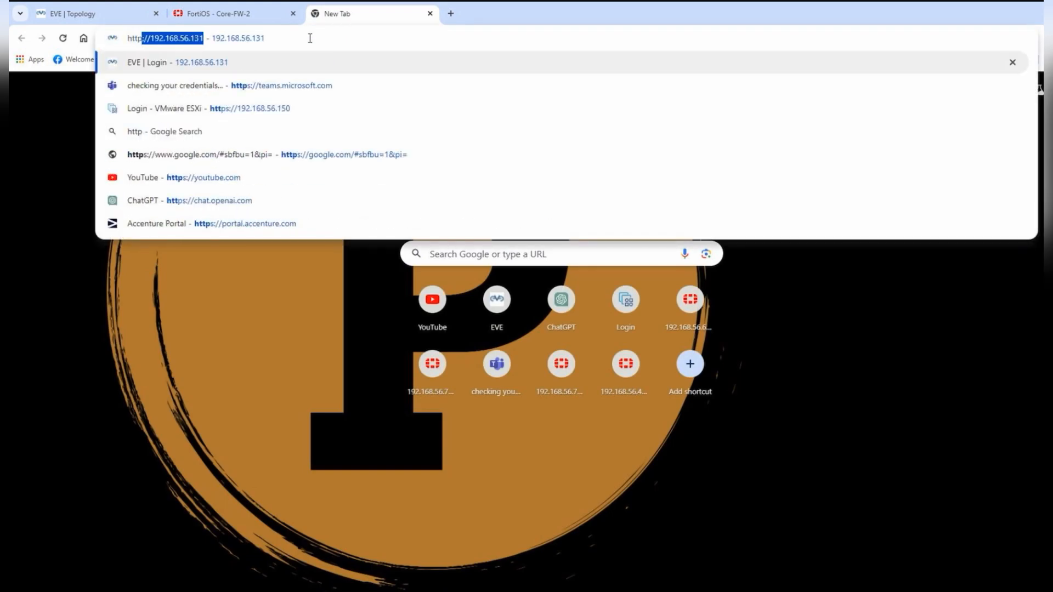
pyautogui.write('s')
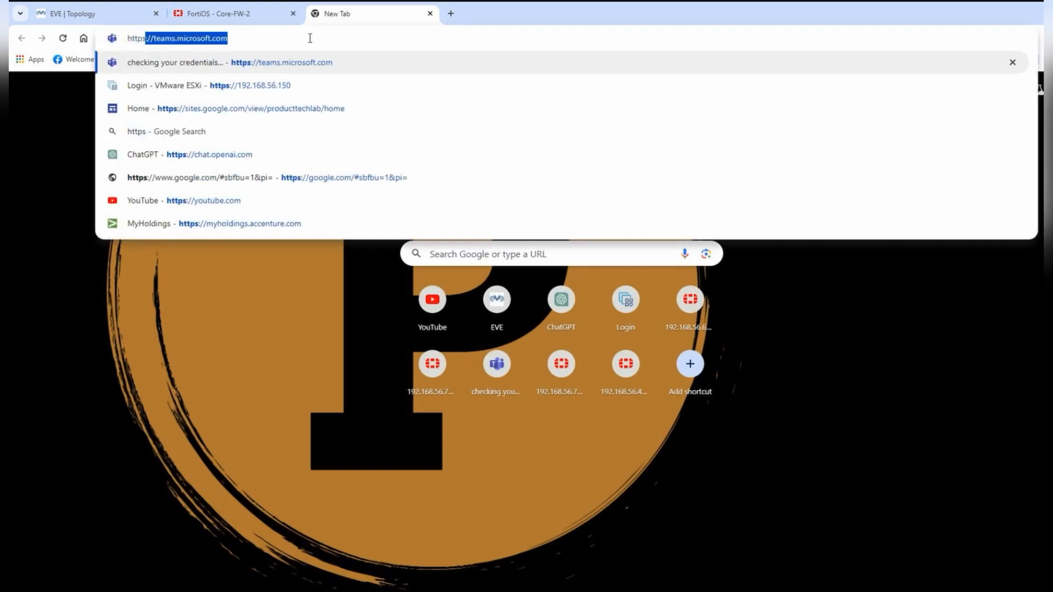
pyautogui.write('://192.168.56.64')
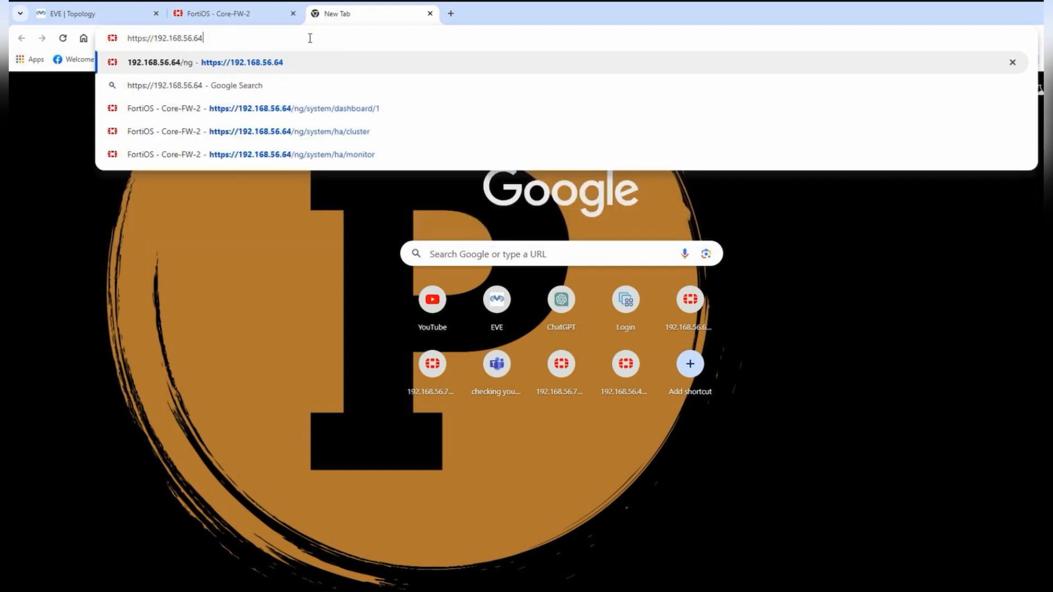
pyautogui.press('Return')
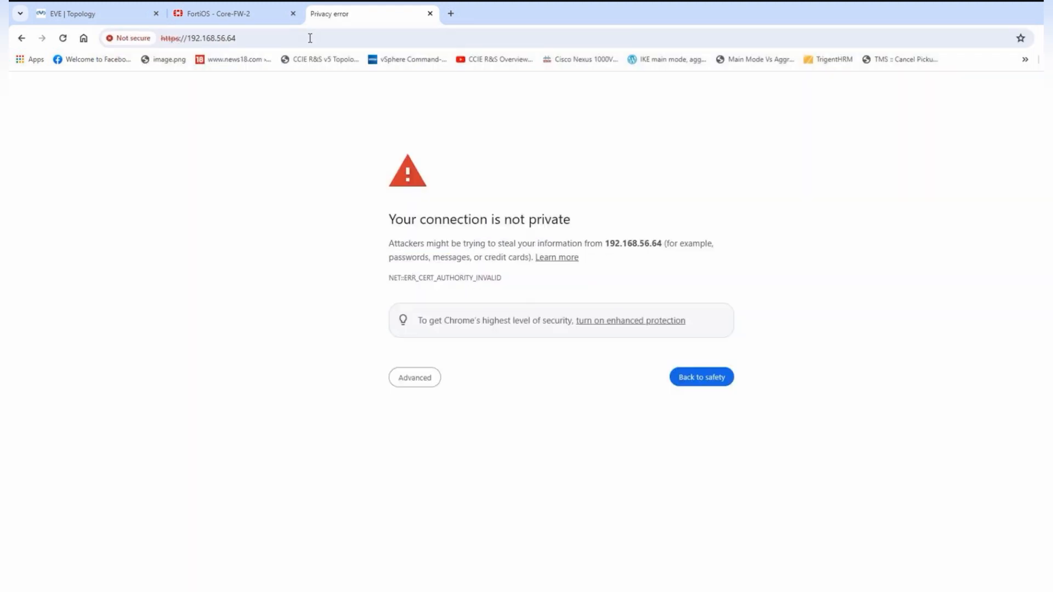
pyautogui.click(415, 377)
pyautogui.click(475, 467)
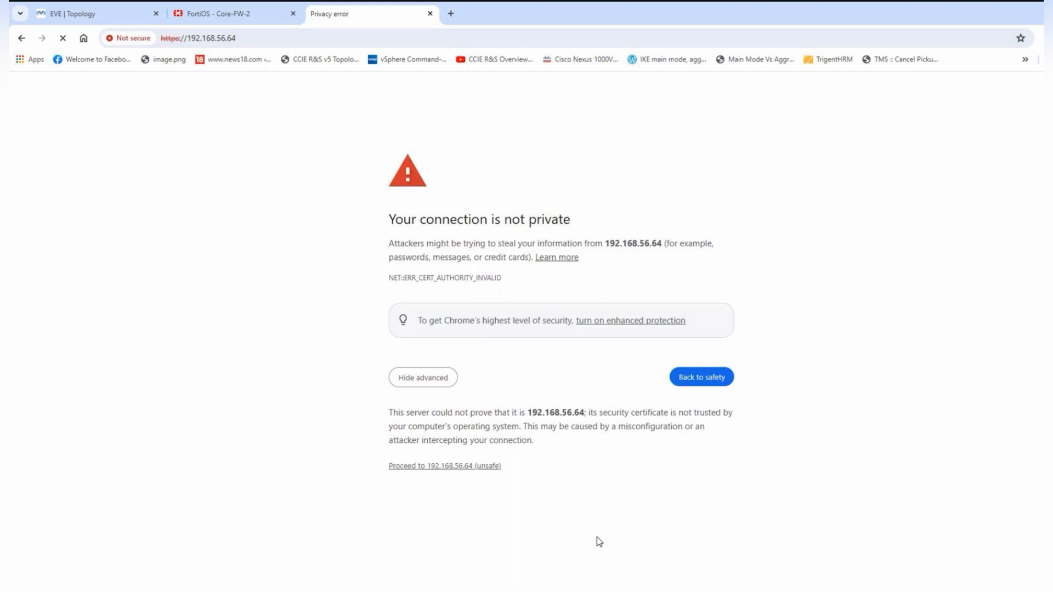
# - Sign in as admin with the firewall password to reach the Perimiter-Fw-2 dashboard
pyautogui.press('Tab')
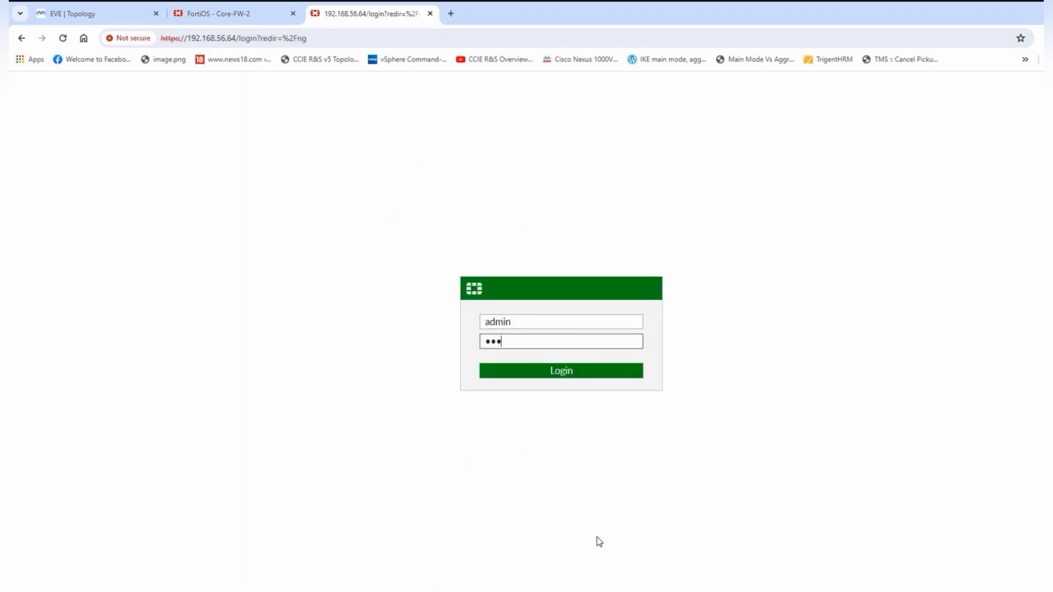
pyautogui.press('Return')
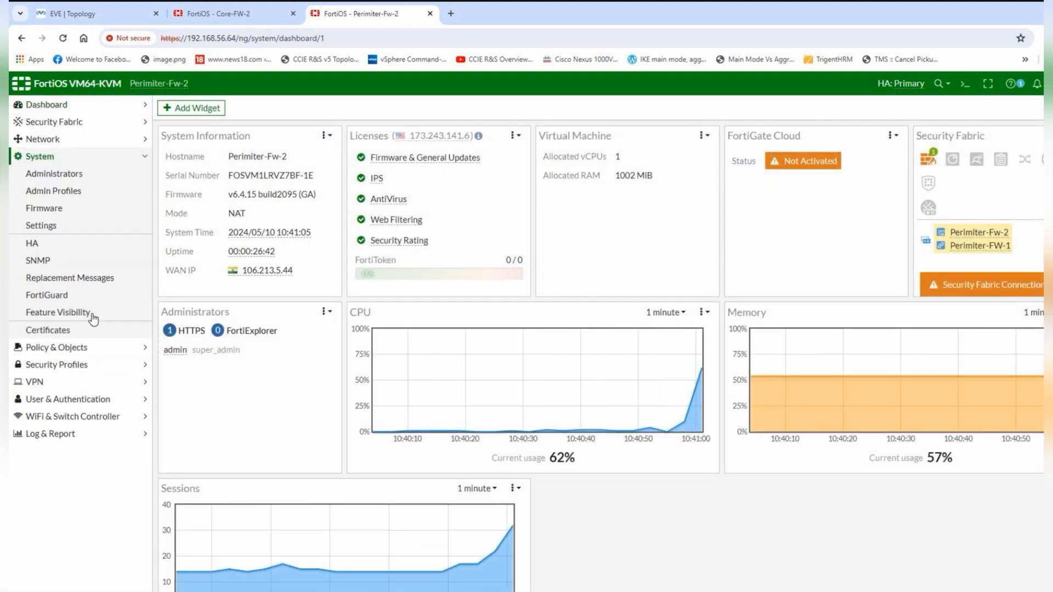
# - Check System > HA showing Perimiter-Fw-2 primary and Perimiter-FW-1 secondary, then return to the topology
pyautogui.click(34, 242)
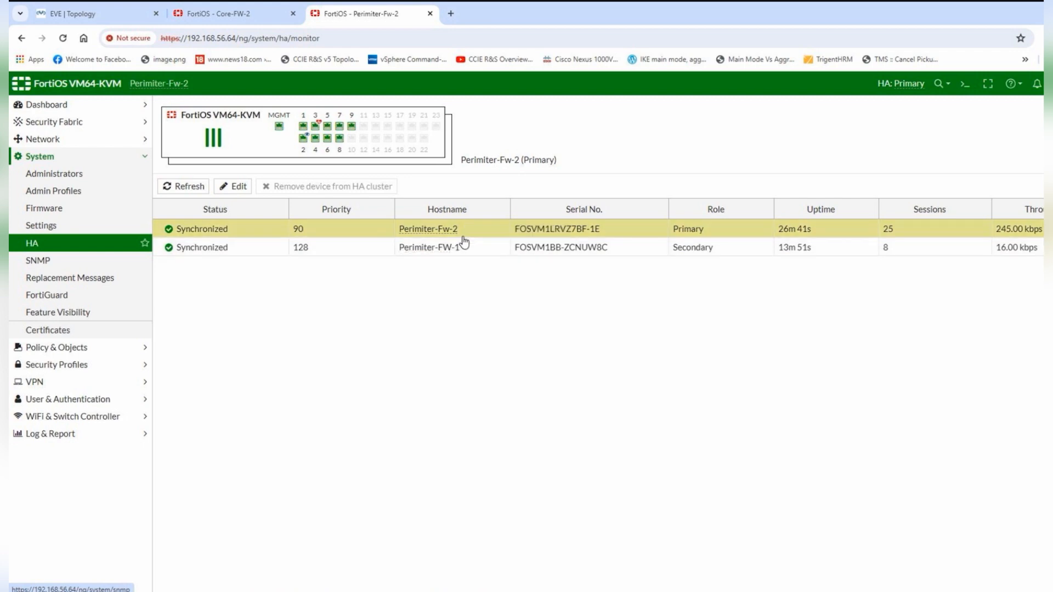
pyautogui.click(107, 22)
# - Stop the Perimiter-FW-2 node in the EVE-NG topology, then recheck its node actions
pyautogui.rightClick(636, 412)
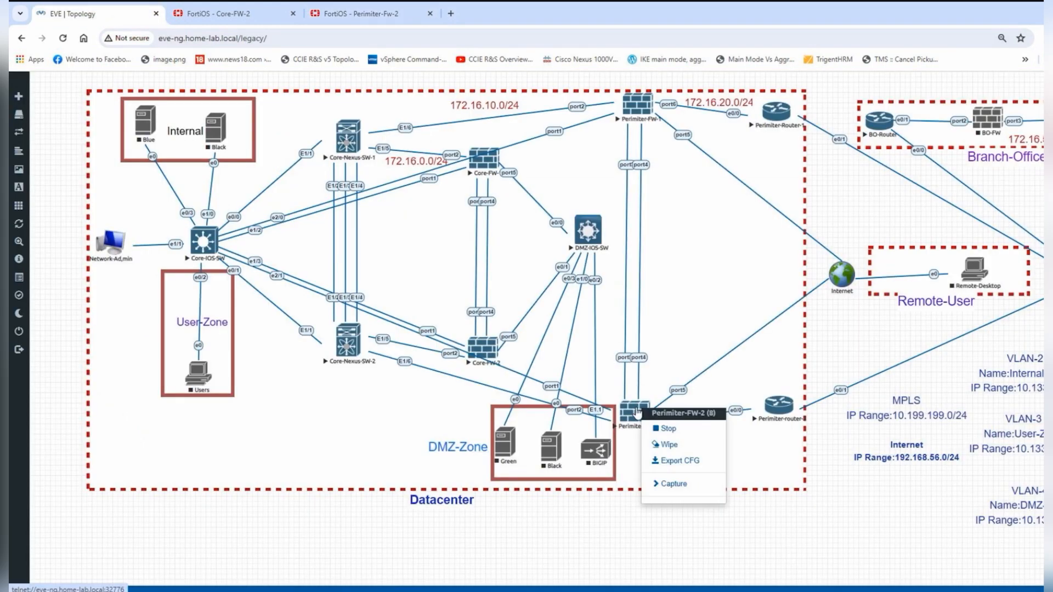
pyautogui.click(681, 430)
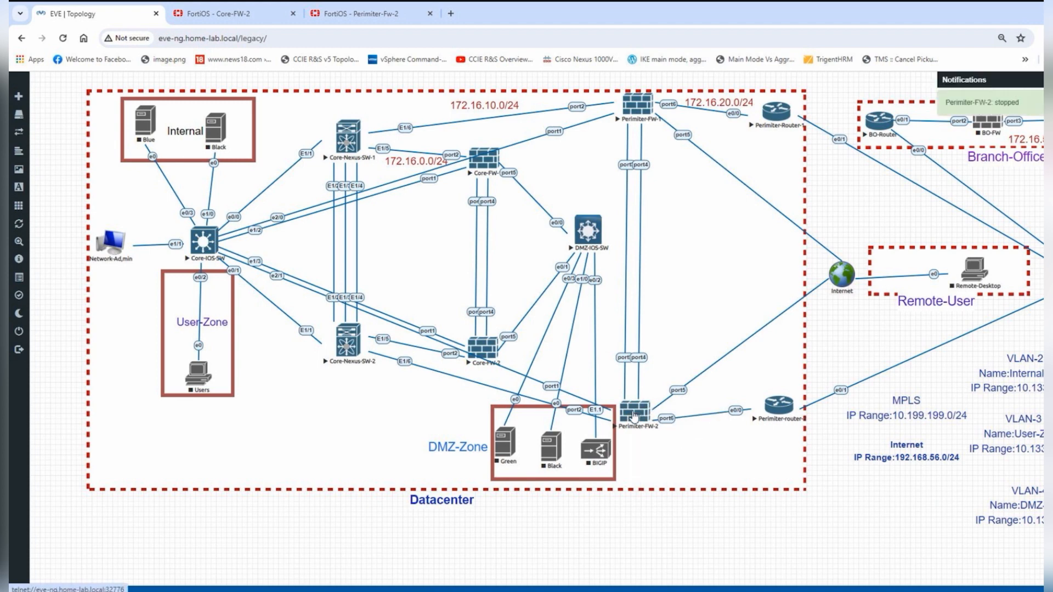
pyautogui.rightClick(634, 416)
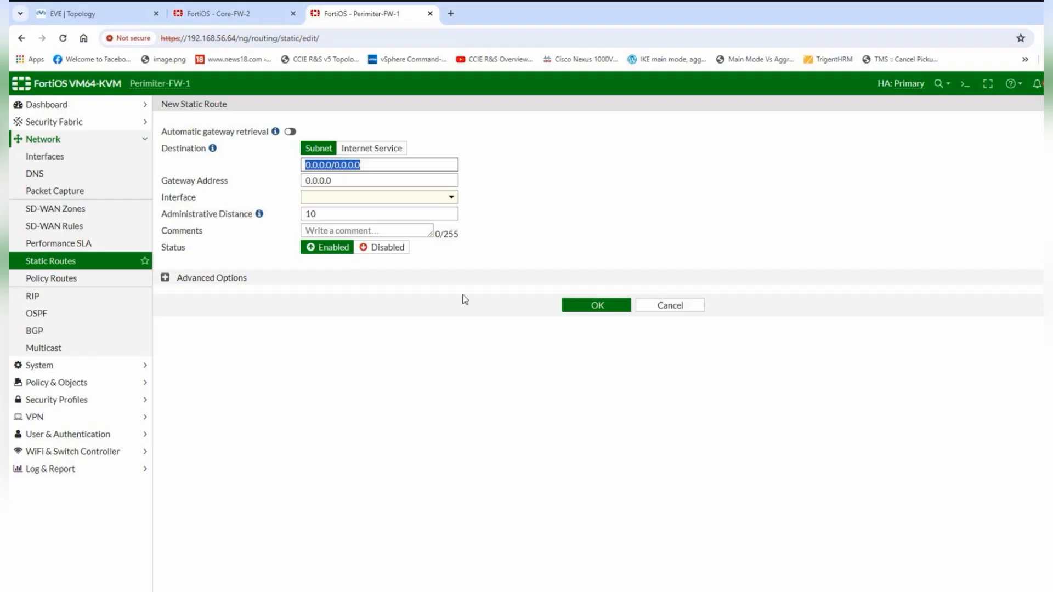
# - Look up the switch's Eth1/6 address 172.16.10.1 in the terminal sessions
pyautogui.click(107, 14)
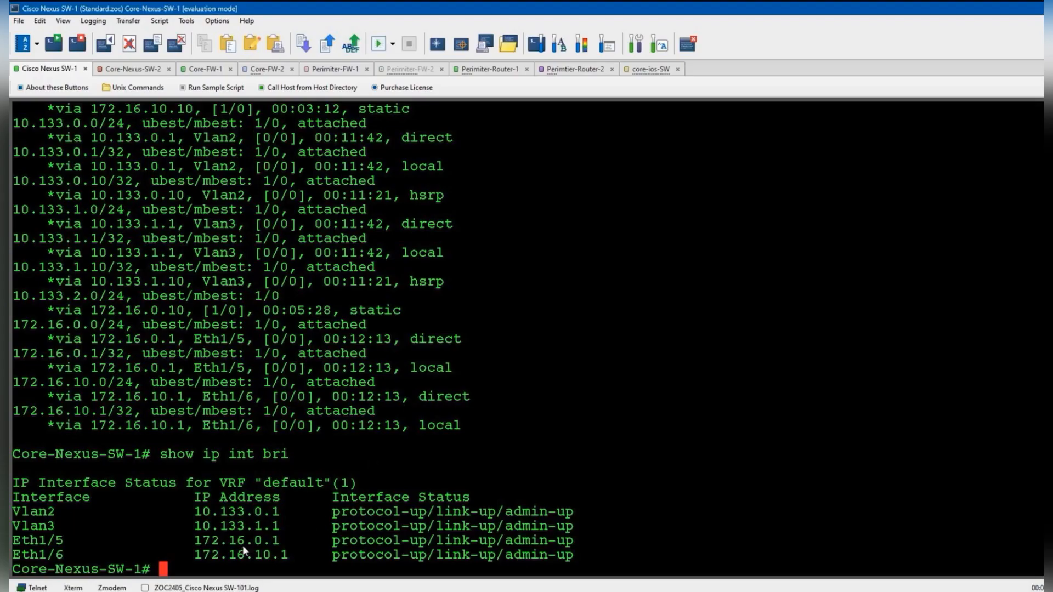
pyautogui.moveTo(196, 554); pyautogui.dragTo(305, 555)
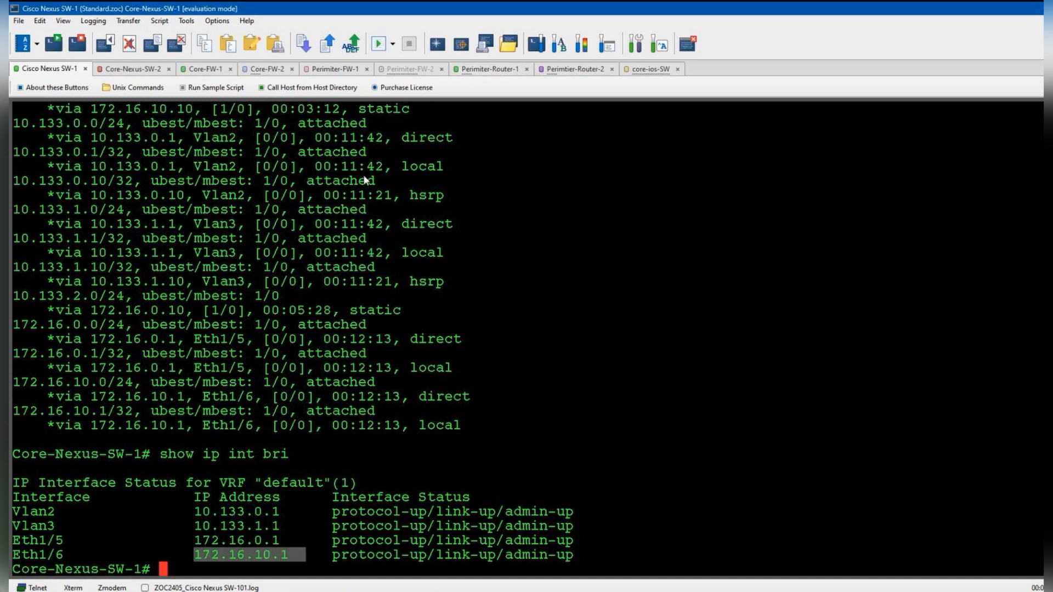
pyautogui.click(480, 71)
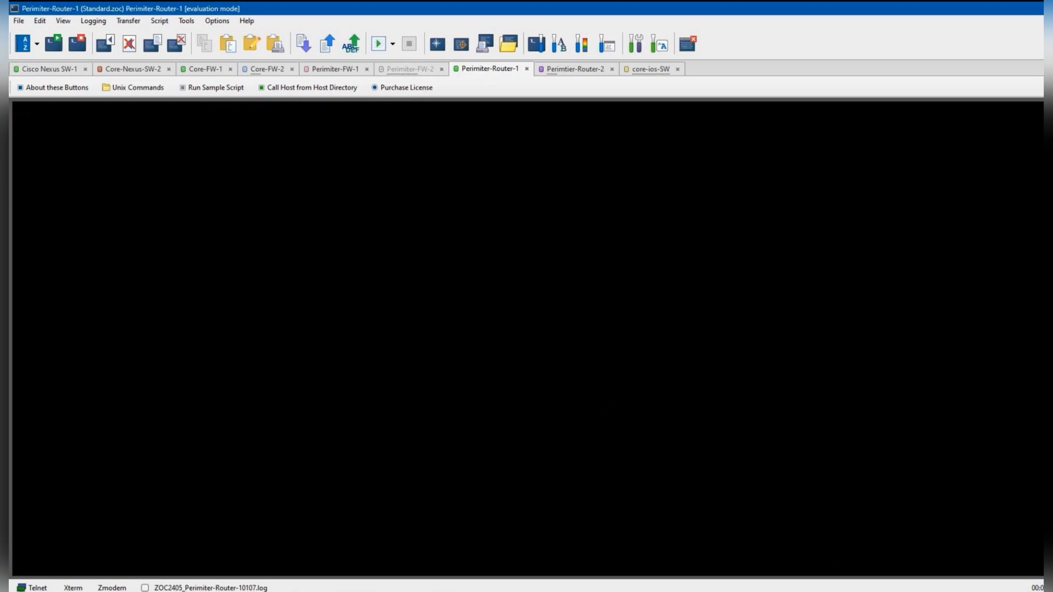
# - Enter destination 10.133.0.0/24 in the new static route and begin the 172.16 gateway
pyautogui.click(724, 590)
pyautogui.click(374, 23)
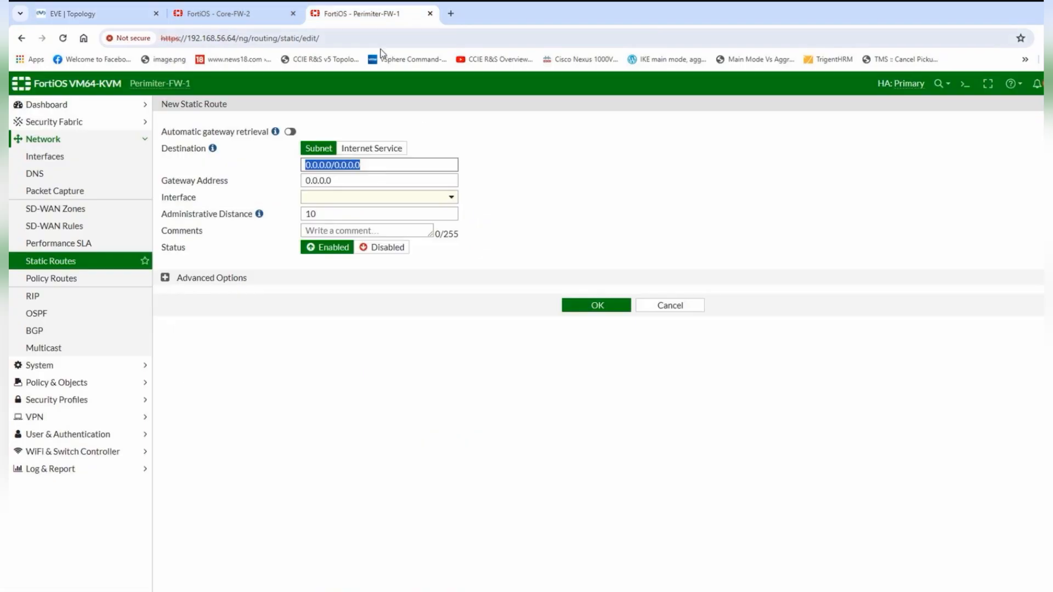
pyautogui.write('10.133.0.0')
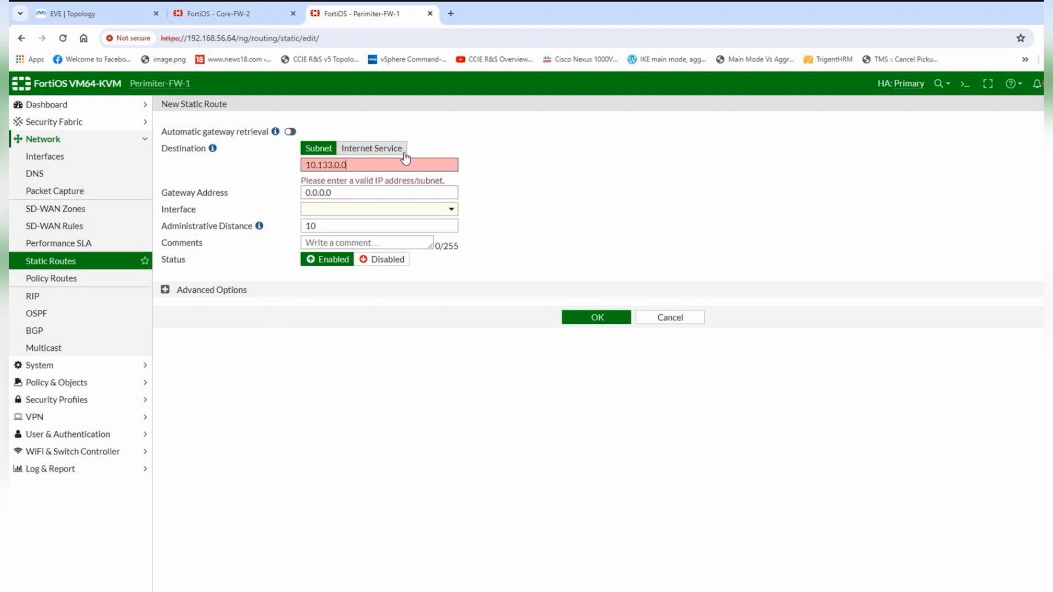
pyautogui.write('/24')
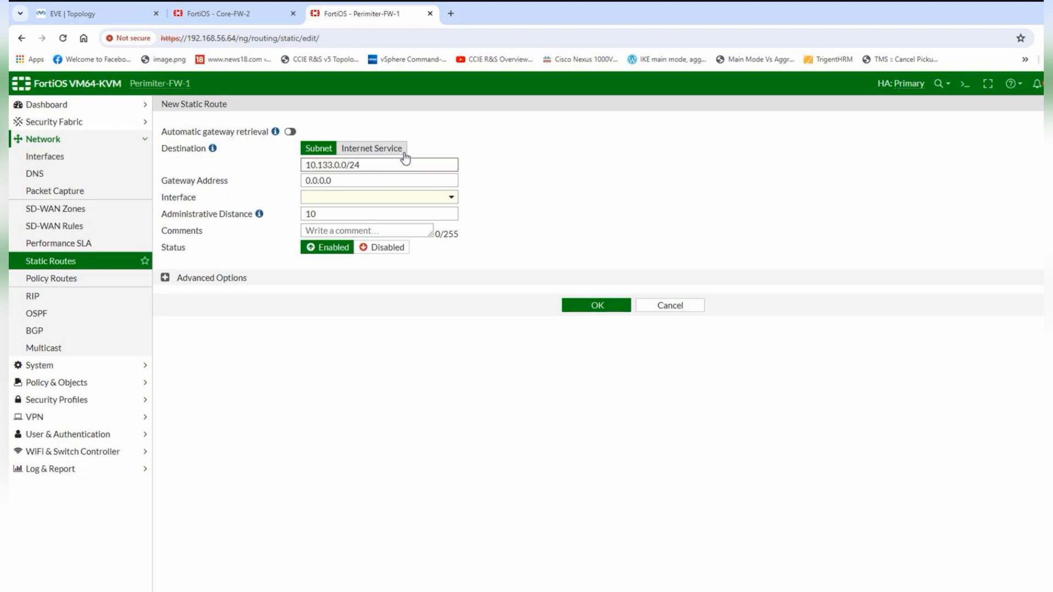
pyautogui.click(402, 182)
pyautogui.write('172.16')
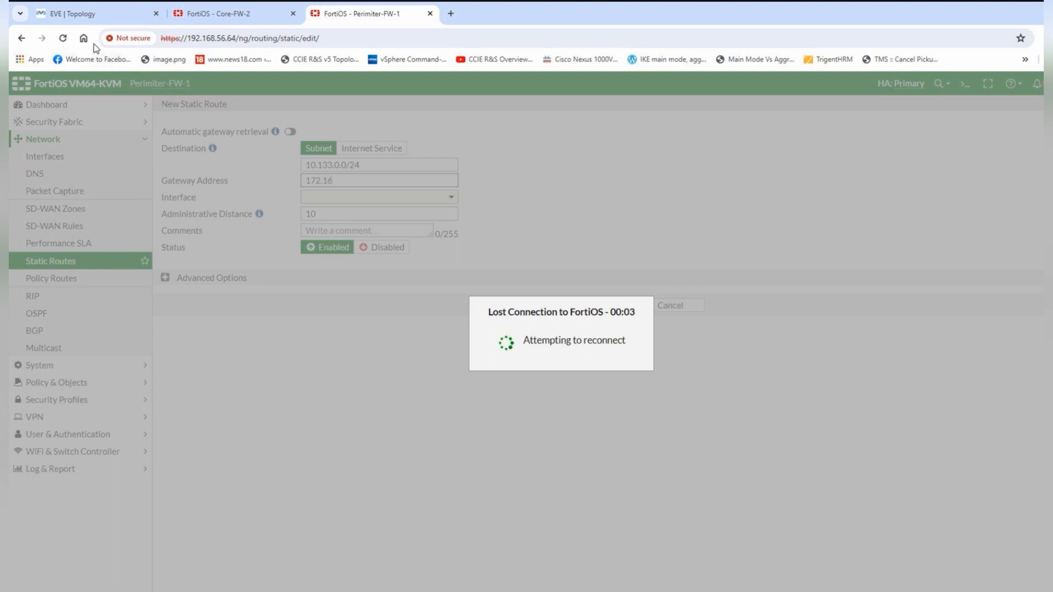
# - Retry reloading the disconnected FortiOS page in the browser
pyautogui.click(66, 37)
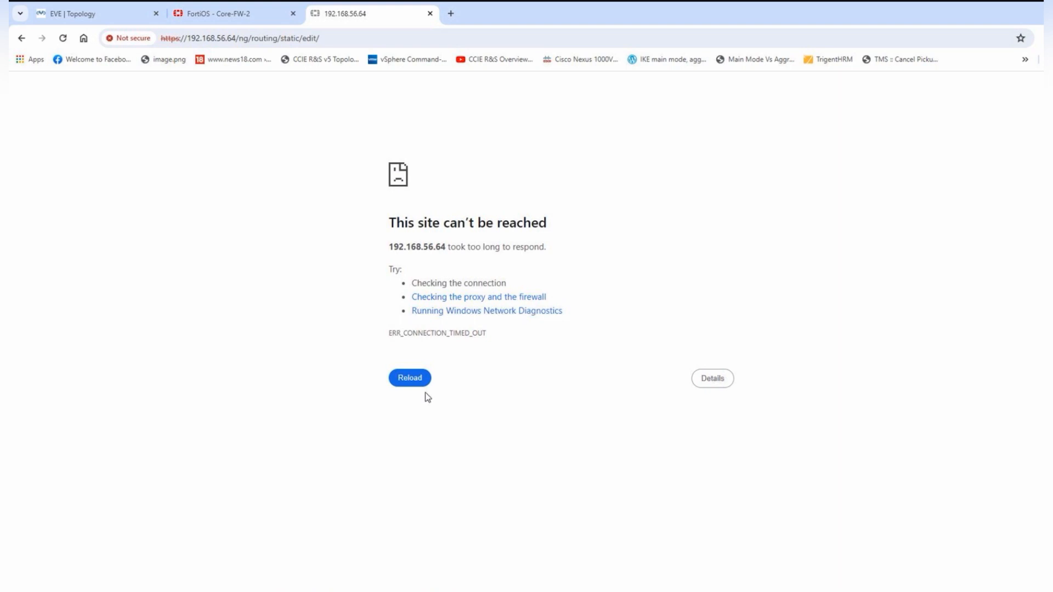
pyautogui.click(423, 382)
pyautogui.click(63, 40)
pyautogui.click(62, 40)
# - Run 'diagnose ip address list' on the Perimiter-FW-1 console to confirm its addresses
pyautogui.click(570, 590)
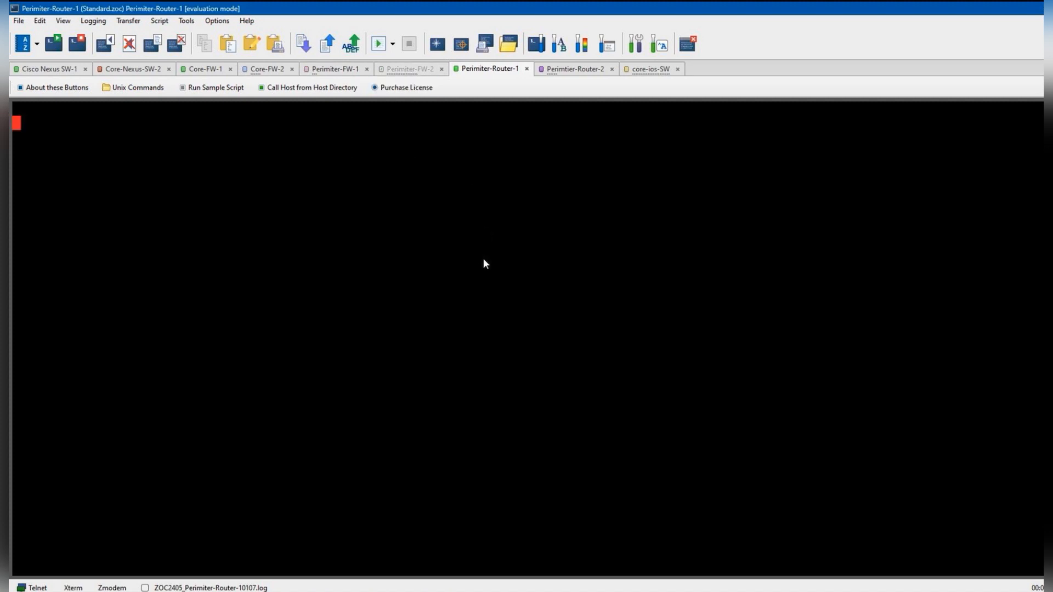
pyautogui.press('Return')
pyautogui.press('Return')
pyautogui.press('Return')
pyautogui.press('Return')
pyautogui.press('Return')
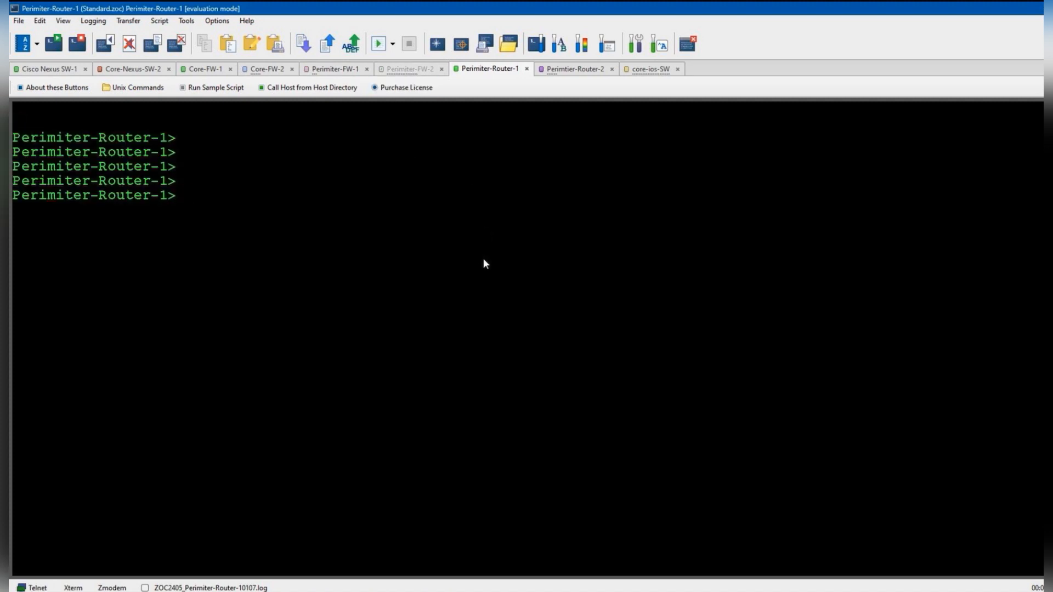
pyautogui.click(335, 68)
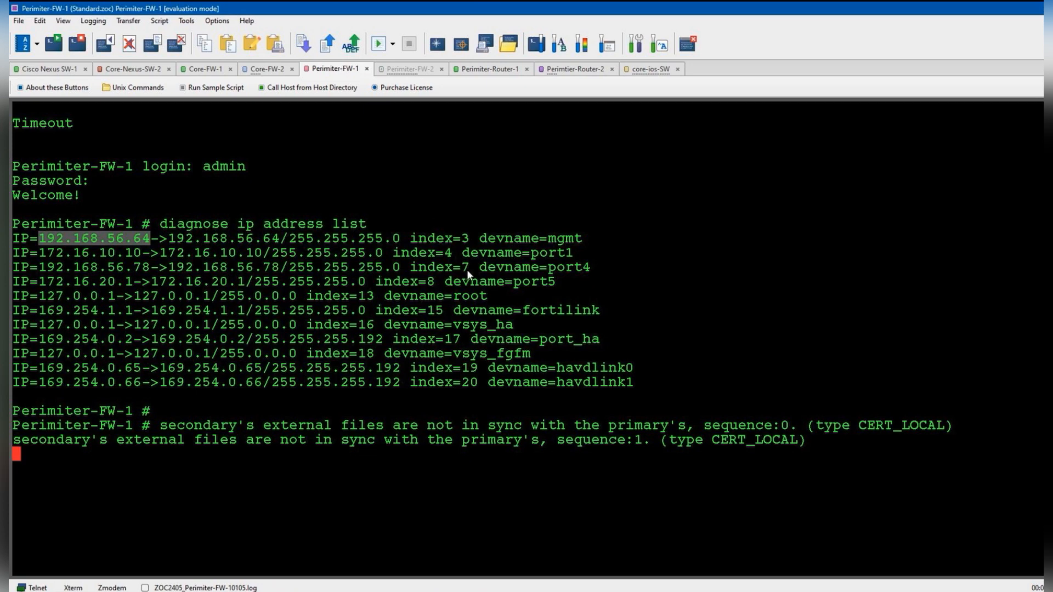
pyautogui.press('Return')
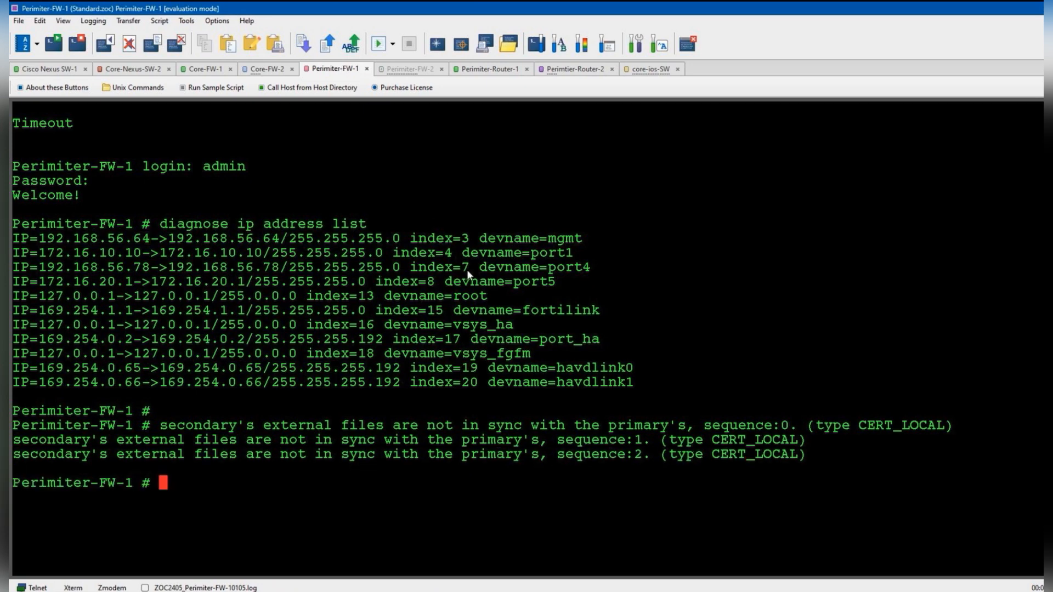
pyautogui.write('diagnose ip address l')
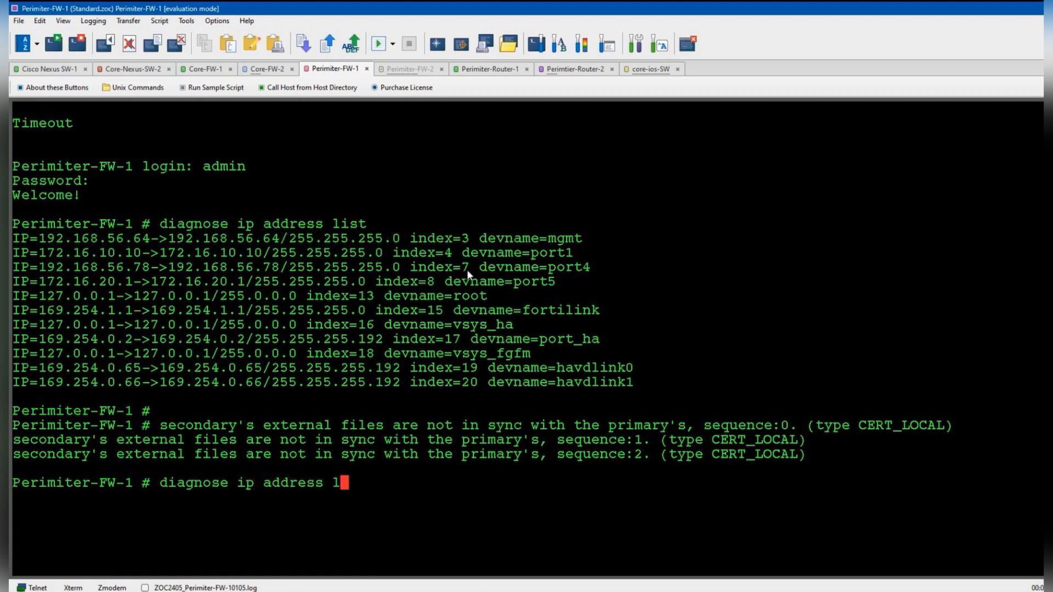
pyautogui.write('is')
pyautogui.press('Return')
pyautogui.write('config')
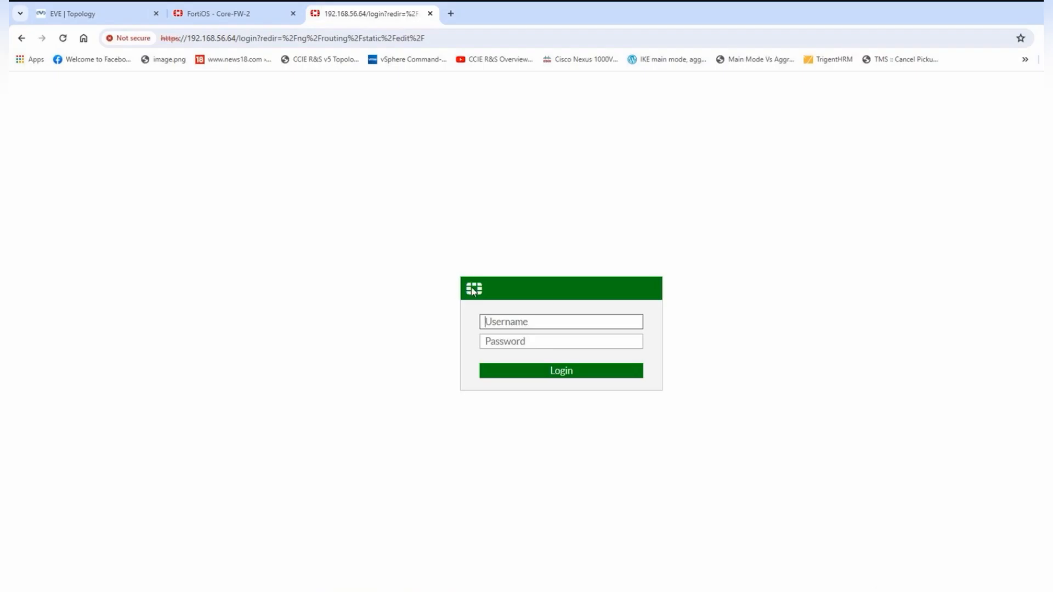
# - Sign in to the Perimiter-Fw-2 FortiOS GUI as admin with the account password
pyautogui.write('admin')
pyautogui.press('Tab')
pyautogui.write('••••••')
pyautogui.press('Return')
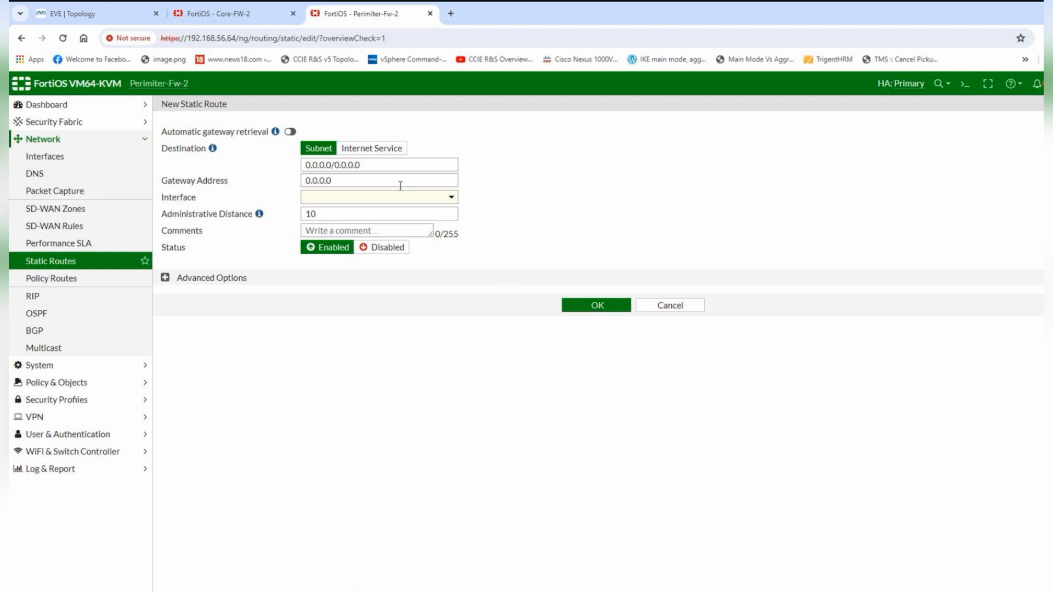
# - Save a static route to 10.133.0.0/24 via SW-1's Eth1/6 address 172.16.10.1
pyautogui.click(388, 160)
pyautogui.hotkey('ctrl', 'a')
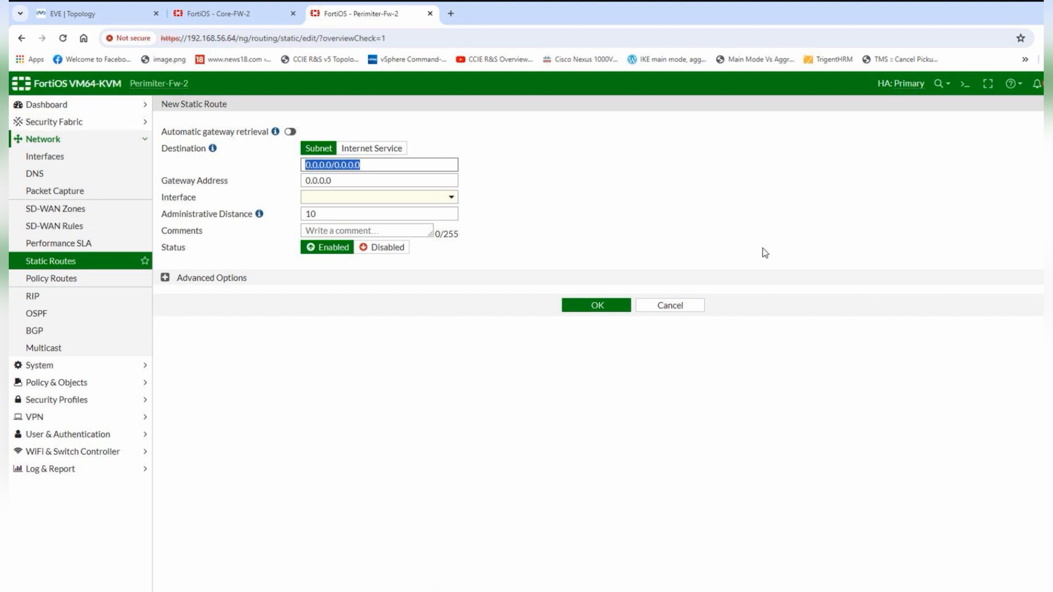
pyautogui.write('10.133.0.0/')
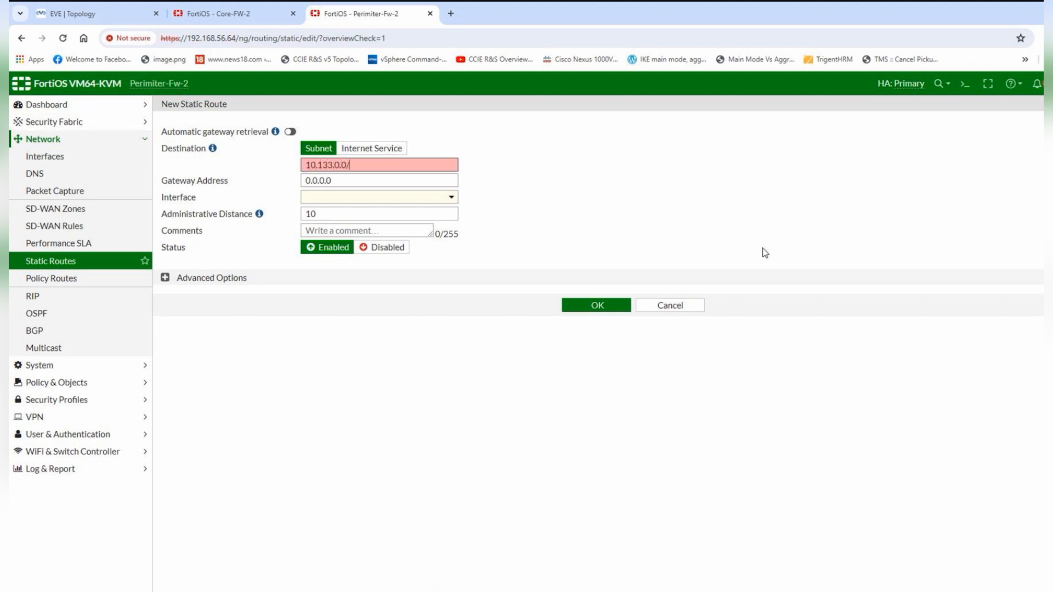
pyautogui.write('24')
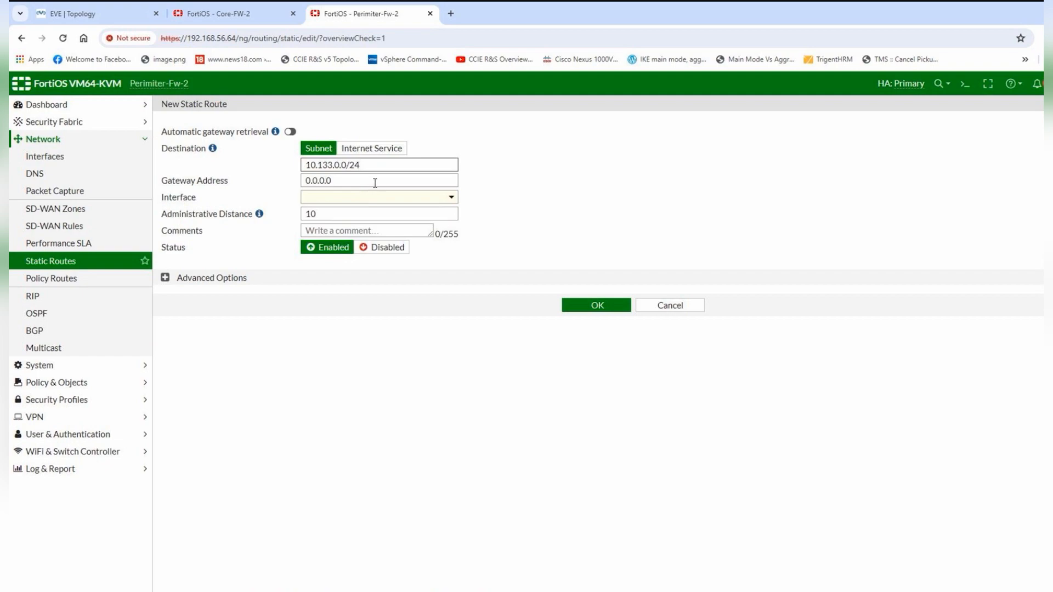
pyautogui.click(476, 591)
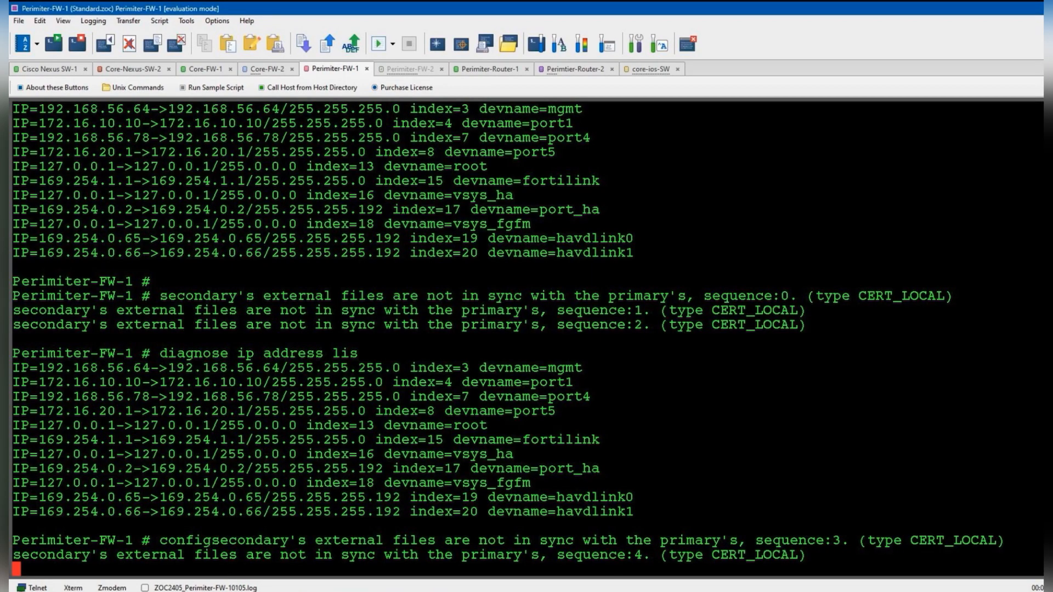
pyautogui.click(68, 70)
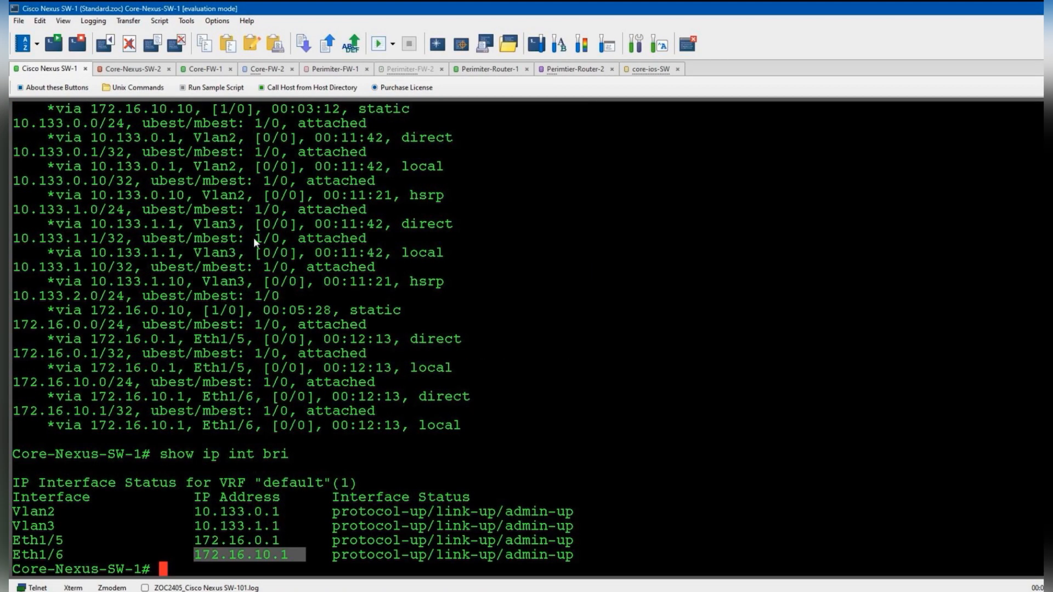
pyautogui.moveTo(194, 554); pyautogui.dragTo(305, 554)
pyautogui.click(482, 591)
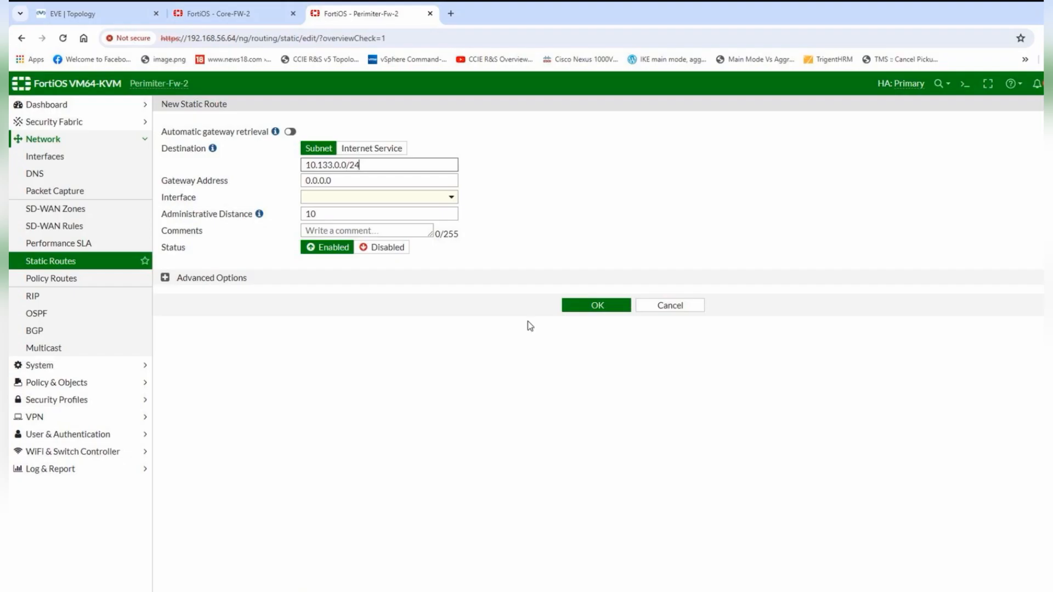
pyautogui.doubleClick(382, 180)
pyautogui.write('172')
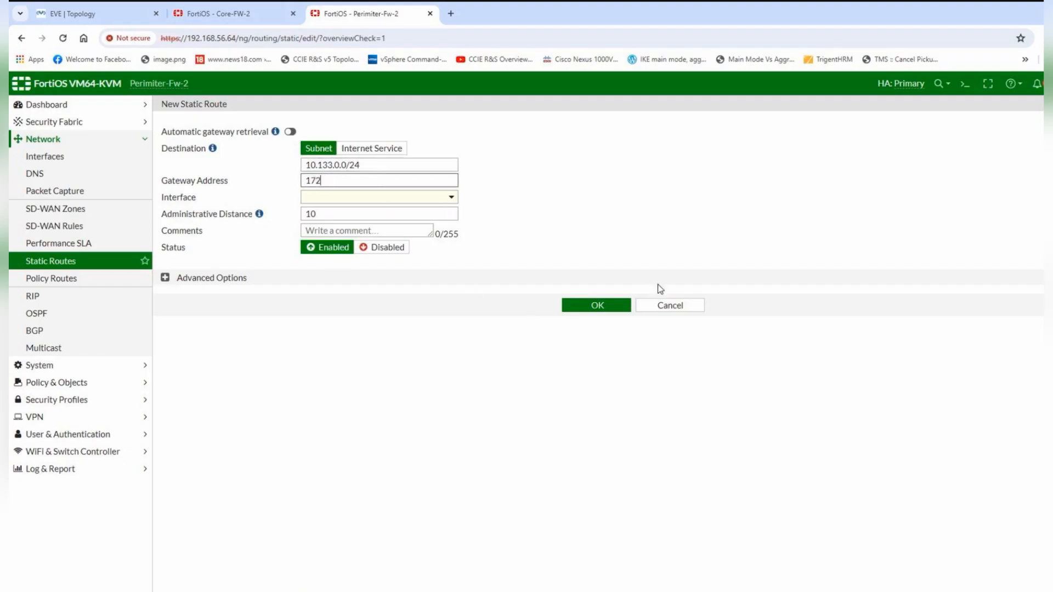
pyautogui.write('.16.10.1')
pyautogui.click(598, 306)
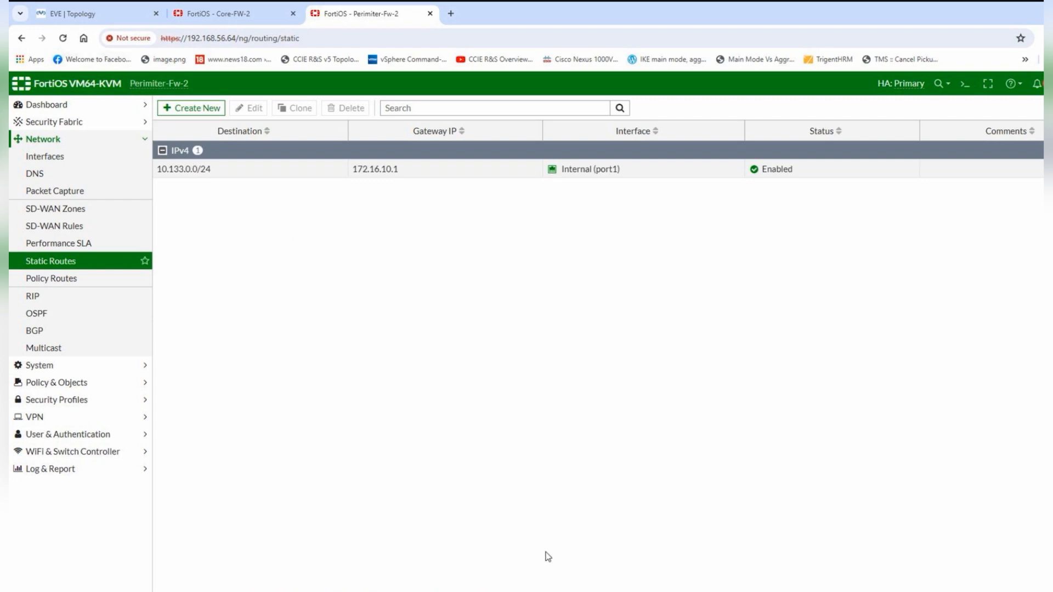
# - Create and save the 10.133.1.0/24 route with gateway 172.16.10.1, fixing a stray '/2' typo
pyautogui.click(530, 591)
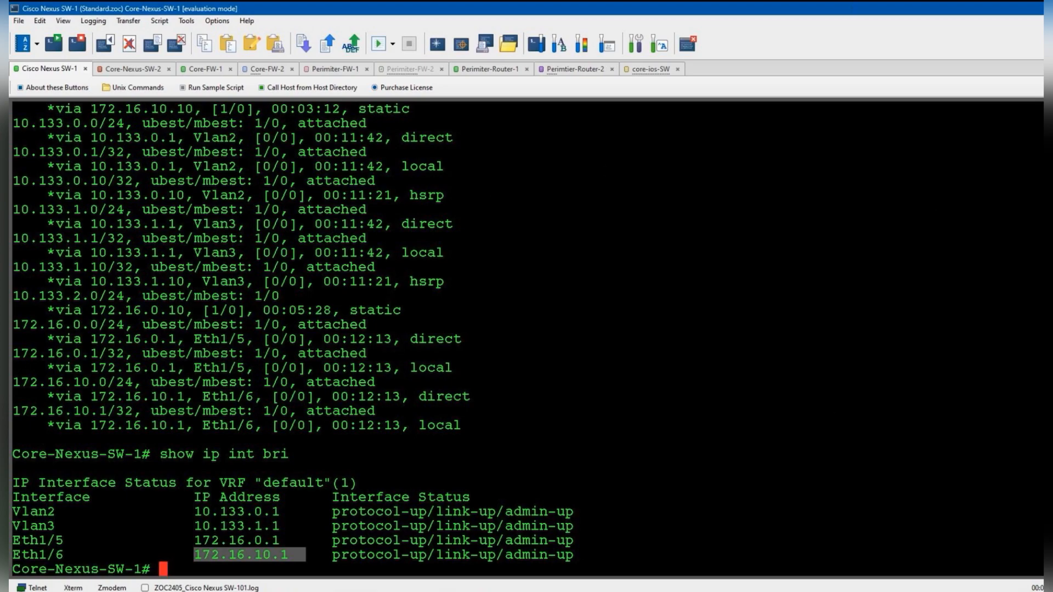
pyautogui.click(631, 590)
pyautogui.click(183, 108)
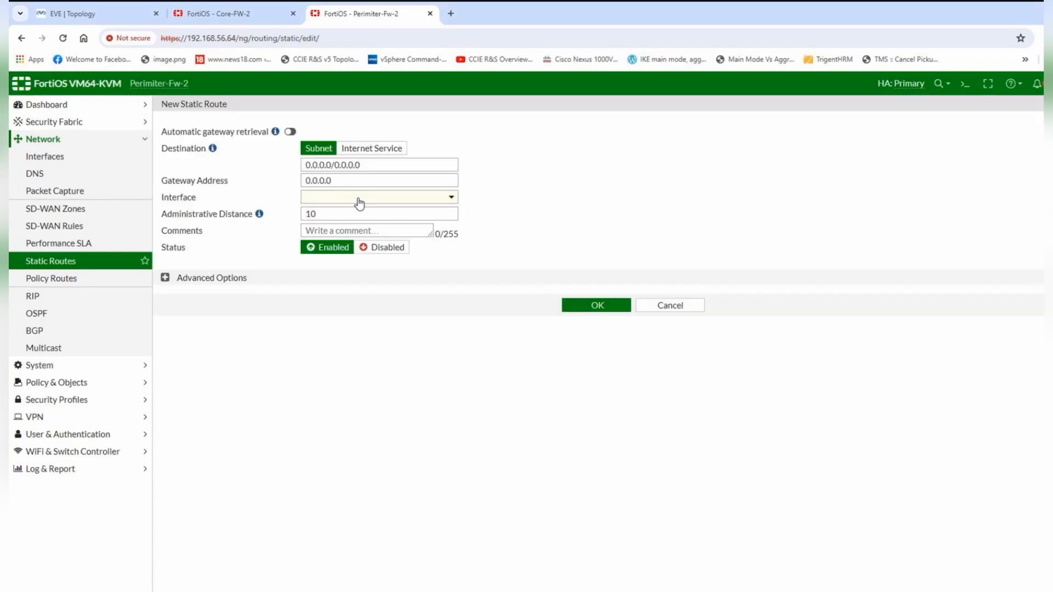
pyautogui.moveTo(376, 165); pyautogui.dragTo(148, 165)
pyautogui.write('1')
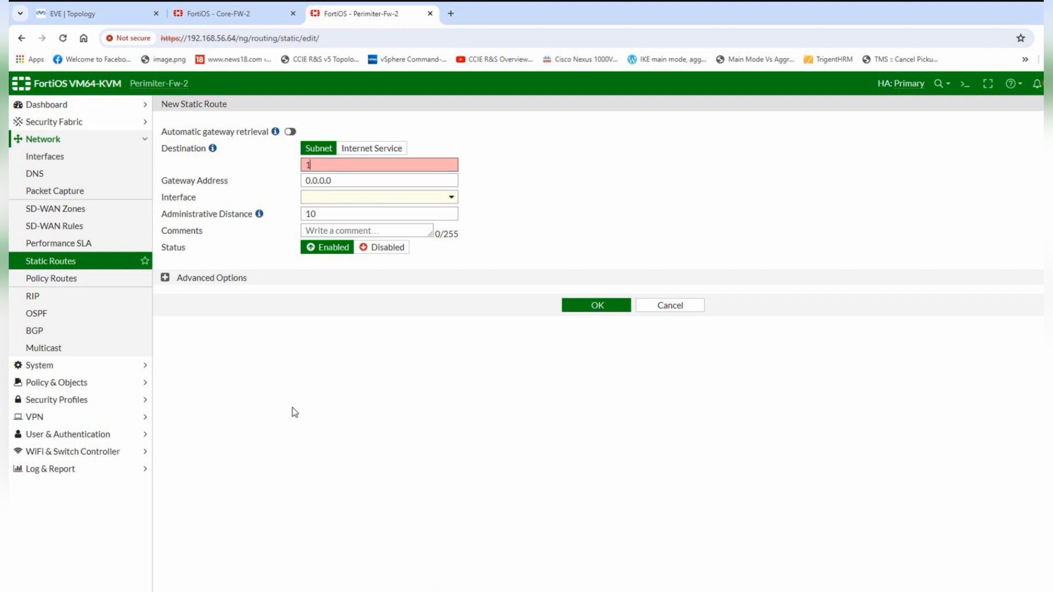
pyautogui.write('0.133.1/2')
pyautogui.press('BackSpace')
pyautogui.press('BackSpace')
pyautogui.write('/2')
pyautogui.moveTo(410, 181); pyautogui.dragTo(296, 182)
pyautogui.write('1')
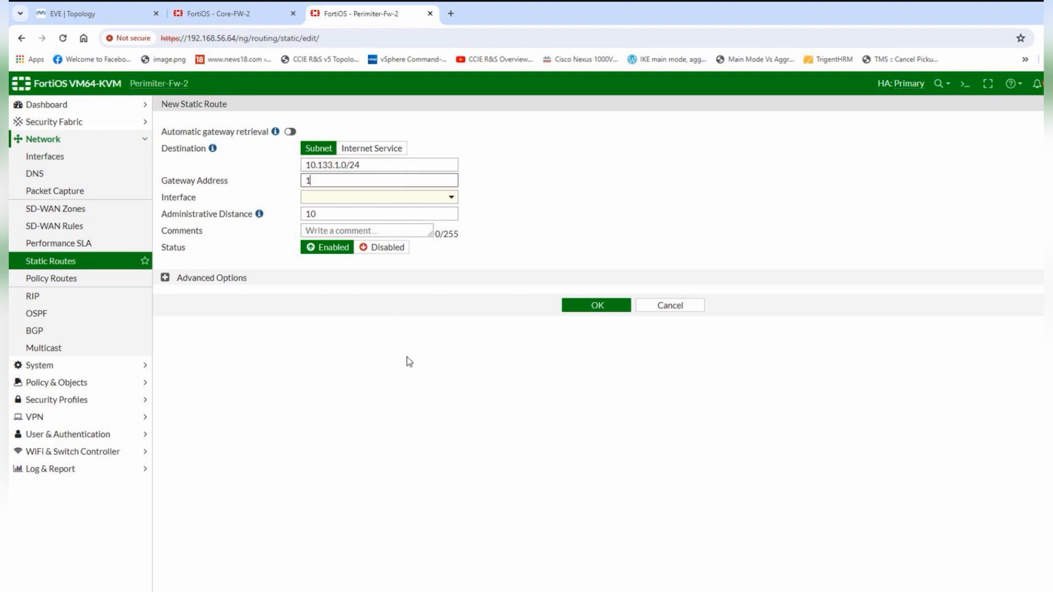
pyautogui.write('72.16.10.')
pyautogui.click(595, 307)
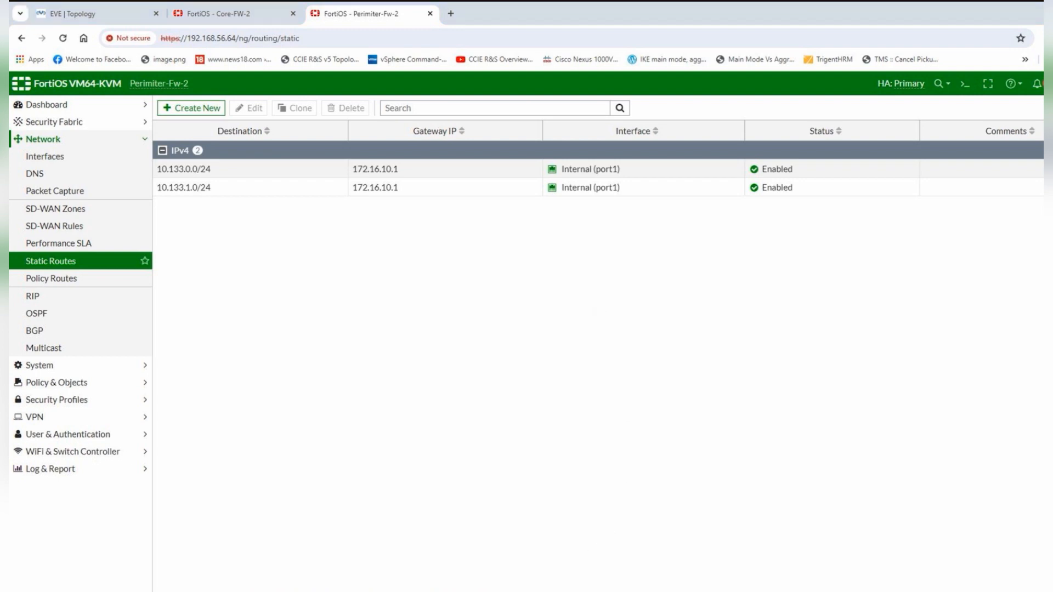
pyautogui.click(551, 591)
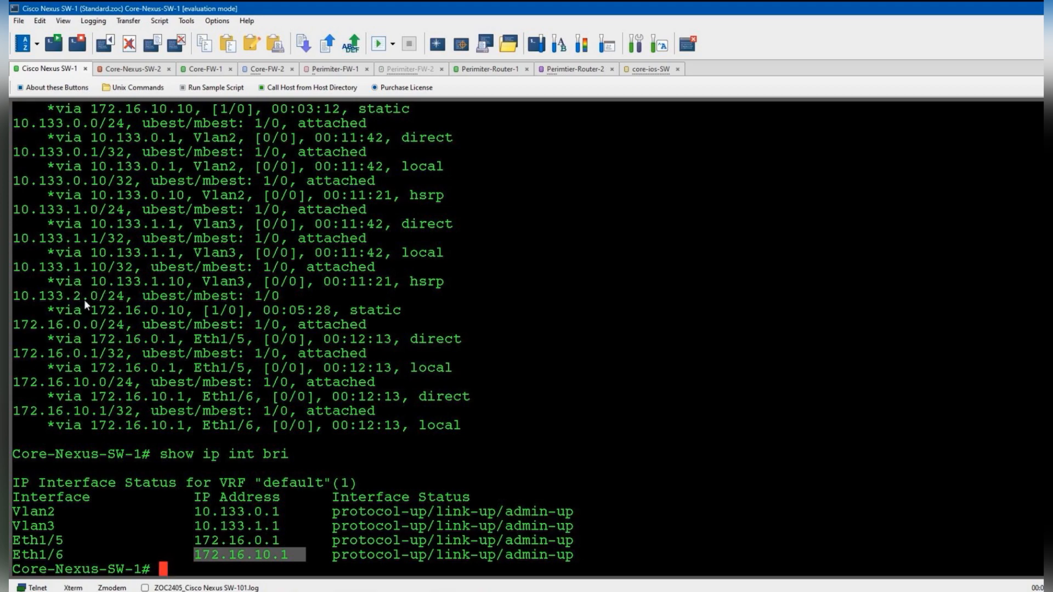
# - Confirm 10.133.2.0/24 in the switch routing table, then save it as a route via 172.16.10.1
pyautogui.moveTo(75, 297); pyautogui.dragTo(92, 295)
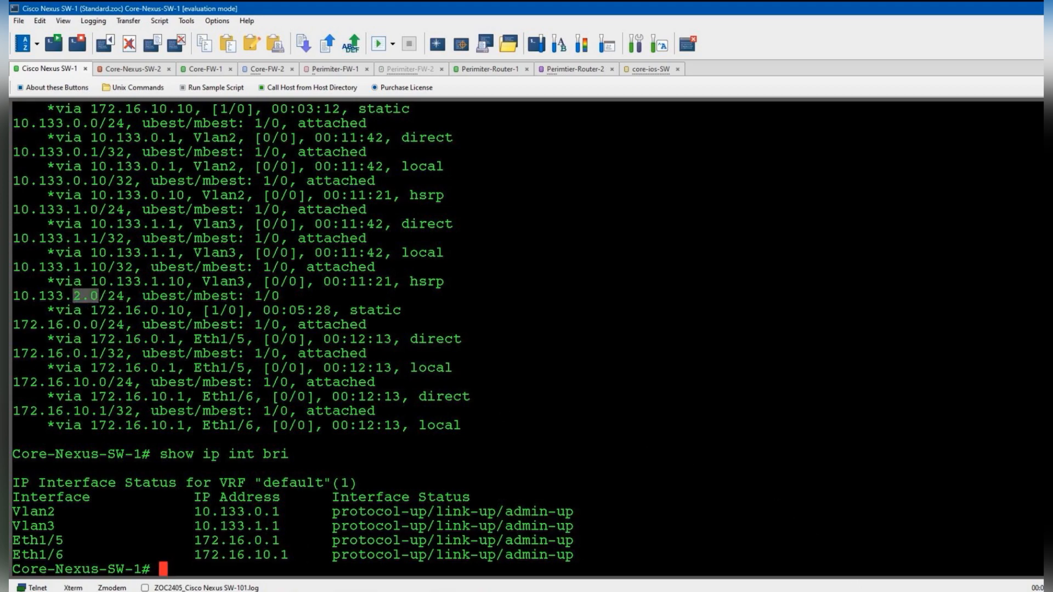
pyautogui.click(526, 591)
pyautogui.click(182, 115)
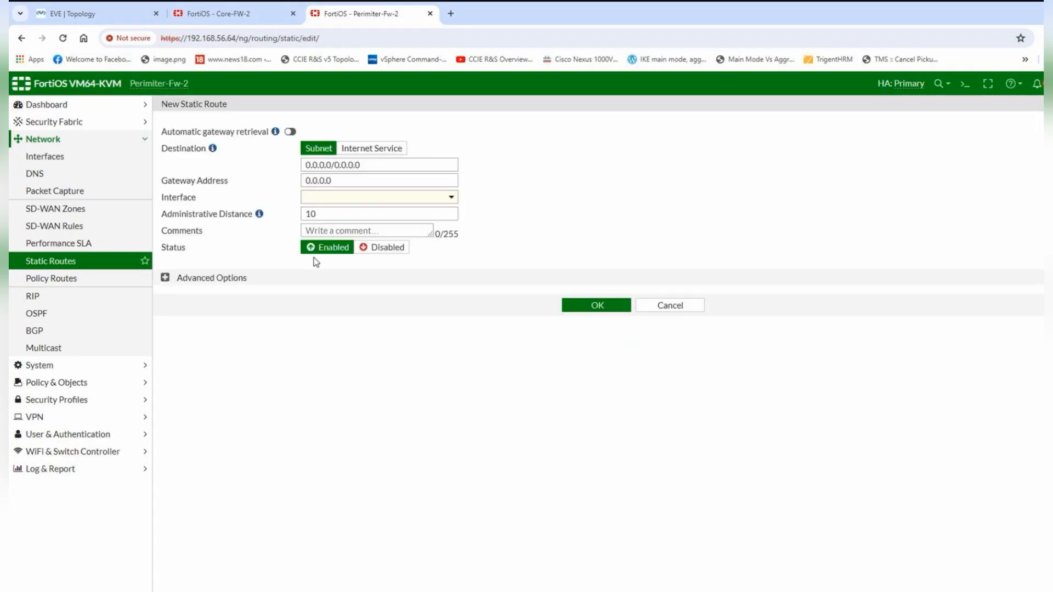
pyautogui.click(379, 166)
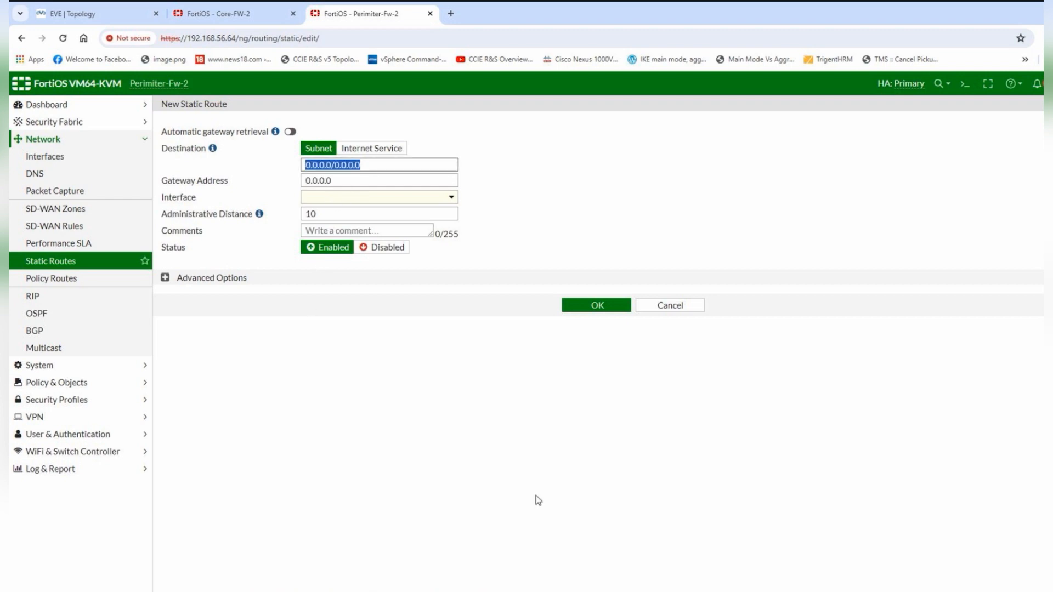
pyautogui.write('10.133.2.0')
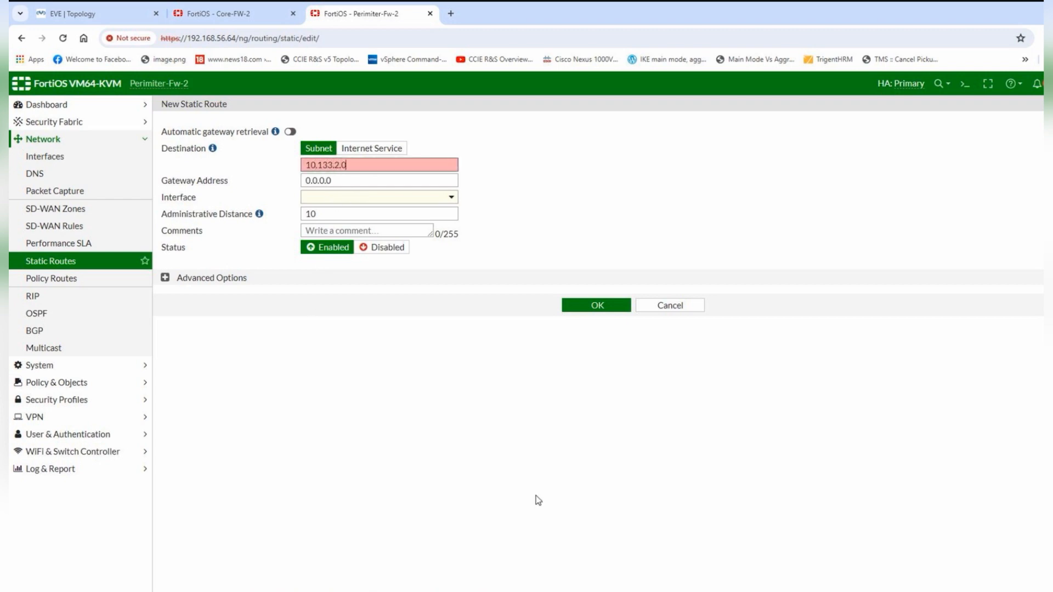
pyautogui.write('/24')
pyautogui.click(396, 183)
pyautogui.write('172.16.10.1')
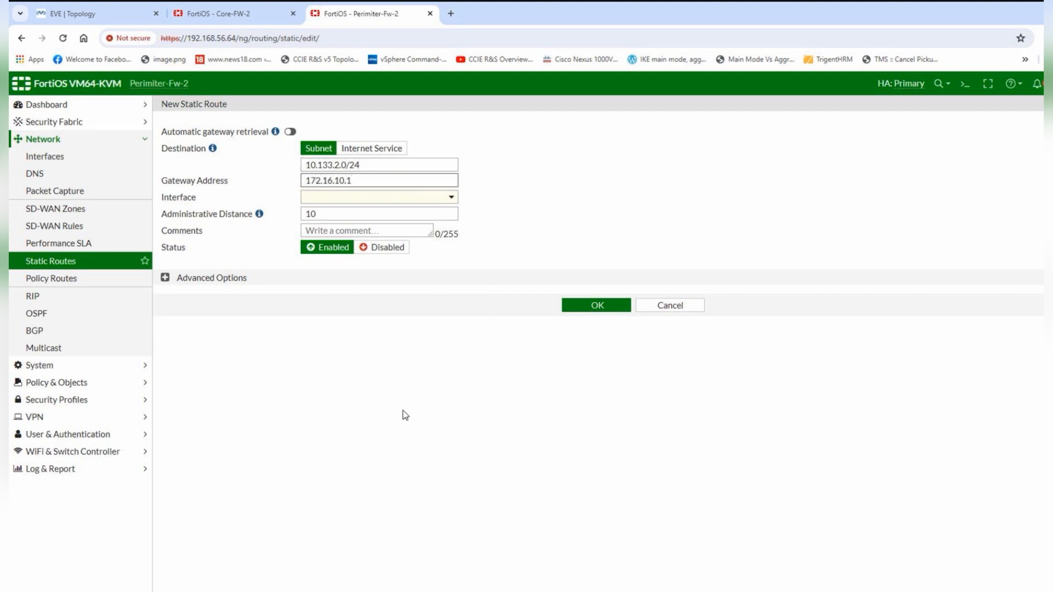
pyautogui.click(596, 306)
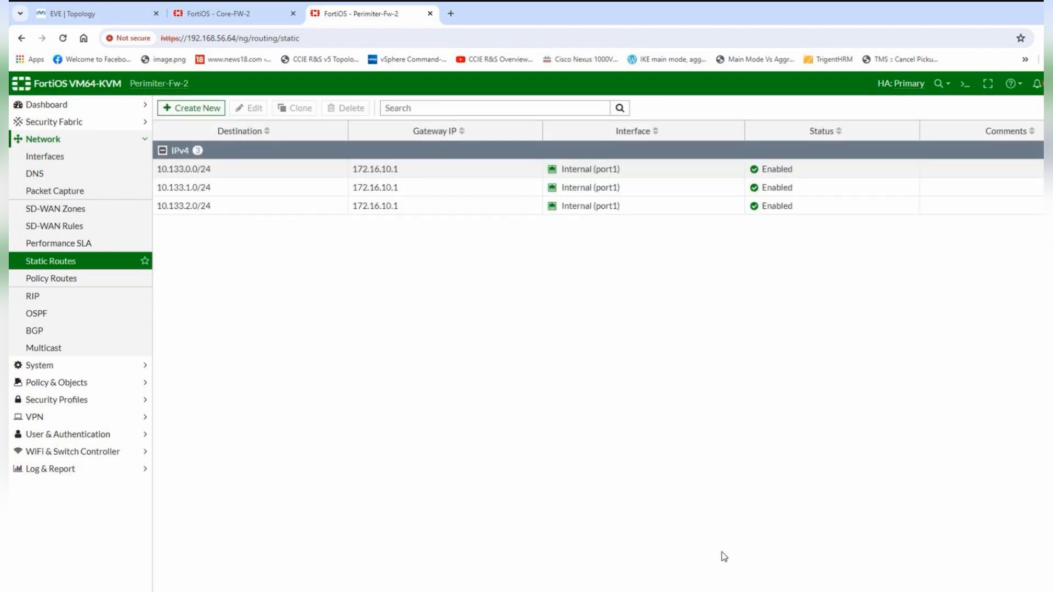
# - Fill in a new route for 172.16.0.0/24 with gateway 172.16.10.1 and try saving
pyautogui.click(526, 591)
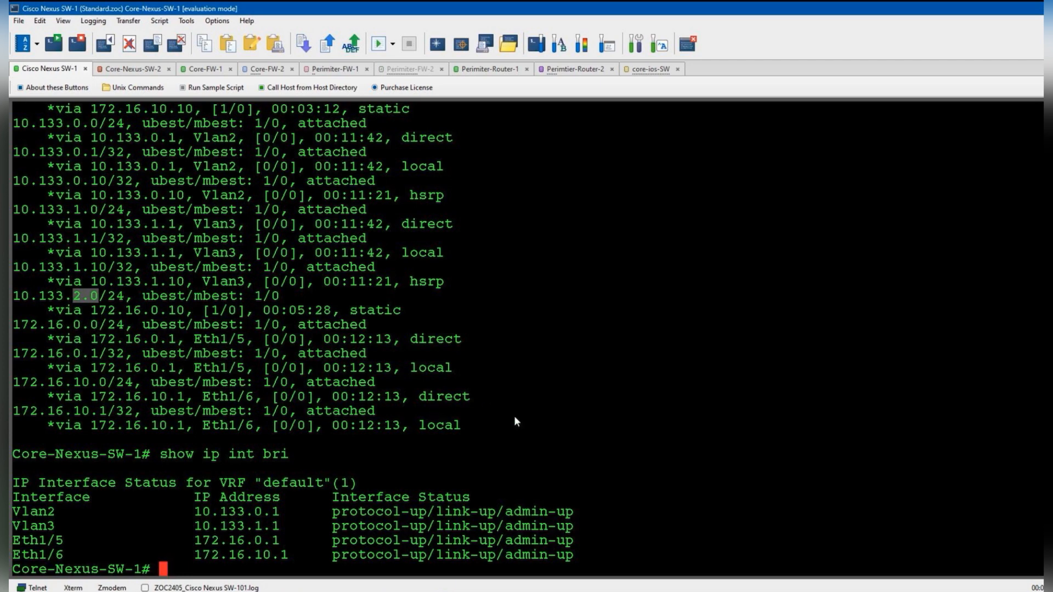
pyautogui.click(866, 591)
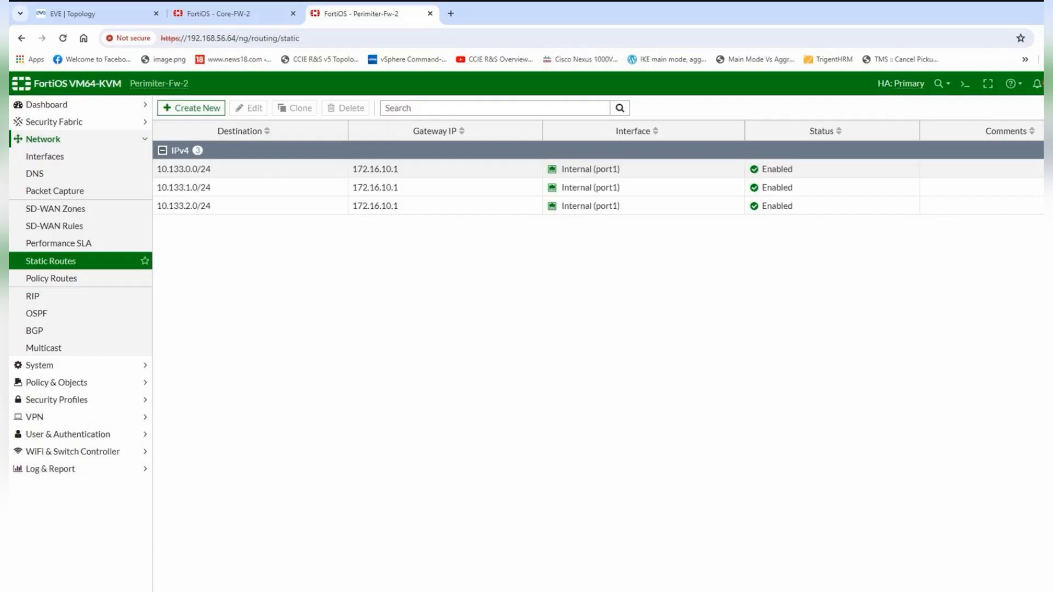
pyautogui.click(192, 108)
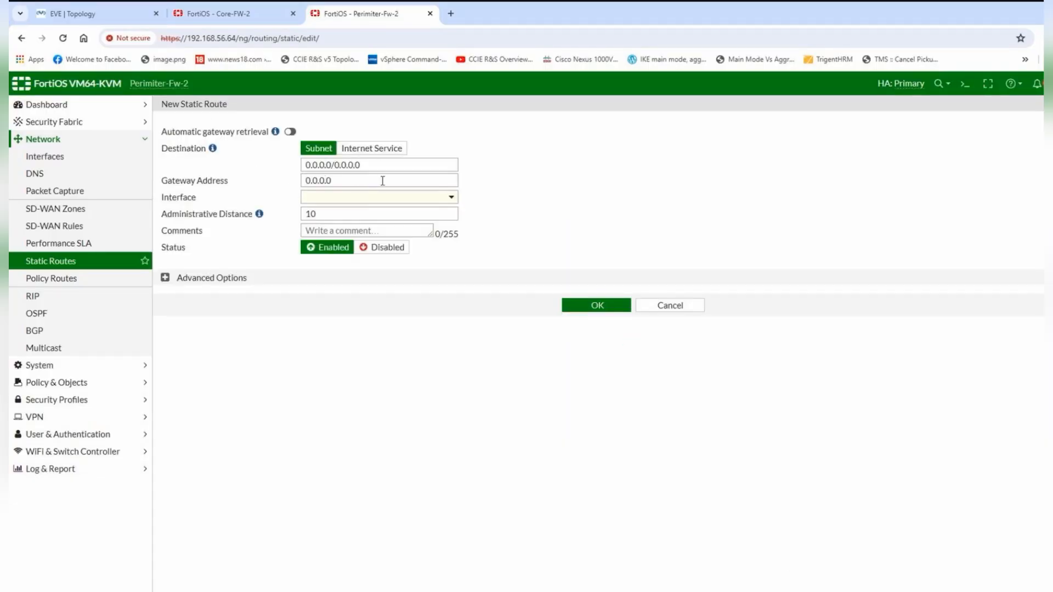
pyautogui.click(390, 160)
pyautogui.write('1')
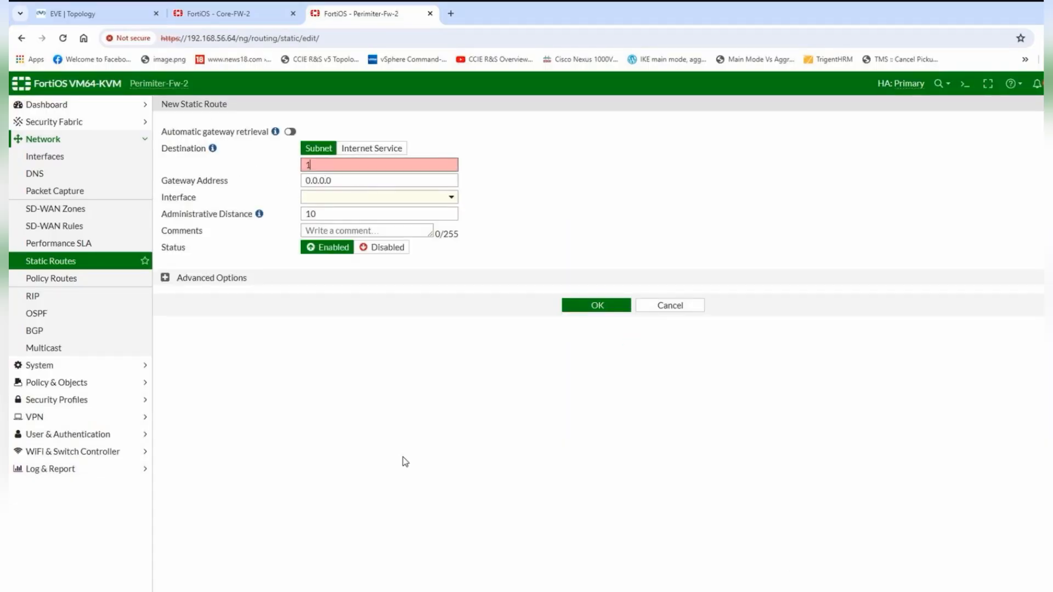
pyautogui.write('72.16.0.0/24')
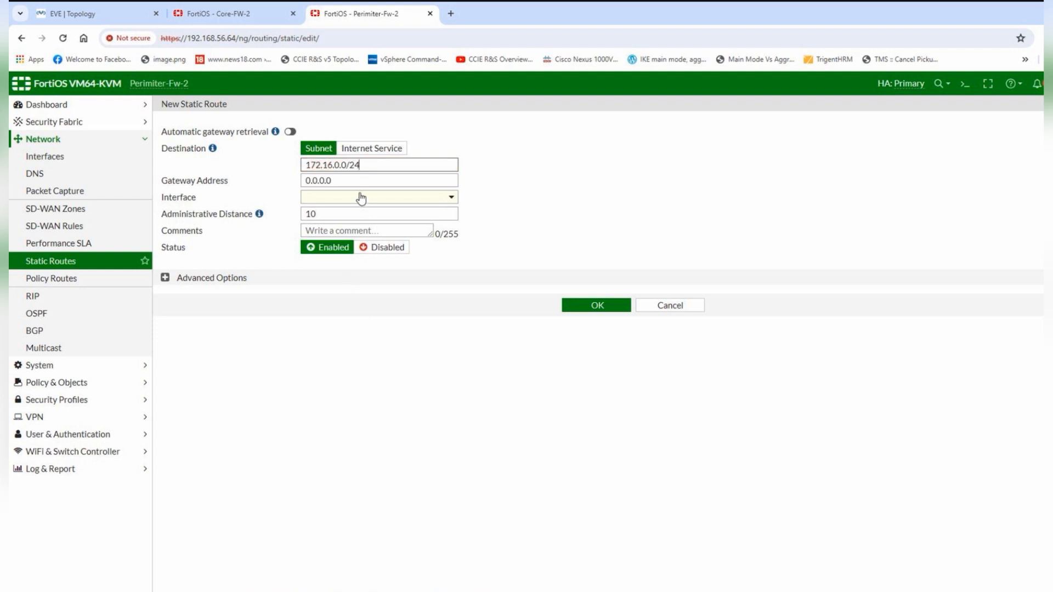
pyautogui.click(353, 178)
pyautogui.write('172')
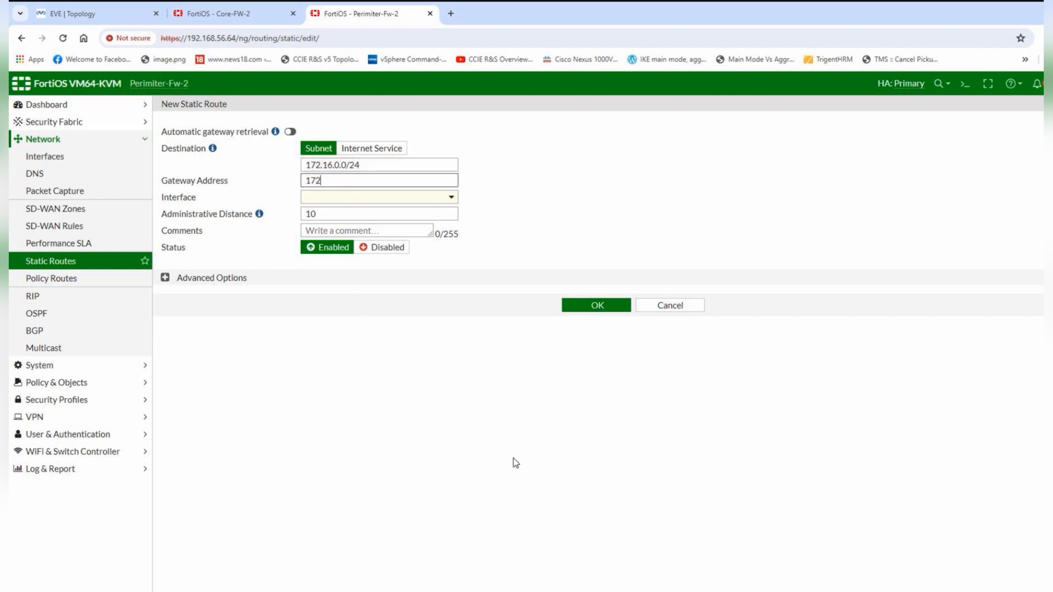
pyautogui.write('.16.10.1')
pyautogui.click(603, 315)
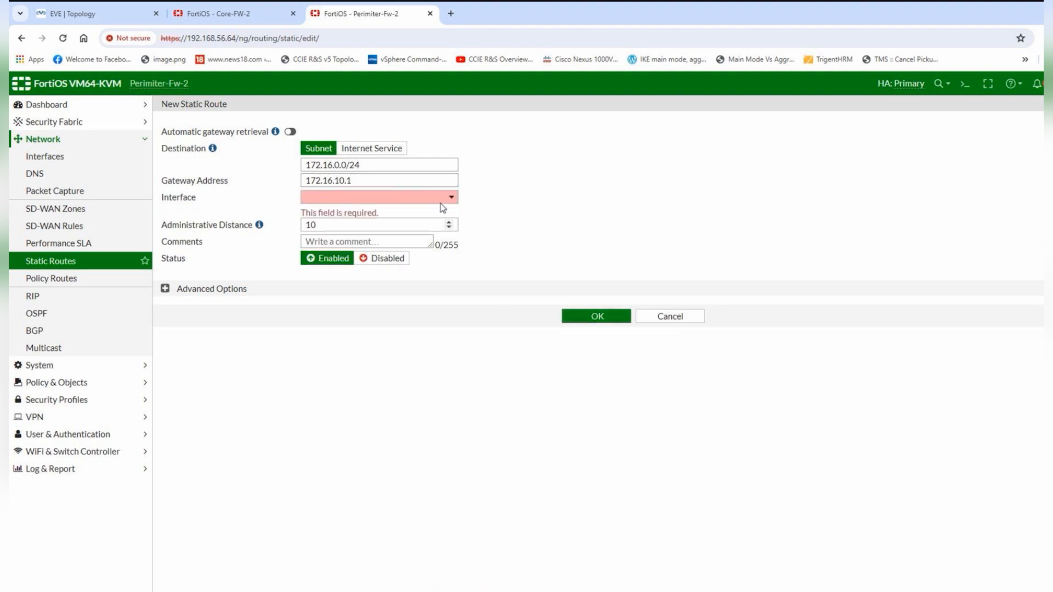
# - Set the route's interface to Internal (port1), save it, and verify it in the routes table
pyautogui.click(451, 198)
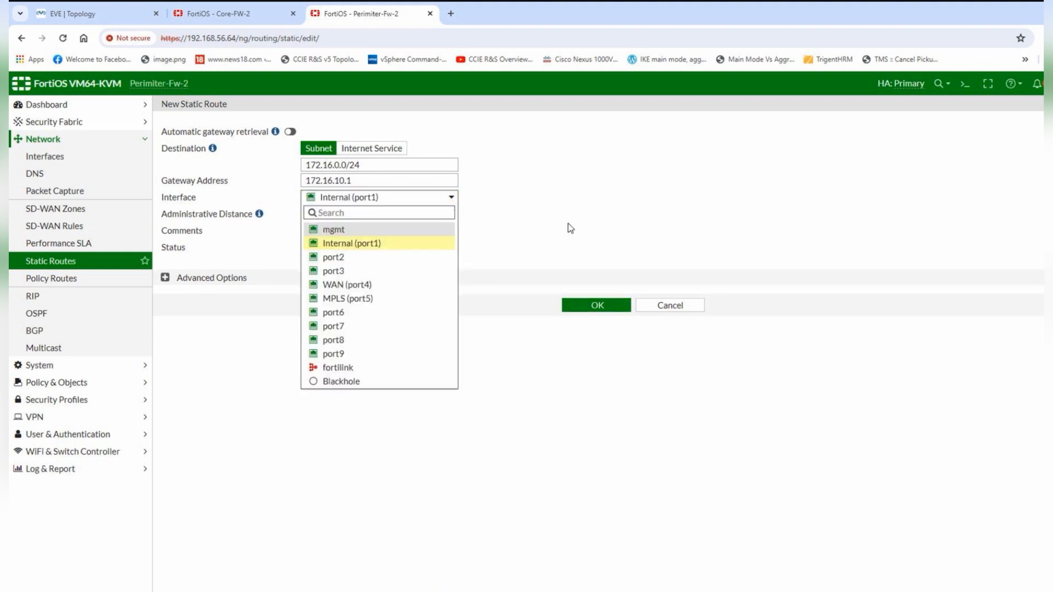
pyautogui.click(148, 8)
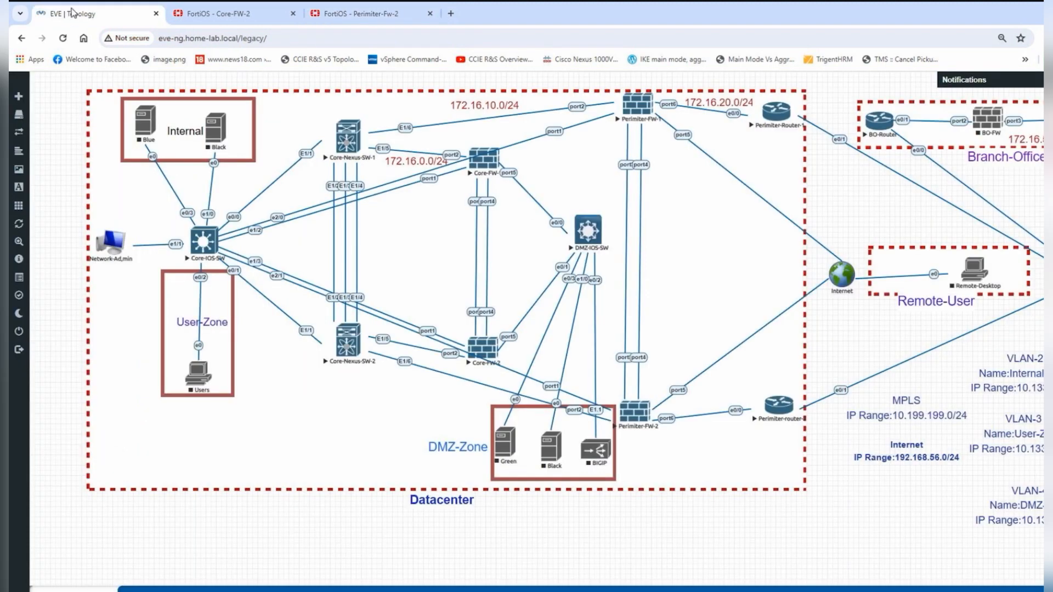
pyautogui.click(364, 14)
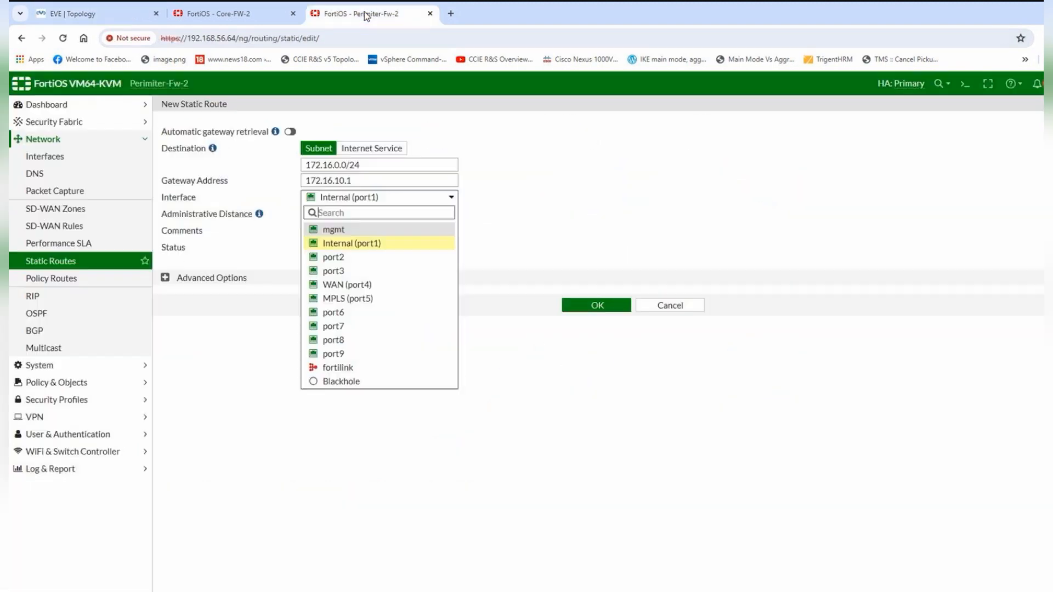
pyautogui.click(444, 250)
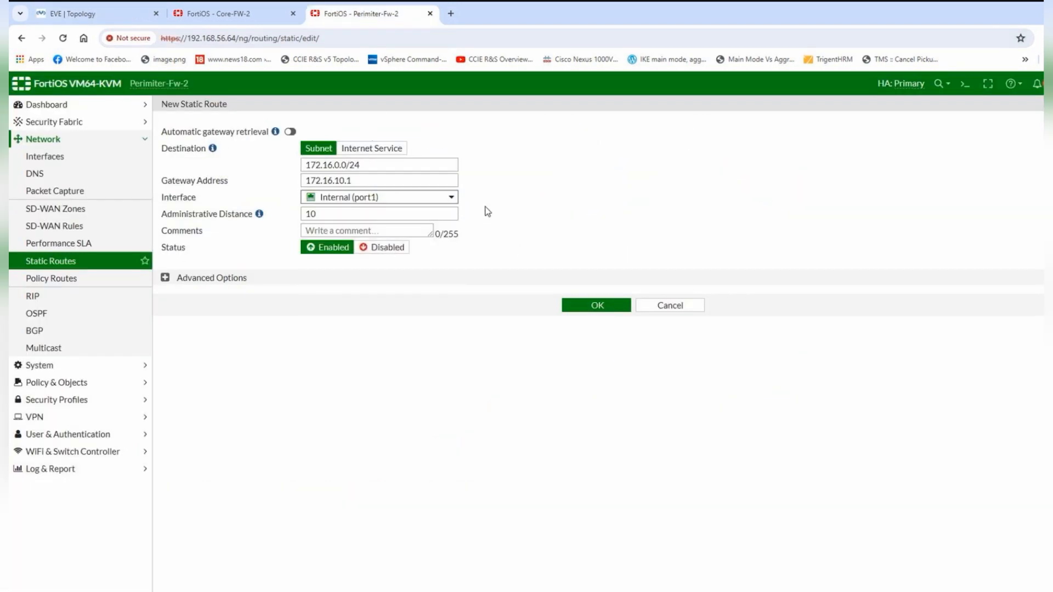
pyautogui.click(583, 306)
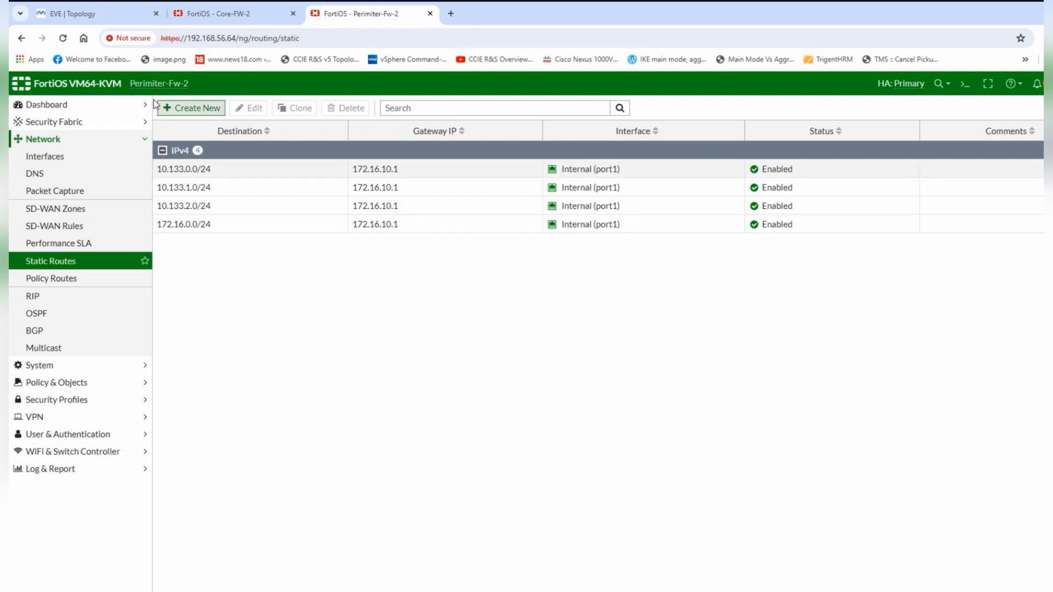
pyautogui.click(104, 13)
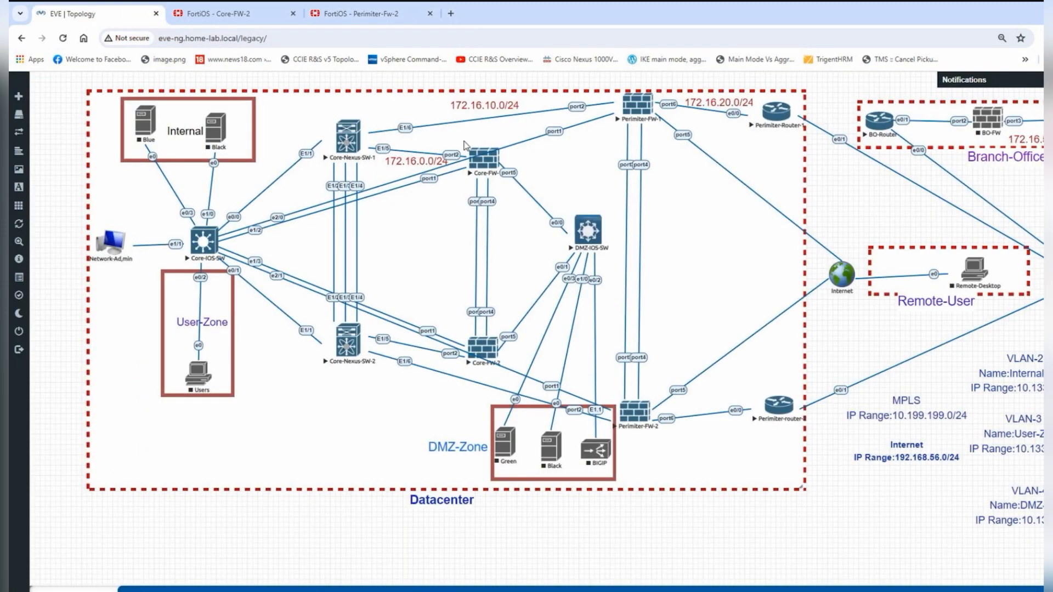
pyautogui.click(362, 15)
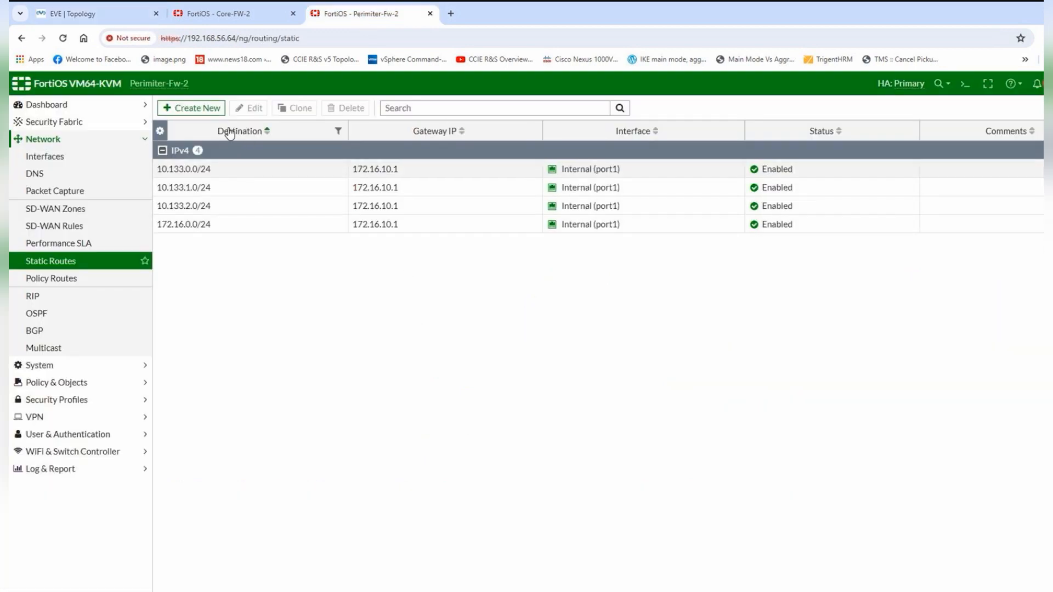
# - Reconnect the Perimiter-FW-2 console, log in as admin, and run 'get system arp'
pyautogui.click(562, 553)
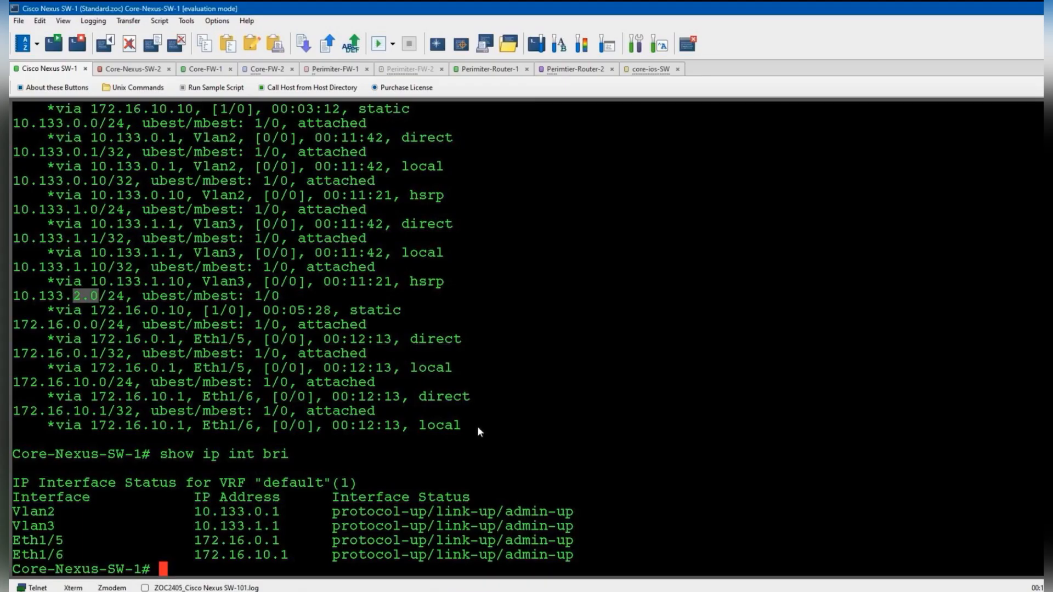
pyautogui.click(406, 69)
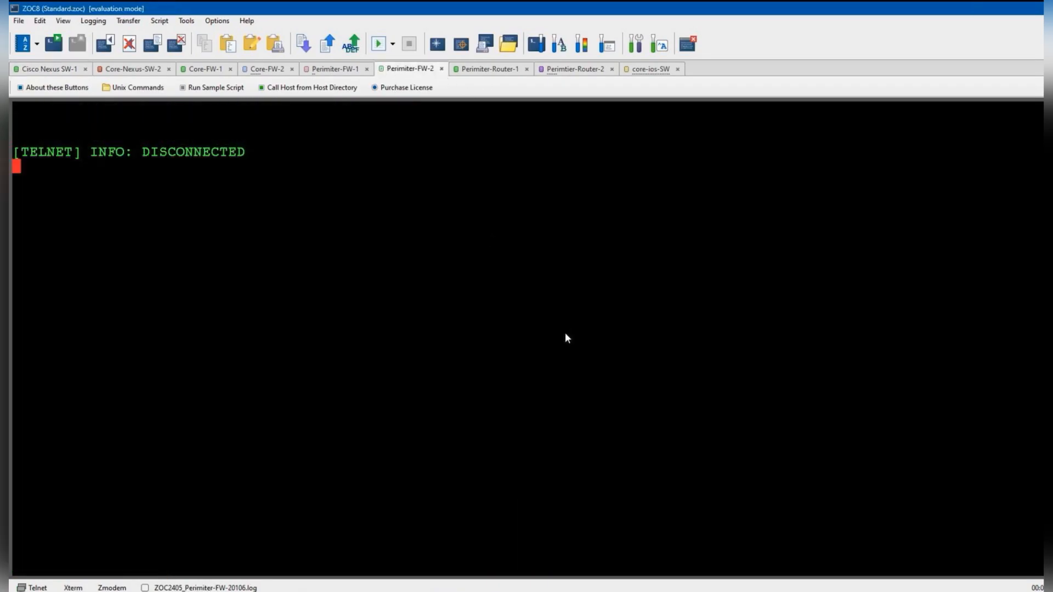
pyautogui.rightClick(415, 72)
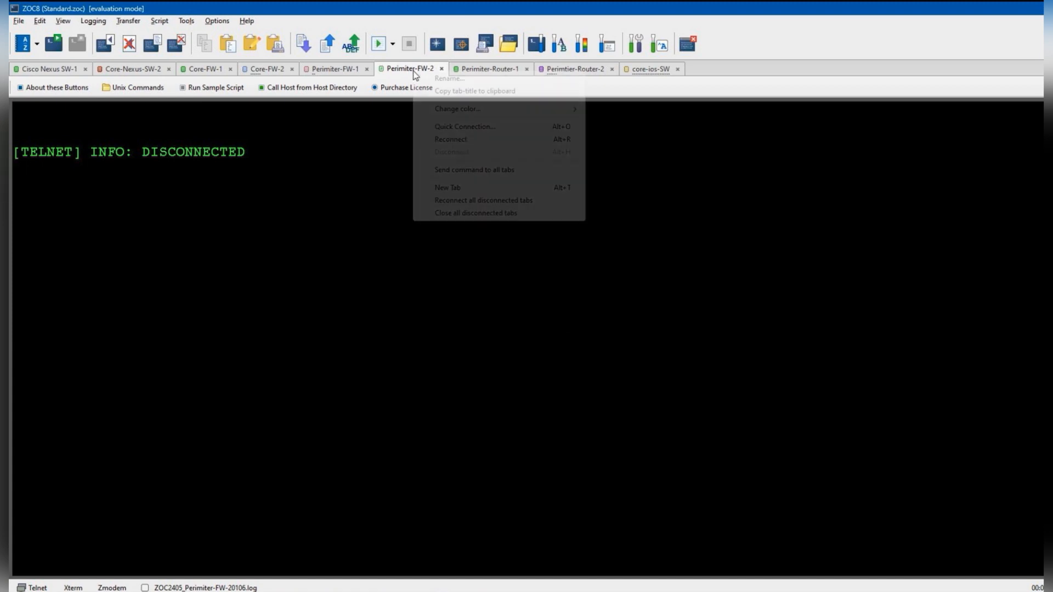
pyautogui.click(451, 141)
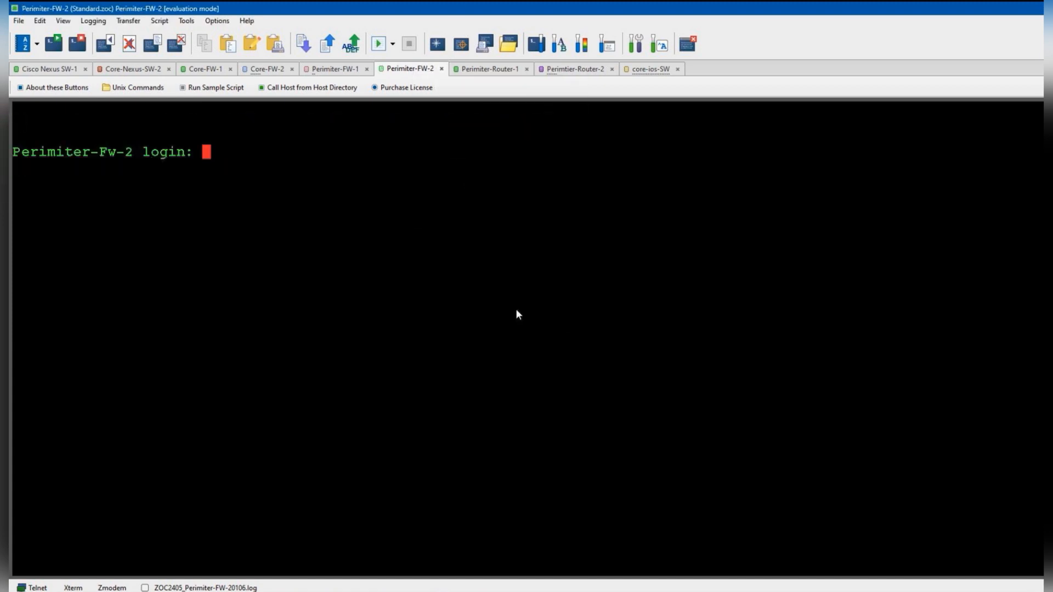
pyautogui.write('admin')
pyautogui.press('Return')
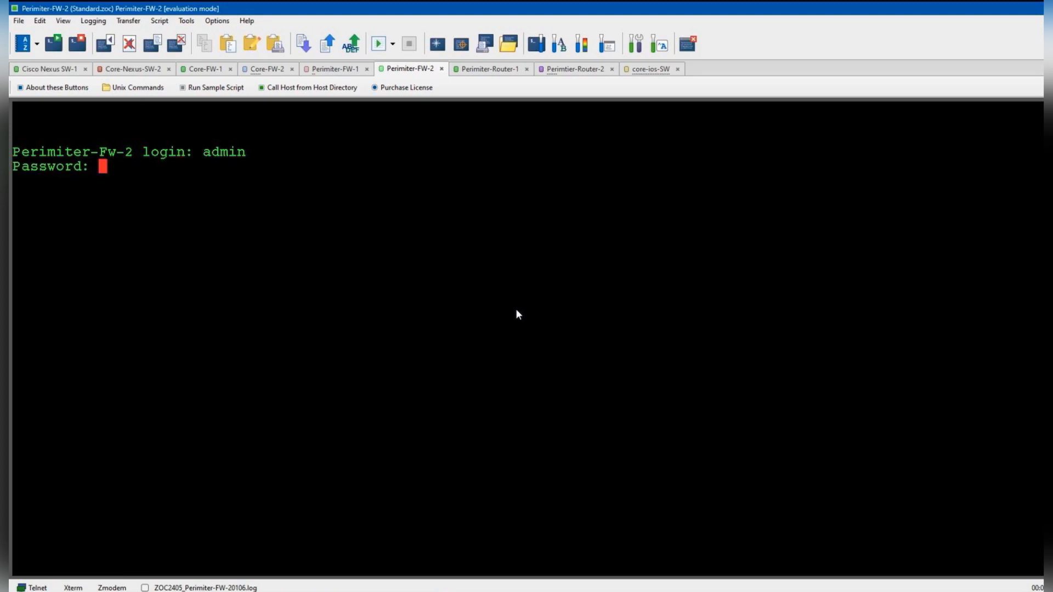
pyautogui.press('Return')
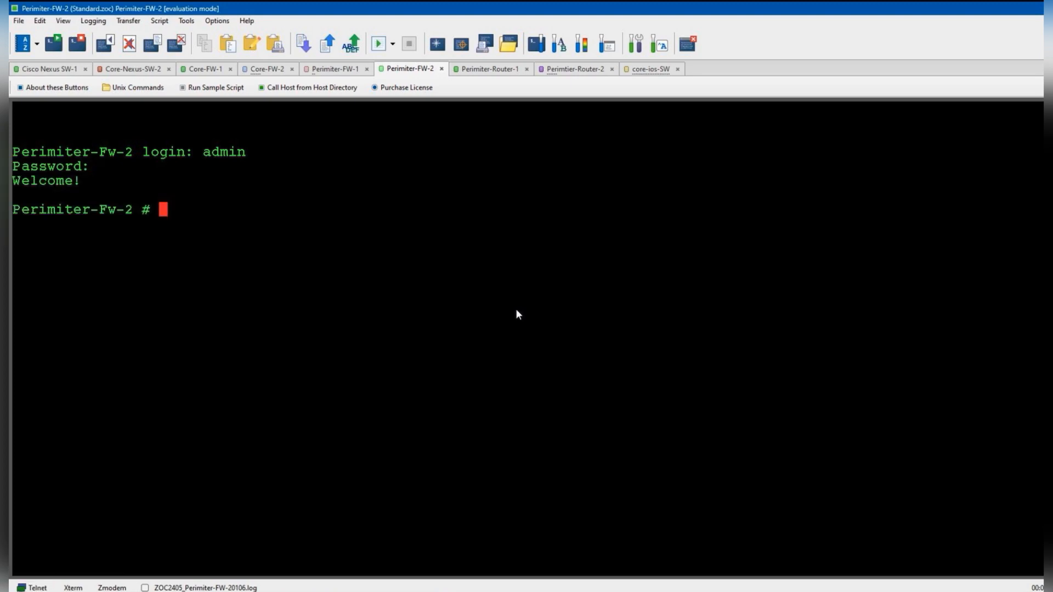
pyautogui.write('get system ')
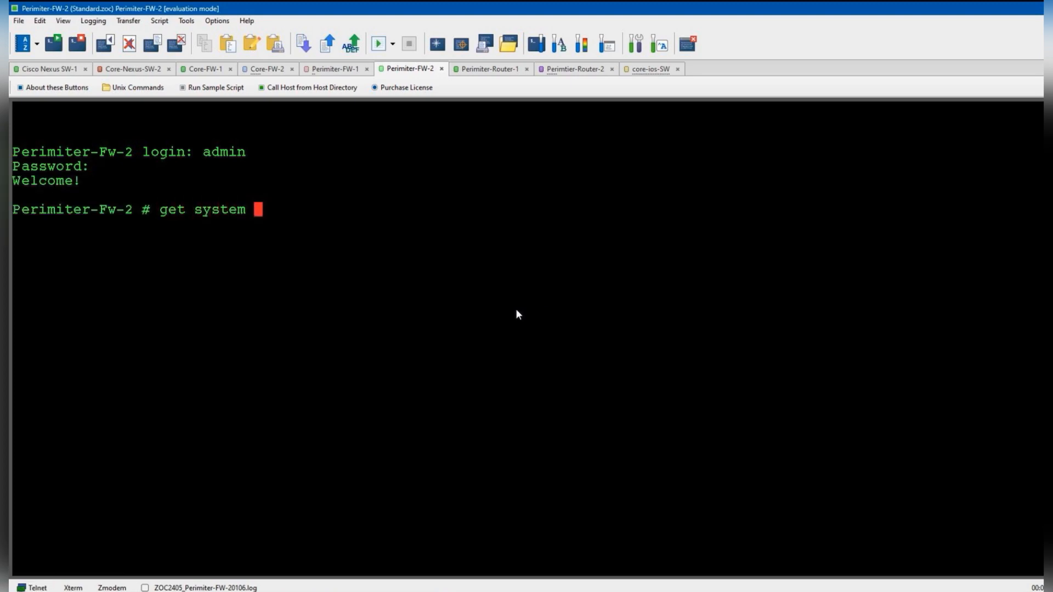
pyautogui.write('arp')
pyautogui.press('Return')
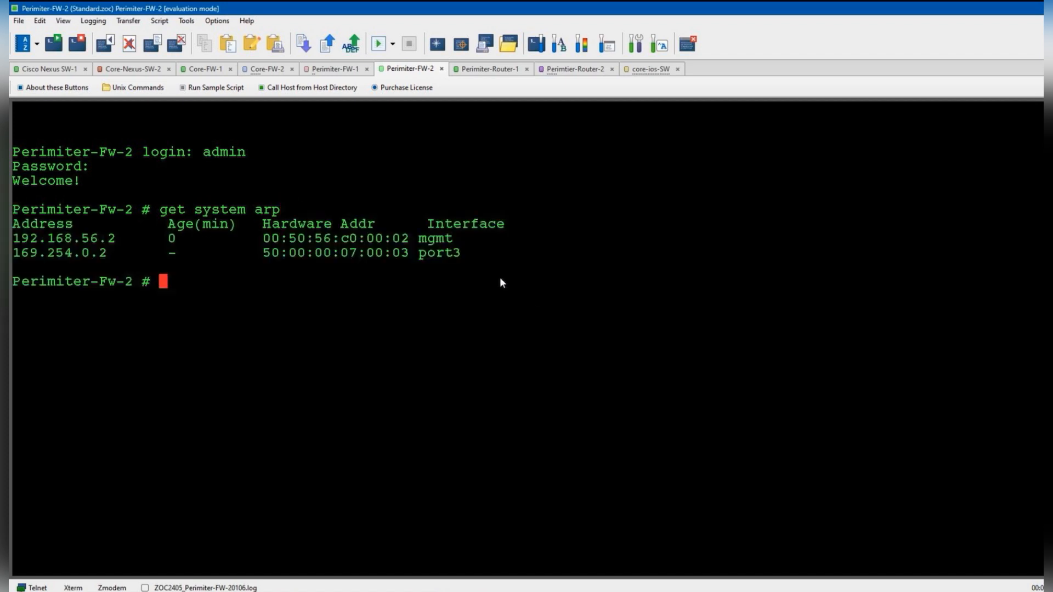
pyautogui.moveTo(74, 231); pyautogui.dragTo(114, 235)
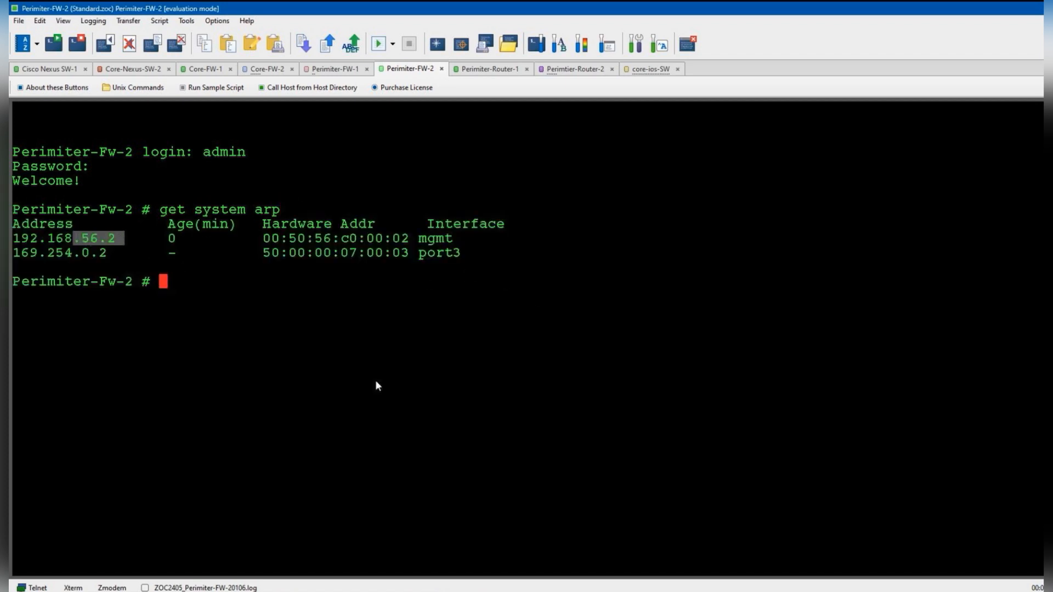
pyautogui.click(387, 390)
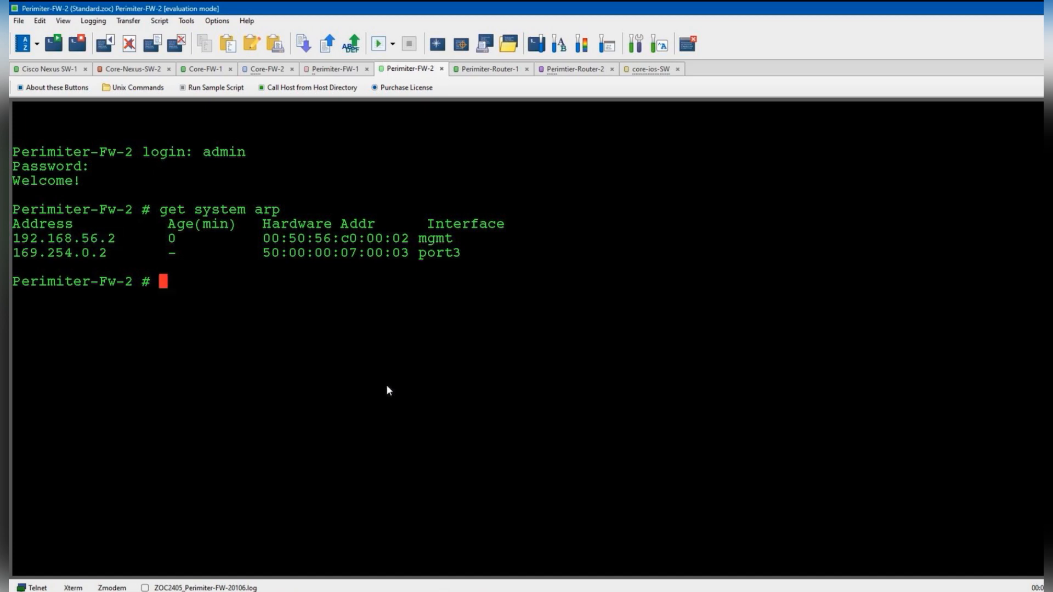
# - Ping 172.16.10.1 from Perimiter-FW-2 and stop it after it fails
pyautogui.write('execute ')
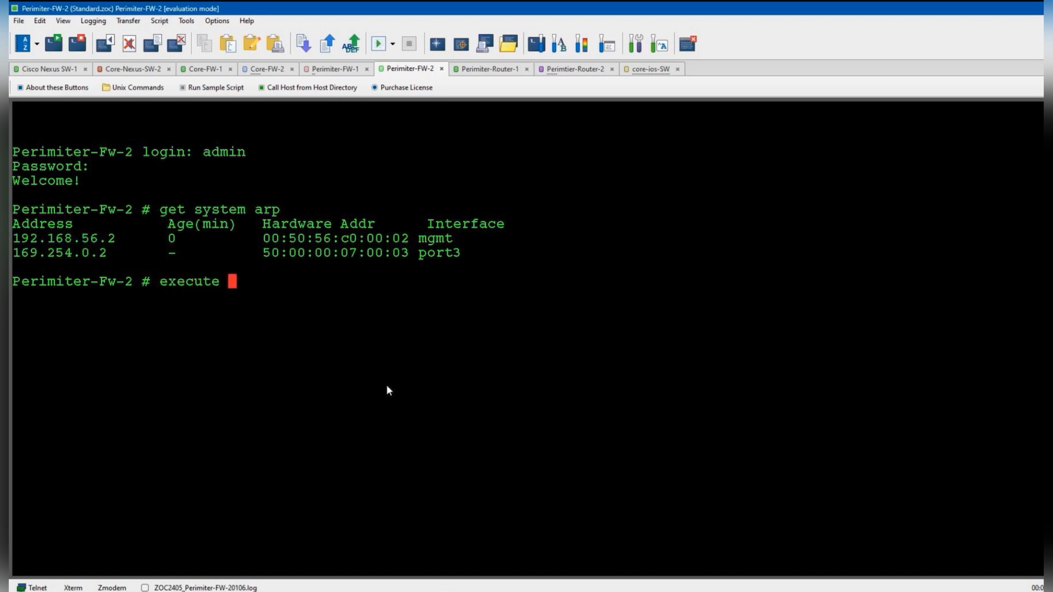
pyautogui.write('ping 172.17')
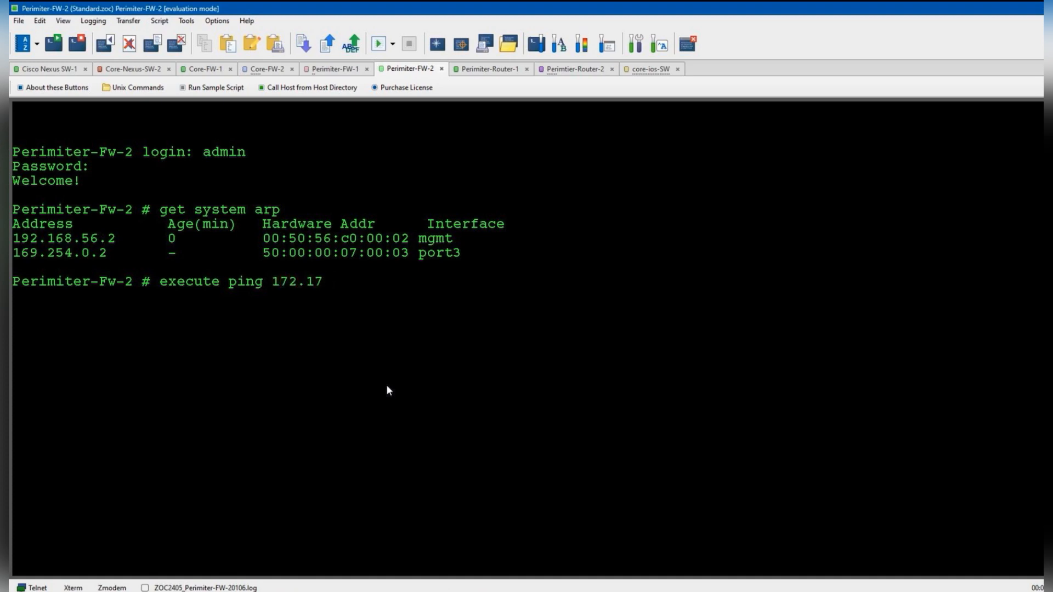
pyautogui.press('BackSpace')
pyautogui.write('6.10.1')
pyautogui.press('Return')
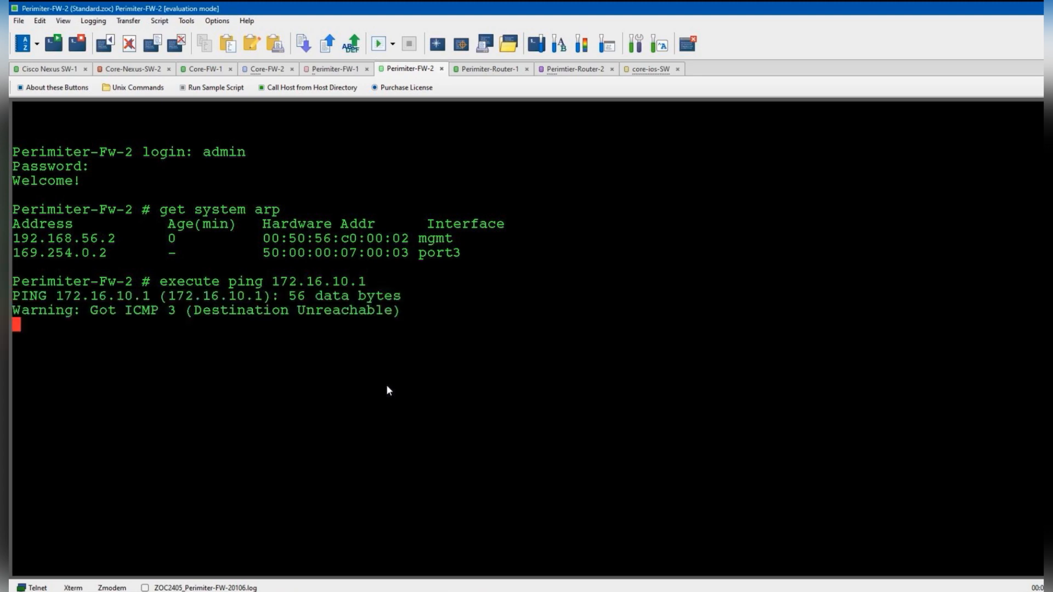
pyautogui.hotkey('ctrl', 'c')
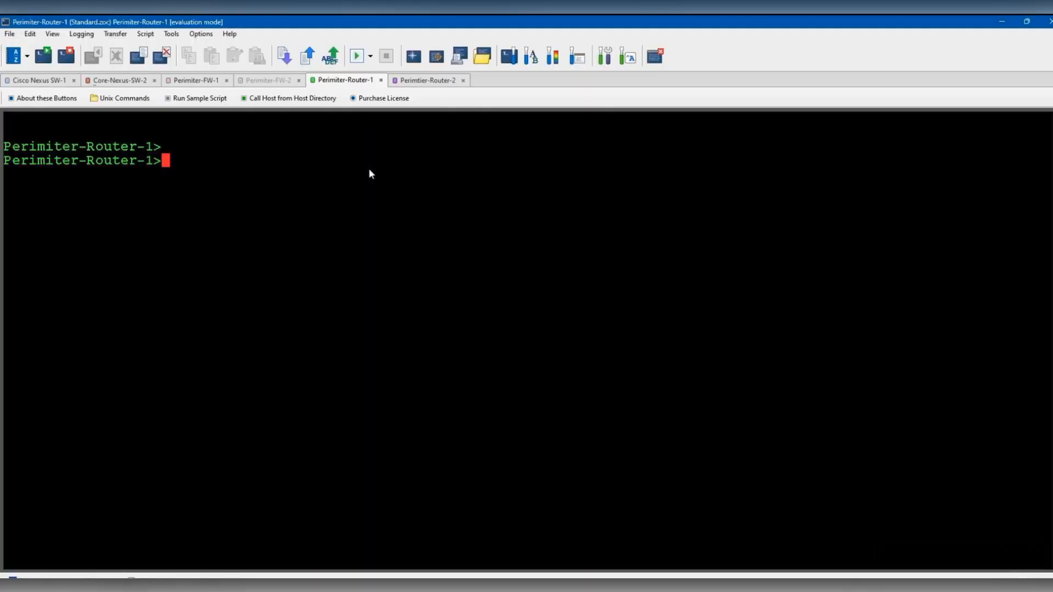
# - Enable privileged mode on Perimiter-Router-1 and run 'show ip int brief' and 'show int des'
pyautogui.write('en')
pyautogui.press('Return')
pyautogui.press('Return')
pyautogui.press('Return')
pyautogui.press('Return')
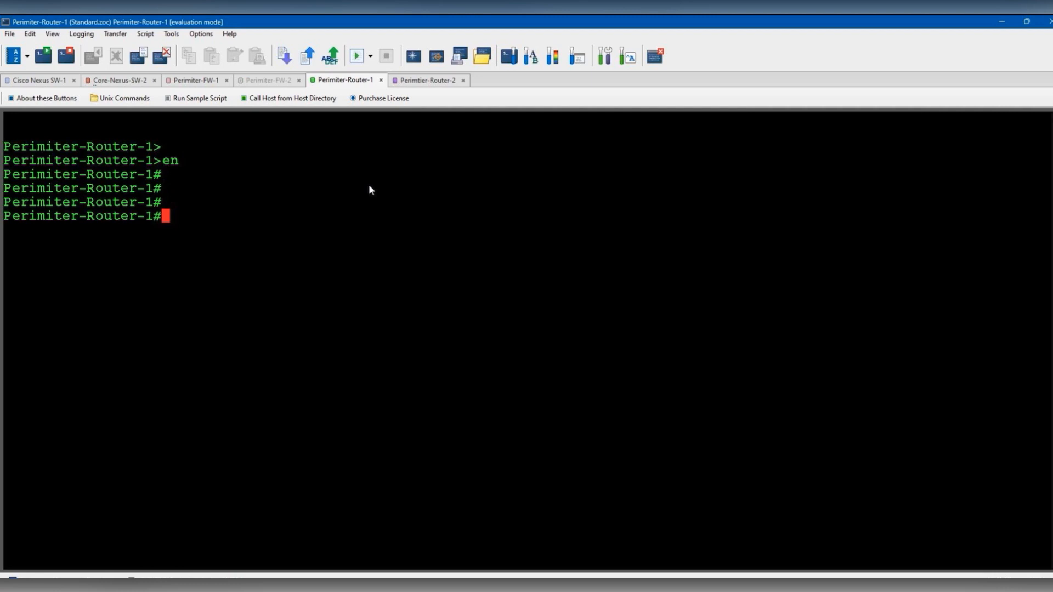
pyautogui.write('show ip int bri')
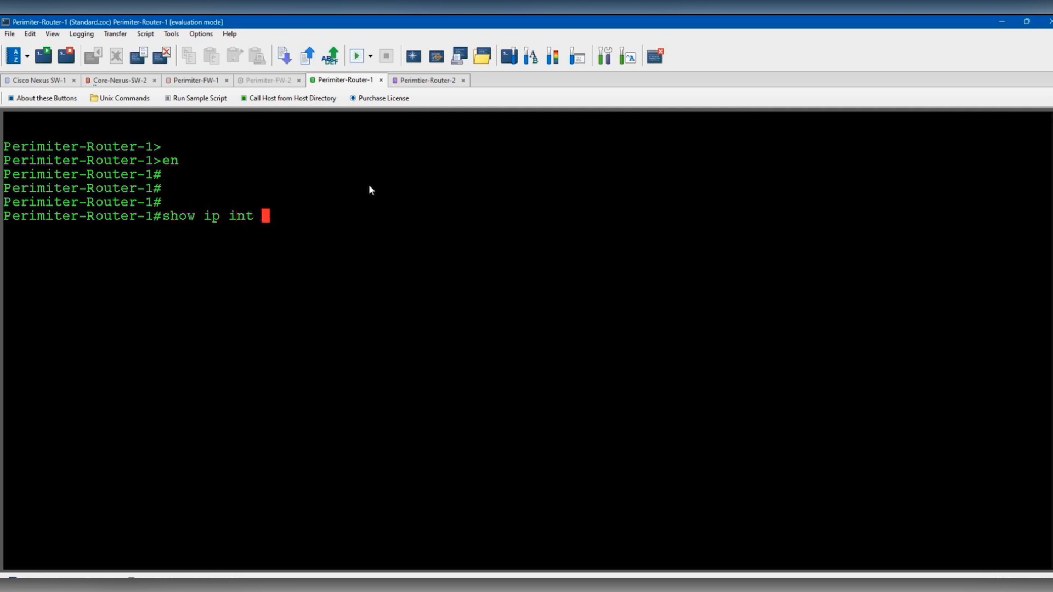
pyautogui.press('Tab')
pyautogui.press('Return')
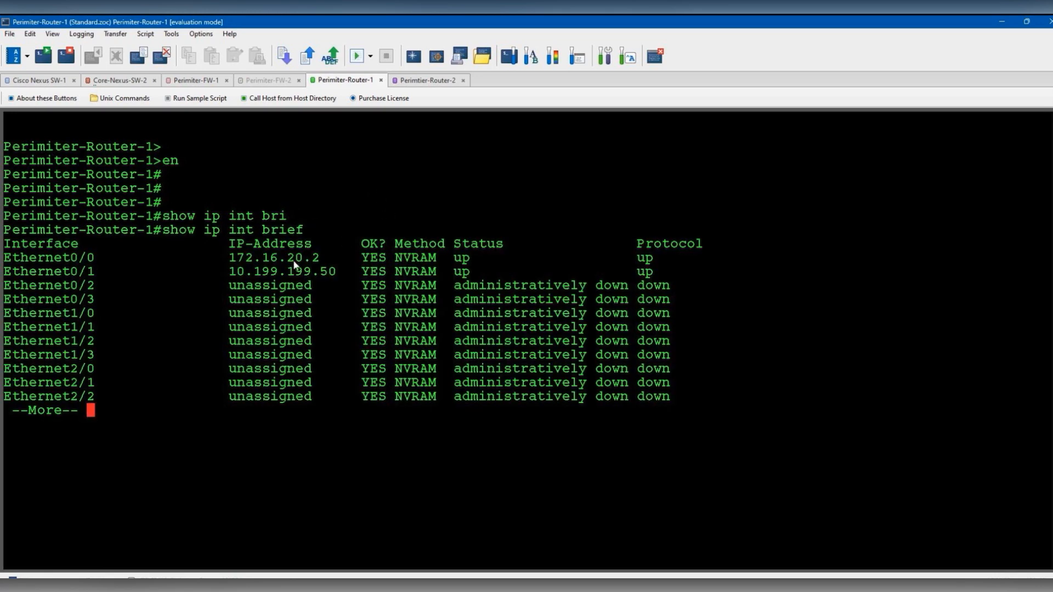
pyautogui.write('qshow int des')
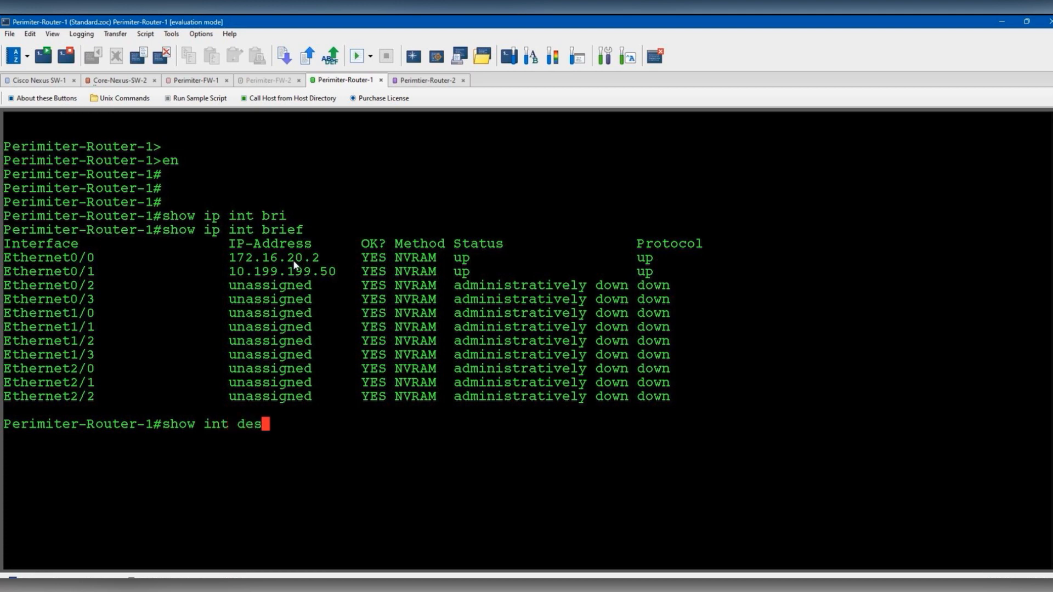
pyautogui.press('Return')
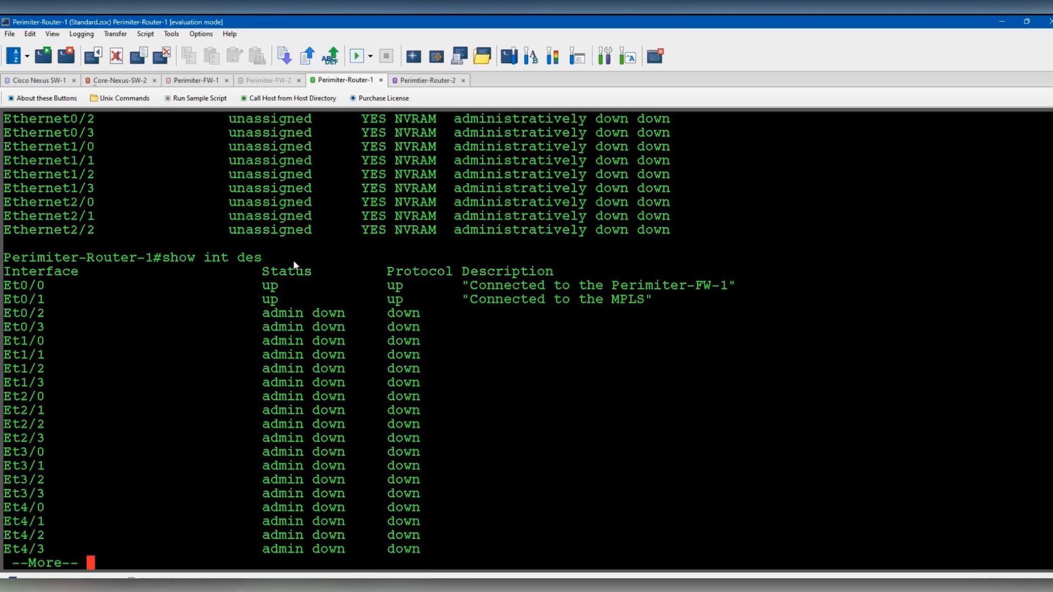
pyautogui.press('q')
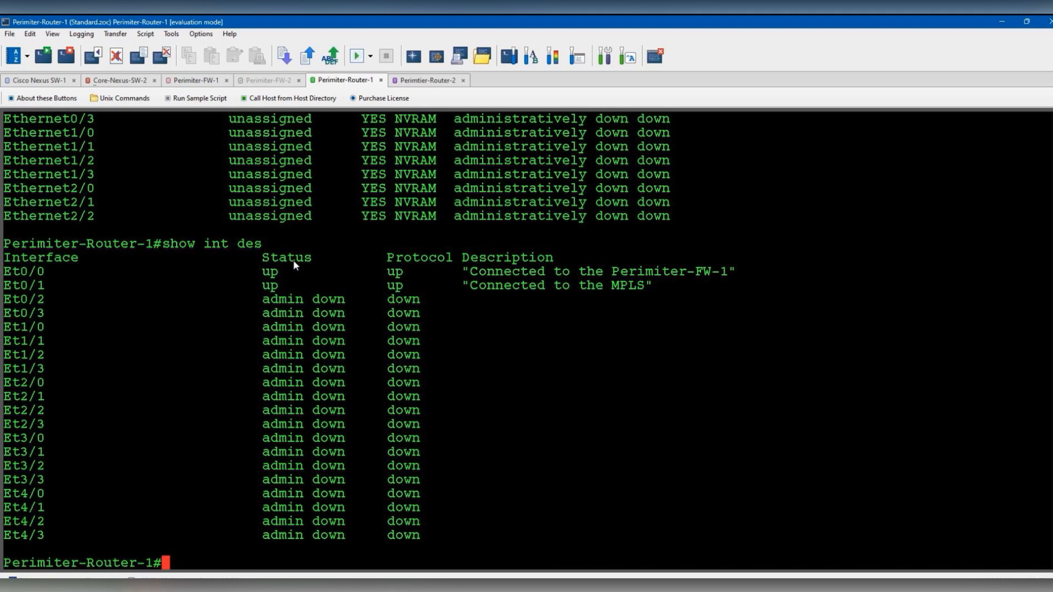
# - Display Ethernet0/0's running configuration, showing address 172.16.20.2 255.255.255.0
pyautogui.write('show run')
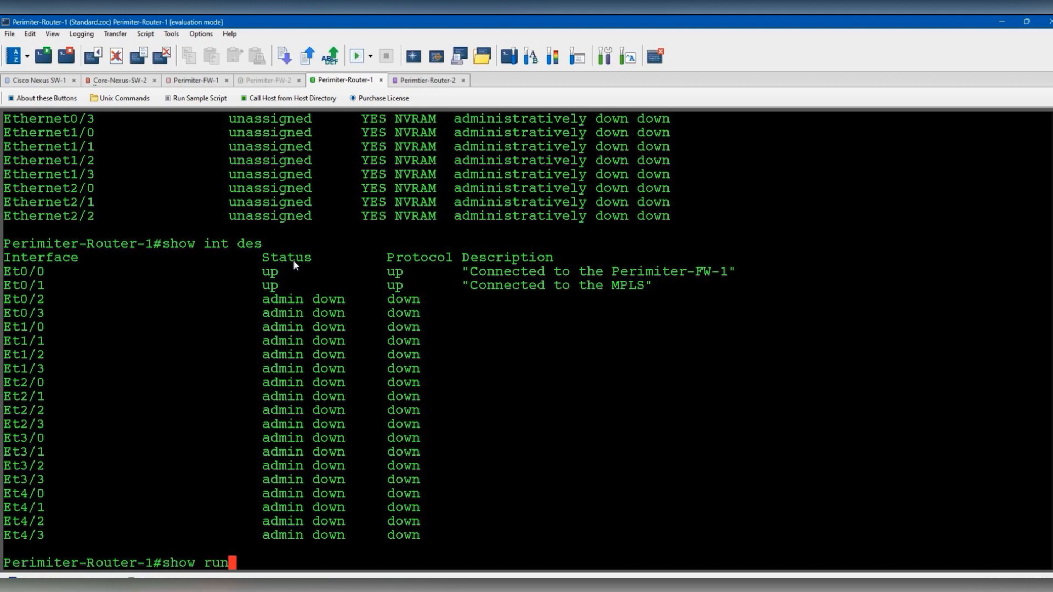
pyautogui.write('n int eth0-/-')
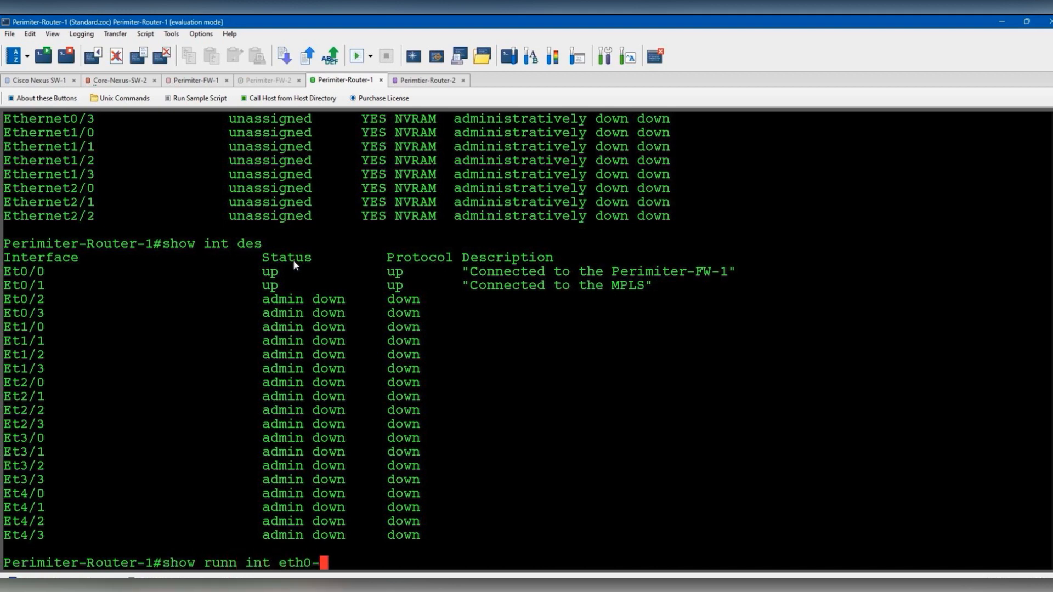
pyautogui.press('BackSpace')
pyautogui.press('BackSpace')
pyautogui.press('BackSpace')
pyautogui.write('/-')
pyautogui.press('BackSpace')
pyautogui.write('0')
pyautogui.press('Return')
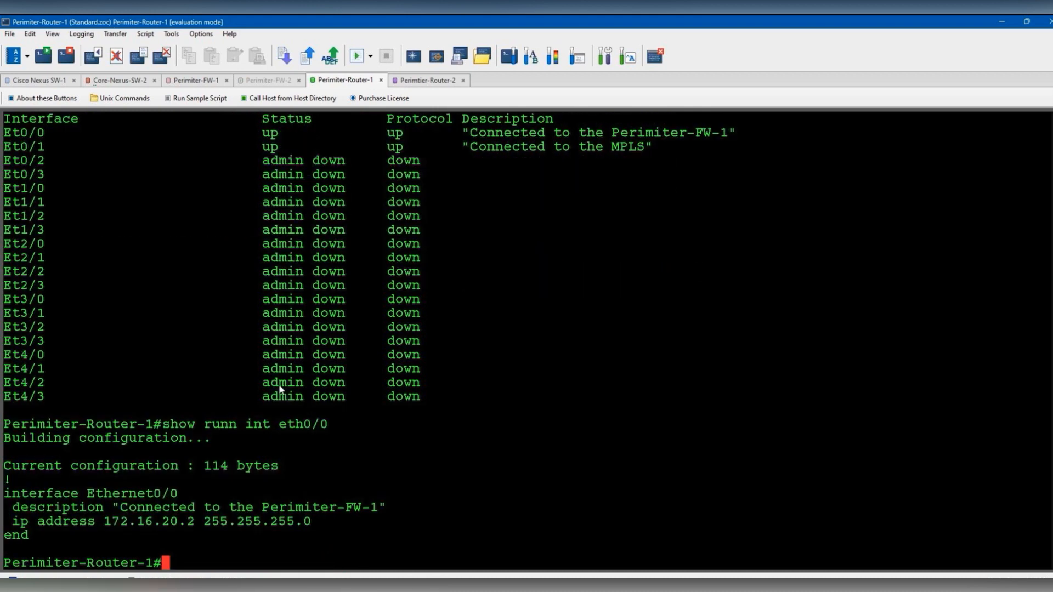
# - Configure 'router ospf 10' with 'network 172.16.20.0 0.0.0.255 area 0'
pyautogui.write('conf t')
pyautogui.press('Return')
pyautogui.write('route')
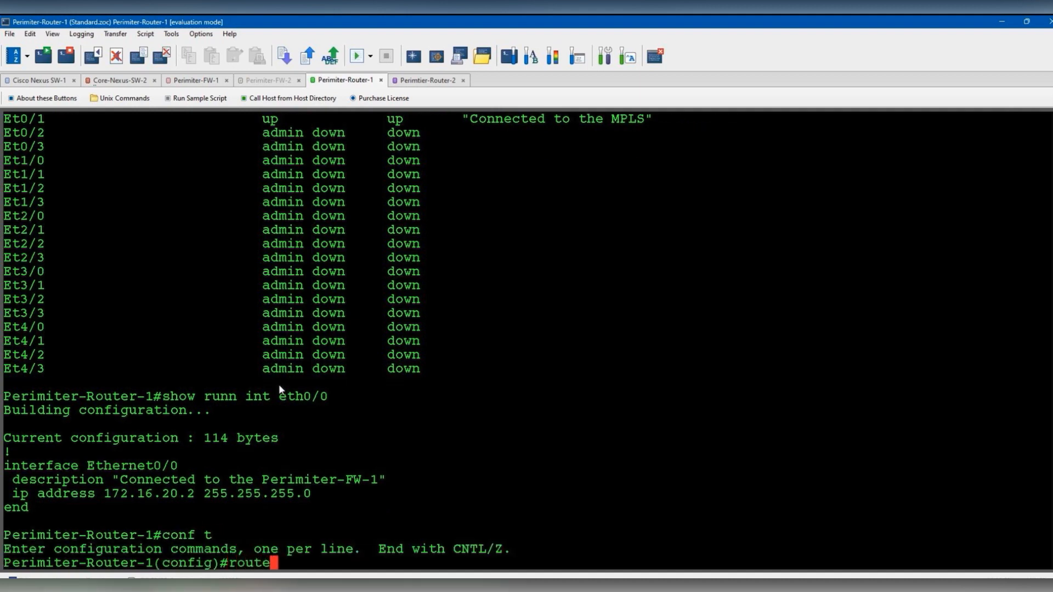
pyautogui.write('r ospf 10')
pyautogui.press('Return')
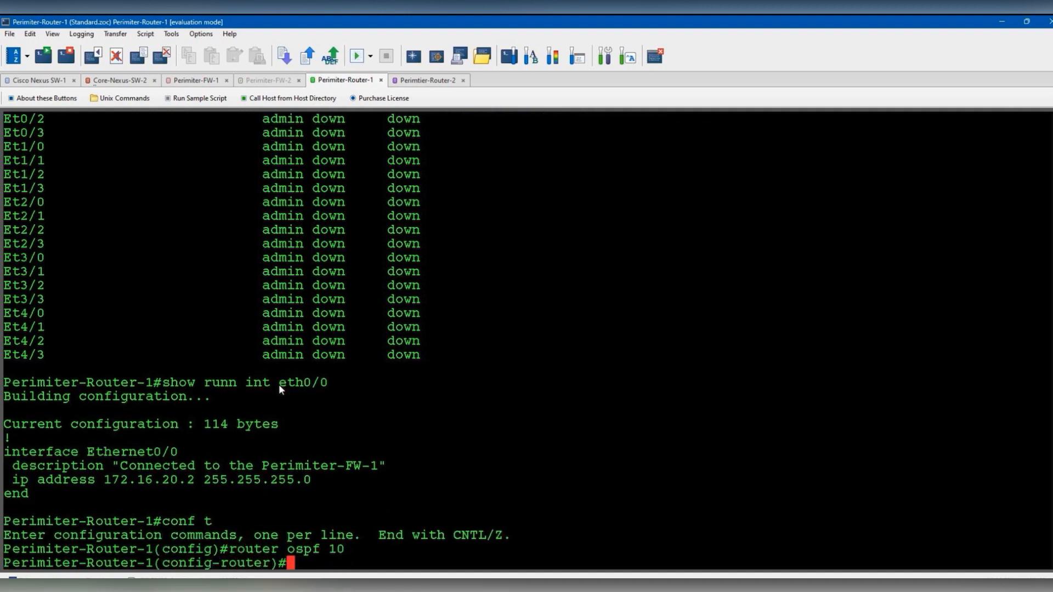
pyautogui.write('net')
pyautogui.press('Tab')
pyautogui.write('172.16.')
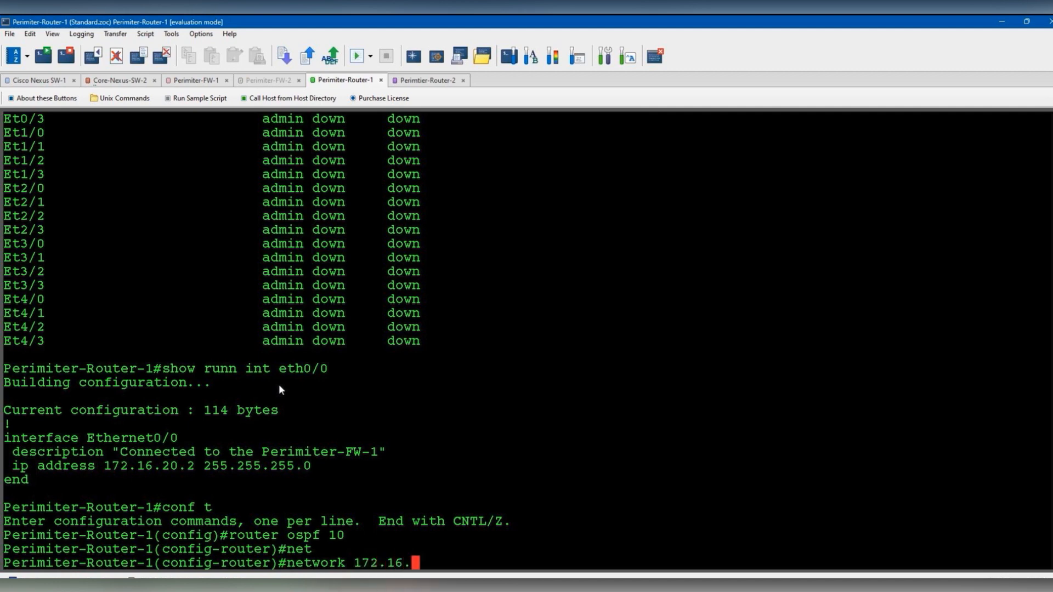
pyautogui.write('20.0 0.0.0.255 are')
pyautogui.press('Tab')
pyautogui.write('0')
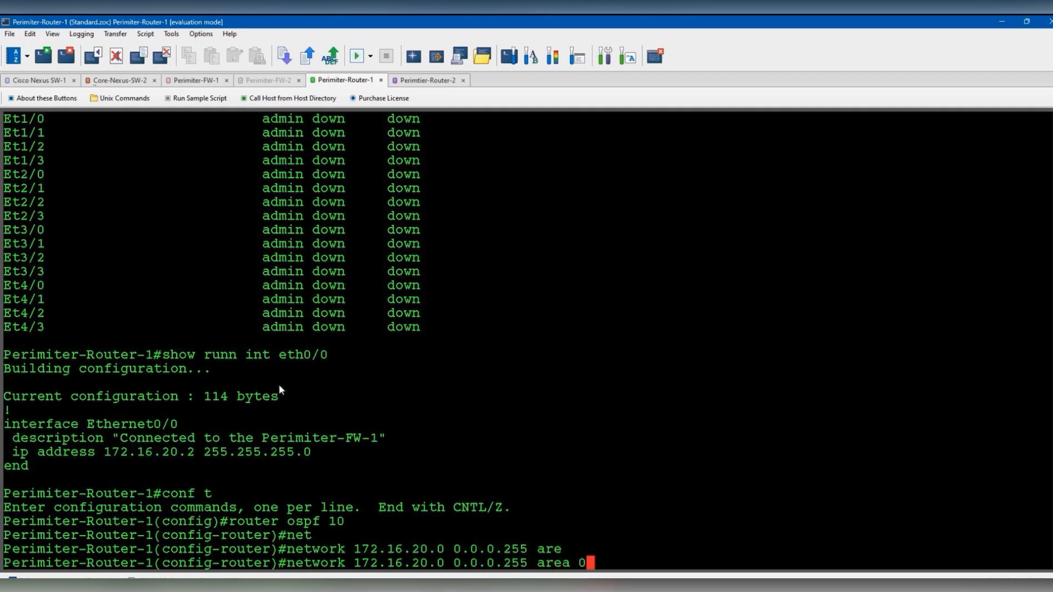
pyautogui.press('Return')
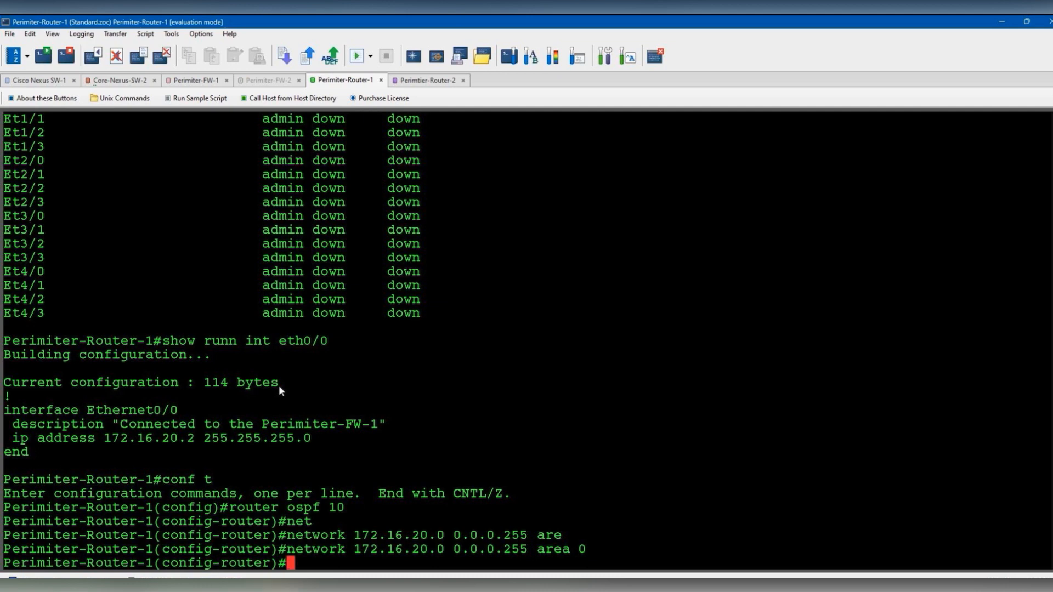
# - Run 'do show ip ospf neighbor', which lists no neighbors yet
pyautogui.write('do show ip ospf nei')
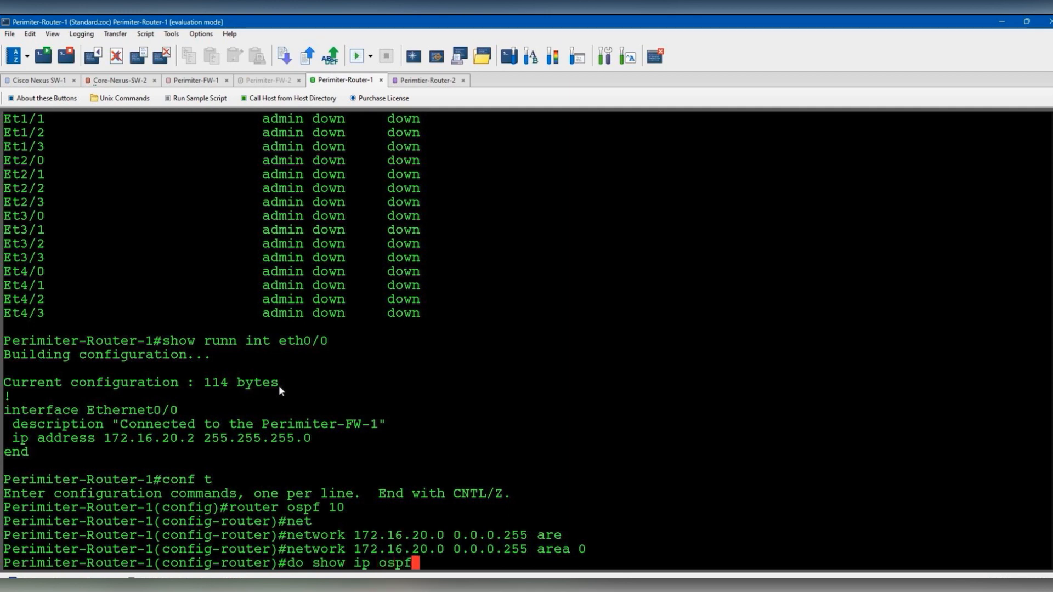
pyautogui.press('Tab')
pyautogui.press('Return')
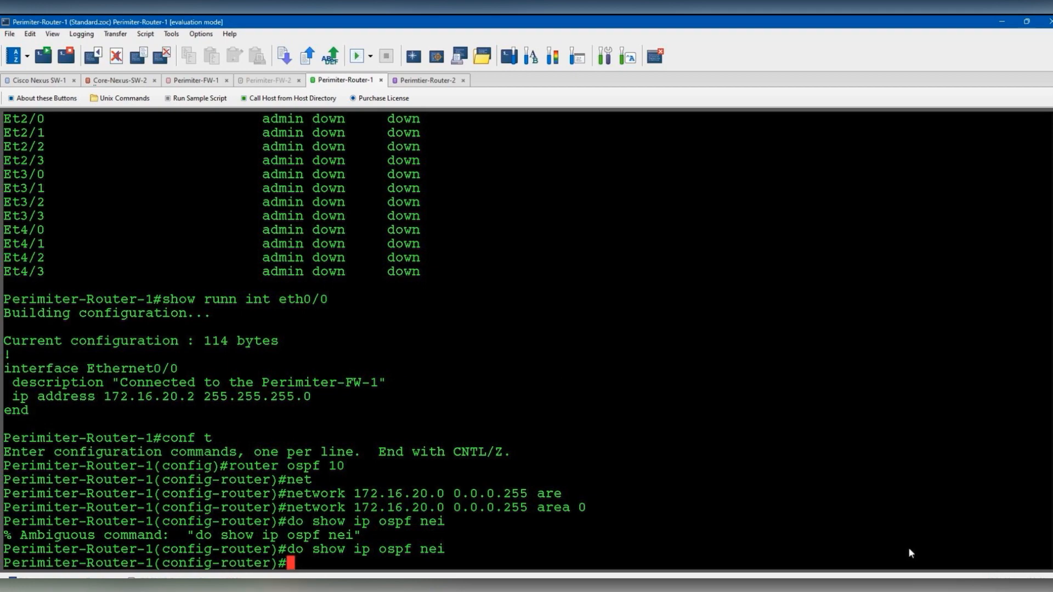
# - Apply Perimiter-FW-1's FortiOS OSPF settings with network 172.16.20.0/24 in area 0.0.0.0
pyautogui.click(471, 587)
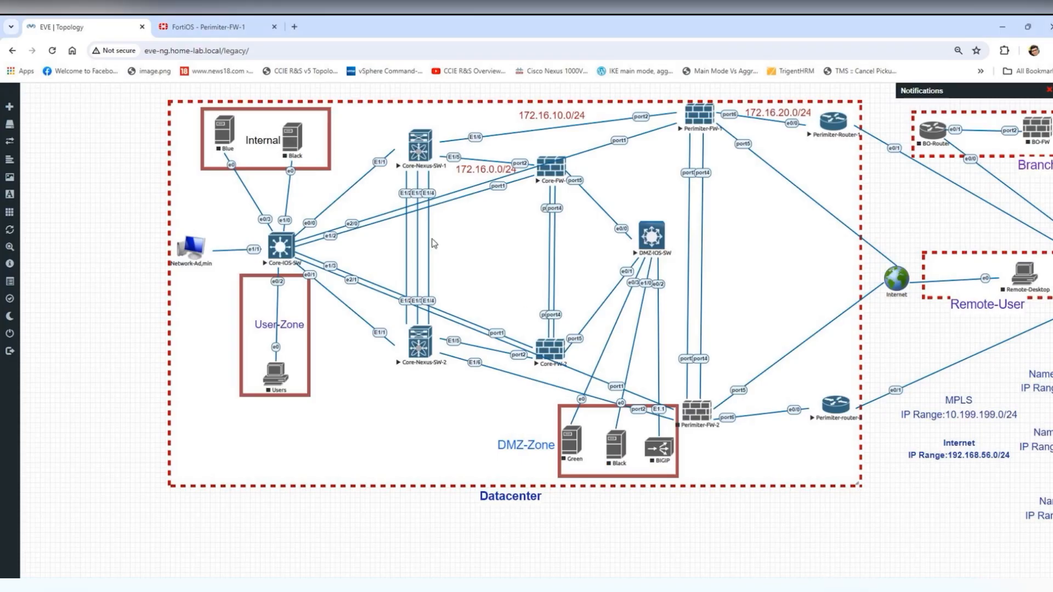
pyautogui.click(247, 21)
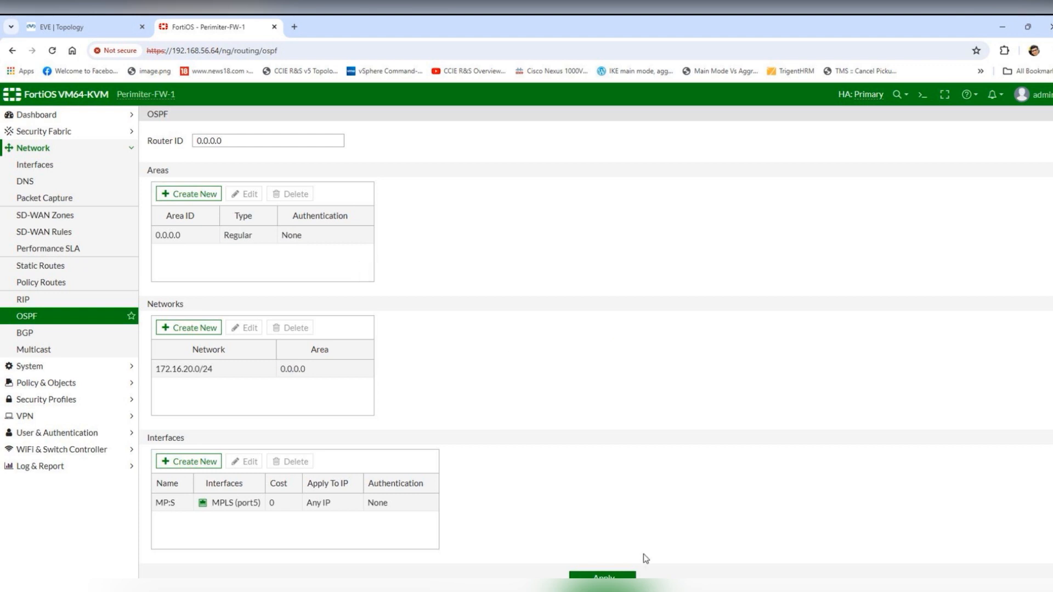
pyautogui.click(602, 575)
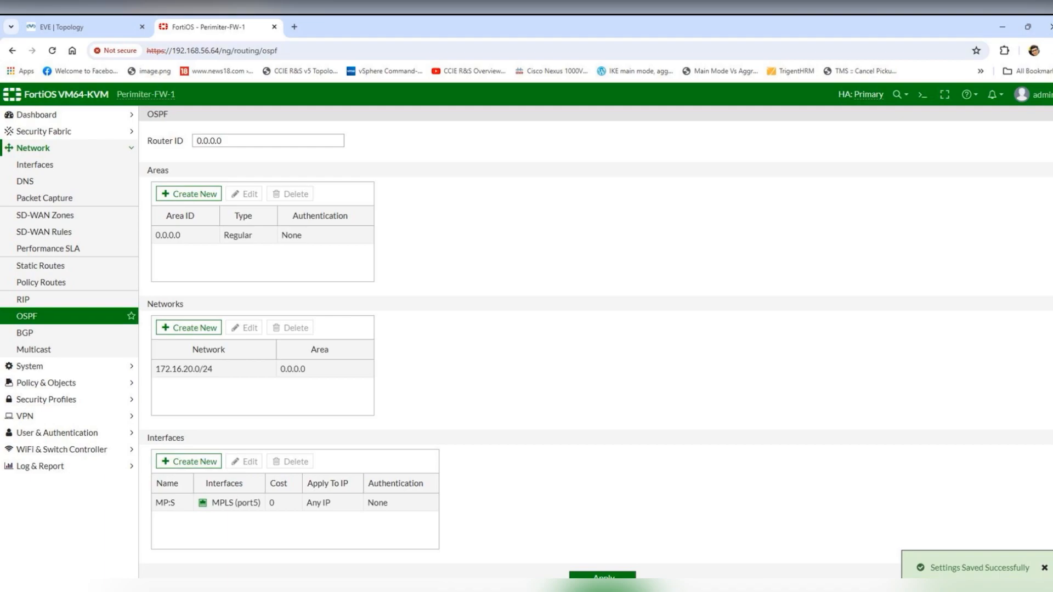
pyautogui.click(480, 588)
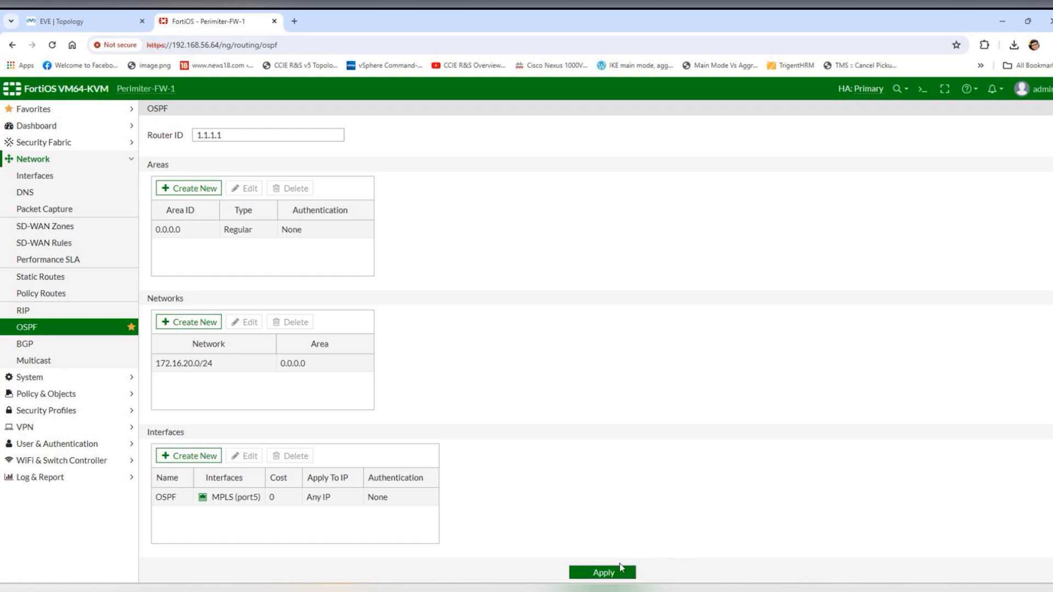
# - Highlight the LOADING to FULL log line and list OSPF neighbors, showing 1.1.1.1 FULL/BDR
pyautogui.click(621, 569)
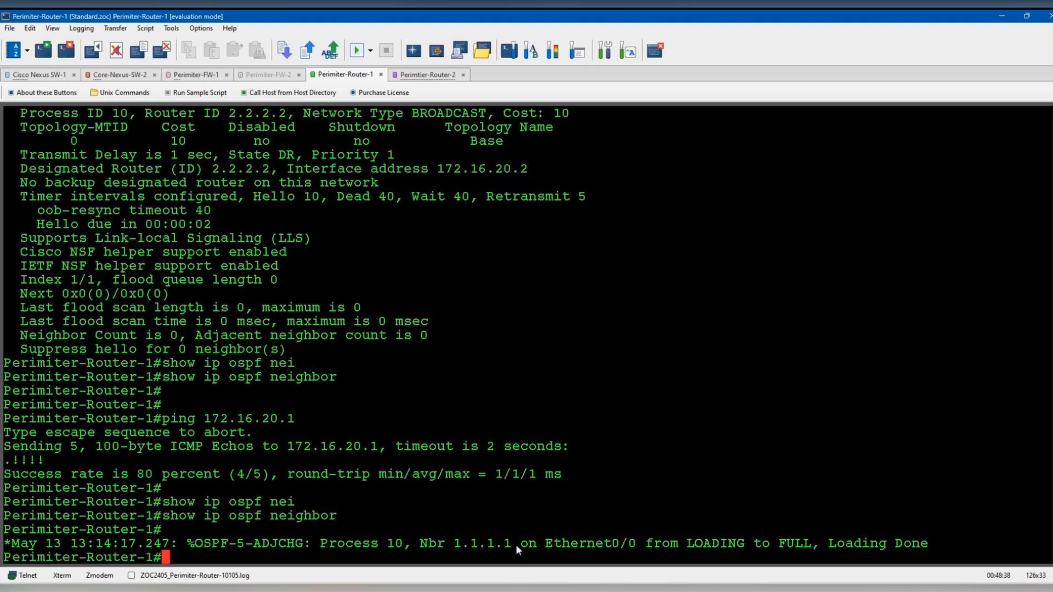
pyautogui.moveTo(747, 547); pyautogui.dragTo(934, 547)
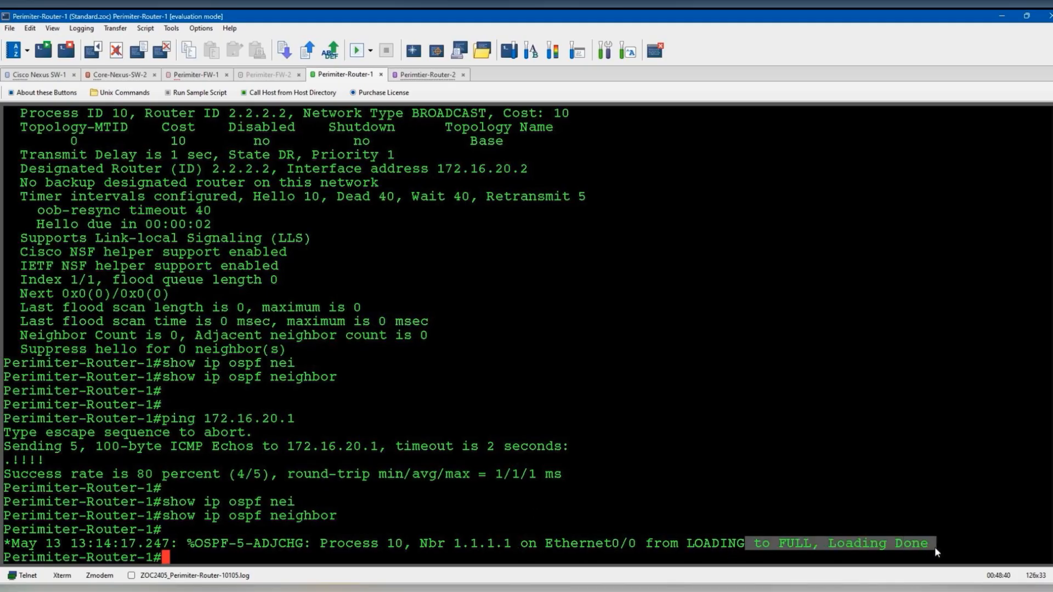
pyautogui.write('show ')
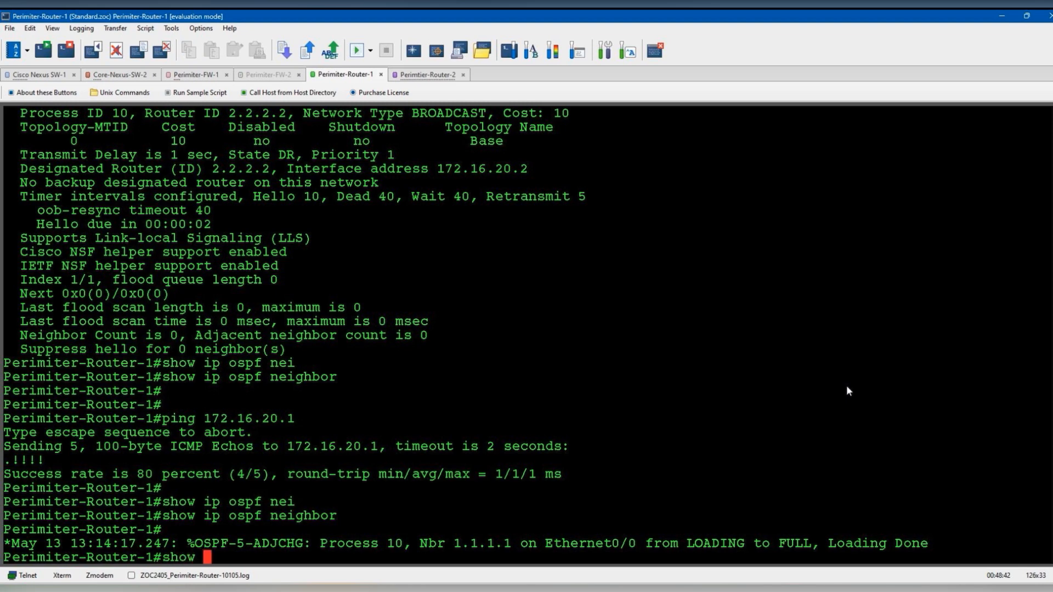
pyautogui.write('ip ospf nei')
pyautogui.press('Tab')
pyautogui.press('Return')
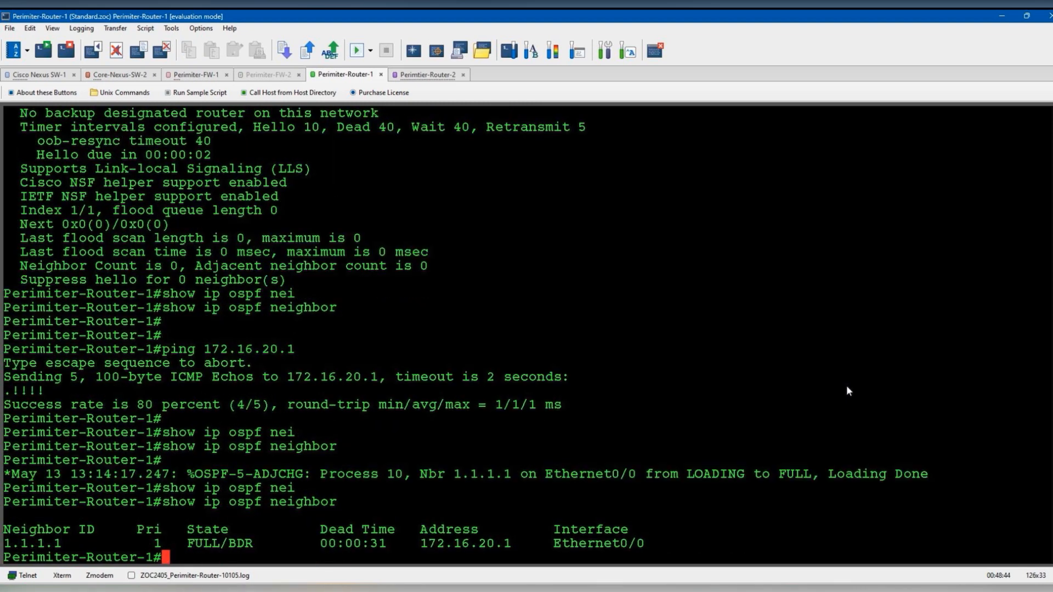
# - Display the routing table with OSPF E2 routes to the 10.133.x.0/24 subnets via 172.16.20.1
pyautogui.press('Return')
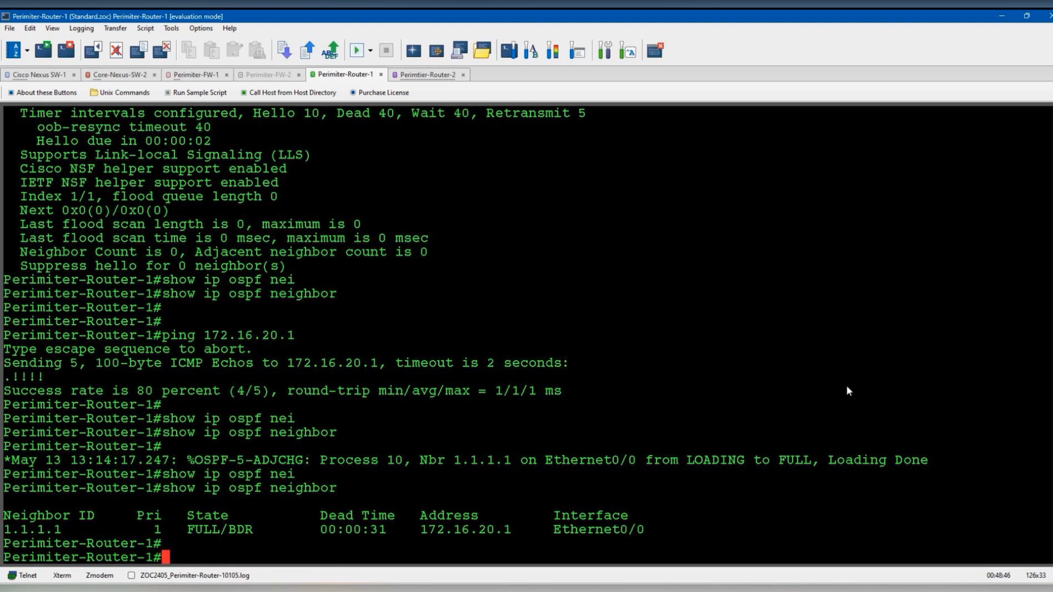
pyautogui.write('show ip route')
pyautogui.press('Return')
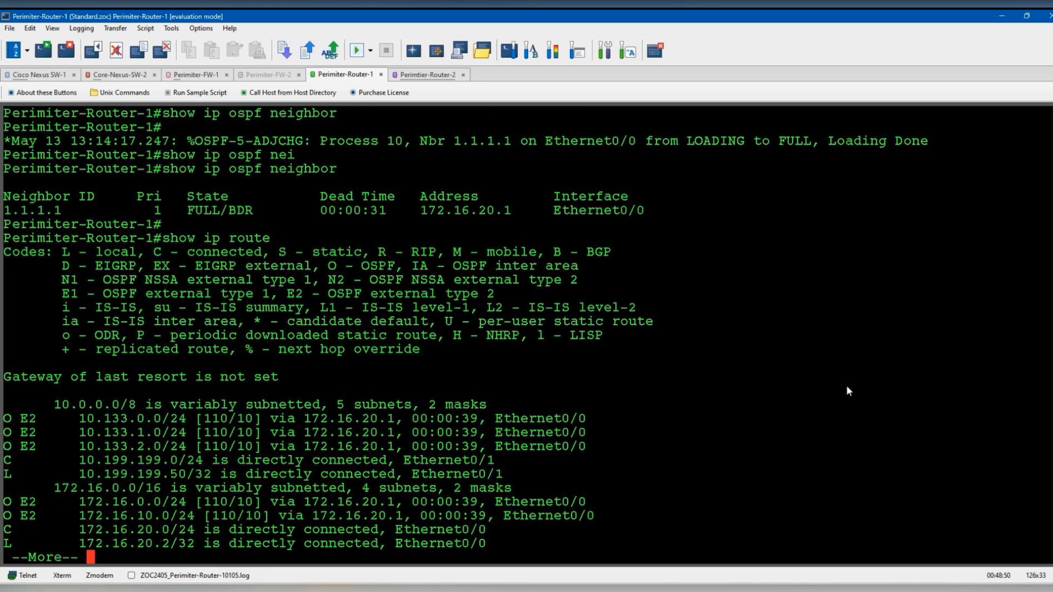
# - Show the full routing table and annotate the OSPF external routes 10.133.x.0/24 and 172.16.x.0/24
pyautogui.press('space')
pyautogui.moveTo(40, 411)
pyautogui.mouseDown()
pyautogui.moveTo(66, 407)
pyautogui.moveTo(49, 436)
pyautogui.moveTo(48, 427)
pyautogui.moveTo(39, 523)
pyautogui.moveTo(176, 503)
pyautogui.mouseUp()
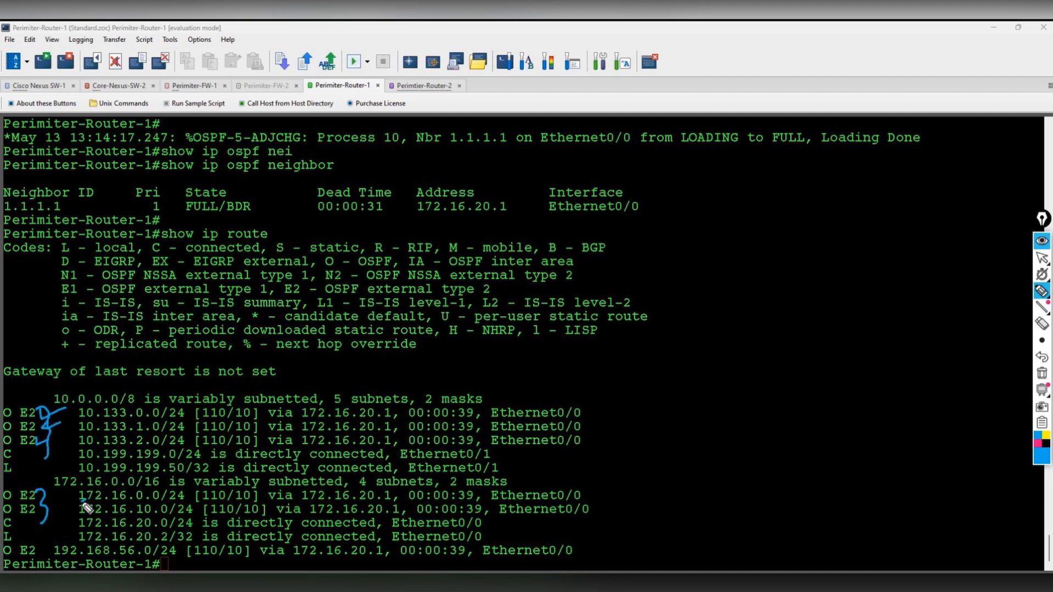
pyautogui.moveTo(83, 516); pyautogui.dragTo(184, 517)
pyautogui.moveTo(81, 423); pyautogui.dragTo(181, 421)
pyautogui.moveTo(80, 435)
pyautogui.mouseDown()
pyautogui.moveTo(168, 434)
pyautogui.moveTo(124, 452)
pyautogui.moveTo(176, 450)
pyautogui.mouseUp()
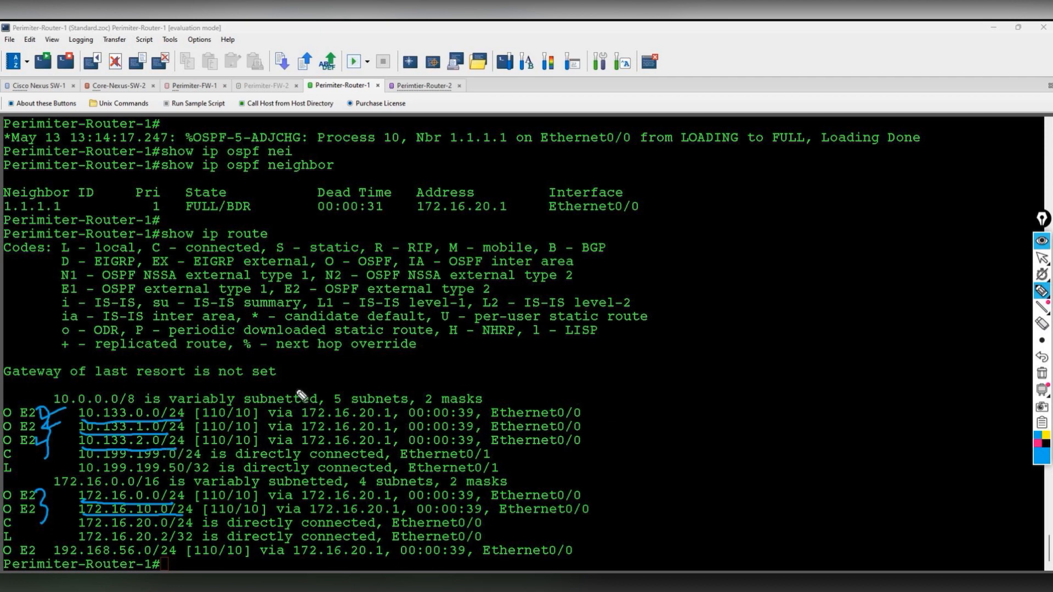
pyautogui.moveTo(63, 566); pyautogui.dragTo(159, 563)
pyautogui.click(1042, 373)
# - Annotate the LOADING to FULL log line and the FULL/BDR neighbor state, then clear the marks
pyautogui.moveTo(710, 153); pyautogui.dragTo(913, 150)
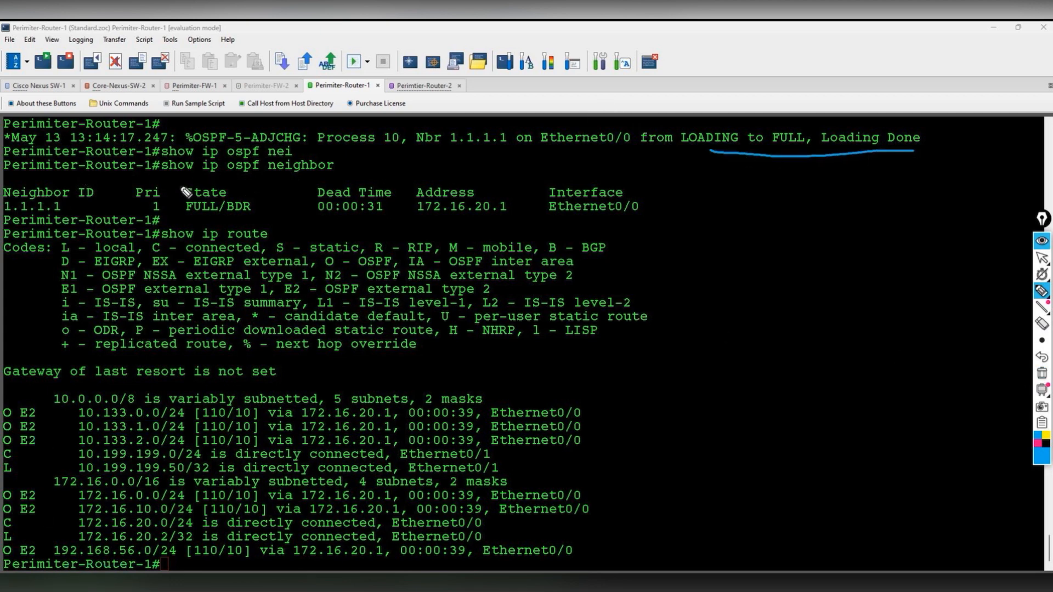
pyautogui.moveTo(164, 176); pyautogui.dragTo(325, 175)
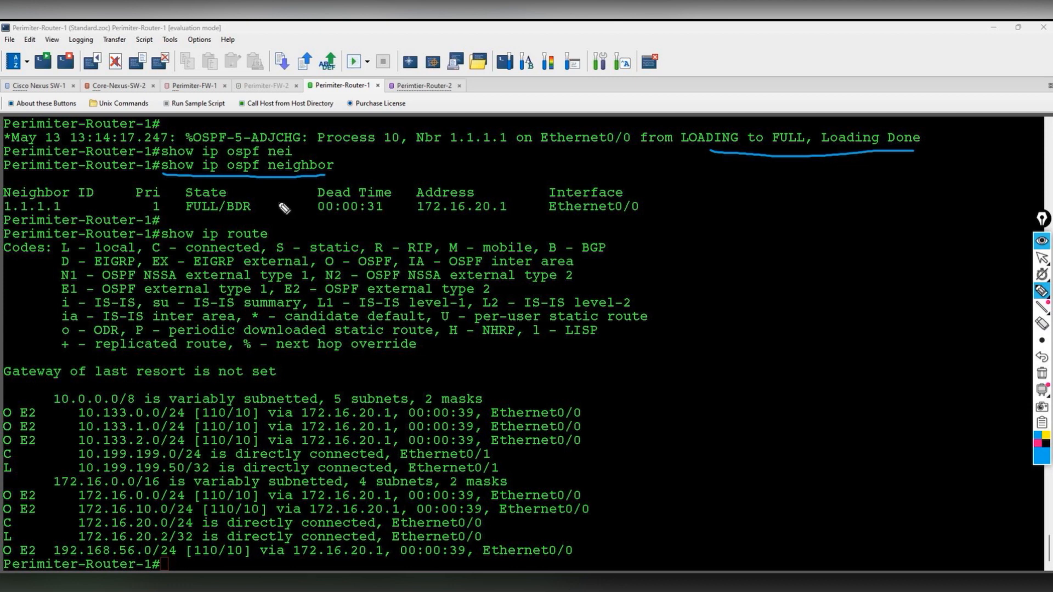
pyautogui.moveTo(189, 215); pyautogui.dragTo(274, 223)
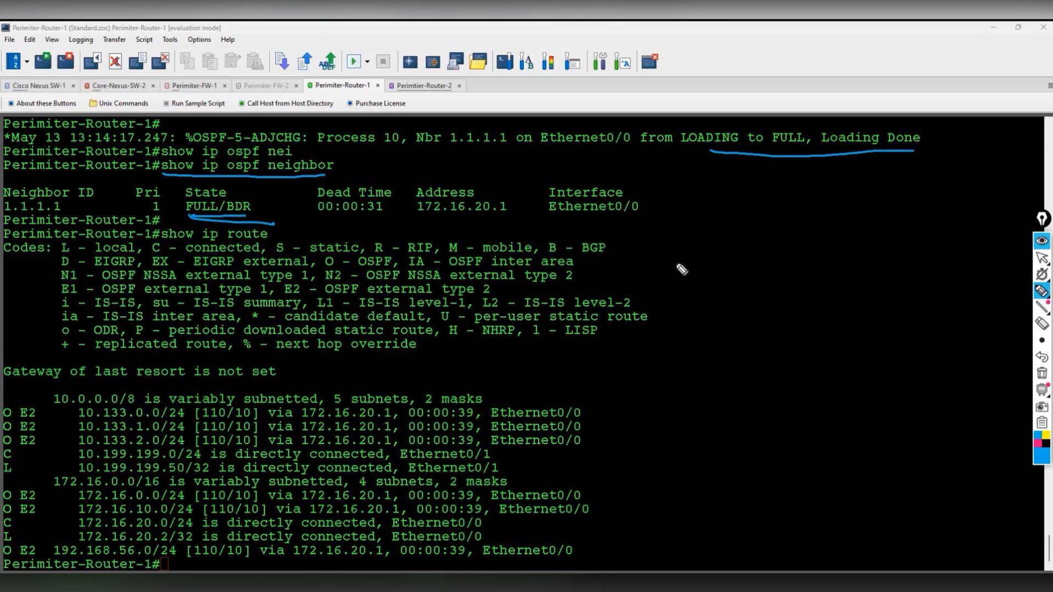
pyautogui.click(1042, 373)
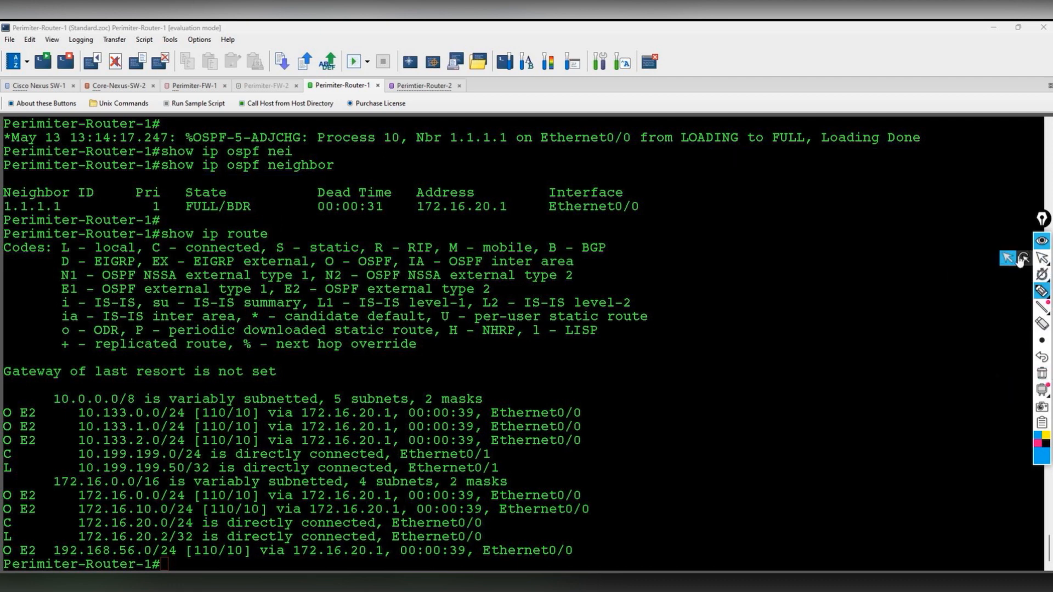
pyautogui.click(1041, 257)
# - Log in to Perimiter-FW-1's CLI and confirm its Full/DR OSPF neighbor on port5 with get router info ospf neighbor
pyautogui.hotkey('alt', 'Tab')
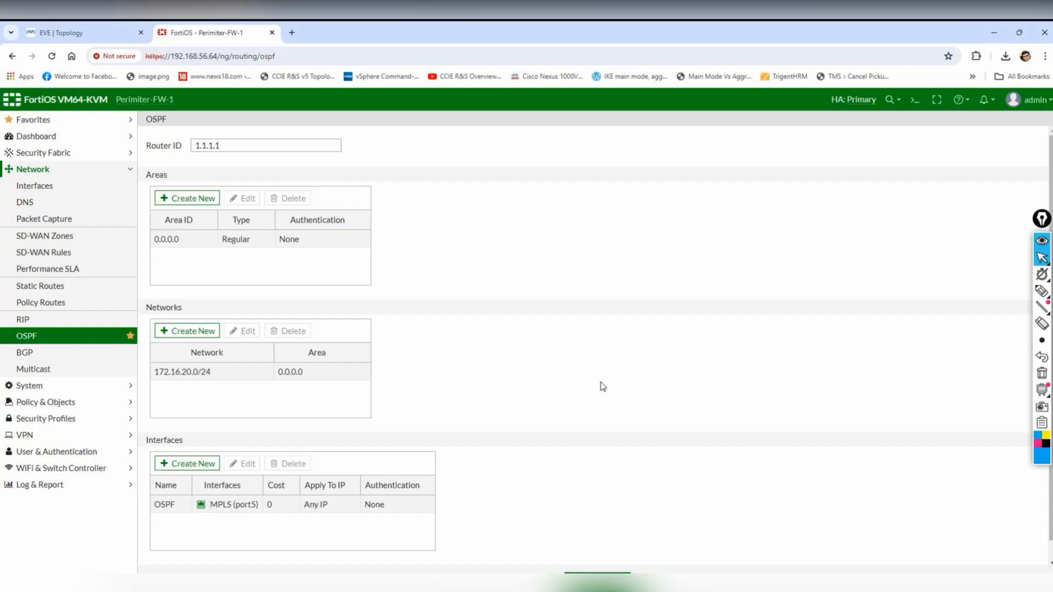
pyautogui.hotkey('alt', 'Tab')
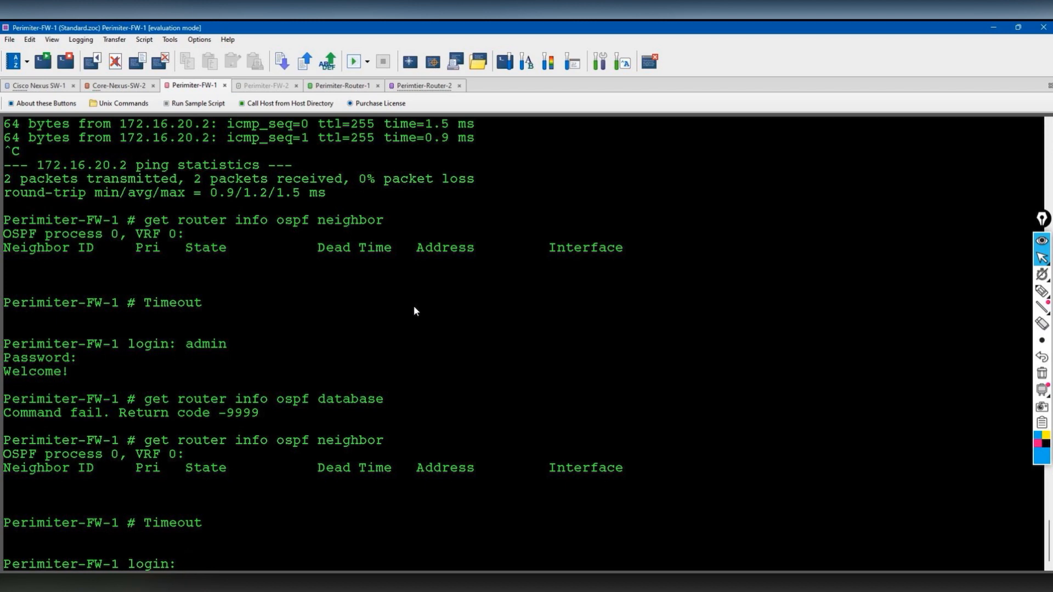
pyautogui.write('min')
pyautogui.press('Return')
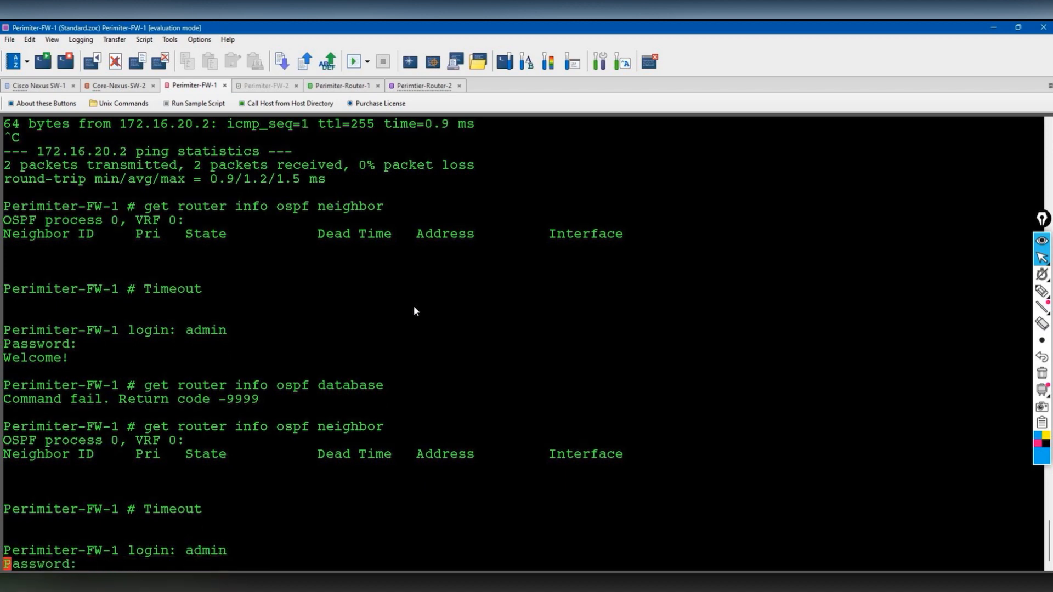
pyautogui.press('Return')
pyautogui.press('Return')
pyautogui.press('Return')
pyautogui.write('get router inf')
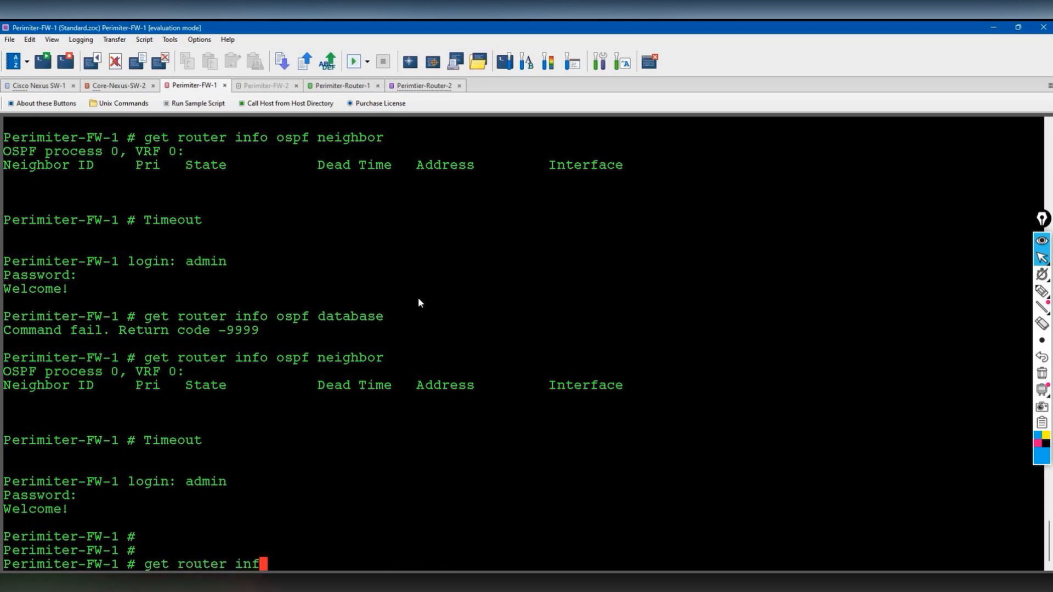
pyautogui.write('o ospf neighbor')
pyautogui.press('Return')
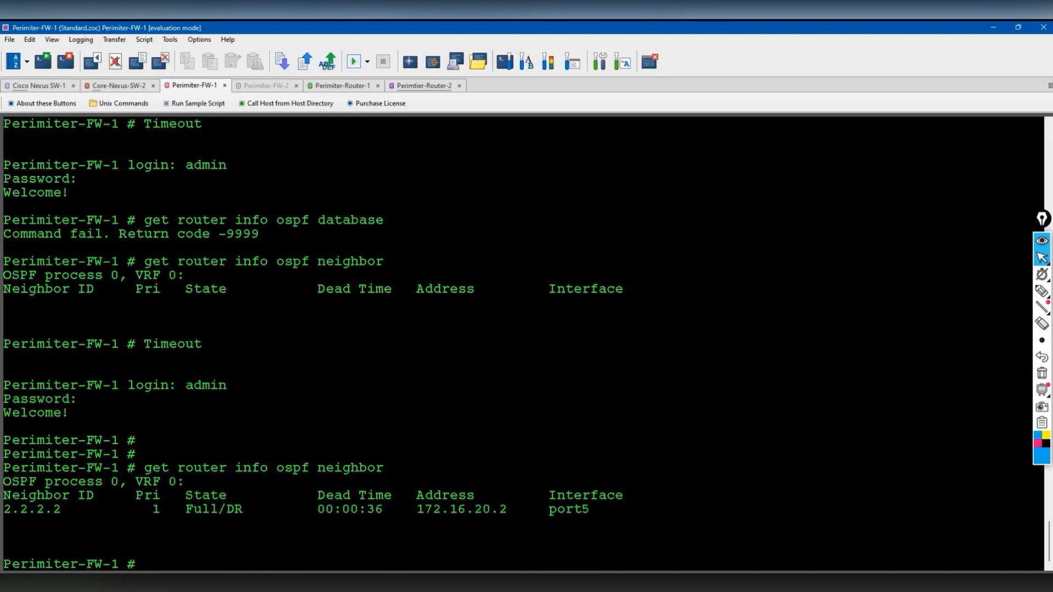
pyautogui.moveTo(187, 510); pyautogui.dragTo(265, 509)
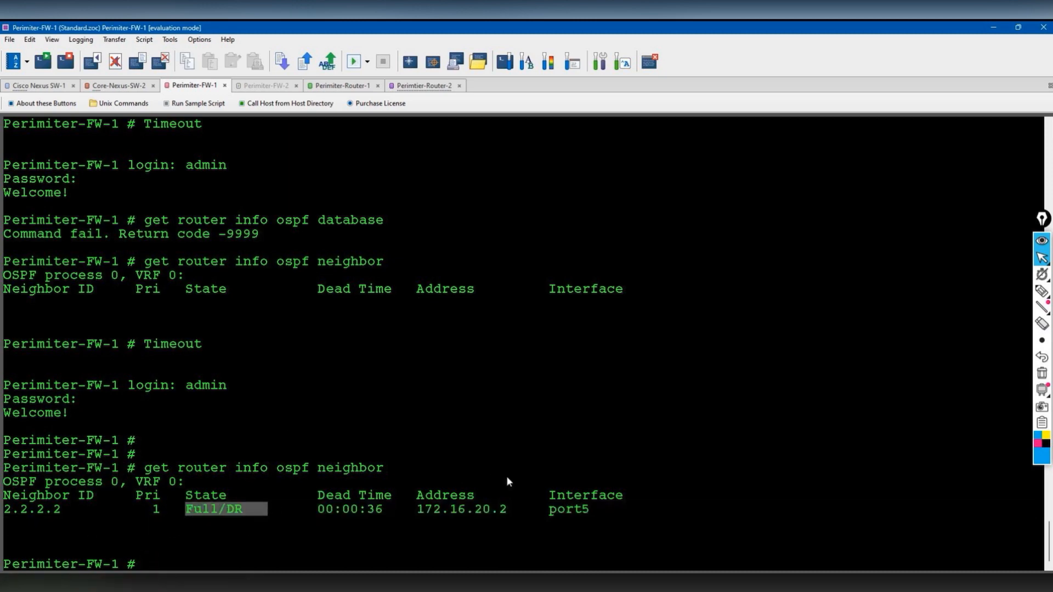
pyautogui.moveTo(596, 510); pyautogui.dragTo(531, 511)
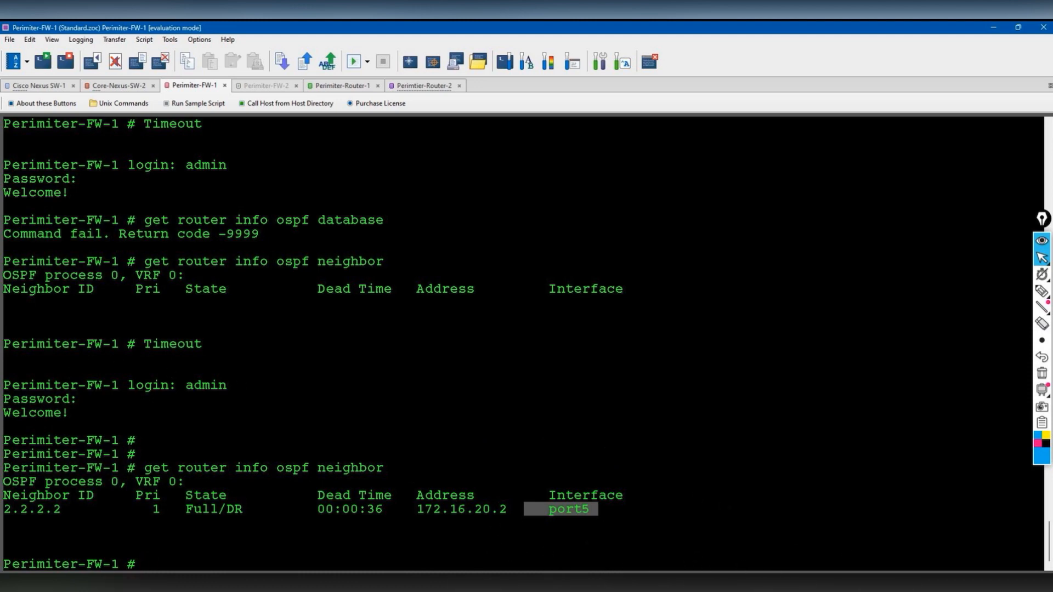
# - Highlight Perimiter-Router-1's O E2 routes and bring up the EVE-NG lab topology diagram
pyautogui.click(460, 582)
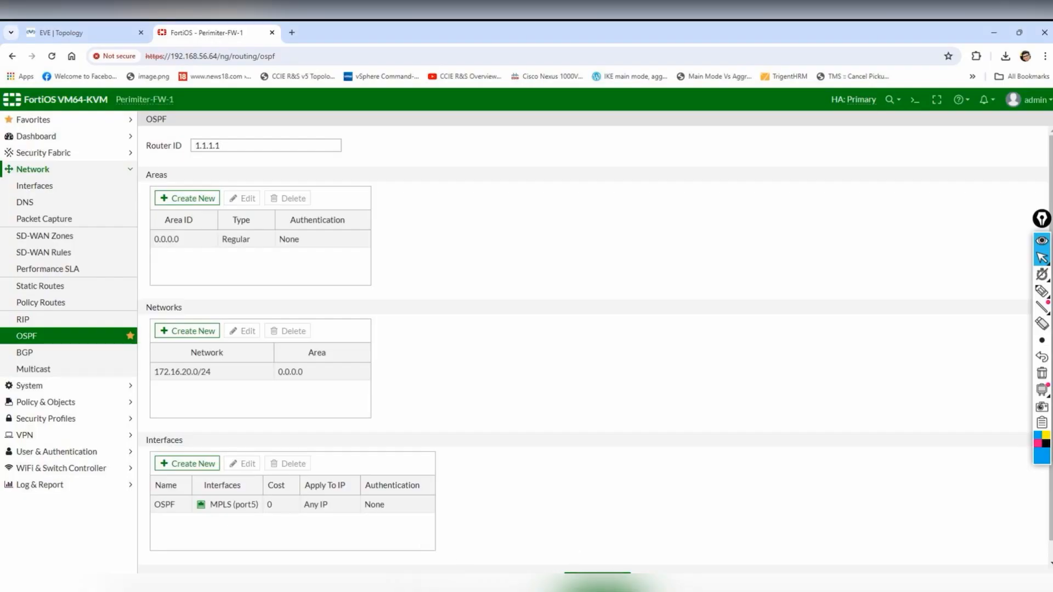
pyautogui.click(461, 582)
pyautogui.click(354, 88)
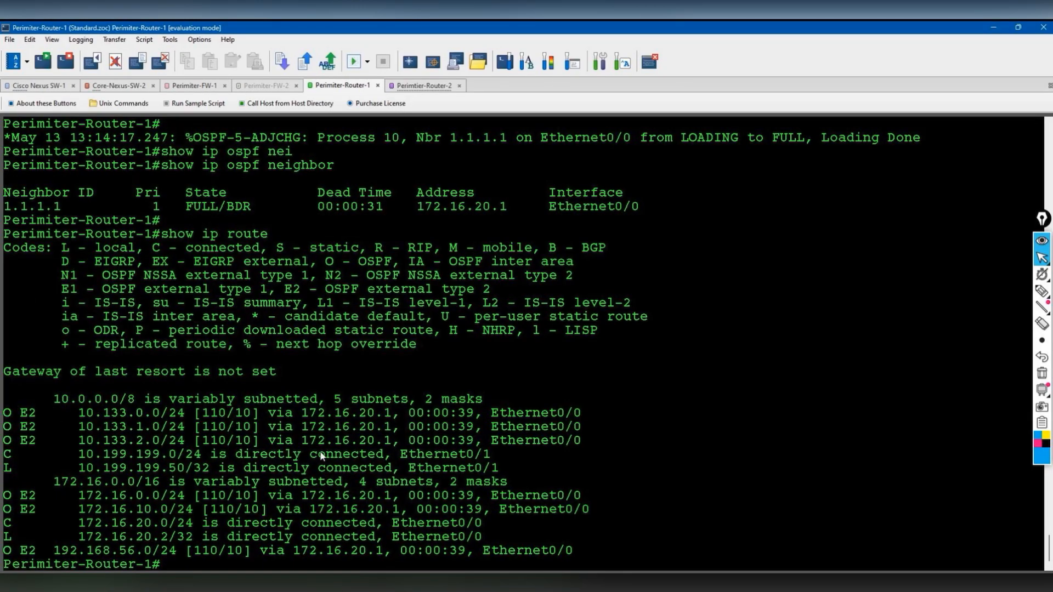
pyautogui.moveTo(6, 412); pyautogui.dragTo(600, 537)
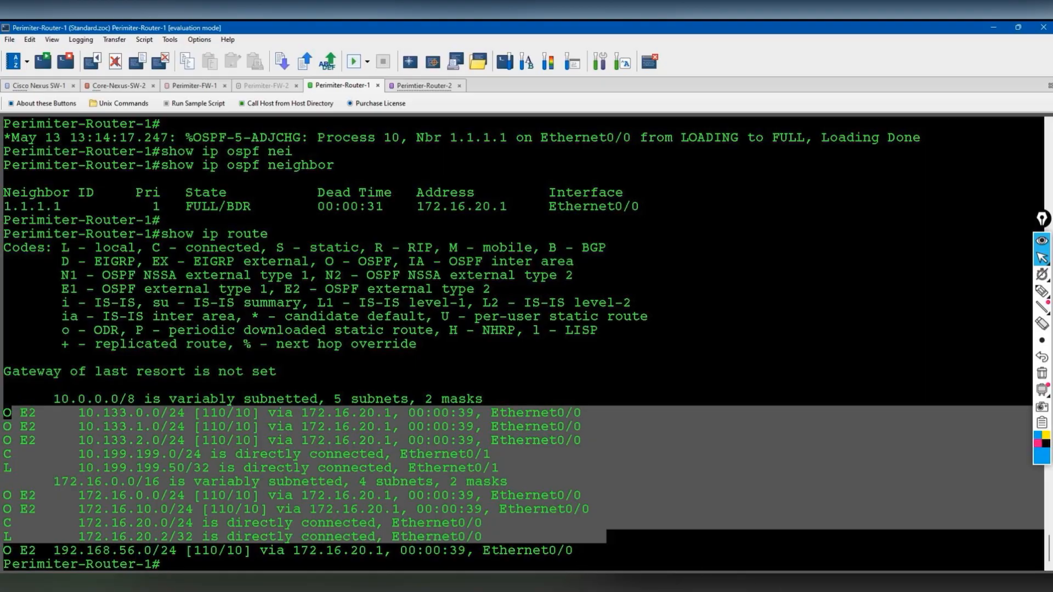
pyautogui.click(789, 581)
pyautogui.click(117, 27)
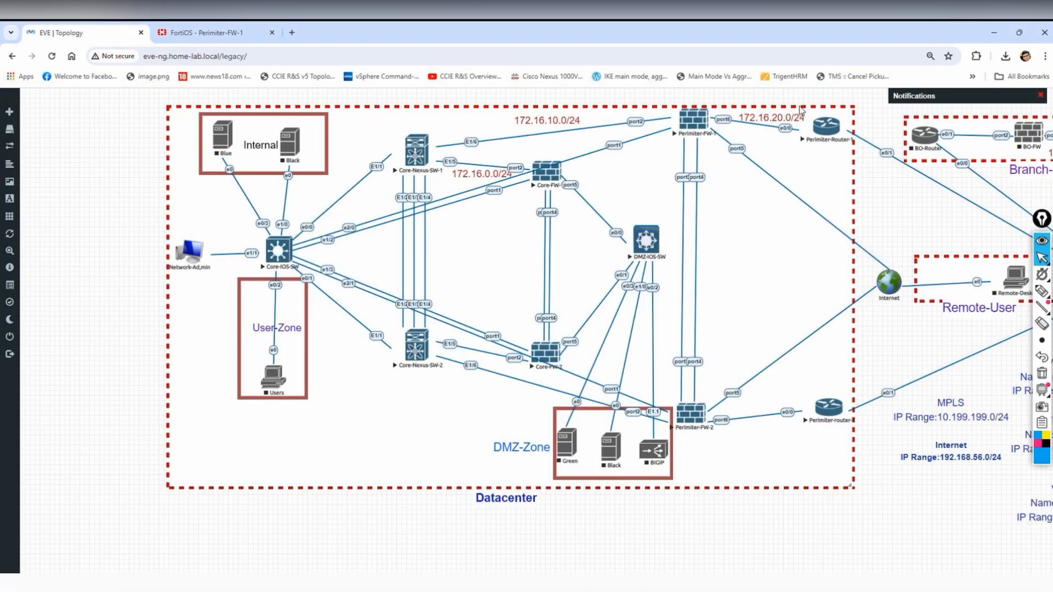
pyautogui.moveTo(1042, 292)
pyautogui.click(993, 293)
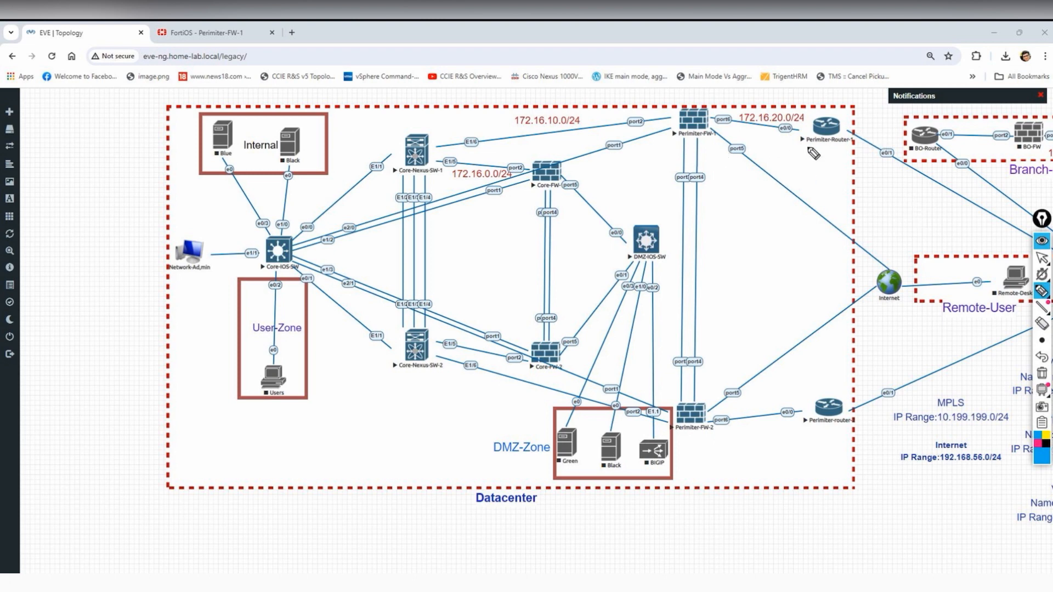
pyautogui.moveTo(854, 148); pyautogui.dragTo(861, 146)
pyautogui.moveTo(756, 155)
pyautogui.mouseDown()
pyautogui.moveTo(692, 150)
pyautogui.moveTo(636, 262)
pyautogui.moveTo(572, 149)
pyautogui.mouseUp()
pyautogui.moveTo(630, 224)
pyautogui.mouseDown()
pyautogui.moveTo(839, 144)
pyautogui.moveTo(858, 155)
pyautogui.mouseUp()
pyautogui.moveTo(692, 150)
pyautogui.mouseDown()
pyautogui.moveTo(680, 106)
pyautogui.moveTo(680, 168)
pyautogui.moveTo(737, 159)
pyautogui.mouseUp()
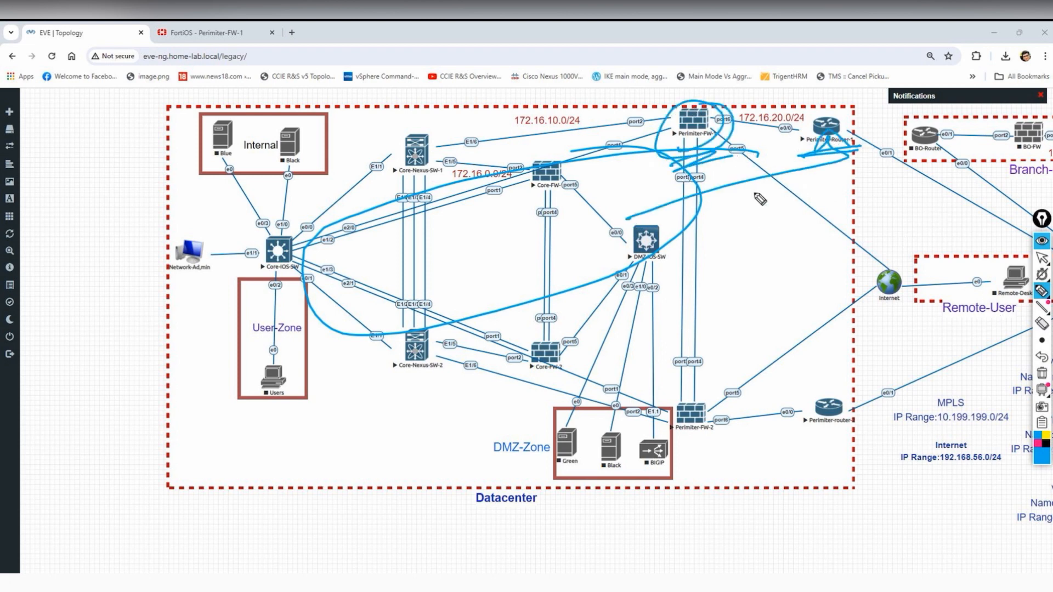
pyautogui.moveTo(694, 260)
pyautogui.mouseDown()
pyautogui.moveTo(697, 270)
pyautogui.moveTo(790, 239)
pyautogui.mouseUp()
pyautogui.moveTo(746, 228); pyautogui.dragTo(749, 267)
pyautogui.moveTo(761, 216)
pyautogui.mouseDown()
pyautogui.moveTo(762, 251)
pyautogui.moveTo(764, 238)
pyautogui.moveTo(817, 220)
pyautogui.moveTo(792, 214)
pyautogui.mouseUp()
pyautogui.moveTo(860, 399)
pyautogui.mouseDown()
pyautogui.moveTo(866, 425)
pyautogui.moveTo(815, 375)
pyautogui.mouseUp()
pyautogui.moveTo(769, 436); pyautogui.dragTo(785, 467)
pyautogui.moveTo(803, 445)
pyautogui.mouseDown()
pyautogui.moveTo(805, 479)
pyautogui.moveTo(807, 455)
pyautogui.mouseUp()
pyautogui.moveTo(836, 433); pyautogui.dragTo(831, 466)
pyautogui.moveTo(830, 453); pyautogui.dragTo(846, 449)
pyautogui.moveTo(765, 524)
pyautogui.mouseDown()
pyautogui.moveTo(795, 490)
pyautogui.moveTo(799, 513)
pyautogui.mouseUp()
pyautogui.moveTo(826, 483)
pyautogui.mouseDown()
pyautogui.moveTo(815, 504)
pyautogui.moveTo(834, 518)
pyautogui.moveTo(855, 518)
pyautogui.moveTo(876, 485)
pyautogui.mouseUp()
pyautogui.moveTo(893, 503)
pyautogui.mouseDown()
pyautogui.moveTo(899, 524)
pyautogui.moveTo(881, 531)
pyautogui.mouseUp()
pyautogui.moveTo(901, 492); pyautogui.dragTo(901, 494)
pyautogui.moveTo(810, 550); pyautogui.dragTo(927, 523)
pyautogui.moveTo(690, 384)
pyautogui.mouseDown()
pyautogui.moveTo(663, 433)
pyautogui.moveTo(713, 425)
pyautogui.mouseUp()
pyautogui.moveTo(736, 372)
pyautogui.mouseDown()
pyautogui.moveTo(721, 393)
pyautogui.moveTo(878, 343)
pyautogui.moveTo(871, 375)
pyautogui.mouseUp()
pyautogui.moveTo(724, 152)
pyautogui.mouseDown()
pyautogui.moveTo(801, 159)
pyautogui.moveTo(805, 187)
pyautogui.moveTo(840, 176)
pyautogui.moveTo(885, 192)
pyautogui.moveTo(915, 184)
pyautogui.moveTo(894, 205)
pyautogui.moveTo(872, 208)
pyautogui.mouseUp()
pyautogui.moveTo(826, 114)
pyautogui.mouseDown()
pyautogui.moveTo(806, 147)
pyautogui.moveTo(746, 148)
pyautogui.mouseUp()
pyautogui.moveTo(671, 164); pyautogui.dragTo(685, 177)
pyautogui.moveTo(582, 200)
pyautogui.mouseDown()
pyautogui.moveTo(579, 219)
pyautogui.moveTo(640, 182)
pyautogui.mouseUp()
pyautogui.moveTo(582, 236); pyautogui.dragTo(636, 214)
pyautogui.moveTo(737, 403); pyautogui.dragTo(746, 439)
pyautogui.moveTo(755, 403)
pyautogui.mouseDown()
pyautogui.moveTo(740, 436)
pyautogui.moveTo(751, 408)
pyautogui.mouseUp()
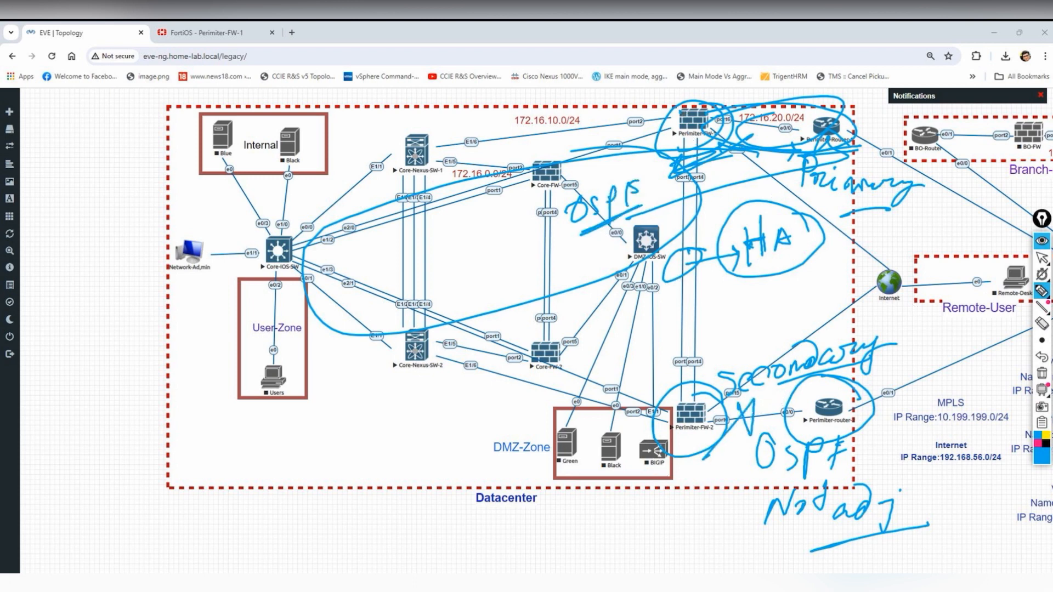
pyautogui.click(1036, 443)
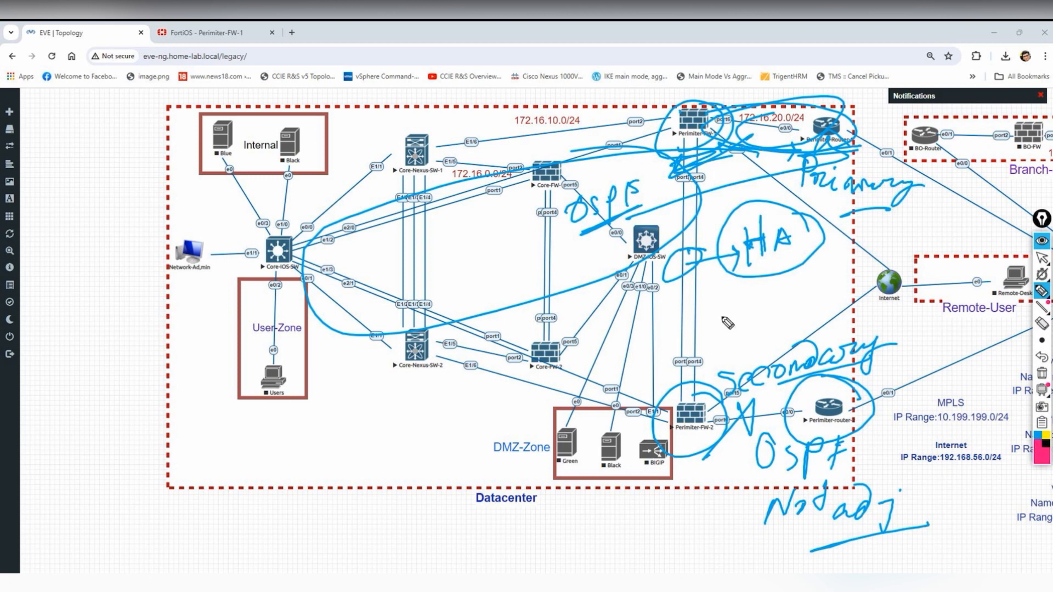
pyautogui.moveTo(678, 119); pyautogui.dragTo(719, 167)
pyautogui.moveTo(712, 113); pyautogui.dragTo(654, 187)
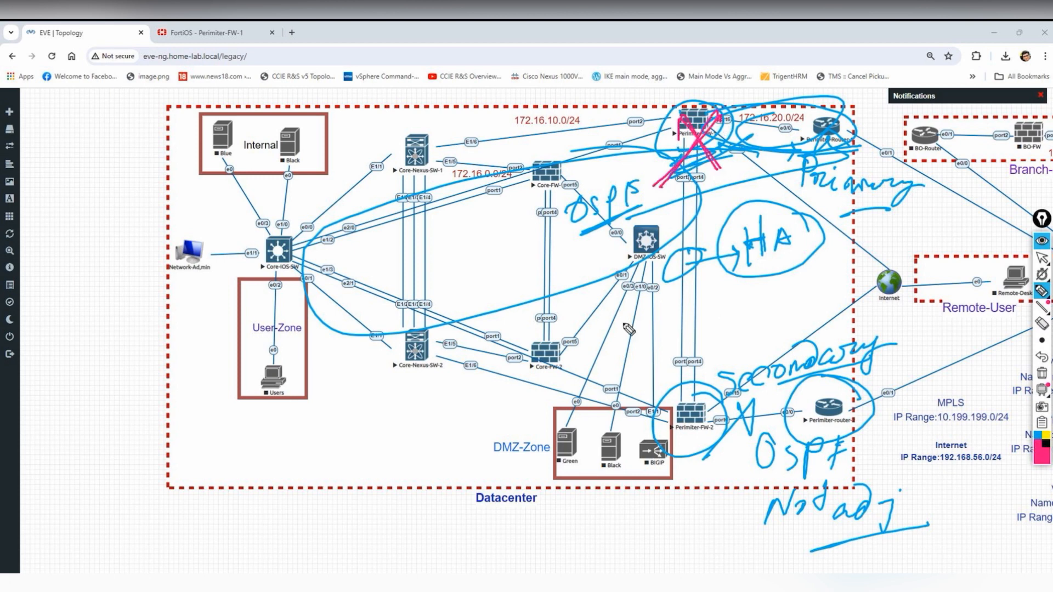
pyautogui.moveTo(724, 418)
pyautogui.mouseDown()
pyautogui.moveTo(679, 422)
pyautogui.moveTo(603, 466)
pyautogui.moveTo(488, 482)
pyautogui.mouseUp()
pyautogui.moveTo(494, 467); pyautogui.dragTo(488, 485)
pyautogui.moveTo(421, 459)
pyautogui.mouseDown()
pyautogui.moveTo(411, 496)
pyautogui.moveTo(472, 477)
pyautogui.mouseUp()
pyautogui.moveTo(403, 524); pyautogui.dragTo(496, 469)
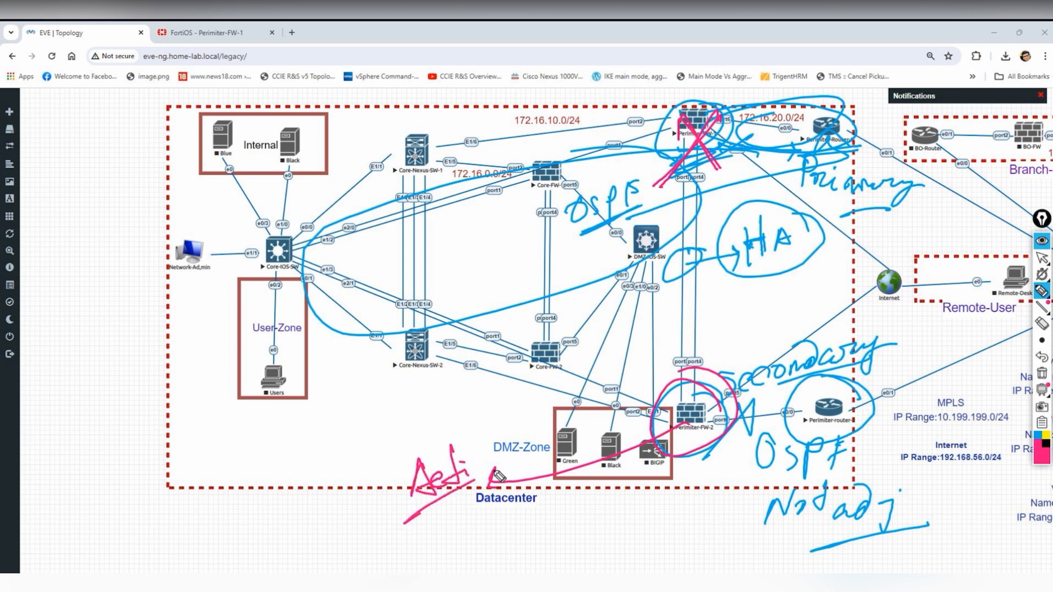
pyautogui.moveTo(712, 425); pyautogui.dragTo(811, 407)
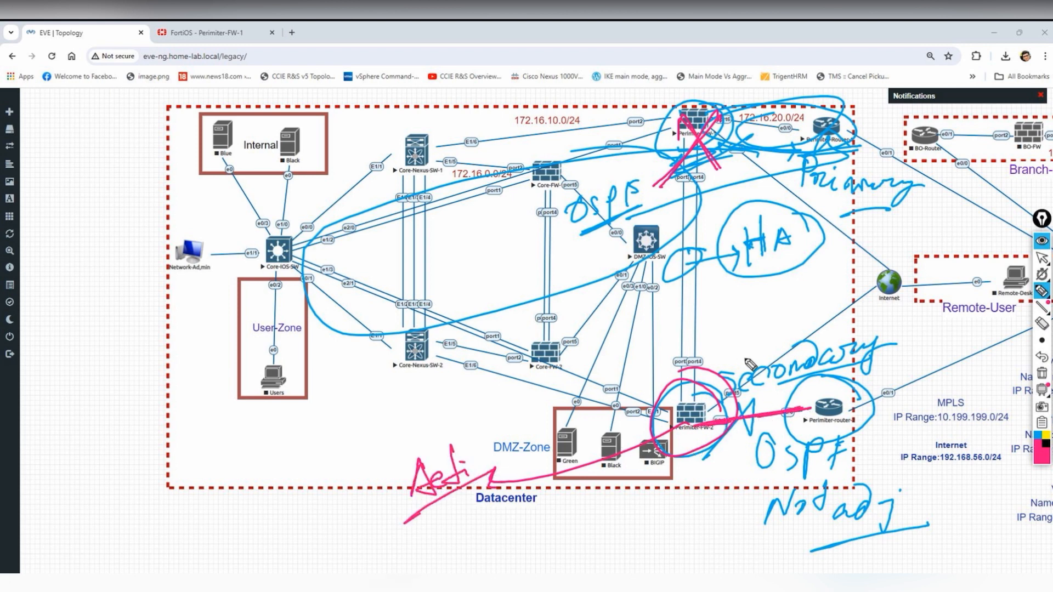
pyautogui.moveTo(1041, 307)
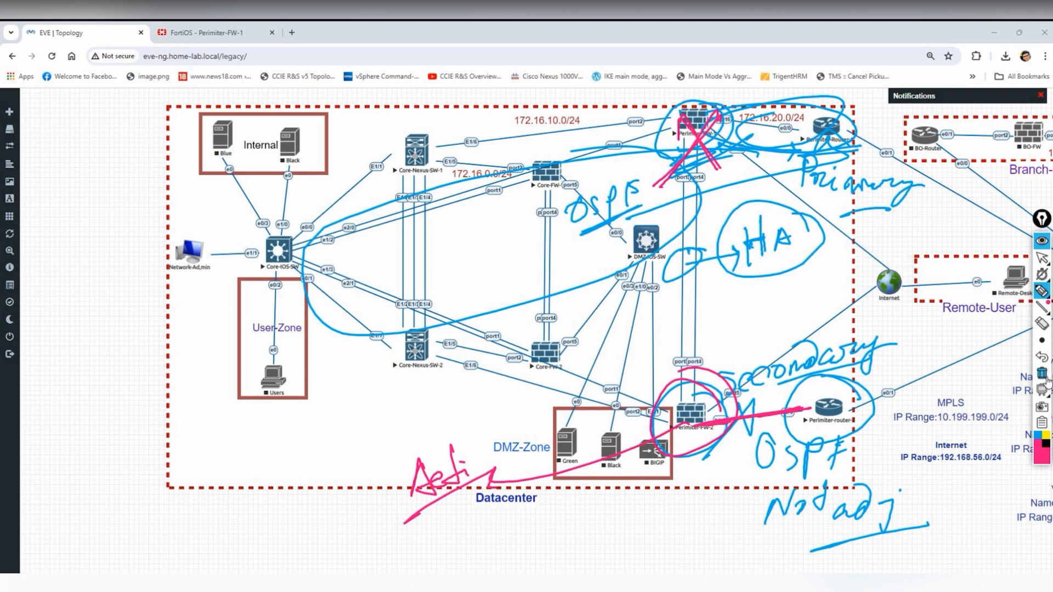
pyautogui.click(1042, 374)
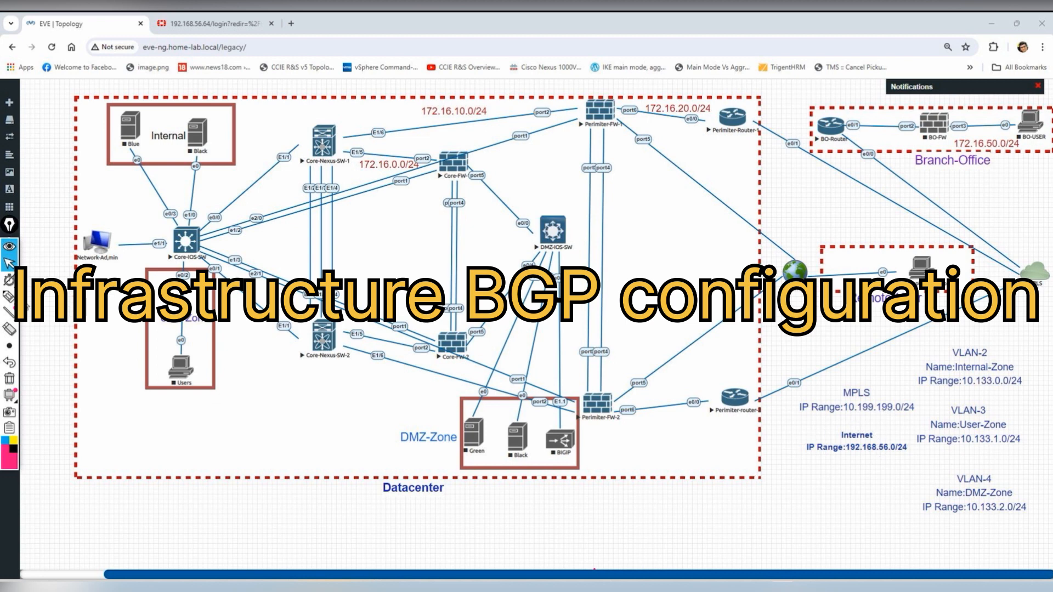
pyautogui.click(8, 296)
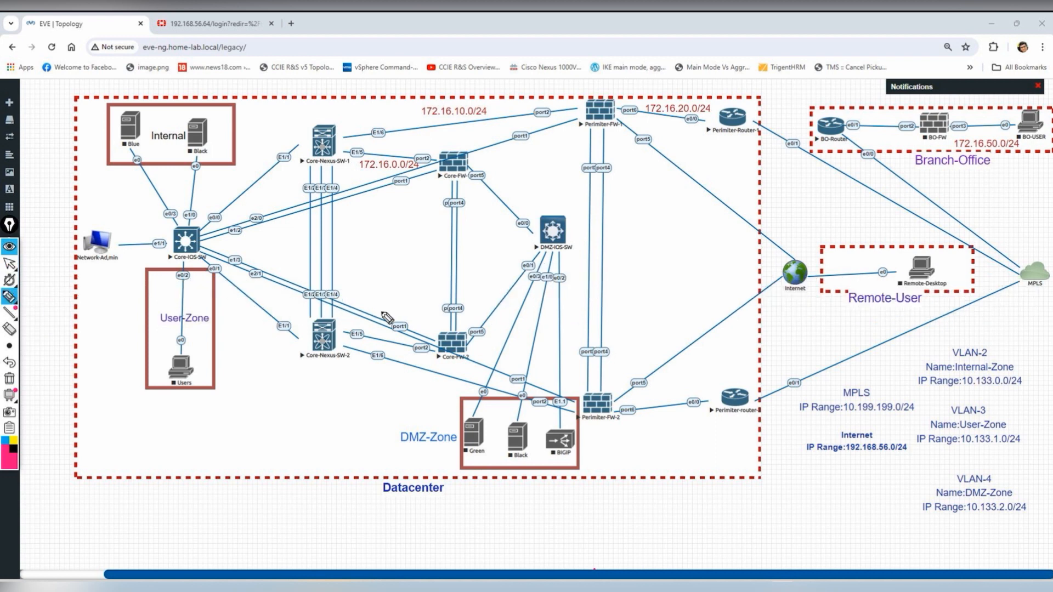
pyautogui.moveTo(710, 147); pyautogui.dragTo(759, 138)
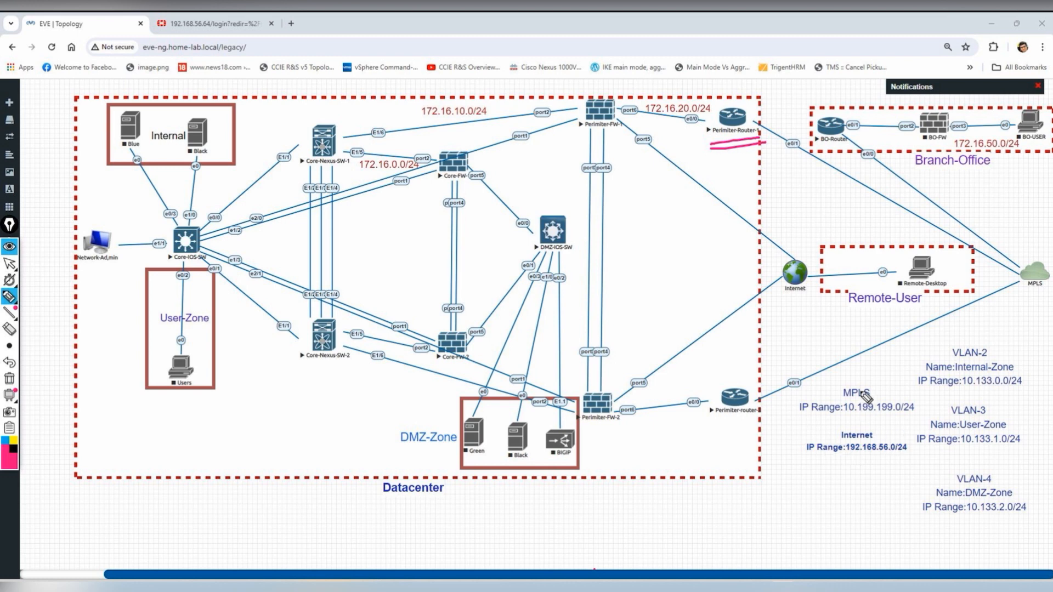
pyautogui.moveTo(897, 378)
pyautogui.mouseDown()
pyautogui.moveTo(789, 426)
pyautogui.moveTo(925, 376)
pyautogui.mouseUp()
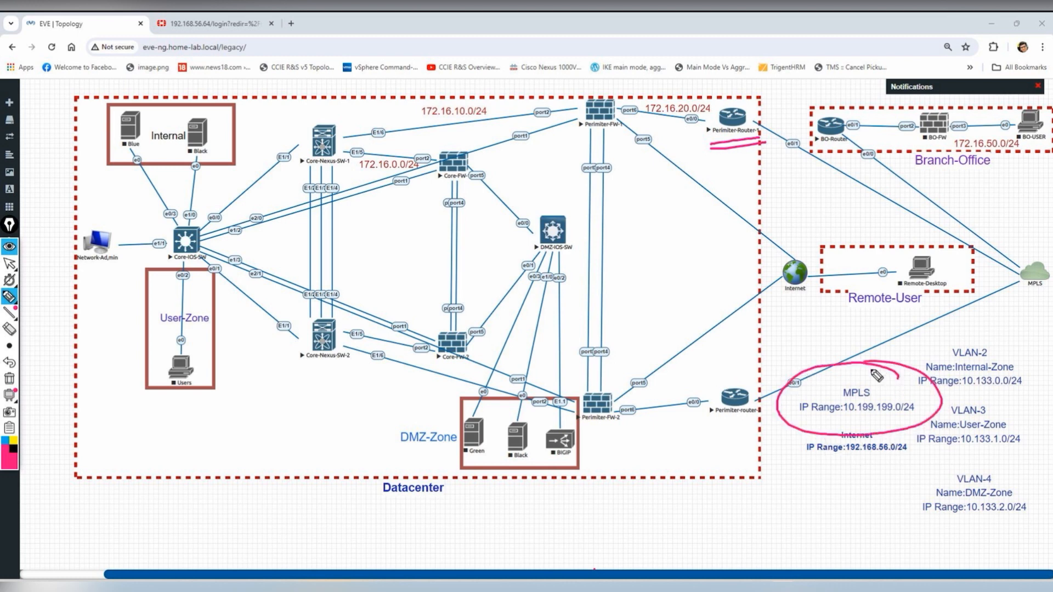
pyautogui.moveTo(796, 352)
pyautogui.mouseDown()
pyautogui.moveTo(794, 340)
pyautogui.moveTo(795, 355)
pyautogui.moveTo(847, 337)
pyautogui.moveTo(849, 363)
pyautogui.mouseUp()
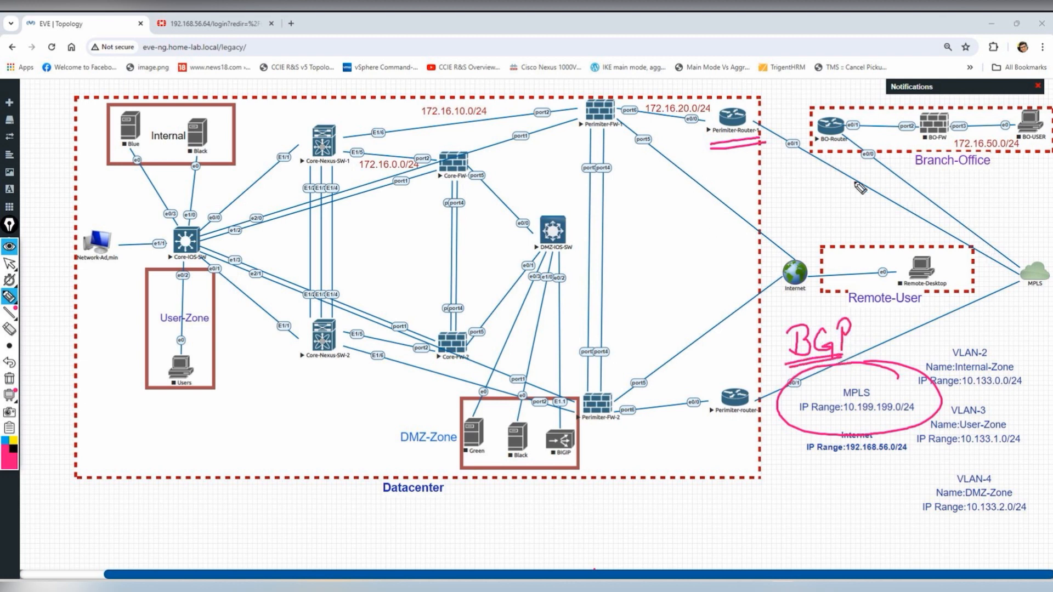
pyautogui.moveTo(758, 112)
pyautogui.mouseDown()
pyautogui.moveTo(797, 102)
pyautogui.moveTo(844, 116)
pyautogui.moveTo(869, 103)
pyautogui.mouseUp()
pyautogui.moveTo(784, 159)
pyautogui.mouseDown()
pyautogui.moveTo(825, 207)
pyautogui.moveTo(992, 288)
pyautogui.moveTo(1023, 211)
pyautogui.moveTo(874, 134)
pyautogui.moveTo(725, 95)
pyautogui.moveTo(783, 165)
pyautogui.mouseUp()
pyautogui.moveTo(862, 204)
pyautogui.mouseDown()
pyautogui.moveTo(852, 199)
pyautogui.moveTo(866, 214)
pyautogui.moveTo(883, 192)
pyautogui.moveTo(902, 214)
pyautogui.moveTo(921, 181)
pyautogui.moveTo(901, 221)
pyautogui.mouseUp()
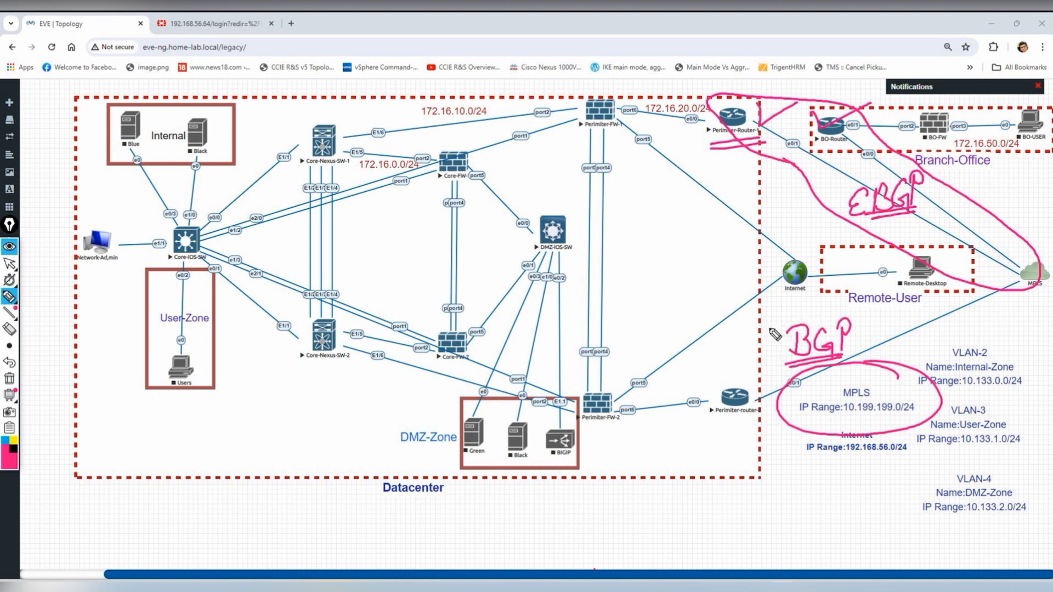
pyautogui.moveTo(718, 115)
pyautogui.mouseDown()
pyautogui.moveTo(755, 108)
pyautogui.moveTo(803, 167)
pyautogui.moveTo(910, 214)
pyautogui.moveTo(1017, 291)
pyautogui.moveTo(899, 338)
pyautogui.moveTo(757, 433)
pyautogui.moveTo(776, 364)
pyautogui.moveTo(944, 302)
pyautogui.moveTo(719, 151)
pyautogui.moveTo(719, 110)
pyautogui.mouseUp()
pyautogui.moveTo(695, 218); pyautogui.dragTo(679, 235)
pyautogui.moveTo(675, 217)
pyautogui.mouseDown()
pyautogui.moveTo(696, 215)
pyautogui.moveTo(709, 233)
pyautogui.moveTo(738, 231)
pyautogui.moveTo(746, 217)
pyautogui.moveTo(712, 219)
pyautogui.moveTo(738, 237)
pyautogui.mouseUp()
pyautogui.moveTo(678, 261); pyautogui.dragTo(734, 249)
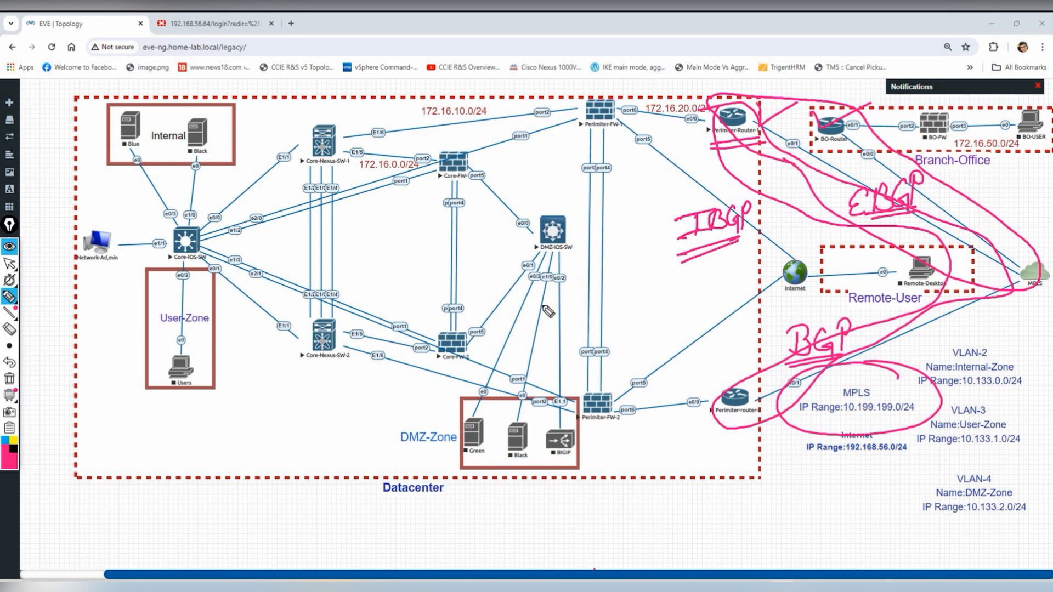
pyautogui.click(10, 379)
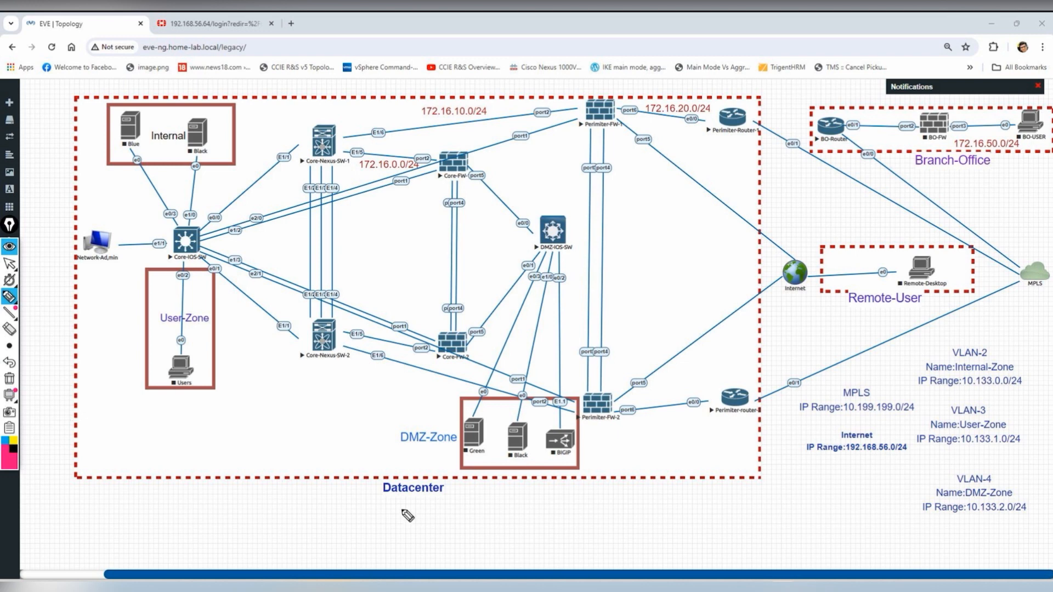
pyautogui.click(10, 264)
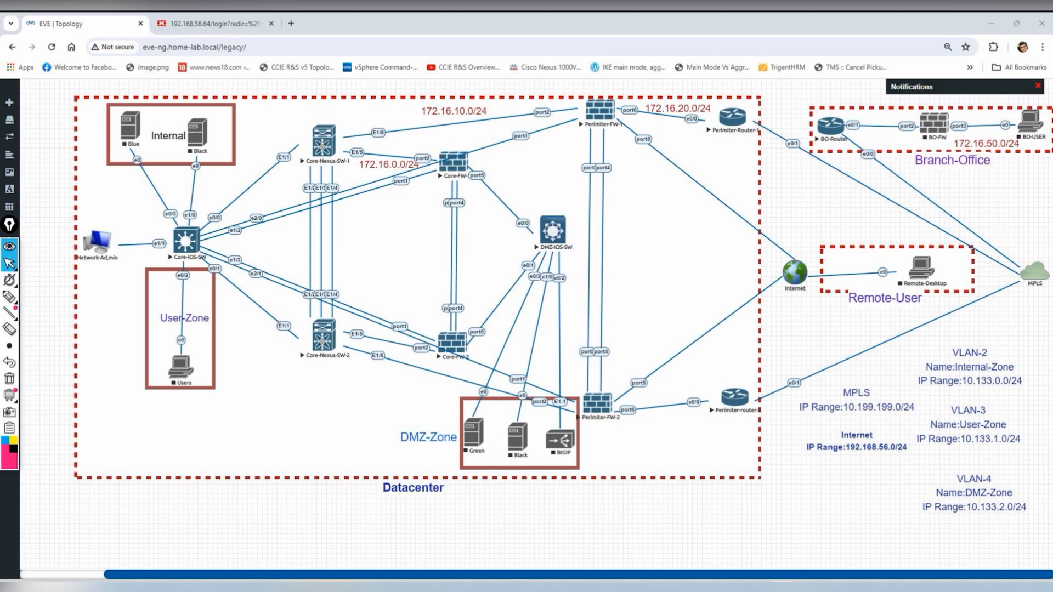
# - Start BGP process 65000 on Perimiter-Router-1 with router bgp 65000
pyautogui.hotkey('alt', 'Tab')
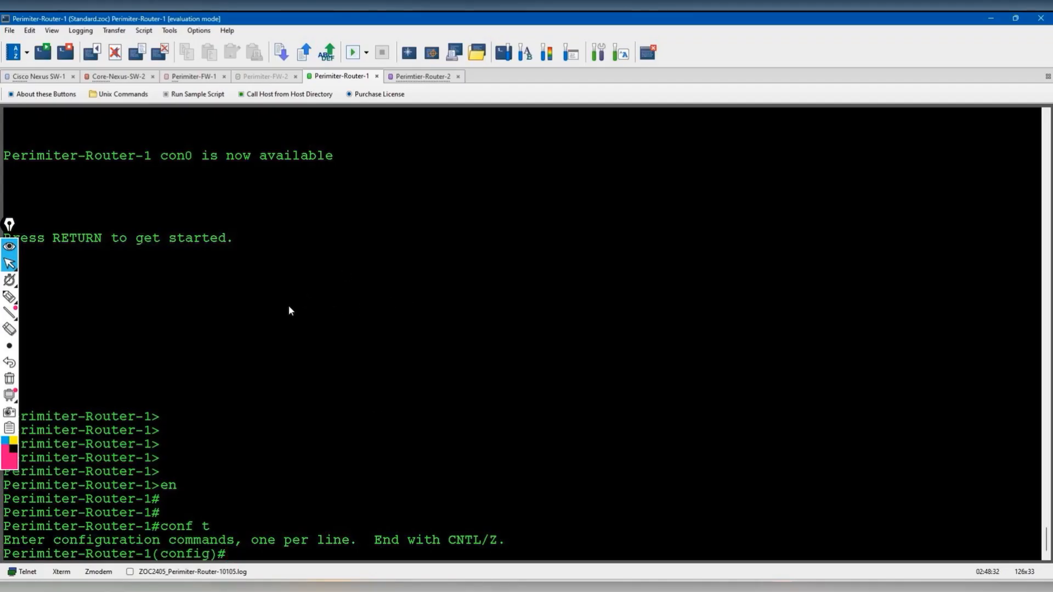
pyautogui.moveTo(8, 225); pyautogui.dragTo(1032, 247)
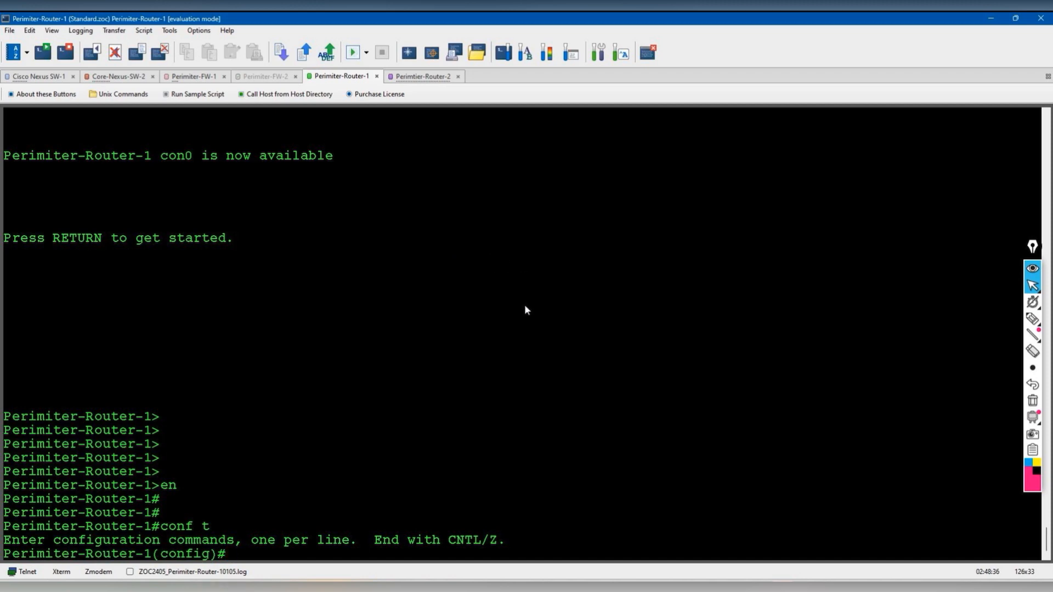
pyautogui.press('Return')
pyautogui.press('Return')
pyautogui.write('router bg')
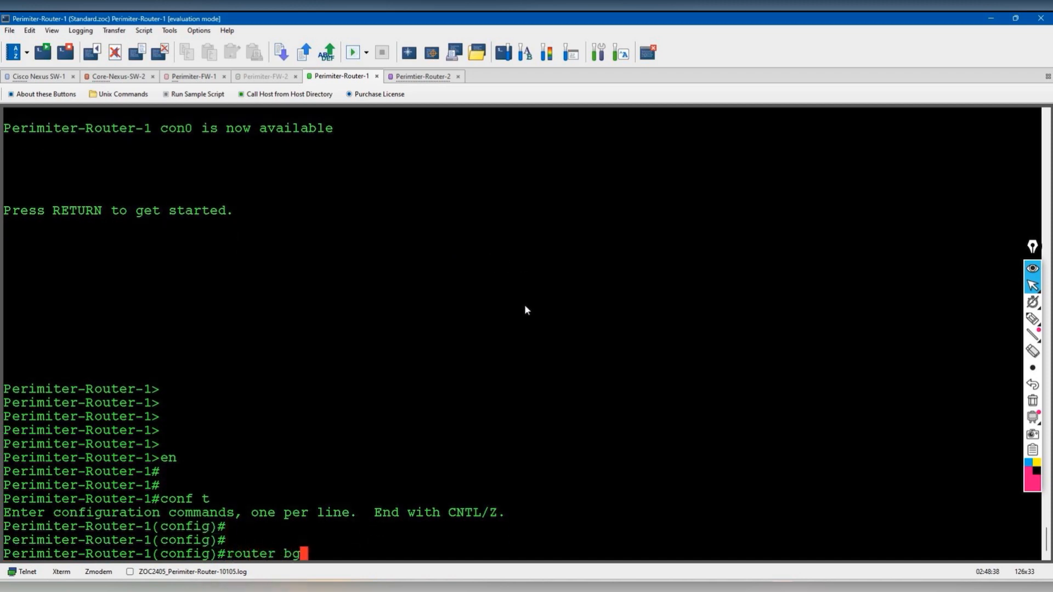
pyautogui.write('p 65000')
pyautogui.press('Return')
pyautogui.press('Return')
pyautogui.press('Return')
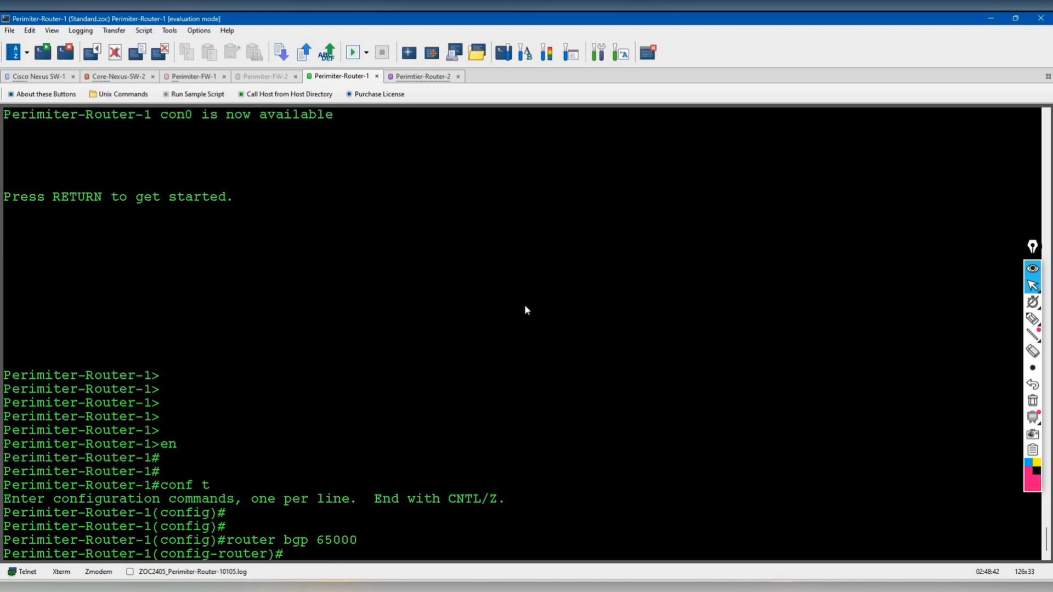
# - List the interface summary, showing Ethernet0/1 at 10.199.199.50
pyautogui.write('do show ip int bri')
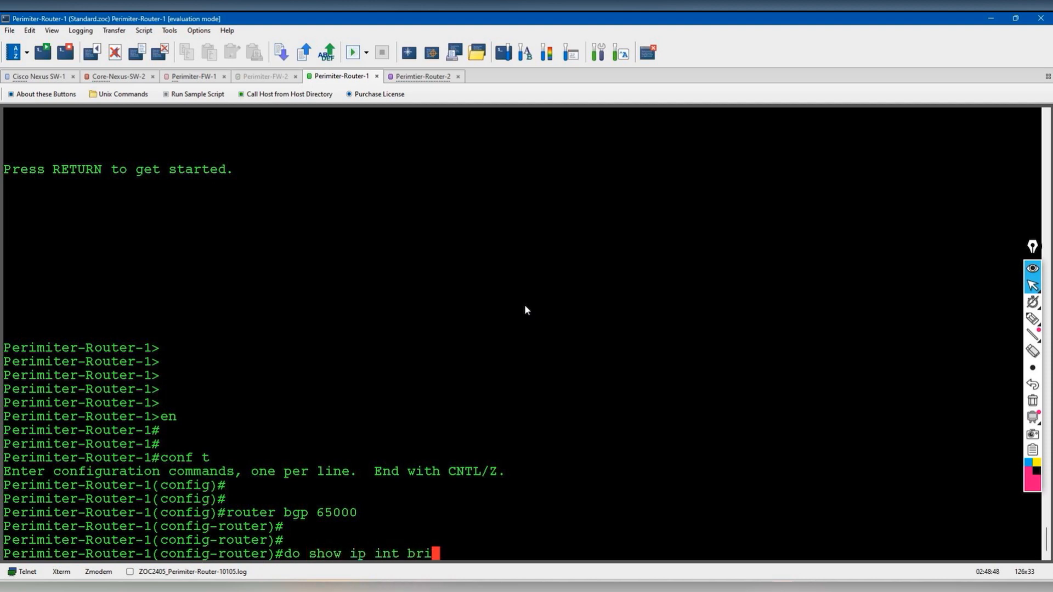
pyautogui.press('Return')
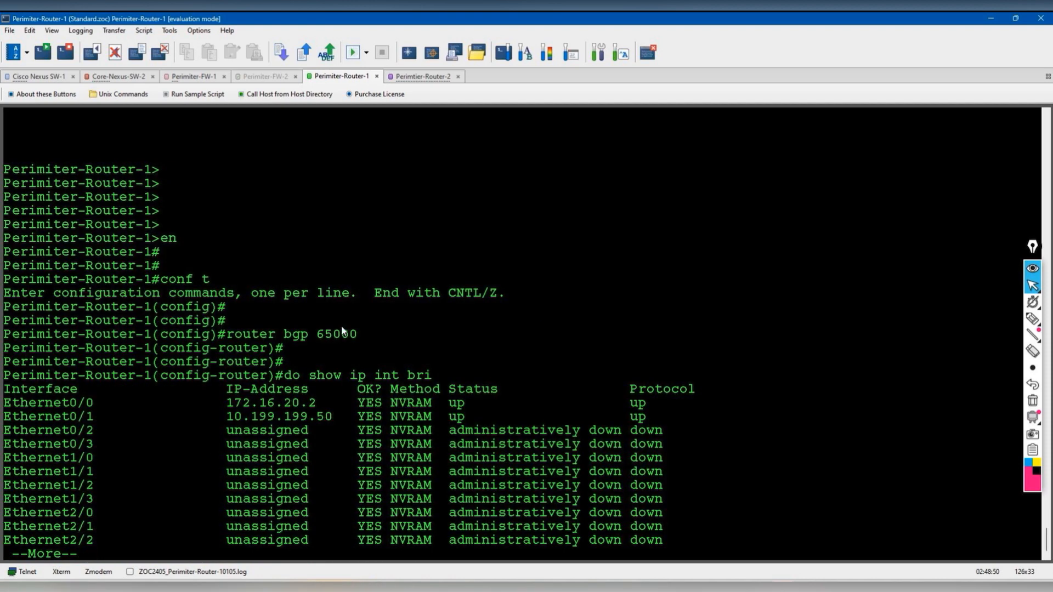
pyautogui.press('space')
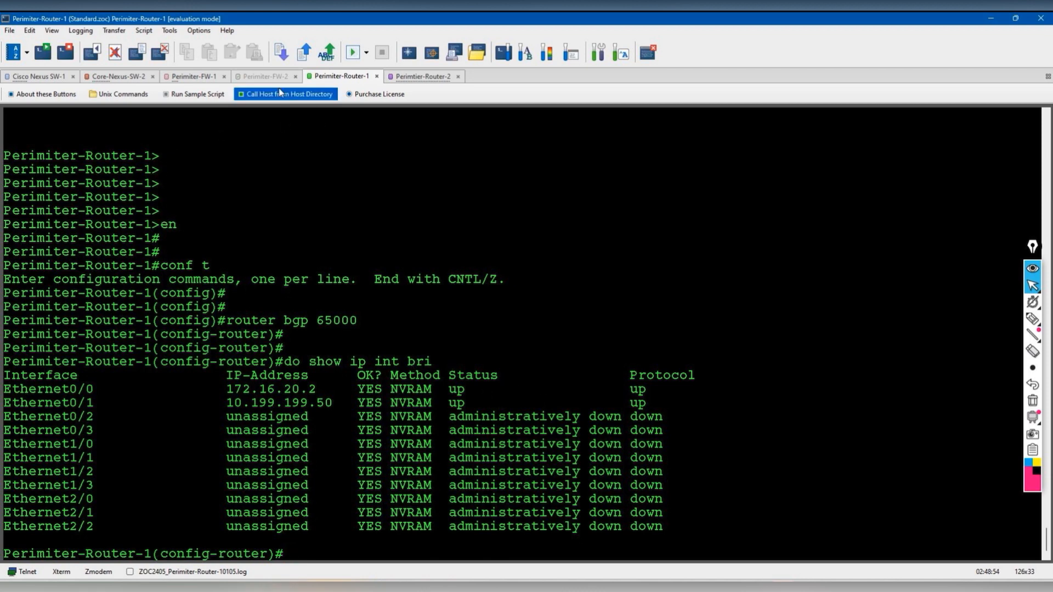
# - Check Perimiter-Router-2's interface addresses with show ip int bri
pyautogui.click(423, 76)
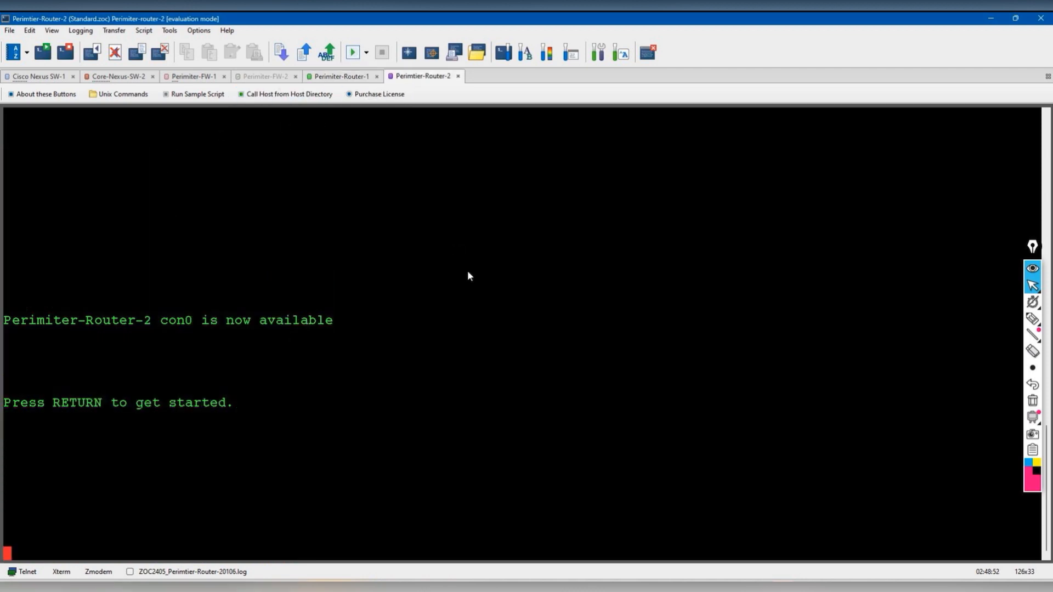
pyautogui.press('Return')
pyautogui.press('Return')
pyautogui.press('Return')
pyautogui.press('Return')
pyautogui.press('Return')
pyautogui.press('Return')
pyautogui.press('Return')
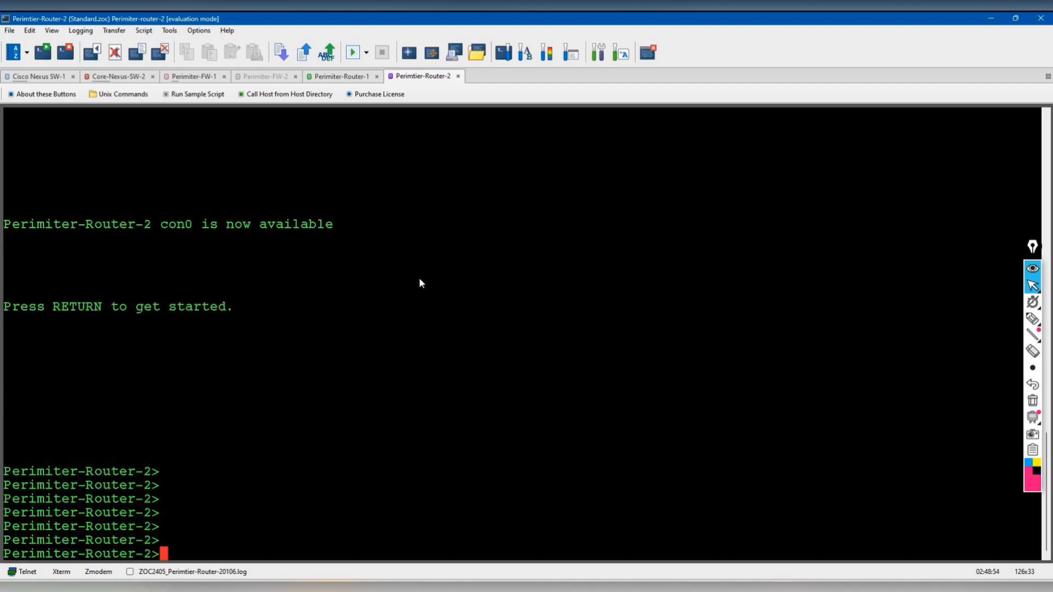
pyautogui.write('en')
pyautogui.press('Return')
pyautogui.write('show ip int bri')
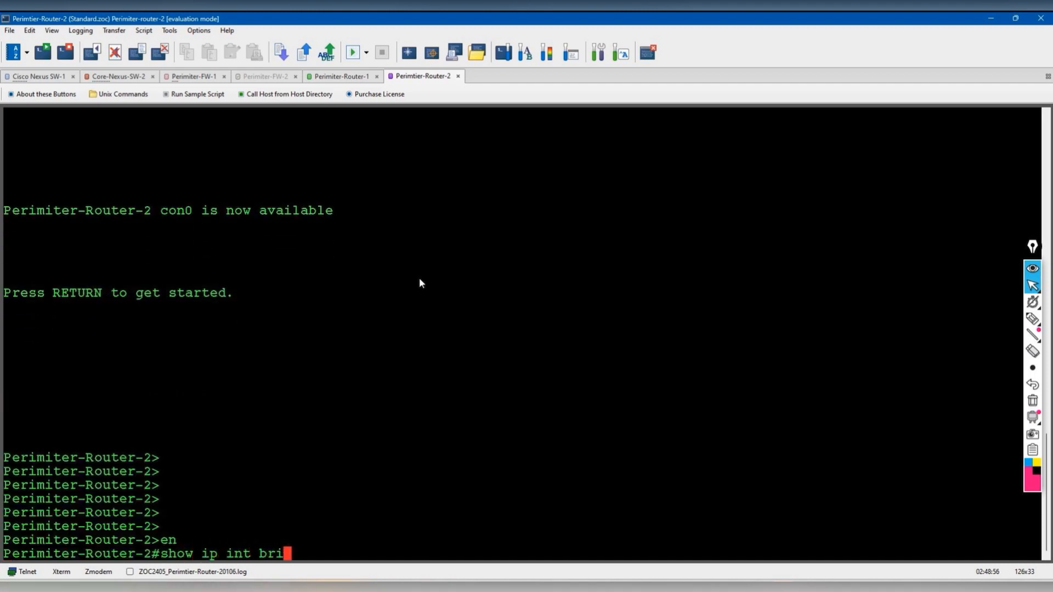
pyautogui.press('Return')
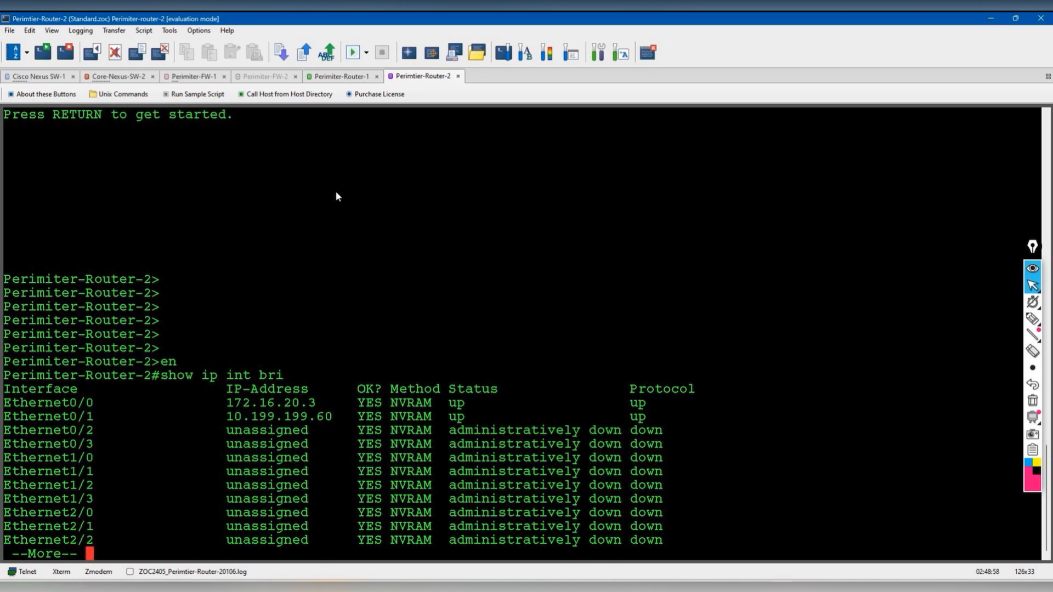
# - Add BGP neighbor 10.199.199.60 remote-as 65000 on Perimiter-Router-1 and open the Host Directory
pyautogui.click(342, 76)
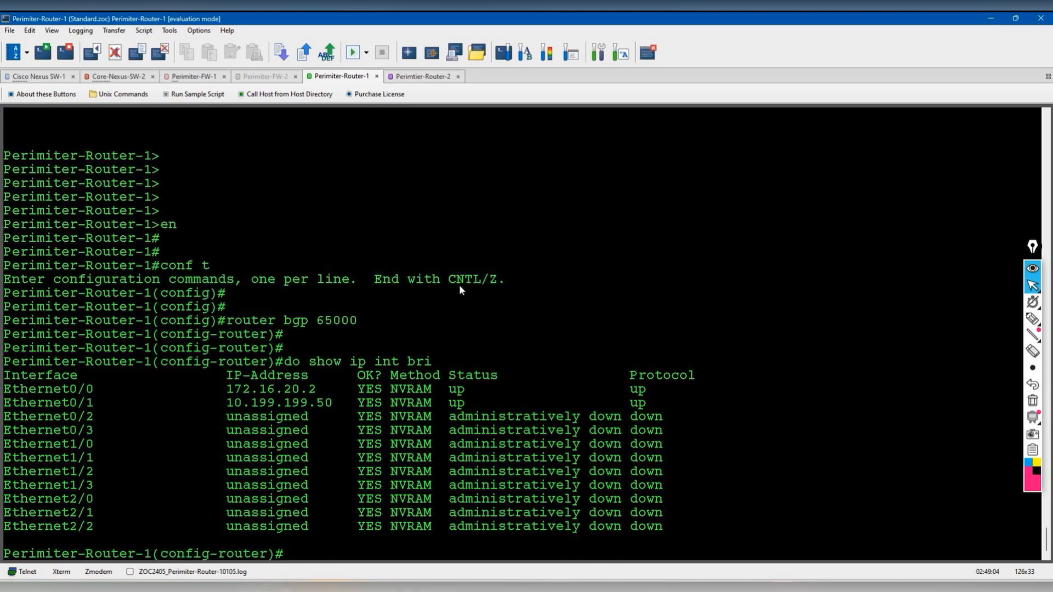
pyautogui.write('nei')
pyautogui.press('Tab')
pyautogui.write('10.199.19')
pyautogui.write('9.')
pyautogui.write('remote')
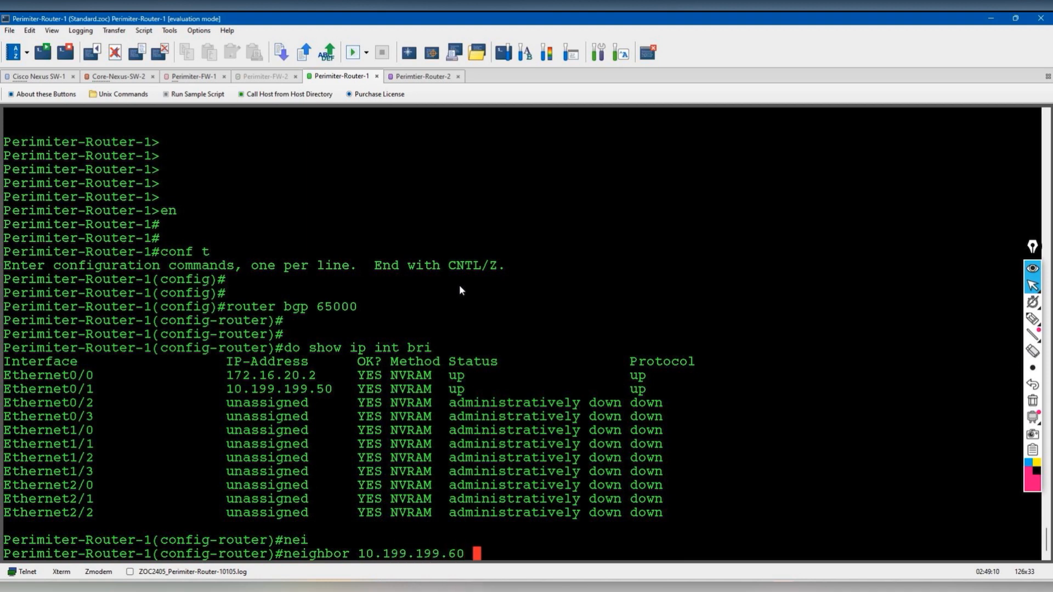
pyautogui.press('Tab')
pyautogui.write('65000')
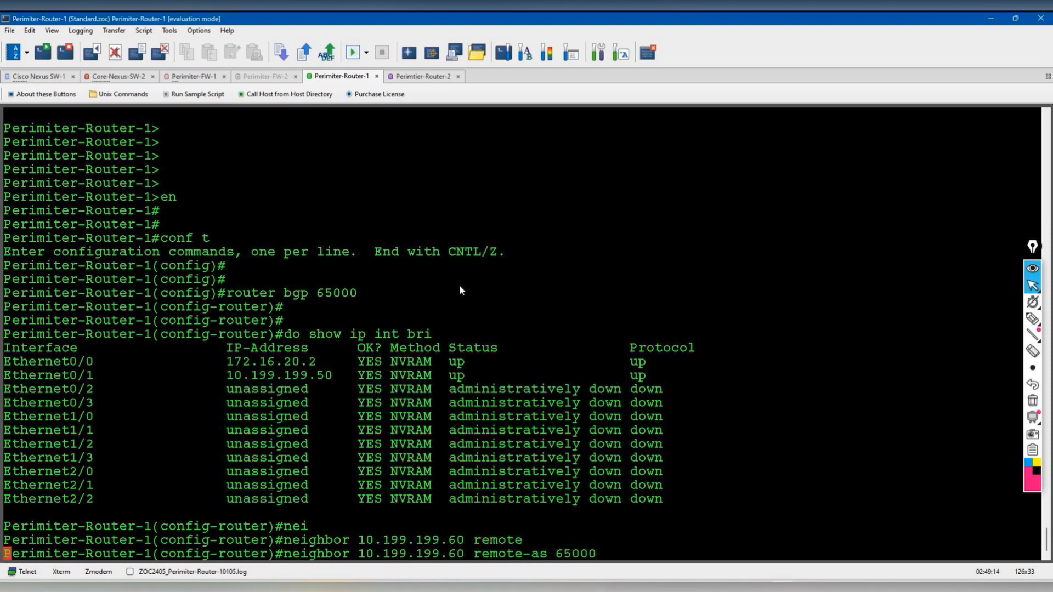
pyautogui.press('Return')
pyautogui.click(14, 52)
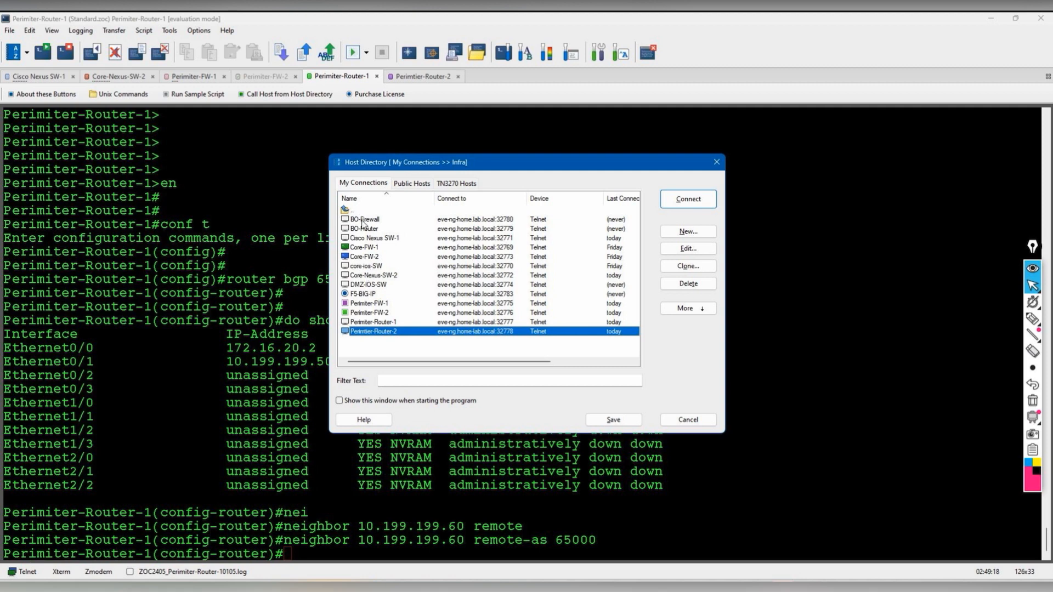
# - Connect to BO-Router and decline the initial configuration dialog
pyautogui.doubleClick(362, 229)
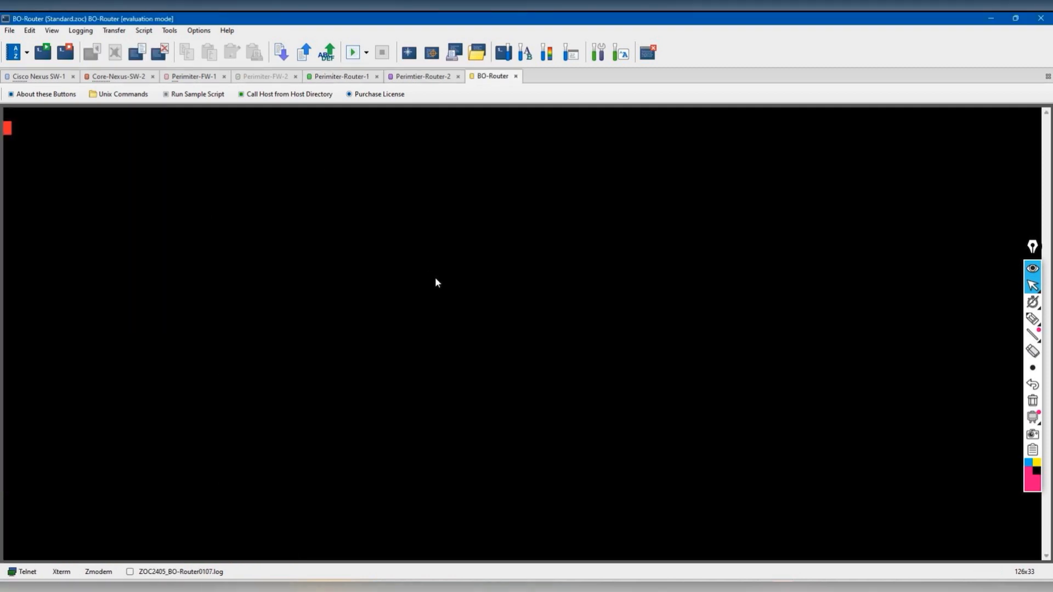
pyautogui.write('no')
pyautogui.press('Return')
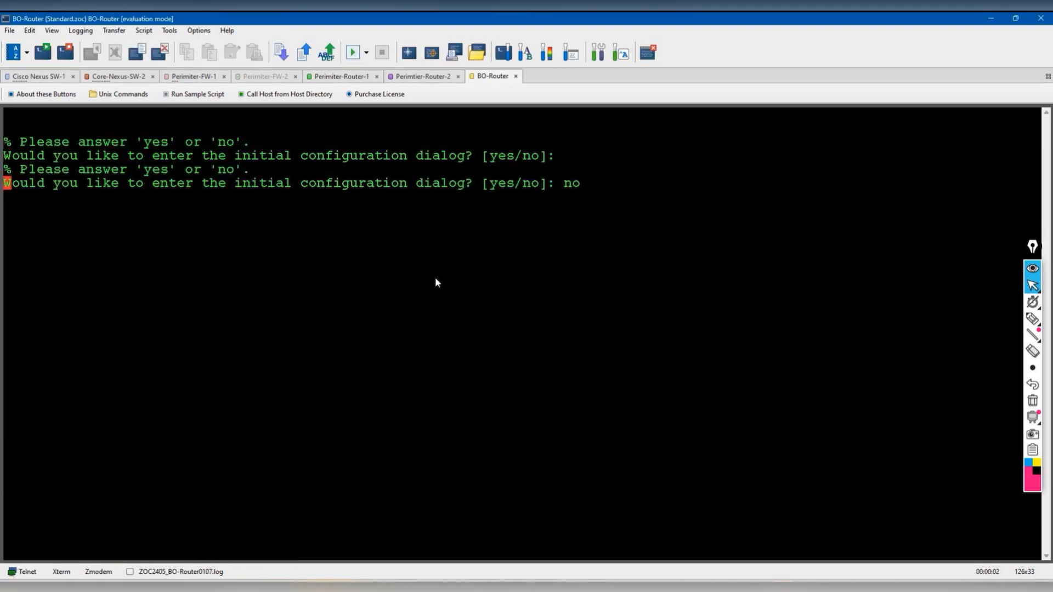
# - Confirm neighbor 10.199.199.60 remote-as 65000 in Perimiter-Router-1's BGP running config
pyautogui.click(342, 77)
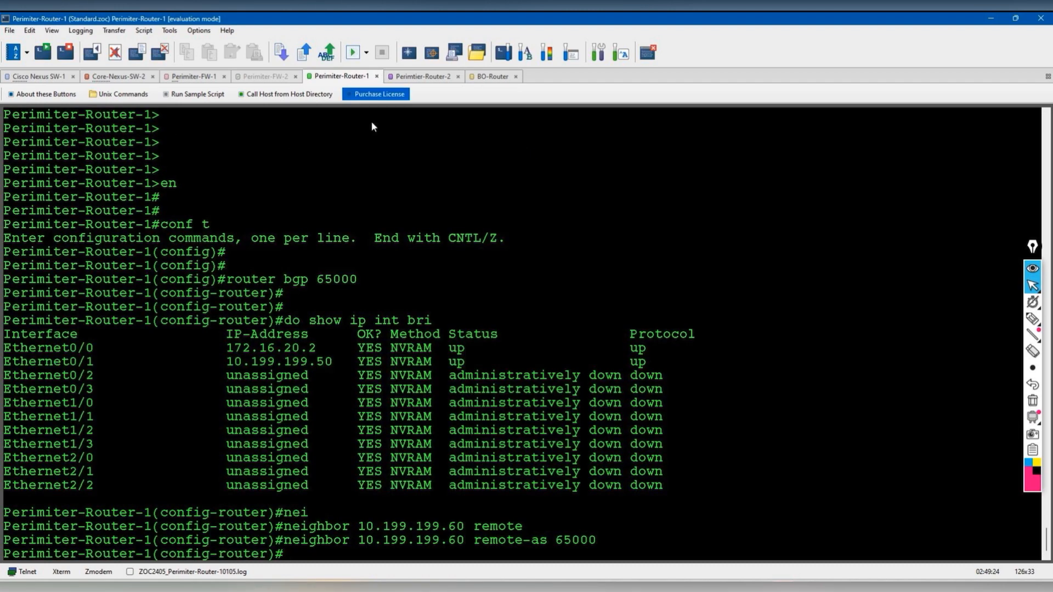
pyautogui.press('Return')
pyautogui.press('Return')
pyautogui.press('Return')
pyautogui.press('Return')
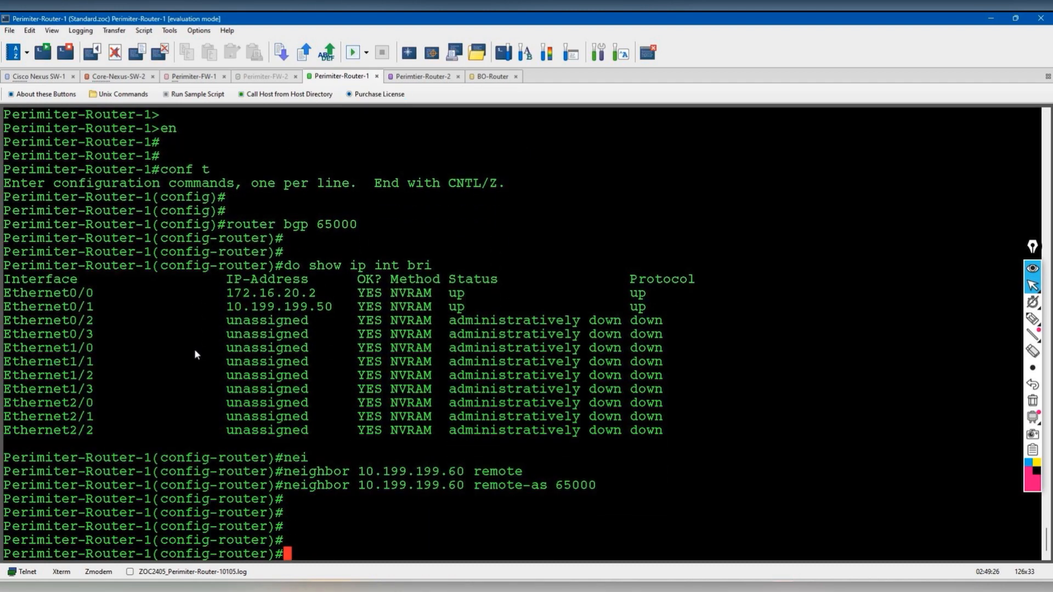
pyautogui.write('end')
pyautogui.press('Return')
pyautogui.write('show ip')
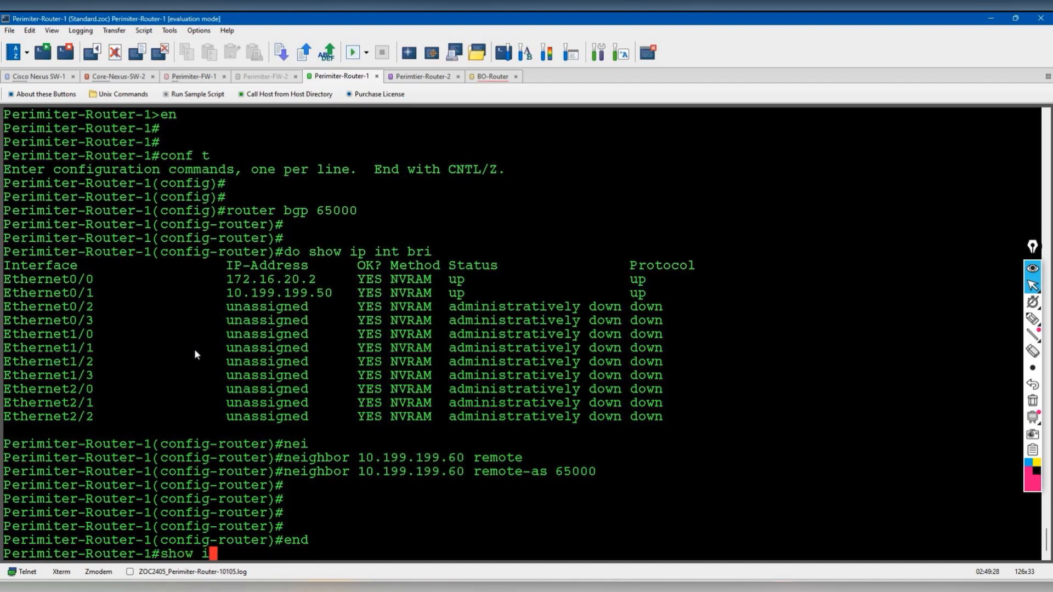
pyautogui.press('BackSpace')
pyautogui.press('BackSpace')
pyautogui.press('BackSpace')
pyautogui.write('r')
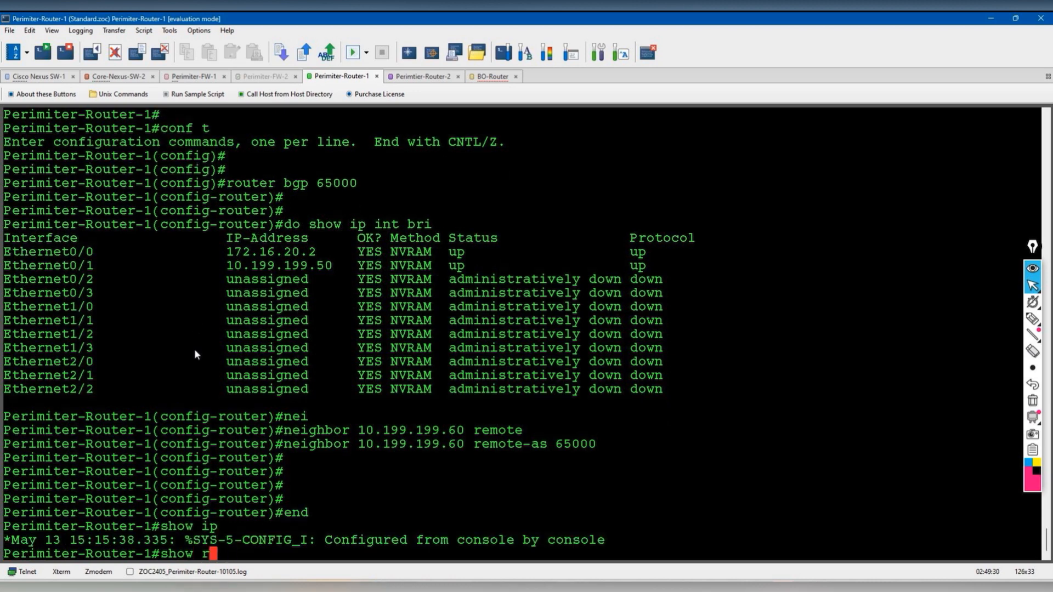
pyautogui.write('unn | sec')
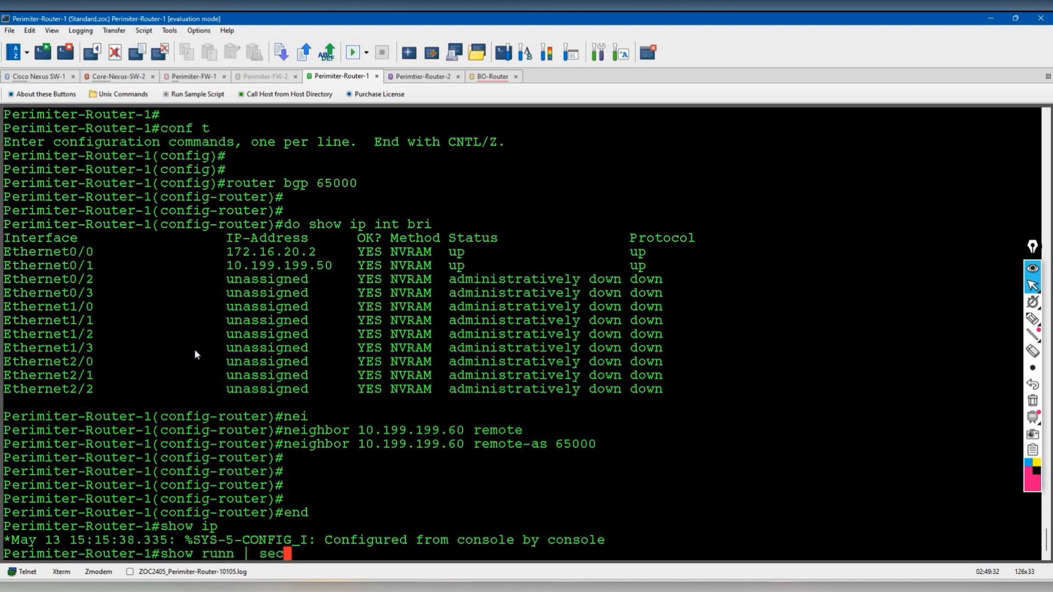
pyautogui.write(' bgp')
pyautogui.press('Return')
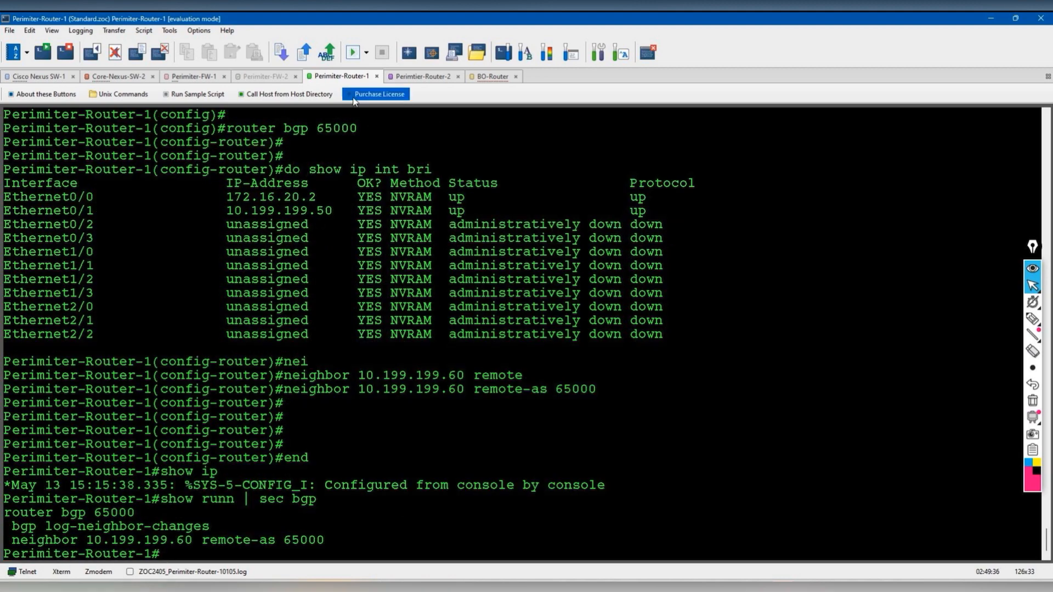
pyautogui.click(487, 78)
pyautogui.press('Return')
pyautogui.press('Return')
pyautogui.press('Return')
pyautogui.press('Return')
pyautogui.press('Return')
pyautogui.press('Return')
# - Set the router's hostname to BO-Router
pyautogui.write('en')
pyautogui.press('Return')
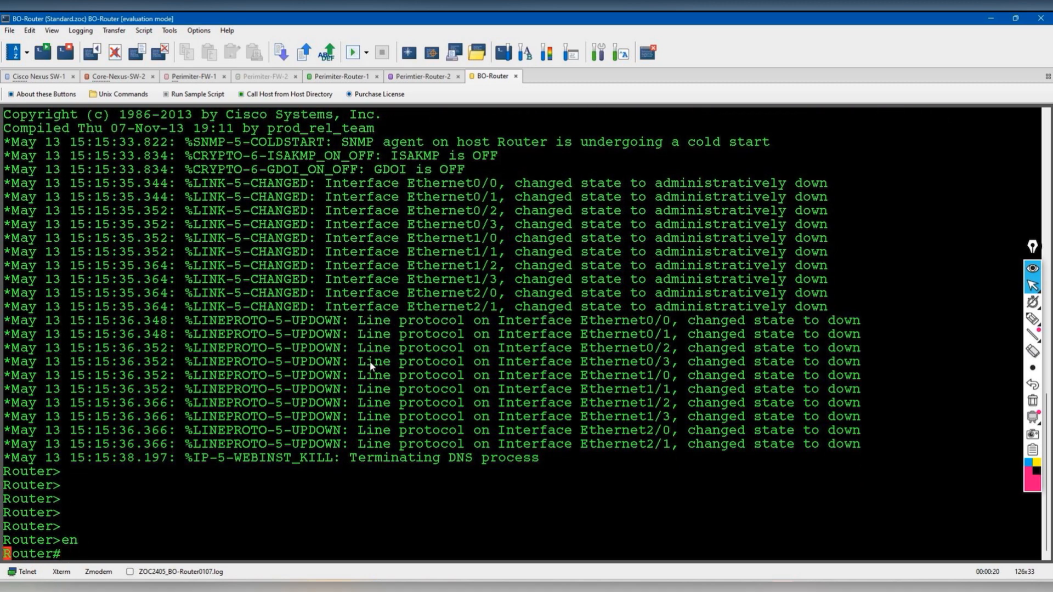
pyautogui.press('Return')
pyautogui.write('conf t')
pyautogui.press('Return')
pyautogui.write('hostname BO-Router')
pyautogui.press('Return')
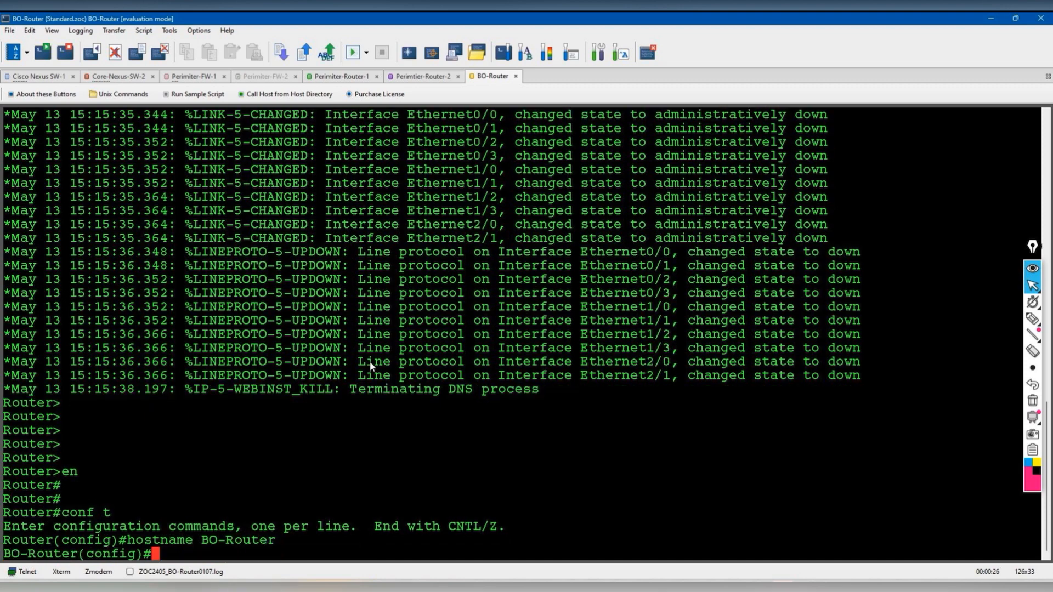
pyautogui.press('Return')
pyautogui.press('Return')
pyautogui.press('Return')
pyautogui.hotkey('alt', 'Tab')
pyautogui.hotkey('alt', 'Tab')
pyautogui.hotkey('alt', 'Tab')
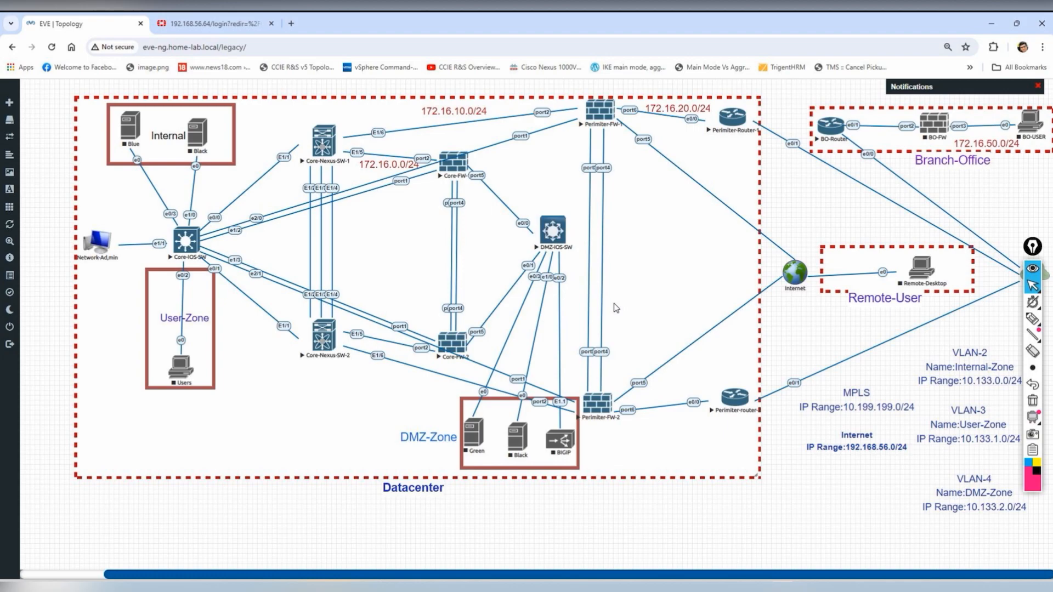
pyautogui.hotkey('alt', 'Tab')
# - Describe Ethernet0/0 as "Connected to the MPLS to DC"
pyautogui.write('in')
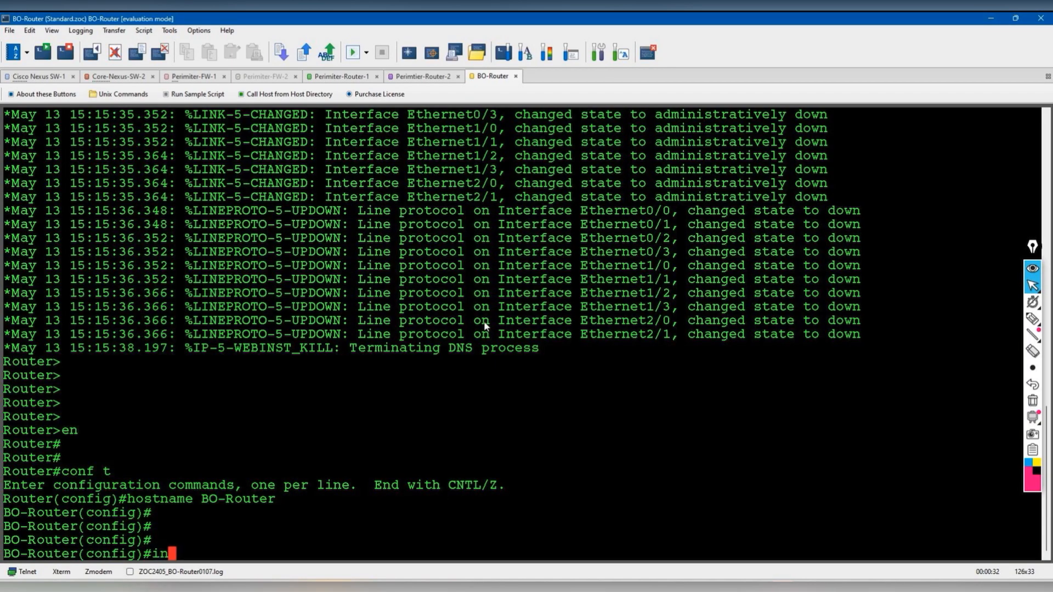
pyautogui.write('t eth0/0')
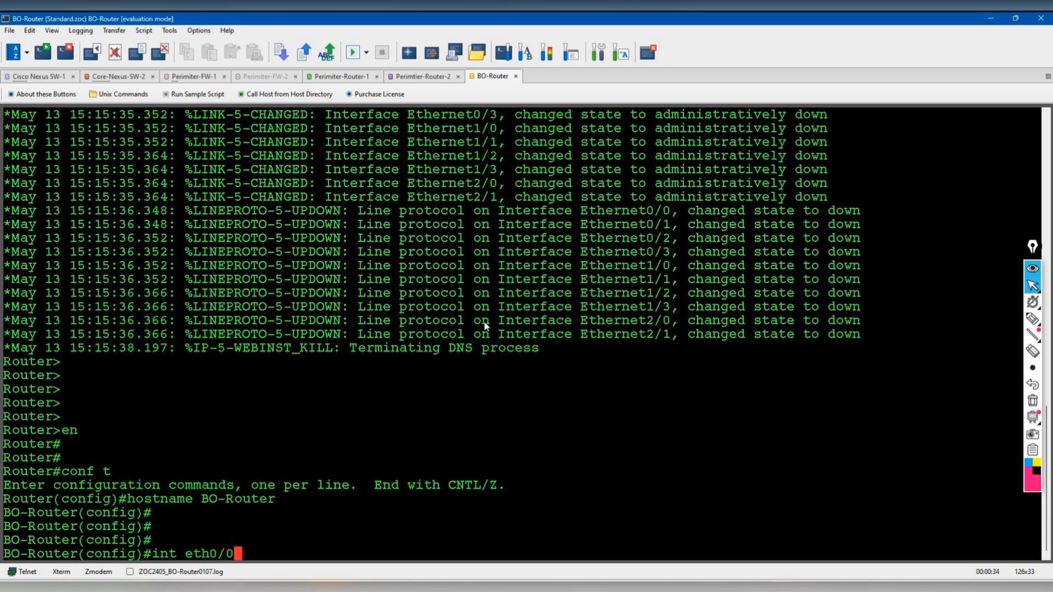
pyautogui.press('Return')
pyautogui.write('des')
pyautogui.press('Tab')
pyautogui.write('"Connected to ')
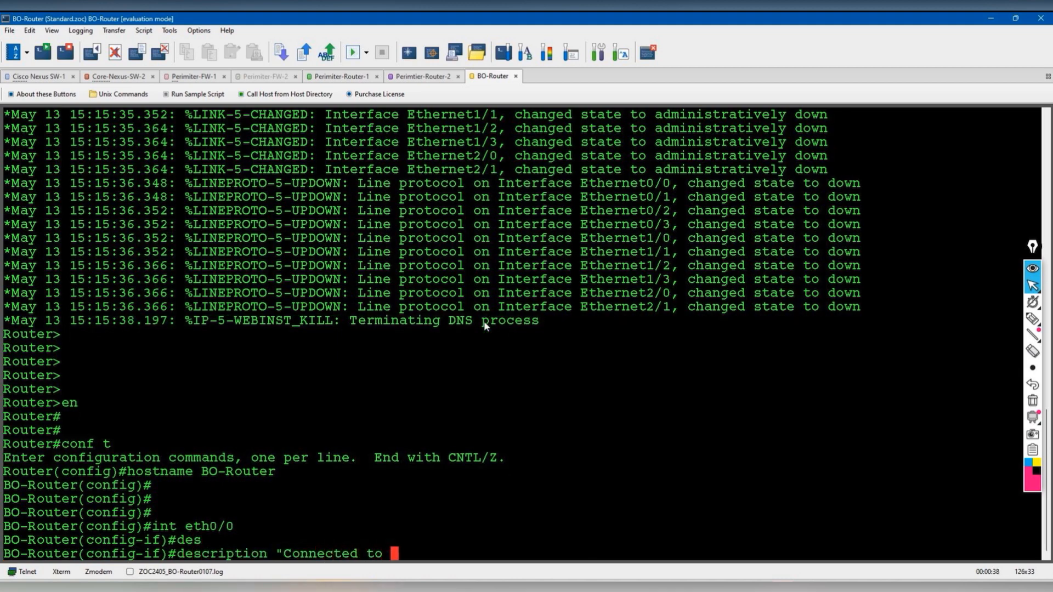
pyautogui.write('the MPLS ')
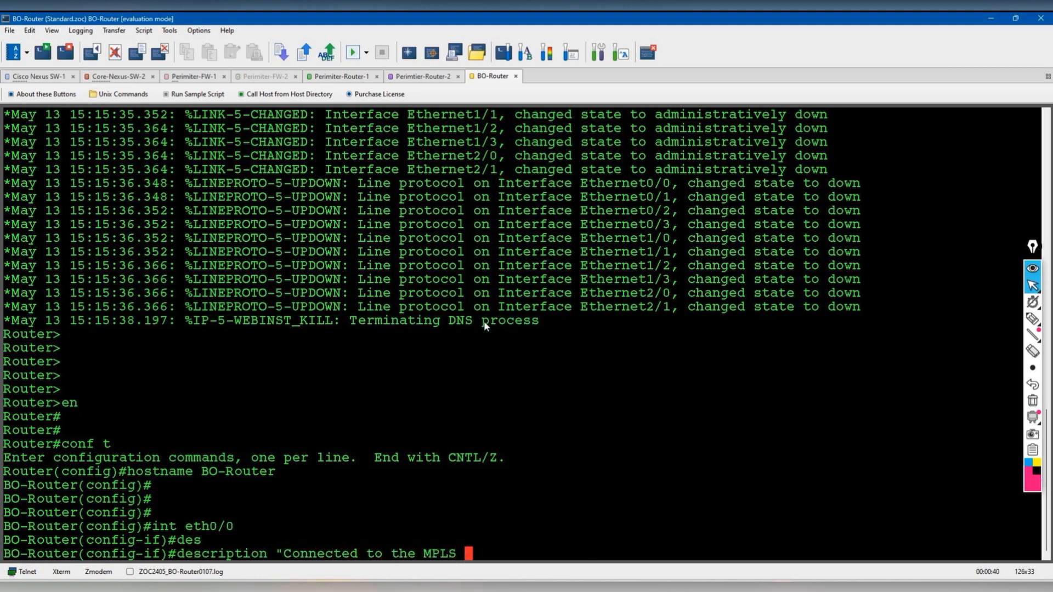
pyautogui.write("to DC'")
pyautogui.press('Return')
pyautogui.press('Up')
pyautogui.write('"')
pyautogui.press('Return')
# - Give Ethernet0/0 address 10.199.199.70 255.255.255.0 and bring it up
pyautogui.write('ip add')
pyautogui.press('Tab')
pyautogui.write('10.199.199.70 255.255.255.0')
pyautogui.press('Return')
pyautogui.write('no shut')
pyautogui.press('Return')
pyautogui.press('Return')
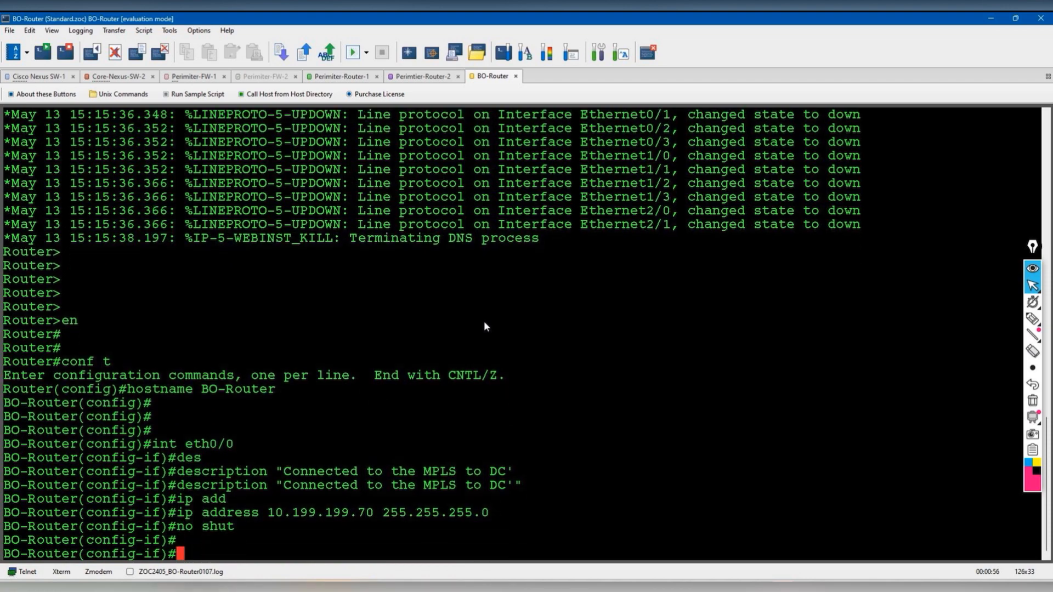
pyautogui.press('Return')
pyautogui.press('Return')
pyautogui.press('Return')
pyautogui.press('Return')
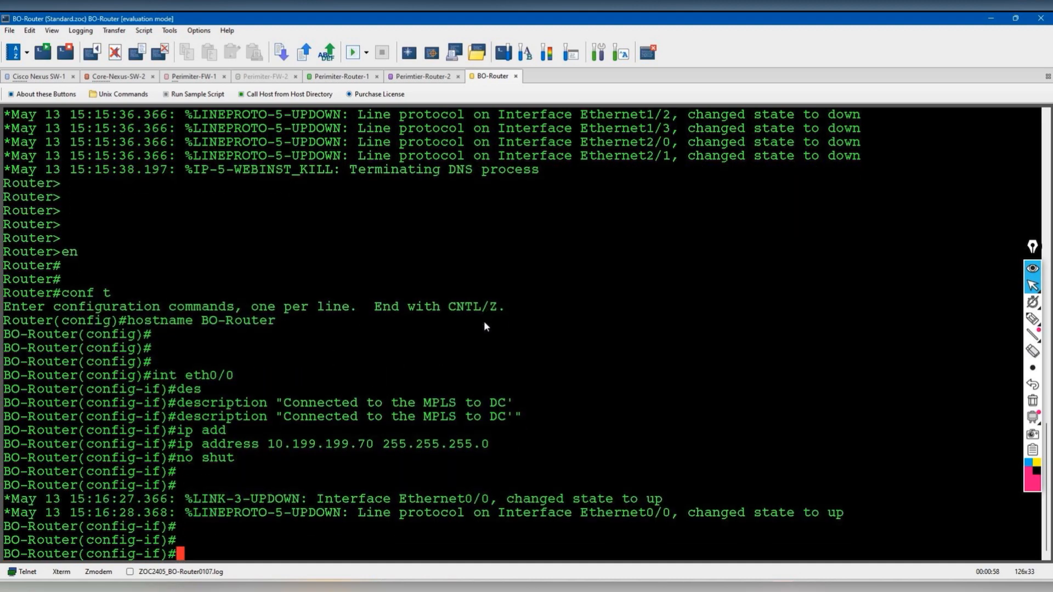
# - Ping 10.199.199.1 and 10.199.199.50 across the MPLS link
pyautogui.write('do ping 10')
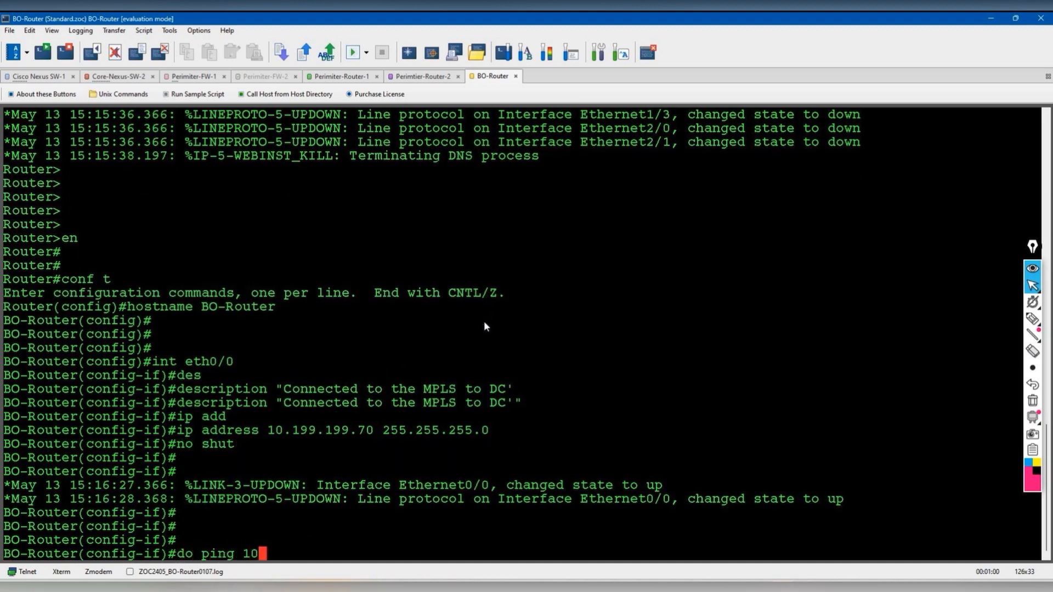
pyautogui.write('.199.199.1')
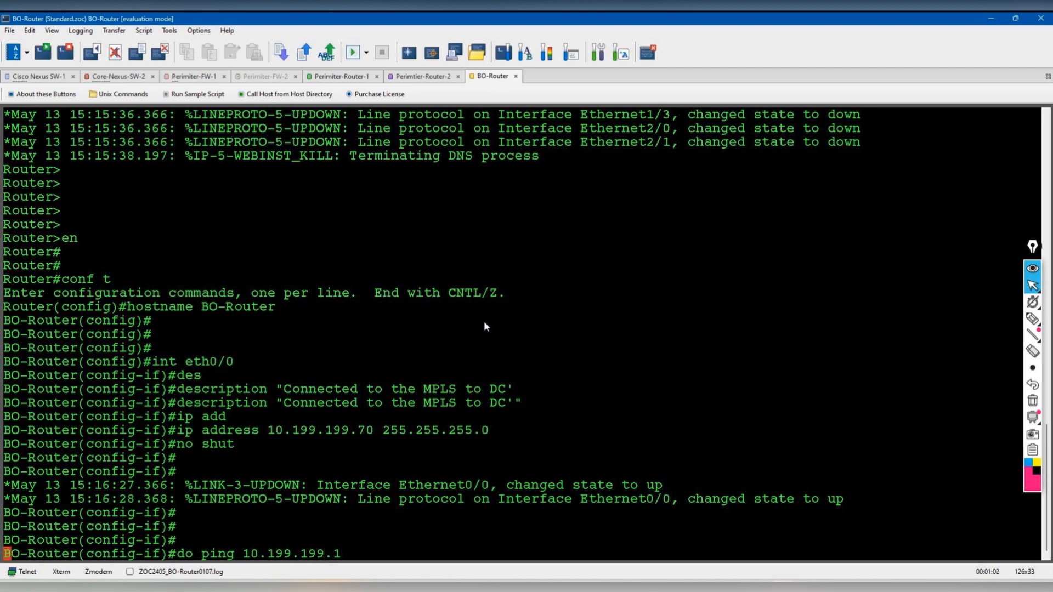
pyautogui.press('Return')
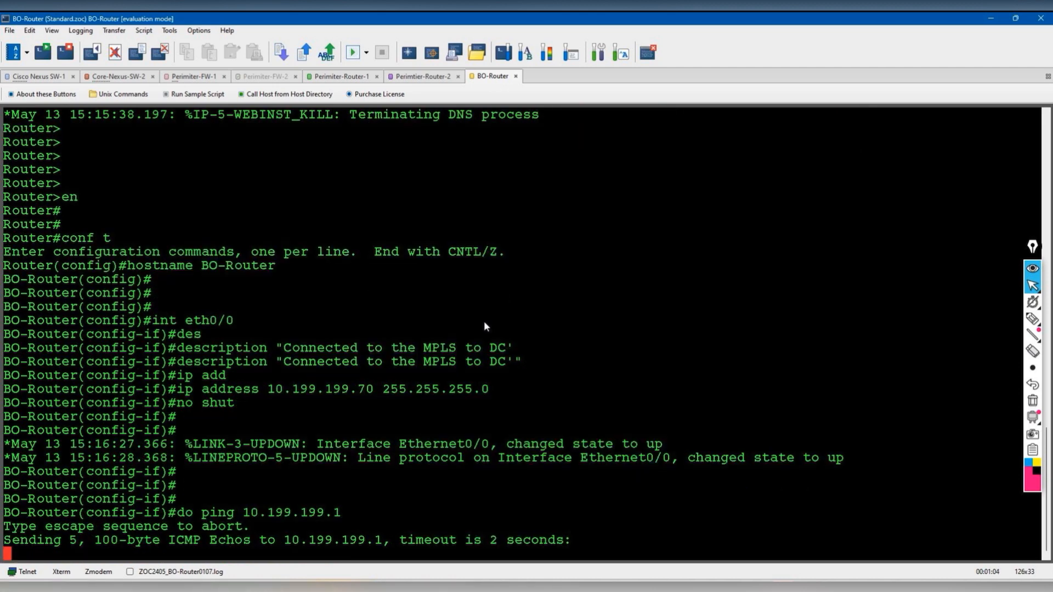
pyautogui.press('Up')
pyautogui.press('BackSpace')
pyautogui.write('50')
pyautogui.press('Return')
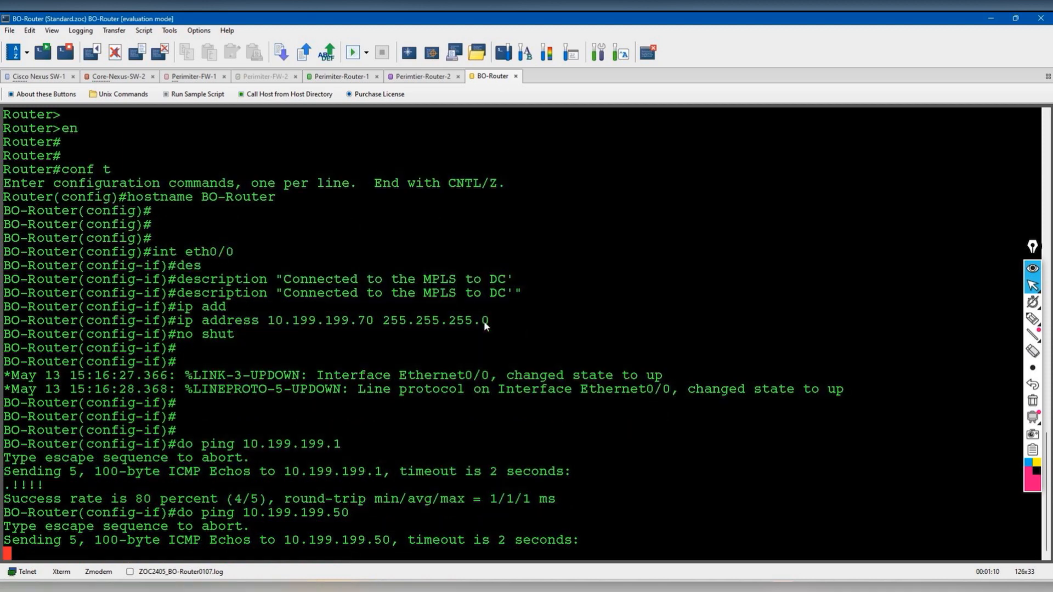
pyautogui.press('Return')
pyautogui.press('Return')
# - Exit configuration mode and save BO-Router's configuration with wr
pyautogui.write('end')
pyautogui.press('Return')
pyautogui.write('wr')
pyautogui.press('Return')
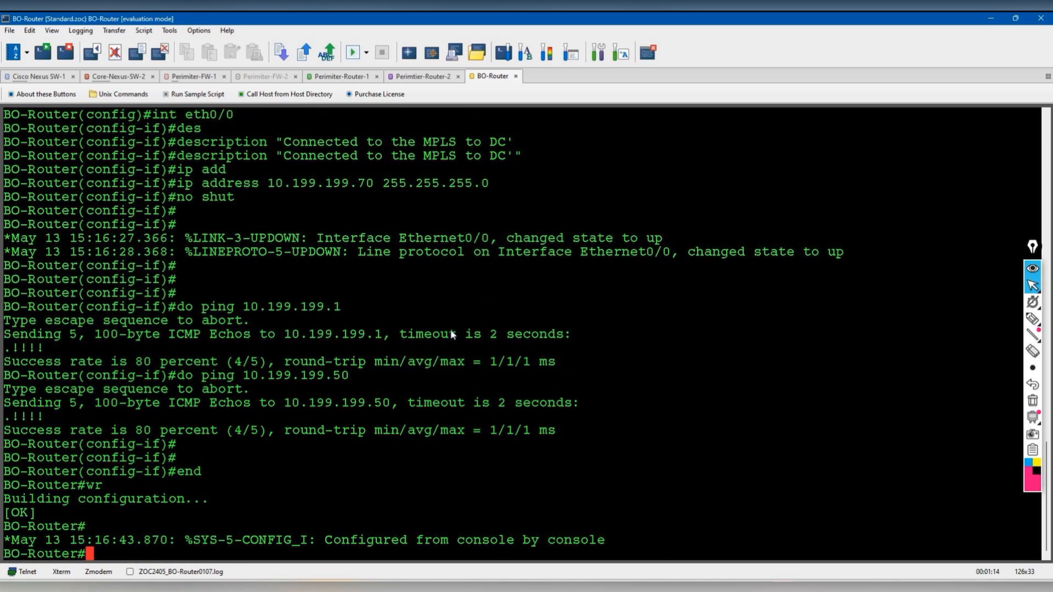
pyautogui.click(340, 76)
# - Add neighbor 10.199.199.70 remote-as 65001 under Perimiter-Router-1's router bgp 65000
pyautogui.press('Return')
pyautogui.write('conf t')
pyautogui.press('Return')
pyautogui.write('router ')
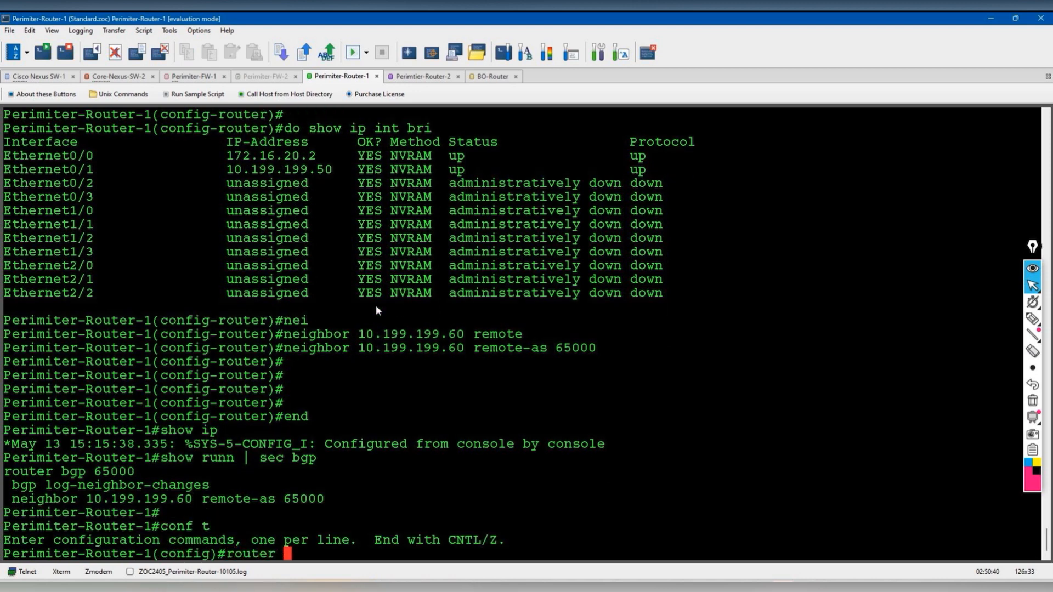
pyautogui.write('bgp 65000')
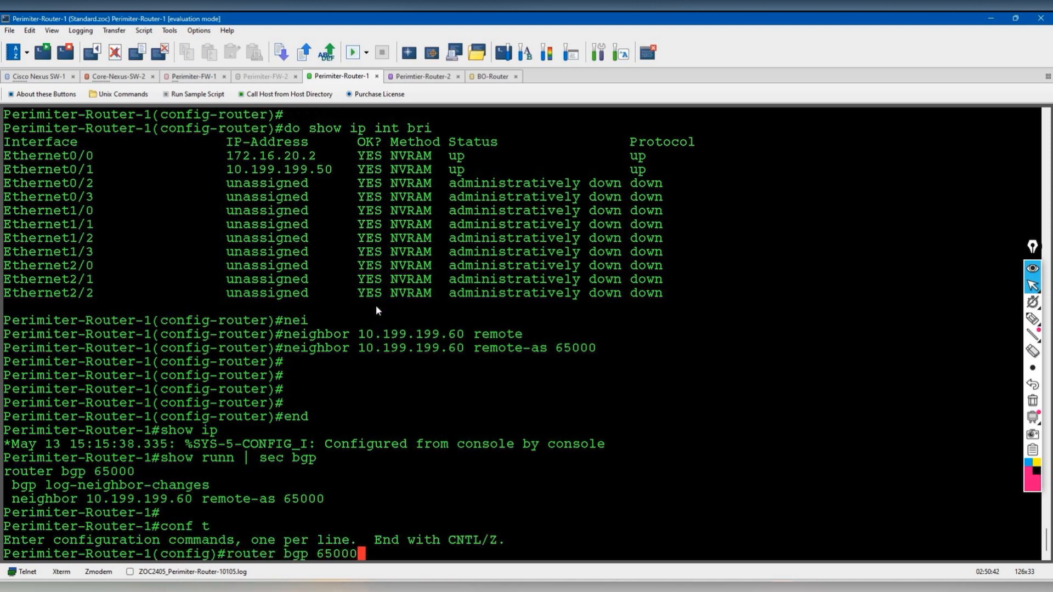
pyautogui.press('Return')
pyautogui.write('nei')
pyautogui.press('Tab')
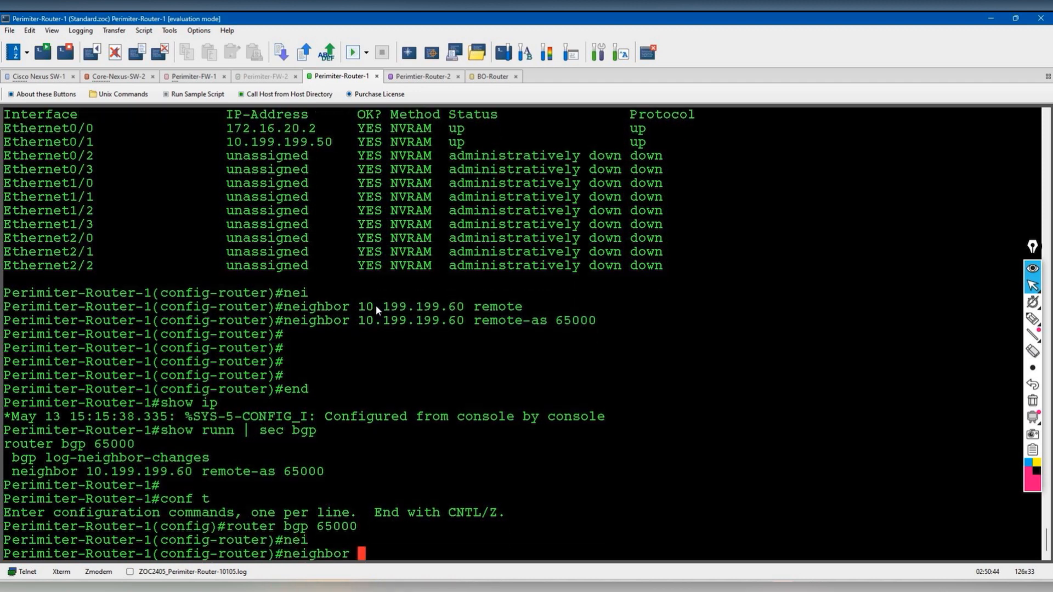
pyautogui.write('10.199.199.70 remote')
pyautogui.press('Tab')
pyautogui.write('65001')
pyautogui.press('Return')
# - Verify the new neighbor in show run | sec bgp
pyautogui.write('end')
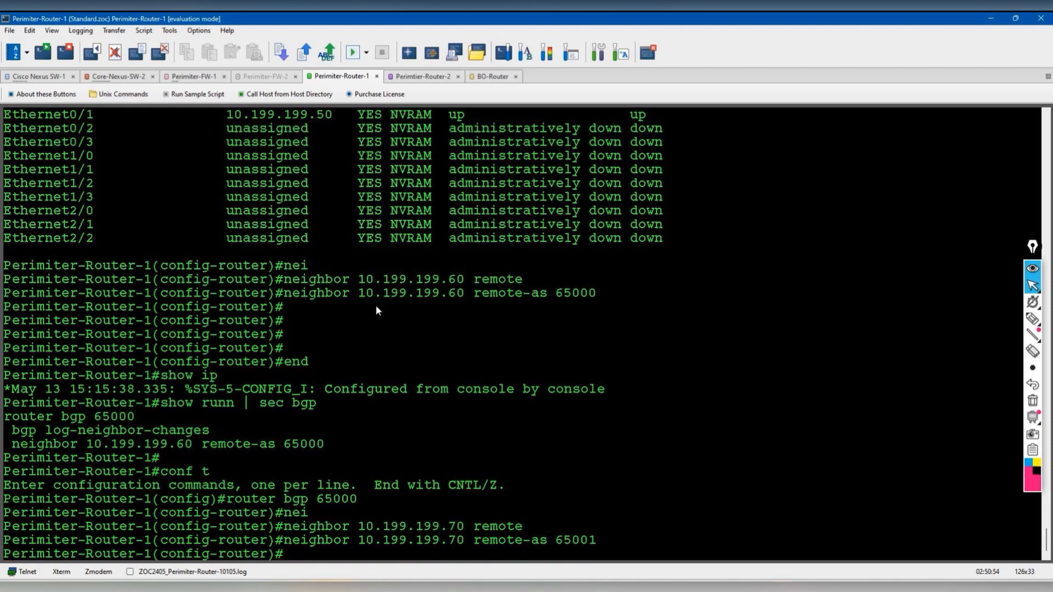
pyautogui.press('Return')
pyautogui.write('show runn ')
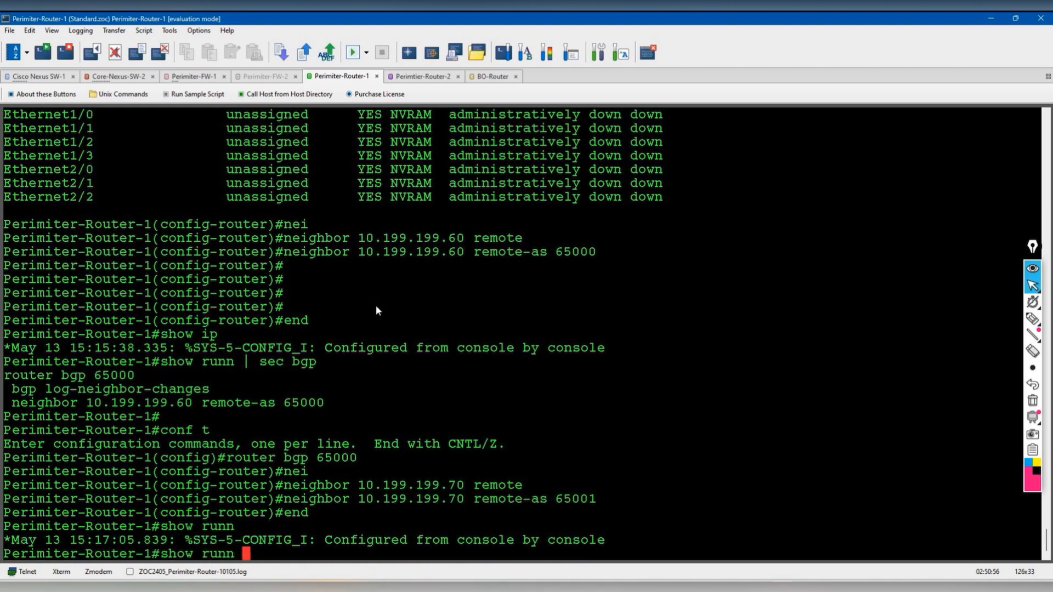
pyautogui.write('| sec bgp')
pyautogui.press('Return')
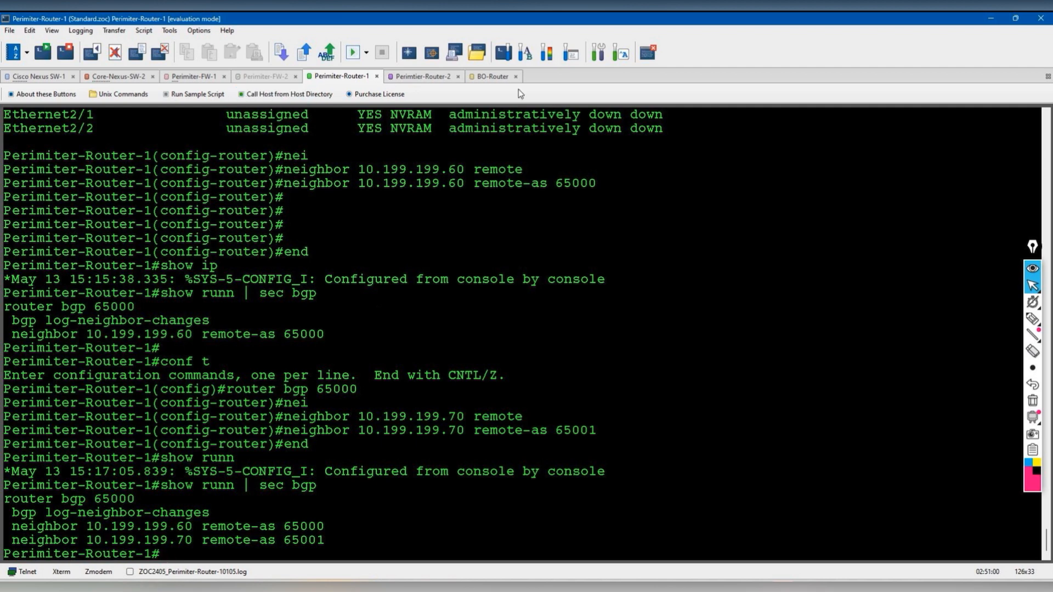
# - On BO-Router, enter configuration mode and start BGP process AS 65001
pyautogui.click(491, 76)
pyautogui.press('Return')
pyautogui.write('conf t')
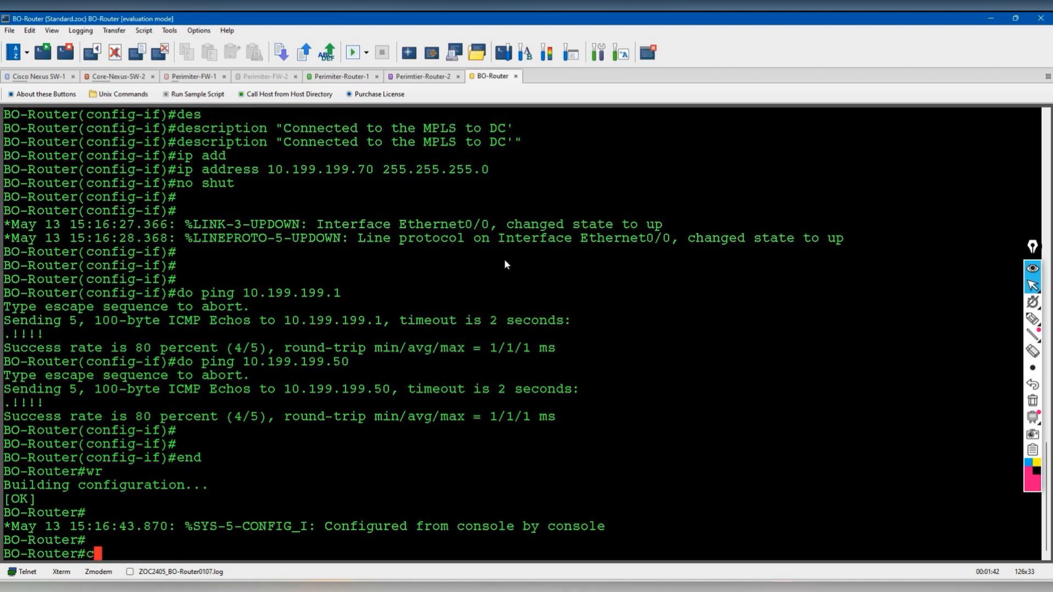
pyautogui.press('Return')
pyautogui.write('router')
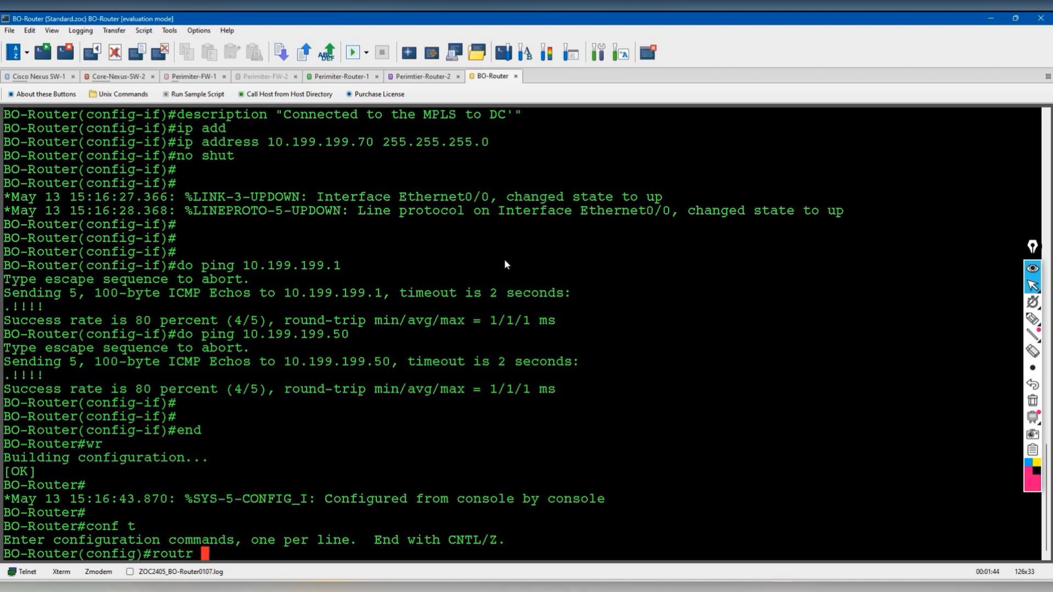
pyautogui.write(' bgp ')
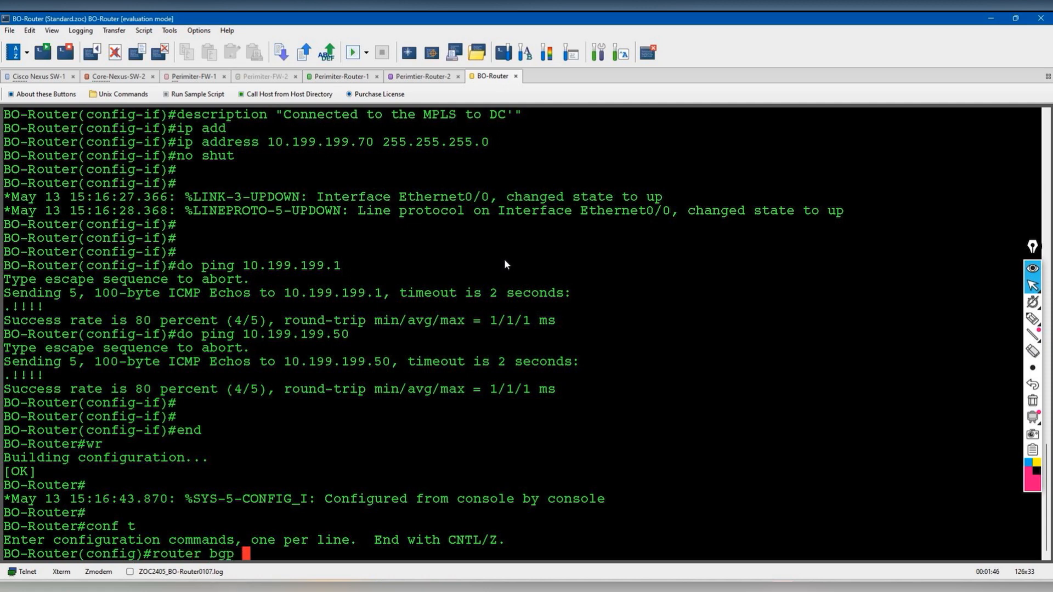
pyautogui.write('65001')
pyautogui.press('Return')
# - Add BGP neighbor 10.199.199.50 with remote AS 65000
pyautogui.write('nei')
pyautogui.press('Tab')
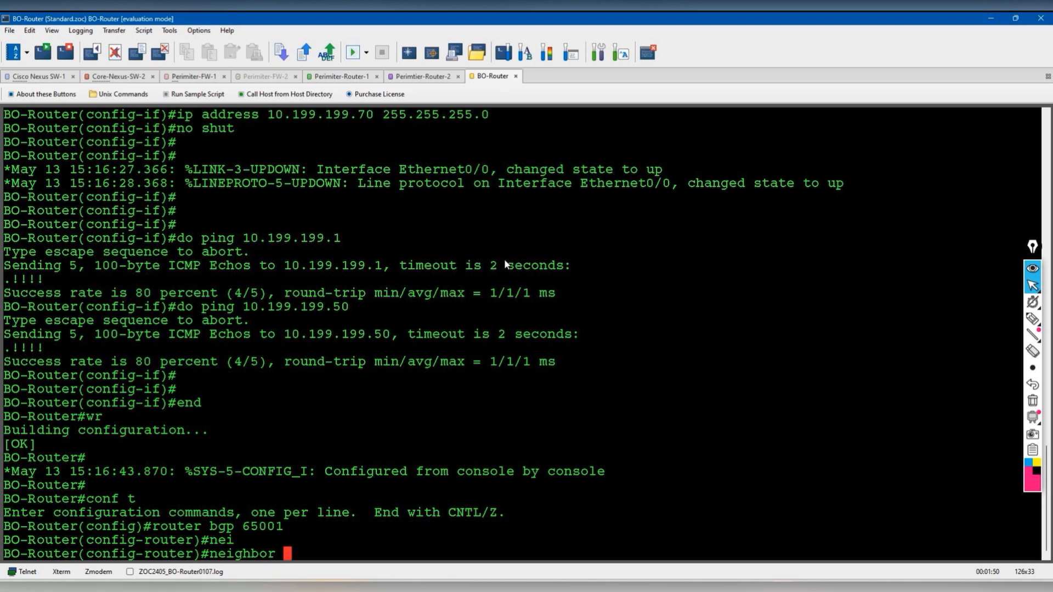
pyautogui.write('10.199.199.50 remote')
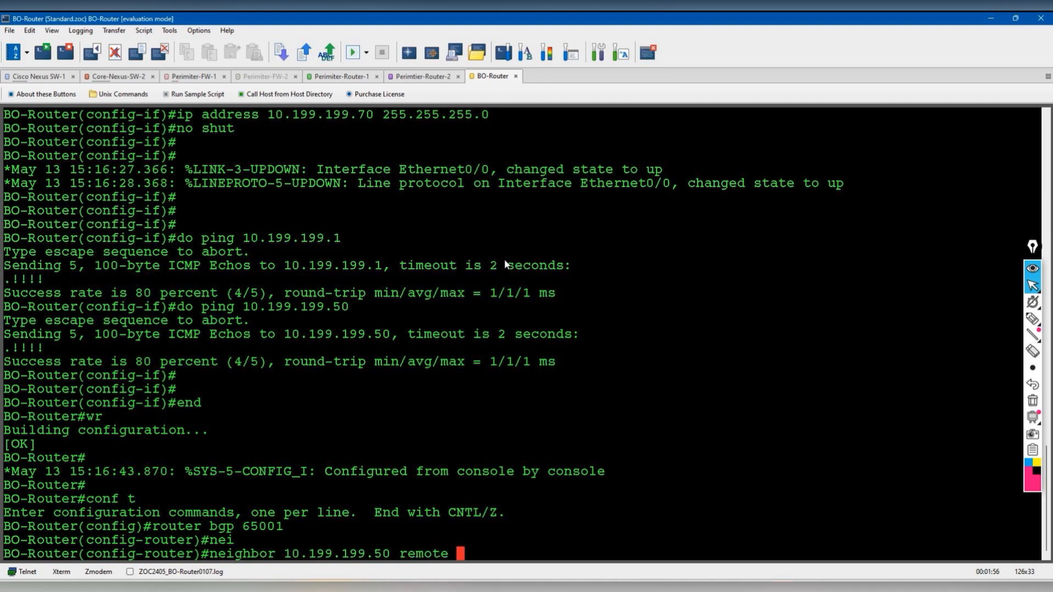
pyautogui.press('Tab')
pyautogui.write('6500')
pyautogui.press('Return')
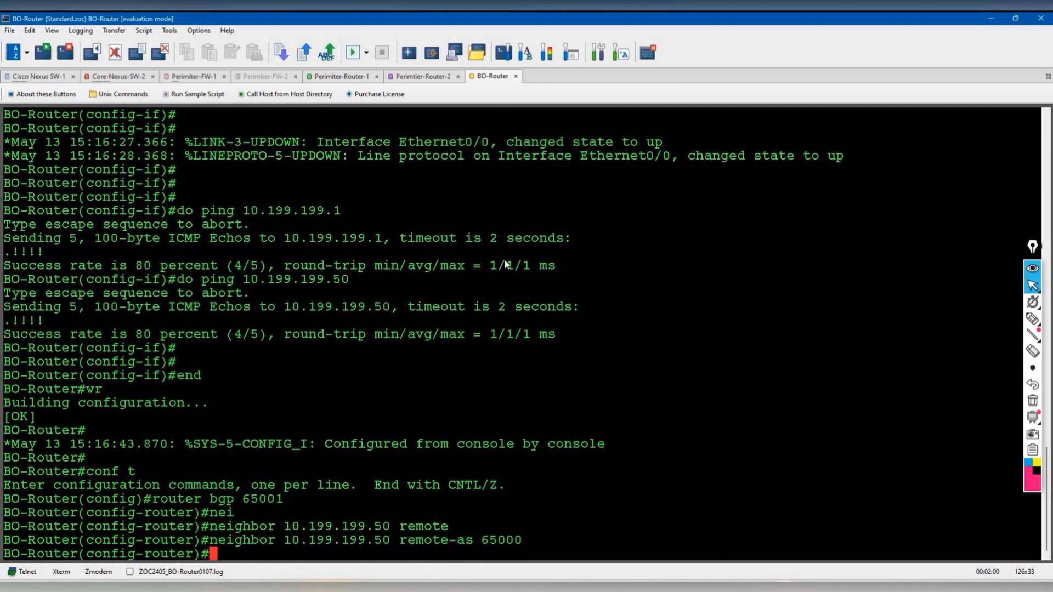
# - Add BGP neighbor 10.199.199.60 with remote AS 65000, then exit configuration mode
pyautogui.write('nei')
pyautogui.press('Tab')
pyautogui.write('10.199')
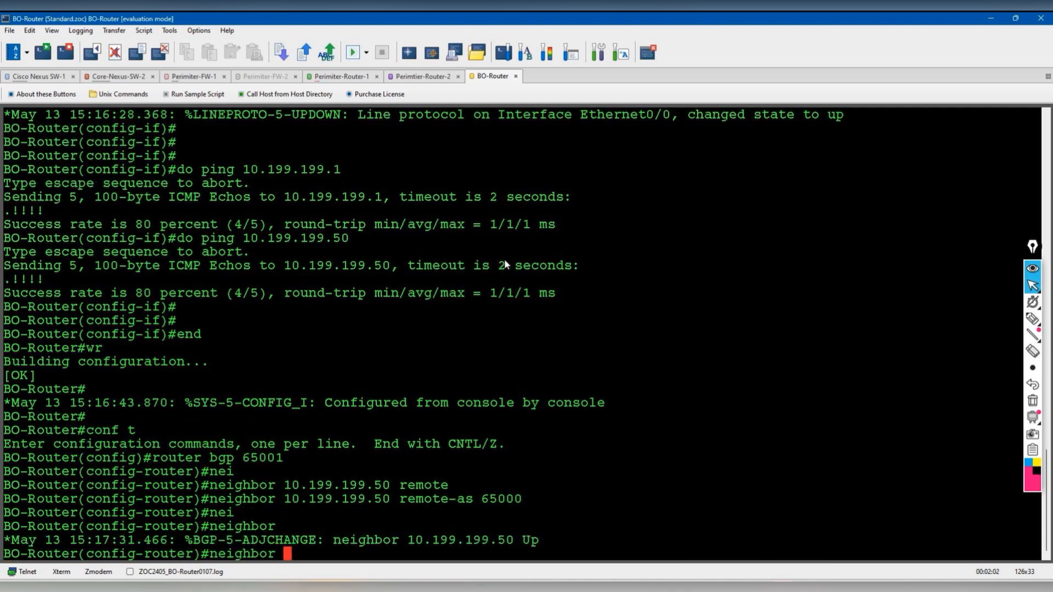
pyautogui.write('.199.')
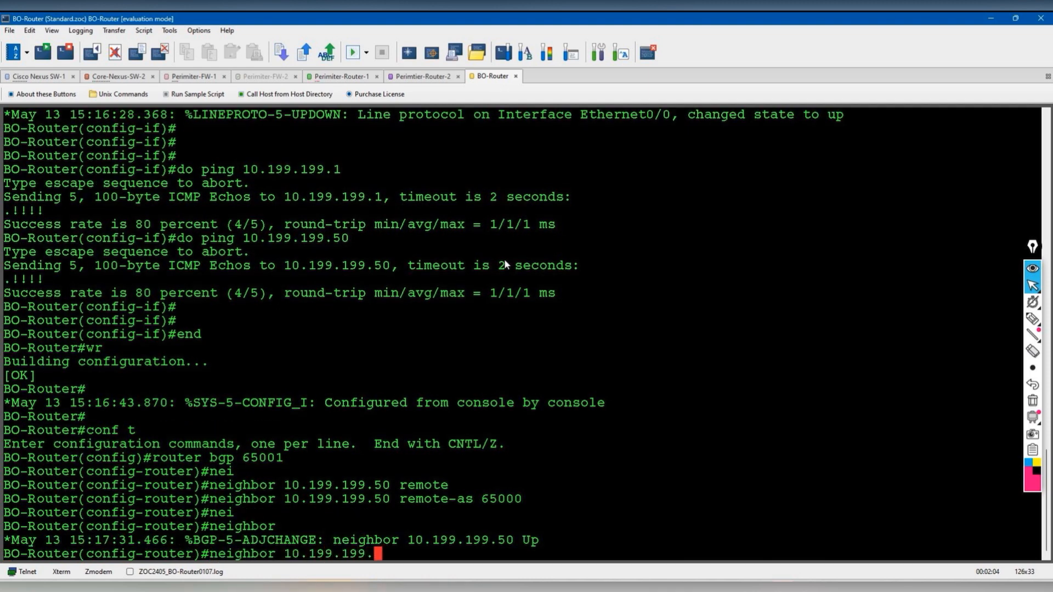
pyautogui.write('60 remote')
pyautogui.press('Tab')
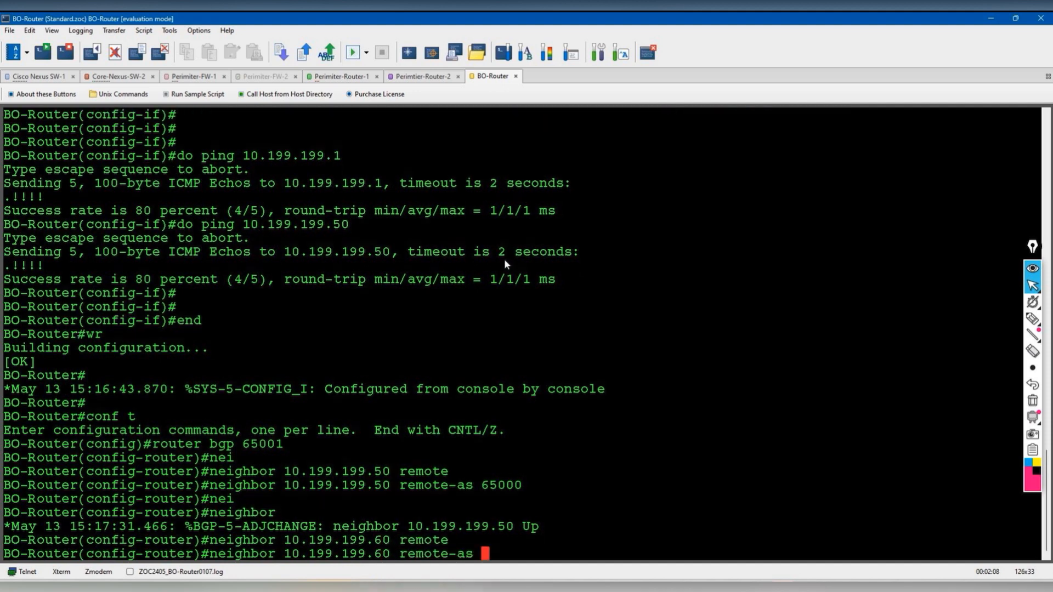
pyautogui.write('65000')
pyautogui.press('Return')
pyautogui.press('Return')
pyautogui.press('Return')
pyautogui.write('ed')
pyautogui.write('nd')
pyautogui.press('Return')
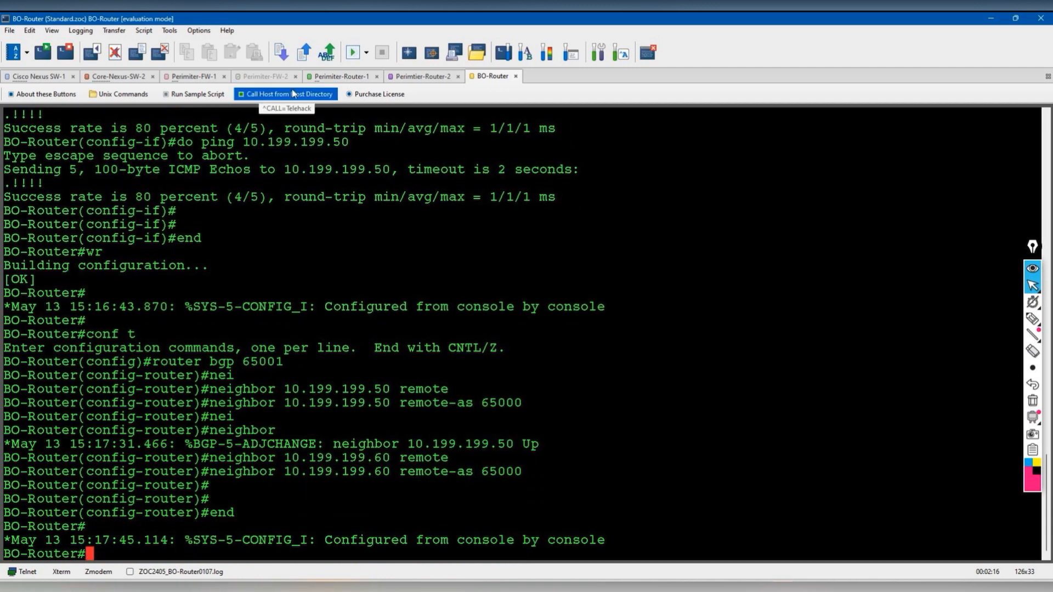
# - On Perimiter-Router-2, enter configuration mode and open BGP process AS 65000
pyautogui.click(422, 76)
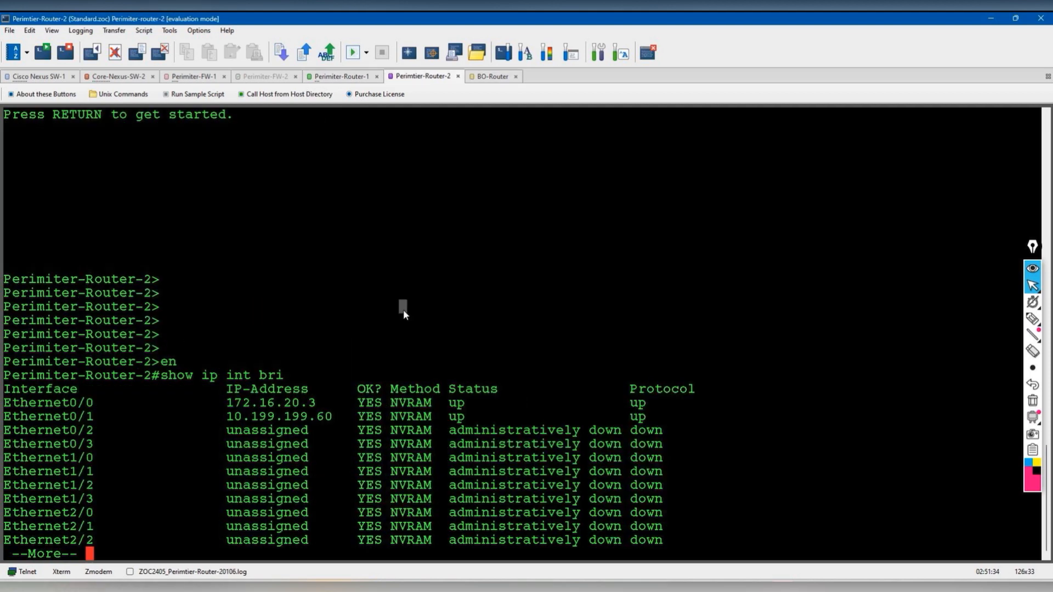
pyautogui.press('space')
pyautogui.press('Return')
pyautogui.write('conf t')
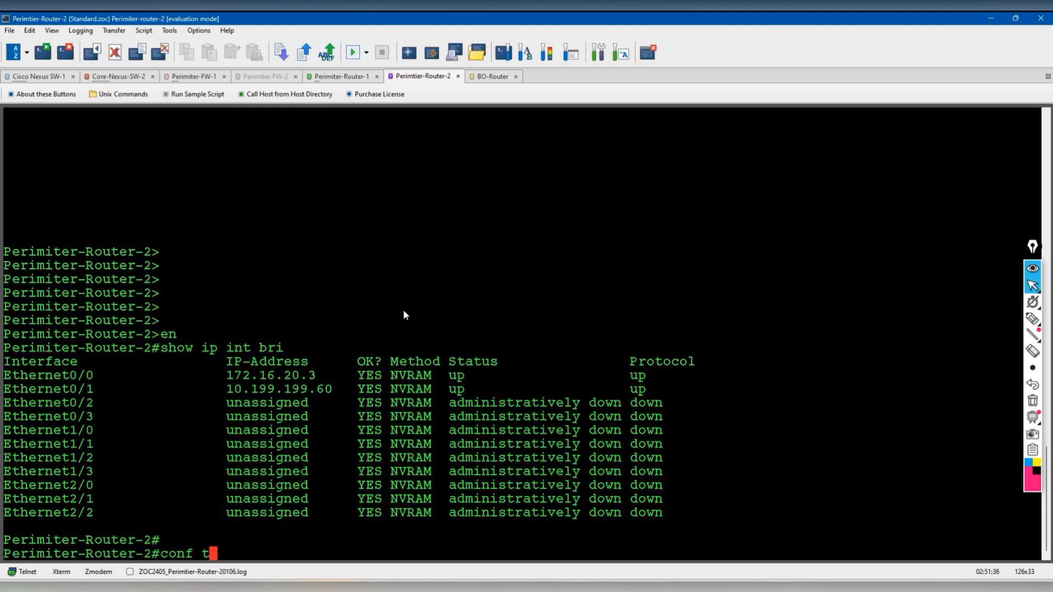
pyautogui.press('Return')
pyautogui.write('router bgp ')
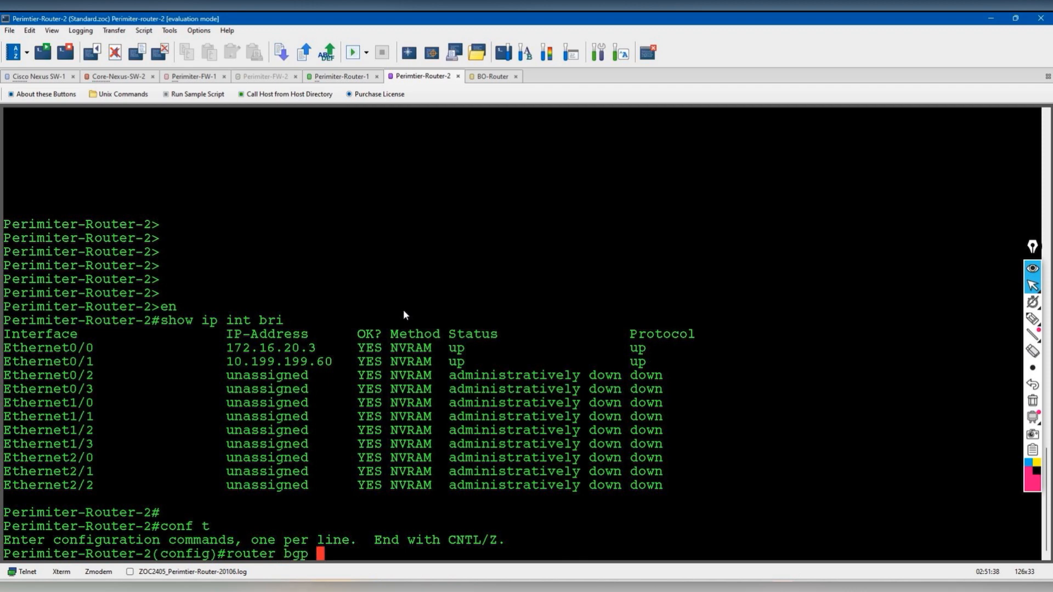
pyautogui.write('65000')
pyautogui.press('Return')
# - Add BGP neighbor 10.199.199.50 with remote AS 65000
pyautogui.write('nei')
pyautogui.press('Tab')
pyautogui.write('1')
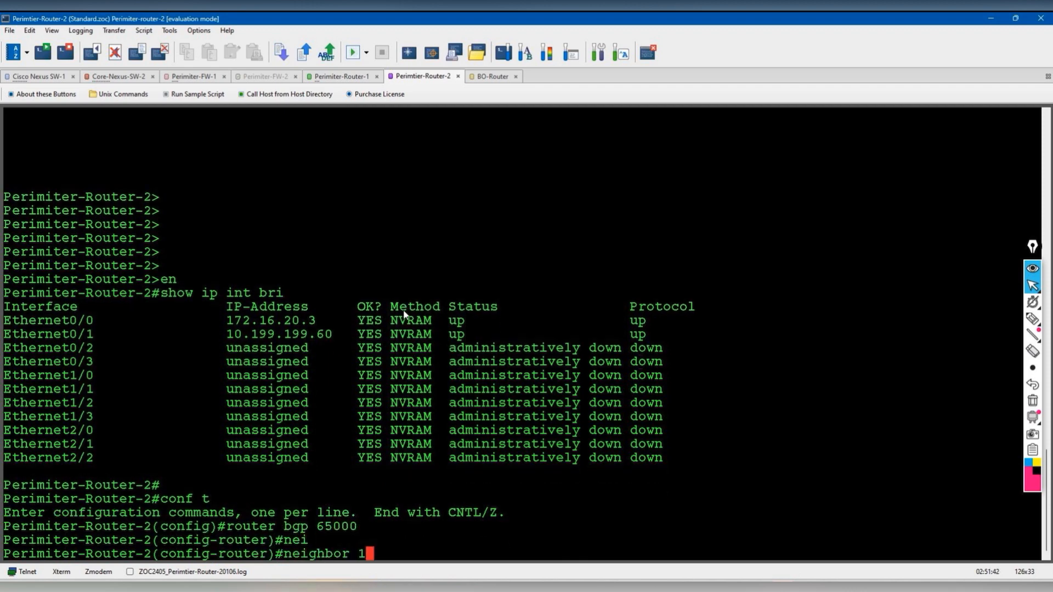
pyautogui.write('0.199.199.')
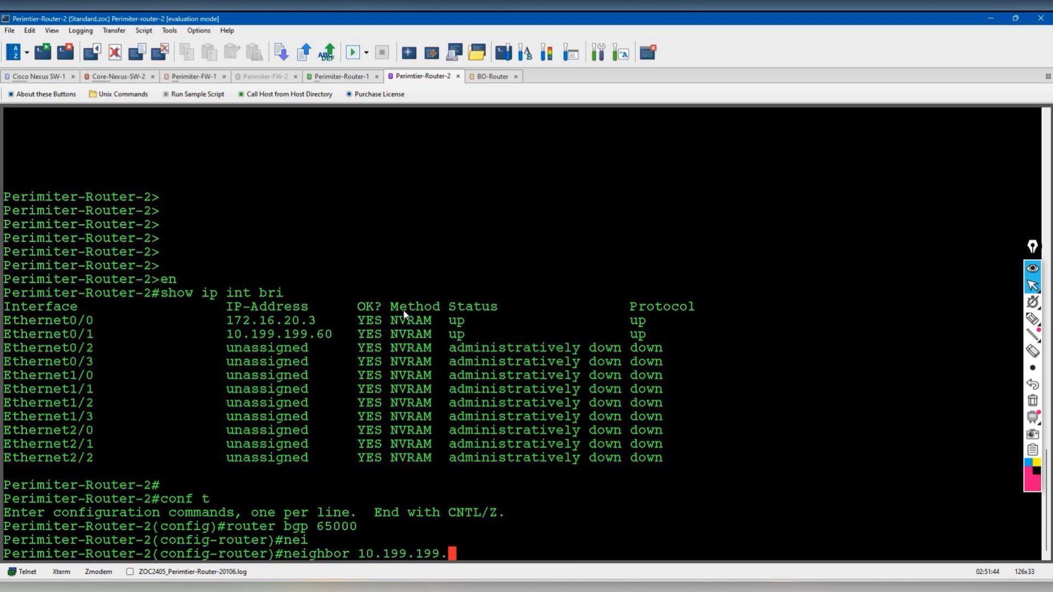
pyautogui.write('50 remote')
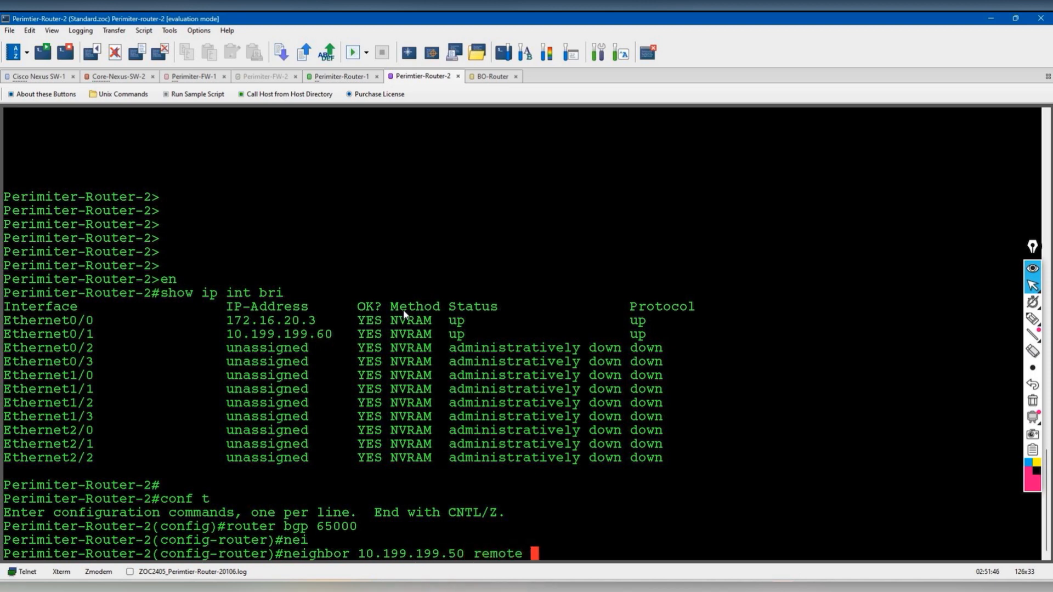
pyautogui.press('Tab')
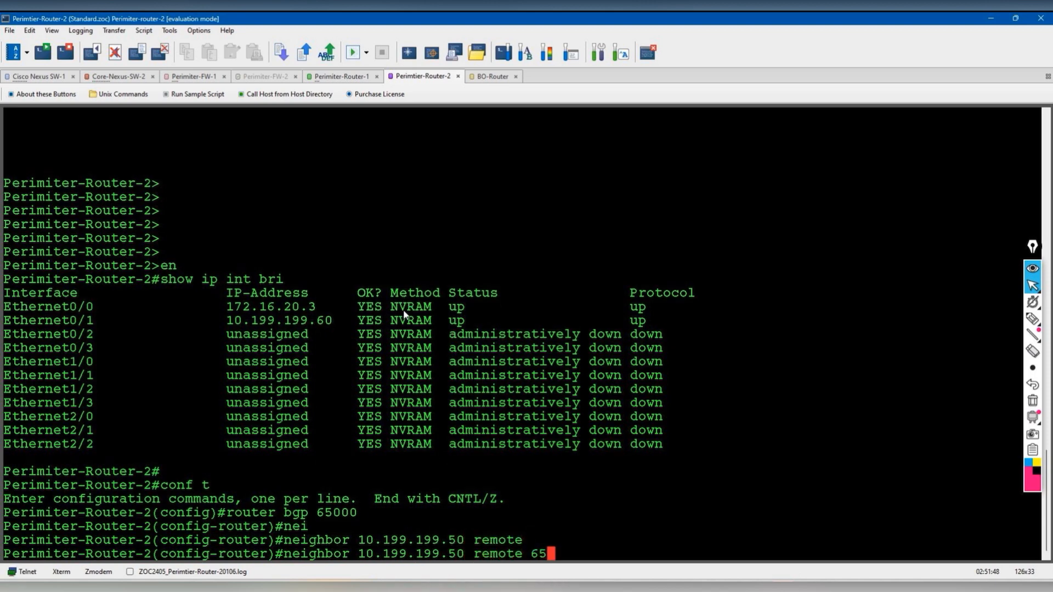
pyautogui.press('Return')
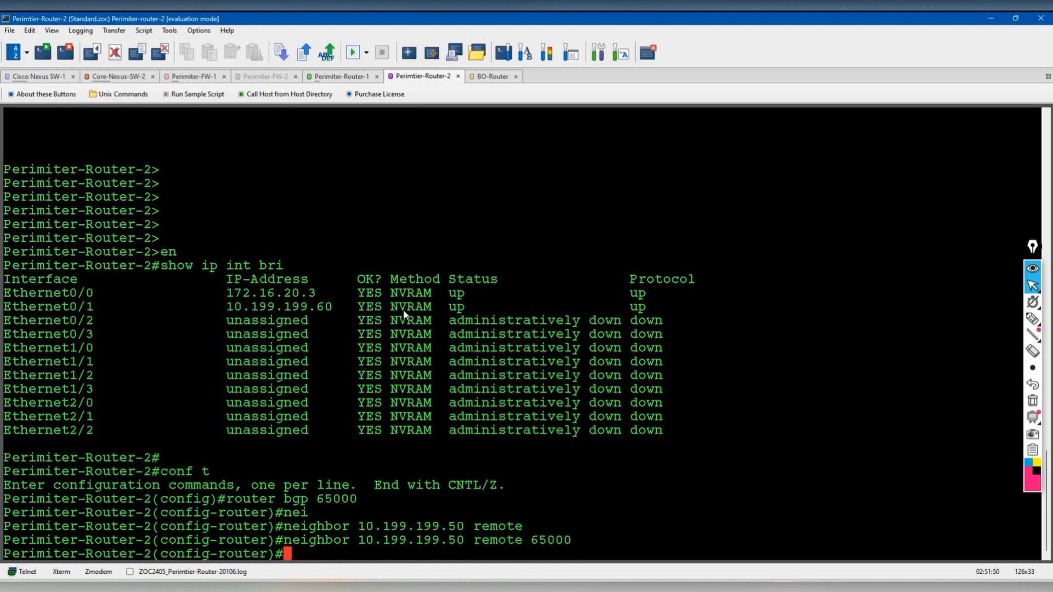
# - Add neighbor 10.199.199.70 by editing the previous command, setting its remote AS to 65001
pyautogui.press('Up')
pyautogui.press('Left')
pyautogui.press('Left')
pyautogui.press('Left')
pyautogui.press('Left')
pyautogui.press('Left')
pyautogui.press('Left')
pyautogui.press('Left')
pyautogui.press('Left')
pyautogui.press('Left')
pyautogui.press('Left')
pyautogui.press('Left')
pyautogui.press('Left')
pyautogui.press('Left')
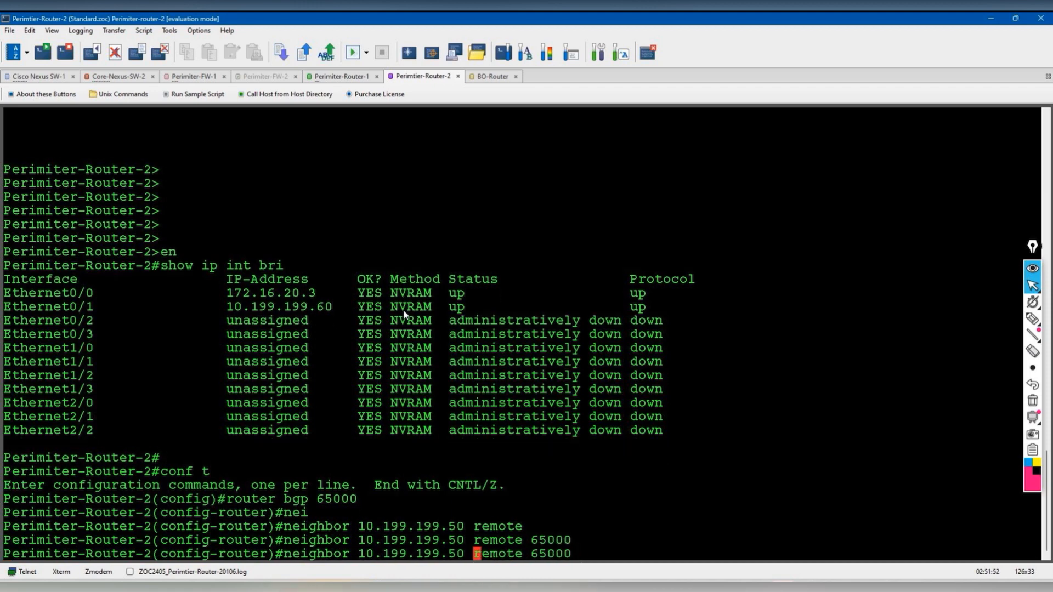
pyautogui.press('BackSpace')
pyautogui.press('BackSpace')
pyautogui.write('70')
pyautogui.press('Return')
pyautogui.press('Up')
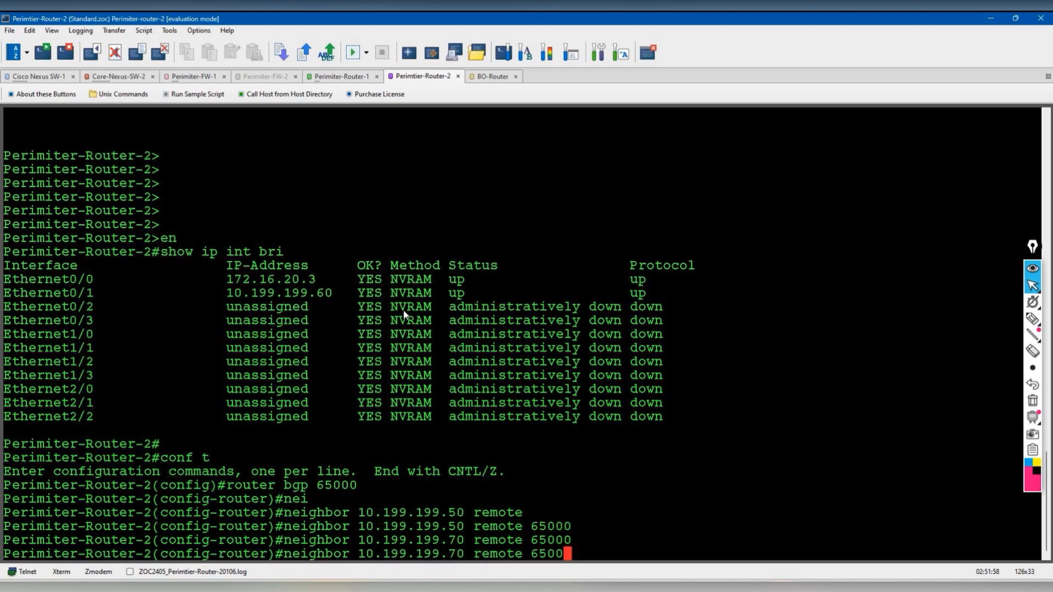
pyautogui.write('1')
pyautogui.press('Return')
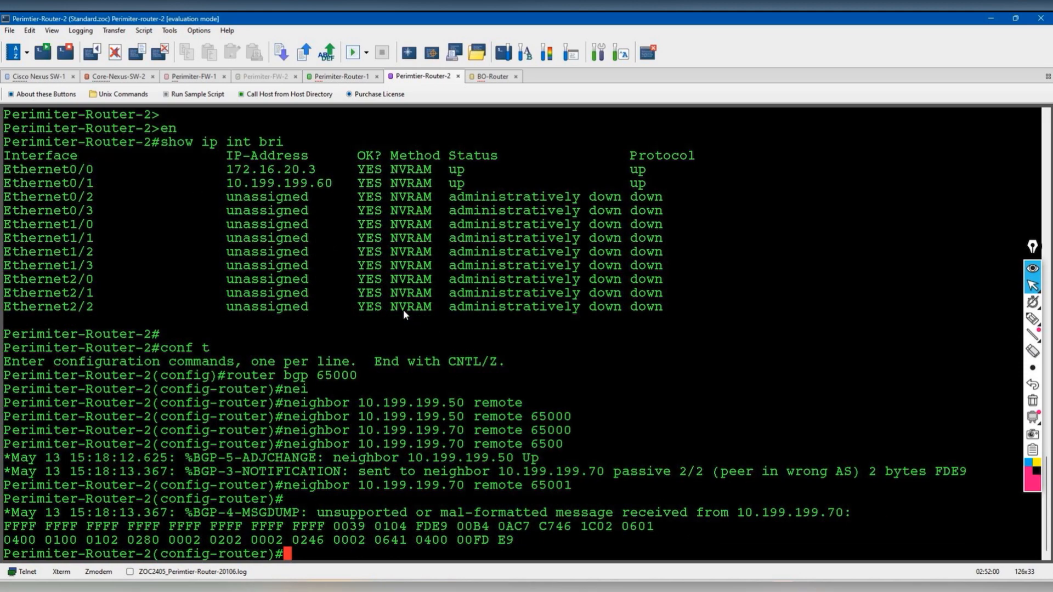
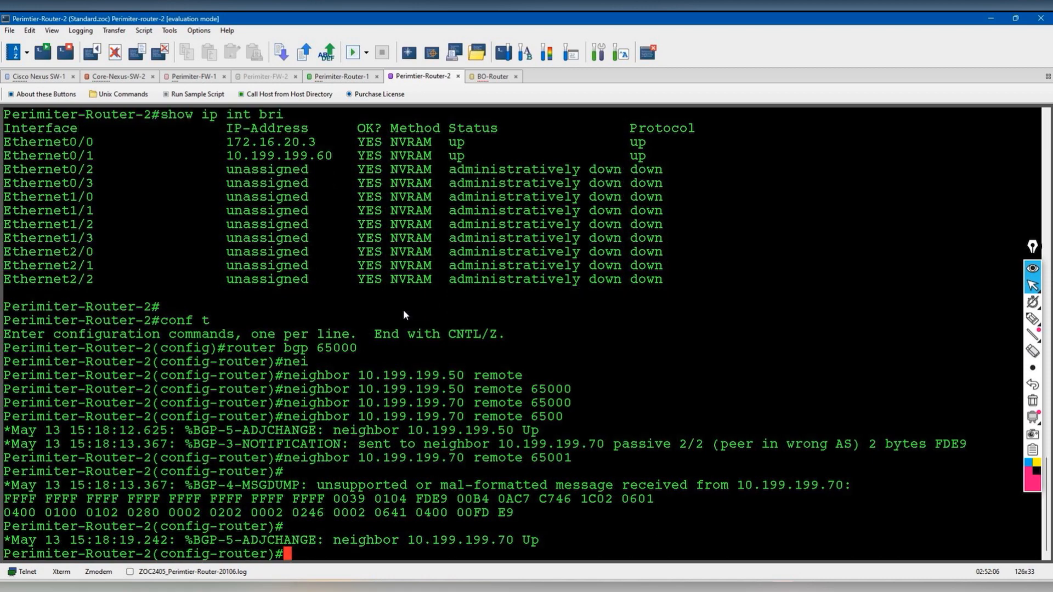
# - Exit config mode on Perimiter-Router-2 and run show ip bgp summary to confirm peers 10.199.199.50 and 10.199.199.70
pyautogui.press('Return')
pyautogui.press('Return')
pyautogui.write('edn')
pyautogui.press('Return')
pyautogui.press('Return')
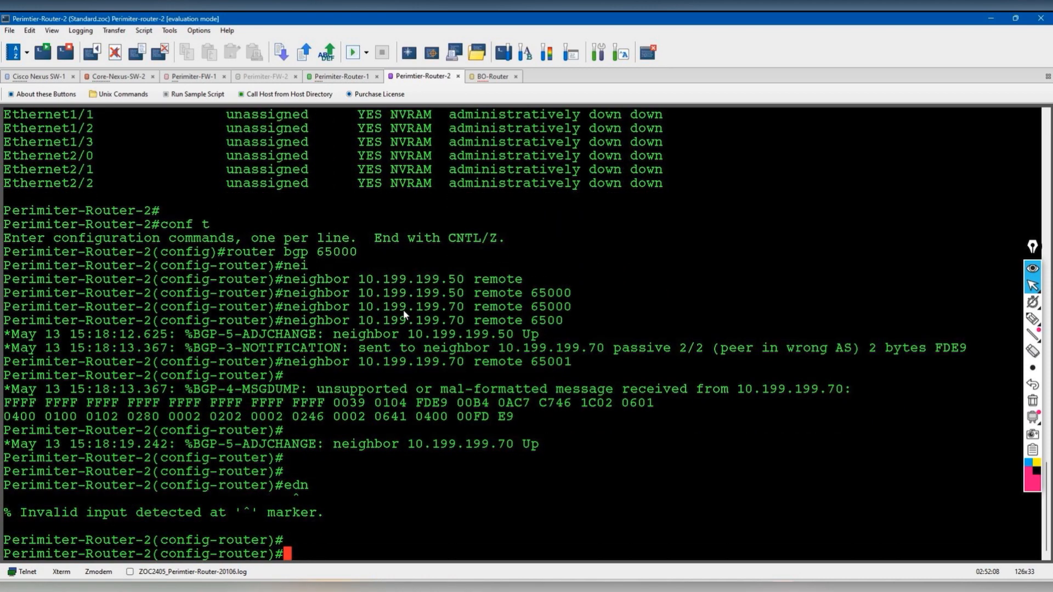
pyautogui.write('end')
pyautogui.press('Return')
pyautogui.write('show ')
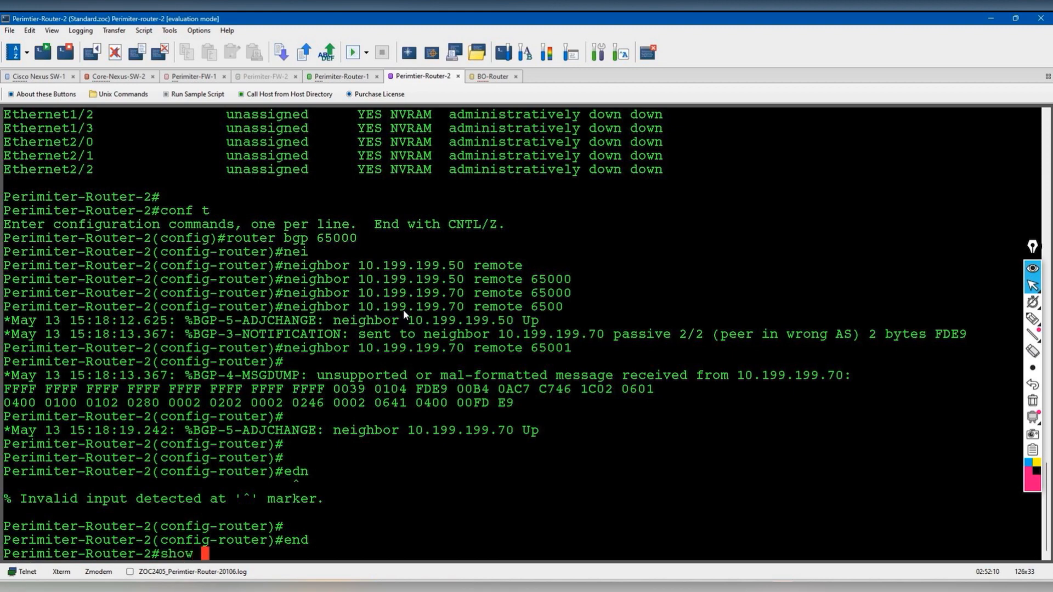
pyautogui.write('ip bgp')
pyautogui.press('Return')
pyautogui.write('show ip bgp summ')
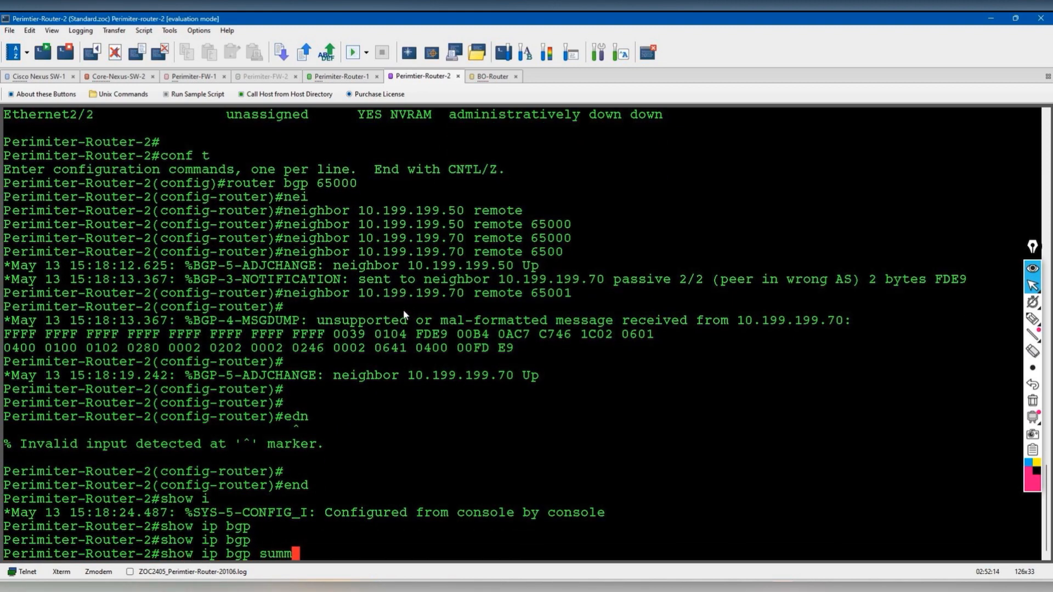
pyautogui.press('Tab')
pyautogui.press('Return')
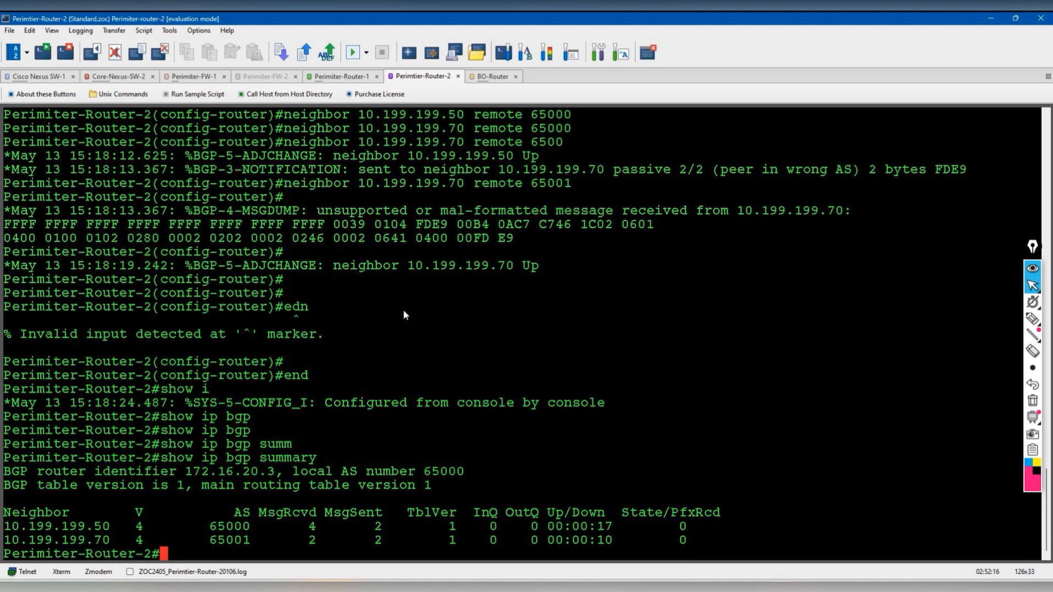
# - Run show ip bgp summary on Perimiter-Router-1
pyautogui.click(357, 76)
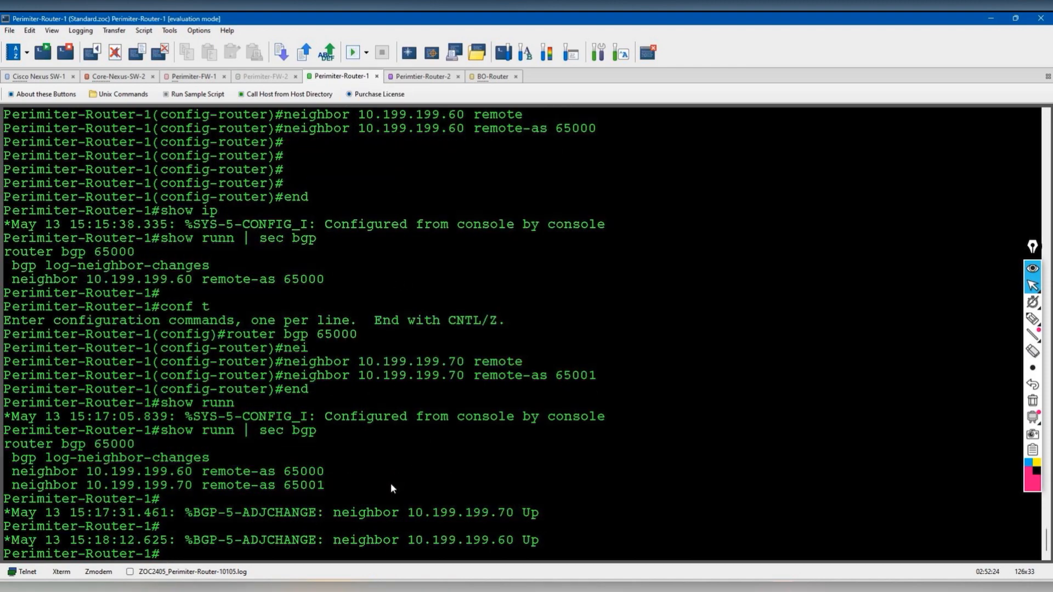
pyautogui.press('Return')
pyautogui.press('Return')
pyautogui.write('show ip bg')
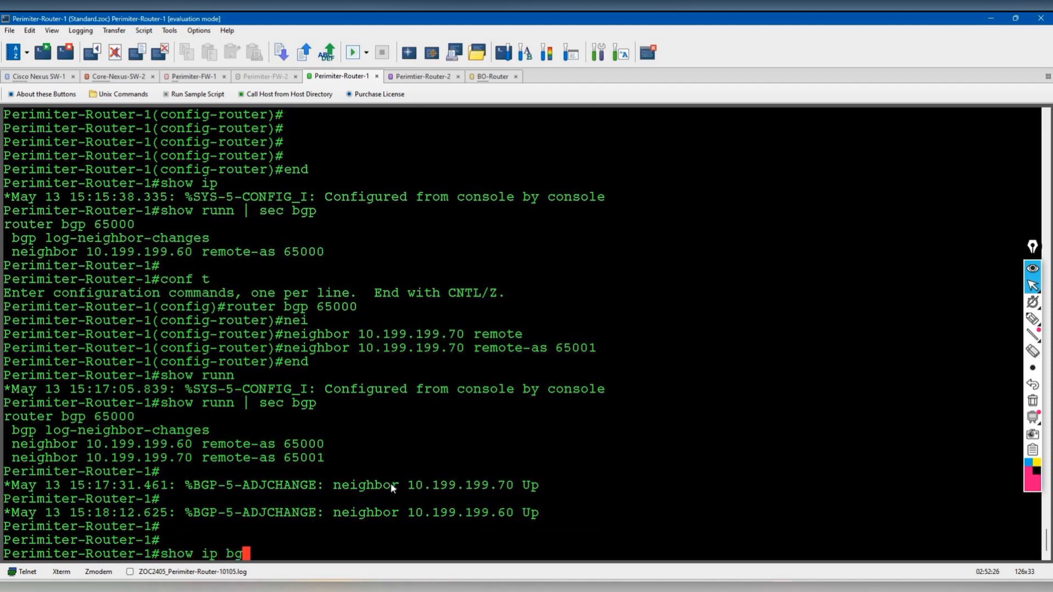
pyautogui.write('p')
pyautogui.press('Tab')
pyautogui.write('summ')
pyautogui.press('Tab')
pyautogui.press('Return')
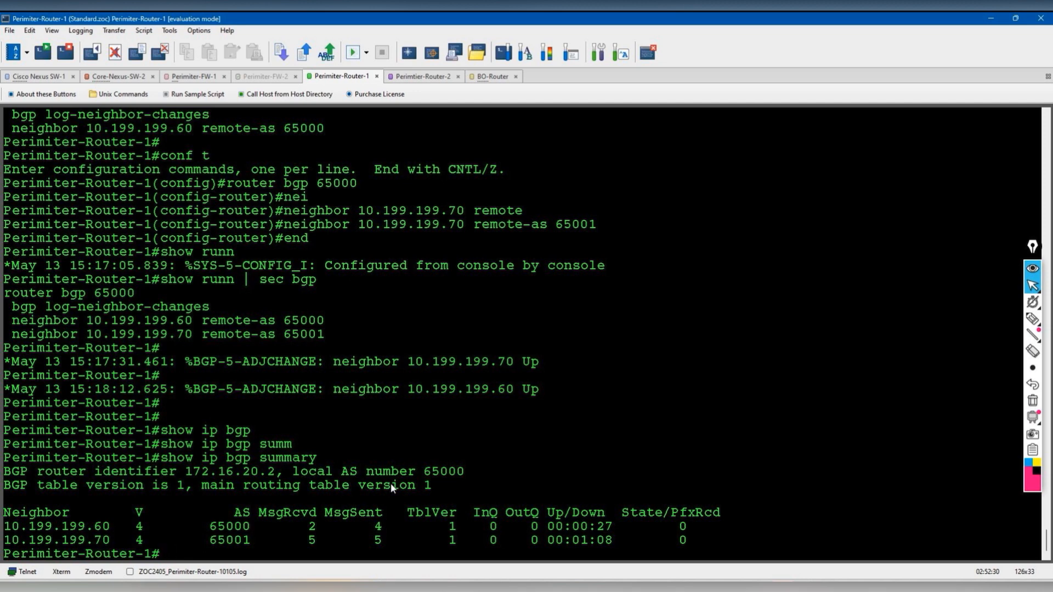
# - Run show ip bgp summary on BO-Router, seeing 10.199.199.50 and 10.199.199.60 established, then return to Perimiter-Router-1
pyautogui.click(493, 76)
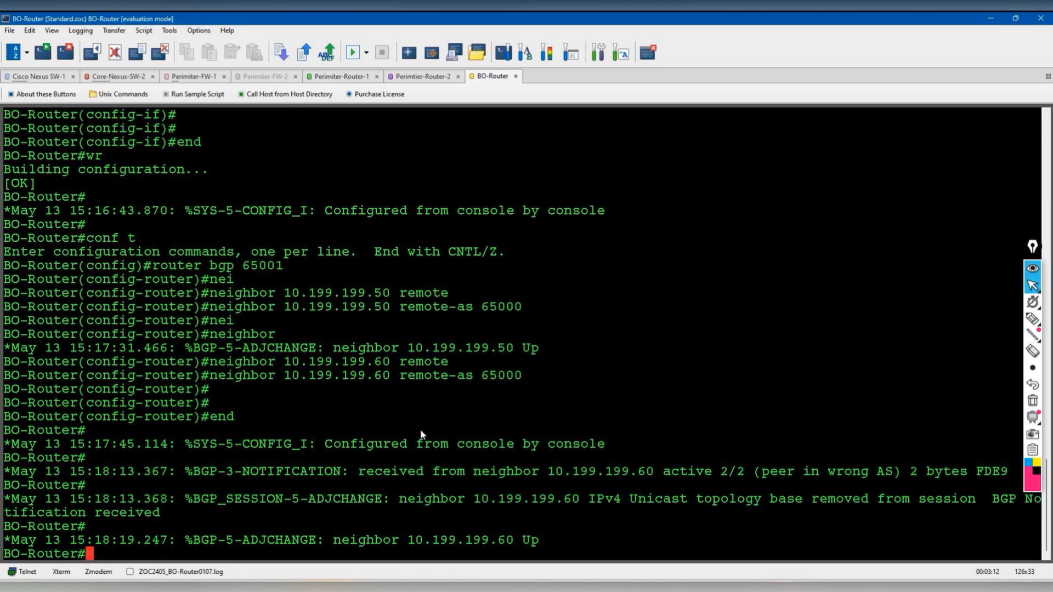
pyautogui.press('Return')
pyautogui.press('Return')
pyautogui.write('show i bgp ')
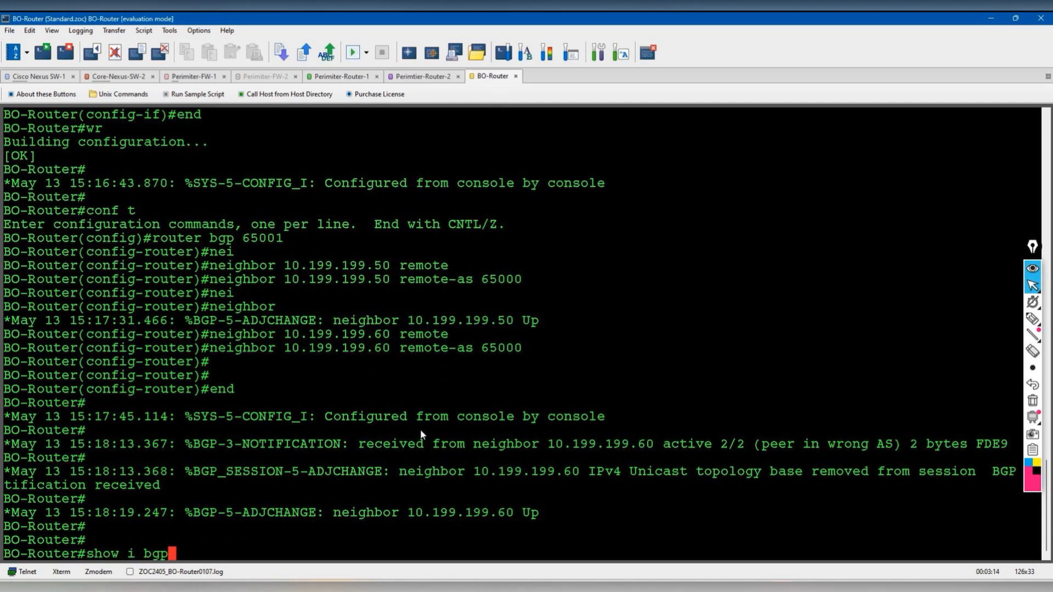
pyautogui.write('summ')
pyautogui.press('Return')
pyautogui.press('Up')
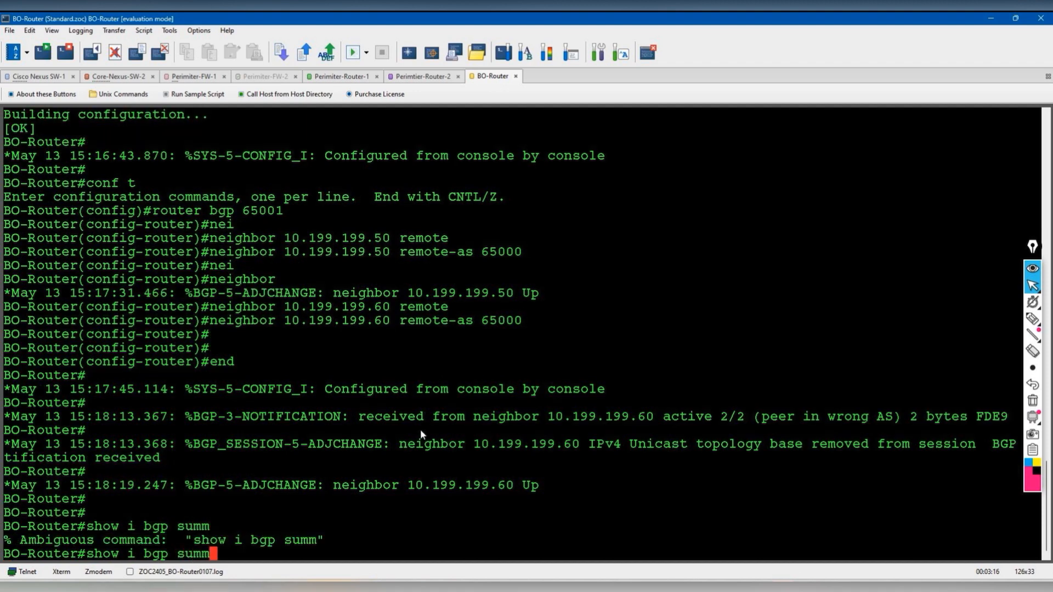
pyautogui.press('Return')
pyautogui.write('show i')
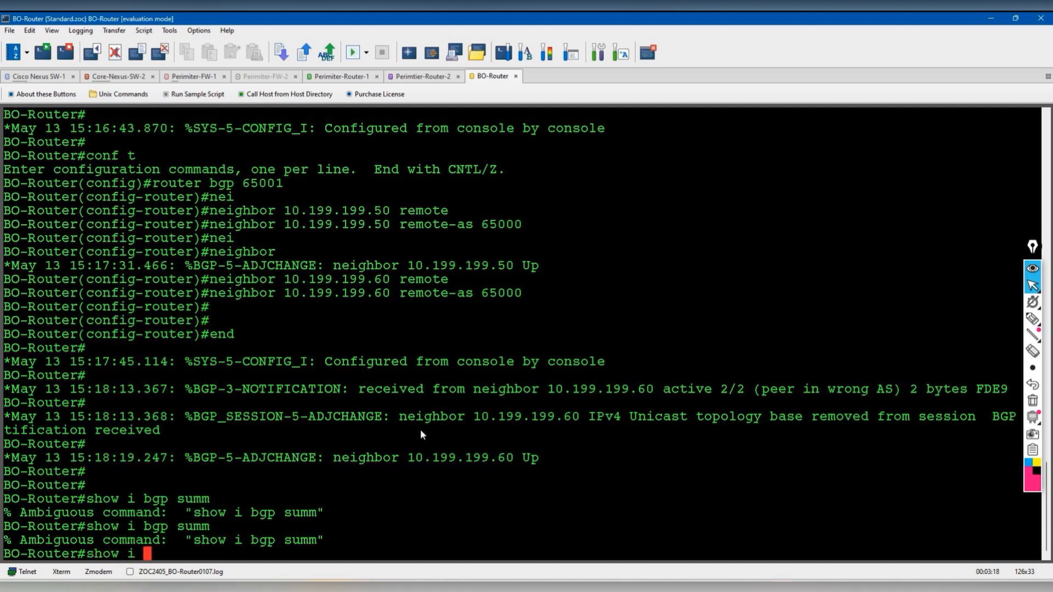
pyautogui.write('p bgp symm')
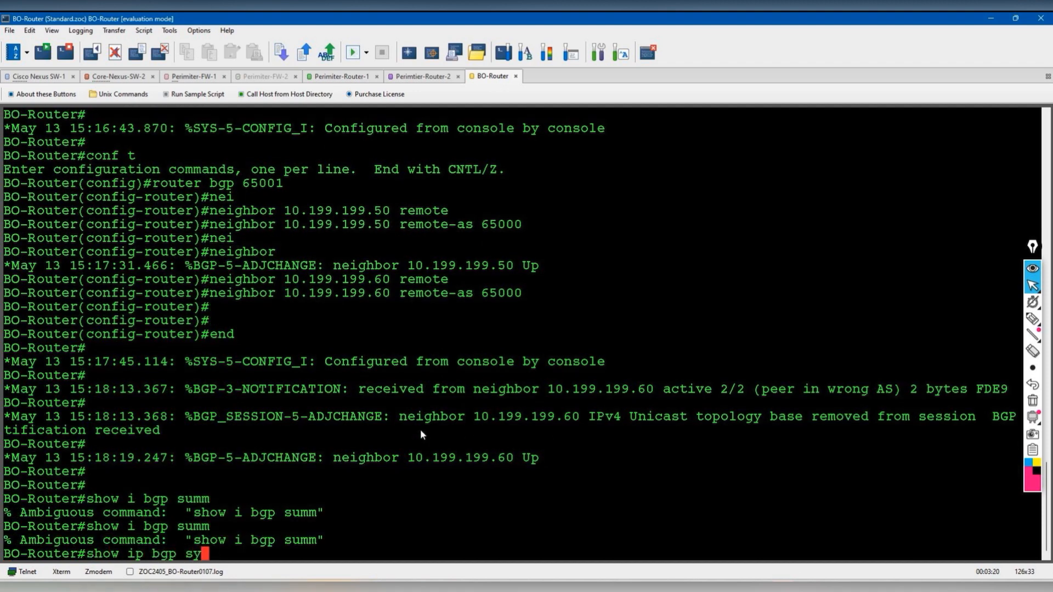
pyautogui.press('Return')
pyautogui.press('Up')
pyautogui.press('BackSpace')
pyautogui.press('BackSpace')
pyautogui.press('BackSpace')
pyautogui.write('umm')
pyautogui.press('Tab')
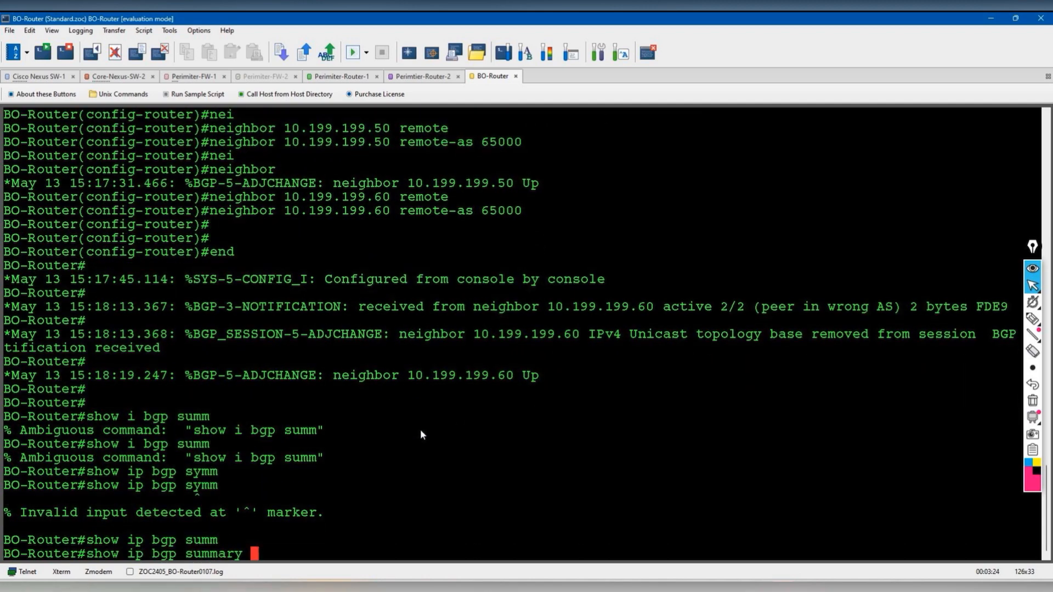
pyautogui.press('Return')
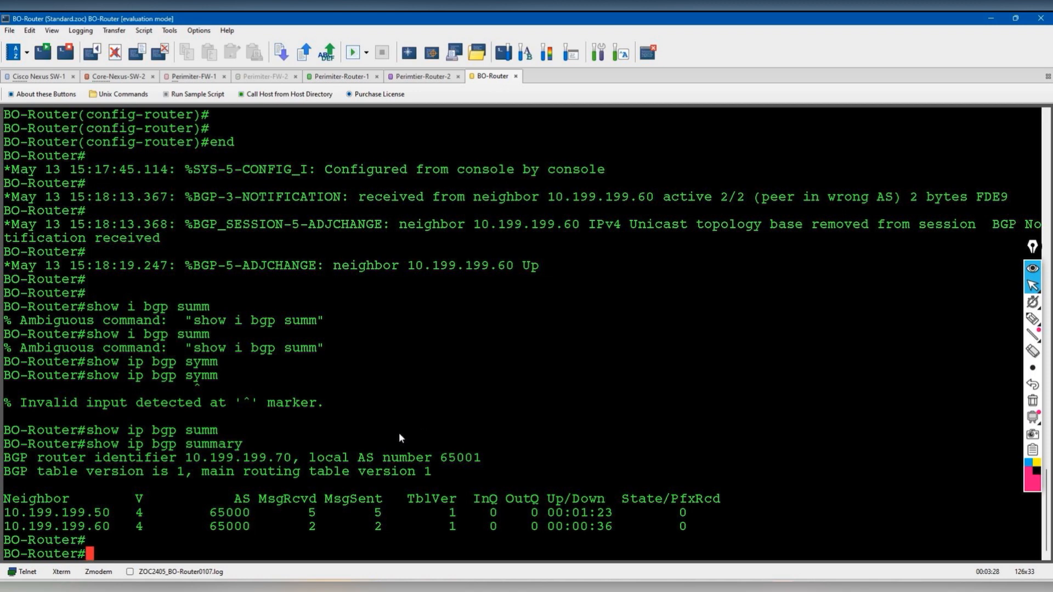
pyautogui.click(351, 77)
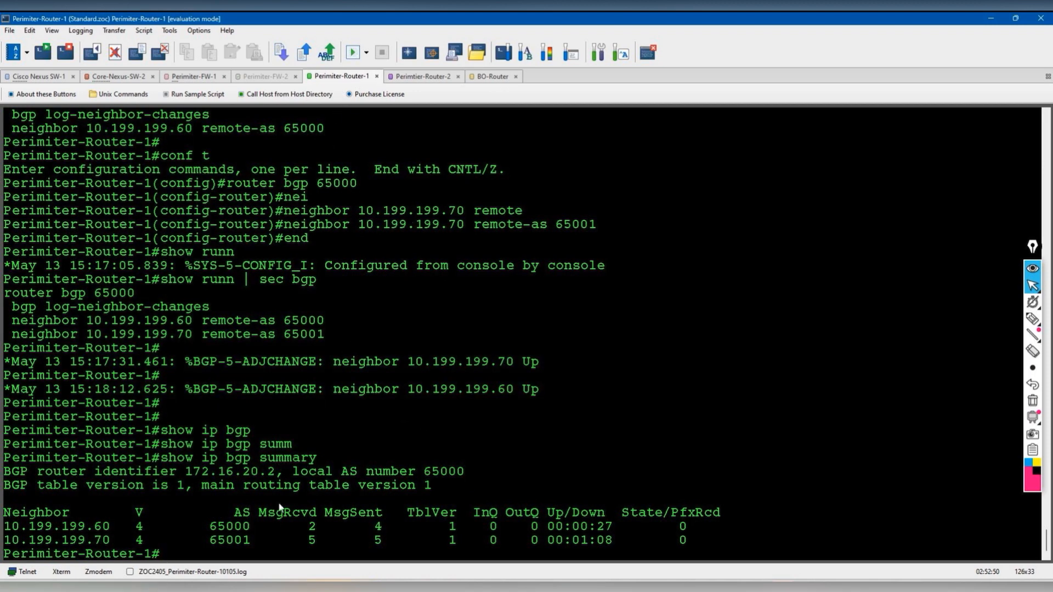
# - Highlight the BGP summary in cyan, marking AS 65000, 65001 and an EBGP note, then clear it
pyautogui.click(1039, 472)
pyautogui.click(1028, 463)
pyautogui.moveTo(1033, 319)
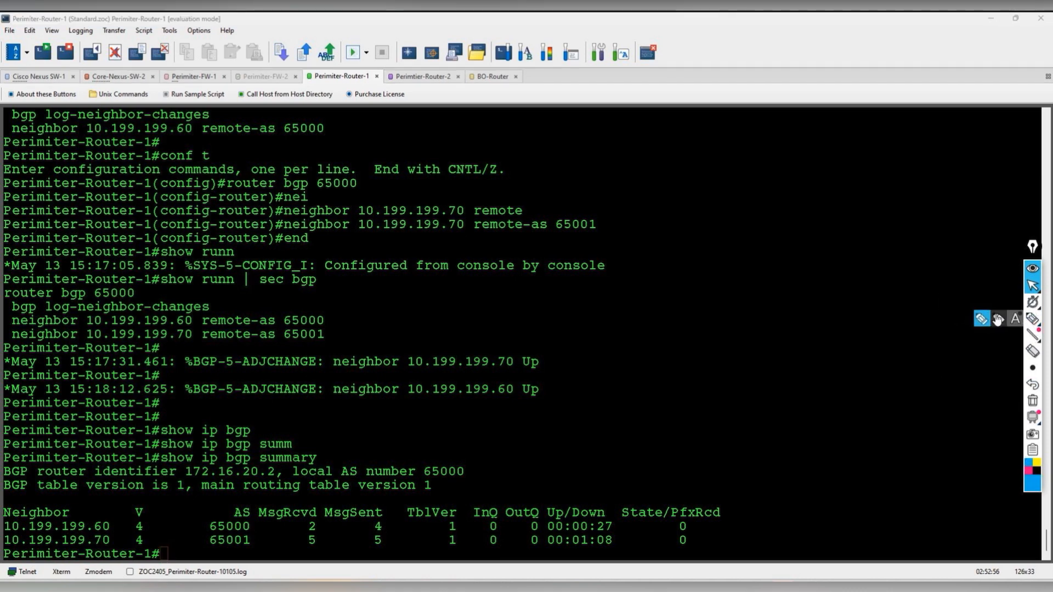
pyautogui.click(981, 319)
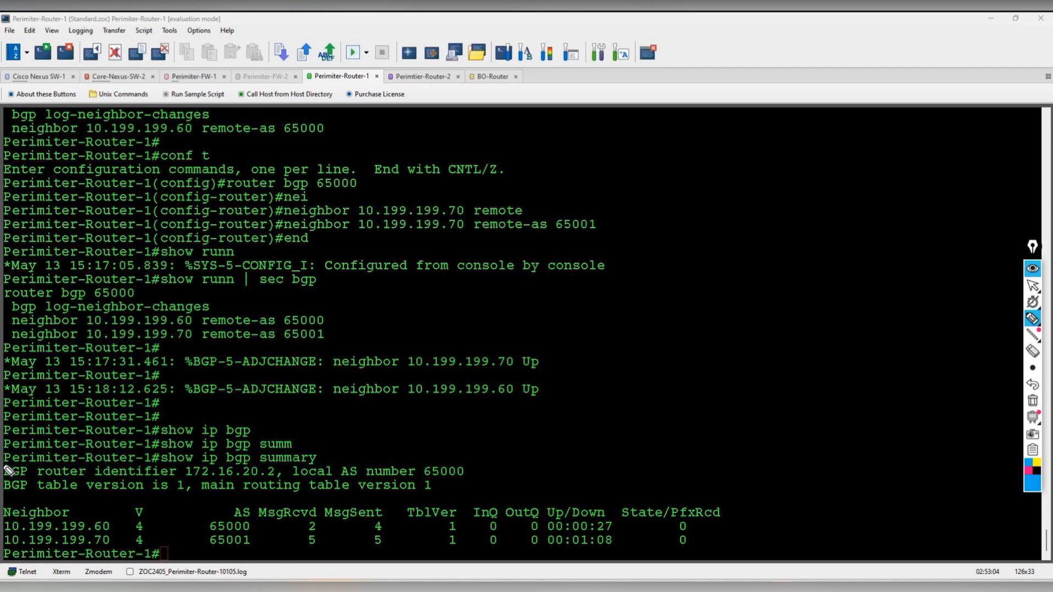
pyautogui.moveTo(16, 467); pyautogui.dragTo(315, 464)
pyautogui.moveTo(120, 520); pyautogui.dragTo(117, 514)
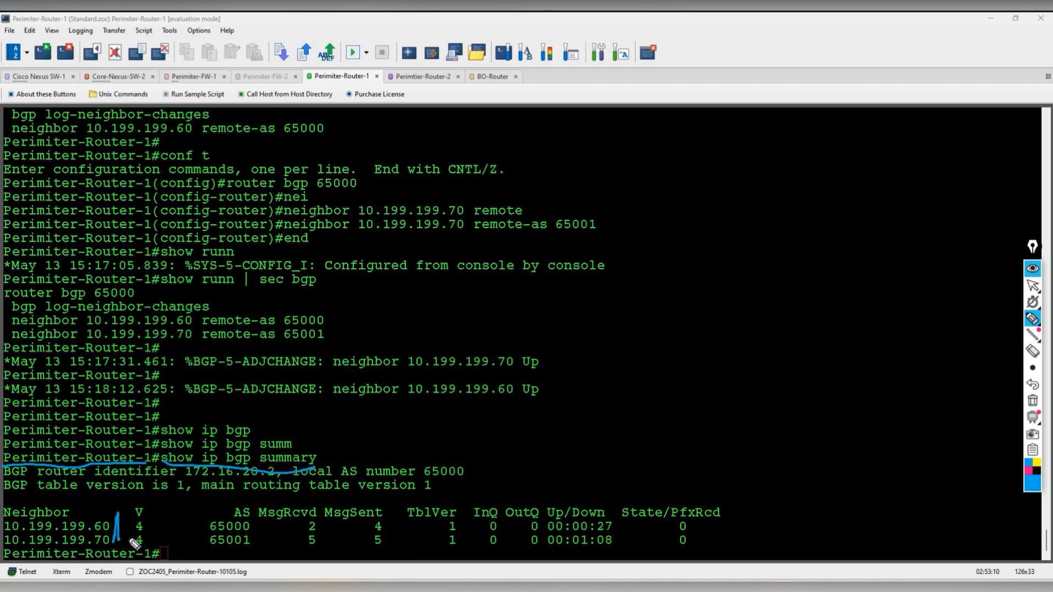
pyautogui.moveTo(256, 513)
pyautogui.mouseDown()
pyautogui.moveTo(250, 494)
pyautogui.moveTo(199, 514)
pyautogui.moveTo(259, 534)
pyautogui.moveTo(253, 508)
pyautogui.moveTo(527, 439)
pyautogui.moveTo(543, 447)
pyautogui.moveTo(584, 433)
pyautogui.moveTo(589, 447)
pyautogui.moveTo(592, 435)
pyautogui.mouseUp()
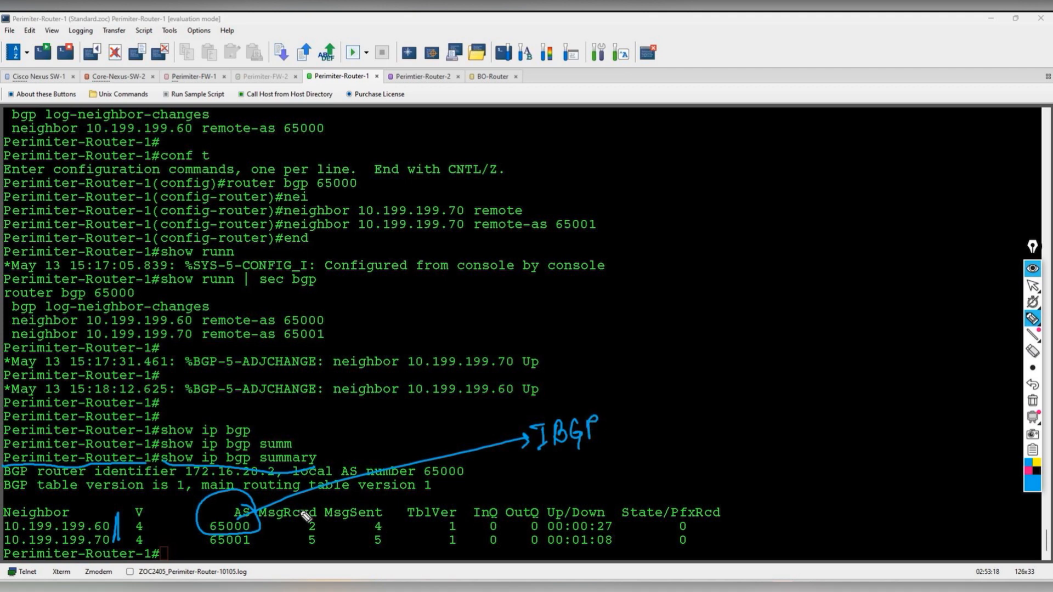
pyautogui.moveTo(222, 546)
pyautogui.mouseDown()
pyautogui.moveTo(659, 464)
pyautogui.moveTo(652, 474)
pyautogui.moveTo(662, 465)
pyautogui.moveTo(720, 472)
pyautogui.moveTo(729, 448)
pyautogui.mouseUp()
pyautogui.moveTo(652, 472); pyautogui.dragTo(718, 467)
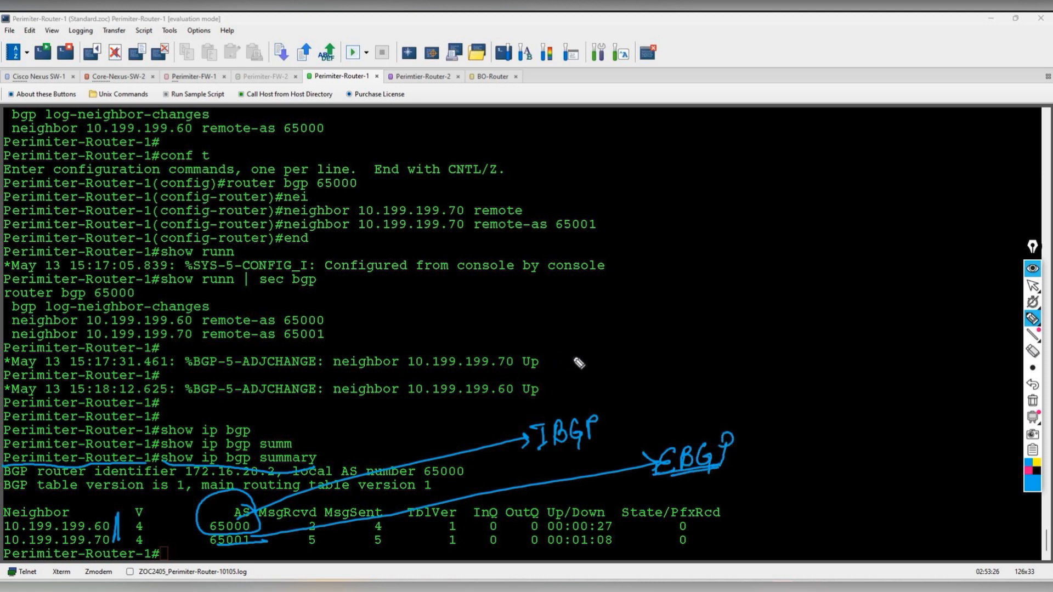
pyautogui.click(1032, 400)
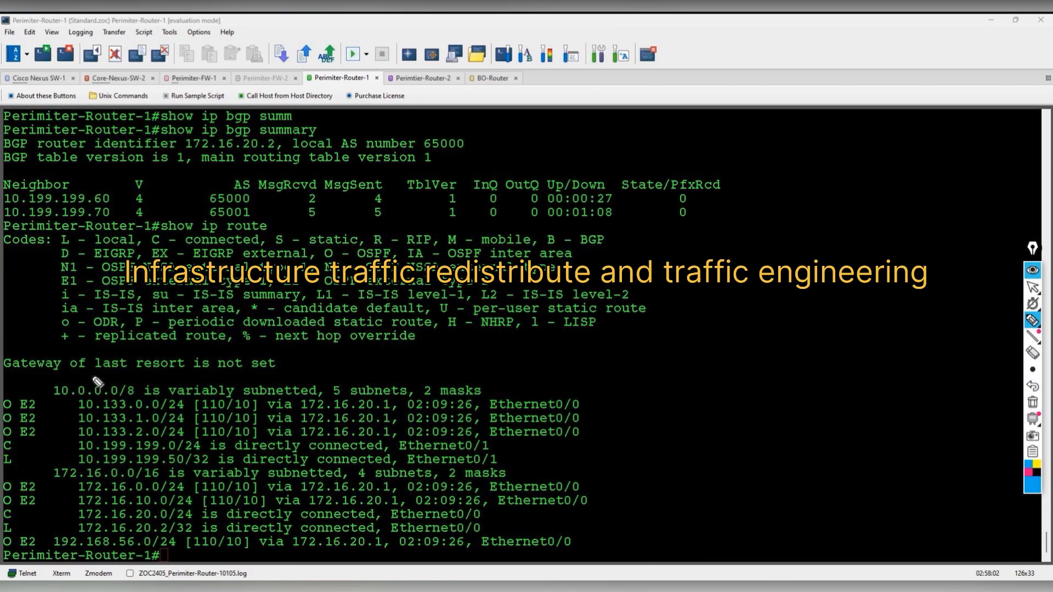
# - Tick the 10.133.x, 172.16.0.0, 172.16.10.0 and 192.168.56.0/24 routes with a Traffic Engineering note, then clear annotations
pyautogui.moveTo(41, 409); pyautogui.dragTo(74, 392)
pyautogui.moveTo(37, 416); pyautogui.dragTo(74, 417)
pyautogui.moveTo(48, 429); pyautogui.dragTo(74, 425)
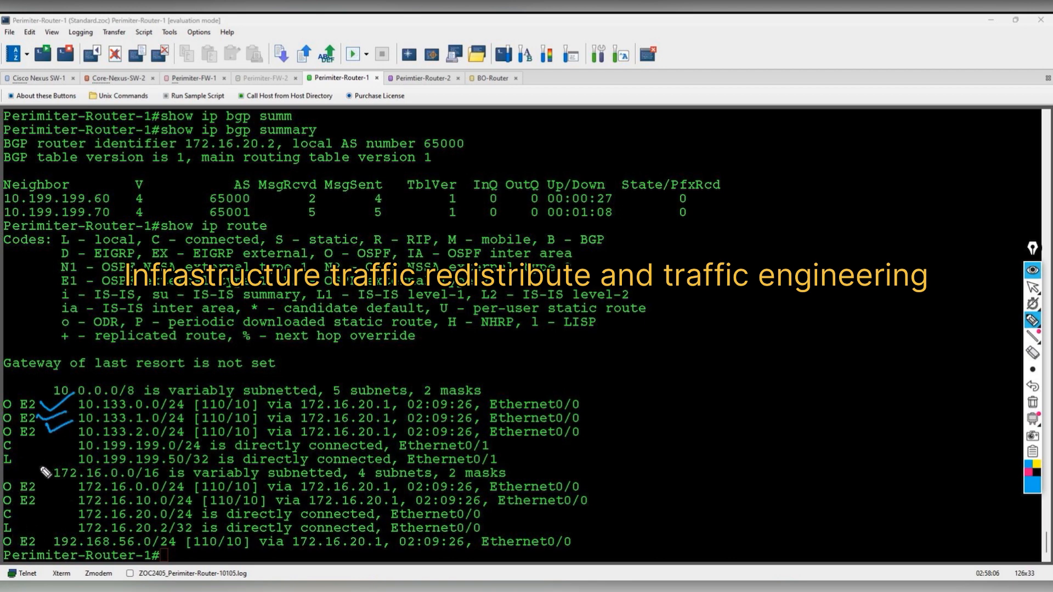
pyautogui.moveTo(42, 483)
pyautogui.mouseDown()
pyautogui.moveTo(66, 480)
pyautogui.moveTo(61, 493)
pyautogui.mouseUp()
pyautogui.moveTo(556, 356)
pyautogui.mouseDown()
pyautogui.moveTo(560, 379)
pyautogui.moveTo(573, 352)
pyautogui.moveTo(590, 379)
pyautogui.moveTo(636, 359)
pyautogui.moveTo(698, 357)
pyautogui.moveTo(705, 345)
pyautogui.moveTo(692, 362)
pyautogui.moveTo(690, 345)
pyautogui.moveTo(718, 330)
pyautogui.moveTo(719, 350)
pyautogui.mouseUp()
pyautogui.moveTo(707, 346); pyautogui.dragTo(729, 339)
pyautogui.moveTo(643, 408)
pyautogui.mouseDown()
pyautogui.moveTo(737, 391)
pyautogui.moveTo(778, 364)
pyautogui.moveTo(787, 375)
pyautogui.moveTo(835, 354)
pyautogui.moveTo(724, 403)
pyautogui.moveTo(822, 381)
pyautogui.mouseUp()
pyautogui.moveTo(155, 541)
pyautogui.mouseDown()
pyautogui.moveTo(209, 531)
pyautogui.moveTo(217, 518)
pyautogui.mouseUp()
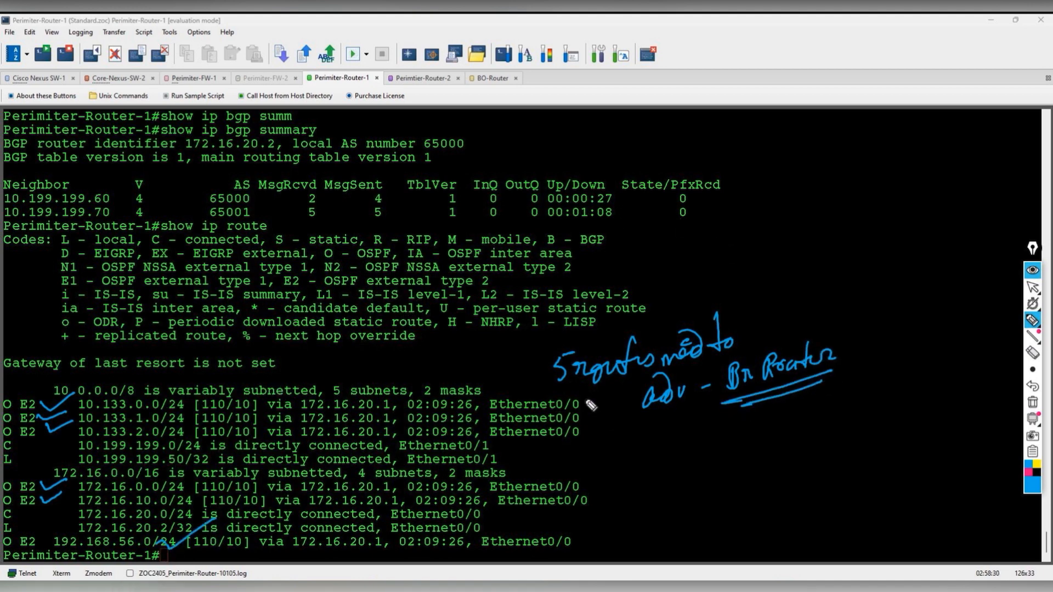
pyautogui.moveTo(613, 438); pyautogui.dragTo(652, 430)
pyautogui.moveTo(632, 436)
pyautogui.mouseDown()
pyautogui.moveTo(630, 470)
pyautogui.moveTo(664, 471)
pyautogui.moveTo(668, 483)
pyautogui.moveTo(764, 430)
pyautogui.moveTo(865, 425)
pyautogui.mouseUp()
pyautogui.moveTo(817, 453); pyautogui.dragTo(833, 451)
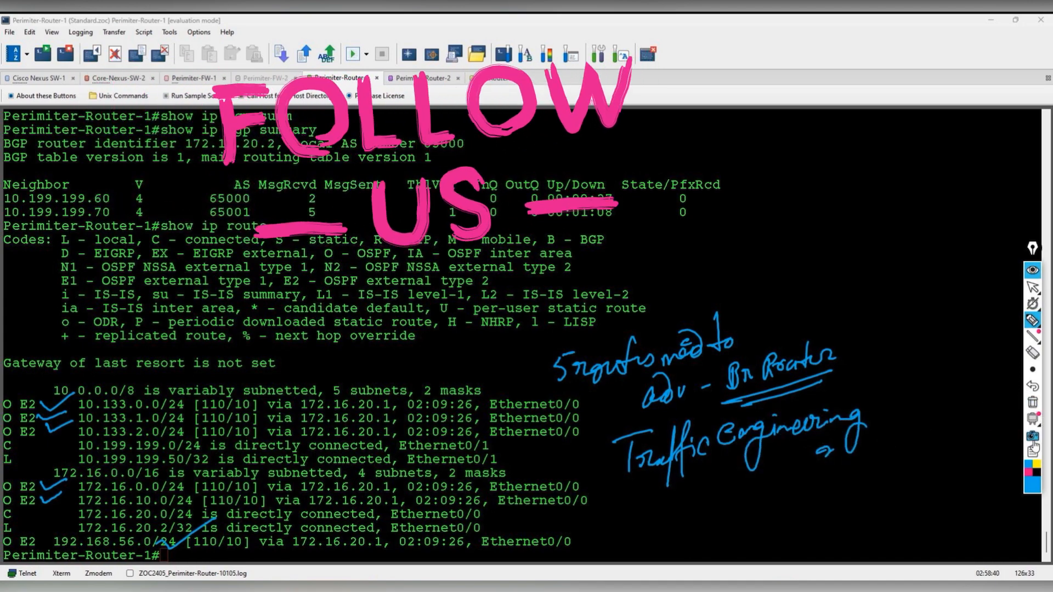
pyautogui.click(1033, 403)
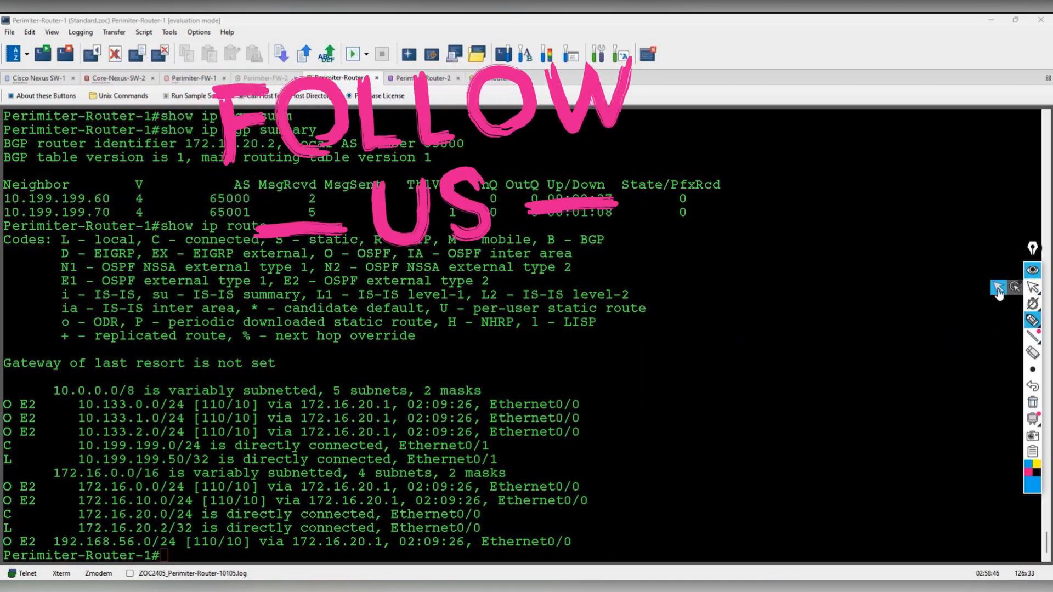
pyautogui.click(1033, 287)
# - In config mode, create prefix-list OSPF-BGP permitting 172.16.0.0/24
pyautogui.press('Return')
pyautogui.press('Return')
pyautogui.press('Return')
pyautogui.write('conf t')
pyautogui.press('Return')
pyautogui.write('ip ')
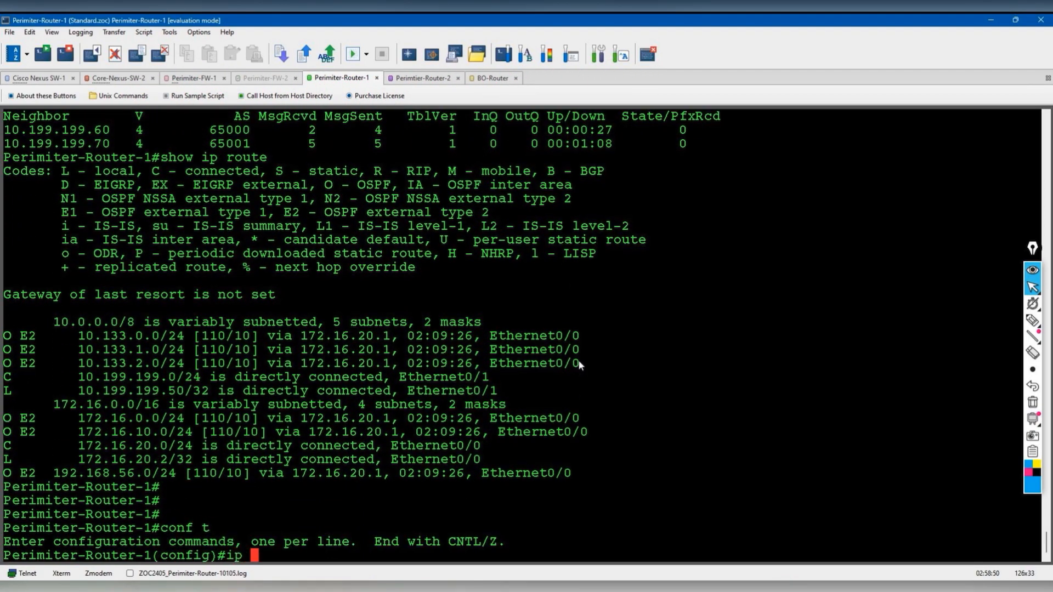
pyautogui.write('pre')
pyautogui.press('Tab')
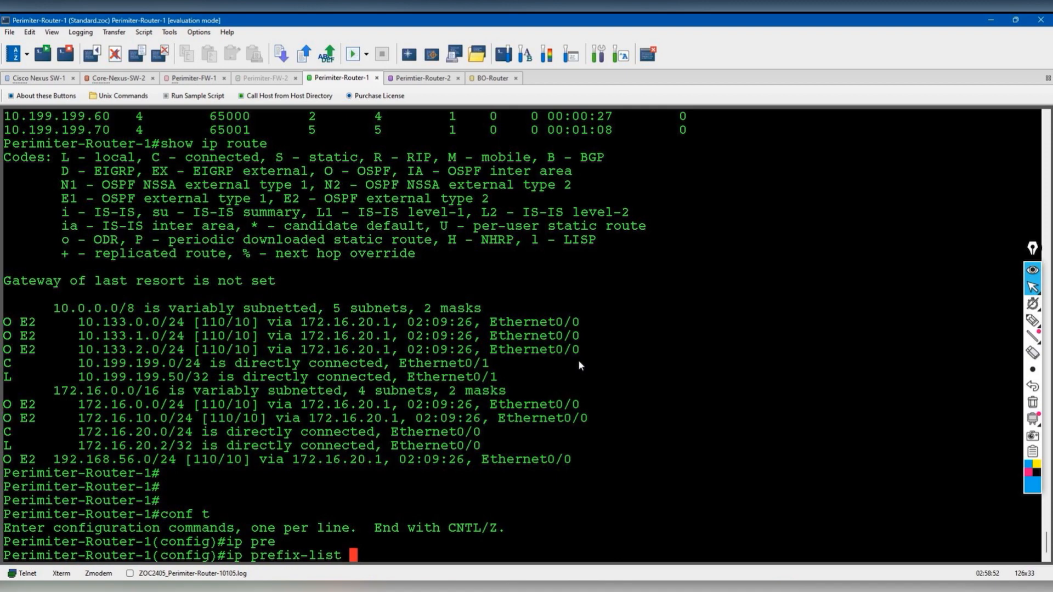
pyautogui.write('?')
pyautogui.write('OSPF ')
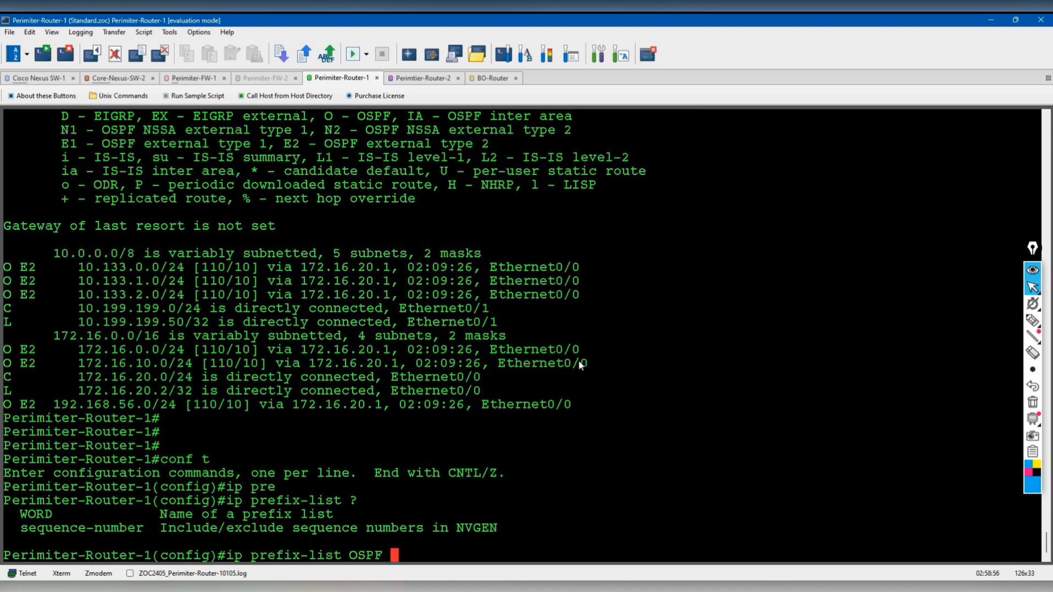
pyautogui.write('-')
pyautogui.write('BGP ?')
pyautogui.write('per')
pyautogui.press('Tab')
pyautogui.write('10 ')
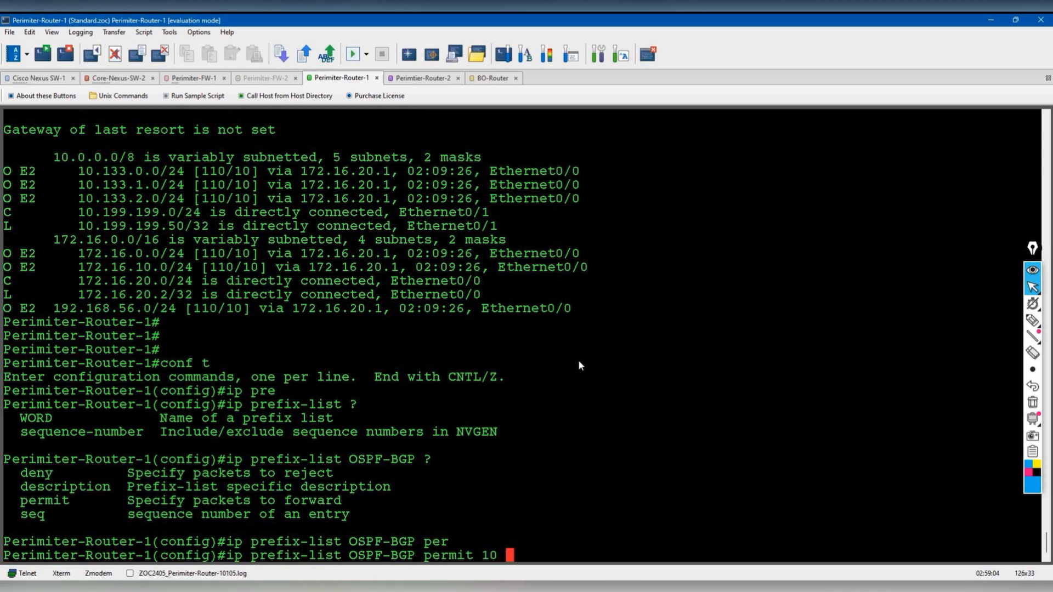
pyautogui.write('?')
pyautogui.press('BackSpace')
pyautogui.press('BackSpace')
pyautogui.press('BackSpace')
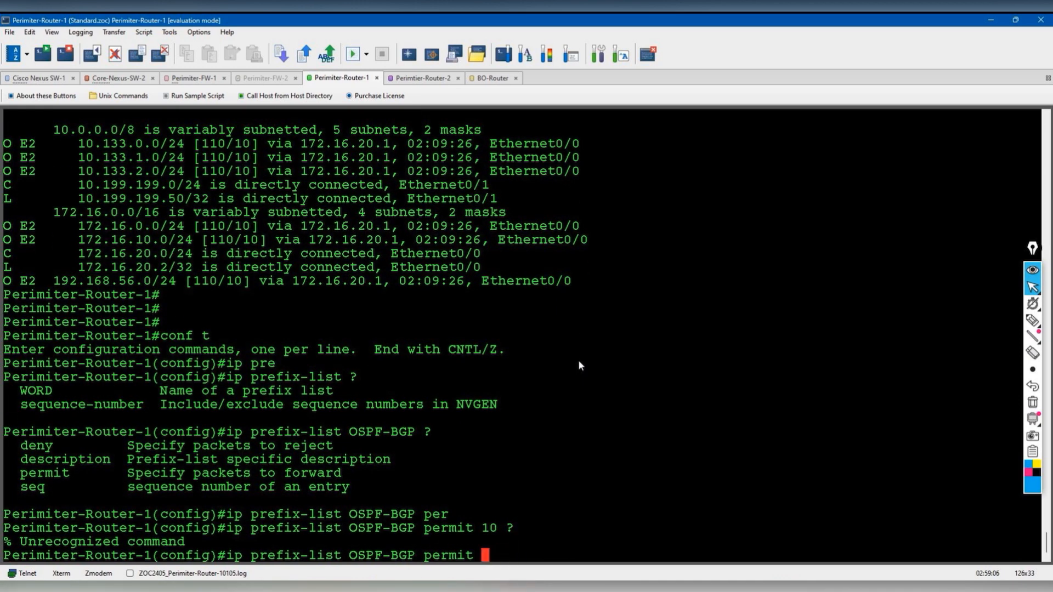
pyautogui.write('?')
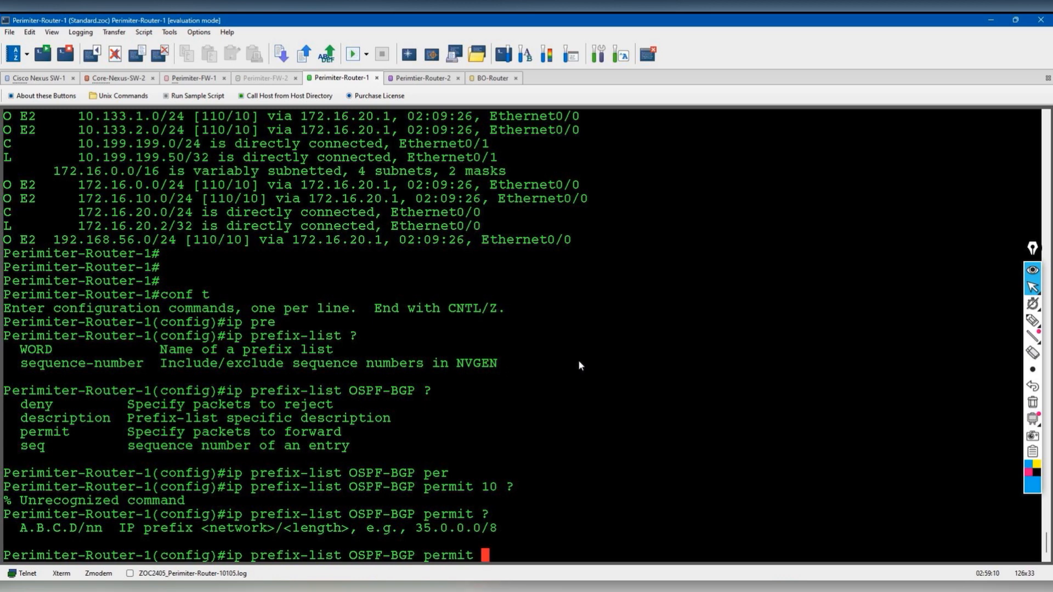
pyautogui.write('172.160.0')
pyautogui.press('BackSpace')
pyautogui.press('BackSpace')
pyautogui.press('BackSpace')
pyautogui.write('.0.0/24 ?')
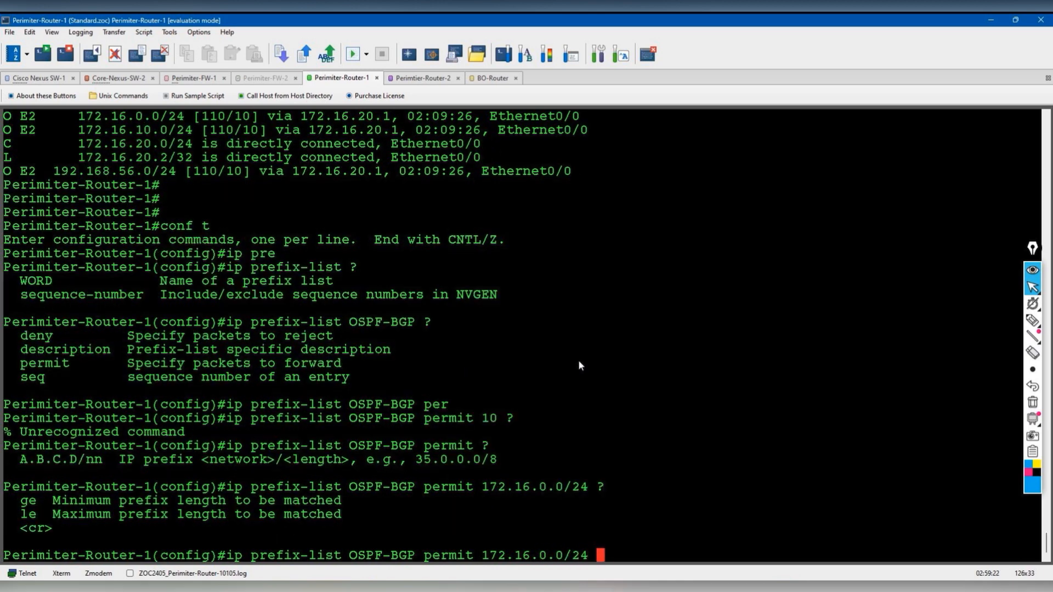
pyautogui.press('Return')
# - List the prefix-list entries so far with do show ip prefix-list
pyautogui.press('Up')
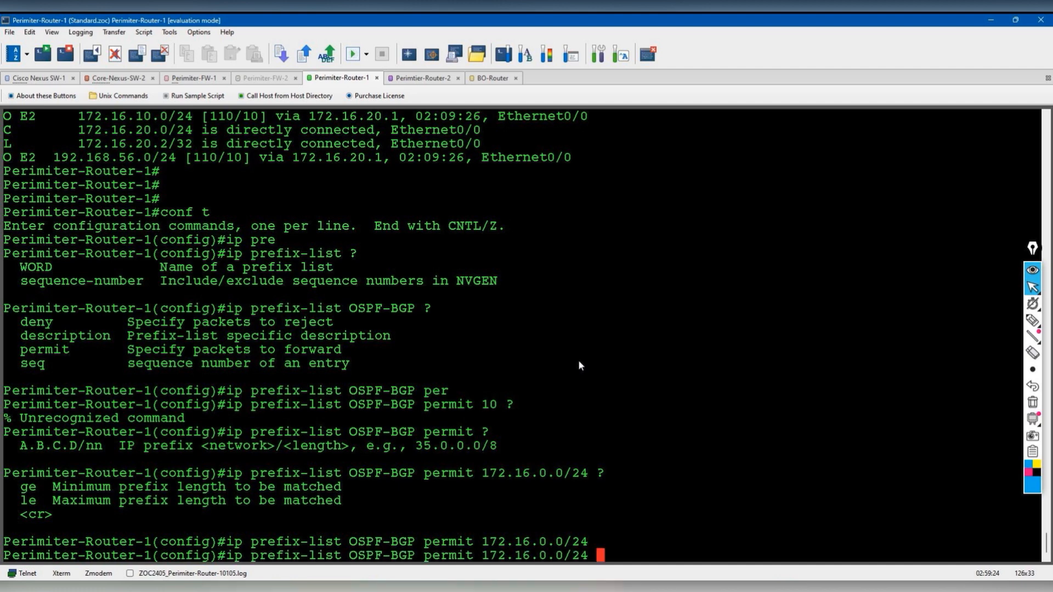
pyautogui.hotkey('ctrl', 'u')
pyautogui.write('do nshow')
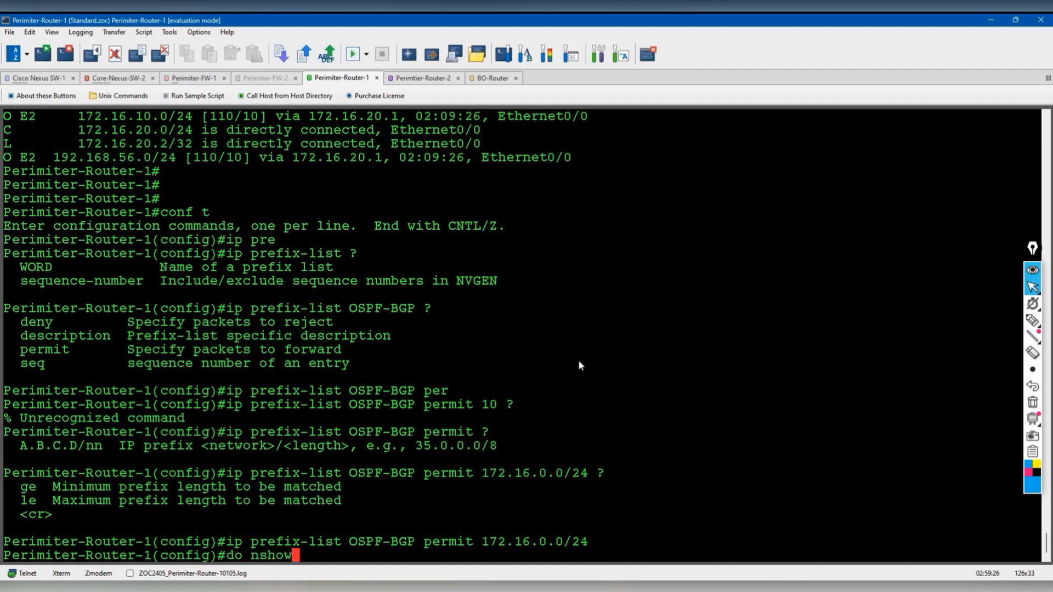
pyautogui.write(' ip pre')
pyautogui.press('BackSpace')
pyautogui.press('BackSpace')
pyautogui.press('BackSpace')
pyautogui.press('BackSpace')
pyautogui.press('BackSpace')
pyautogui.press('BackSpace')
pyautogui.press('BackSpace')
pyautogui.press('BackSpace')
pyautogui.press('BackSpace')
pyautogui.press('BackSpace')
pyautogui.press('BackSpace')
pyautogui.write('show ip pre')
pyautogui.press('Return')
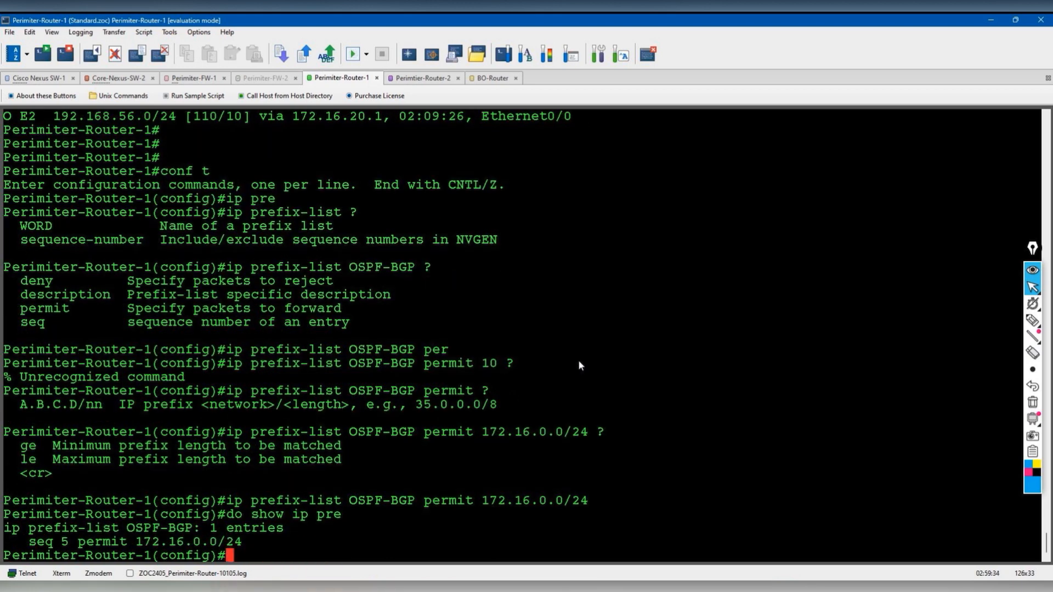
# - Add OSPF-BGP seq 10 permitting 172.16.10.0/24, copying the network from the route output
pyautogui.press('Up')
pyautogui.press('Up')
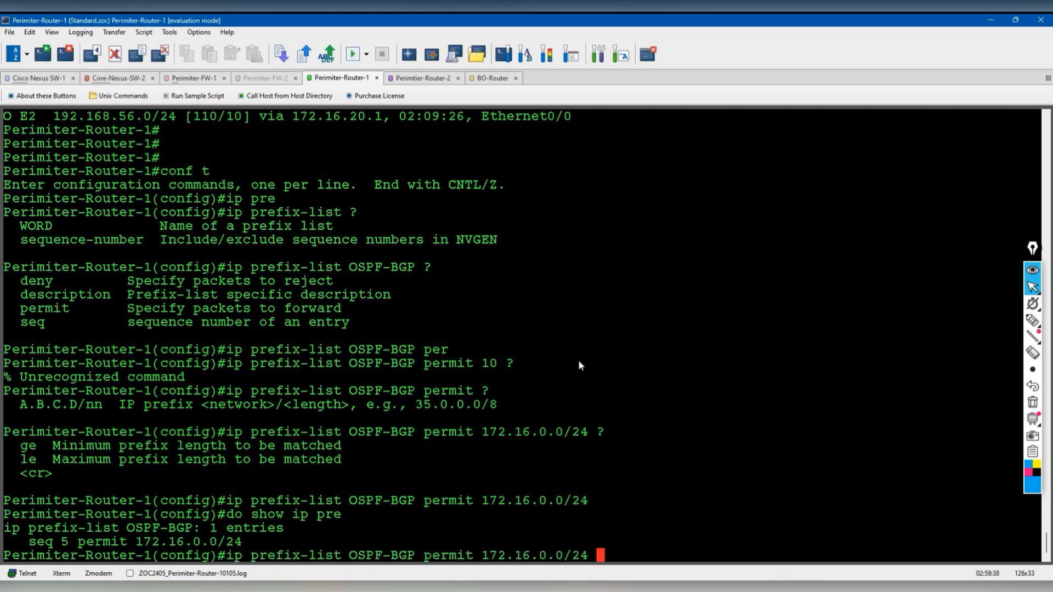
pyautogui.press('BackSpace')
pyautogui.press('BackSpace')
pyautogui.press('BackSpace')
pyautogui.press('BackSpace')
pyautogui.press('BackSpace')
pyautogui.press('BackSpace')
pyautogui.press('BackSpace')
pyautogui.press('BackSpace')
pyautogui.press('BackSpace')
pyautogui.press('BackSpace')
pyautogui.press('BackSpace')
pyautogui.press('BackSpace')
pyautogui.press('BackSpace')
pyautogui.press('BackSpace')
pyautogui.write('seq')
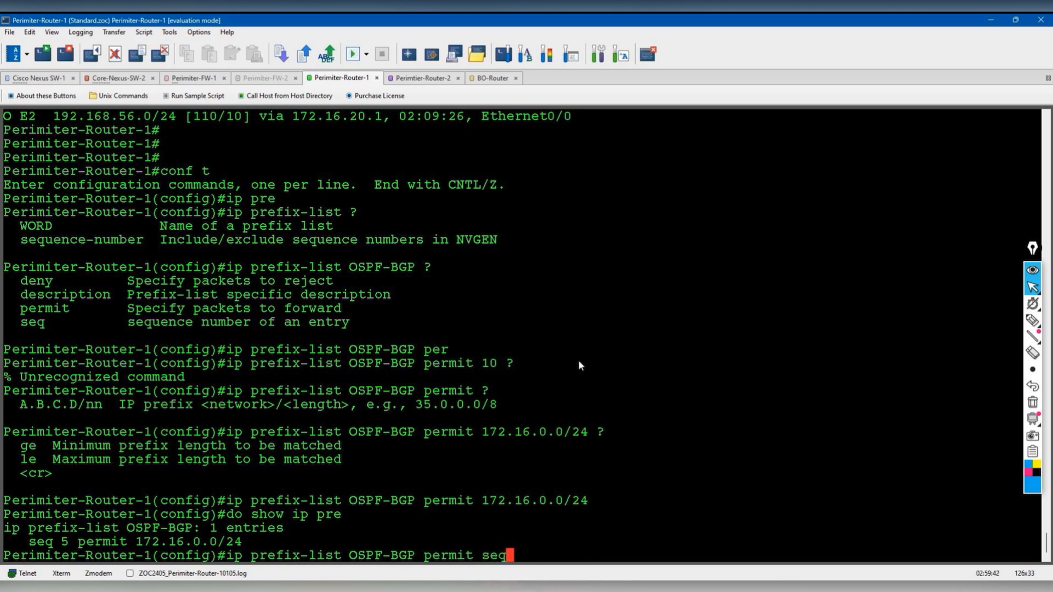
pyautogui.press('Tab')
pyautogui.write('?')
pyautogui.press('BackSpace')
pyautogui.press('BackSpace')
pyautogui.press('BackSpace')
pyautogui.press('BackSpace')
pyautogui.press('BackSpace')
pyautogui.press('BackSpace')
pyautogui.press('BackSpace')
pyautogui.press('BackSpace')
pyautogui.press('BackSpace')
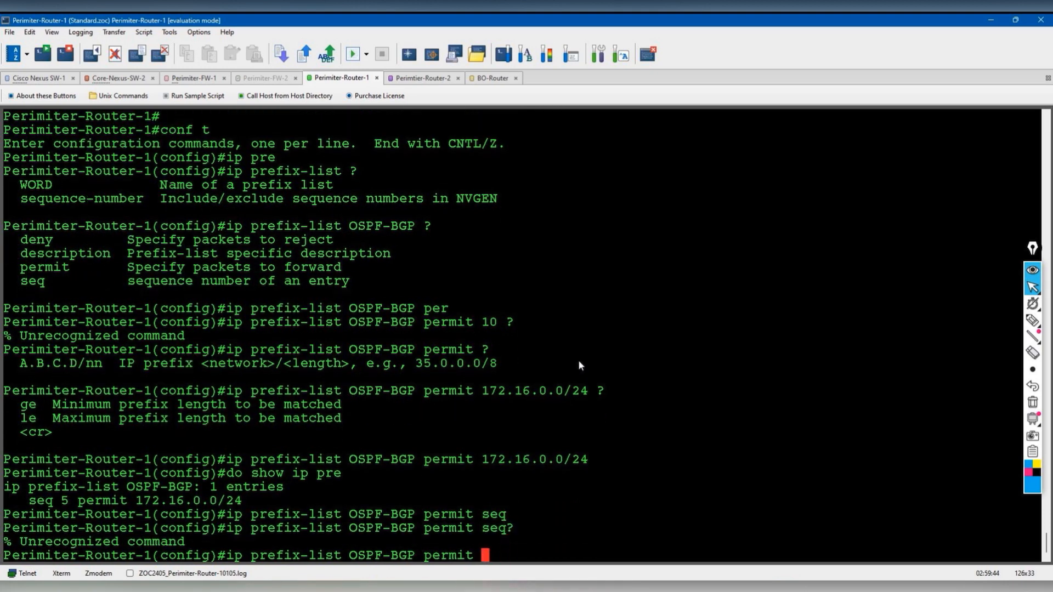
pyautogui.press('BackSpace')
pyautogui.write('?')
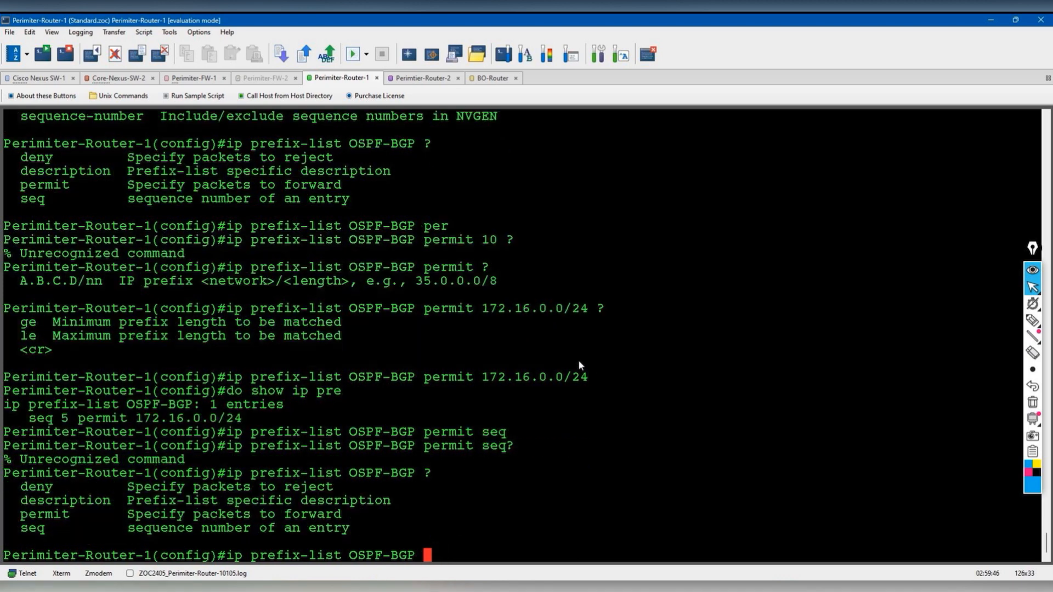
pyautogui.write('seq')
pyautogui.press('Tab')
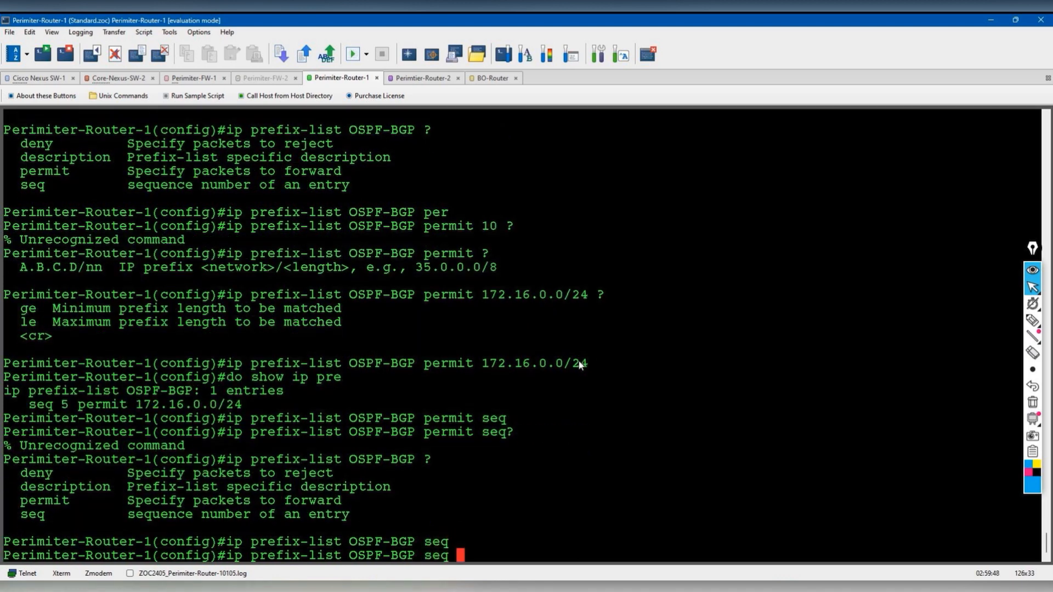
pyautogui.write('10 per')
pyautogui.press('Tab')
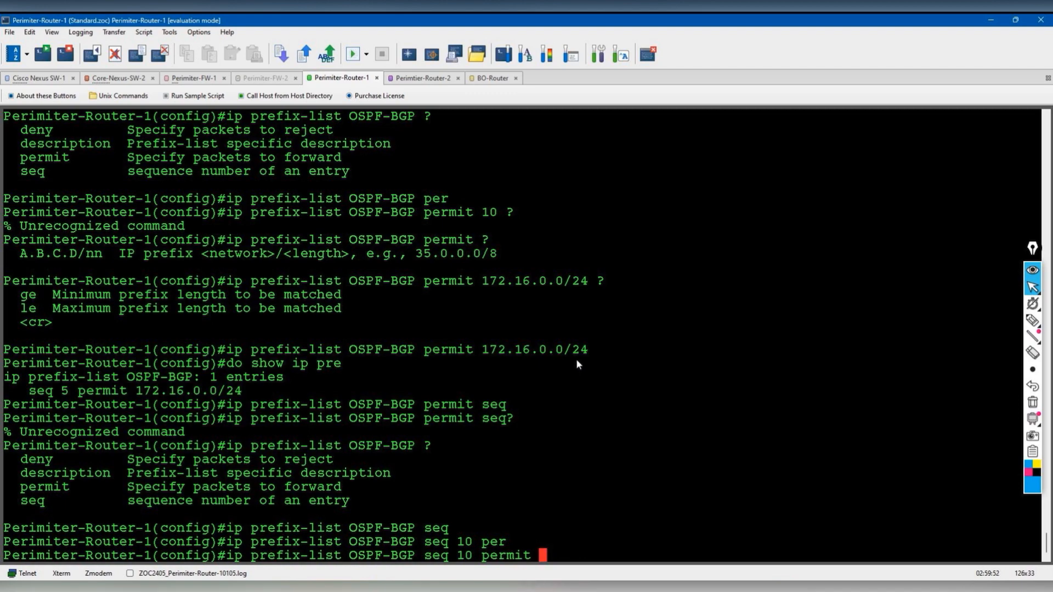
pyautogui.scroll(10, 610, 357)
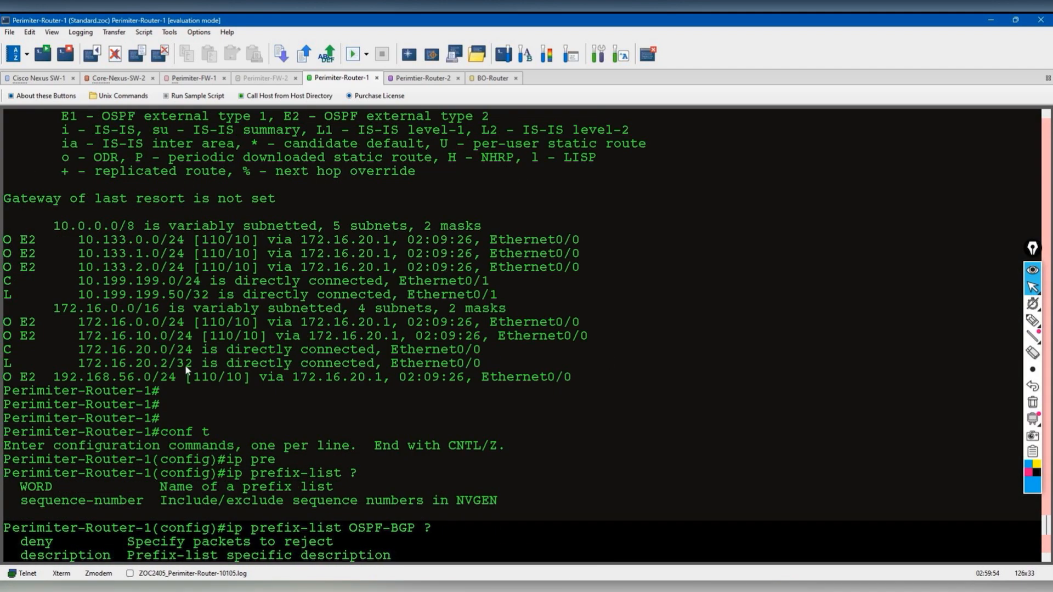
pyautogui.moveTo(80, 333); pyautogui.dragTo(164, 342)
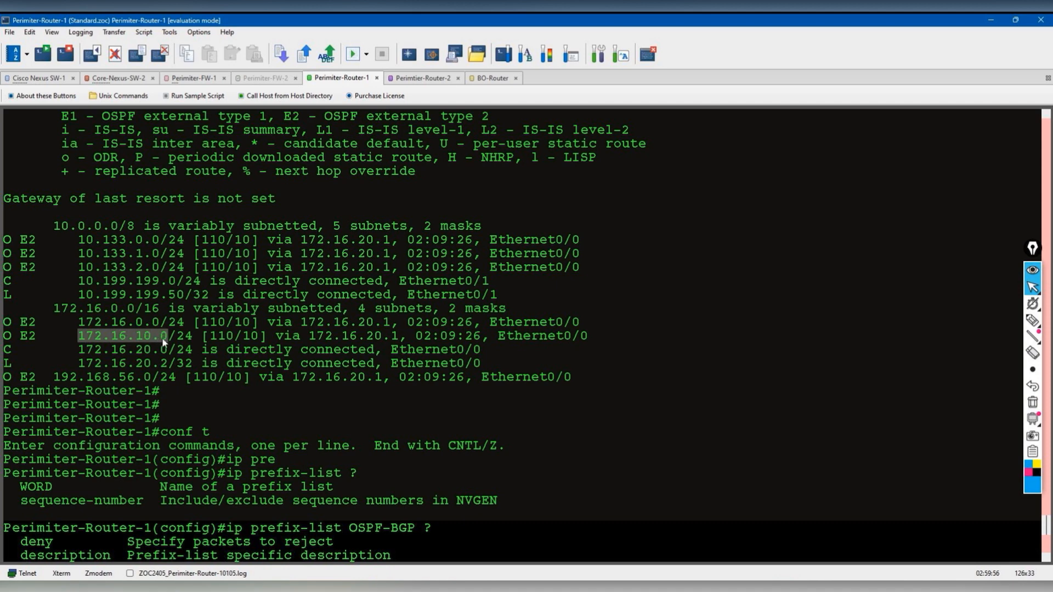
pyautogui.hotkey('ctrl', 'c')
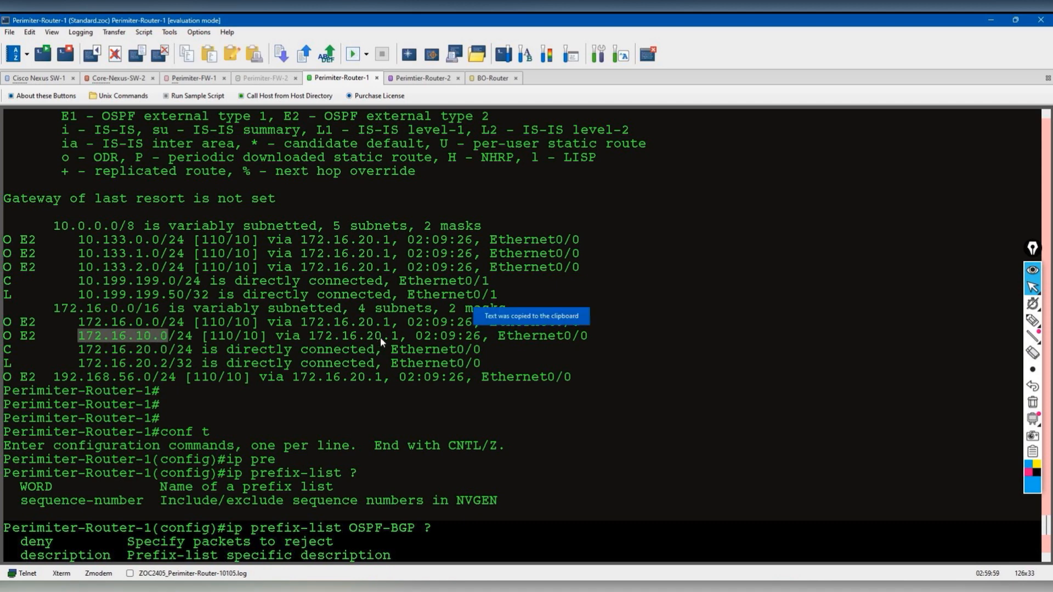
pyautogui.hotkey('ctrl', 'v')
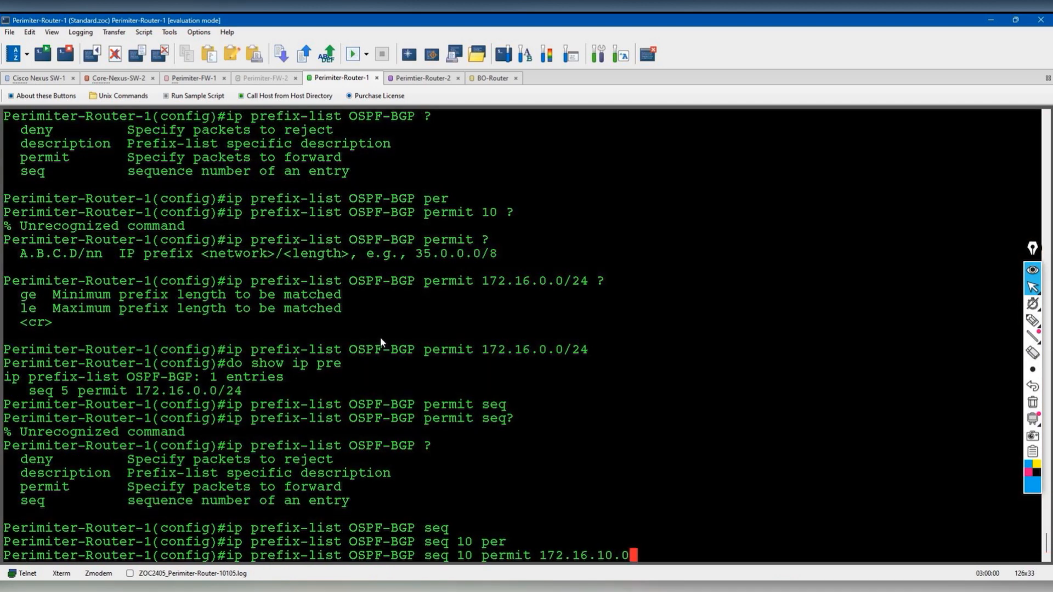
pyautogui.write('/24')
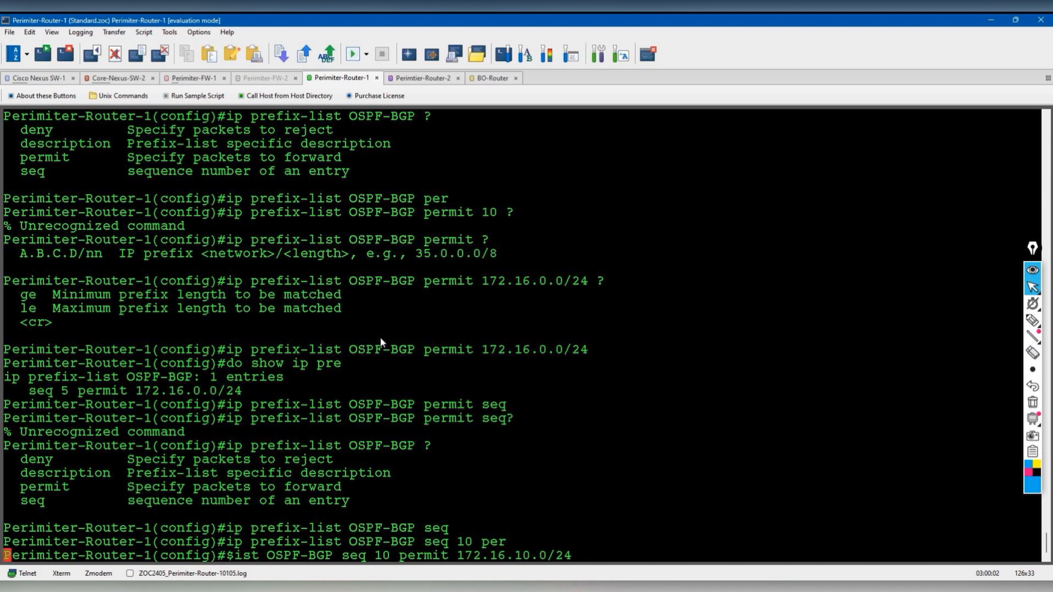
pyautogui.press('Return')
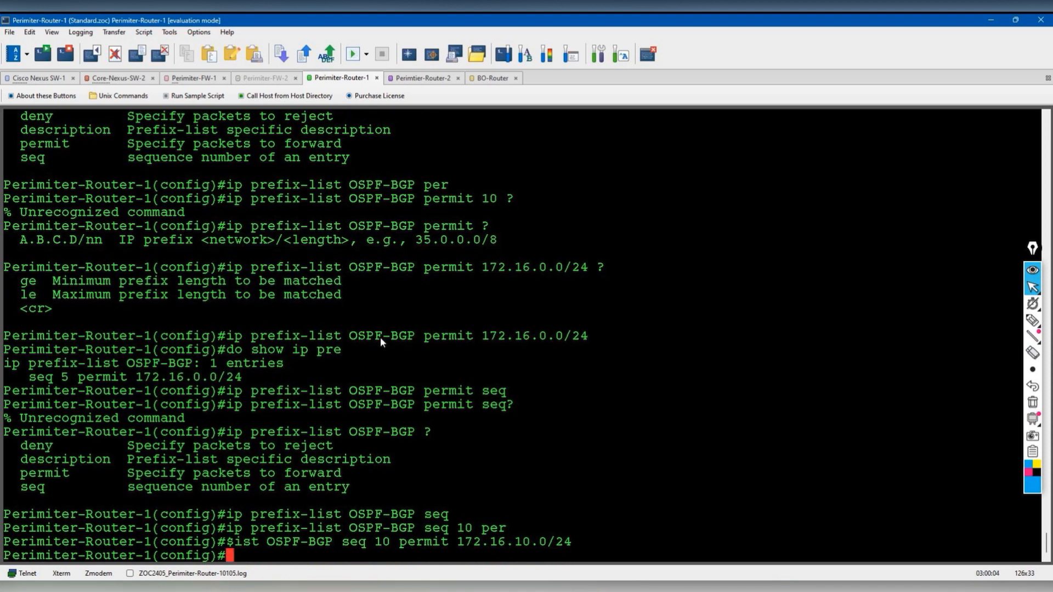
# - Add OSPF-BGP seq 15 permitting 10.133.0.0/24
pyautogui.press('Up')
pyautogui.press('Left')
pyautogui.press('Left')
pyautogui.press('Left')
pyautogui.press('Left')
pyautogui.press('Left')
pyautogui.press('Left')
pyautogui.press('Left')
pyautogui.press('Left')
pyautogui.press('Left')
pyautogui.press('Left')
pyautogui.press('Left')
pyautogui.press('Left')
pyautogui.press('Left')
pyautogui.press('Left')
pyautogui.press('Left')
pyautogui.press('Left')
pyautogui.press('Left')
pyautogui.press('Left')
pyautogui.press('Left')
pyautogui.press('Left')
pyautogui.press('Left')
pyautogui.press('Left')
pyautogui.press('BackSpace')
pyautogui.write('5')
pyautogui.press('Right')
pyautogui.press('Right')
pyautogui.press('Right')
pyautogui.press('Right')
pyautogui.press('Right')
pyautogui.press('Right')
pyautogui.press('Right')
pyautogui.press('Right')
pyautogui.press('Right')
pyautogui.press('Right')
pyautogui.press('Right')
pyautogui.press('Right')
pyautogui.press('Right')
pyautogui.press('Right')
pyautogui.press('Right')
pyautogui.press('Right')
pyautogui.press('Right')
pyautogui.press('Right')
pyautogui.press('Right')
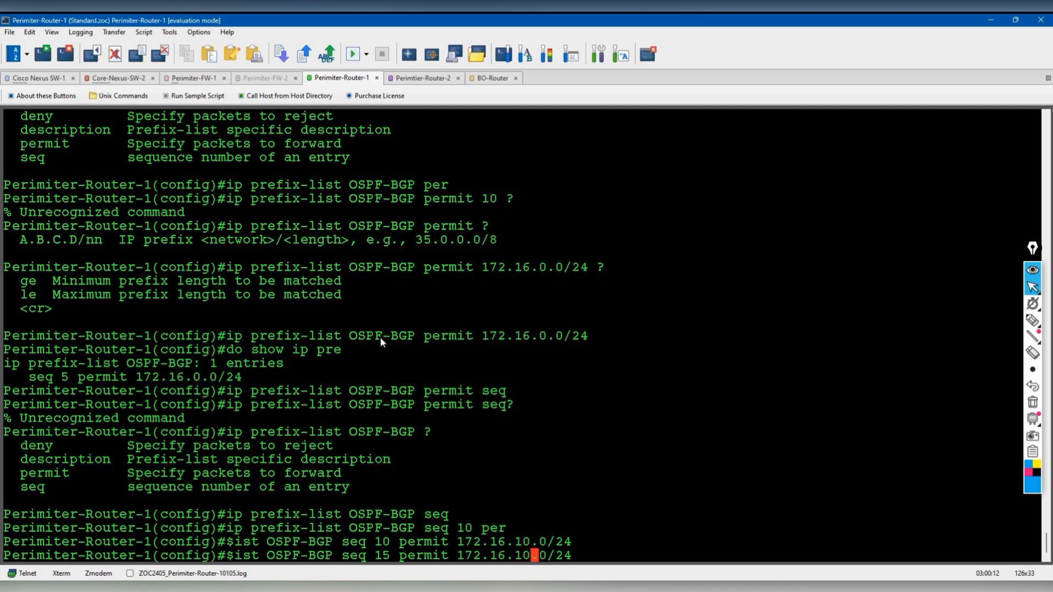
pyautogui.press('BackSpace')
pyautogui.press('BackSpace')
pyautogui.press('BackSpace')
pyautogui.press('BackSpace')
pyautogui.press('BackSpace')
pyautogui.press('BackSpace')
pyautogui.press('BackSpace')
pyautogui.press('BackSpace')
pyautogui.press('BackSpace')
pyautogui.press('BackSpace')
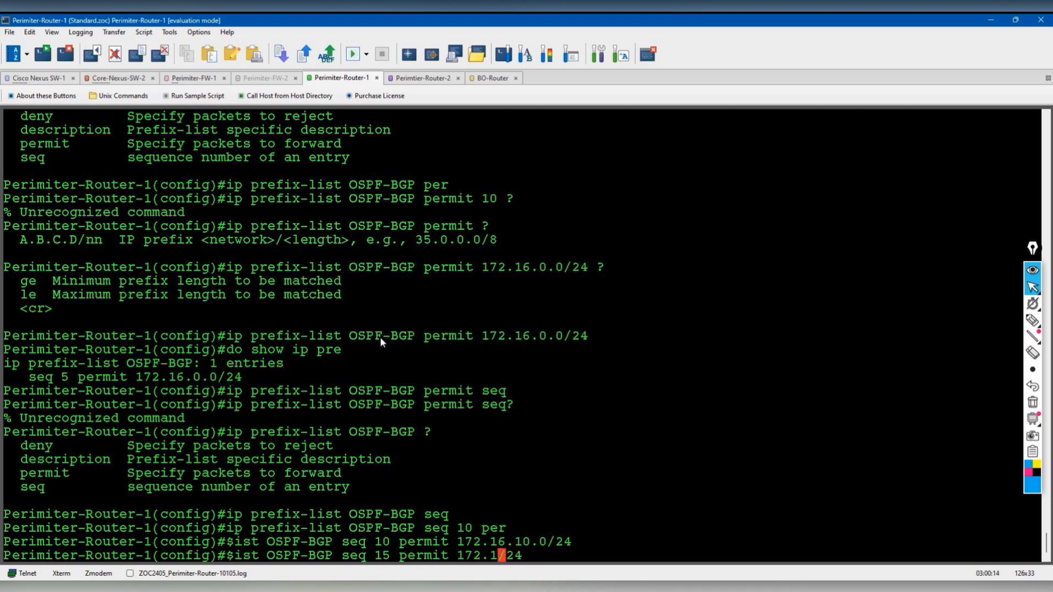
pyautogui.write('0.133.')
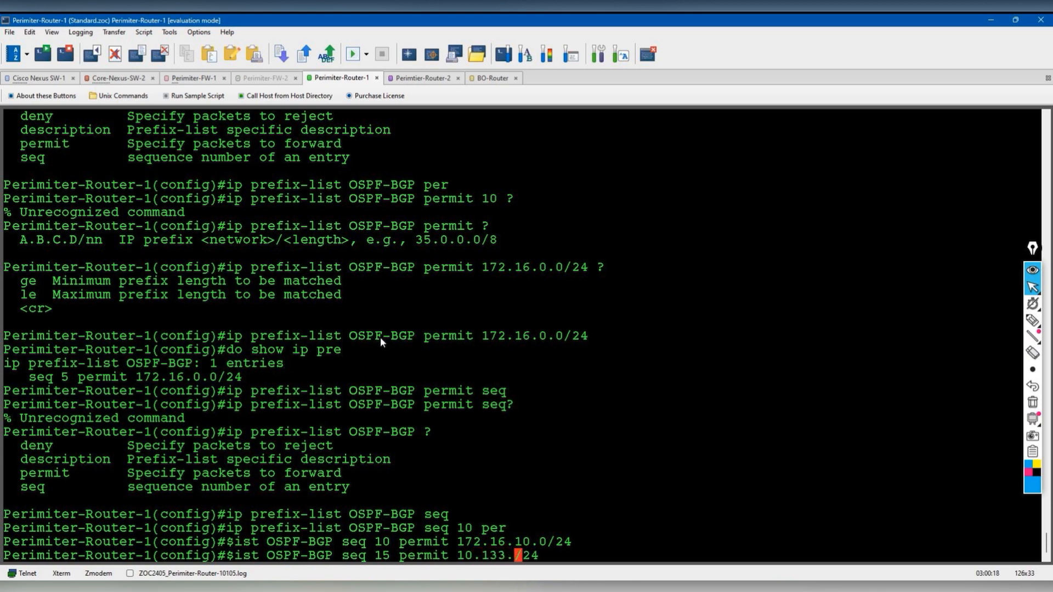
pyautogui.write('0')
pyautogui.press('Return')
# - Add OSPF-BGP seq 20 permitting 10.133.1.0/24 and seq 30 permitting 10.133.2.0/24
pyautogui.press('Up')
pyautogui.press('Left')
pyautogui.press('Left')
pyautogui.press('Left')
pyautogui.press('Left')
pyautogui.press('Left')
pyautogui.press('Left')
pyautogui.press('Left')
pyautogui.press('Left')
pyautogui.press('Left')
pyautogui.press('Left')
pyautogui.press('Left')
pyautogui.press('Left')
pyautogui.press('Left')
pyautogui.press('Left')
pyautogui.press('Left')
pyautogui.press('Left')
pyautogui.press('Left')
pyautogui.press('Left')
pyautogui.press('Left')
pyautogui.press('Left')
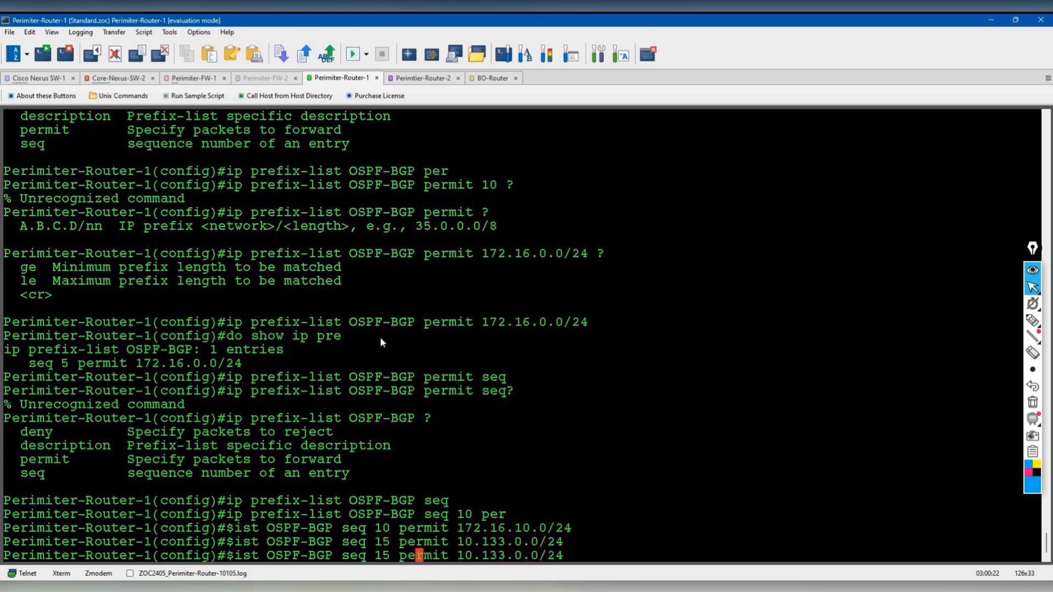
pyautogui.press('BackSpace')
pyautogui.press('BackSpace')
pyautogui.write('20')
pyautogui.scroll(10, 382, 339)
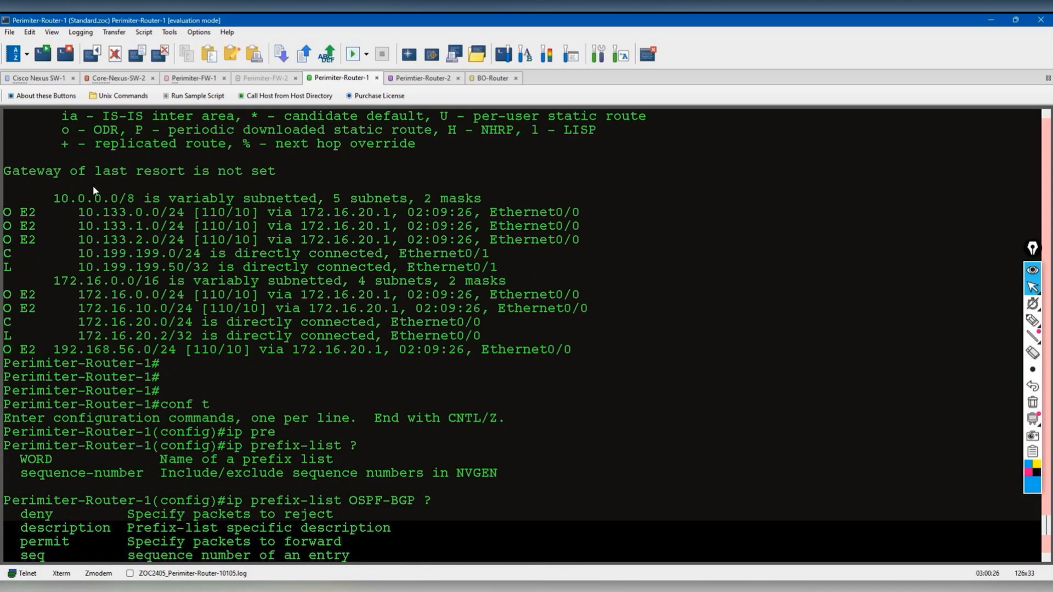
pyautogui.scroll(-10, 224, 265)
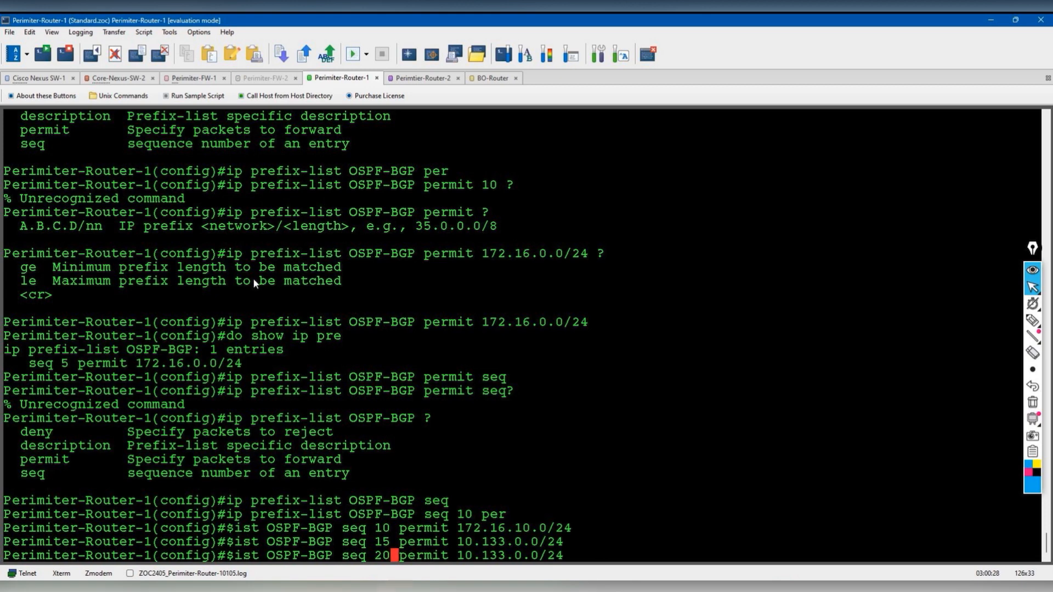
pyautogui.press('Right')
pyautogui.press('Right')
pyautogui.press('Right')
pyautogui.press('Right')
pyautogui.press('Right')
pyautogui.press('Right')
pyautogui.press('Right')
pyautogui.press('Right')
pyautogui.press('Right')
pyautogui.press('Right')
pyautogui.press('Right')
pyautogui.press('Right')
pyautogui.press('Right')
pyautogui.press('Right')
pyautogui.press('Right')
pyautogui.press('BackSpace')
pyautogui.write('1')
pyautogui.press('Return')
pyautogui.press('Up')
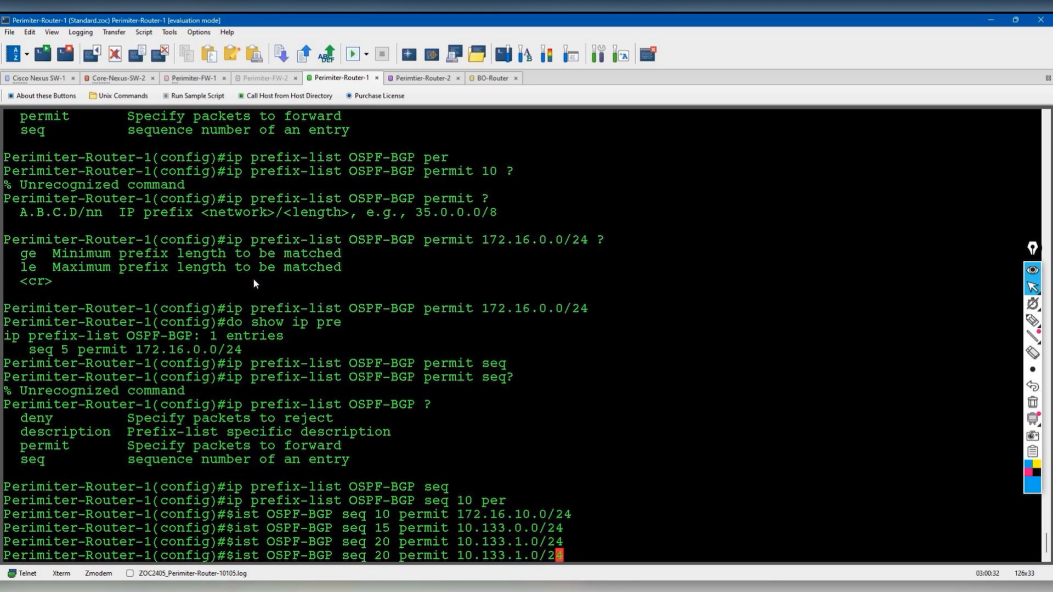
pyautogui.press('Left')
pyautogui.press('Left')
pyautogui.press('Left')
pyautogui.press('Left')
pyautogui.press('Left')
pyautogui.press('Left')
pyautogui.press('Left')
pyautogui.press('Left')
pyautogui.press('Left')
pyautogui.press('Left')
pyautogui.press('Left')
pyautogui.press('Left')
pyautogui.press('Left')
pyautogui.press('Left')
pyautogui.press('Left')
pyautogui.press('Left')
pyautogui.press('Left')
pyautogui.press('Left')
pyautogui.press('Left')
pyautogui.press('Left')
pyautogui.press('BackSpace')
pyautogui.press('BackSpace')
pyautogui.write('30')
pyautogui.press('Right')
pyautogui.press('Right')
pyautogui.press('Right')
pyautogui.press('Right')
pyautogui.press('Right')
pyautogui.press('Right')
pyautogui.press('Right')
pyautogui.press('Right')
pyautogui.press('Right')
pyautogui.press('Right')
pyautogui.press('Right')
pyautogui.press('Right')
pyautogui.press('Right')
pyautogui.press('Right')
pyautogui.press('Right')
pyautogui.press('Right')
pyautogui.press('BackSpace')
pyautogui.write('2')
pyautogui.press('Return')
# - Leave config mode and run show ip prefix-list to confirm the five OSPF-BGP entries
pyautogui.press('Return')
pyautogui.press('Return')
pyautogui.write('ed')
pyautogui.press('BackSpace')
pyautogui.write('nd')
pyautogui.press('Return')
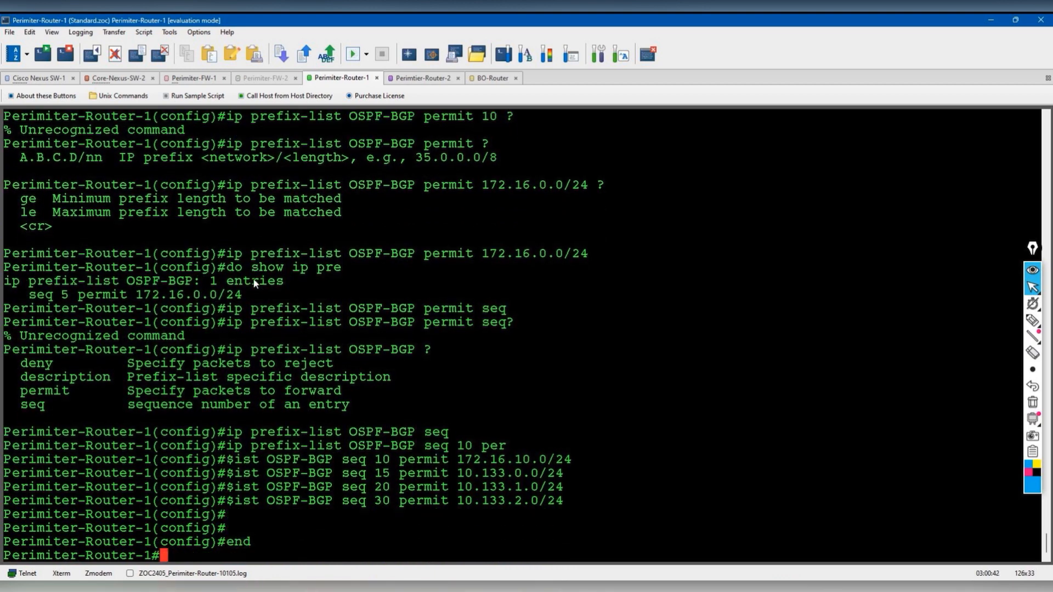
pyautogui.write('show ip pre')
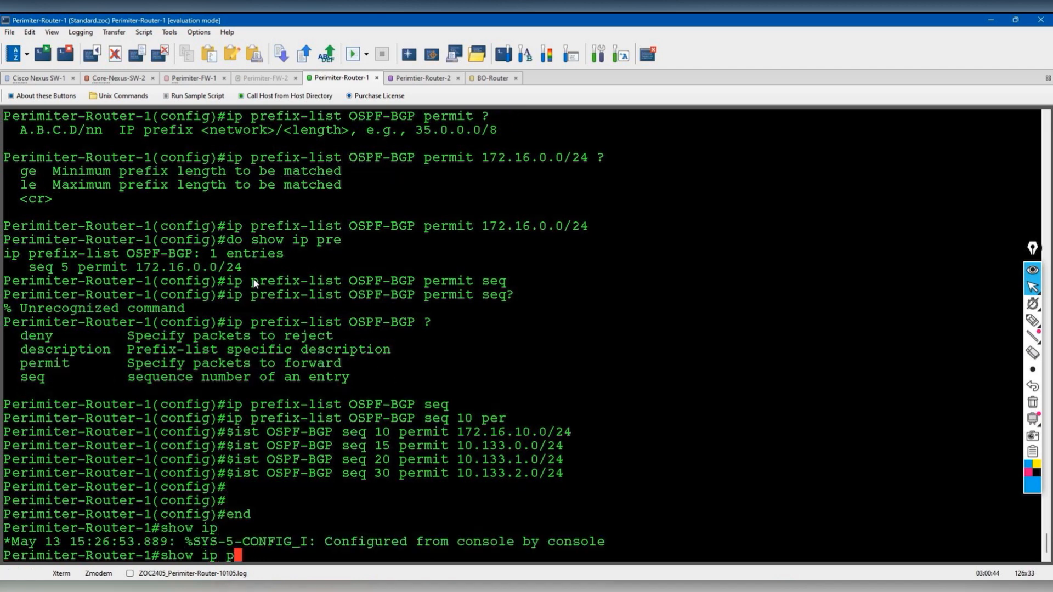
pyautogui.press('Tab')
pyautogui.press('Return')
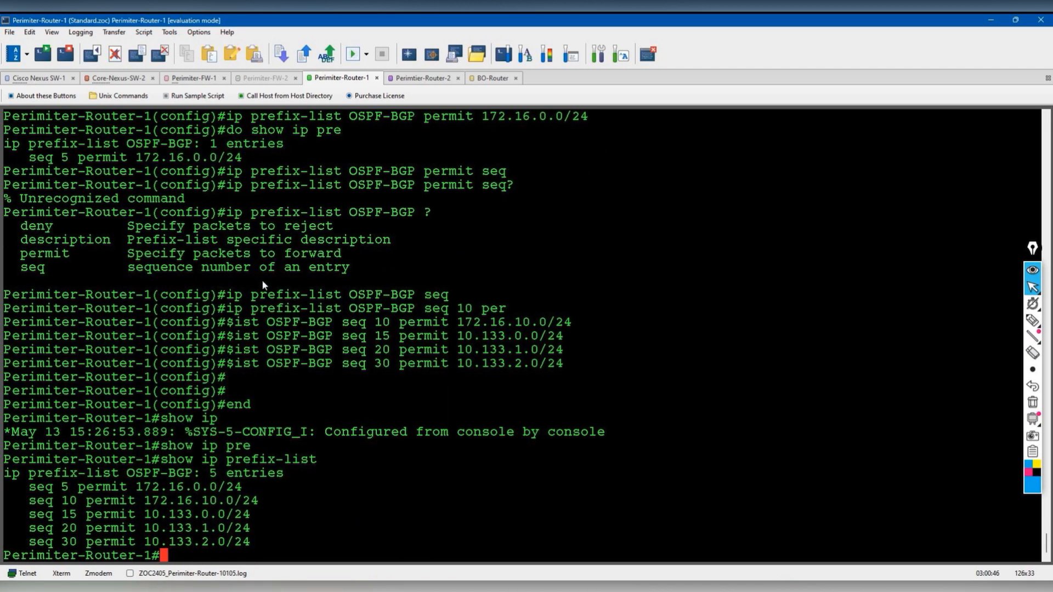
# - In global config on Perimiter-Router-1, create route-map OSPF-BGP permit sequence 10
pyautogui.press('Return')
pyautogui.press('Return')
pyautogui.write('conf t')
pyautogui.press('Return')
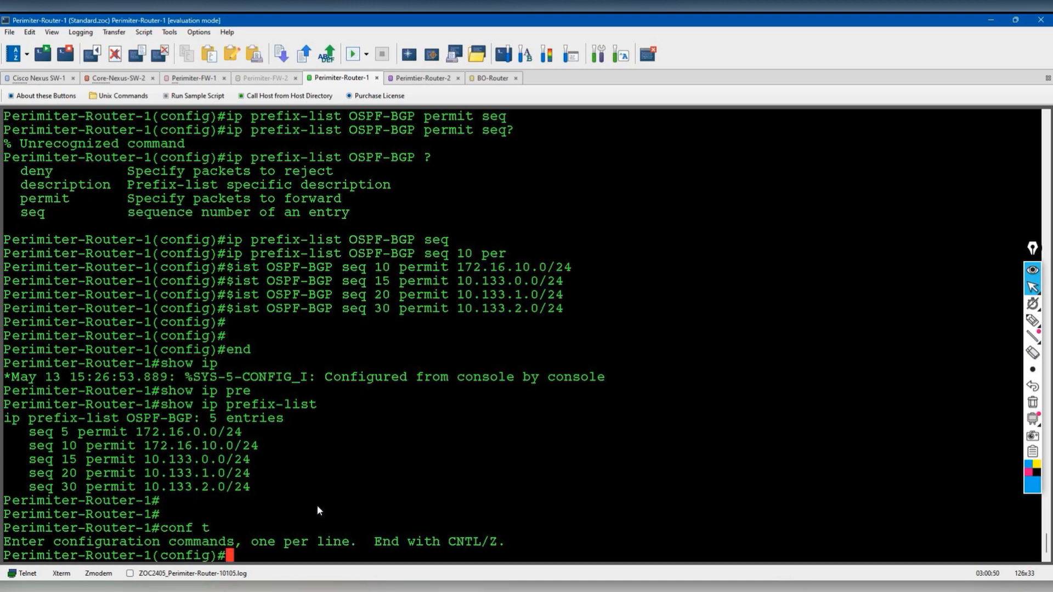
pyautogui.write('route-map ?')
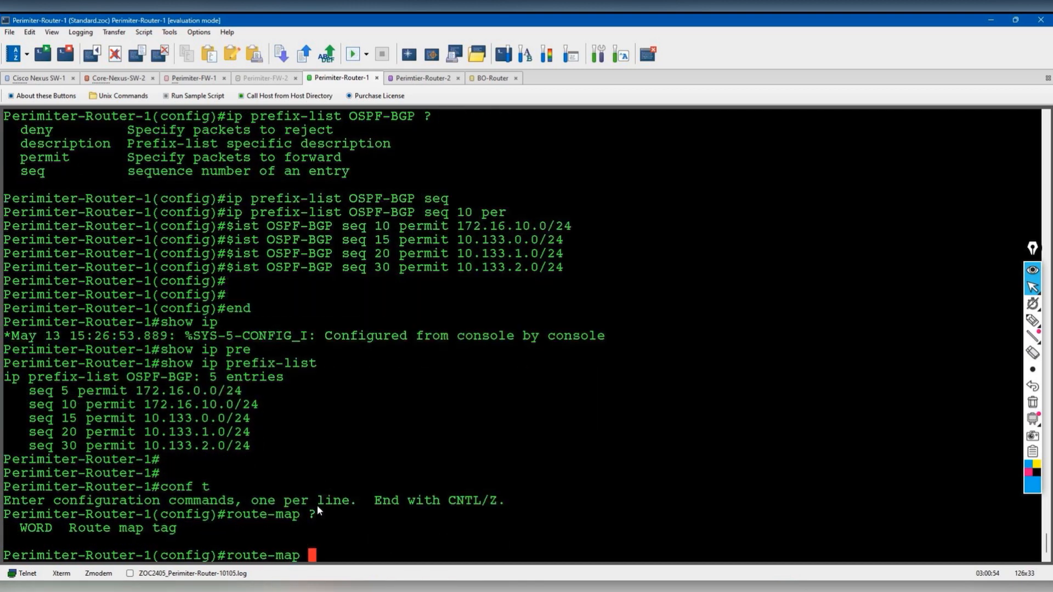
pyautogui.write('OSPF=BG')
pyautogui.press('BackSpace')
pyautogui.press('BackSpace')
pyautogui.press('BackSpace')
pyautogui.write('-BG')
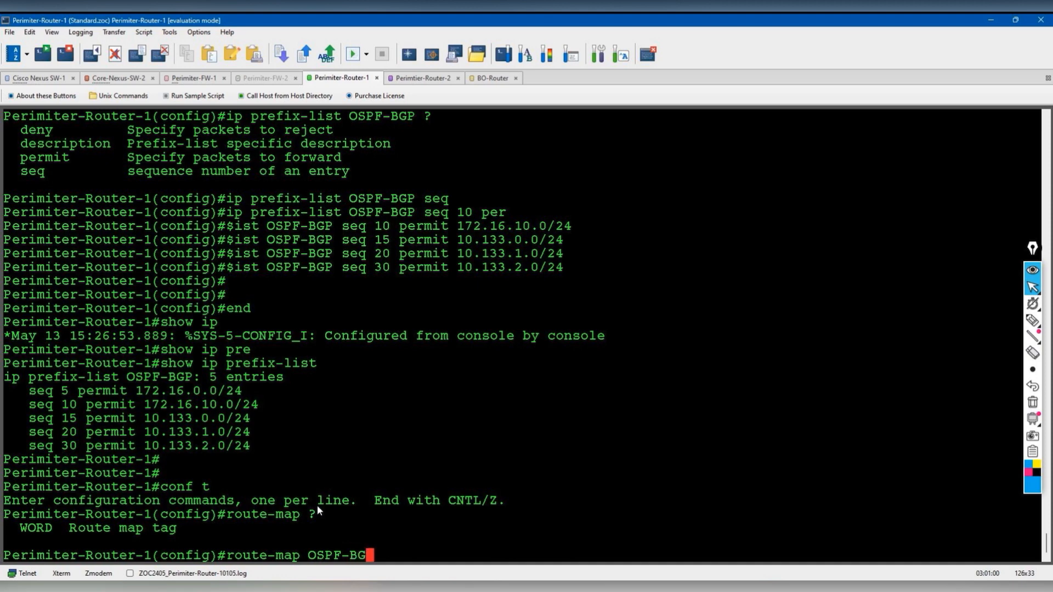
pyautogui.write('P ?')
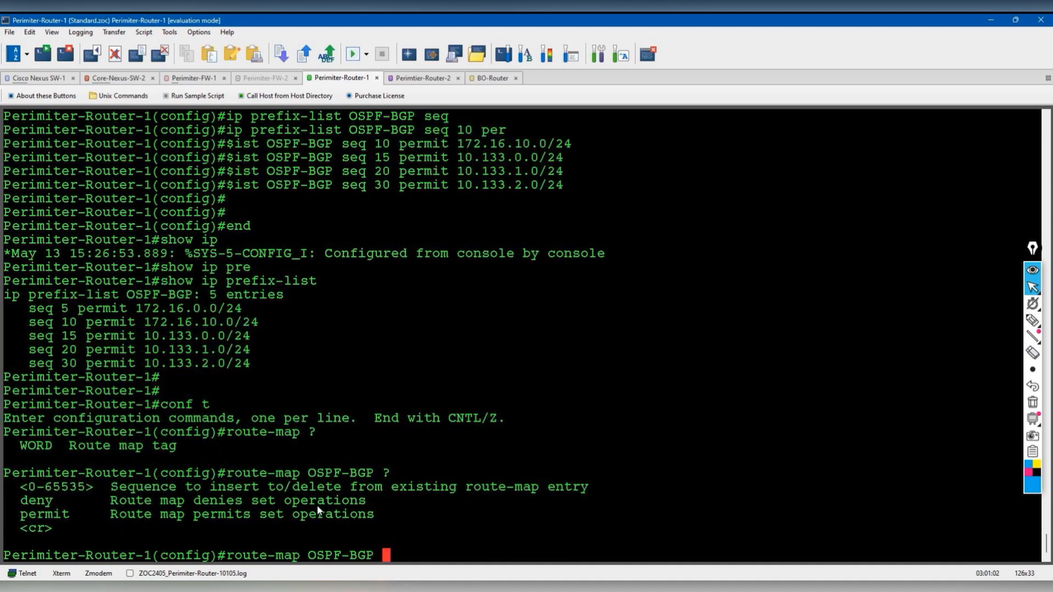
pyautogui.write('per ?')
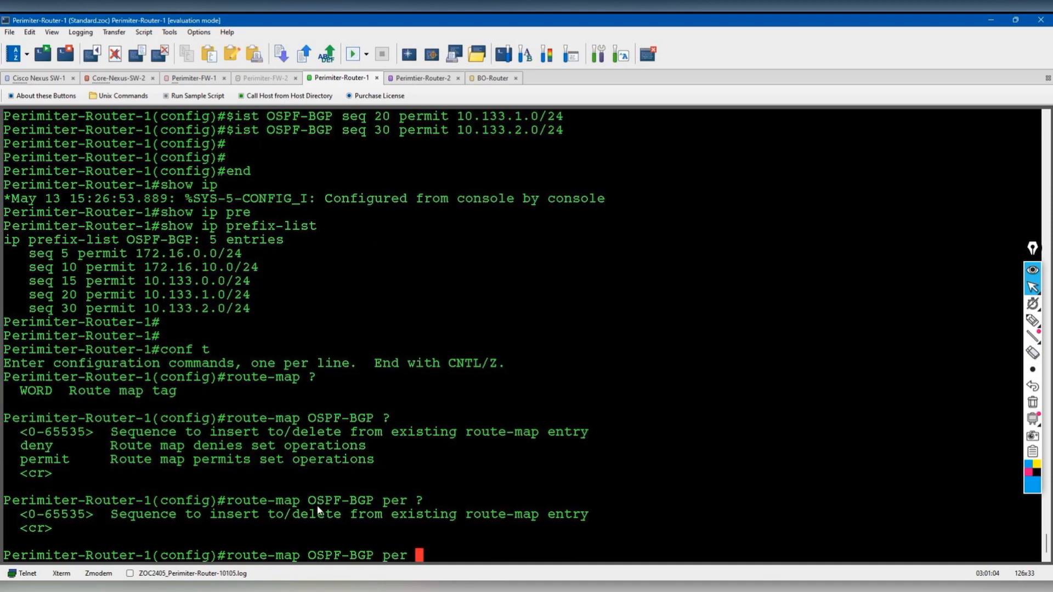
pyautogui.write('10 ?')
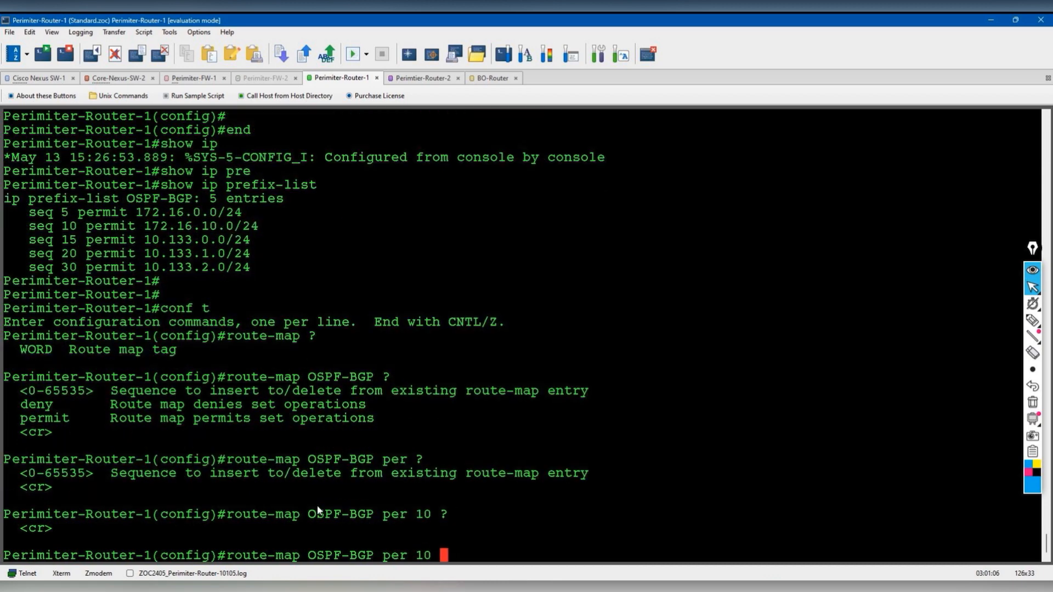
pyautogui.press('Return')
pyautogui.press('Return')
pyautogui.press('Return')
# - Add 'match ip address OSPF-BGP' to the route-map, pasting the copied OSPF-BGP name
pyautogui.write('match ip')
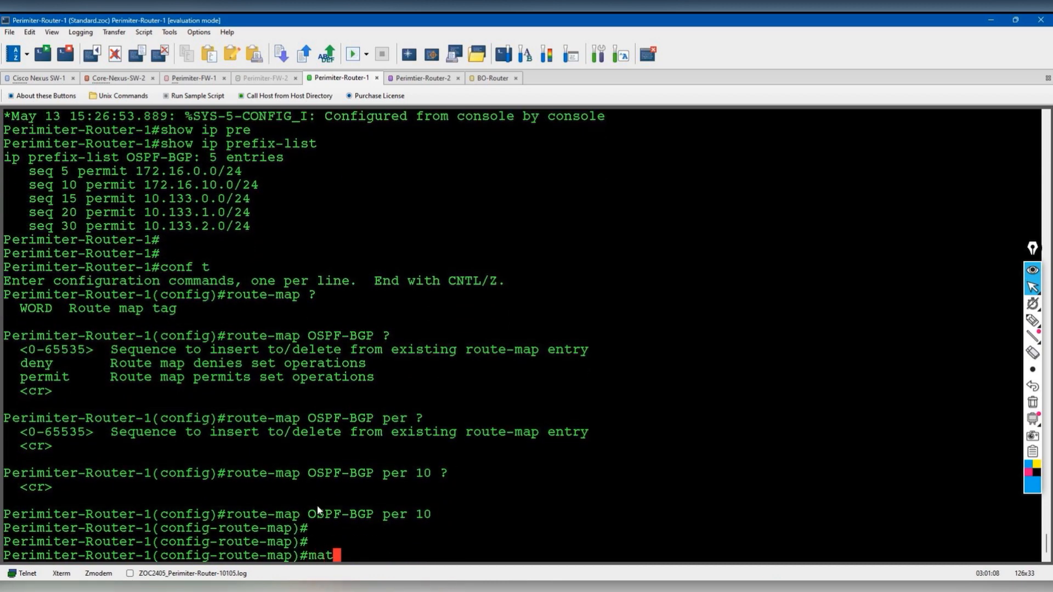
pyautogui.press('Tab')
pyautogui.write('ip')
pyautogui.press('Tab')
pyautogui.write('add')
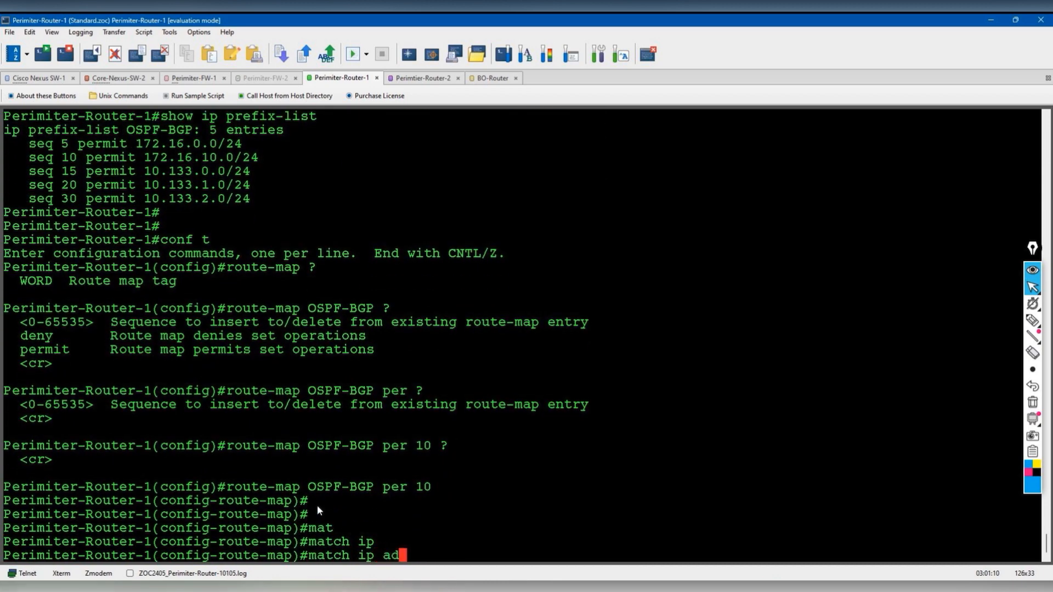
pyautogui.press('Tab')
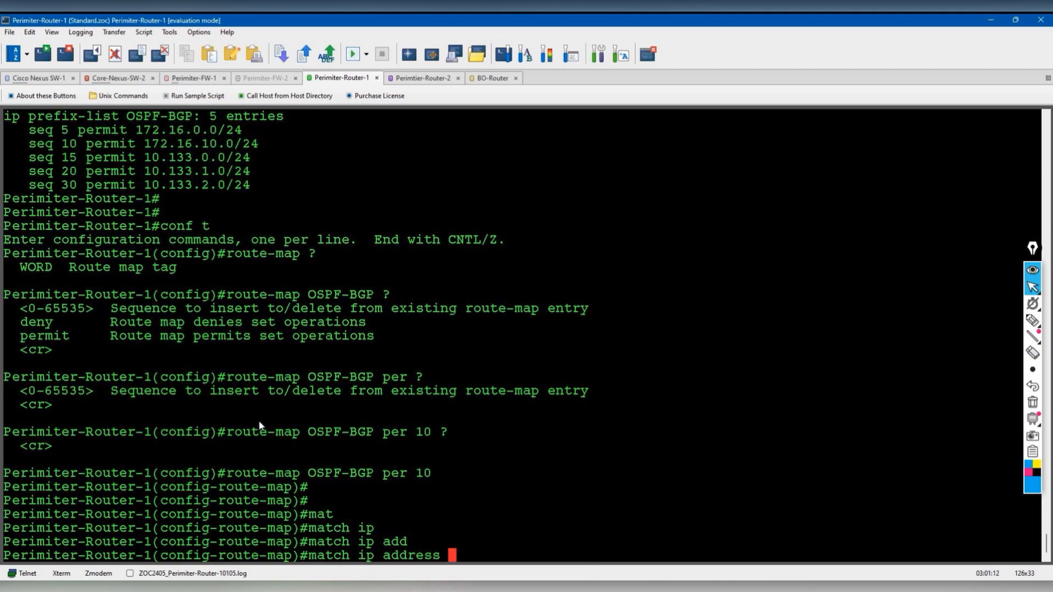
pyautogui.scroll(2, 261, 425)
pyautogui.moveTo(127, 184); pyautogui.dragTo(192, 185)
pyautogui.rightClick(189, 185)
pyautogui.click(200, 188)
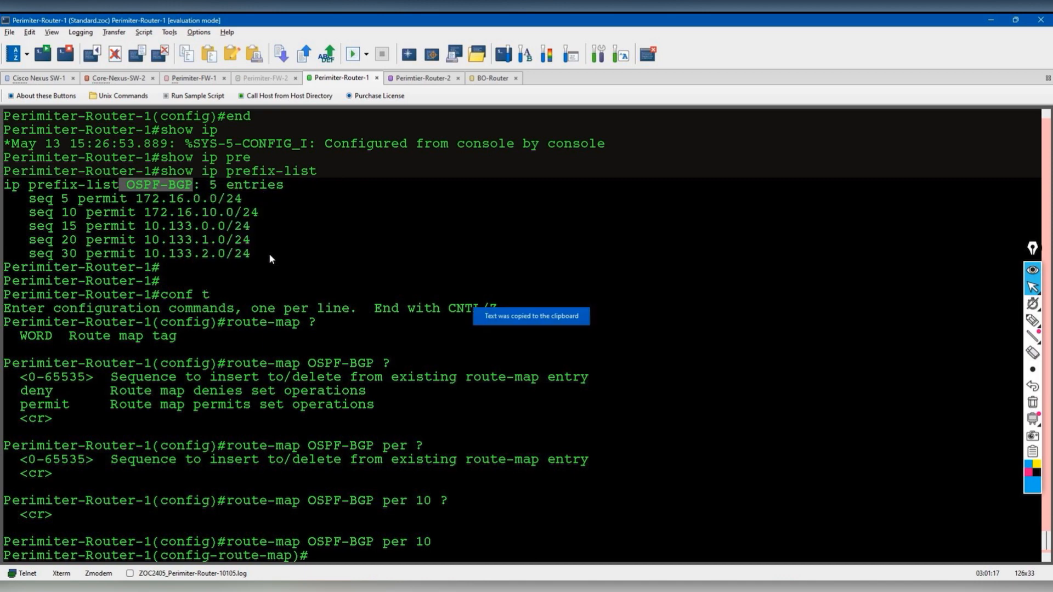
pyautogui.rightClick(269, 254)
pyautogui.click(315, 308)
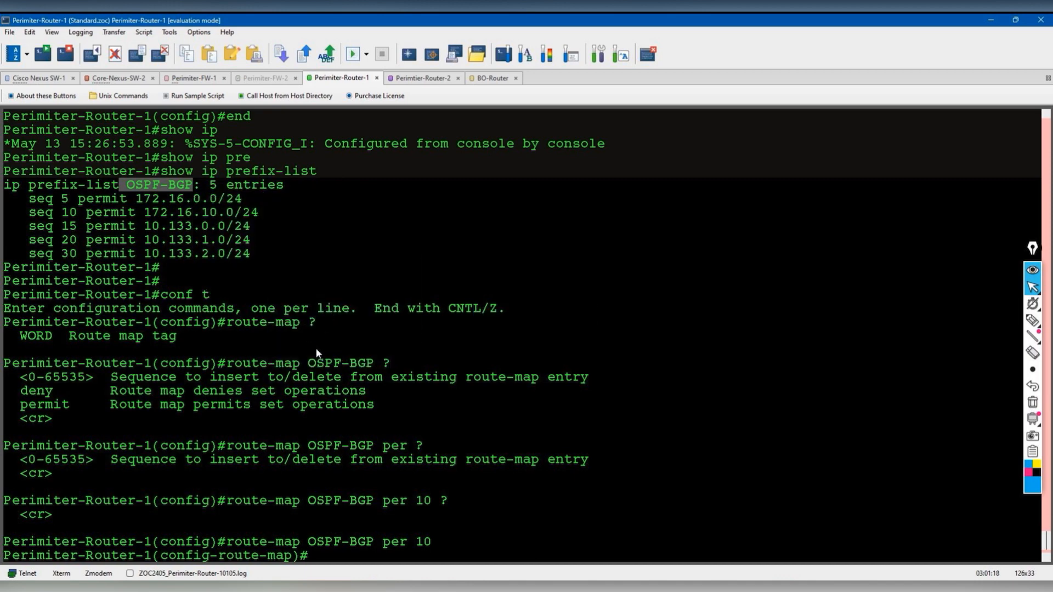
pyautogui.write('?')
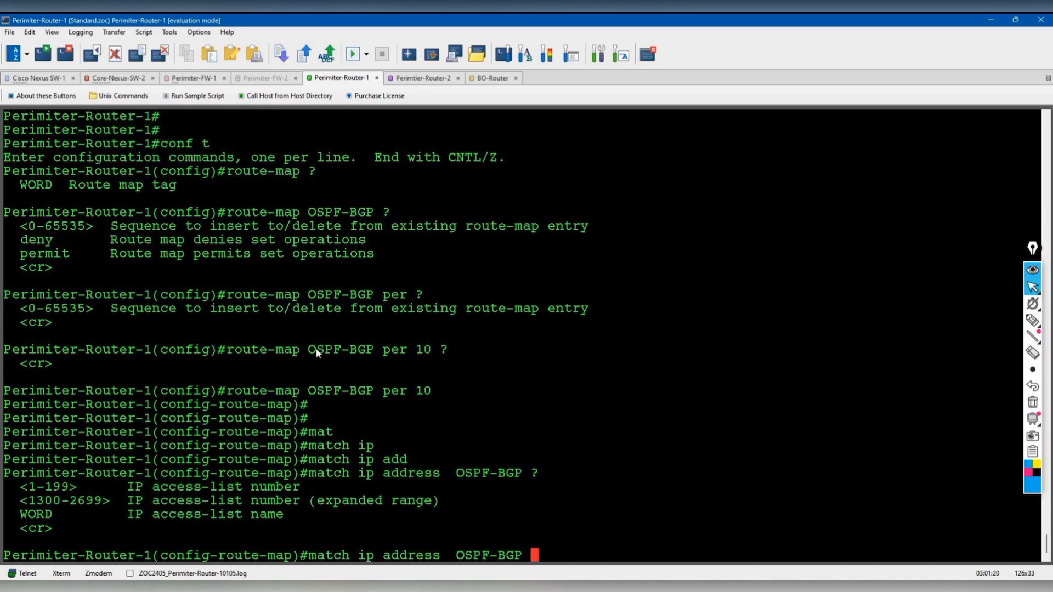
pyautogui.press('Return')
pyautogui.press('Return')
pyautogui.press('Return')
pyautogui.press('Return')
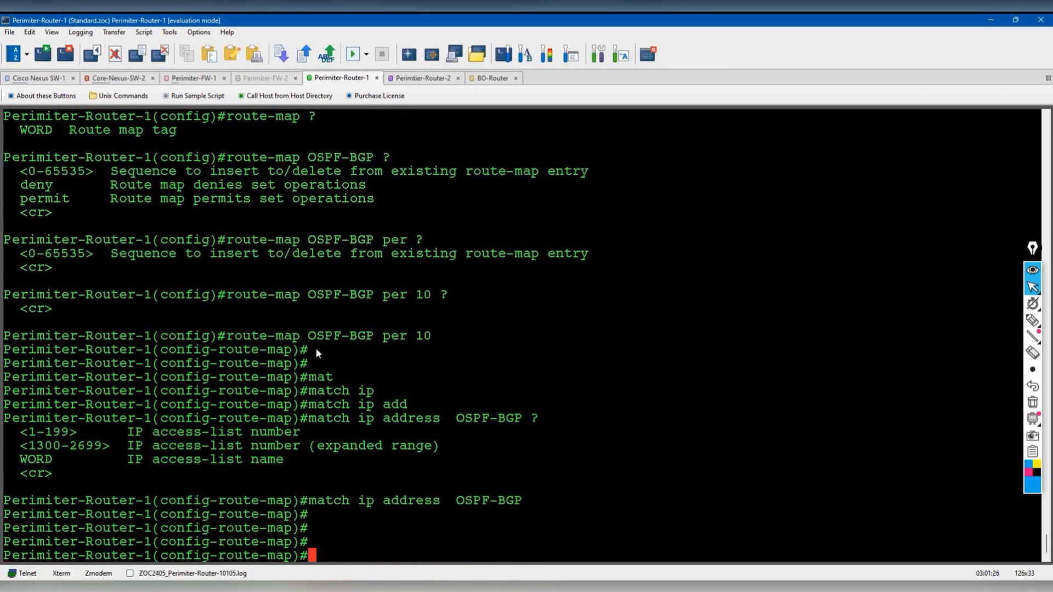
# - Replace it with 'match ip address prefix-list OSPF-BGP' and remove the access-list match
pyautogui.press('Up')
pyautogui.press('BackSpace')
pyautogui.press('BackSpace')
pyautogui.press('BackSpace')
pyautogui.press('BackSpace')
pyautogui.press('BackSpace')
pyautogui.press('BackSpace')
pyautogui.press('BackSpace')
pyautogui.press('BackSpace')
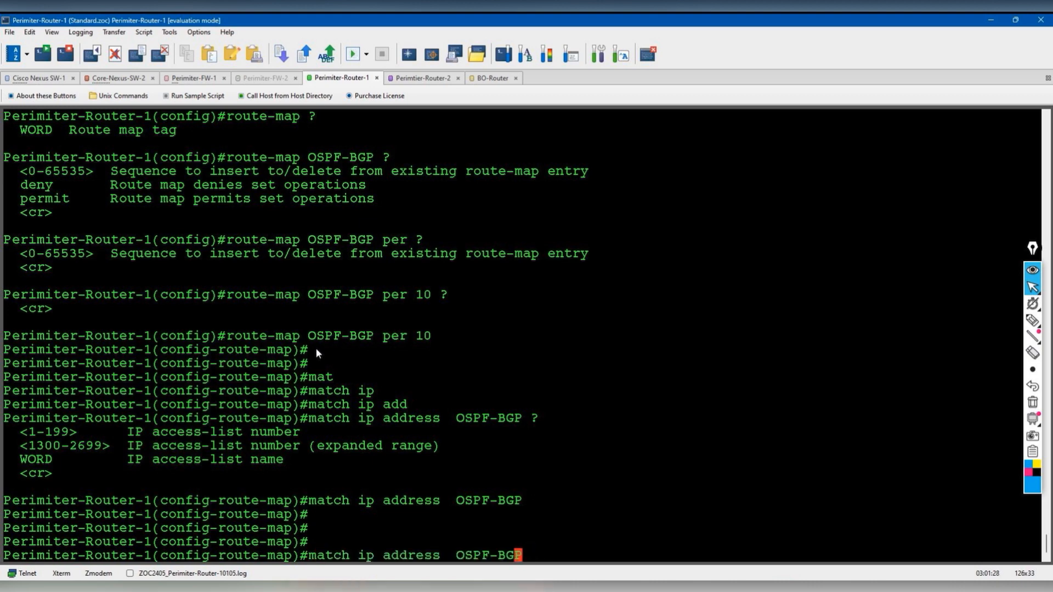
pyautogui.press('BackSpace')
pyautogui.press('BackSpace')
pyautogui.write('?')
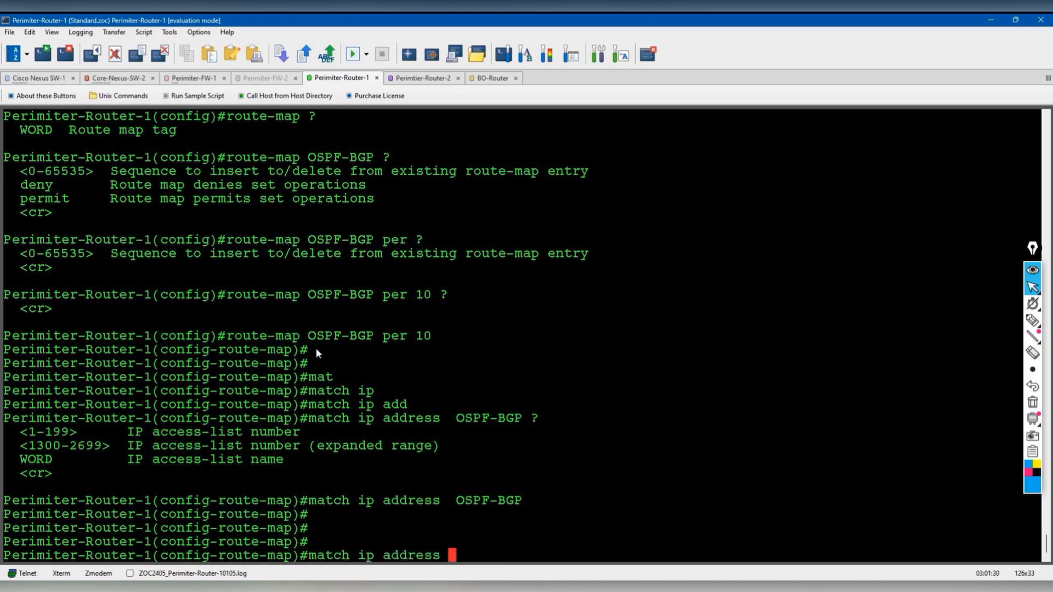
pyautogui.write('pre')
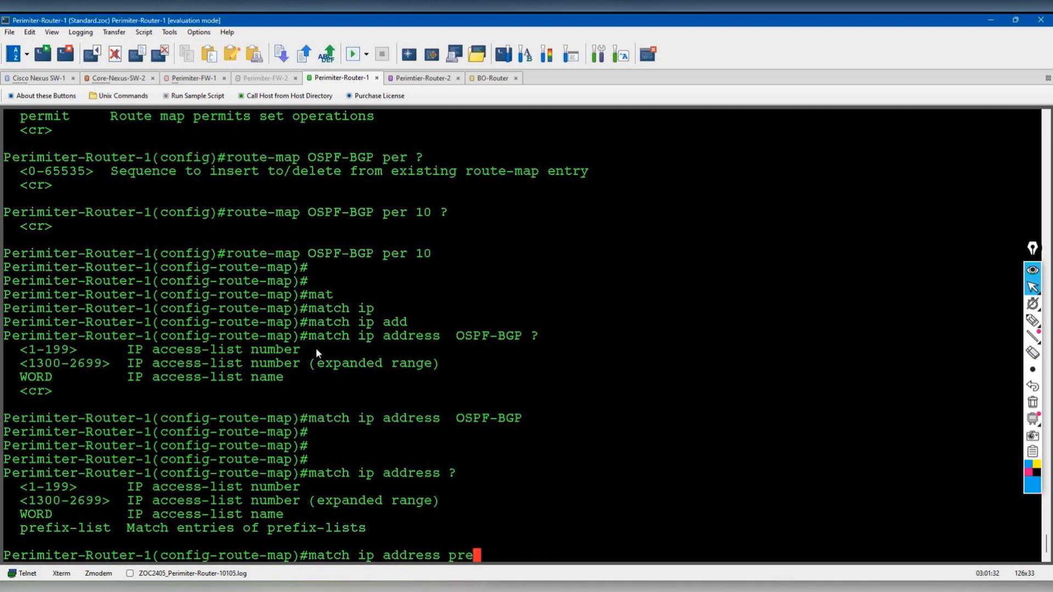
pyautogui.press('Tab')
pyautogui.write('?')
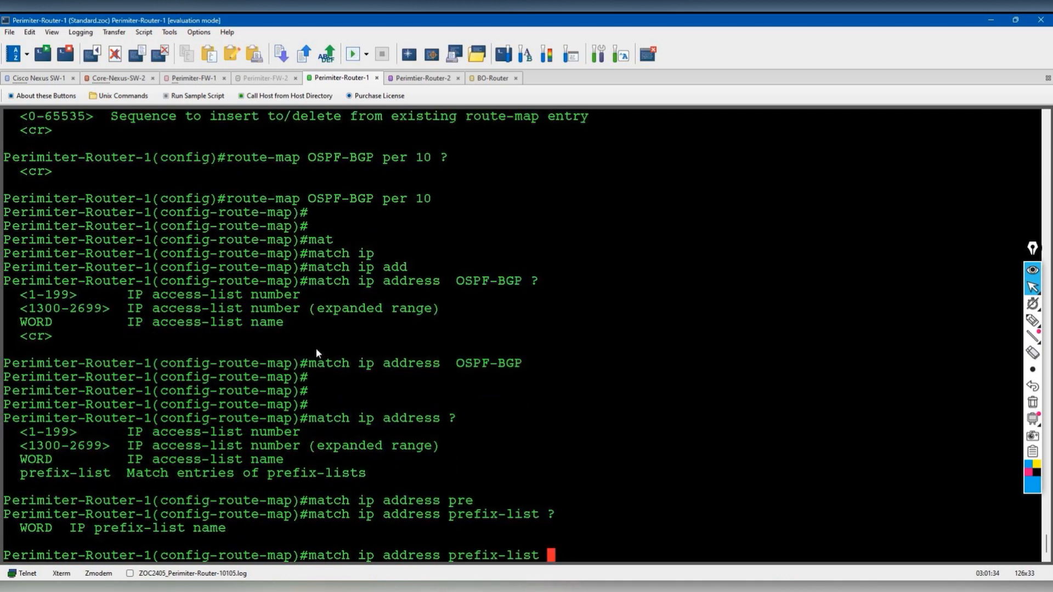
pyautogui.write(' OSPF-BGP')
pyautogui.press('Return')
pyautogui.press('Return')
pyautogui.press('Return')
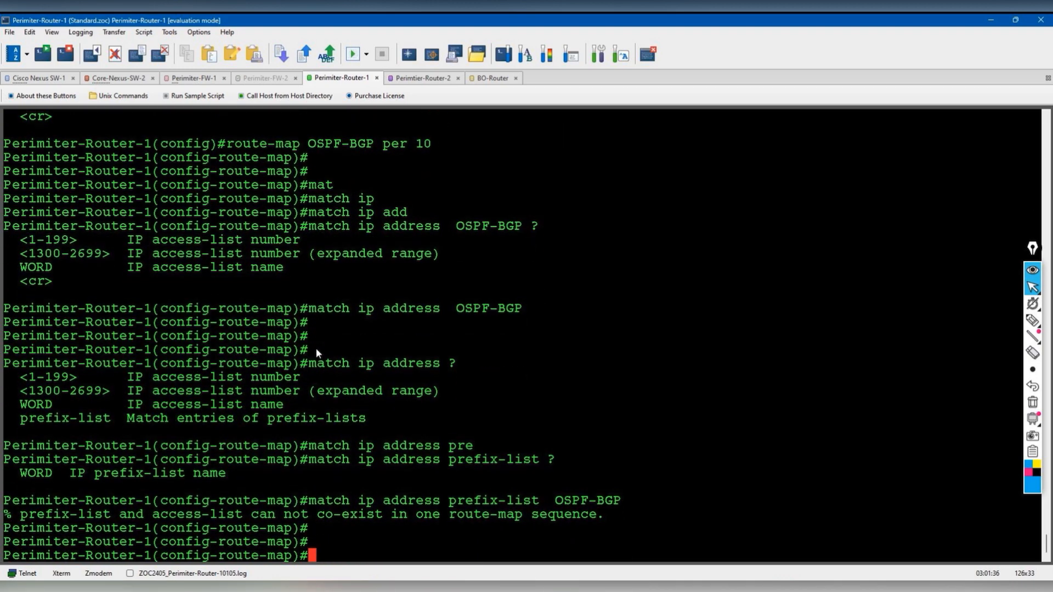
pyautogui.press('Up')
pyautogui.press('Up')
pyautogui.hotkey('ctrl', 'a')
pyautogui.write('no')
pyautogui.press('Return')
pyautogui.press('Up')
pyautogui.press('Up')
pyautogui.press('Return')
# - Exit configuration mode and display the route-map with 'show route-map'
pyautogui.press('Return')
pyautogui.write('end')
pyautogui.press('Return')
pyautogui.press('Return')
pyautogui.write('show route')
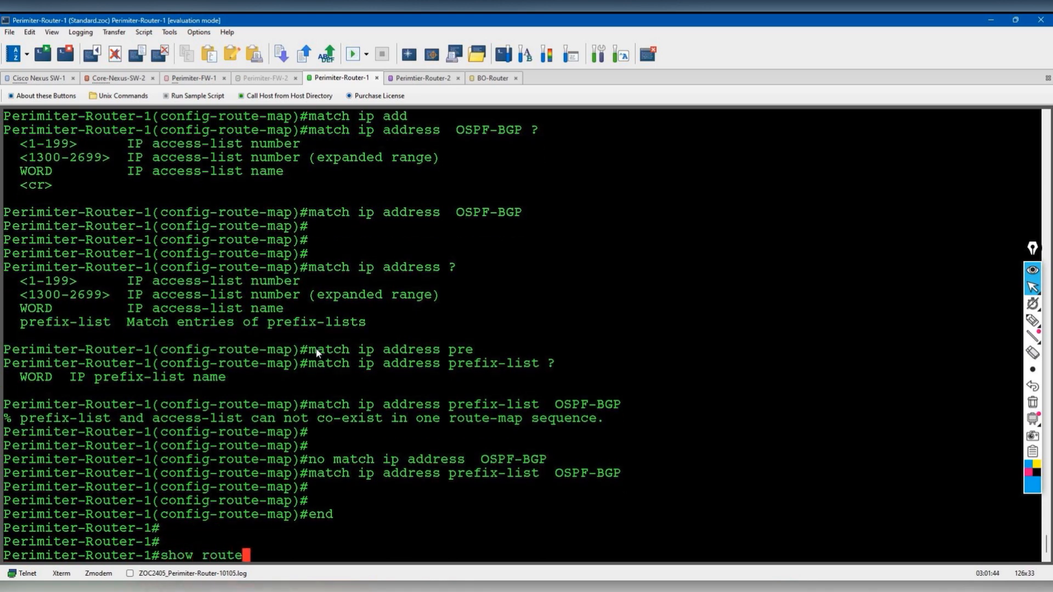
pyautogui.write('-map')
pyautogui.press('Return')
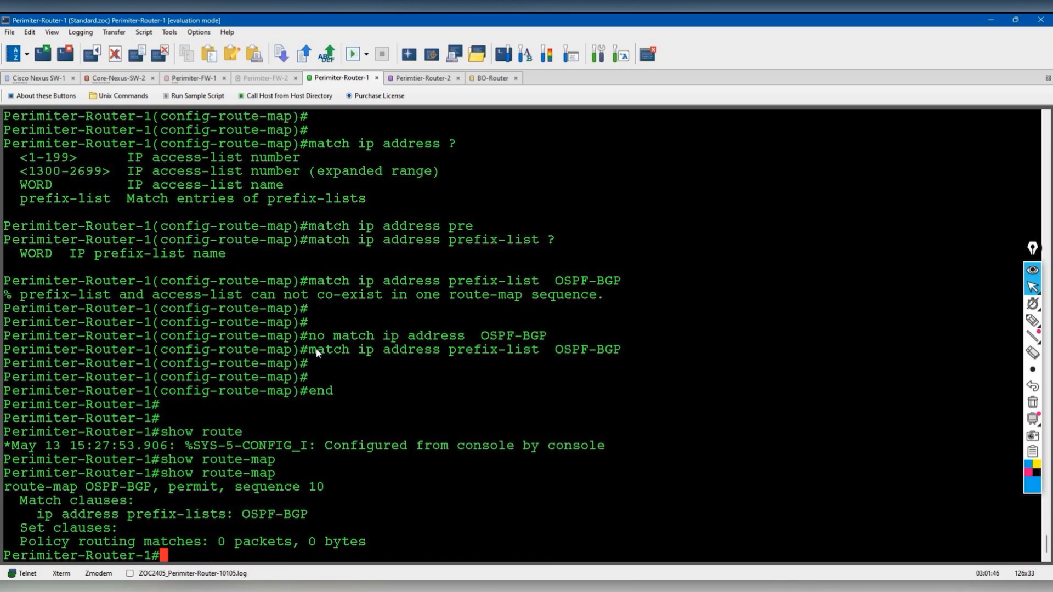
# - Enter BGP 65000 router configuration on Perimiter-Router-1
pyautogui.write('conf t')
pyautogui.press('Return')
pyautogui.write('router bgp 65')
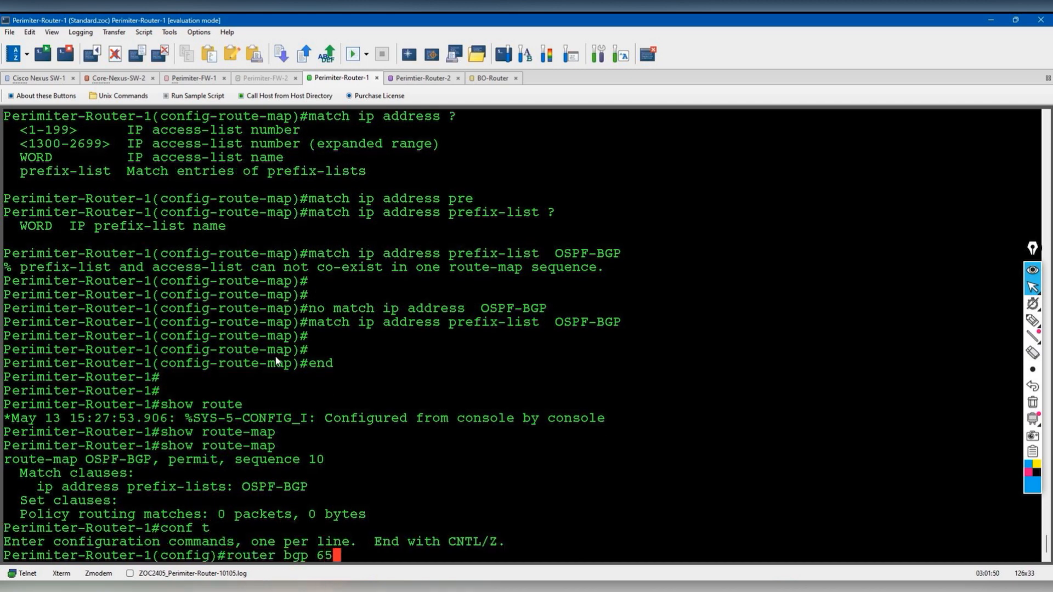
pyautogui.write('000')
pyautogui.press('Return')
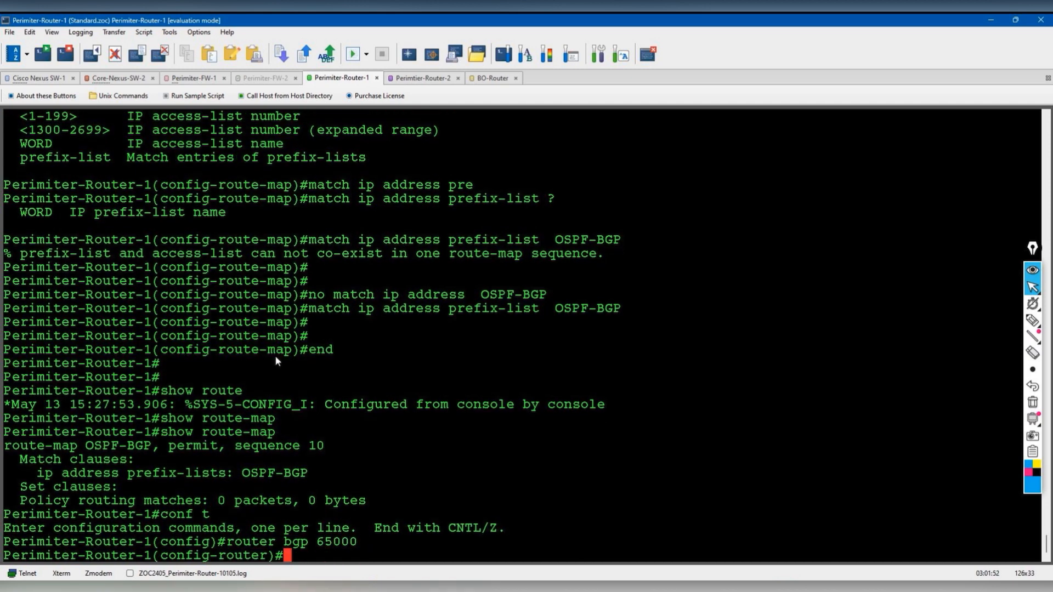
# - Redistribute OSPF 10 into BGP through route-map OSPF-BGP, end configuration, and switch to BO-Router
pyautogui.write('red')
pyautogui.press('Tab')
pyautogui.write('osp')
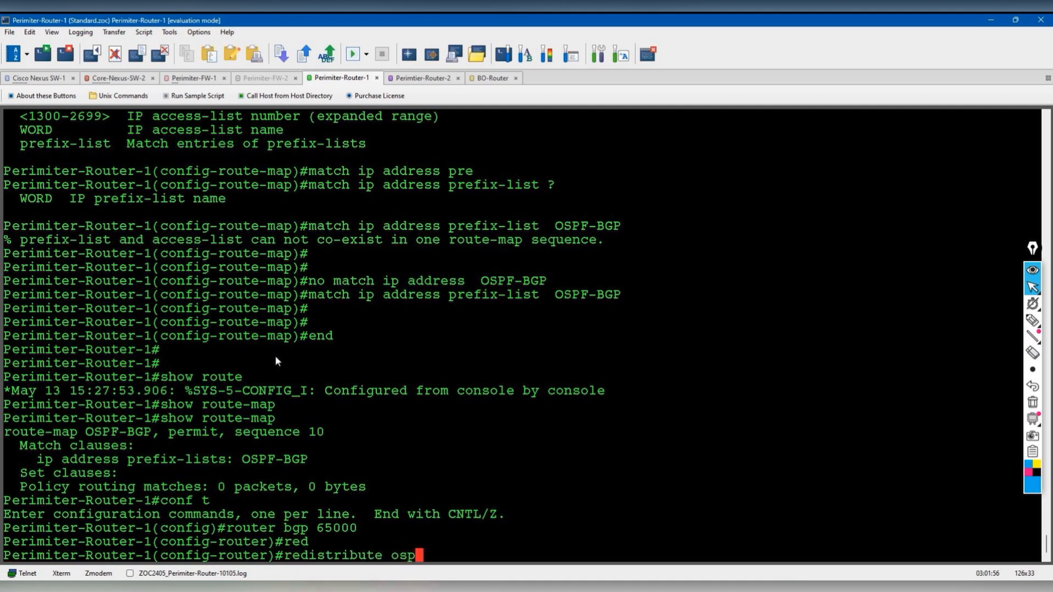
pyautogui.write('f')
pyautogui.write(' ?')
pyautogui.write('10 ?')
pyautogui.write('rou')
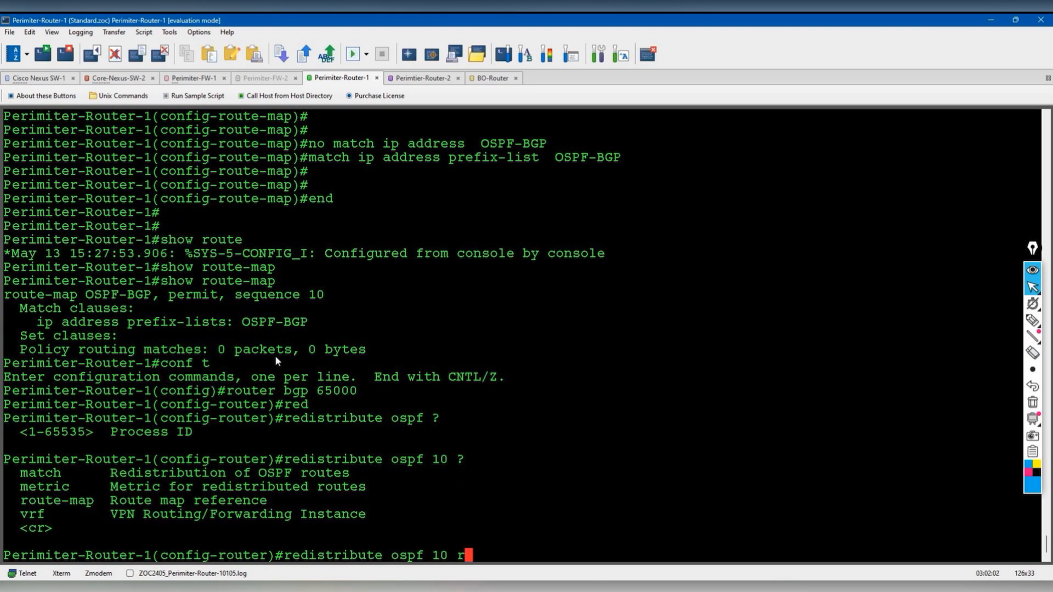
pyautogui.press('Tab')
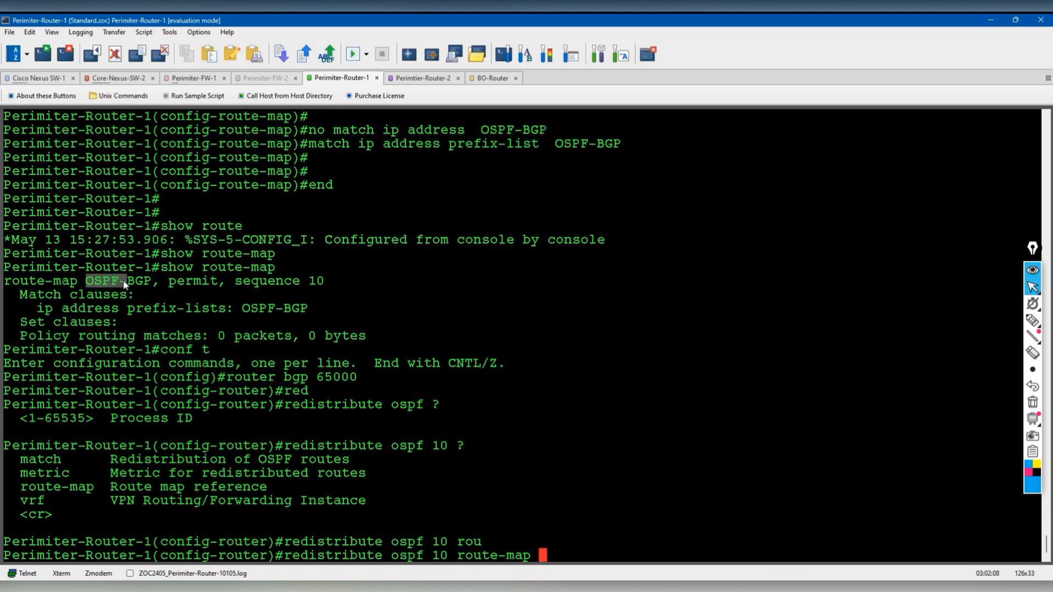
pyautogui.rightClick(141, 281)
pyautogui.click(178, 288)
pyautogui.rightClick(302, 335)
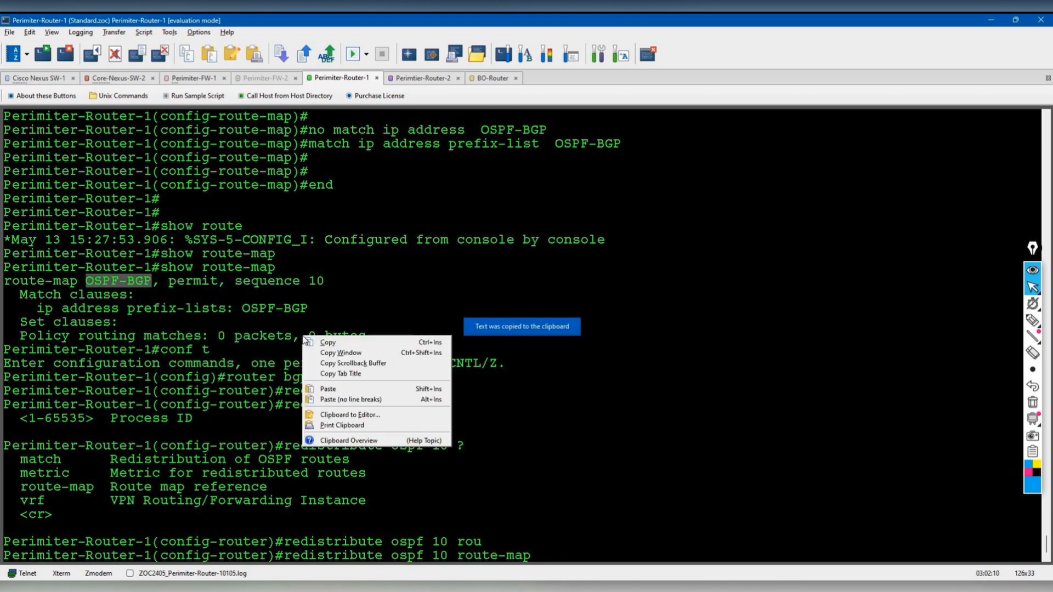
pyautogui.click(342, 389)
pyautogui.press('Return')
pyautogui.press('Return')
pyautogui.press('Return')
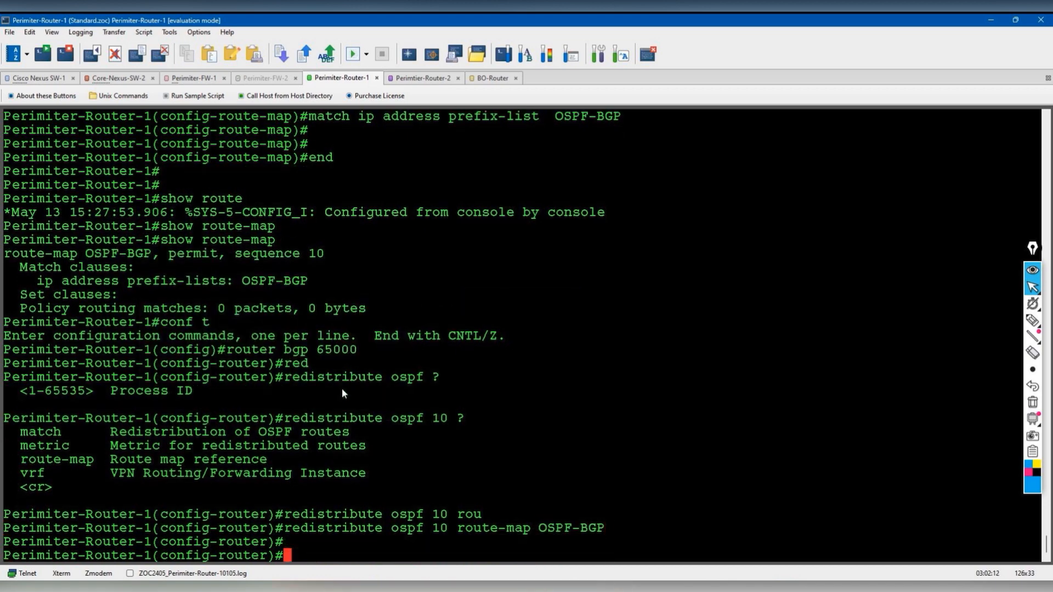
pyautogui.write('end')
pyautogui.press('Return')
pyautogui.press('Return')
pyautogui.press('Return')
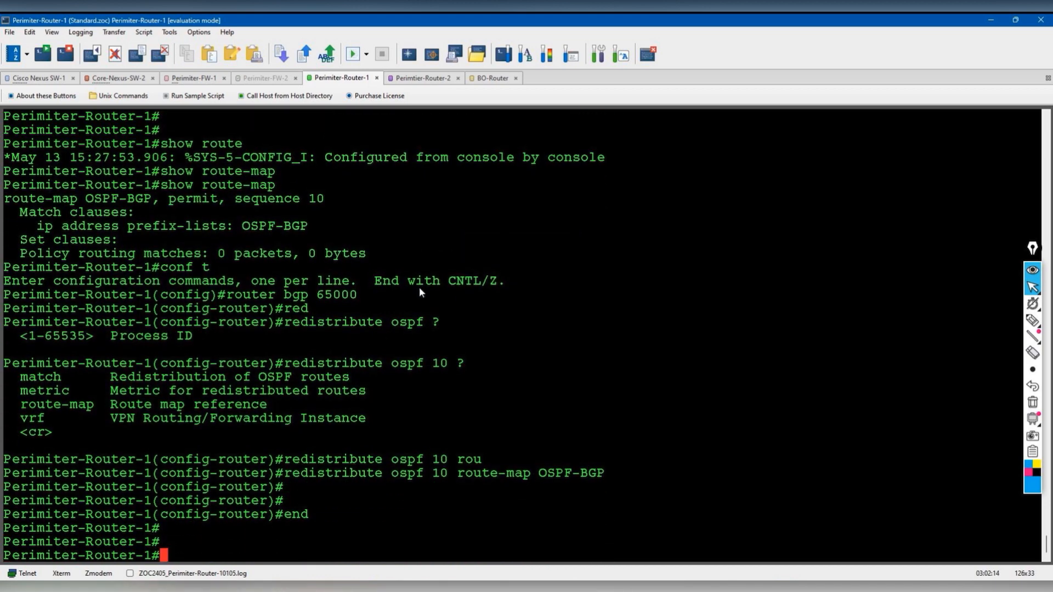
pyautogui.click(491, 78)
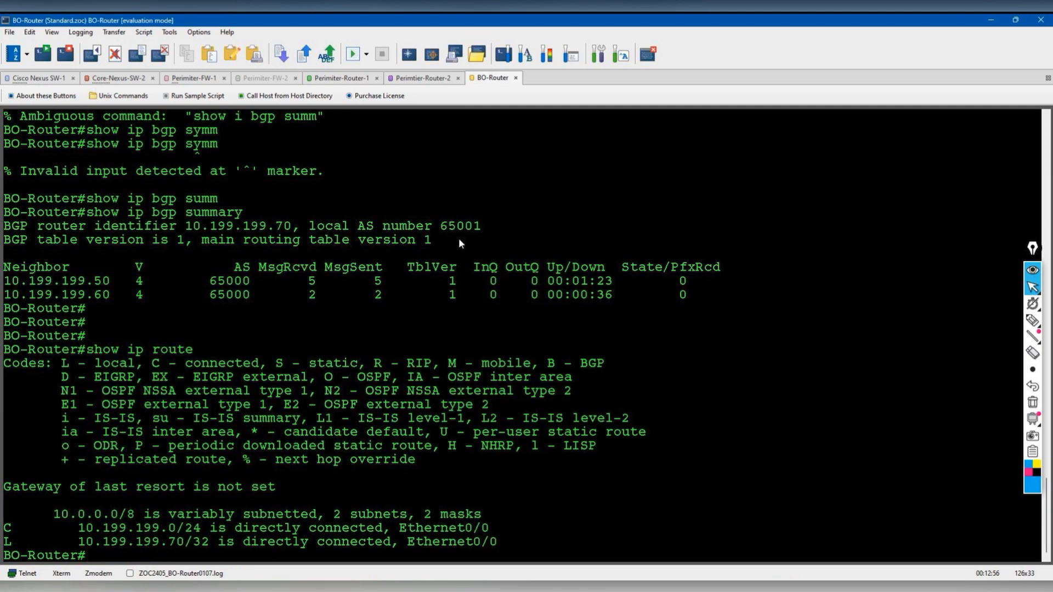
# - Rerun 'show ip route' to display BO-Router's routing table
pyautogui.press('Return')
pyautogui.press('Return')
pyautogui.press('Up')
pyautogui.press('Return')
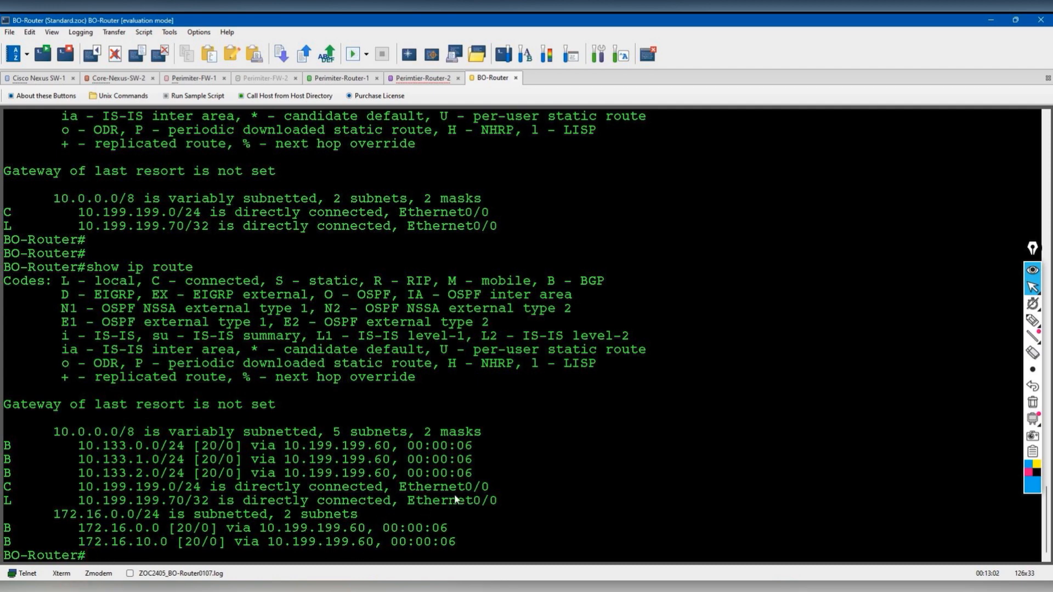
# - Highlight the connected and five BGP-learned routes, clear the marks, and switch to Perimiter-Router-1
pyautogui.click(1033, 321)
pyautogui.click(981, 322)
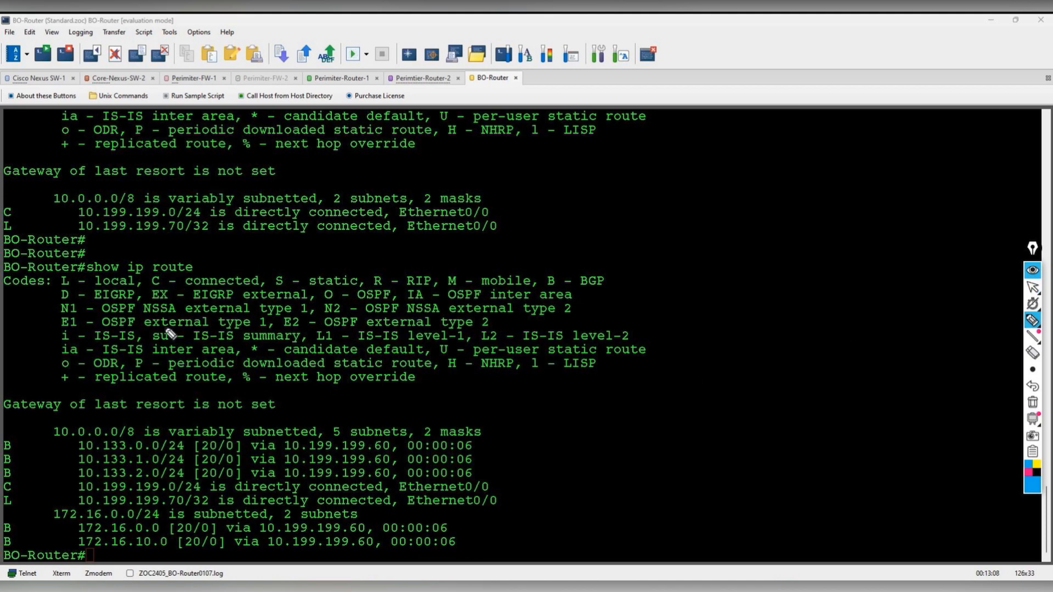
pyautogui.moveTo(14, 202); pyautogui.dragTo(19, 229)
pyautogui.moveTo(20, 433); pyautogui.dragTo(13, 551)
pyautogui.moveTo(17, 448)
pyautogui.mouseDown()
pyautogui.moveTo(34, 433)
pyautogui.moveTo(26, 465)
pyautogui.mouseUp()
pyautogui.moveTo(18, 532); pyautogui.dragTo(26, 525)
pyautogui.moveTo(16, 544); pyautogui.dragTo(26, 537)
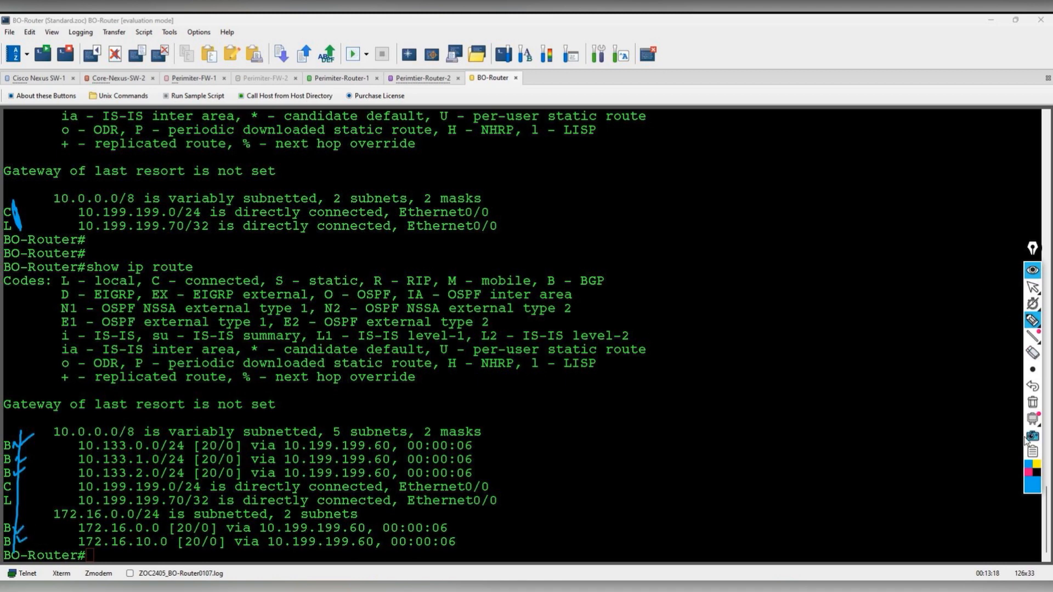
pyautogui.click(1032, 402)
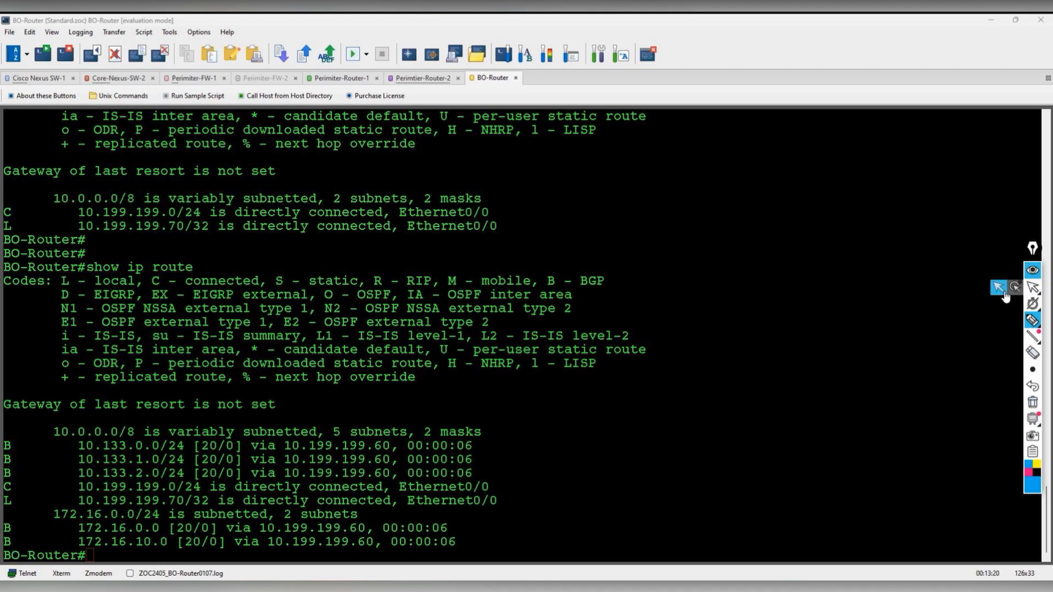
pyautogui.click(1004, 293)
pyautogui.click(357, 81)
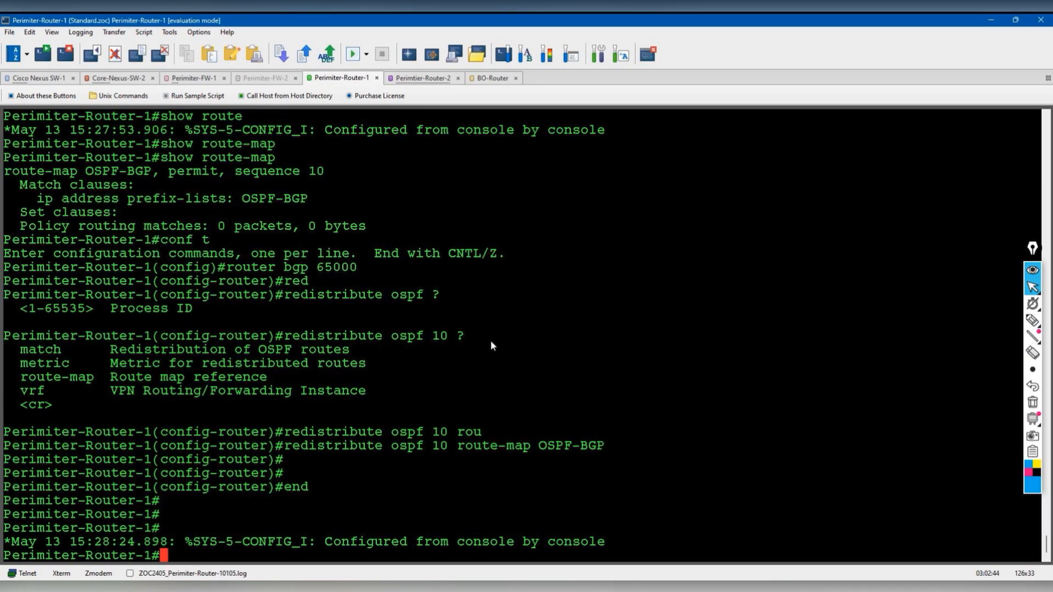
# - Run 'sh ip pre' and highlight the five OSPF-BGP prefix-list entries
pyautogui.write('sh ip pre')
pyautogui.press('Return')
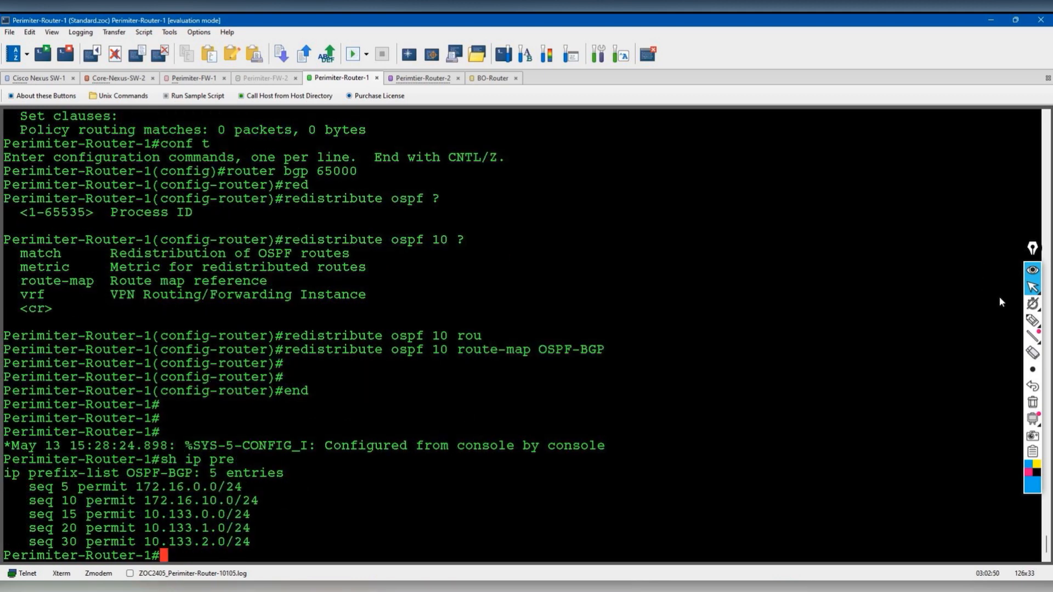
pyautogui.click(1032, 320)
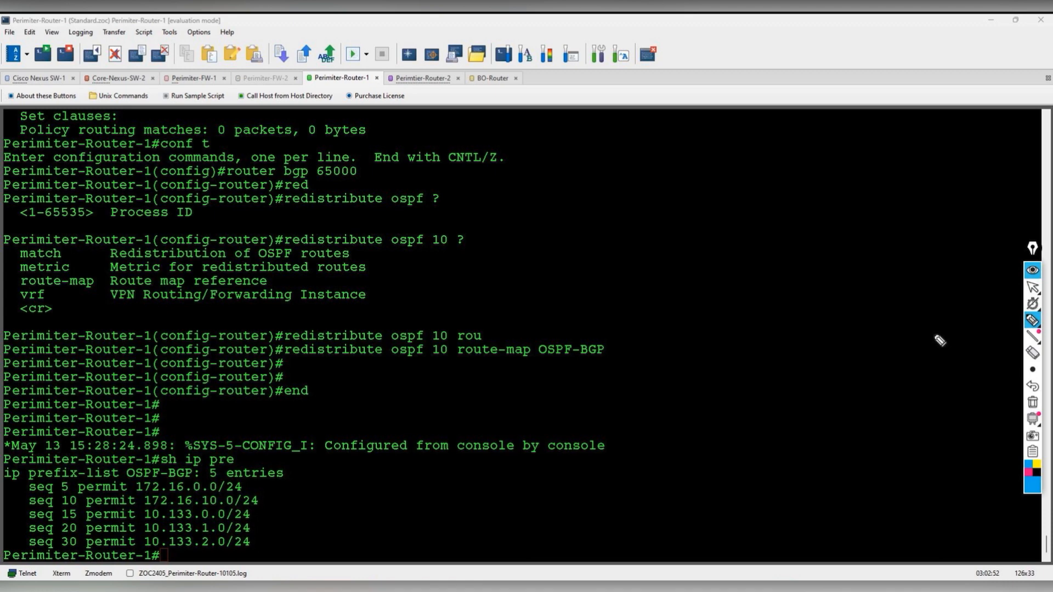
pyautogui.click(251, 484)
pyautogui.moveTo(251, 485); pyautogui.dragTo(274, 481)
pyautogui.moveTo(266, 501)
pyautogui.mouseDown()
pyautogui.moveTo(285, 492)
pyautogui.moveTo(269, 508)
pyautogui.moveTo(271, 540)
pyautogui.mouseUp()
pyautogui.moveTo(327, 517)
pyautogui.mouseDown()
pyautogui.moveTo(313, 505)
pyautogui.moveTo(323, 489)
pyautogui.moveTo(345, 508)
pyautogui.moveTo(447, 279)
pyautogui.moveTo(482, 91)
pyautogui.moveTo(490, 101)
pyautogui.mouseUp()
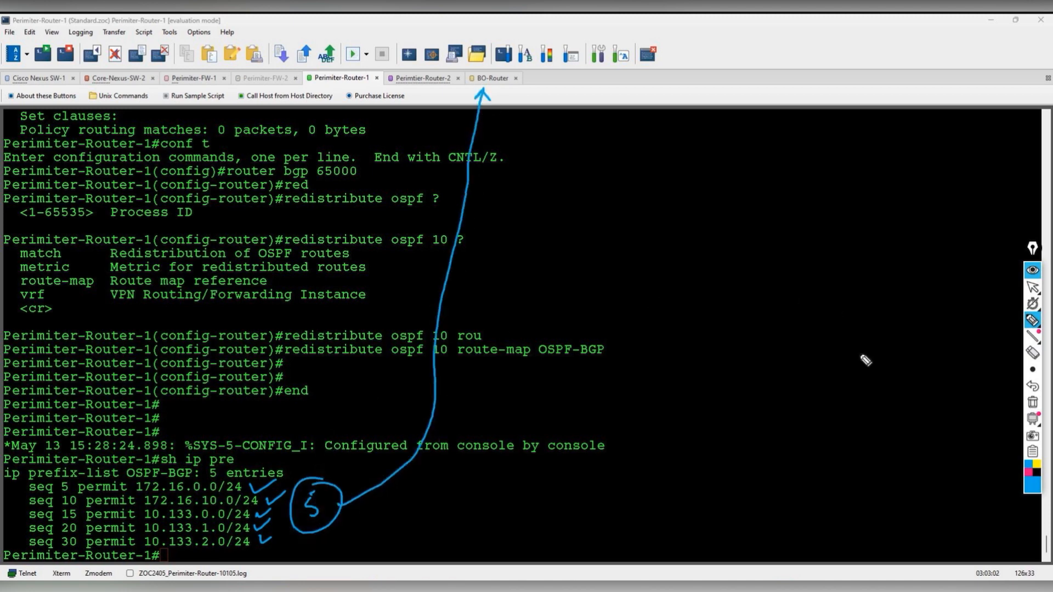
# - Clear the annotations, glance at BO-Router, and return to Perimiter-Router-1
pyautogui.click(1029, 419)
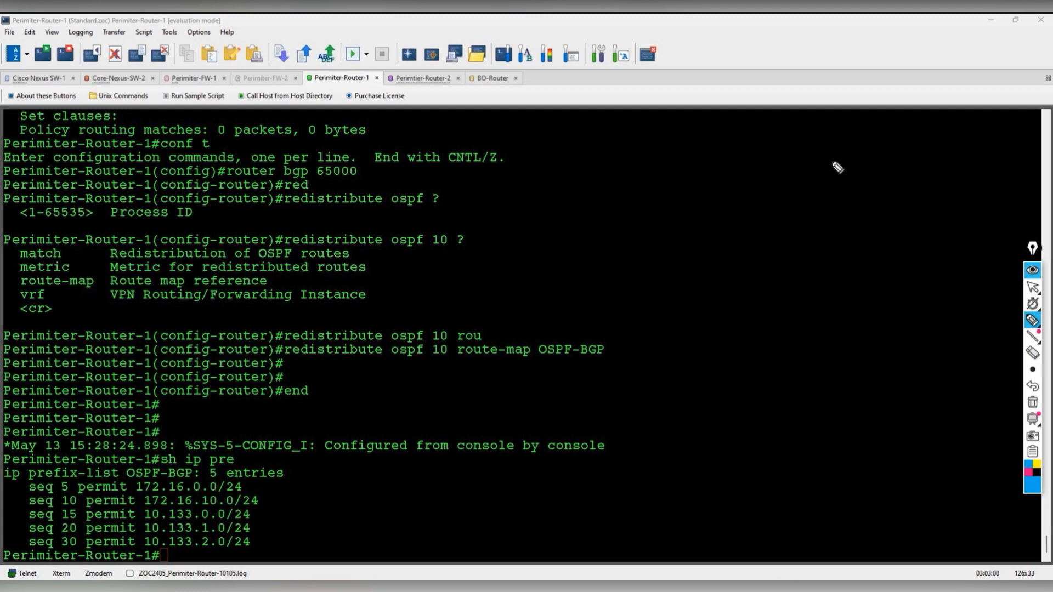
pyautogui.click(1033, 288)
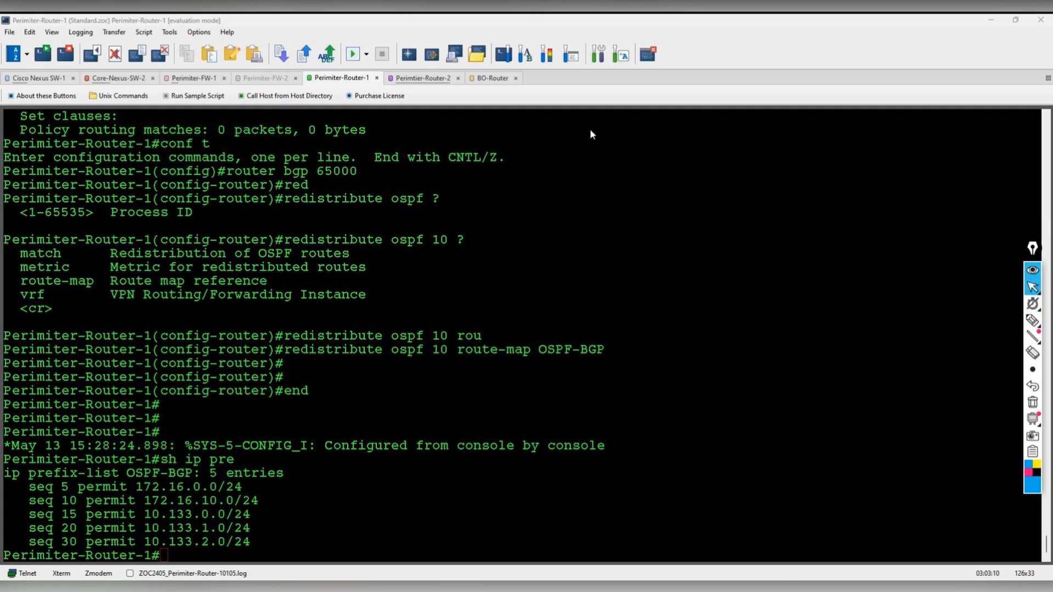
pyautogui.click(495, 80)
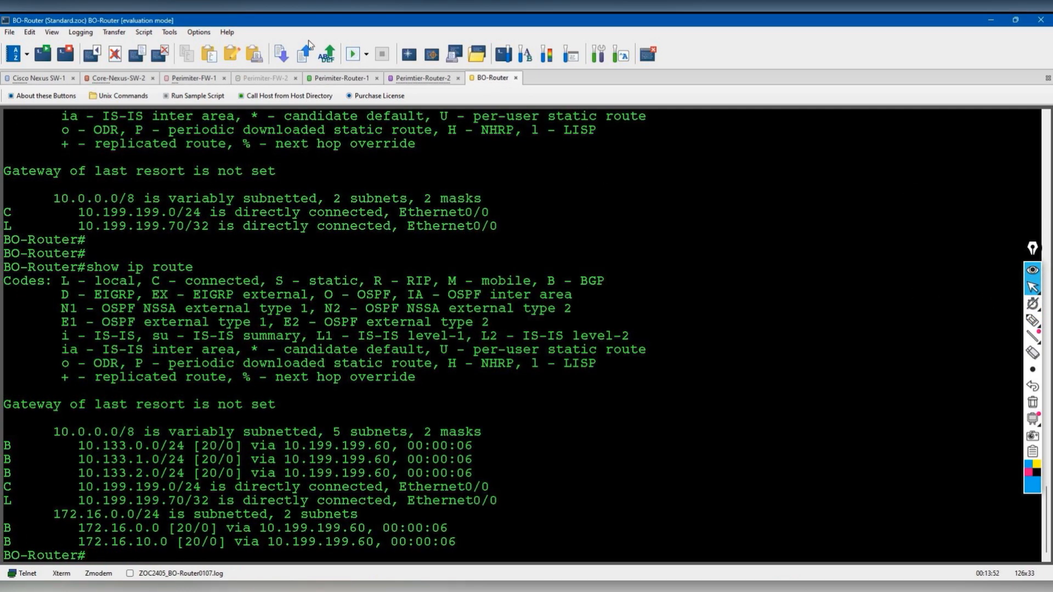
pyautogui.click(341, 78)
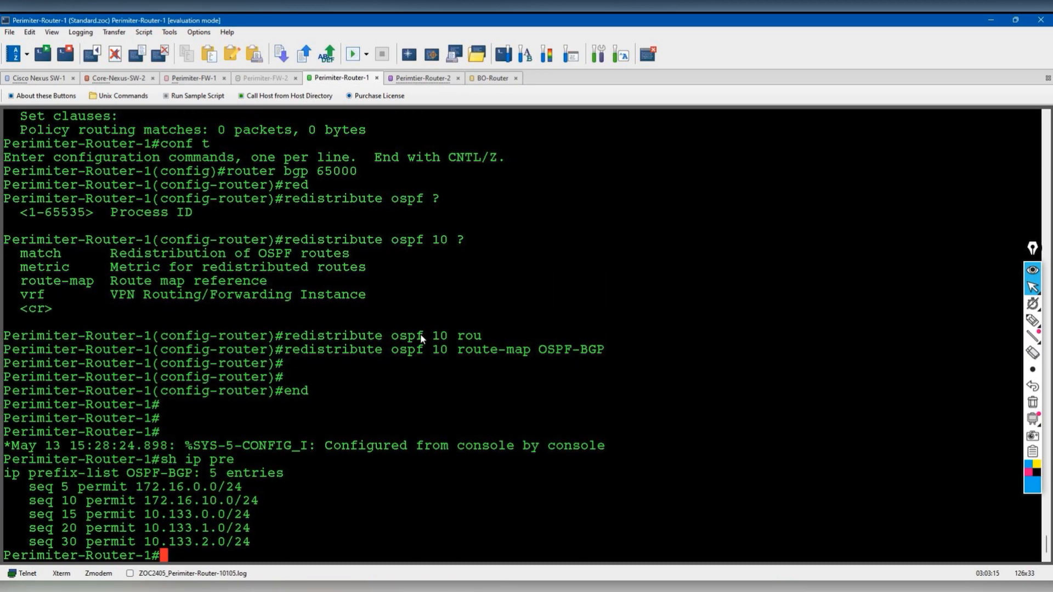
# - Run 'show runn | sec pre' and copy the five ip prefix-list OSPF-BGP lines
pyautogui.moveTo(6, 474); pyautogui.dragTo(73, 484)
pyautogui.click(334, 471)
pyautogui.write('show runn')
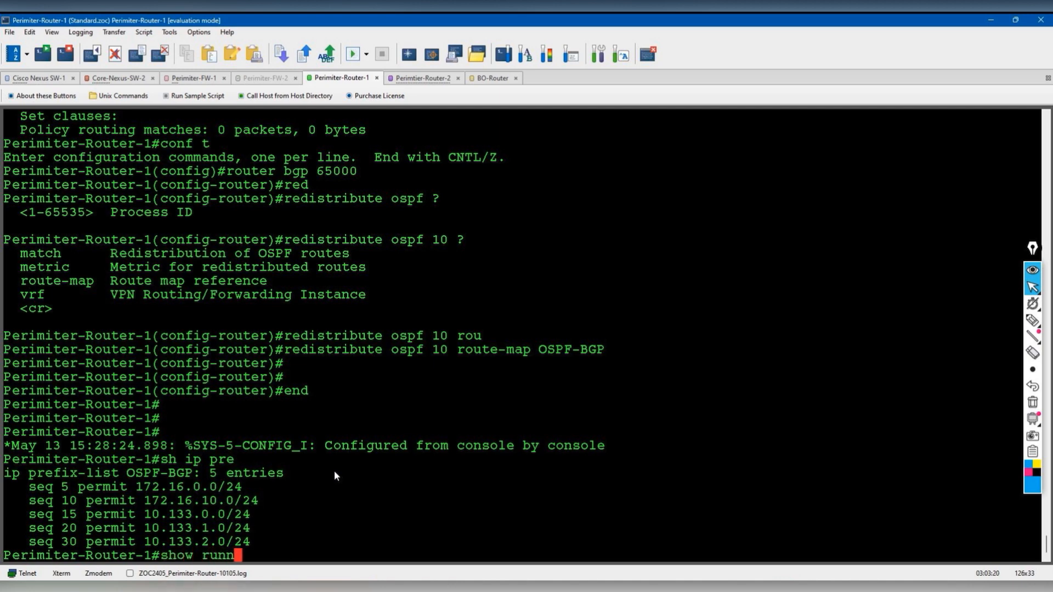
pyautogui.write(' | sec pre')
pyautogui.press('Return')
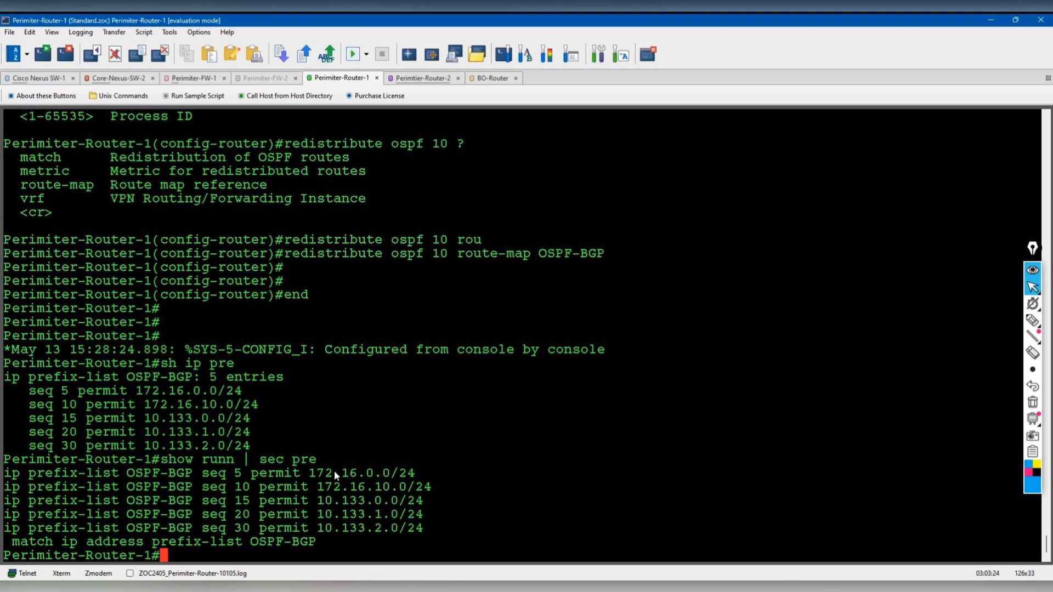
pyautogui.moveTo(3, 472); pyautogui.dragTo(423, 532)
pyautogui.rightClick(393, 515)
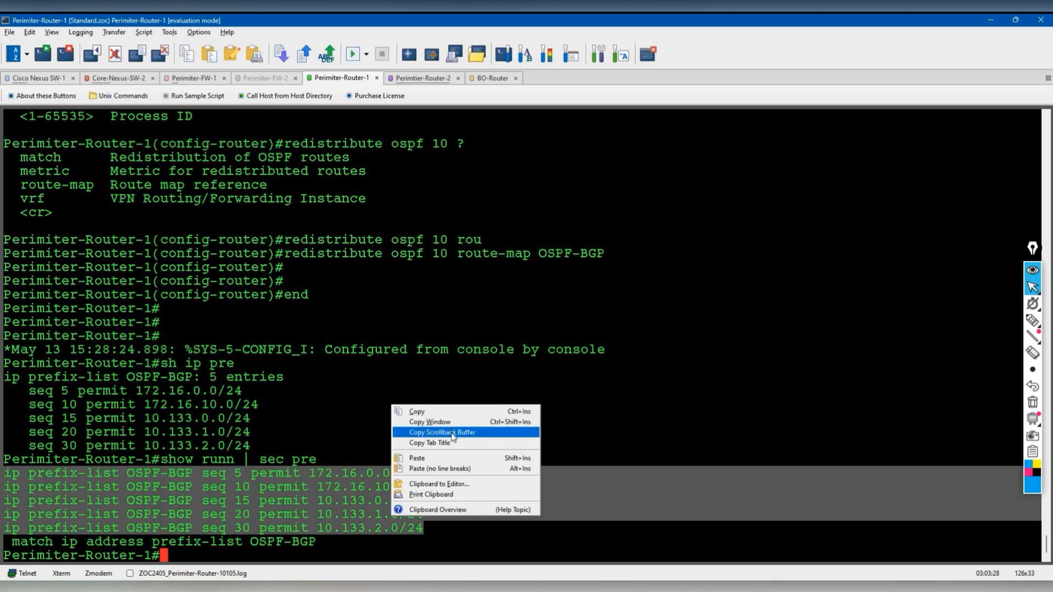
pyautogui.click(422, 410)
# - On Perimiter-Router-2, enter privileged mode with 'en' and then global configuration
pyautogui.click(421, 80)
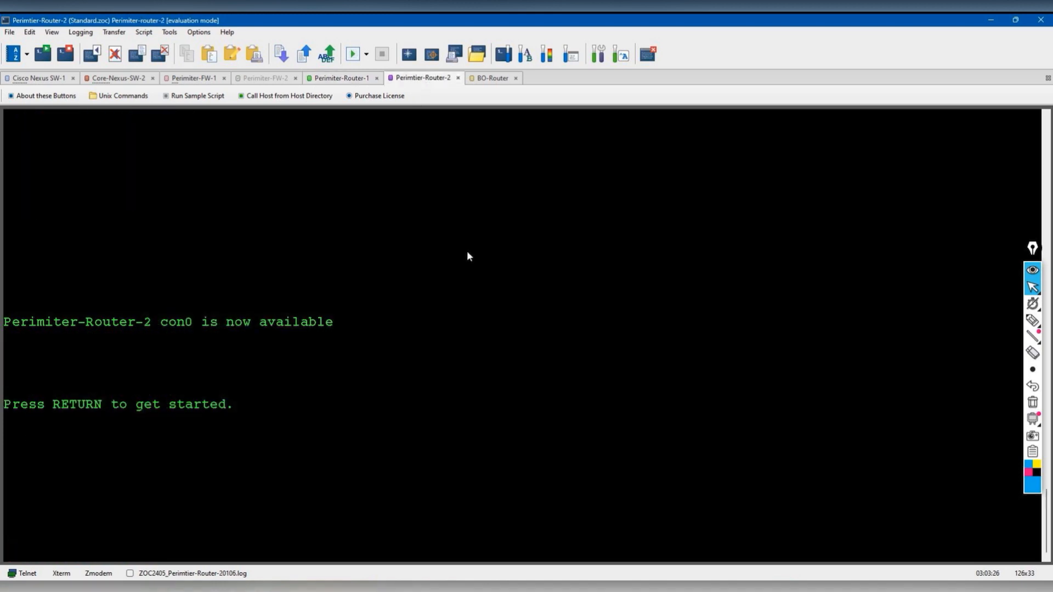
pyautogui.press('Return')
pyautogui.press('Return')
pyautogui.press('Return')
pyautogui.press('Return')
pyautogui.press('Return')
pyautogui.press('Return')
pyautogui.press('Return')
pyautogui.press('Return')
pyautogui.write('en')
pyautogui.press('Return')
pyautogui.write('conf t')
pyautogui.press('Return')
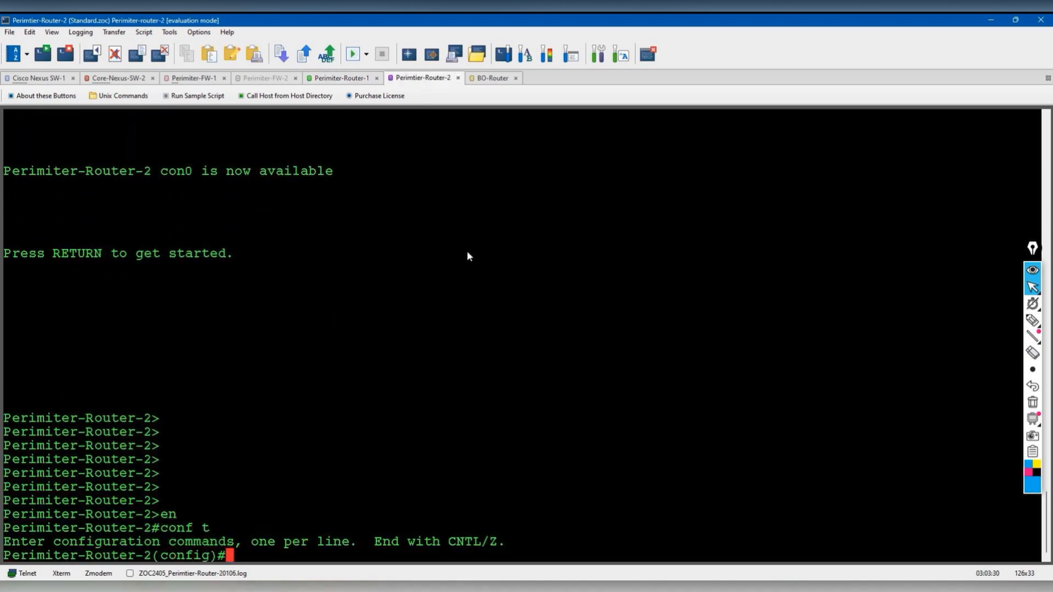
# - Paste the prefix-list lines, fix the failed seq 30 entry, and verify five entries with 'do show ip pre'
pyautogui.hotkey('alt', 'v')
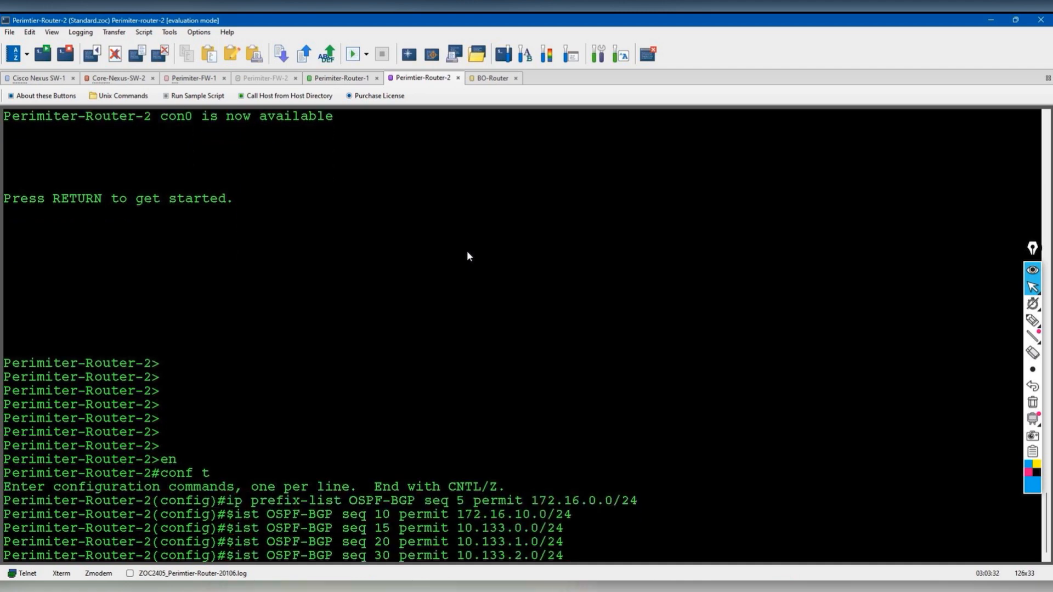
pyautogui.press('Up')
pyautogui.press('BackSpace')
pyautogui.press('Return')
pyautogui.press('Return')
pyautogui.press('Return')
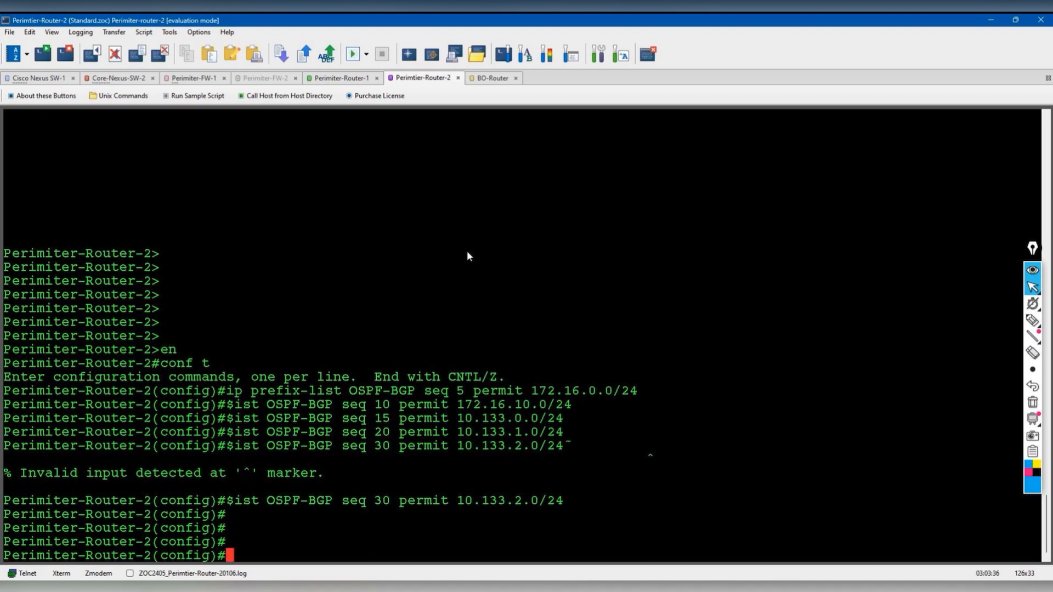
pyautogui.write('do show ip pre')
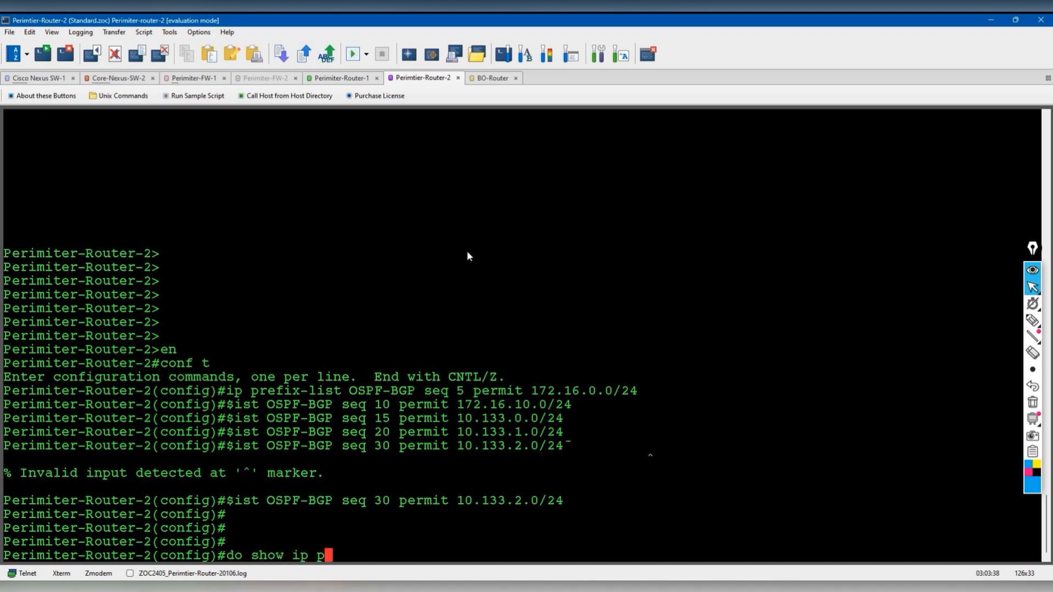
pyautogui.press('Return')
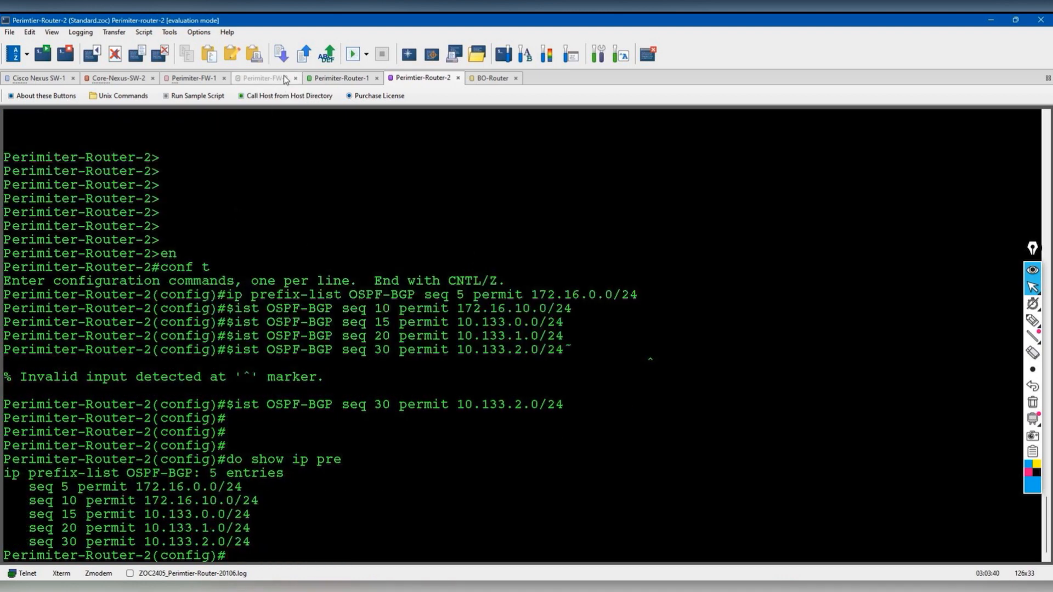
pyautogui.click(340, 78)
pyautogui.click(396, 366)
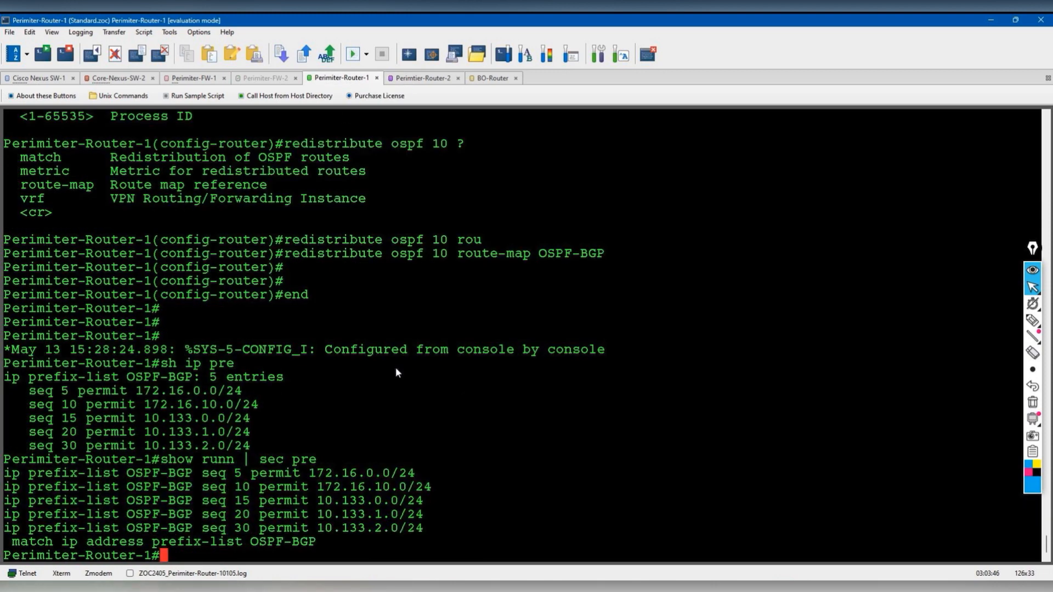
# - On Perimiter-Router-1, run 'show runn | sec route-map' and copy the route-map OSPF-BGP lines
pyautogui.press('Return')
pyautogui.press('Return')
pyautogui.write('show runn |')
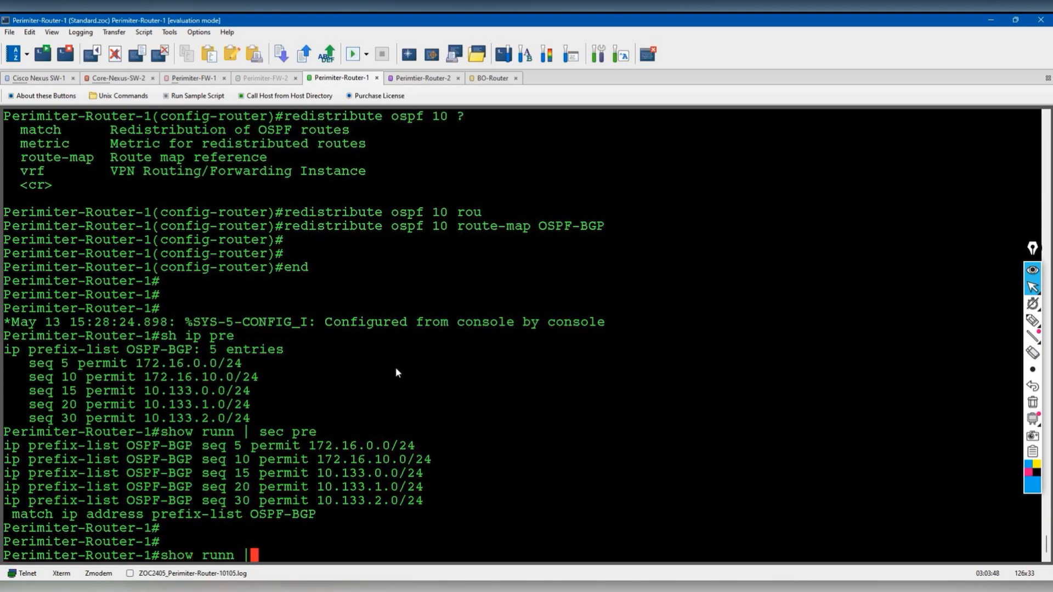
pyautogui.write(' sec route-map')
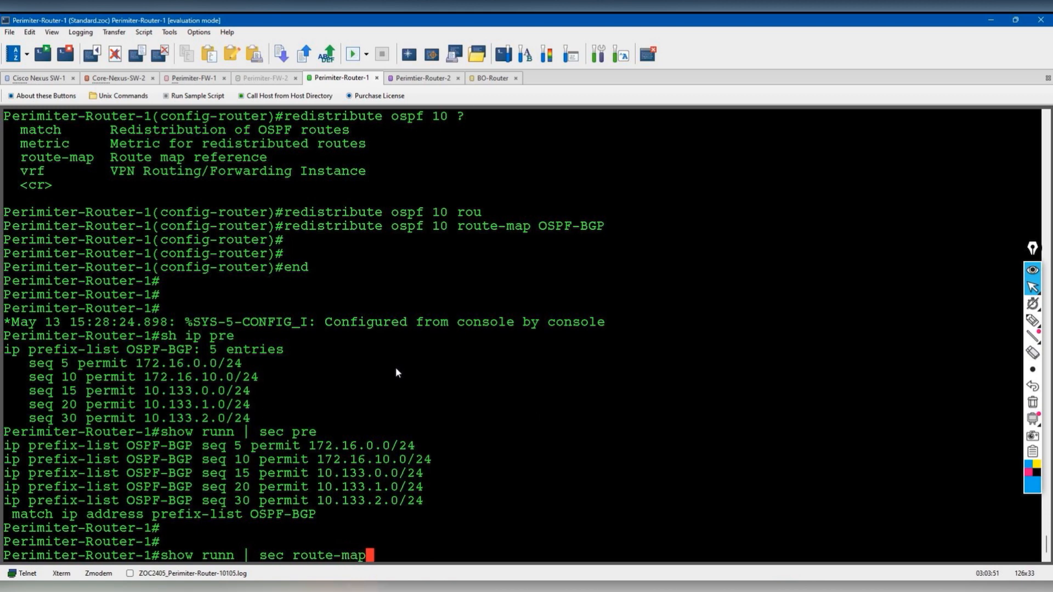
pyautogui.press('Return')
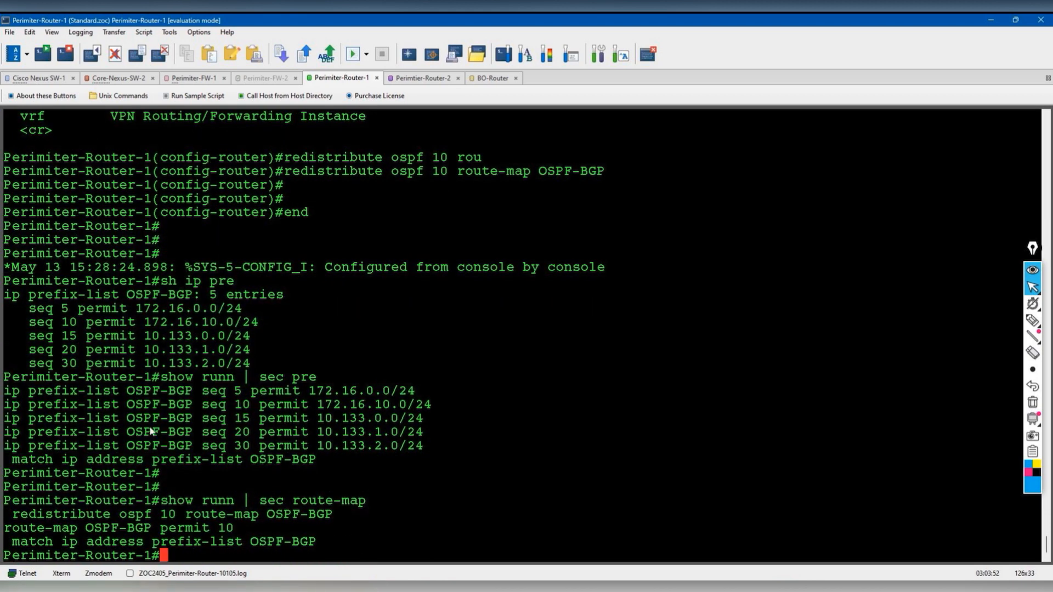
pyautogui.moveTo(6, 530); pyautogui.dragTo(323, 541)
pyautogui.rightClick(264, 545)
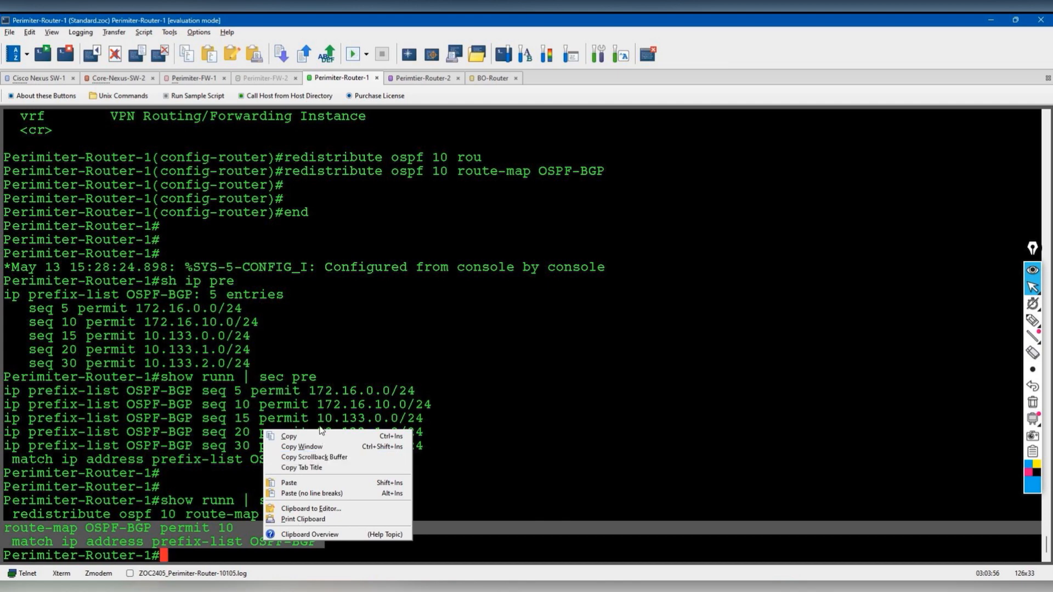
pyautogui.click(309, 436)
# - Paste the route-map OSPF-BGP configuration into Perimiter-Router-2
pyautogui.click(433, 79)
pyautogui.rightClick(578, 324)
pyautogui.click(616, 371)
pyautogui.press('Return')
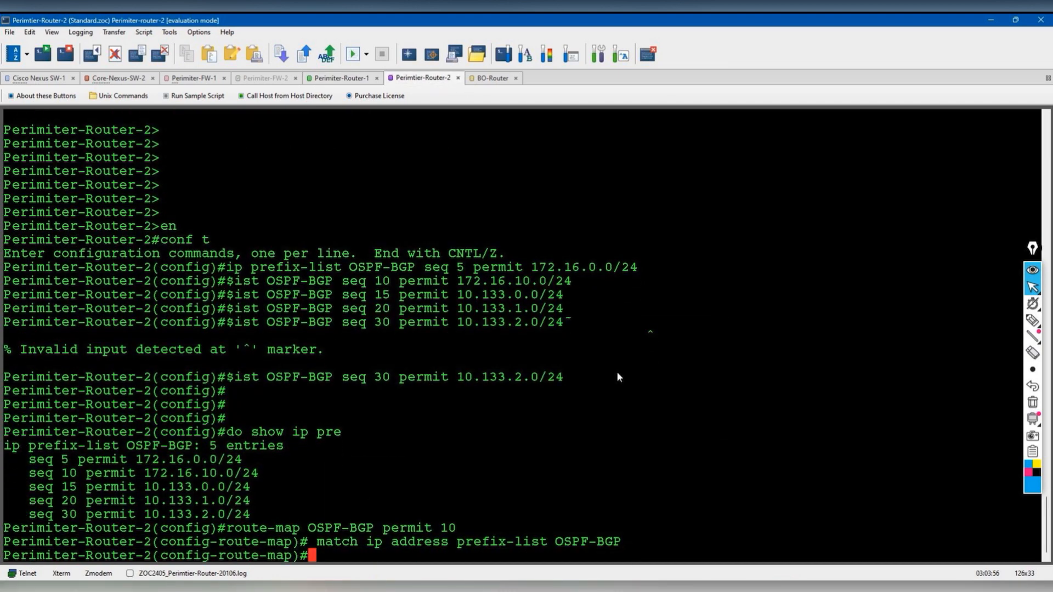
# - Enter BGP 65000 configuration on Perimiter-Router-2, abandoning a partial neighbor 10.199.199.70 command
pyautogui.write('rout')
pyautogui.press('BackSpace')
pyautogui.press('BackSpace')
pyautogui.press('BackSpace')
pyautogui.press('BackSpace')
pyautogui.write('router bgp 65000')
pyautogui.press('Return')
pyautogui.write('ne')
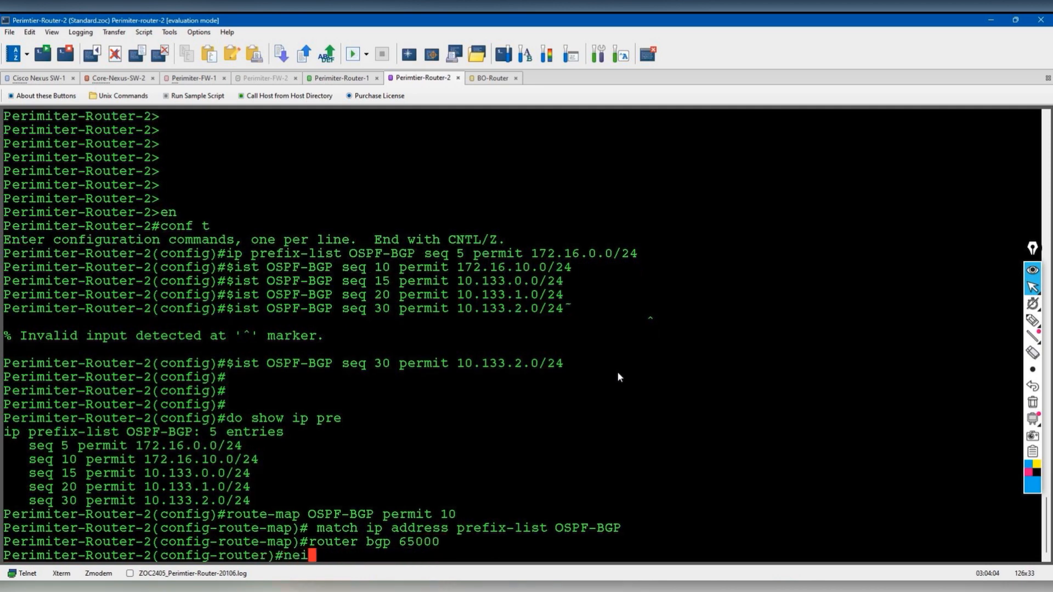
pyautogui.write('i')
pyautogui.press('Tab')
pyautogui.write('10.199.199.70 ')
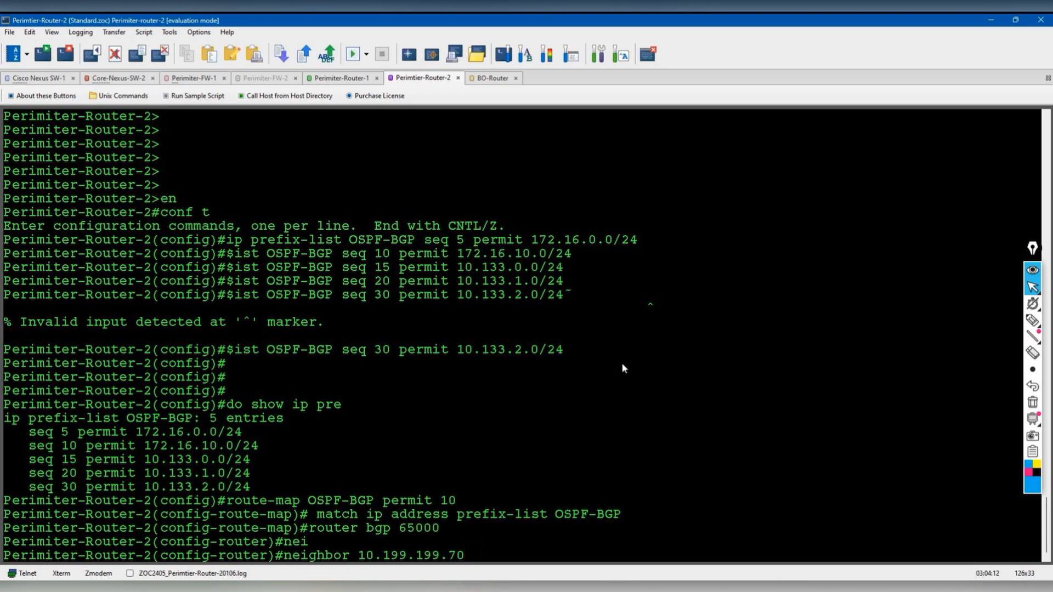
pyautogui.write('remote')
pyautogui.press('Tab')
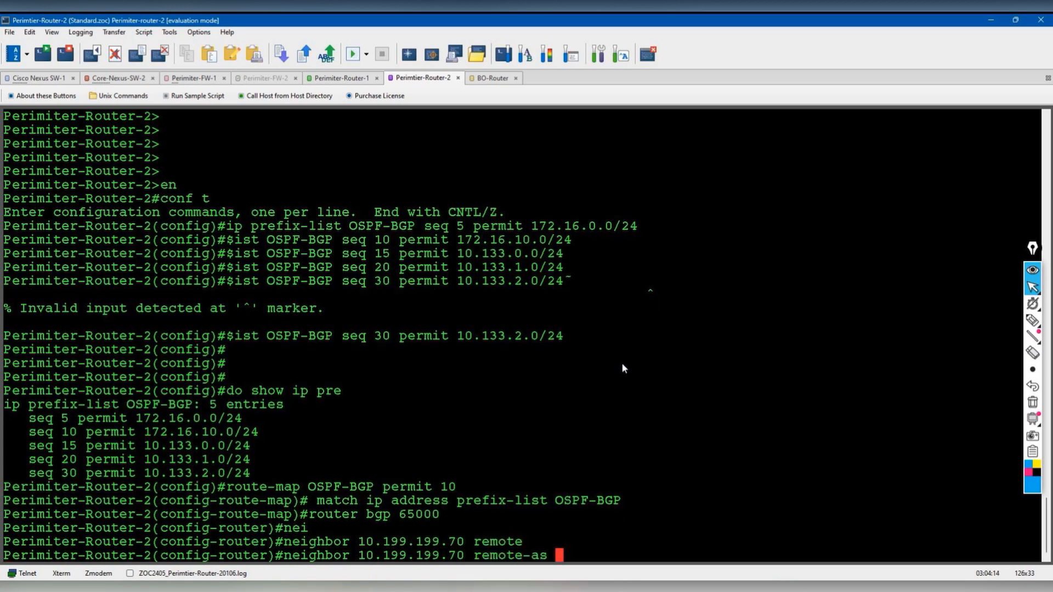
pyautogui.press('BackSpace')
pyautogui.press('BackSpace')
pyautogui.press('BackSpace')
pyautogui.press('BackSpace')
pyautogui.press('BackSpace')
pyautogui.press('BackSpace')
pyautogui.press('BackSpace')
pyautogui.press('BackSpace')
pyautogui.press('BackSpace')
pyautogui.press('BackSpace')
pyautogui.press('BackSpace')
pyautogui.press('BackSpace')
pyautogui.press('BackSpace')
pyautogui.press('BackSpace')
pyautogui.press('BackSpace')
pyautogui.press('BackSpace')
pyautogui.press('BackSpace')
pyautogui.press('BackSpace')
pyautogui.press('BackSpace')
pyautogui.press('BackSpace')
pyautogui.press('BackSpace')
pyautogui.press('BackSpace')
pyautogui.press('BackSpace')
pyautogui.press('BackSpace')
pyautogui.press('BackSpace')
pyautogui.press('BackSpace')
pyautogui.press('BackSpace')
pyautogui.press('BackSpace')
pyautogui.press('BackSpace')
pyautogui.press('BackSpace')
pyautogui.press('BackSpace')
pyautogui.press('BackSpace')
pyautogui.press('BackSpace')
# - Add 'redistribute ospf 10 route-map OSPF-BGP' on Perimiter-Router-2
pyautogui.write('redi')
pyautogui.press('Tab')
pyautogui.write('ospf')
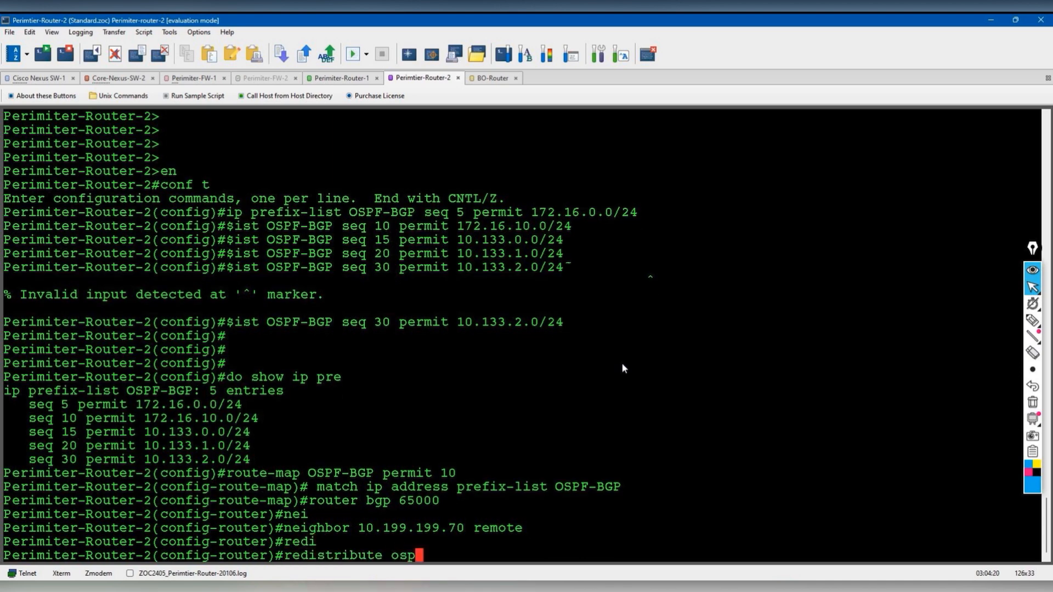
pyautogui.press('Tab')
pyautogui.write('10 ')
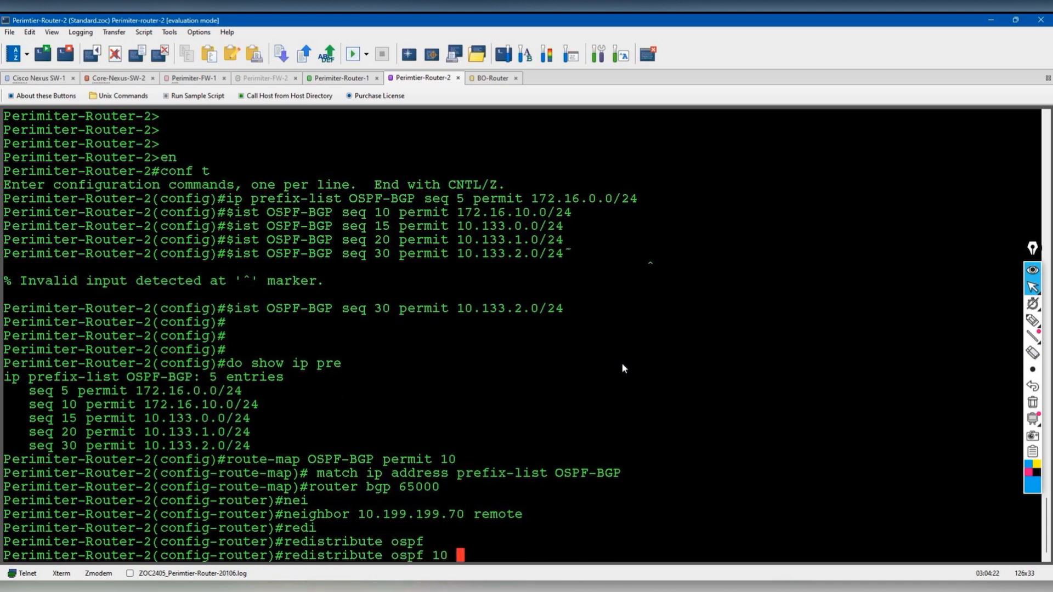
pyautogui.write('?rou')
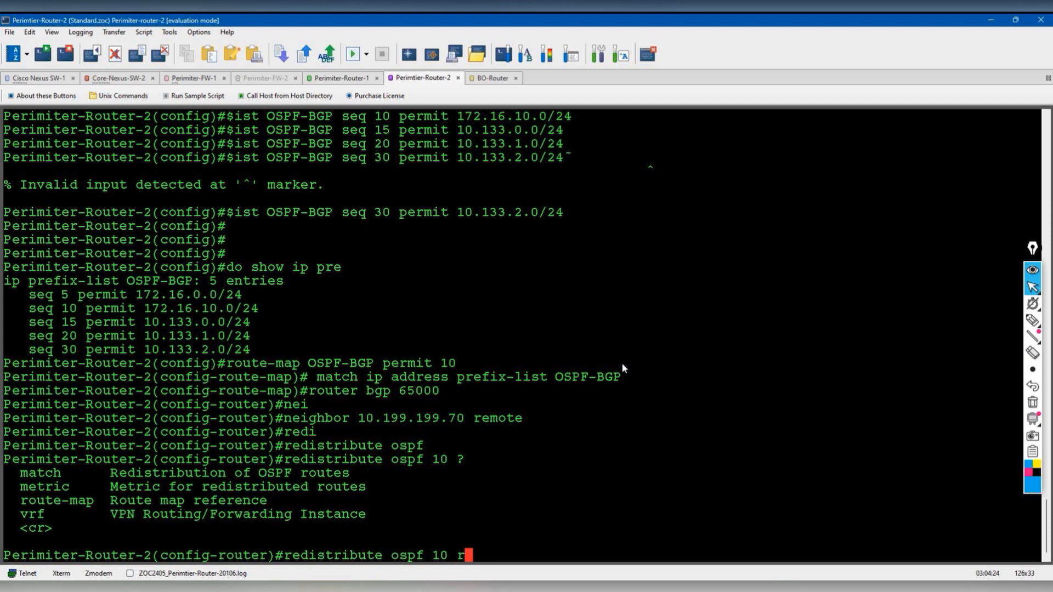
pyautogui.press('Tab')
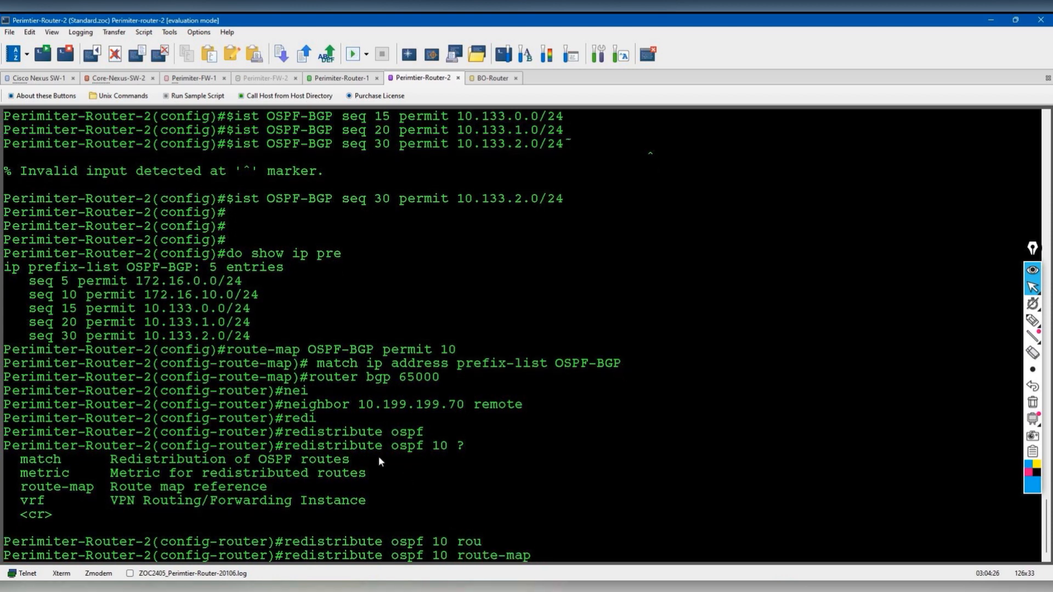
pyautogui.moveTo(313, 352); pyautogui.dragTo(373, 352)
pyautogui.rightClick(359, 353)
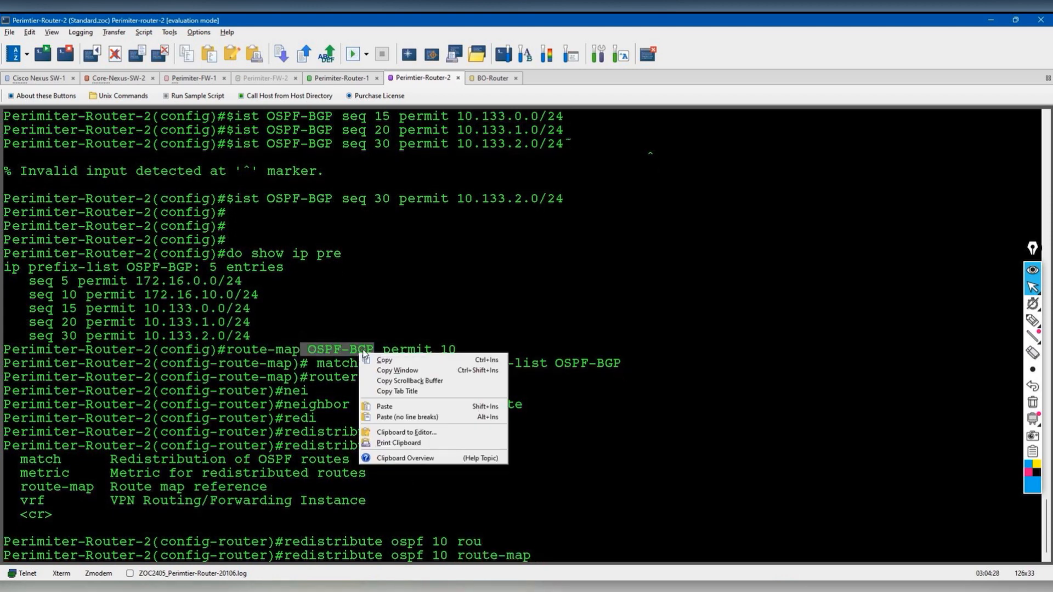
pyautogui.click(383, 358)
pyautogui.rightClick(512, 297)
pyautogui.click(577, 351)
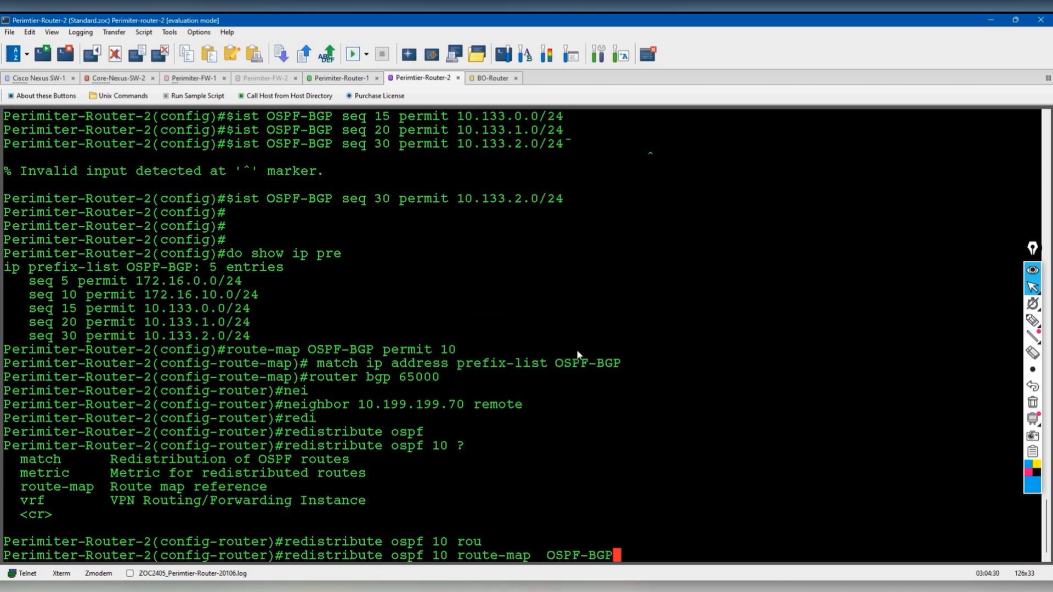
pyautogui.press('Return')
# - End configuration and save both Perimiter-Router-2 and Perimiter-Router-1 with 'wr'
pyautogui.press('Return')
pyautogui.press('Return')
pyautogui.write('end')
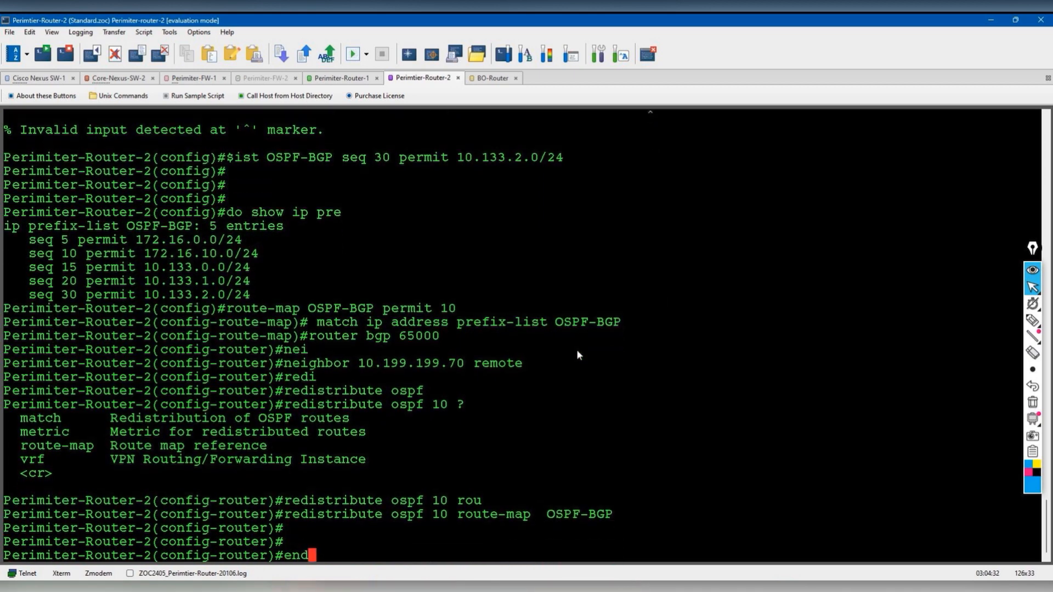
pyautogui.press('Return')
pyautogui.press('Return')
pyautogui.write('wr')
pyautogui.press('Return')
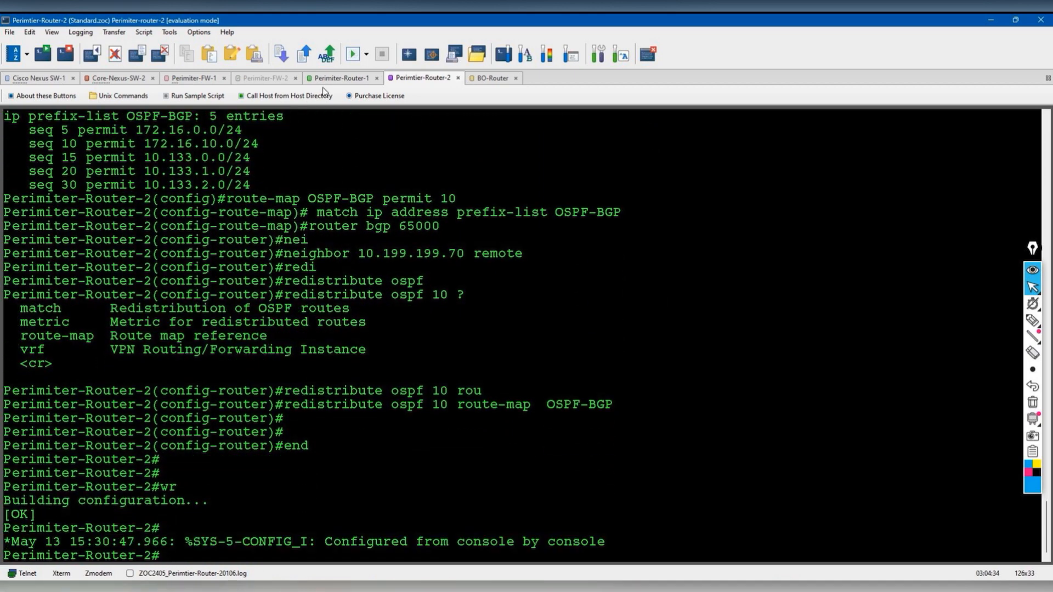
pyautogui.click(336, 79)
pyautogui.write('wr')
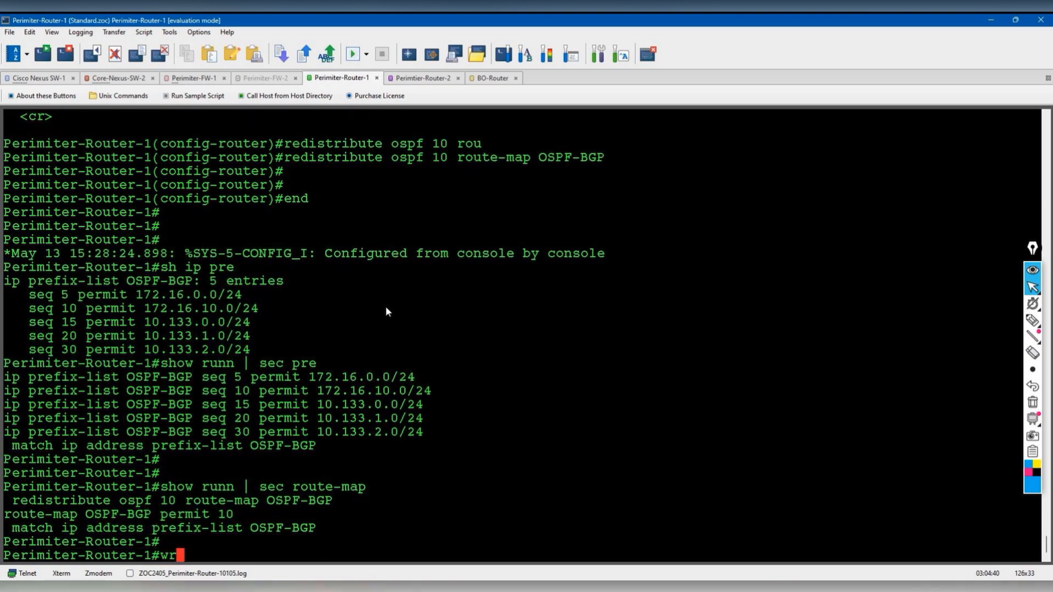
pyautogui.press('Return')
# - Save BO-Router's running configuration with wr
pyautogui.click(477, 80)
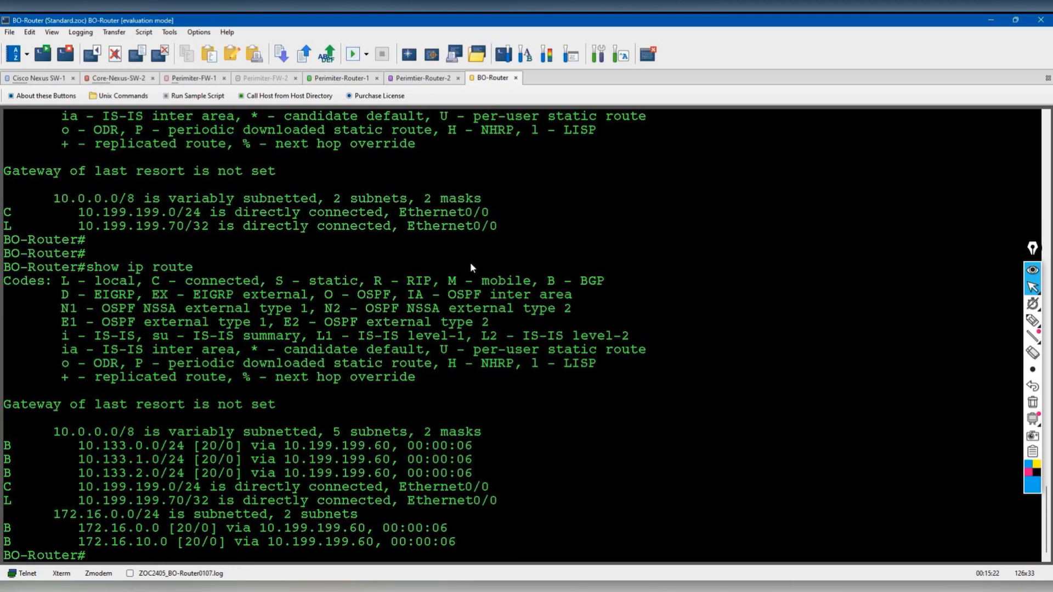
pyautogui.press('Return')
pyautogui.write('wr')
pyautogui.press('Return')
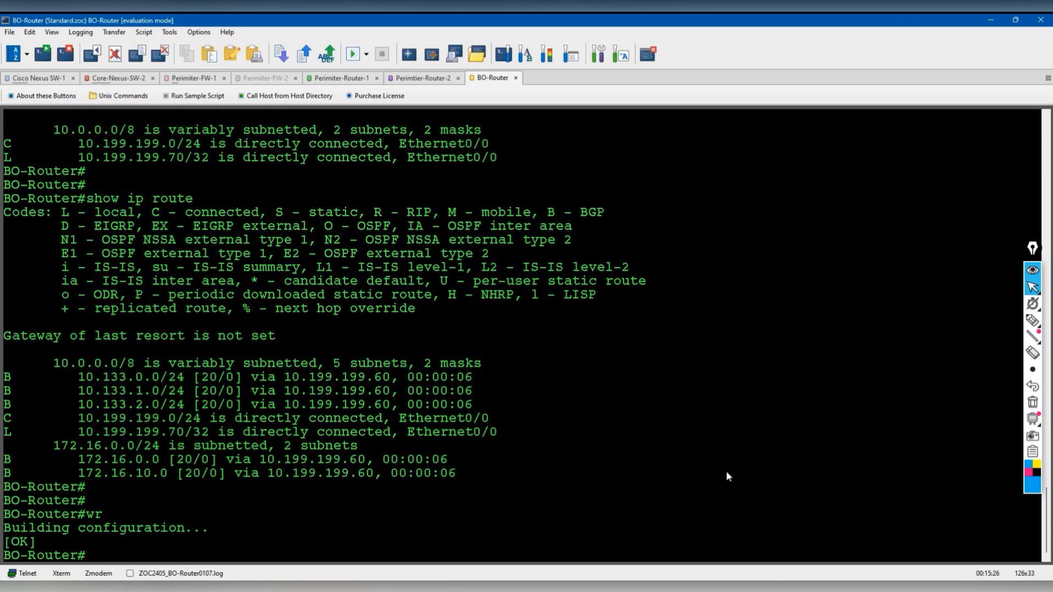
# - List BO-Router's BGP table and the BGP section of its running configuration
pyautogui.write('show ip bgp')
pyautogui.press('Return')
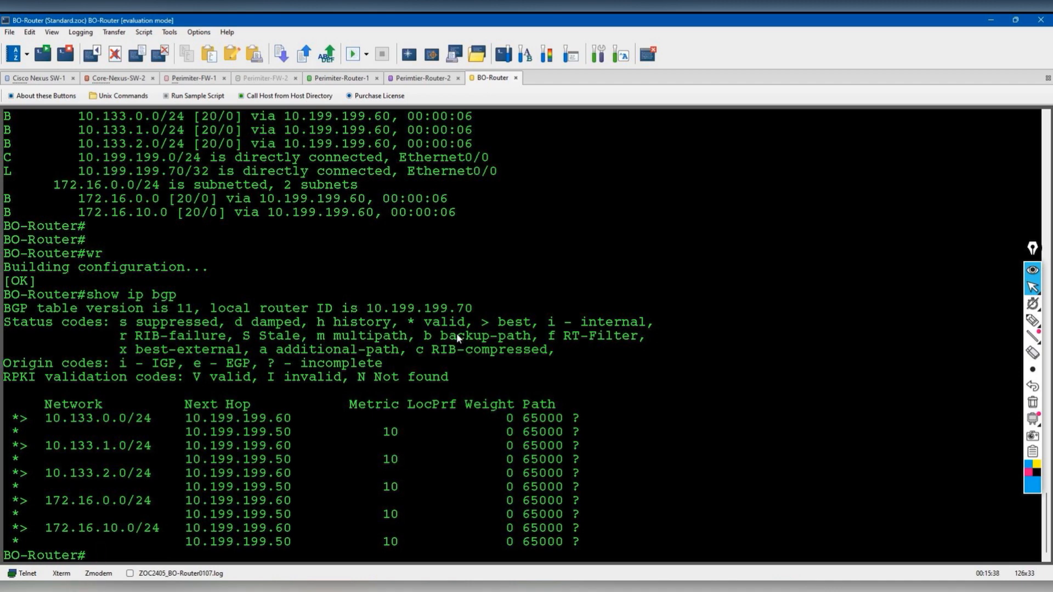
pyautogui.write('show runn | sec bgp')
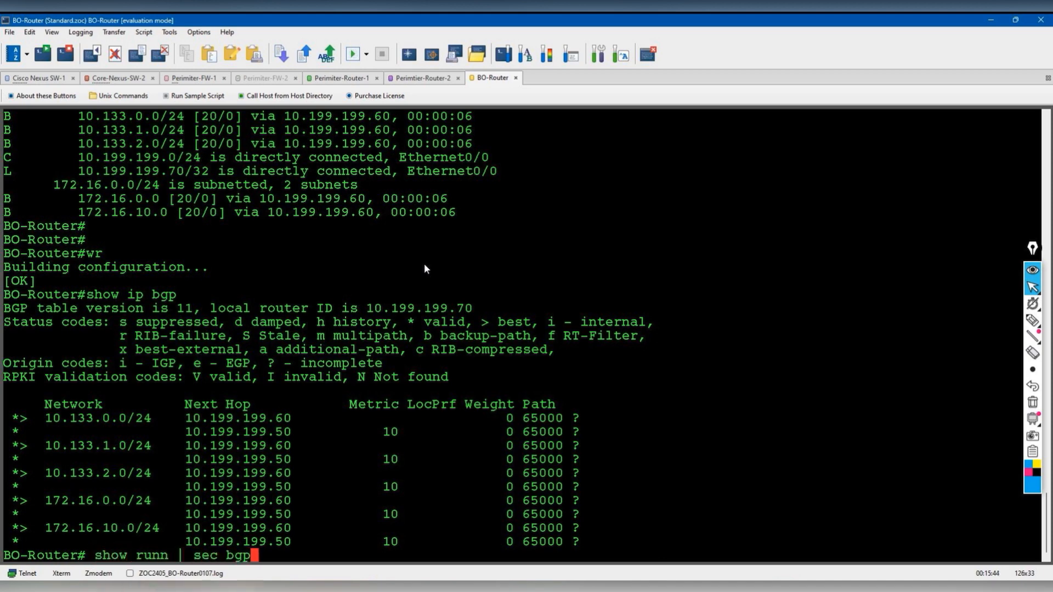
pyautogui.press('Return')
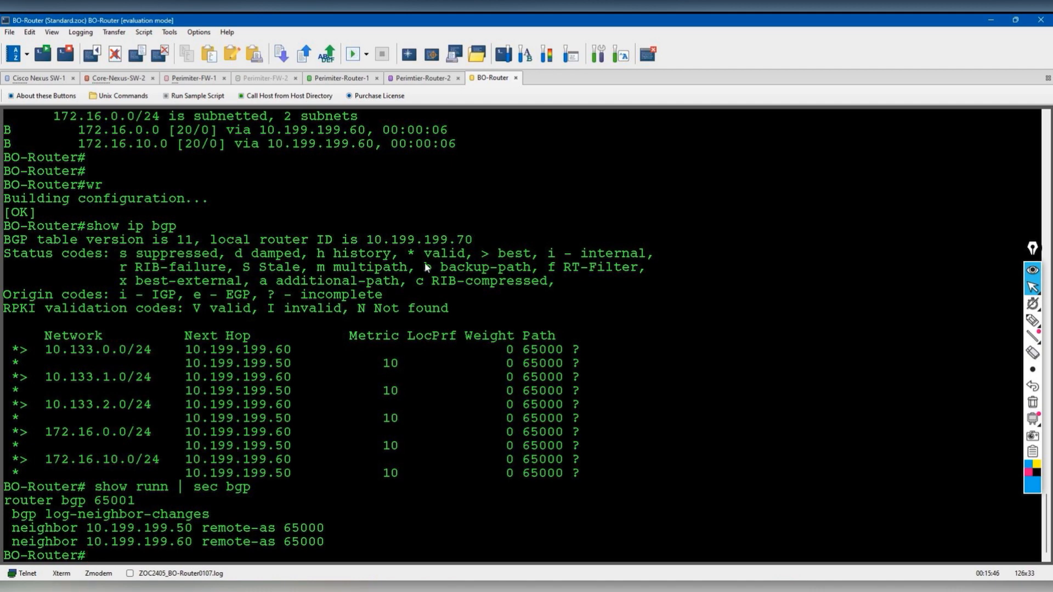
pyautogui.moveTo(1033, 322)
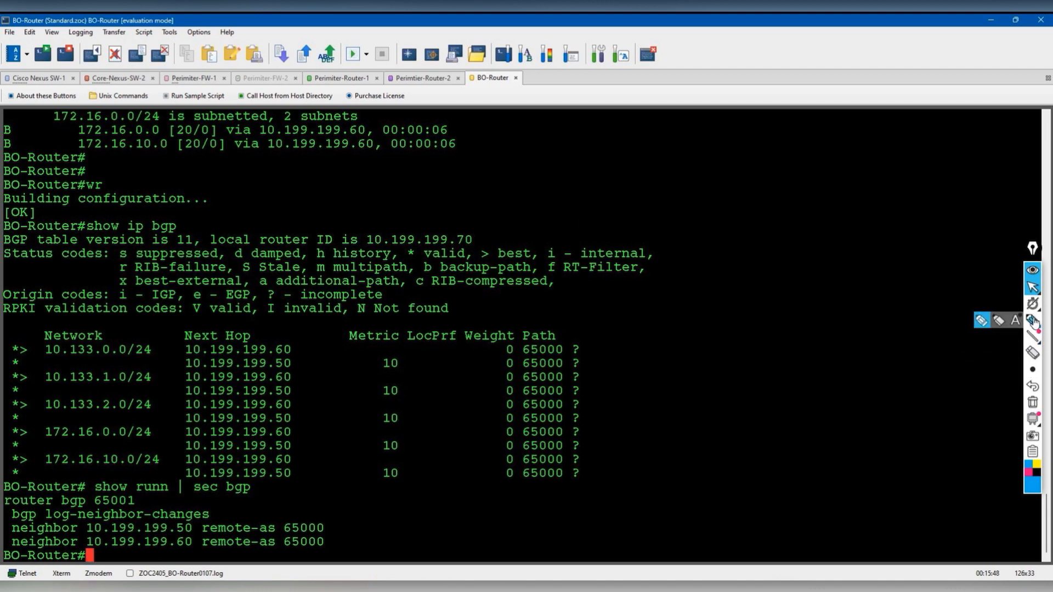
pyautogui.click(981, 321)
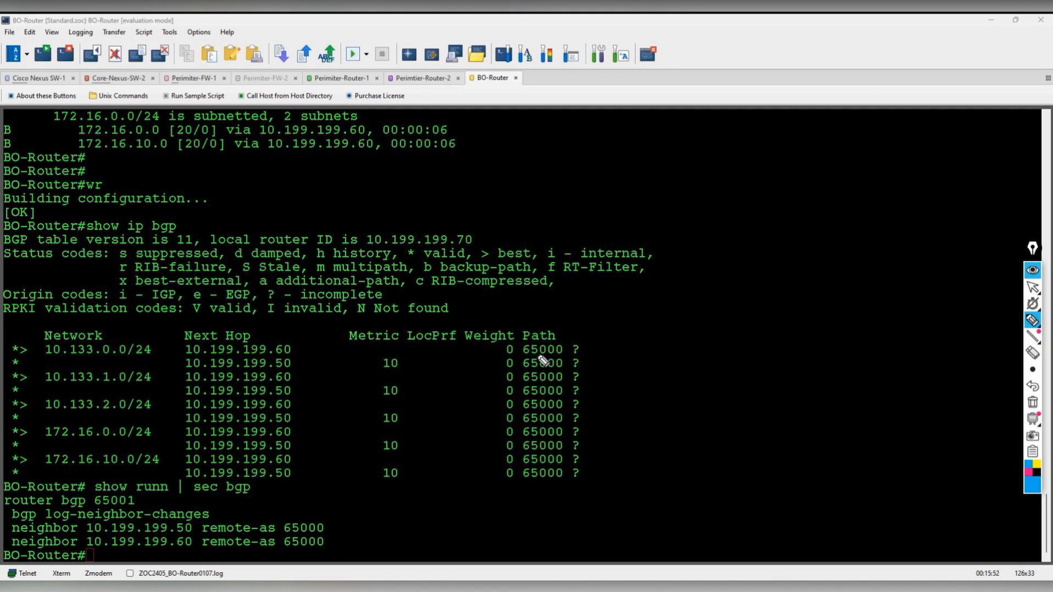
# - Draw ink arrows linking the 10.133.0.0/24 and 10.133.1.0/24 networks to next hop 10.199.199.60
pyautogui.moveTo(35, 361)
pyautogui.mouseDown()
pyautogui.moveTo(167, 361)
pyautogui.moveTo(180, 349)
pyautogui.mouseUp()
pyautogui.moveTo(173, 344); pyautogui.dragTo(179, 376)
pyautogui.moveTo(179, 376); pyautogui.dragTo(171, 382)
pyautogui.moveTo(14, 390); pyautogui.dragTo(28, 383)
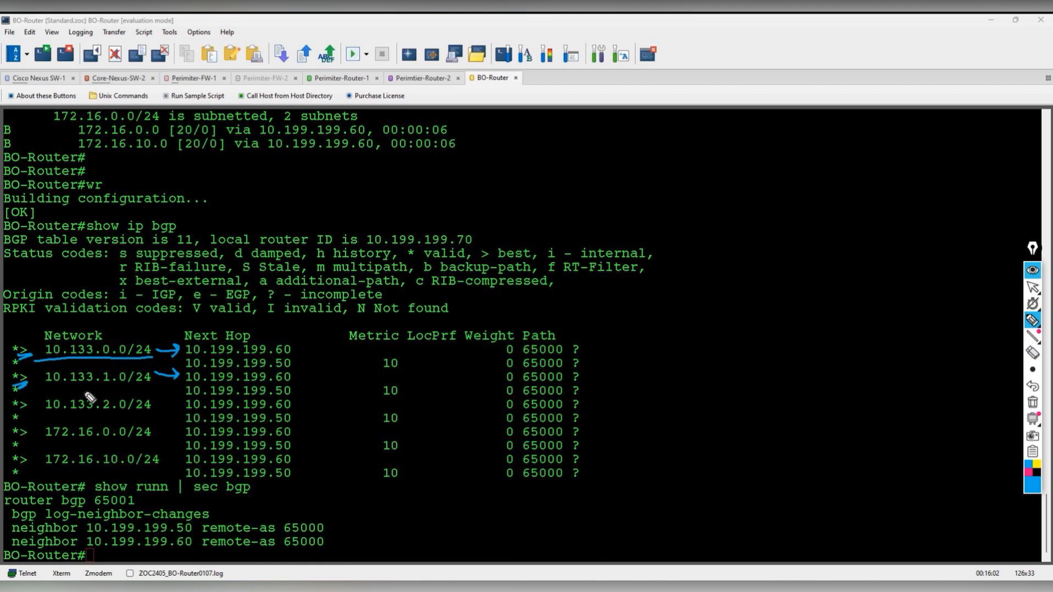
pyautogui.moveTo(40, 342); pyautogui.dragTo(43, 472)
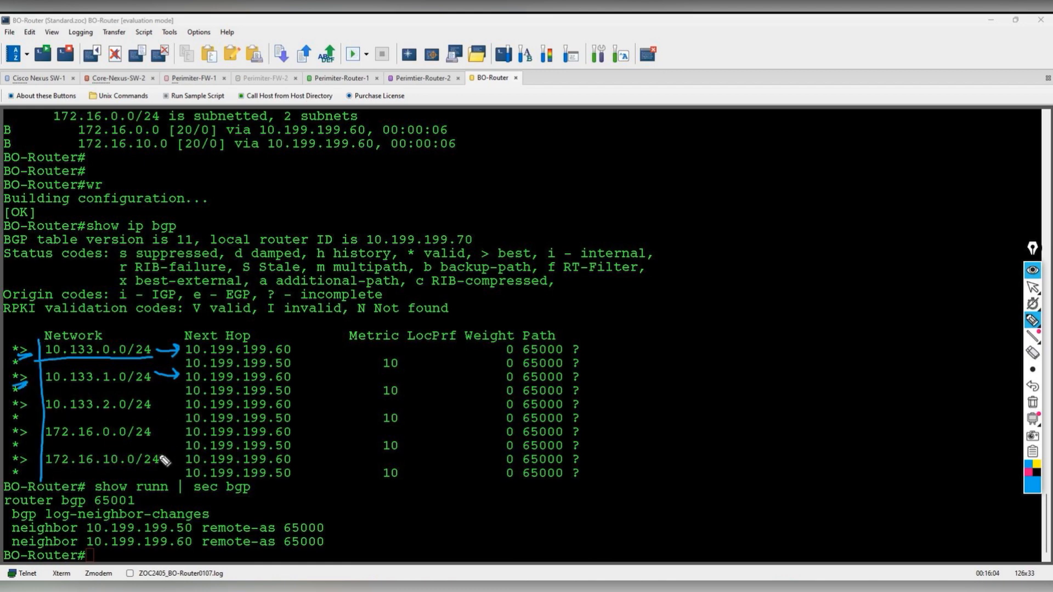
pyautogui.moveTo(160, 458)
pyautogui.mouseDown()
pyautogui.moveTo(185, 440)
pyautogui.moveTo(183, 402)
pyautogui.moveTo(165, 408)
pyautogui.moveTo(182, 415)
pyautogui.mouseUp()
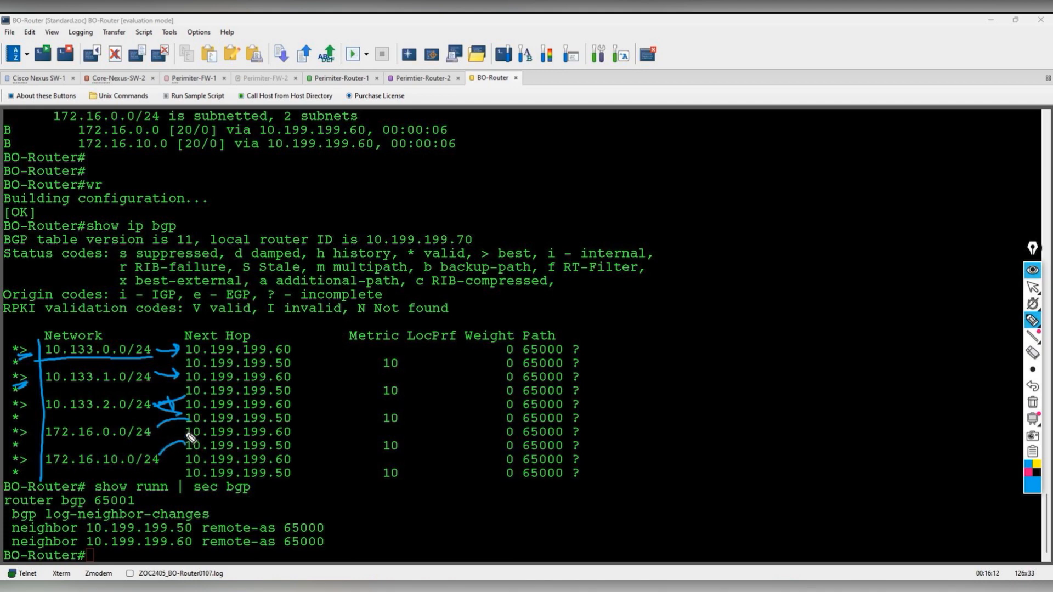
# - Underline the five best-path rows and neighbor 10.199.199.60 in the BGP config
pyautogui.moveTo(22, 421); pyautogui.dragTo(298, 409)
pyautogui.moveTo(22, 392); pyautogui.dragTo(296, 382)
pyautogui.moveTo(11, 363); pyautogui.dragTo(300, 355)
pyautogui.moveTo(20, 443); pyautogui.dragTo(293, 430)
pyautogui.moveTo(21, 465); pyautogui.dragTo(304, 462)
pyautogui.moveTo(89, 548); pyautogui.dragTo(200, 545)
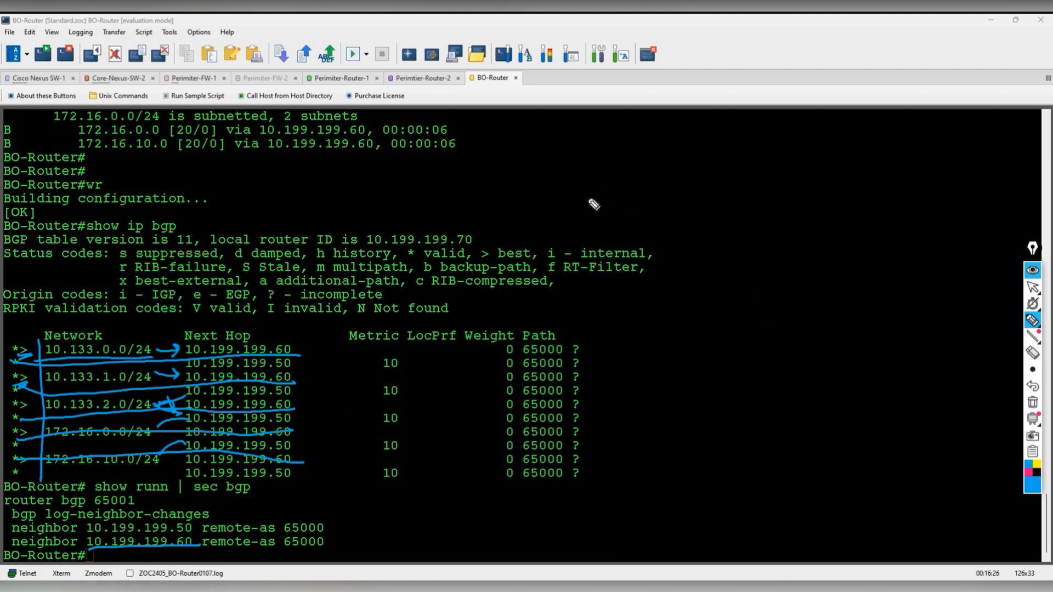
# - Handwrite the circled Perimiter-R-1 label, 'No need to change' and Perimeter-Router-2 beside the table
pyautogui.moveTo(588, 190)
pyautogui.mouseDown()
pyautogui.moveTo(597, 200)
pyautogui.moveTo(647, 189)
pyautogui.moveTo(670, 183)
pyautogui.moveTo(672, 166)
pyautogui.moveTo(697, 166)
pyautogui.moveTo(553, 159)
pyautogui.moveTo(710, 159)
pyautogui.mouseUp()
pyautogui.moveTo(613, 215); pyautogui.dragTo(629, 210)
pyautogui.moveTo(618, 304)
pyautogui.mouseDown()
pyautogui.moveTo(716, 297)
pyautogui.moveTo(732, 249)
pyautogui.mouseUp()
pyautogui.moveTo(642, 327)
pyautogui.mouseDown()
pyautogui.moveTo(765, 329)
pyautogui.moveTo(787, 312)
pyautogui.mouseUp()
pyautogui.moveTo(628, 366)
pyautogui.mouseDown()
pyautogui.moveTo(668, 388)
pyautogui.moveTo(701, 384)
pyautogui.moveTo(718, 359)
pyautogui.moveTo(732, 372)
pyautogui.moveTo(756, 359)
pyautogui.moveTo(839, 362)
pyautogui.moveTo(811, 383)
pyautogui.moveTo(740, 390)
pyautogui.mouseUp()
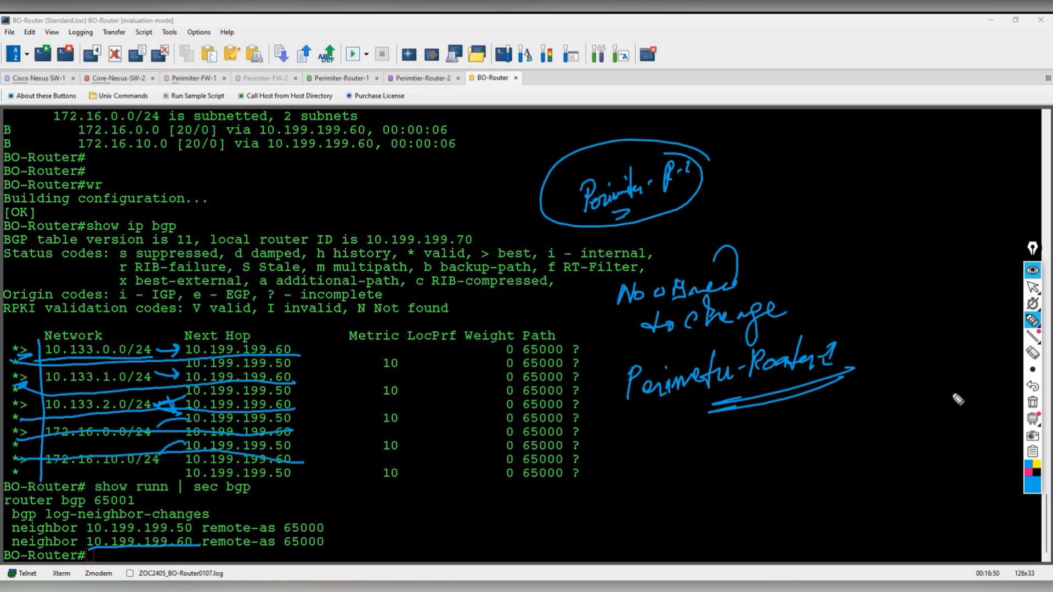
# - Underline the backup 10.199.199.50 next hops in magenta, then clear the ink
pyautogui.click(1029, 473)
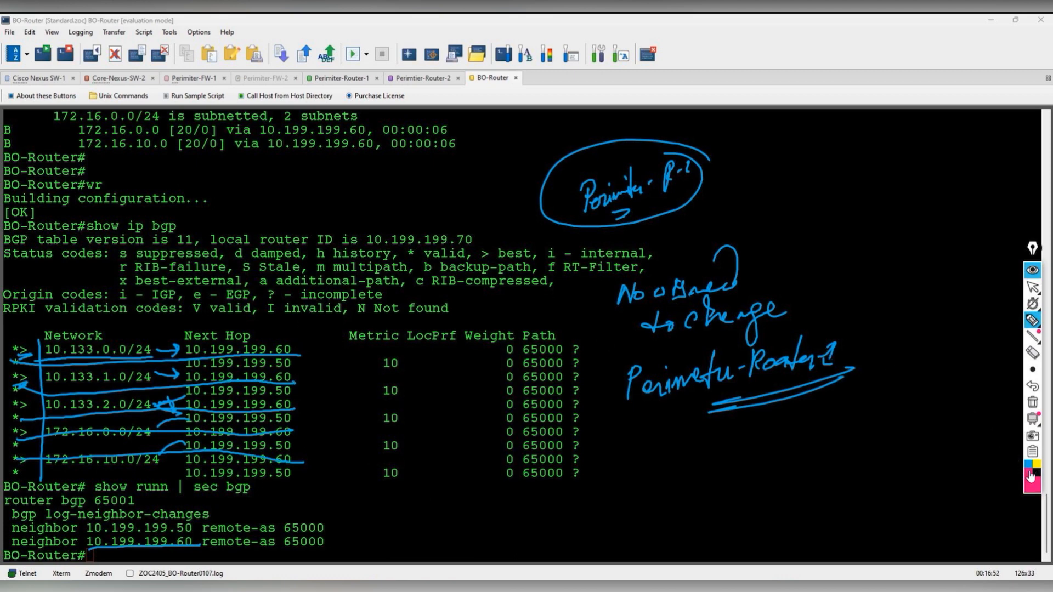
pyautogui.moveTo(192, 366)
pyautogui.mouseDown()
pyautogui.moveTo(293, 364)
pyautogui.moveTo(292, 419)
pyautogui.mouseUp()
pyautogui.moveTo(276, 454)
pyautogui.mouseDown()
pyautogui.moveTo(296, 448)
pyautogui.moveTo(289, 472)
pyautogui.mouseUp()
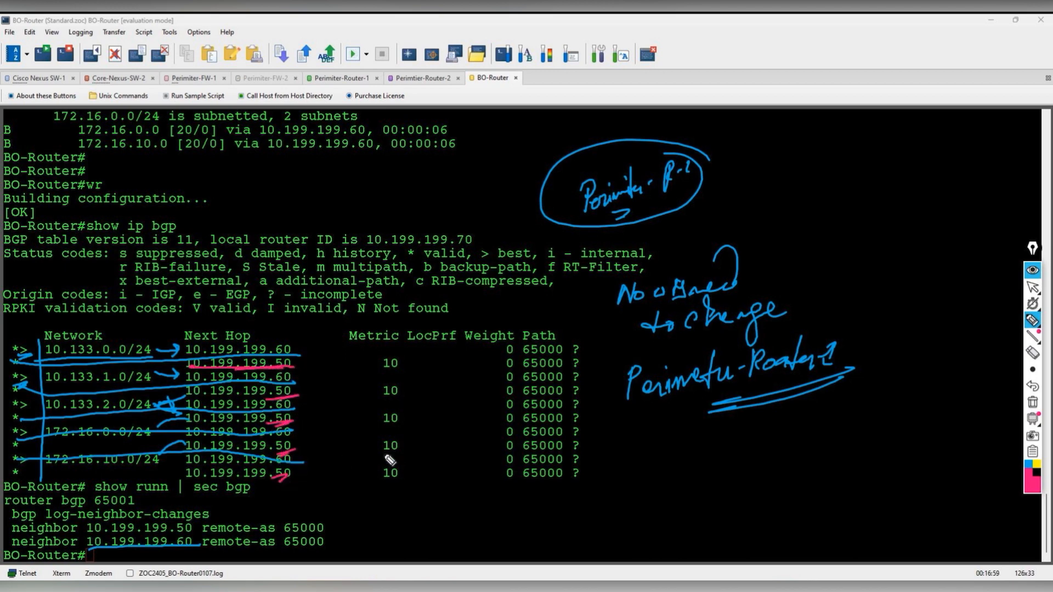
pyautogui.click(1032, 403)
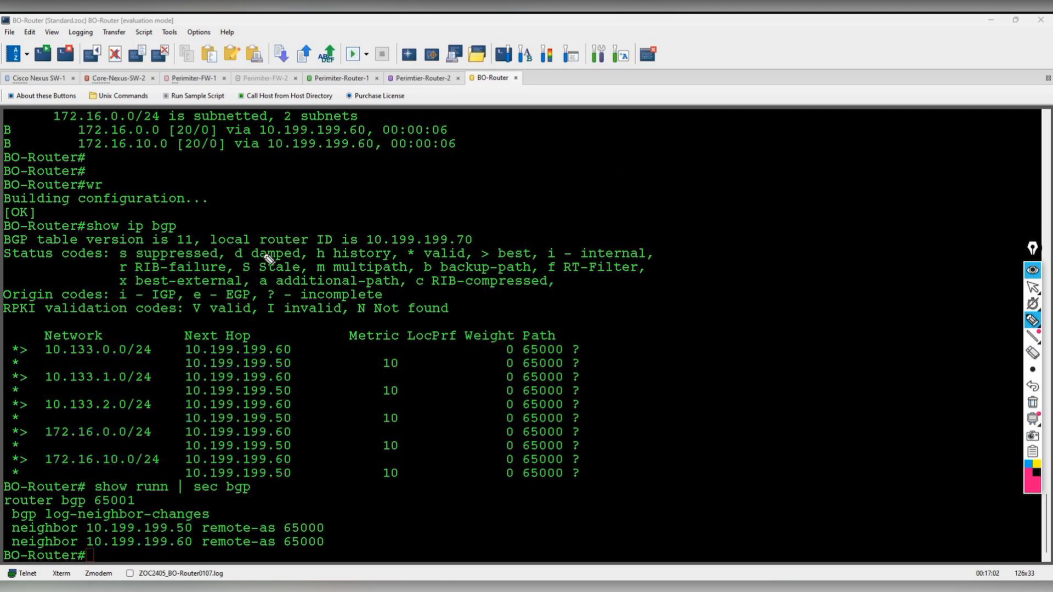
# - Tick the 10.199.199.50 backup rows in magenta, then erase all ink and stop annotating
pyautogui.moveTo(302, 346)
pyautogui.mouseDown()
pyautogui.moveTo(315, 473)
pyautogui.moveTo(303, 481)
pyautogui.mouseUp()
pyautogui.moveTo(290, 365)
pyautogui.mouseDown()
pyautogui.moveTo(330, 361)
pyautogui.moveTo(317, 381)
pyautogui.mouseUp()
pyautogui.moveTo(293, 419)
pyautogui.mouseDown()
pyautogui.moveTo(316, 414)
pyautogui.moveTo(316, 437)
pyautogui.mouseUp()
pyautogui.moveTo(295, 473); pyautogui.dragTo(316, 460)
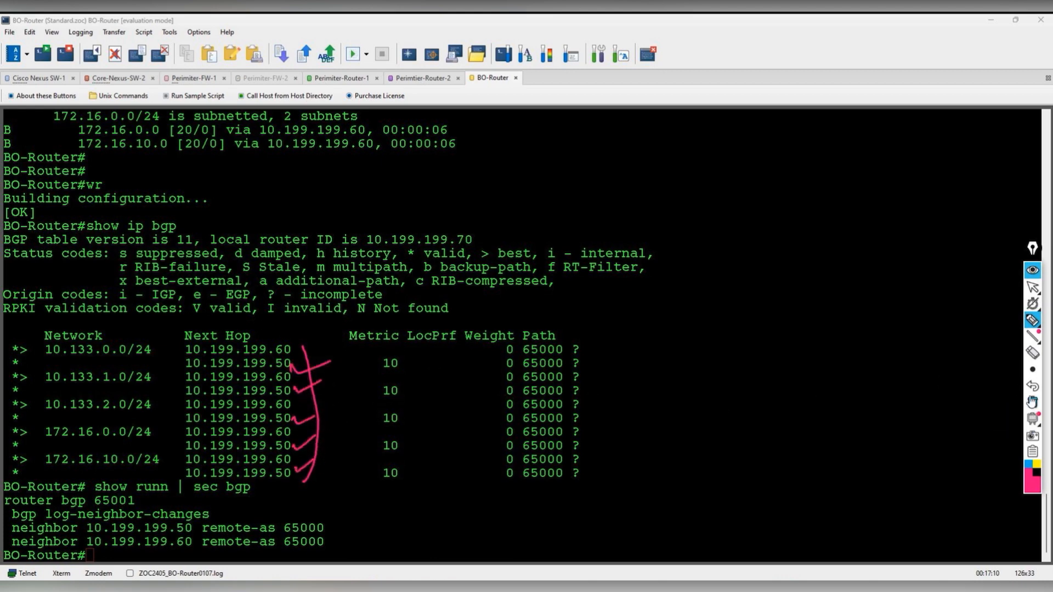
pyautogui.click(1032, 402)
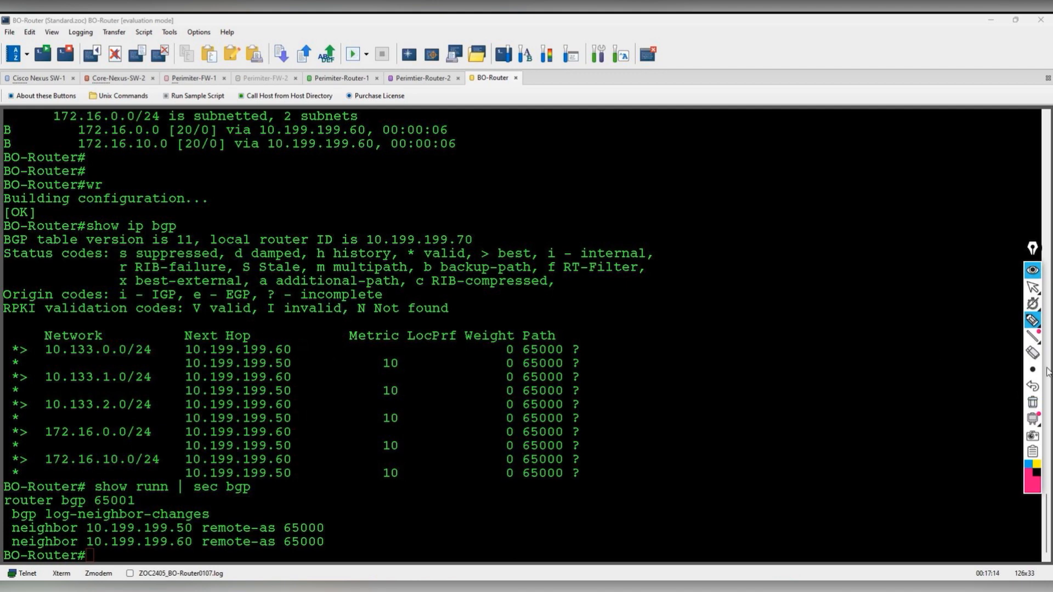
pyautogui.moveTo(1032, 288)
pyautogui.click(995, 288)
# - Rerun show ip bgp and enter global configuration mode with conf t
pyautogui.click(769, 354)
pyautogui.press('Up')
pyautogui.press('Up')
pyautogui.press('Return')
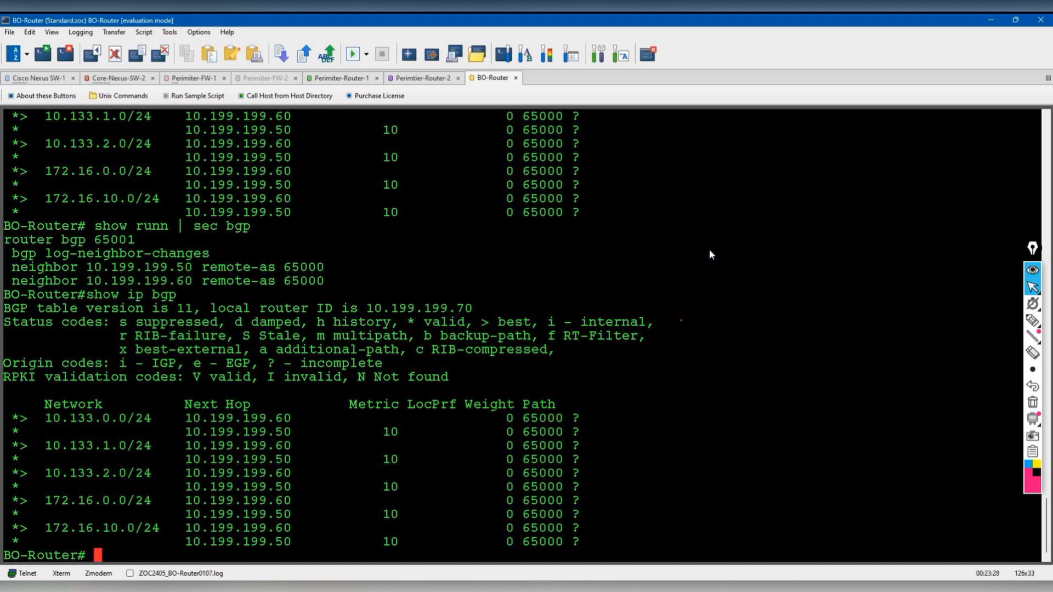
pyautogui.write('conf t')
pyautogui.press('Return')
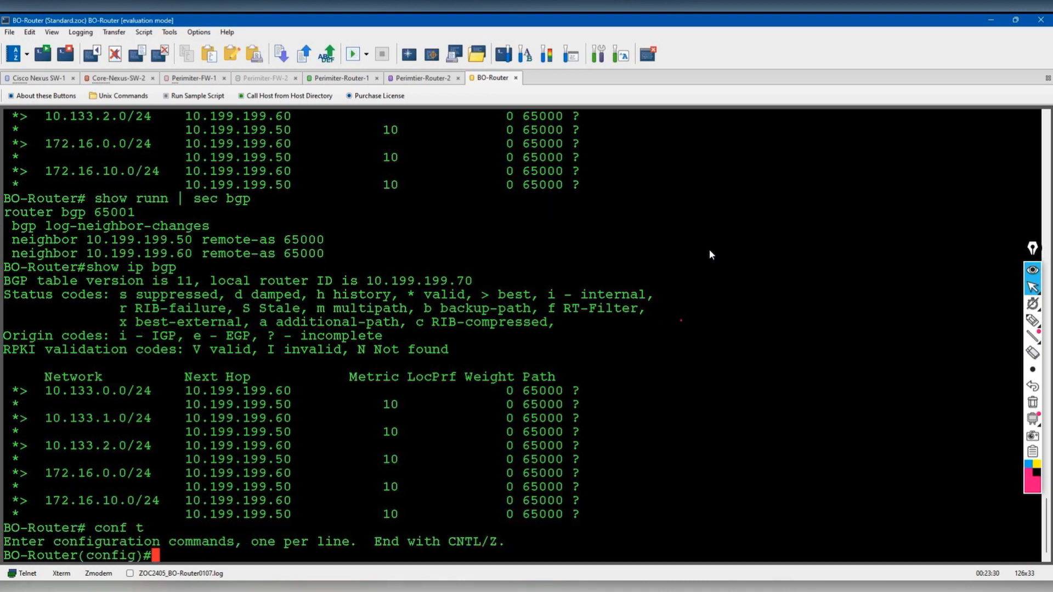
# - Add prefix-list Traffic-Engineering seq 5 permit 10.133.0.0/24
pyautogui.write('ip pre')
pyautogui.press('Tab')
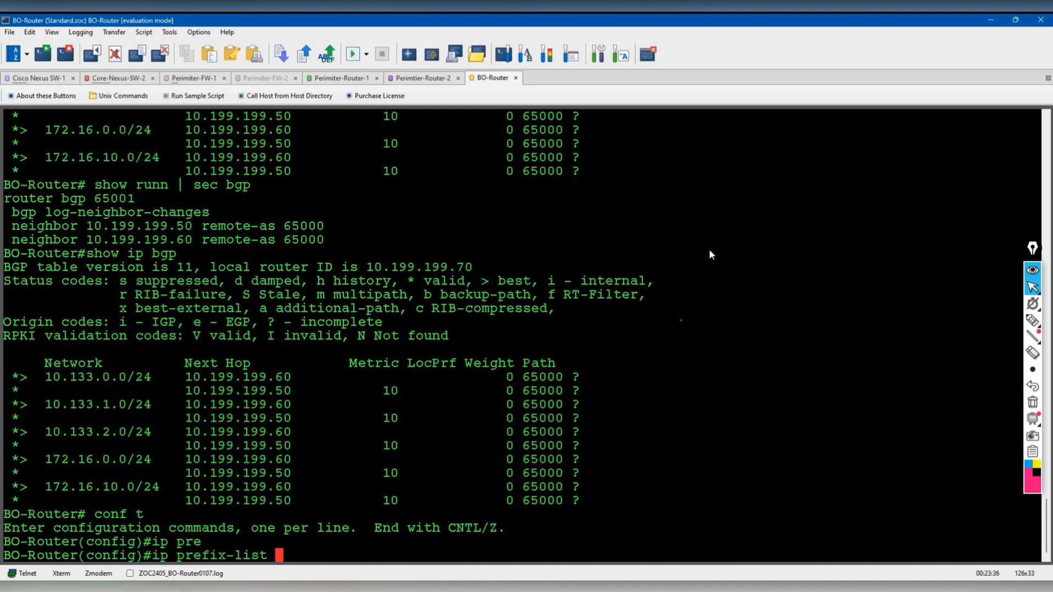
pyautogui.write('Traffic-')
pyautogui.write('Eng')
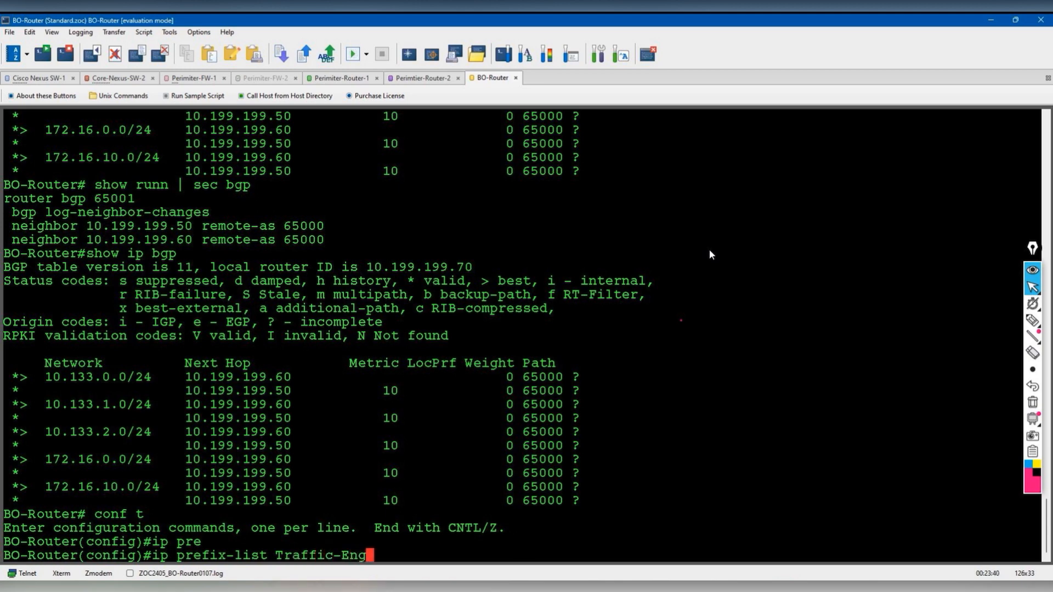
pyautogui.write('ineering ')
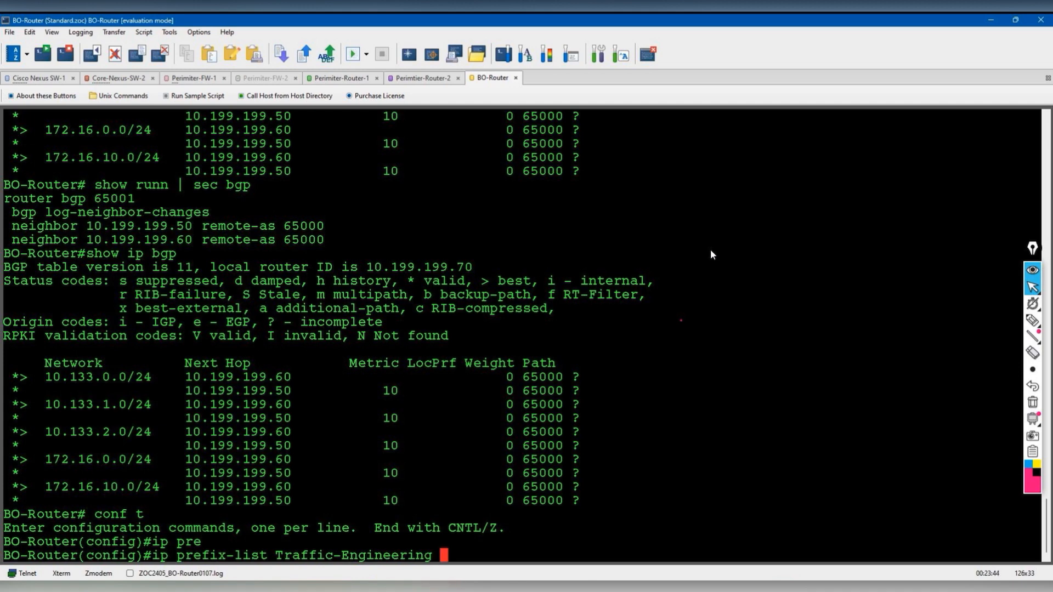
pyautogui.write('se')
pyautogui.press('Tab')
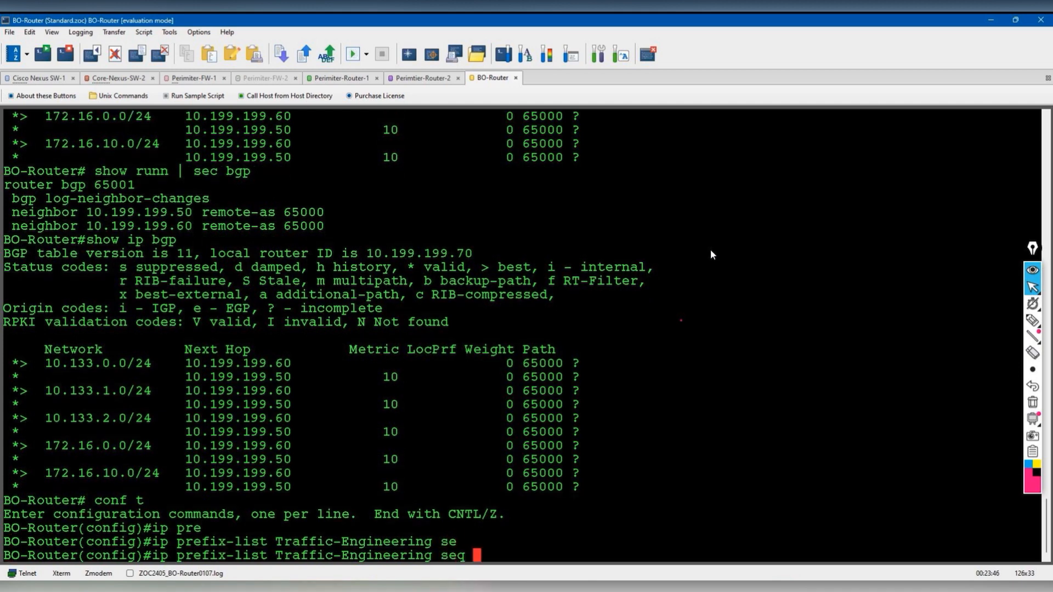
pyautogui.write('5 per')
pyautogui.press('Tab')
pyautogui.write('10.0')
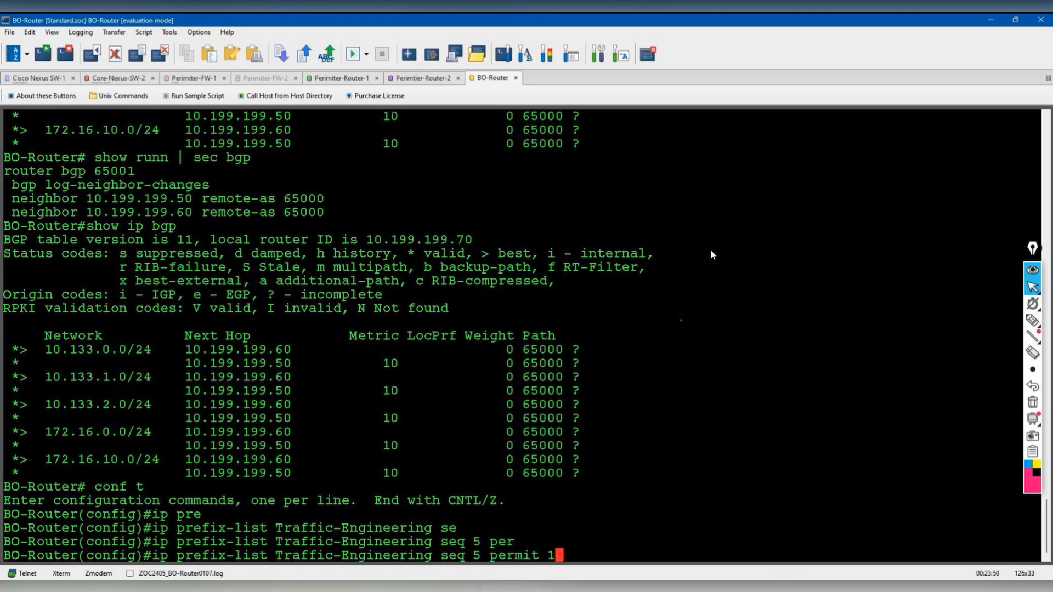
pyautogui.press('BackSpace')
pyautogui.write('133.0.0/24')
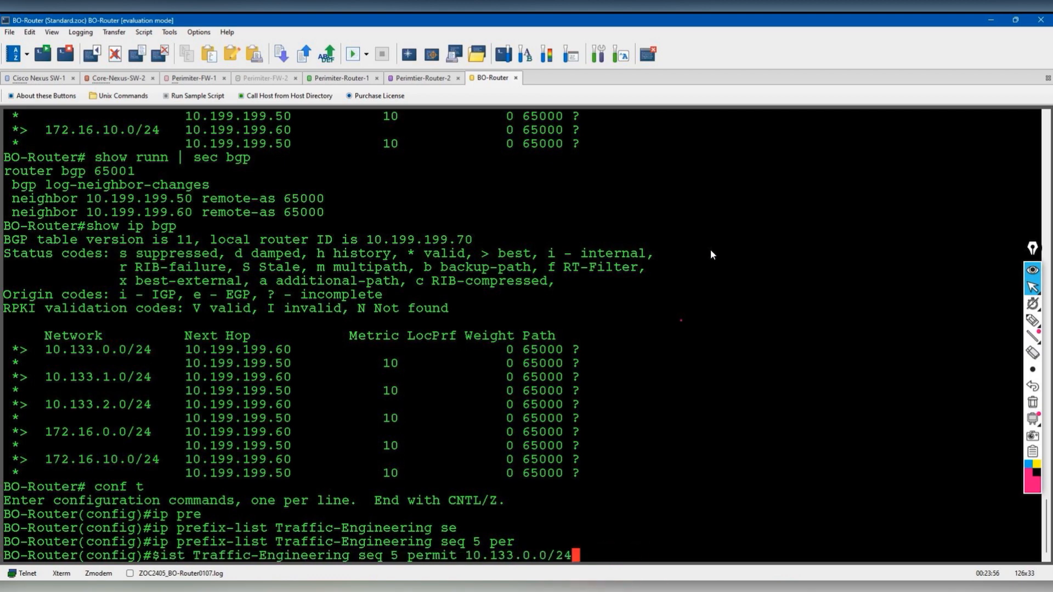
pyautogui.press('Return')
# - Add Traffic-Engineering entries seq 10 permit 10.133.1.0/24 and seq 15 permit 10.133.2.0/24
pyautogui.press('Up')
pyautogui.press('Left')
pyautogui.press('Left')
pyautogui.press('Left')
pyautogui.press('Left')
pyautogui.press('Left')
pyautogui.press('Left')
pyautogui.press('Left')
pyautogui.press('Left')
pyautogui.press('Left')
pyautogui.press('Left')
pyautogui.press('Left')
pyautogui.press('Left')
pyautogui.press('Left')
pyautogui.press('Left')
pyautogui.press('Left')
pyautogui.press('Left')
pyautogui.press('Left')
pyautogui.press('Left')
pyautogui.press('Left')
pyautogui.press('Left')
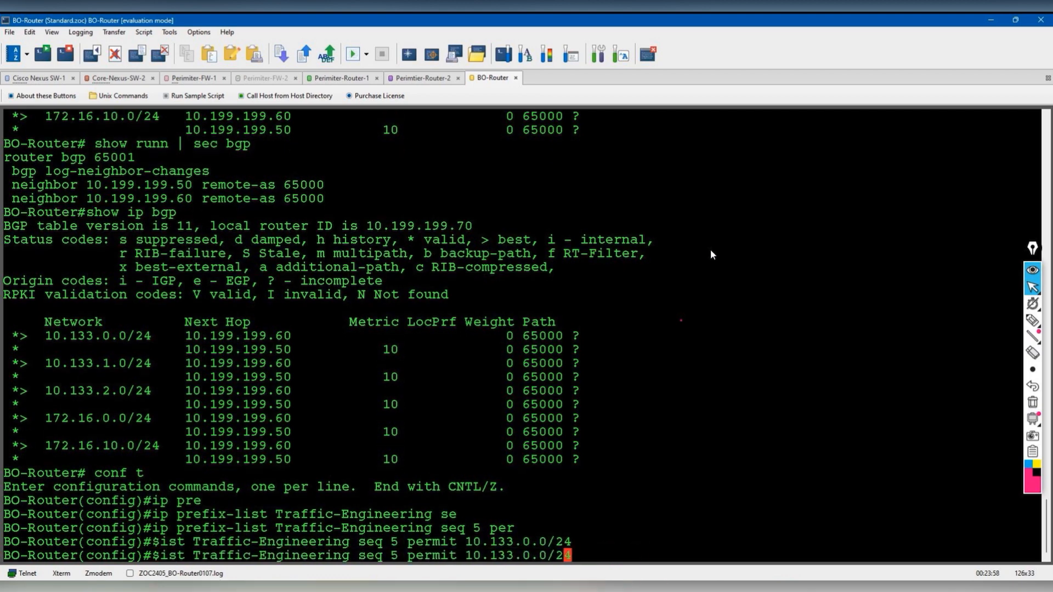
pyautogui.press('BackSpace')
pyautogui.write('10')
pyautogui.press('Right')
pyautogui.press('Right')
pyautogui.press('Right')
pyautogui.press('Right')
pyautogui.press('Right')
pyautogui.press('Right')
pyautogui.press('Right')
pyautogui.press('Right')
pyautogui.press('Right')
pyautogui.press('Right')
pyautogui.press('Right')
pyautogui.press('Right')
pyautogui.press('Right')
pyautogui.press('Right')
pyautogui.press('Right')
pyautogui.press('Right')
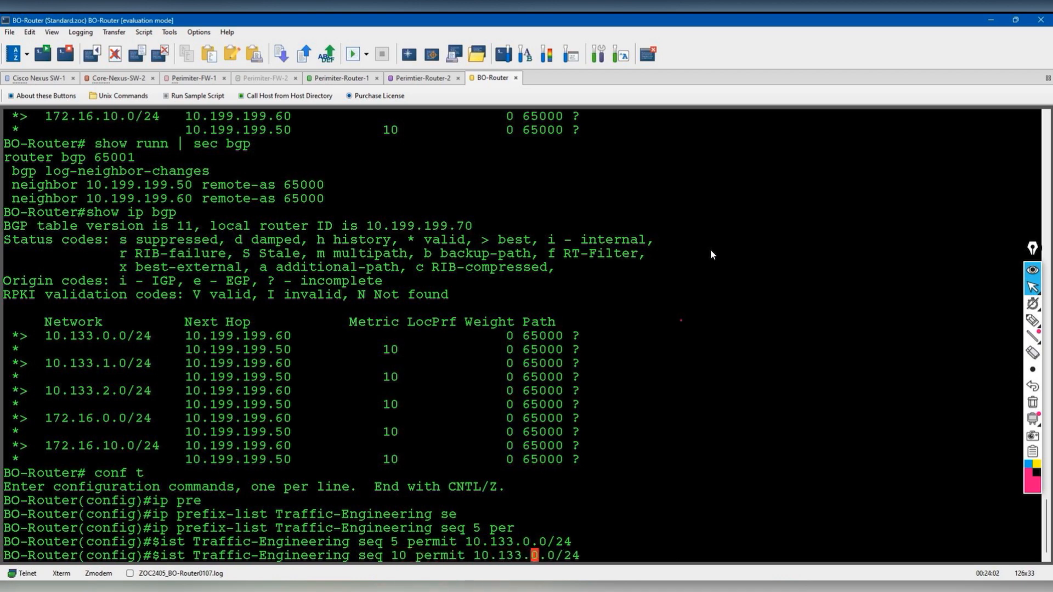
pyautogui.press('BackSpace')
pyautogui.write('1')
pyautogui.press('Return')
pyautogui.press('Up')
pyautogui.press('Left')
pyautogui.press('Left')
pyautogui.press('Left')
pyautogui.press('Left')
pyautogui.press('Left')
pyautogui.press('Left')
pyautogui.press('Left')
pyautogui.press('Left')
pyautogui.press('Left')
pyautogui.press('Left')
pyautogui.press('Left')
pyautogui.press('Left')
pyautogui.press('Left')
pyautogui.press('Left')
pyautogui.press('Left')
pyautogui.press('Left')
pyautogui.press('Left')
pyautogui.press('Left')
pyautogui.press('Left')
pyautogui.press('Left')
pyautogui.press('Left')
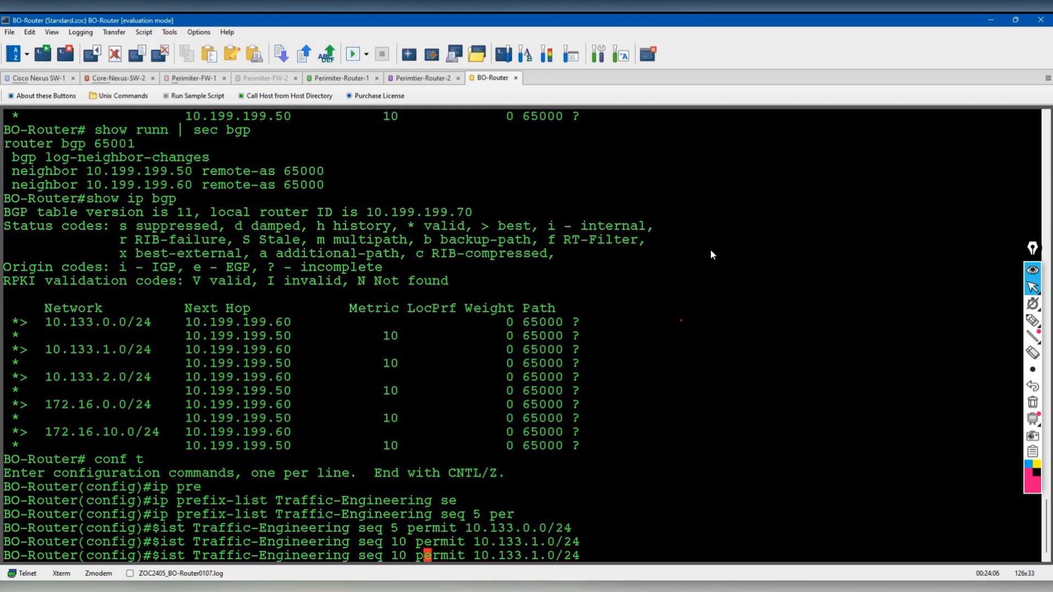
pyautogui.press('BackSpace')
pyautogui.write('5')
pyautogui.press('Right')
pyautogui.press('Right')
pyautogui.press('Right')
pyautogui.press('Right')
pyautogui.press('Right')
pyautogui.press('Right')
pyautogui.press('Right')
pyautogui.press('Right')
pyautogui.press('Right')
pyautogui.press('Right')
pyautogui.press('Right')
pyautogui.press('Right')
pyautogui.press('Right')
pyautogui.press('Right')
pyautogui.press('Right')
pyautogui.press('Right')
pyautogui.press('BackSpace')
pyautogui.write('2')
pyautogui.press('Return')
# - Add Traffic-Engineering entries seq 20 permit 172.16.0.0/24 and seq 25 permit 172.16.10.0/24
pyautogui.press('Up')
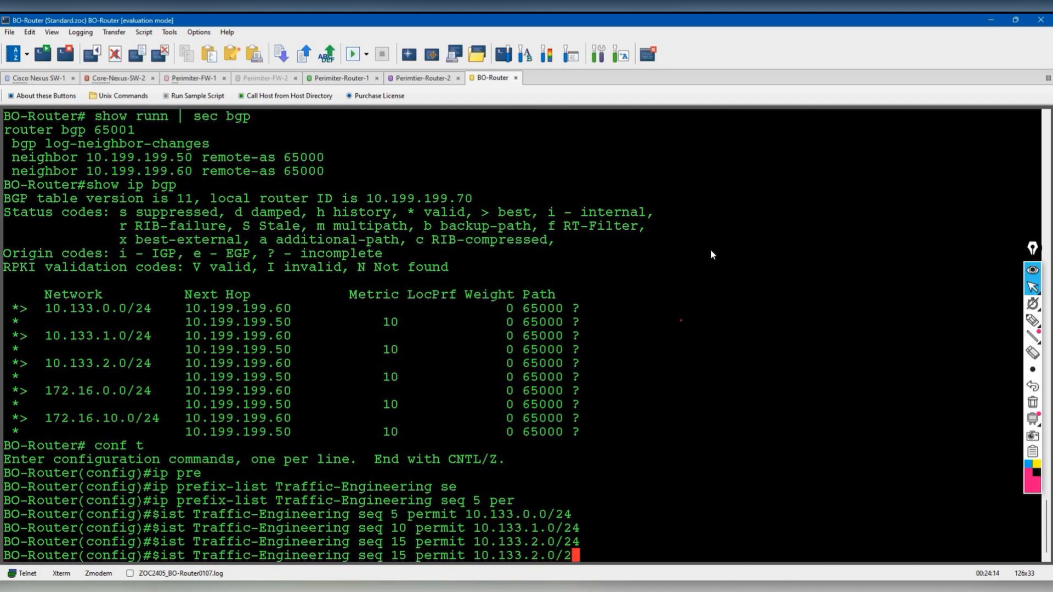
pyautogui.press('BackSpace')
pyautogui.press('BackSpace')
pyautogui.press('BackSpace')
pyautogui.press('BackSpace')
pyautogui.press('BackSpace')
pyautogui.press('BackSpace')
pyautogui.press('BackSpace')
pyautogui.press('BackSpace')
pyautogui.press('BackSpace')
pyautogui.press('BackSpace')
pyautogui.press('BackSpace')
pyautogui.write('72.')
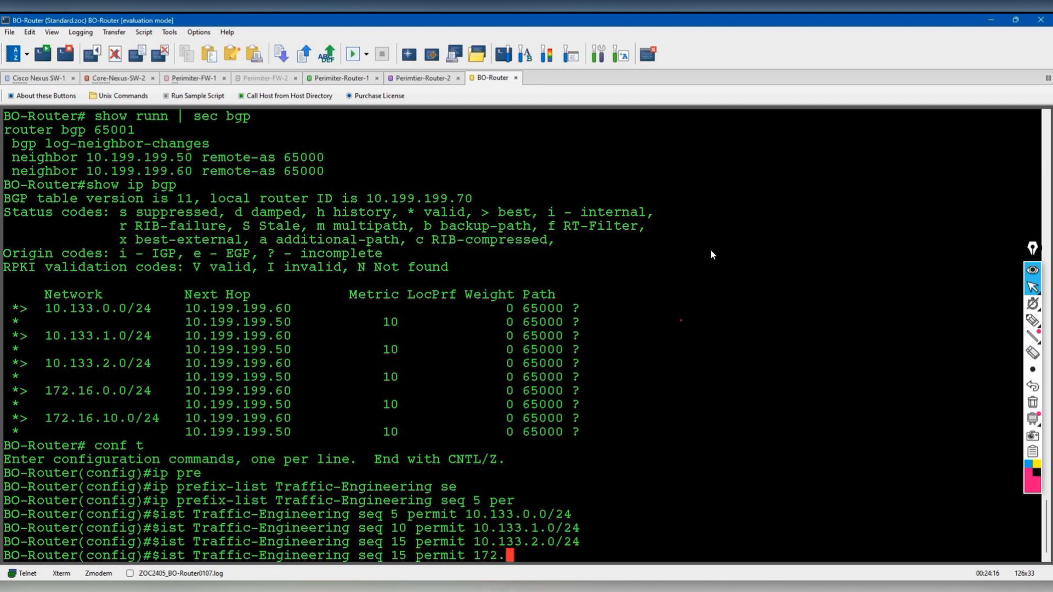
pyautogui.write('16.0.0/24')
pyautogui.press('Return')
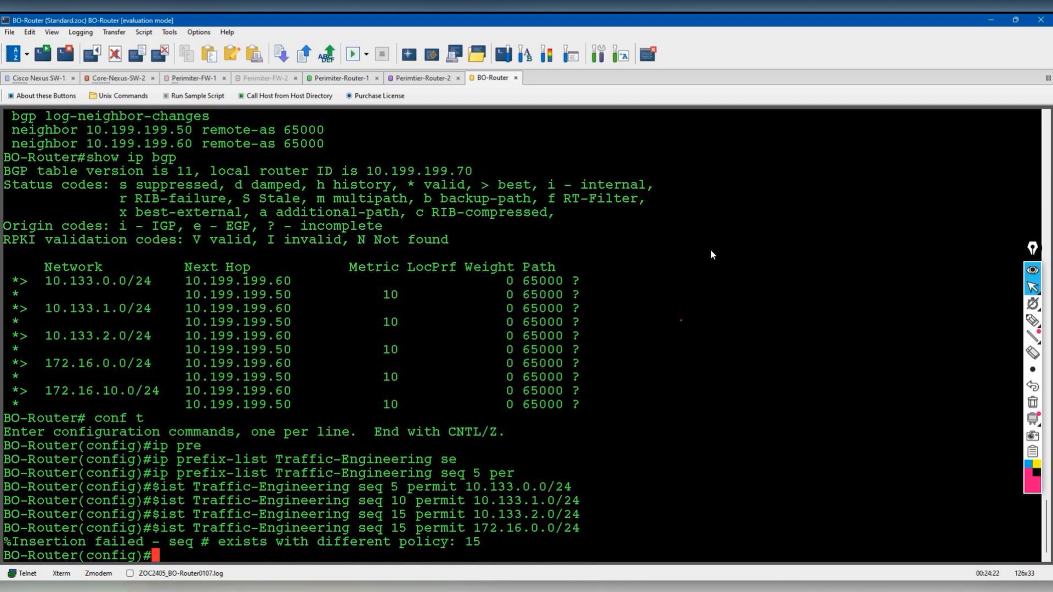
pyautogui.press('Up')
pyautogui.press('Left')
pyautogui.press('Left')
pyautogui.press('Left')
pyautogui.press('Left')
pyautogui.press('Left')
pyautogui.press('Left')
pyautogui.press('Left')
pyautogui.press('Left')
pyautogui.press('Left')
pyautogui.press('Left')
pyautogui.press('Left')
pyautogui.press('Left')
pyautogui.press('Left')
pyautogui.press('Left')
pyautogui.press('Left')
pyautogui.press('Left')
pyautogui.press('Left')
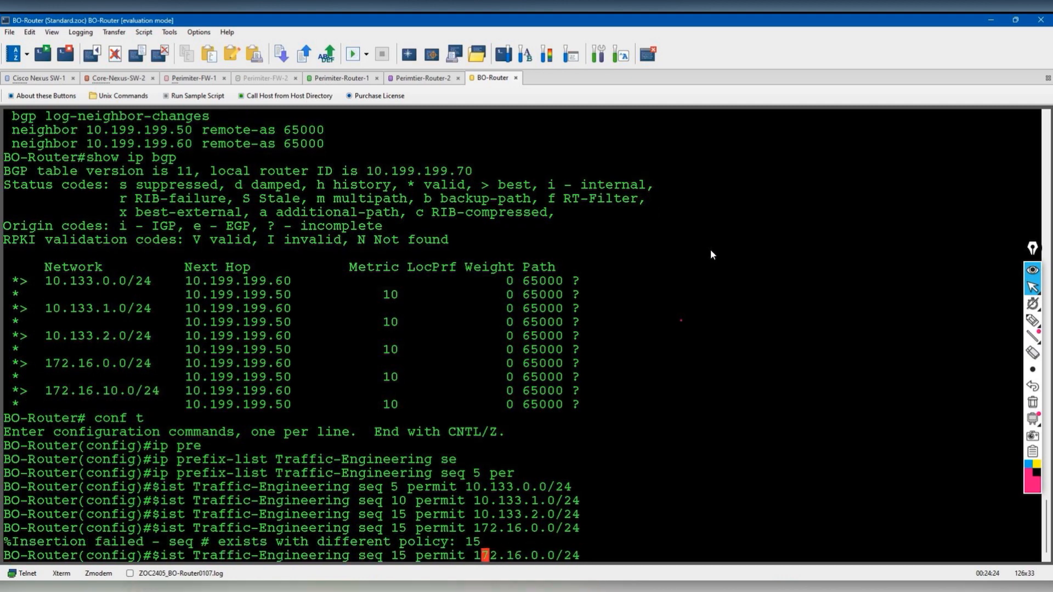
pyautogui.press('Left')
pyautogui.press('Left')
pyautogui.press('Left')
pyautogui.press('Left')
pyautogui.press('BackSpace')
pyautogui.press('BackSpace')
pyautogui.write('20')
pyautogui.press('Return')
pyautogui.press('Up')
pyautogui.press('Left')
pyautogui.press('Left')
pyautogui.press('Left')
pyautogui.press('Left')
pyautogui.press('Left')
pyautogui.press('Left')
pyautogui.press('Left')
pyautogui.press('Left')
pyautogui.press('Left')
pyautogui.press('Left')
pyautogui.press('Left')
pyautogui.press('Left')
pyautogui.press('Left')
pyautogui.press('Left')
pyautogui.press('Left')
pyautogui.press('Left')
pyautogui.press('Left')
pyautogui.press('Left')
pyautogui.press('Left')
pyautogui.press('Left')
pyautogui.press('BackSpace')
pyautogui.write('5')
pyautogui.press('Right')
pyautogui.press('Right')
pyautogui.press('Right')
pyautogui.press('Right')
pyautogui.press('Right')
pyautogui.press('Right')
pyautogui.press('Right')
pyautogui.press('Right')
pyautogui.press('Right')
pyautogui.press('Right')
pyautogui.press('Right')
pyautogui.press('Right')
pyautogui.press('Right')
pyautogui.press('Right')
pyautogui.press('Right')
pyautogui.press('Right')
pyautogui.press('Left')
pyautogui.write('1')
pyautogui.press('Right')
pyautogui.press('Return')
# - Verify the five Traffic-Engineering entries with do show ip prefix-list and begin route-map Trffic-ENG
pyautogui.write('do show ip pre')
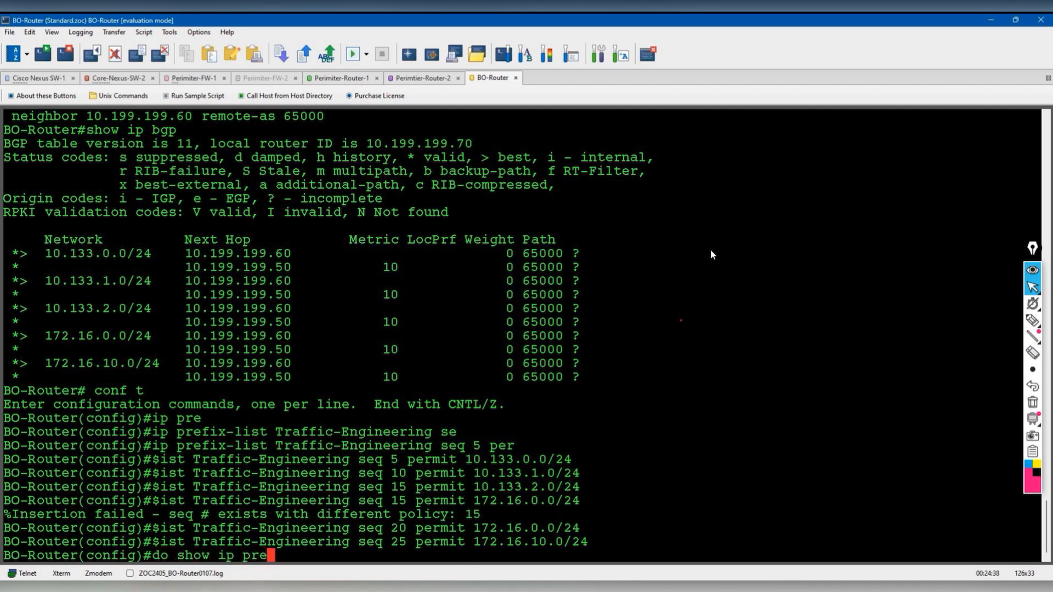
pyautogui.press('Tab')
pyautogui.press('Return')
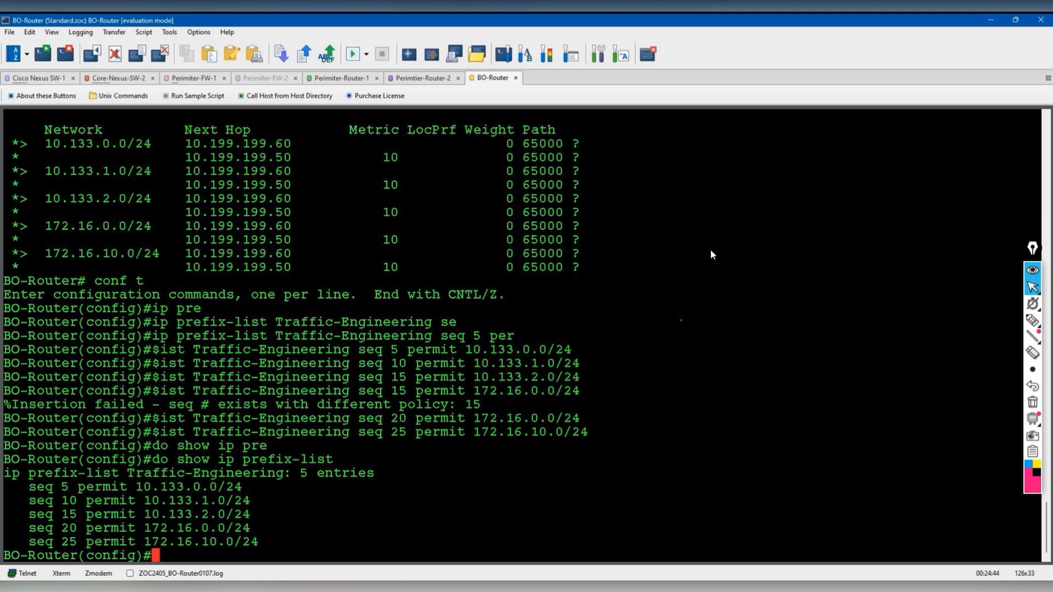
pyautogui.write('route-map ')
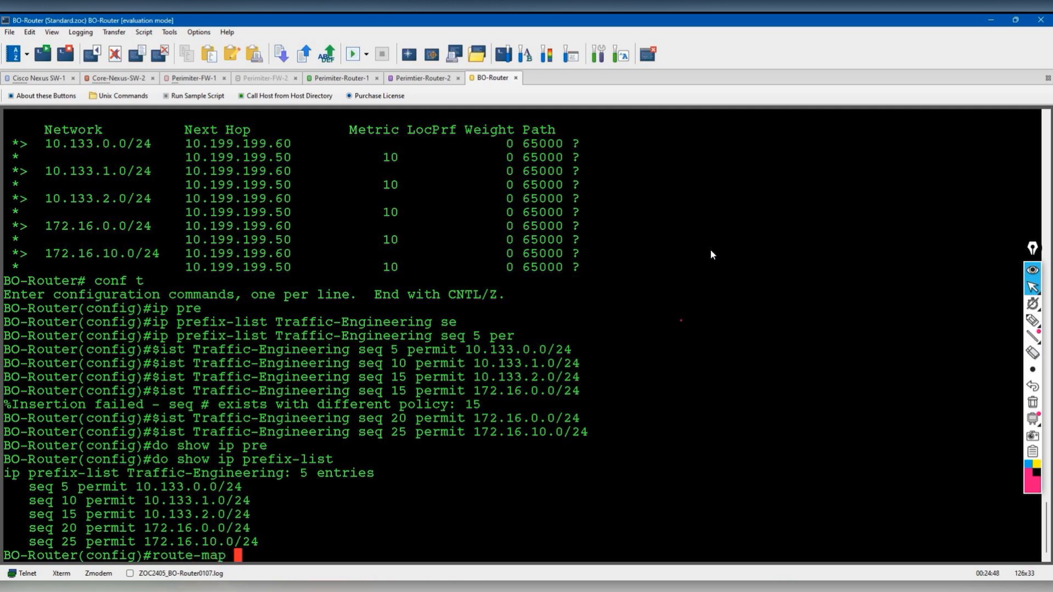
pyautogui.write('Trffic-ENG per')
# - Create route-map Trffic-ENG permit 10 matching ip address prefix-list Traffic-Engineering
pyautogui.press('Tab')
pyautogui.write('10')
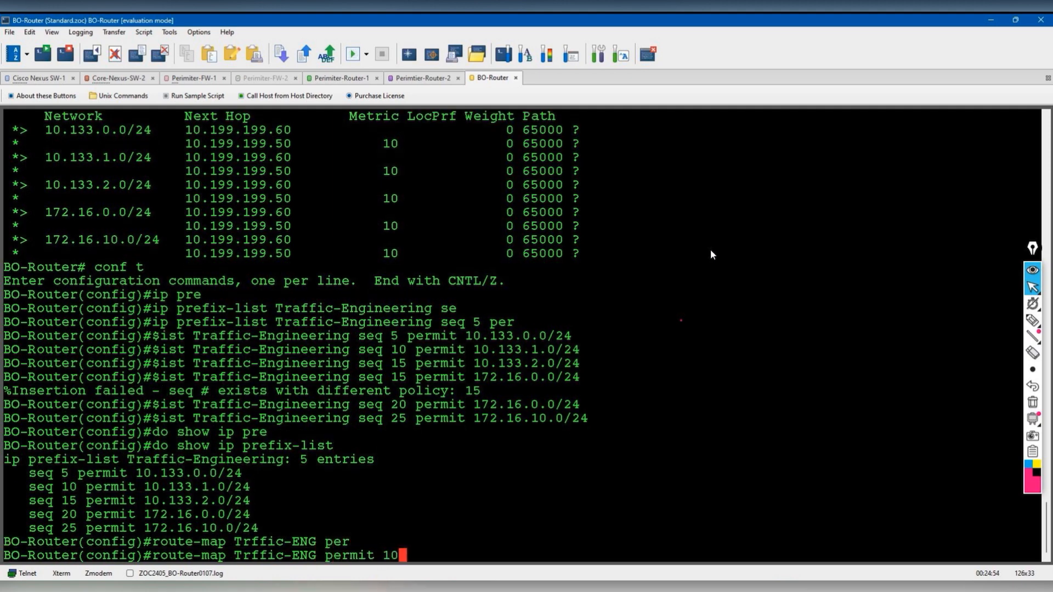
pyautogui.press('Return')
pyautogui.write('mat')
pyautogui.press('Tab')
pyautogui.write('ip pre')
pyautogui.press('Tab')
pyautogui.press('BackSpace')
pyautogui.press('BackSpace')
pyautogui.press('BackSpace')
pyautogui.write('add')
pyautogui.press('Tab')
pyautogui.write('pre')
pyautogui.press('Tab')
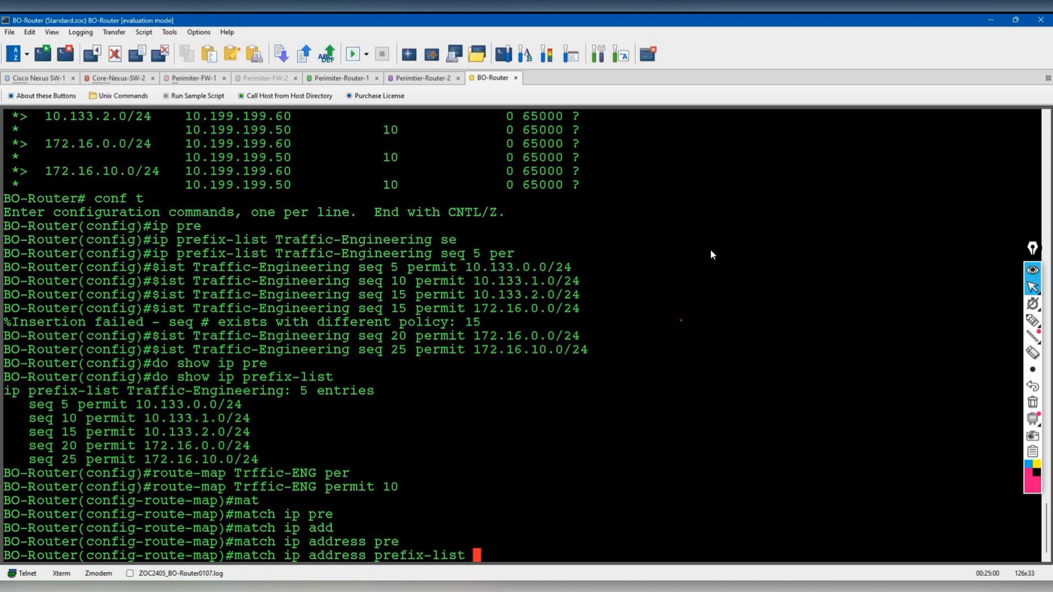
pyautogui.moveTo(127, 391); pyautogui.dragTo(282, 393)
pyautogui.rightClick(282, 393)
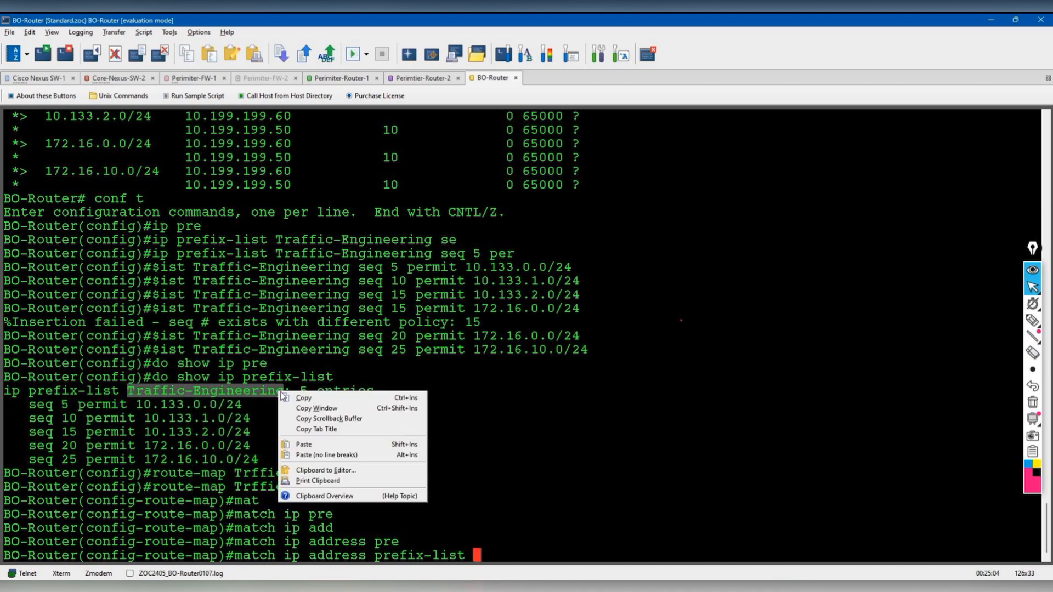
pyautogui.click(303, 397)
pyautogui.rightClick(611, 400)
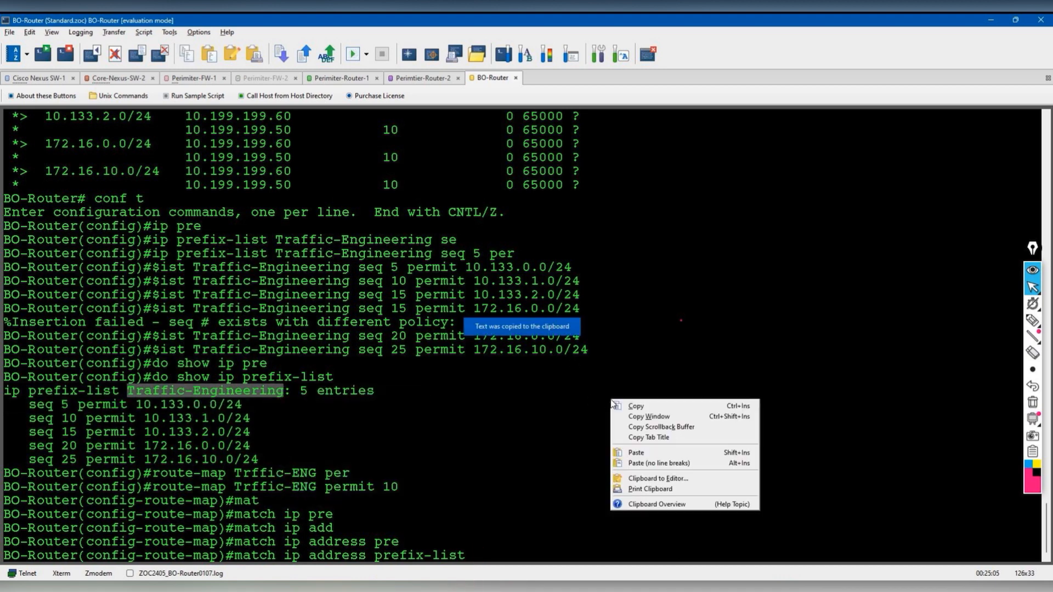
pyautogui.click(641, 453)
pyautogui.press('Return')
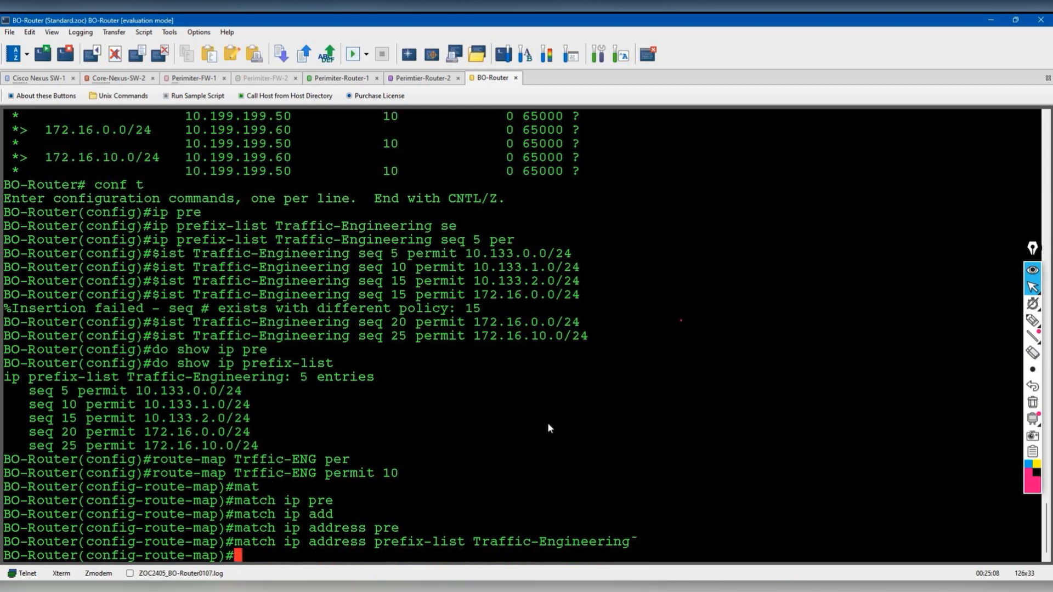
# - Remove the match entry with the stray character and re-apply the clean Traffic-Engineering match
pyautogui.press('Up')
pyautogui.press('Return')
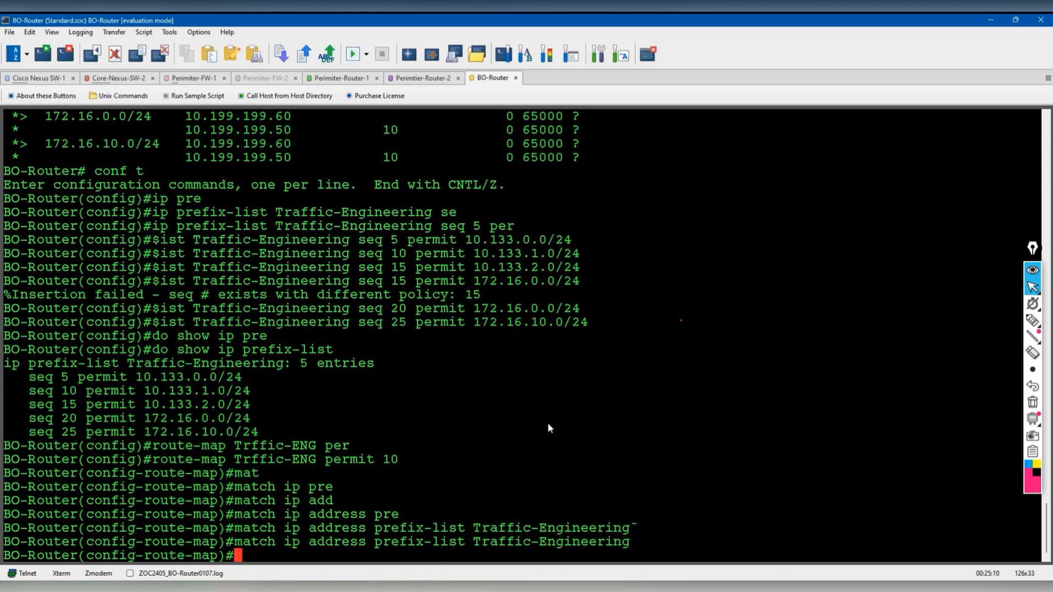
pyautogui.press('Up')
pyautogui.hotkey('ctrl', 'a')
pyautogui.write('no')
pyautogui.press('Return')
pyautogui.press('Up')
pyautogui.press('Up')
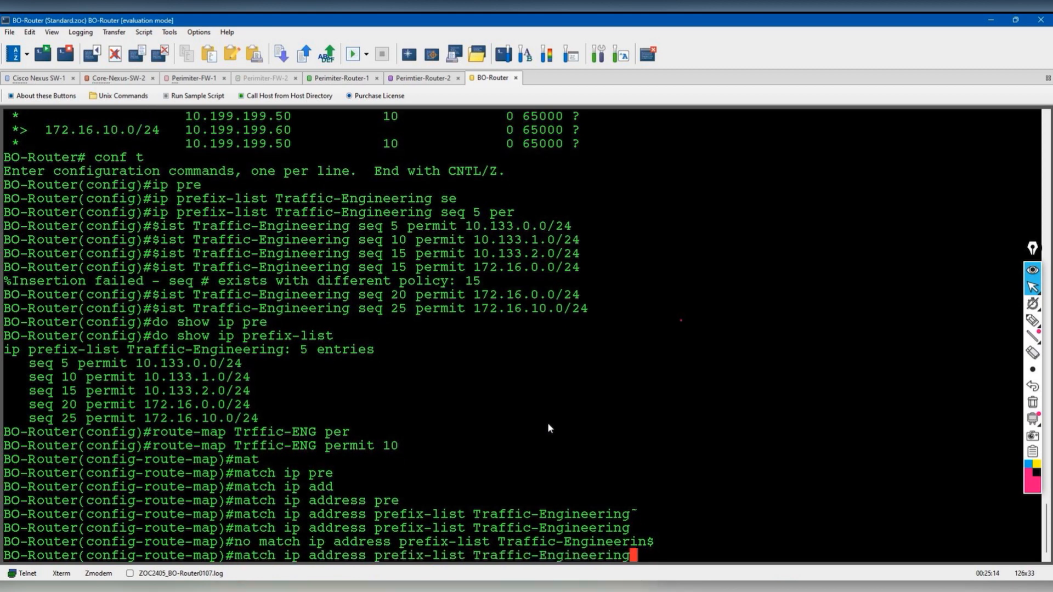
pyautogui.press('Return')
pyautogui.press('Return')
pyautogui.press('Return')
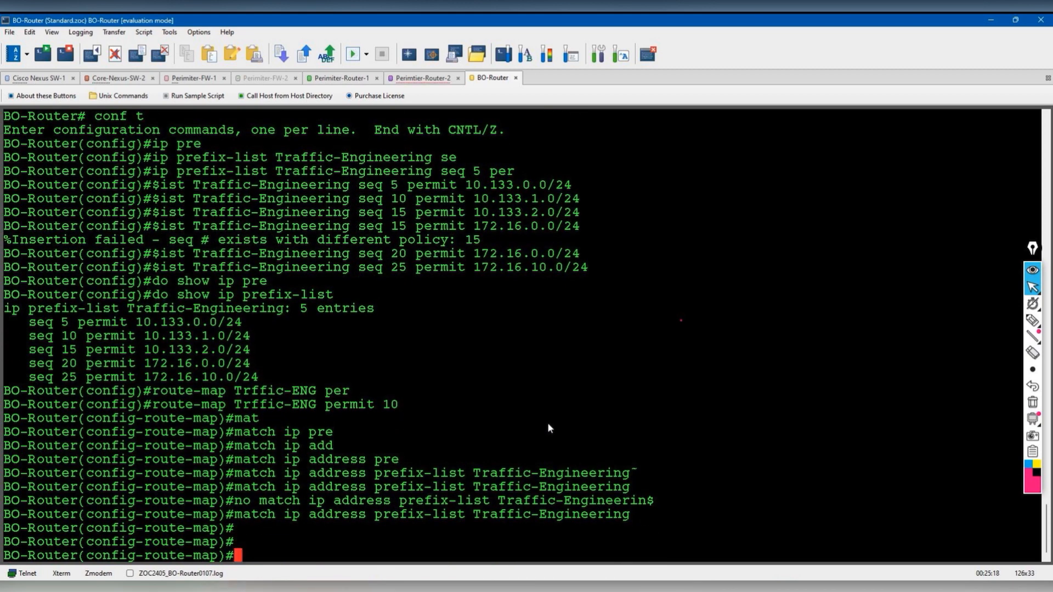
pyautogui.write('set as')
pyautogui.press('Tab')
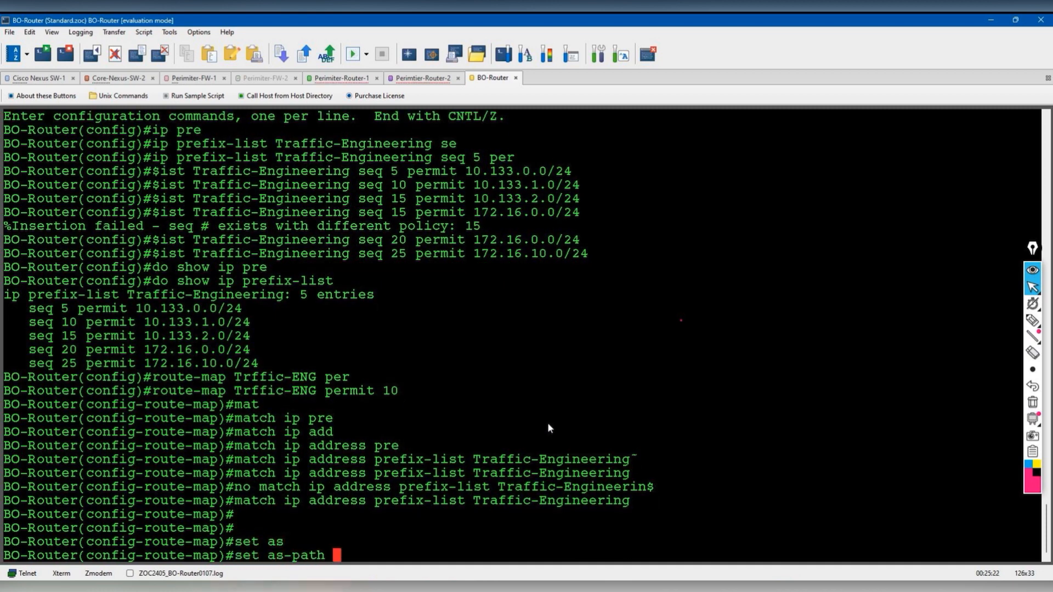
pyautogui.write('pre')
pyautogui.press('Tab')
pyautogui.write('?')
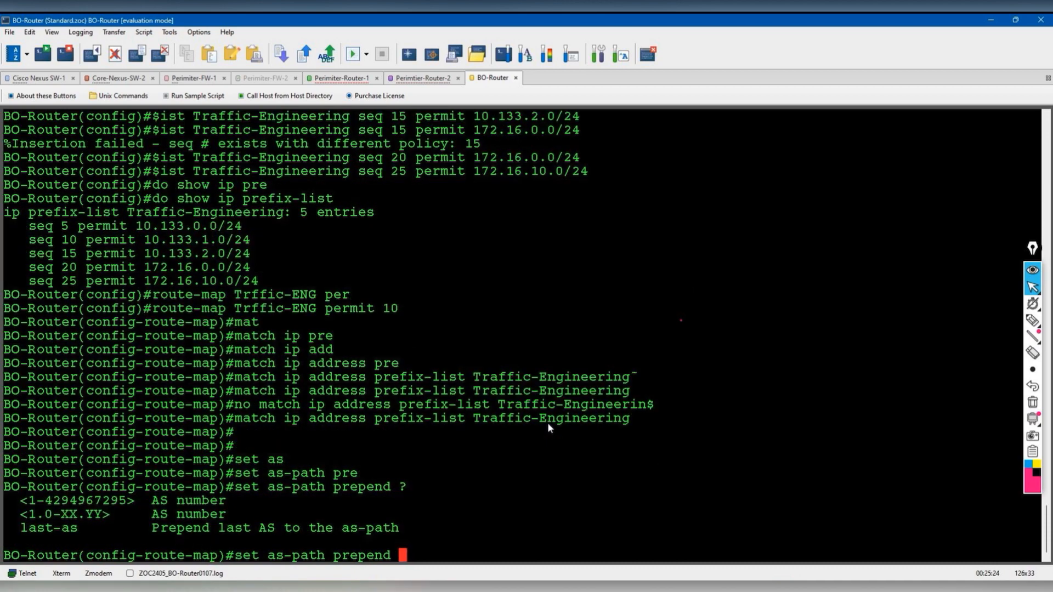
pyautogui.write('65000 6500')
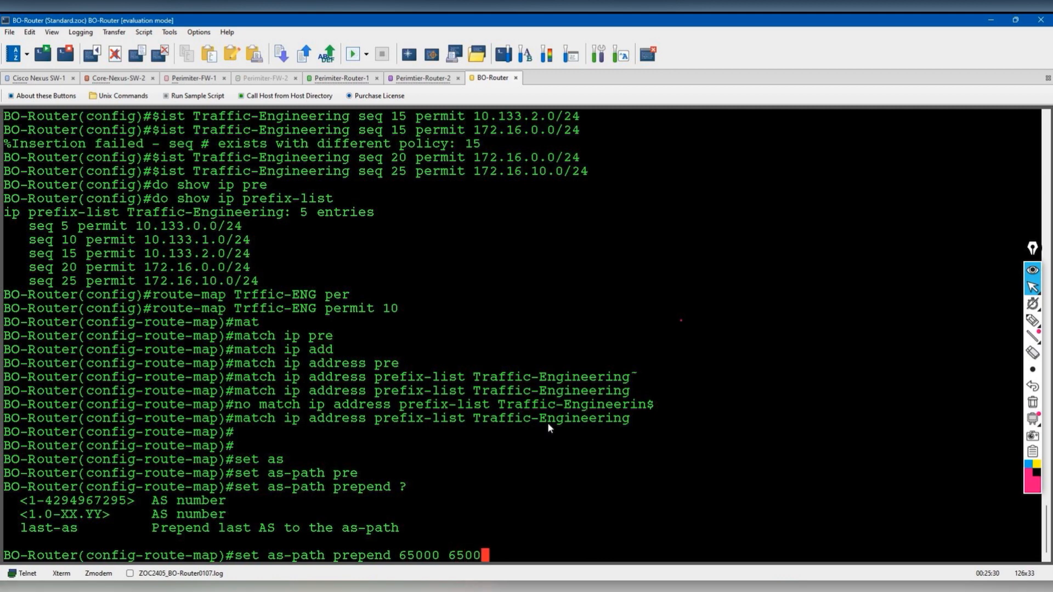
pyautogui.write('0')
pyautogui.press('Return')
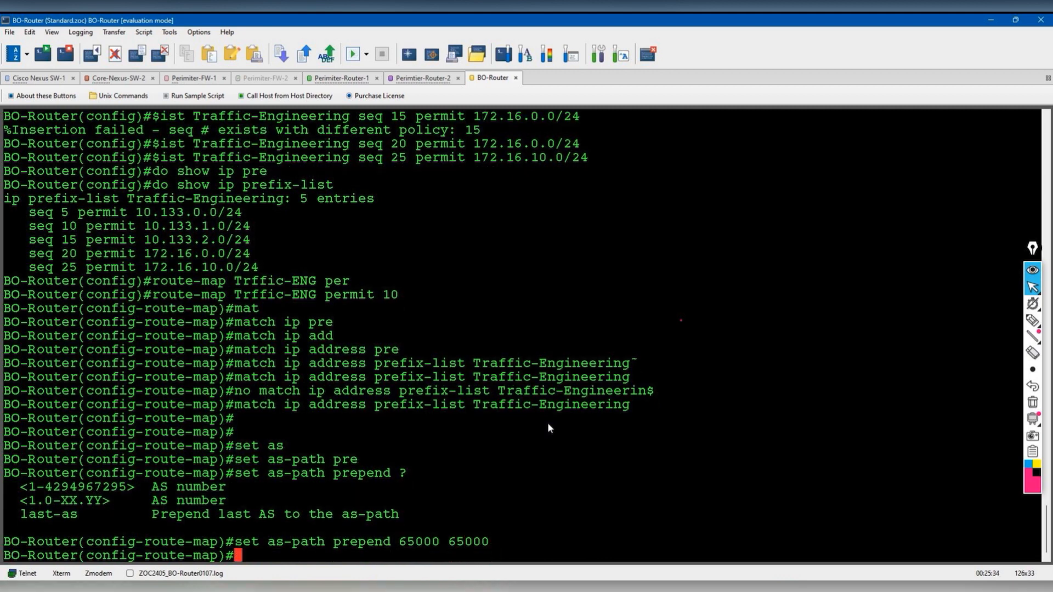
pyautogui.press('Return')
pyautogui.press('Return')
pyautogui.write('end')
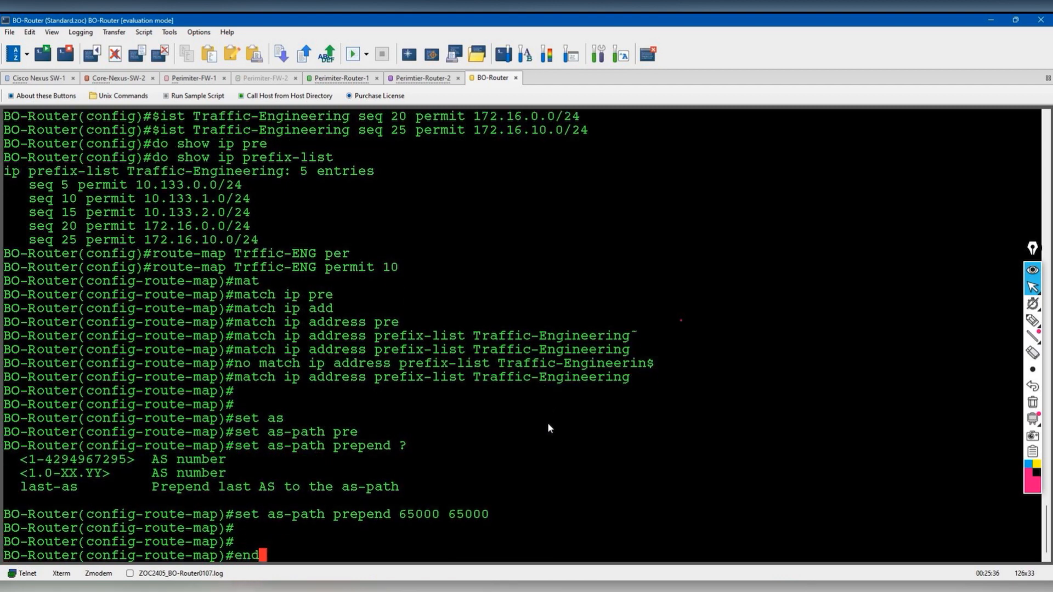
pyautogui.press('BackSpace')
pyautogui.press('BackSpace')
pyautogui.press('BackSpace')
# - Leave route-map mode and enter the router bgp 65001 configuration
pyautogui.write('exit')
pyautogui.press('Return')
pyautogui.write('router ')
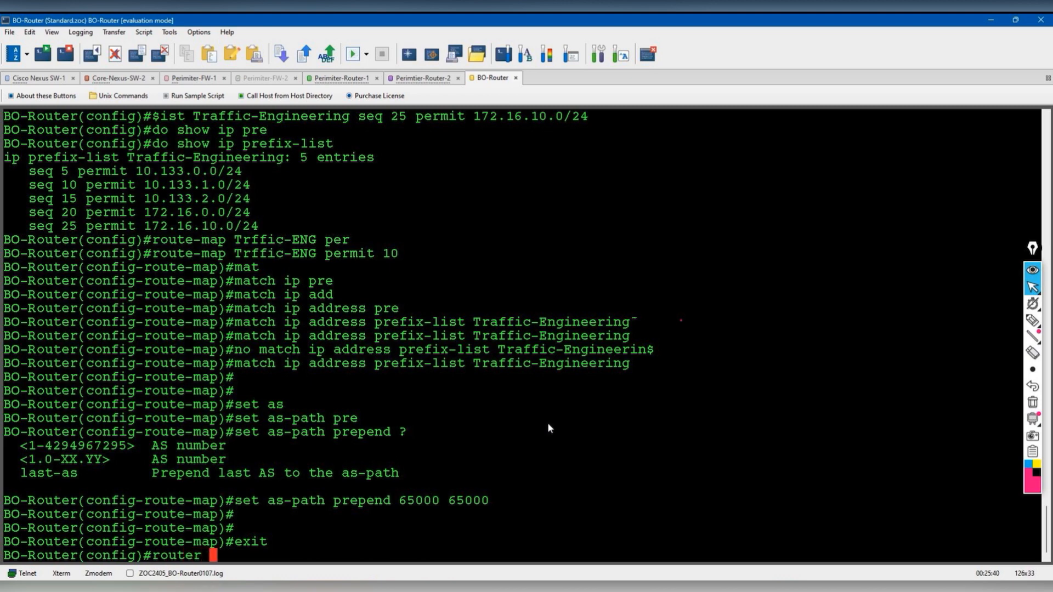
pyautogui.write('bgp 65001')
pyautogui.press('Return')
# - Apply route-map Trffic-ENG inbound to neighbor 10.199.199.50, pasting the copied route-map name
pyautogui.write('nei')
pyautogui.press('Tab')
pyautogui.write('10.1')
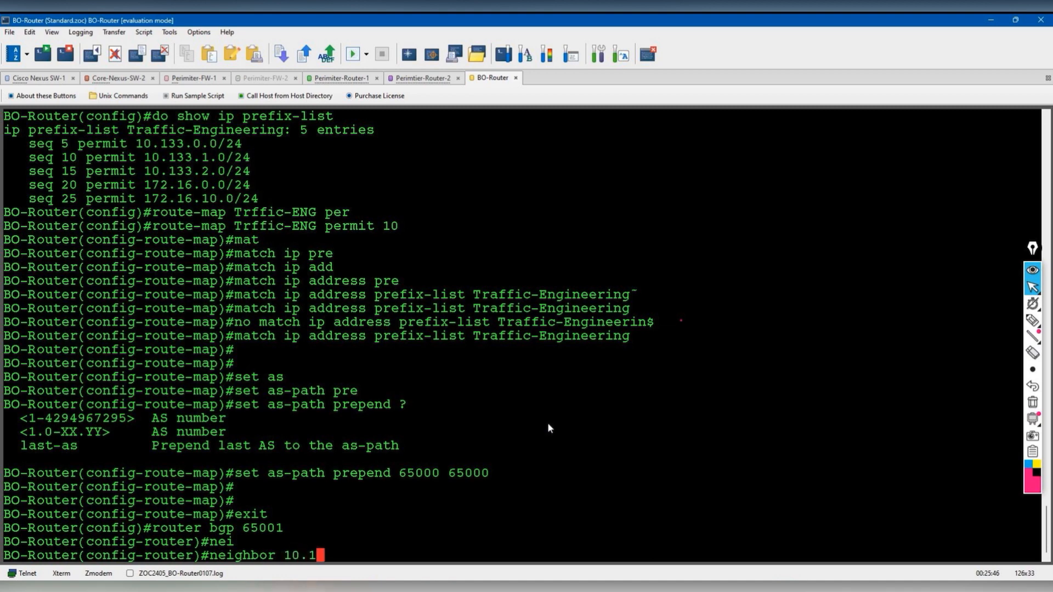
pyautogui.write('99.199.50 rou')
pyautogui.press('Tab')
pyautogui.write('te-ma')
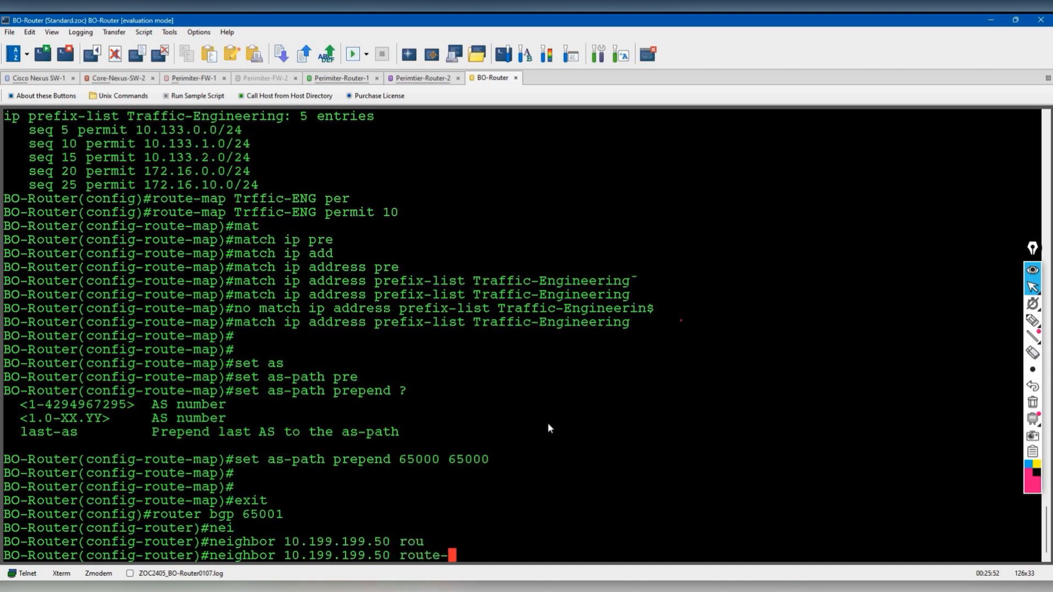
pyautogui.press('Tab')
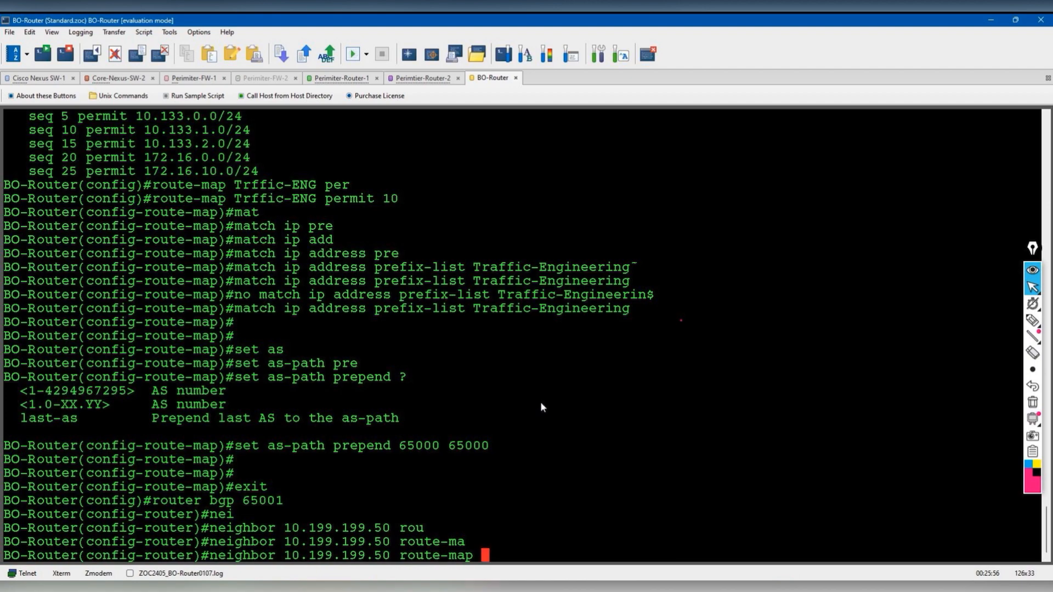
pyautogui.scroll(5, 541, 406)
pyautogui.scroll(-3, 540, 407)
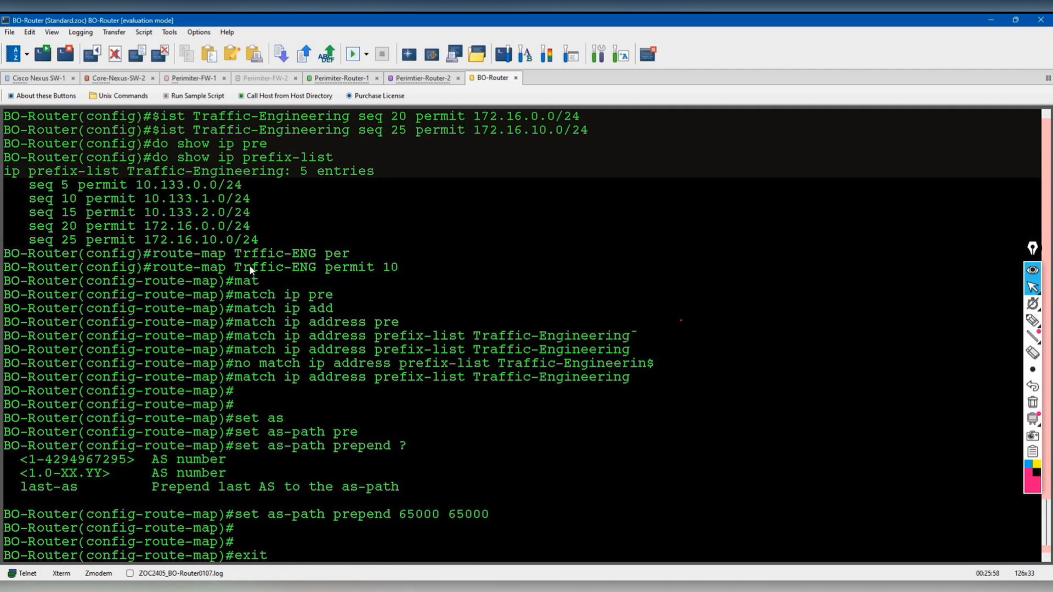
pyautogui.moveTo(235, 268); pyautogui.dragTo(313, 268)
pyautogui.rightClick(308, 269)
pyautogui.click(355, 274)
pyautogui.rightClick(429, 244)
pyautogui.click(485, 298)
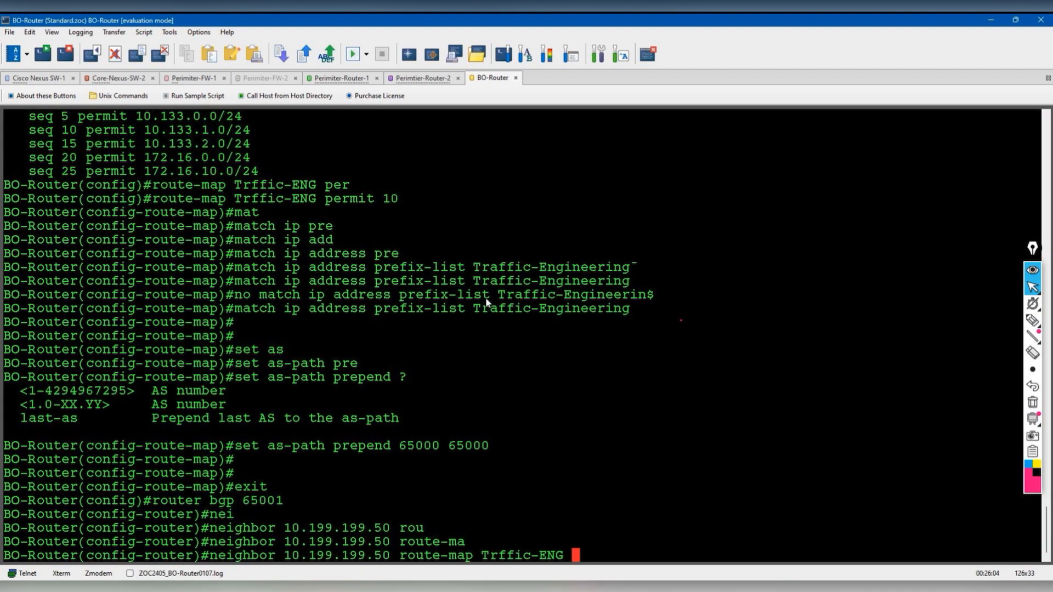
pyautogui.write('in')
pyautogui.press('Return')
# - Exit configuration, check 'show runn | sec bgp', and enter 'clear ip bgp *'
pyautogui.write('end')
pyautogui.press('Return')
pyautogui.write('show run')
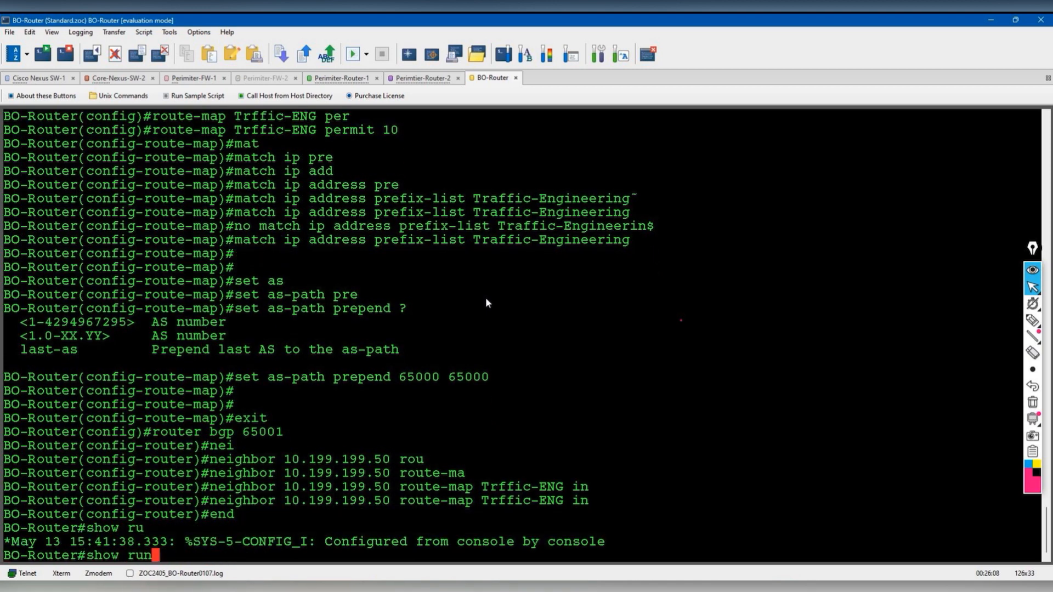
pyautogui.write('n | sec bgp')
pyautogui.press('Return')
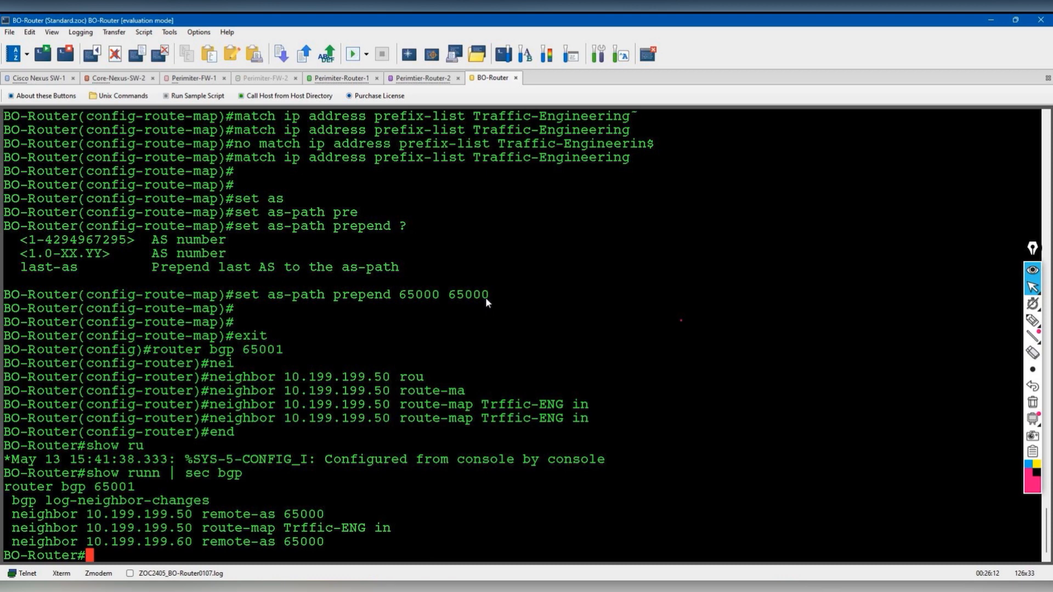
pyautogui.write('show')
pyautogui.press('BackSpace')
pyautogui.press('BackSpace')
pyautogui.press('BackSpace')
pyautogui.press('BackSpace')
pyautogui.press('BackSpace')
pyautogui.write('clear ip bgp *')
pyautogui.press('Return')
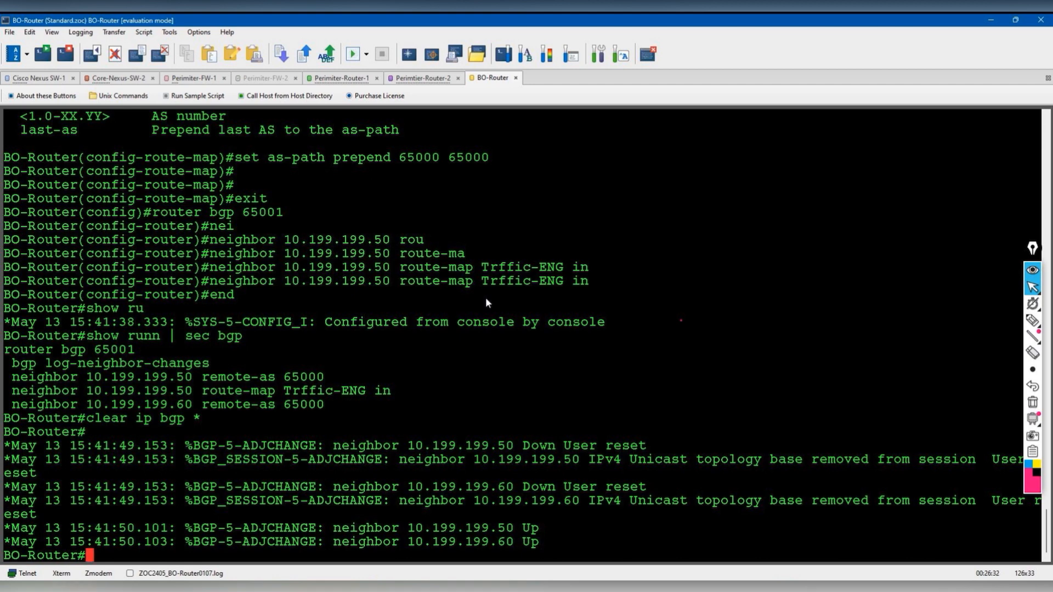
pyautogui.write('show ip bgp')
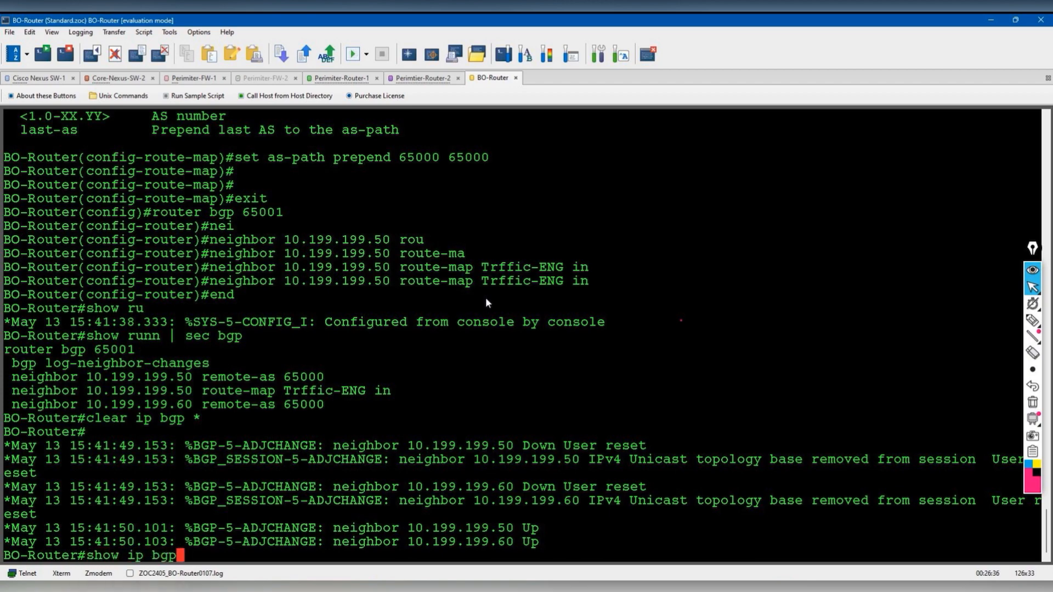
pyautogui.press('Return')
pyautogui.press('space')
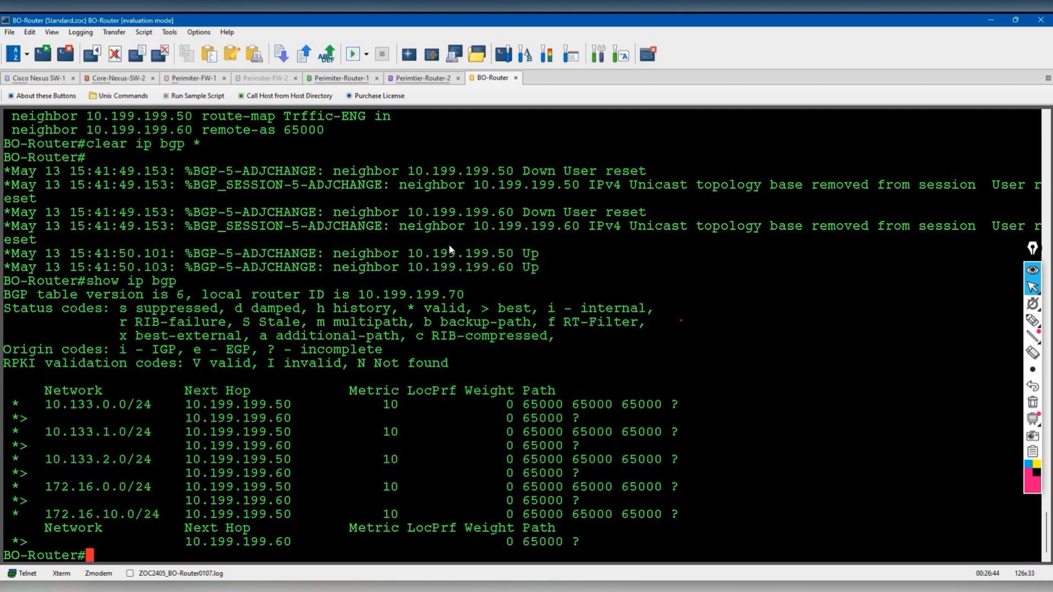
pyautogui.press('Up')
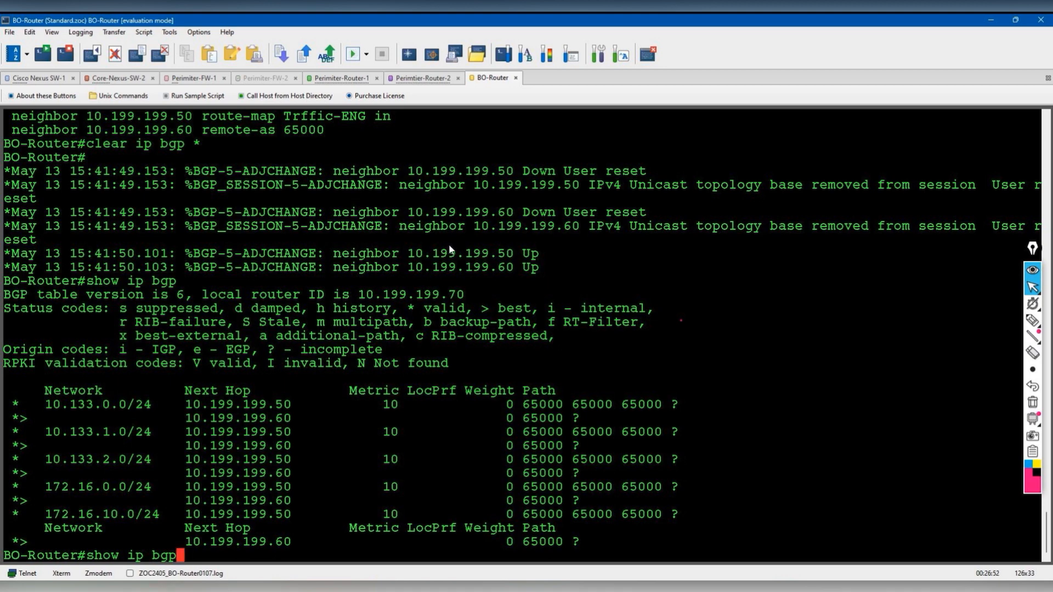
pyautogui.press('Return')
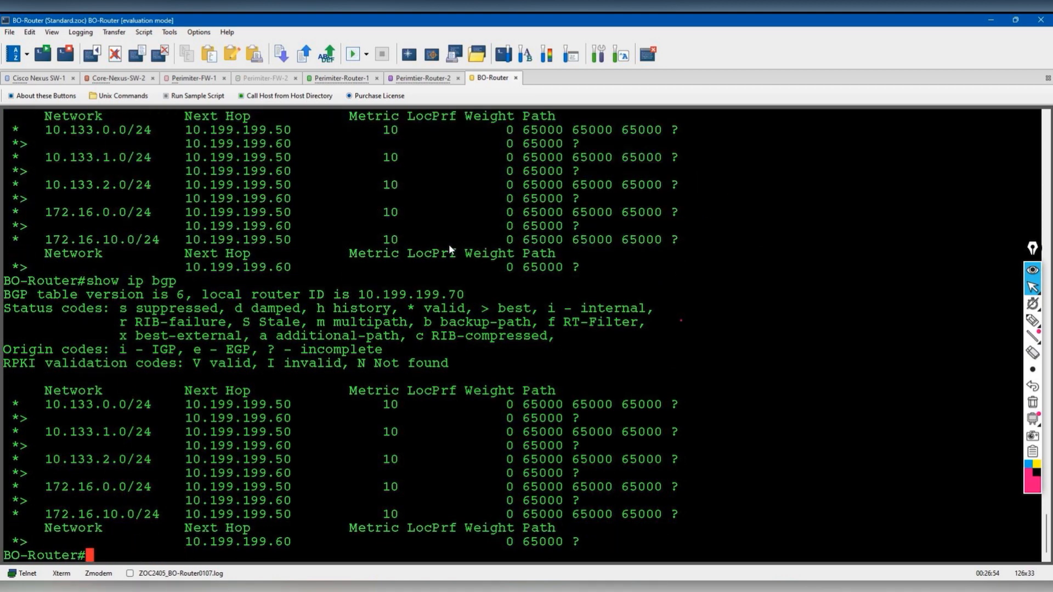
# - Review the BGP running configuration, then enter conf t and router bgp 65001
pyautogui.press('Return')
pyautogui.write('show runn | sec bgp')
pyautogui.press('Return')
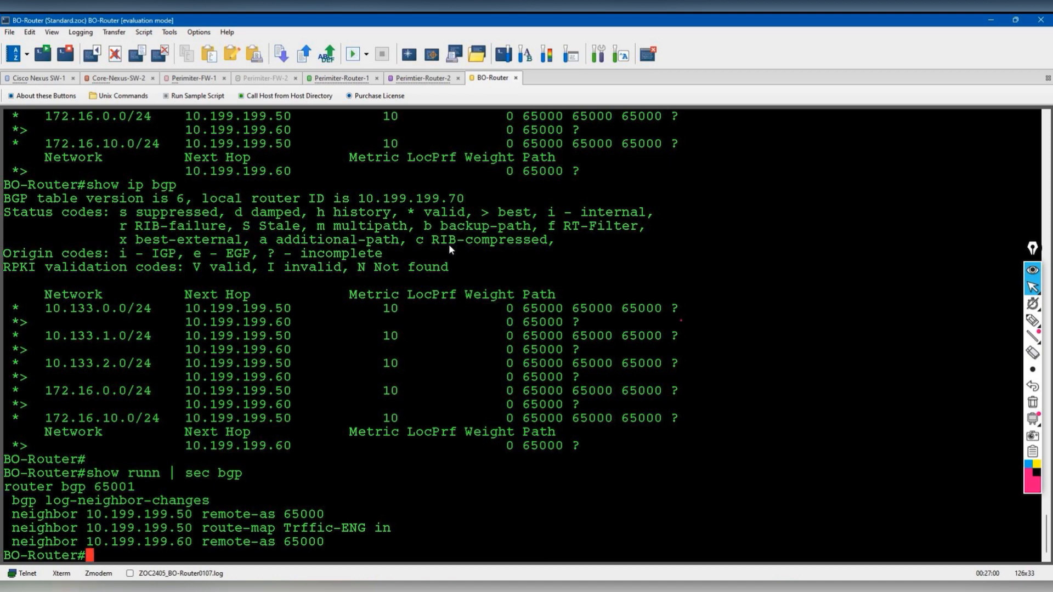
pyautogui.write('conf t')
pyautogui.press('Return')
pyautogui.write('router bgp 65001')
# - Remove route-map Trffic-ENG inbound from neighbor 10.199.199.50
pyautogui.press('Return')
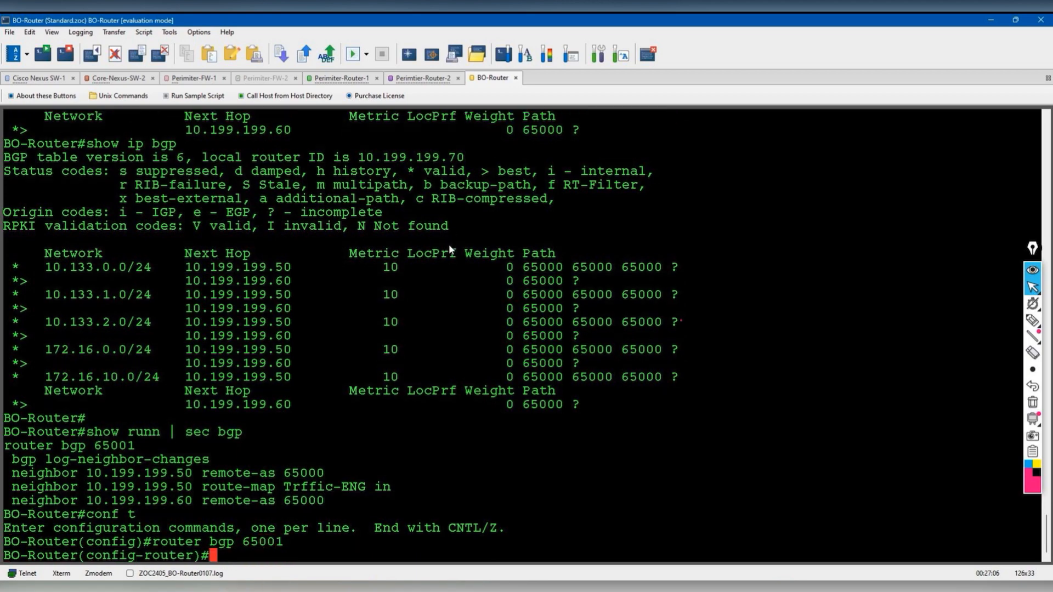
pyautogui.scroll(20, 472, 269)
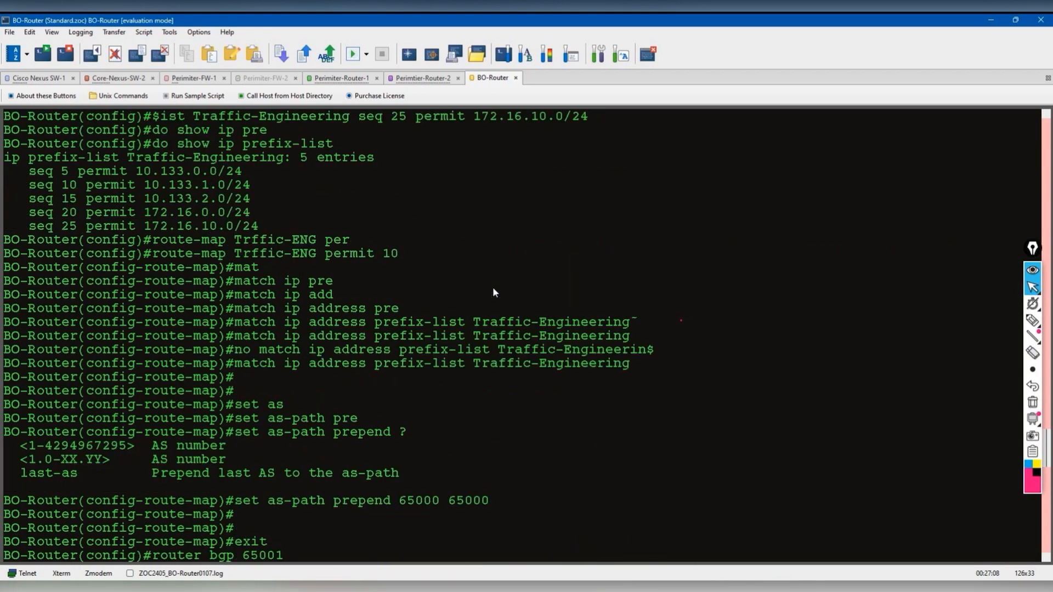
pyautogui.scroll(2, 492, 291)
pyautogui.scroll(-15, 483, 400)
pyautogui.scroll(-20, 484, 405)
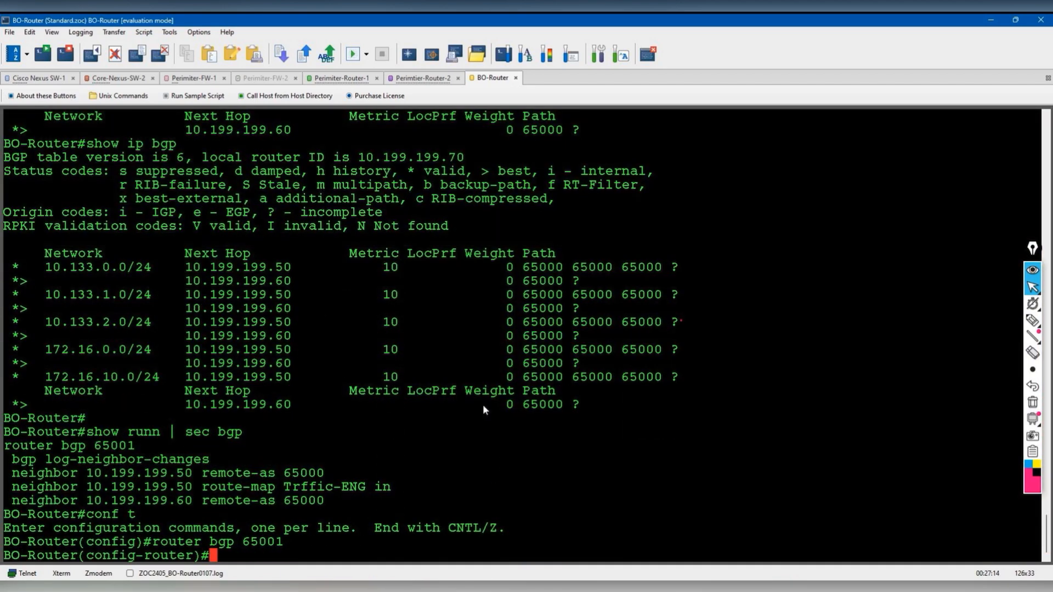
pyautogui.write('no nei')
pyautogui.press('Tab')
pyautogui.moveTo(94, 478); pyautogui.dragTo(393, 473)
pyautogui.hotkey('ctrl', 'c')
pyautogui.rightClick(393, 472)
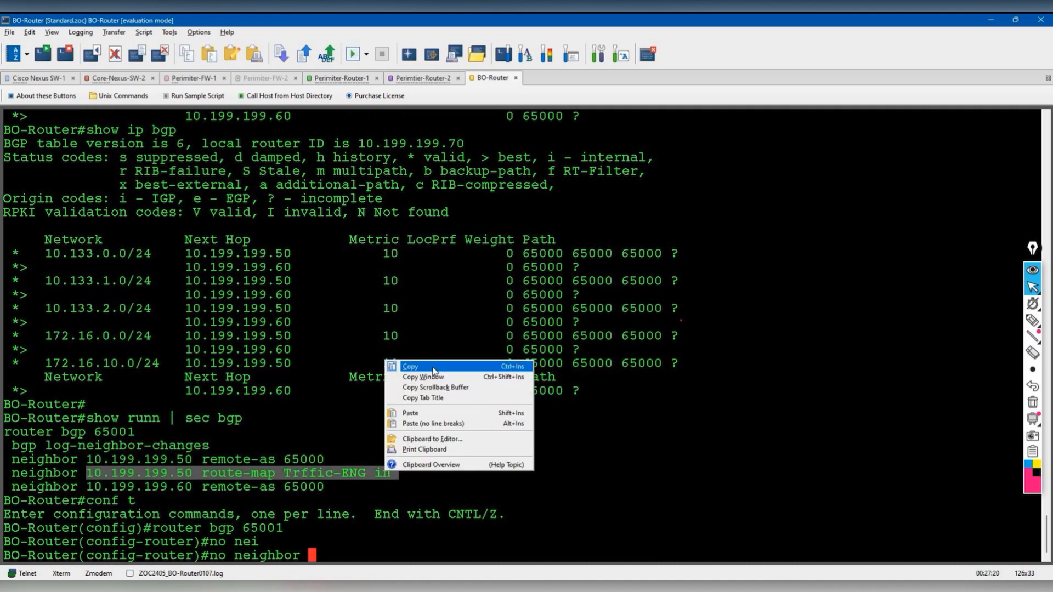
pyautogui.click(415, 426)
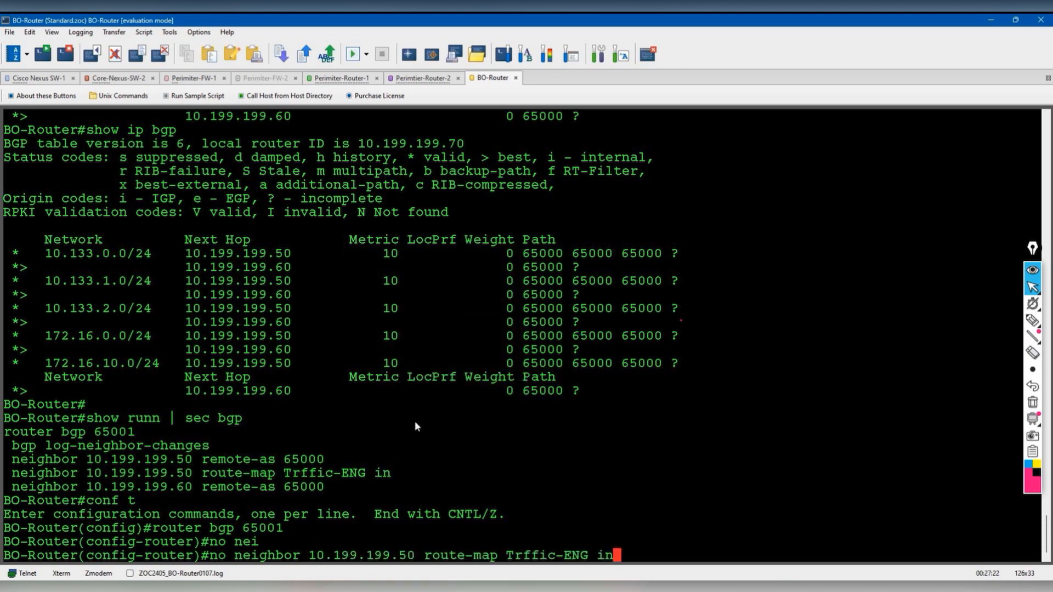
pyautogui.press('Return')
# - Apply route-map Trffic-ENG inbound to neighbor 10.199.199.60 by editing the recalled command
pyautogui.press('Up')
pyautogui.press('Left')
pyautogui.press('Left')
pyautogui.press('Left')
pyautogui.press('Left')
pyautogui.press('Left')
pyautogui.press('Left')
pyautogui.press('Left')
pyautogui.press('Left')
pyautogui.press('Left')
pyautogui.press('Left')
pyautogui.press('Left')
pyautogui.press('Left')
pyautogui.press('Left')
pyautogui.press('Left')
pyautogui.press('Left')
pyautogui.press('Left')
pyautogui.press('Left')
pyautogui.press('Left')
pyautogui.press('Left')
pyautogui.press('Left')
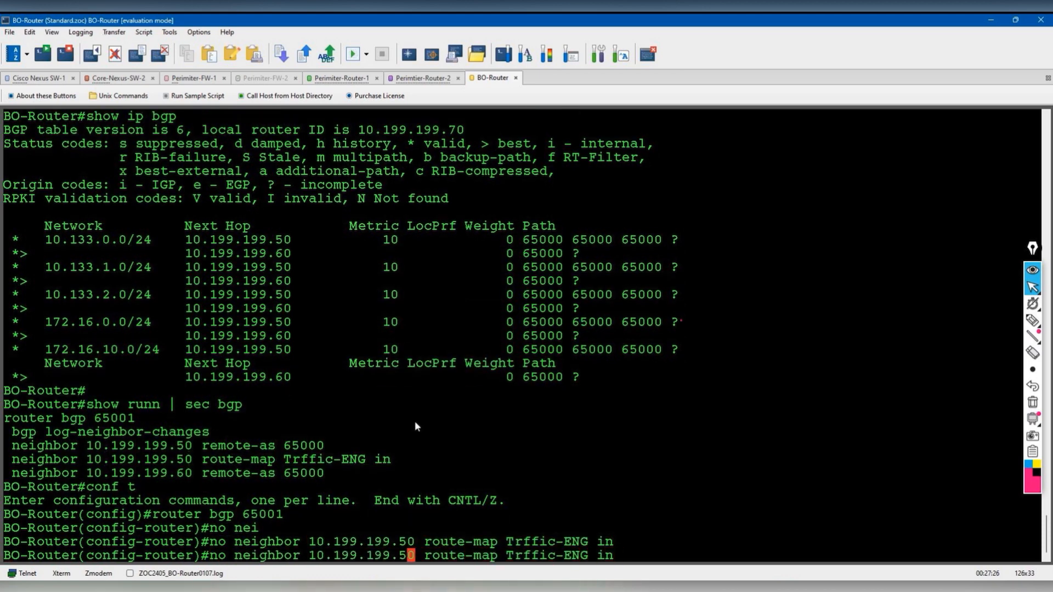
pyautogui.press('Right')
pyautogui.press('BackSpace')
pyautogui.press('BackSpace')
pyautogui.write('60')
pyautogui.press('Delete')
pyautogui.press('Delete')
pyautogui.press('Delete')
pyautogui.press('Return')
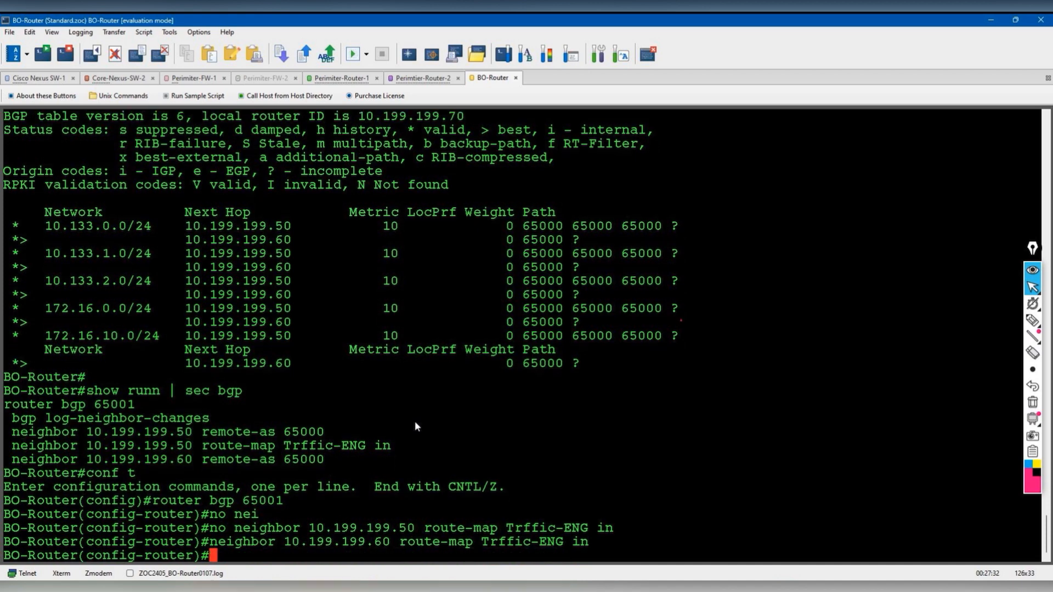
# - Exit configuration mode and reset all BGP sessions with 'clear ip bgp *'
pyautogui.press('Return')
pyautogui.press('Return')
pyautogui.write('end')
pyautogui.press('Return')
pyautogui.write('clear ip bgp *')
pyautogui.press('Return')
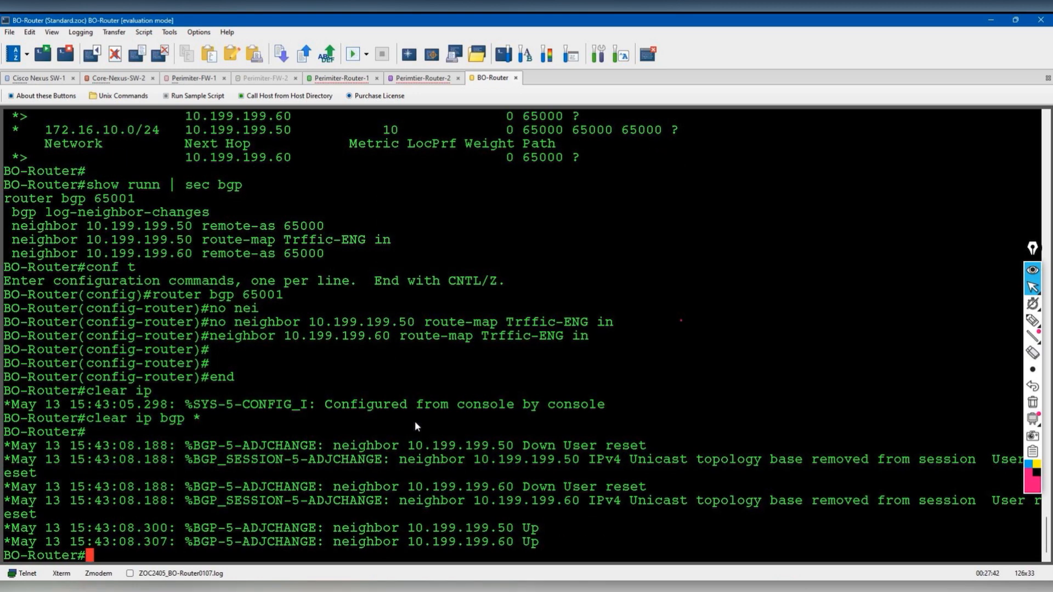
# - Display the full BGP table and mark the 10.133.0.0/24 row
pyautogui.write('show ip bgp')
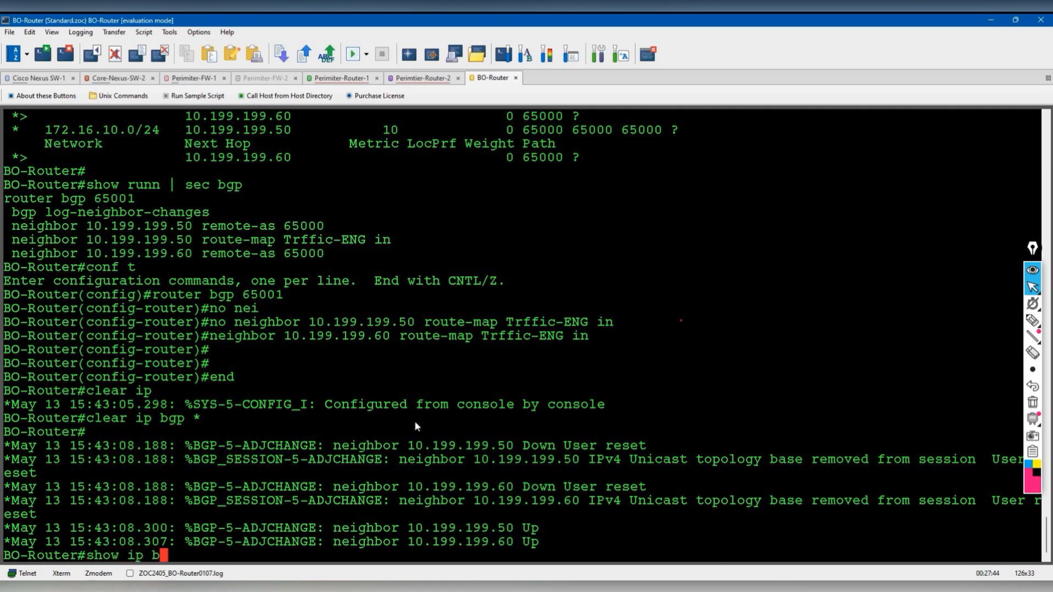
pyautogui.press('Return')
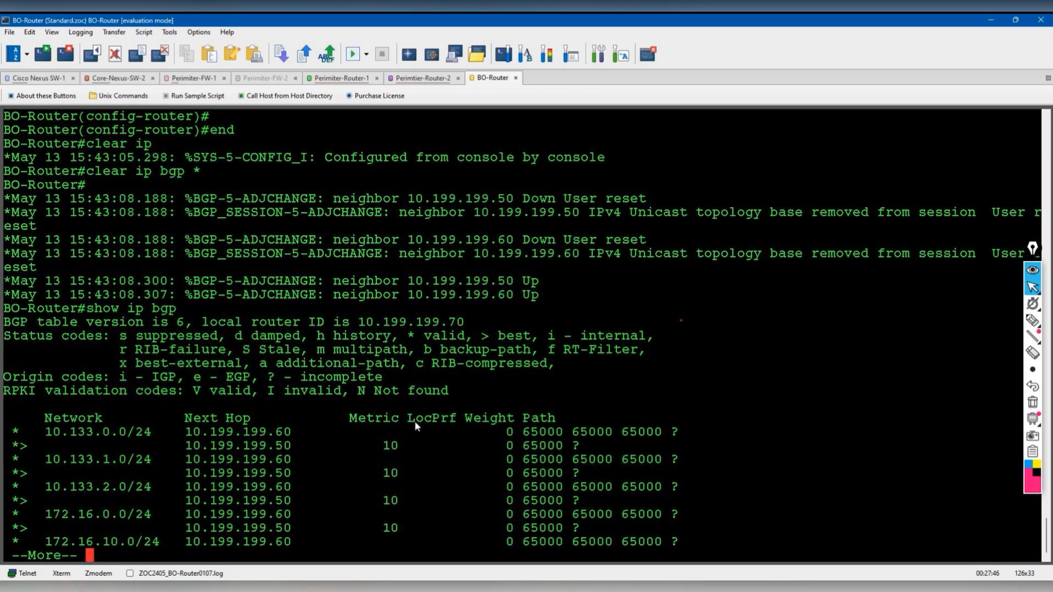
pyautogui.press('space')
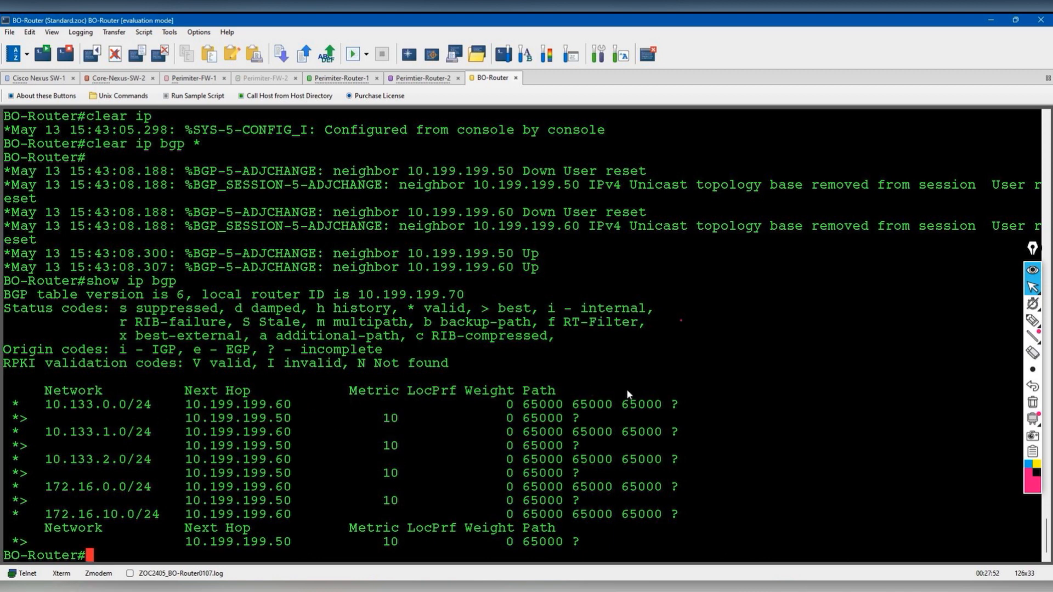
pyautogui.moveTo(688, 402); pyautogui.dragTo(4, 407)
# - Highlight 10.133.0.0/24, 10.133.1.0/24 and the prepended paths, then erase the annotations
pyautogui.click(866, 368)
pyautogui.moveTo(1031, 322)
pyautogui.click(981, 320)
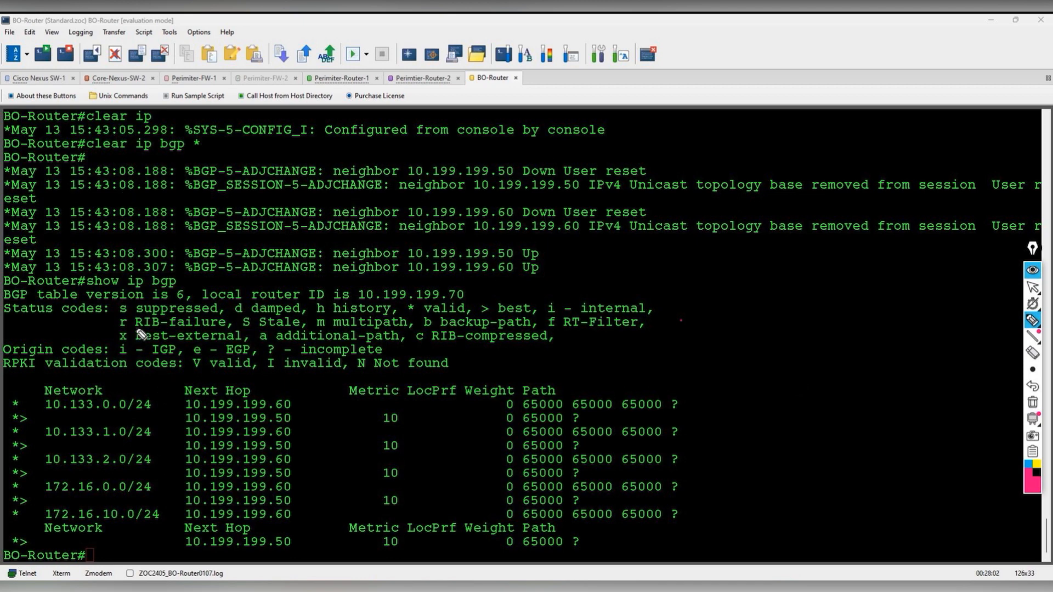
pyautogui.moveTo(43, 409); pyautogui.dragTo(184, 417)
pyautogui.click(47, 438)
pyautogui.moveTo(47, 438)
pyautogui.mouseDown()
pyautogui.moveTo(147, 438)
pyautogui.moveTo(191, 457)
pyautogui.mouseUp()
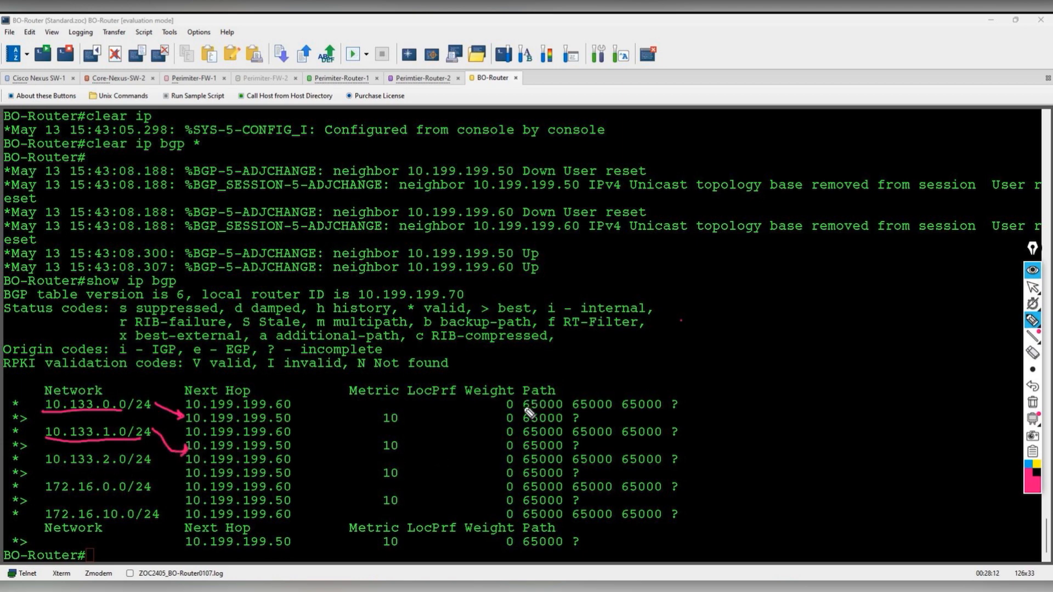
pyautogui.moveTo(525, 418); pyautogui.dragTo(669, 416)
pyautogui.moveTo(529, 437); pyautogui.dragTo(669, 437)
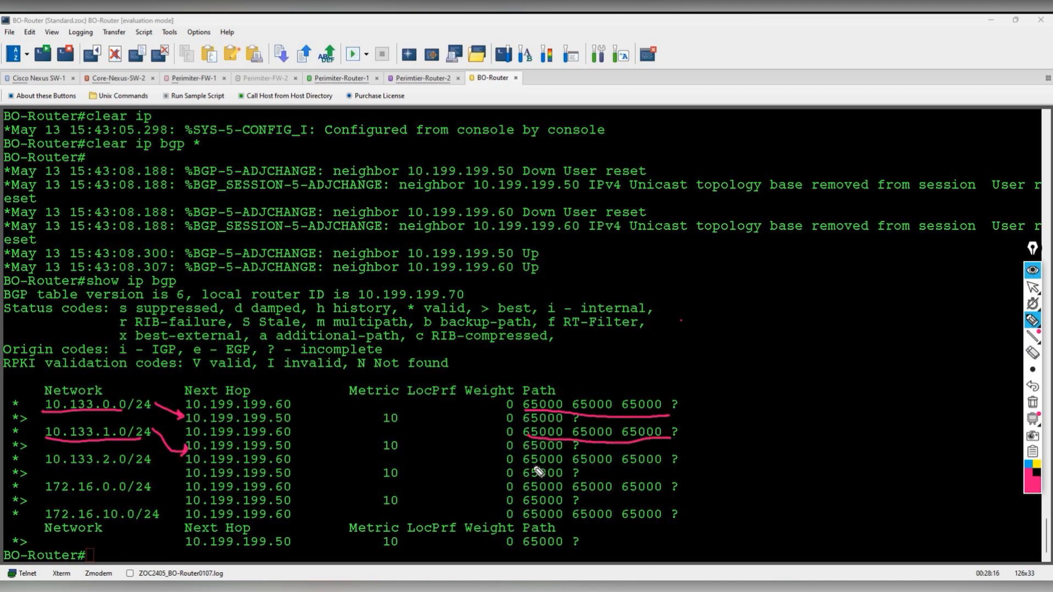
pyautogui.moveTo(526, 466); pyautogui.dragTo(661, 465)
pyautogui.click(1032, 402)
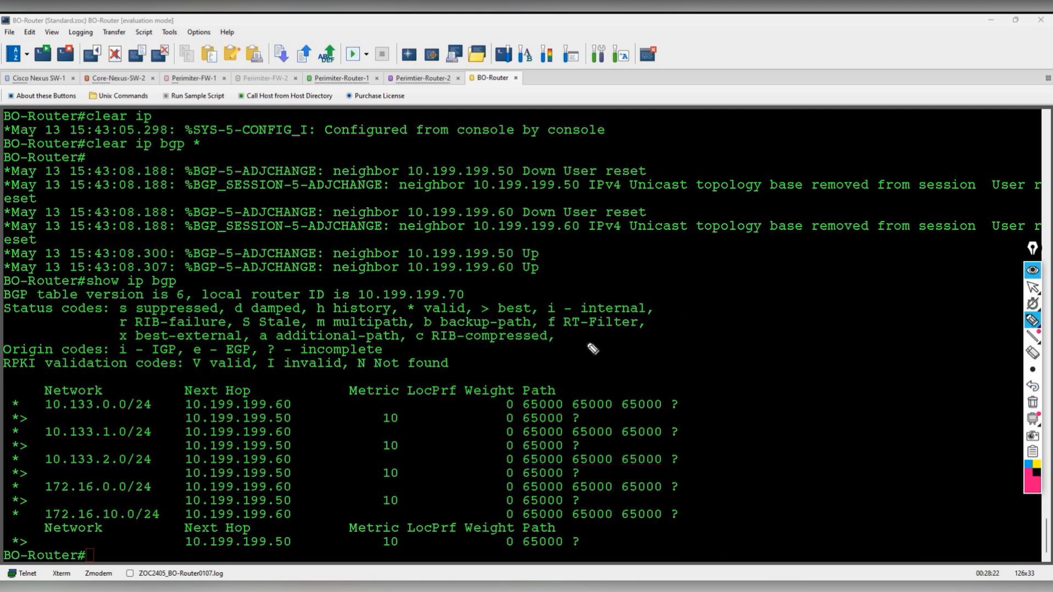
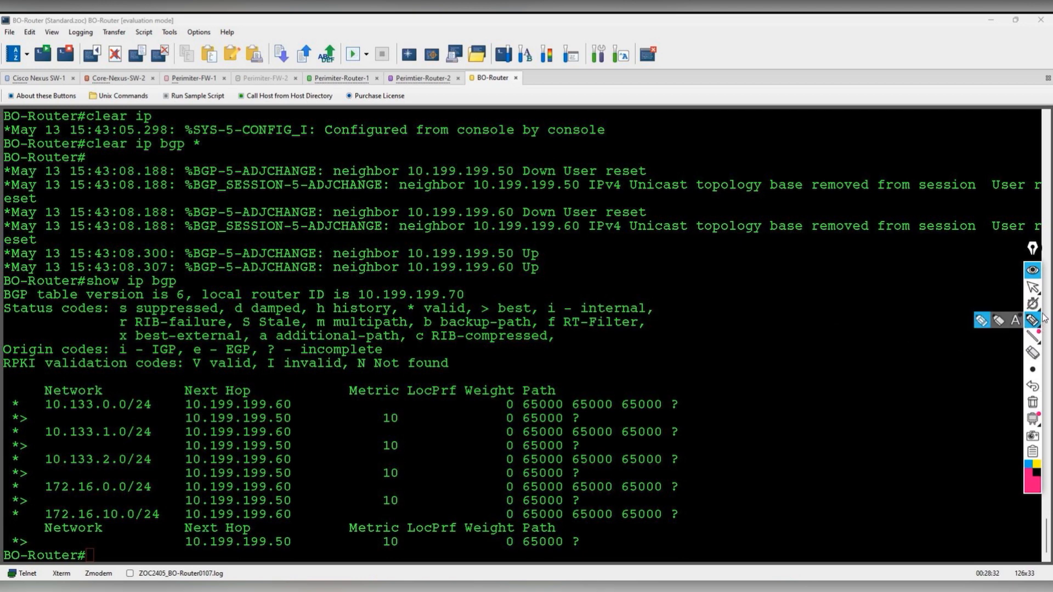
# - On the topology, circle Core-Nexus-SW-1, Perimeter-FW-1 and User-Zone and sketch the traffic path
pyautogui.moveTo(1031, 287)
pyautogui.click(998, 287)
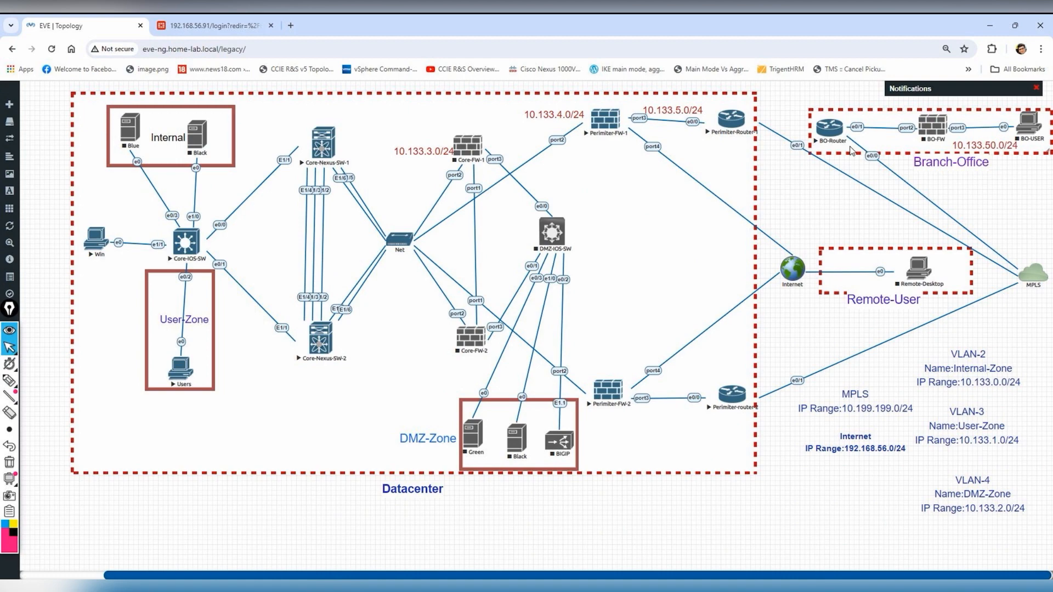
pyautogui.click(9, 380)
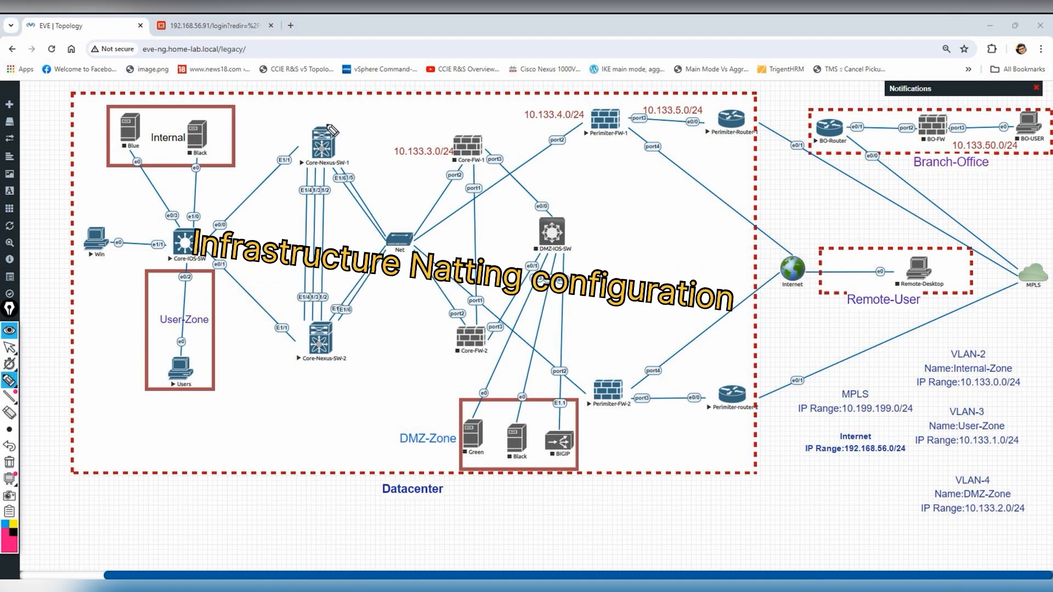
pyautogui.moveTo(320, 118)
pyautogui.mouseDown()
pyautogui.moveTo(293, 164)
pyautogui.moveTo(351, 114)
pyautogui.mouseUp()
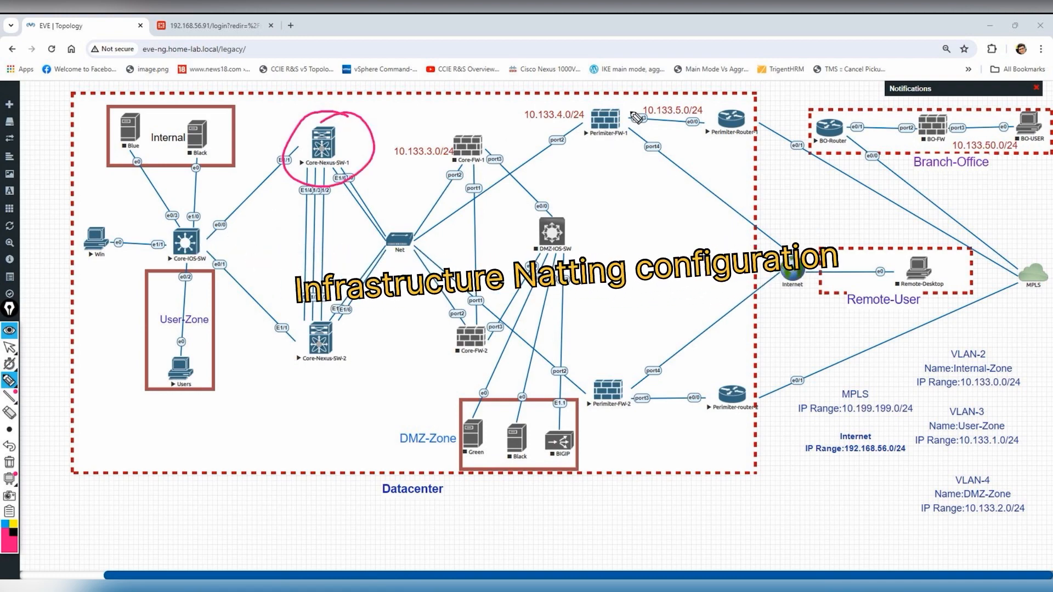
pyautogui.moveTo(623, 99); pyautogui.dragTo(643, 112)
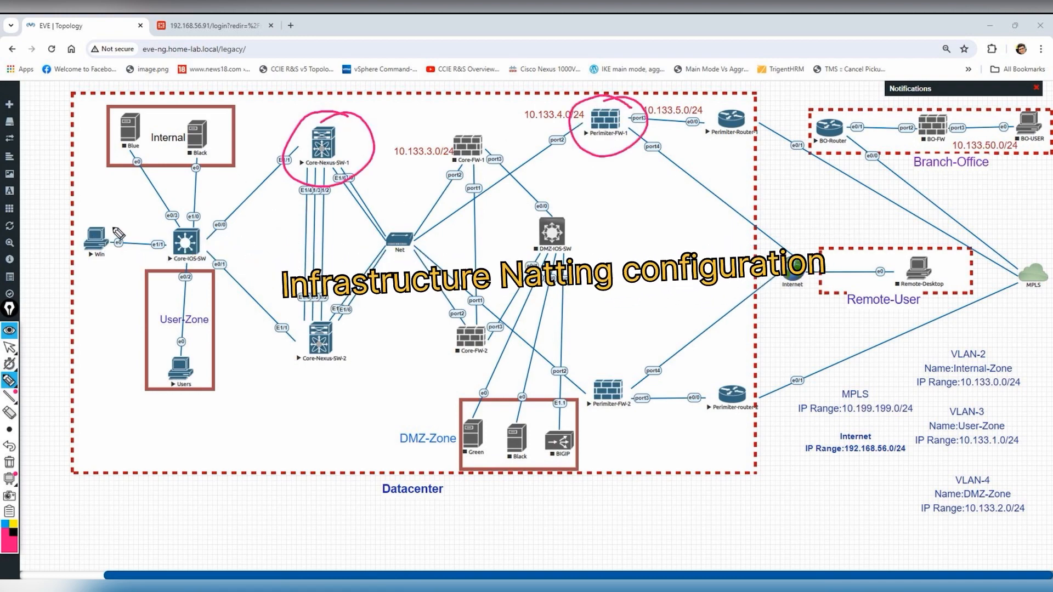
pyautogui.moveTo(186, 290)
pyautogui.mouseDown()
pyautogui.moveTo(230, 326)
pyautogui.moveTo(145, 350)
pyautogui.mouseUp()
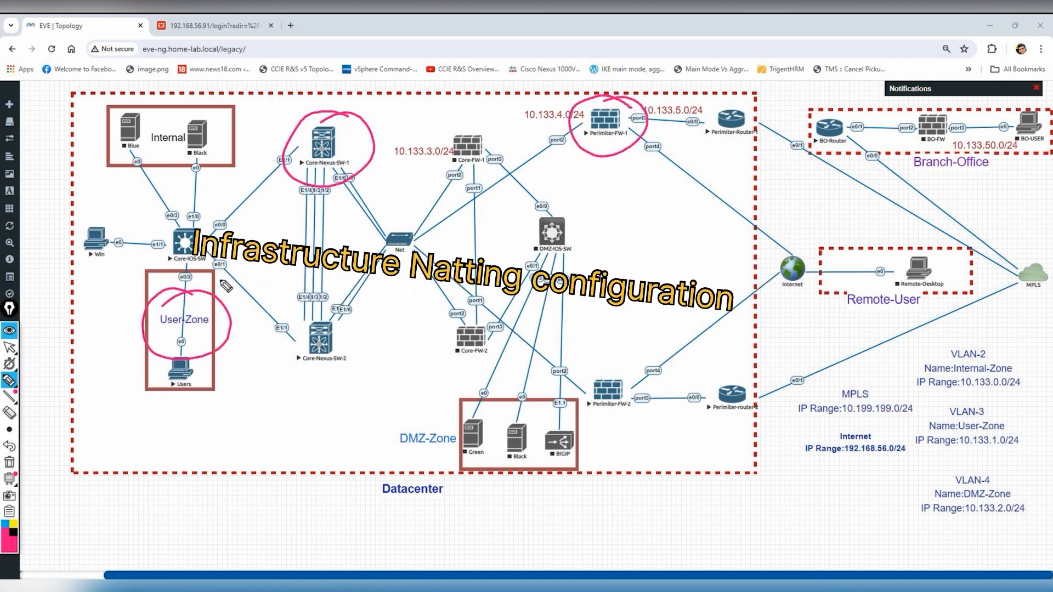
pyautogui.moveTo(213, 286)
pyautogui.mouseDown()
pyautogui.moveTo(308, 160)
pyautogui.moveTo(410, 234)
pyautogui.moveTo(581, 125)
pyautogui.moveTo(583, 137)
pyautogui.mouseUp()
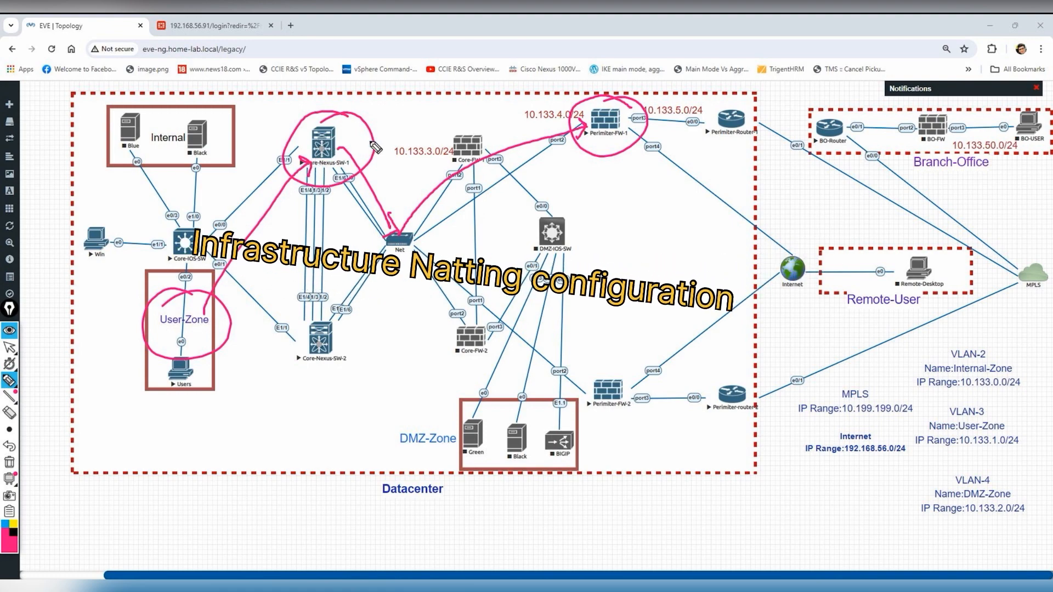
pyautogui.moveTo(341, 144)
pyautogui.mouseDown()
pyautogui.moveTo(589, 126)
pyautogui.moveTo(581, 134)
pyautogui.mouseUp()
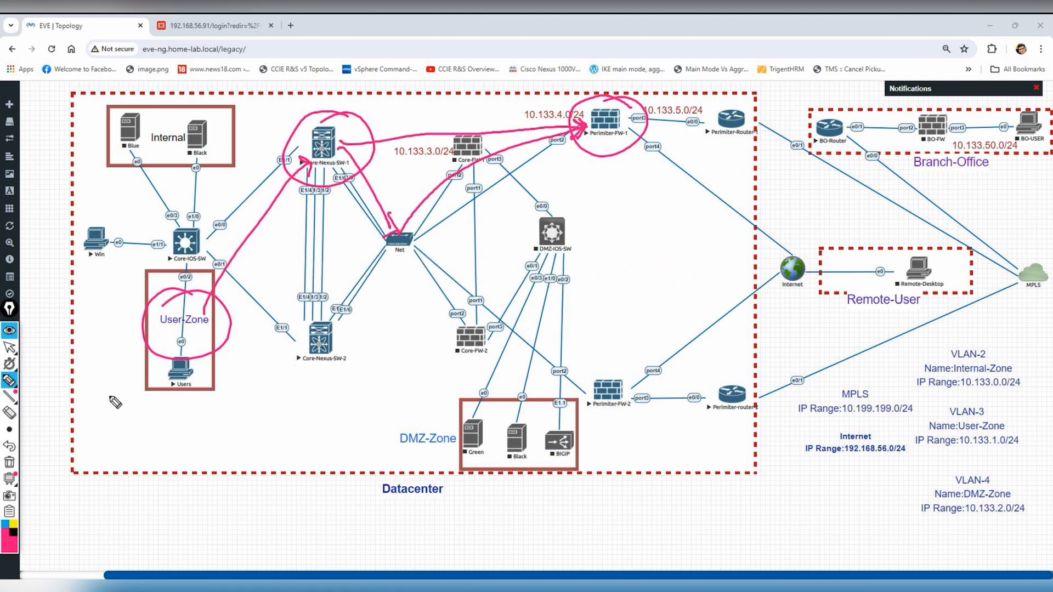
# - Sketch the return path in black, mark the Internet cloud and Users PC, then erase the sketches
pyautogui.click(13, 532)
pyautogui.moveTo(343, 144)
pyautogui.mouseDown()
pyautogui.moveTo(647, 129)
pyautogui.moveTo(578, 145)
pyautogui.moveTo(652, 156)
pyautogui.moveTo(798, 280)
pyautogui.moveTo(768, 282)
pyautogui.mouseUp()
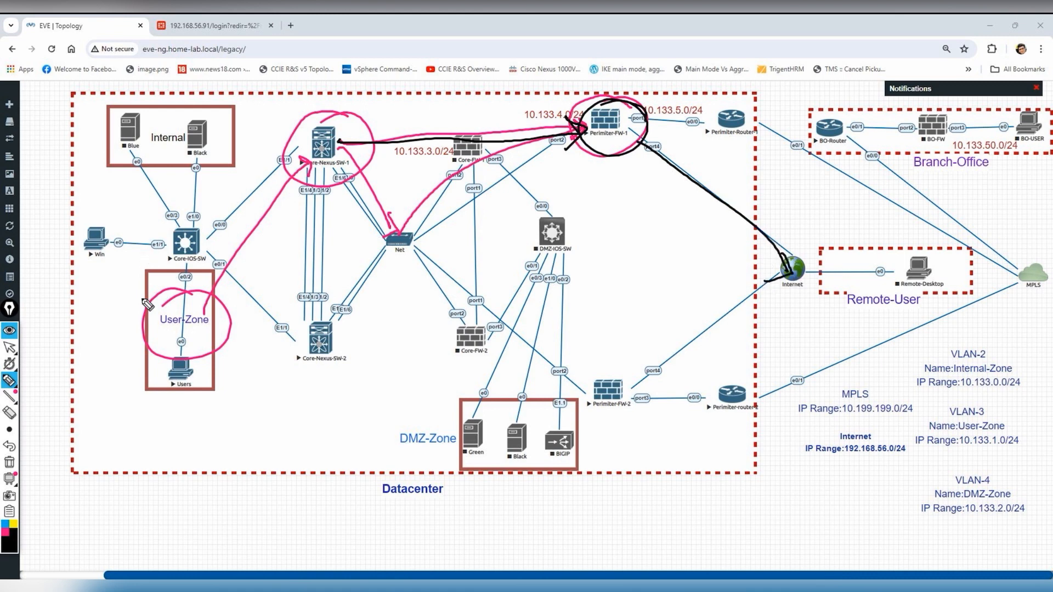
pyautogui.moveTo(209, 342); pyautogui.dragTo(244, 346)
pyautogui.moveTo(163, 337)
pyautogui.mouseDown()
pyautogui.moveTo(158, 363)
pyautogui.moveTo(221, 422)
pyautogui.moveTo(455, 202)
pyautogui.moveTo(674, 186)
pyautogui.moveTo(763, 255)
pyautogui.moveTo(744, 264)
pyautogui.mouseUp()
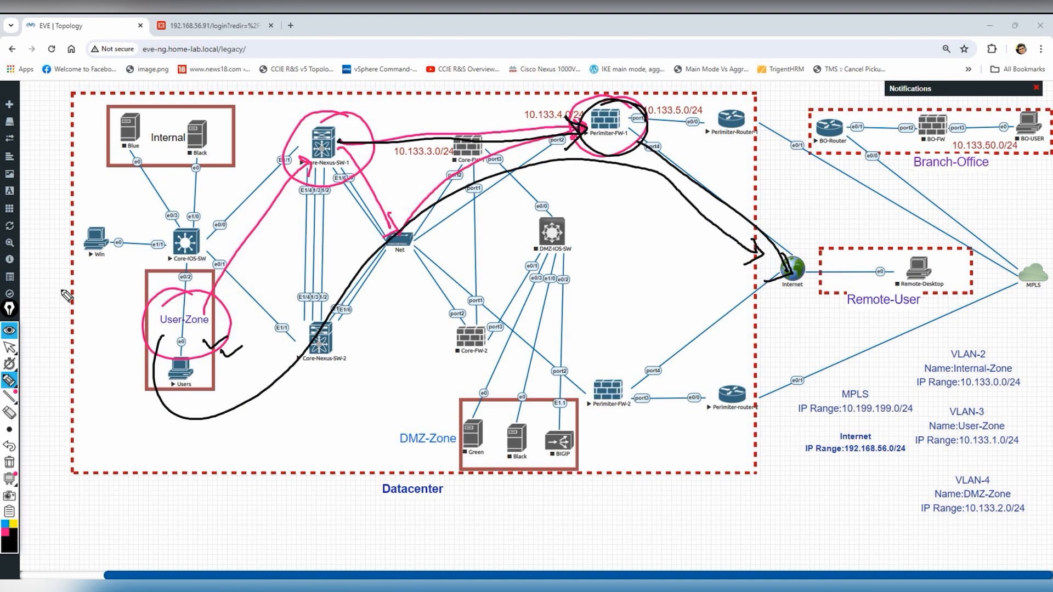
pyautogui.click(9, 464)
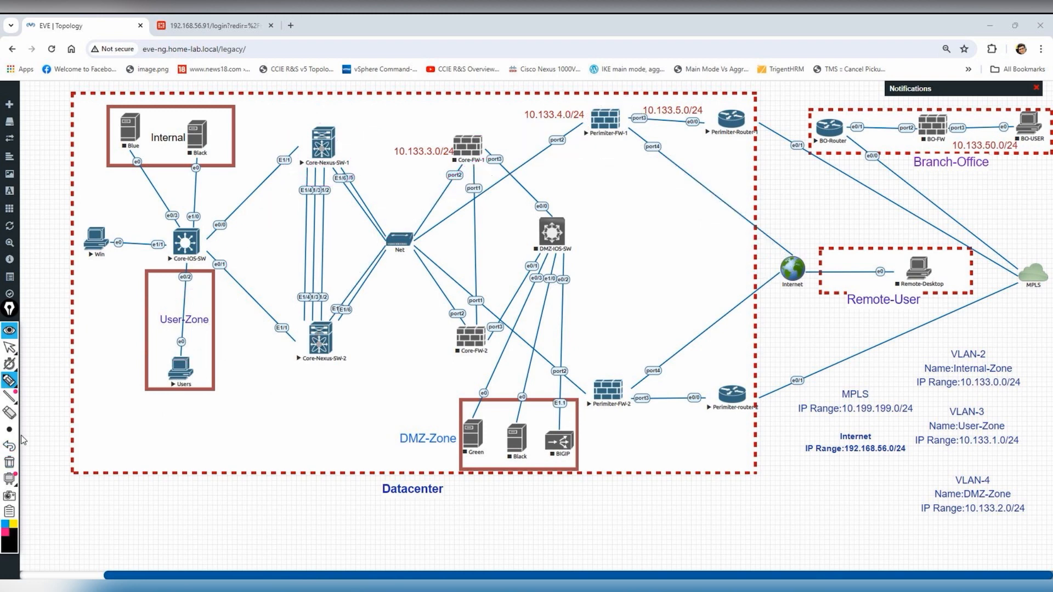
# - Log in to the 192.168.56.91 FortiGate as admin and go to Firewall Policy
pyautogui.moveTo(10, 347)
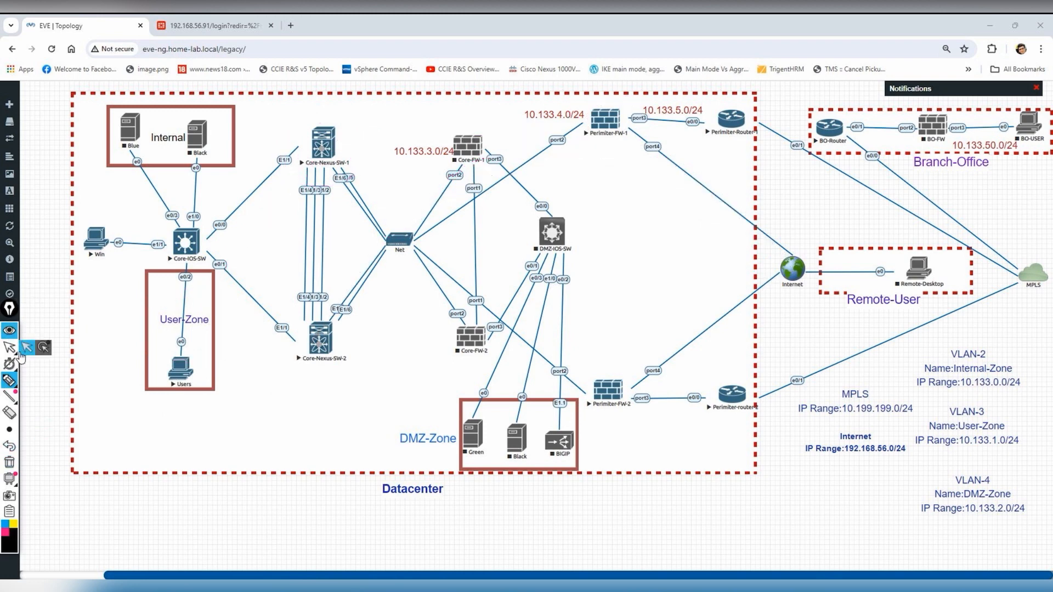
pyautogui.click(213, 25)
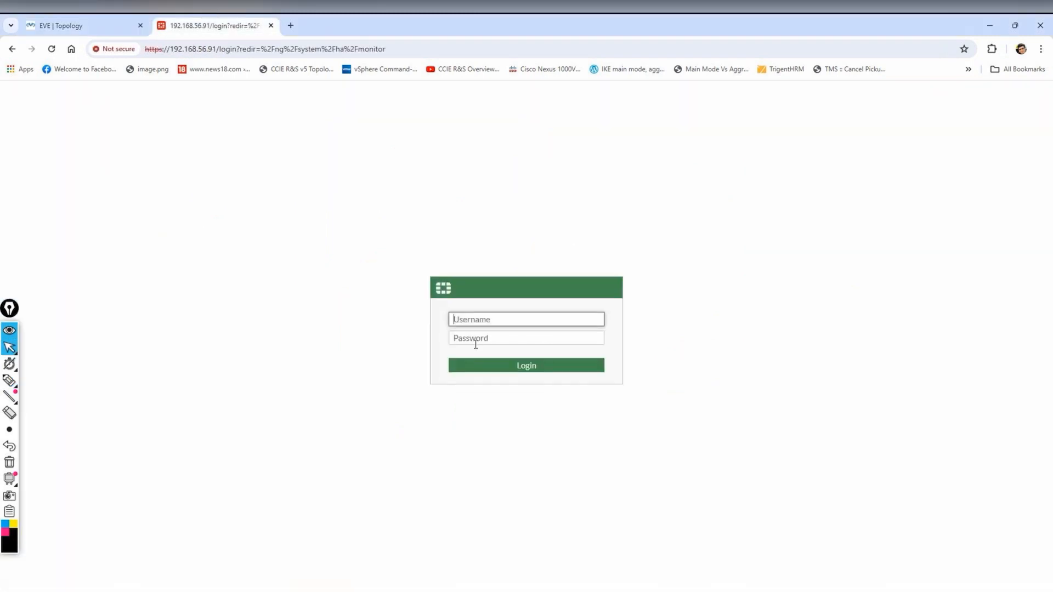
pyautogui.press('Tab')
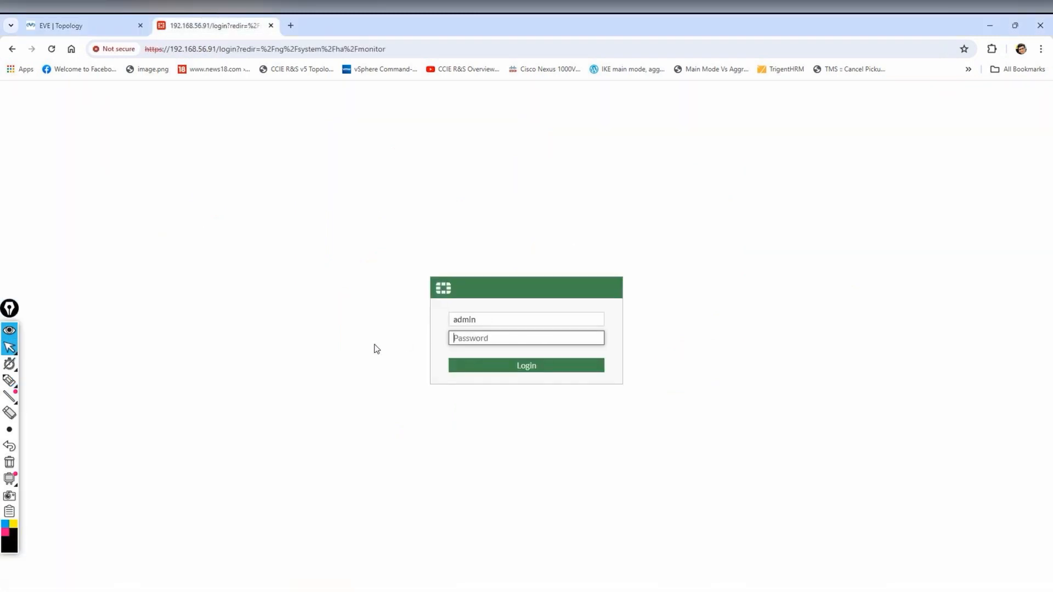
pyautogui.press('Return')
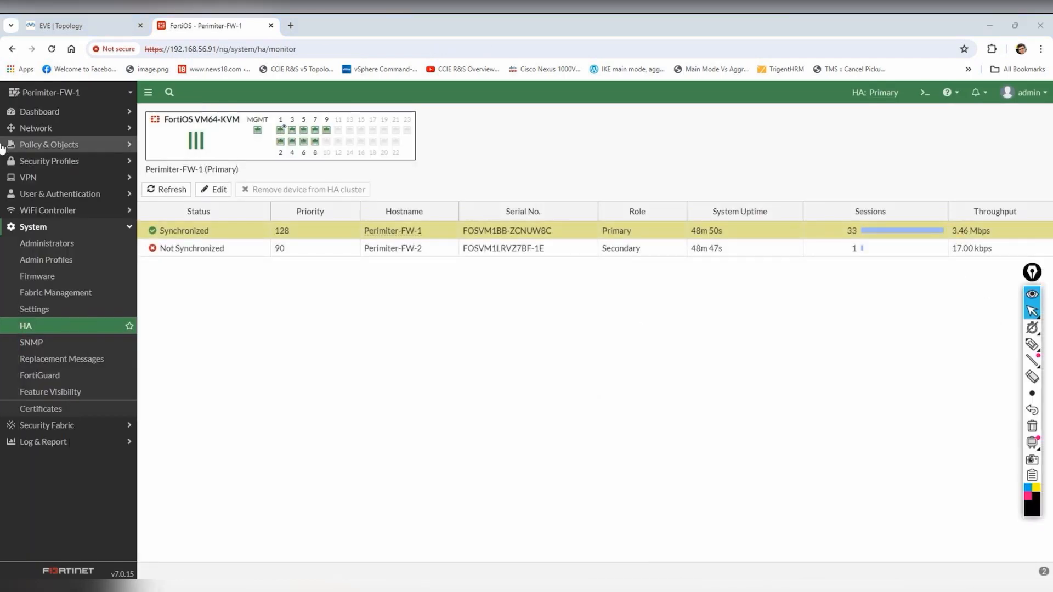
pyautogui.click(36, 128)
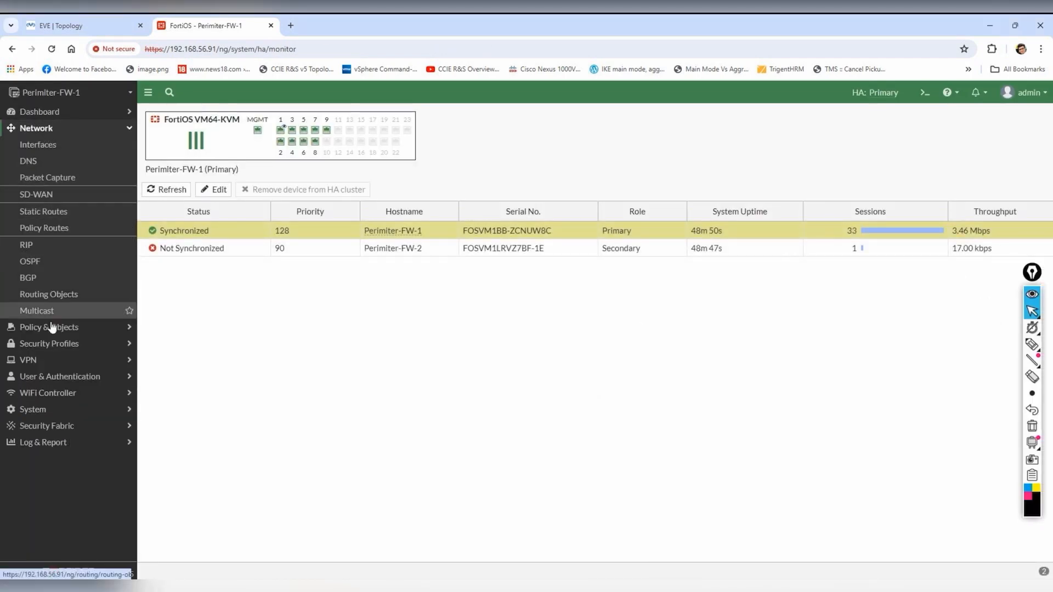
pyautogui.click(52, 329)
pyautogui.click(44, 164)
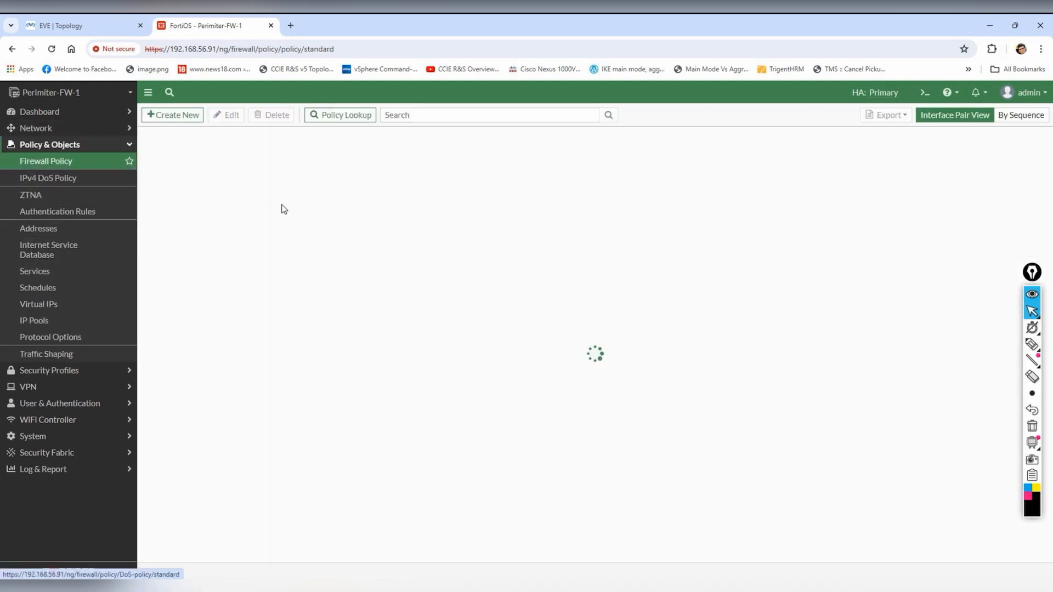
# - Create a new policy named Internal-Internet with incoming port1 and outgoing port3
pyautogui.click(166, 116)
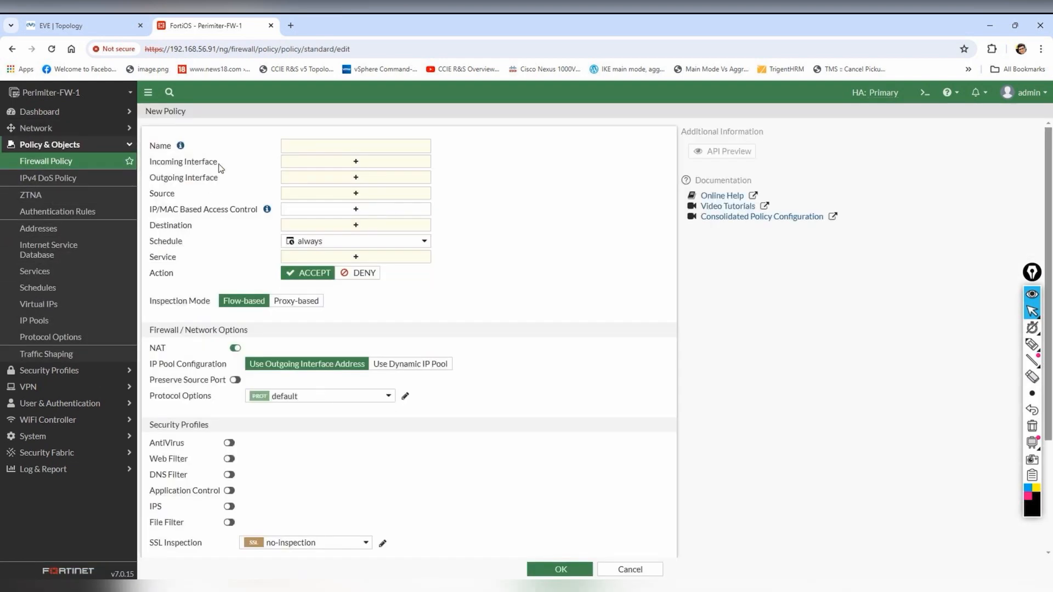
pyautogui.click(351, 147)
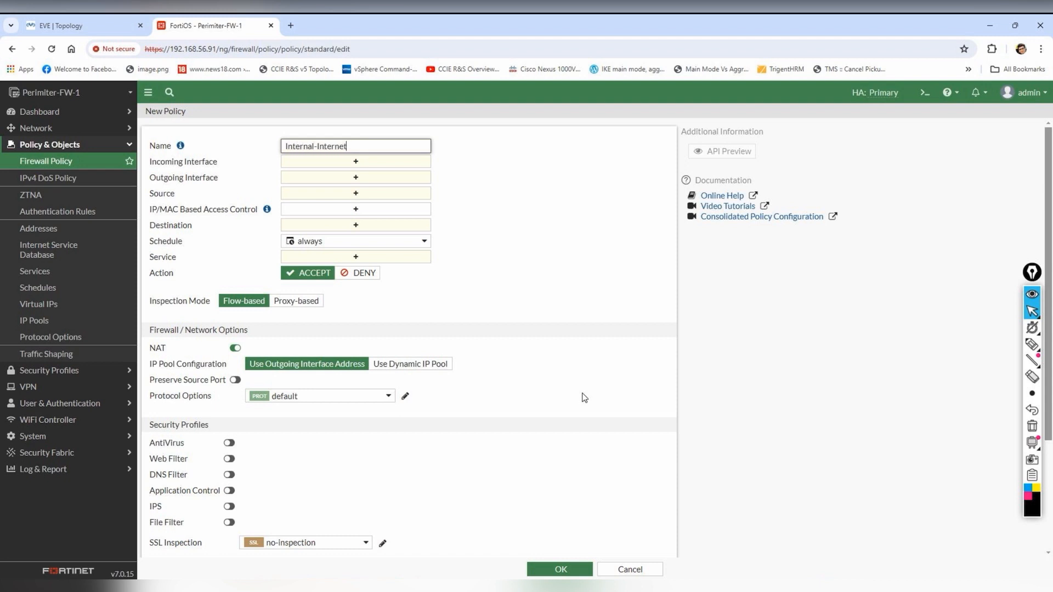
pyautogui.click(354, 161)
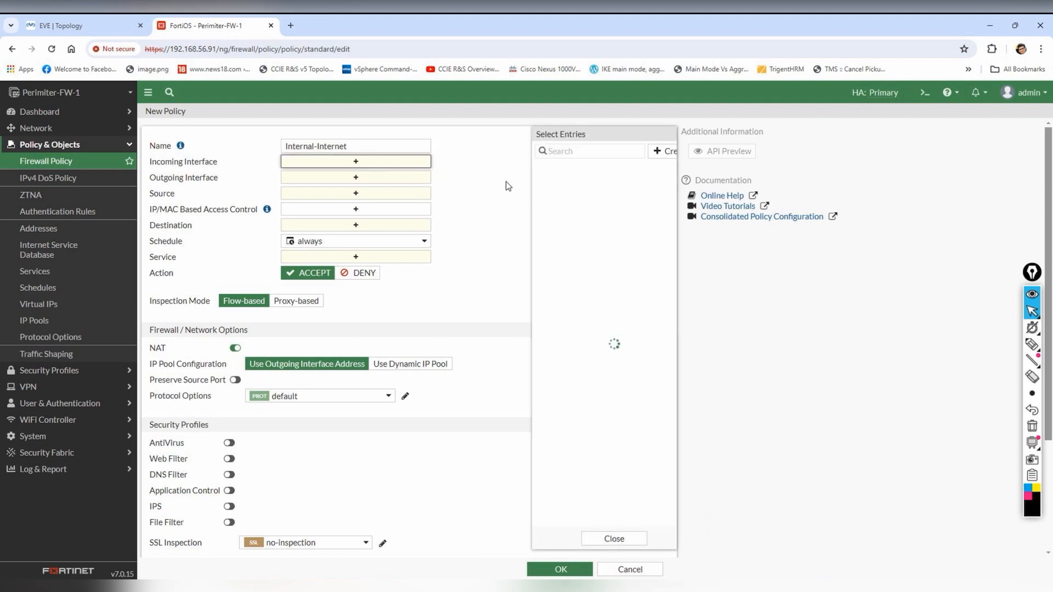
pyautogui.click(540, 183)
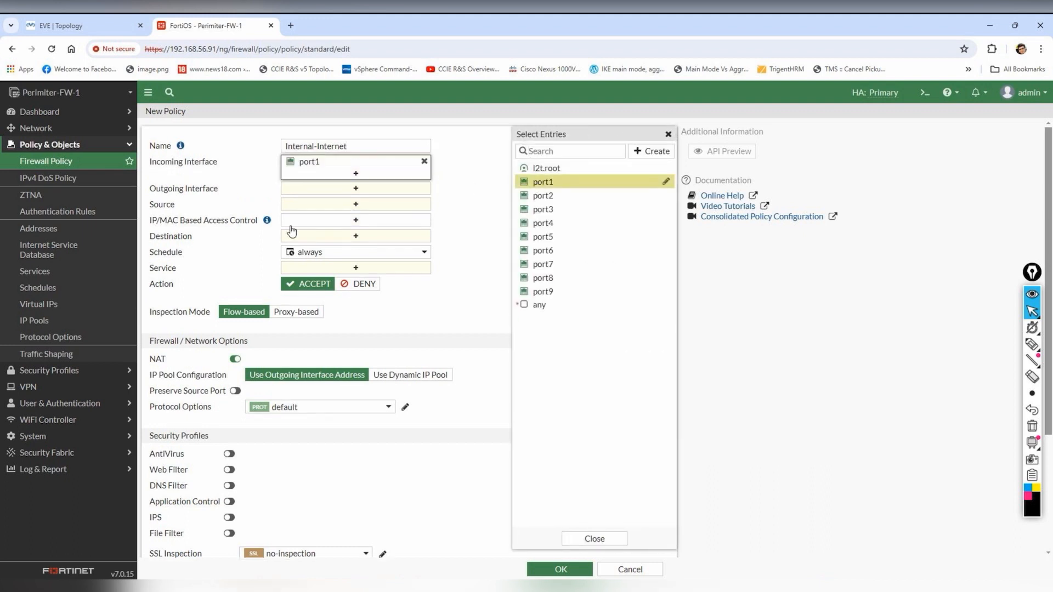
pyautogui.click(354, 188)
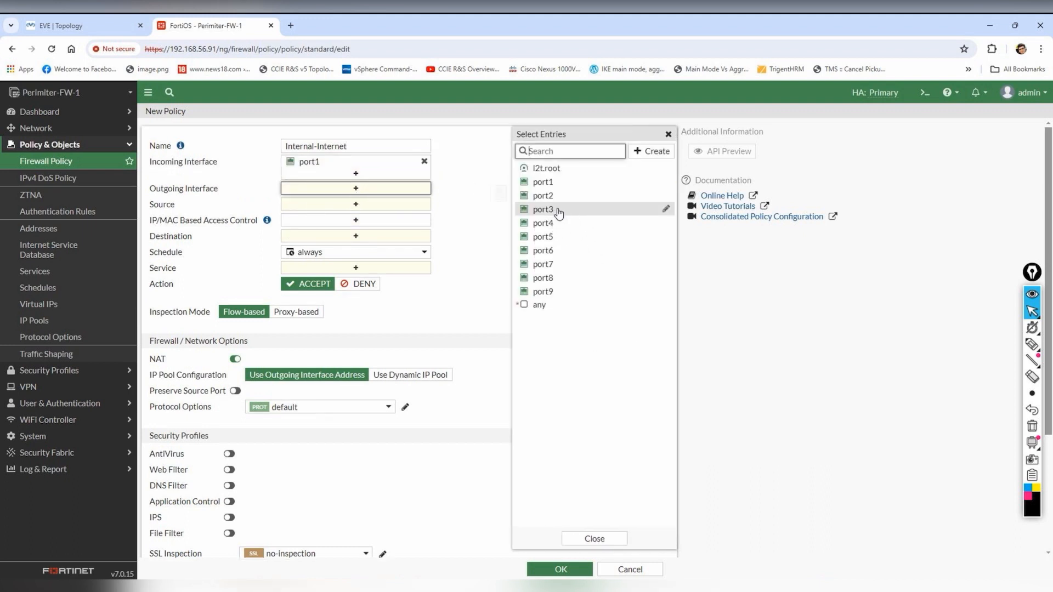
pyautogui.click(70, 19)
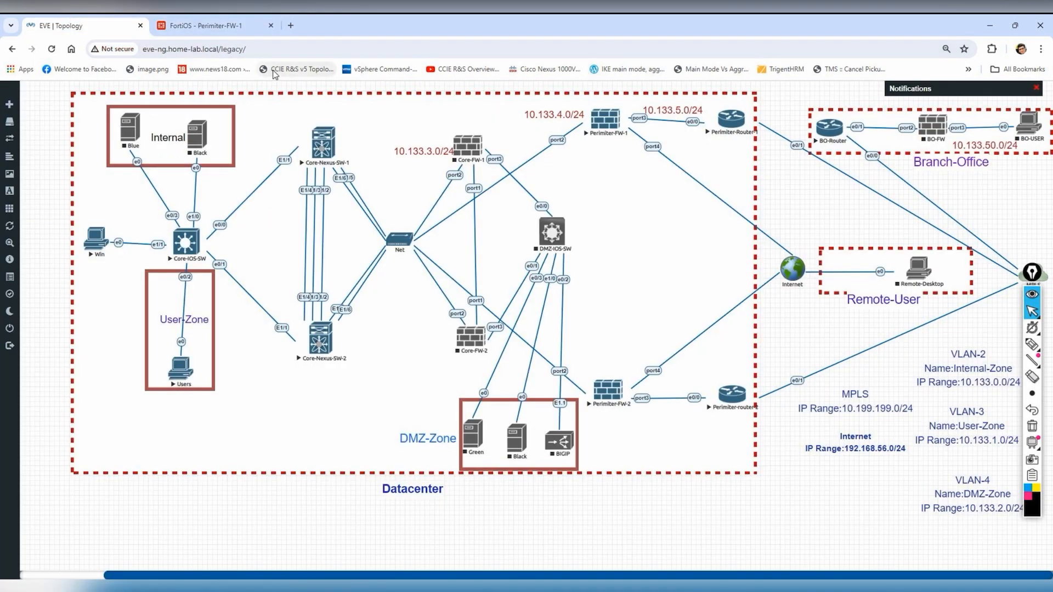
pyautogui.click(203, 26)
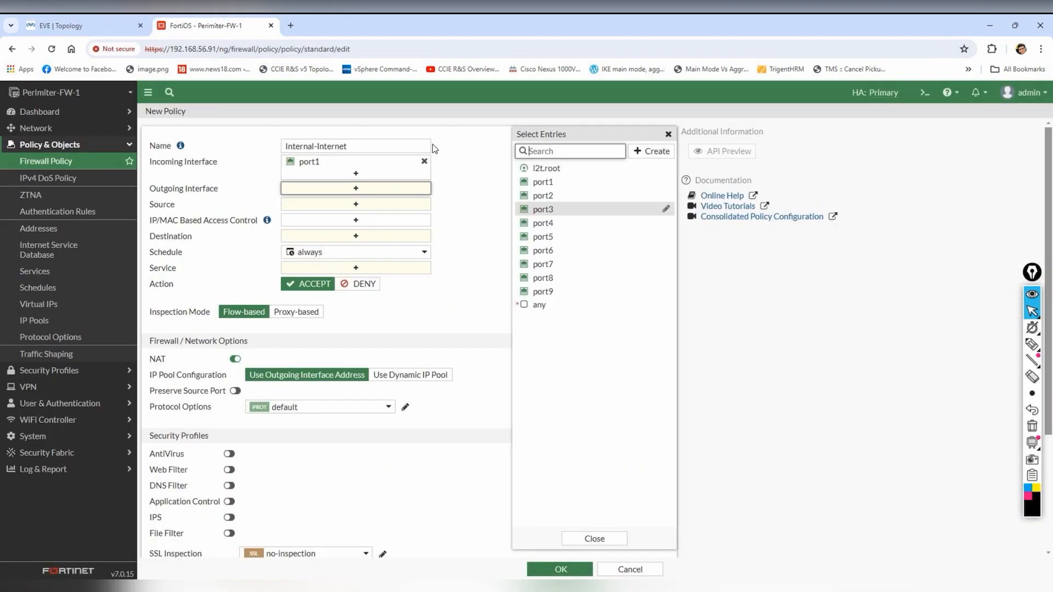
pyautogui.click(546, 209)
# - Start a new source address object from the policy's Source field
pyautogui.click(376, 215)
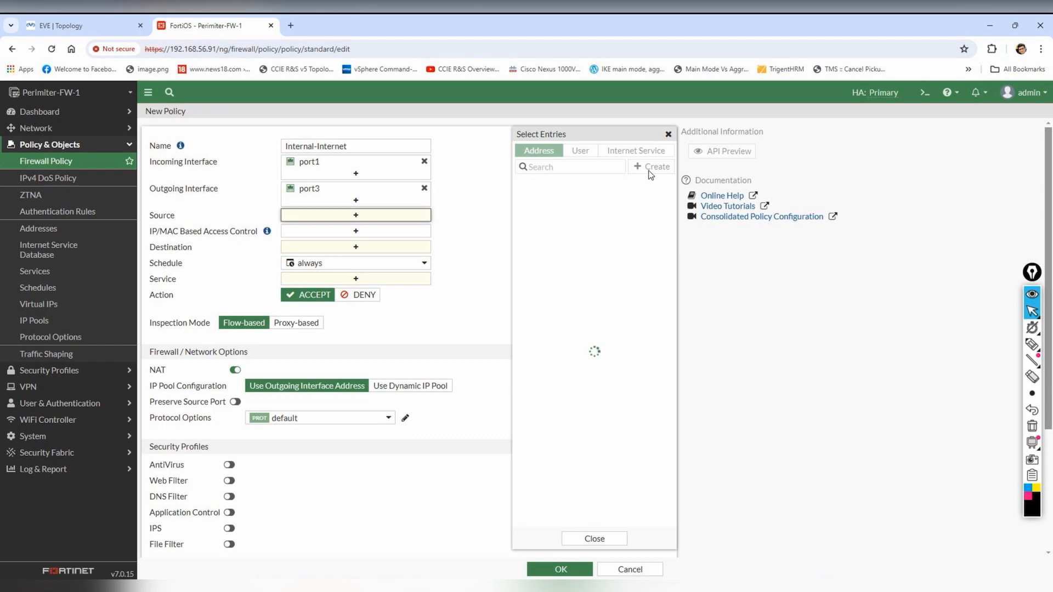
pyautogui.click(655, 169)
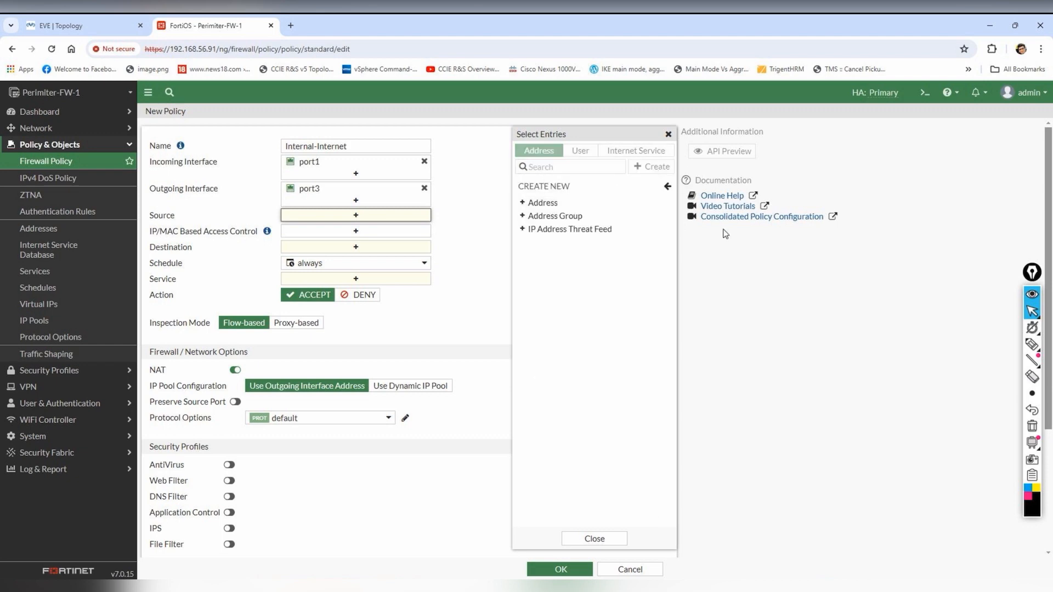
pyautogui.click(542, 202)
pyautogui.click(657, 143)
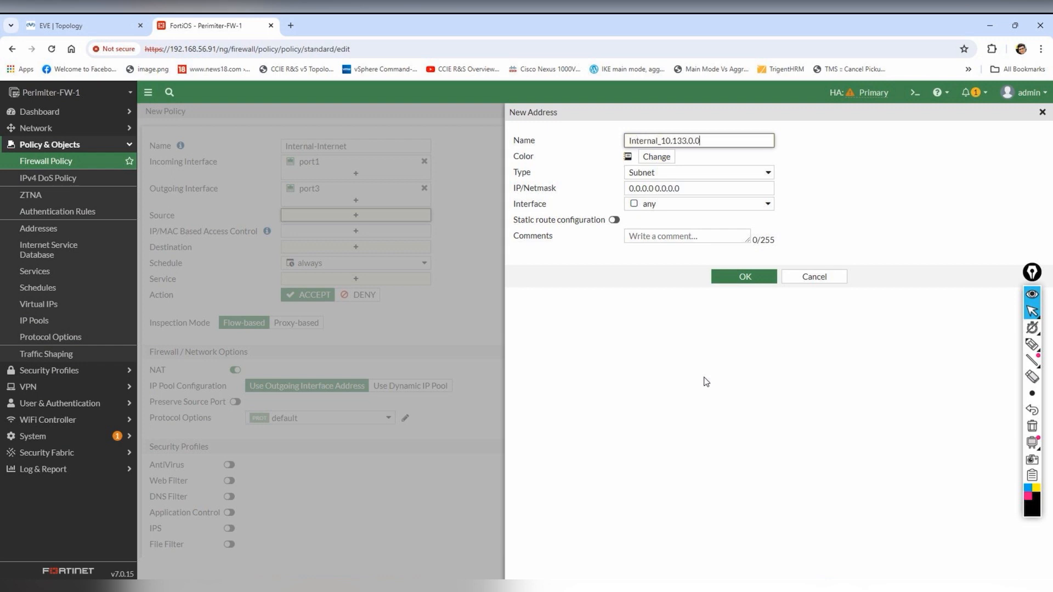
# - Enter subnet 10.133.0.0/24, bind the address to port1, and save it with OK
pyautogui.tripleClick(698, 186)
pyautogui.write('10.133.0.0;24')
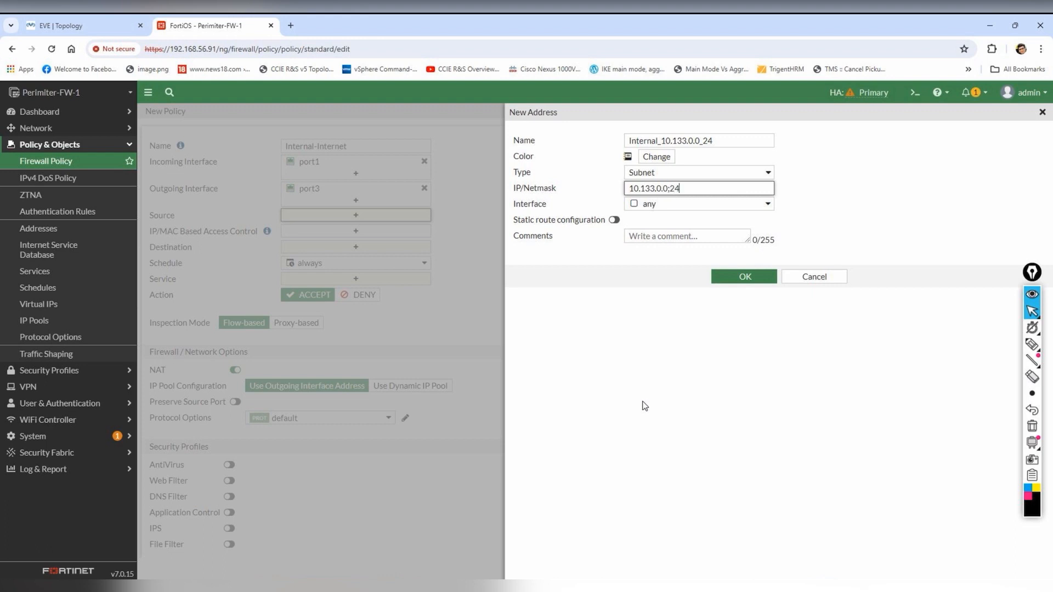
pyautogui.click(758, 209)
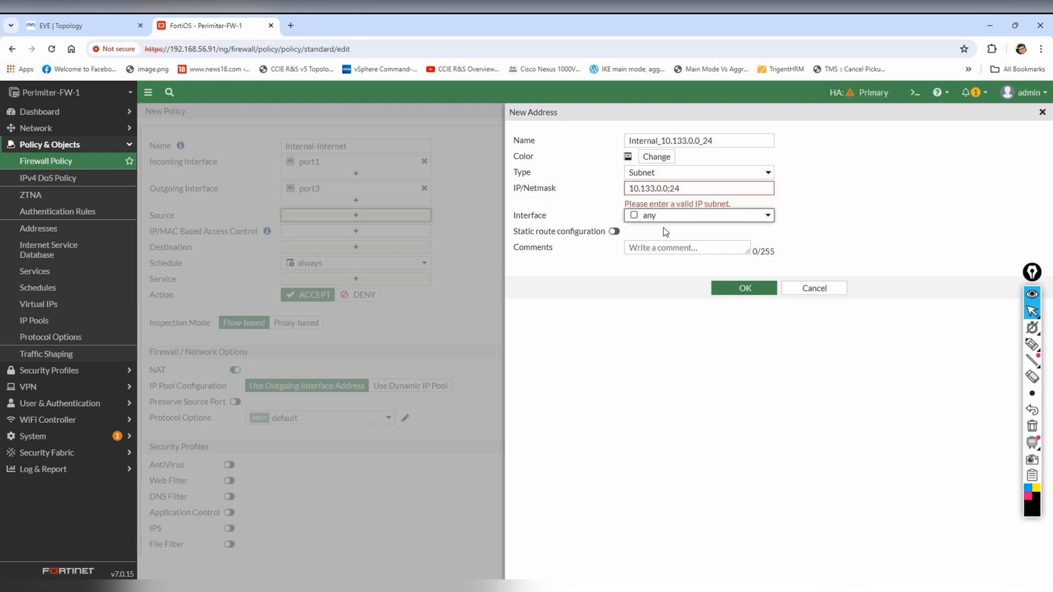
pyautogui.click(667, 188)
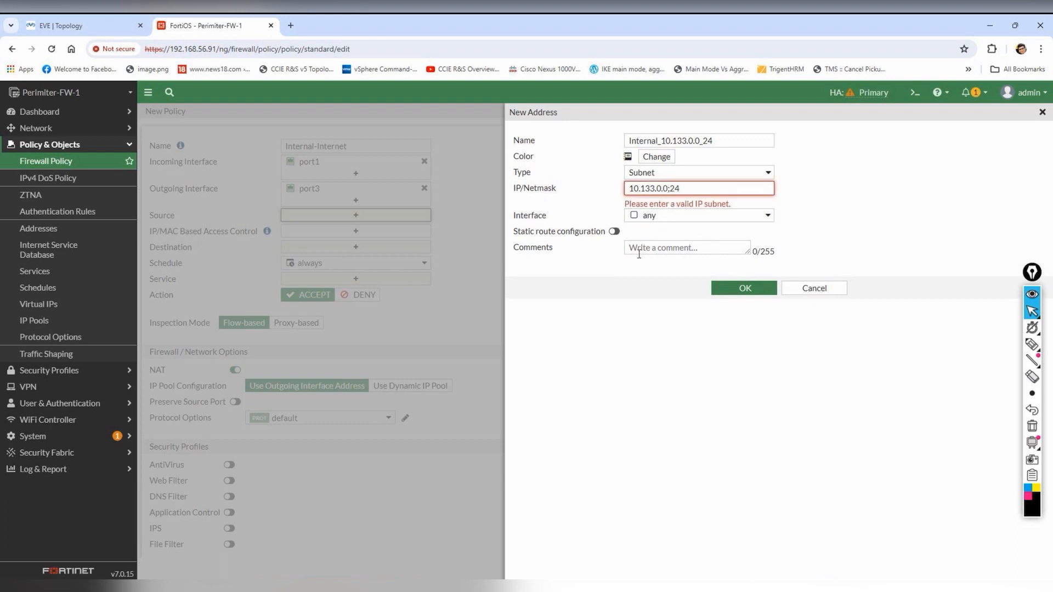
pyautogui.click(661, 216)
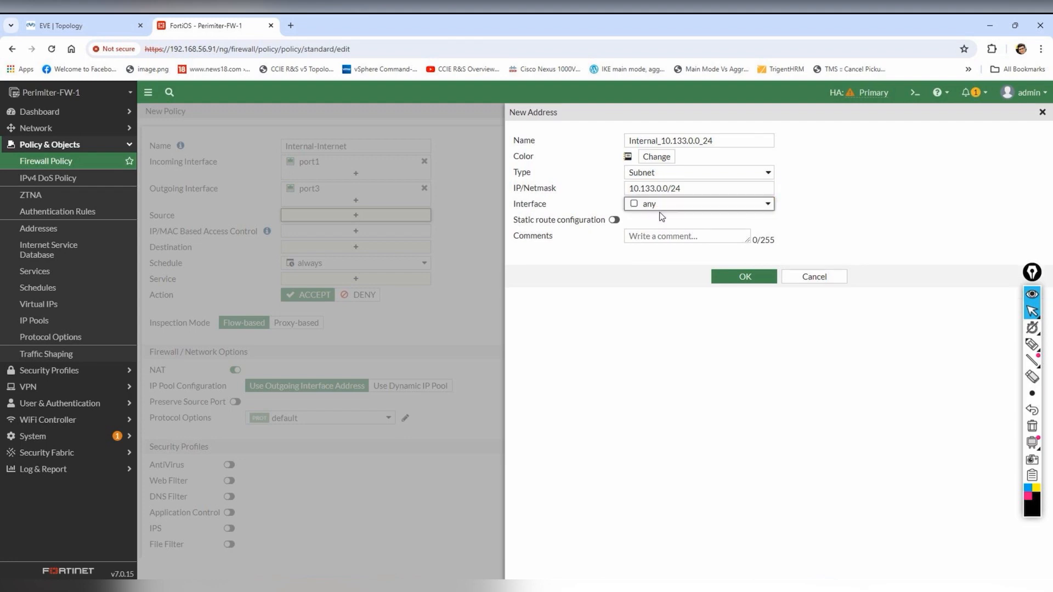
pyautogui.click(673, 206)
pyautogui.click(656, 250)
pyautogui.click(745, 276)
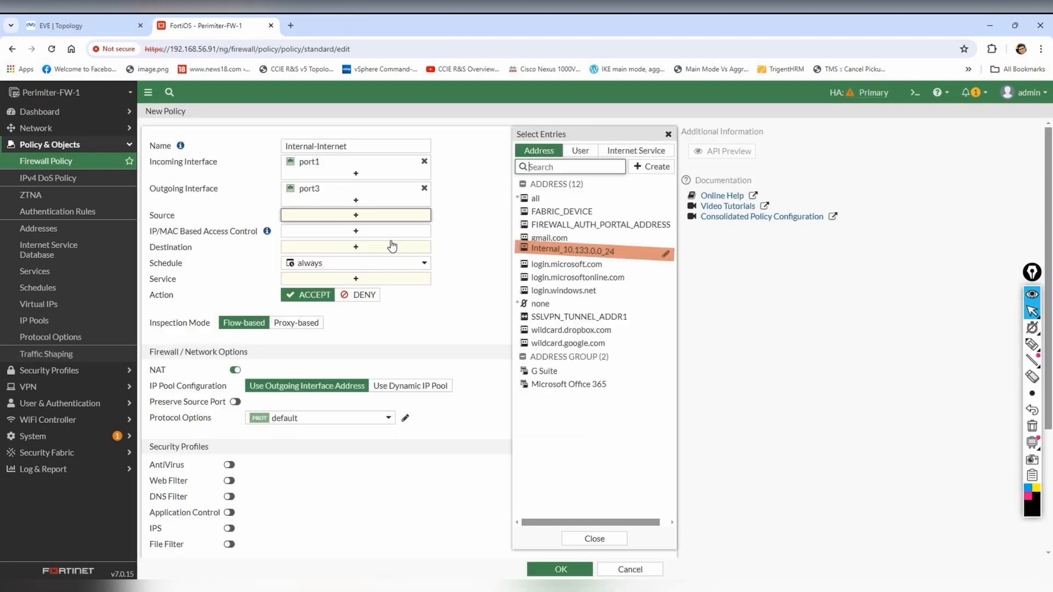
# - Set the policy source to Internal_10.133.0.0_24, destination to all, and service to ALL
pyautogui.moveTo(630, 250); pyautogui.dragTo(324, 219)
pyautogui.moveTo(535, 198); pyautogui.dragTo(331, 252)
pyautogui.click(392, 301)
pyautogui.click(574, 195)
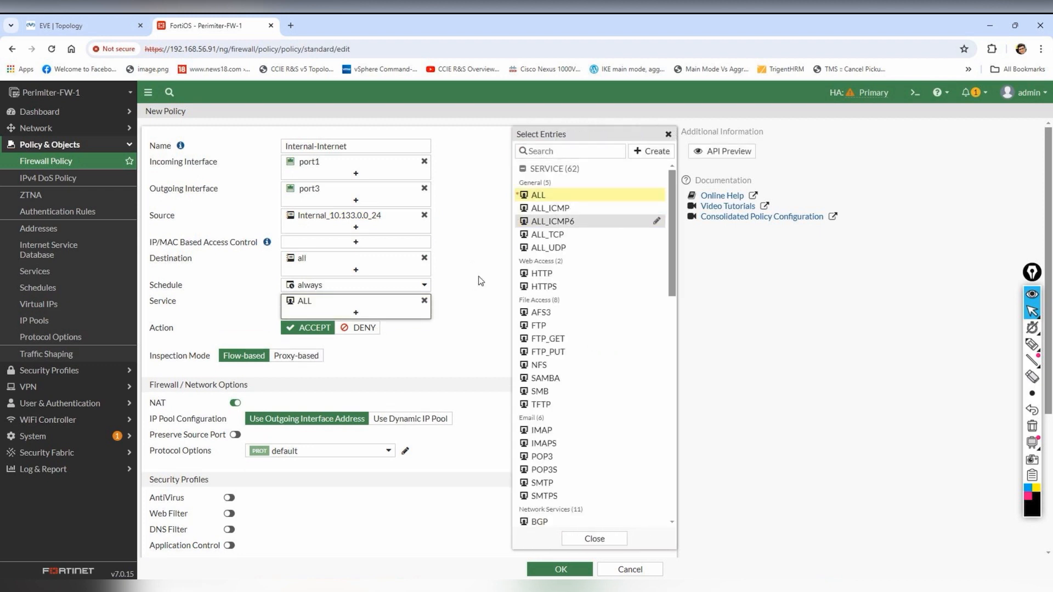
pyautogui.click(568, 198)
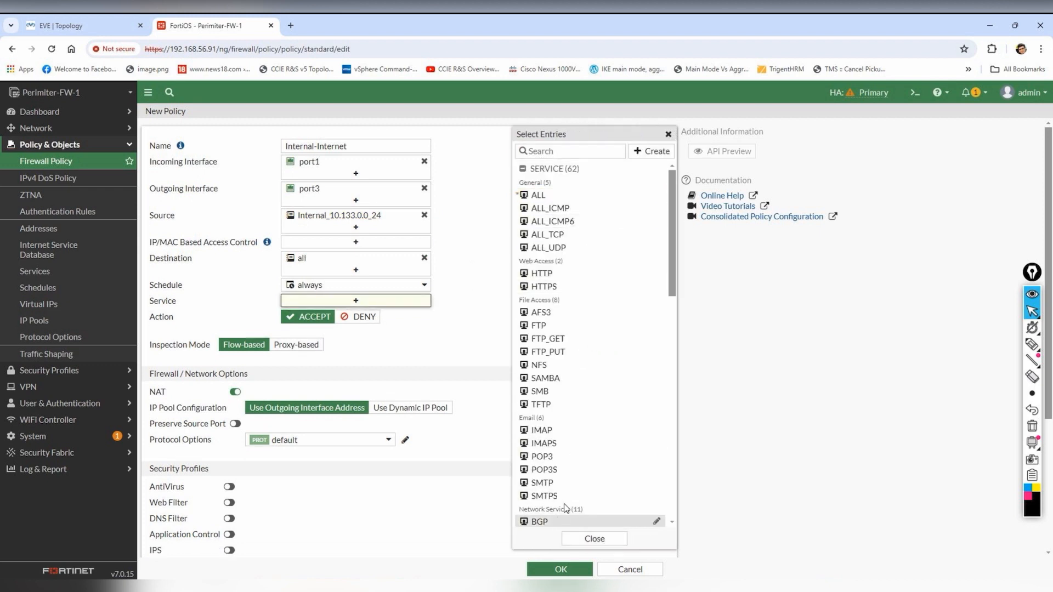
pyautogui.click(561, 195)
pyautogui.click(378, 388)
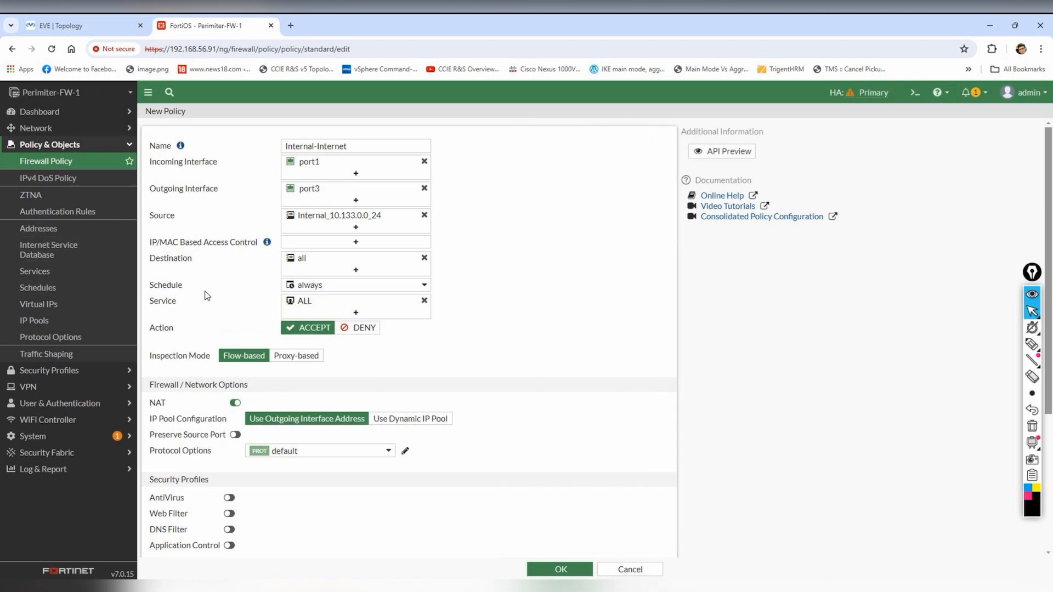
pyautogui.moveTo(1033, 344)
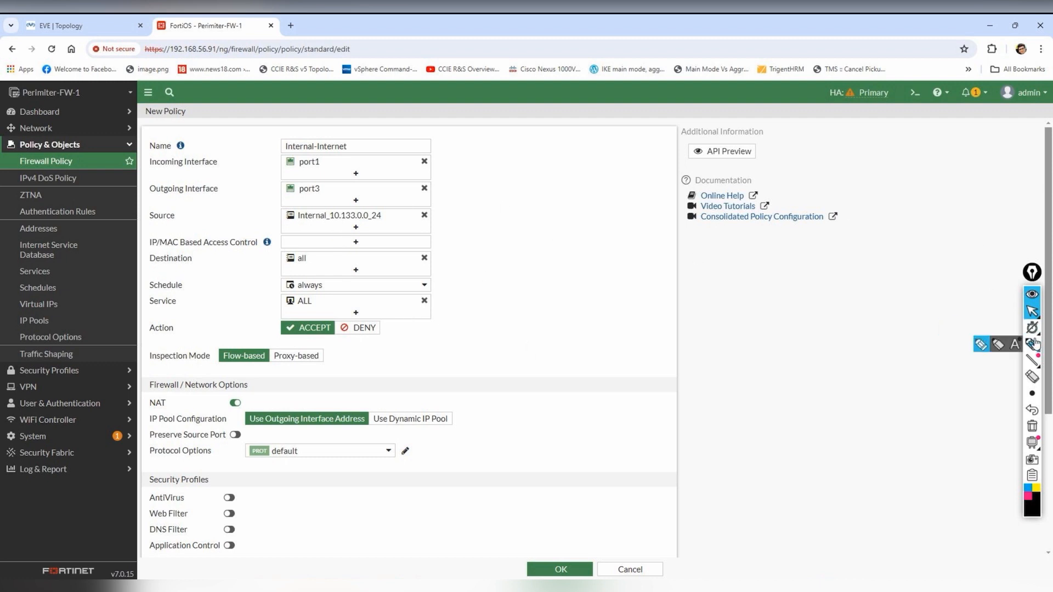
pyautogui.click(980, 345)
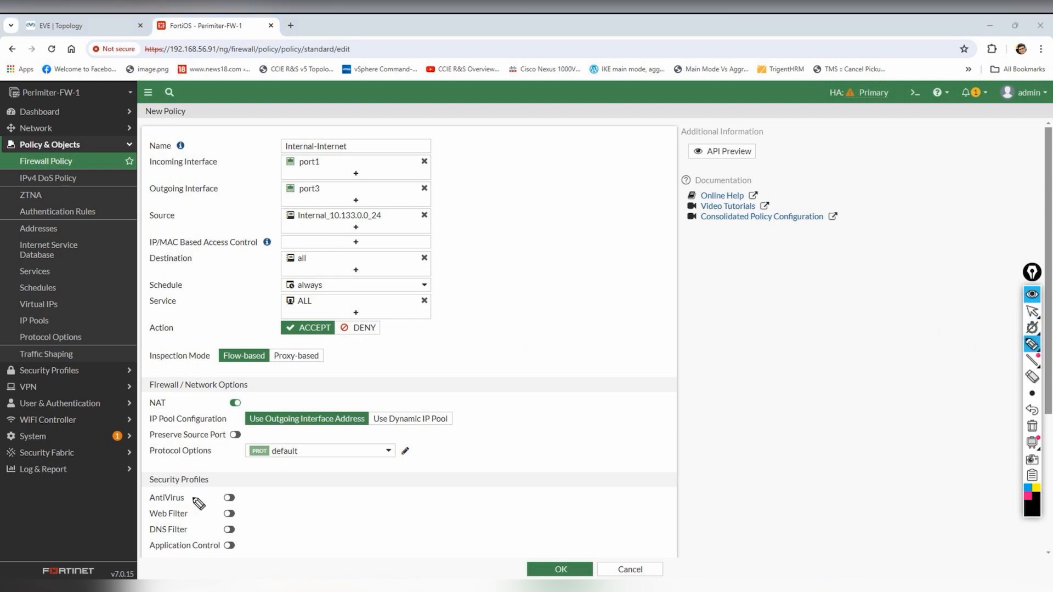
pyautogui.moveTo(256, 404)
pyautogui.mouseDown()
pyautogui.moveTo(231, 397)
pyautogui.moveTo(329, 420)
pyautogui.moveTo(363, 415)
pyautogui.mouseUp()
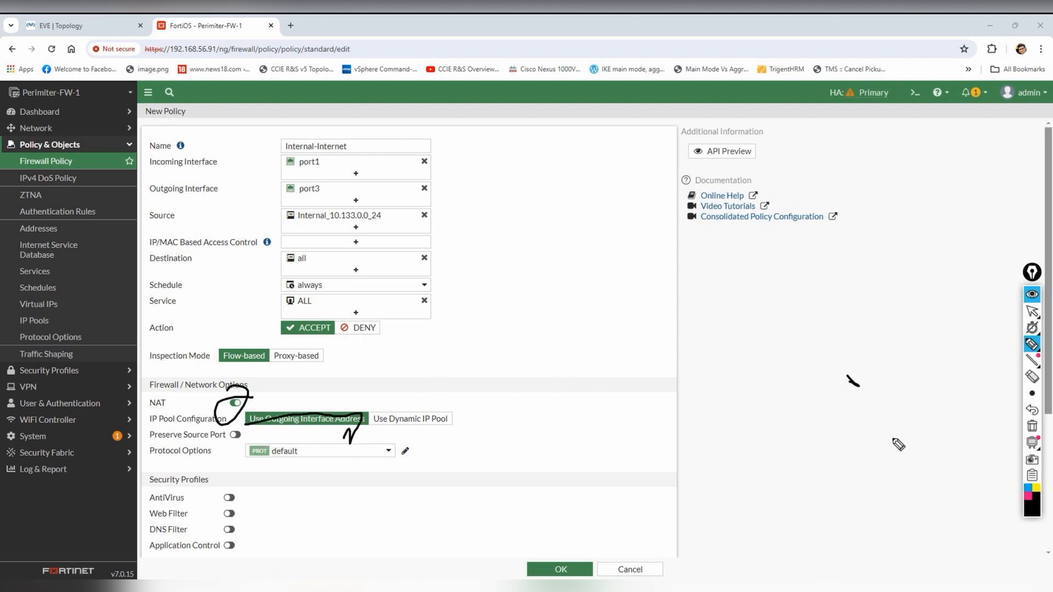
pyautogui.click(1030, 427)
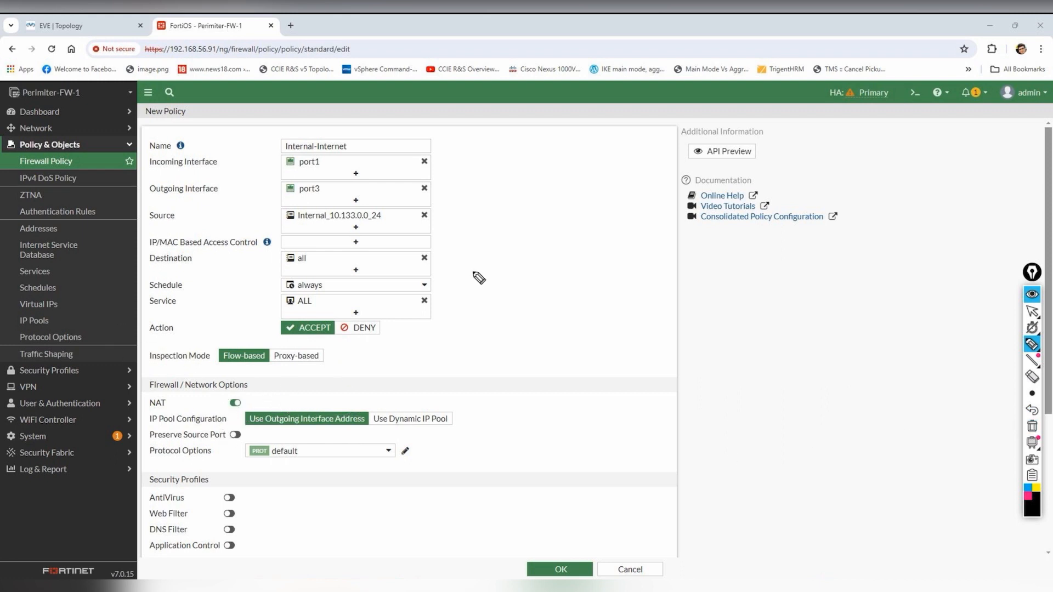
pyautogui.moveTo(518, 243)
pyautogui.mouseDown()
pyautogui.moveTo(570, 294)
pyautogui.moveTo(573, 263)
pyautogui.moveTo(530, 272)
pyautogui.moveTo(598, 217)
pyautogui.moveTo(598, 227)
pyautogui.mouseUp()
pyautogui.moveTo(608, 204)
pyautogui.mouseDown()
pyautogui.moveTo(607, 216)
pyautogui.moveTo(626, 214)
pyautogui.mouseUp()
pyautogui.moveTo(630, 188)
pyautogui.mouseDown()
pyautogui.moveTo(632, 211)
pyautogui.moveTo(641, 204)
pyautogui.mouseUp()
pyautogui.moveTo(642, 179)
pyautogui.mouseDown()
pyautogui.moveTo(648, 204)
pyautogui.moveTo(662, 182)
pyautogui.mouseUp()
pyautogui.moveTo(603, 235); pyautogui.dragTo(693, 176)
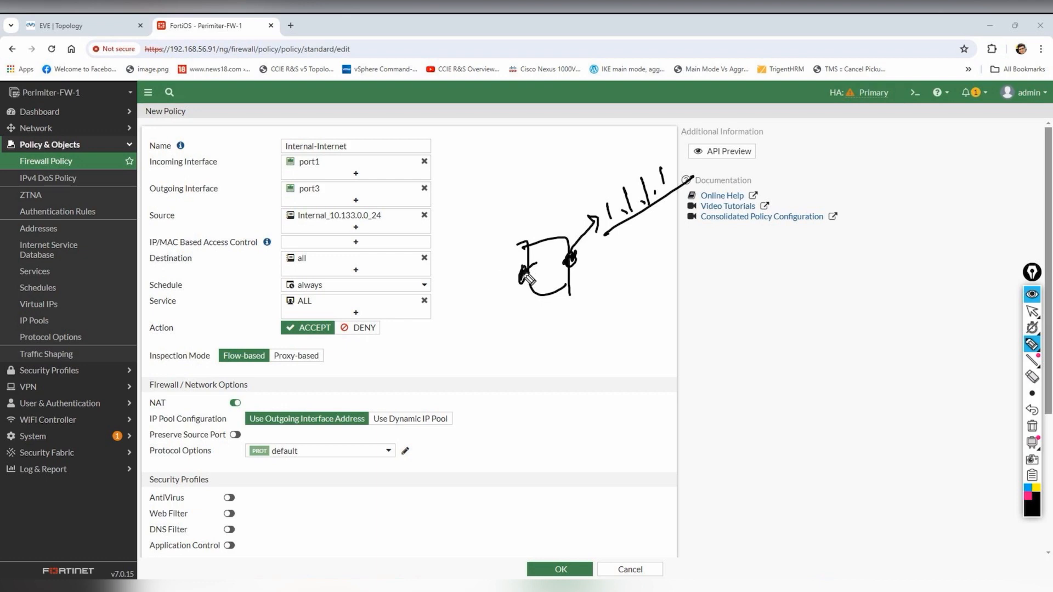
pyautogui.moveTo(521, 280)
pyautogui.mouseDown()
pyautogui.moveTo(493, 245)
pyautogui.moveTo(505, 254)
pyautogui.moveTo(466, 243)
pyautogui.moveTo(493, 232)
pyautogui.mouseUp()
pyautogui.moveTo(440, 276); pyautogui.dragTo(503, 229)
pyautogui.moveTo(475, 264)
pyautogui.mouseDown()
pyautogui.moveTo(535, 286)
pyautogui.moveTo(643, 241)
pyautogui.moveTo(650, 252)
pyautogui.moveTo(684, 258)
pyautogui.moveTo(674, 278)
pyautogui.mouseUp()
pyautogui.moveTo(696, 230)
pyautogui.mouseDown()
pyautogui.moveTo(695, 239)
pyautogui.moveTo(715, 230)
pyautogui.moveTo(734, 241)
pyautogui.moveTo(782, 211)
pyautogui.moveTo(803, 213)
pyautogui.moveTo(673, 289)
pyautogui.mouseUp()
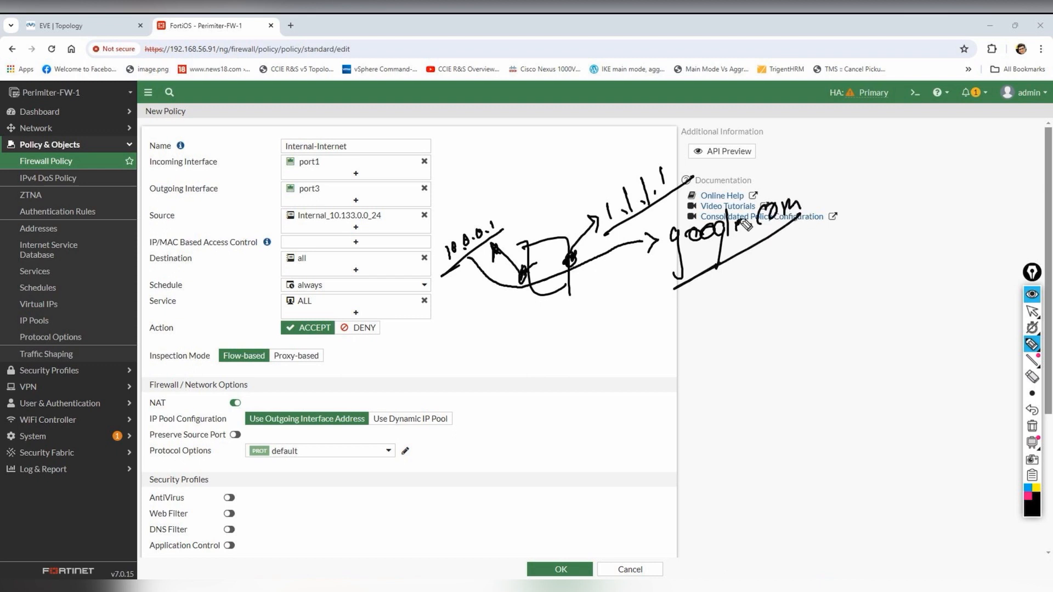
pyautogui.moveTo(315, 432); pyautogui.dragTo(378, 379)
pyautogui.moveTo(688, 184)
pyautogui.mouseDown()
pyautogui.moveTo(605, 233)
pyautogui.moveTo(693, 181)
pyautogui.moveTo(586, 219)
pyautogui.moveTo(603, 233)
pyautogui.mouseUp()
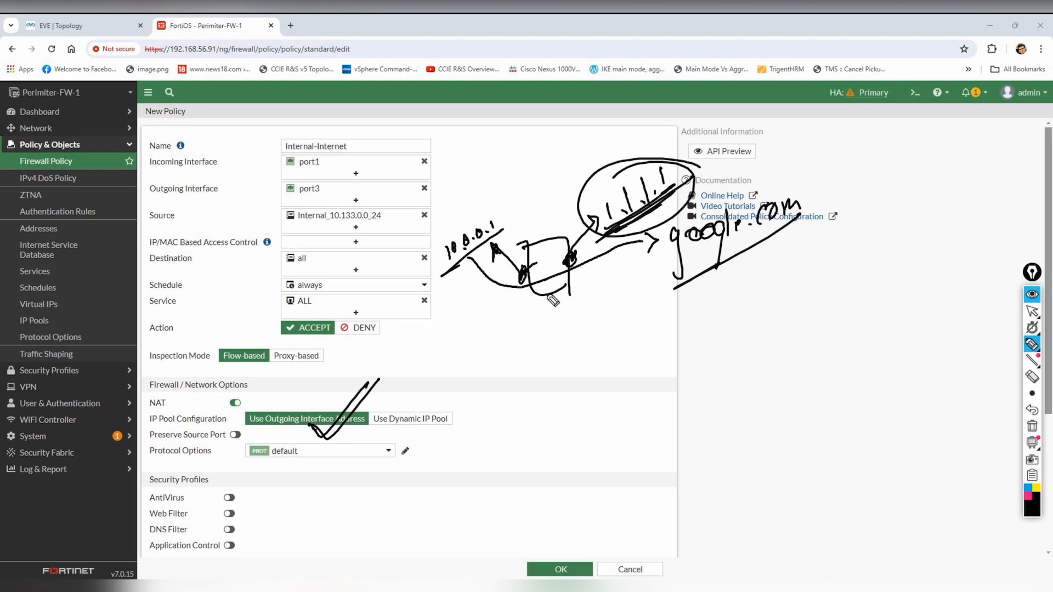
pyautogui.click(1030, 428)
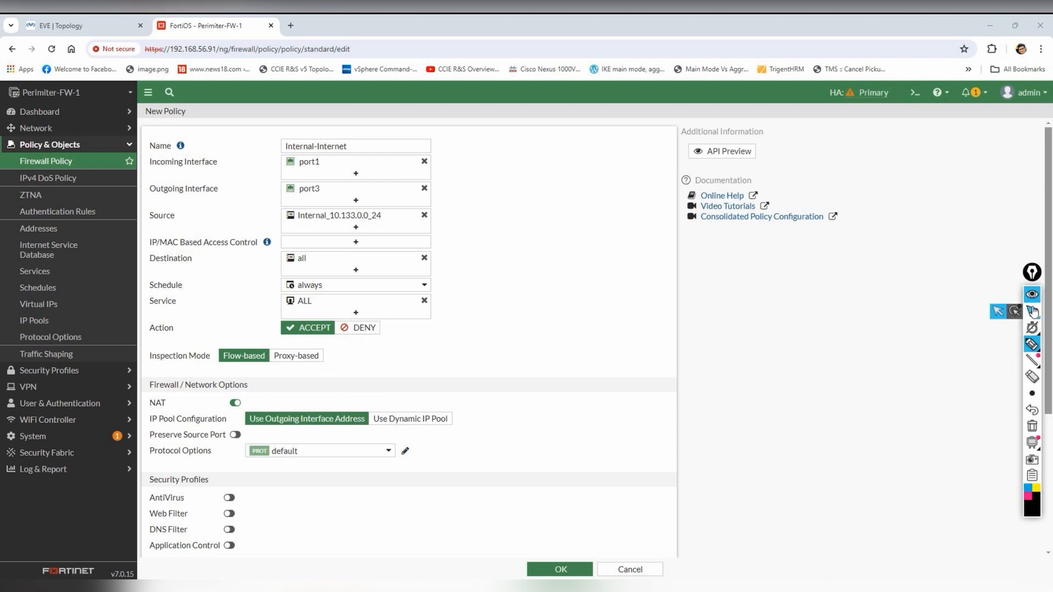
# - Set Log Allowed Traffic to All Sessions and save the Internal-Internet policy
pyautogui.click(998, 312)
pyautogui.scroll(-4, 300, 404)
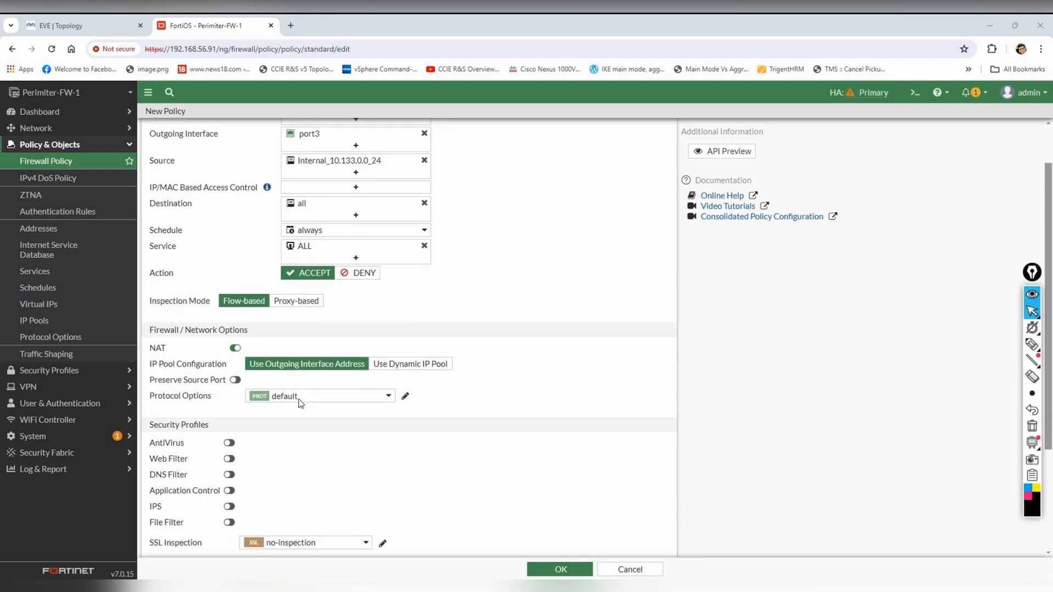
pyautogui.click(382, 439)
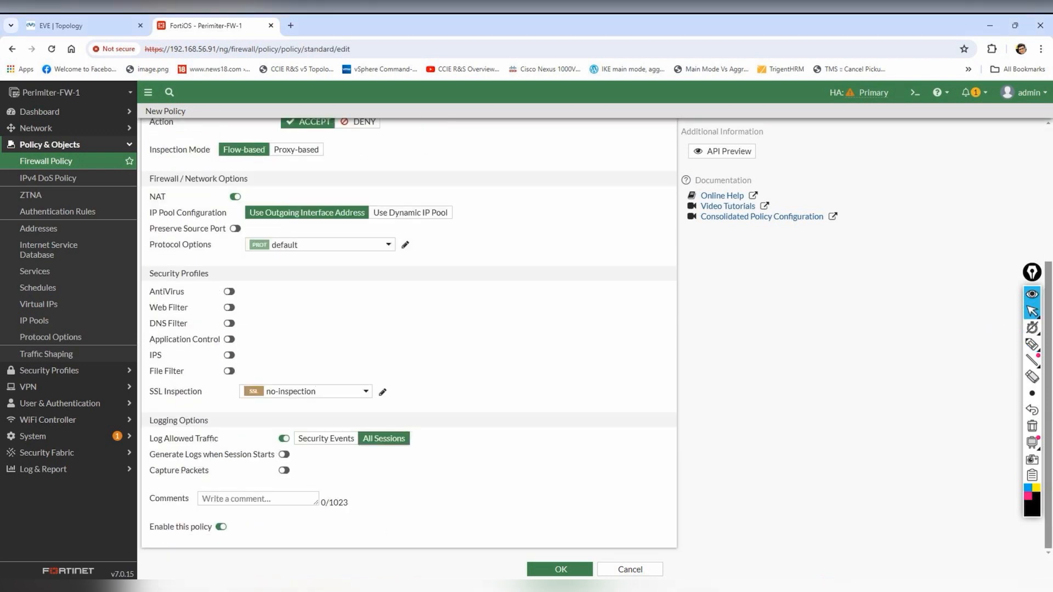
pyautogui.click(559, 568)
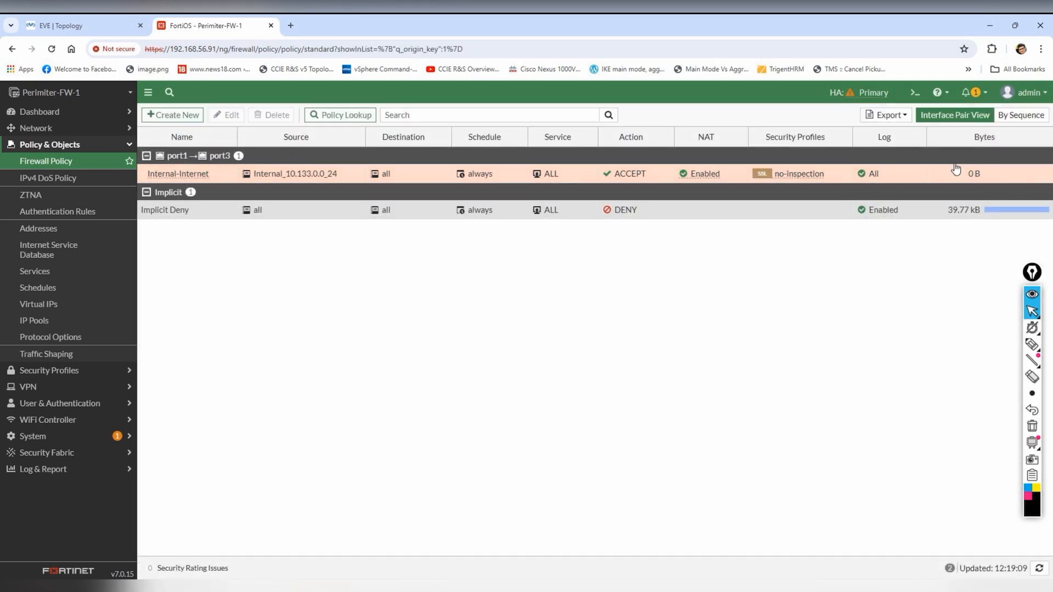
# - Open the Users PC console from the EVE-NG lab
pyautogui.click(60, 25)
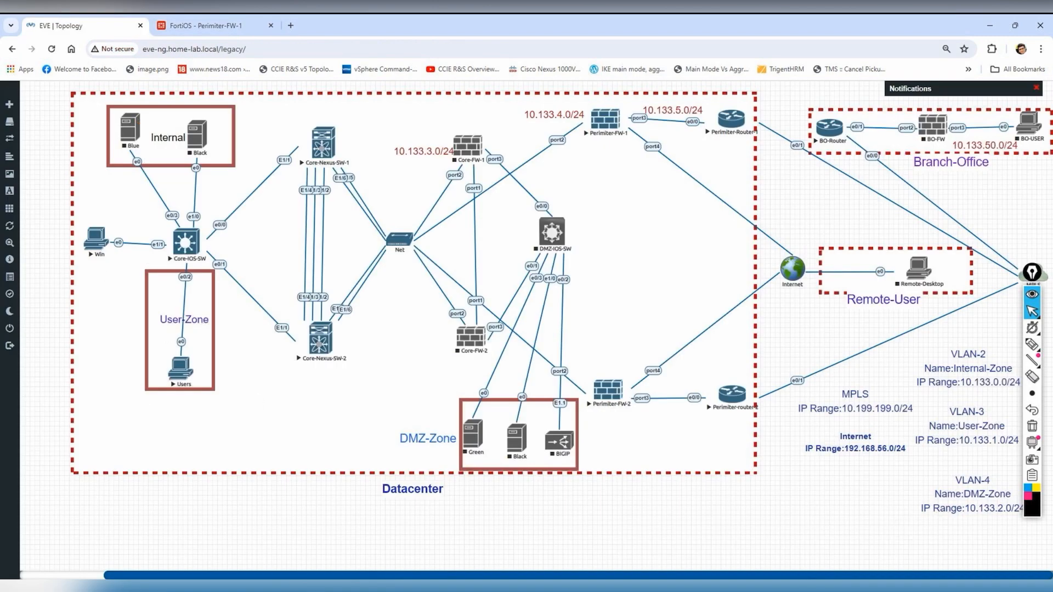
pyautogui.click(828, 586)
pyautogui.click(888, 540)
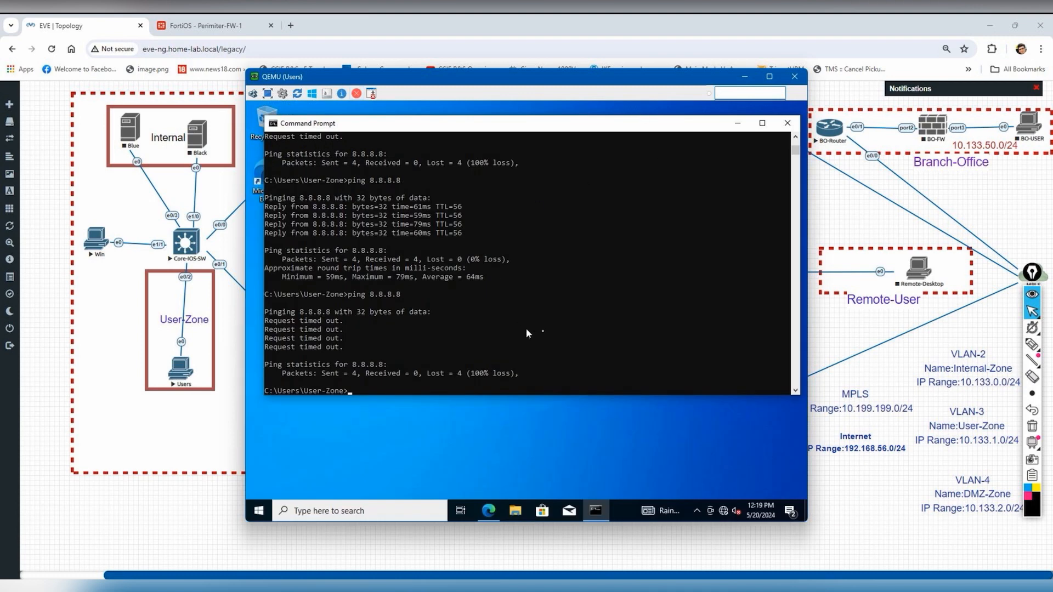
# - Run ipconfig on the Users PC and confirm its IPv4 address is 10.133.1.20
pyautogui.click(542, 331)
pyautogui.press('Return')
pyautogui.press('Return')
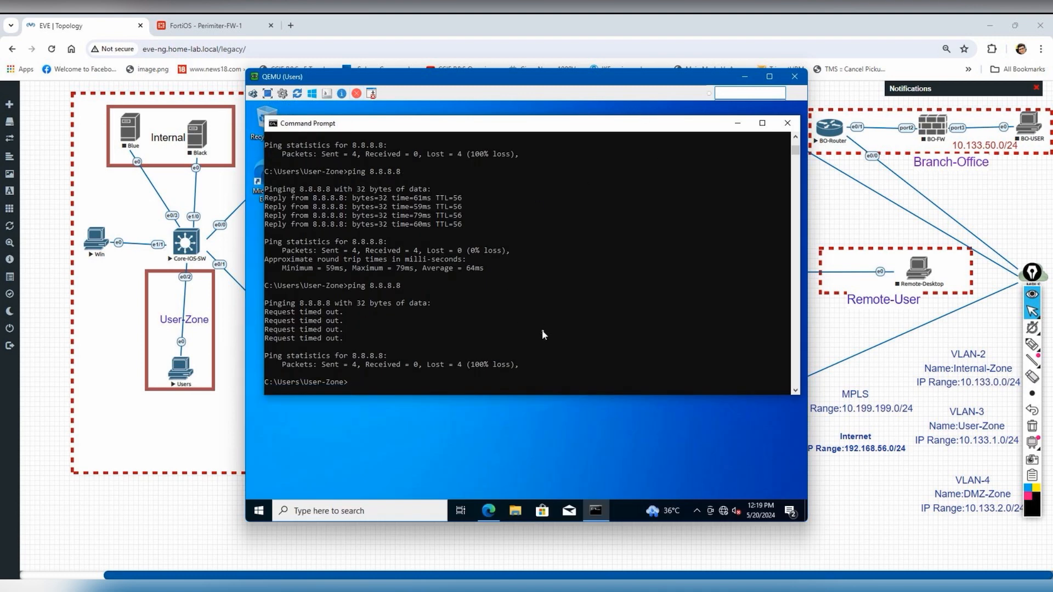
pyautogui.press('Return')
pyautogui.press('Return')
pyautogui.press('Return')
pyautogui.press('Return')
pyautogui.press('Return')
pyautogui.press('Return')
pyautogui.write('ipconfi')
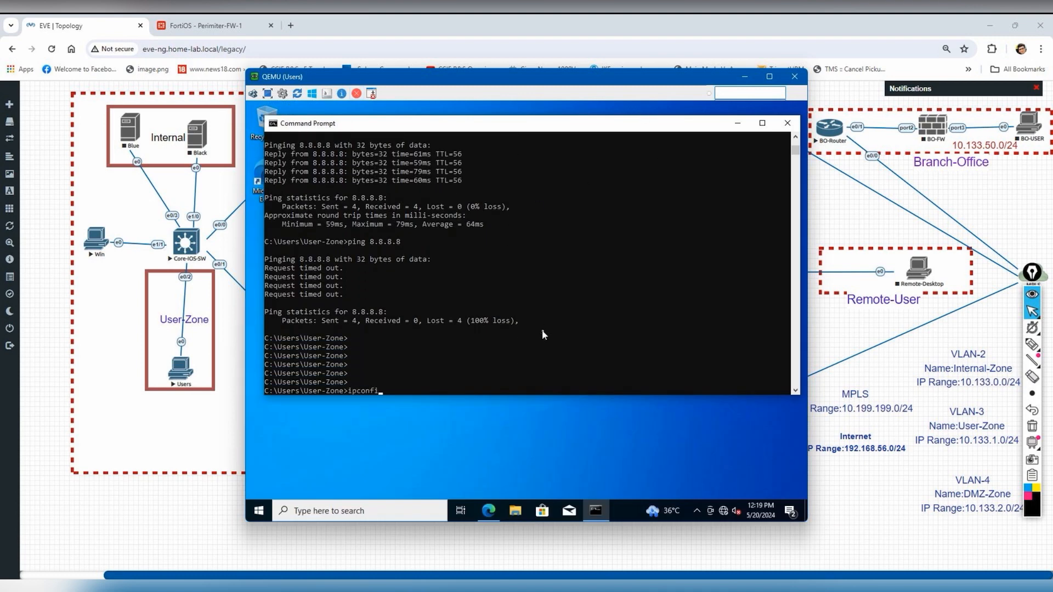
pyautogui.write('g')
pyautogui.press('Return')
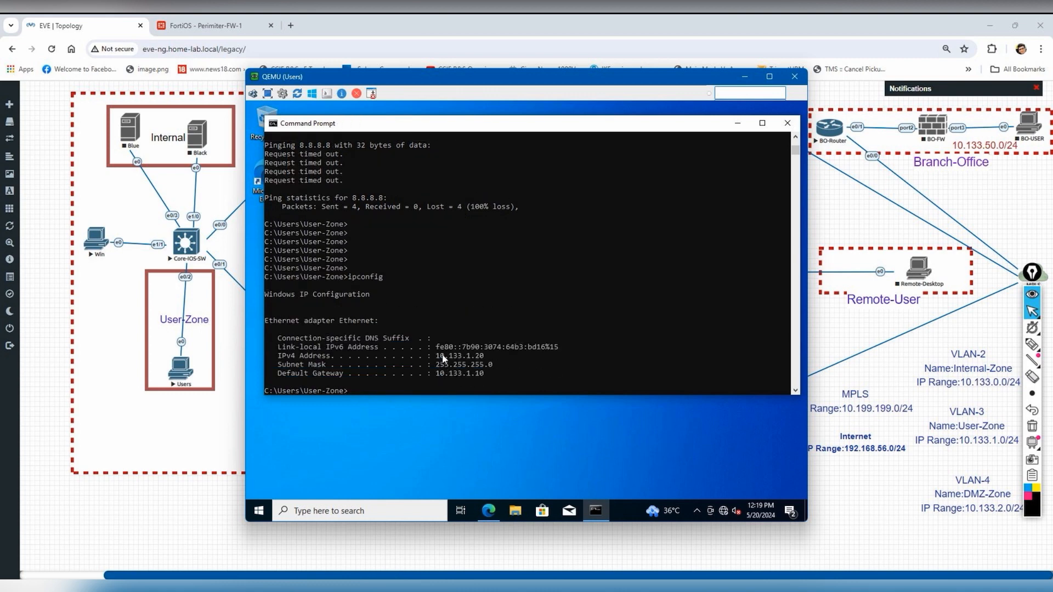
pyautogui.moveTo(442, 356); pyautogui.dragTo(498, 357)
pyautogui.click(643, 302)
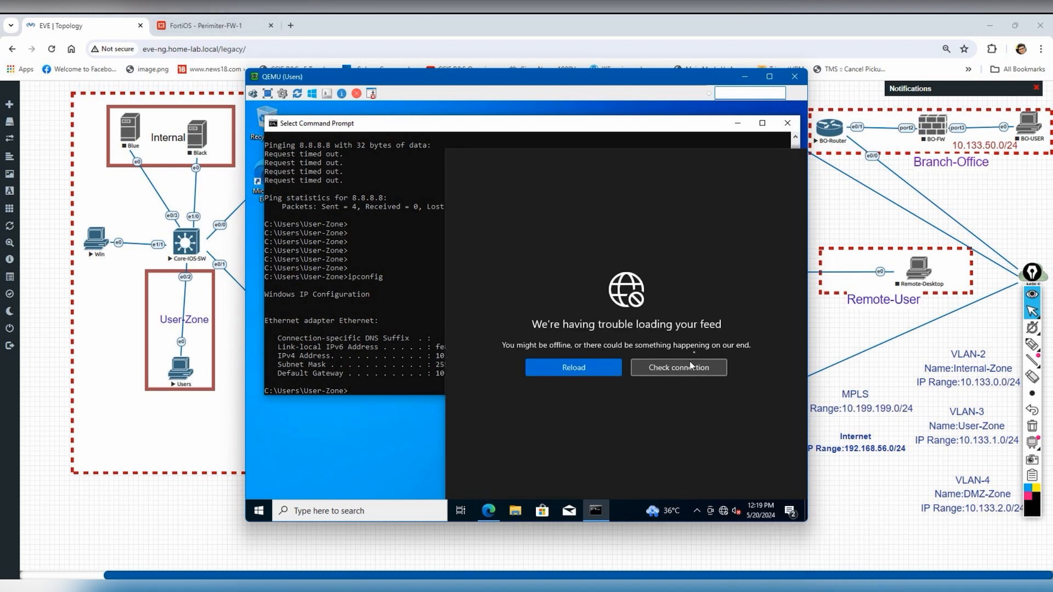
# - Ping 8.8.8.8, then return to the FortiGate policy list
pyautogui.write('ping 8.8.8.8')
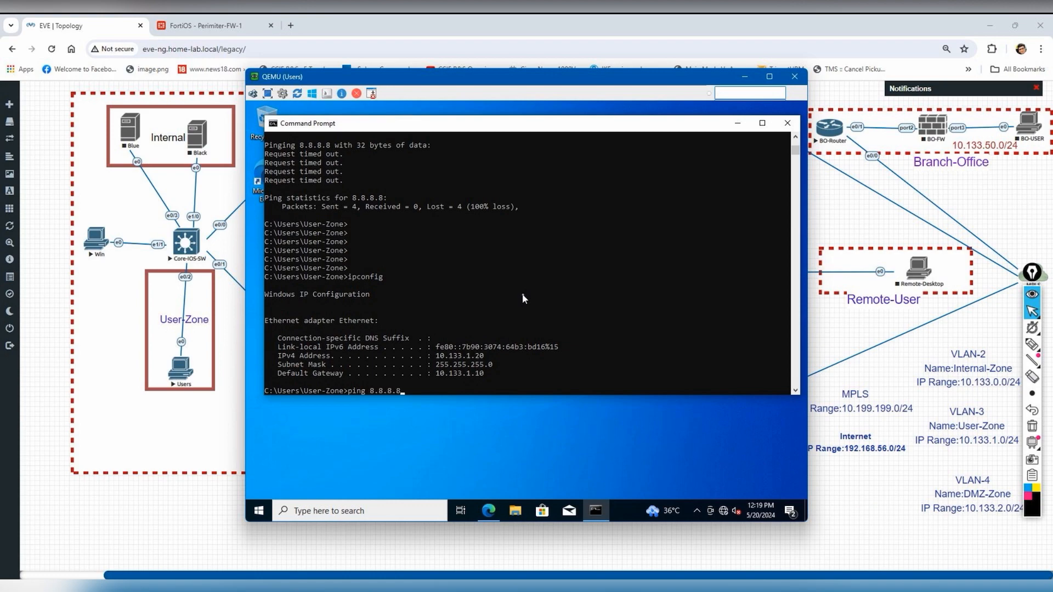
pyautogui.press('Return')
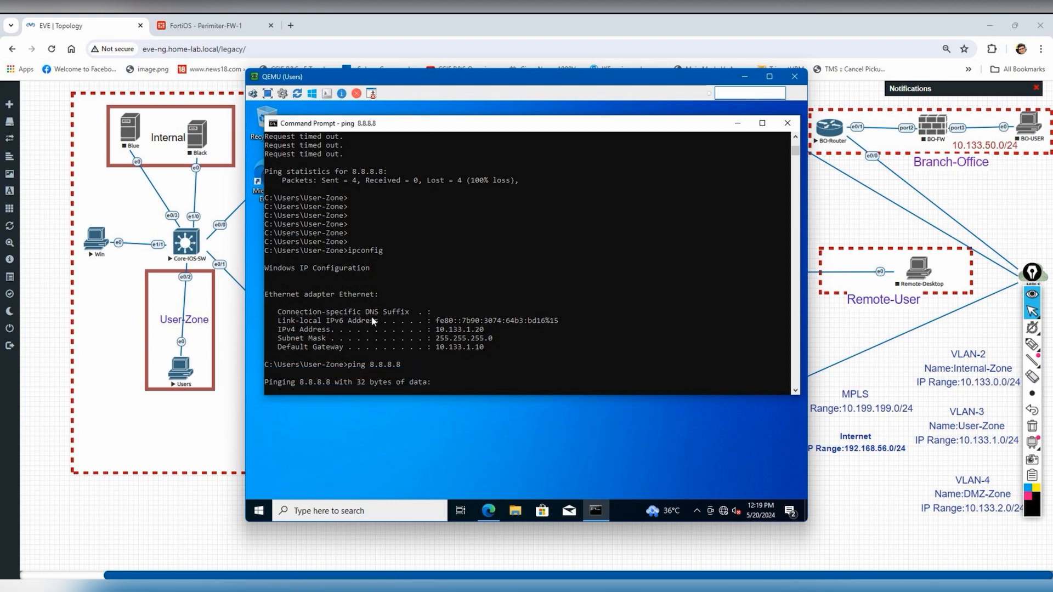
pyautogui.click(202, 25)
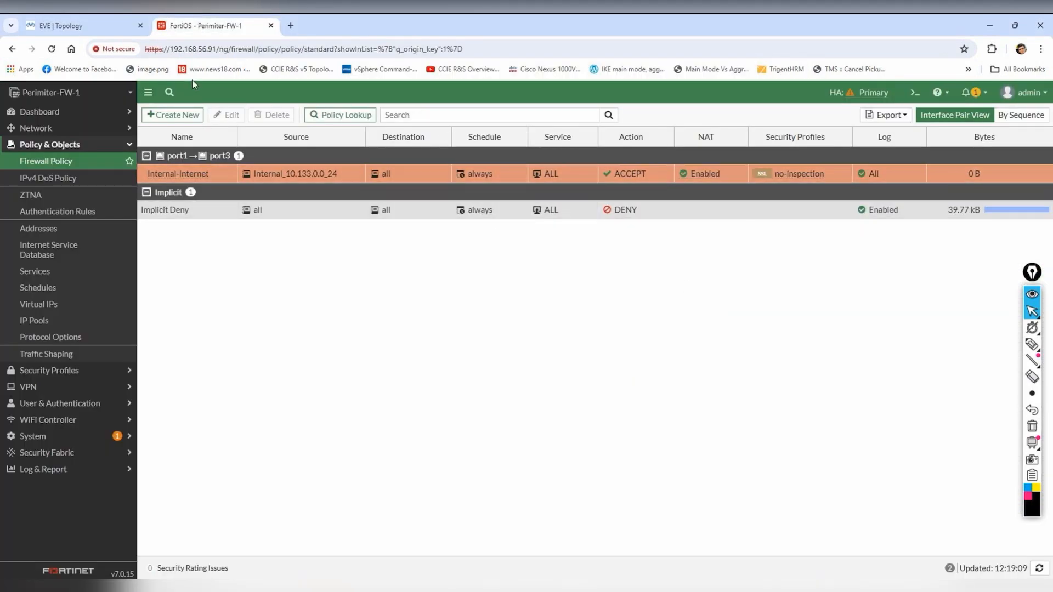
# - Open the Log & Report > Forward Traffic log
pyautogui.click(47, 471)
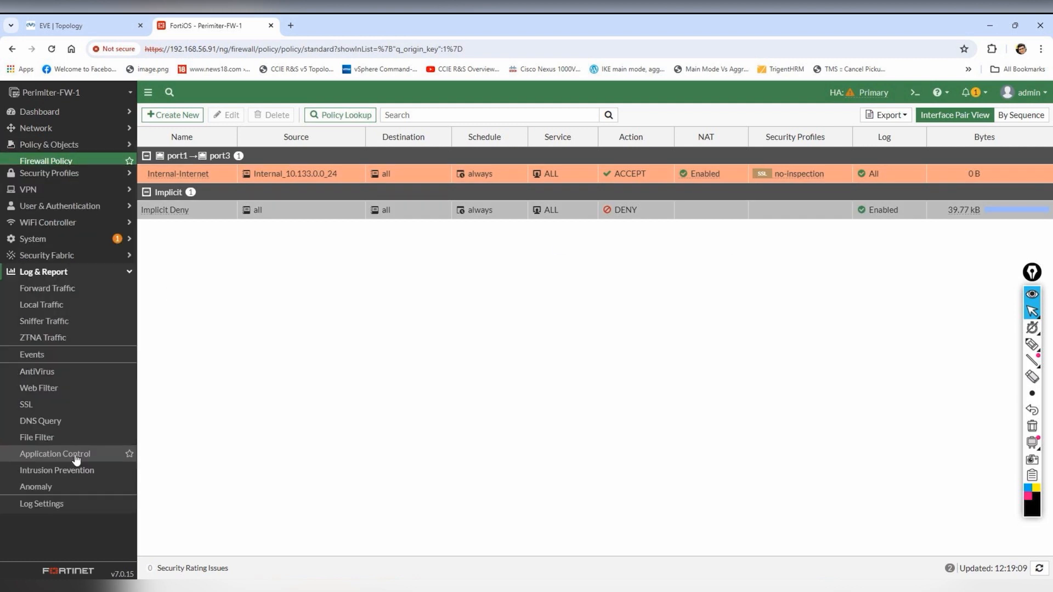
pyautogui.click(66, 260)
pyautogui.click(60, 260)
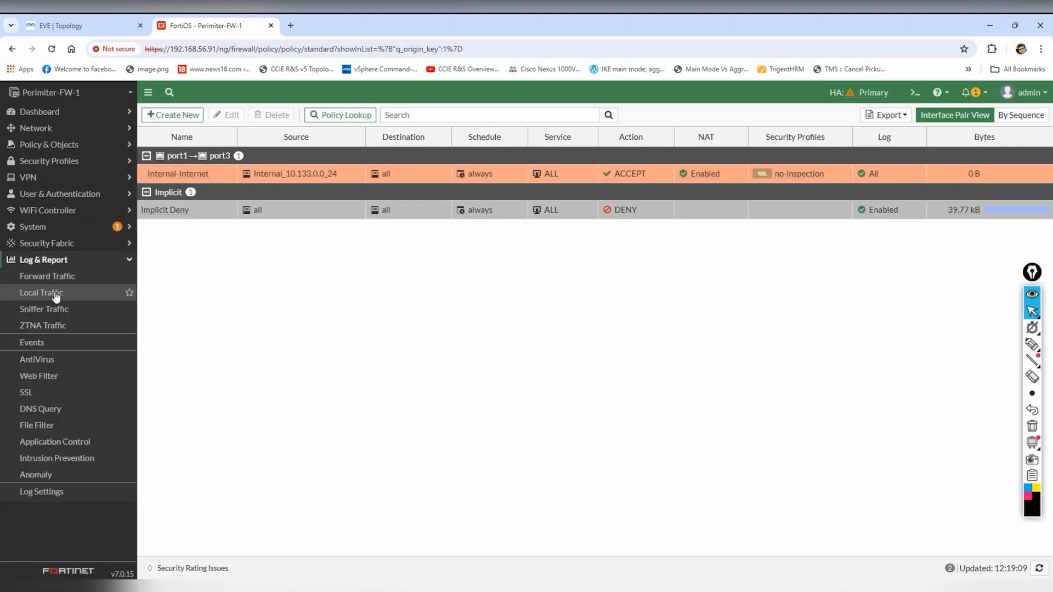
pyautogui.click(69, 282)
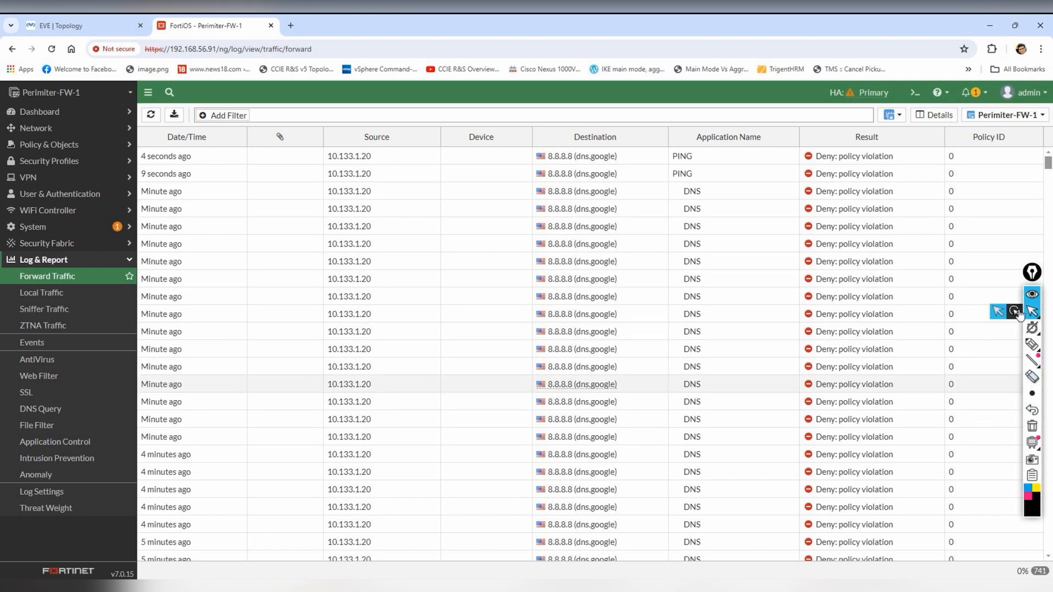
# - Annotate the 10.133.1.20 to 8.8.8.8 PING entry denied as policy violation: policy not matched
pyautogui.moveTo(1033, 352)
pyautogui.click(979, 345)
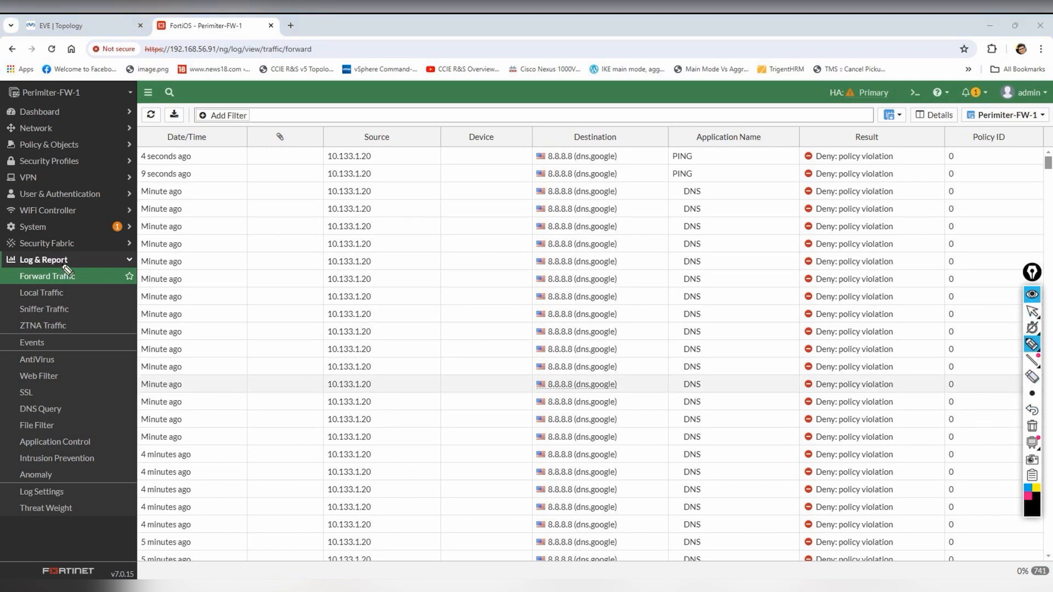
pyautogui.moveTo(381, 155)
pyautogui.mouseDown()
pyautogui.moveTo(384, 166)
pyautogui.moveTo(418, 147)
pyautogui.mouseUp()
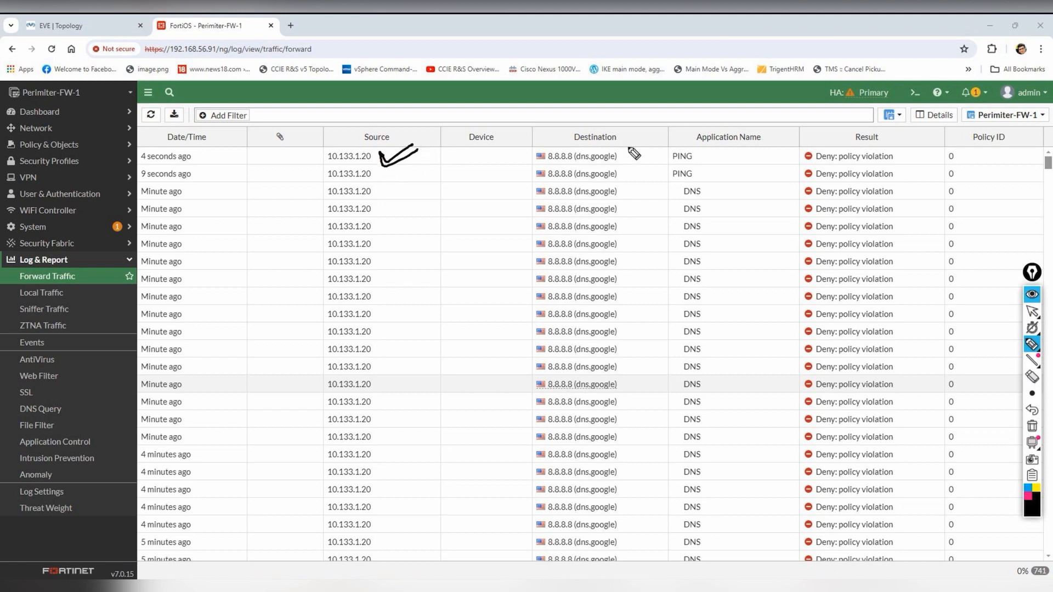
pyautogui.moveTo(548, 163); pyautogui.dragTo(597, 160)
pyautogui.moveTo(704, 155); pyautogui.dragTo(743, 147)
pyautogui.moveTo(815, 164); pyautogui.dragTo(877, 161)
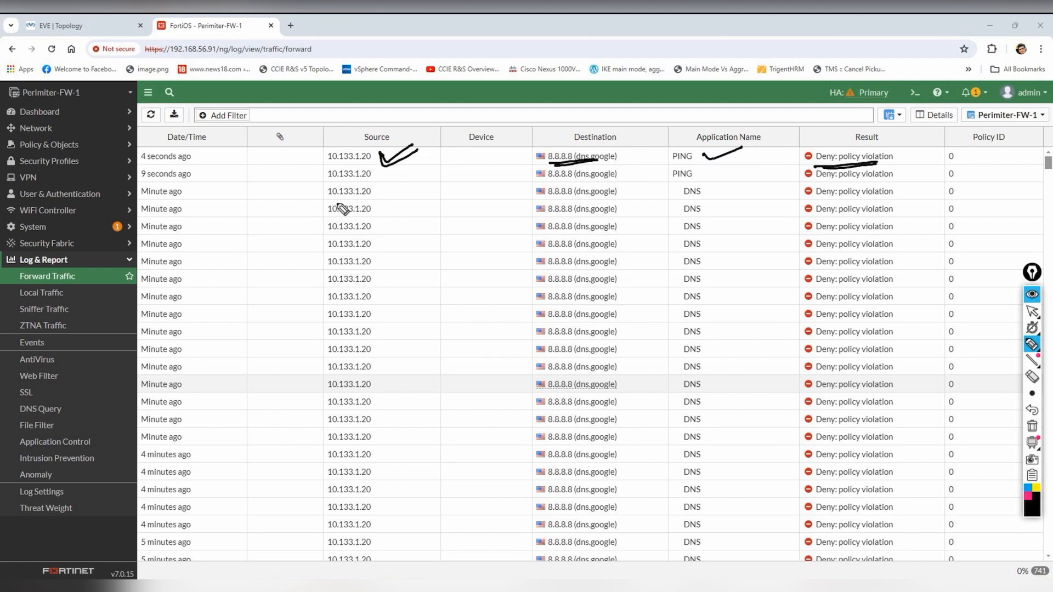
pyautogui.moveTo(382, 255)
pyautogui.mouseDown()
pyautogui.moveTo(408, 286)
pyautogui.moveTo(450, 263)
pyautogui.moveTo(471, 287)
pyautogui.moveTo(481, 245)
pyautogui.moveTo(543, 218)
pyautogui.moveTo(554, 187)
pyautogui.moveTo(562, 209)
pyautogui.mouseUp()
pyautogui.moveTo(510, 302)
pyautogui.mouseDown()
pyautogui.moveTo(554, 258)
pyautogui.moveTo(608, 258)
pyautogui.moveTo(619, 222)
pyautogui.mouseUp()
pyautogui.moveTo(523, 353); pyautogui.dragTo(640, 251)
pyautogui.click(1032, 426)
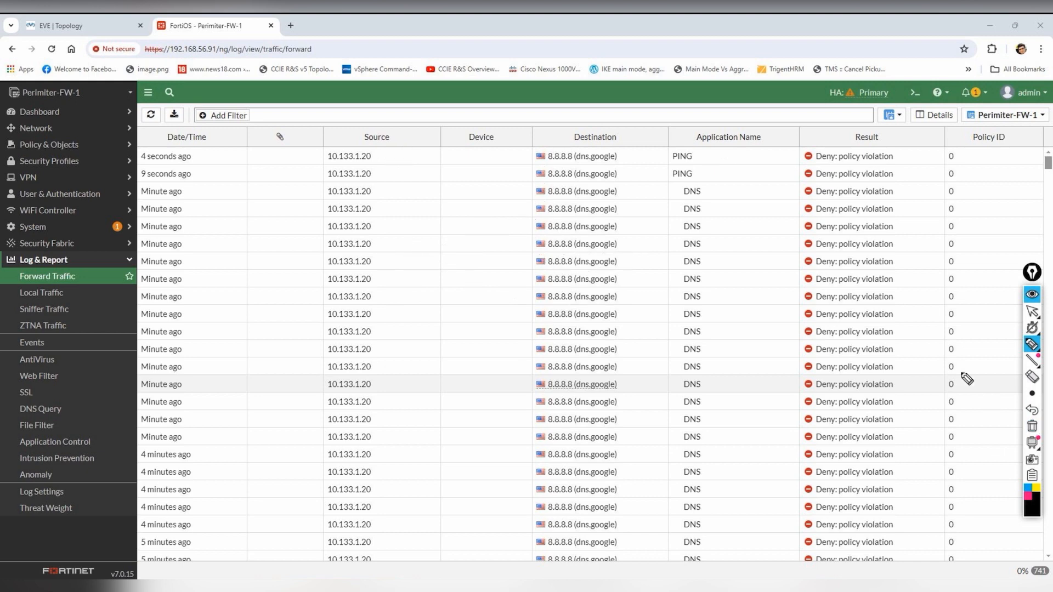
pyautogui.click(1032, 311)
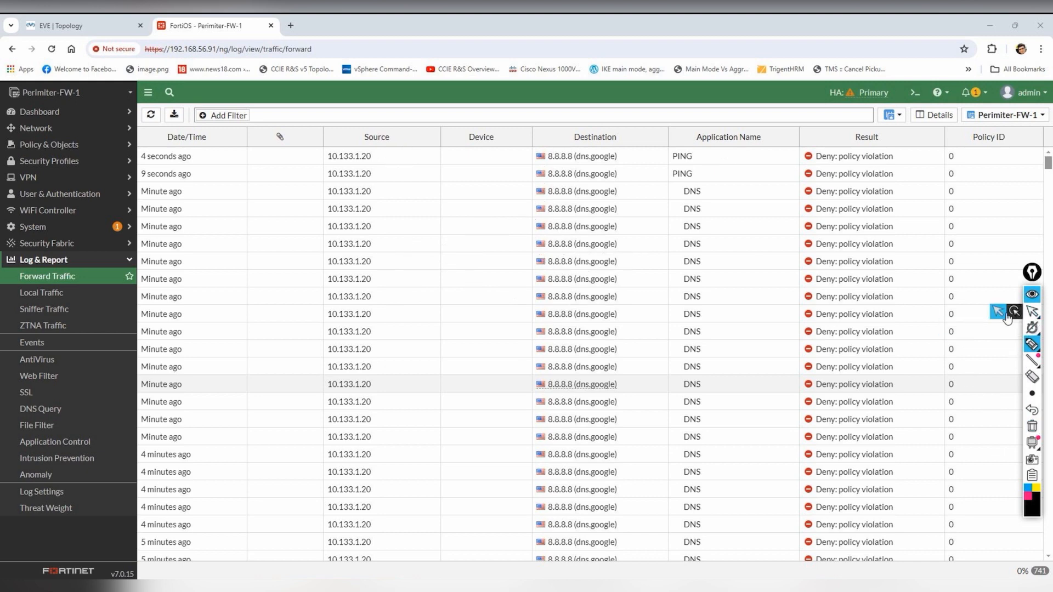
pyautogui.click(55, 144)
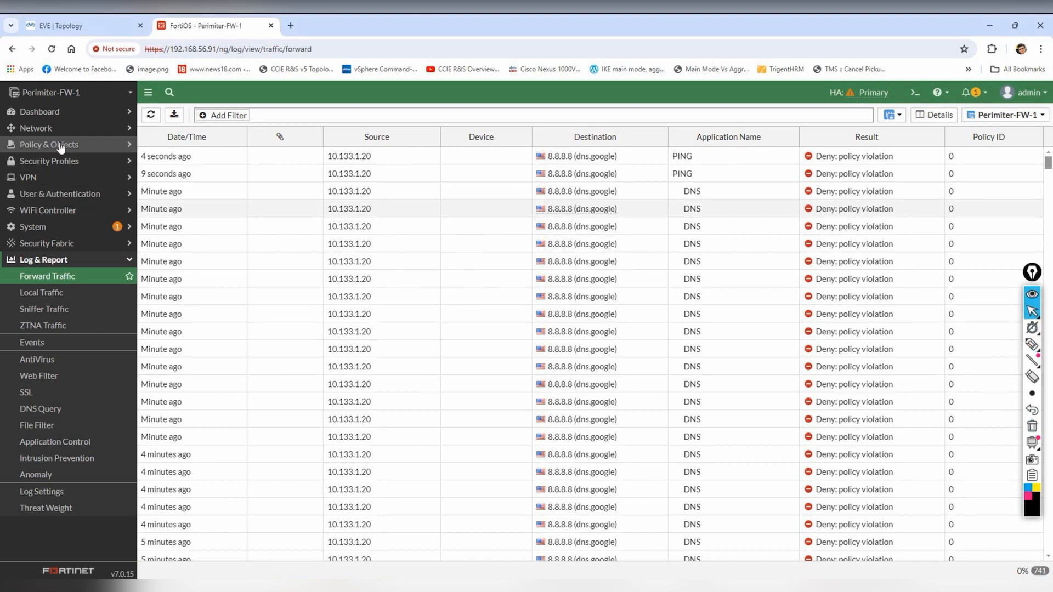
# - Compare the policy's 10.133.0.0 source subnet with the VM's 10.133.1.20 address, highlighting both
pyautogui.click(49, 161)
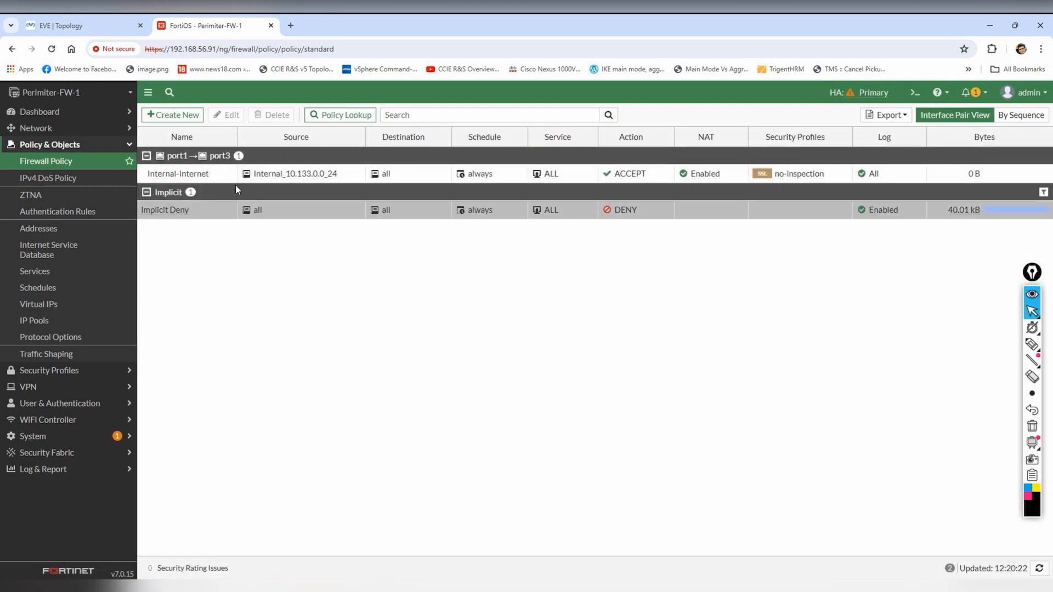
pyautogui.moveTo(305, 179)
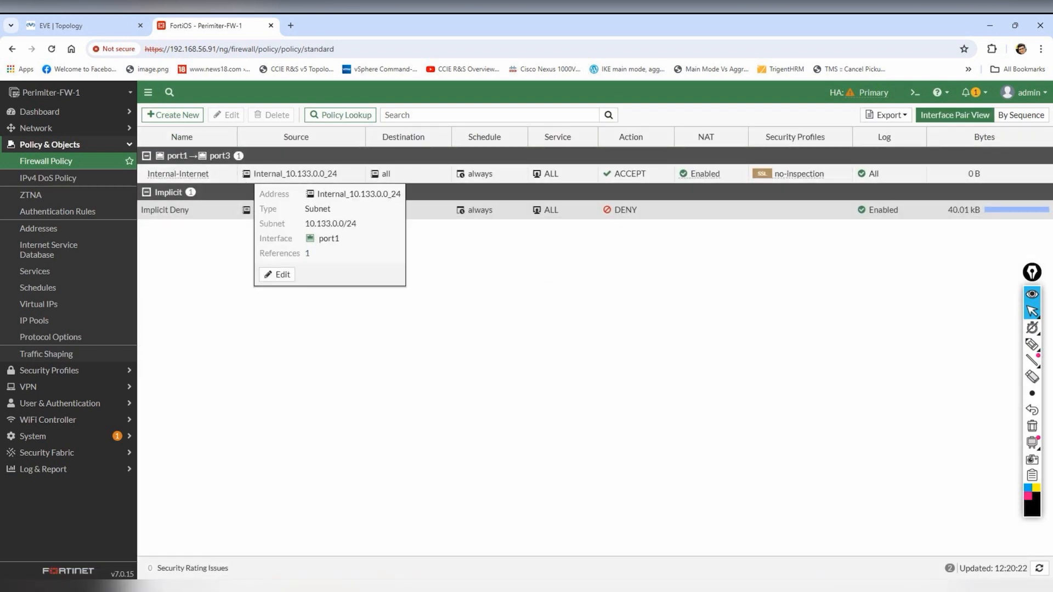
pyautogui.moveTo(829, 585)
pyautogui.click(899, 539)
pyautogui.moveTo(522, 96); pyautogui.dragTo(774, 137)
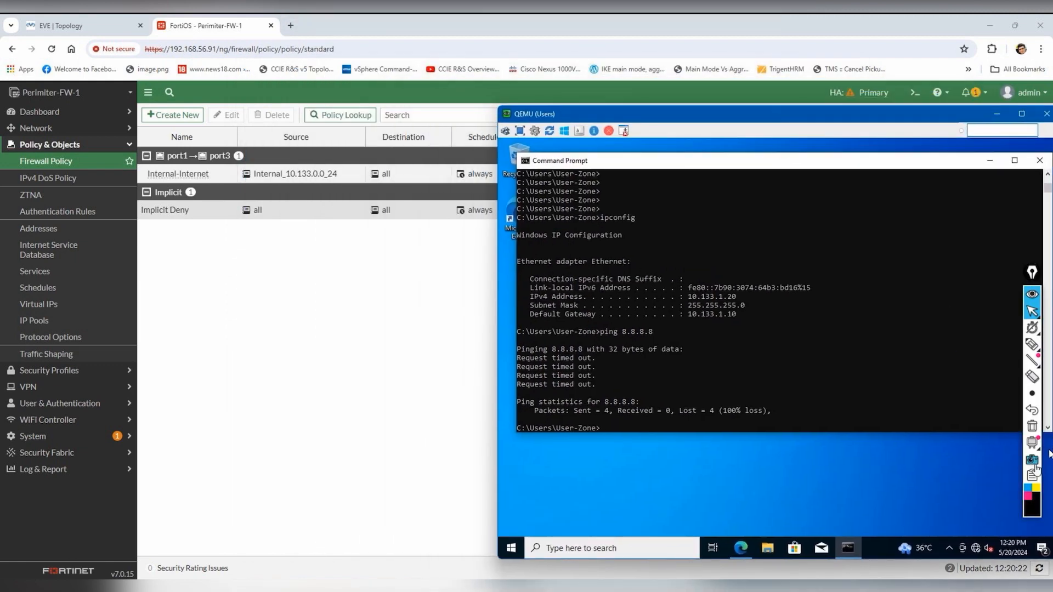
pyautogui.click(1031, 344)
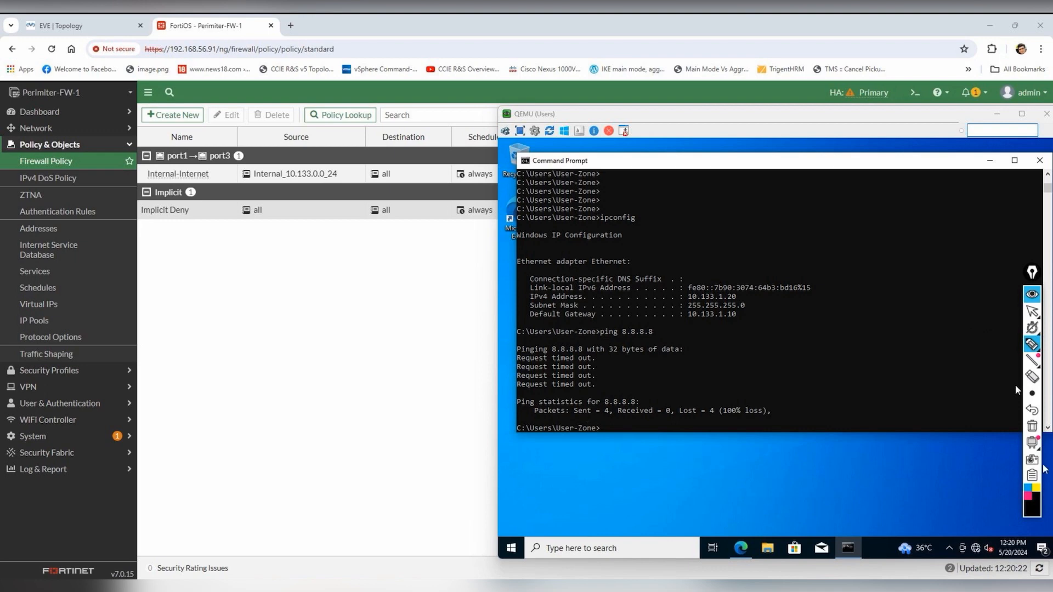
pyautogui.click(1029, 495)
pyautogui.moveTo(298, 181); pyautogui.dragTo(345, 172)
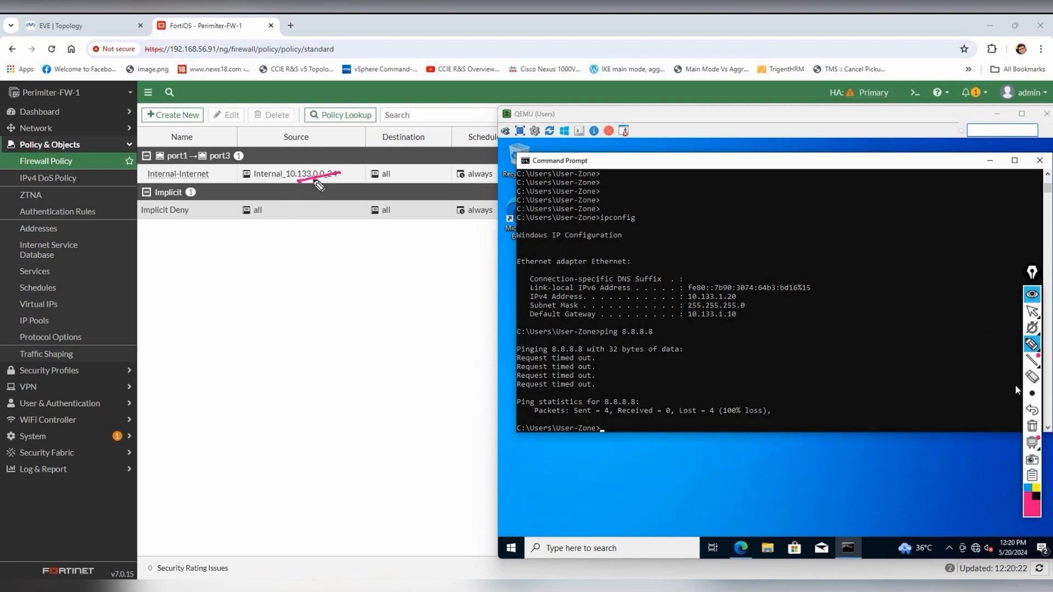
pyautogui.moveTo(744, 289); pyautogui.dragTo(744, 323)
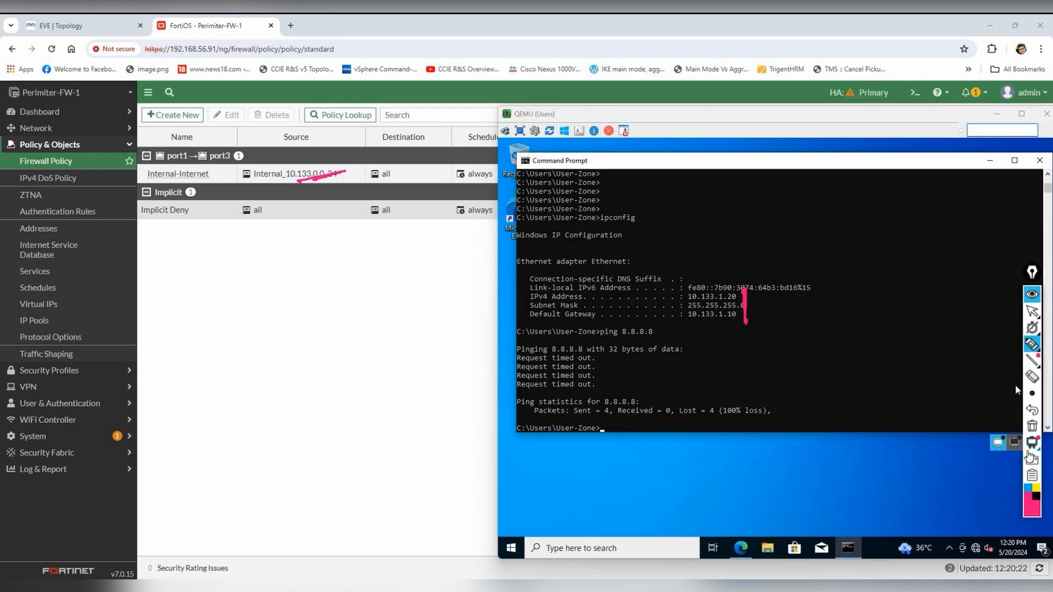
pyautogui.click(1029, 428)
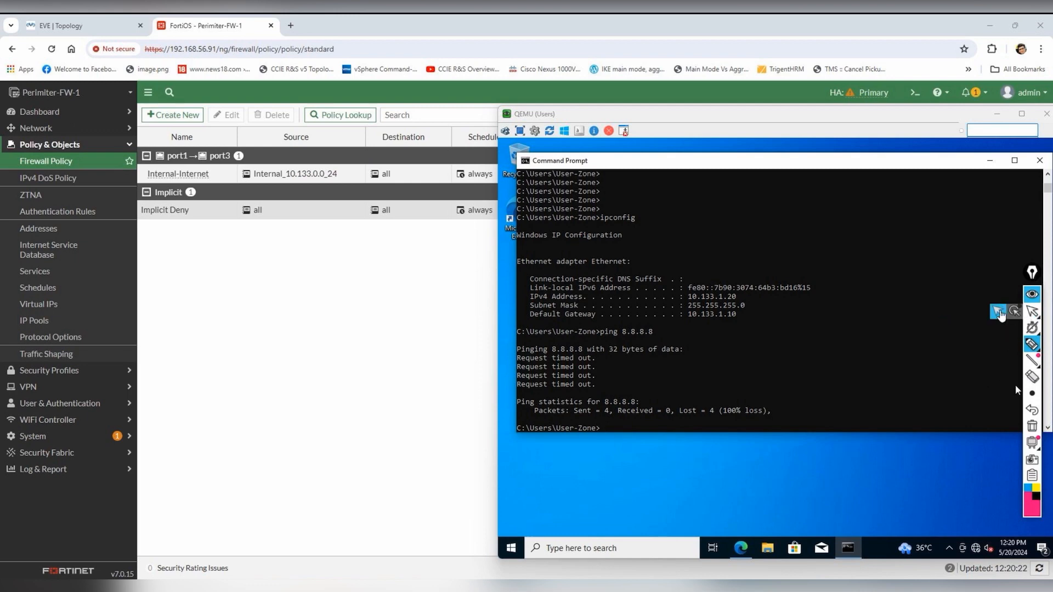
pyautogui.click(998, 311)
# - Change the source address subnet to 10.133.1.0 and save it
pyautogui.click(299, 176)
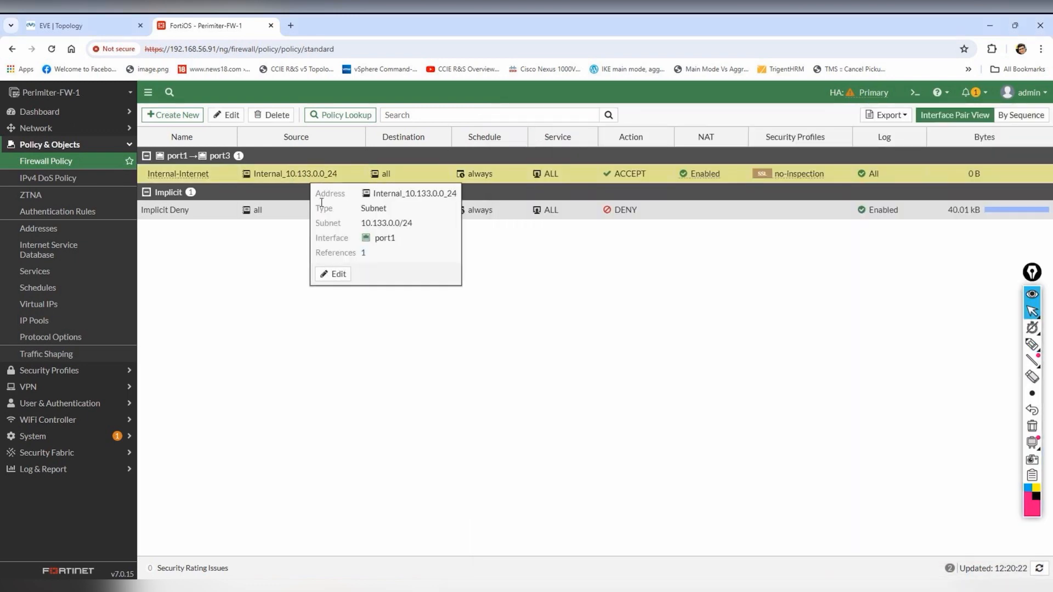
pyautogui.click(335, 274)
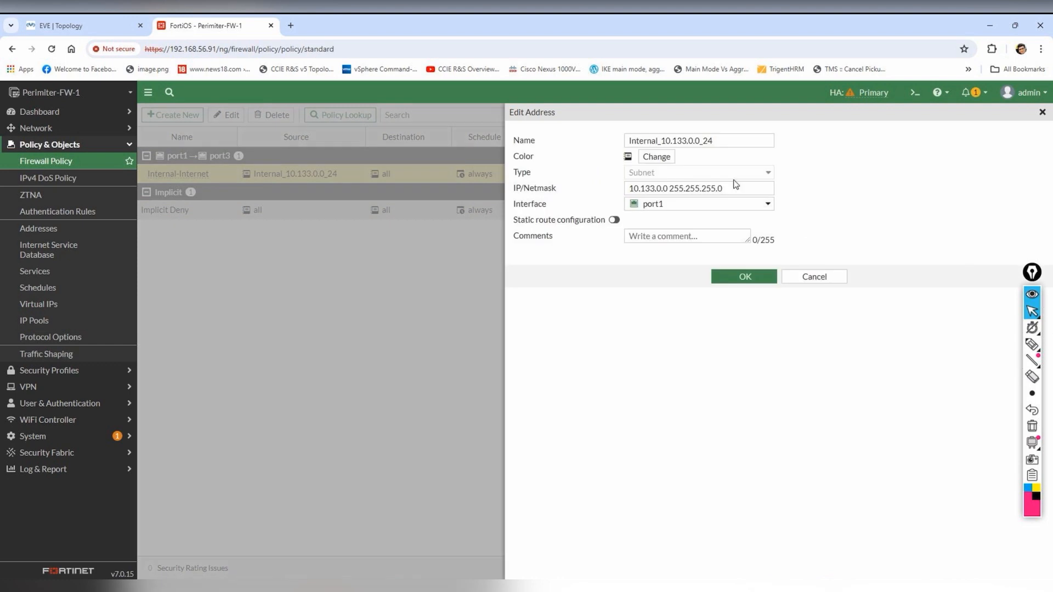
pyautogui.click(658, 187)
pyautogui.press('Delete')
pyautogui.write('1')
pyautogui.click(735, 279)
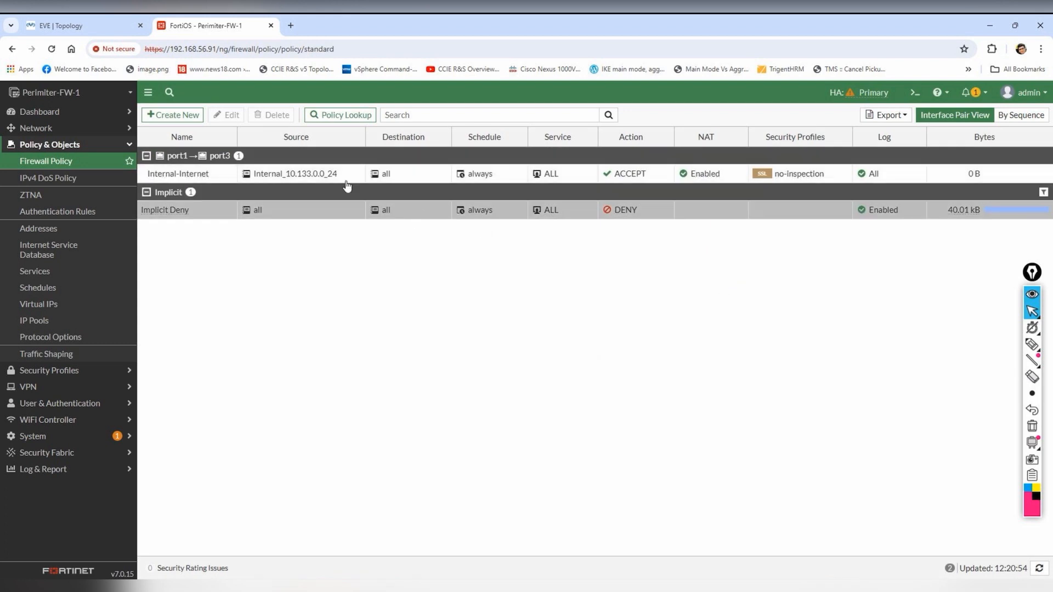
# - Rename the source address to Internal_10.133.1.0_24
pyautogui.click(335, 180)
pyautogui.click(358, 172)
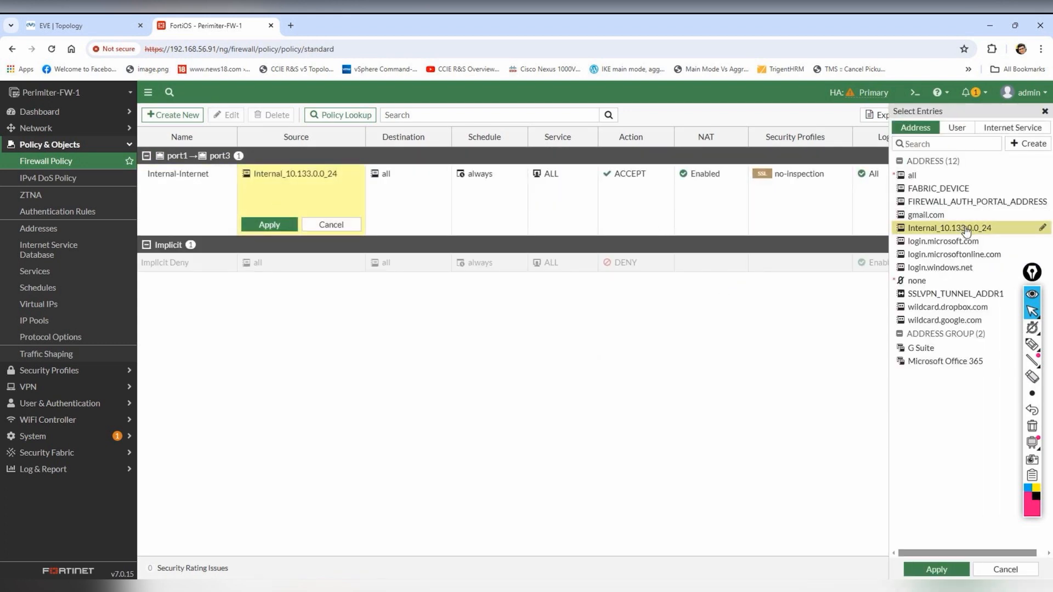
pyautogui.click(1041, 231)
pyautogui.click(694, 143)
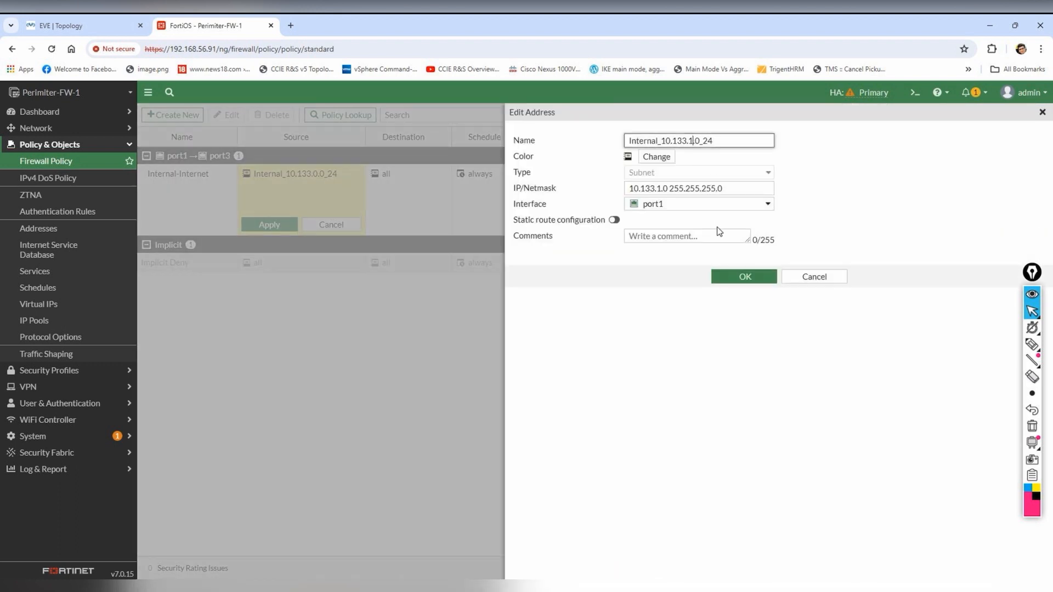
pyautogui.click(745, 277)
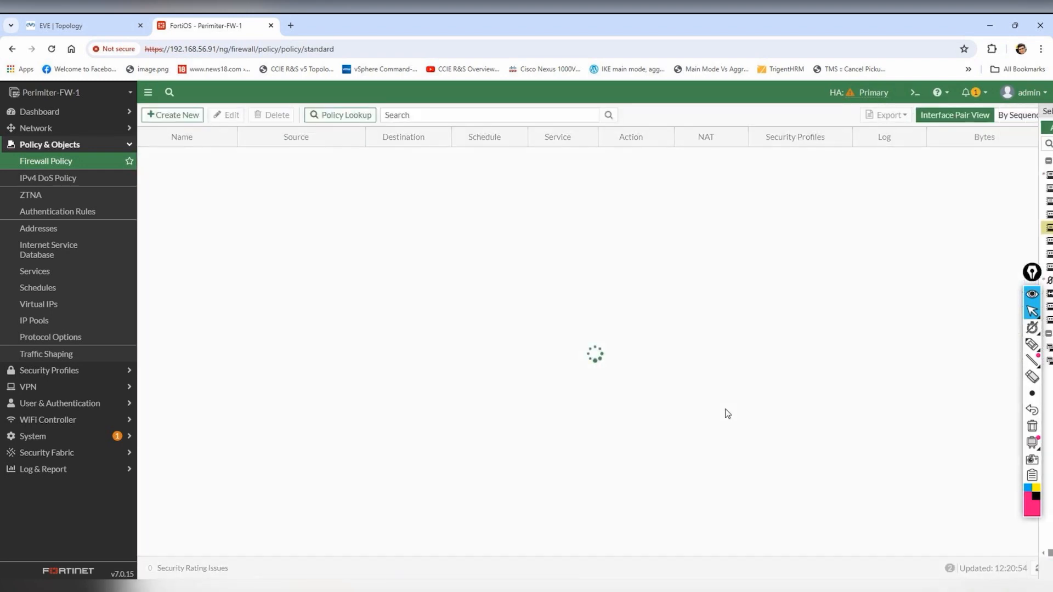
# - Re-run ping 8.8.8.8 from the Users PC and refresh the Forward Traffic log
pyautogui.moveTo(846, 576)
pyautogui.click(849, 547)
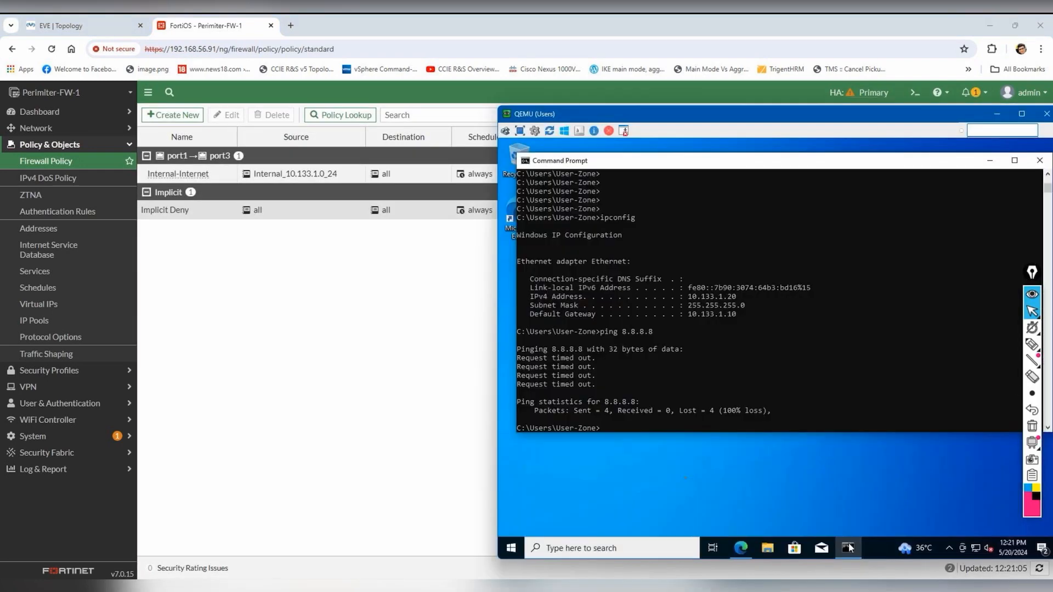
pyautogui.write('ping 8.8.8.8')
pyautogui.press('Return')
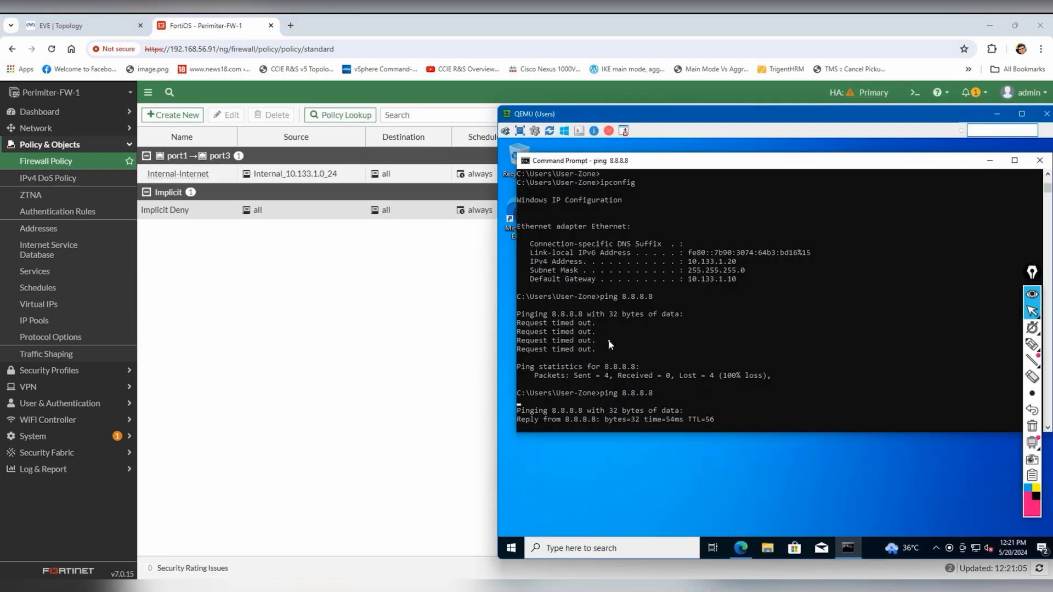
pyautogui.click(274, 351)
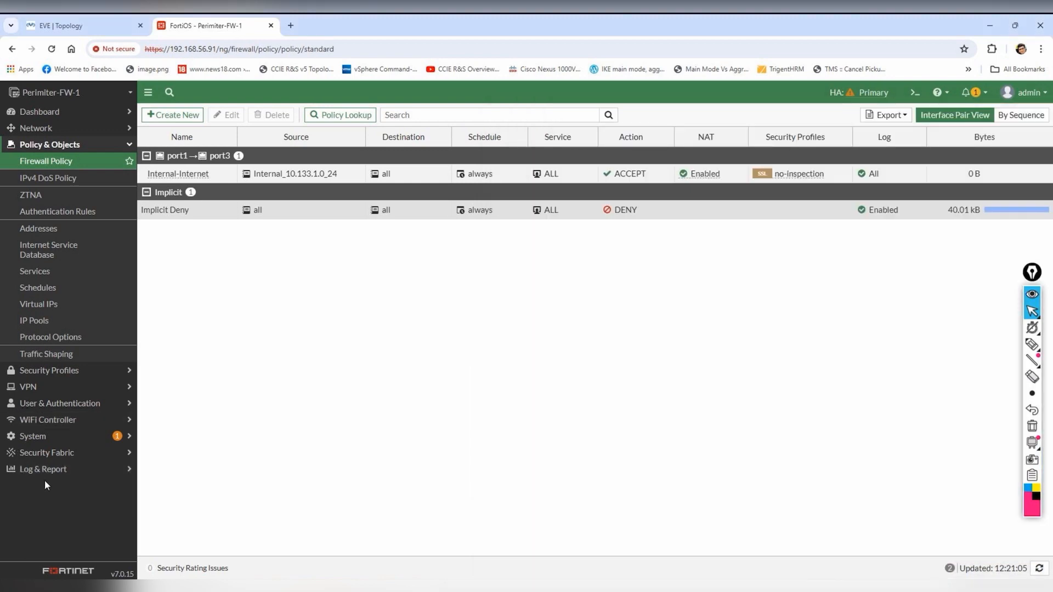
pyautogui.click(54, 470)
pyautogui.click(57, 277)
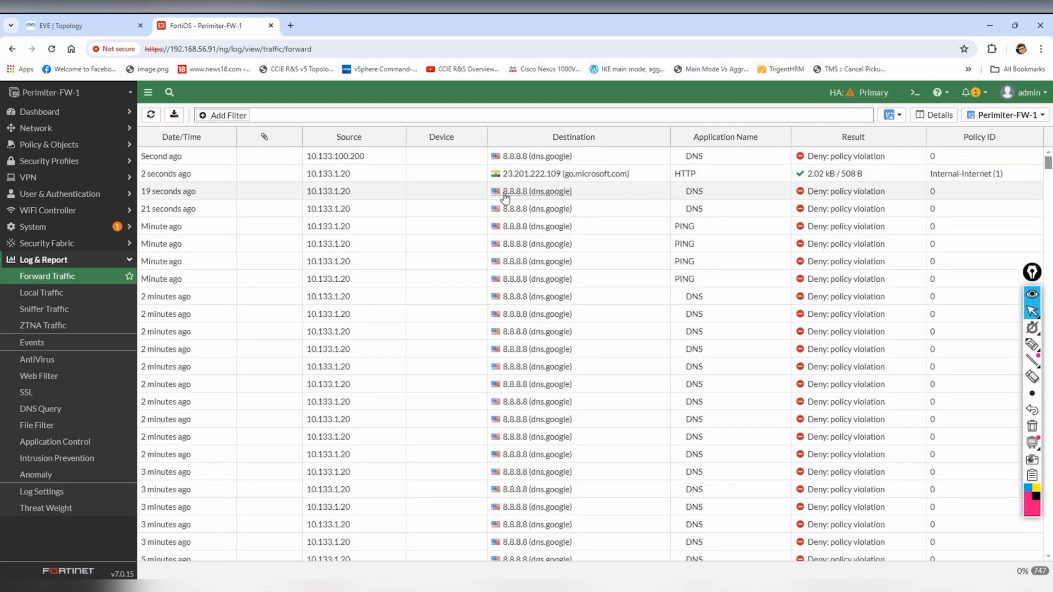
pyautogui.click(150, 115)
pyautogui.click(150, 116)
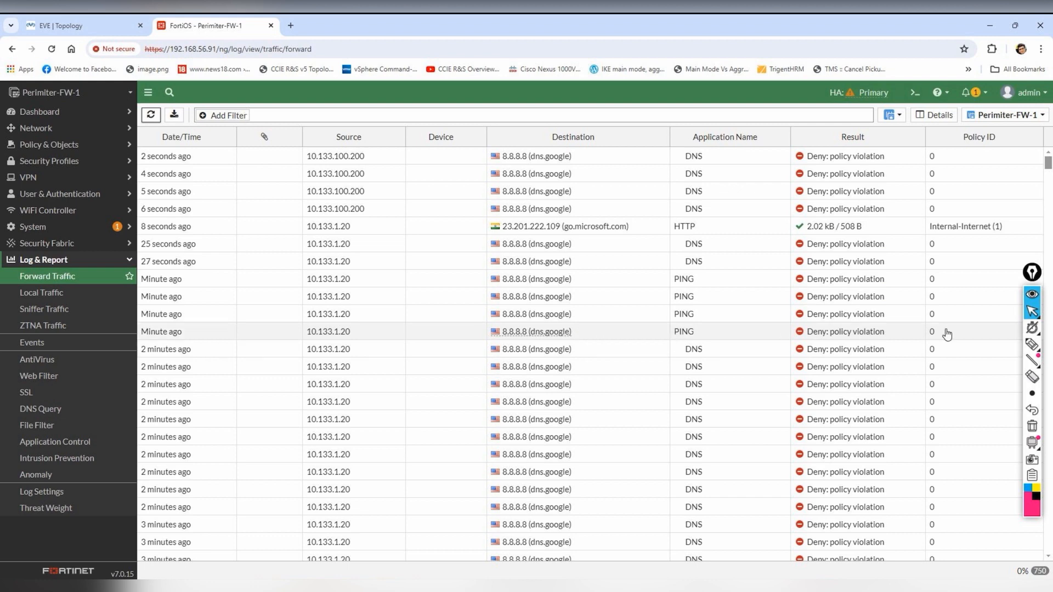
# - Reload a web page in the VM's Edge browser to generate HTTPS traffic
pyautogui.moveTo(809, 577)
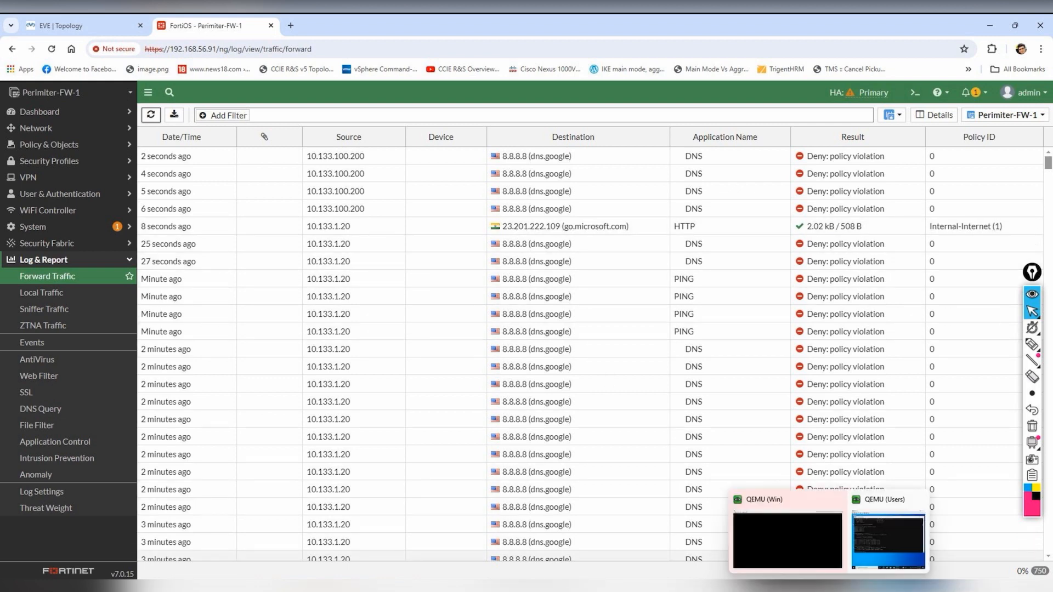
pyautogui.click(810, 548)
pyautogui.click(740, 547)
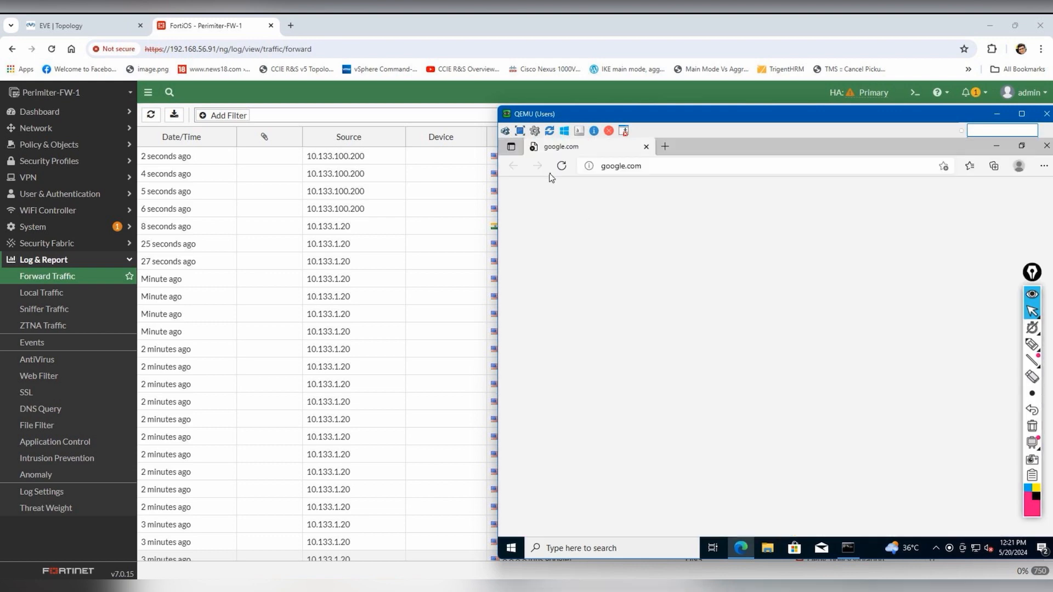
pyautogui.click(562, 166)
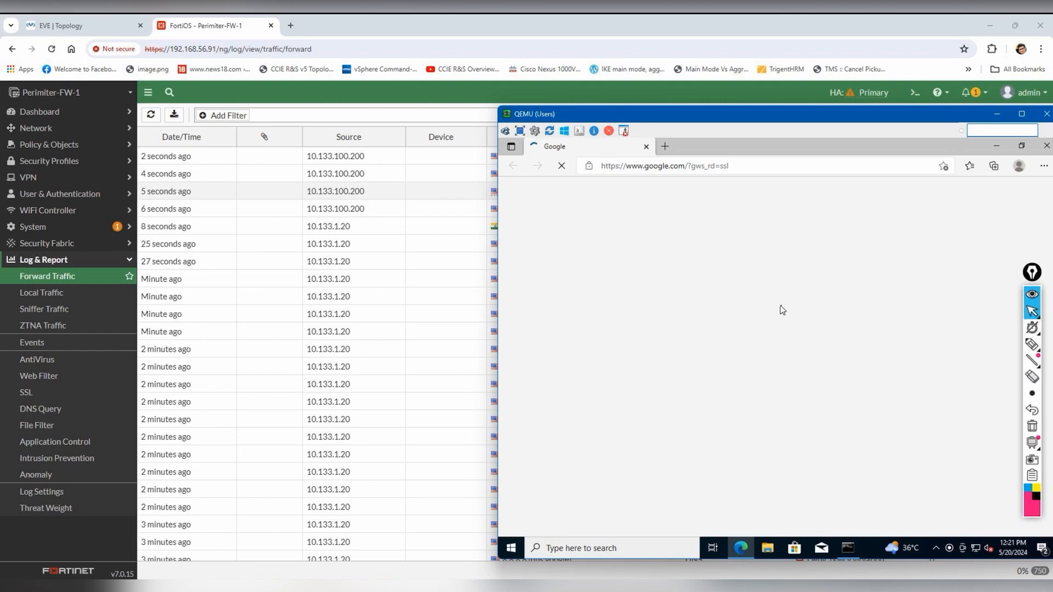
# - Refresh the log and open details of the newest login.live.com HTTPS entry
pyautogui.click(459, 91)
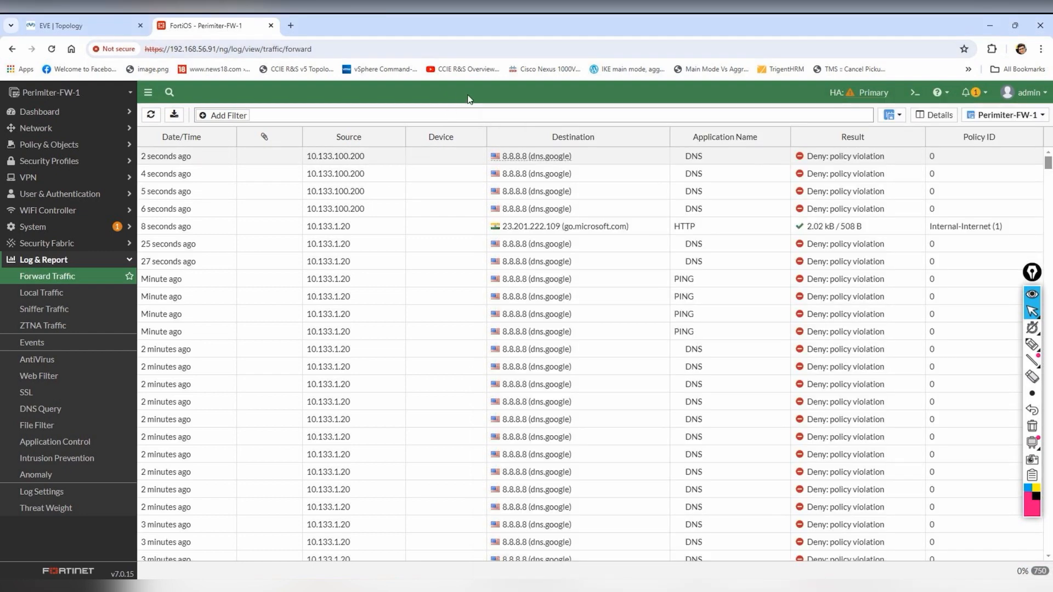
pyautogui.scroll(-4, 567, 214)
pyautogui.scroll(4, 565, 213)
pyautogui.click(151, 115)
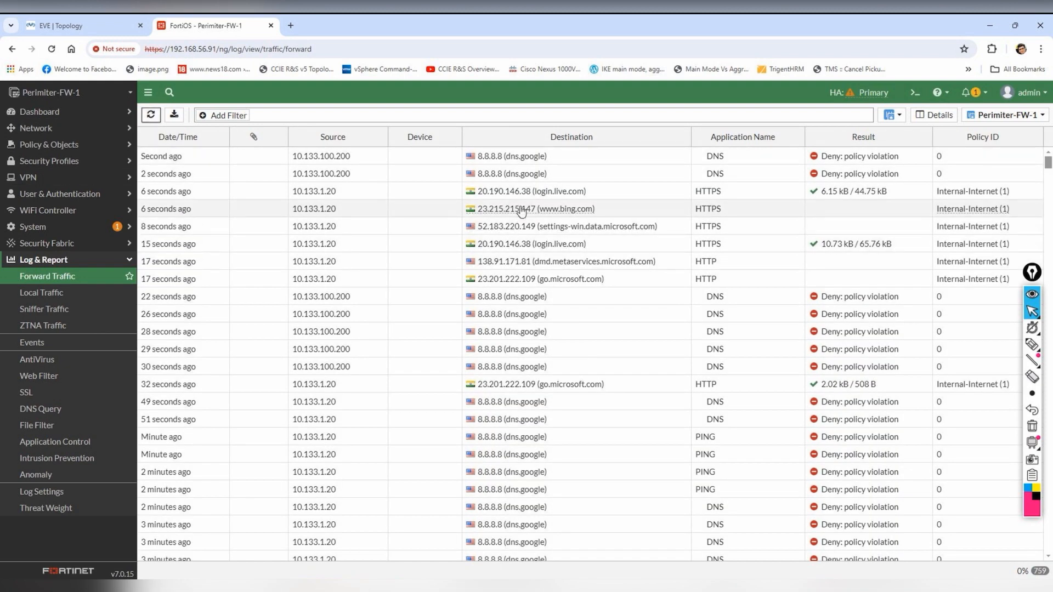
pyautogui.moveTo(535, 199)
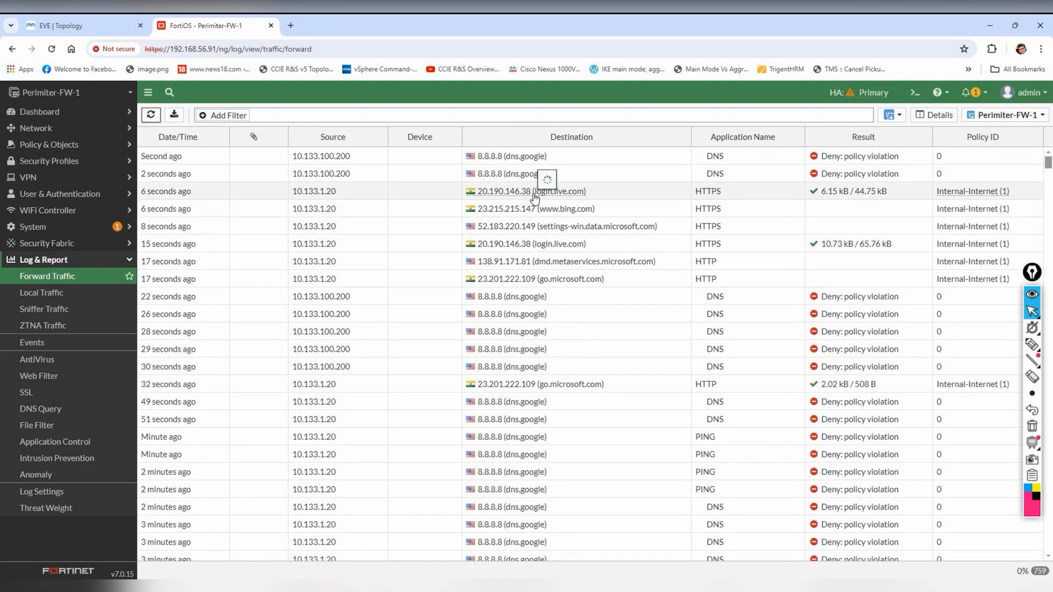
pyautogui.click(534, 197)
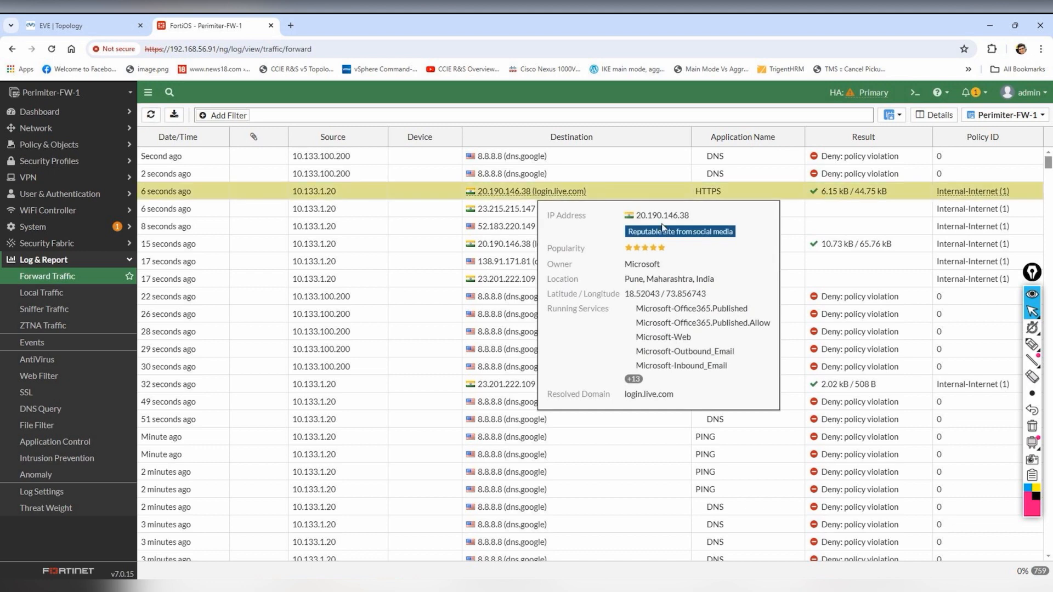
pyautogui.moveTo(829, 585)
pyautogui.click(887, 540)
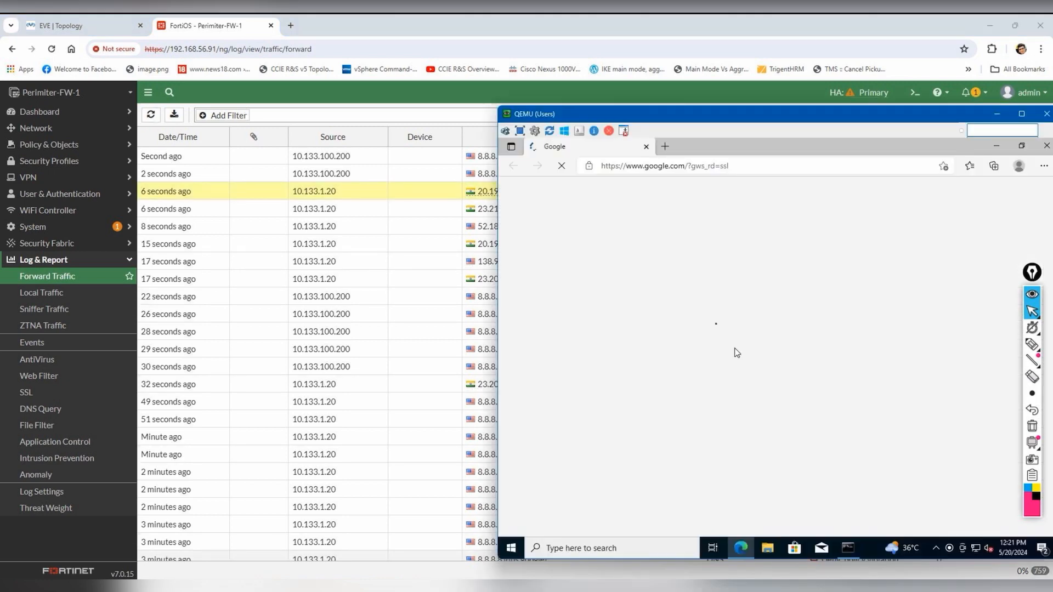
pyautogui.click(368, 253)
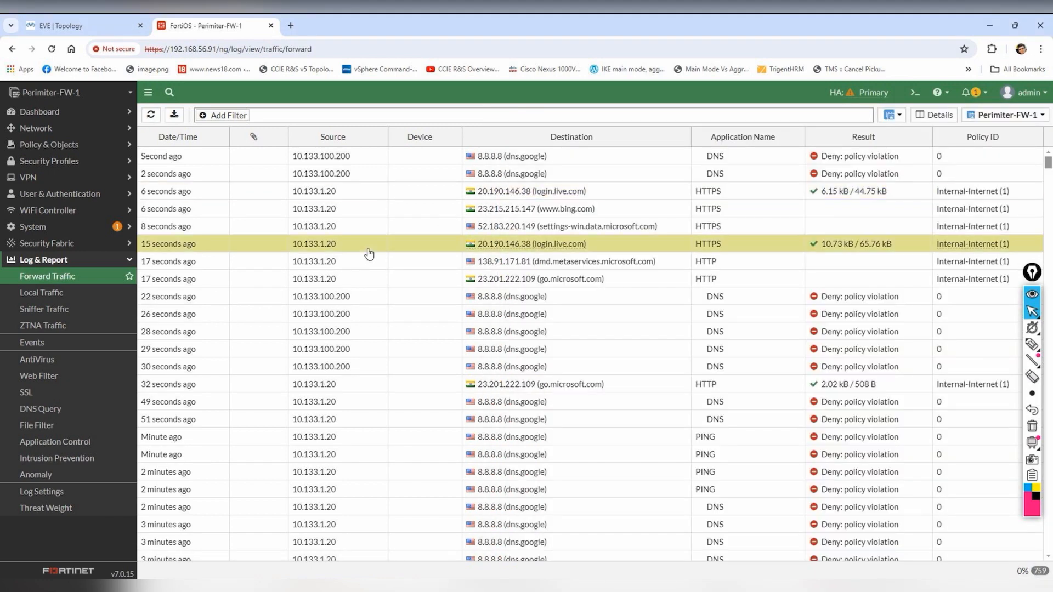
pyautogui.click(531, 194)
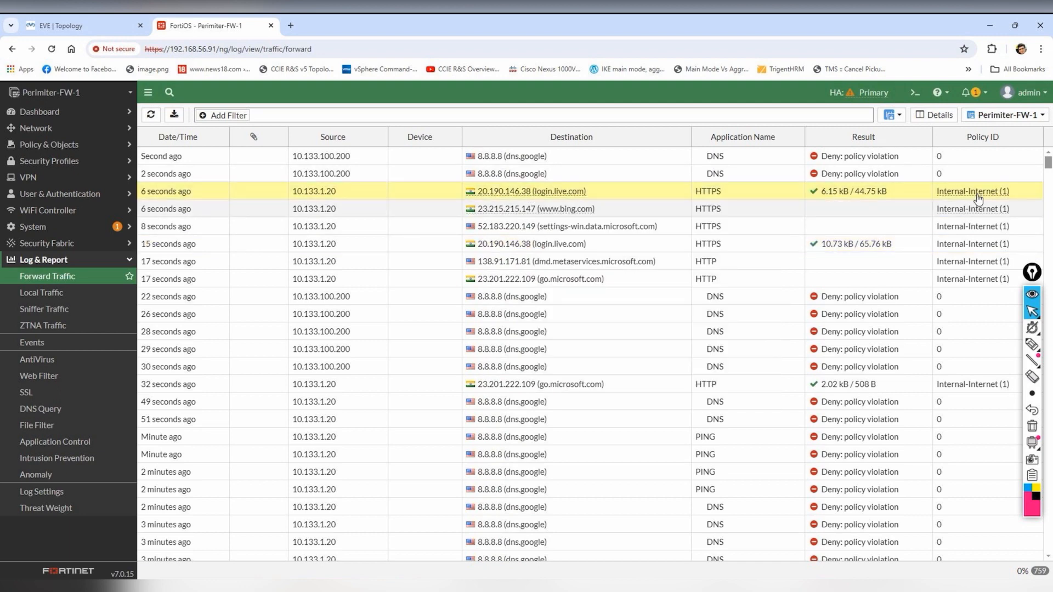
pyautogui.click(933, 120)
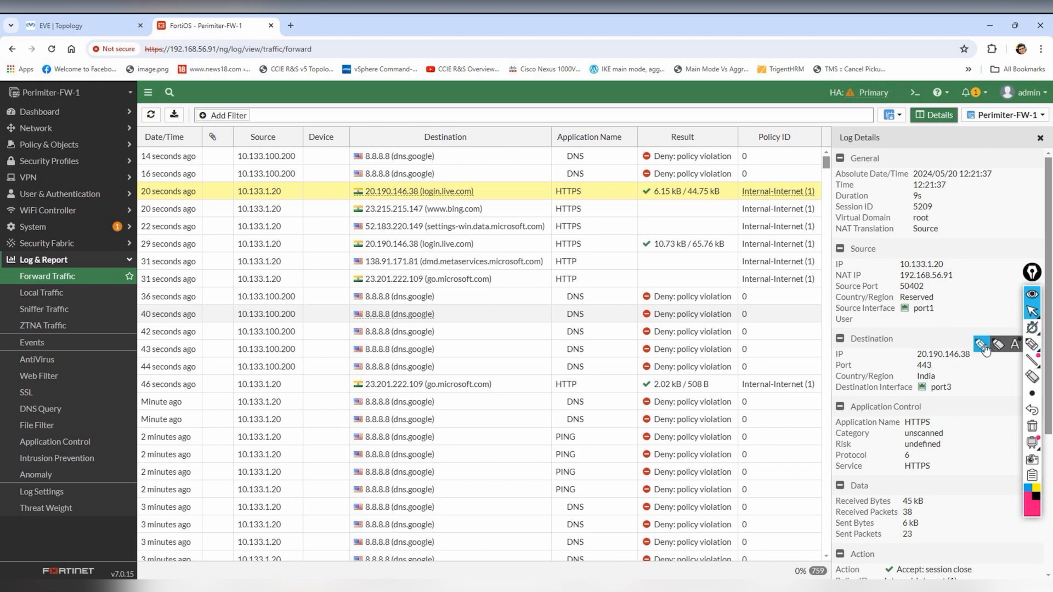
# - Highlight source 10.133.1.20, its NAT IP and destination 20.190.146.38 in the log details
pyautogui.click(1032, 344)
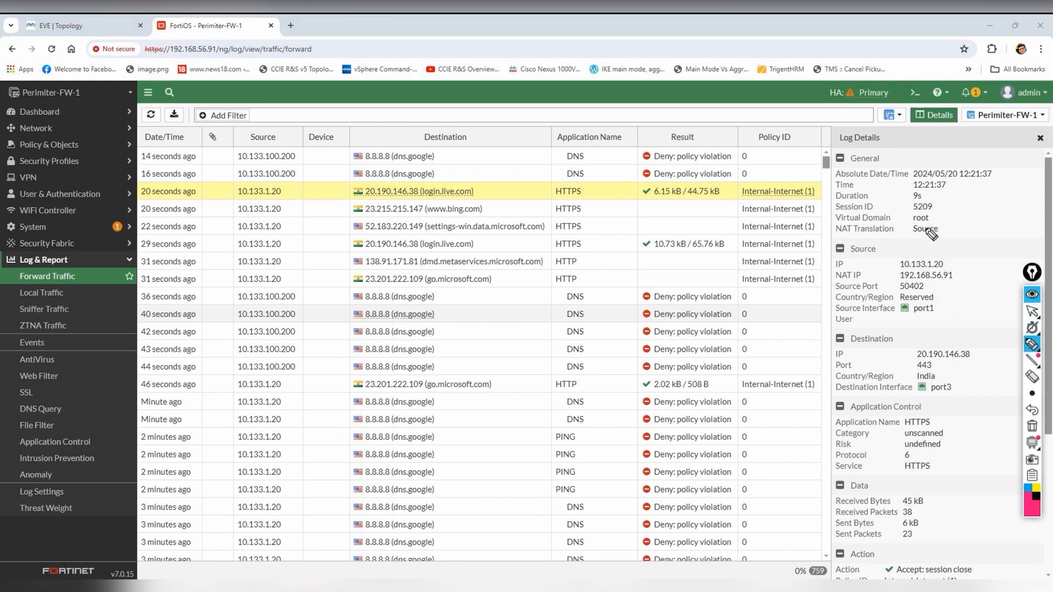
pyautogui.moveTo(944, 266)
pyautogui.mouseDown()
pyautogui.moveTo(978, 259)
pyautogui.moveTo(977, 270)
pyautogui.mouseUp()
pyautogui.moveTo(835, 282); pyautogui.dragTo(865, 281)
pyautogui.moveTo(950, 252)
pyautogui.mouseDown()
pyautogui.moveTo(893, 243)
pyautogui.moveTo(919, 239)
pyautogui.moveTo(939, 281)
pyautogui.mouseUp()
pyautogui.moveTo(935, 278); pyautogui.dragTo(949, 278)
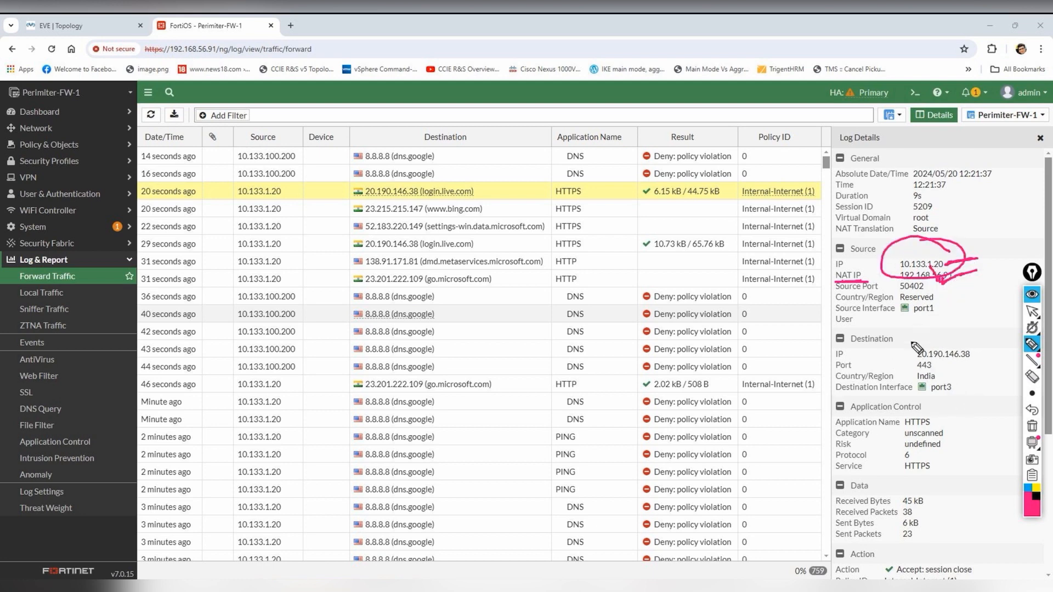
pyautogui.moveTo(916, 359)
pyautogui.mouseDown()
pyautogui.moveTo(978, 359)
pyautogui.moveTo(985, 329)
pyautogui.moveTo(969, 309)
pyautogui.moveTo(988, 318)
pyautogui.mouseUp()
pyautogui.moveTo(982, 305)
pyautogui.mouseDown()
pyautogui.moveTo(993, 302)
pyautogui.moveTo(997, 324)
pyautogui.moveTo(1010, 319)
pyautogui.mouseUp()
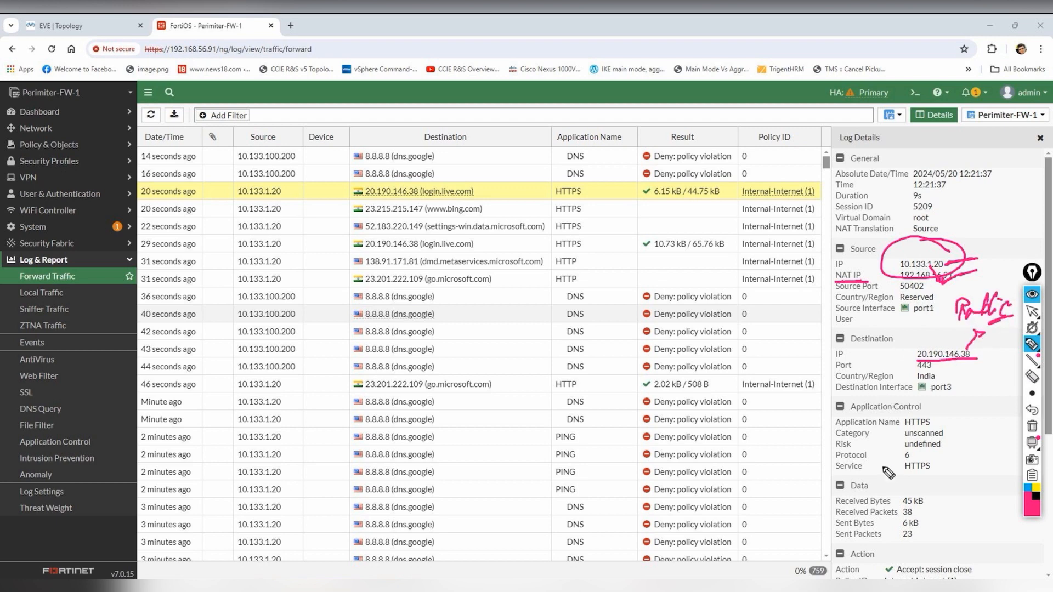
pyautogui.click(1031, 426)
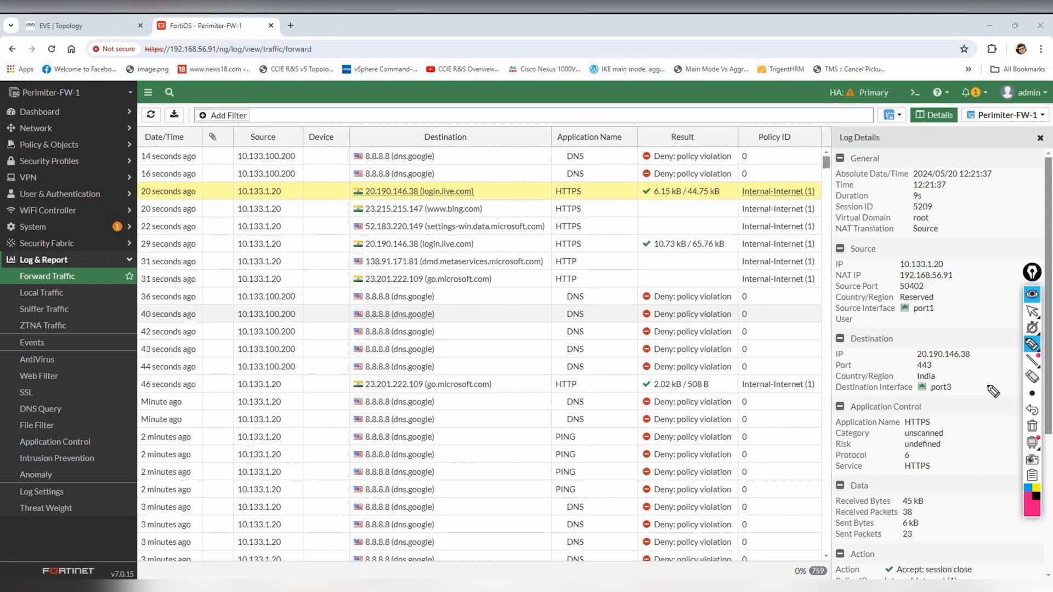
# - Open SSL-VPN Settings and set port3 as the listen interface, leaving the server certificate unchanged
pyautogui.click(1032, 311)
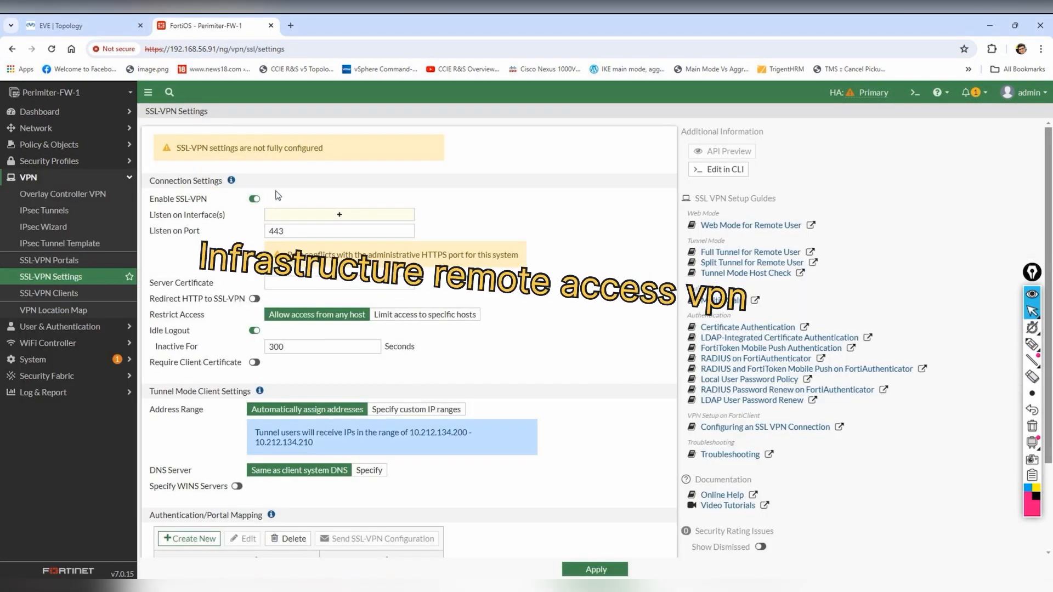
pyautogui.click(343, 215)
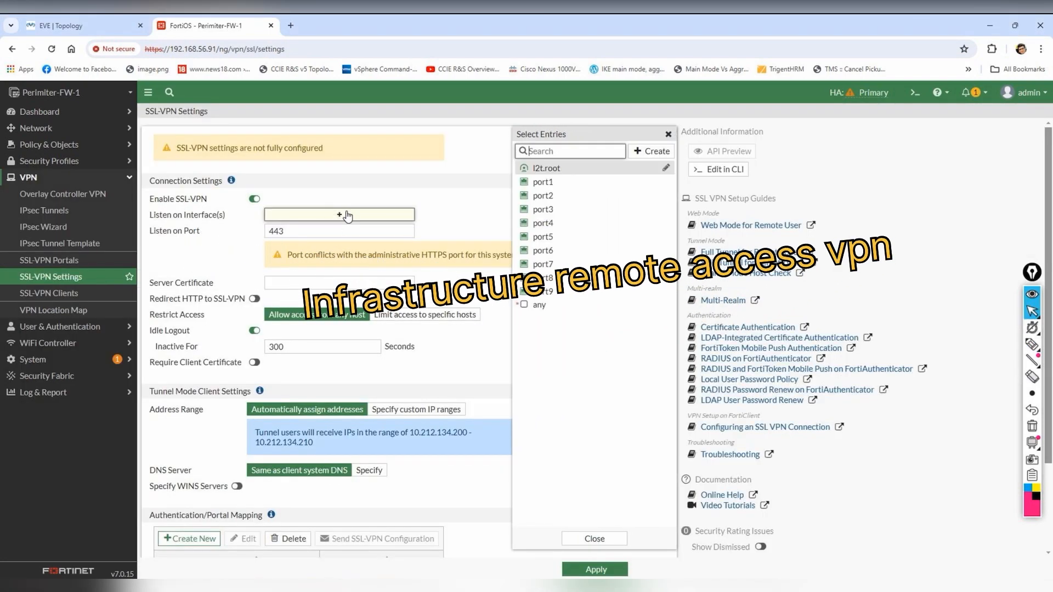
pyautogui.click(553, 211)
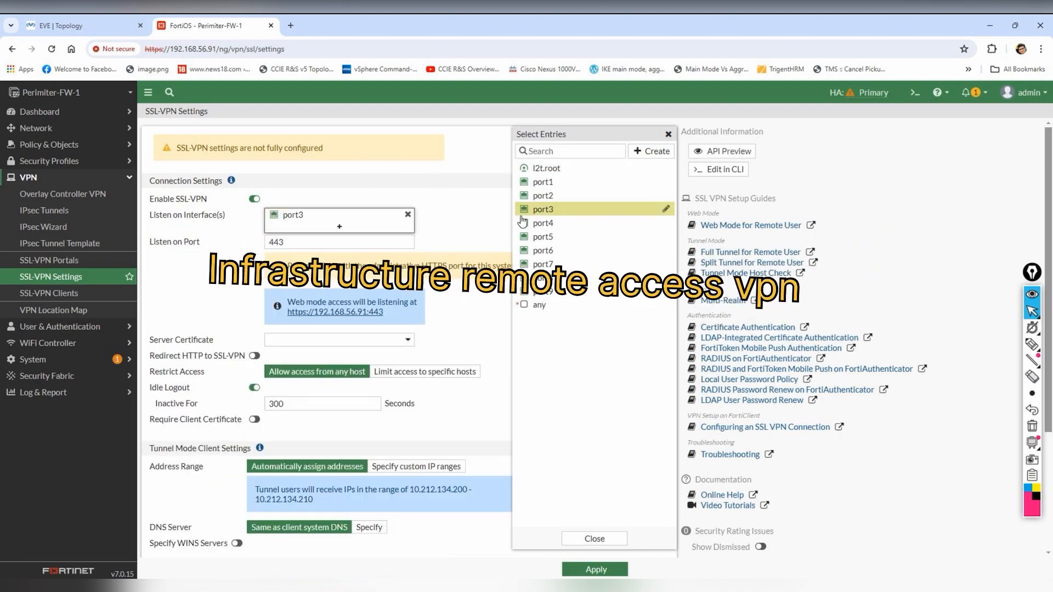
pyautogui.click(448, 185)
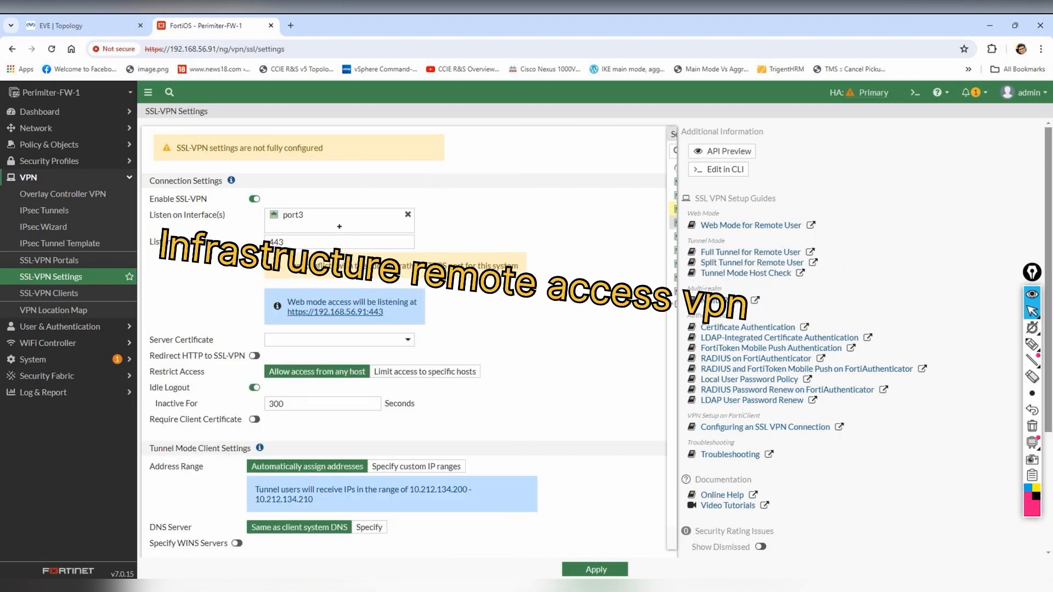
pyautogui.click(338, 339)
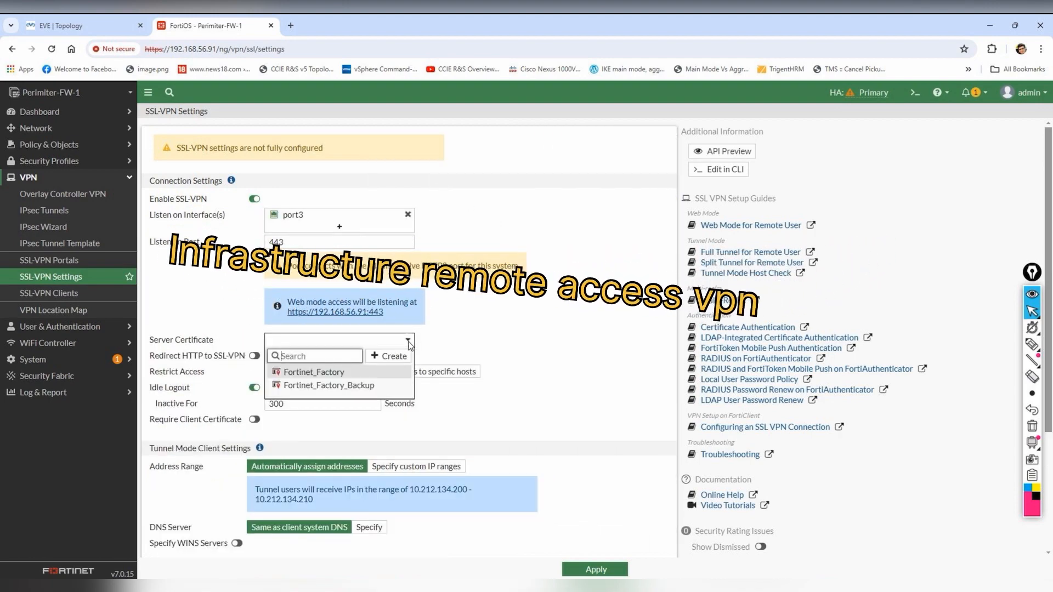
pyautogui.click(521, 331)
pyautogui.scroll(-2, 478, 397)
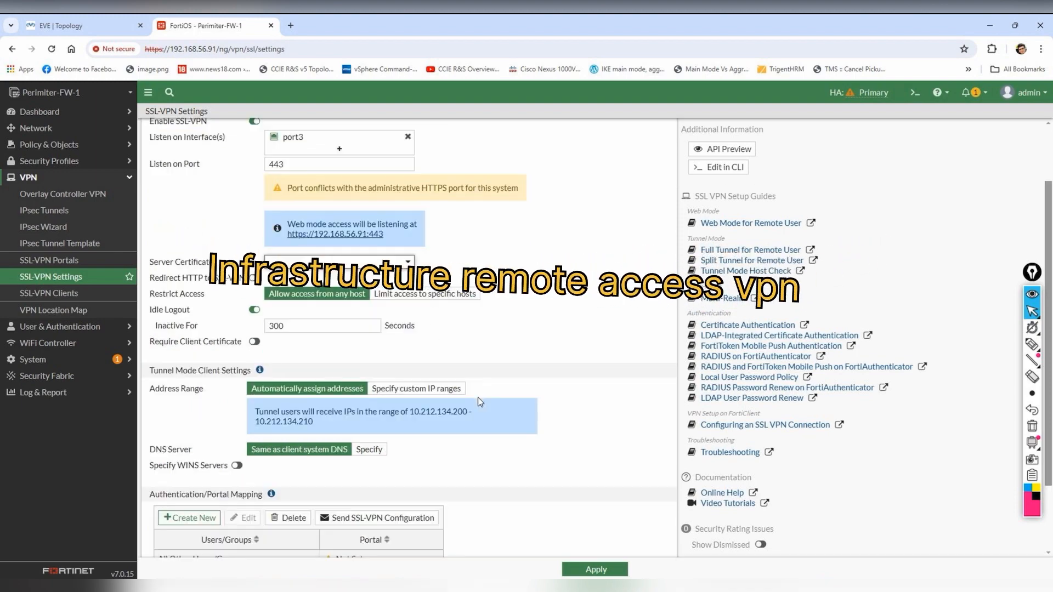
pyautogui.scroll(-2, 478, 397)
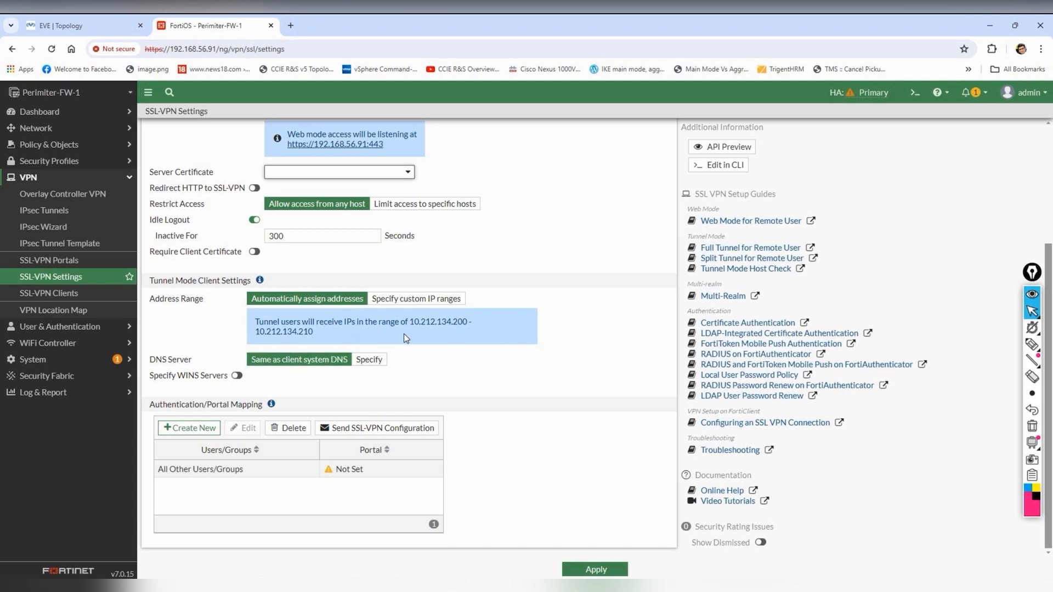
# - Switch tunnel-mode addressing to custom IP ranges using SSLVPN_TUNNEL_ADDR1
pyautogui.click(432, 305)
pyautogui.click(328, 345)
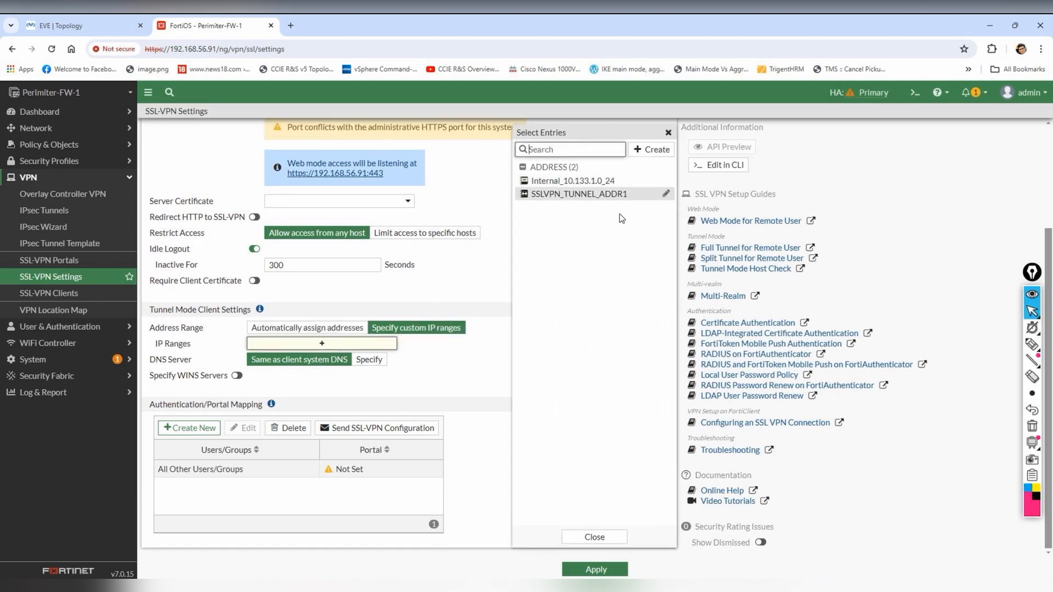
pyautogui.moveTo(589, 185)
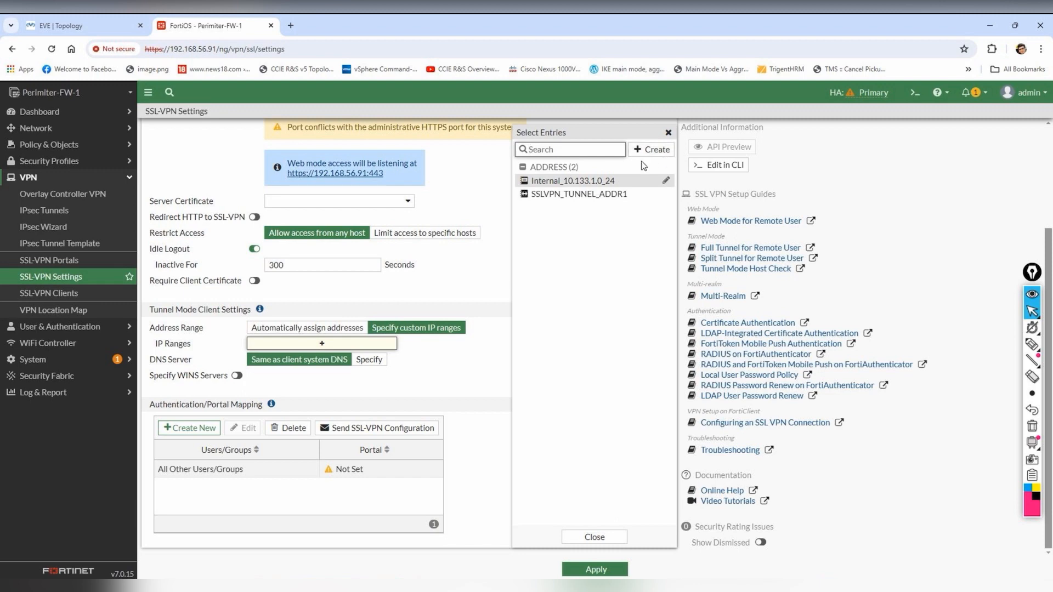
pyautogui.click(593, 195)
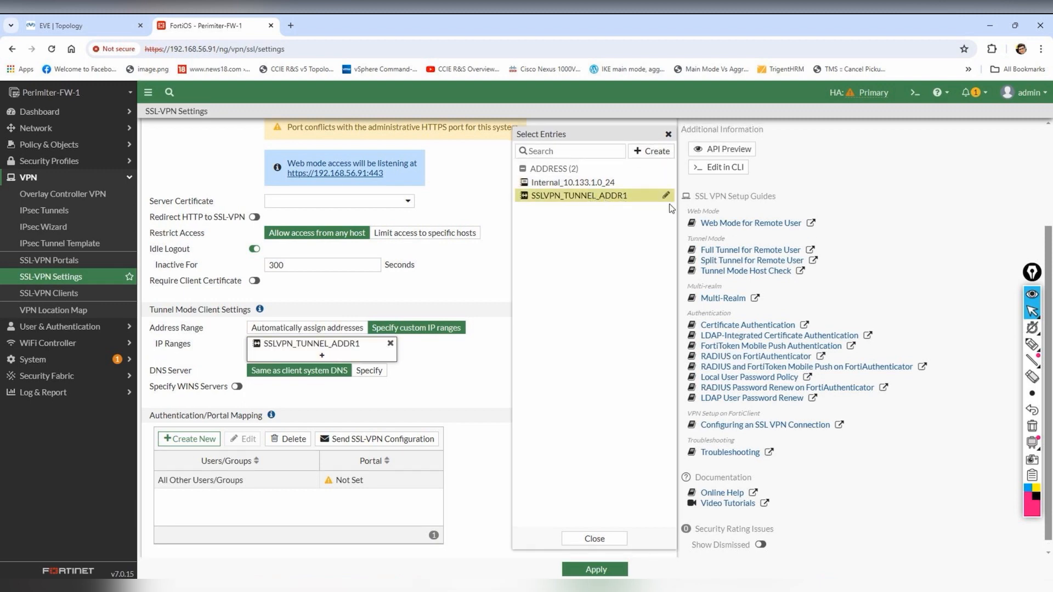
# - Change the SSLVPN_TUNNEL_ADDR1 address range to 10.122.0.1-10.122.0.250 and save it
pyautogui.click(662, 195)
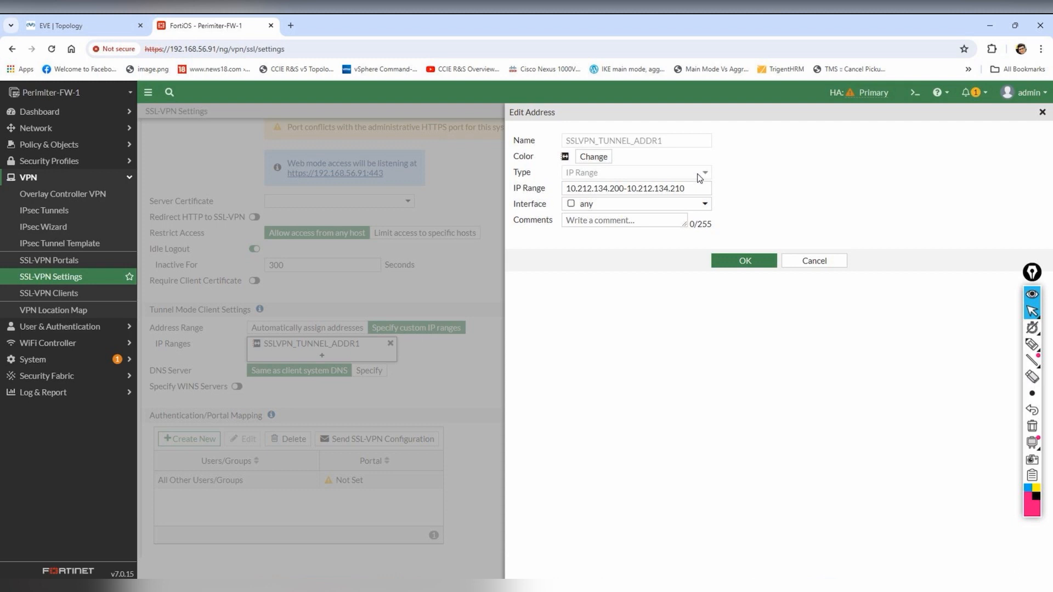
pyautogui.tripleClick(696, 188)
pyautogui.write('10.122.0.0/24')
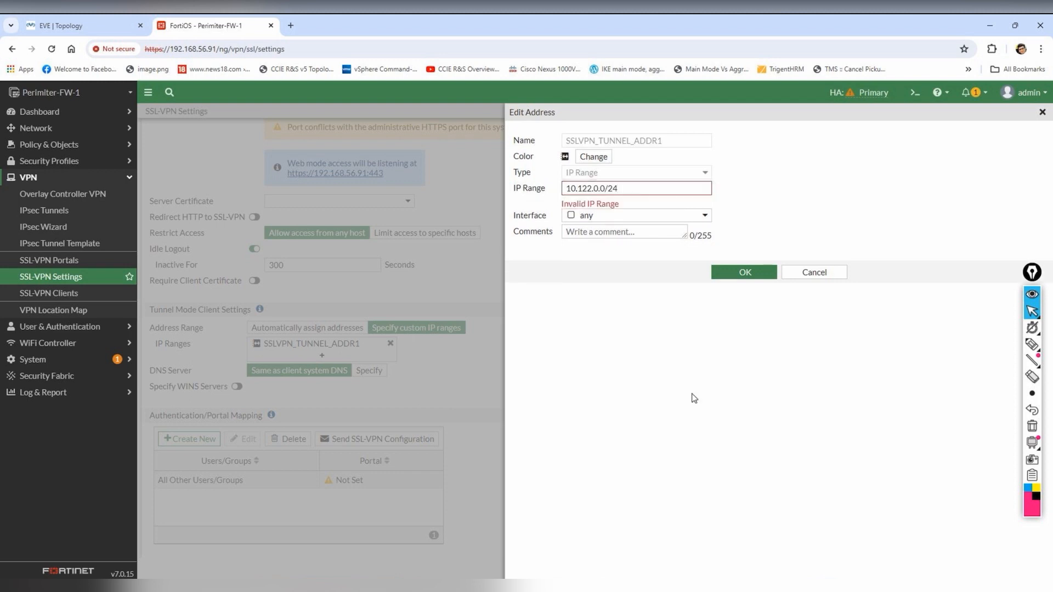
pyautogui.click(668, 186)
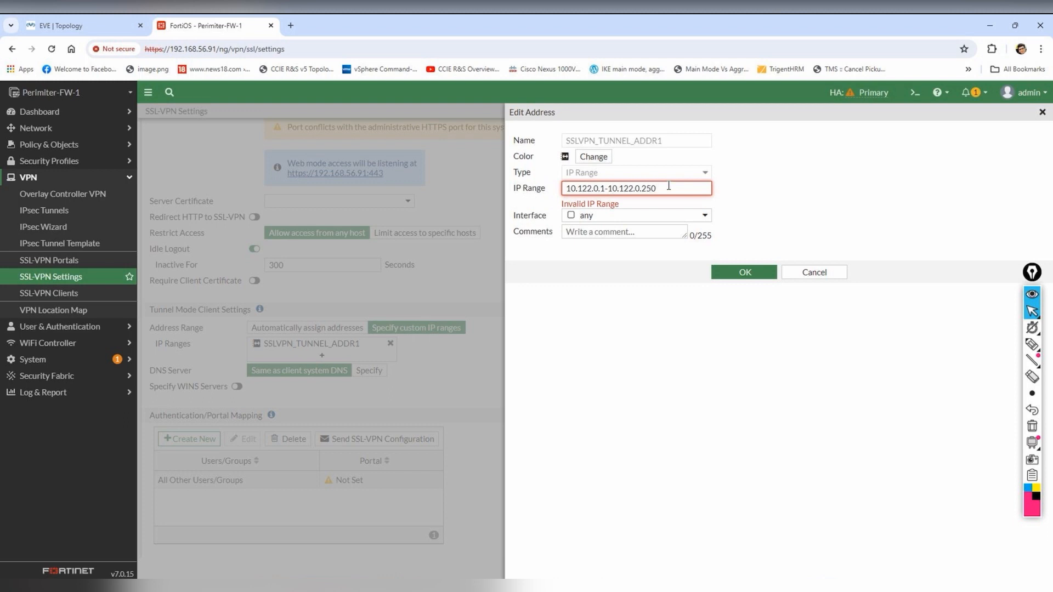
pyautogui.click(688, 408)
pyautogui.click(751, 258)
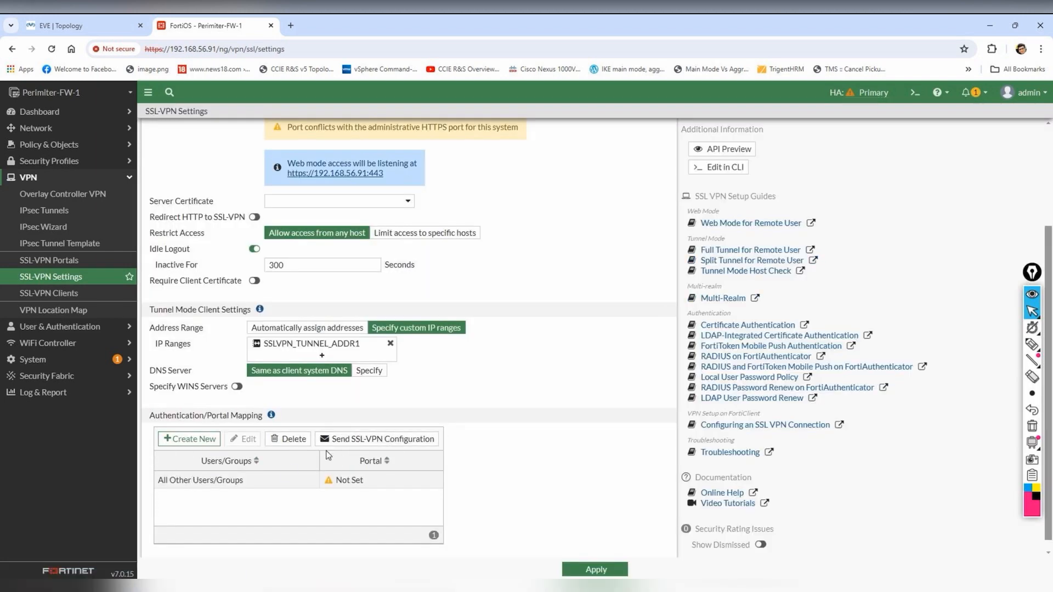
# - Start a new authentication/portal mapping with the full-access portal
pyautogui.scroll(-1, 469, 488)
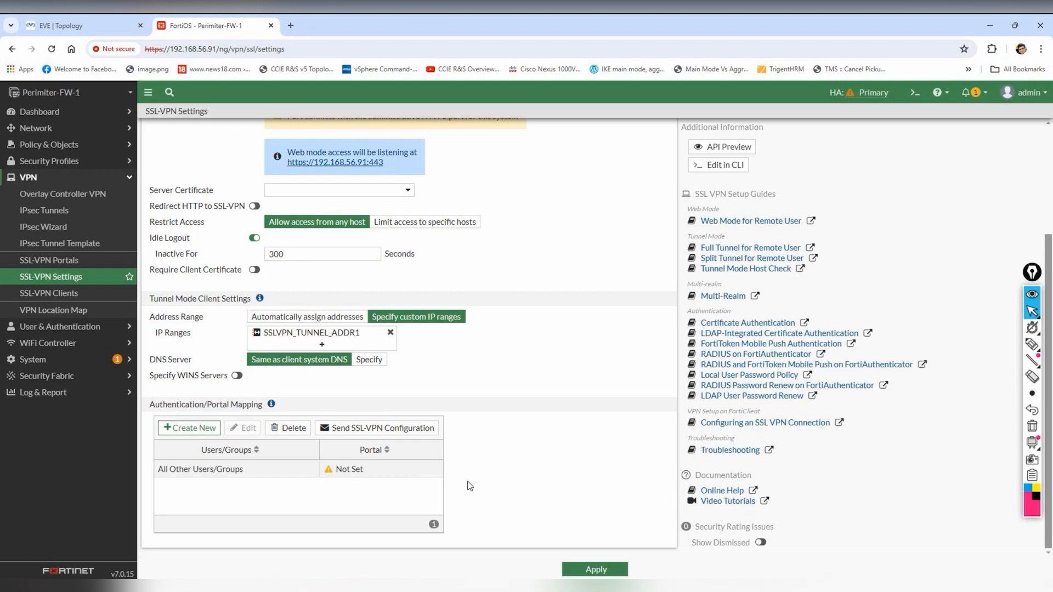
pyautogui.click(192, 431)
pyautogui.click(644, 142)
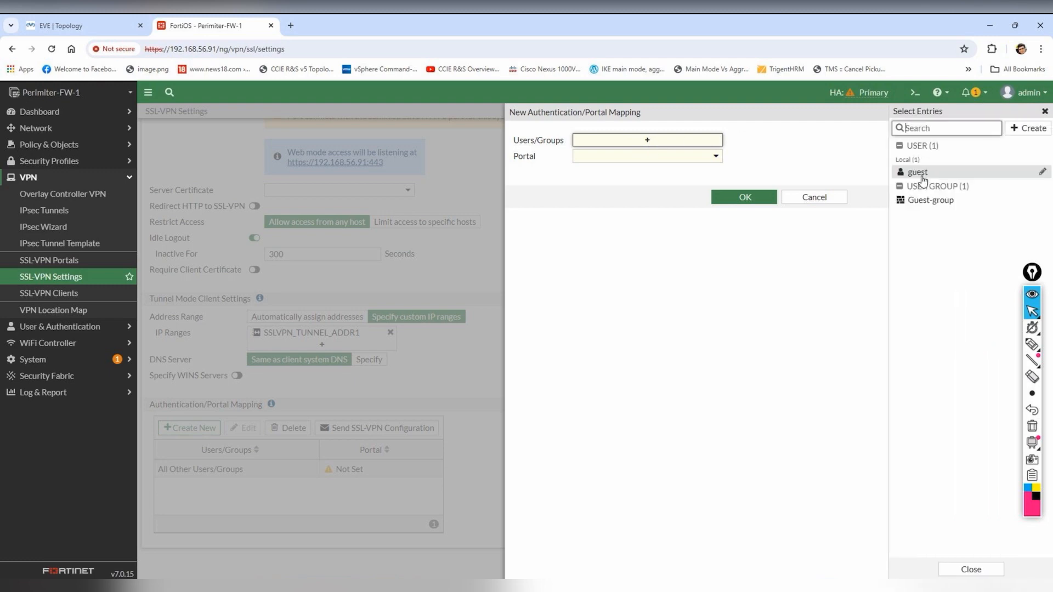
pyautogui.moveTo(942, 207)
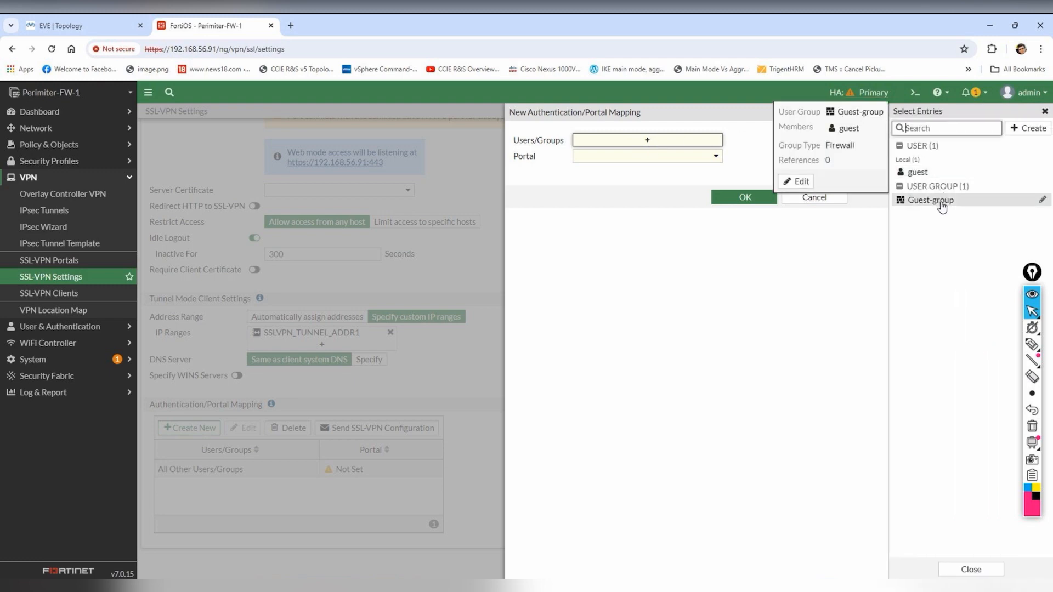
pyautogui.click(679, 188)
pyautogui.click(707, 158)
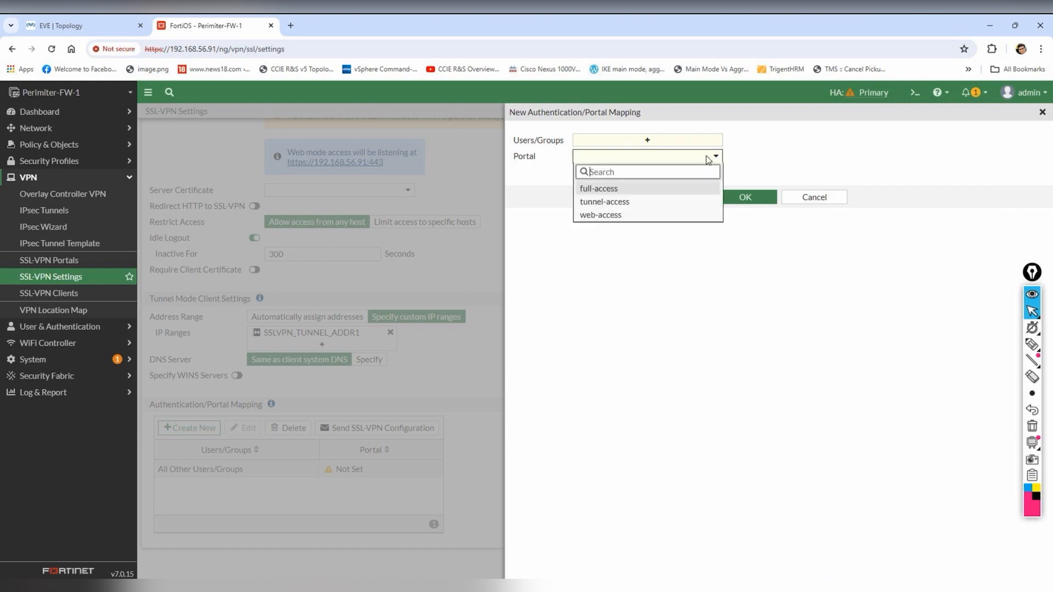
pyautogui.click(636, 188)
pyautogui.click(710, 157)
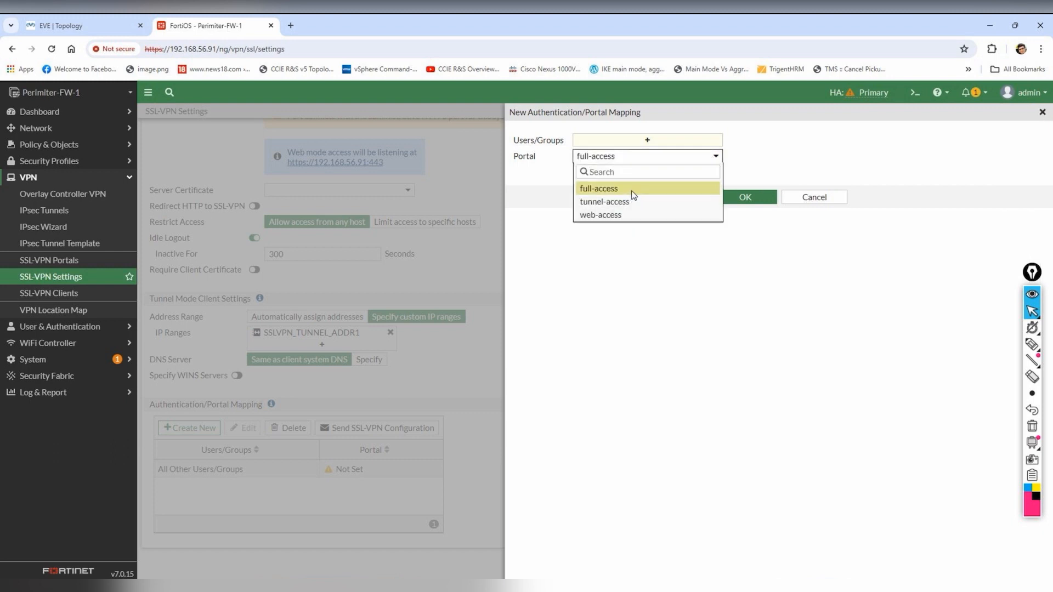
pyautogui.click(630, 189)
# - Create local user 'admin', add it to the mapping, and save the mapping
pyautogui.click(687, 140)
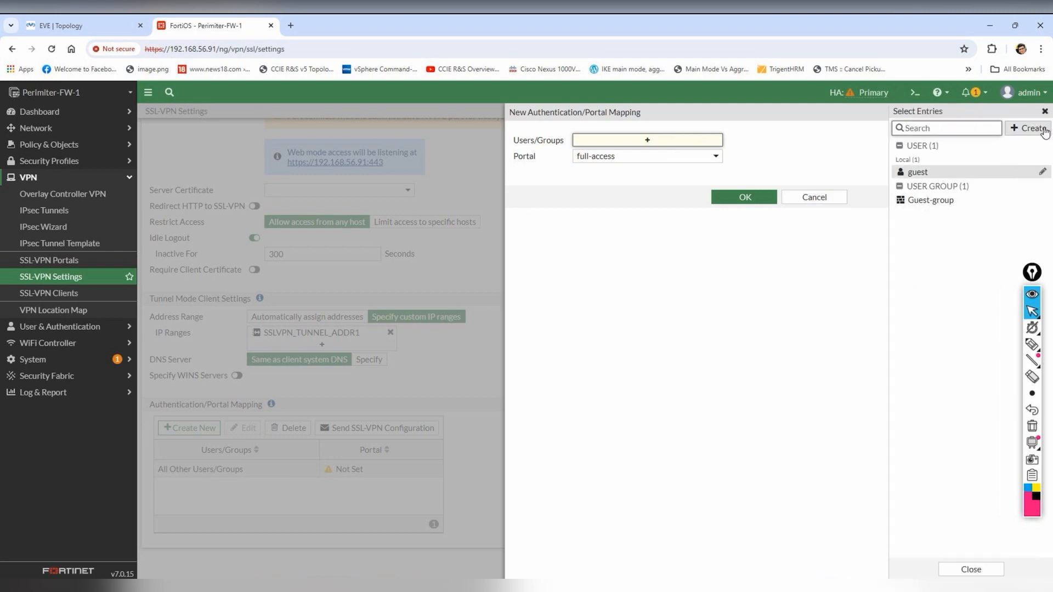
pyautogui.click(1028, 128)
pyautogui.click(914, 164)
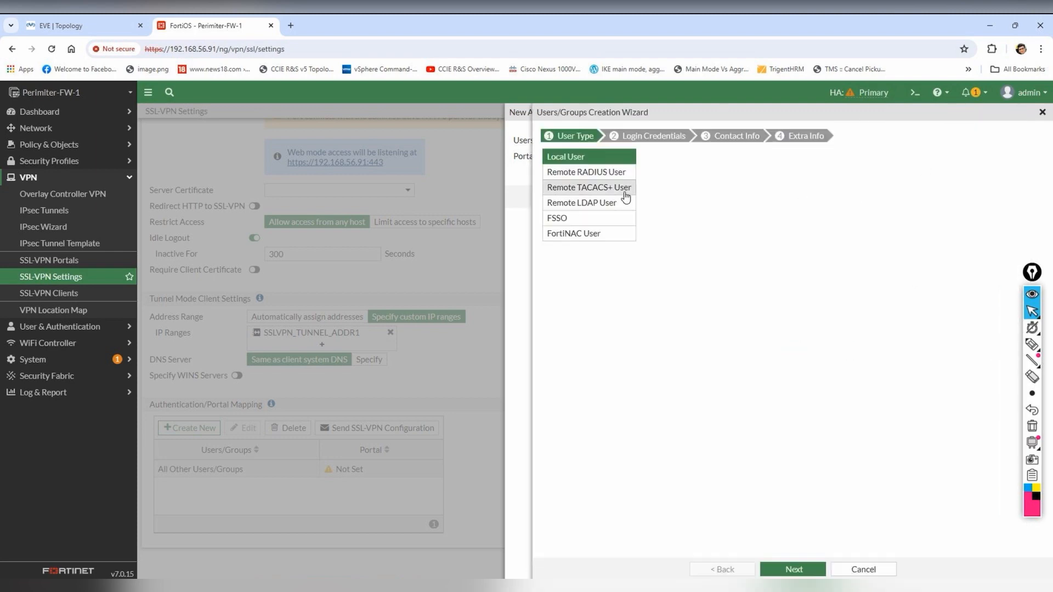
pyautogui.click(791, 569)
pyautogui.click(645, 158)
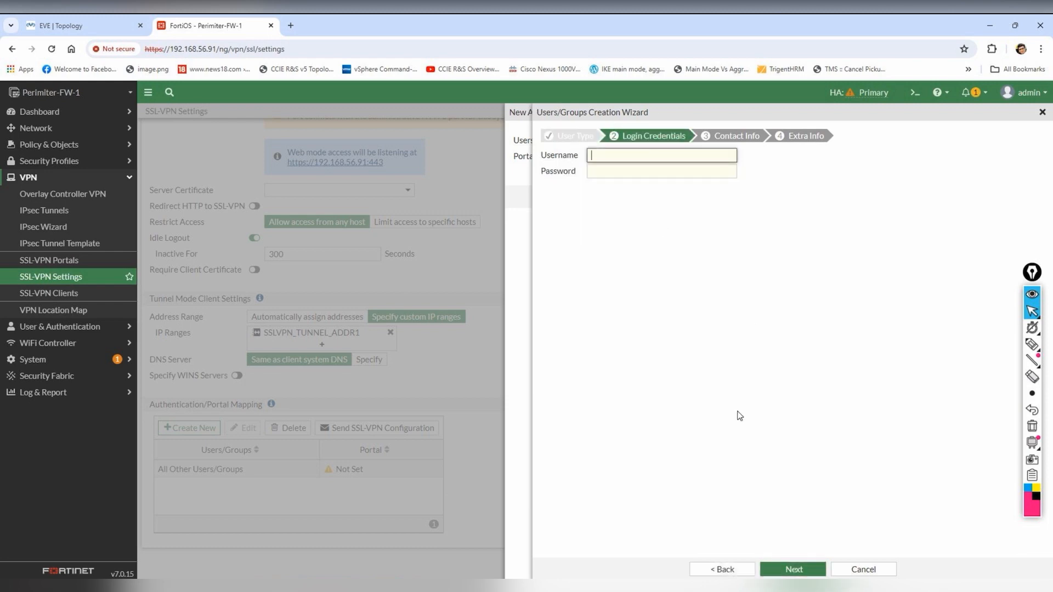
pyautogui.write('admin')
pyautogui.press('Tab')
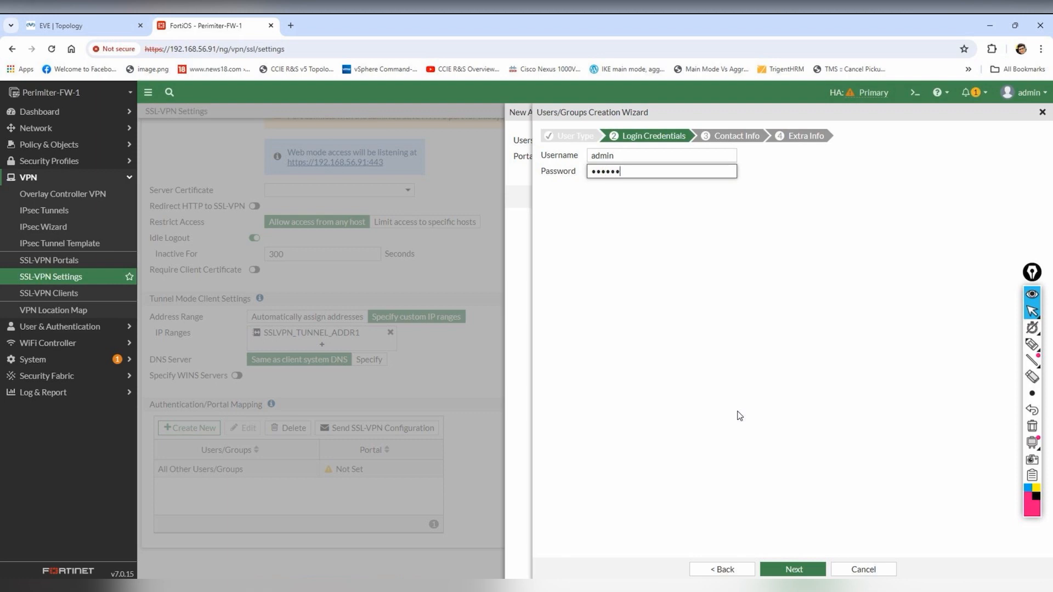
pyautogui.click(794, 569)
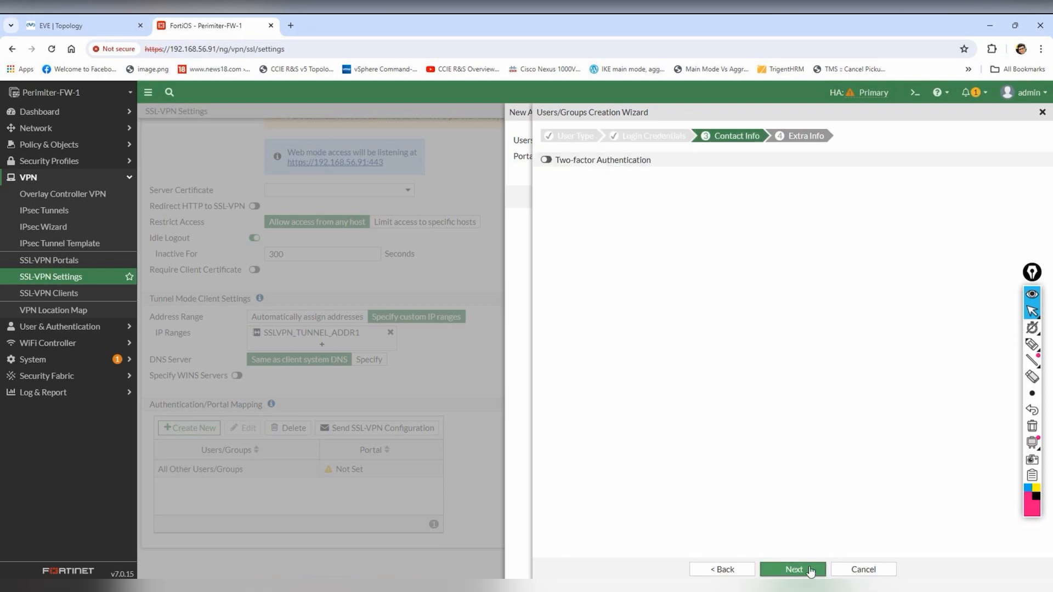
pyautogui.click(810, 568)
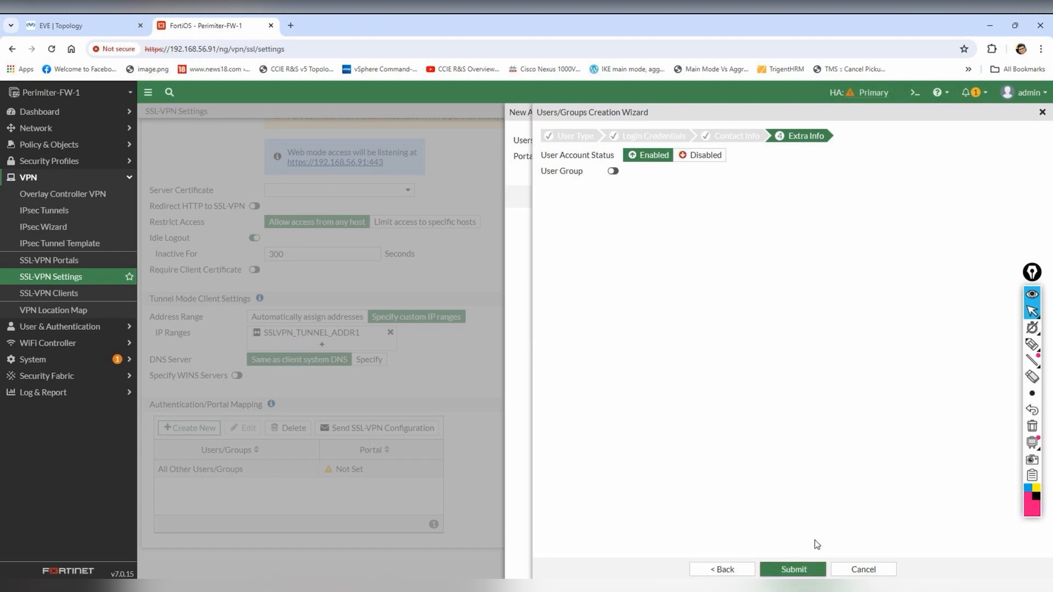
pyautogui.click(795, 568)
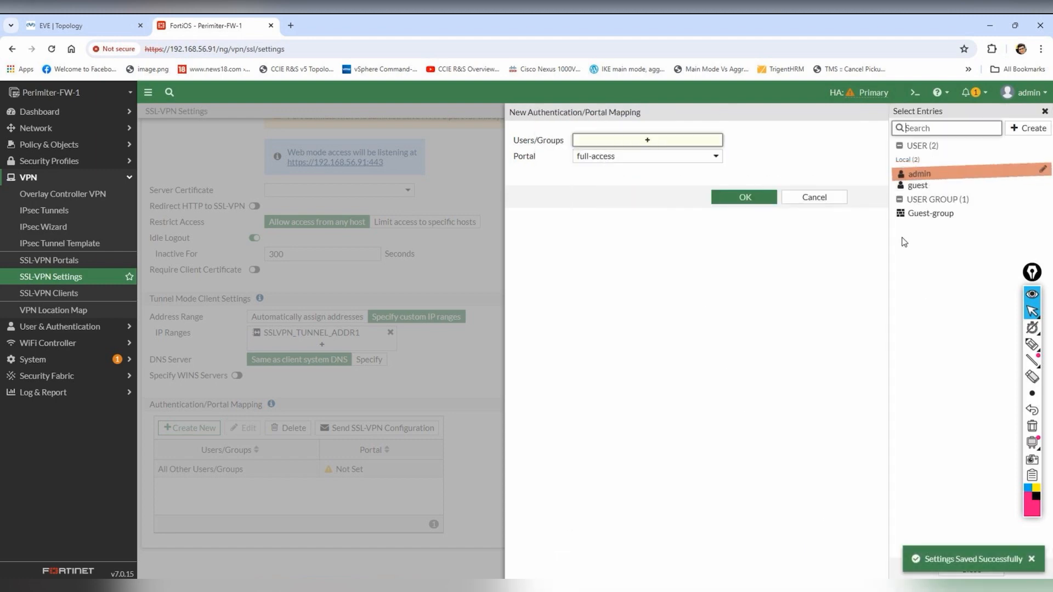
pyautogui.click(930, 175)
pyautogui.click(743, 207)
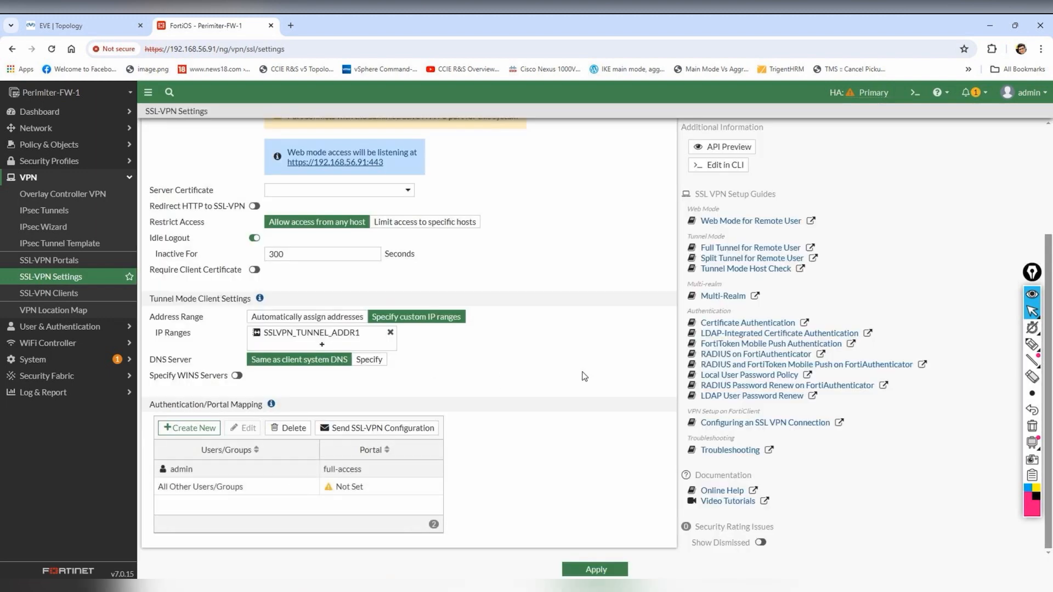
# - Try applying the SSL-VPN settings, then view and close the Send SSL-VPN Configuration panel
pyautogui.click(597, 569)
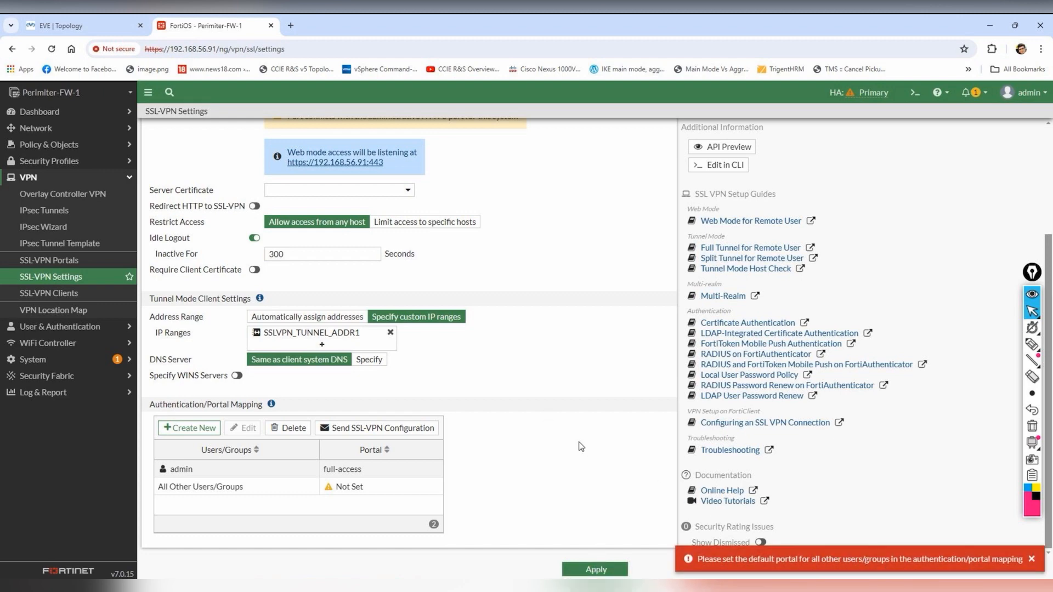
pyautogui.click(382, 472)
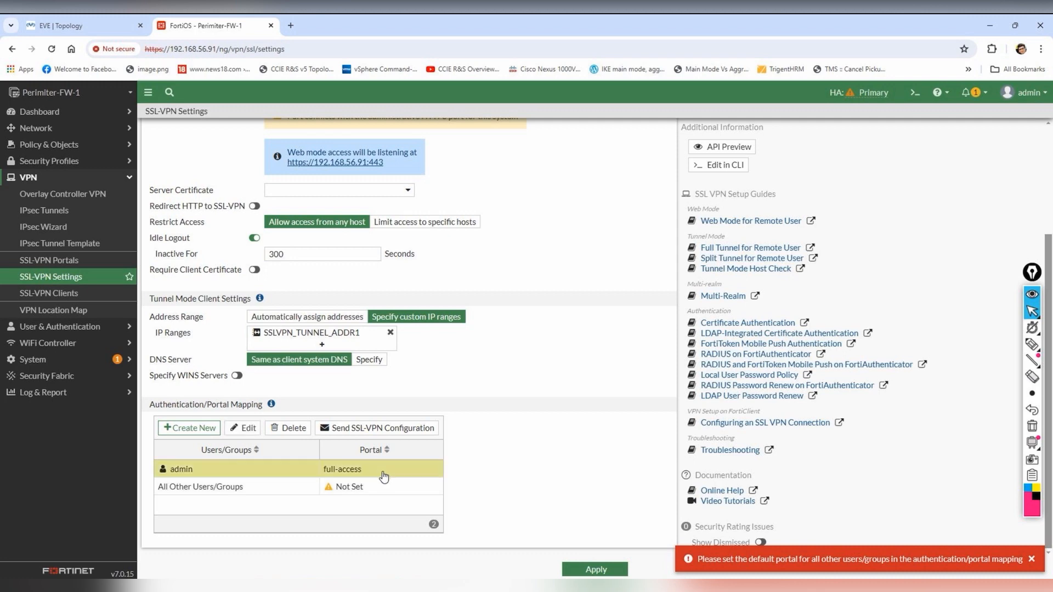
pyautogui.click(360, 430)
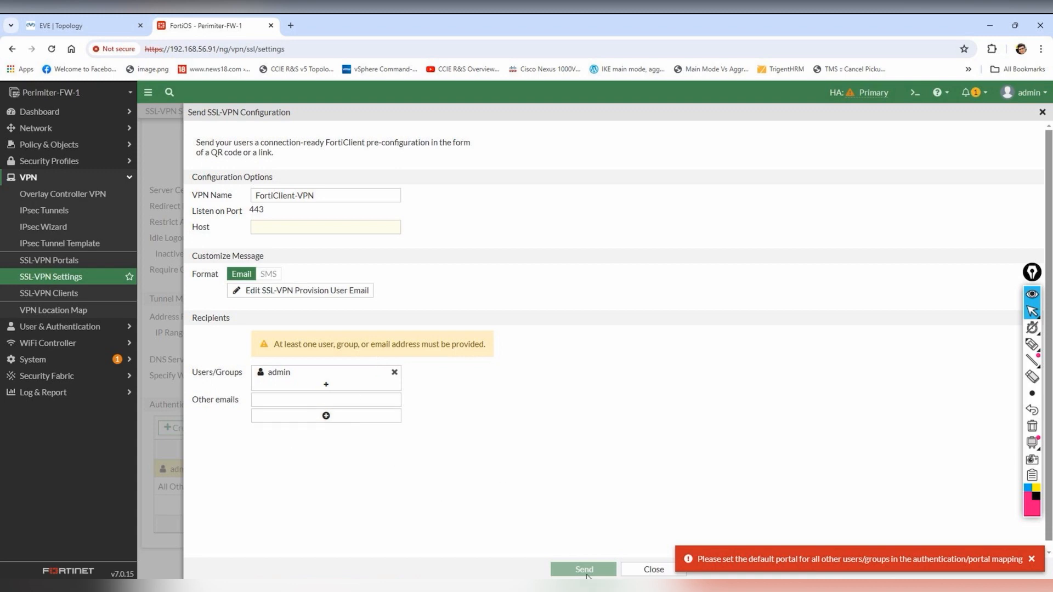
pyautogui.click(653, 569)
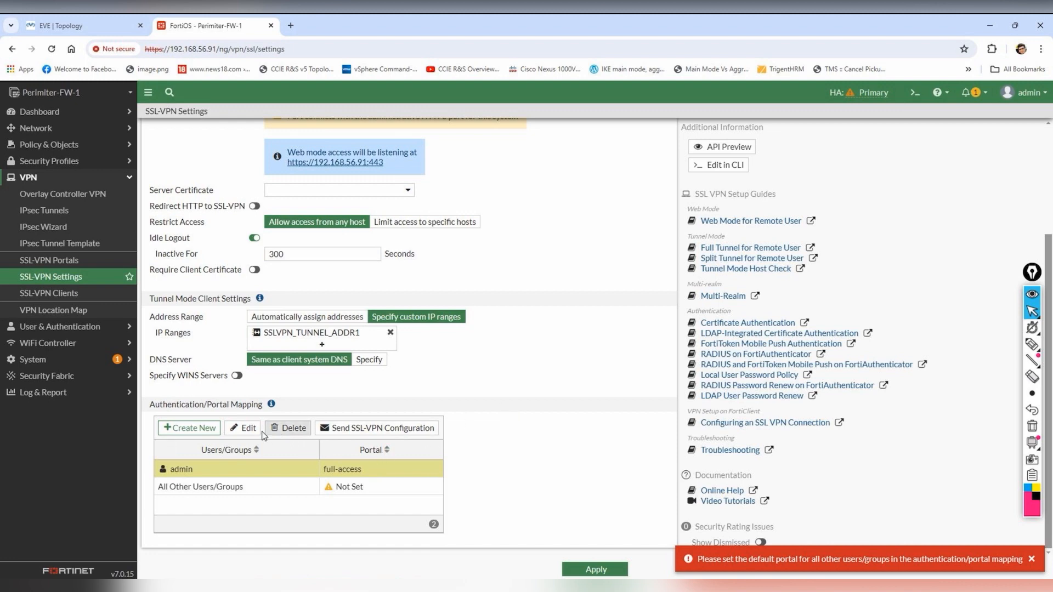
# - Change the admin mapping to the web-access portal and apply the settings
pyautogui.click(243, 427)
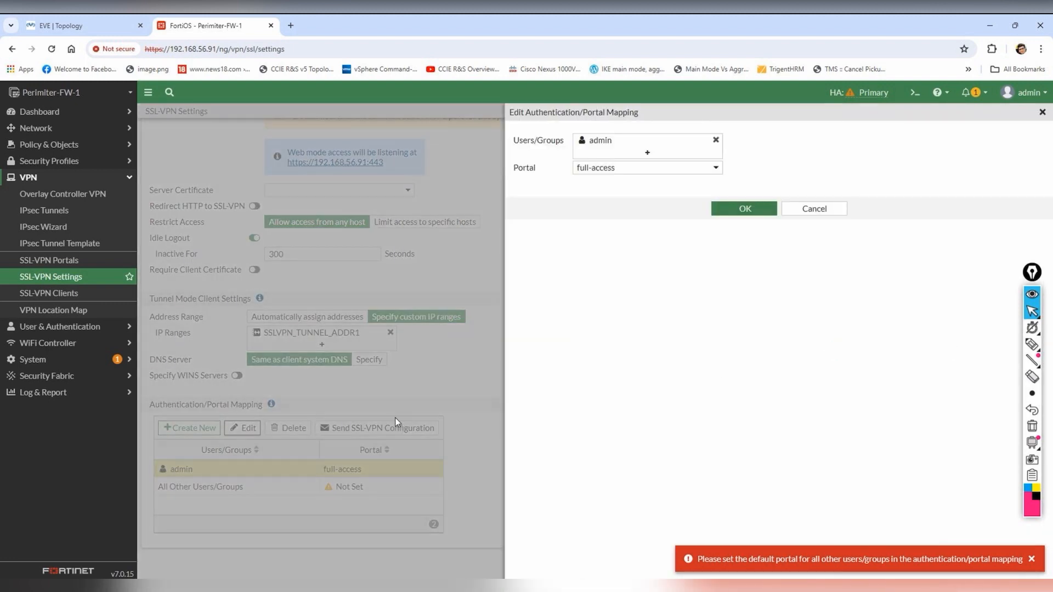
pyautogui.click(711, 171)
pyautogui.click(624, 226)
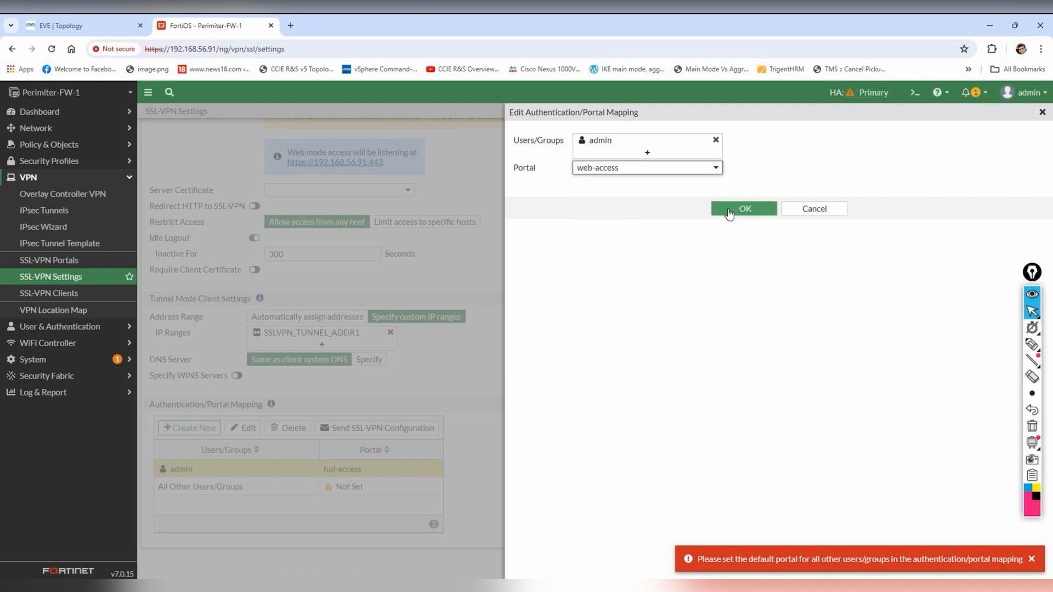
pyautogui.click(744, 211)
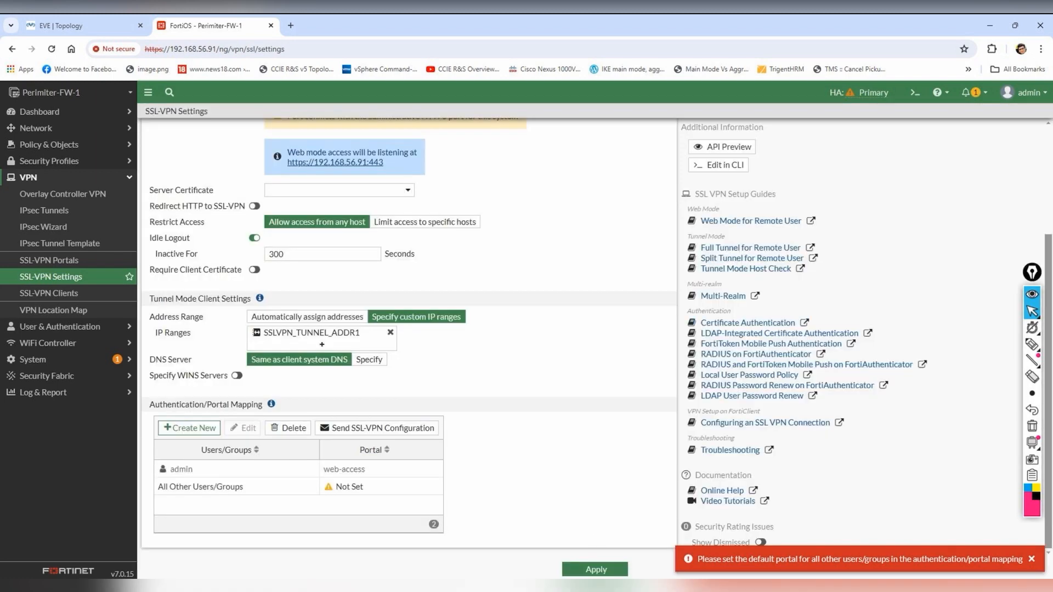
pyautogui.click(603, 570)
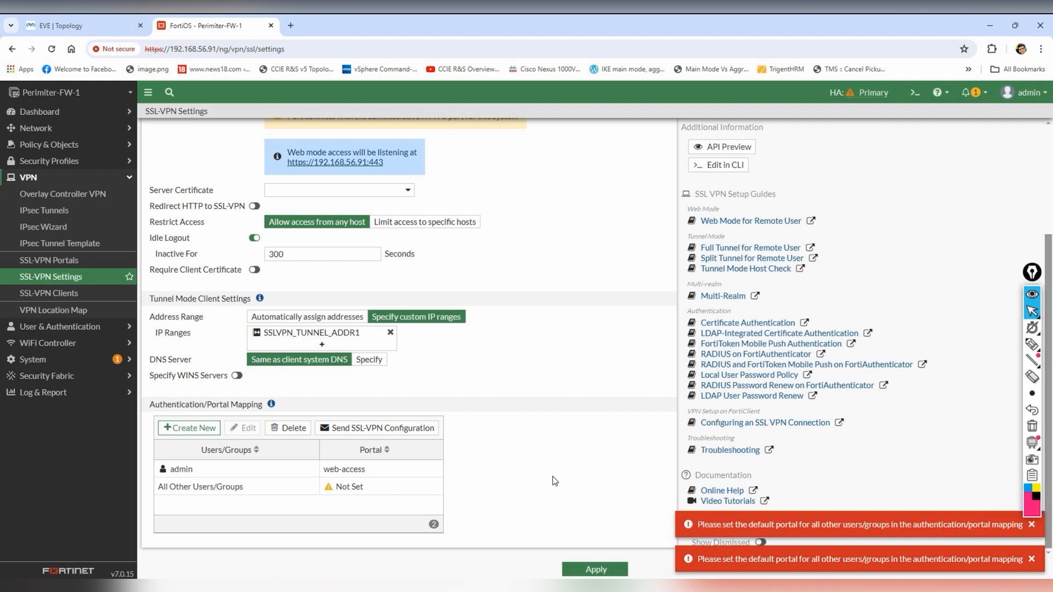
# - Map All Other Users/Groups to web-access, save the SSL-VPN settings, and return to the EVE topology
pyautogui.click(273, 490)
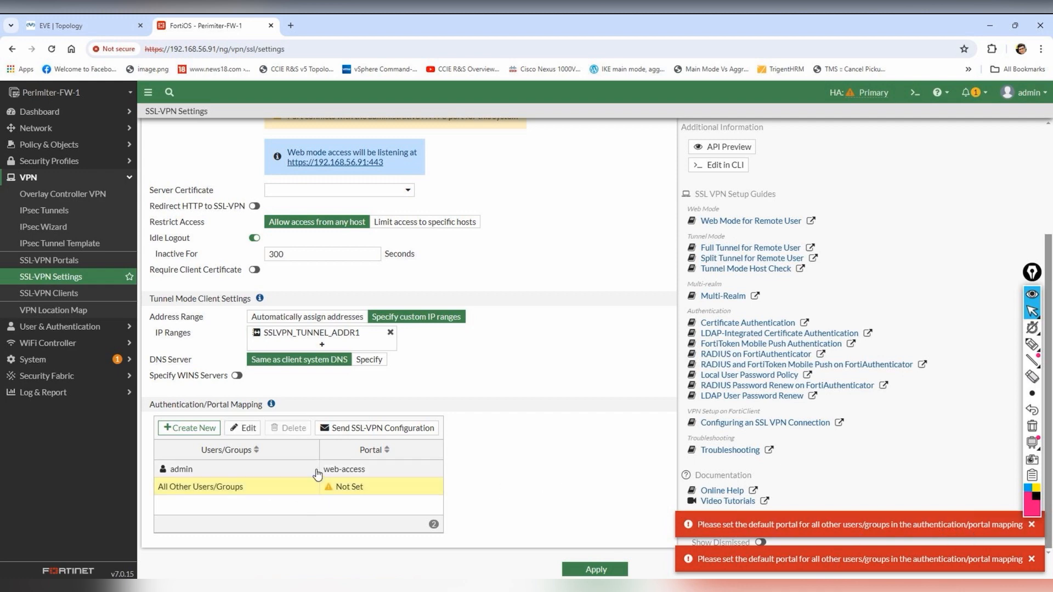
pyautogui.click(243, 428)
pyautogui.click(718, 158)
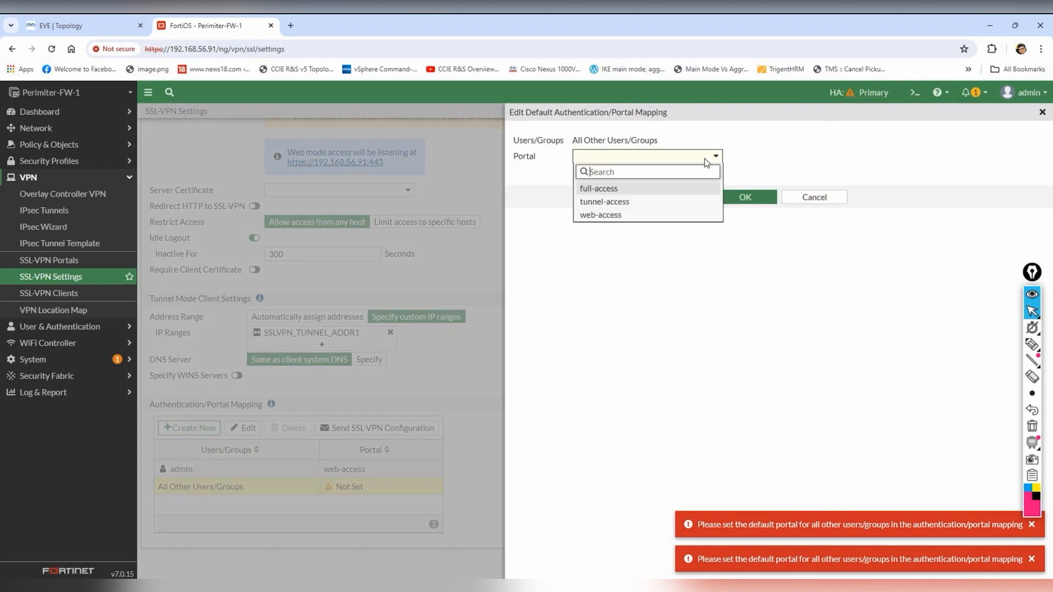
pyautogui.click(610, 218)
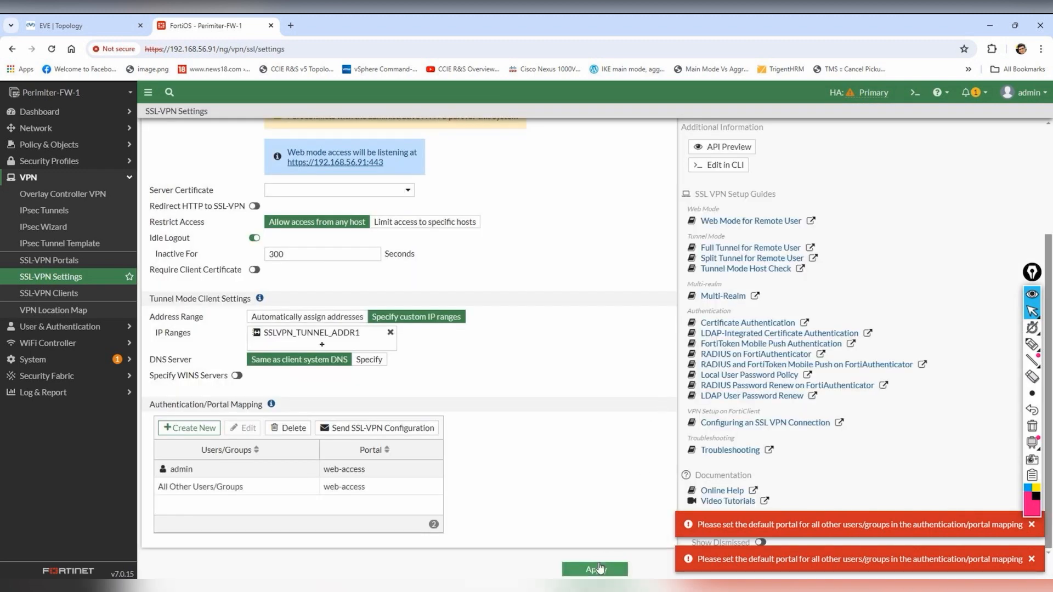
pyautogui.click(597, 570)
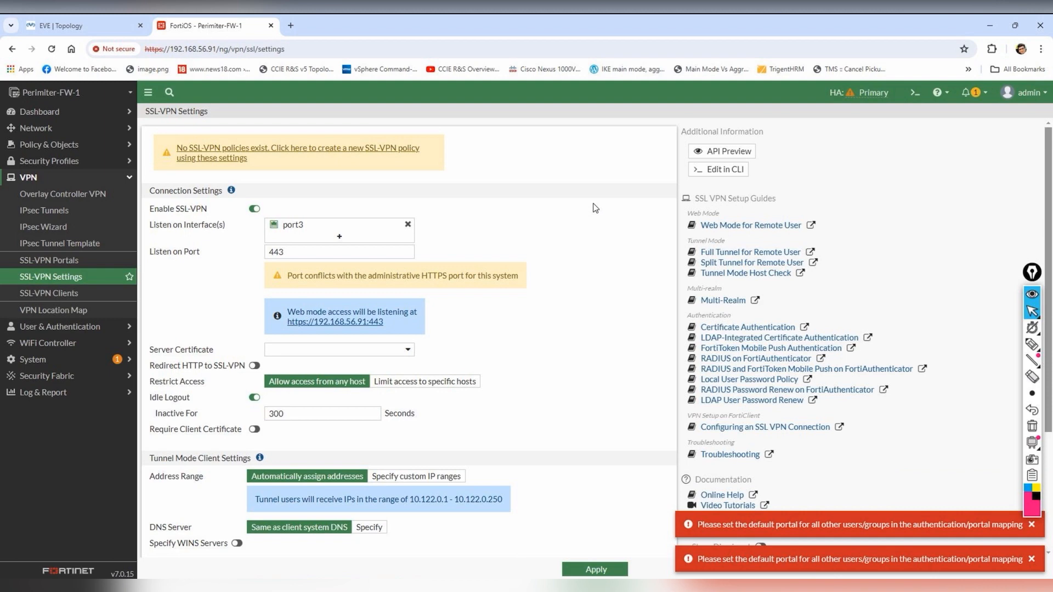
pyautogui.scroll(-3, 596, 209)
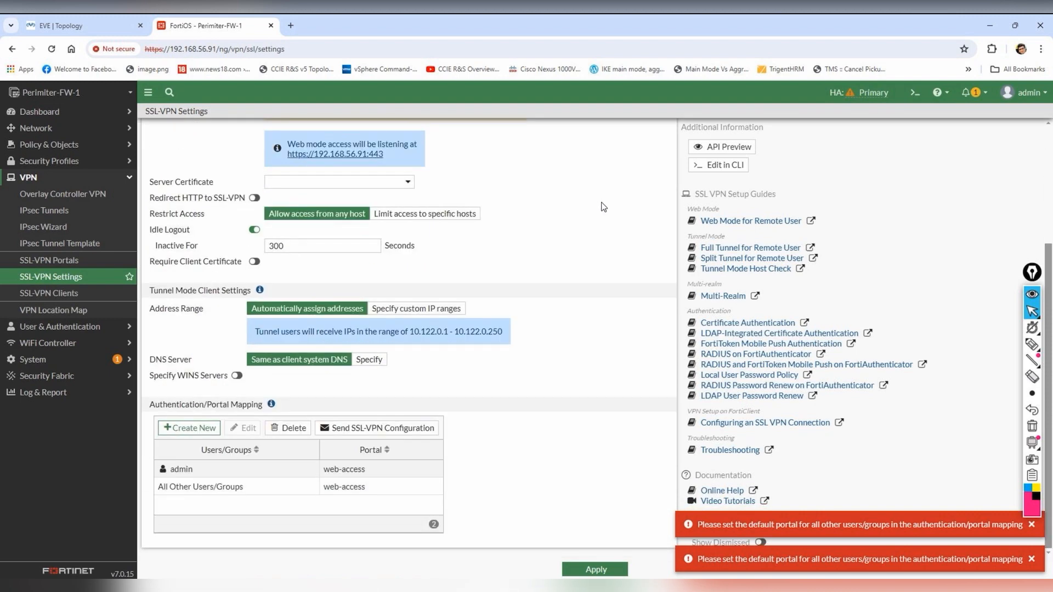
pyautogui.scroll(2, 603, 210)
pyautogui.scroll(-2, 605, 209)
pyautogui.scroll(3, 542, 342)
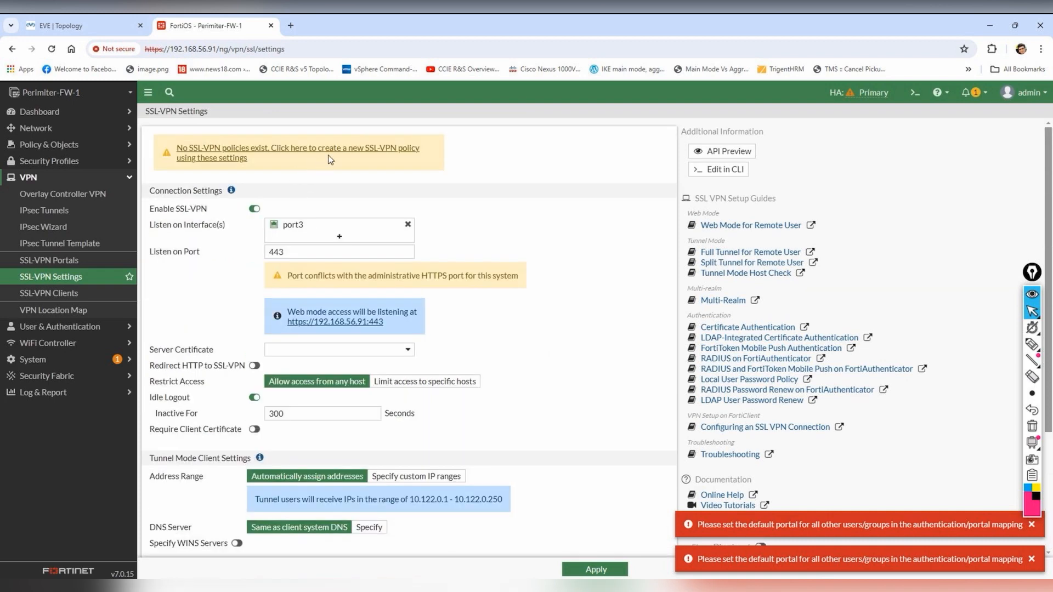
pyautogui.click(594, 571)
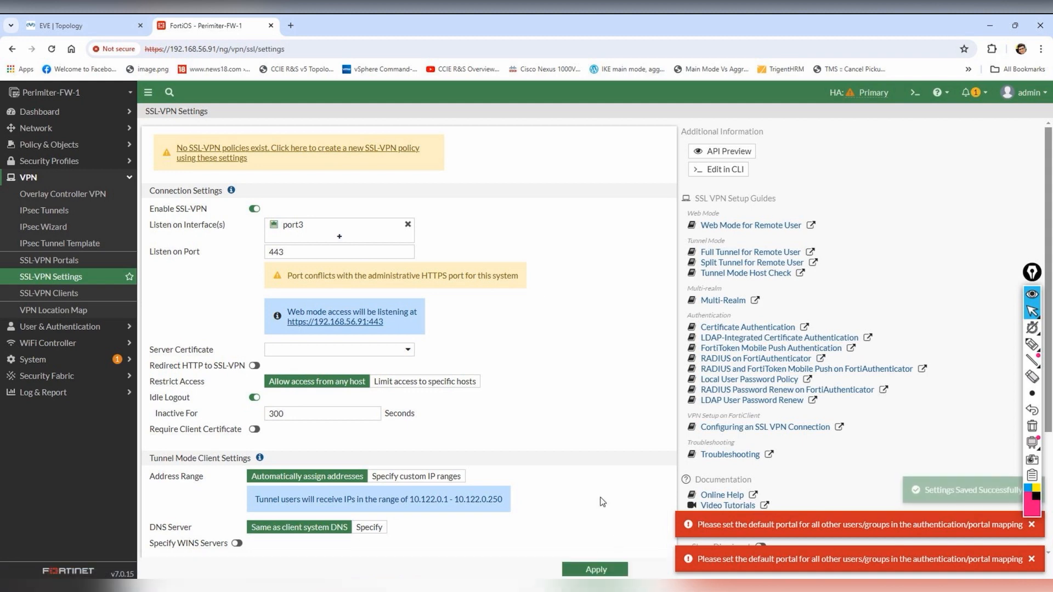
pyautogui.click(60, 25)
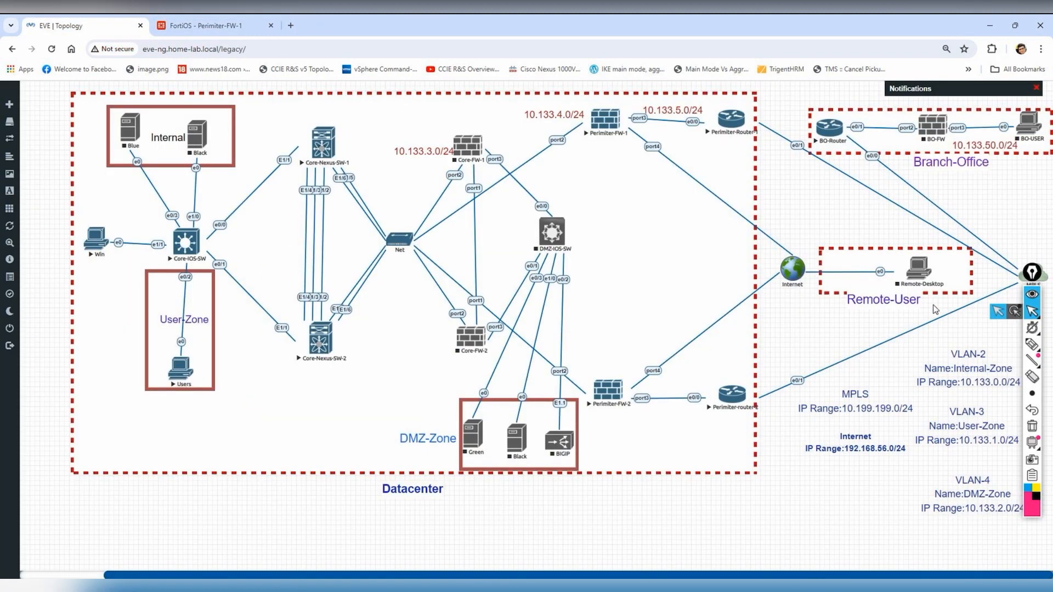
# - Start the Remote-Desktop node in EVE-NG and launch its console viewer
pyautogui.rightClick(926, 270)
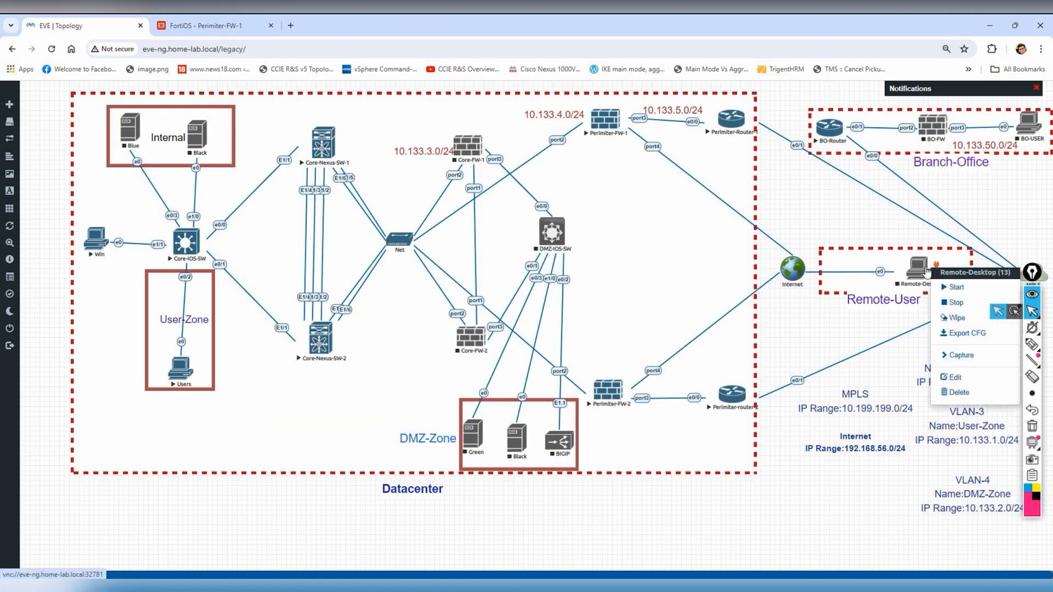
pyautogui.click(955, 287)
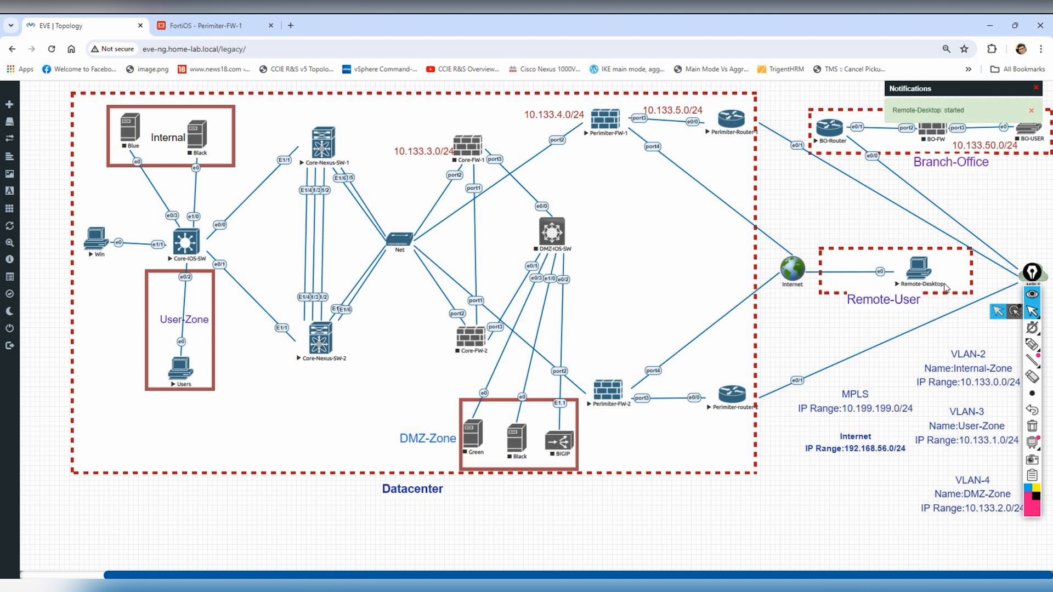
pyautogui.click(924, 273)
pyautogui.click(549, 131)
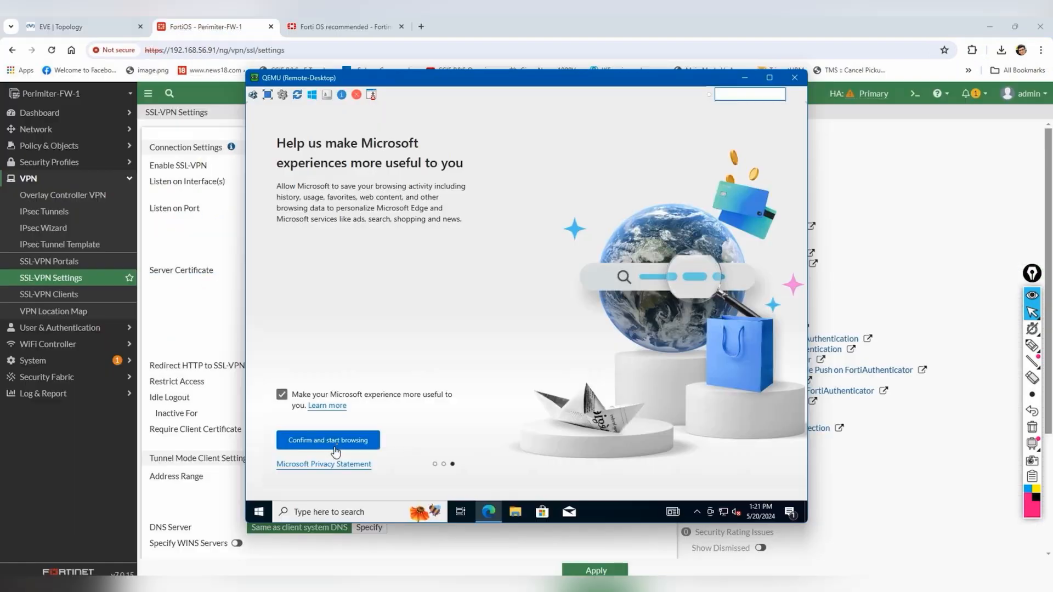
pyautogui.click(337, 437)
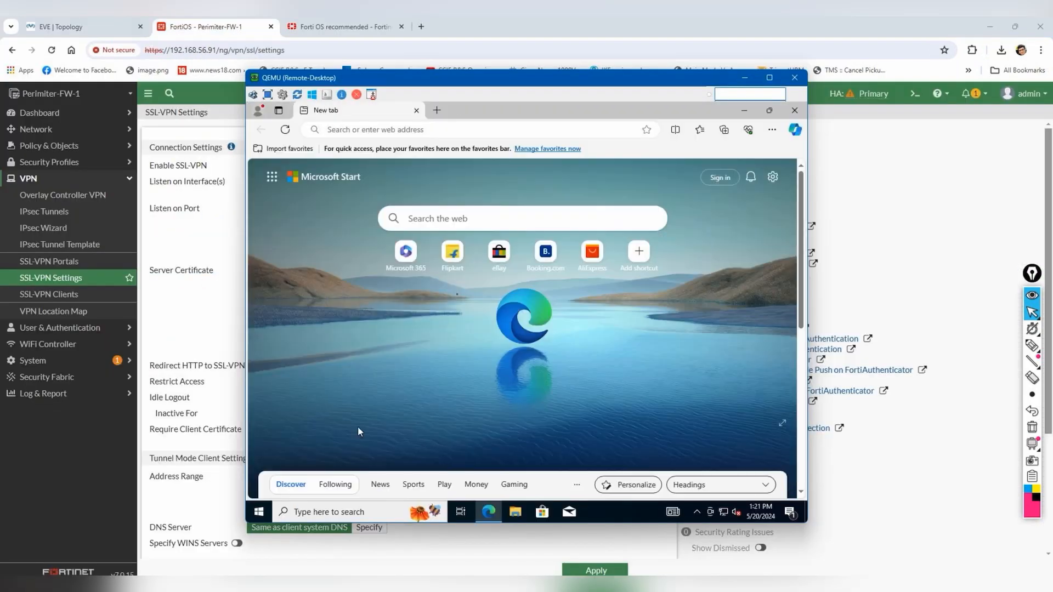
pyautogui.click(462, 129)
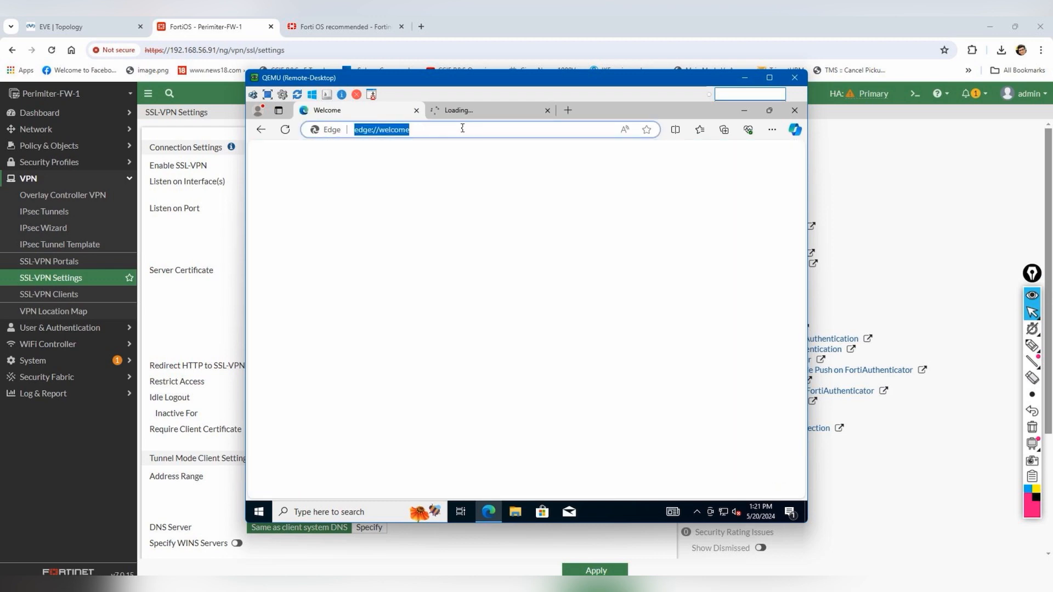
pyautogui.write('https')
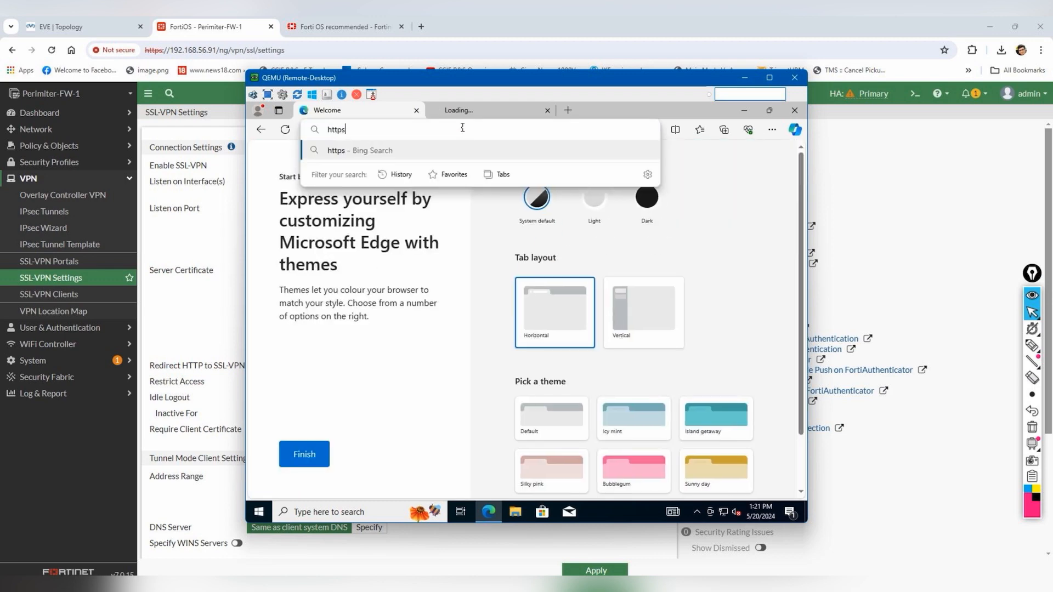
pyautogui.write('://19')
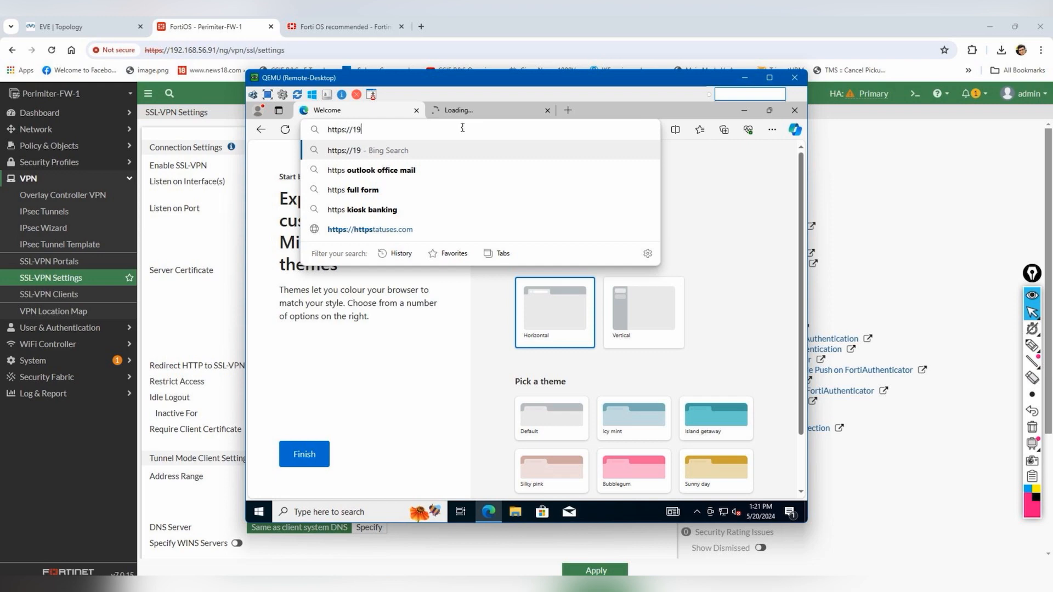
pyautogui.write('2.168.56.')
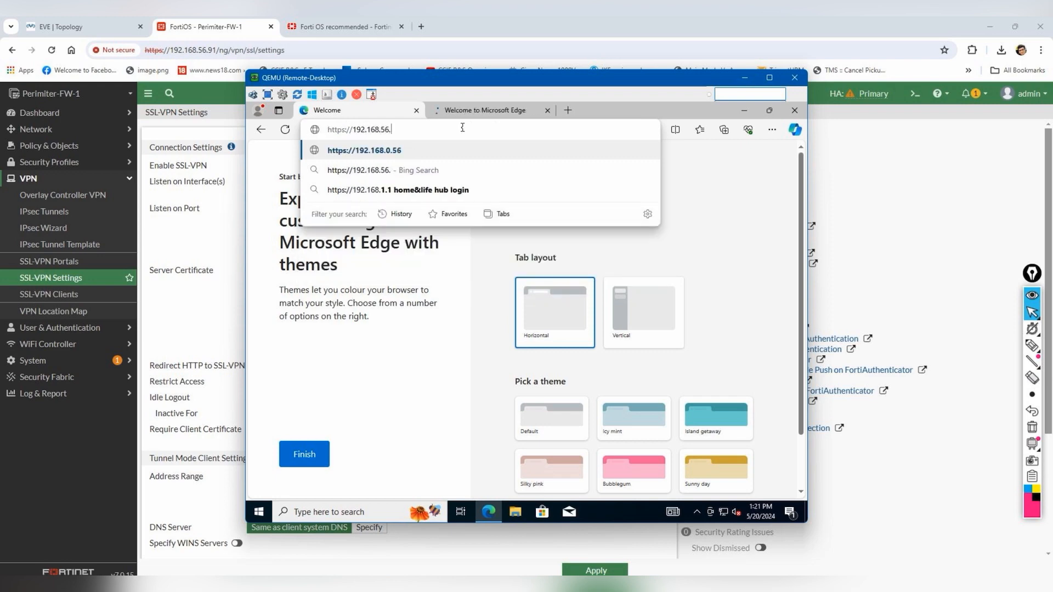
pyautogui.write('91:8080')
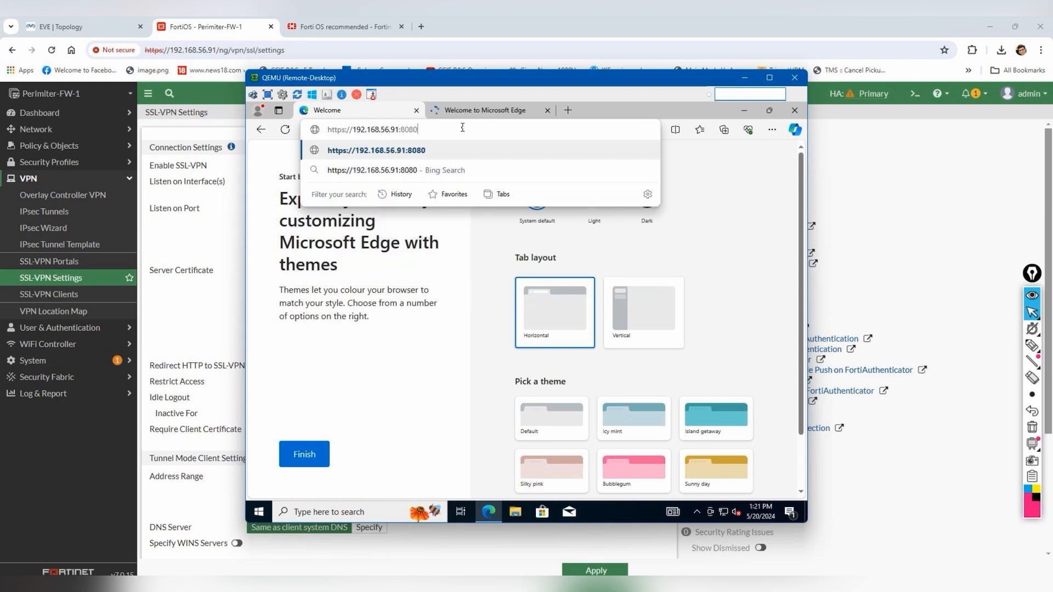
pyautogui.press('Return')
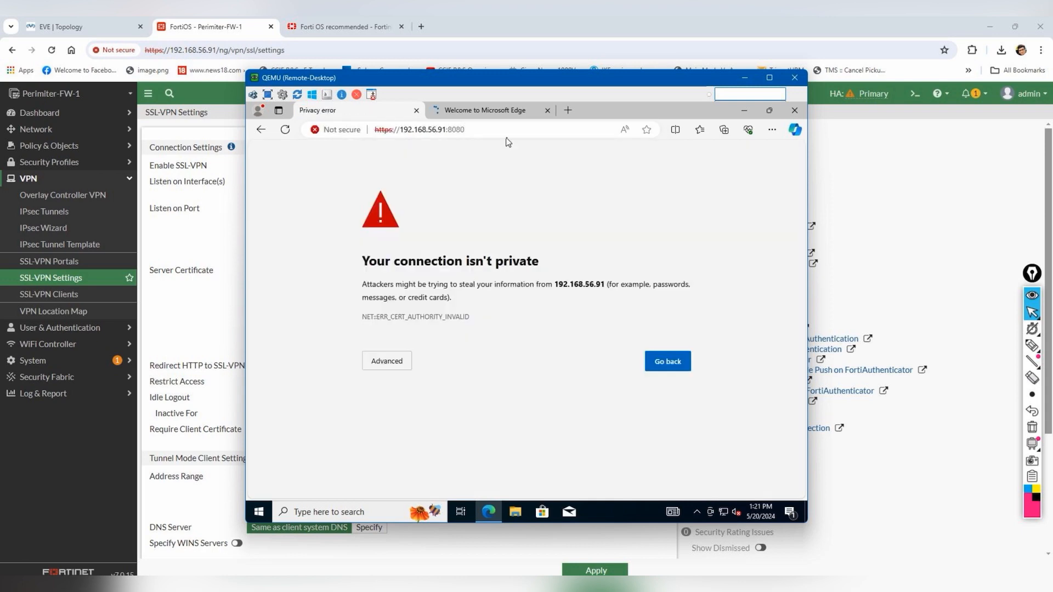
pyautogui.click(364, 363)
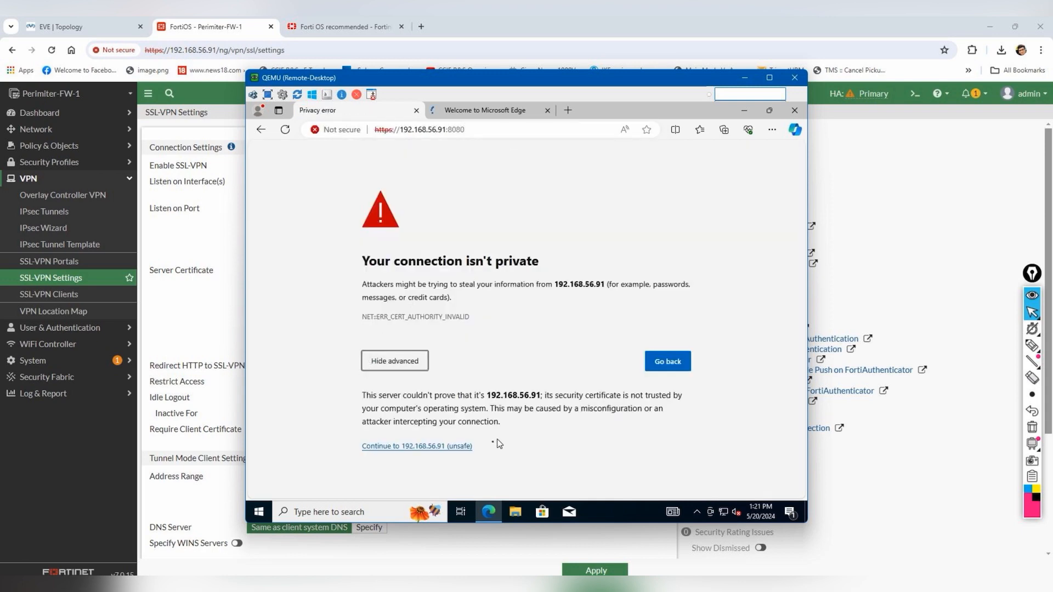
pyautogui.click(409, 448)
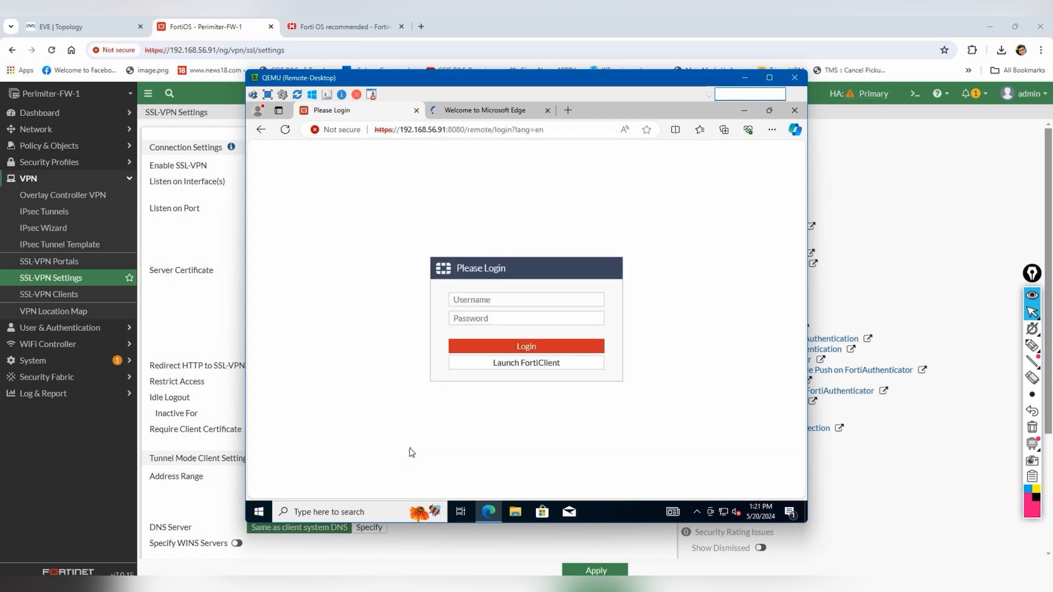
pyautogui.click(525, 364)
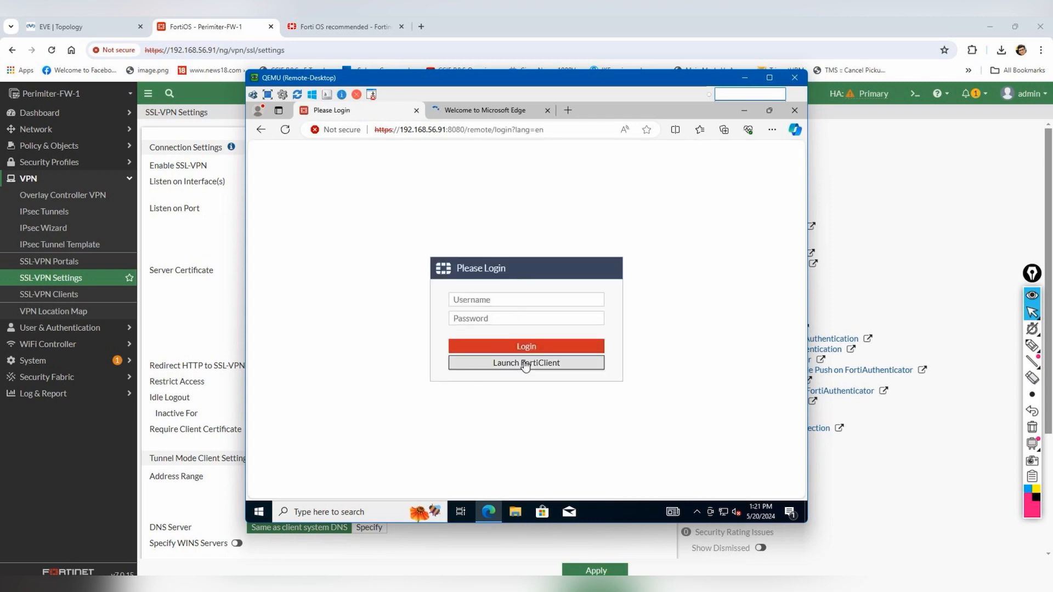
# - Sign in to the SSL-VPN portal with the user's username and password
pyautogui.click(519, 304)
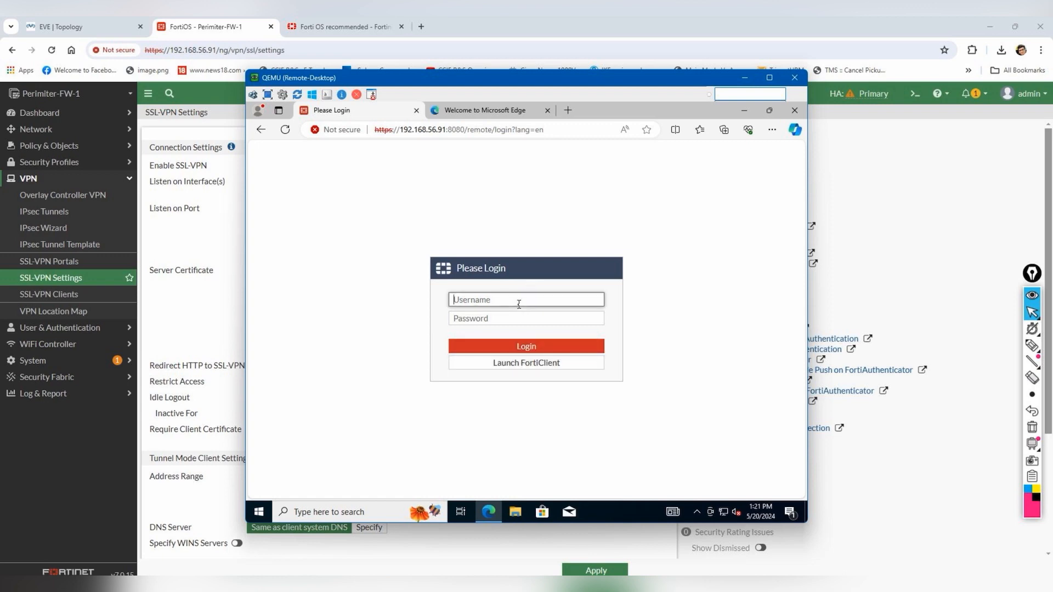
pyautogui.write('admin')
pyautogui.press('Tab')
pyautogui.write('ad')
pyautogui.press('Return')
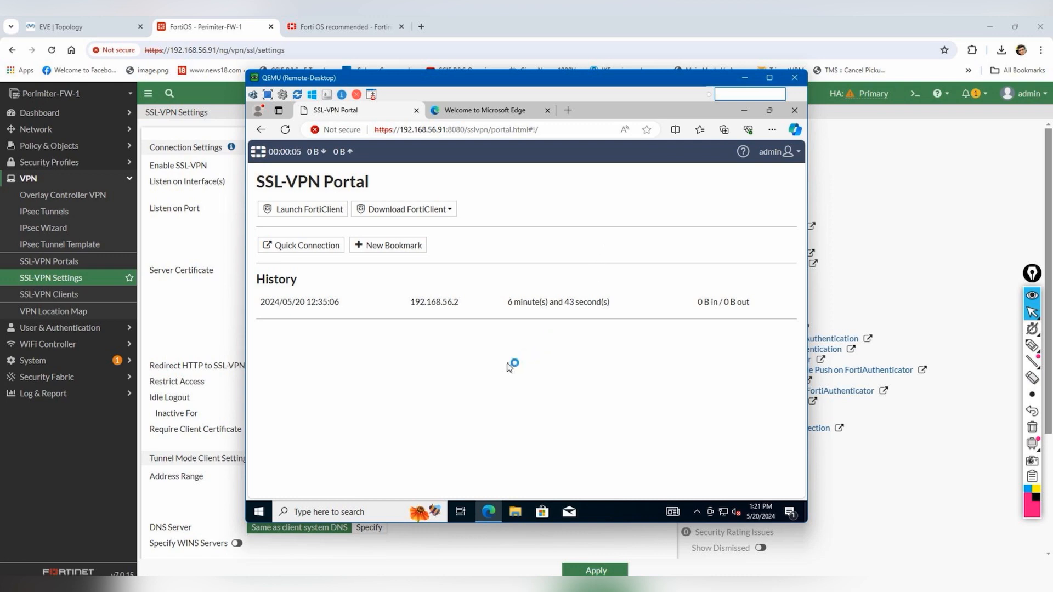
# - Download the Windows FortiClient installer from the SSL-VPN portal, set to open when done
pyautogui.click(331, 248)
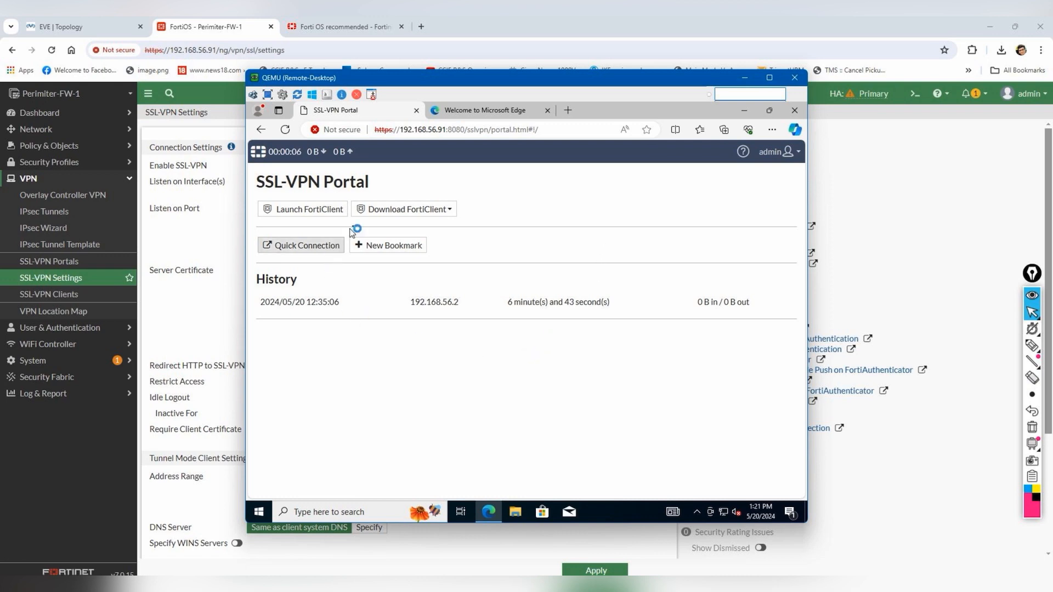
pyautogui.click(412, 213)
pyautogui.click(385, 254)
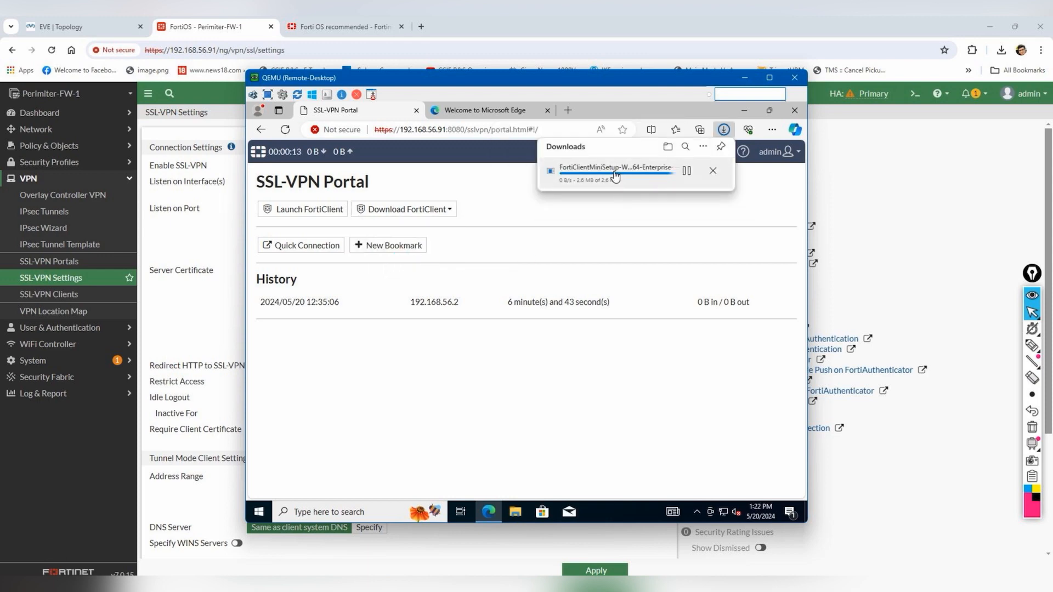
pyautogui.click(611, 175)
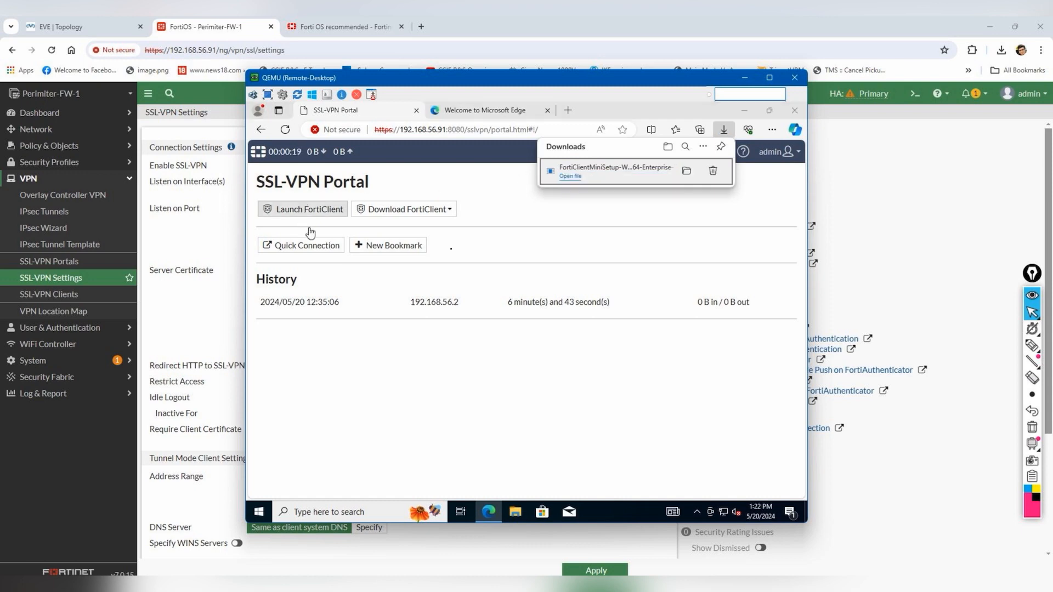
# - Run the FortiClient installer with admin approval, then open the portal's Quick Connection page
pyautogui.click(595, 174)
pyautogui.click(458, 379)
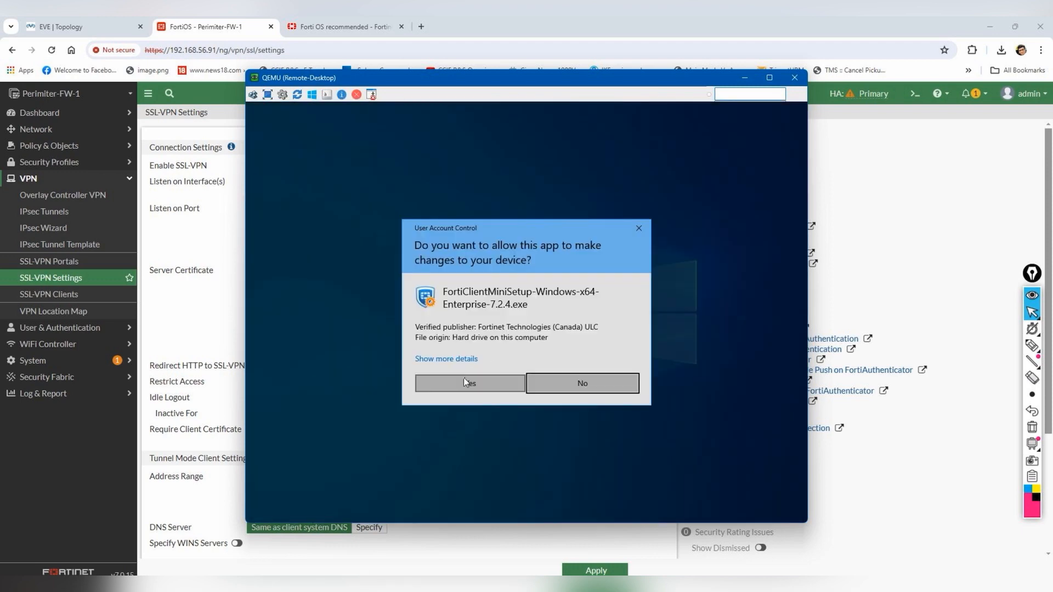
pyautogui.click(465, 382)
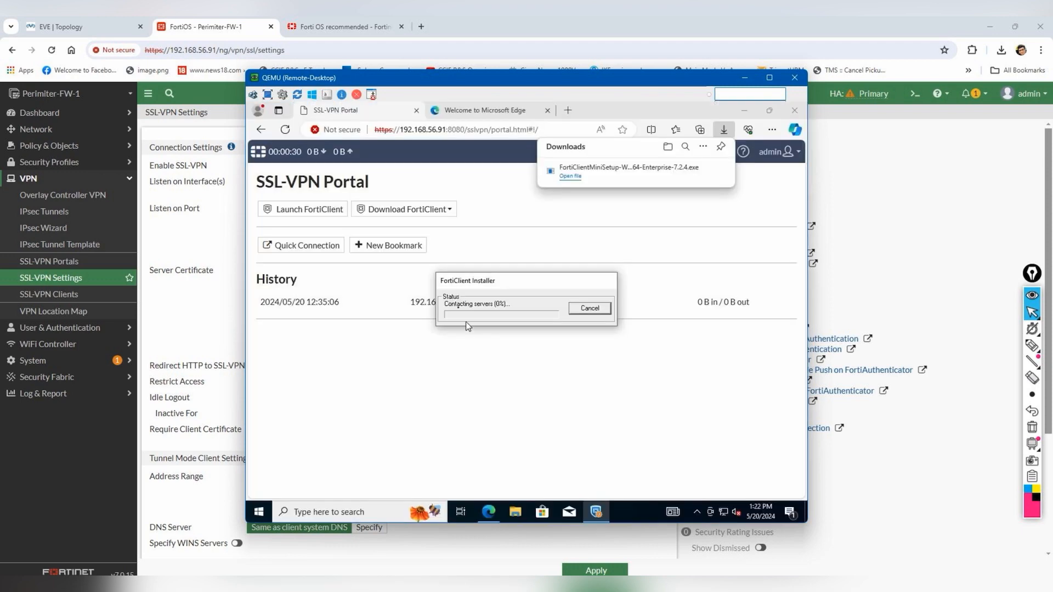
pyautogui.click(297, 214)
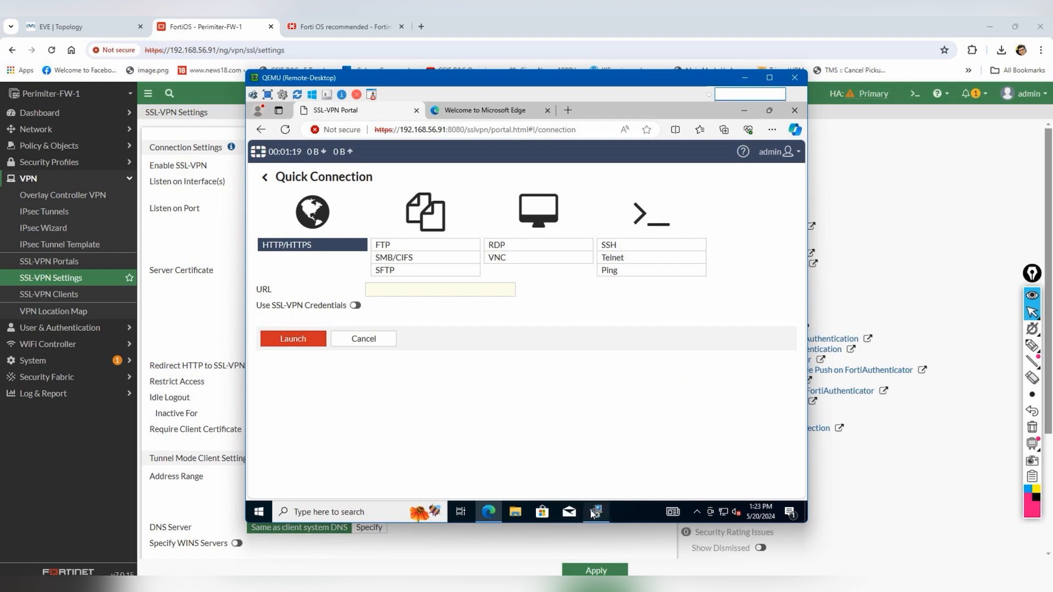
# - Accept the FortiClient VPN licence, start the installation, and close Edge
pyautogui.click(597, 408)
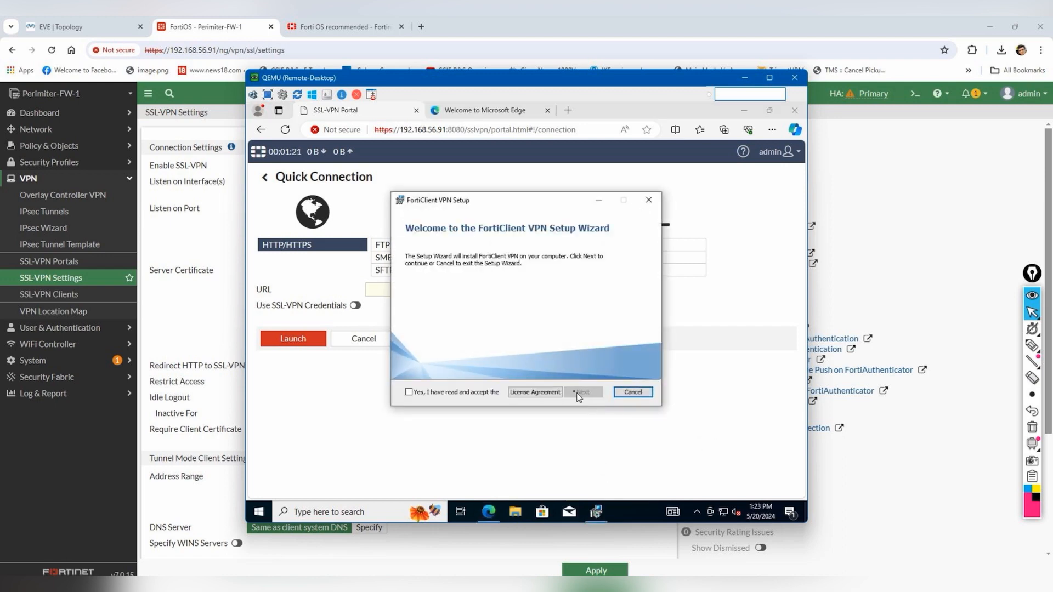
pyautogui.click(447, 394)
pyautogui.click(582, 392)
pyautogui.click(582, 392)
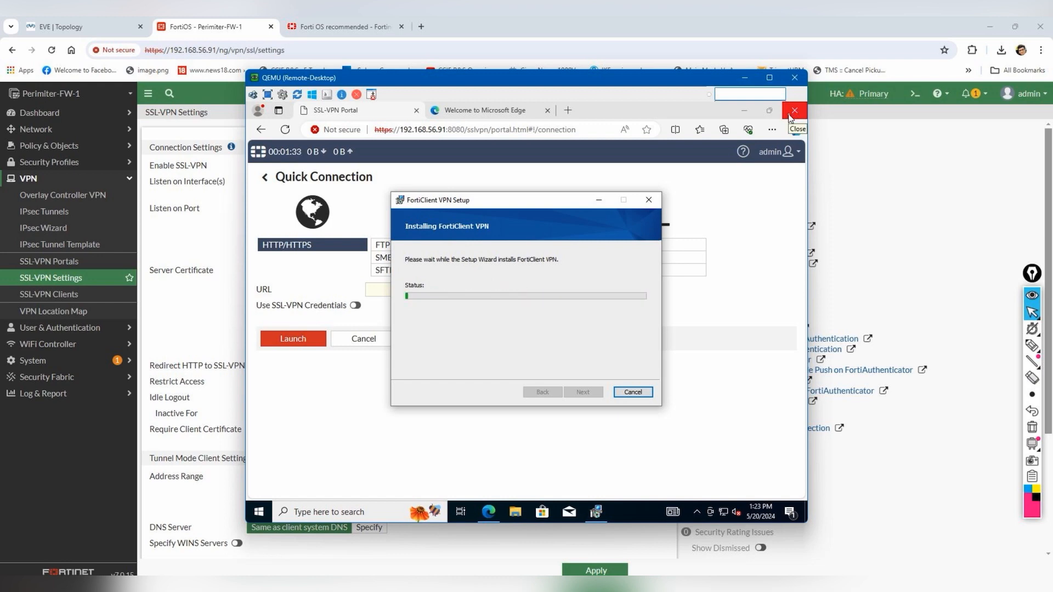
pyautogui.click(789, 115)
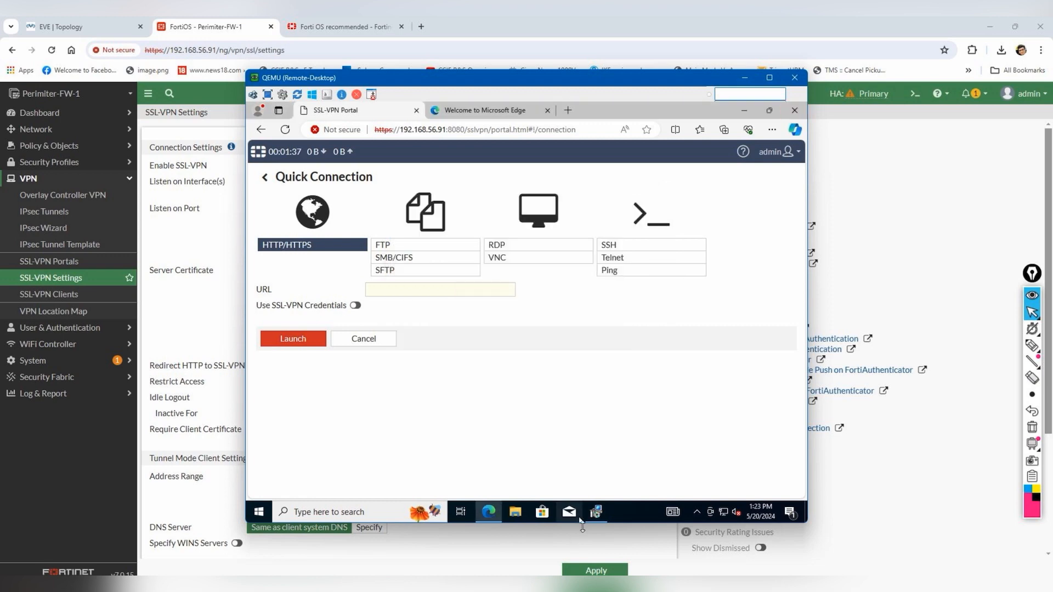
pyautogui.click(790, 116)
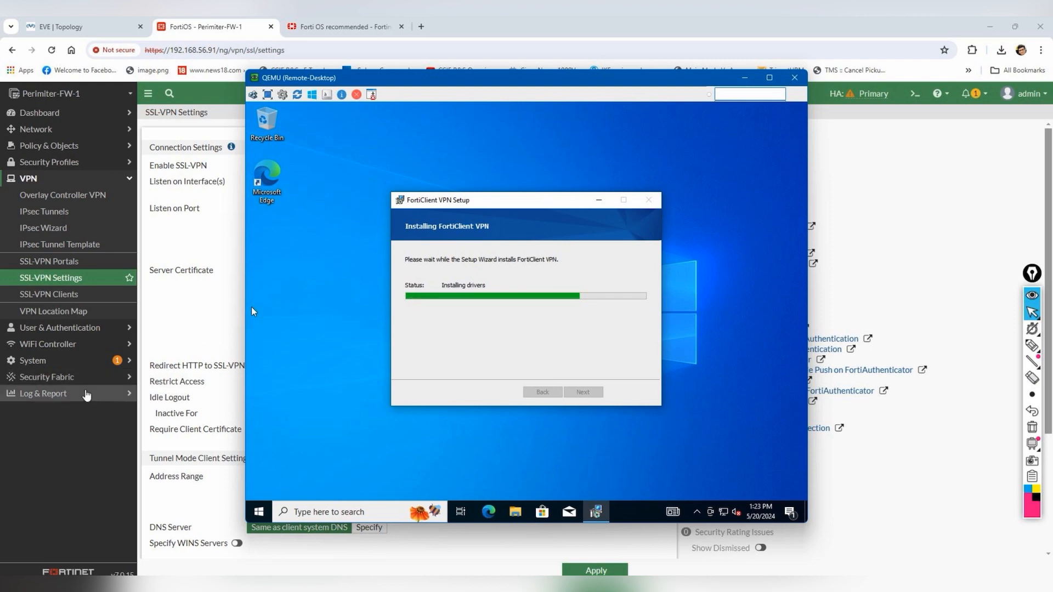
pyautogui.click(44, 393)
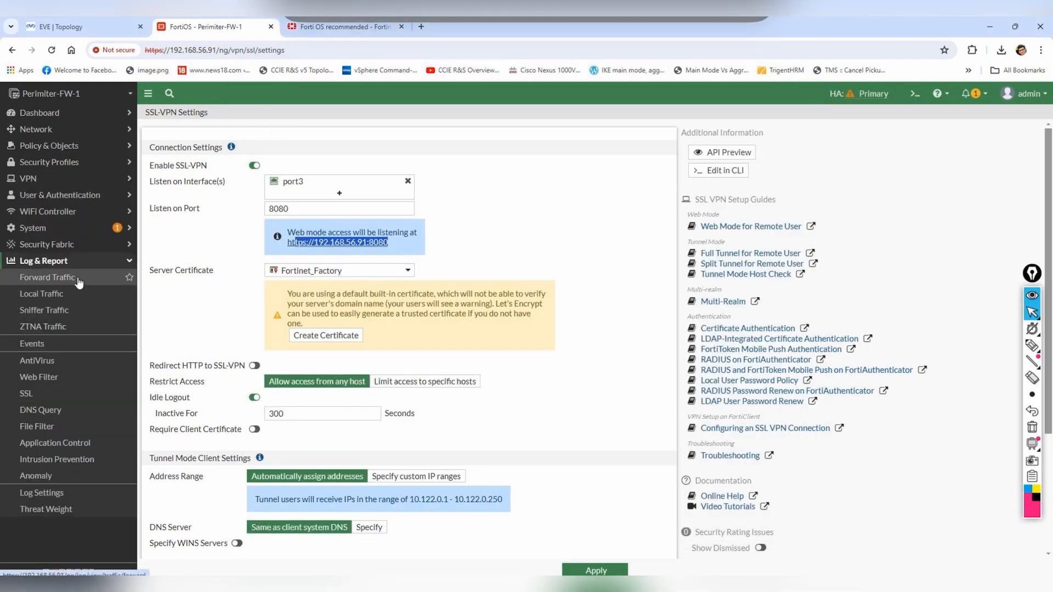
# - Review the Forward Traffic, SSL, Local Traffic and Events logs, ending on Forward Traffic
pyautogui.click(80, 282)
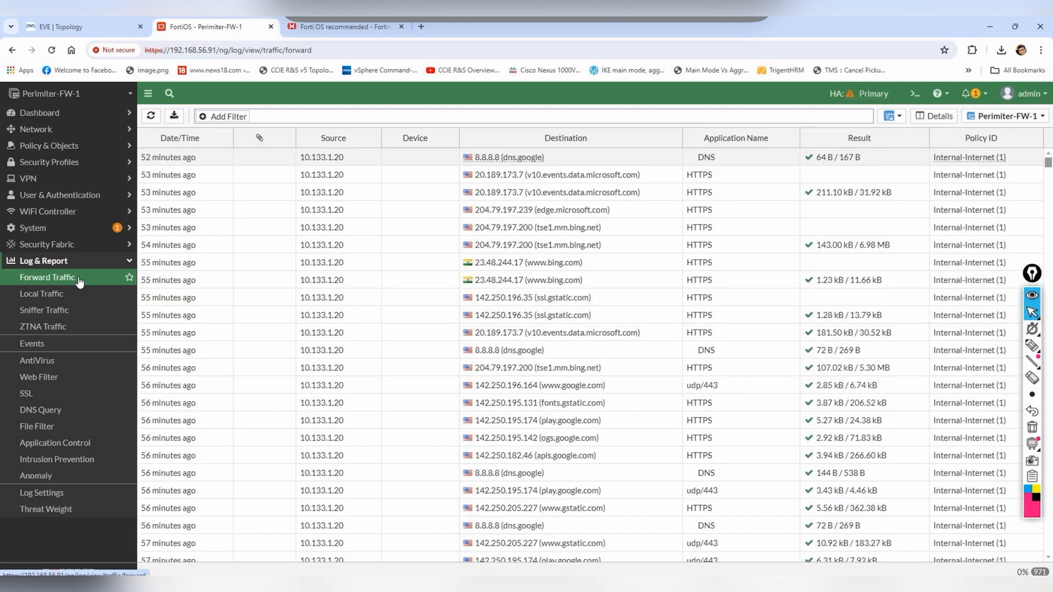
pyautogui.click(37, 395)
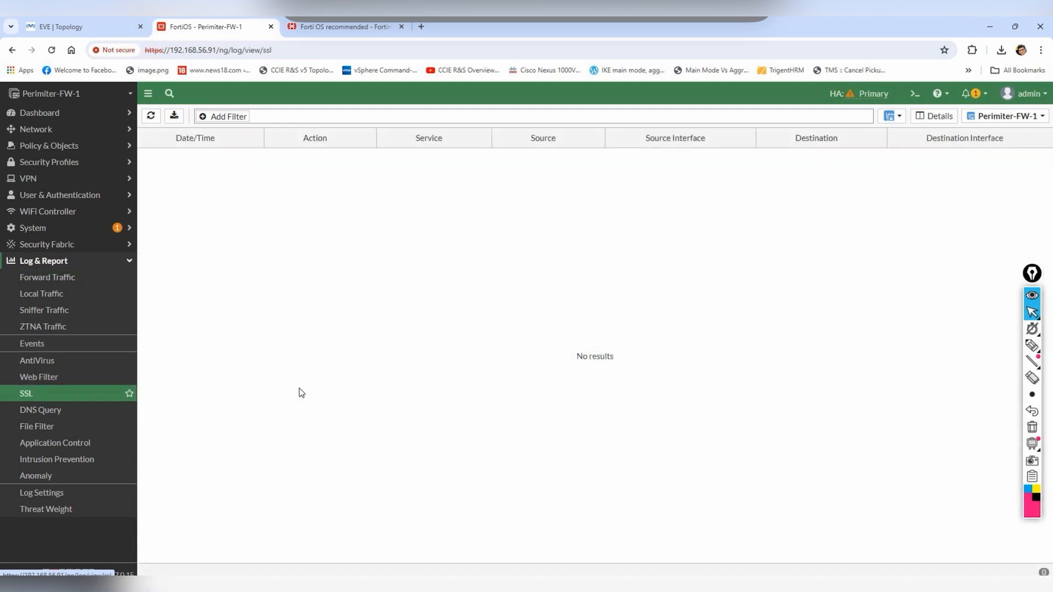
pyautogui.click(77, 279)
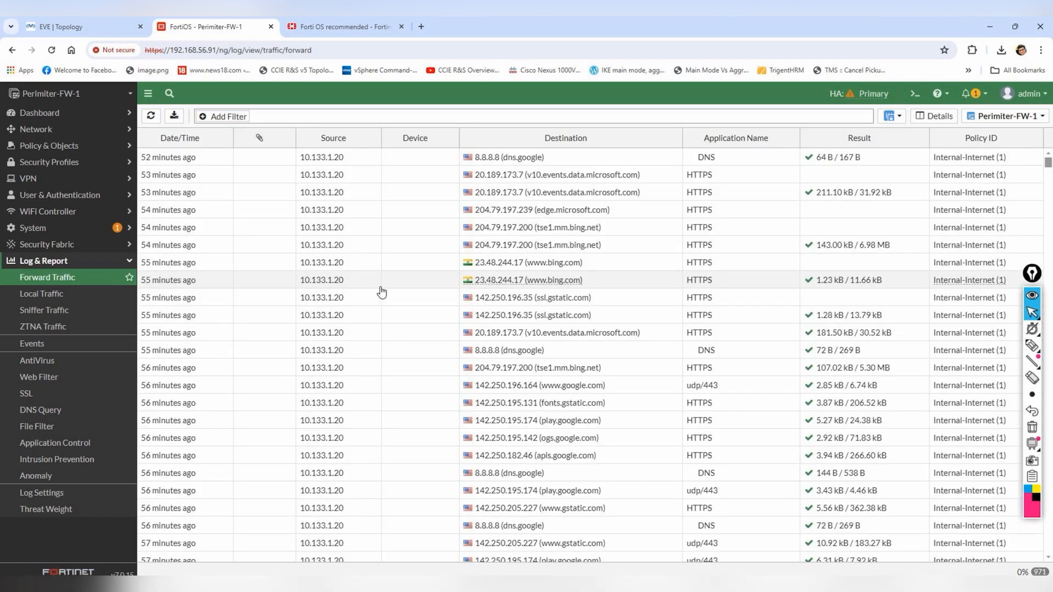
pyautogui.click(70, 298)
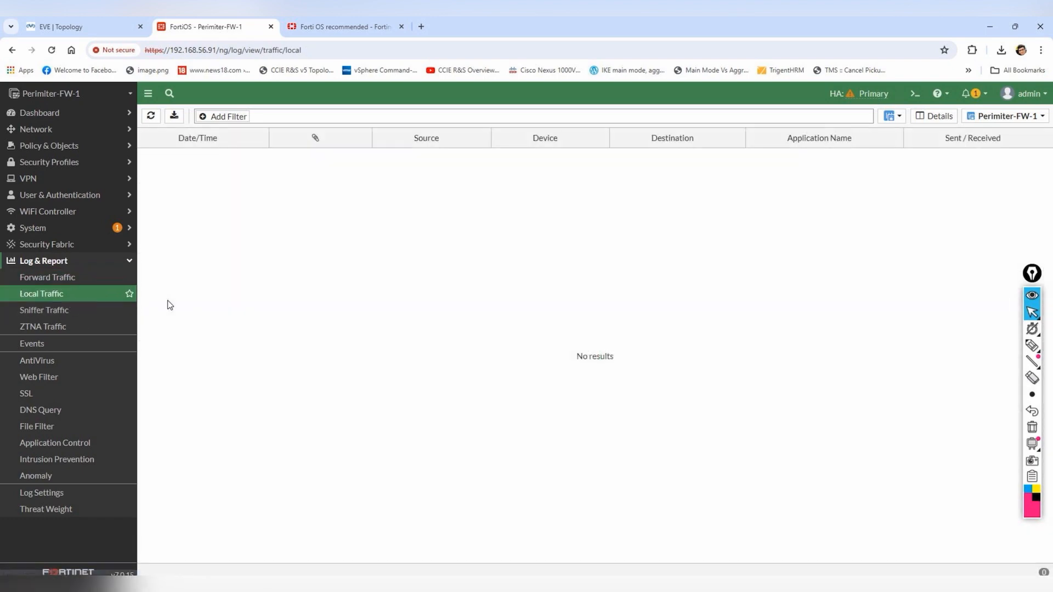
pyautogui.click(67, 279)
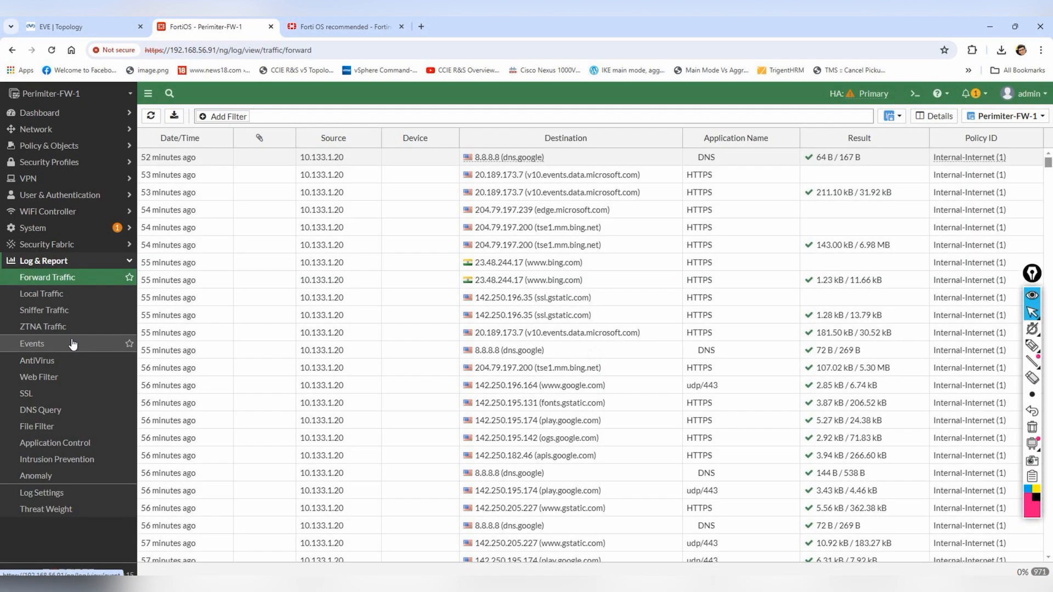
pyautogui.click(71, 346)
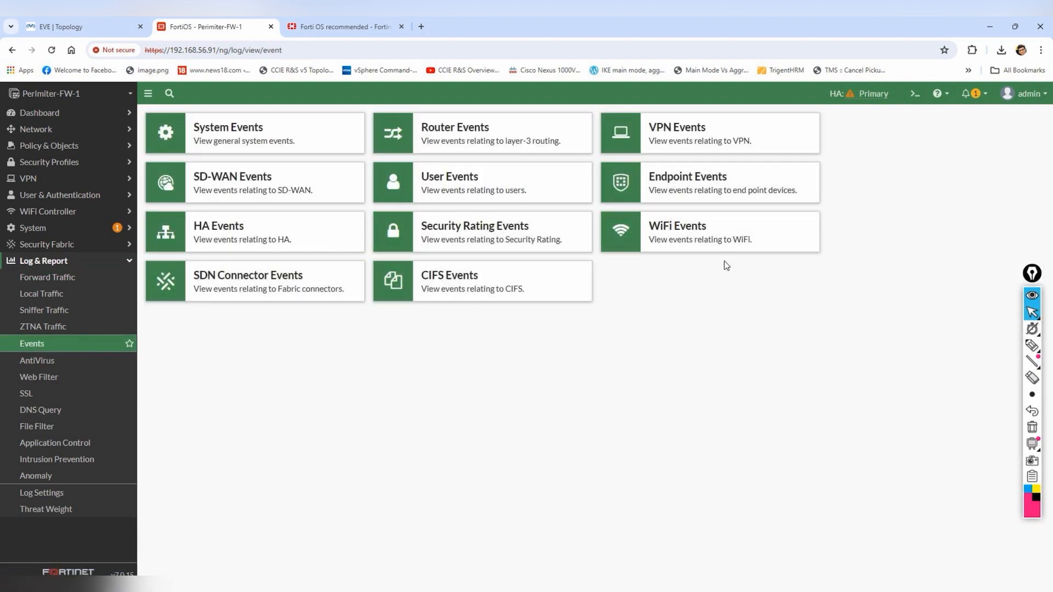
pyautogui.click(77, 278)
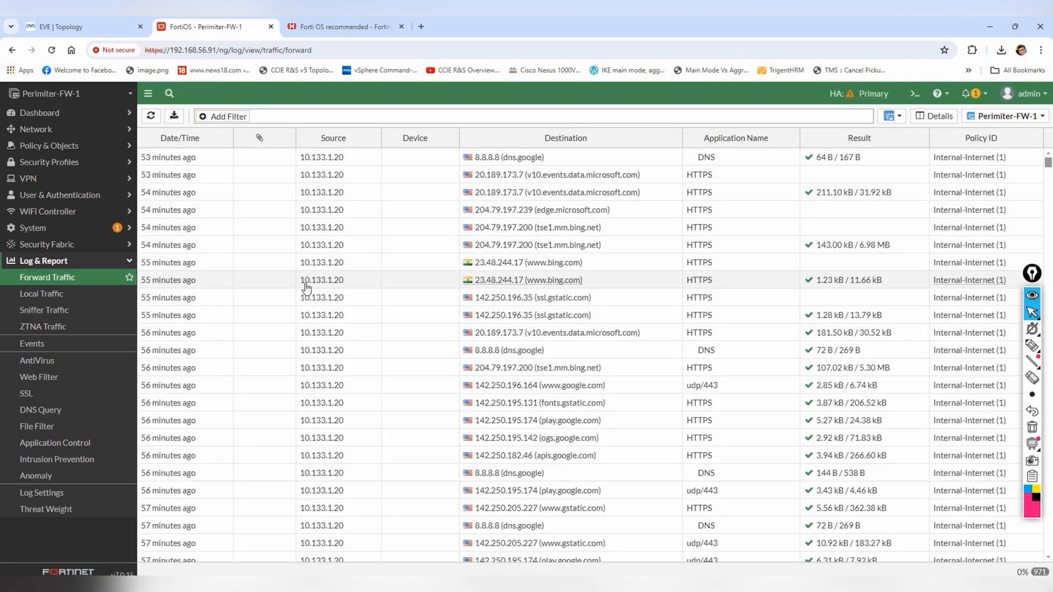
# - Finish the FortiClient VPN installation wizard in the Remote-Desktop VM
pyautogui.moveTo(818, 583)
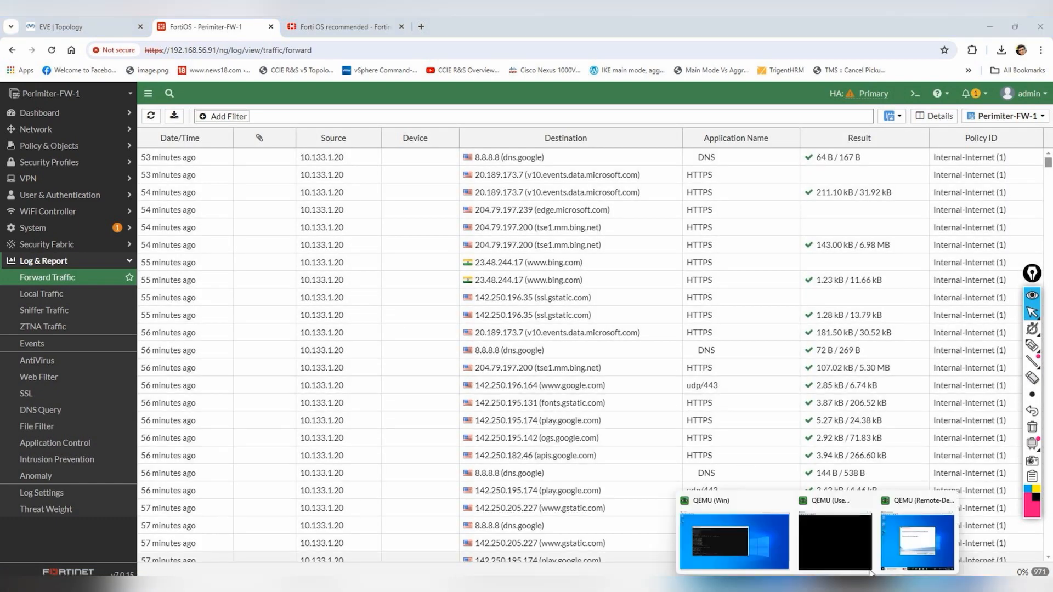
pyautogui.click(914, 543)
pyautogui.click(582, 392)
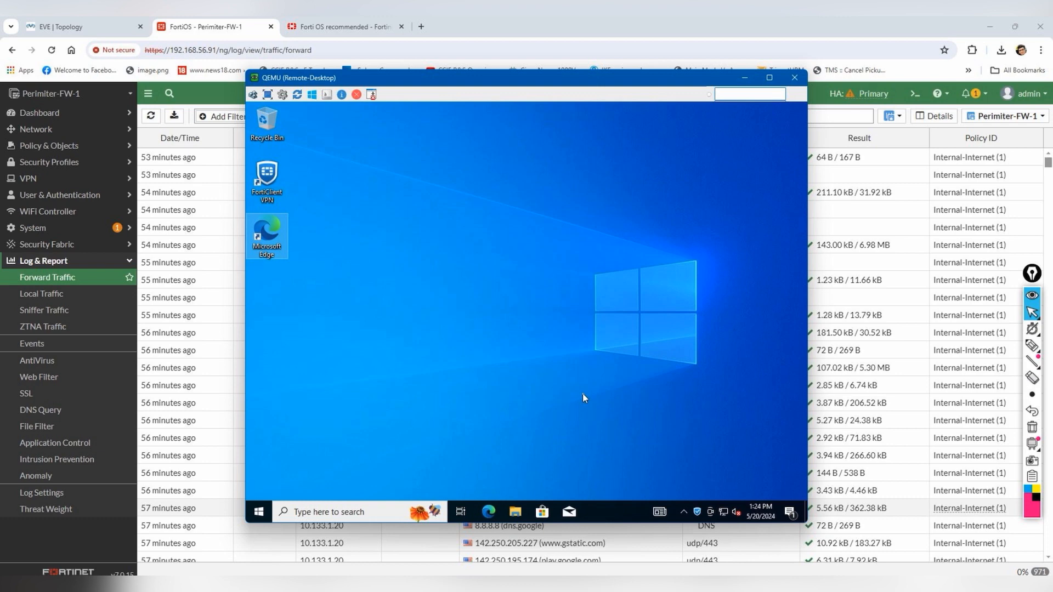
# - Launch FortiClient VPN from the system tray and accept its free-software terms
pyautogui.click(695, 512)
pyautogui.rightClick(695, 512)
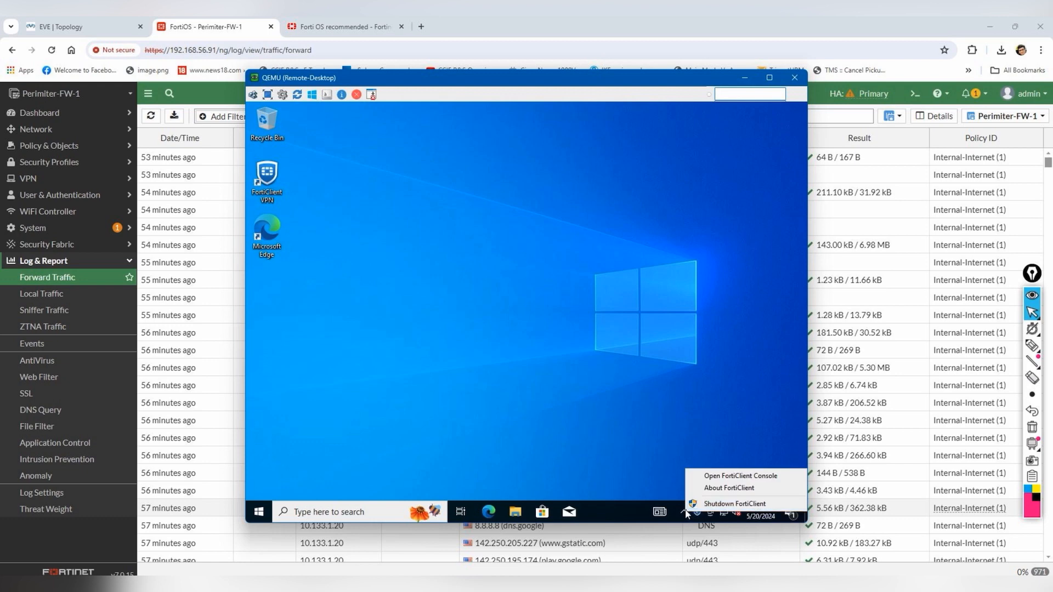
pyautogui.click(724, 474)
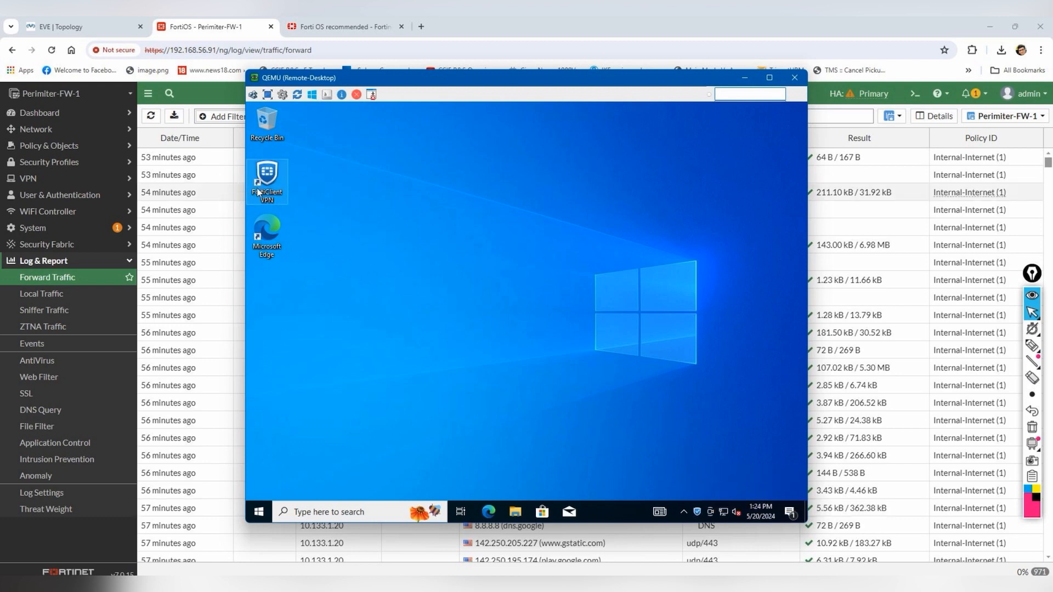
pyautogui.doubleClick(288, 193)
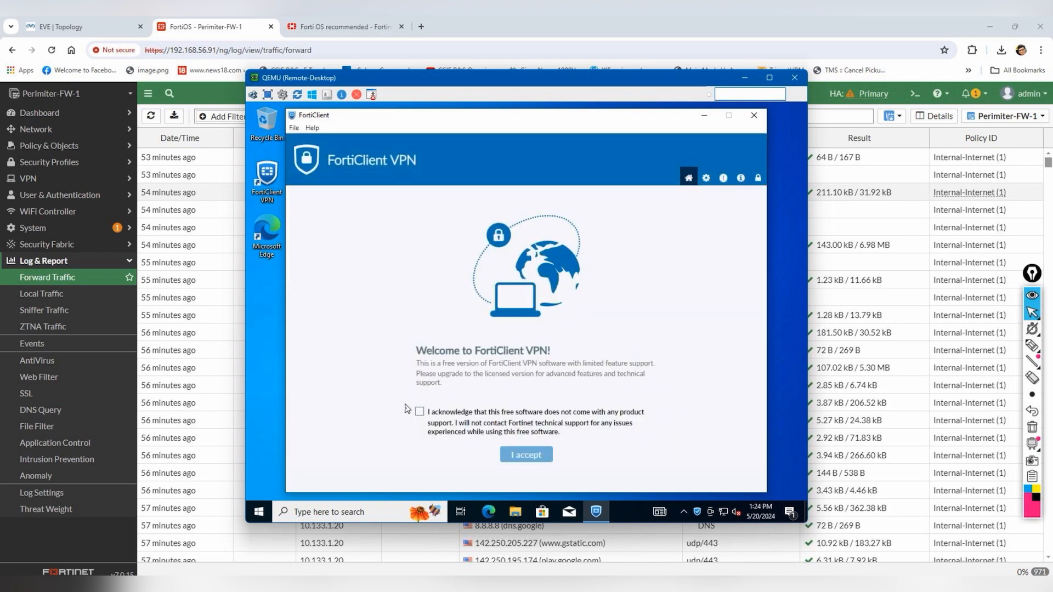
pyautogui.click(417, 413)
pyautogui.click(513, 455)
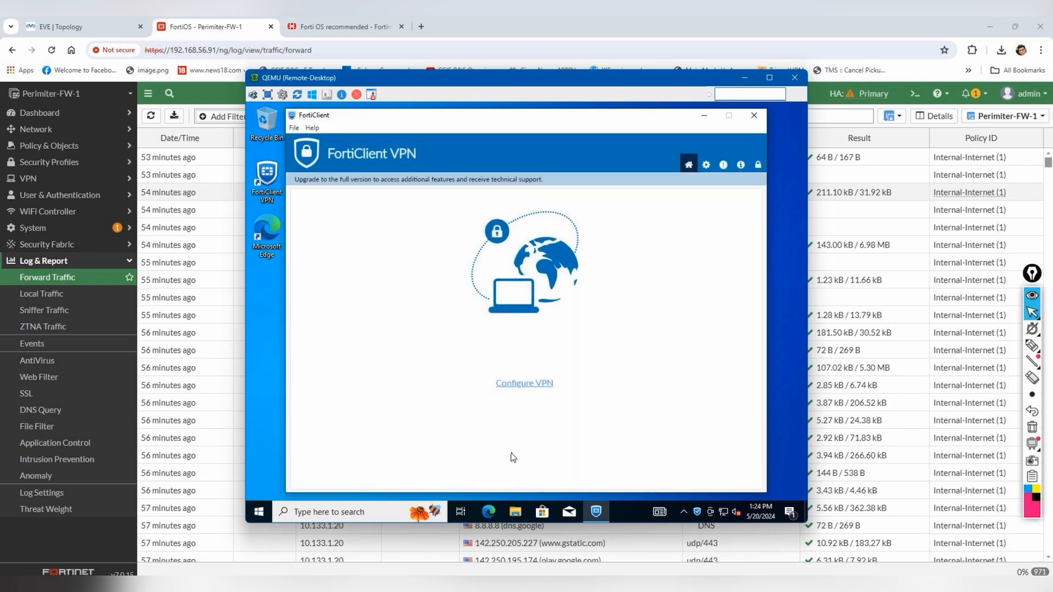
# - Enter a new VPN connection named TEST, gateway 192.168.56.91, custom port 8080
pyautogui.click(541, 384)
pyautogui.click(522, 249)
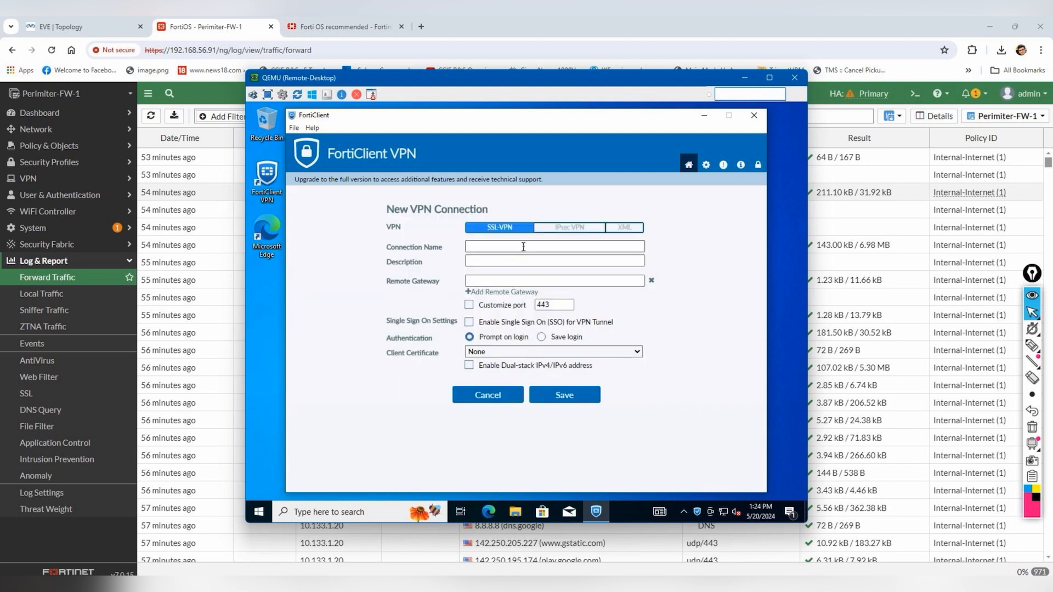
pyautogui.click(525, 244)
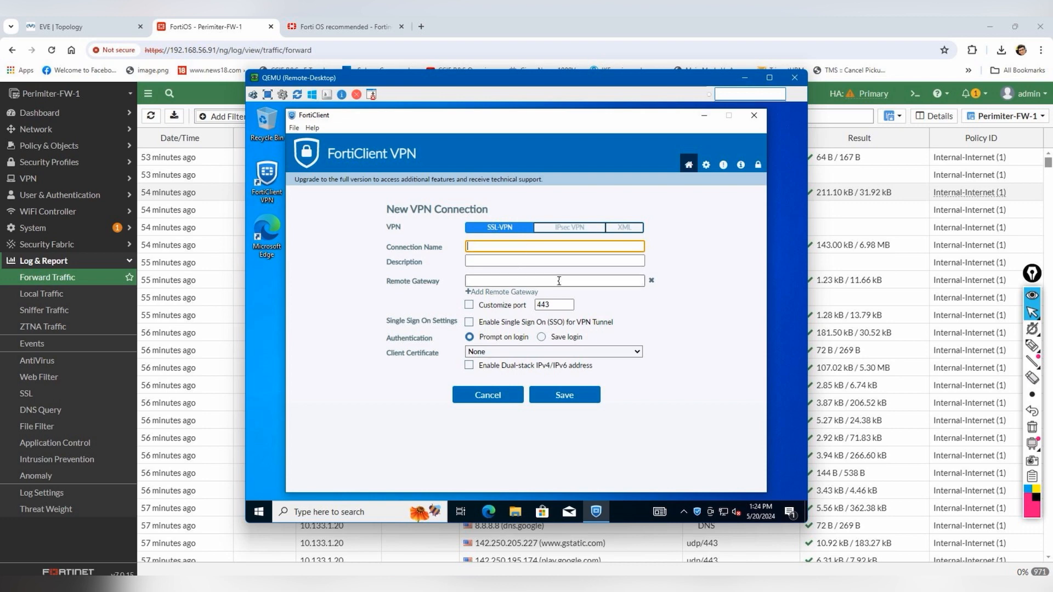
pyautogui.click(605, 284)
pyautogui.click(594, 247)
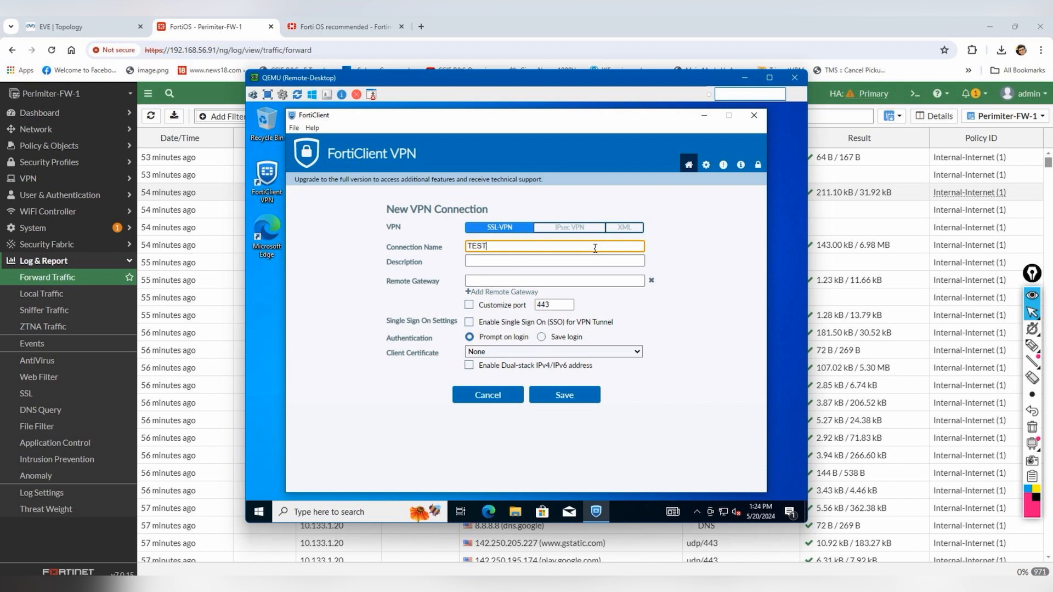
pyautogui.click(553, 281)
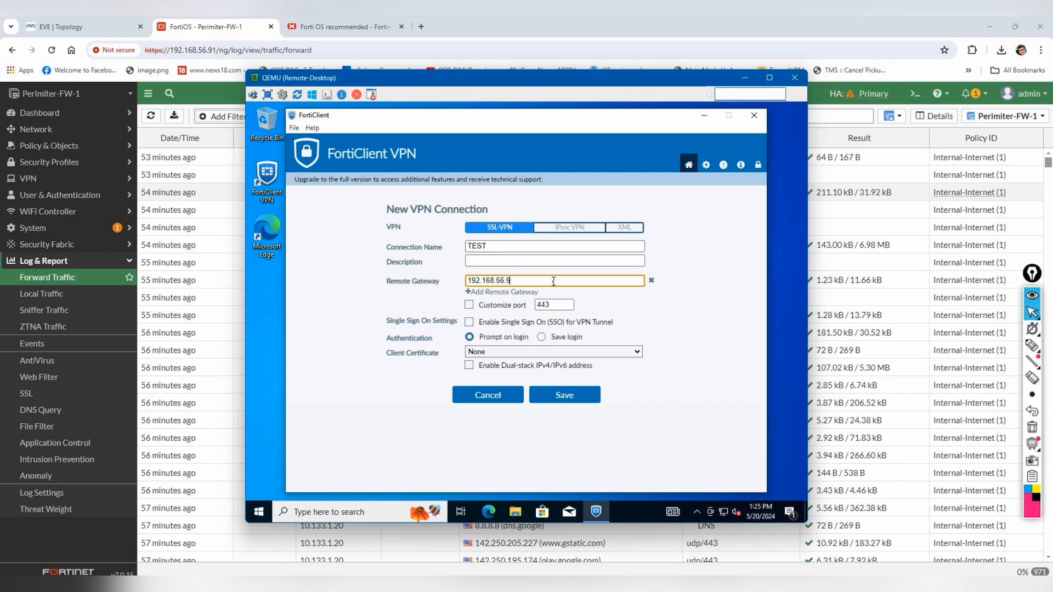
pyautogui.doubleClick(545, 305)
pyautogui.write('8080')
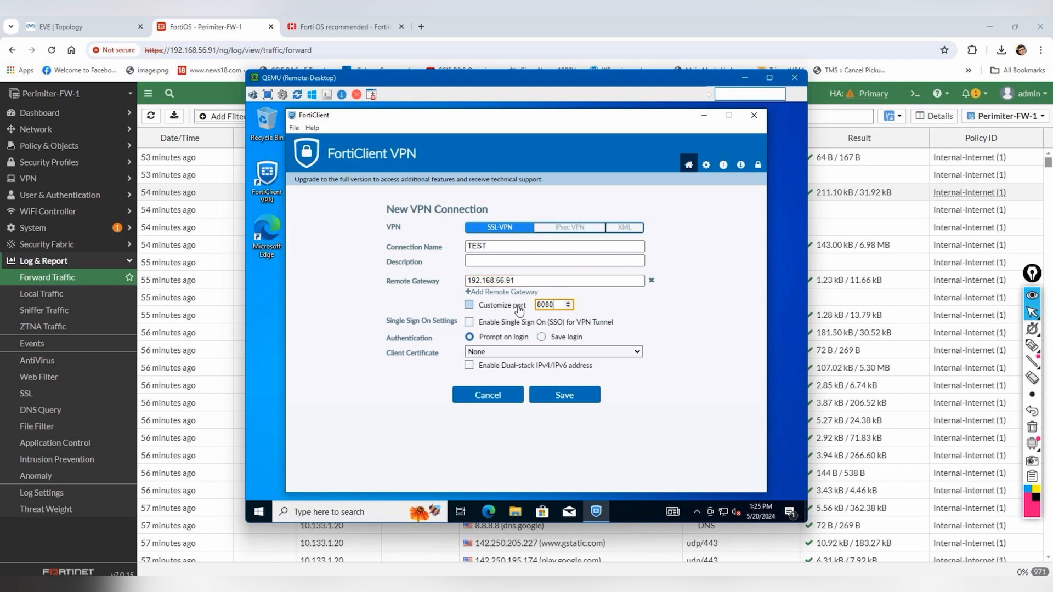
# - Save the TEST connection and connect with the admin username and password
pyautogui.click(591, 398)
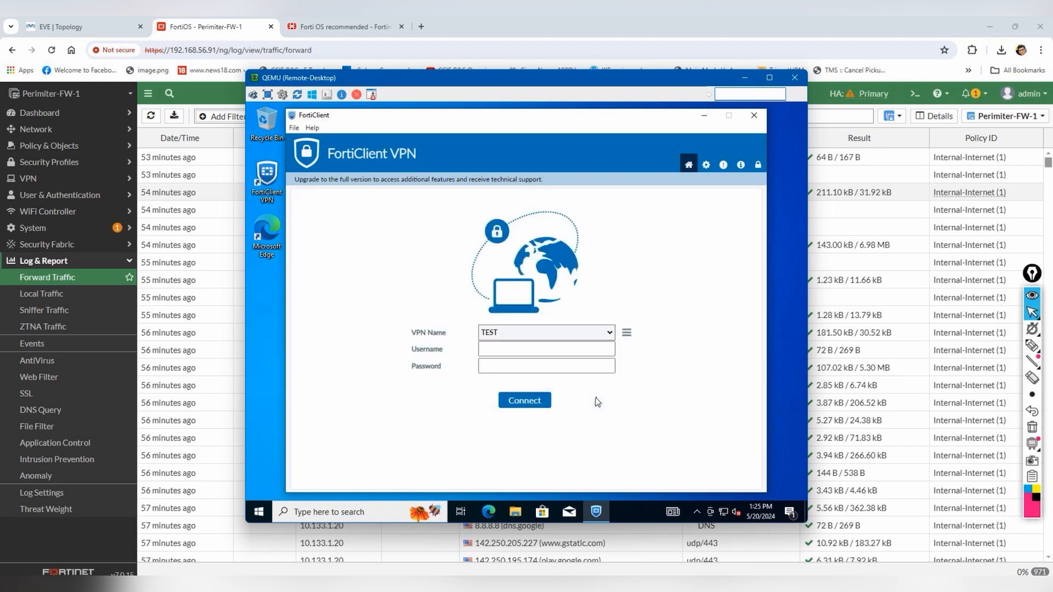
pyautogui.click(496, 345)
pyautogui.write('admin')
pyautogui.press('Tab')
pyautogui.write('••')
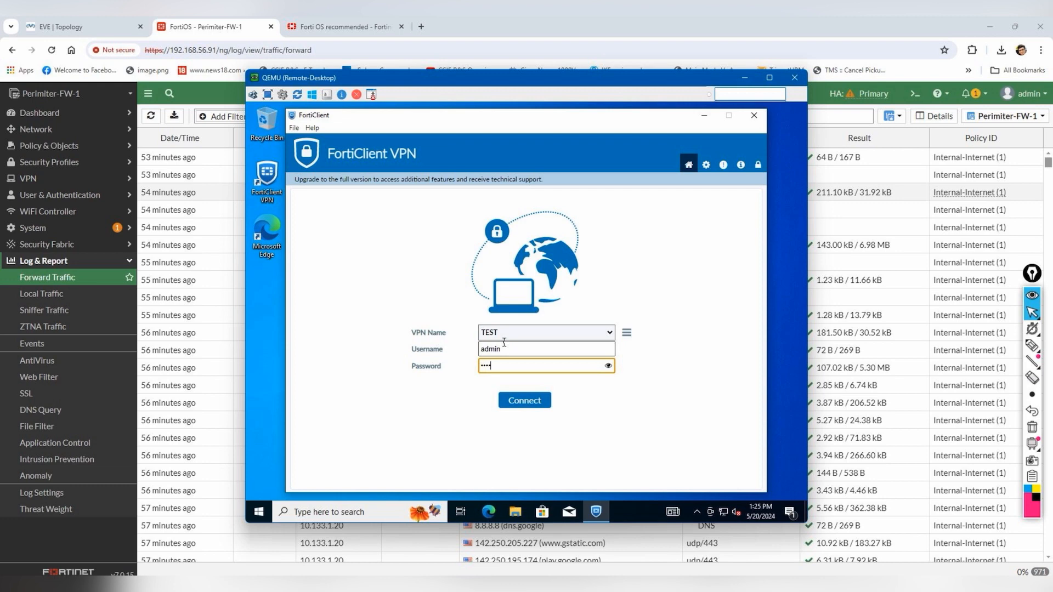
pyautogui.press('Return')
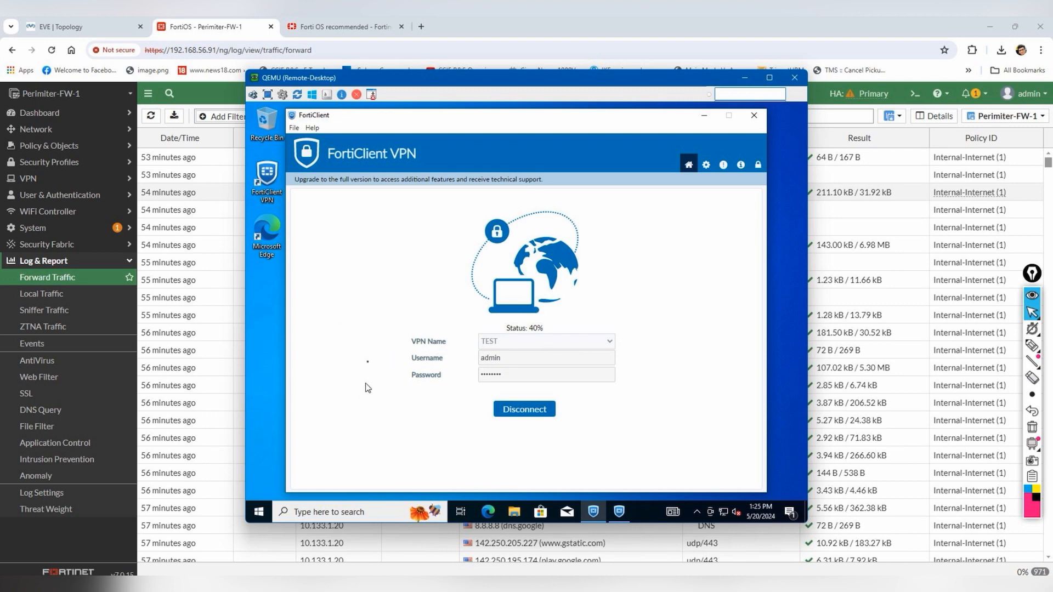
pyautogui.click(82, 26)
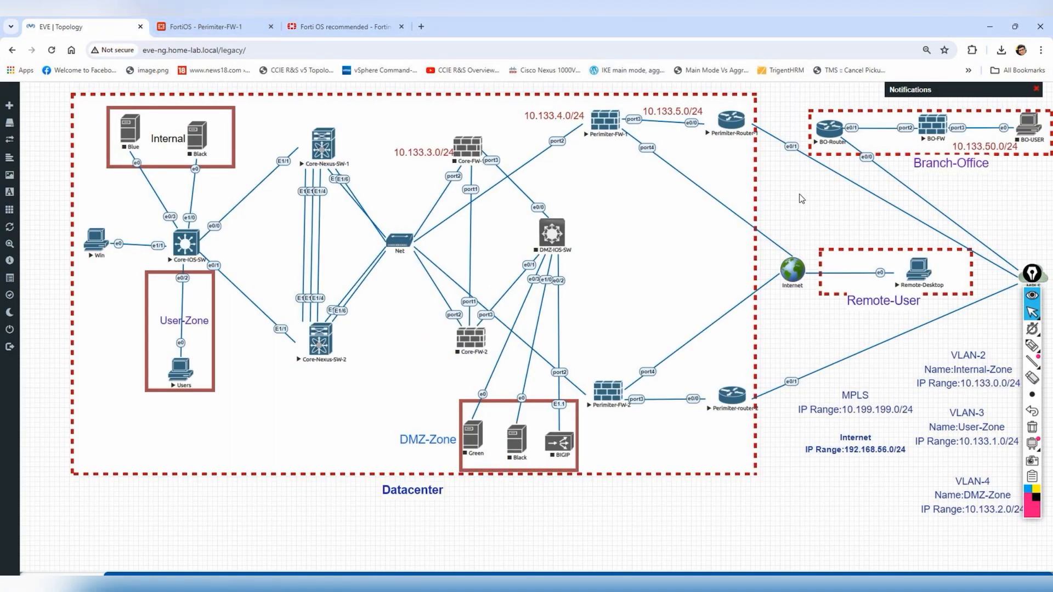
# - Capture the Remote-Desktop node's e0 interface in Wireshark, postponing the update prompt
pyautogui.rightClick(917, 269)
pyautogui.click(980, 335)
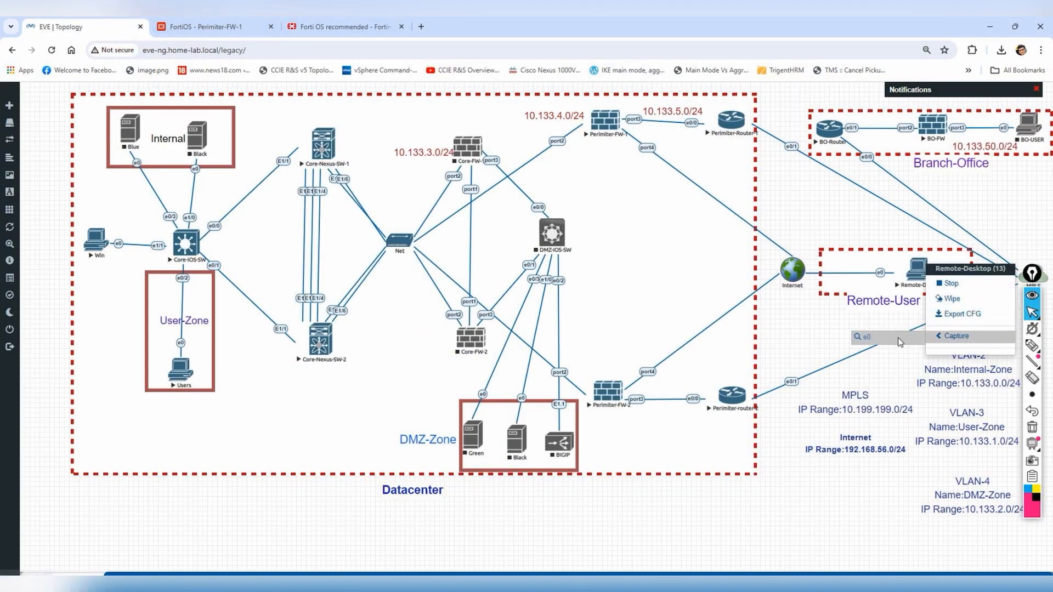
pyautogui.click(873, 337)
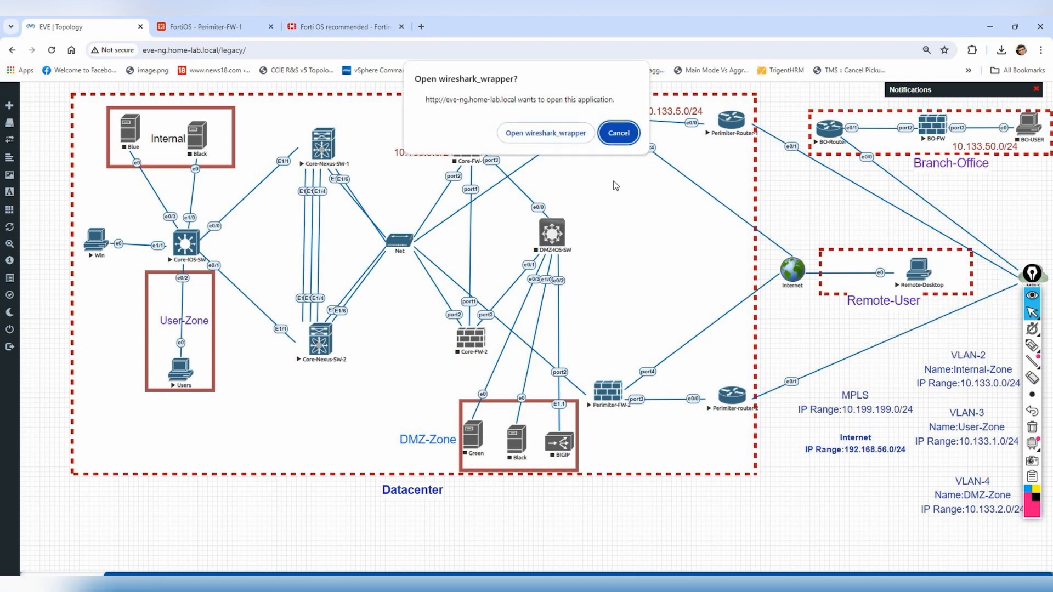
pyautogui.click(567, 133)
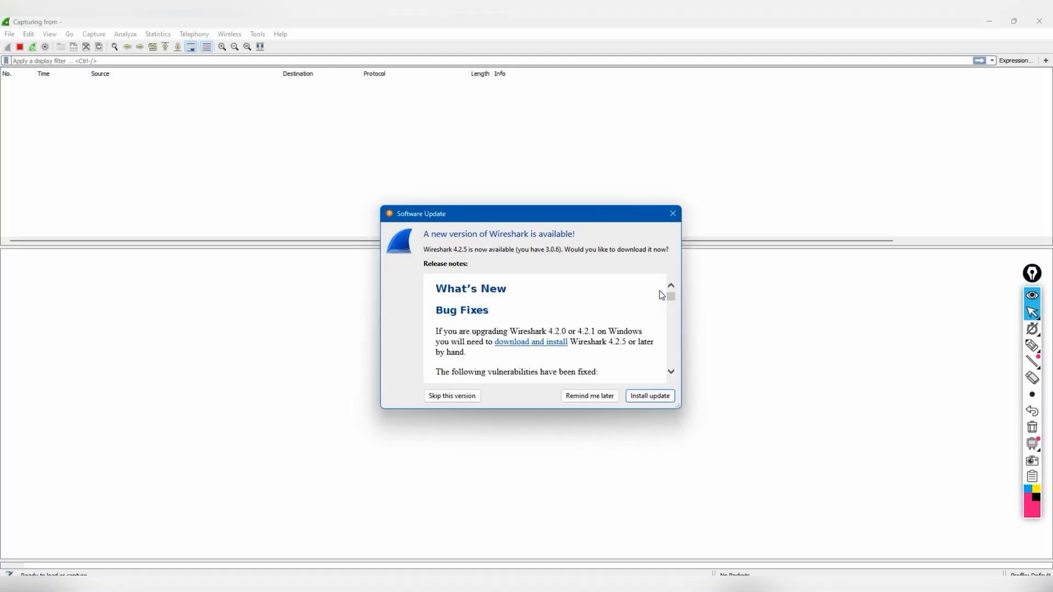
pyautogui.click(603, 395)
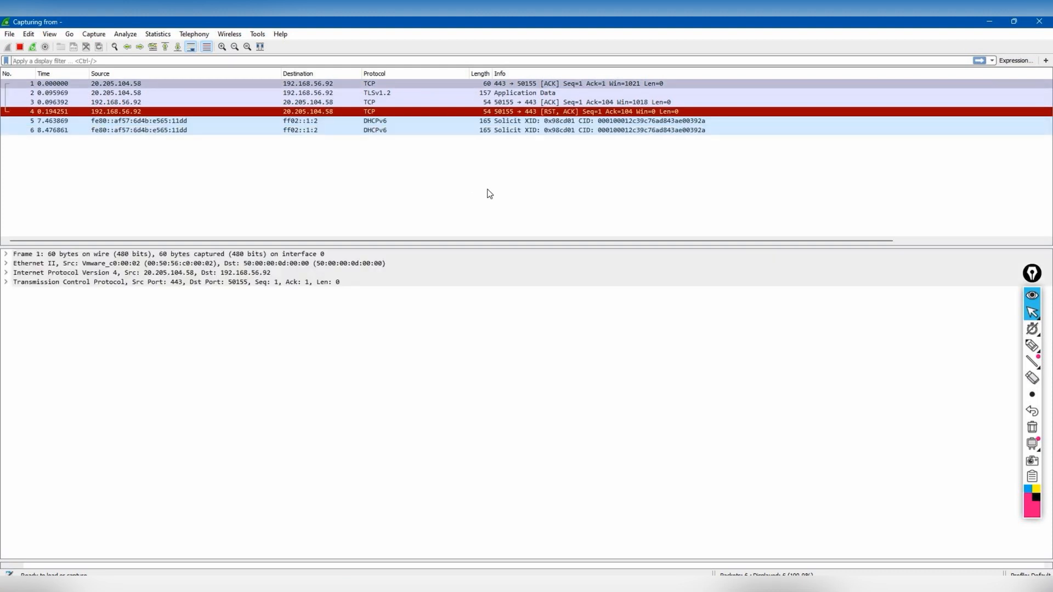
# - Accept FortiClient's untrusted certificate and review the new packets in Wireshark
pyautogui.moveTo(812, 586)
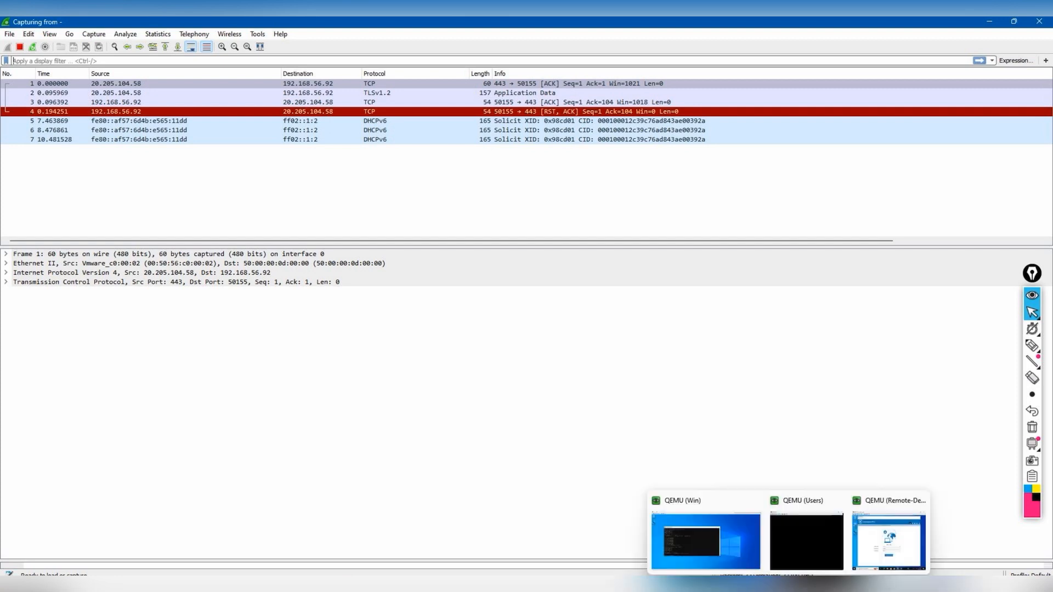
pyautogui.click(877, 554)
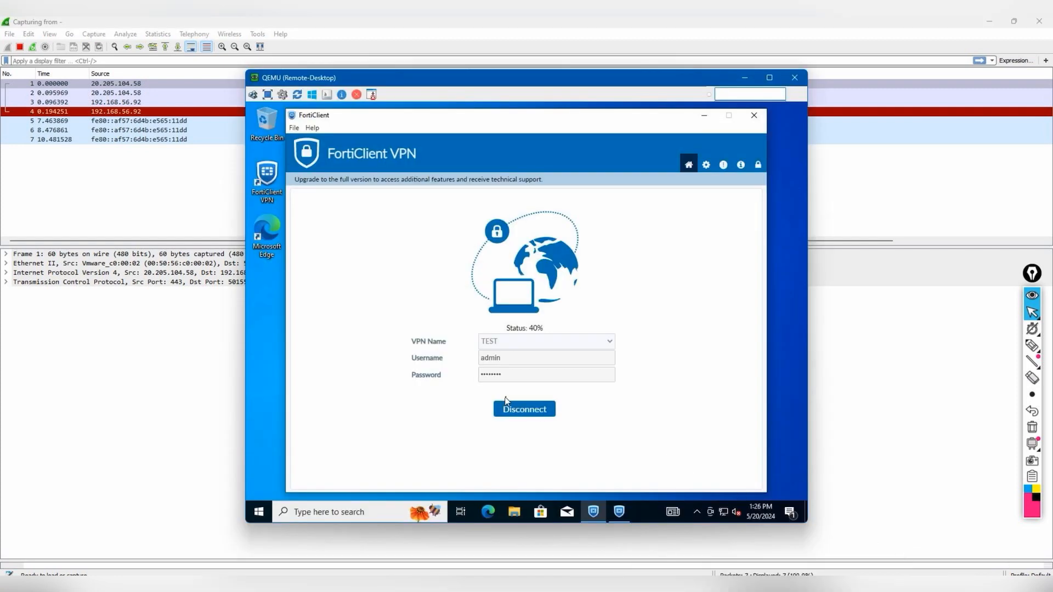
pyautogui.click(709, 121)
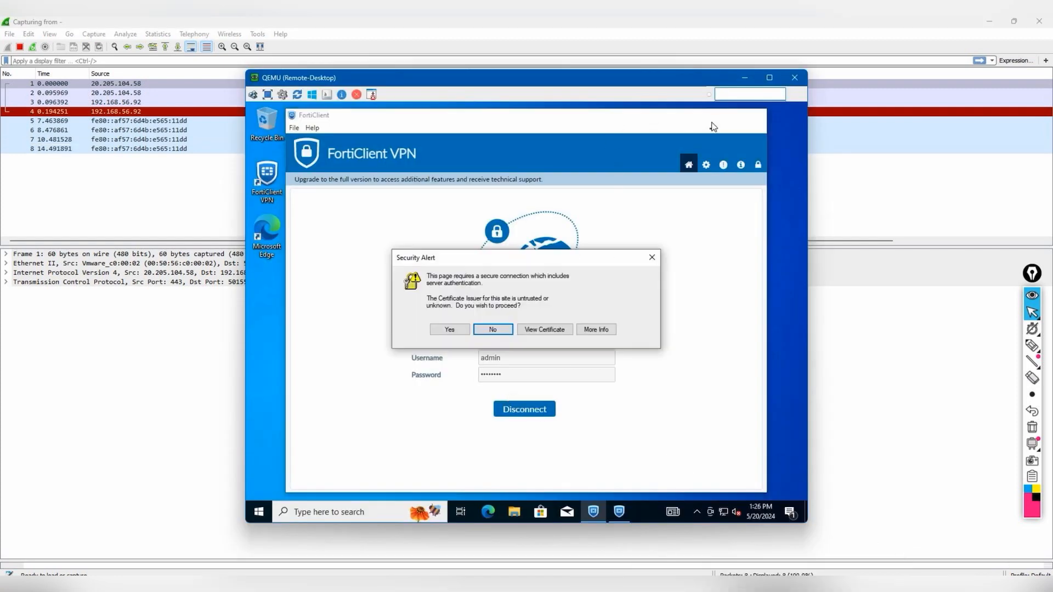
pyautogui.click(459, 329)
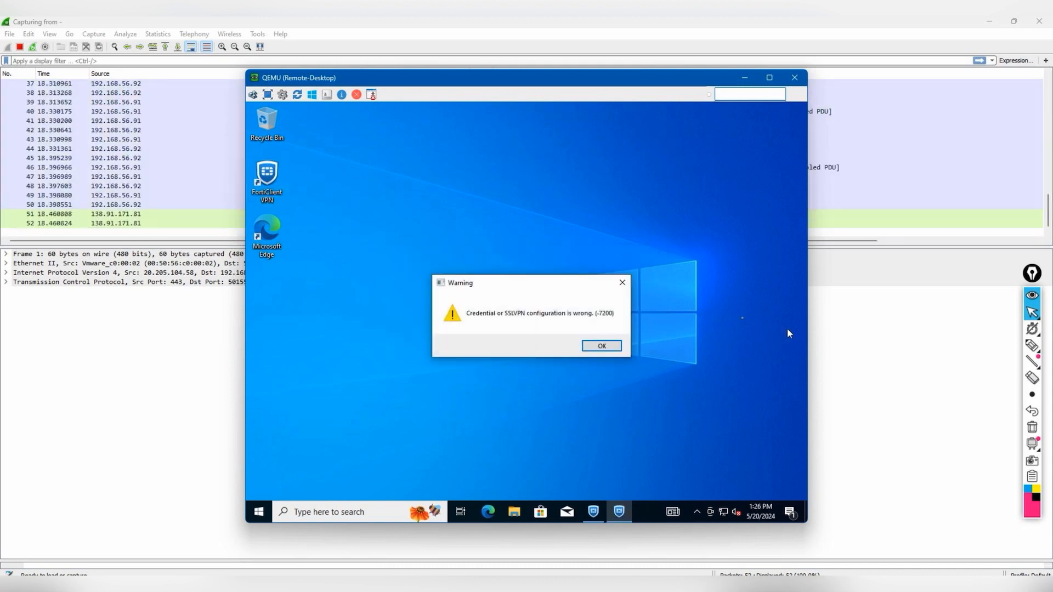
pyautogui.click(148, 345)
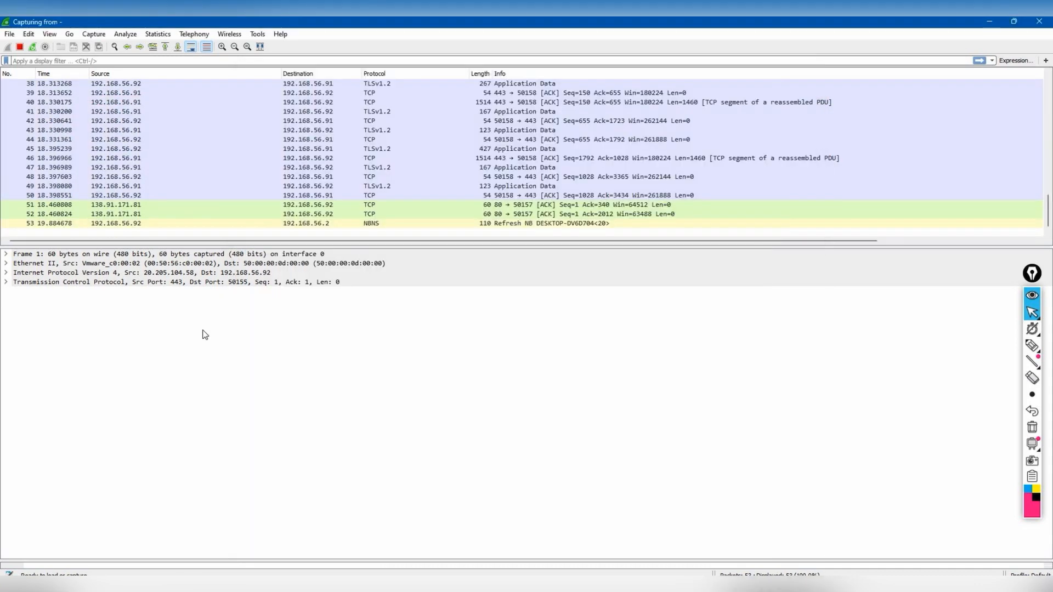
pyautogui.scroll(7, 315, 174)
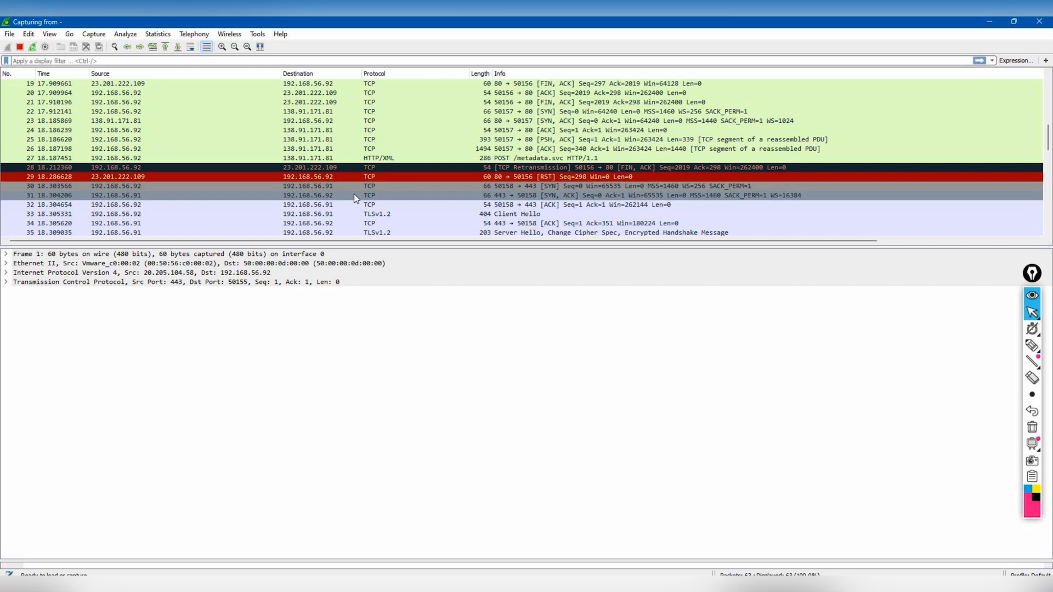
pyautogui.scroll(-10, 355, 198)
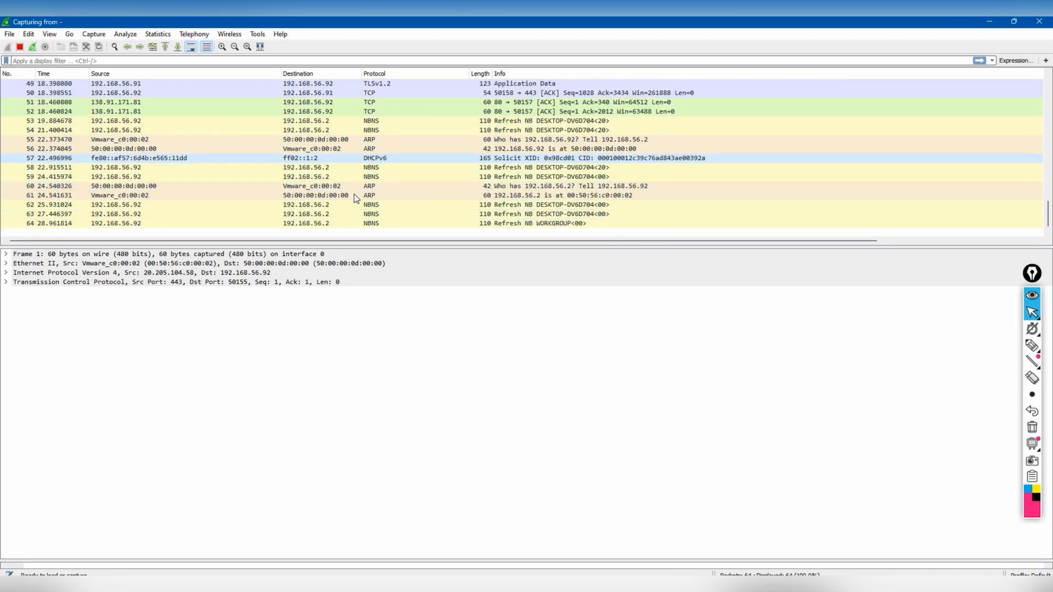
# - Dismiss FortiClient's connection failure warning and minimize the remote desktop VM
pyautogui.moveTo(789, 584)
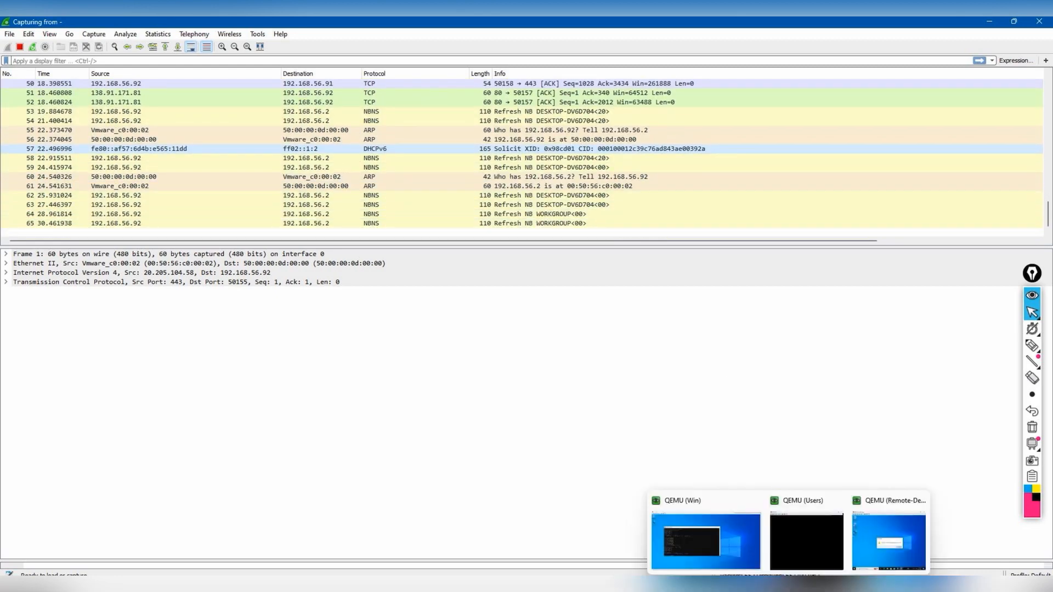
pyautogui.click(877, 546)
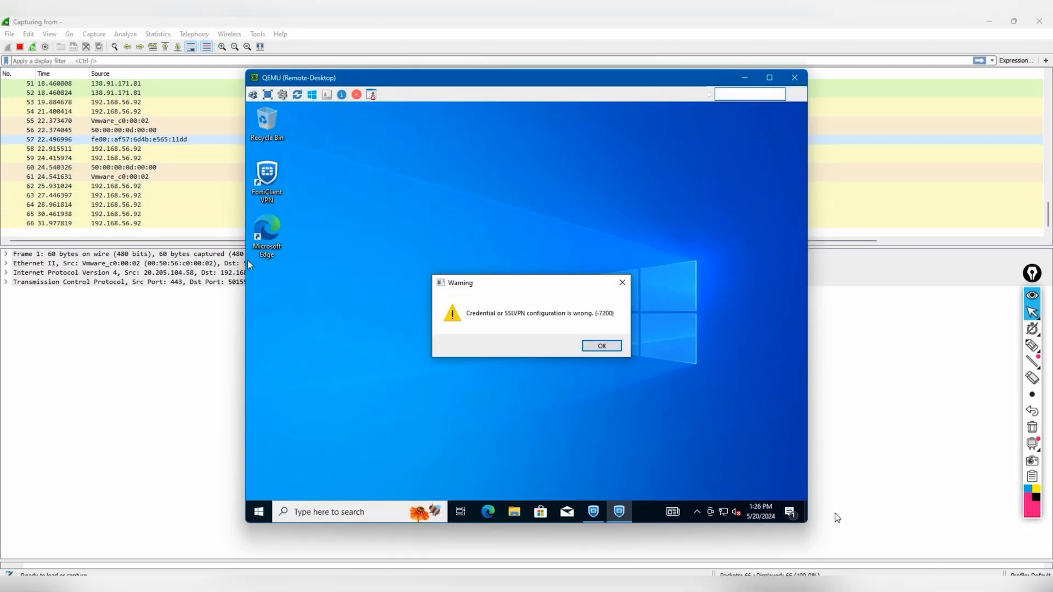
pyautogui.click(603, 348)
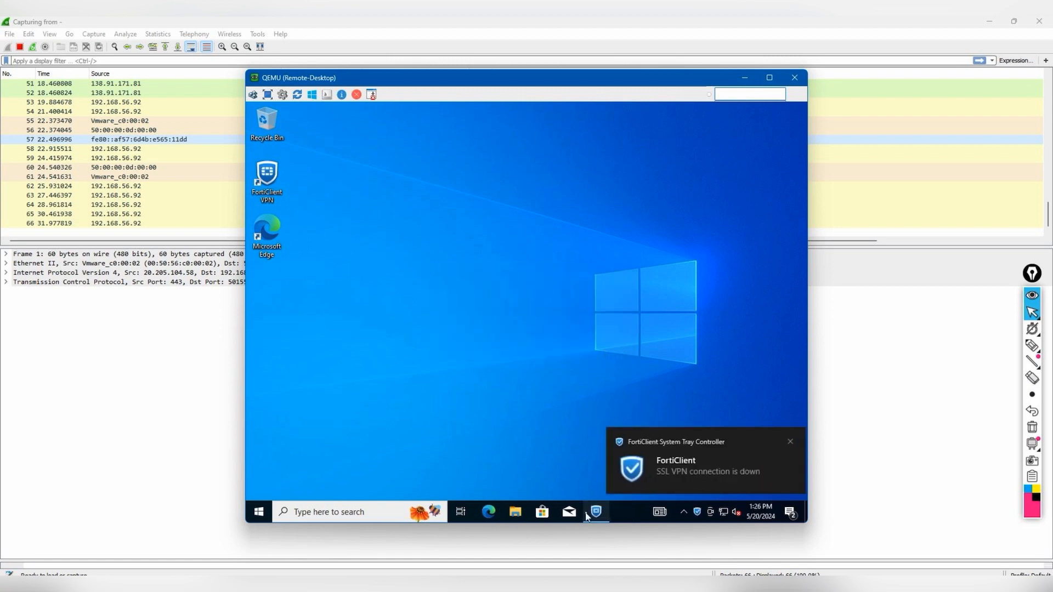
pyautogui.moveTo(586, 516)
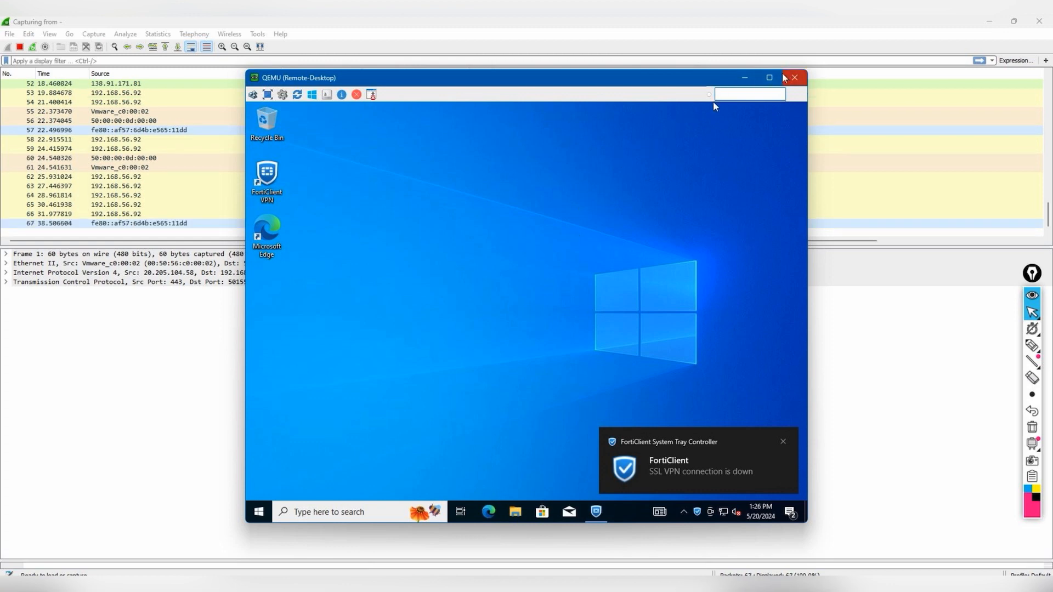
pyautogui.click(744, 77)
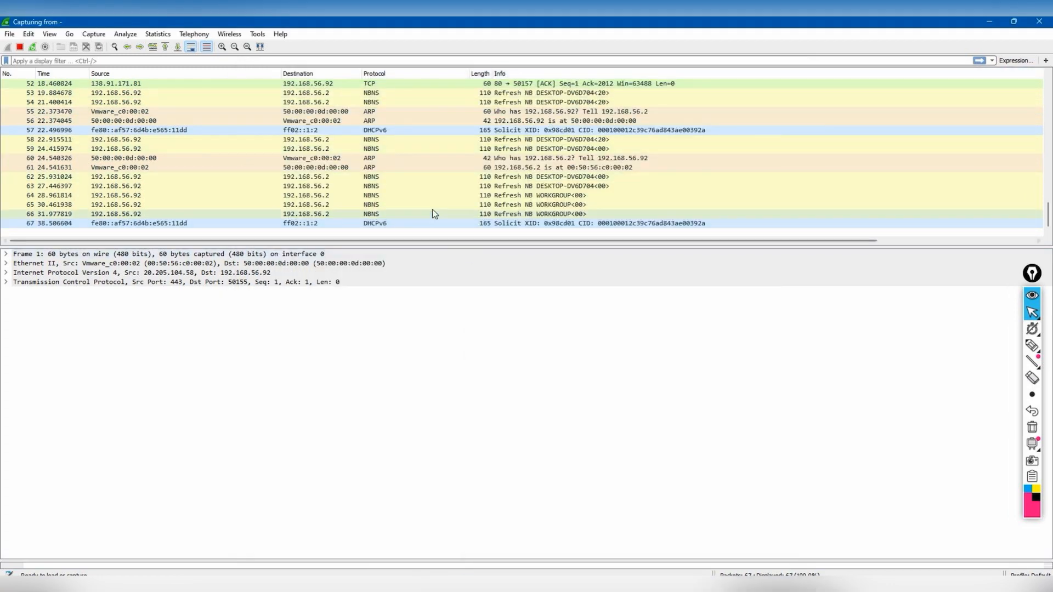
# - Inspect packet 50's TLSv1.2 exchange on port 443 between 192.168.56.92 and 192.168.56.91
pyautogui.scroll(3, 433, 211)
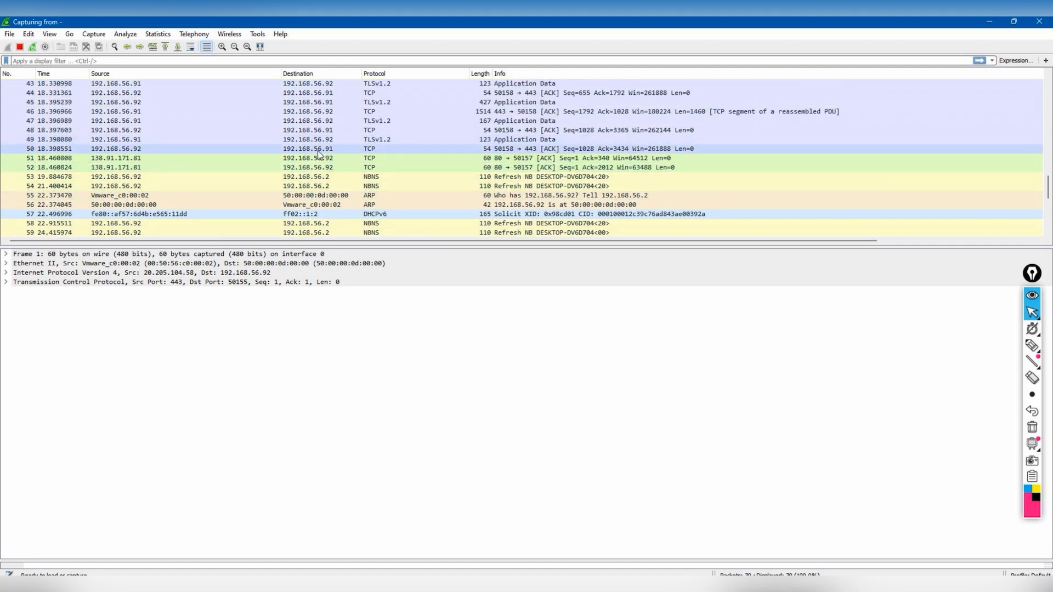
pyautogui.click(318, 150)
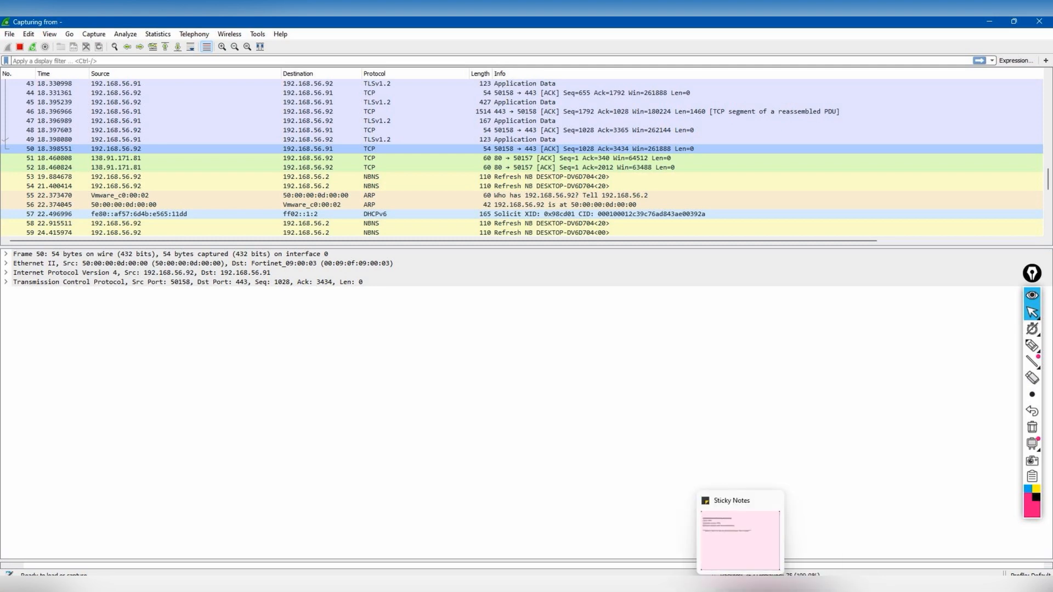
pyautogui.click(767, 583)
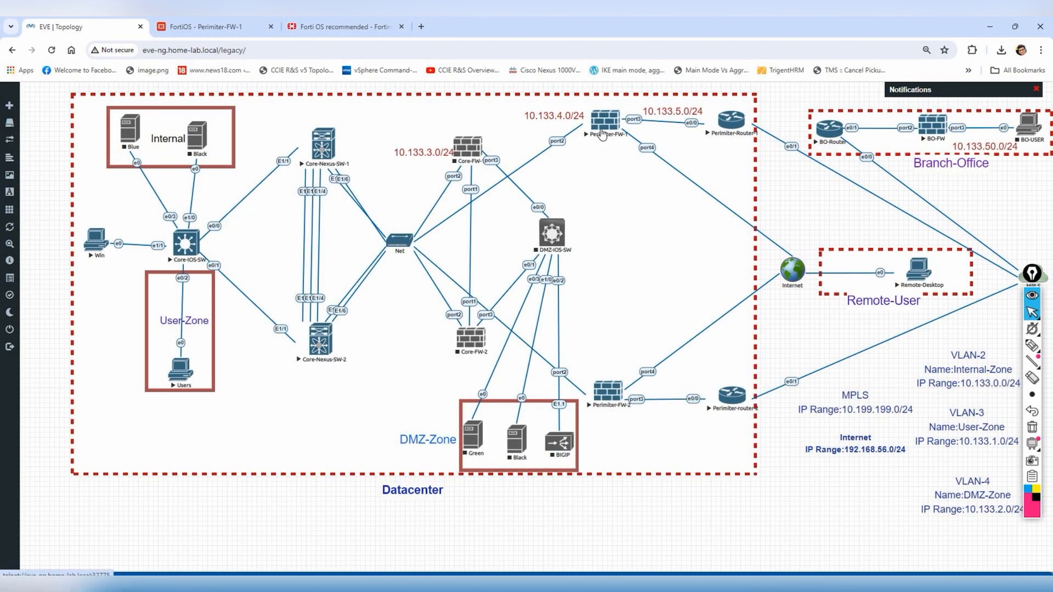
# - Start a Wireshark capture on a Perimiter-FW-1 port
pyautogui.click(605, 127)
pyautogui.moveTo(659, 204)
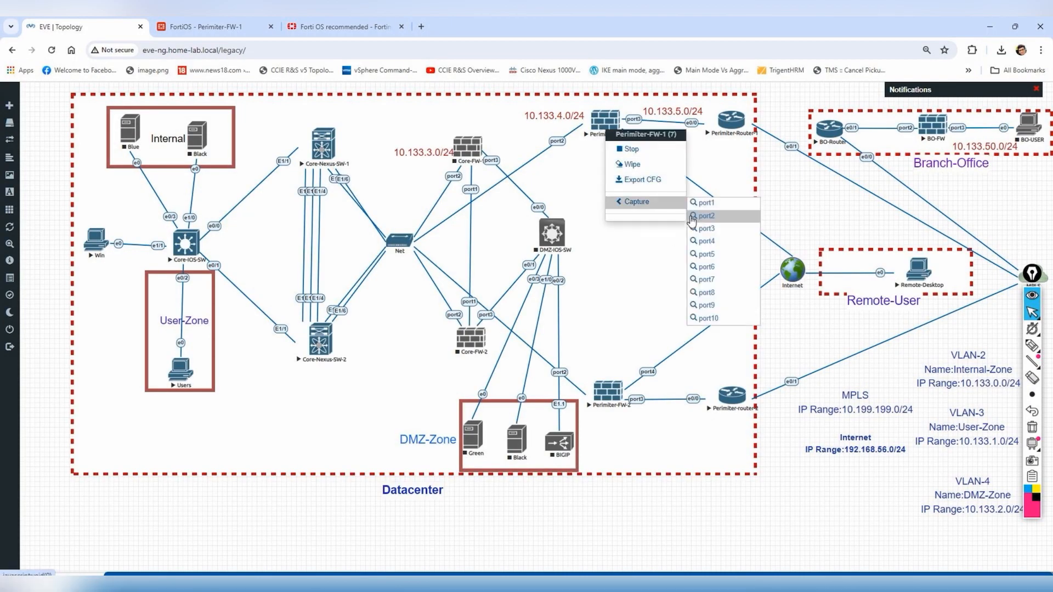
pyautogui.click(712, 248)
pyautogui.click(583, 138)
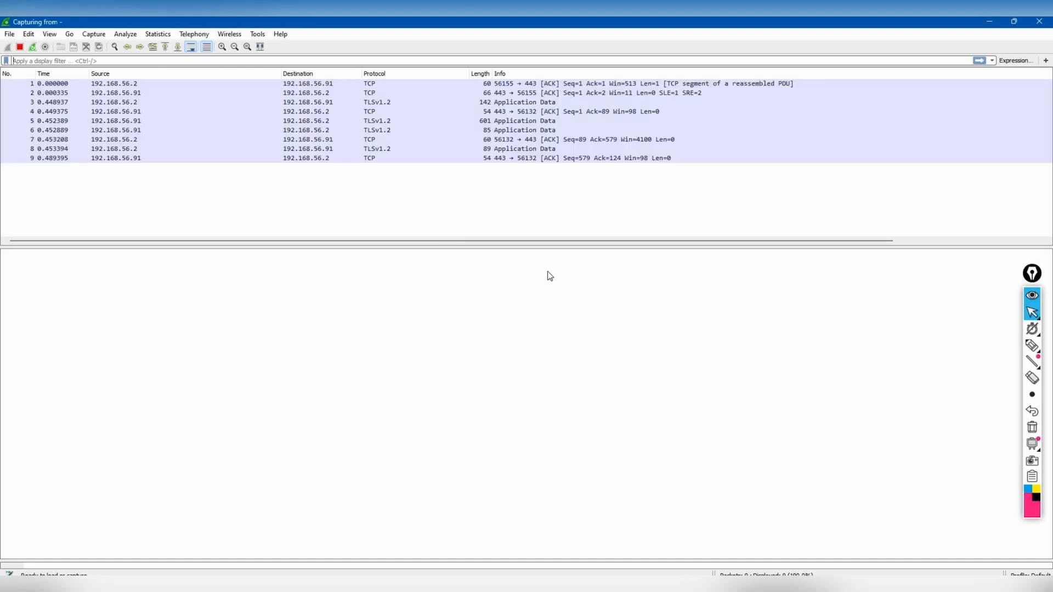
# - Retry the TEST SSL-VPN login in FortiClient with the admin username and password
pyautogui.moveTo(860, 587)
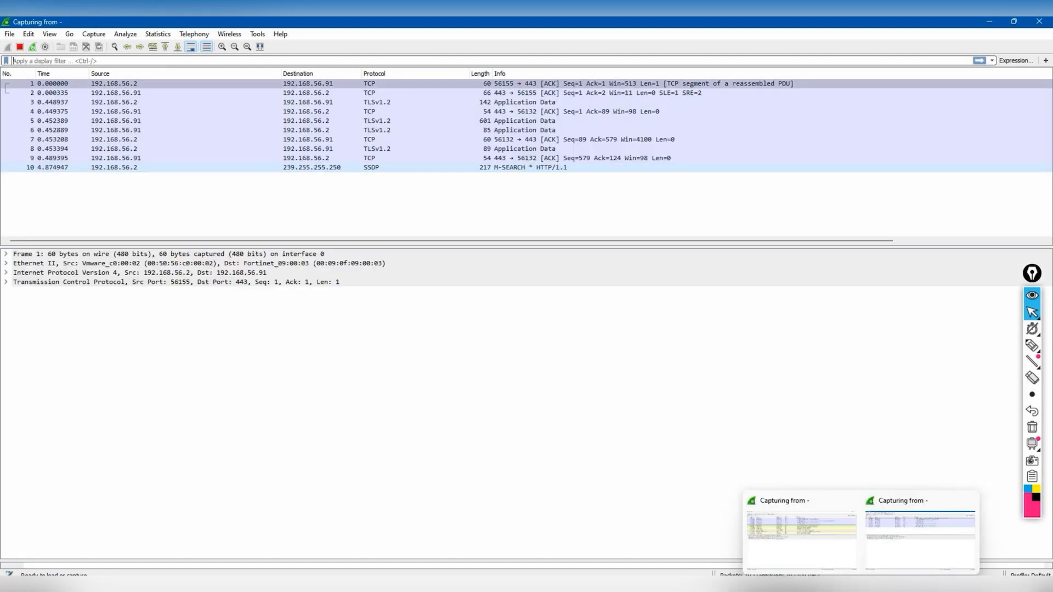
pyautogui.click(790, 588)
pyautogui.click(874, 547)
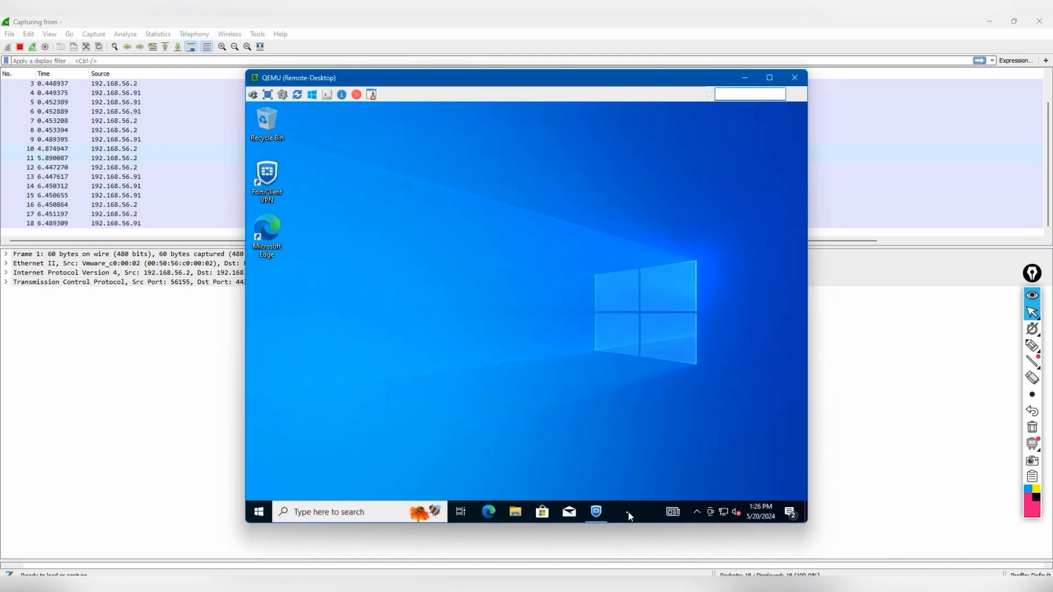
pyautogui.click(596, 511)
pyautogui.click(534, 355)
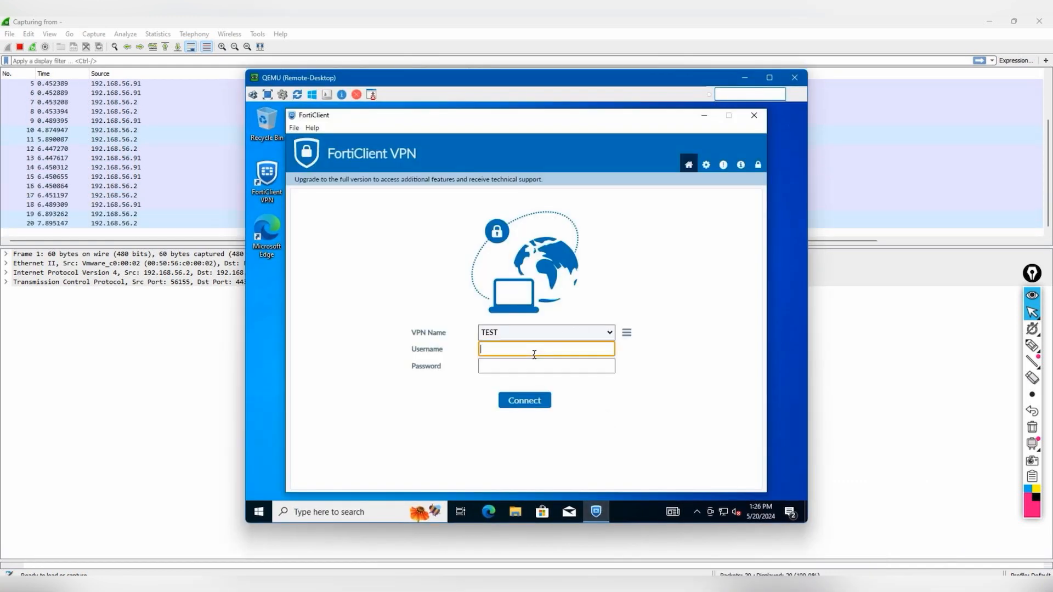
pyautogui.write('admin')
pyautogui.press('Tab')
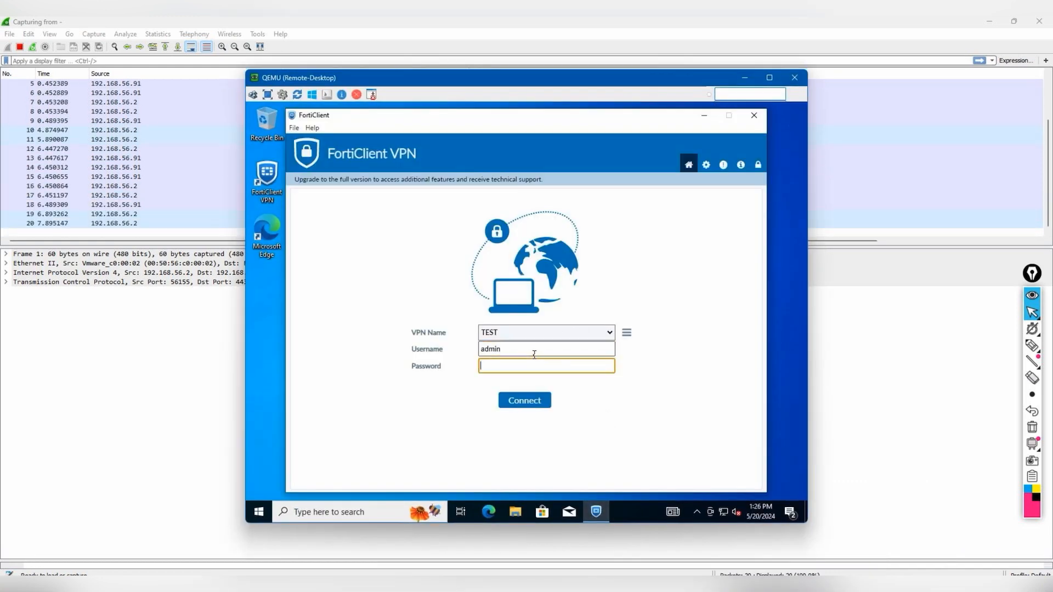
pyautogui.write('•••')
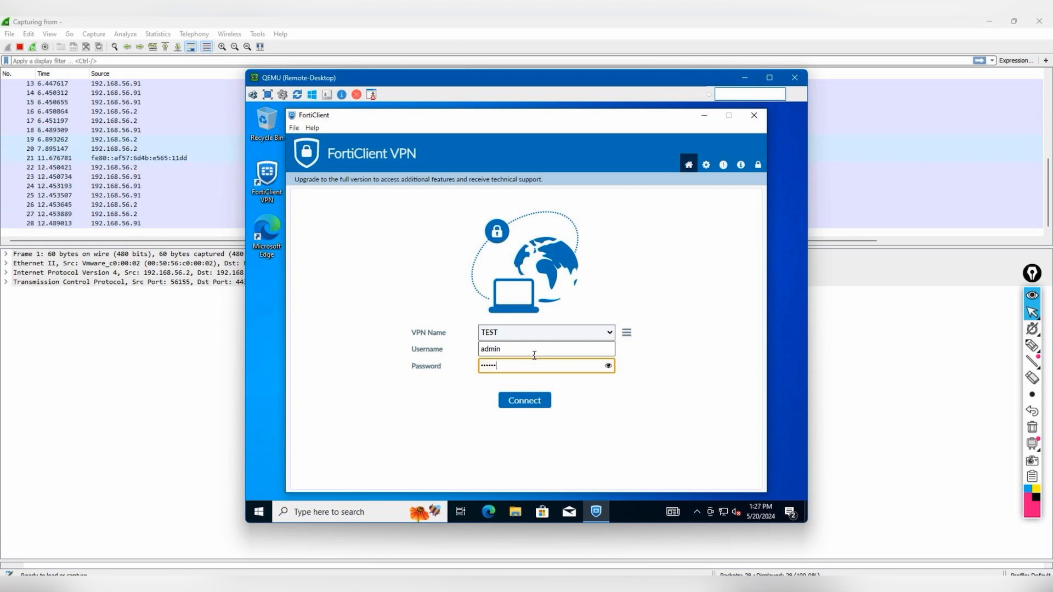
pyautogui.press('Return')
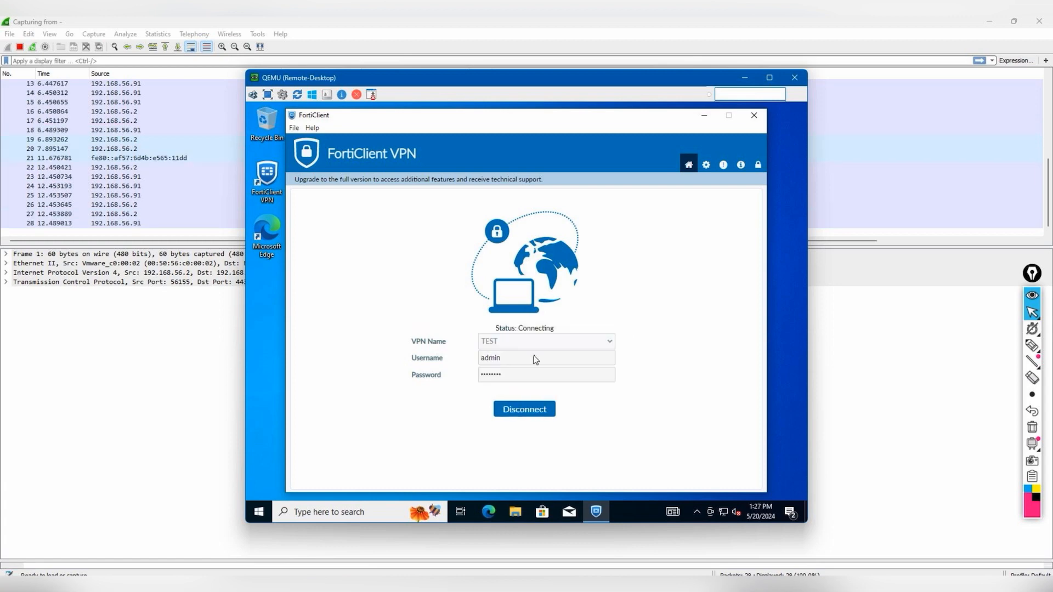
# - Inspect the connection reset packets 45 and 48 in the capture
pyautogui.moveTo(498, 75); pyautogui.dragTo(821, 74)
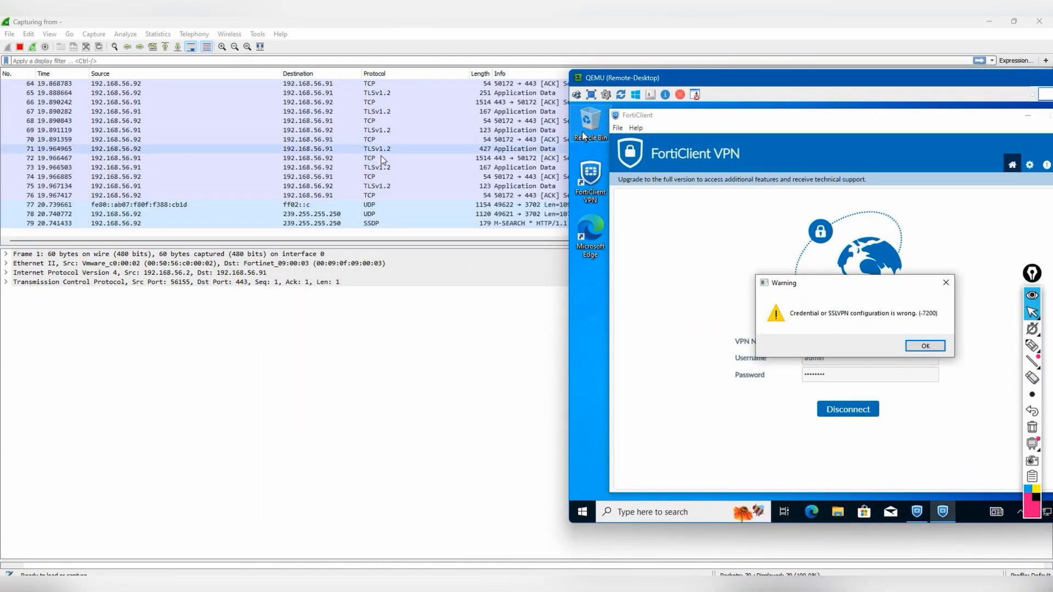
pyautogui.scroll(15, 384, 162)
pyautogui.scroll(2, 411, 181)
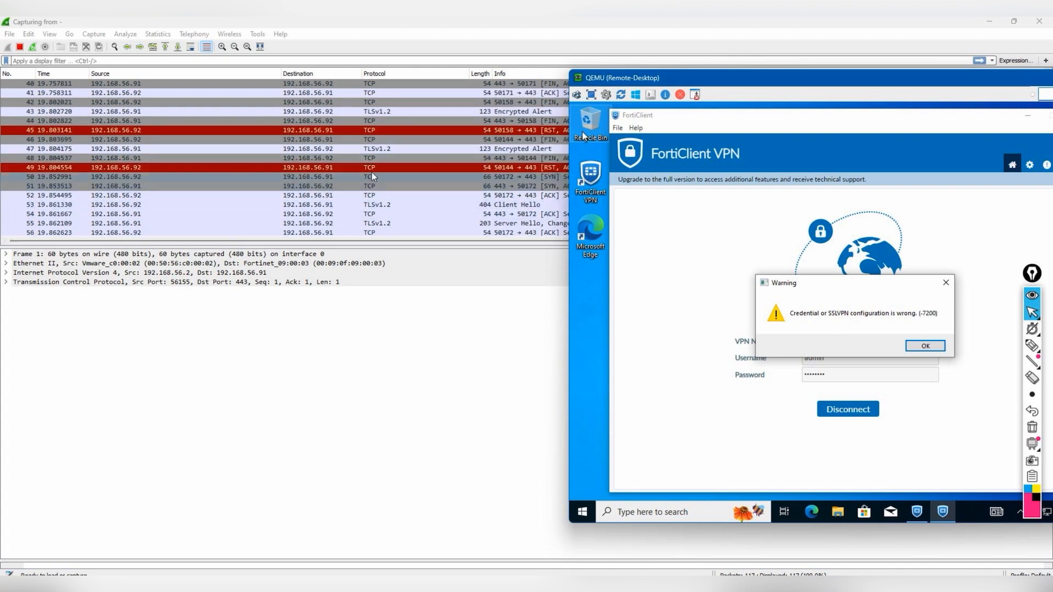
pyautogui.click(449, 132)
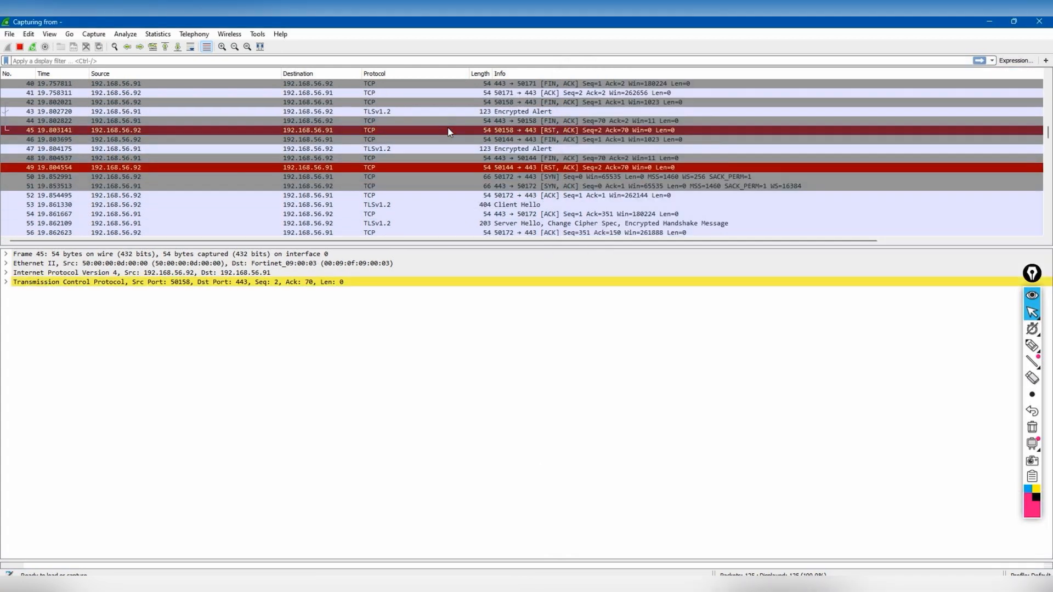
pyautogui.click(454, 162)
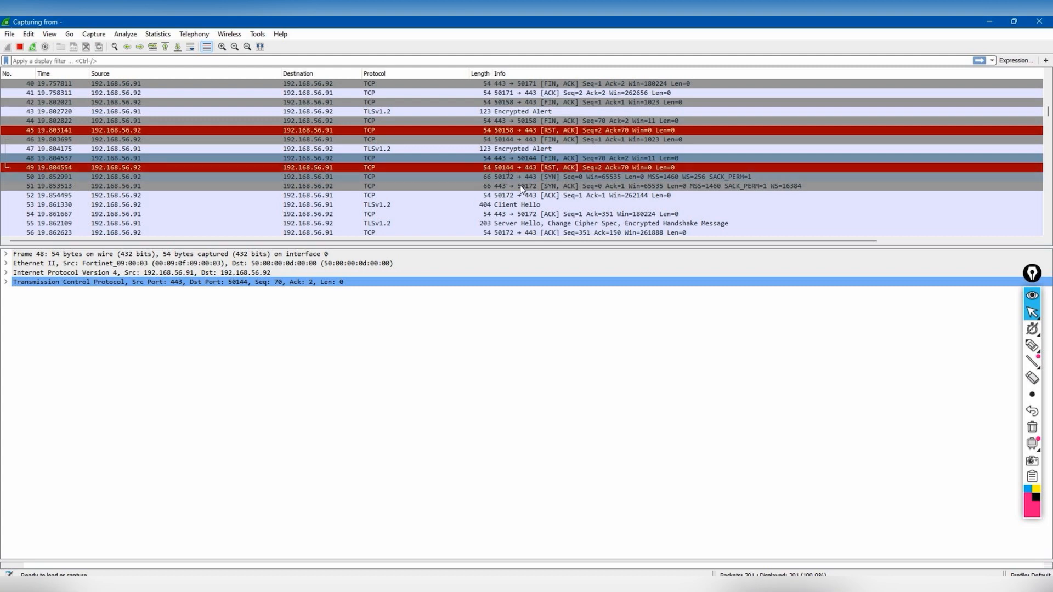
# - Dismiss FortiClient's -7200 credential or SSLVPN configuration warning
pyautogui.moveTo(819, 584)
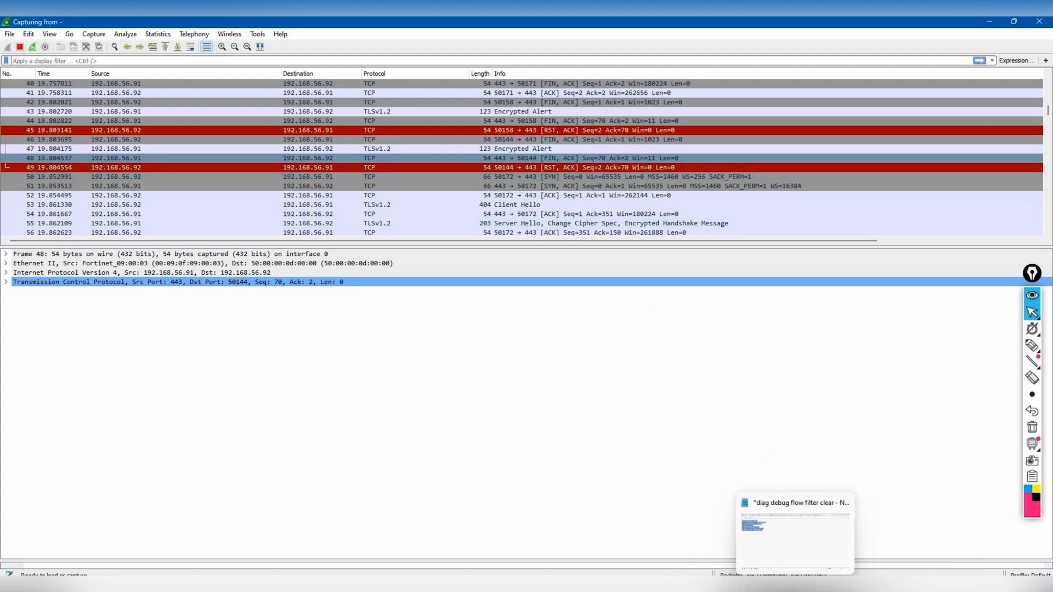
pyautogui.click(877, 547)
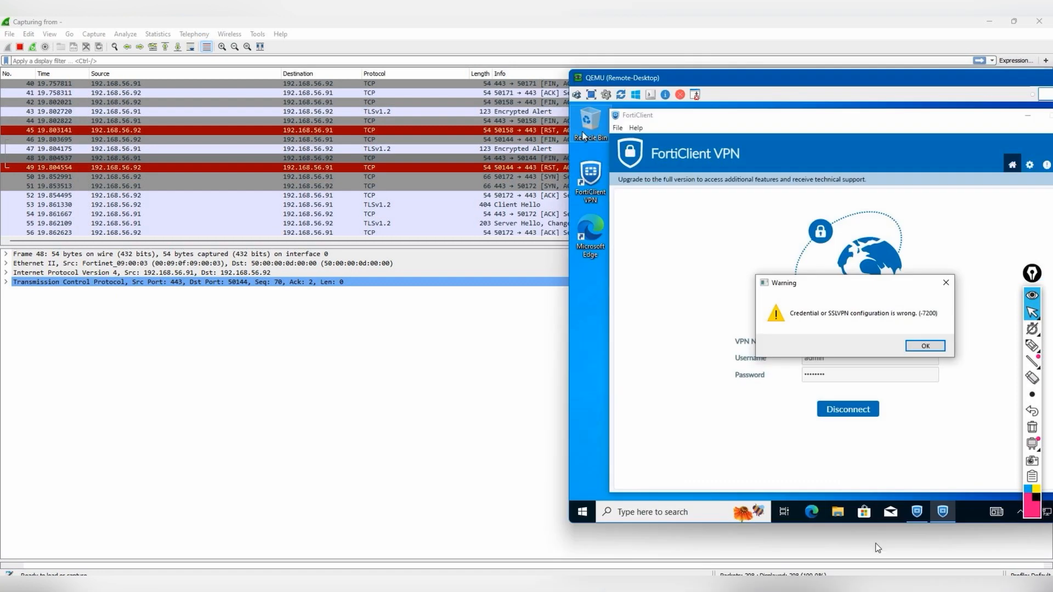
pyautogui.click(926, 345)
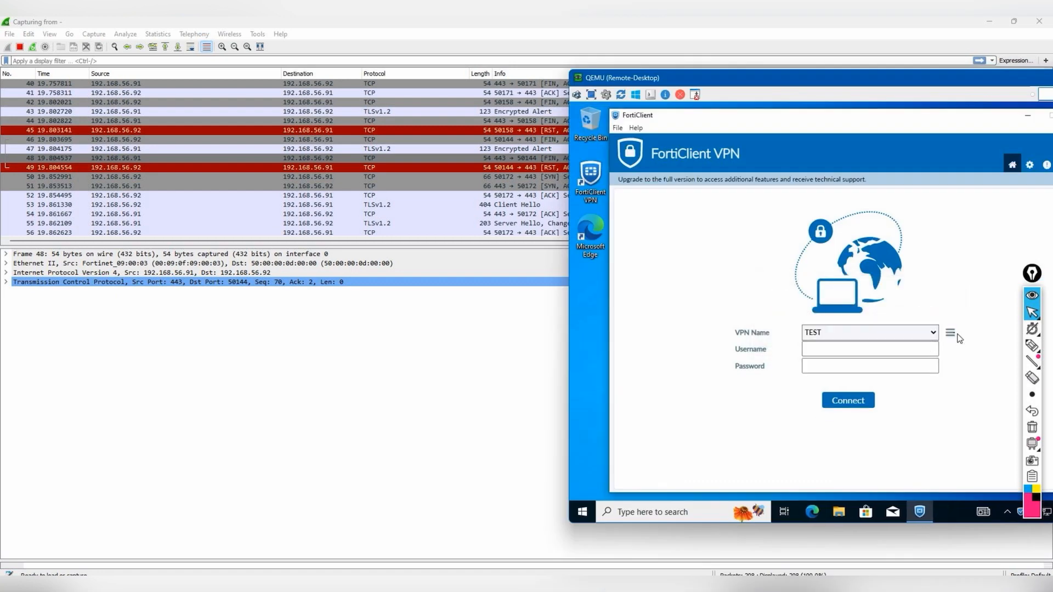
# - Edit the TEST connection to use custom port 8080 and save it
pyautogui.click(950, 333)
pyautogui.click(889, 355)
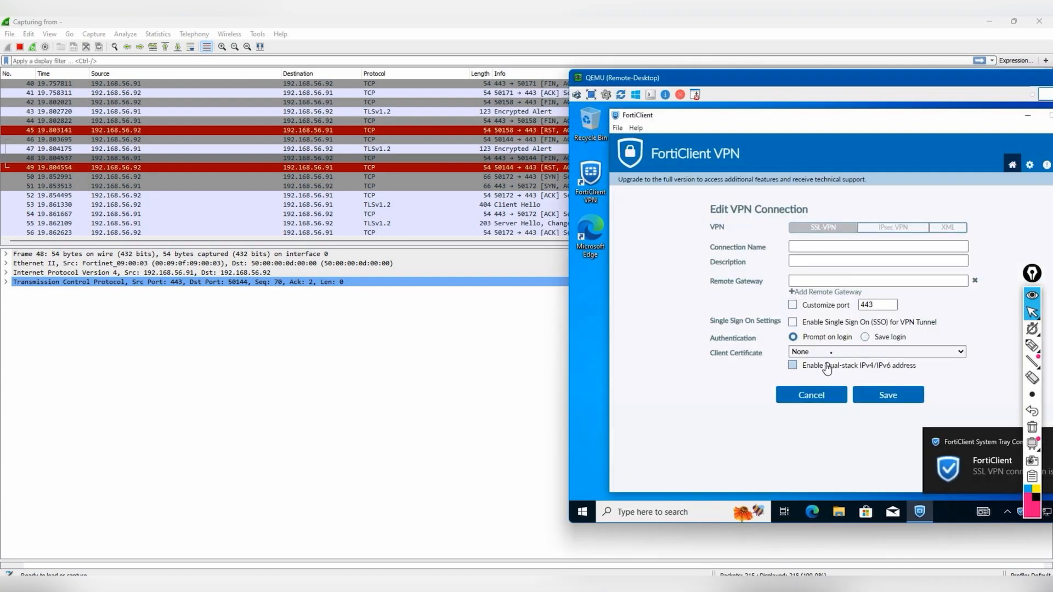
pyautogui.click(793, 304)
pyautogui.doubleClick(883, 305)
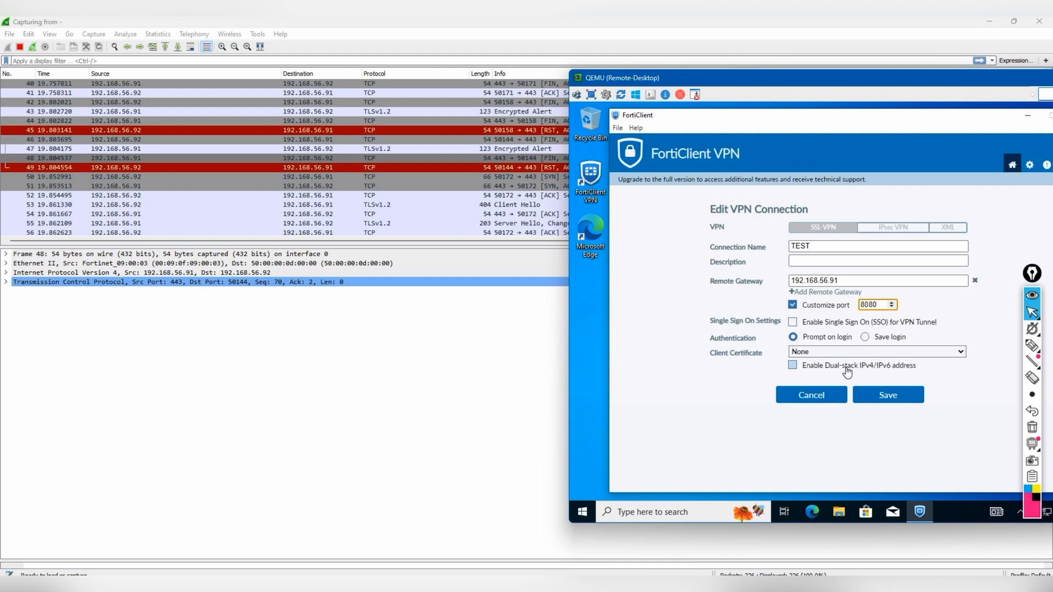
pyautogui.click(870, 396)
# - Connect as admin on port 8080, accepting the untrusted certificate, until 10.122.0.1 is assigned
pyautogui.click(864, 350)
pyautogui.write('admin')
pyautogui.press('Tab')
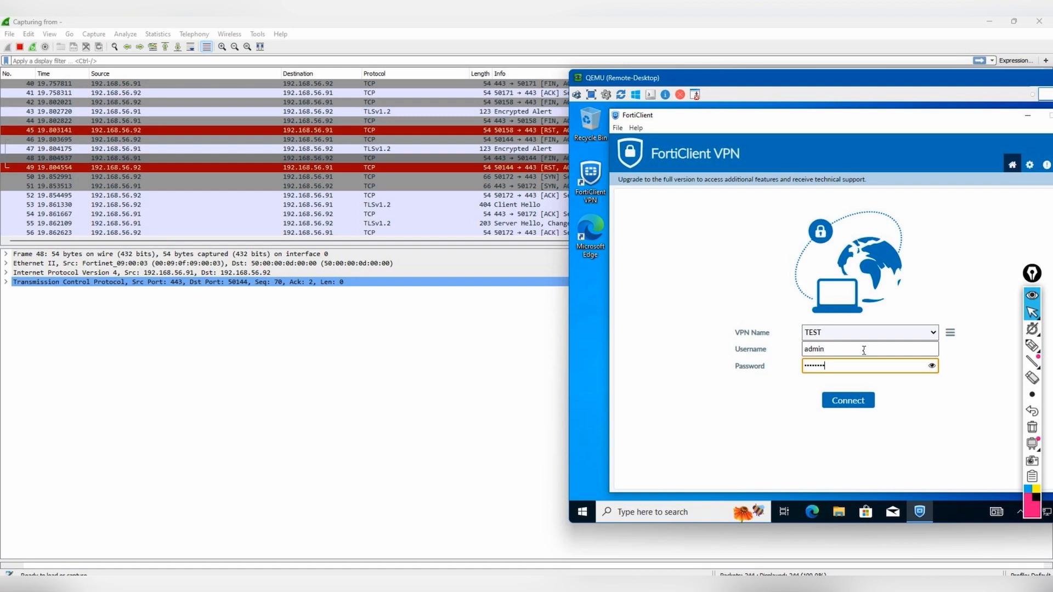
pyautogui.press('Return')
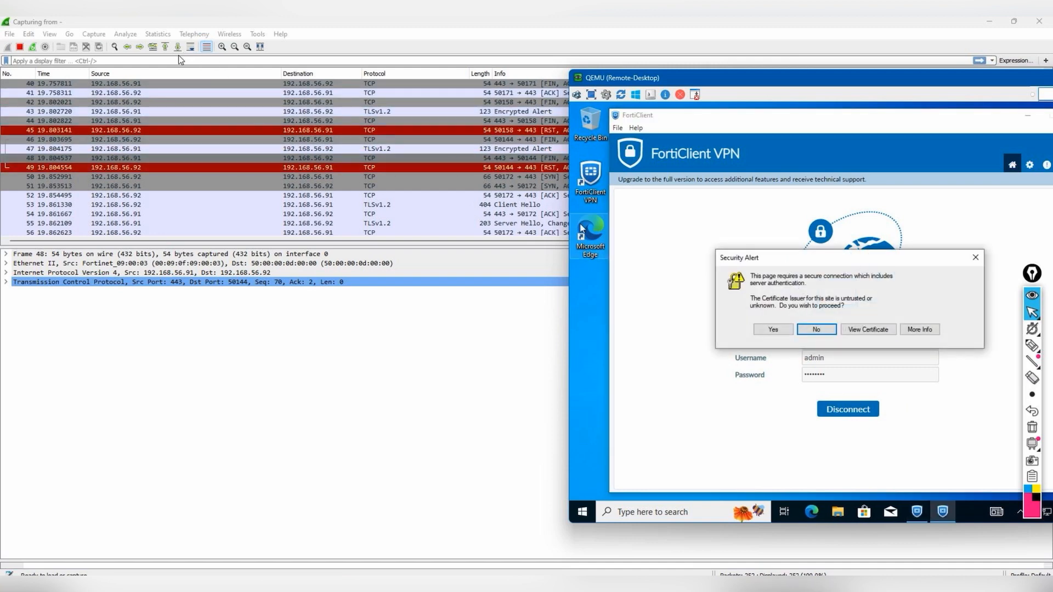
pyautogui.click(773, 331)
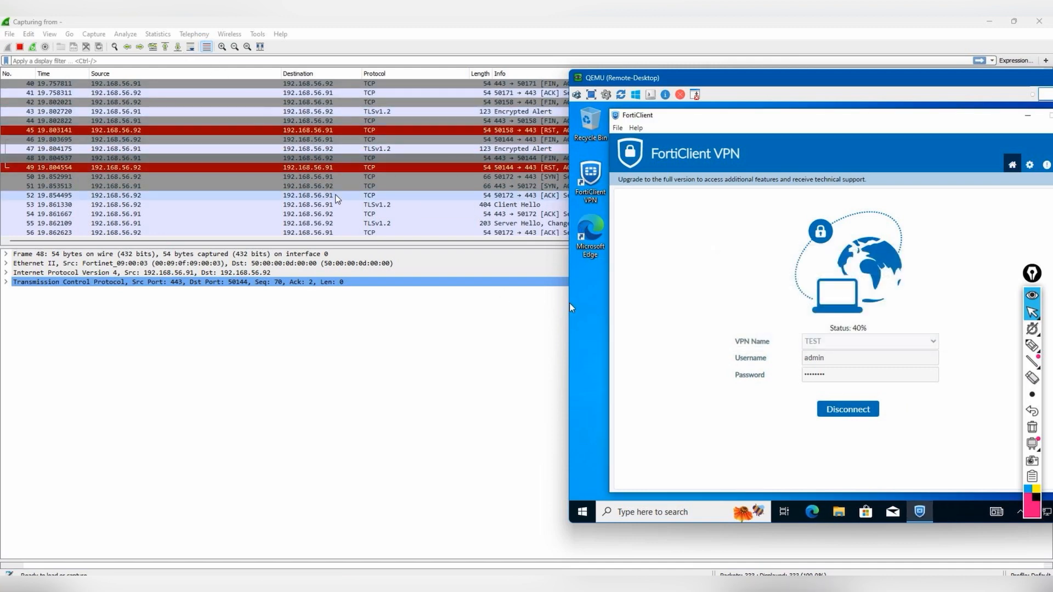
pyautogui.click(174, 48)
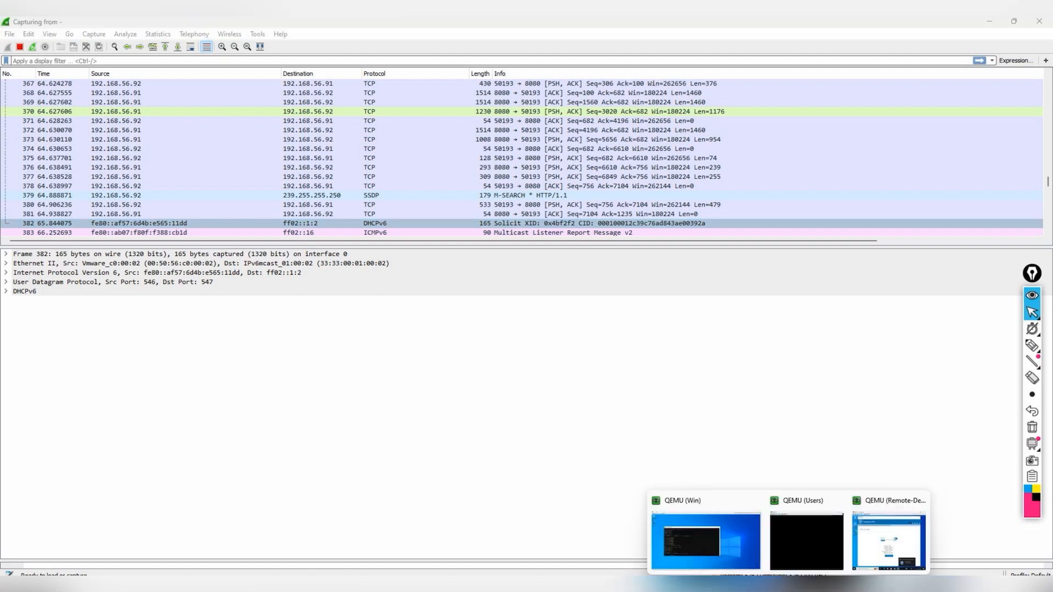
pyautogui.click(874, 553)
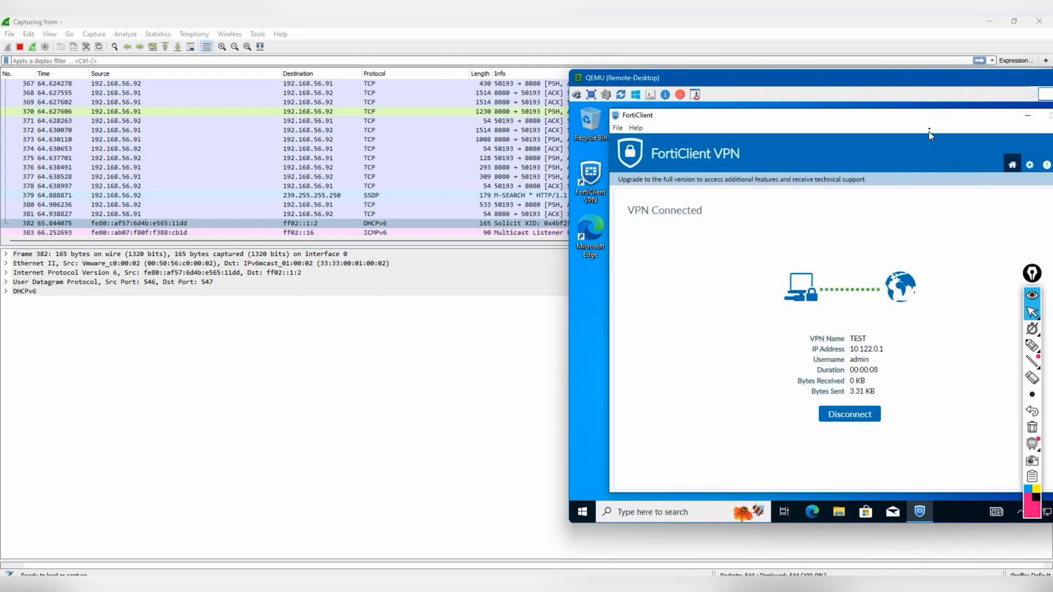
# - Open Command Prompt via cmd search and run ipconfig
pyautogui.click(1026, 116)
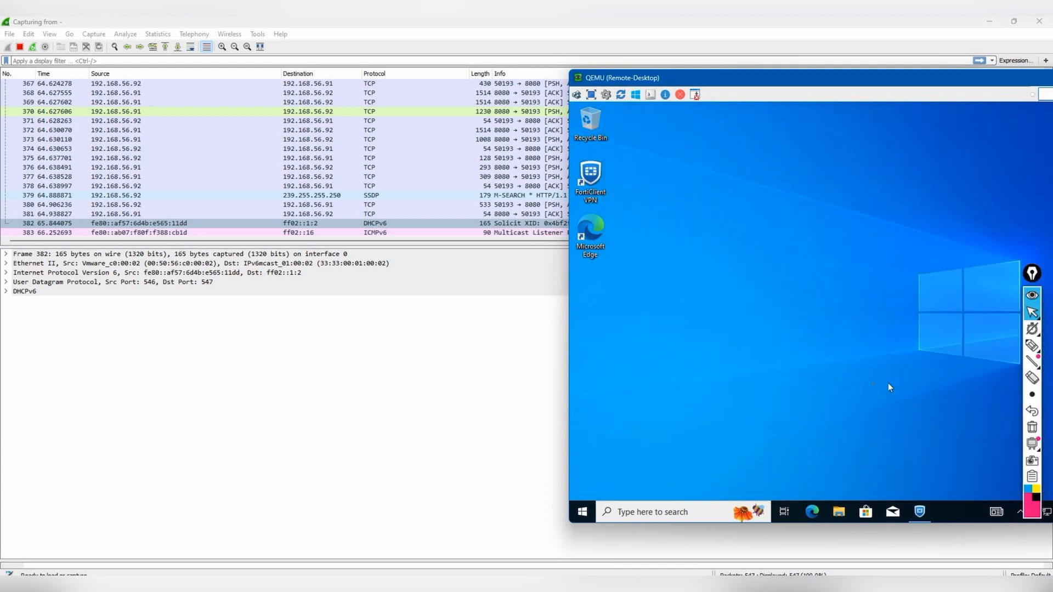
pyautogui.click(650, 509)
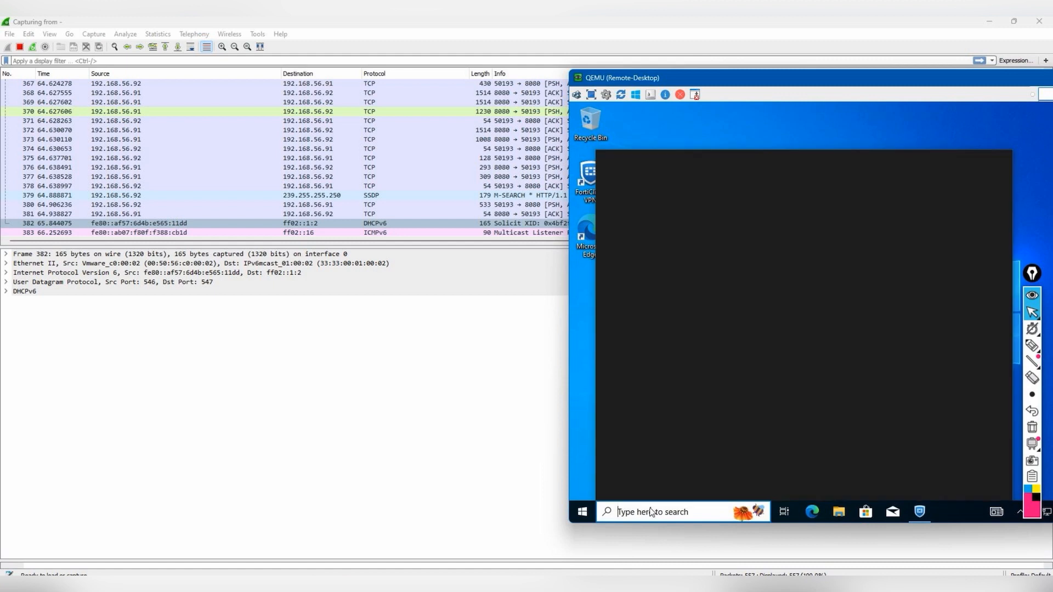
pyautogui.write('cmd')
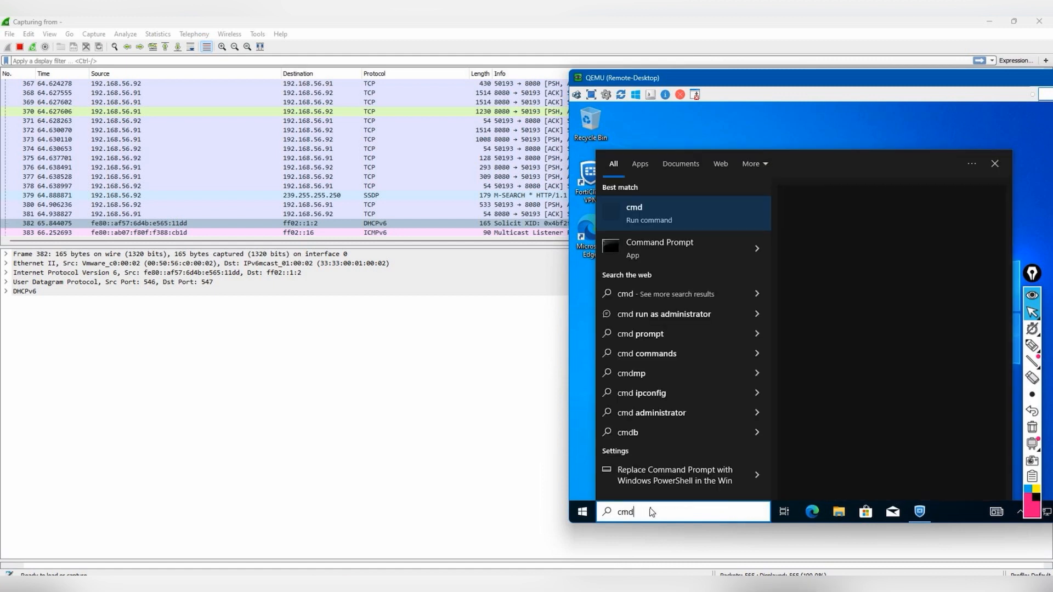
pyautogui.press('Return')
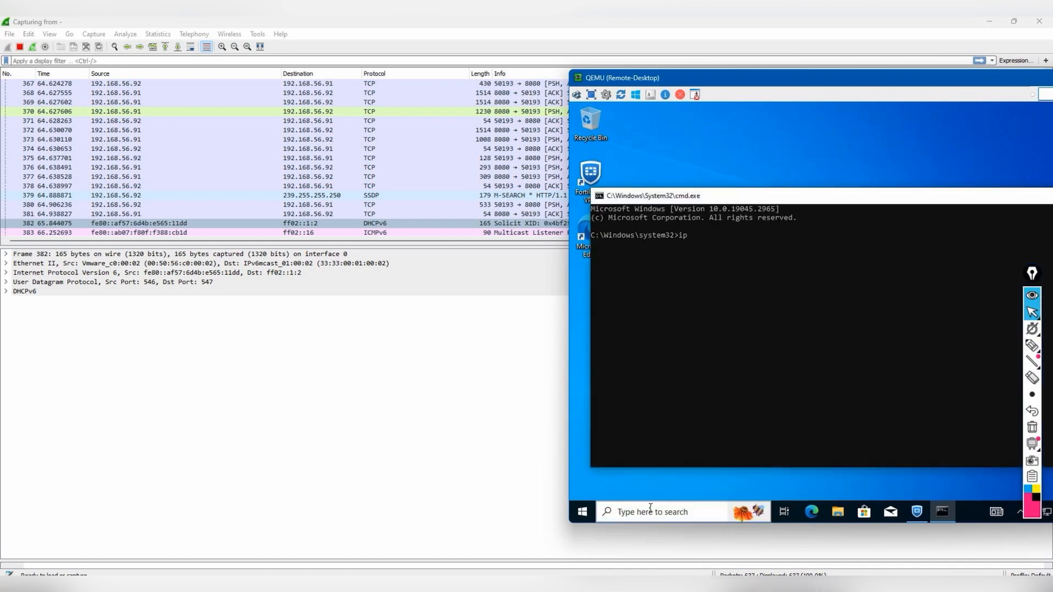
pyautogui.write('ipconfig')
pyautogui.press('Return')
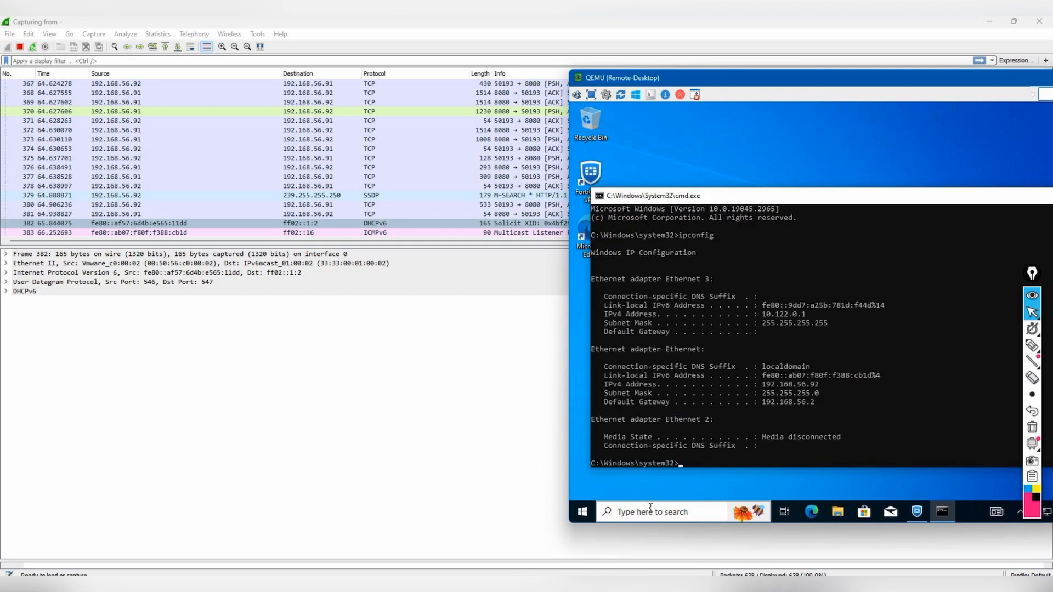
# - Highlight the VPN adapter's IPv4 address 10.122.0.1 in the ipconfig output
pyautogui.moveTo(817, 317); pyautogui.dragTo(750, 314)
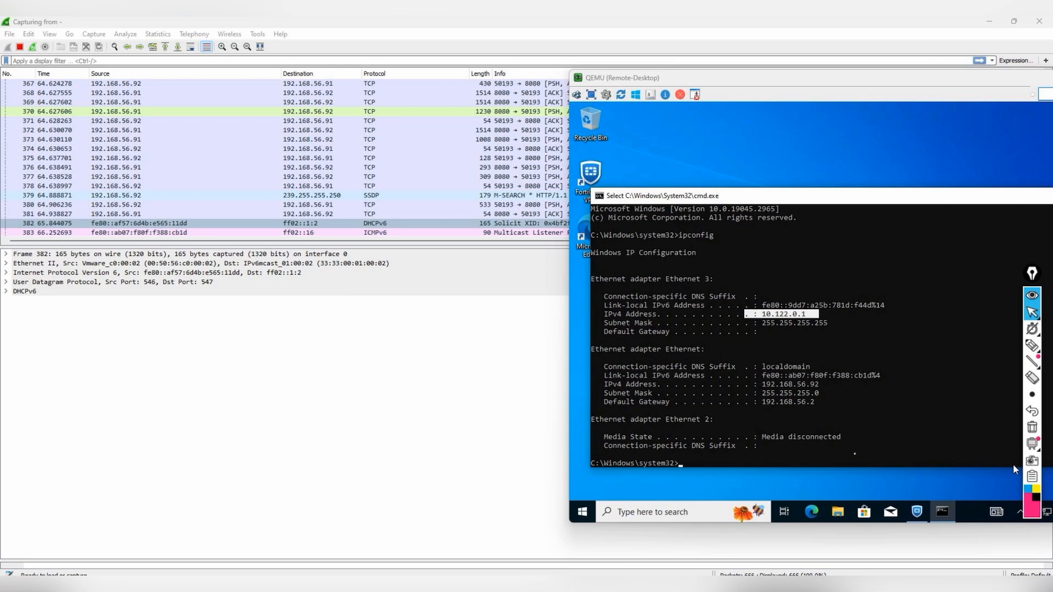
pyautogui.click(263, 121)
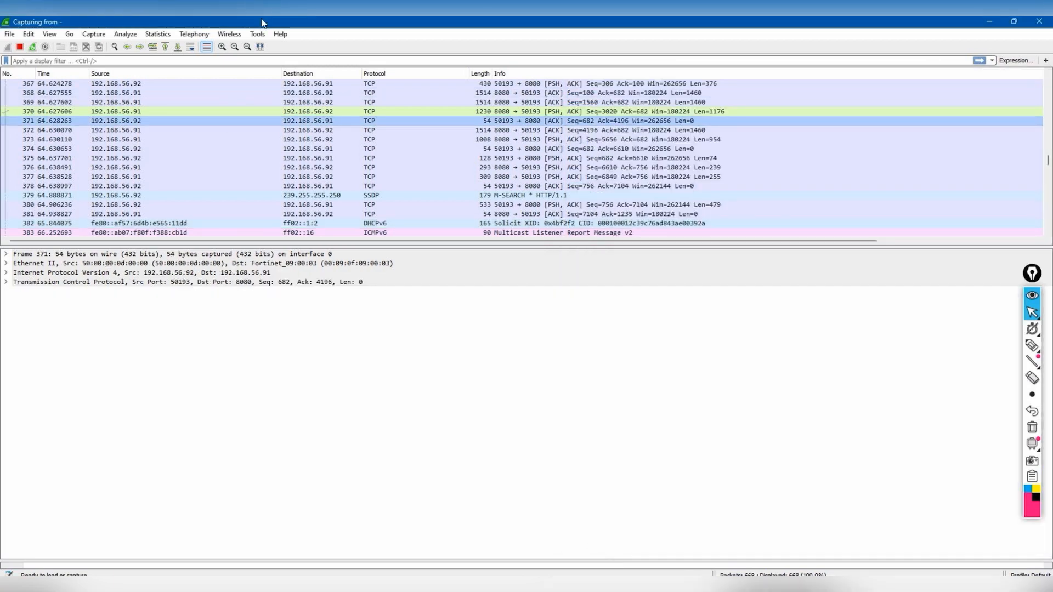
pyautogui.hotkey('alt', 'Tab')
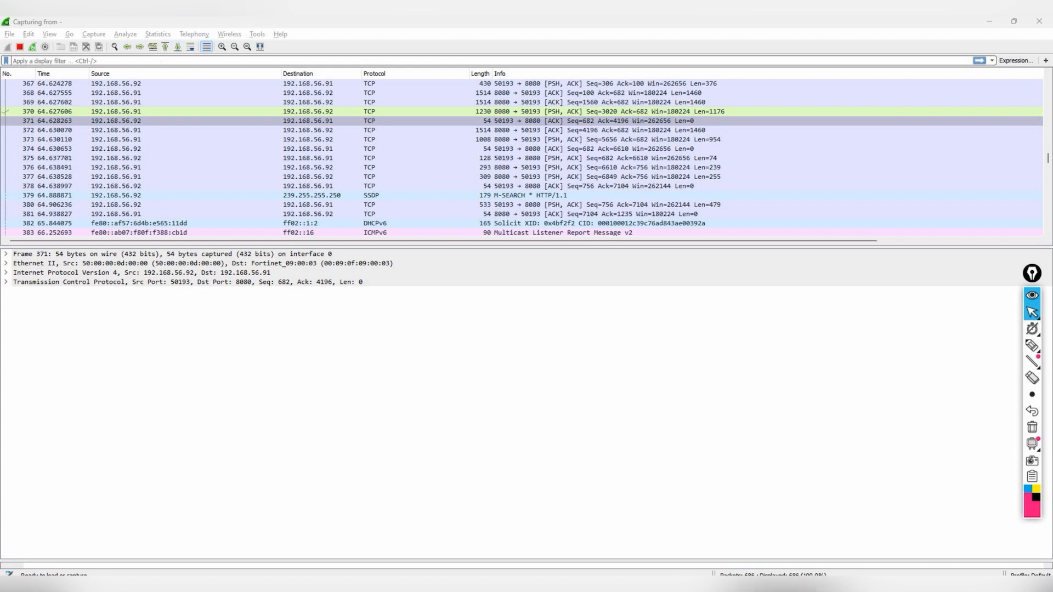
pyautogui.moveTo(881, 569)
pyautogui.click(888, 543)
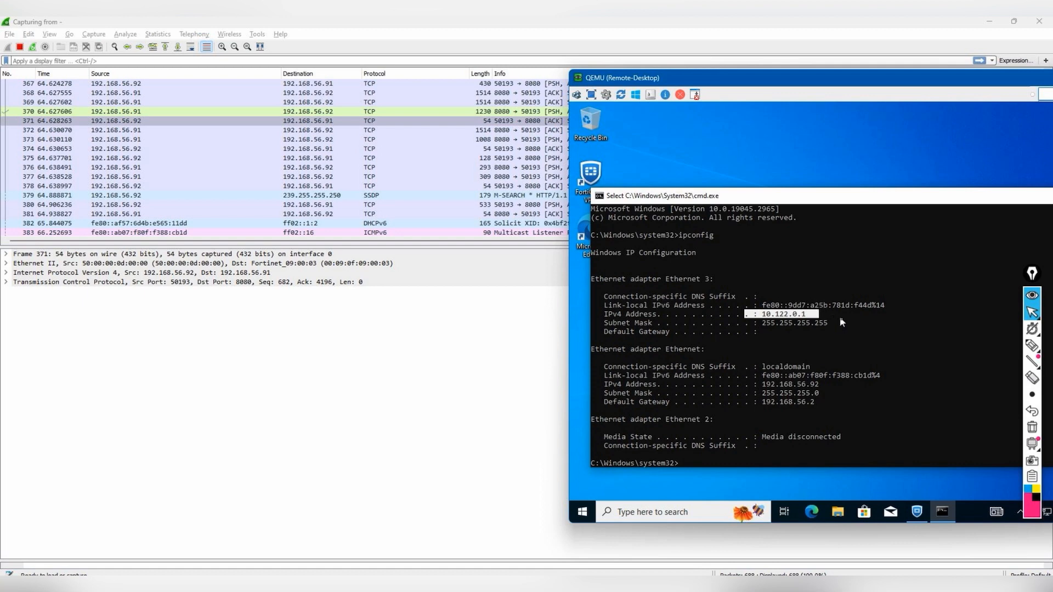
# - Circle the VPN adapter and local adapter 192.168.56.92 details with the pen, then clear them
pyautogui.click(1032, 344)
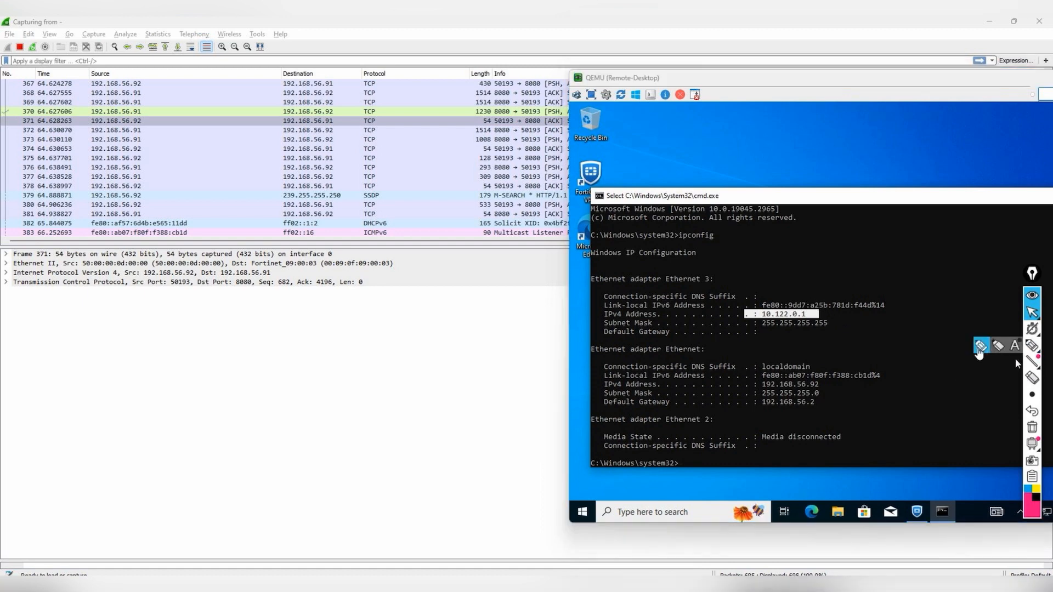
pyautogui.moveTo(841, 315)
pyautogui.mouseDown()
pyautogui.moveTo(793, 357)
pyautogui.moveTo(789, 320)
pyautogui.moveTo(843, 273)
pyautogui.moveTo(903, 249)
pyautogui.moveTo(902, 280)
pyautogui.moveTo(929, 268)
pyautogui.mouseUp()
pyautogui.moveTo(854, 393)
pyautogui.mouseDown()
pyautogui.moveTo(765, 420)
pyautogui.moveTo(872, 401)
pyautogui.moveTo(932, 369)
pyautogui.moveTo(948, 385)
pyautogui.mouseUp()
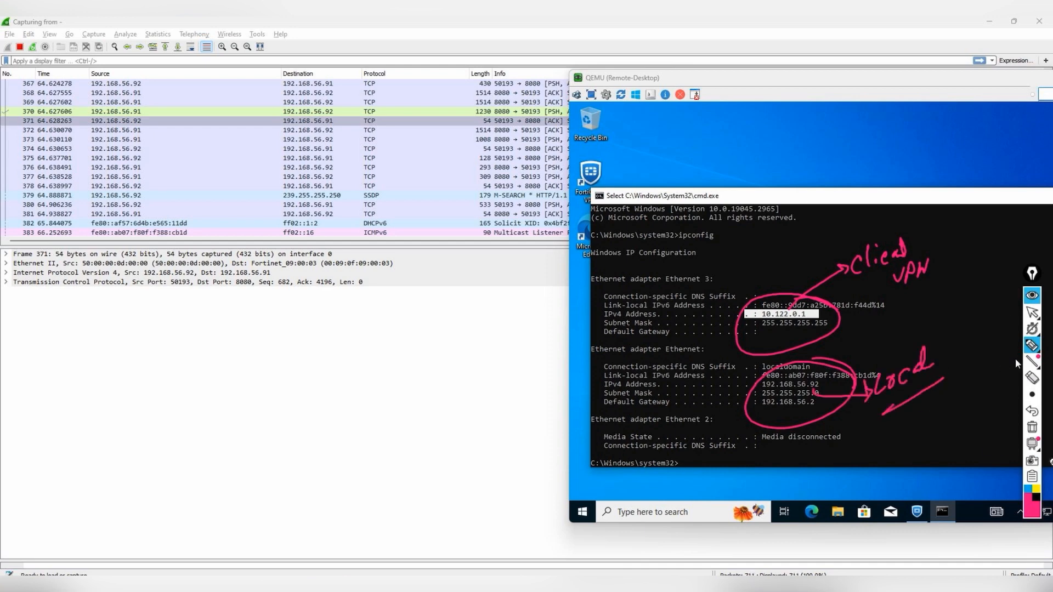
pyautogui.click(1033, 429)
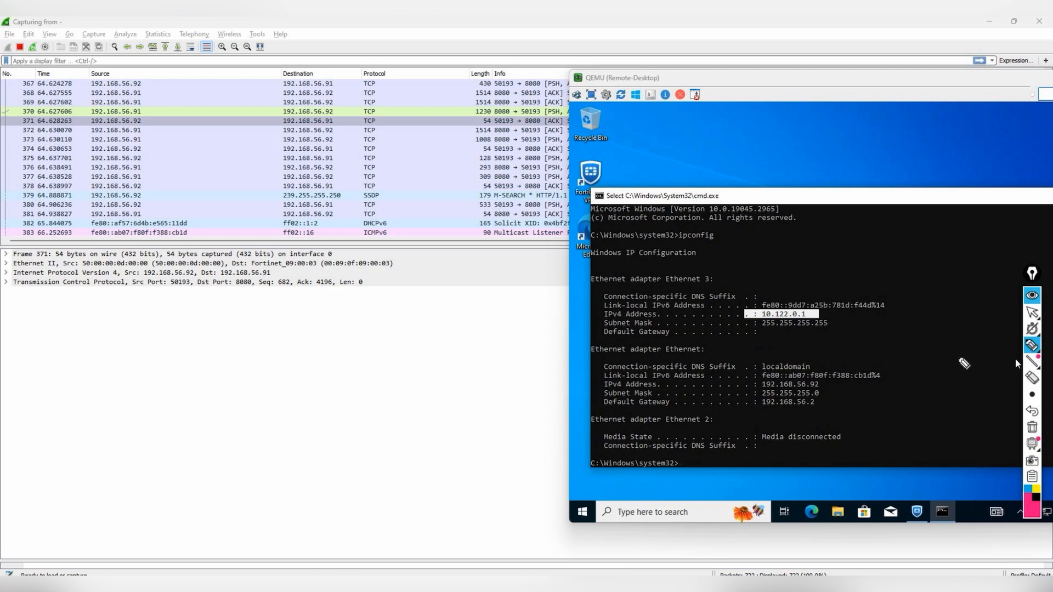
pyautogui.click(998, 312)
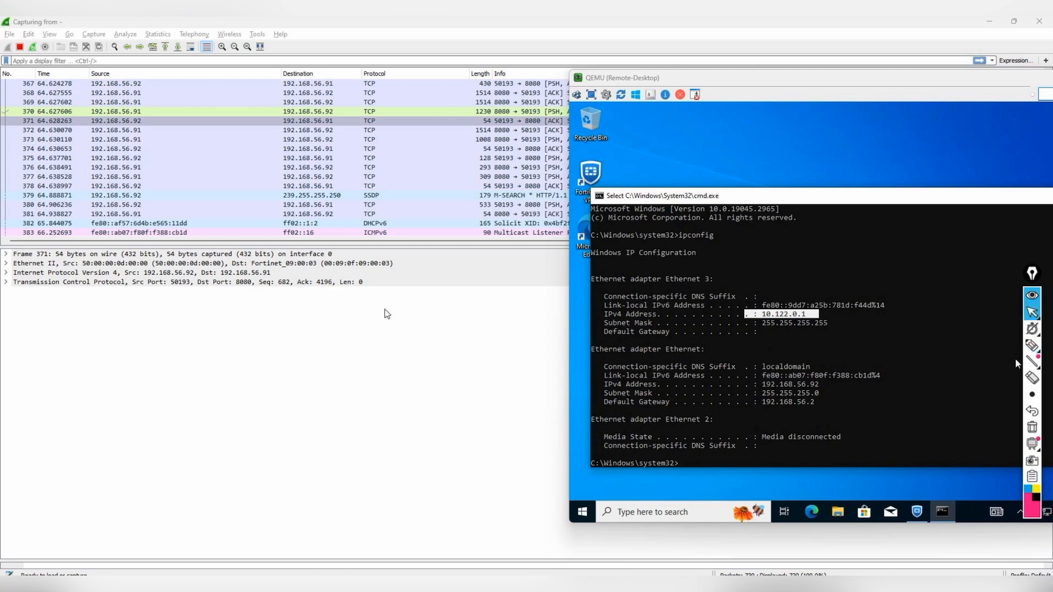
pyautogui.click(370, 312)
# - Filter the capture with ip.addr == 192.168.56.92
pyautogui.scroll(-1, 550, 176)
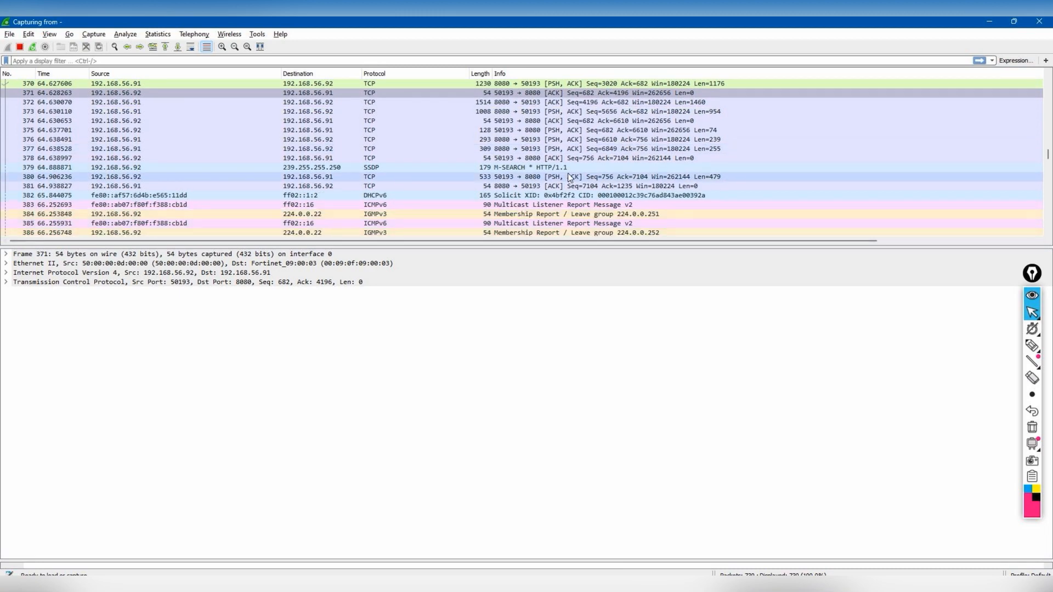
pyautogui.scroll(-10, 568, 172)
pyautogui.scroll(-4, 569, 177)
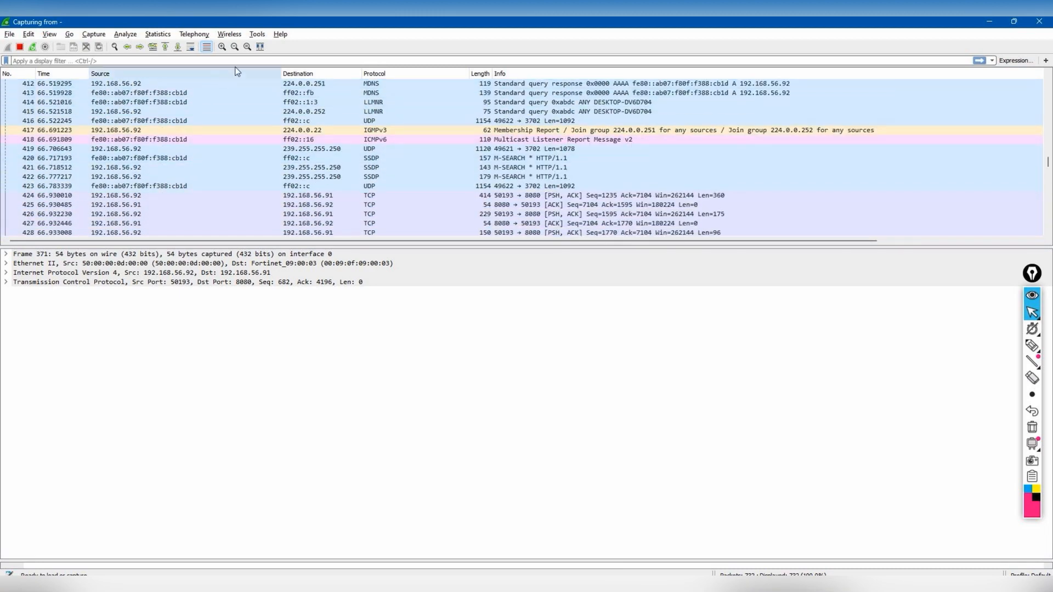
pyautogui.press('Down')
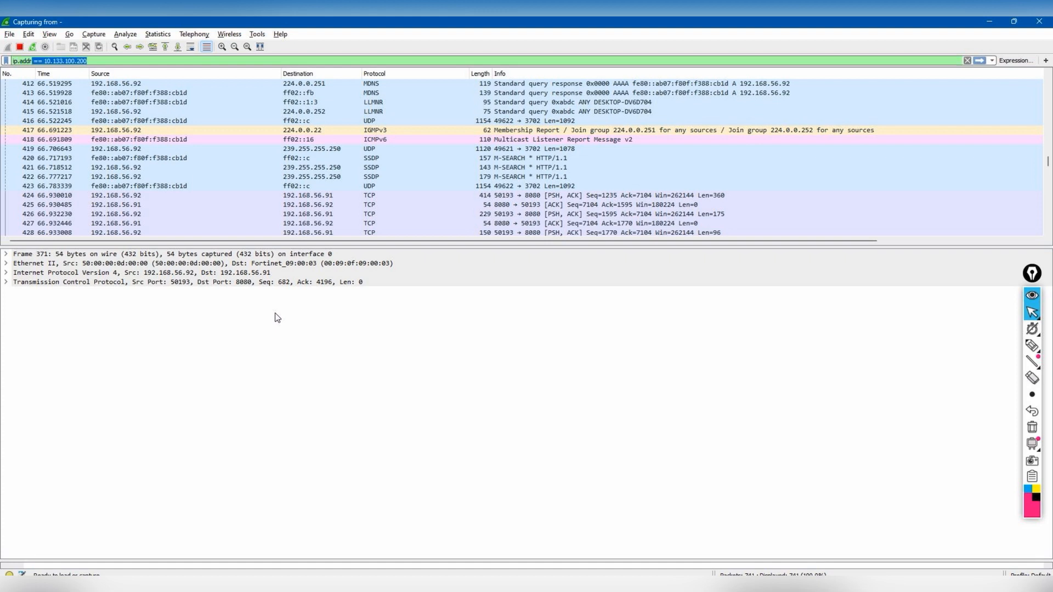
pyautogui.write('== 192.1')
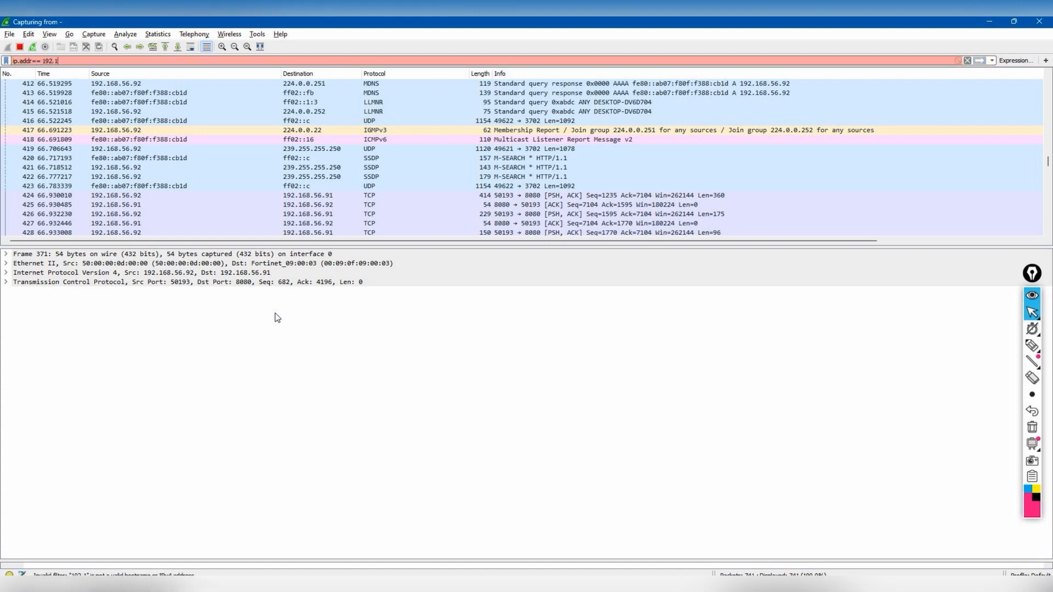
pyautogui.write('68.56.92')
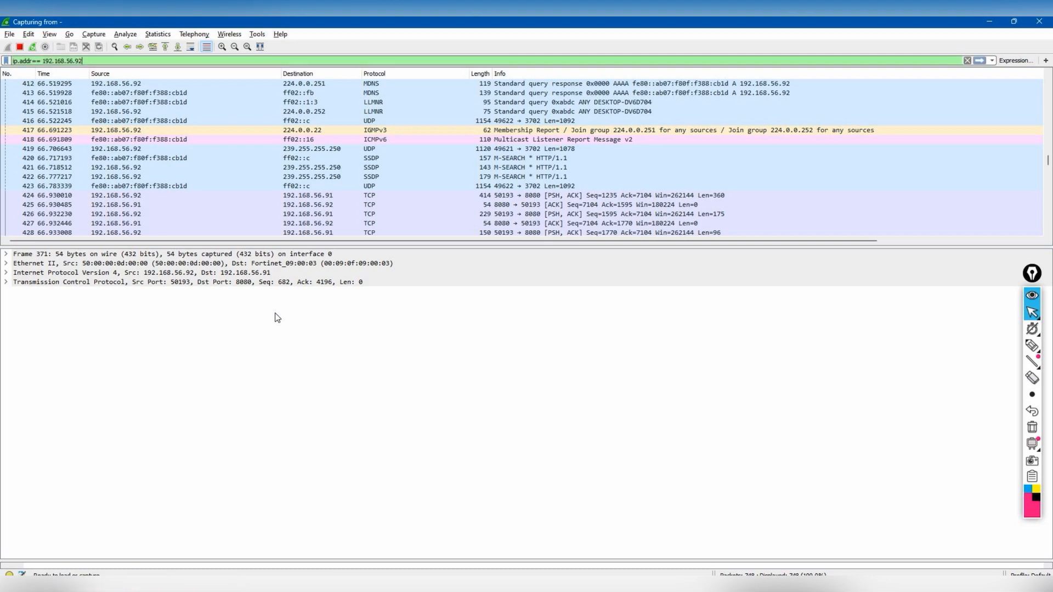
pyautogui.hotkey('alt', 'Tab')
pyautogui.hotkey('alt', 'Tab')
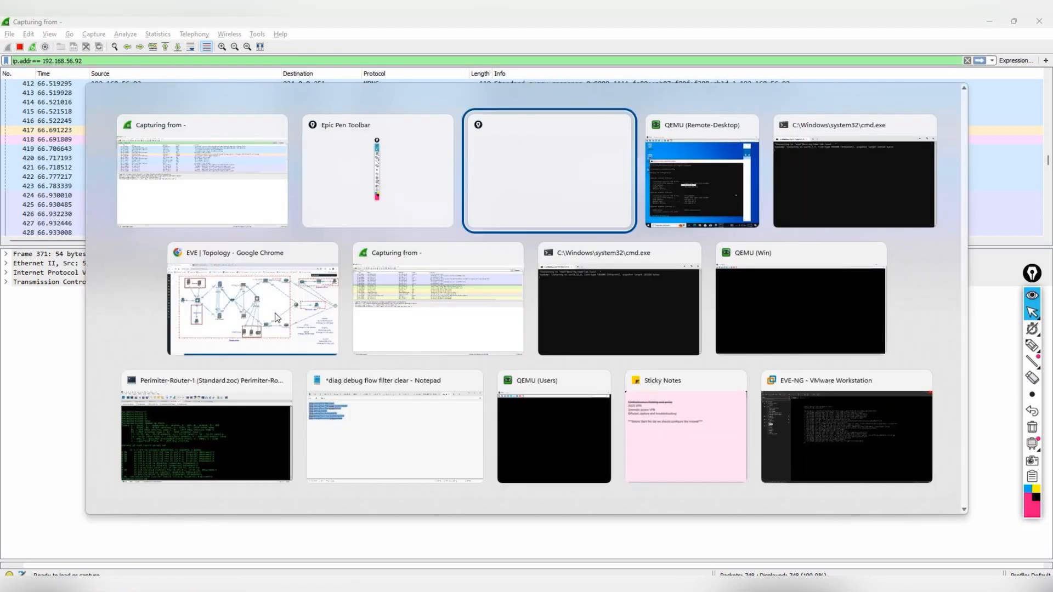
pyautogui.hotkey('alt', 'Tab')
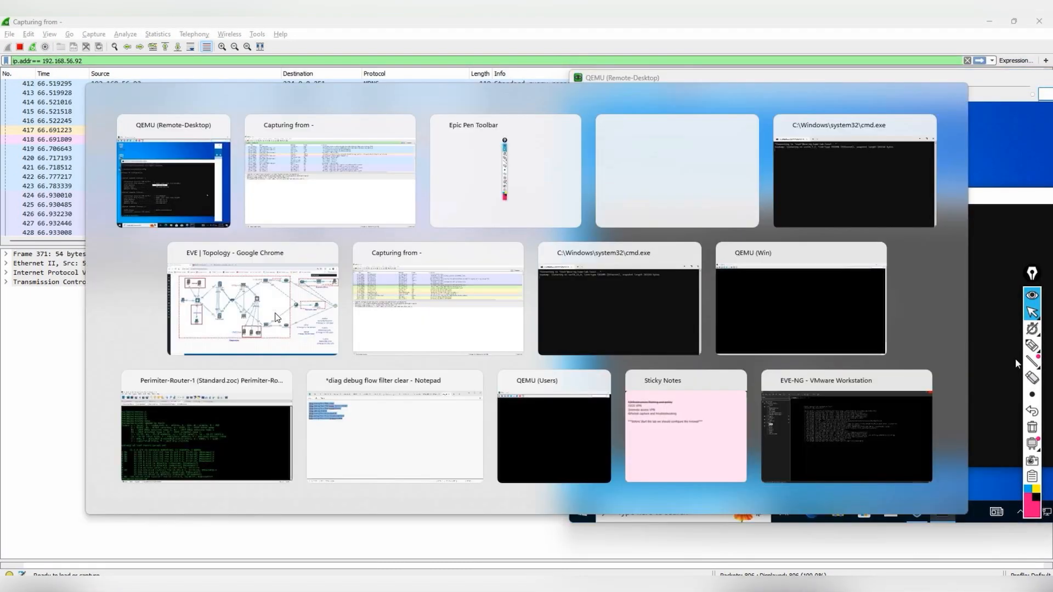
pyautogui.press('Return')
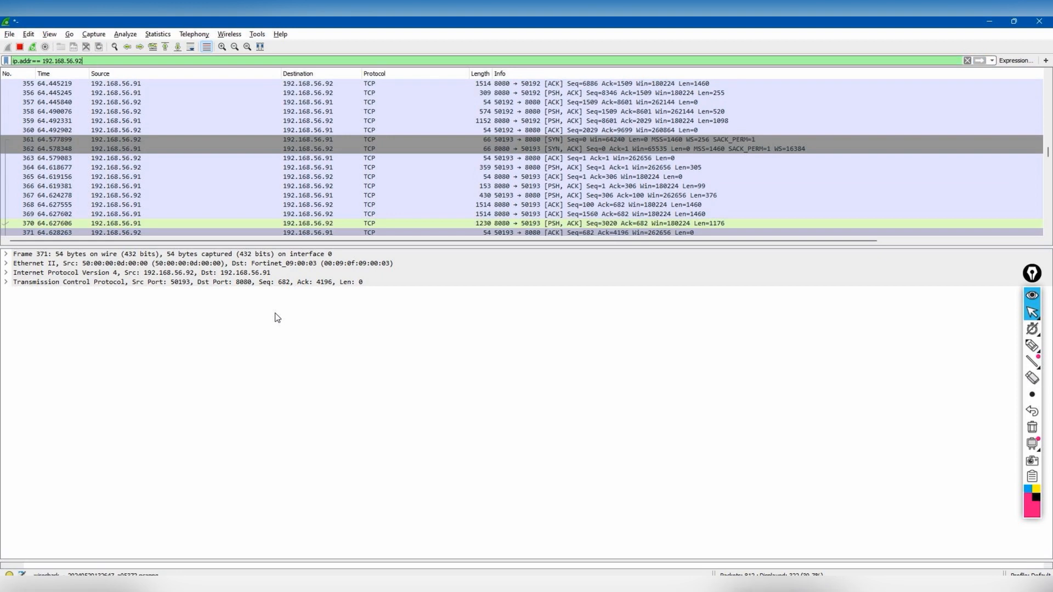
# - Inspect packet 36 in the filtered capture
pyautogui.scroll(9, 255, 153)
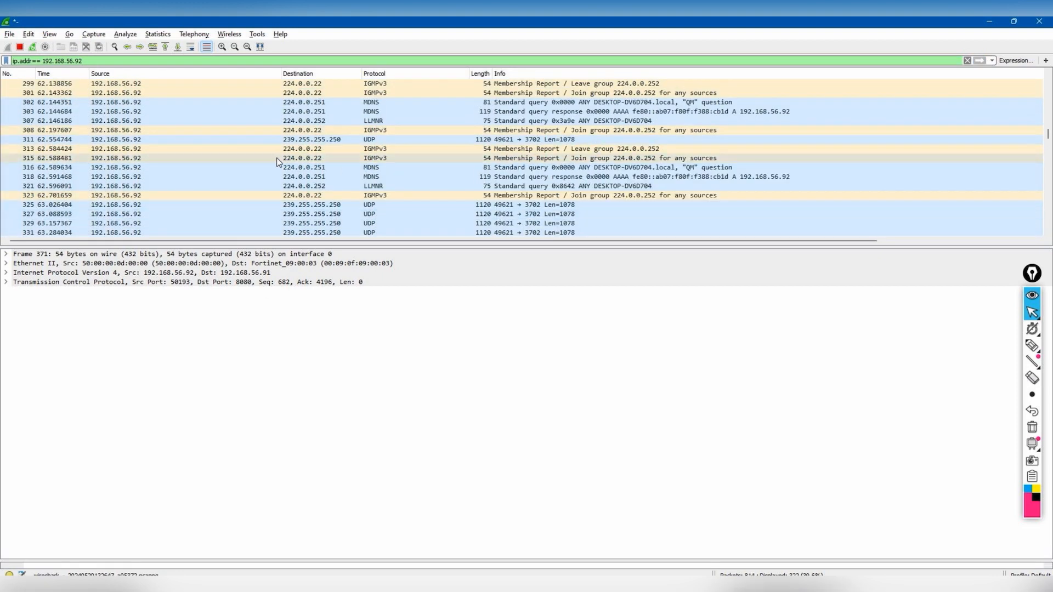
pyautogui.scroll(4, 280, 159)
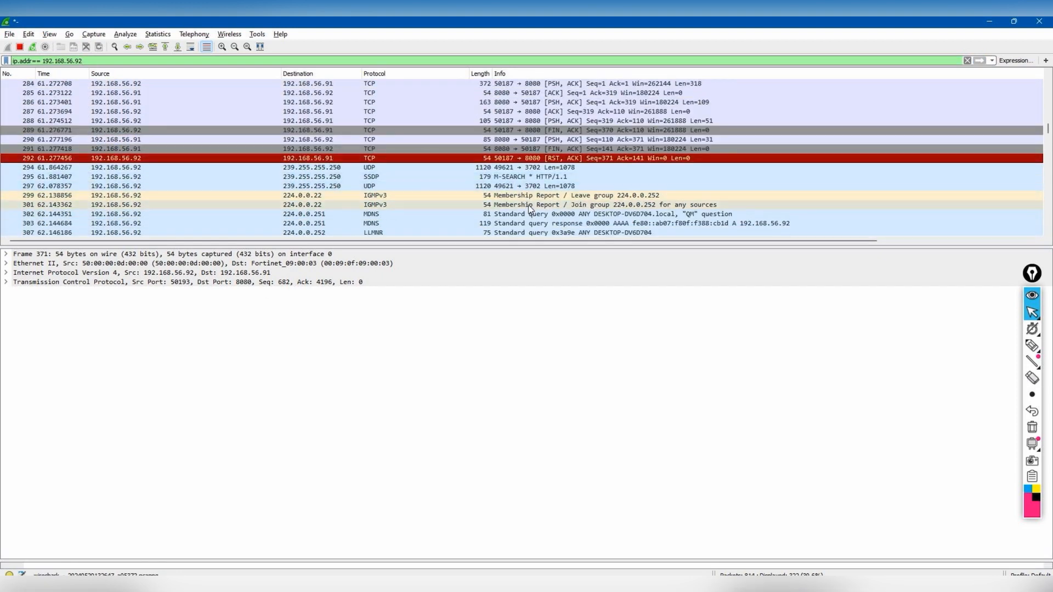
pyautogui.scroll(8, 386, 161)
pyautogui.scroll(20, 386, 158)
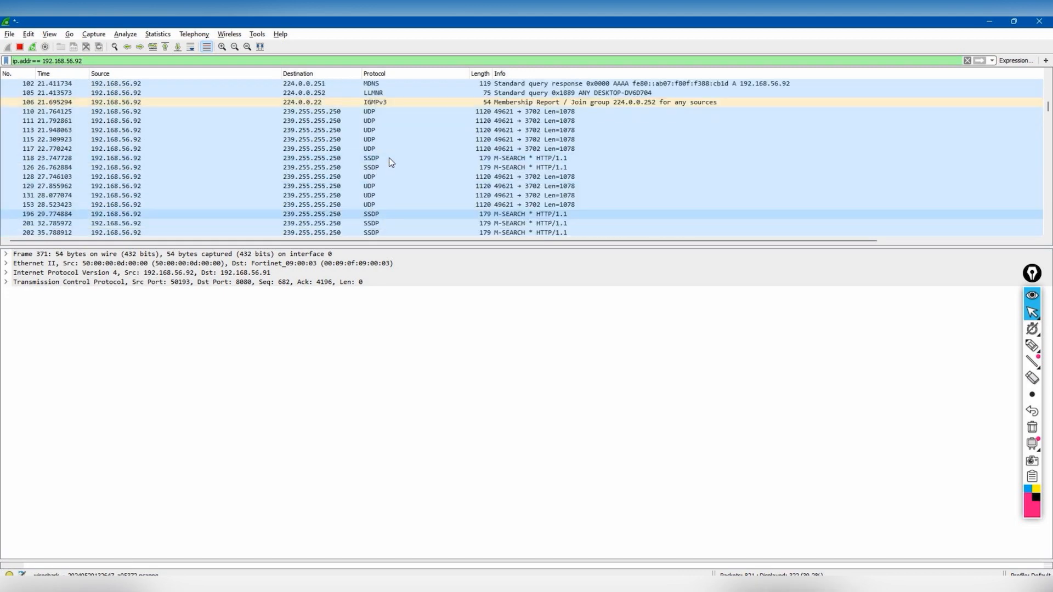
pyautogui.scroll(4, 393, 162)
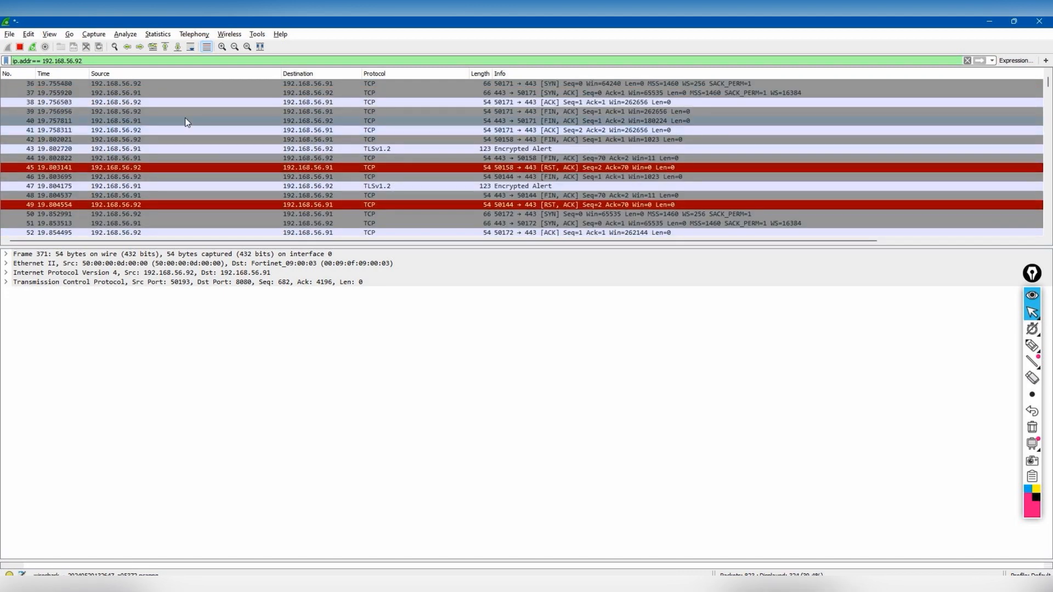
pyautogui.click(129, 84)
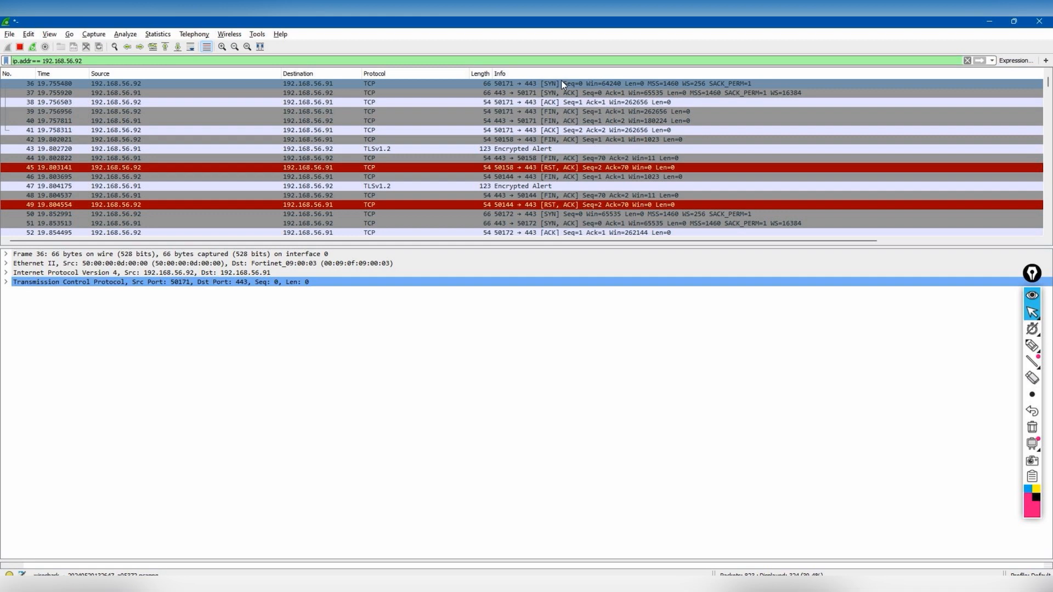
# - Expand packet 265's TCP header showing source port 50186 to destination 8080
pyautogui.scroll(-6, 566, 158)
pyautogui.scroll(-12, 574, 177)
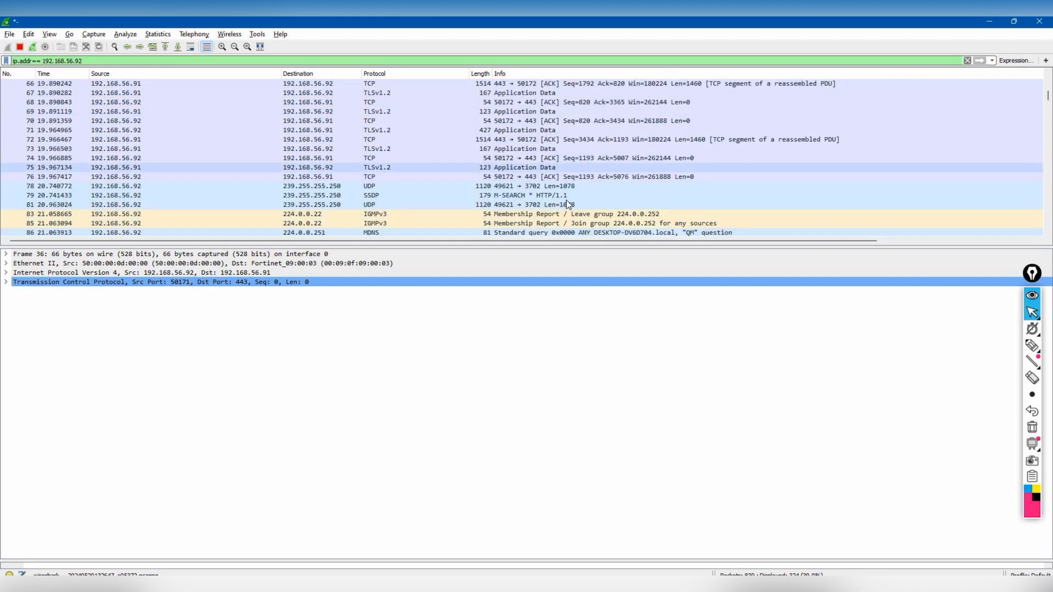
pyautogui.scroll(-6, 547, 210)
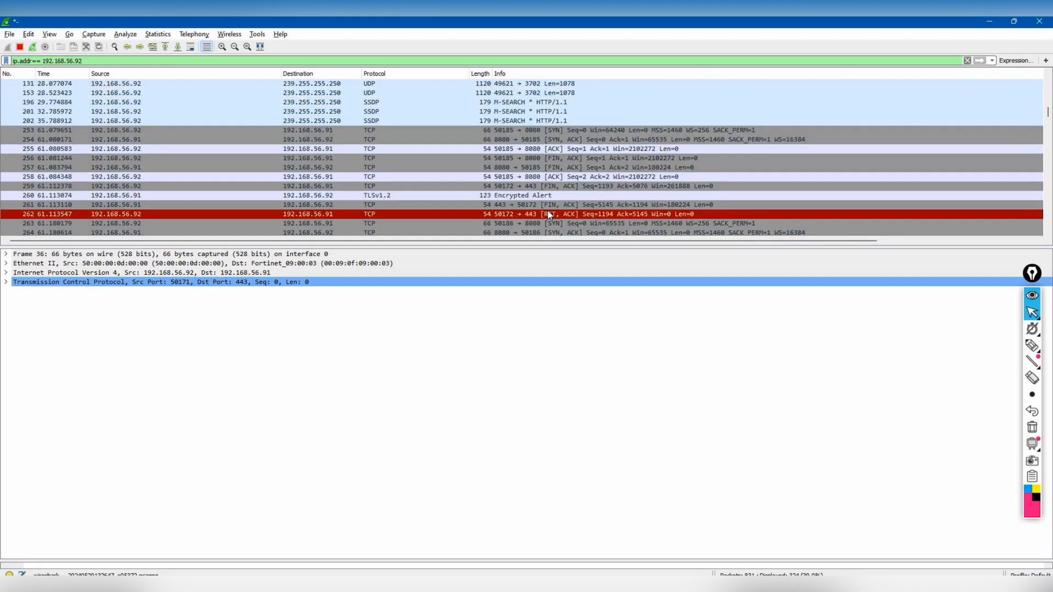
pyautogui.click(504, 157)
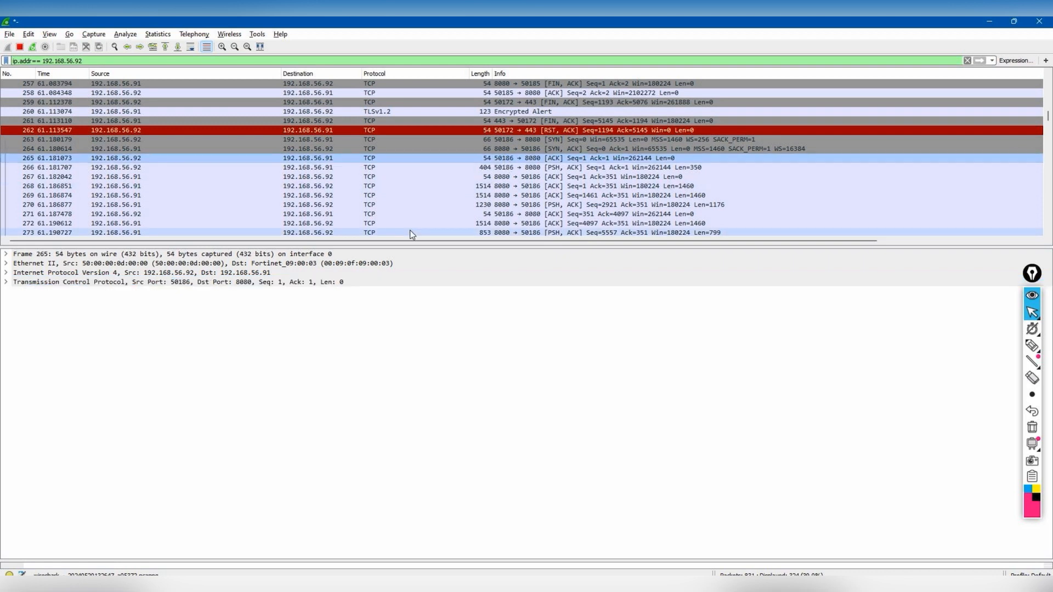
pyautogui.click(12, 282)
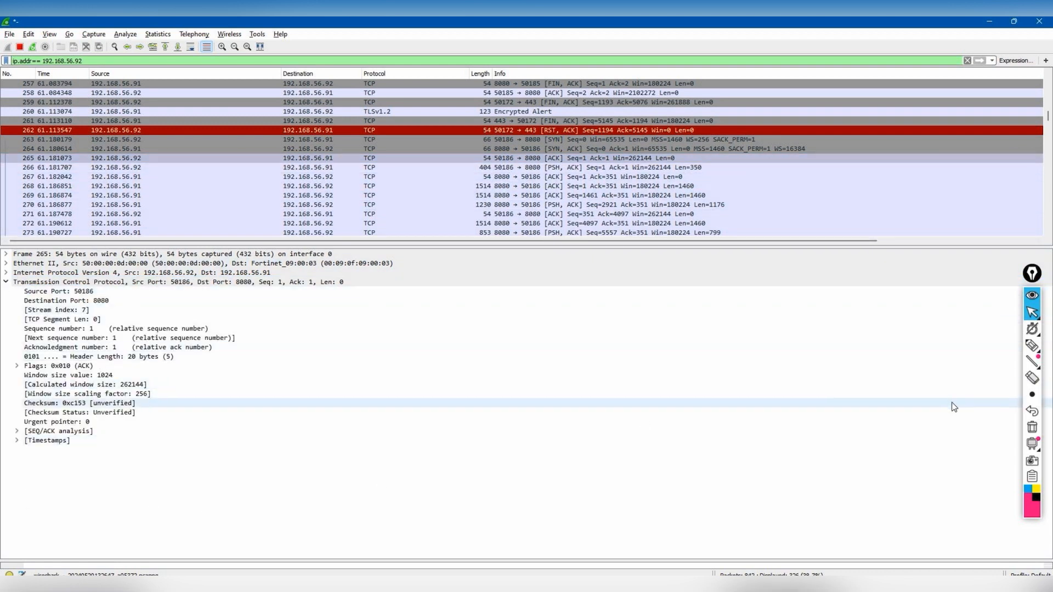
pyautogui.moveTo(1032, 346)
pyautogui.click(981, 347)
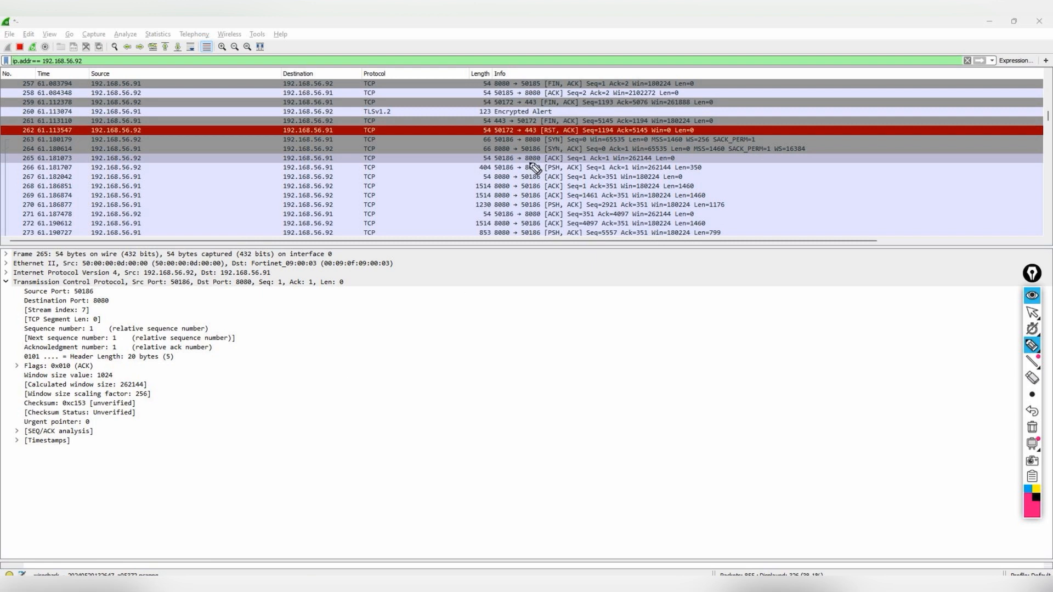
pyautogui.moveTo(547, 130); pyautogui.dragTo(534, 134)
pyautogui.moveTo(193, 281)
pyautogui.mouseDown()
pyautogui.moveTo(163, 276)
pyautogui.moveTo(231, 287)
pyautogui.moveTo(264, 321)
pyautogui.moveTo(314, 339)
pyautogui.moveTo(332, 317)
pyautogui.moveTo(369, 318)
pyautogui.moveTo(424, 285)
pyautogui.moveTo(369, 353)
pyautogui.moveTo(430, 304)
pyautogui.mouseUp()
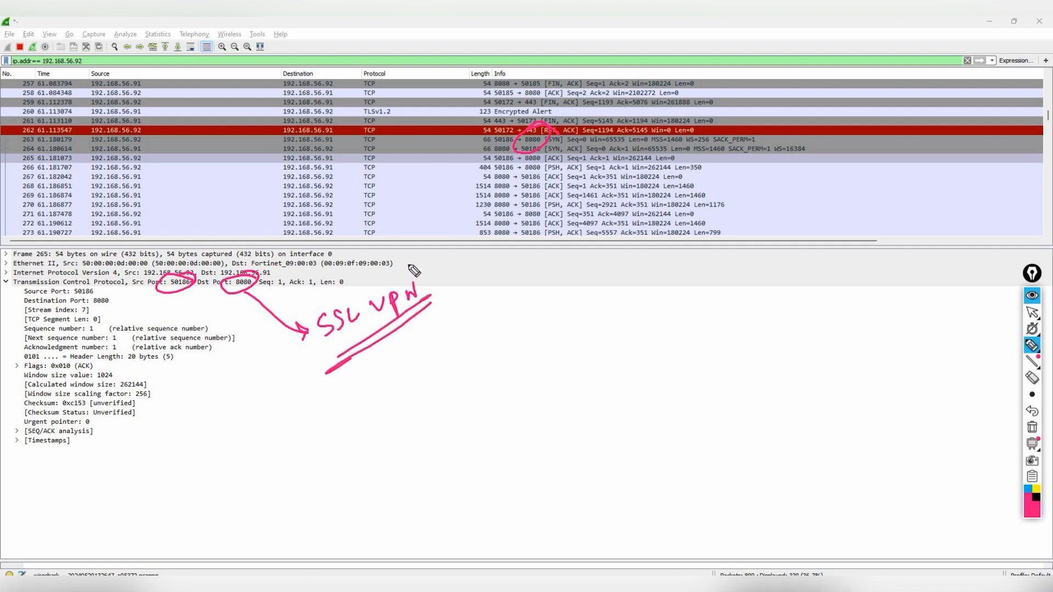
pyautogui.moveTo(491, 193); pyautogui.dragTo(538, 191)
pyautogui.moveTo(141, 174); pyautogui.dragTo(163, 170)
pyautogui.moveTo(337, 176); pyautogui.dragTo(352, 173)
pyautogui.moveTo(142, 184); pyautogui.dragTo(163, 181)
pyautogui.moveTo(337, 181); pyautogui.dragTo(354, 188)
pyautogui.moveTo(142, 216); pyautogui.dragTo(166, 209)
pyautogui.moveTo(337, 206); pyautogui.dragTo(336, 213)
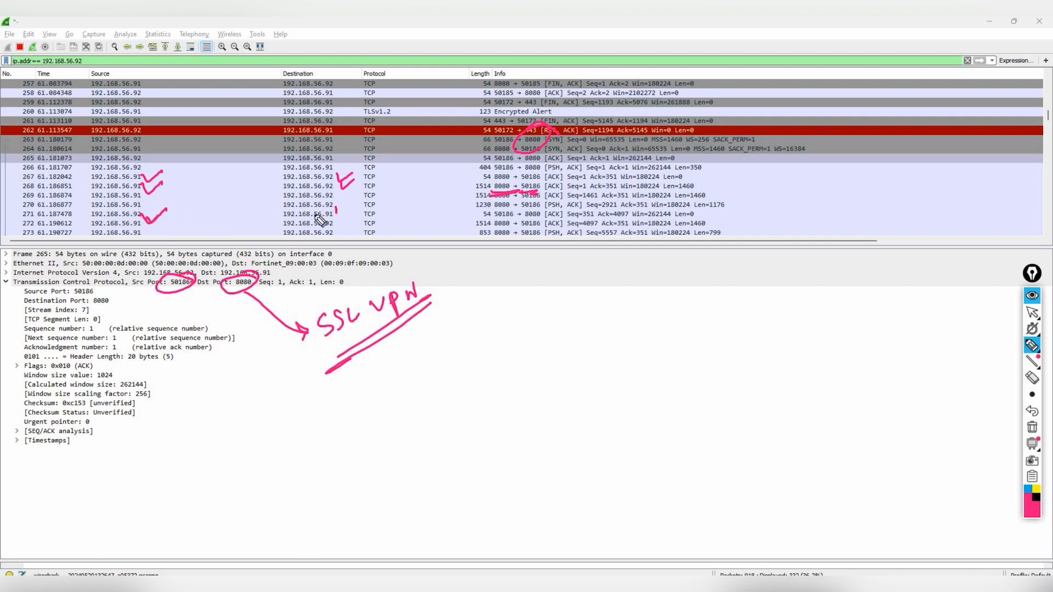
pyautogui.moveTo(163, 211); pyautogui.dragTo(347, 211)
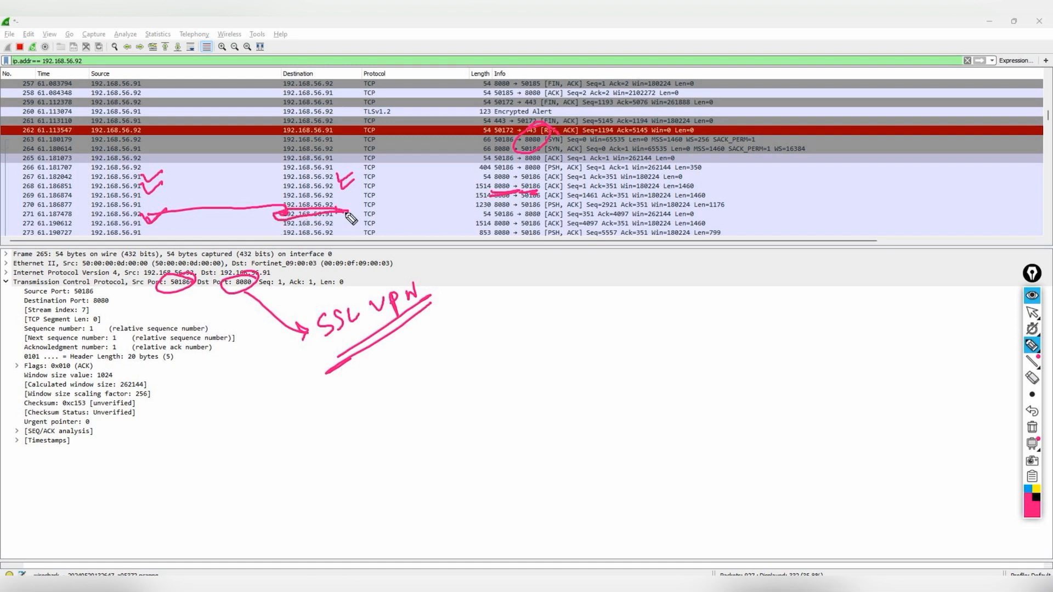
pyautogui.click(1032, 427)
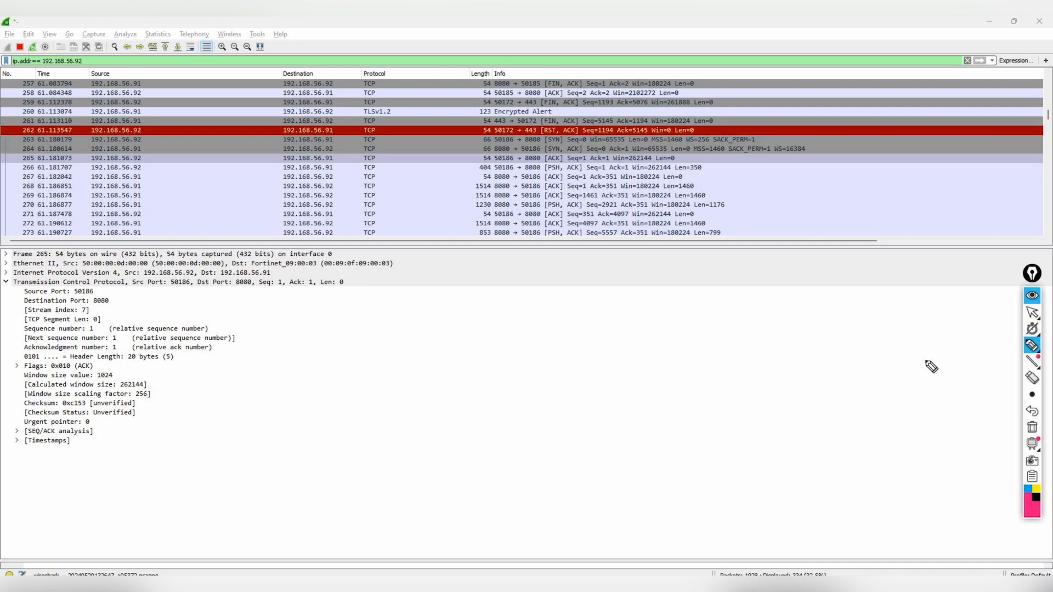
# - Draw the path from the Users PC through Core-Nexus-SW-1 and BIGIP to DMZ-IOS-SW on the topology
pyautogui.moveTo(1032, 273); pyautogui.dragTo(1033, 355)
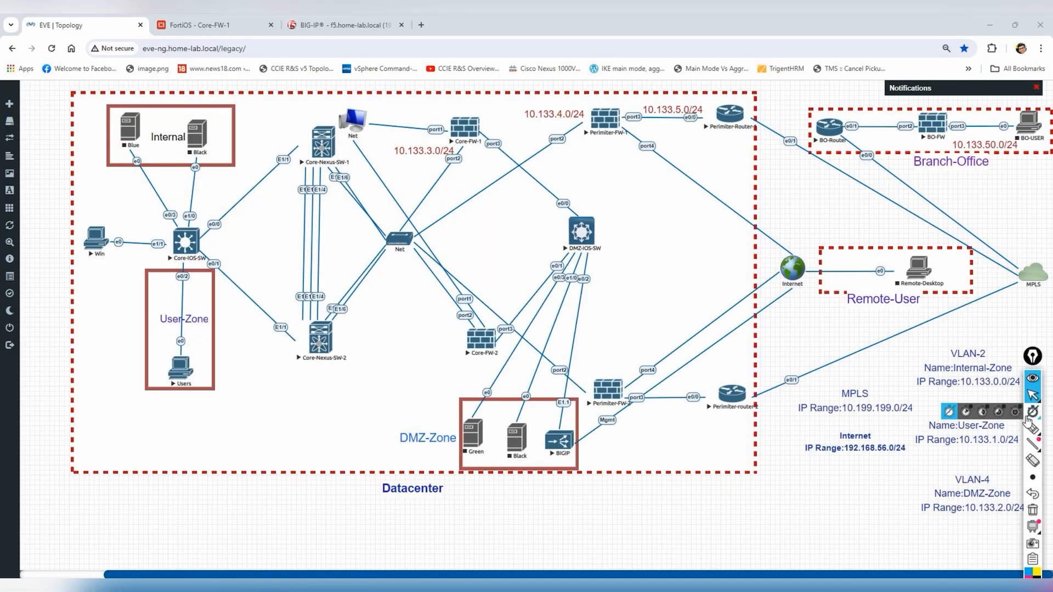
pyautogui.moveTo(1032, 432)
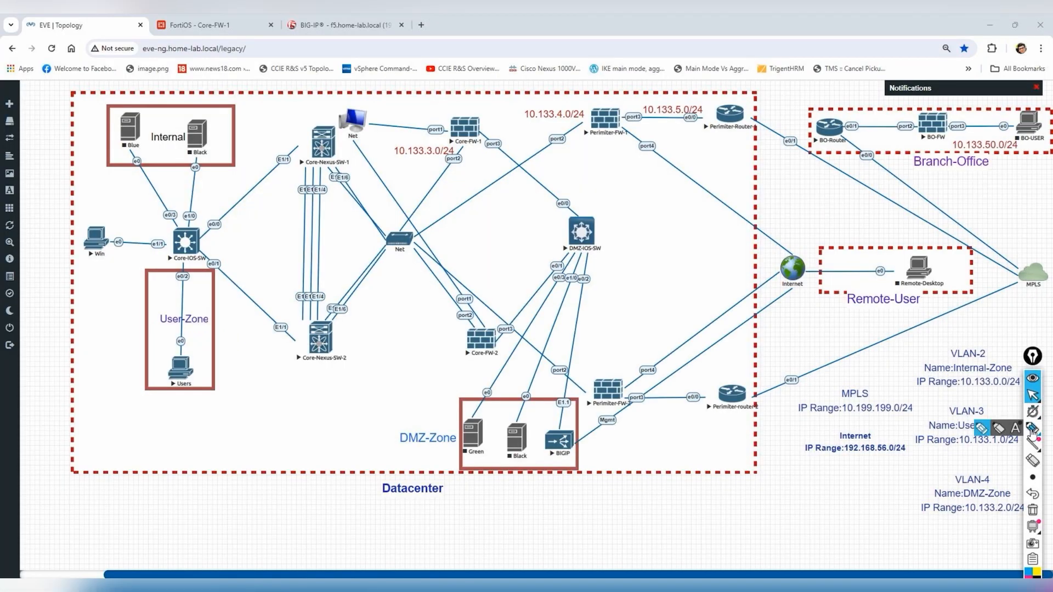
pyautogui.click(981, 428)
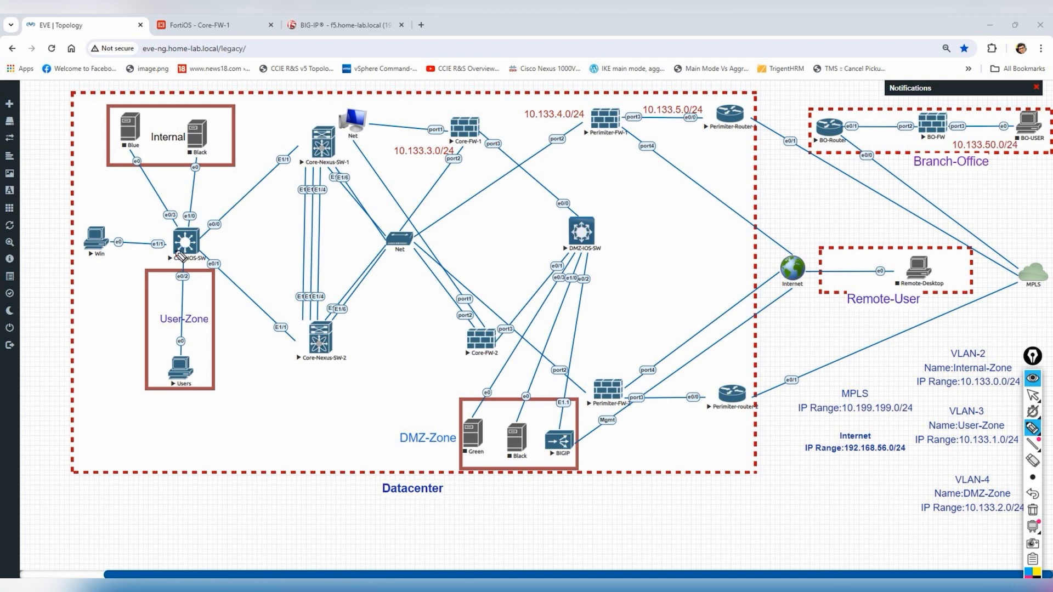
pyautogui.moveTo(202, 354)
pyautogui.mouseDown()
pyautogui.moveTo(167, 348)
pyautogui.moveTo(185, 399)
pyautogui.mouseUp()
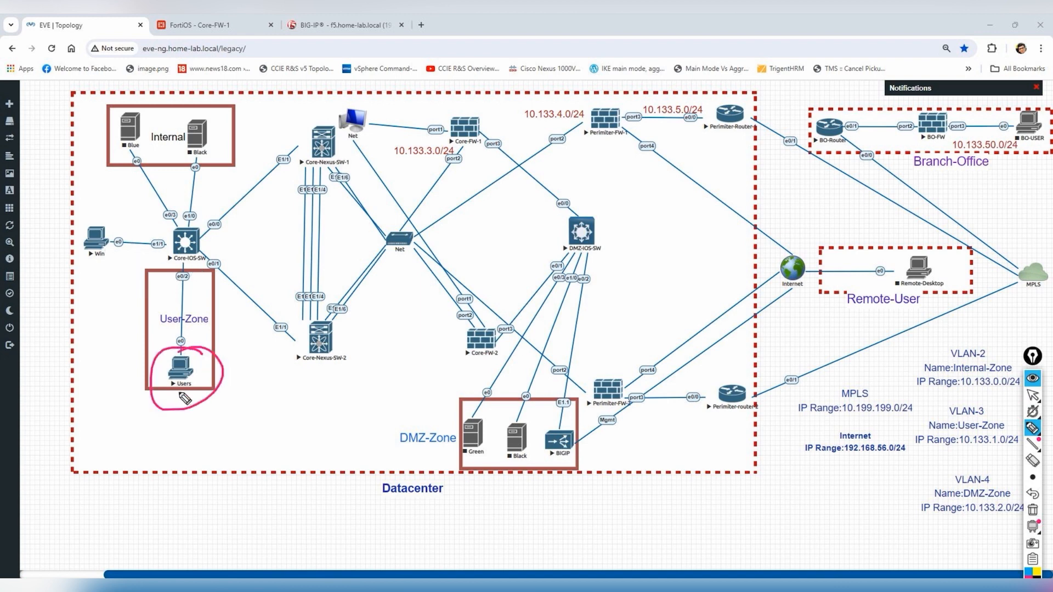
pyautogui.moveTo(189, 342)
pyautogui.mouseDown()
pyautogui.moveTo(174, 262)
pyautogui.moveTo(207, 244)
pyautogui.moveTo(285, 141)
pyautogui.moveTo(461, 124)
pyautogui.moveTo(558, 220)
pyautogui.moveTo(580, 358)
pyautogui.moveTo(572, 438)
pyautogui.moveTo(527, 449)
pyautogui.moveTo(449, 435)
pyautogui.moveTo(523, 445)
pyautogui.mouseUp()
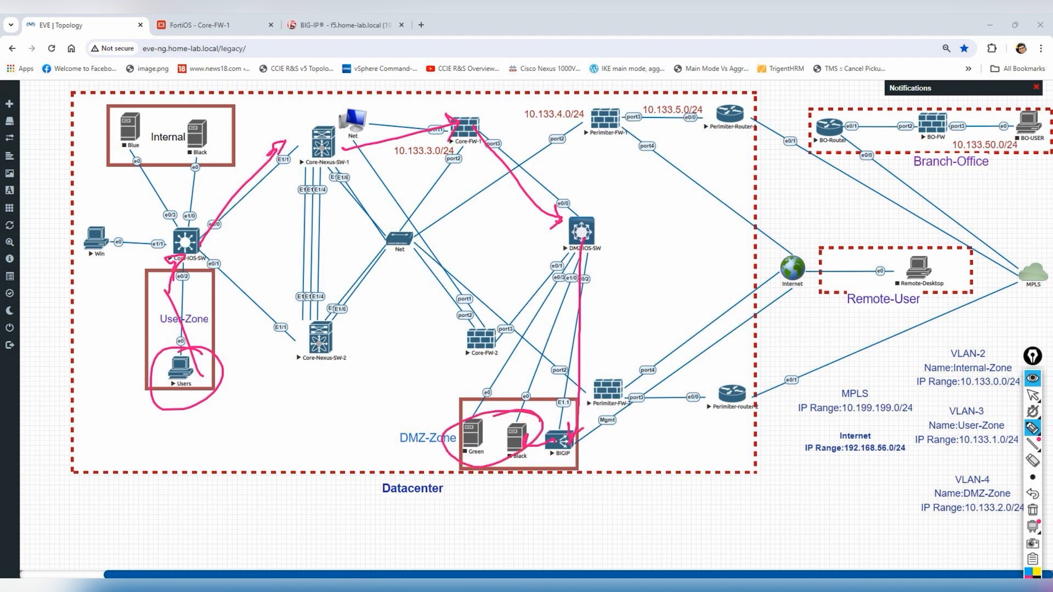
pyautogui.moveTo(581, 434)
pyautogui.mouseDown()
pyautogui.moveTo(547, 263)
pyautogui.moveTo(573, 237)
pyautogui.moveTo(480, 175)
pyautogui.moveTo(342, 156)
pyautogui.moveTo(219, 255)
pyautogui.mouseUp()
# - Circle the Users PC, clear the markings, and begin naming Core-FW-1's new policy
pyautogui.moveTo(203, 335); pyautogui.dragTo(211, 341)
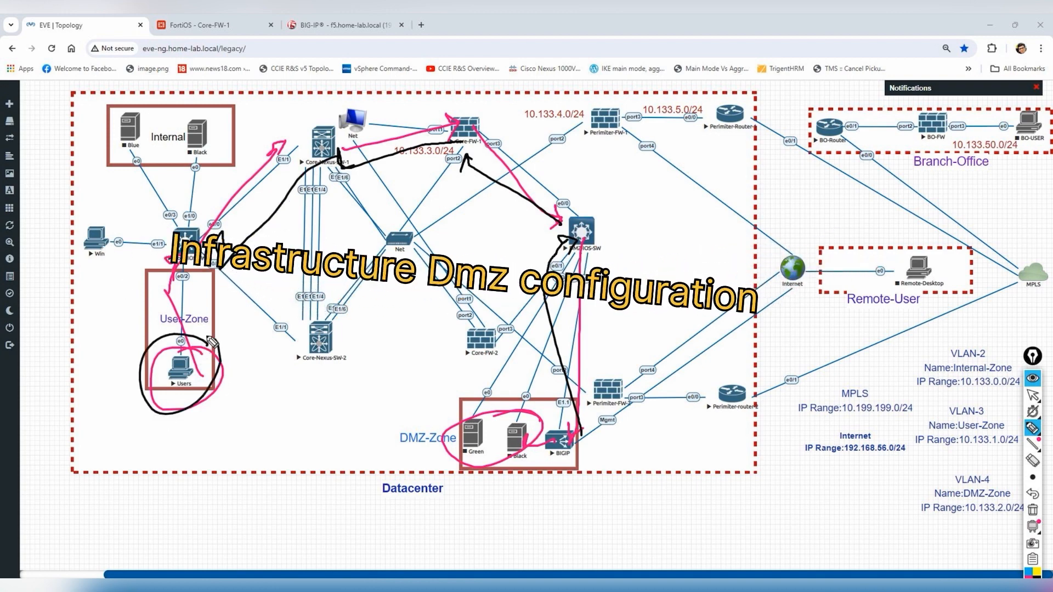
pyautogui.click(1032, 509)
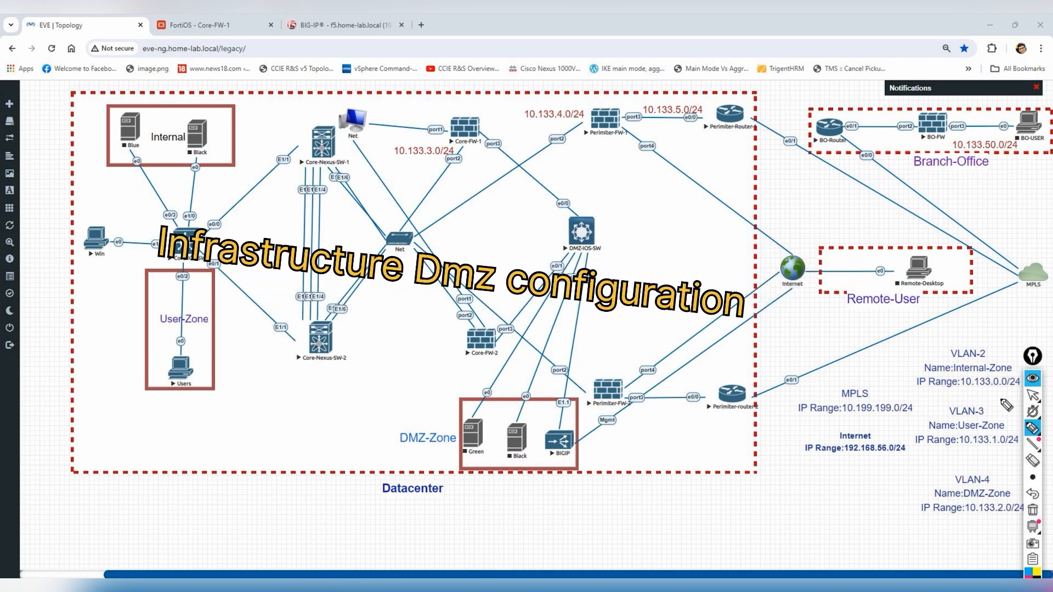
pyautogui.click(1031, 396)
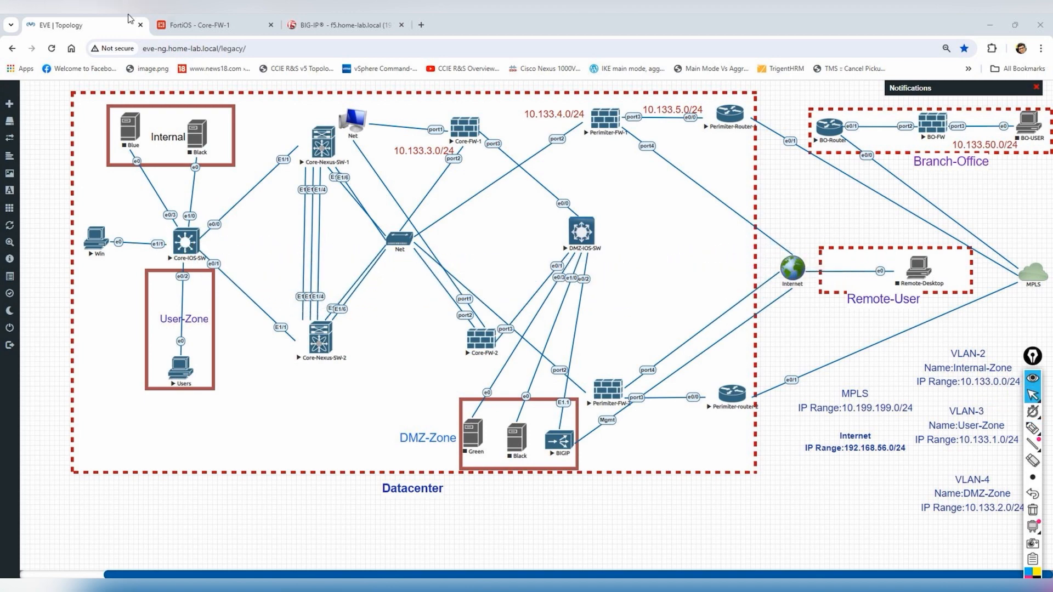
pyautogui.click(219, 24)
pyautogui.click(332, 146)
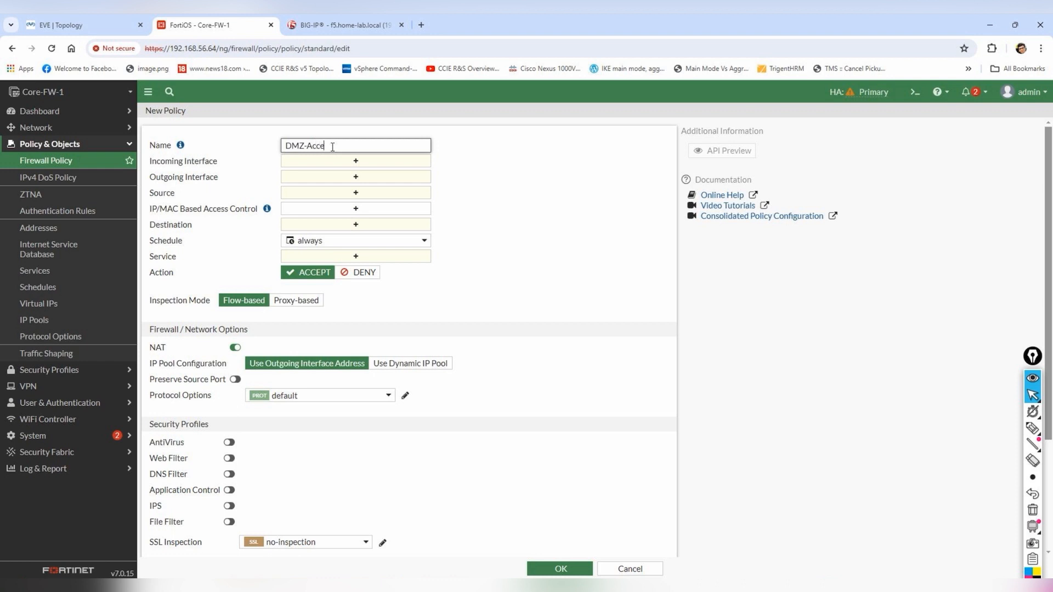
# - Set both interfaces to any and source and destination addresses to all
pyautogui.click(362, 161)
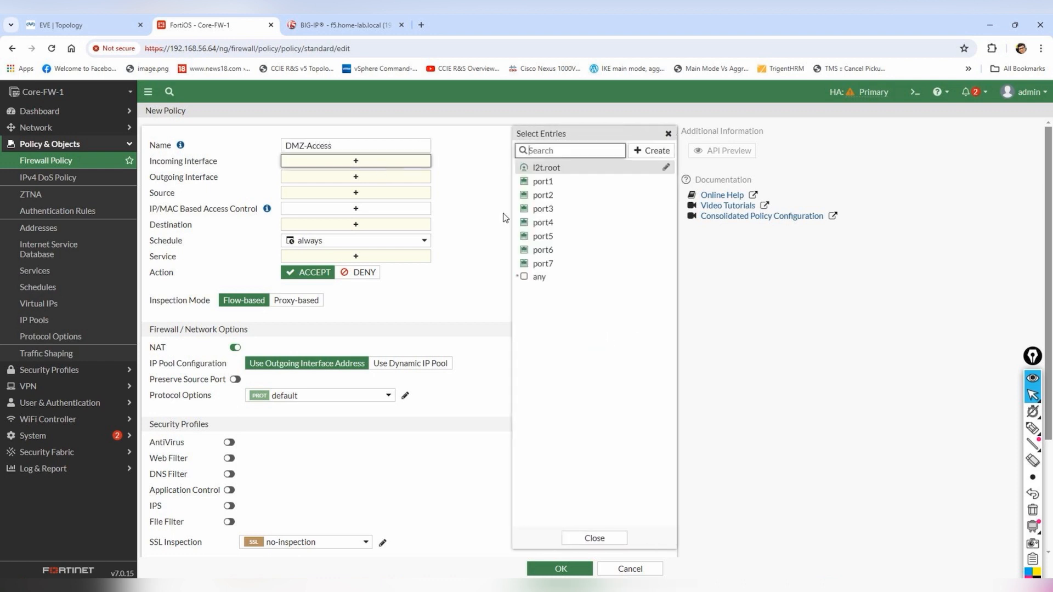
pyautogui.click(544, 277)
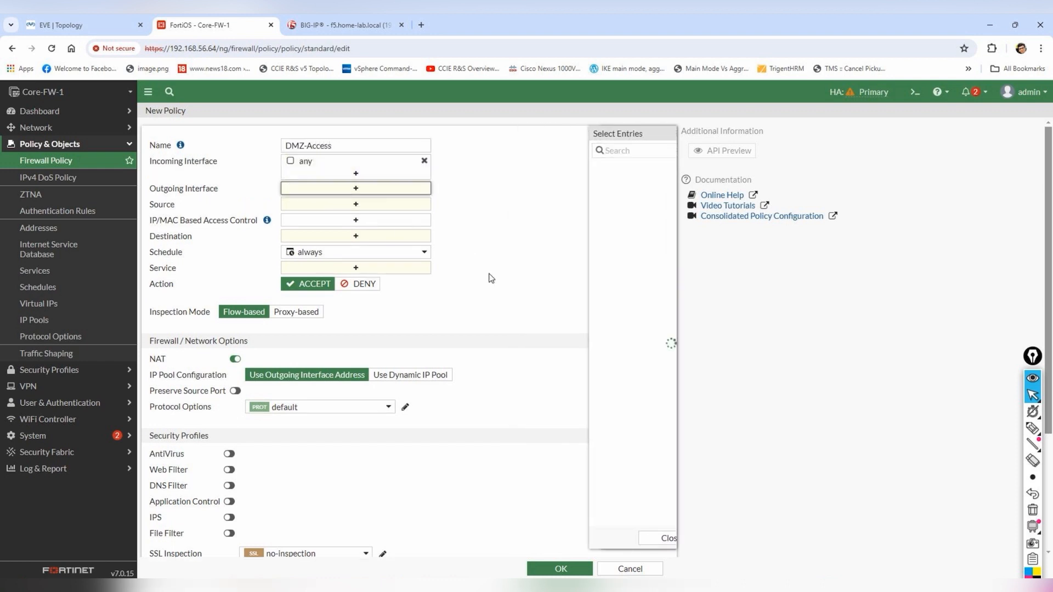
pyautogui.click(521, 276)
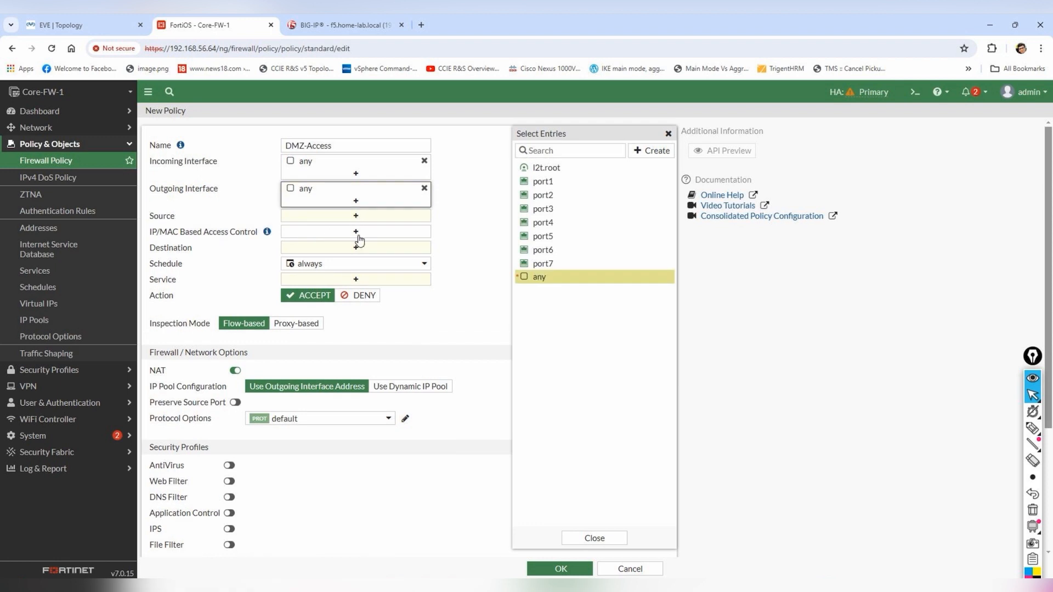
pyautogui.click(368, 250)
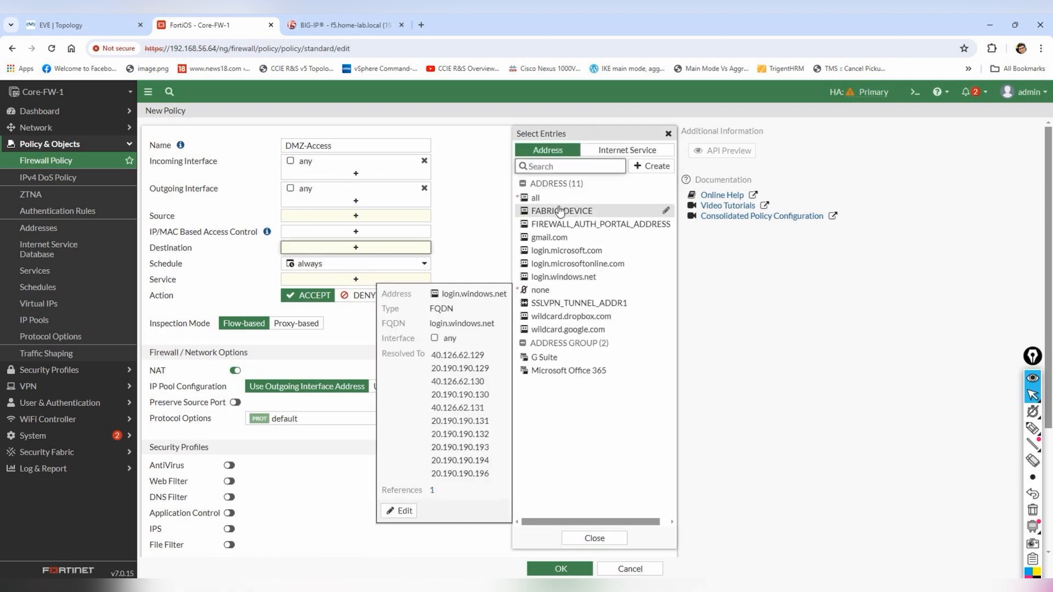
pyautogui.click(535, 197)
pyautogui.click(357, 215)
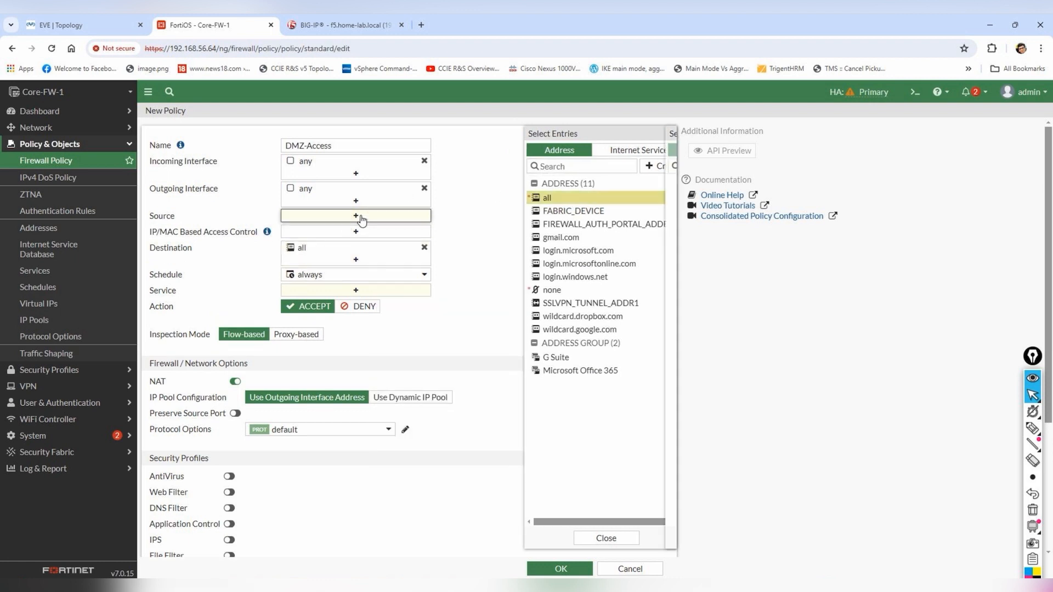
pyautogui.click(545, 198)
# - Allow ALL services, log all sessions, and save the DMZ-Access policy
pyautogui.click(356, 301)
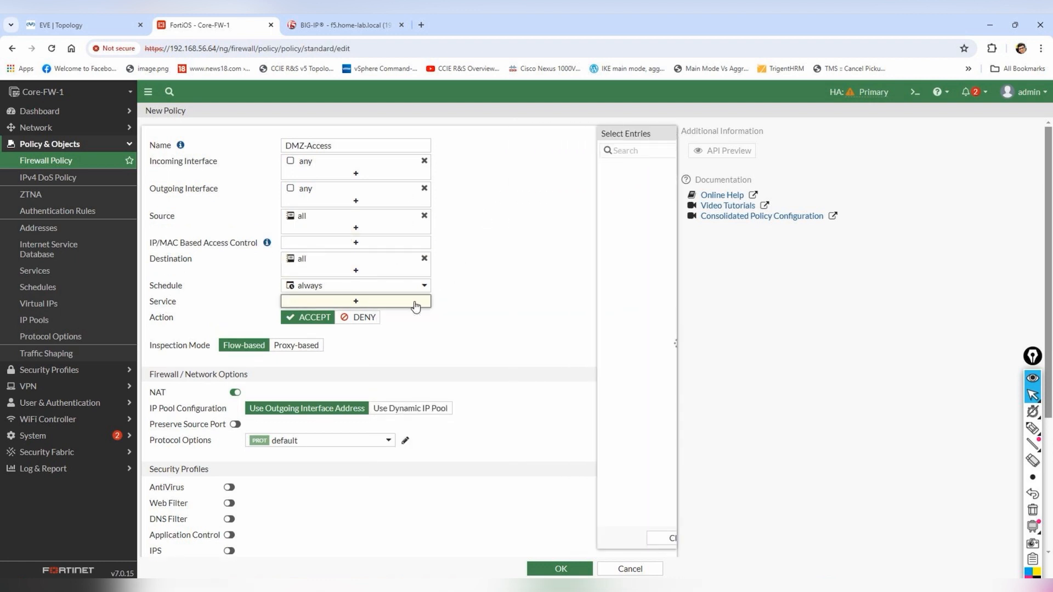
pyautogui.click(542, 195)
pyautogui.click(482, 214)
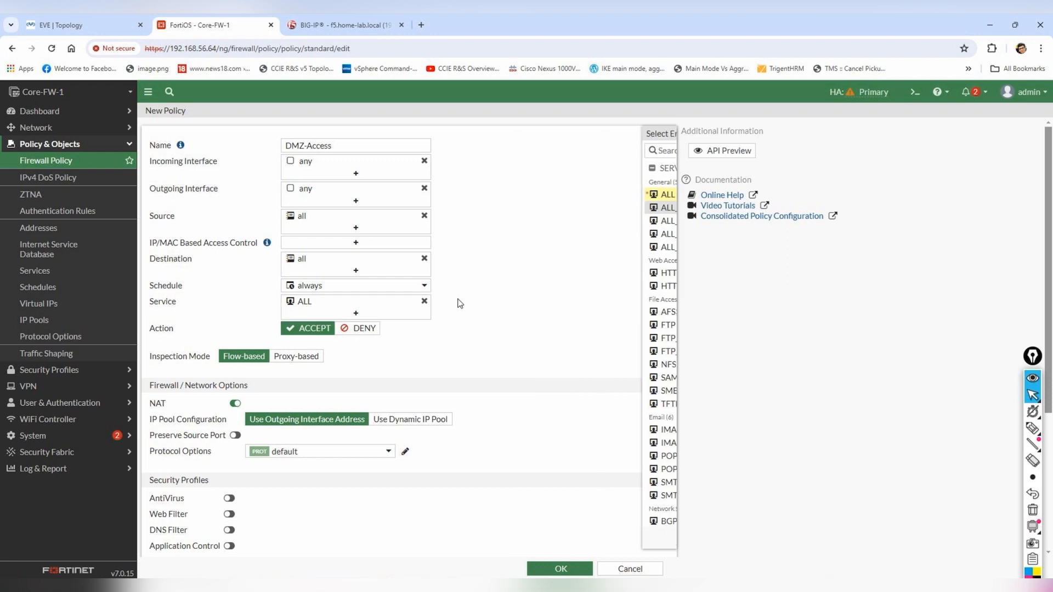
pyautogui.scroll(-4, 540, 484)
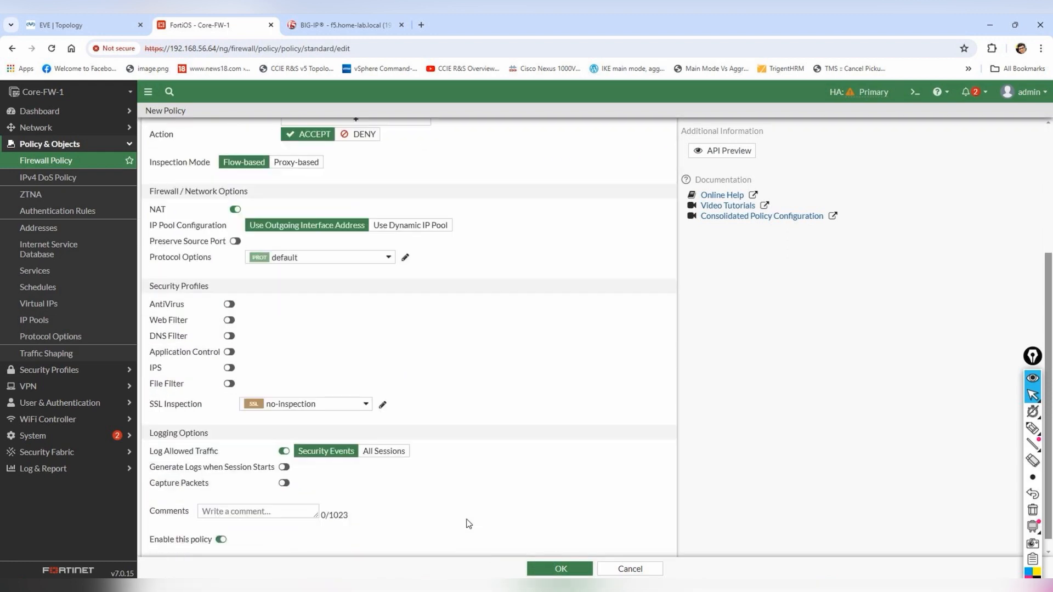
pyautogui.click(377, 448)
pyautogui.click(573, 570)
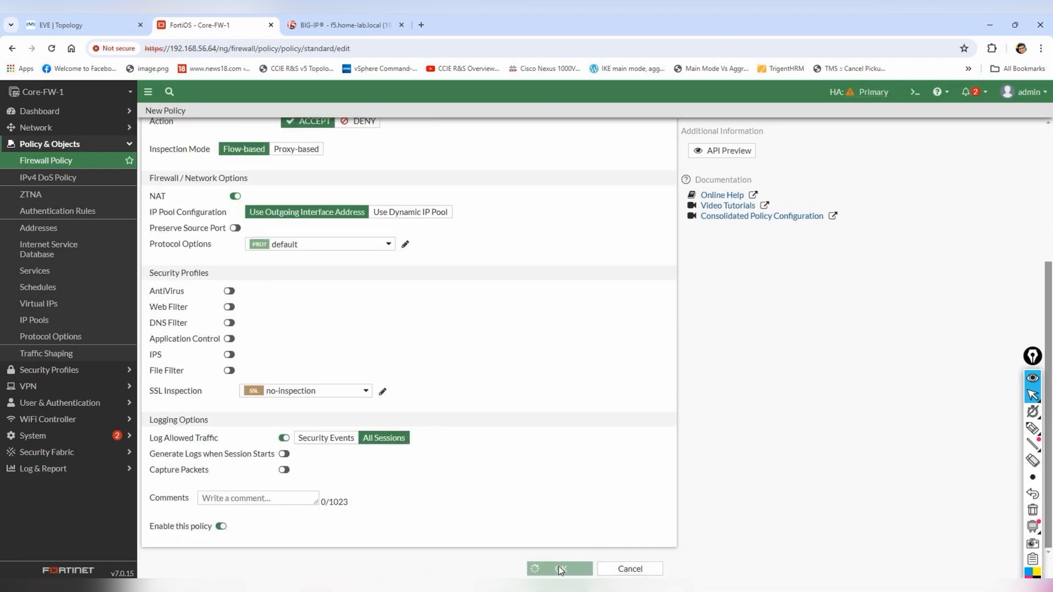
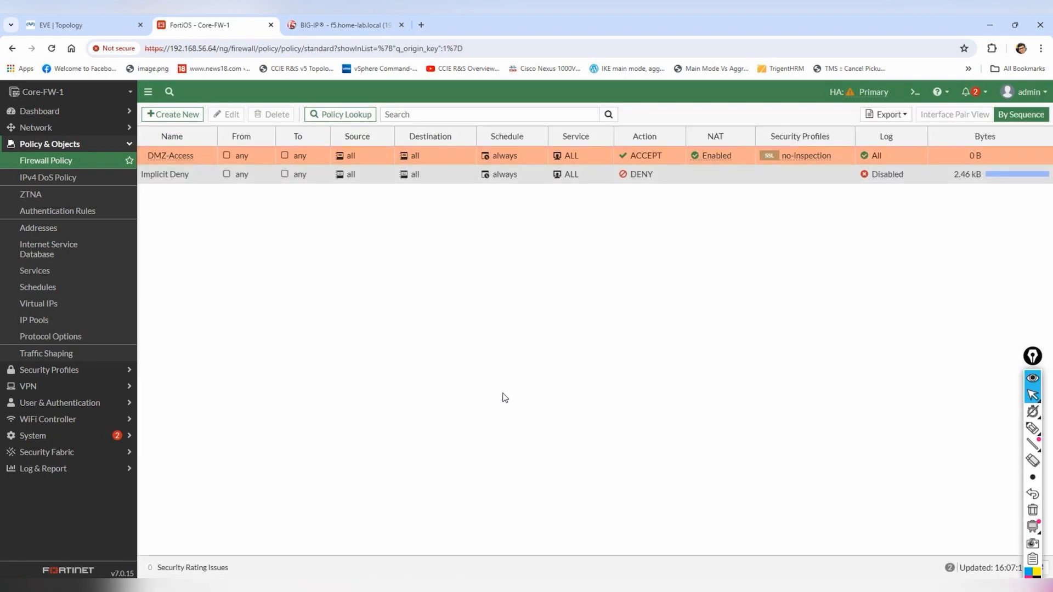
# - Log in to the Core-FW-1 terminal session as admin
pyautogui.click(523, 586)
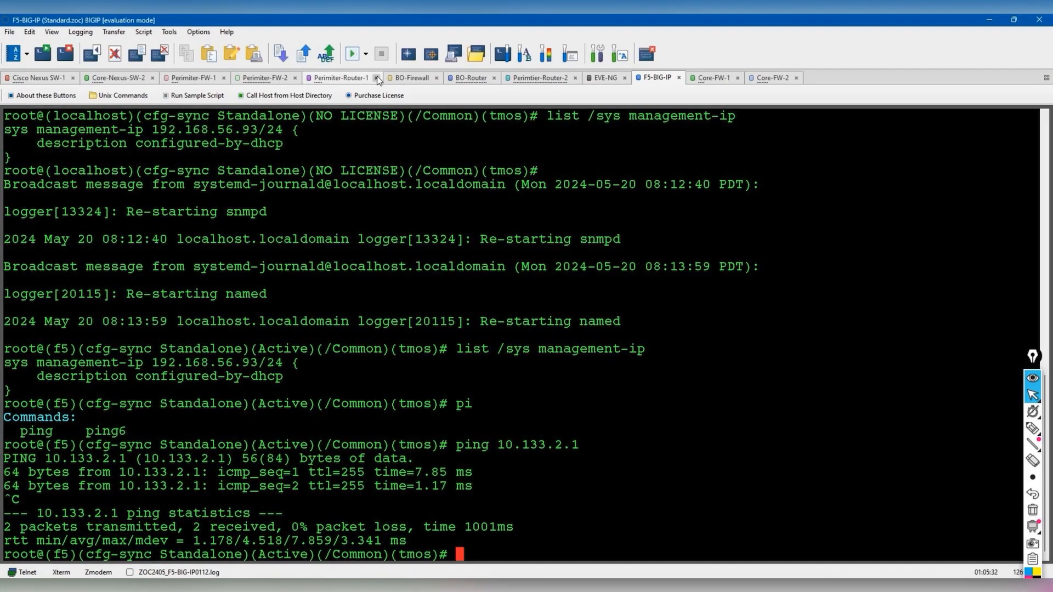
pyautogui.click(195, 78)
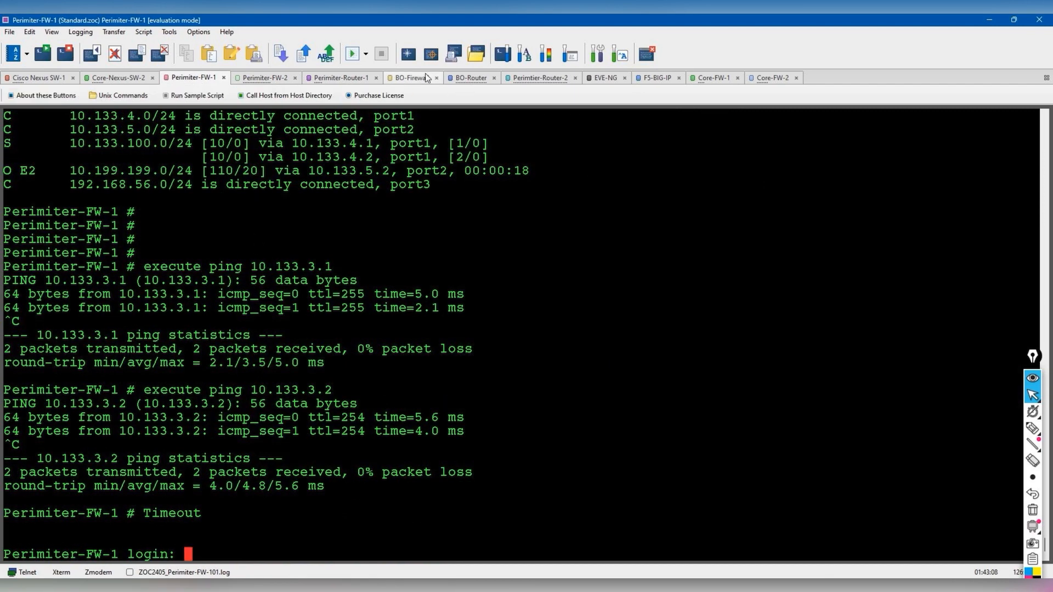
pyautogui.click(712, 78)
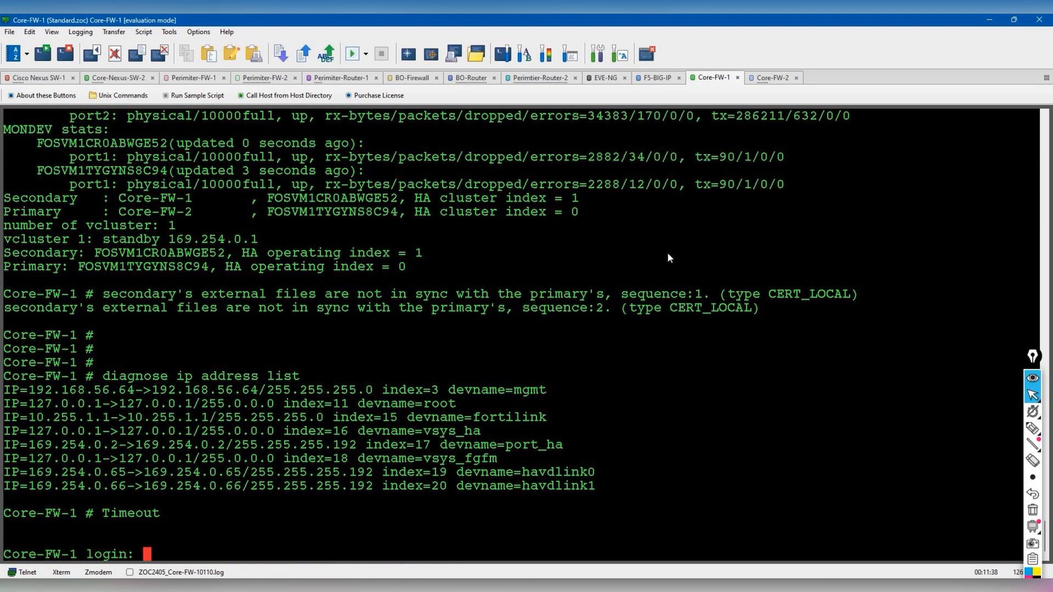
pyautogui.write('admin')
pyautogui.press('Return')
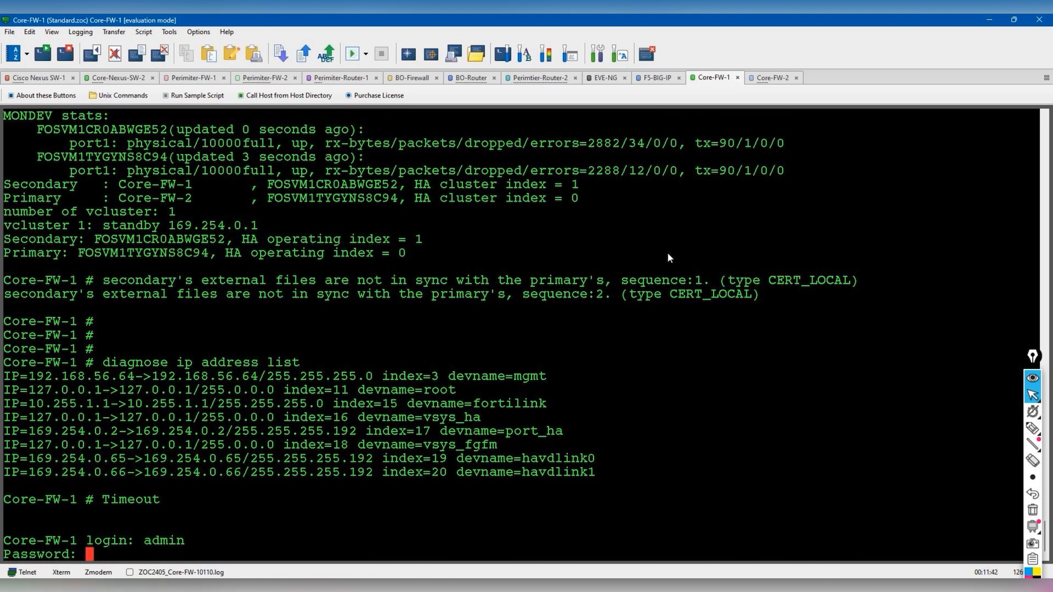
pyautogui.press('Return')
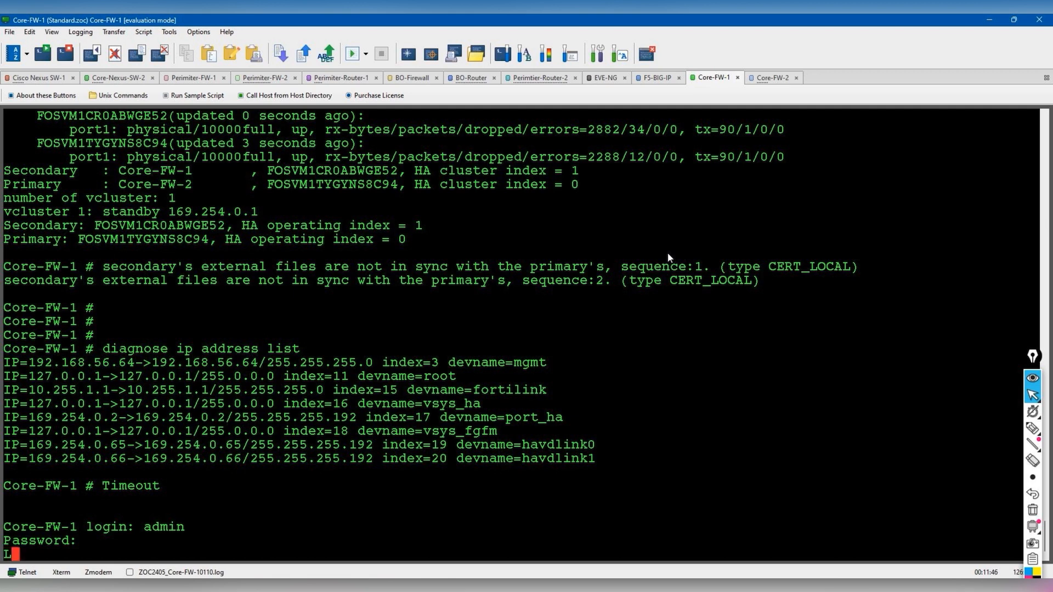
pyautogui.write('admin')
pyautogui.press('Return')
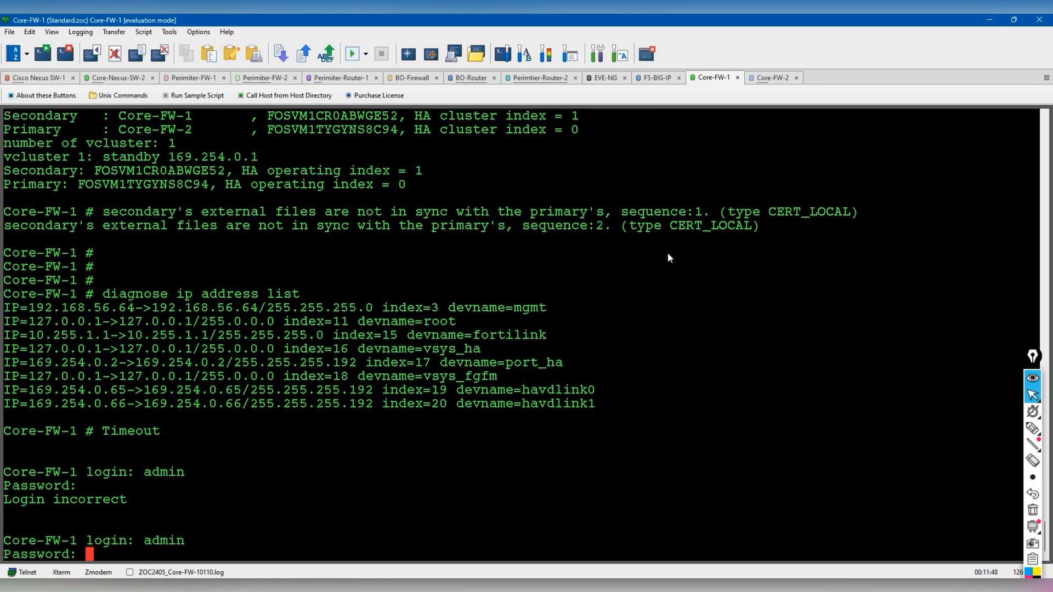
pyautogui.press('Return')
pyautogui.press('Return')
pyautogui.press('Return')
# - From Core-FW-1, ping 10.133.3.1, 10.133.3.2 and 10.133.3.10
pyautogui.write('execute ')
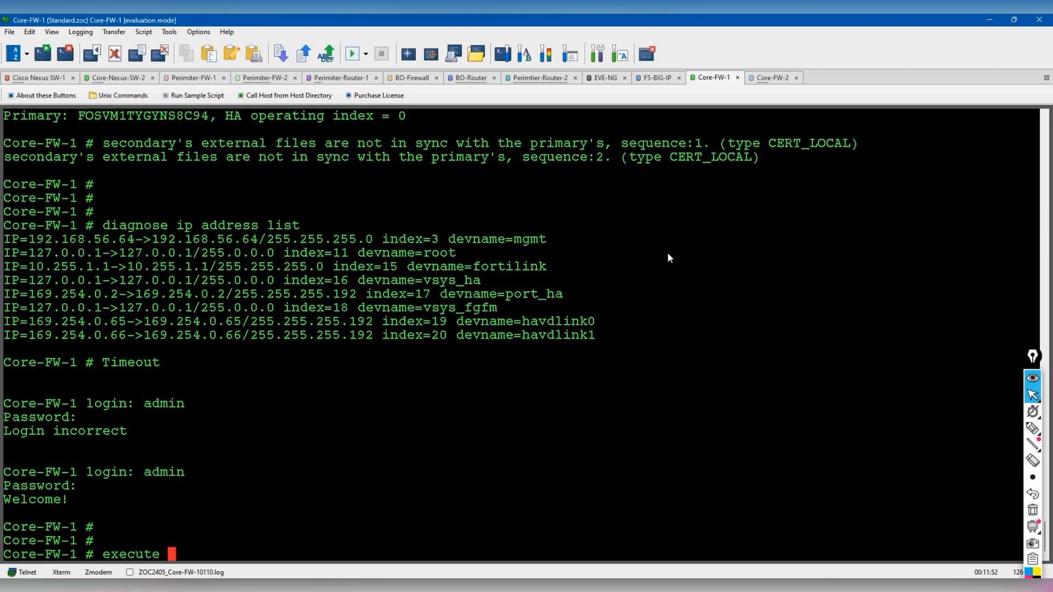
pyautogui.write('ping 10.133.3.1')
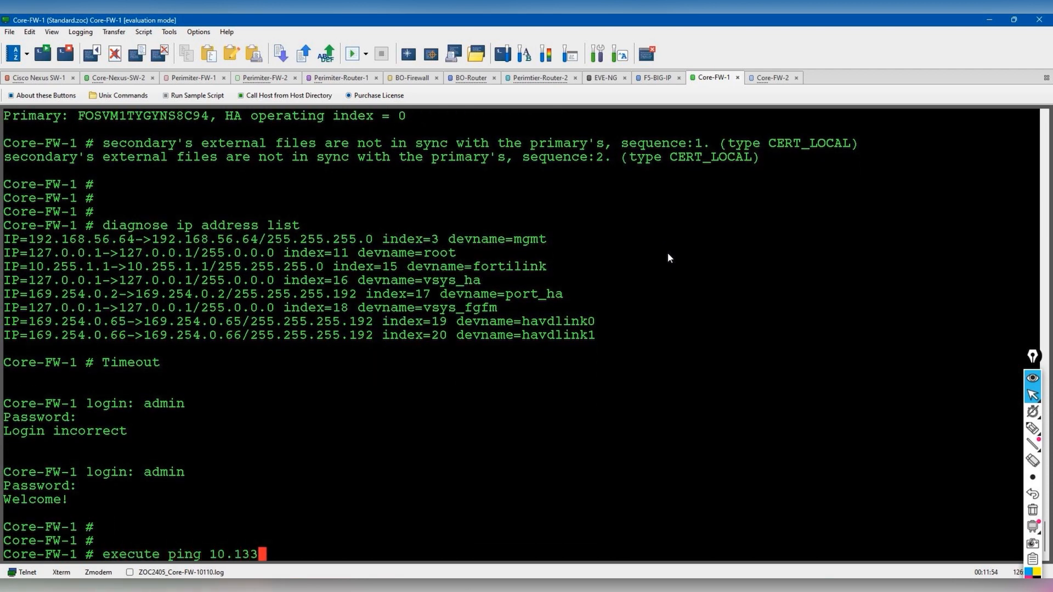
pyautogui.press('Return')
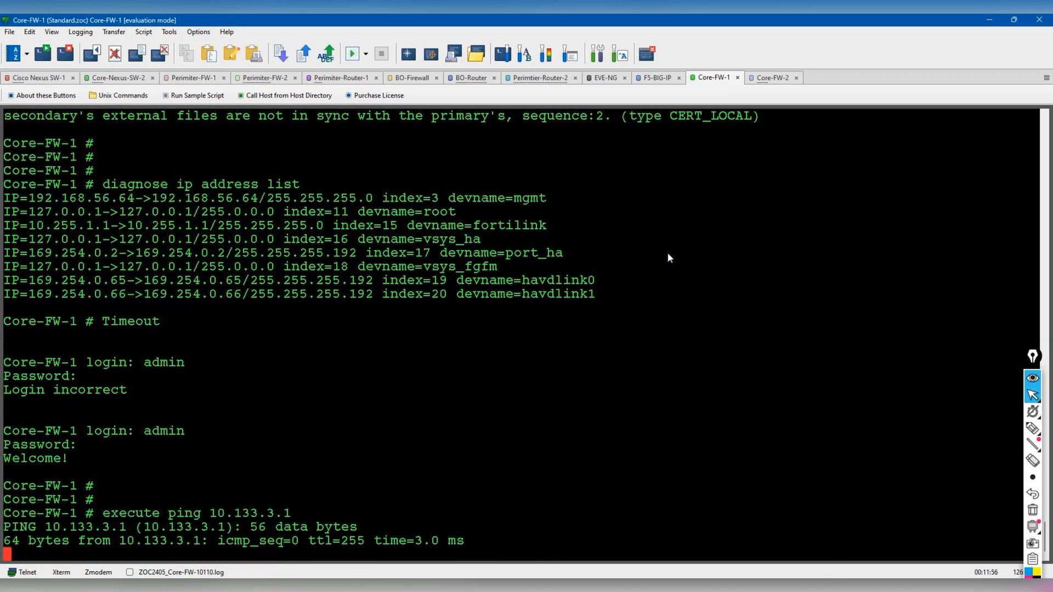
pyautogui.hotkey('ctrl', 'c')
pyautogui.press('Up')
pyautogui.press('BackSpace')
pyautogui.write('2')
pyautogui.press('Return')
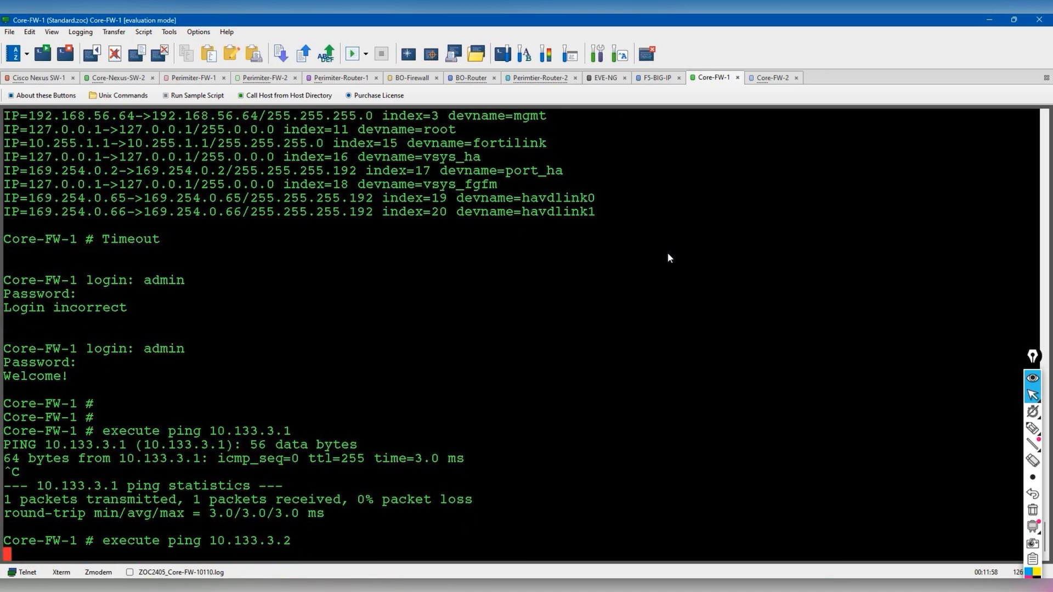
pyautogui.hotkey('ctrl', 'c')
pyautogui.press('Up')
pyautogui.press('BackSpace')
pyautogui.write('10')
pyautogui.press('Return')
pyautogui.hotkey('ctrl', 'c')
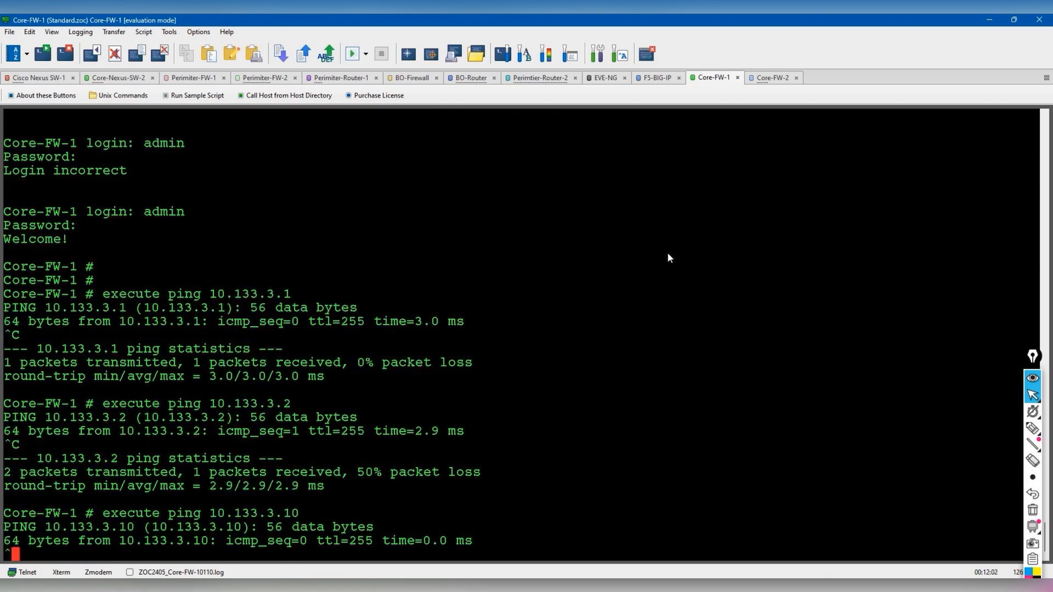
# - Ping 10.133.2.1, 10.133.2.2 (no reply) and 10.133.2.10 from Core-FW-1
pyautogui.press('Up')
pyautogui.press('BackSpace')
pyautogui.press('BackSpace')
pyautogui.press('BackSpace')
pyautogui.press('BackSpace')
pyautogui.write('2.1')
pyautogui.press('Return')
pyautogui.hotkey('ctrl', 'c')
pyautogui.press('Up')
pyautogui.press('BackSpace')
pyautogui.write('2')
pyautogui.press('Return')
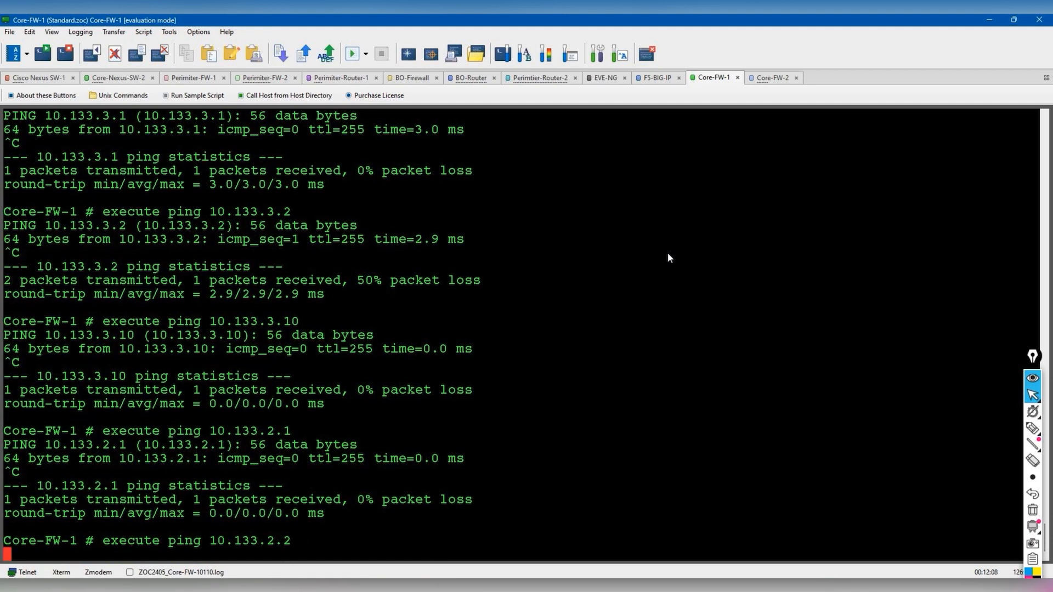
pyautogui.hotkey('ctrl', 'c')
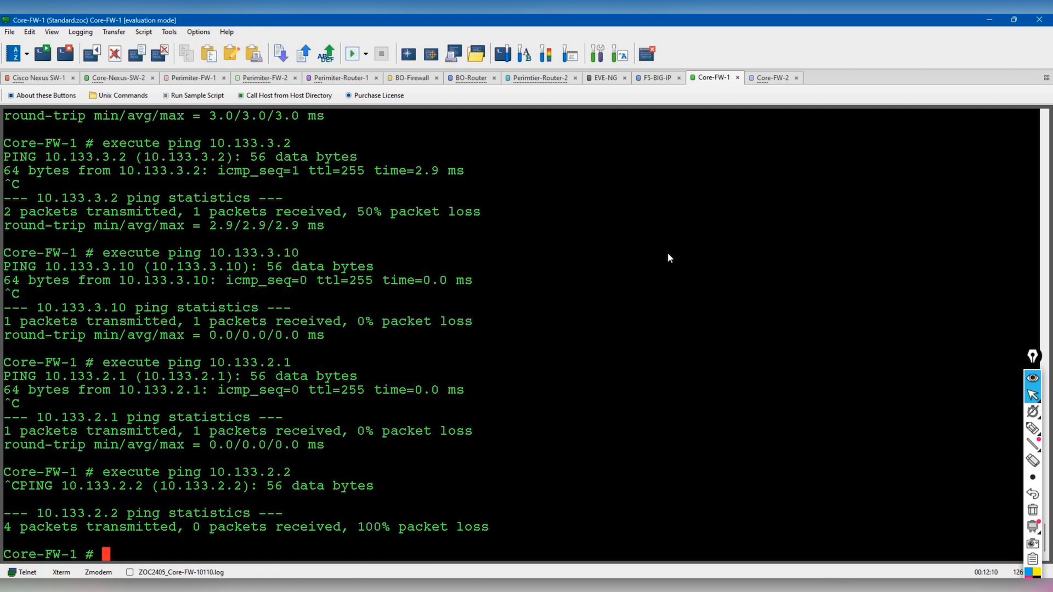
pyautogui.press('Up')
pyautogui.press('BackSpace')
pyautogui.write('10.133.2.10')
pyautogui.press('Return')
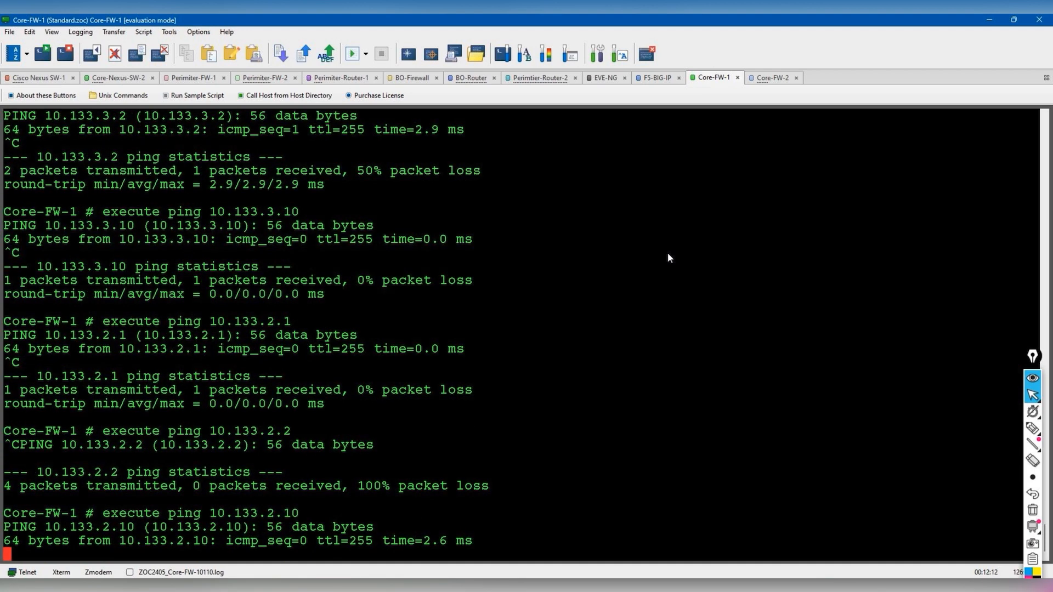
pyautogui.hotkey('ctrl', 'c')
# - Display the full routing table with 'get router info routing-table all'
pyautogui.press('Return')
pyautogui.press('Return')
pyautogui.press('Return')
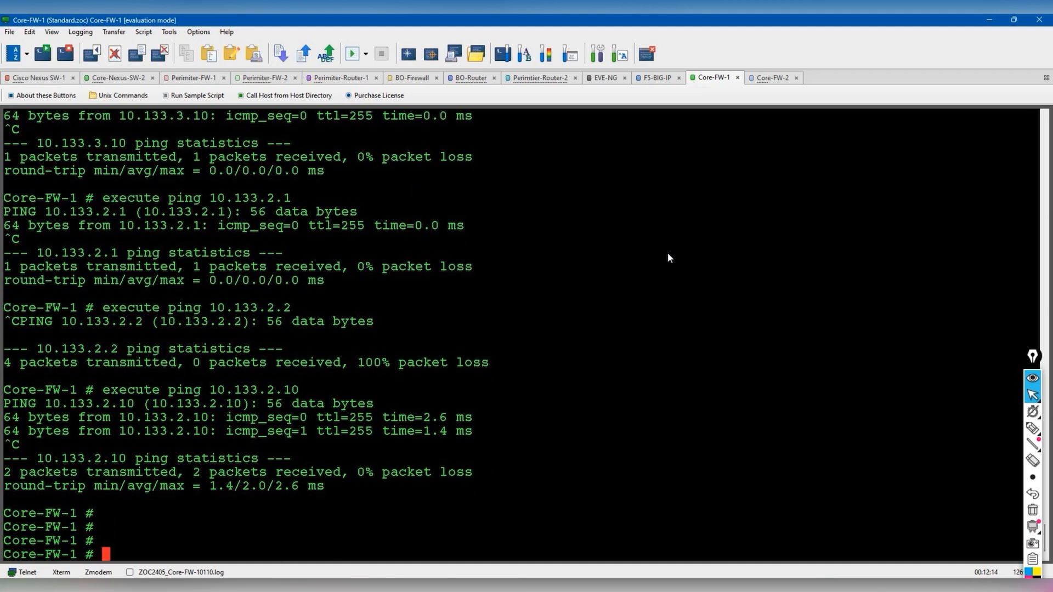
pyautogui.write('get router info')
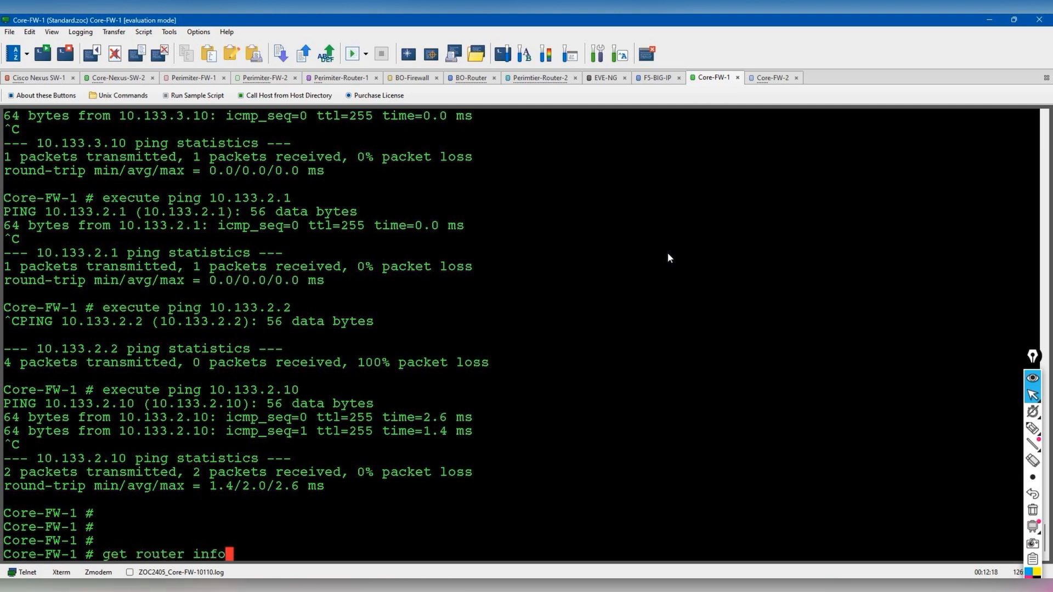
pyautogui.write(' routing-table all')
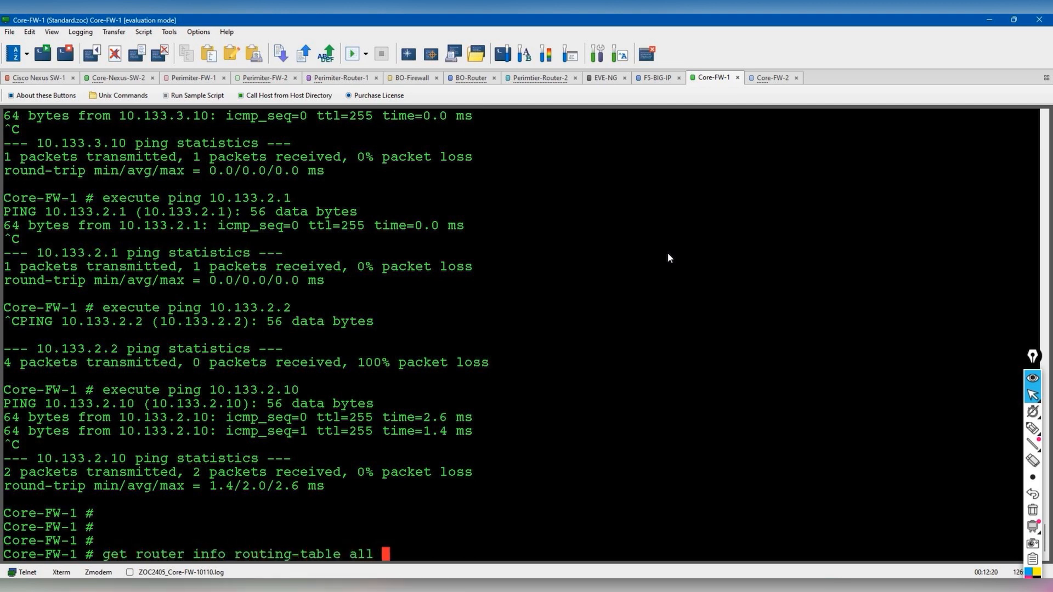
pyautogui.press('Return')
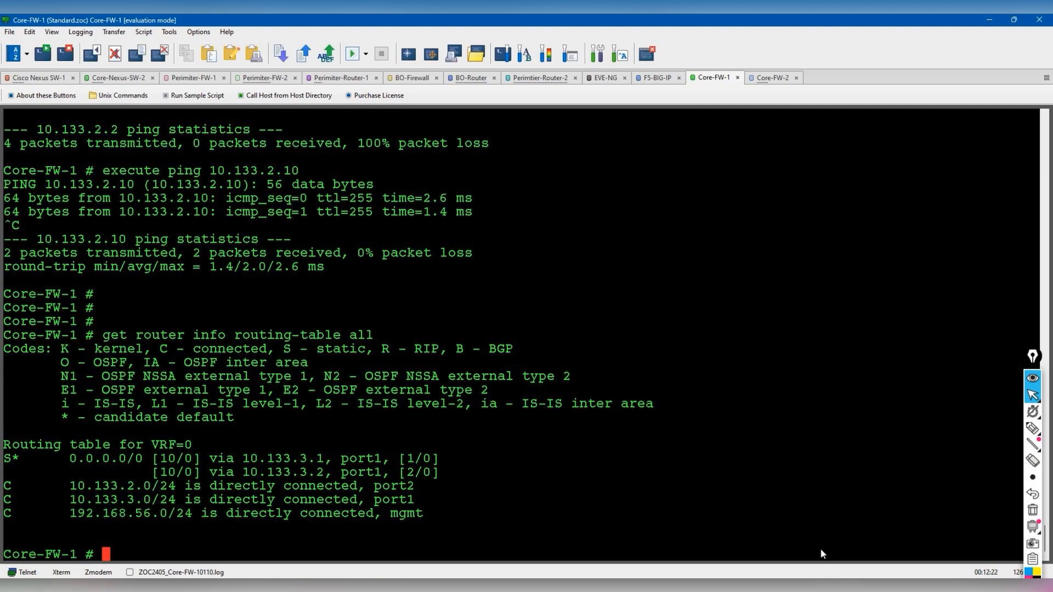
pyautogui.hotkey('alt', 'Tab')
# - From Local Traffic > Virtual Servers > Virtual Server List, start a new virtual server
pyautogui.click(364, 16)
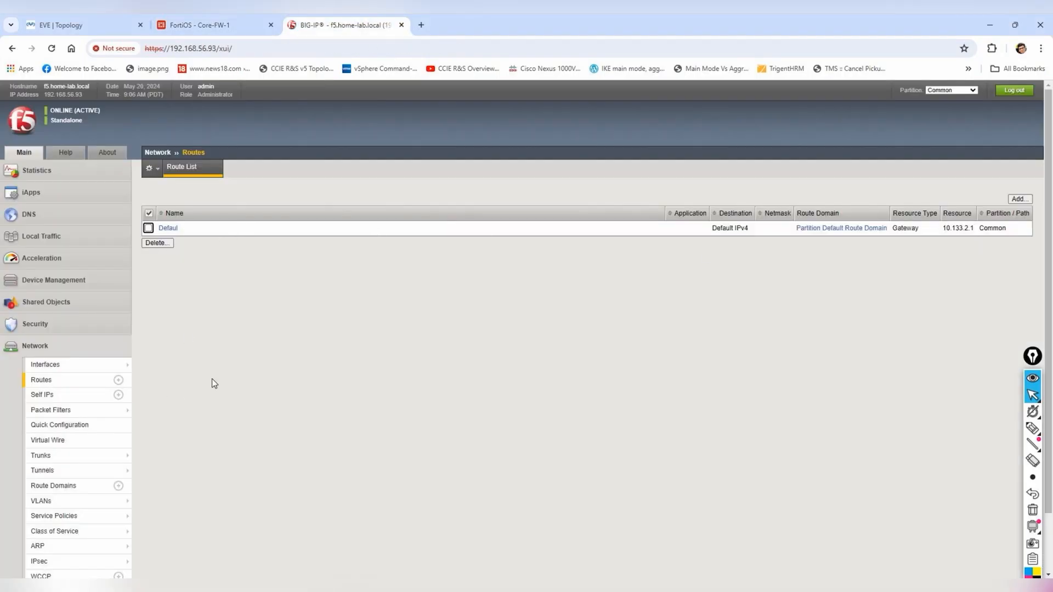
pyautogui.click(40, 236)
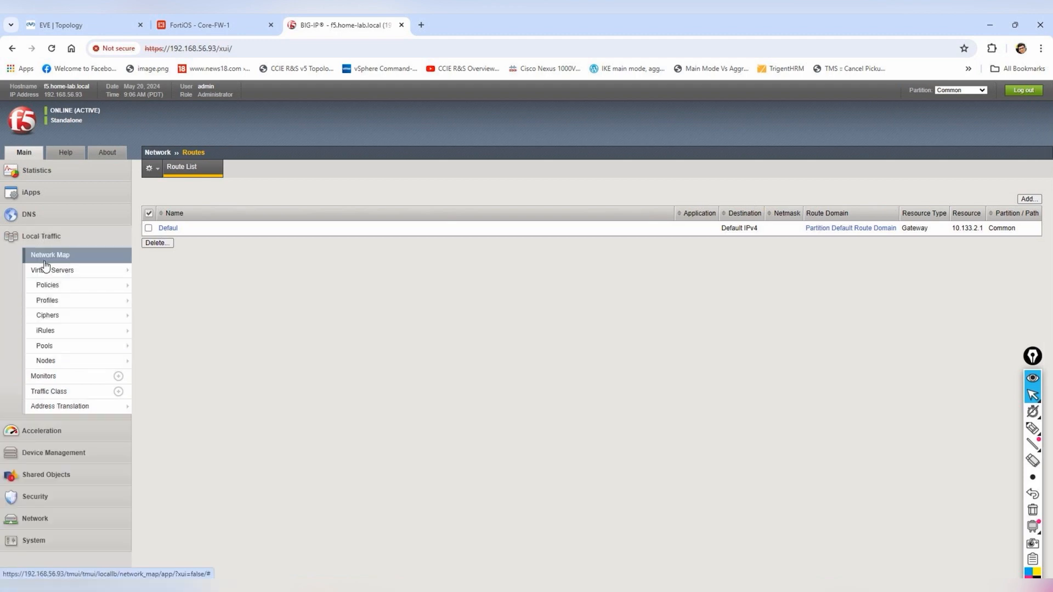
pyautogui.click(144, 272)
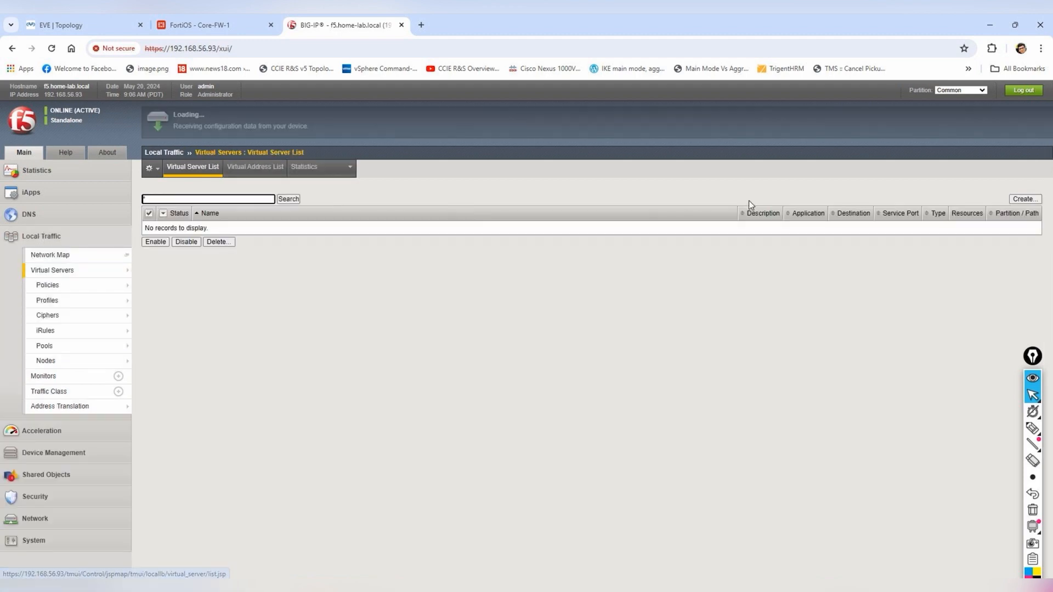
pyautogui.click(1023, 199)
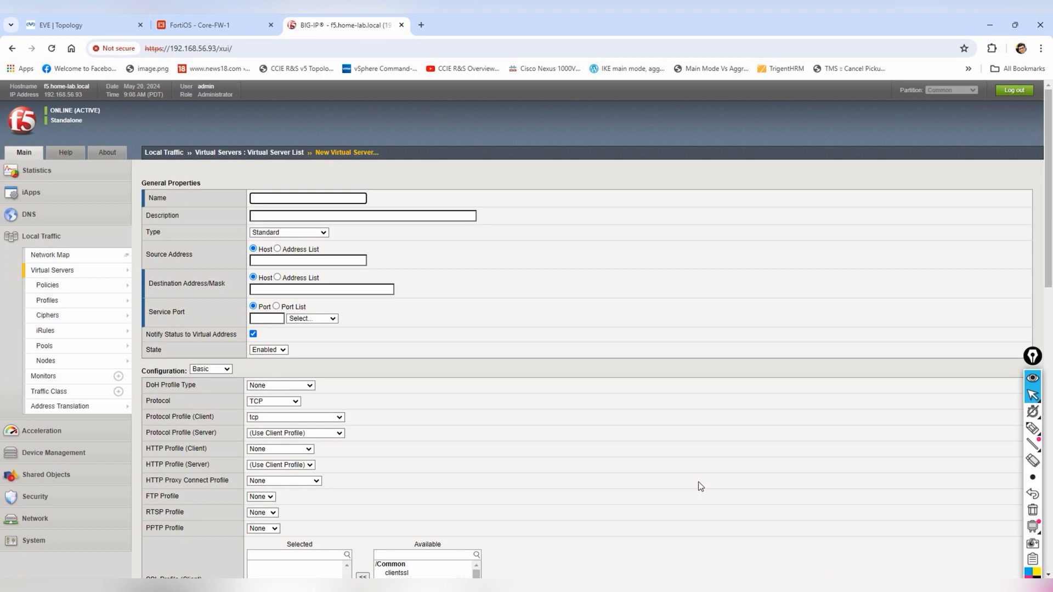
# - In the Users VM's Command Prompt, ping 10.133.3.1 and 10.133.3.10
pyautogui.moveTo(830, 577)
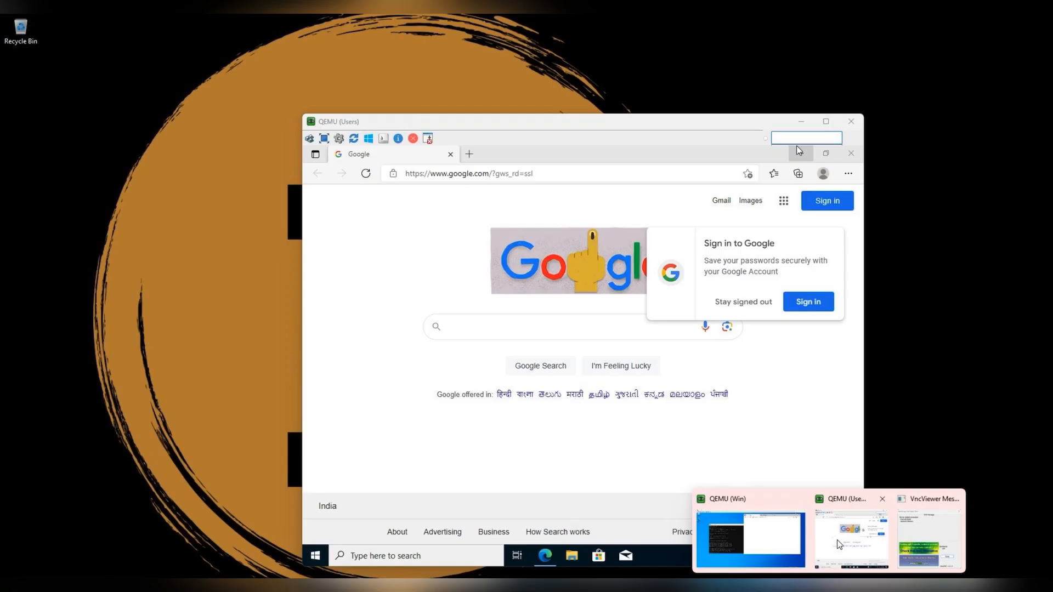
pyautogui.click(834, 548)
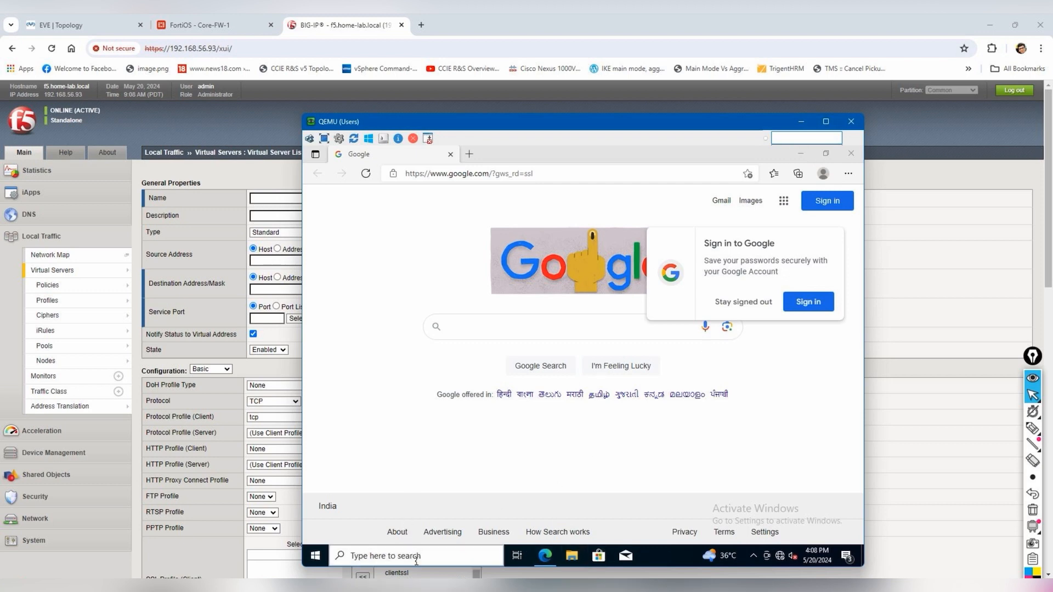
pyautogui.click(416, 557)
pyautogui.write('cmd')
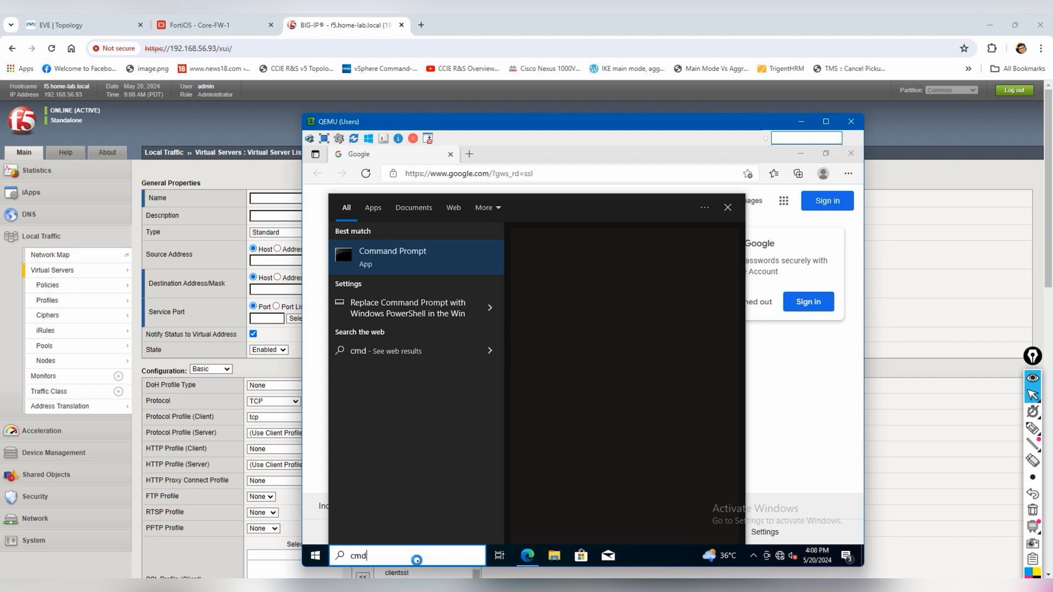
pyautogui.press('Return')
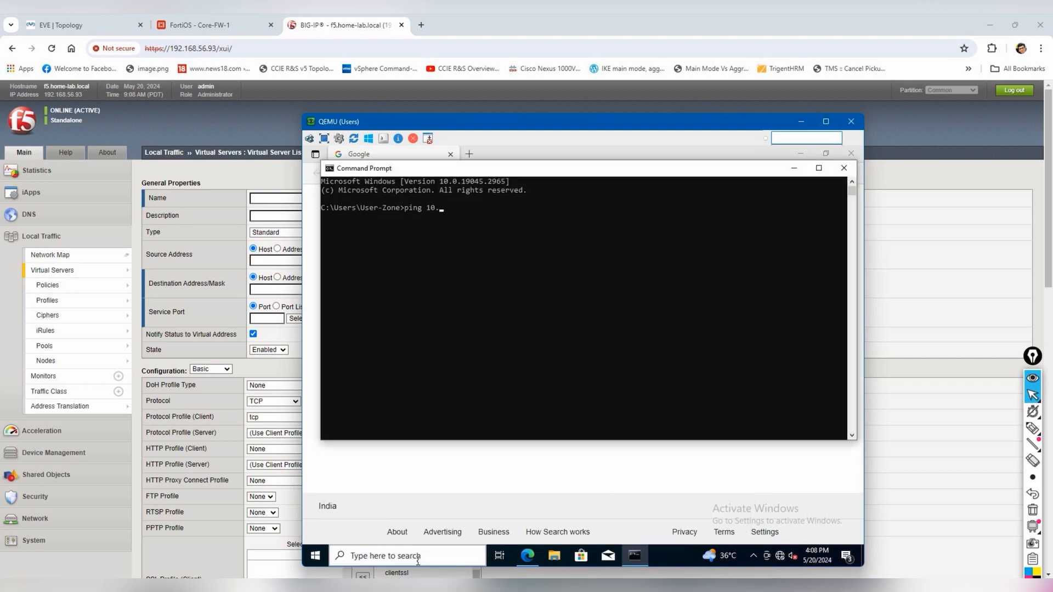
pyautogui.press('Return')
pyautogui.hotkey('ctrl', 'c')
pyautogui.press('Up')
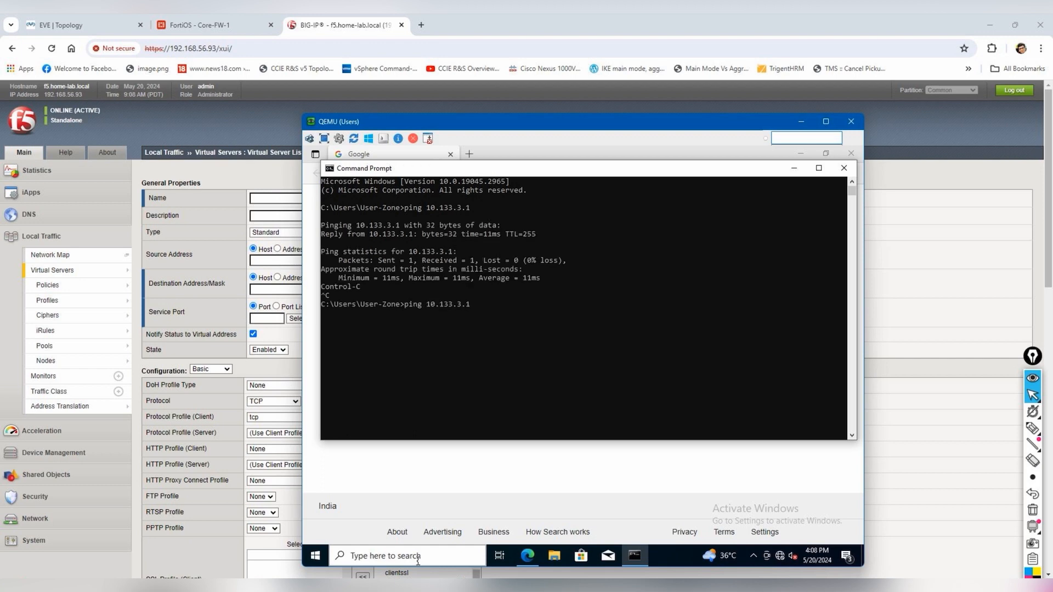
pyautogui.write('0')
pyautogui.press('Return')
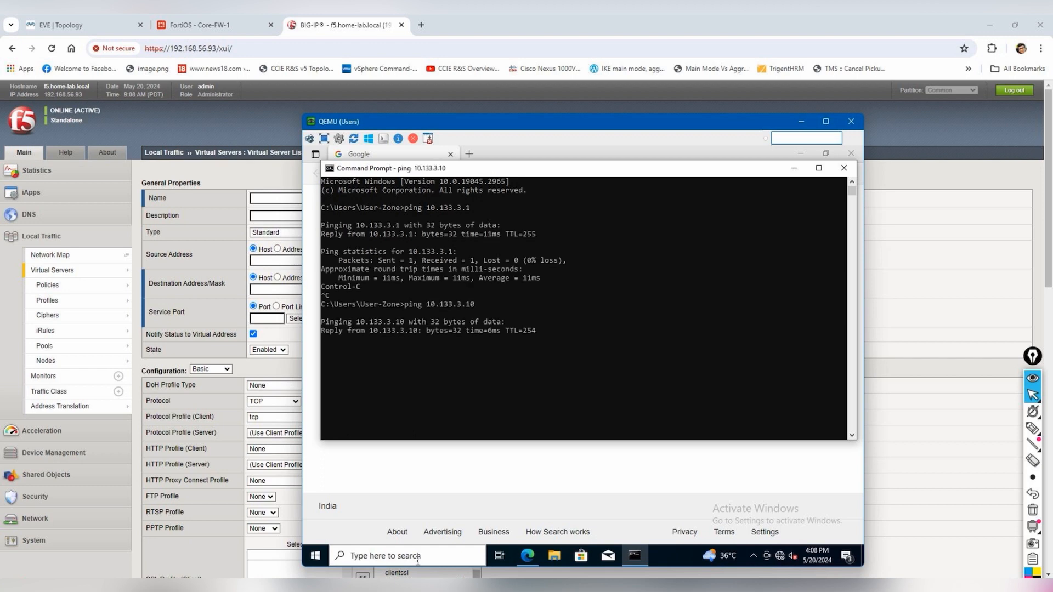
pyautogui.hotkey('ctrl', 'c')
pyautogui.press('Return')
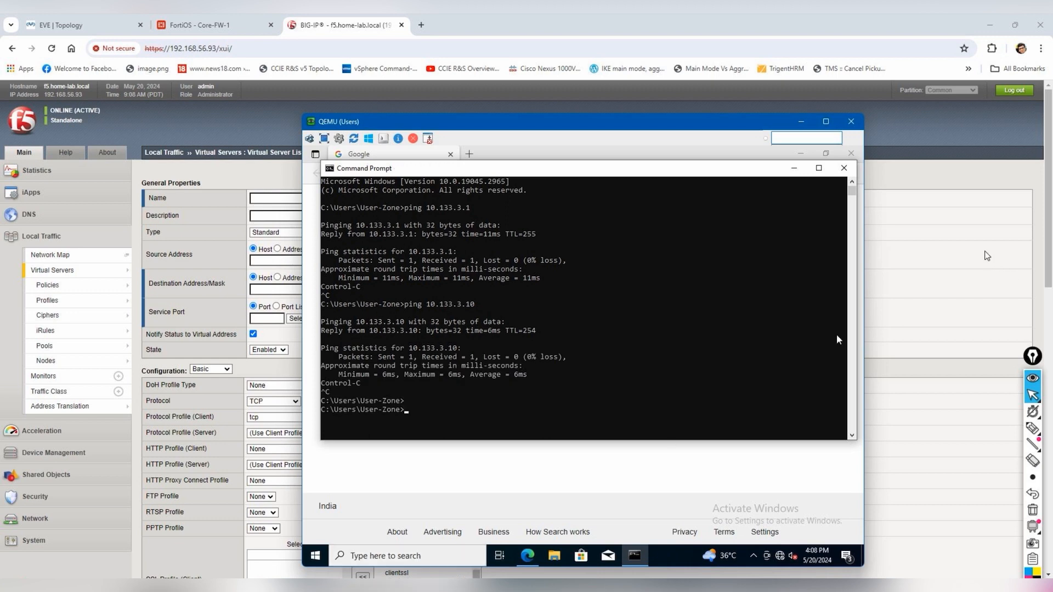
# - Annotate the ping replies, marking the firewall IP and the Bigip F5 IP
pyautogui.moveTo(1032, 435)
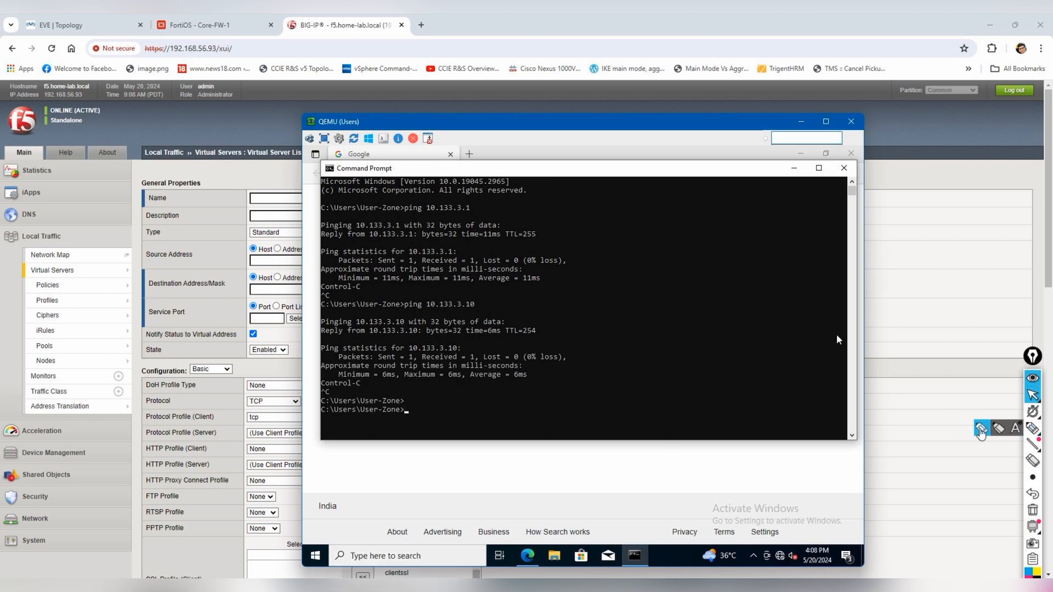
pyautogui.click(981, 429)
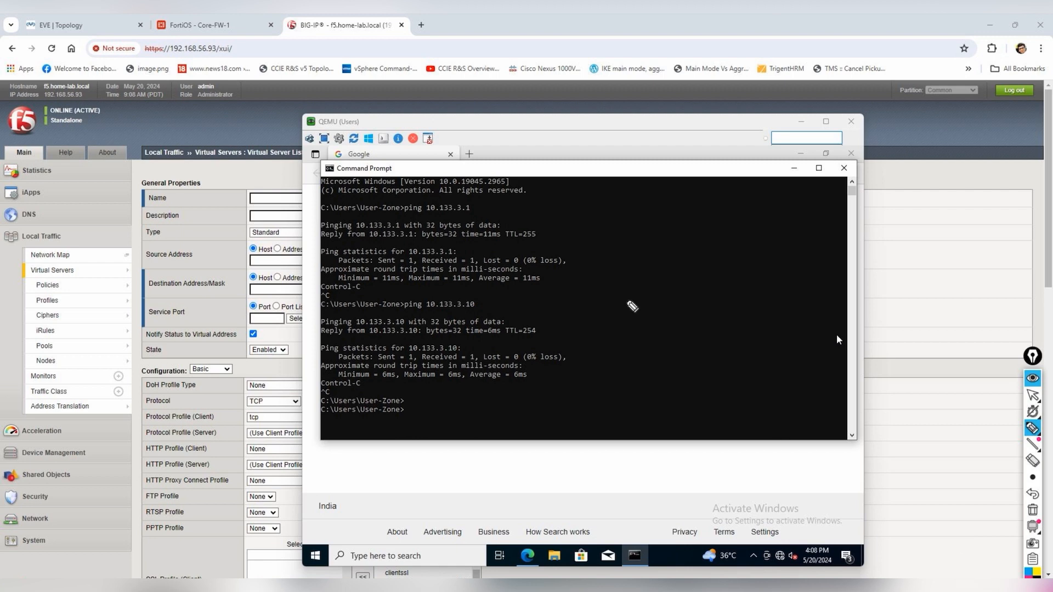
pyautogui.moveTo(466, 256)
pyautogui.mouseDown()
pyautogui.moveTo(528, 230)
pyautogui.moveTo(570, 235)
pyautogui.moveTo(619, 224)
pyautogui.moveTo(658, 204)
pyautogui.mouseUp()
pyautogui.click(641, 201)
pyautogui.moveTo(479, 305); pyautogui.dragTo(507, 302)
pyautogui.moveTo(507, 302)
pyautogui.mouseDown()
pyautogui.moveTo(497, 310)
pyautogui.moveTo(522, 313)
pyautogui.mouseUp()
pyautogui.moveTo(523, 288); pyautogui.dragTo(554, 329)
pyautogui.moveTo(567, 286); pyautogui.dragTo(569, 299)
pyautogui.moveTo(577, 285)
pyautogui.mouseDown()
pyautogui.moveTo(575, 317)
pyautogui.moveTo(597, 292)
pyautogui.mouseUp()
pyautogui.moveTo(601, 270)
pyautogui.mouseDown()
pyautogui.moveTo(614, 265)
pyautogui.moveTo(653, 292)
pyautogui.mouseUp()
pyautogui.click(640, 255)
pyautogui.moveTo(654, 263); pyautogui.dragTo(661, 274)
pyautogui.moveTo(567, 340); pyautogui.dragTo(664, 289)
pyautogui.moveTo(600, 336); pyautogui.dragTo(657, 306)
# - Erase the annotations, exit drawing mode, and minimise the Users VM console
pyautogui.click(1032, 511)
pyautogui.click(1033, 394)
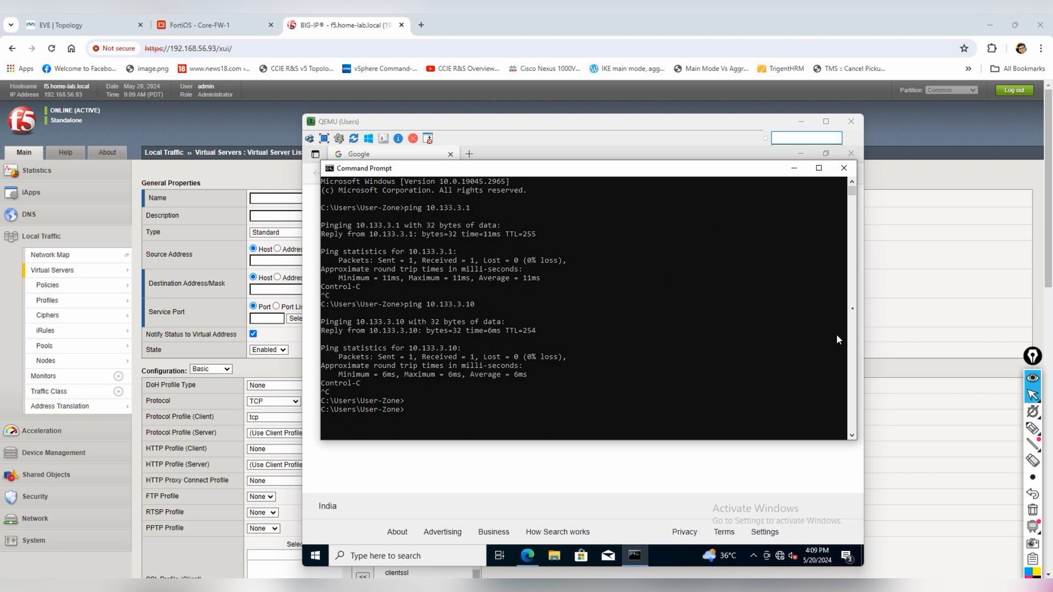
pyautogui.click(801, 121)
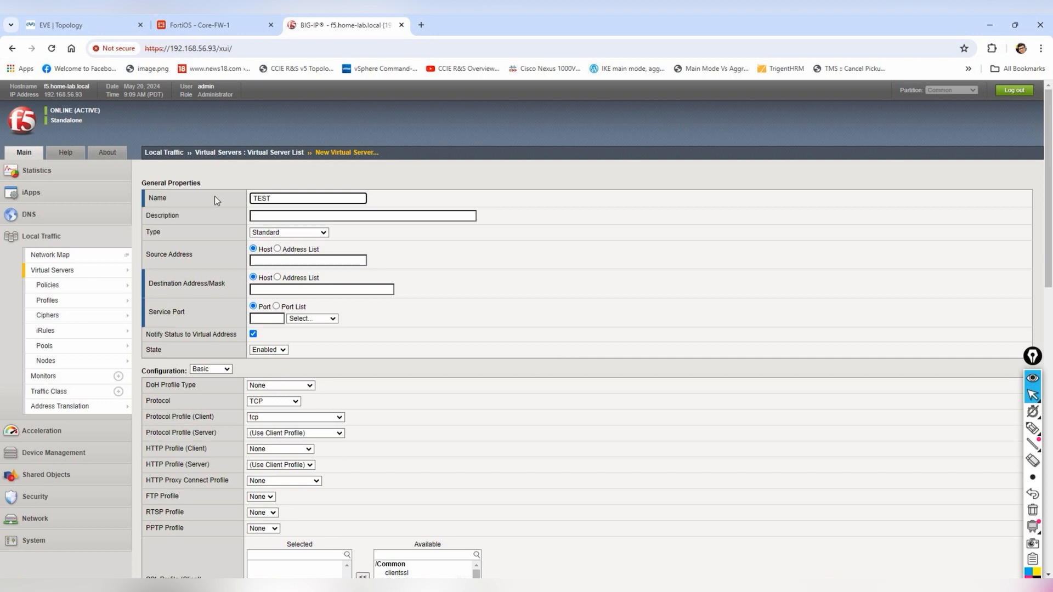
# - Give TEST source 0.0.0.0/0, destination 10.133.2.20, service port HTTP 80, and finish
pyautogui.click(268, 260)
pyautogui.click(283, 290)
pyautogui.click(303, 259)
pyautogui.click(288, 290)
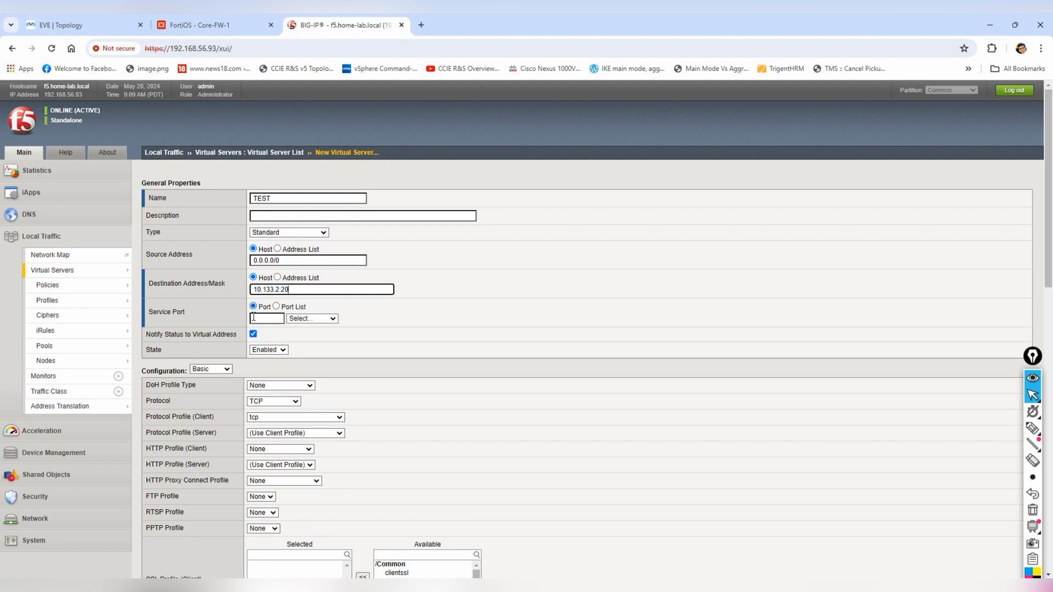
pyautogui.click(317, 322)
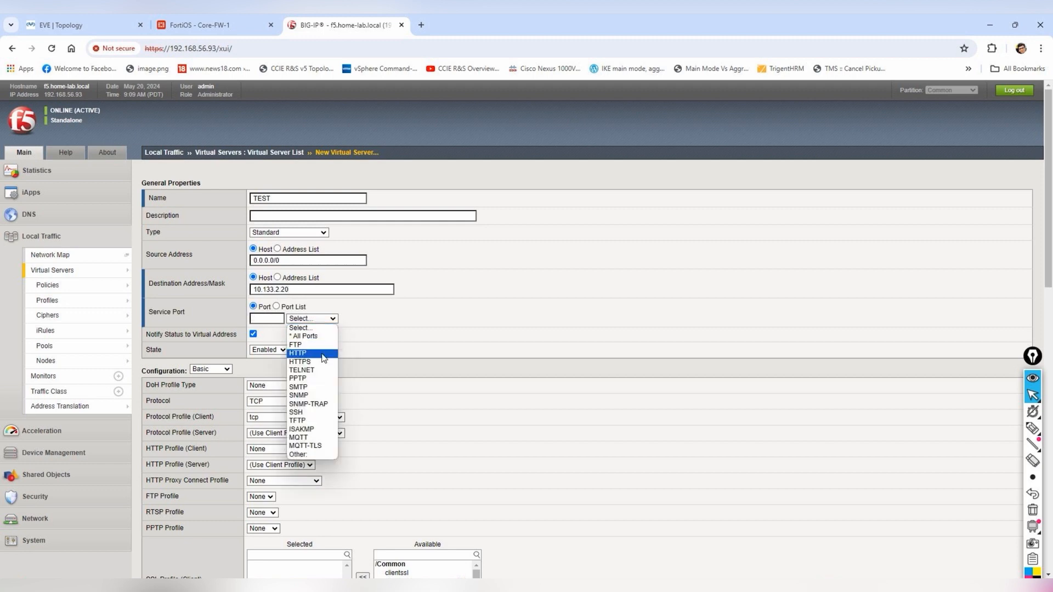
pyautogui.click(322, 348)
pyautogui.click(320, 319)
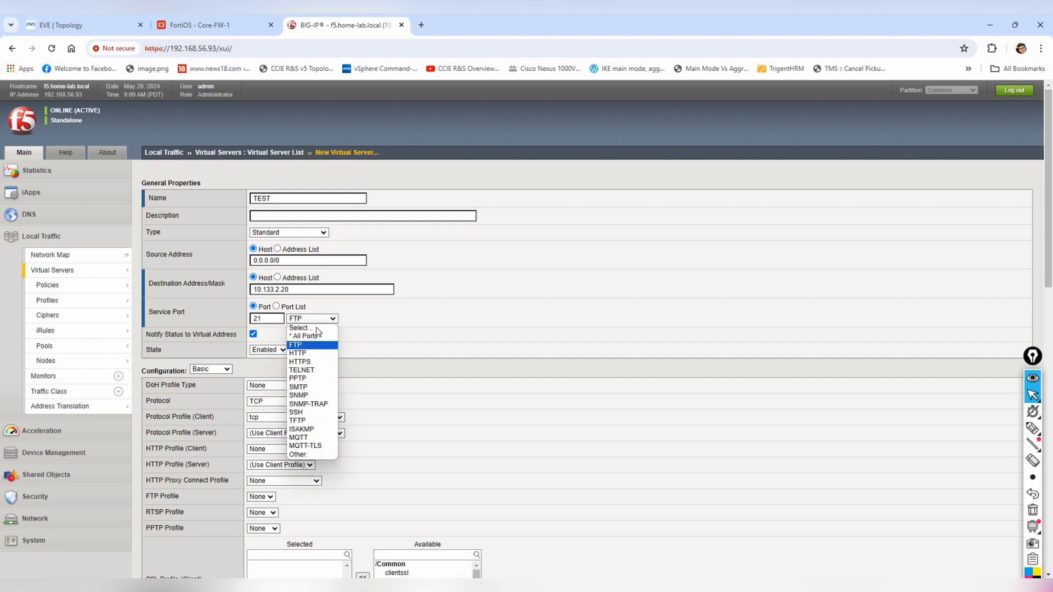
pyautogui.click(311, 354)
pyautogui.scroll(-10, 420, 333)
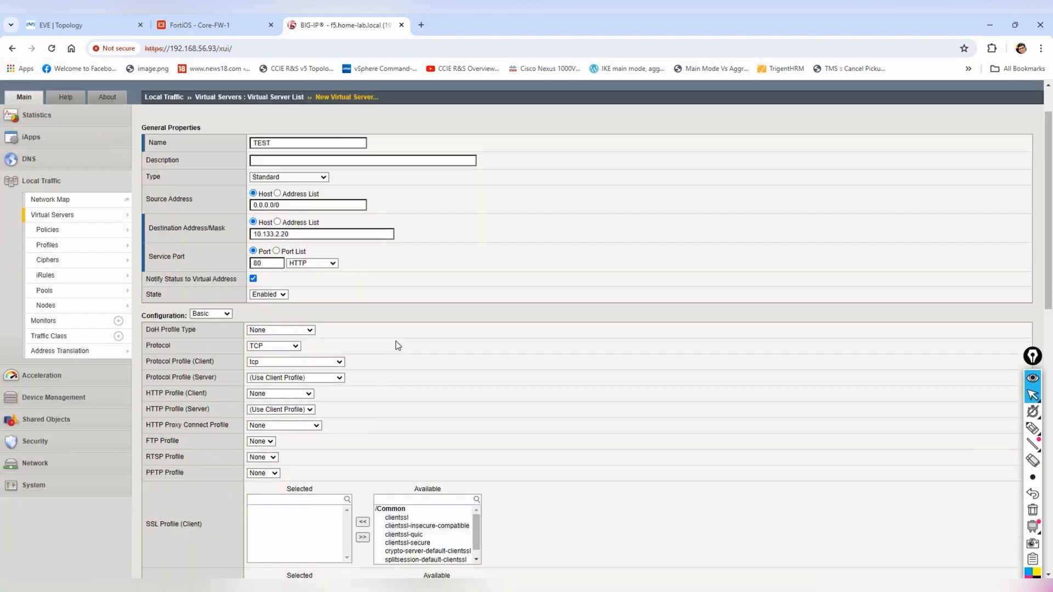
pyautogui.scroll(-3, 398, 346)
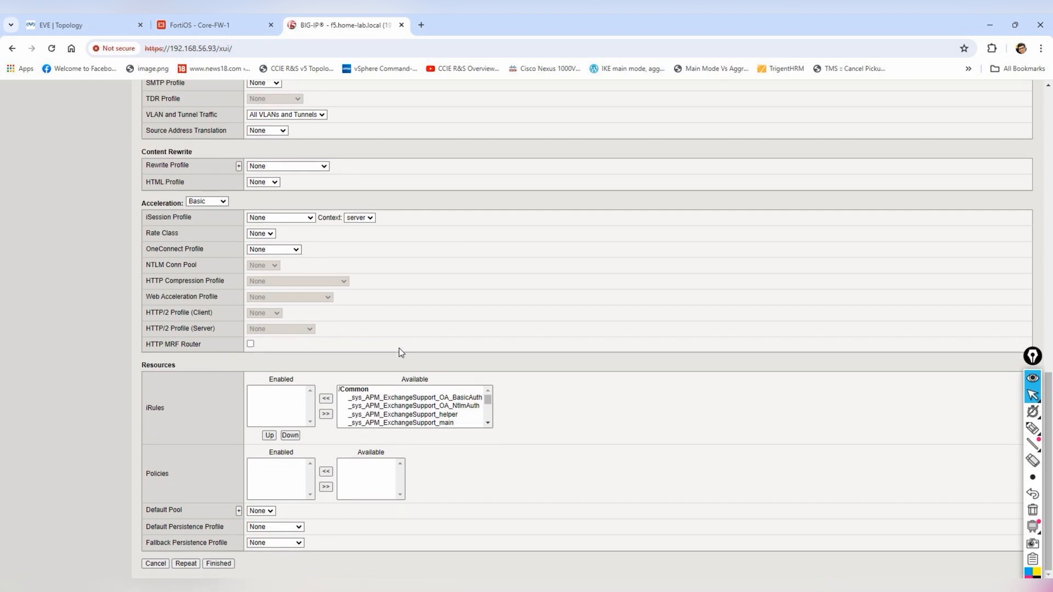
pyautogui.click(218, 563)
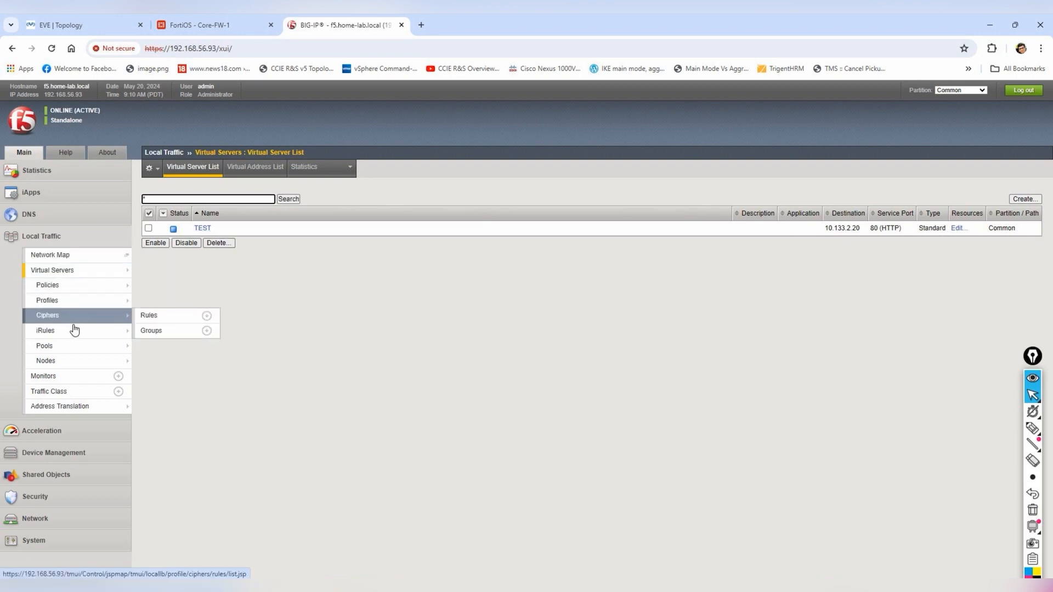
# - Create node Green at 10.133.2.50 with a node-specific active icmp monitor
pyautogui.moveTo(70, 328)
pyautogui.moveTo(72, 299)
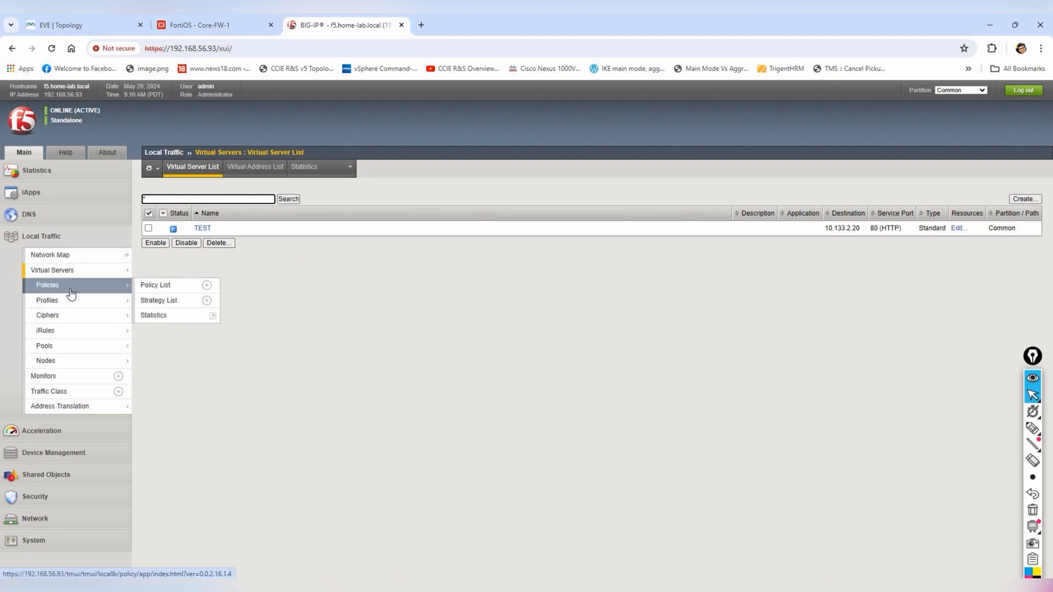
pyautogui.click(77, 362)
pyautogui.click(1024, 199)
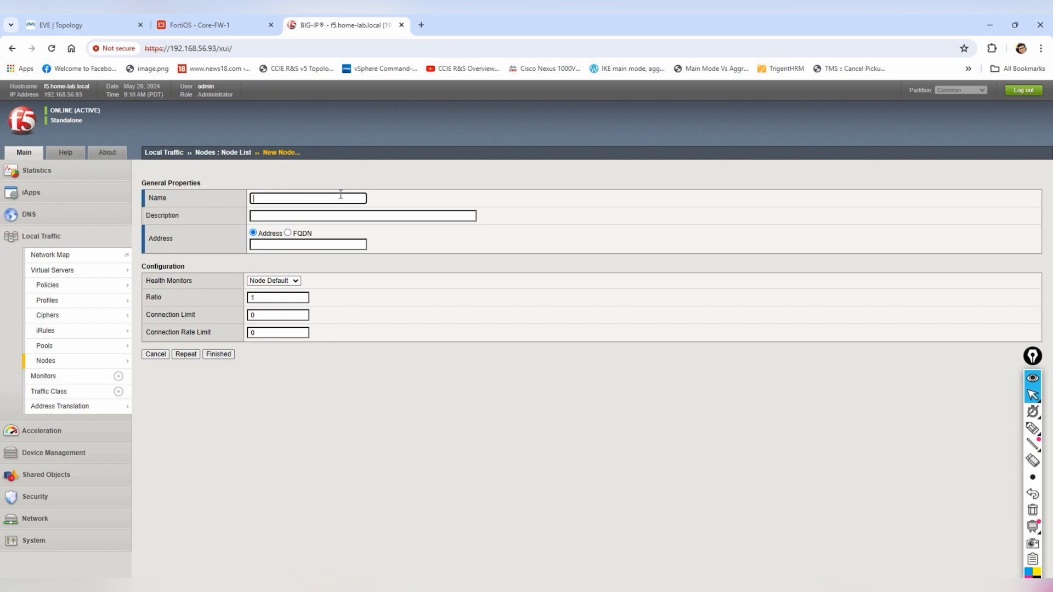
pyautogui.click(26, 21)
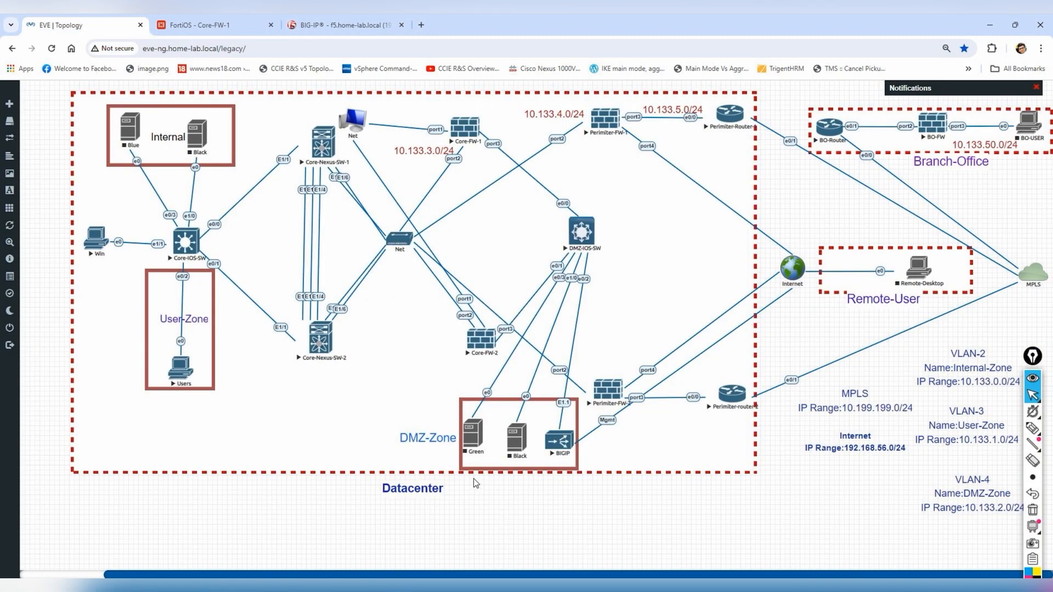
pyautogui.click(340, 25)
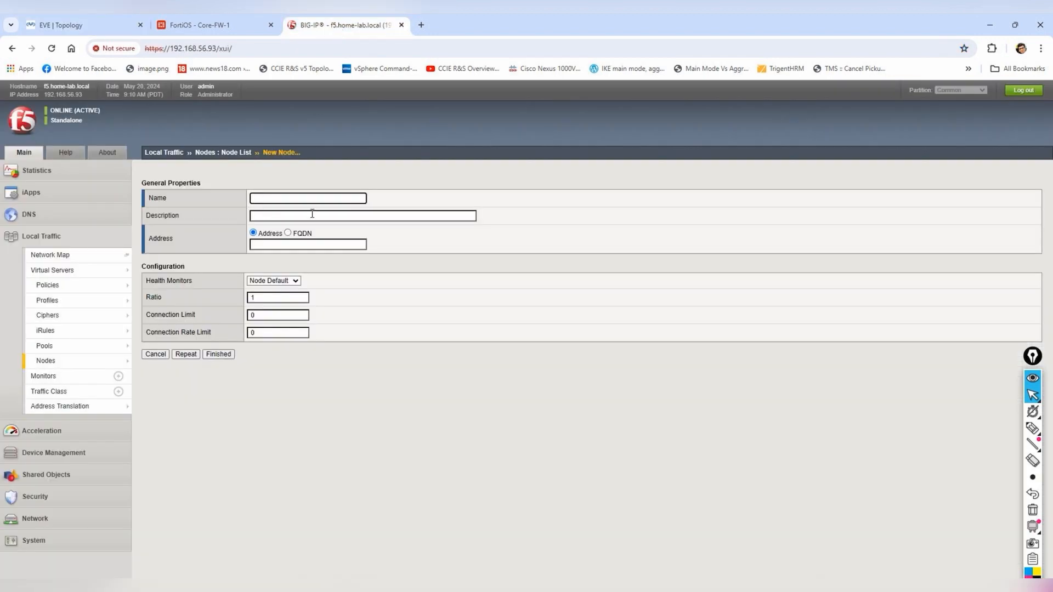
pyautogui.click(269, 246)
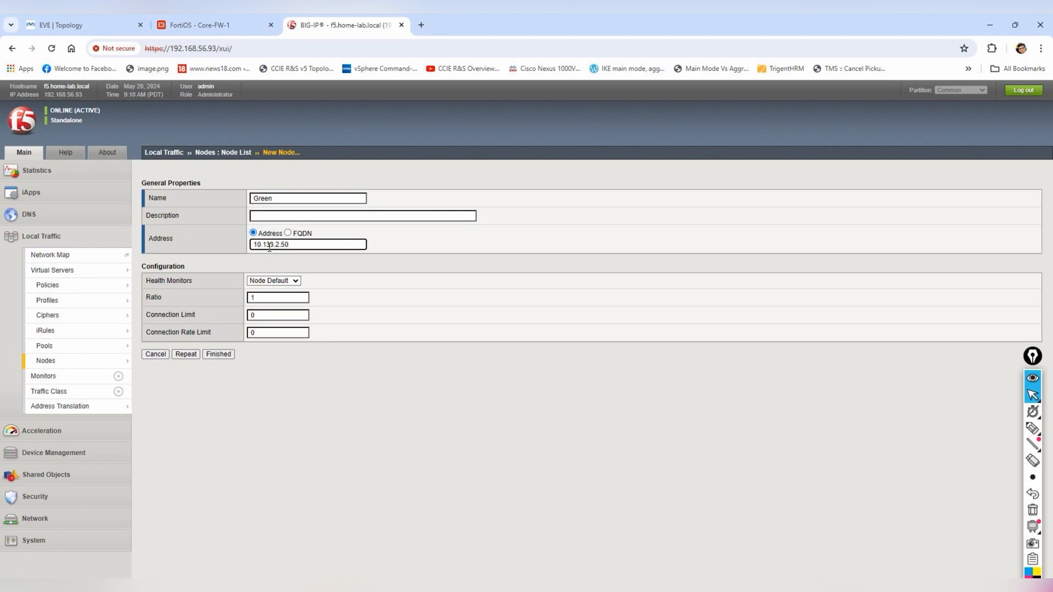
pyautogui.click(293, 281)
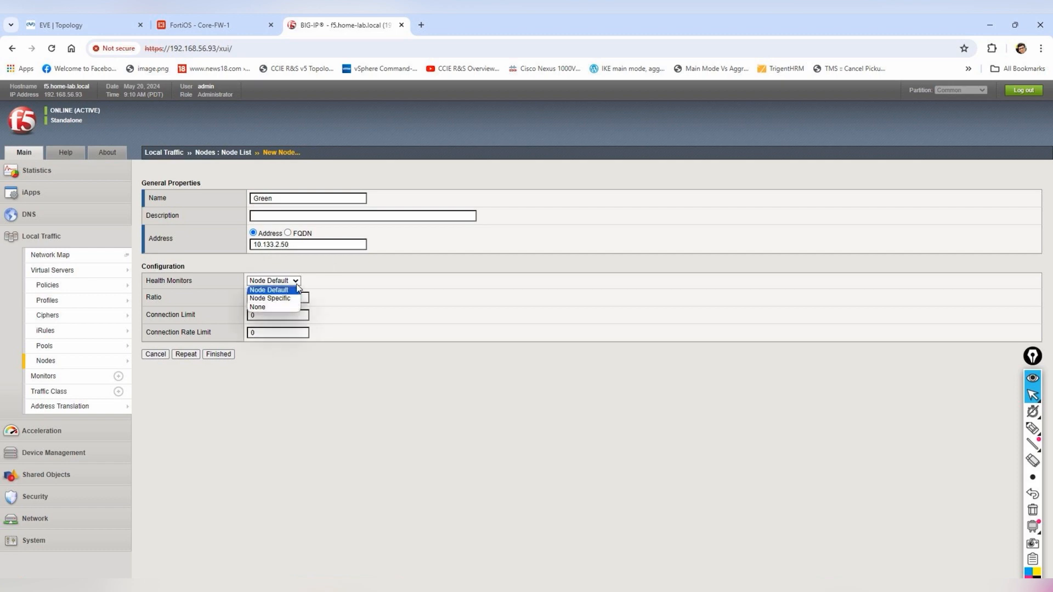
pyautogui.click(274, 300)
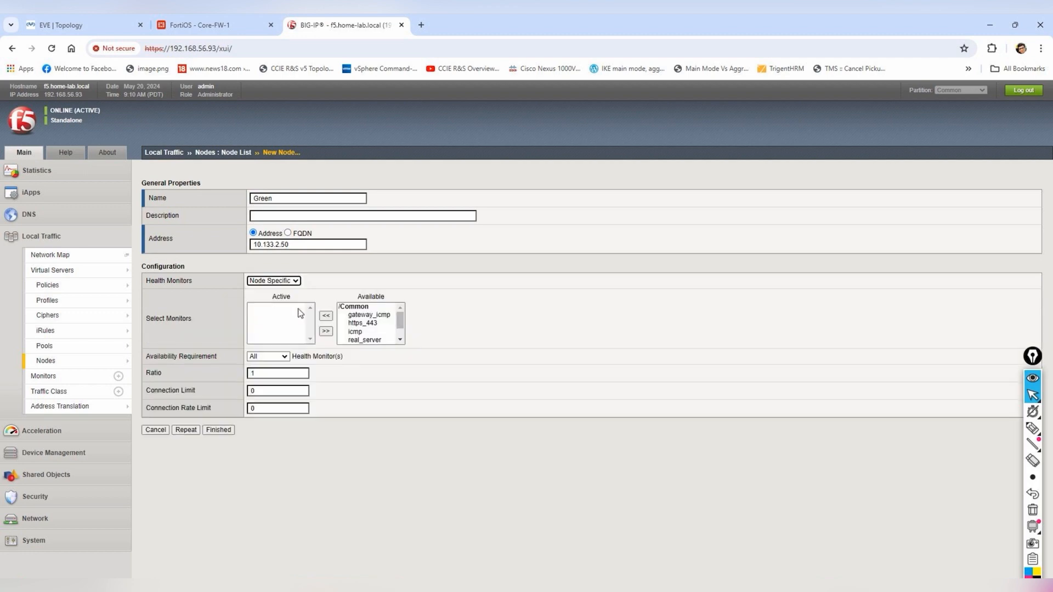
pyautogui.scroll(-1, 359, 332)
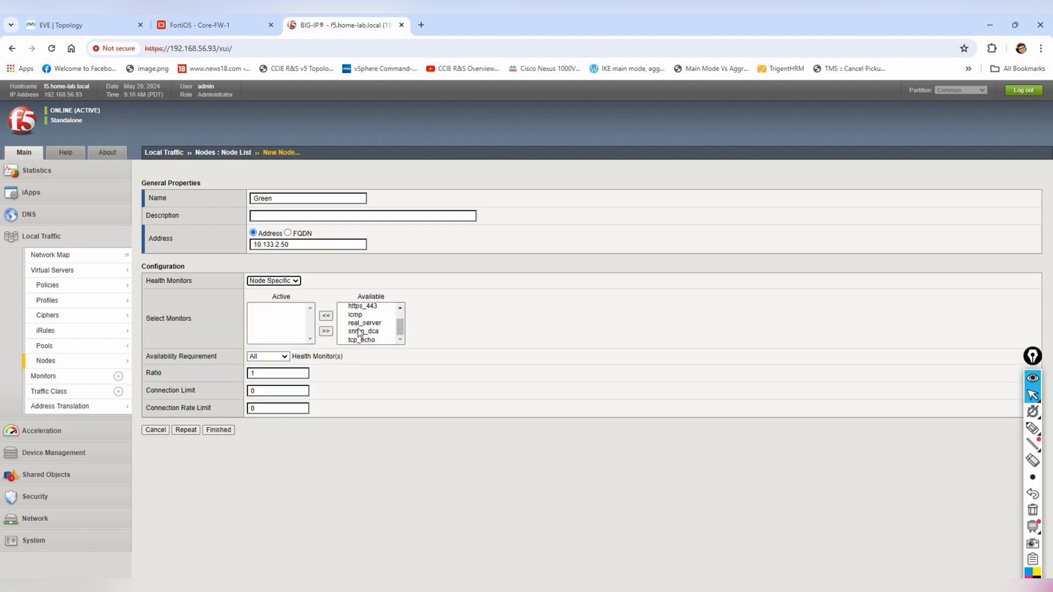
pyautogui.click(355, 314)
pyautogui.click(325, 330)
pyautogui.click(218, 429)
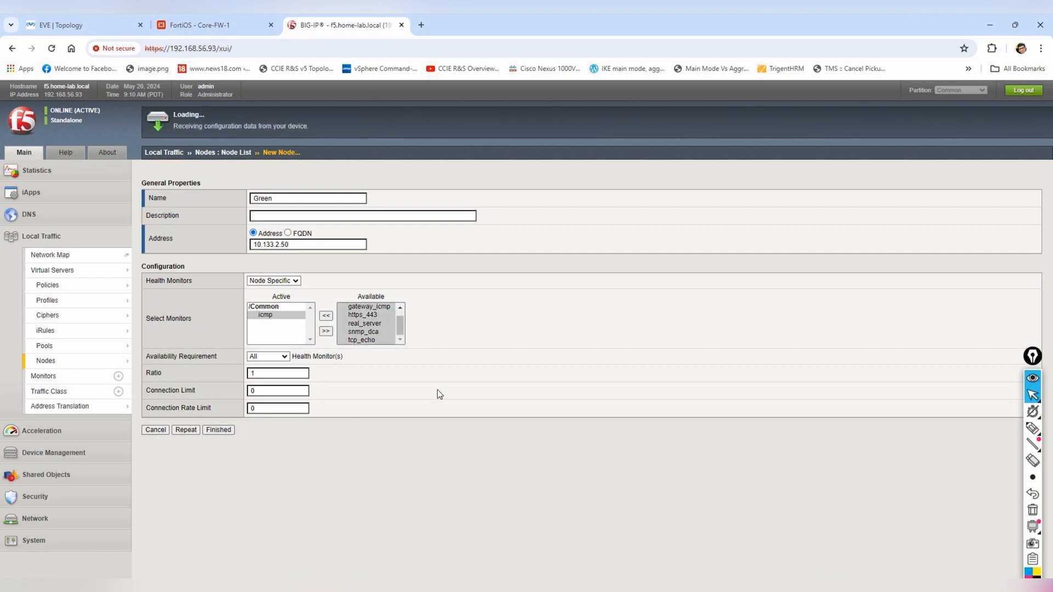
# - Create node Black at 10.133.2.60, also with an active icmp monitor
pyautogui.click(1023, 198)
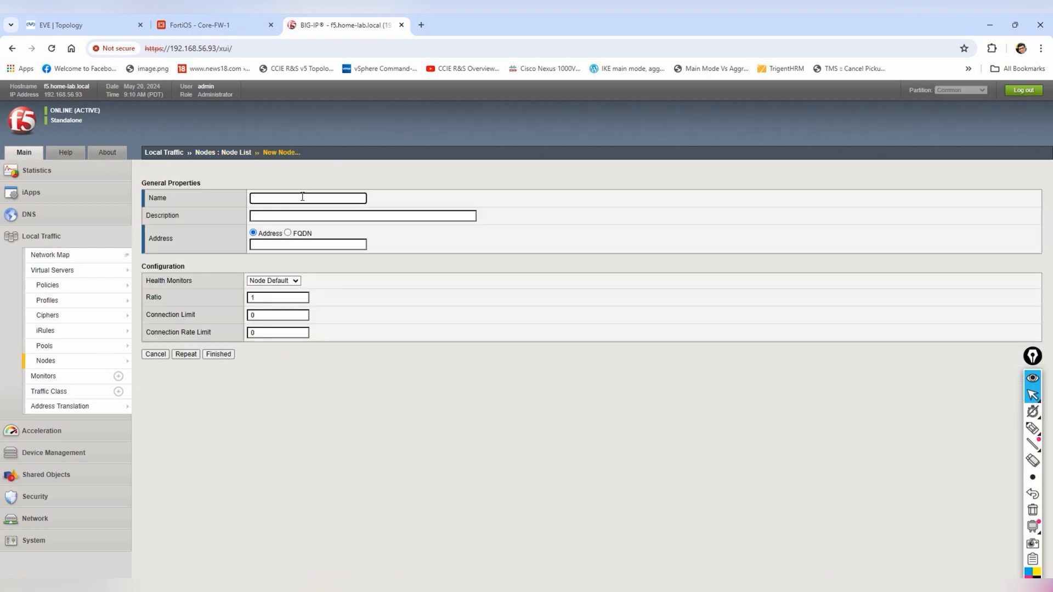
pyautogui.click(273, 244)
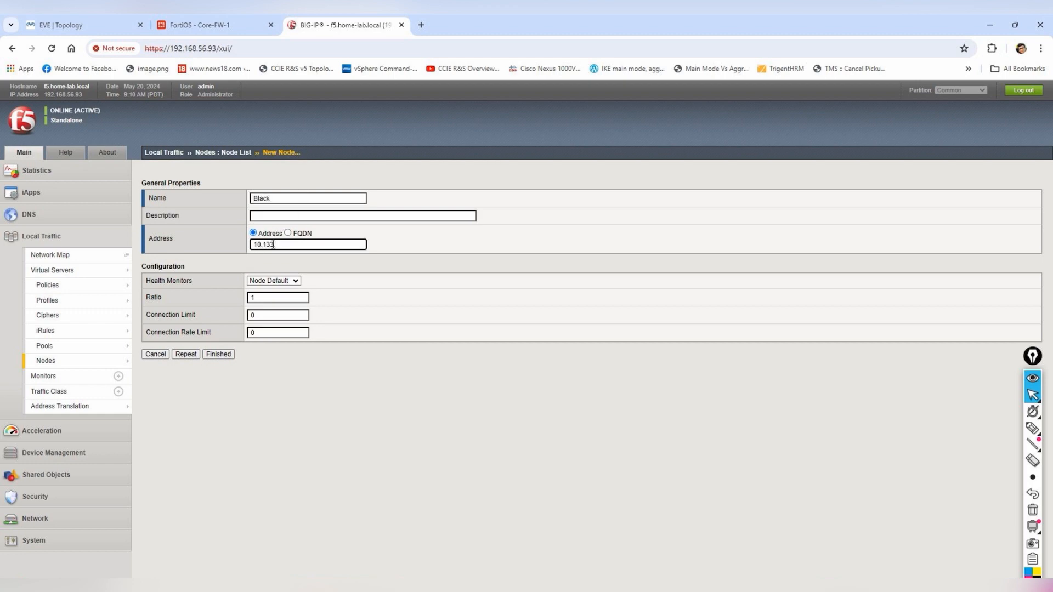
pyautogui.click(273, 281)
pyautogui.click(272, 297)
pyautogui.click(356, 333)
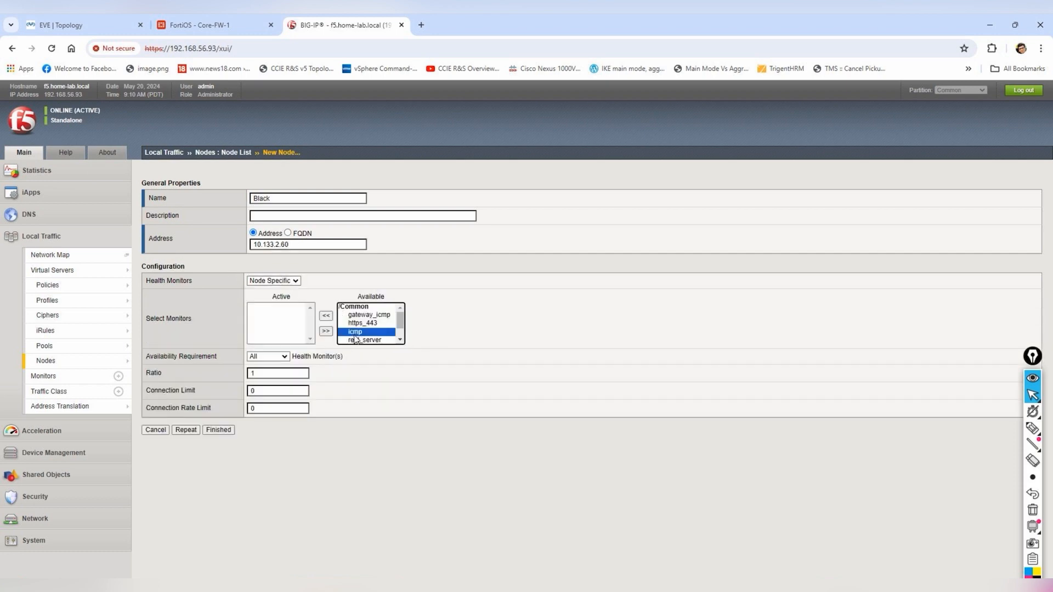
pyautogui.click(325, 330)
pyautogui.click(218, 429)
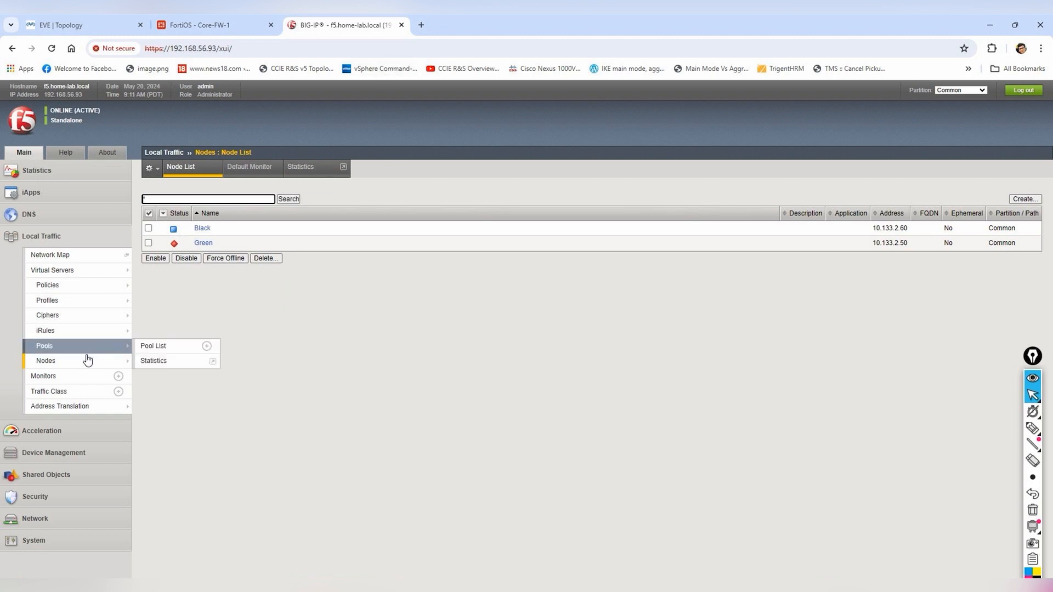
# - Start a new pool named Test Pool with http as its active monitor
pyautogui.moveTo(74, 354)
pyautogui.click(153, 345)
pyautogui.click(1023, 199)
pyautogui.click(284, 201)
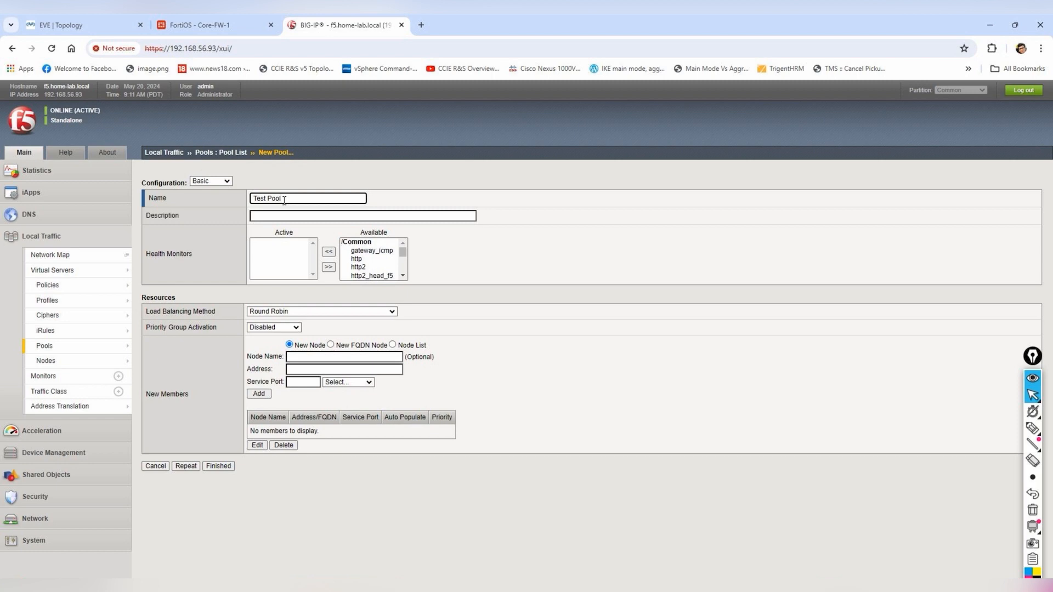
pyautogui.click(356, 259)
pyautogui.click(329, 267)
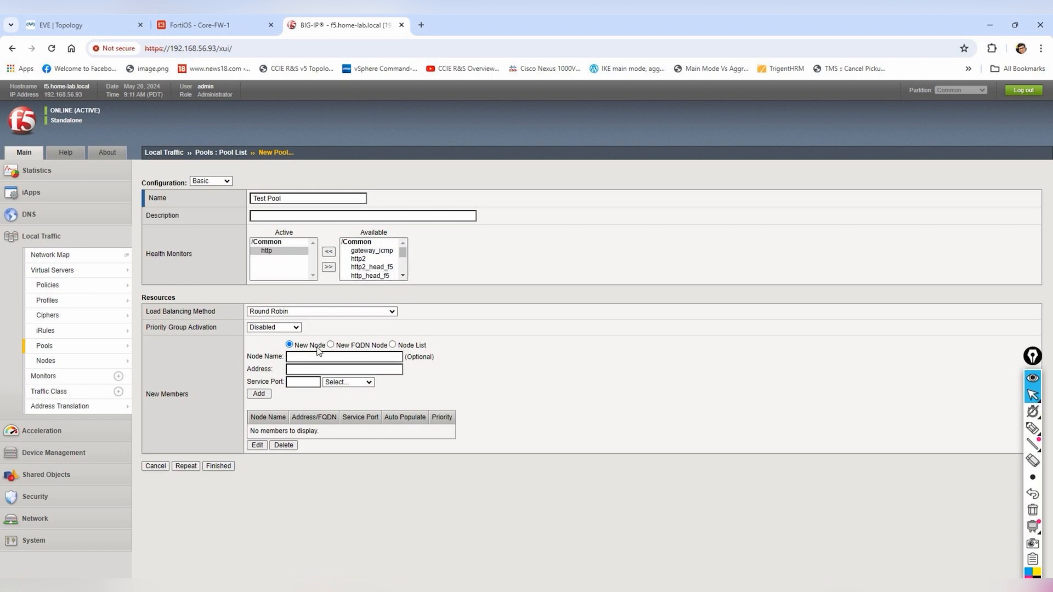
# - Add Black and Green as HTTP port 80 members and submit; the pool name is rejected
pyautogui.click(392, 345)
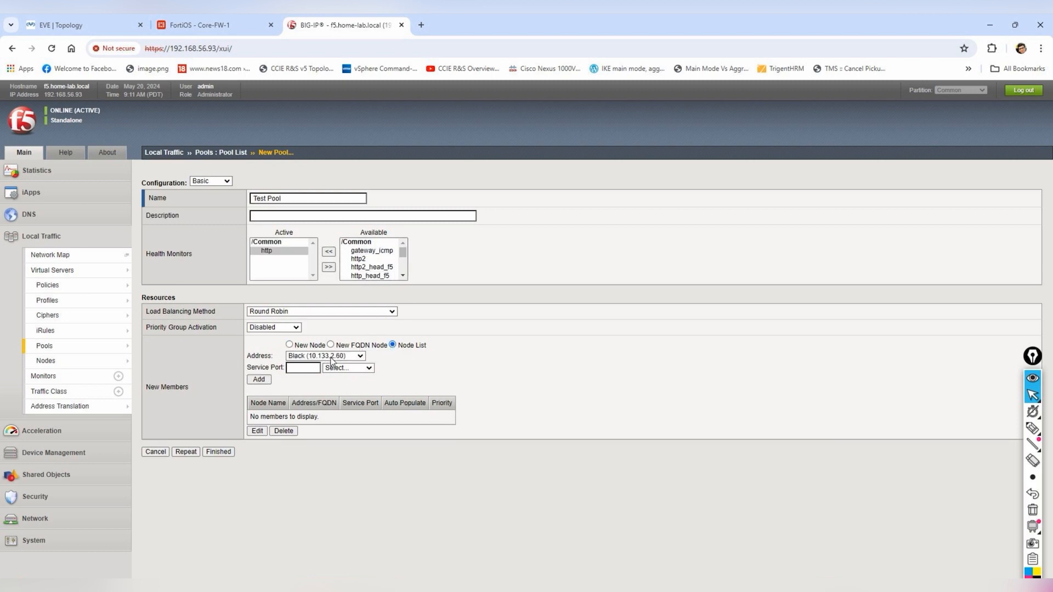
pyautogui.click(335, 367)
pyautogui.click(335, 403)
pyautogui.click(259, 379)
pyautogui.click(345, 356)
pyautogui.click(327, 382)
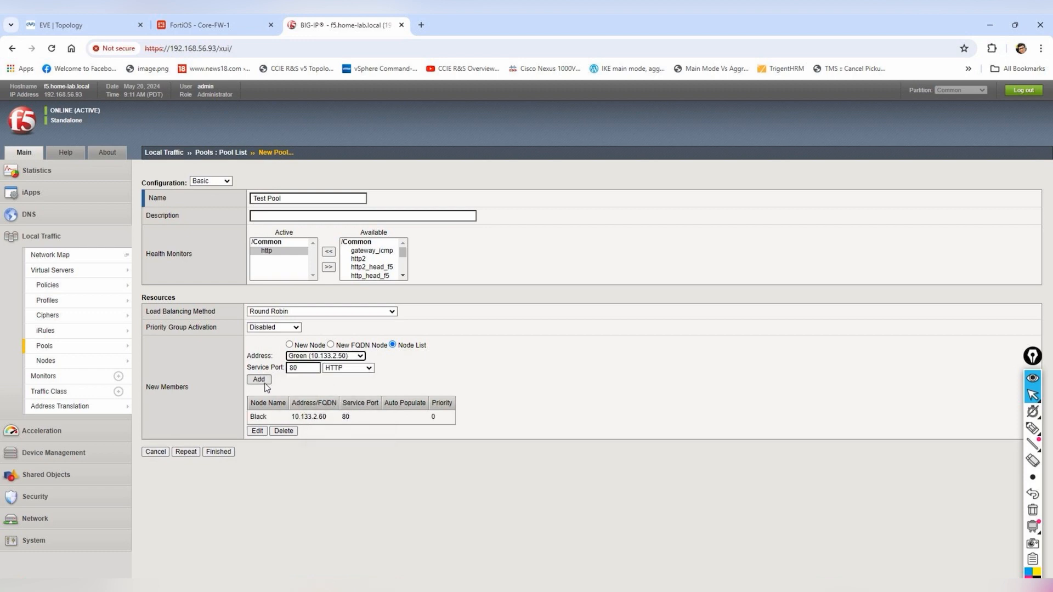
pyautogui.click(259, 380)
pyautogui.click(218, 466)
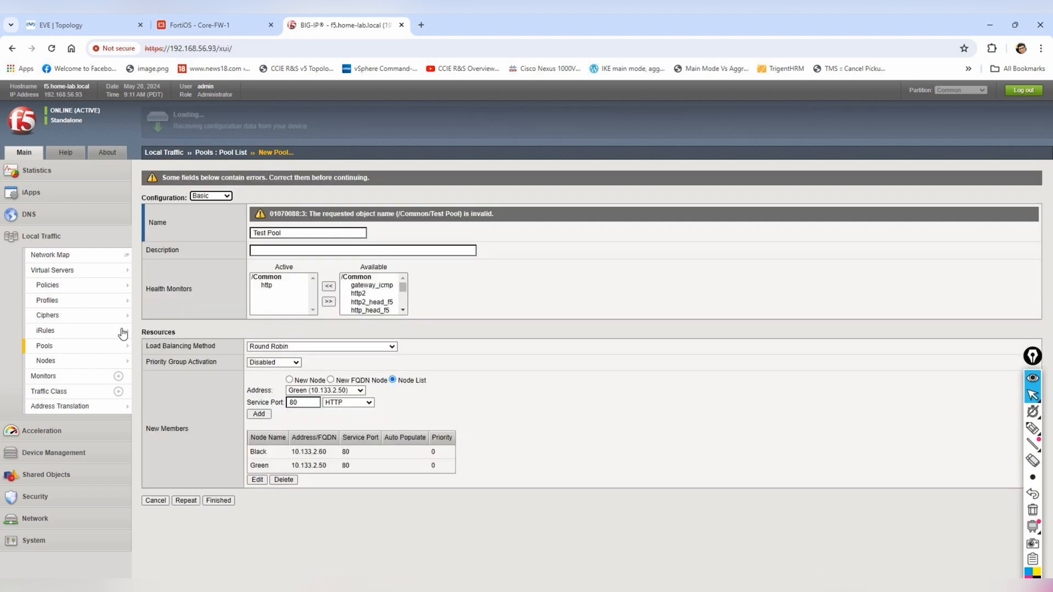
pyautogui.click(46, 273)
# - Open virtual server TEST and check the default pool choices on its Resources page
pyautogui.click(201, 230)
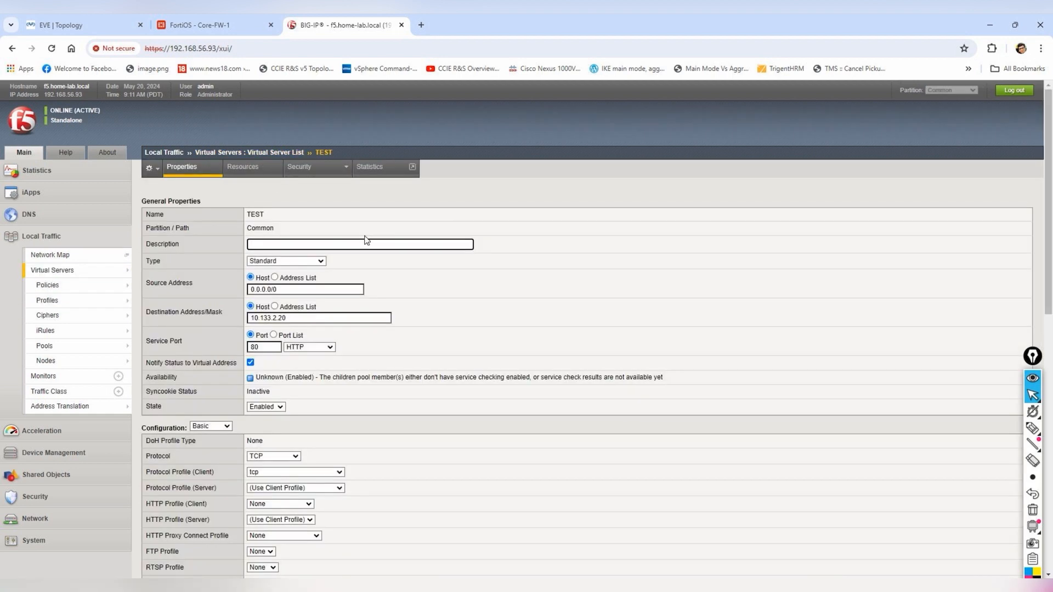
pyautogui.moveTo(330, 179)
pyautogui.click(262, 169)
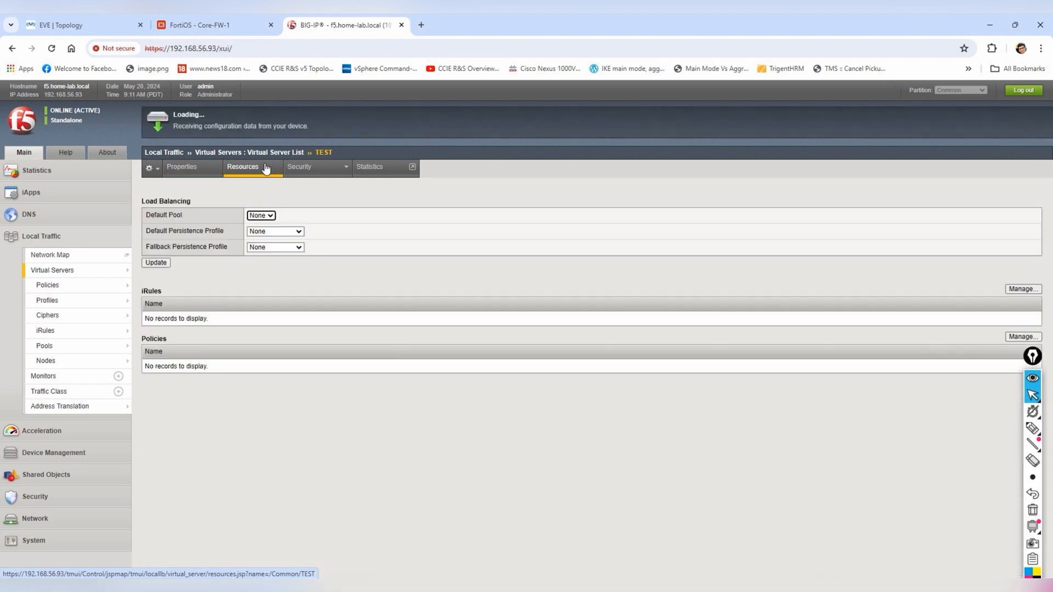
pyautogui.click(262, 216)
pyautogui.click(320, 219)
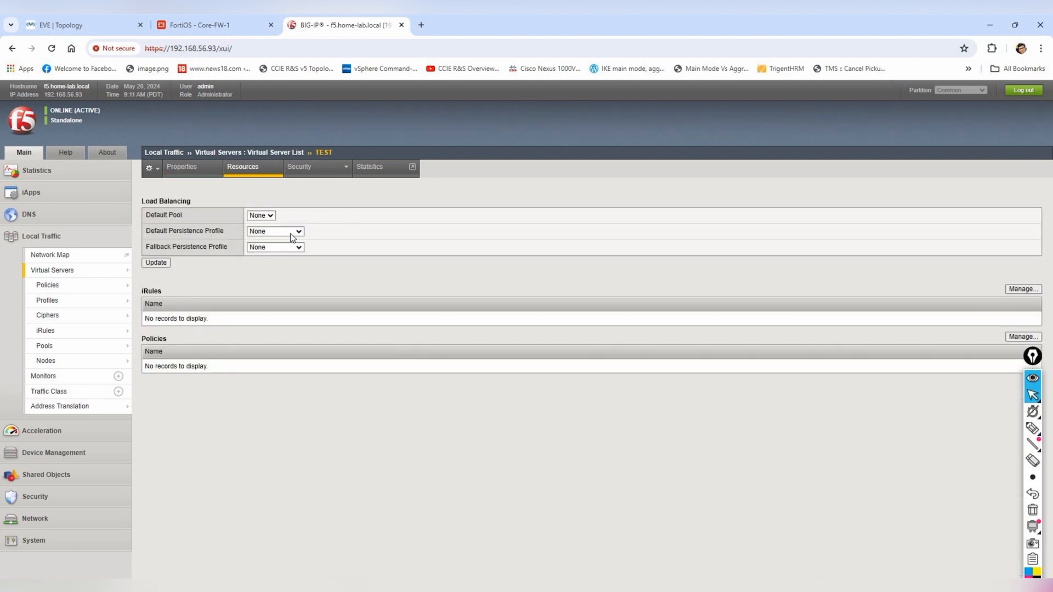
pyautogui.moveTo(329, 180)
# - Review TEST's properties, keeping type Standard and switching Configuration to Advanced
pyautogui.click(182, 167)
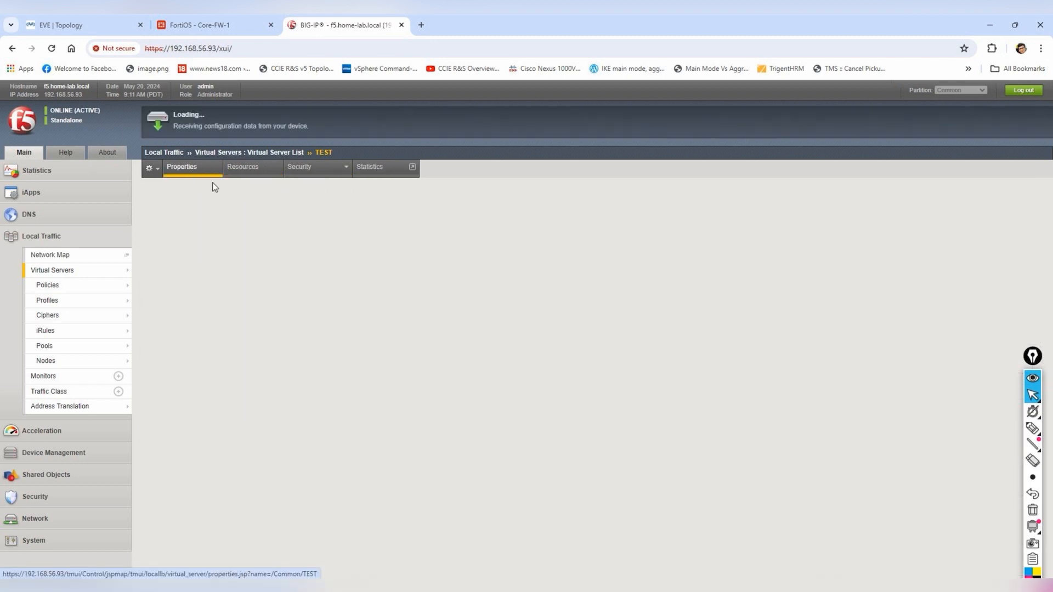
pyautogui.scroll(-2, 386, 358)
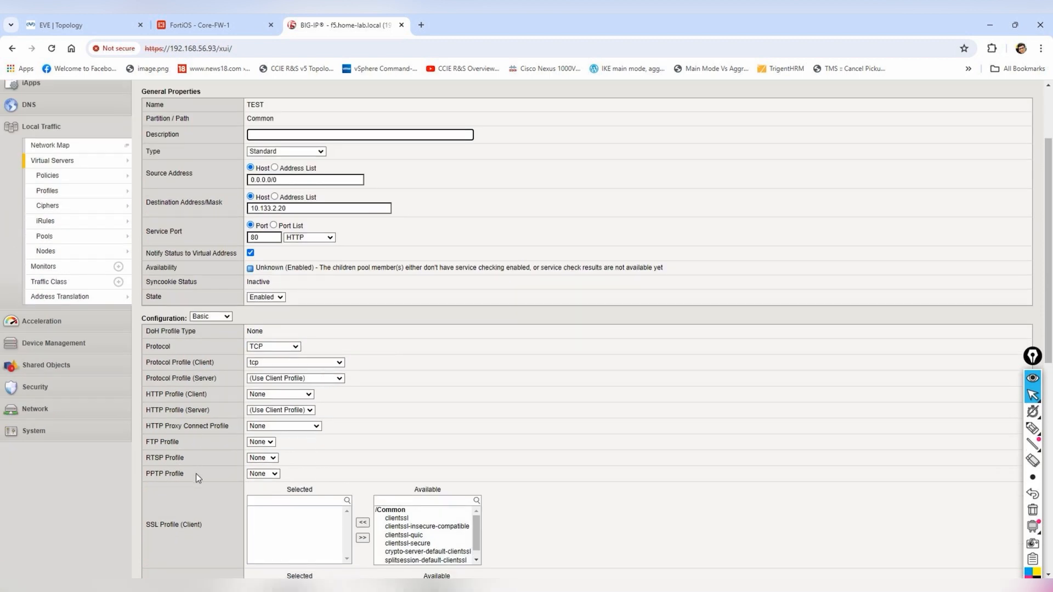
pyautogui.scroll(-6, 196, 473)
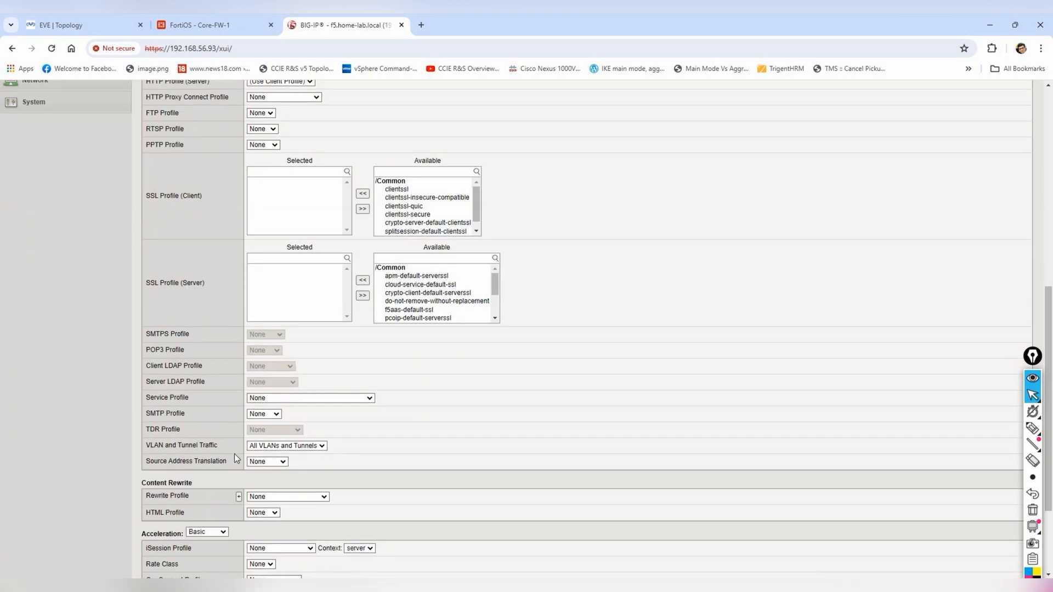
pyautogui.scroll(-3, 333, 473)
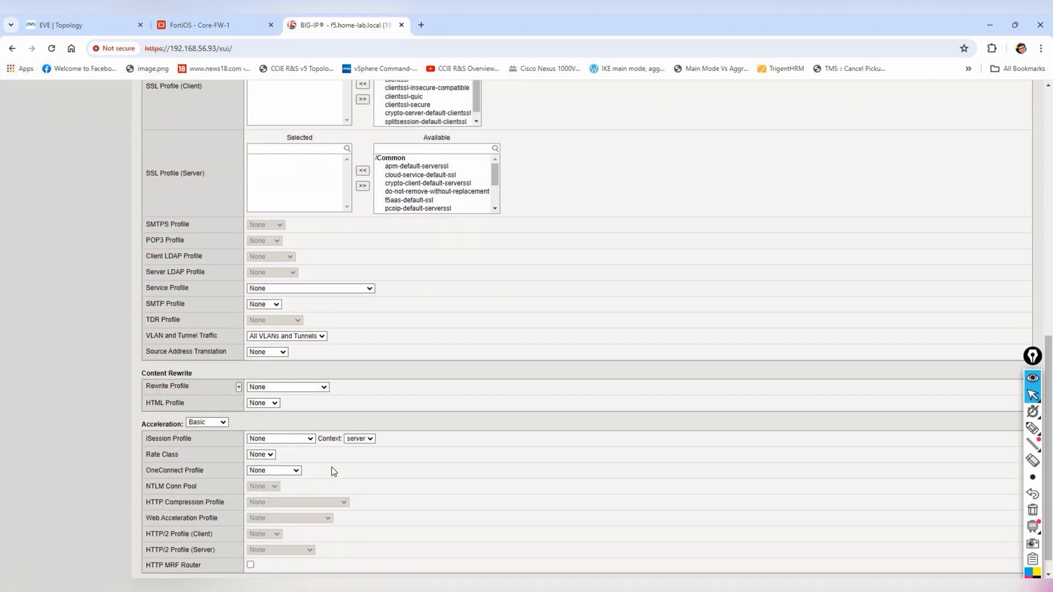
pyautogui.scroll(8, 331, 466)
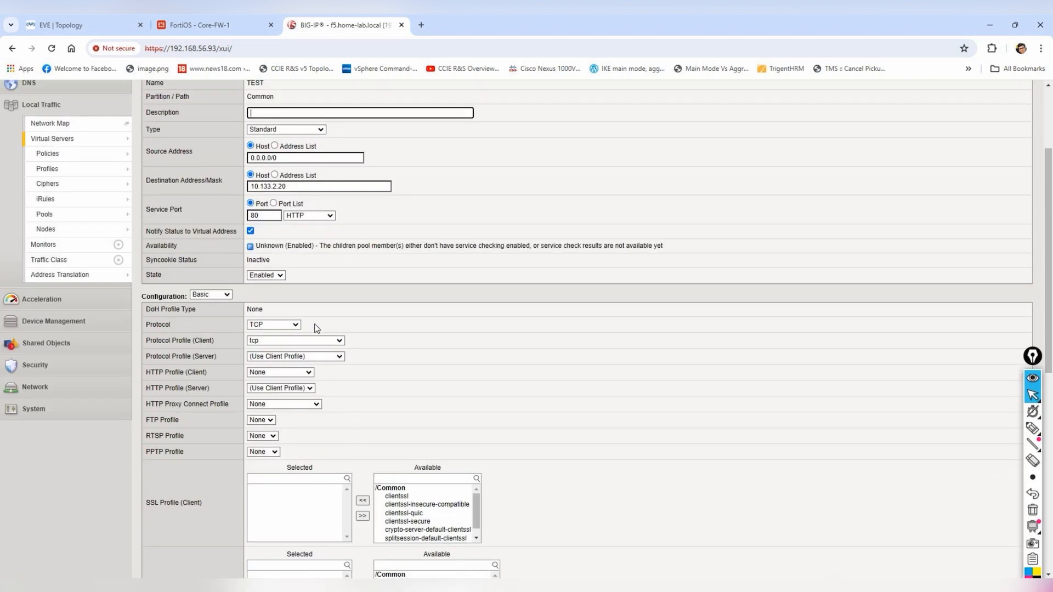
pyautogui.scroll(3, 359, 284)
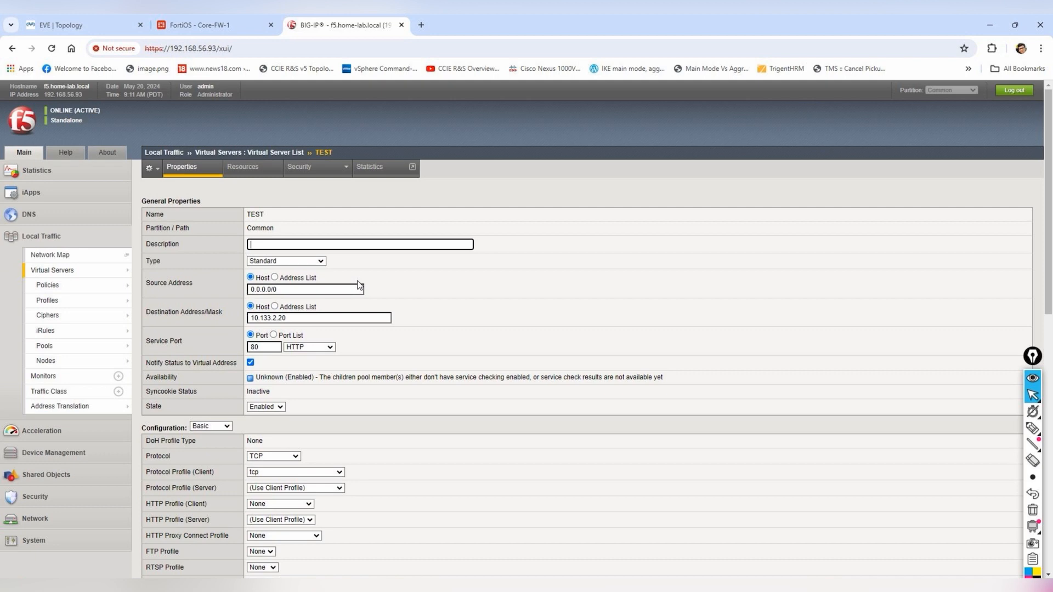
pyautogui.click(321, 261)
pyautogui.click(411, 285)
pyautogui.scroll(-4, 499, 326)
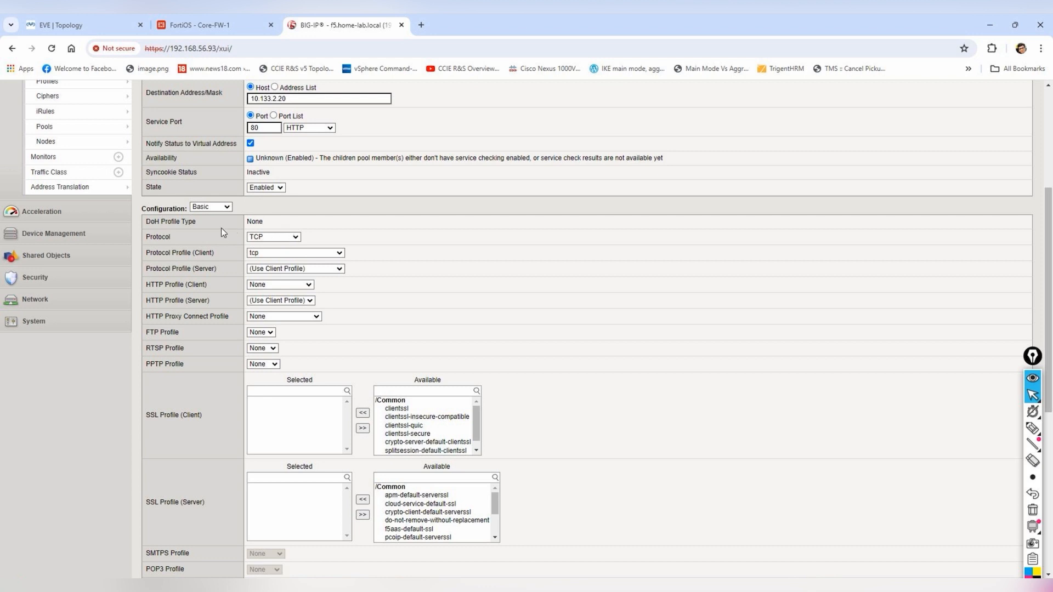
pyautogui.click(227, 207)
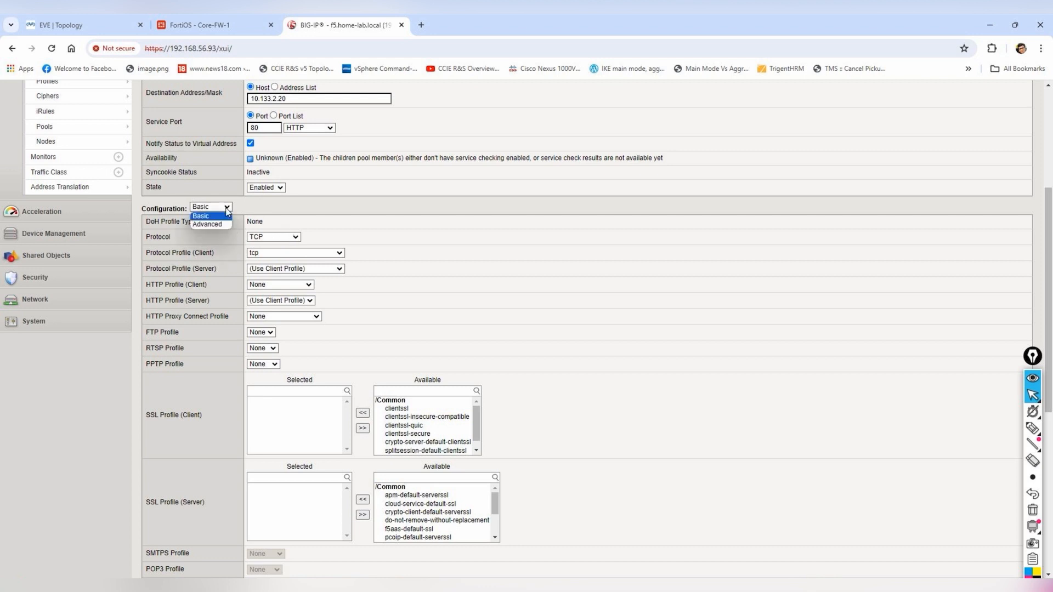
pyautogui.click(209, 221)
# - Search the Advanced properties for 'pool' settings, then reapply TEST's Resources with Update
pyautogui.hotkey('ctrl', 'f')
pyautogui.write('pool')
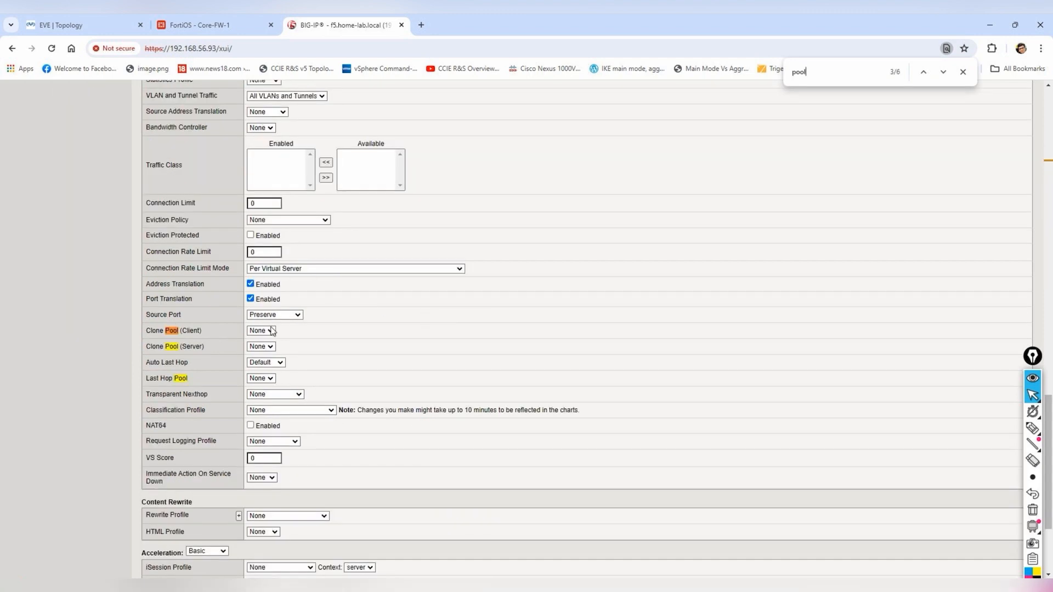
pyautogui.click(279, 378)
pyautogui.click(273, 362)
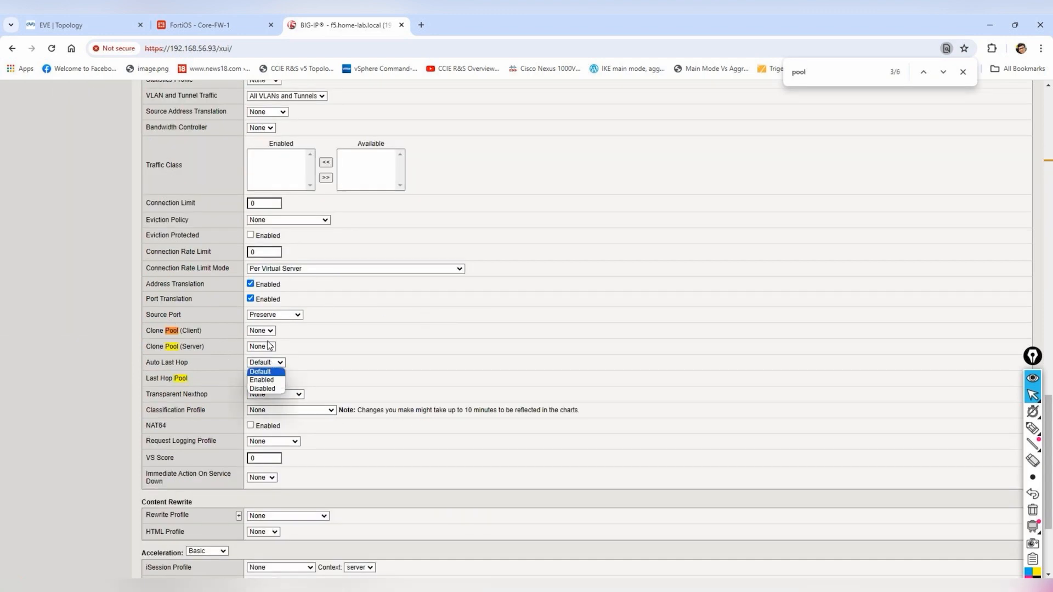
pyautogui.click(269, 332)
pyautogui.click(362, 340)
pyautogui.scroll(-3, 415, 331)
pyautogui.scroll(2, 422, 440)
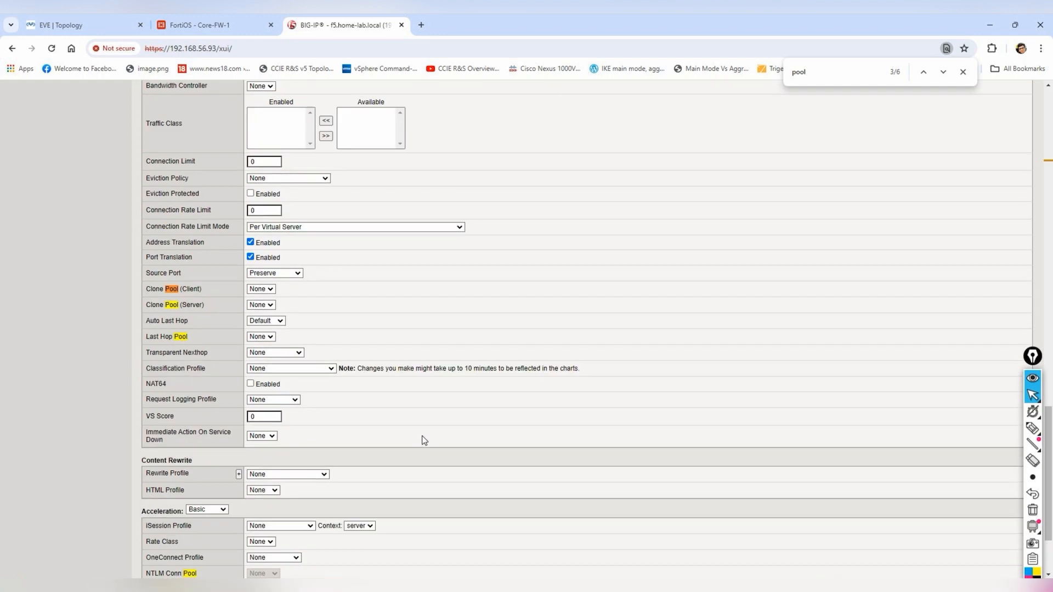
pyautogui.scroll(15, 424, 440)
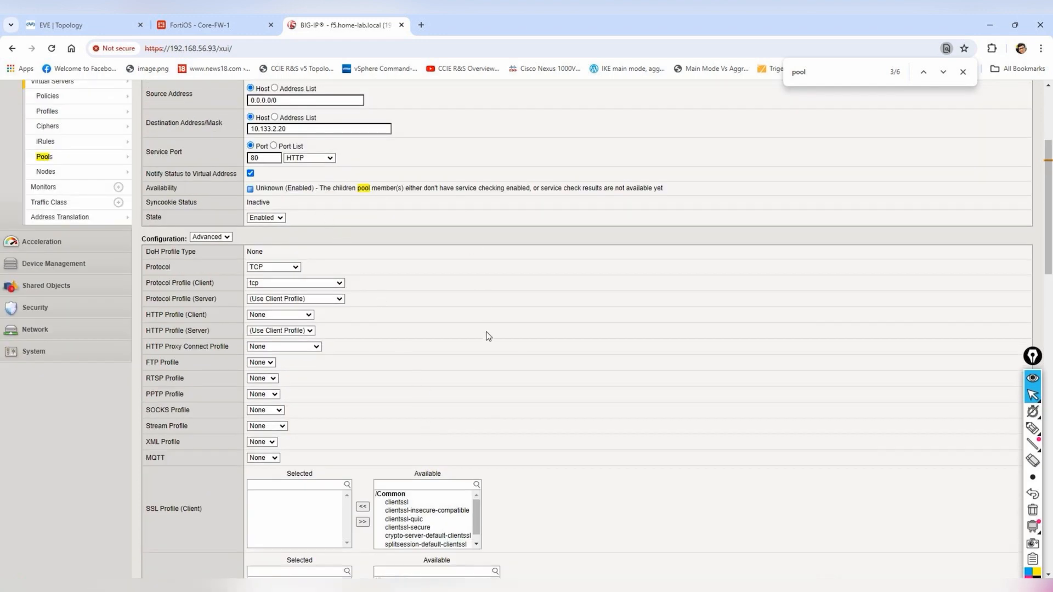
pyautogui.scroll(3, 487, 335)
pyautogui.click(242, 167)
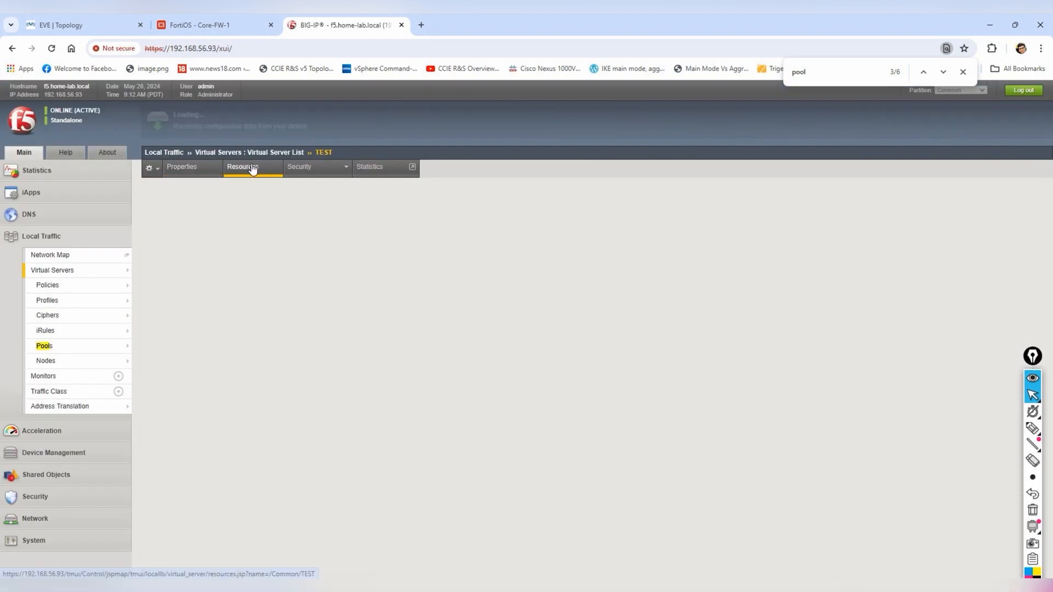
pyautogui.click(163, 264)
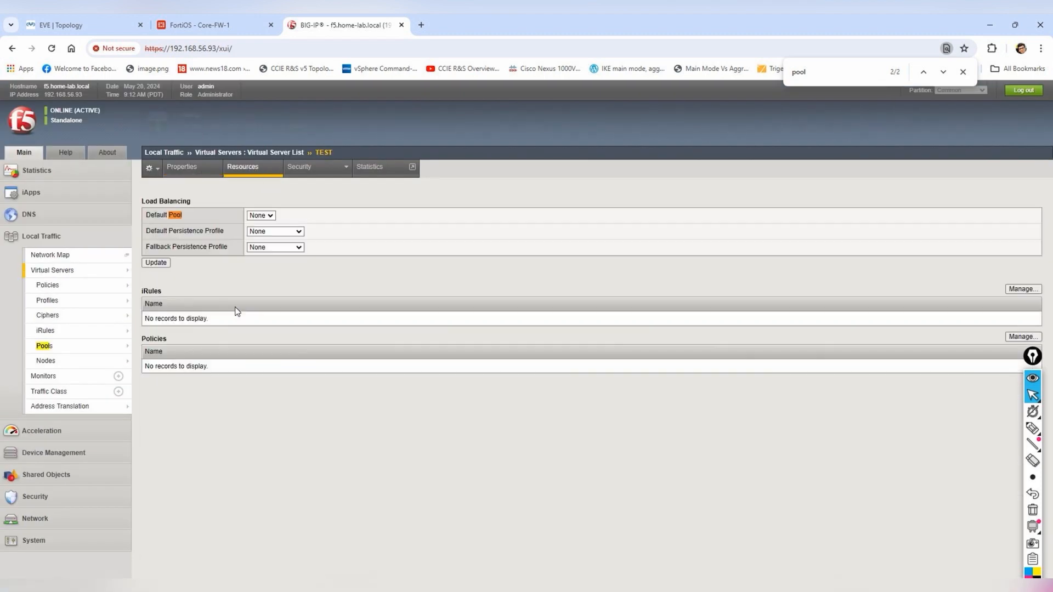
# - Check TEST's statistics, then browse to the Local Traffic pool list
pyautogui.click(369, 169)
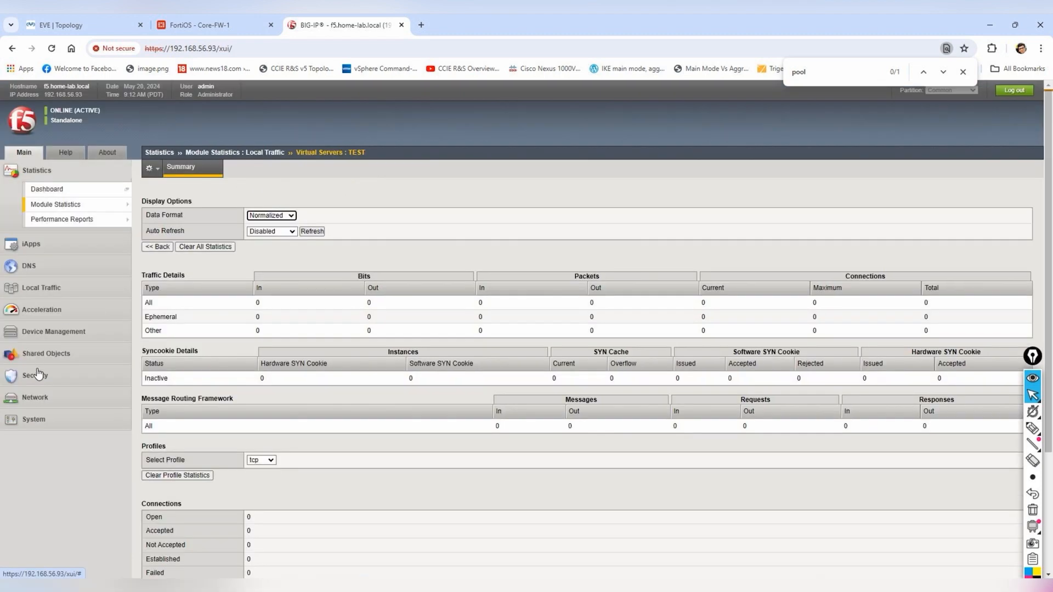
pyautogui.click(42, 287)
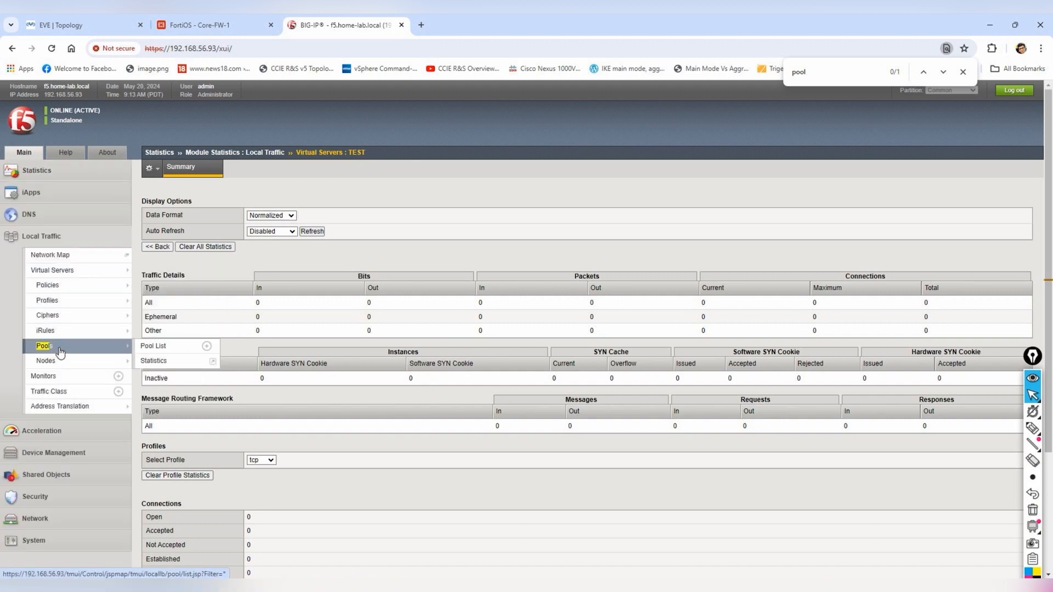
pyautogui.click(44, 346)
pyautogui.click(72, 363)
pyautogui.click(69, 349)
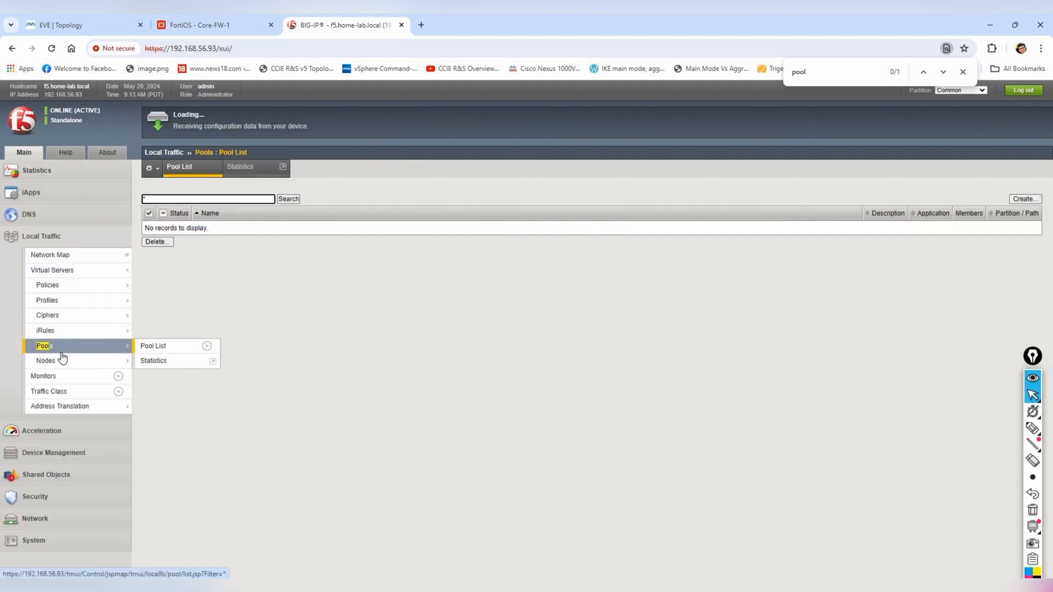
# - Start a new pool named 'test pool' with the http monitor and HTTP port 80 members
pyautogui.click(1013, 200)
pyautogui.write('test pool')
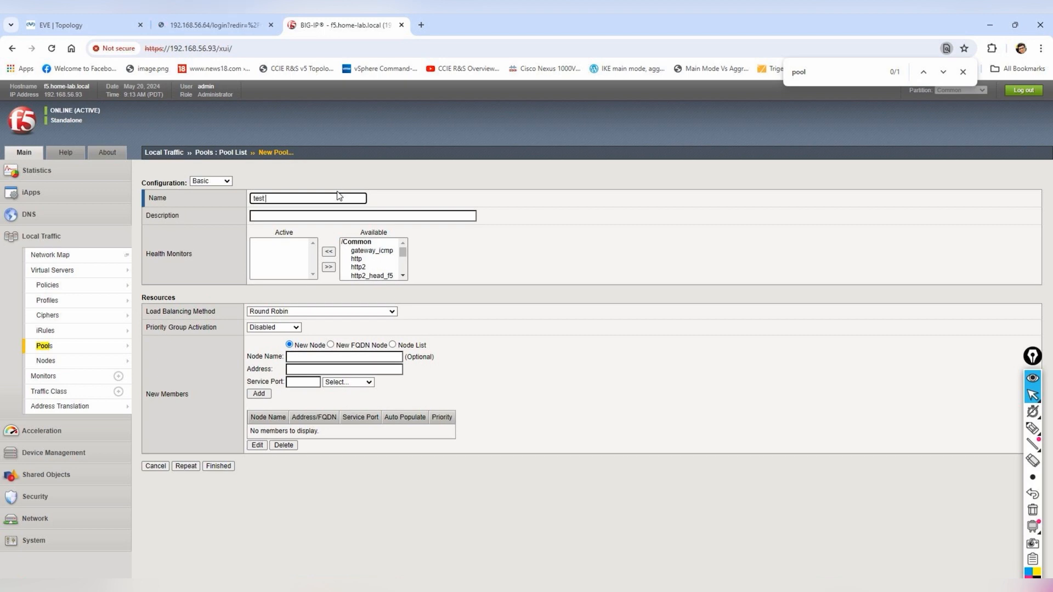
pyautogui.doubleClick(357, 259)
pyautogui.click(393, 345)
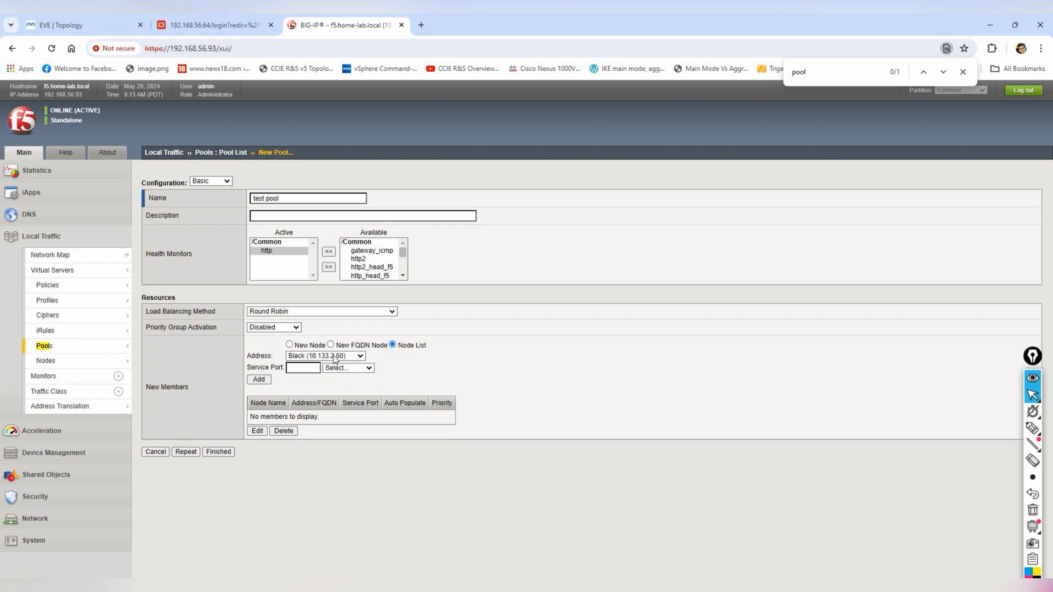
pyautogui.click(348, 368)
pyautogui.click(340, 391)
# - Add Black and Green as members and save the pool, correcting its name to test_Pool
pyautogui.click(259, 379)
pyautogui.click(325, 355)
pyautogui.click(316, 381)
pyautogui.click(259, 378)
pyautogui.click(223, 465)
pyautogui.tripleClick(285, 232)
pyautogui.write('test_Pool')
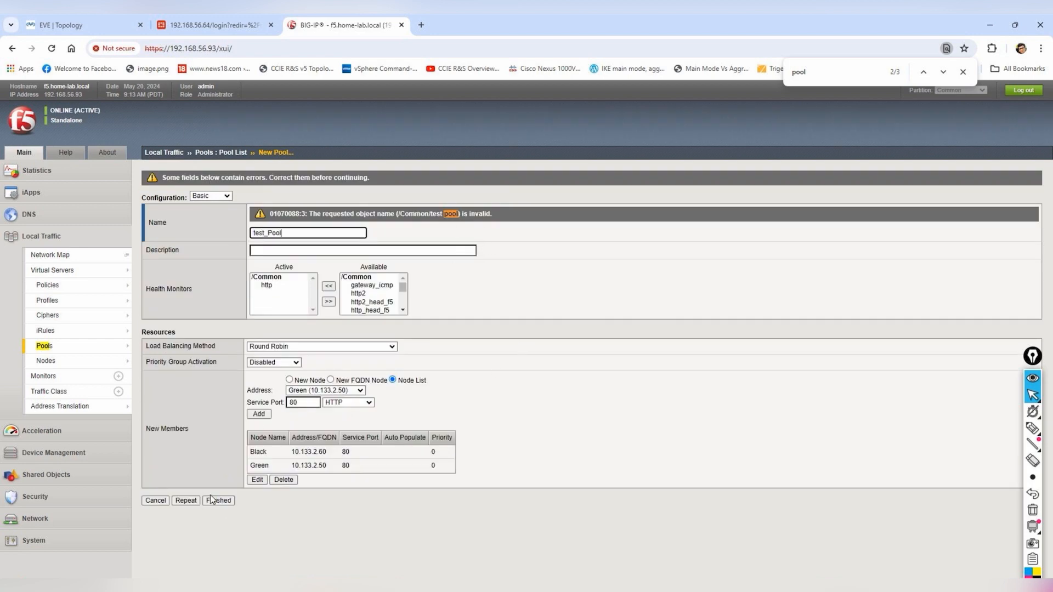
pyautogui.click(218, 500)
# - Make test_Pool the default pool of virtual server TEST and update it
pyautogui.click(52, 270)
pyautogui.click(202, 228)
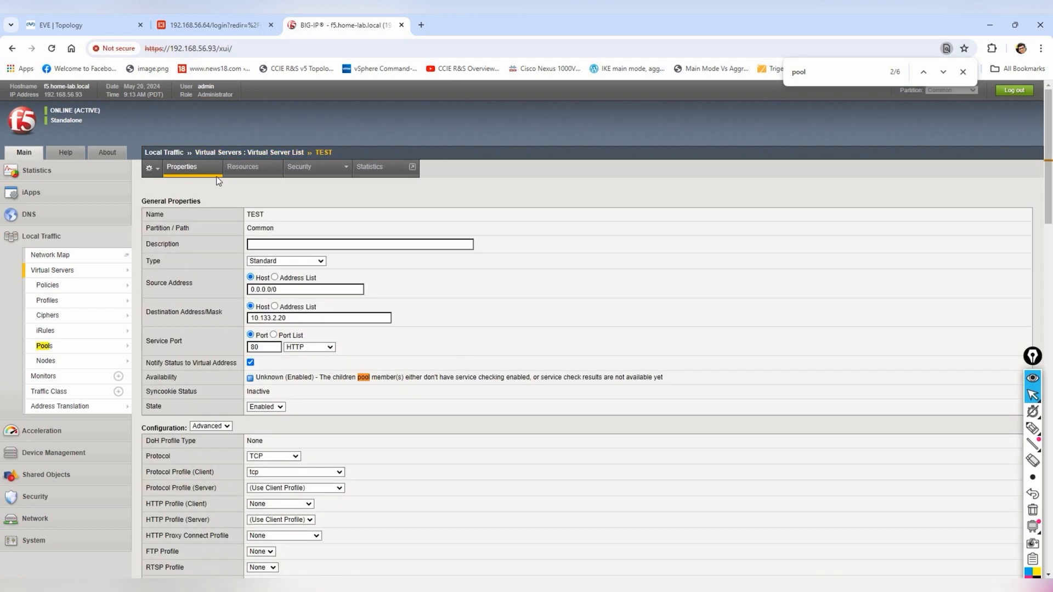
pyautogui.click(242, 167)
pyautogui.click(268, 216)
pyautogui.click(268, 258)
pyautogui.click(158, 263)
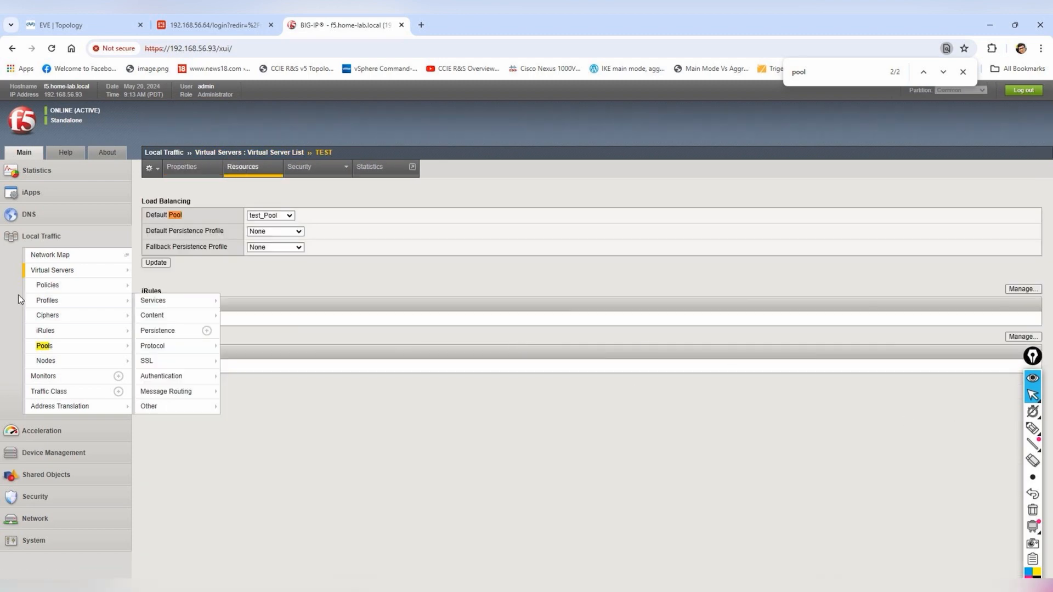
# - Check the BIG-IP network map, then bring up the Green server's actions in the EVE topology
pyautogui.click(49, 255)
pyautogui.click(82, 25)
pyautogui.rightClick(474, 440)
pyautogui.click(493, 459)
# - Start the Green and Black servers in the EVE topology
pyautogui.rightClick(517, 441)
pyautogui.click(535, 462)
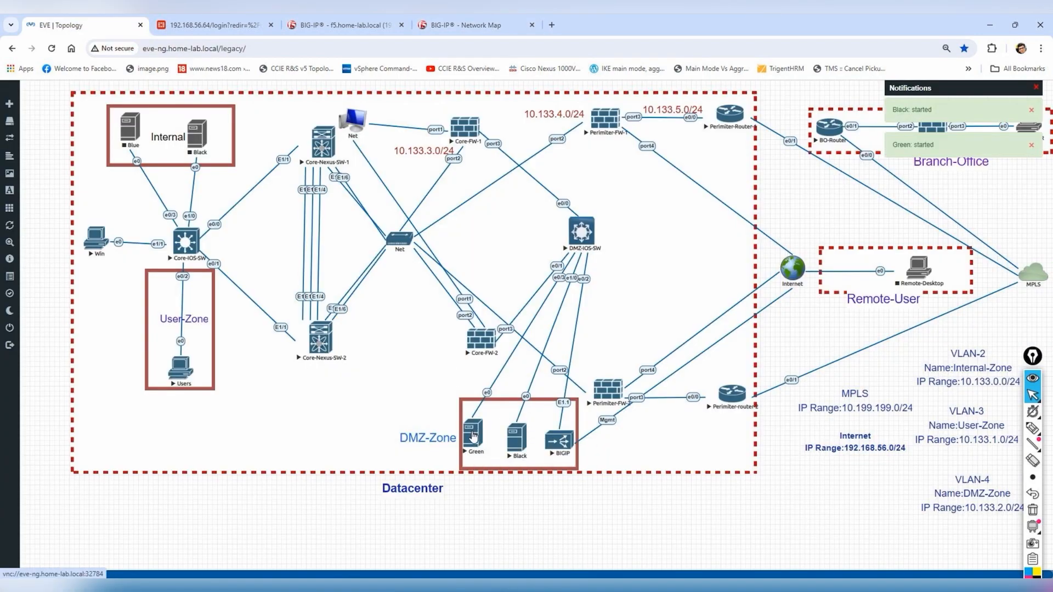
pyautogui.click(472, 437)
pyautogui.click(578, 134)
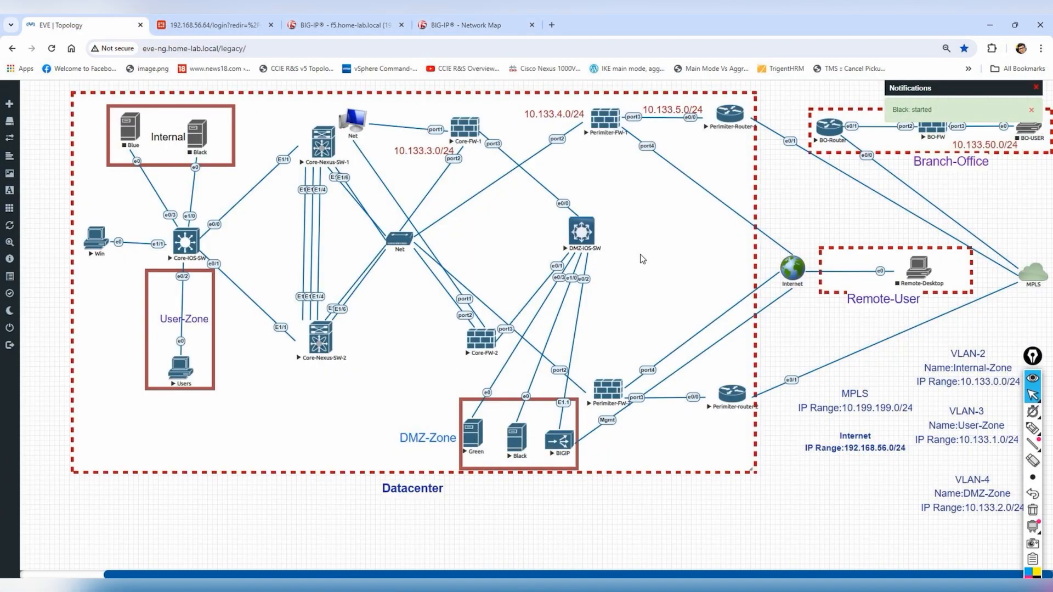
pyautogui.click(340, 25)
pyautogui.moveTo(76, 270)
pyautogui.click(206, 270)
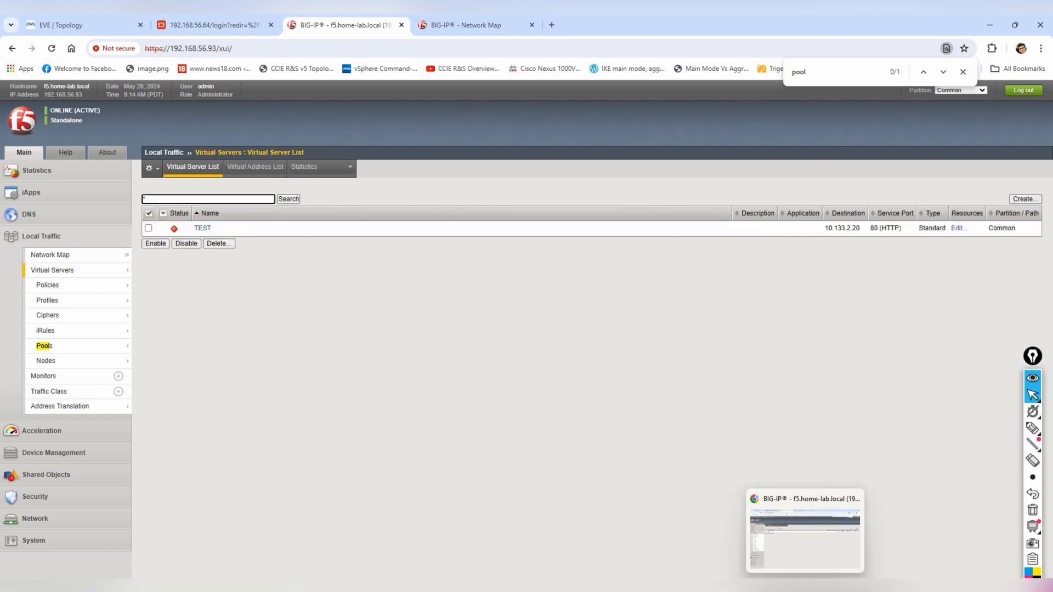
# - From the Users PC, ping 10.133.2.1 and the virtual server address 10.133.2.20
pyautogui.write('ping 10.133')
pyautogui.press('BackSpace')
pyautogui.press('BackSpace')
pyautogui.write('133.2.1')
pyautogui.press('Return')
pyautogui.hotkey('ctrl', 'c')
pyautogui.write('ping 10.133.2.')
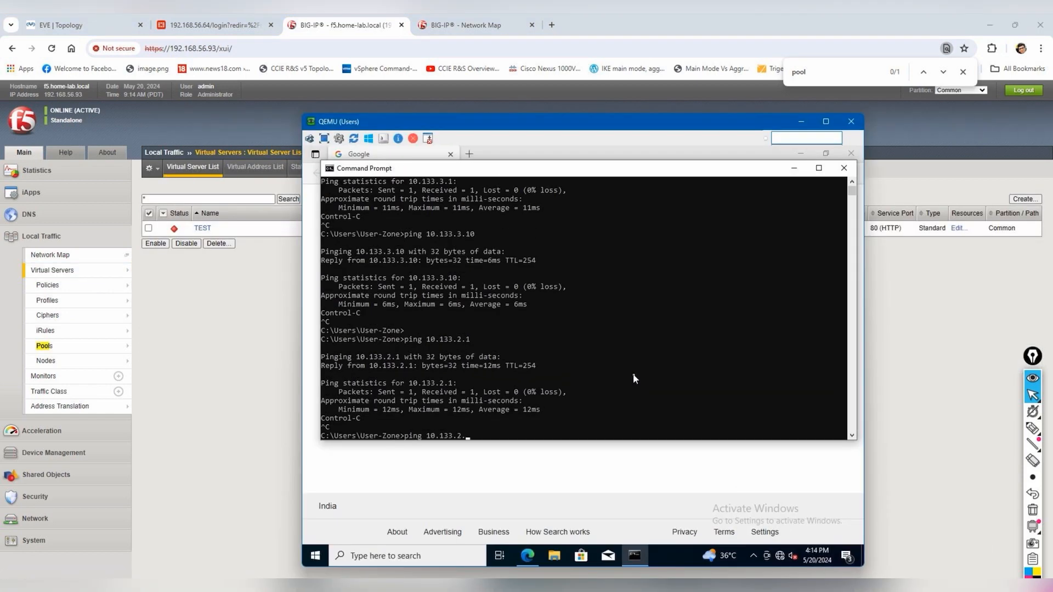
pyautogui.write('20')
pyautogui.press('Return')
pyautogui.click(800, 121)
pyautogui.click(83, 25)
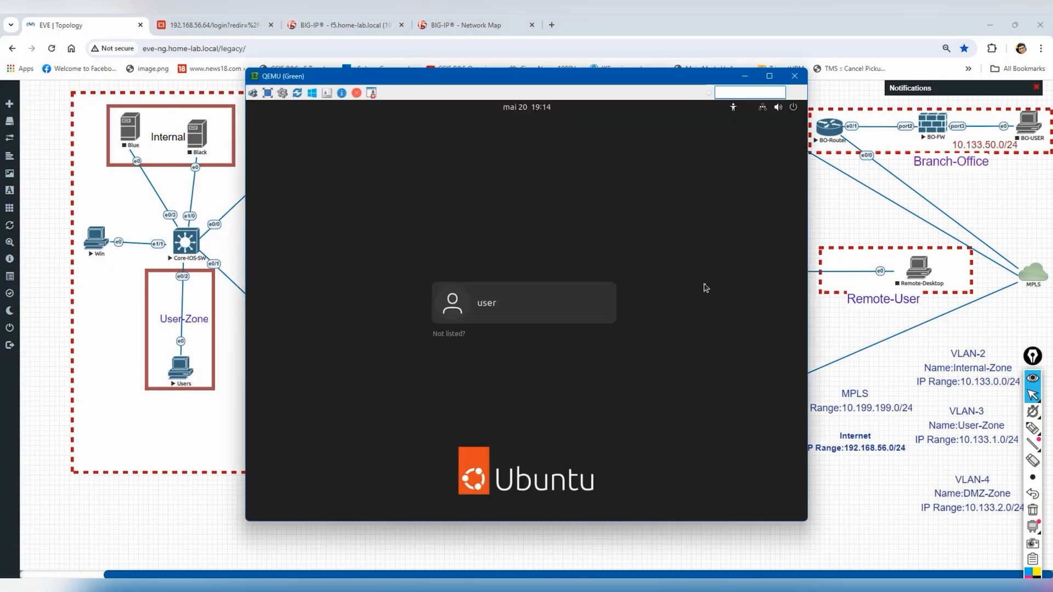
# - Open Green's Ubuntu console and sign in to the user account with its password, retrying after failures
pyautogui.click(566, 311)
pyautogui.write('*******')
pyautogui.press('Return')
pyautogui.write('********')
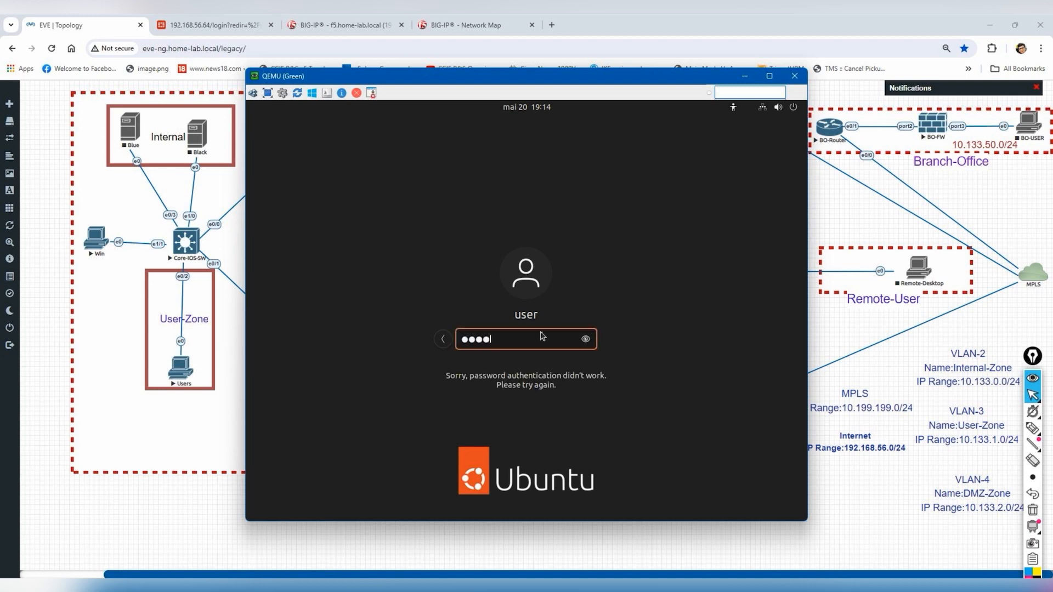
pyautogui.press('Return')
pyautogui.write('********')
pyautogui.press('Return')
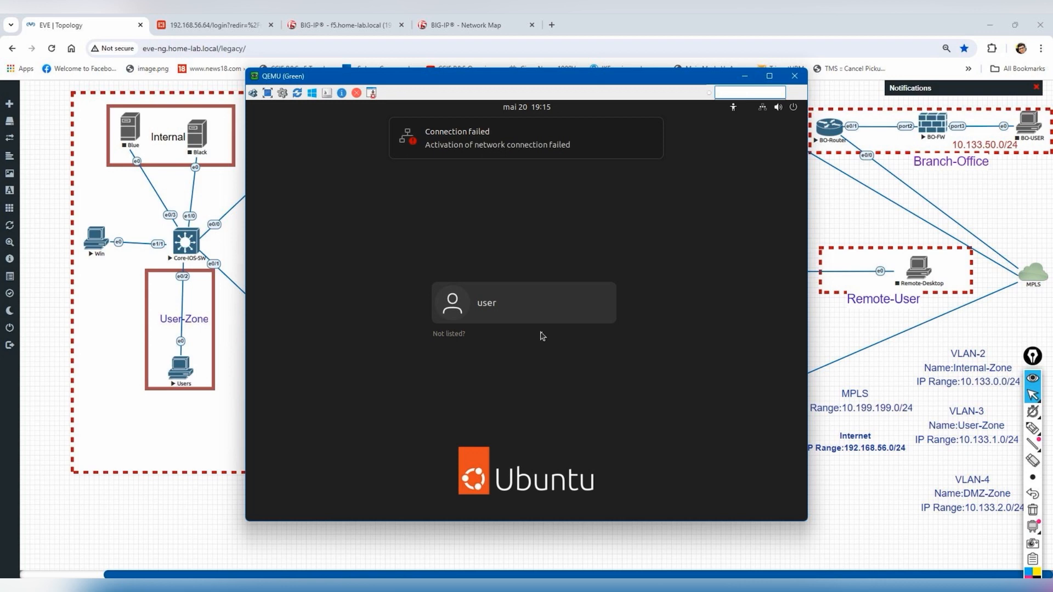
pyautogui.click(580, 316)
pyautogui.write('******')
pyautogui.press('Return')
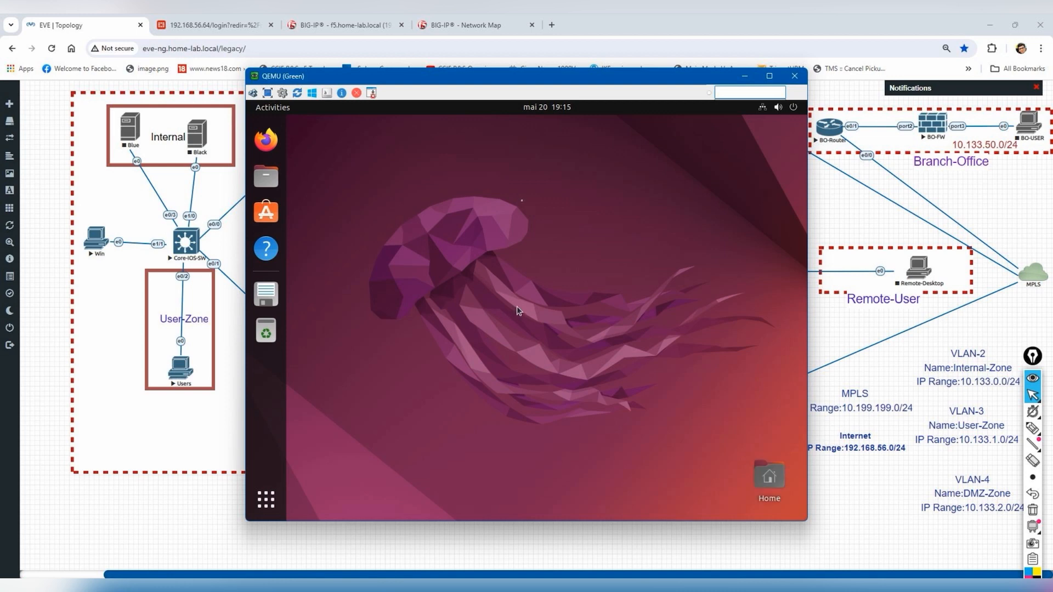
# - Open the Green VM's wired connection configuration from the system status menu
pyautogui.rightClick(521, 201)
pyautogui.click(761, 115)
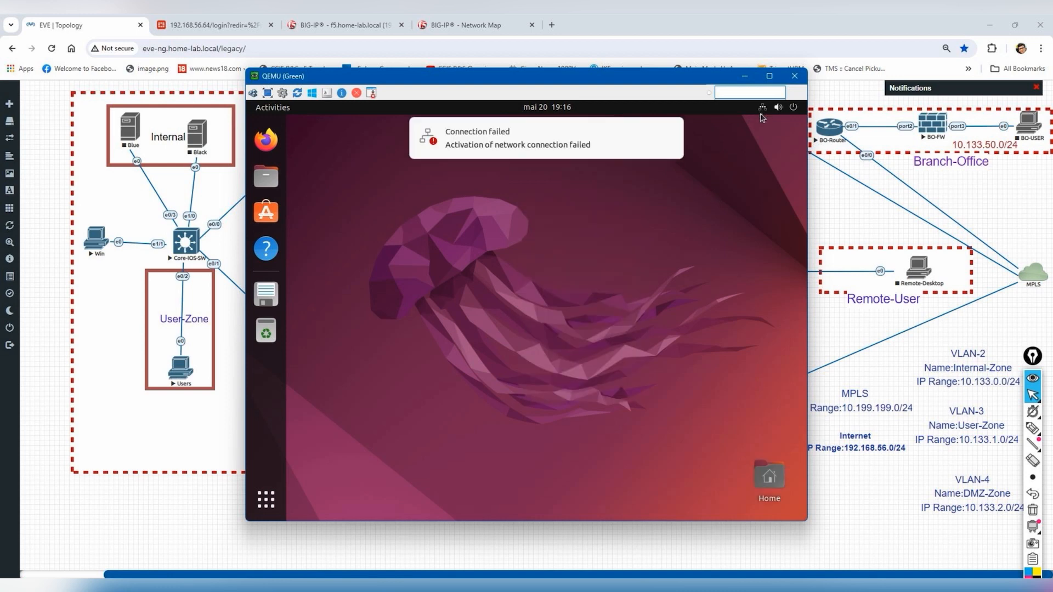
pyautogui.click(762, 108)
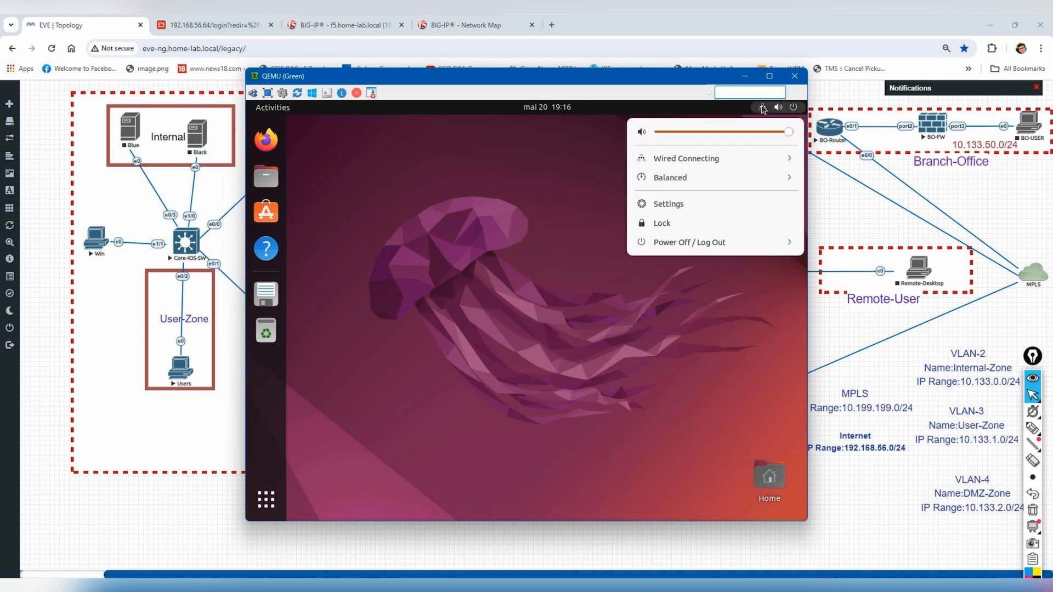
pyautogui.click(716, 166)
pyautogui.click(695, 199)
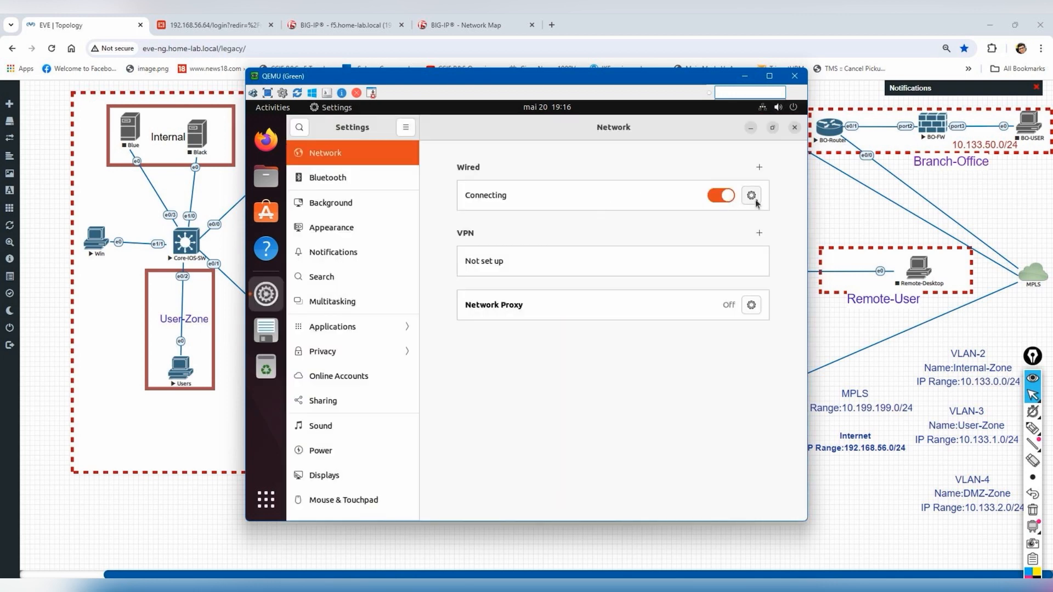
pyautogui.click(751, 196)
pyautogui.click(487, 22)
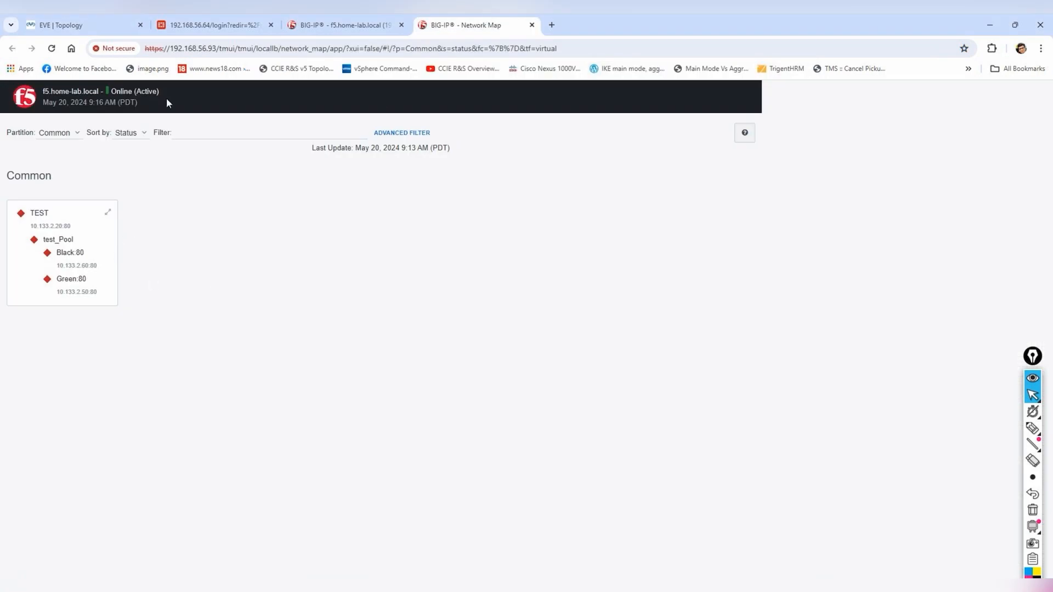
pyautogui.click(60, 25)
pyautogui.click(466, 25)
pyautogui.moveTo(876, 573)
pyautogui.click(958, 544)
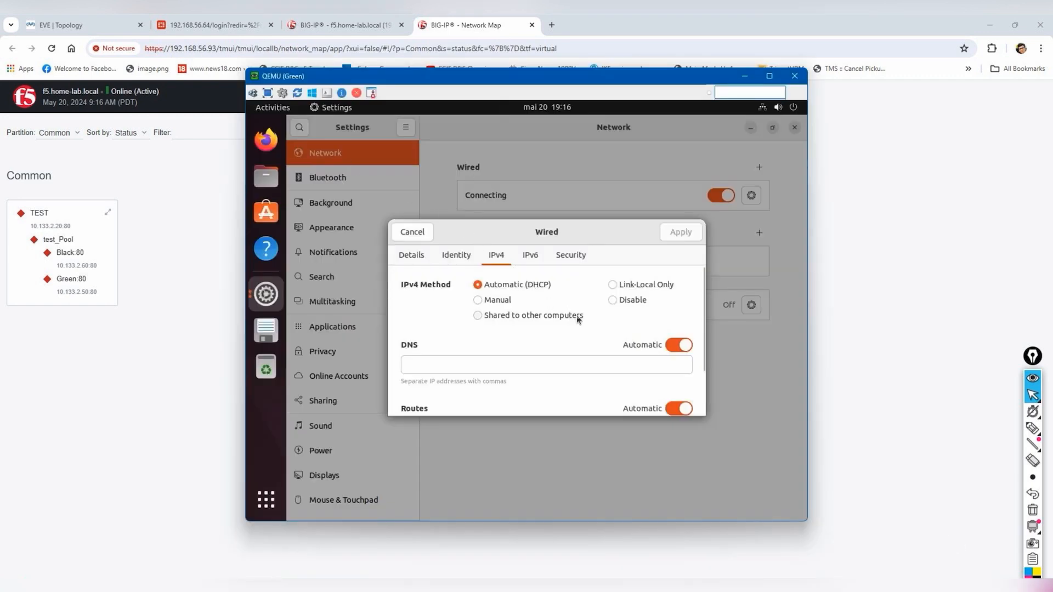
# - Set IPv4 to Manual with address 10.133.2.50 and netmask 255.255.255.0
pyautogui.click(491, 300)
pyautogui.click(453, 369)
pyautogui.write('10.133.2.50')
pyautogui.press('Tab')
pyautogui.write('255.255.255.0')
pyautogui.press('Tab')
pyautogui.write('10')
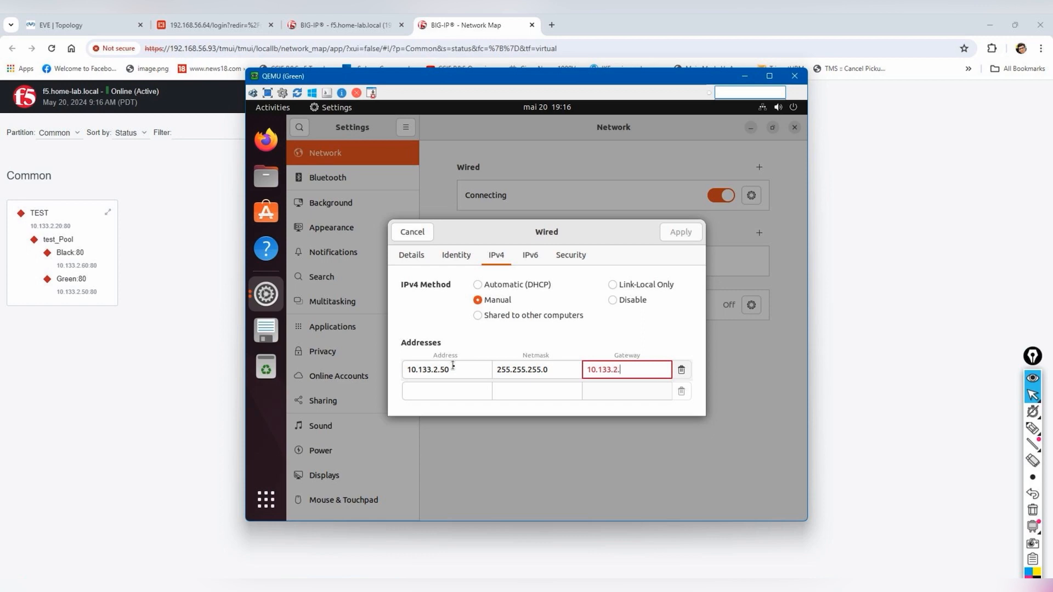
# - Check BIG-IP's self IPs, then complete gateway 10.133.2.10 and apply the IPv4 settings
pyautogui.click(304, 29)
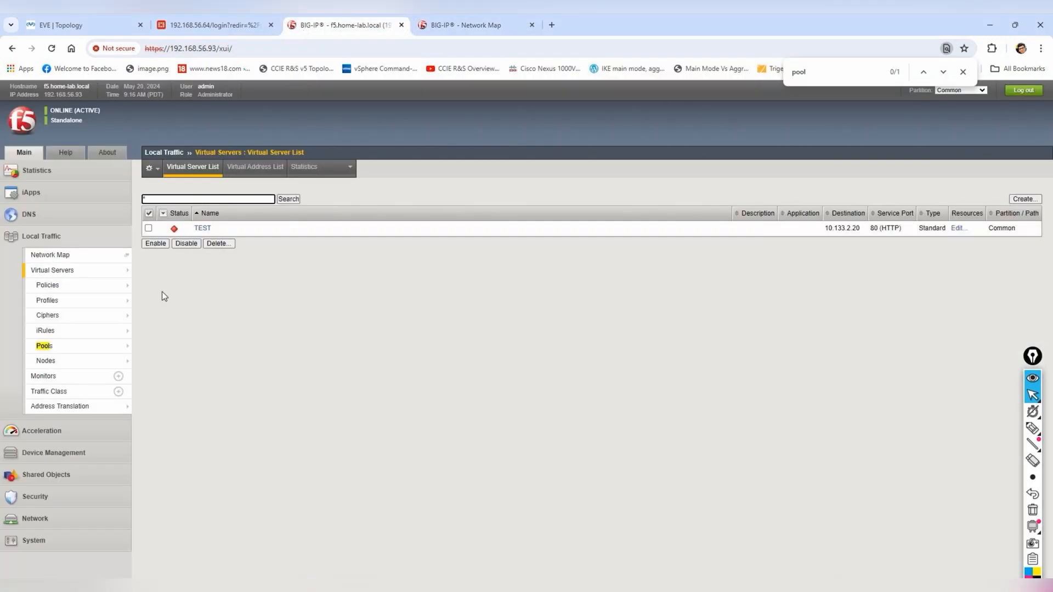
pyautogui.click(72, 540)
pyautogui.click(50, 347)
pyautogui.click(57, 394)
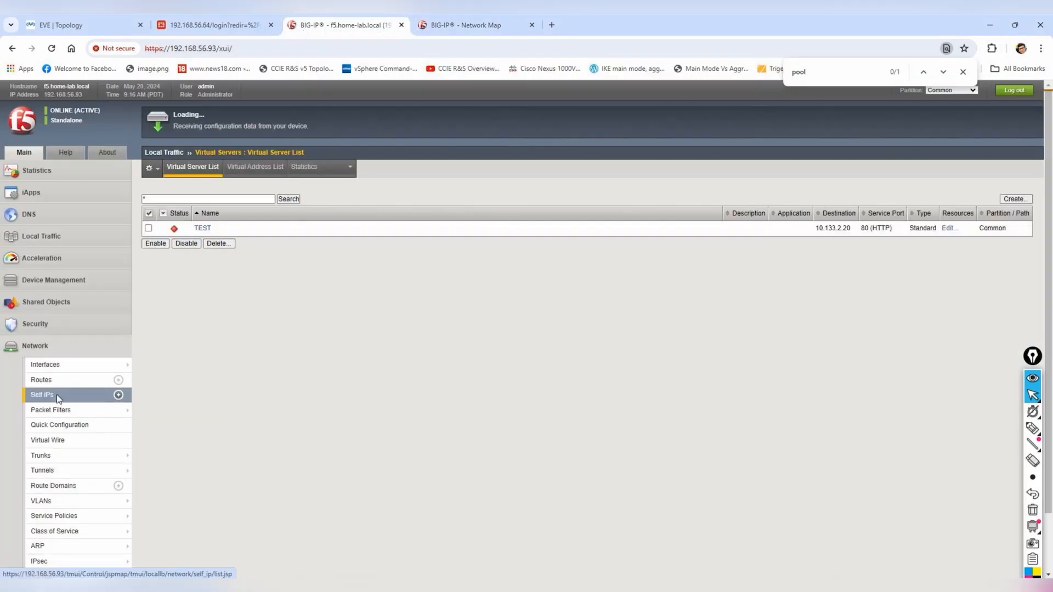
pyautogui.click(475, 20)
pyautogui.moveTo(831, 590)
pyautogui.click(968, 540)
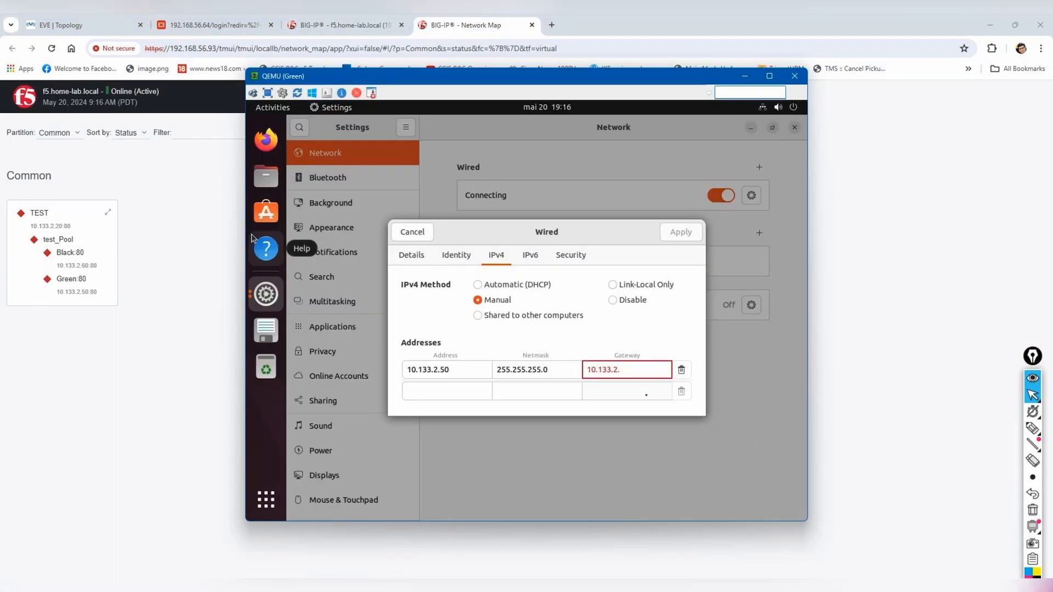
pyautogui.write('10')
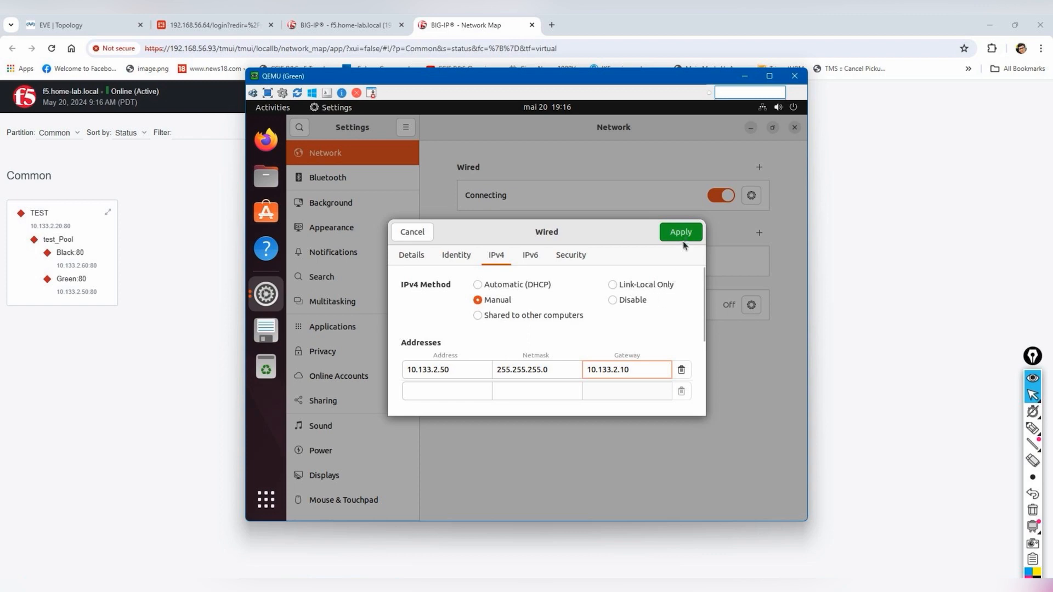
pyautogui.click(681, 235)
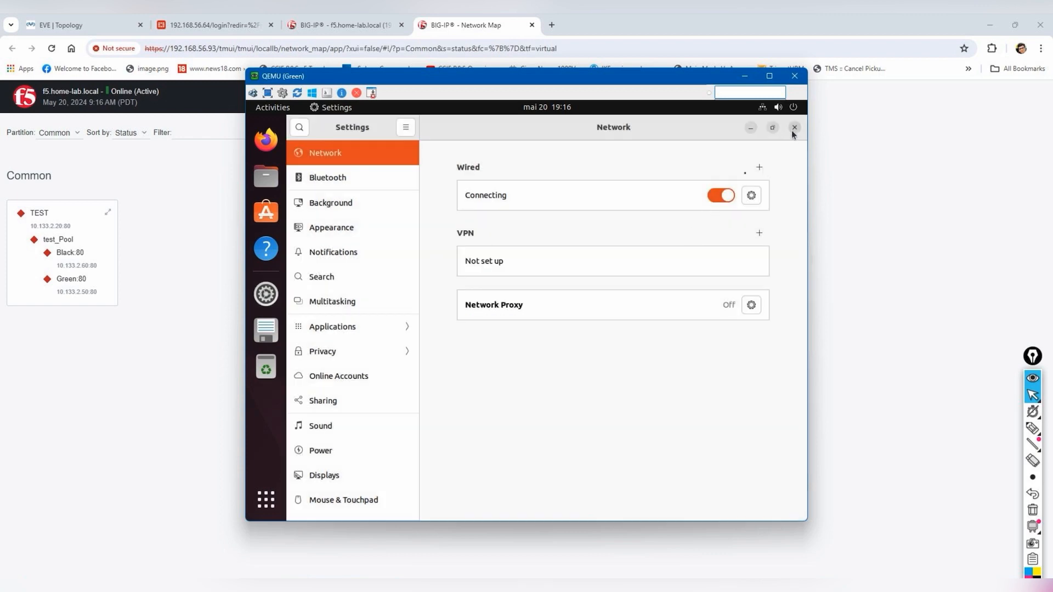
pyautogui.click(793, 128)
# - Open a desktop terminal and list the network interfaces with ip ad
pyautogui.rightClick(592, 268)
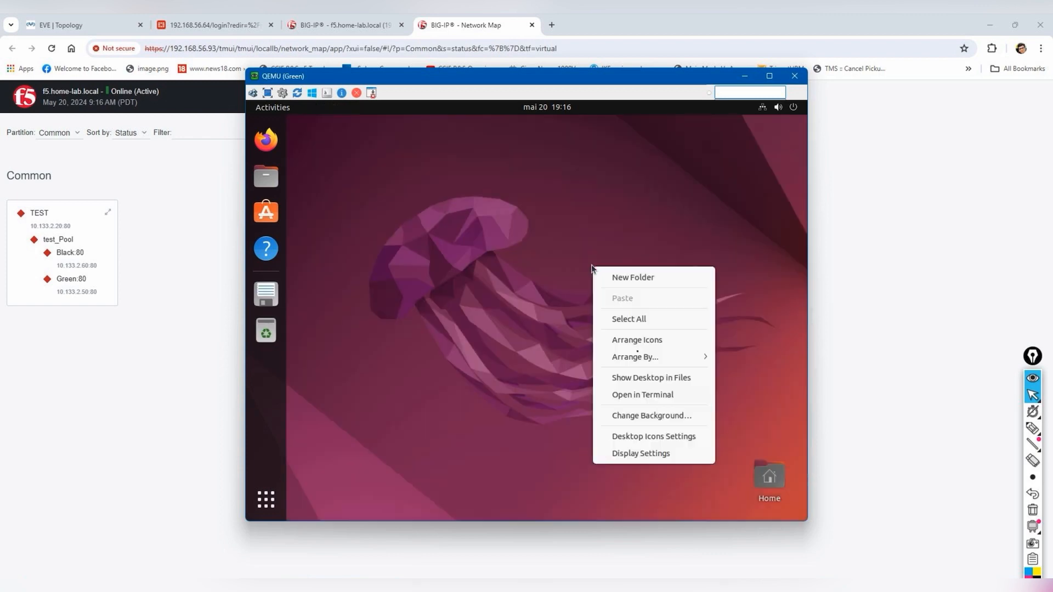
pyautogui.click(645, 396)
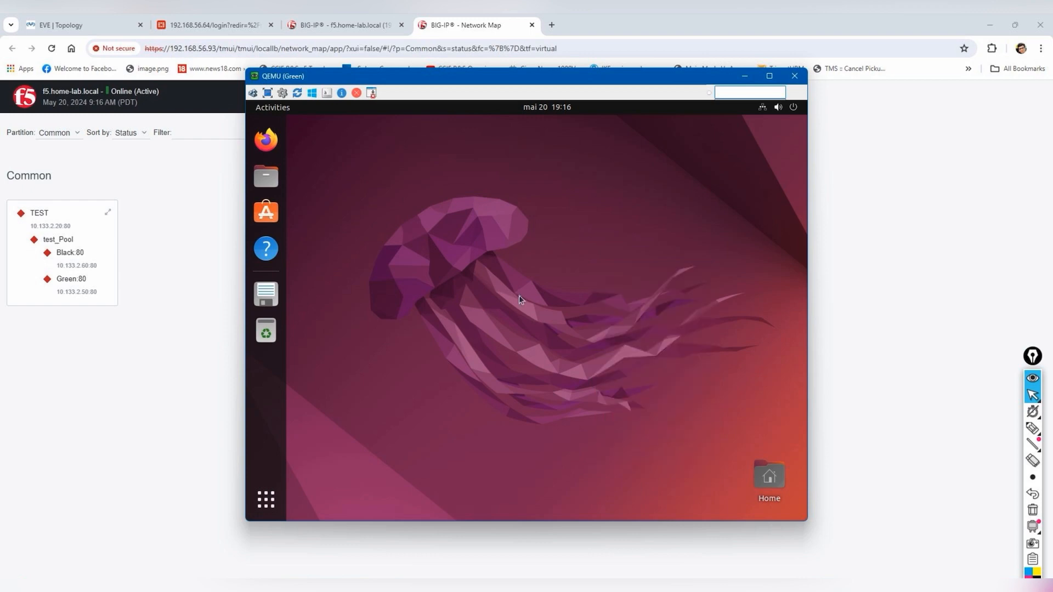
pyautogui.write('ip ad')
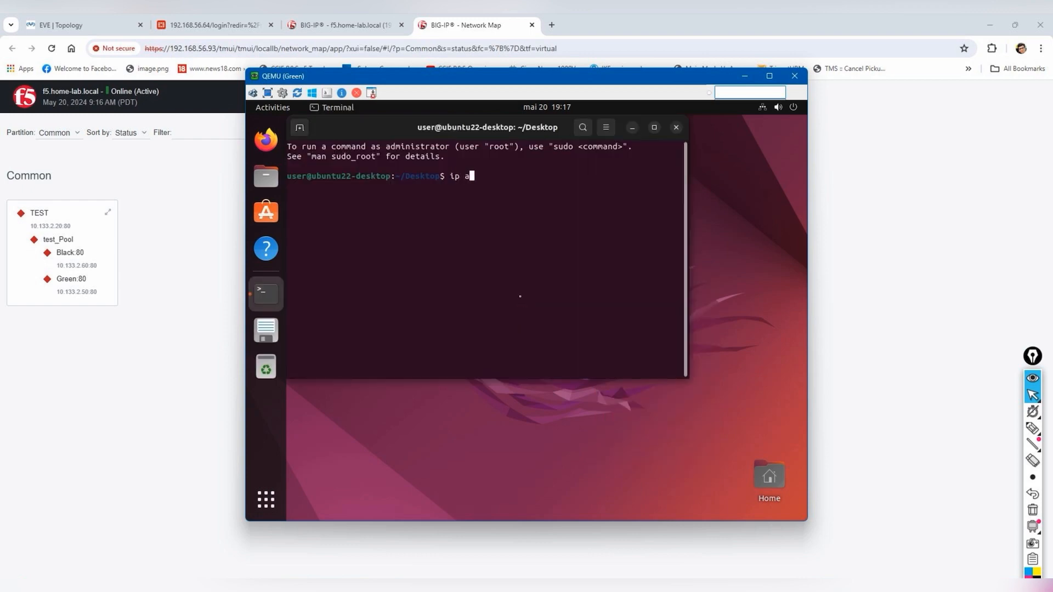
pyautogui.press('Return')
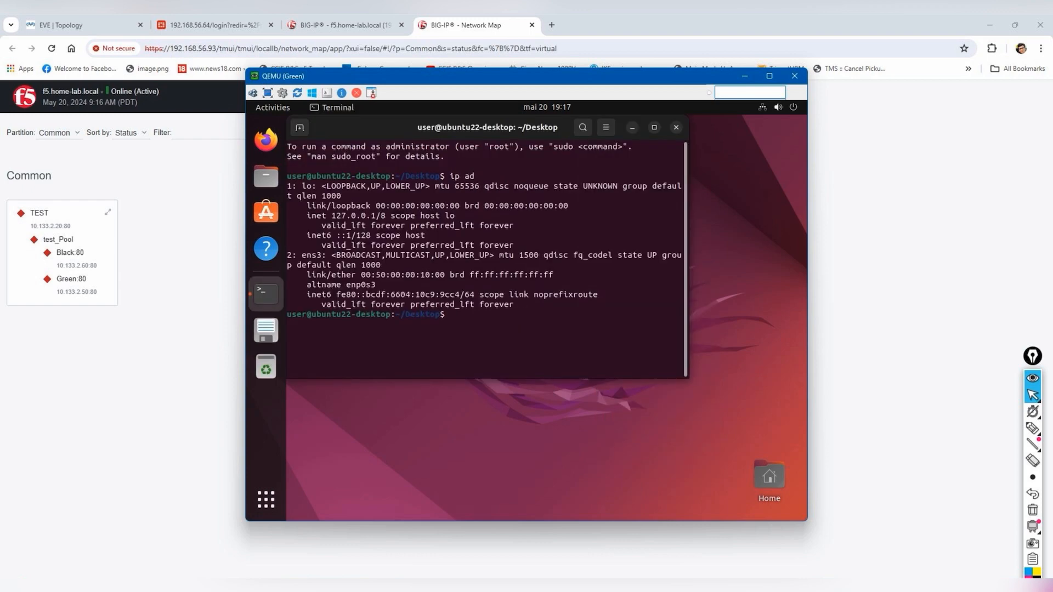
pyautogui.press('Up')
pyautogui.press('Return')
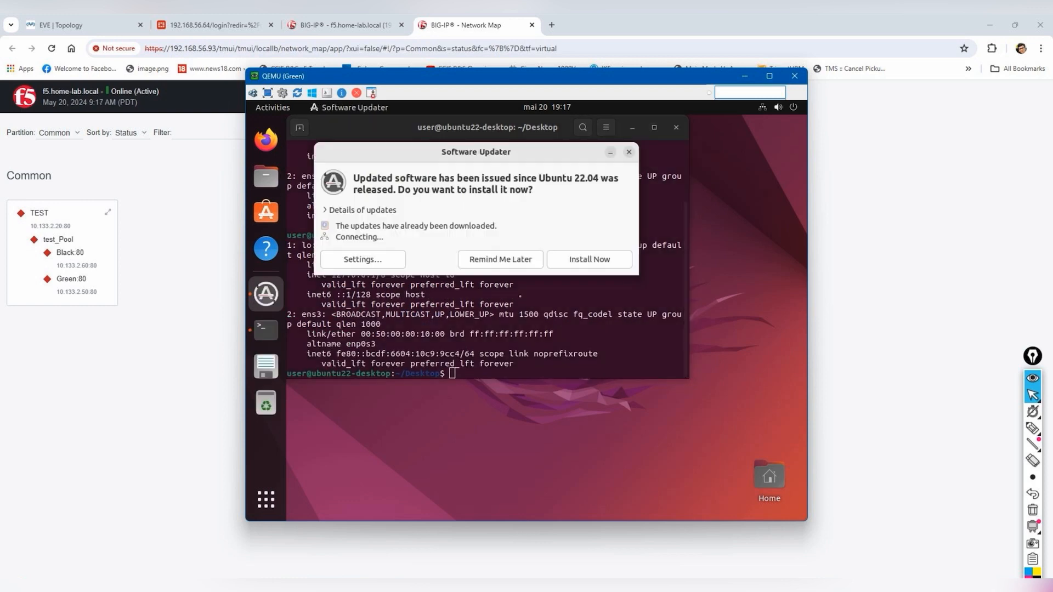
pyautogui.click(535, 264)
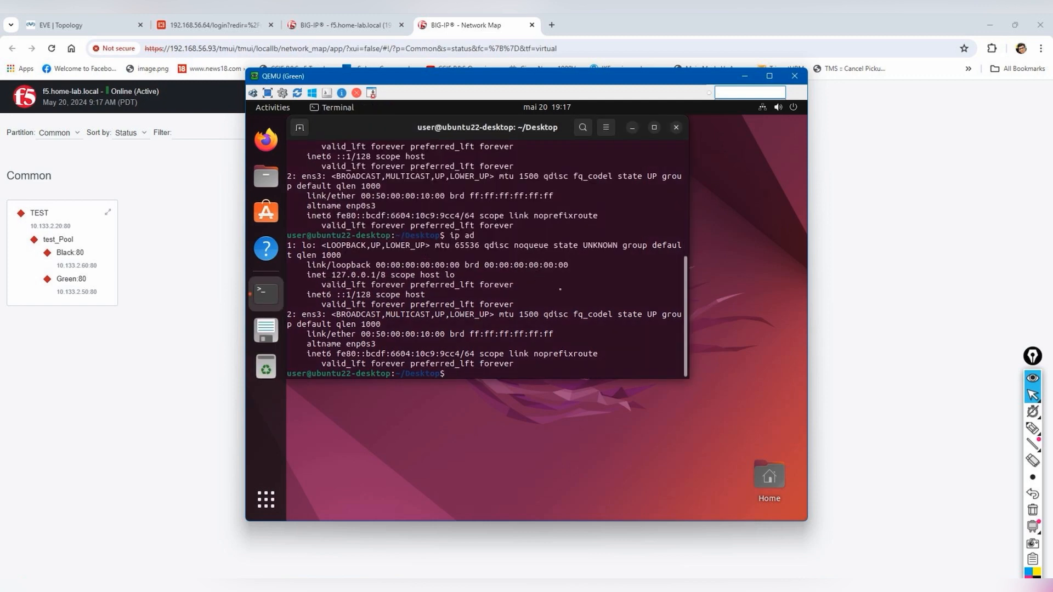
pyautogui.press('Return')
pyautogui.press('Return')
pyautogui.press('Return')
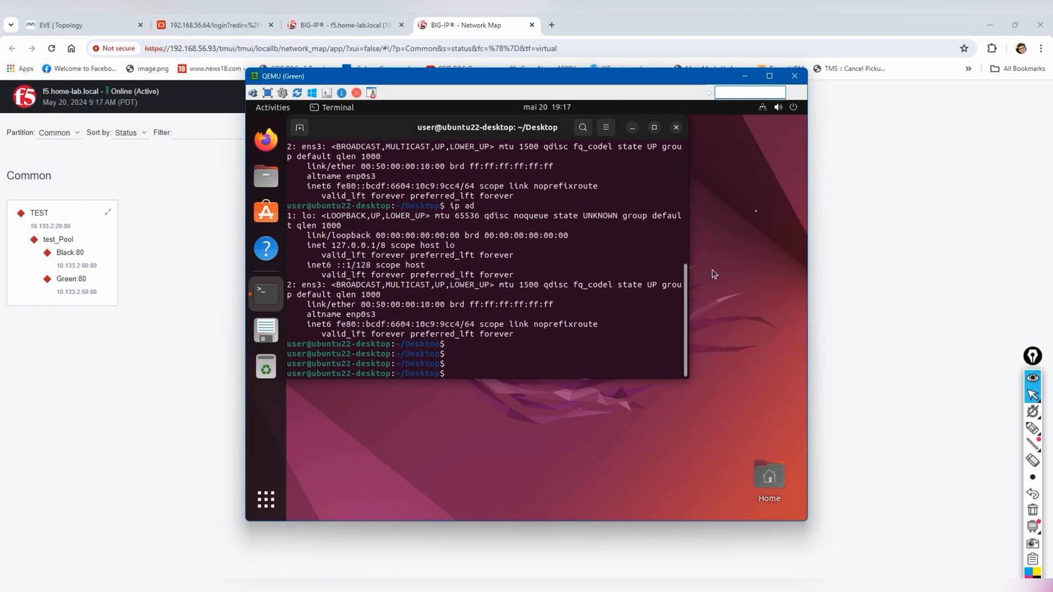
# - Recheck the wired connection's IPv4 settings and close them without changes
pyautogui.click(793, 108)
pyautogui.click(695, 159)
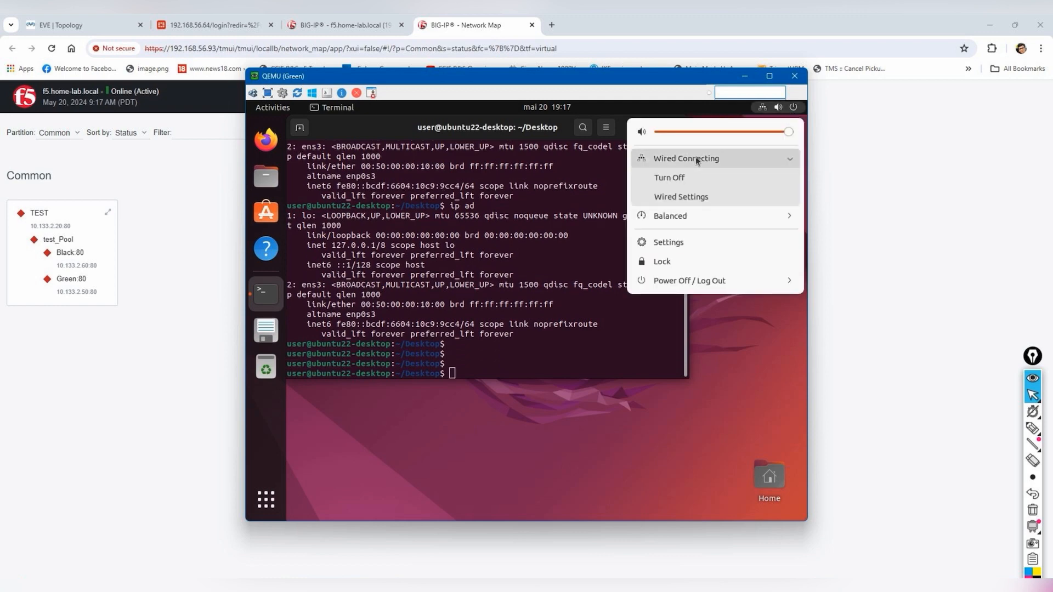
pyautogui.click(689, 198)
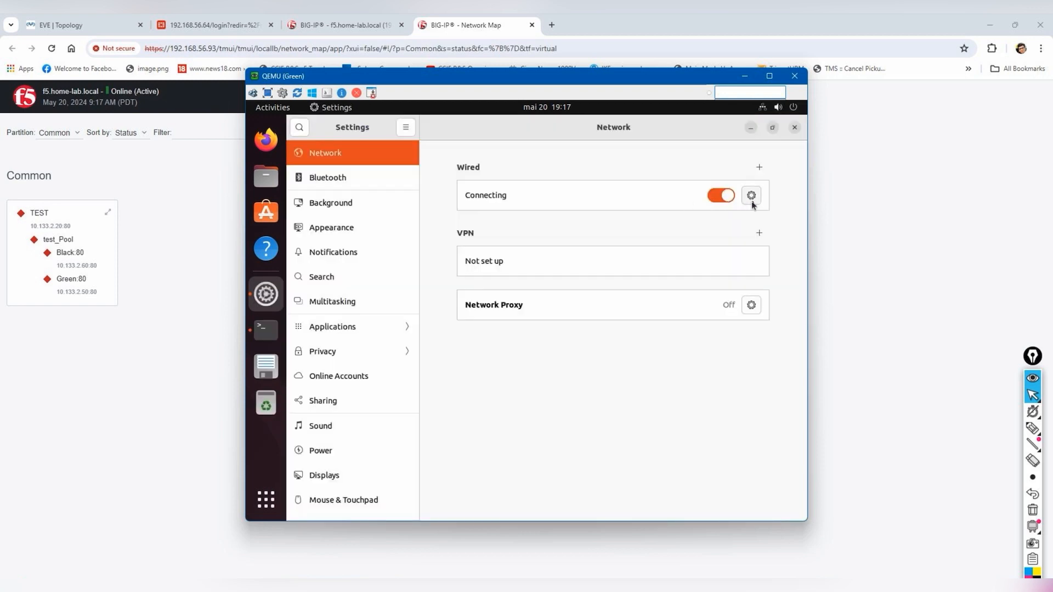
pyautogui.click(751, 196)
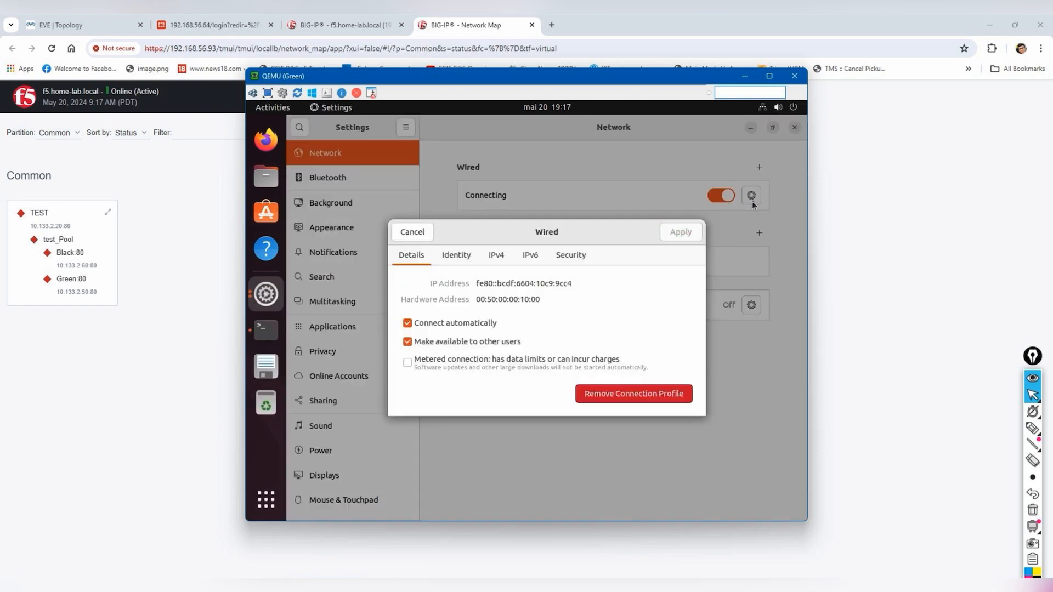
pyautogui.click(498, 255)
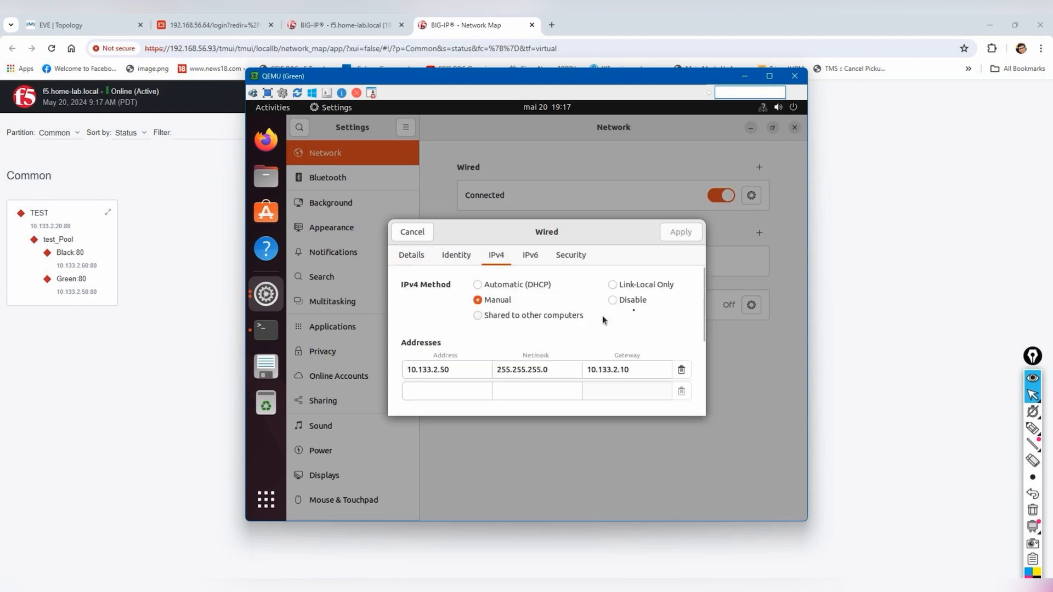
pyautogui.click(414, 233)
pyautogui.click(795, 127)
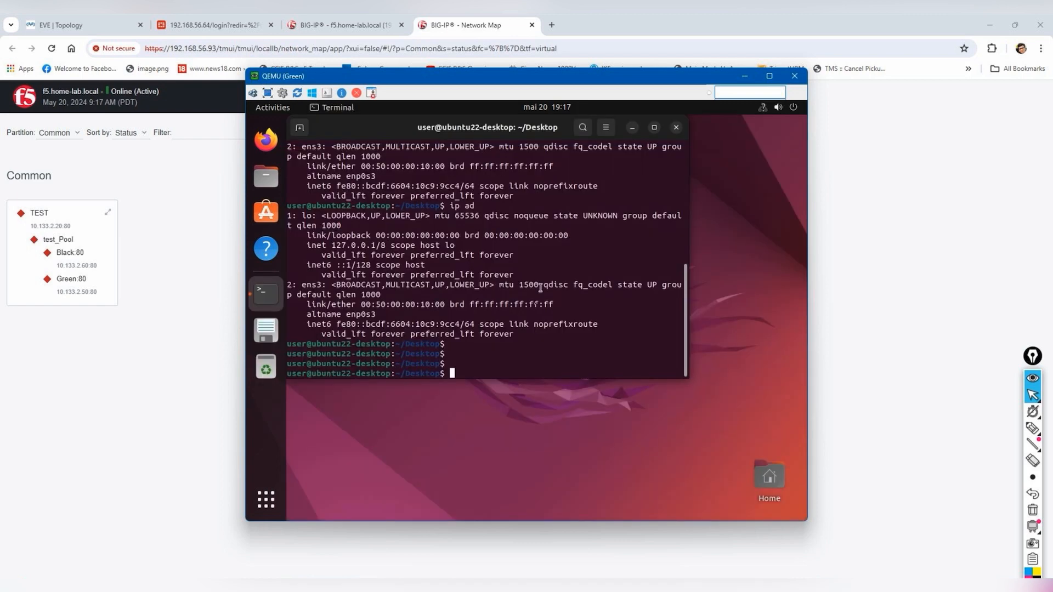
# - Confirm 10.133.2.50 with ip ad, then ping 10.133.2.10 until stopped with Ctrl+C
pyautogui.write('ip ad')
pyautogui.press('Return')
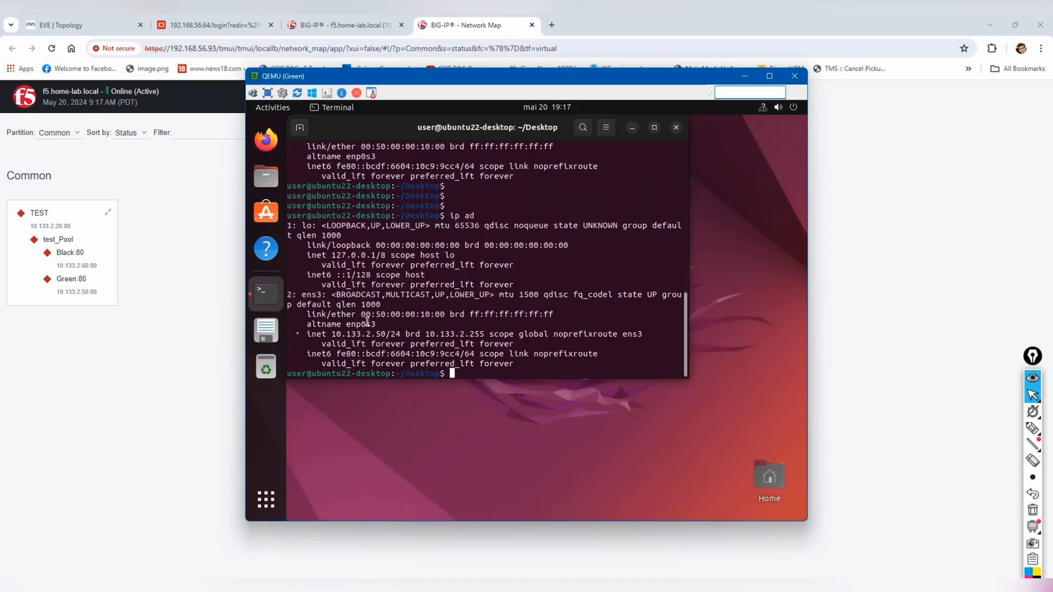
pyautogui.moveTo(330, 336); pyautogui.dragTo(387, 335)
pyautogui.write('ping ')
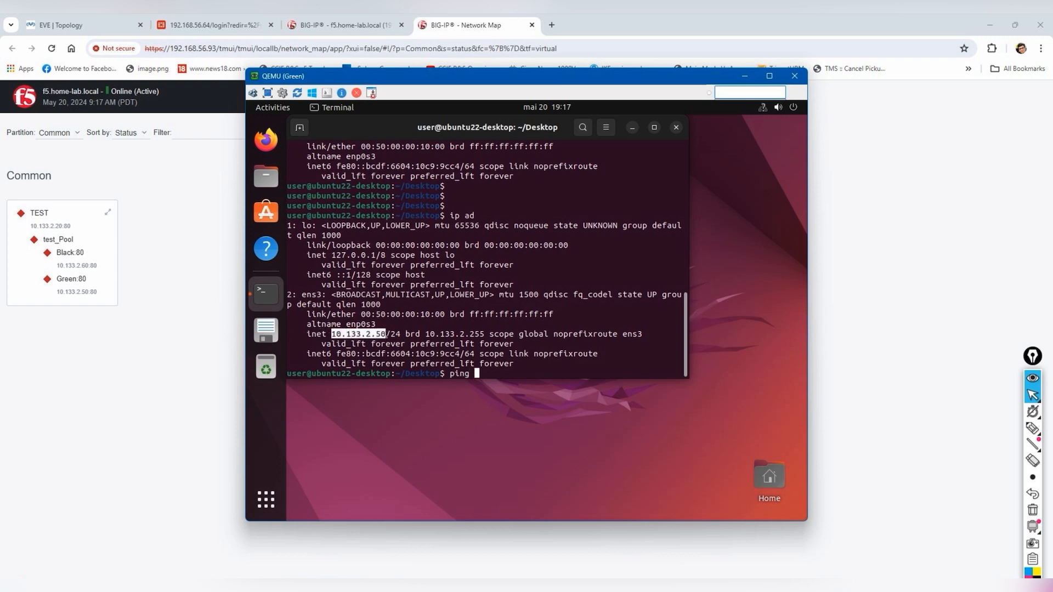
pyautogui.write('10.133.2.10')
pyautogui.press('Return')
pyautogui.hotkey('ctrl', 'c')
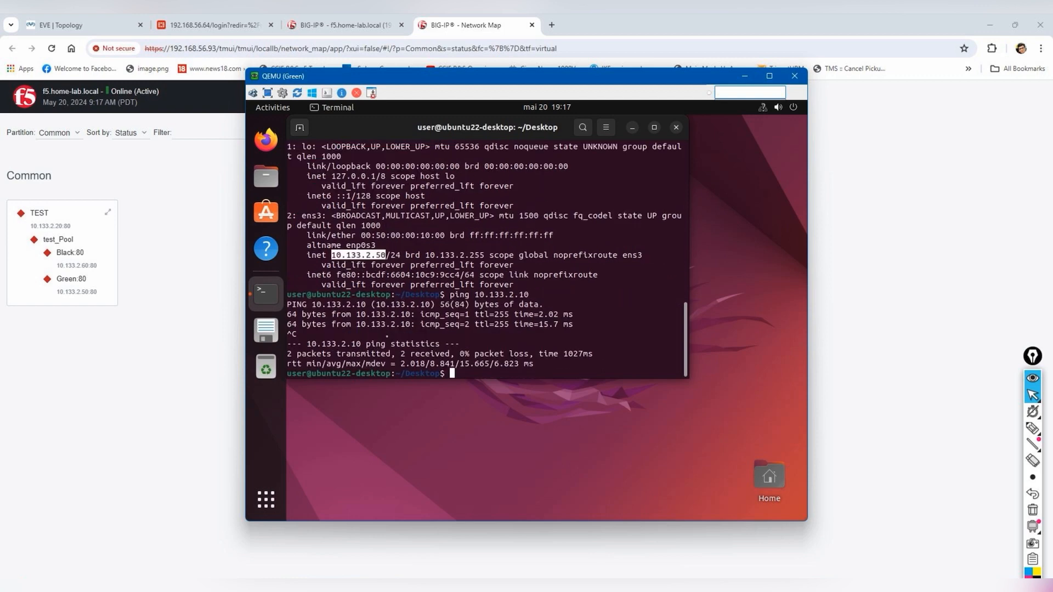
pyautogui.click(329, 18)
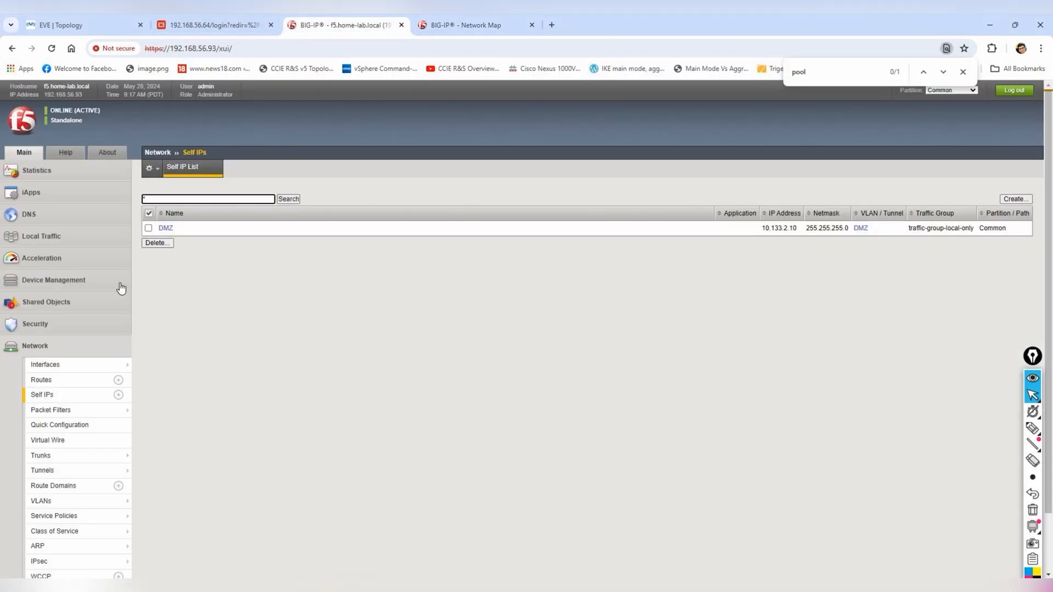
# - Browse BIG-IP's TEST virtual server, test_Pool, and the node list to check member status
pyautogui.click(49, 235)
pyautogui.click(82, 271)
pyautogui.click(176, 270)
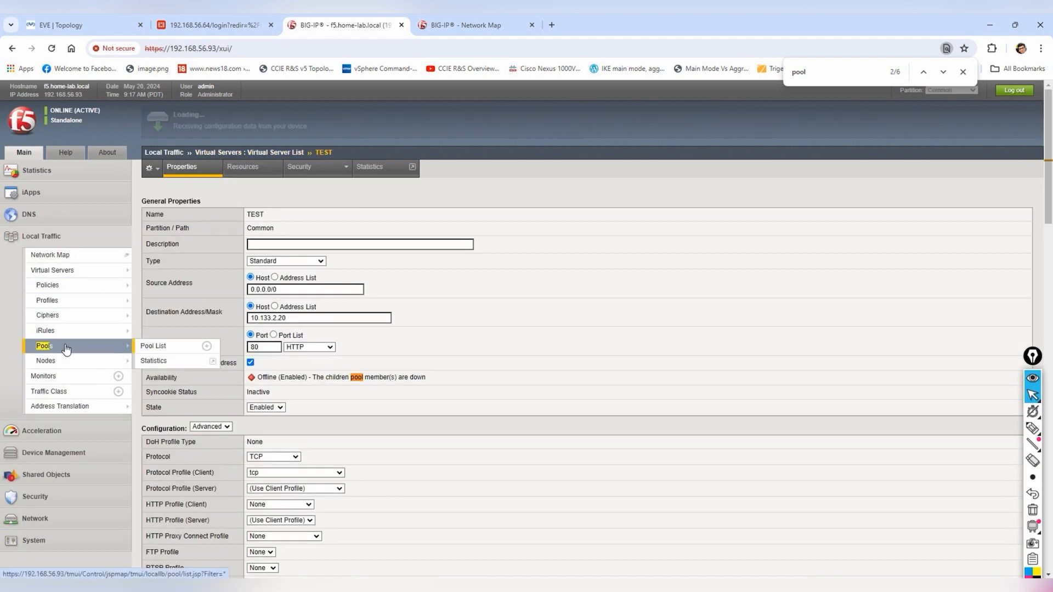
pyautogui.click(66, 348)
pyautogui.click(213, 230)
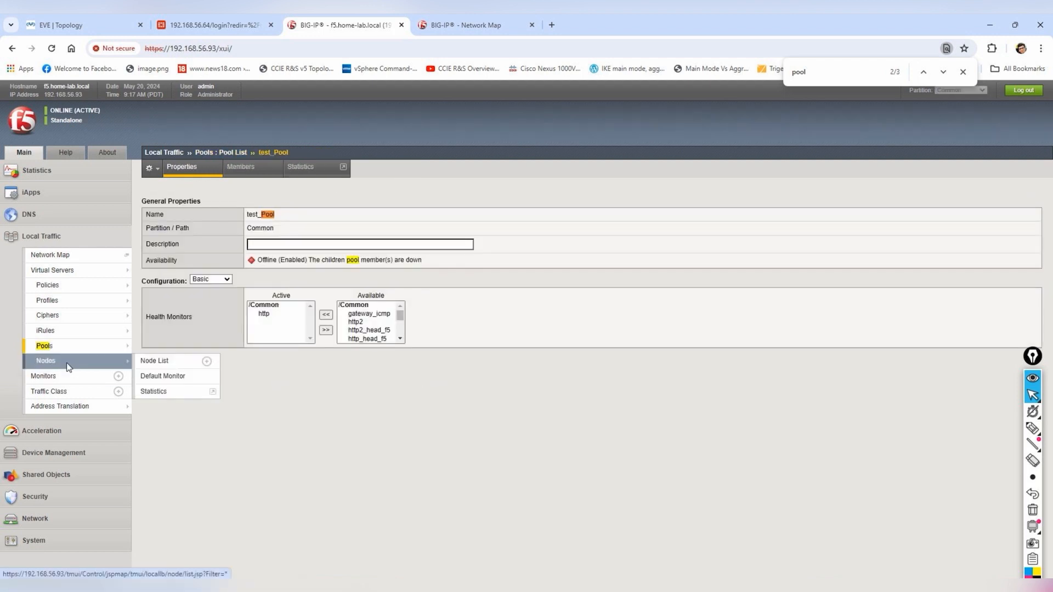
pyautogui.click(52, 360)
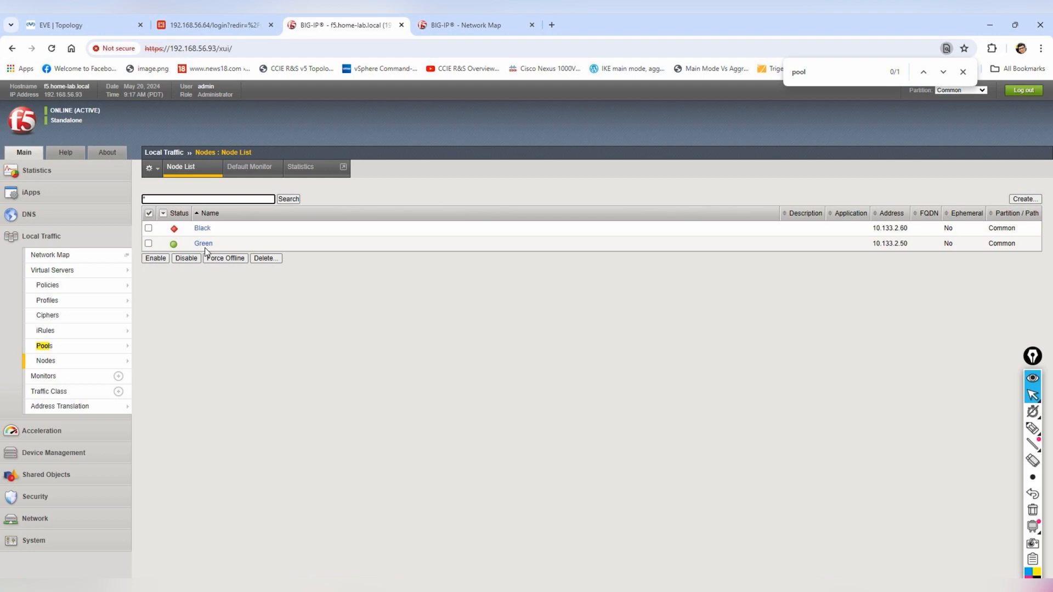
# - Open the DMZ Black server's console from the EVE-NG topology and log in to Ubuntu
pyautogui.moveTo(828, 586)
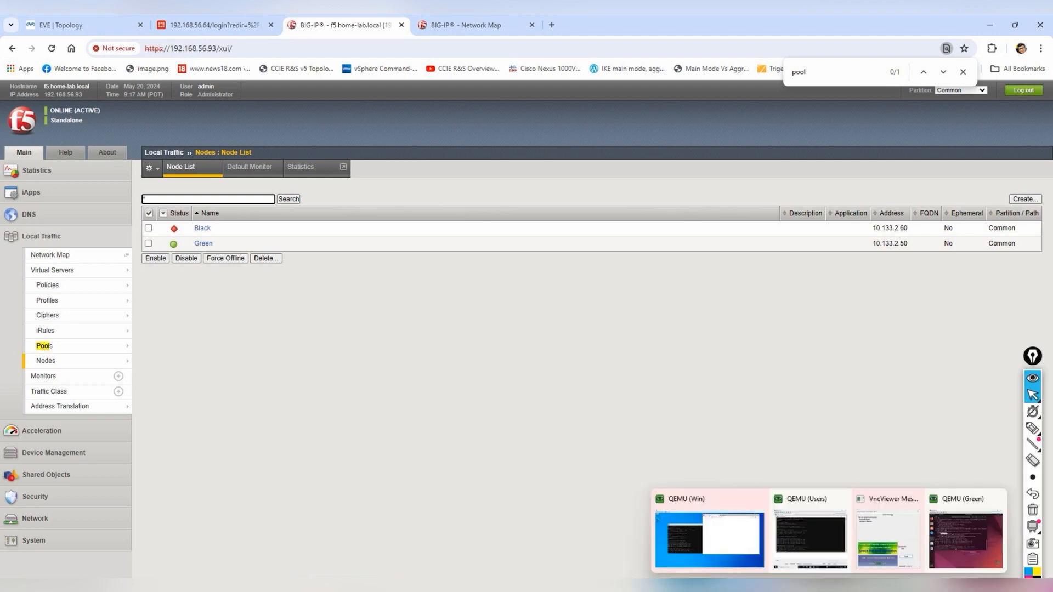
pyautogui.click(69, 24)
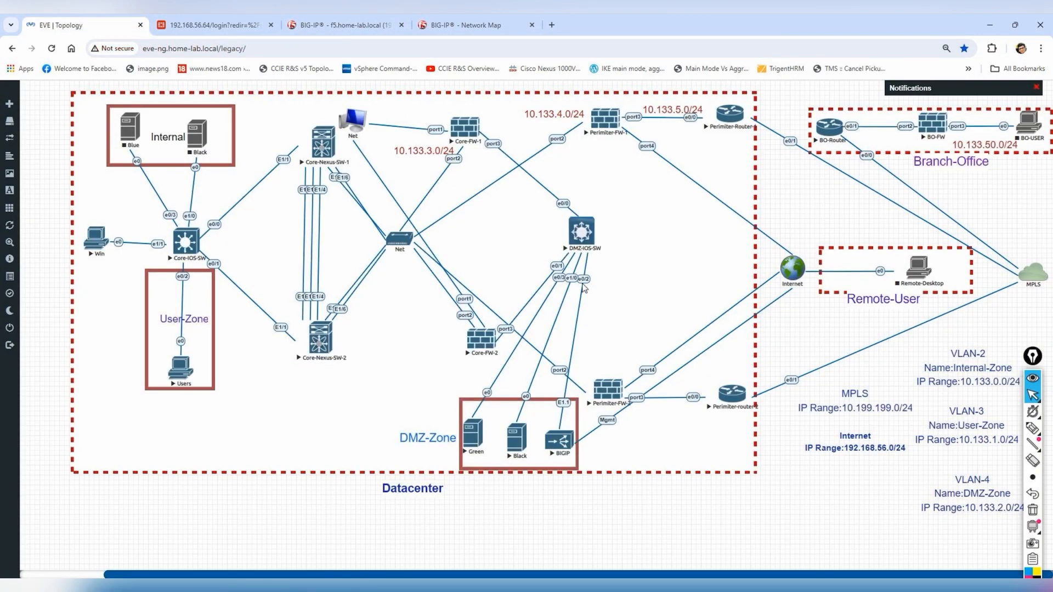
pyautogui.click(518, 447)
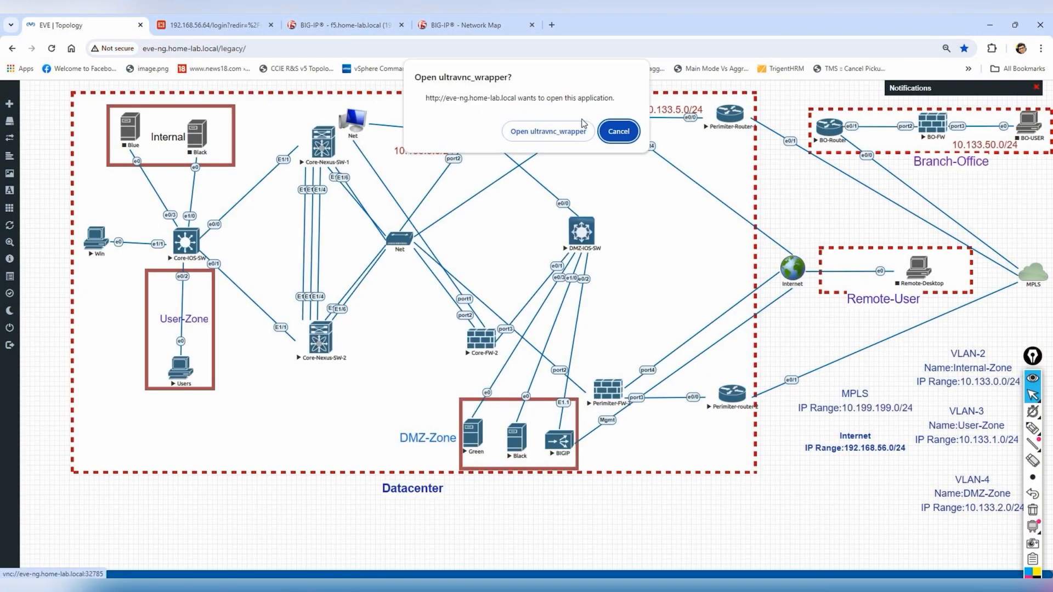
pyautogui.click(575, 134)
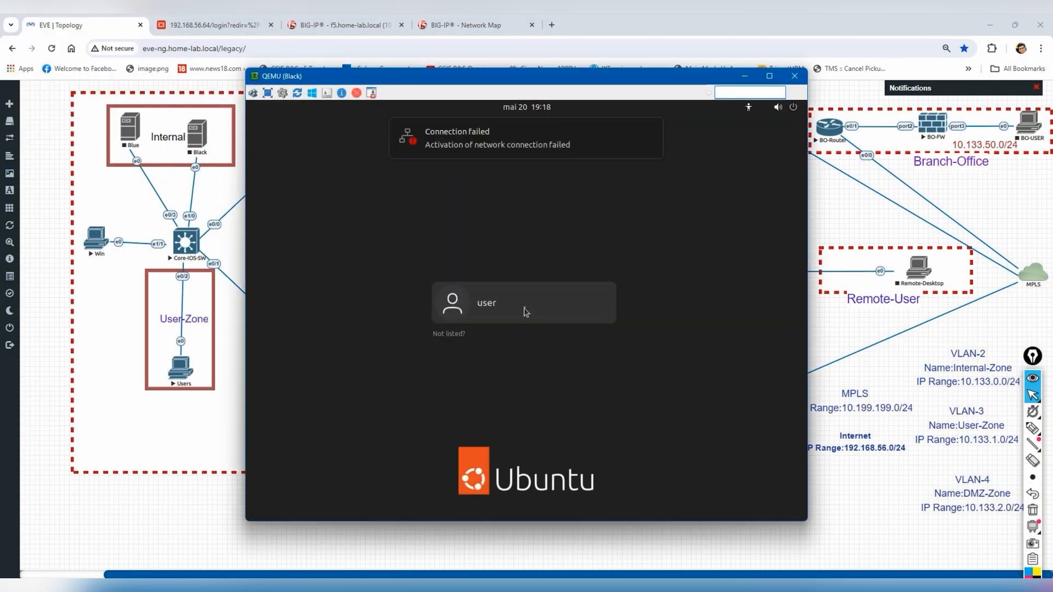
pyautogui.write('•••••')
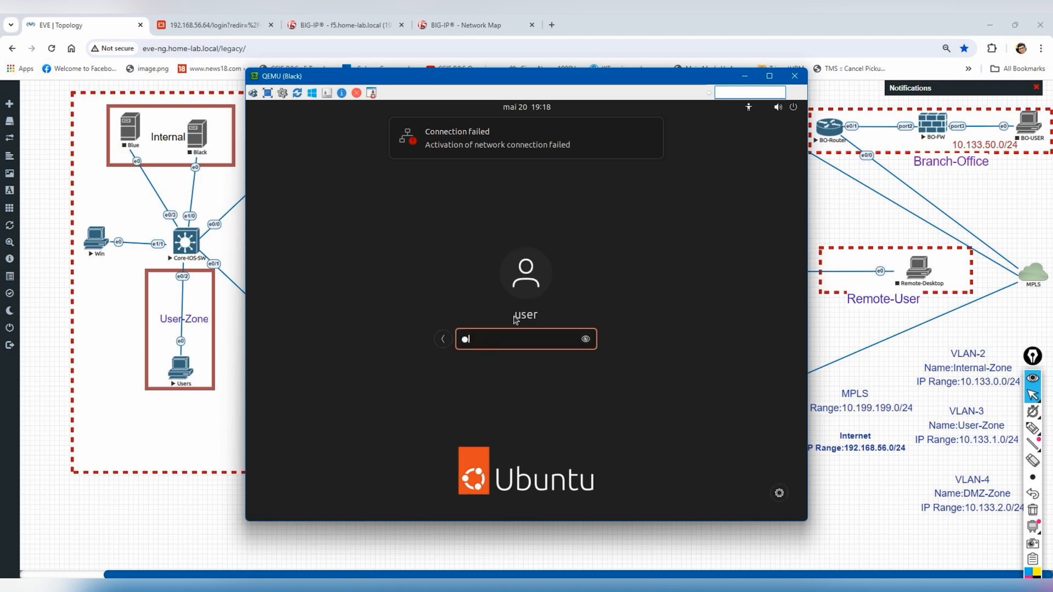
pyautogui.press('Return')
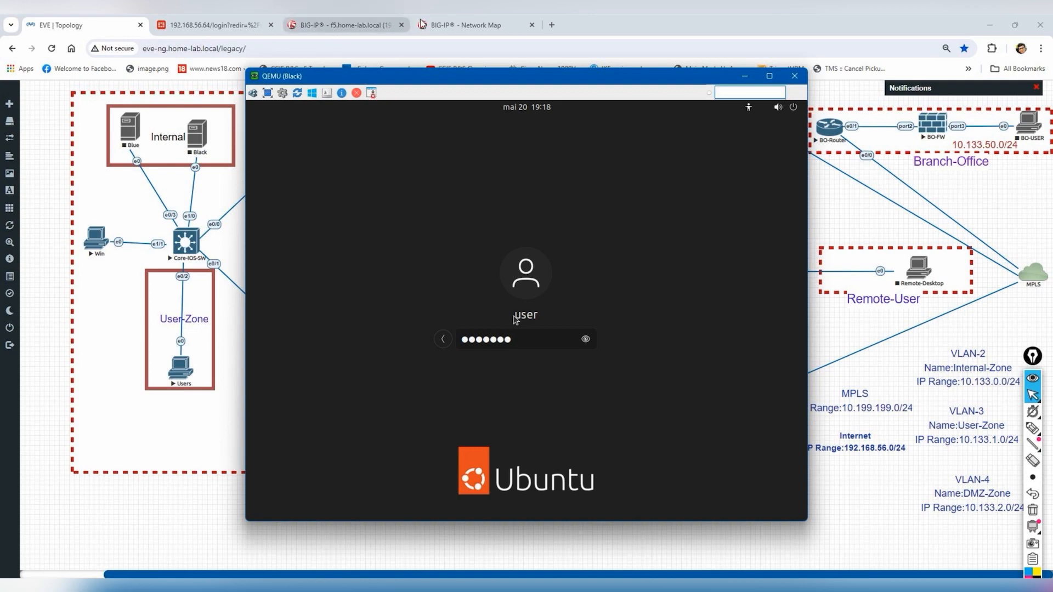
# - Check the BIG-IP network map and node list, then return to the Black VM console
pyautogui.click(450, 24)
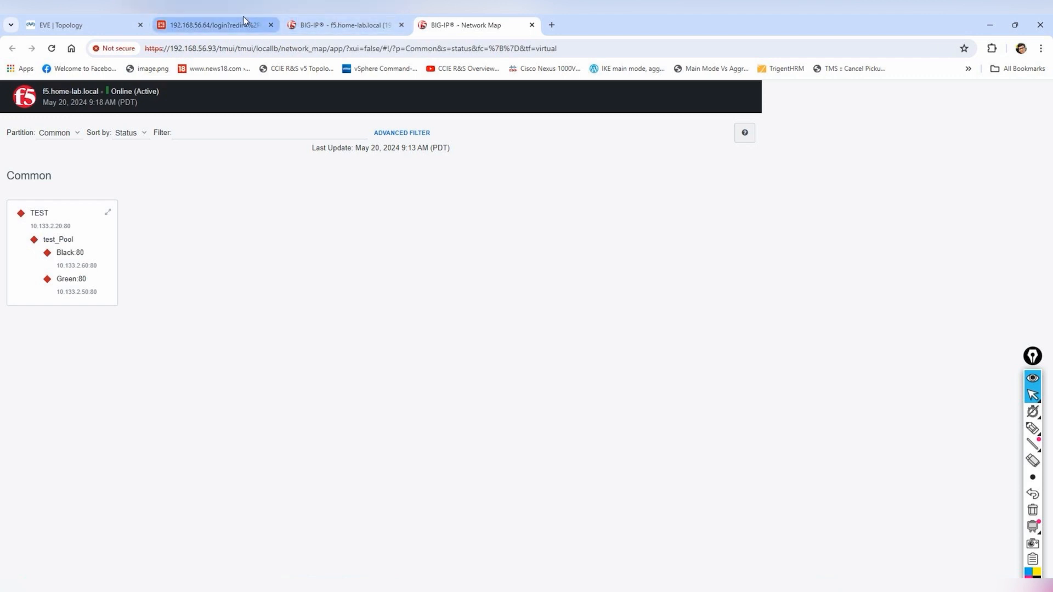
pyautogui.moveTo(243, 16)
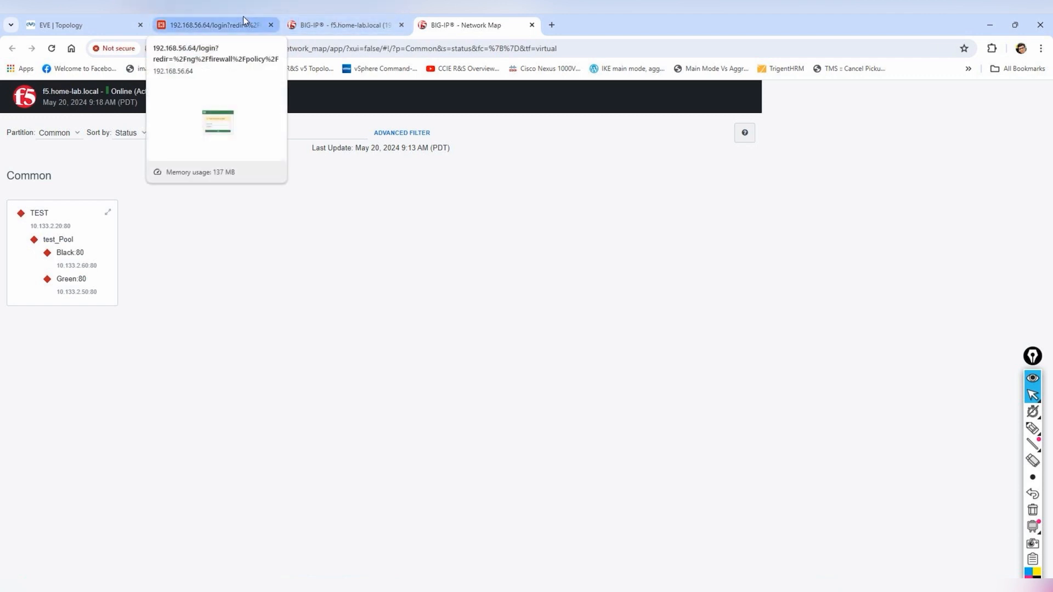
pyautogui.click(374, 25)
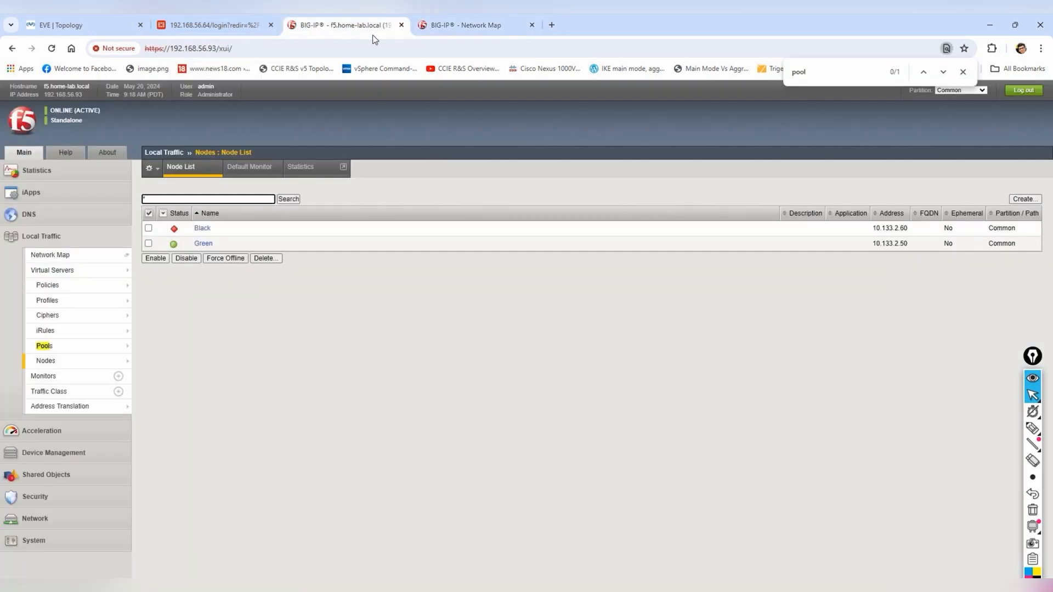
pyautogui.moveTo(794, 583)
pyautogui.click(921, 524)
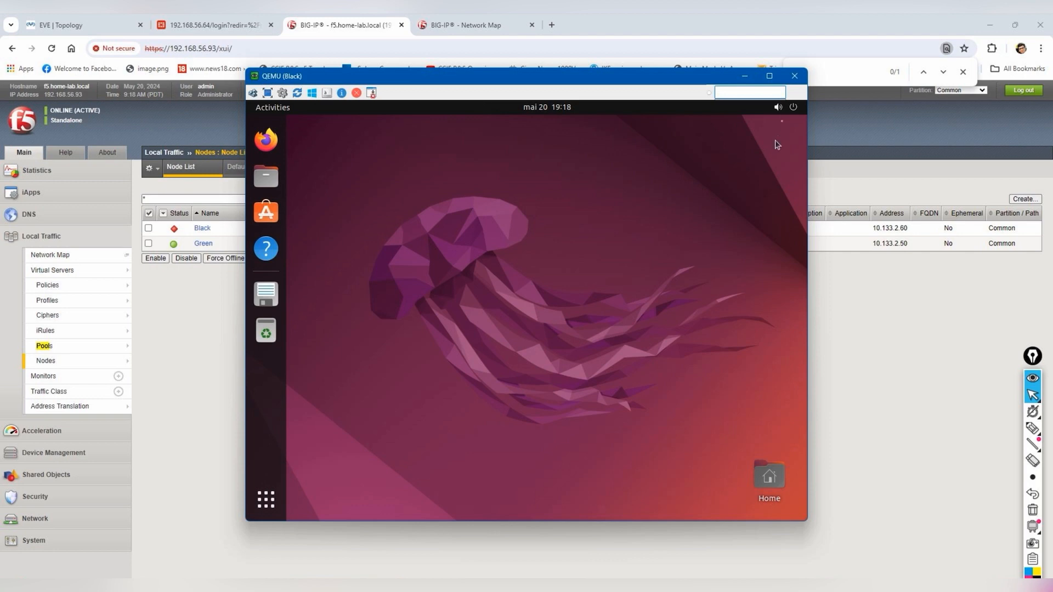
# - Open Ubuntu's wired network settings and turn the wired connection on
pyautogui.click(783, 107)
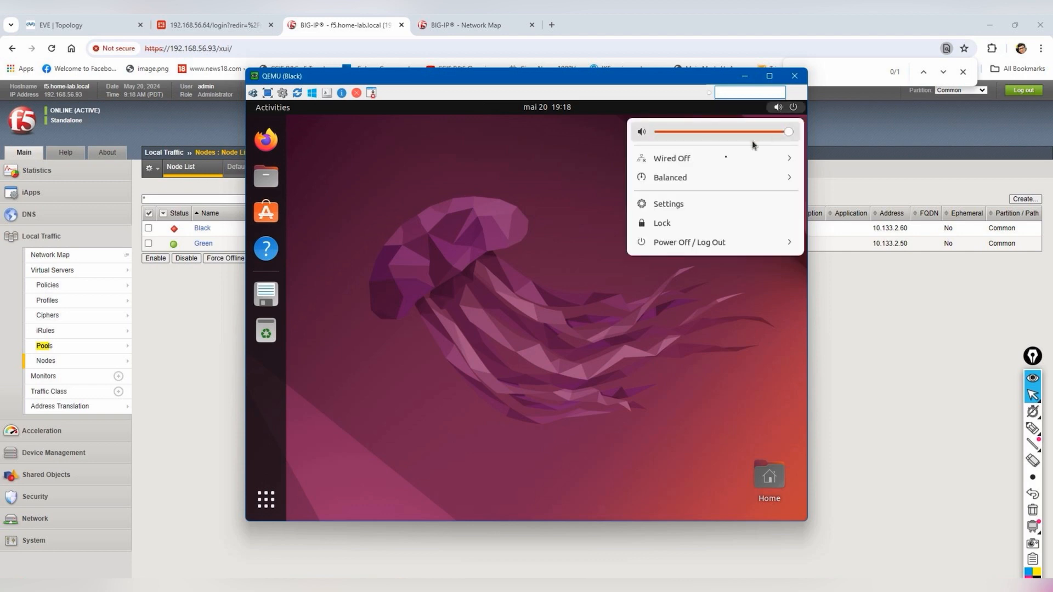
pyautogui.click(725, 158)
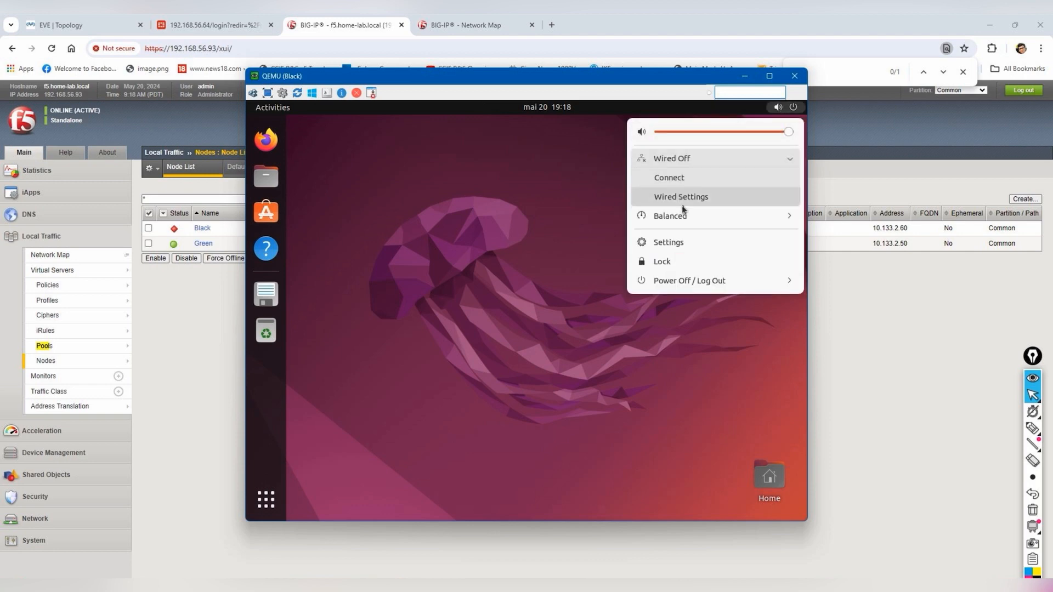
pyautogui.click(683, 197)
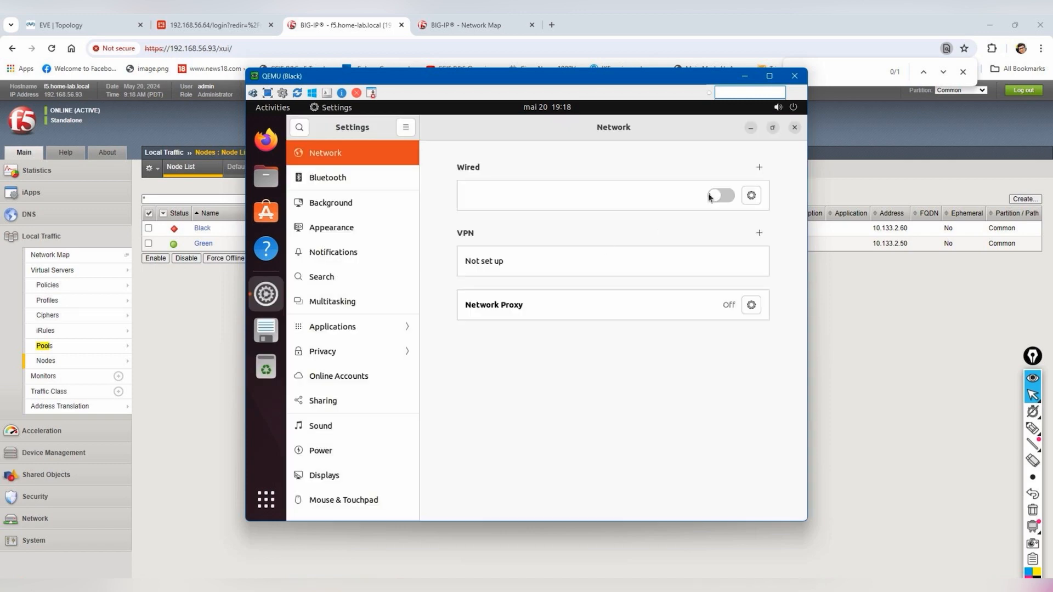
pyautogui.click(713, 196)
# - Set wired IPv4 to manual: 10.133.2.60, netmask 255.255.255.0, gateway 10.133.2.10, and apply
pyautogui.click(751, 196)
pyautogui.click(530, 256)
pyautogui.click(496, 257)
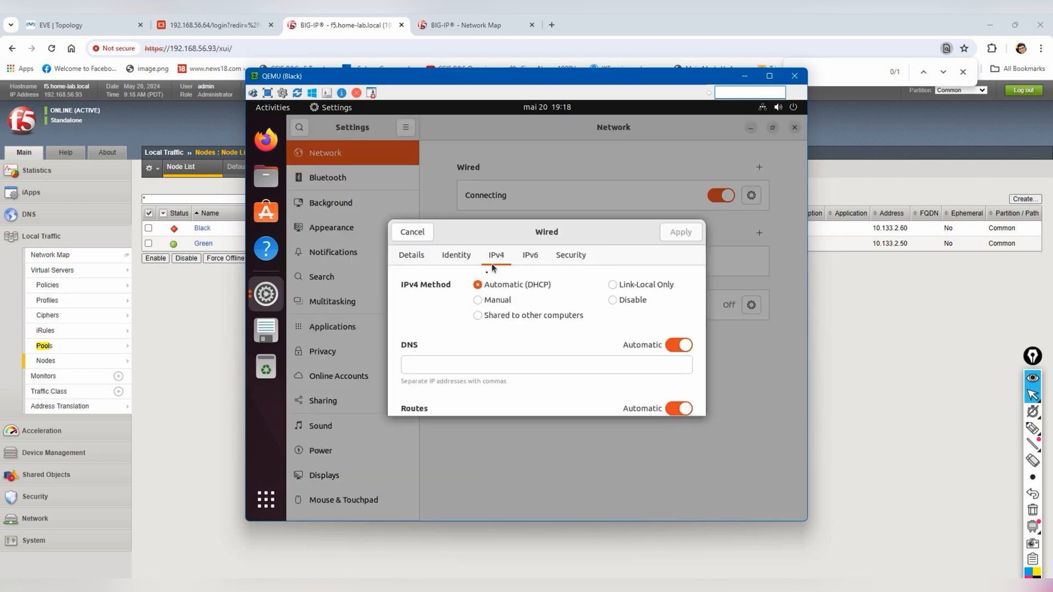
pyautogui.click(493, 301)
pyautogui.click(443, 366)
pyautogui.write('10')
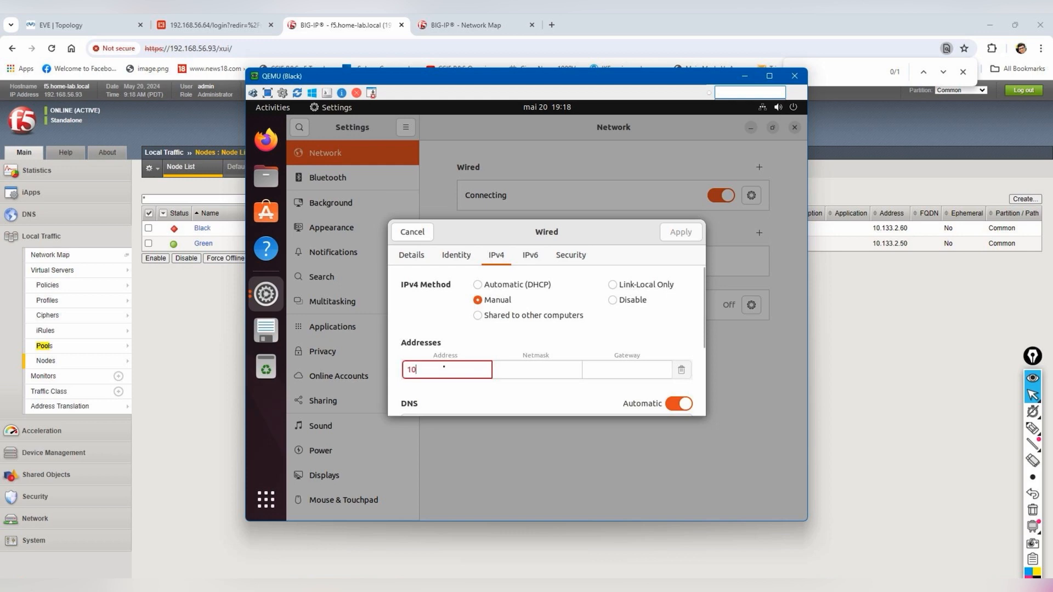
pyautogui.write('.133.2.60')
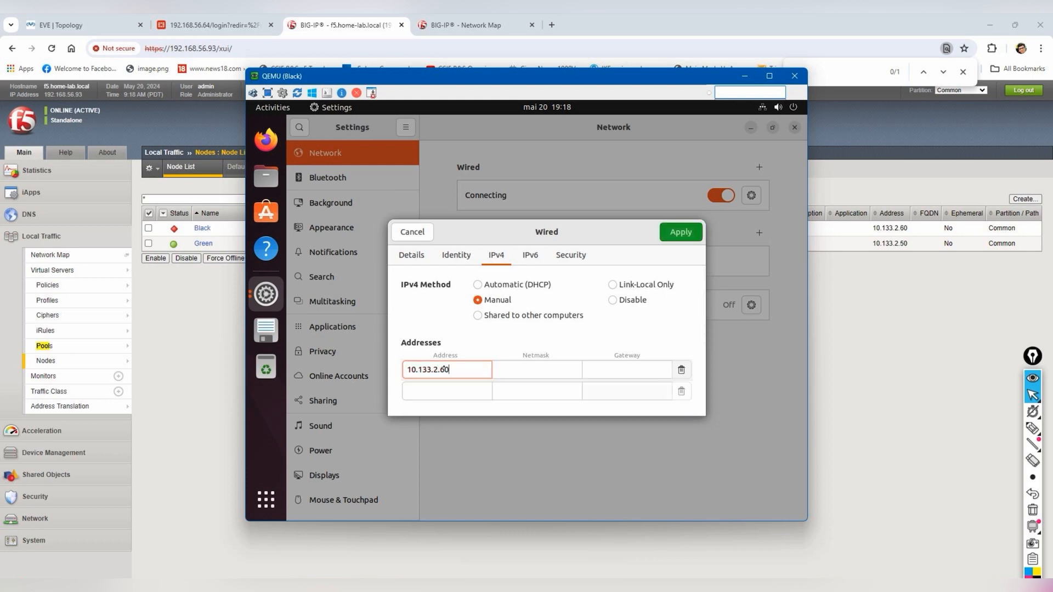
pyautogui.press('Tab')
pyautogui.write('255.255.255.0')
pyautogui.press('Tab')
pyautogui.write('10.133.2.10')
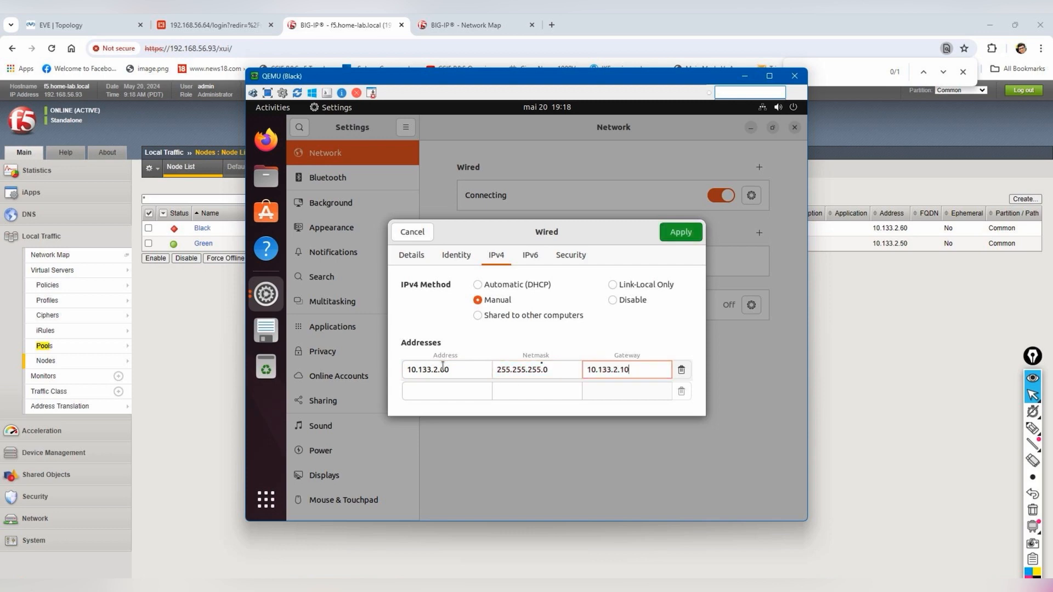
pyautogui.click(682, 237)
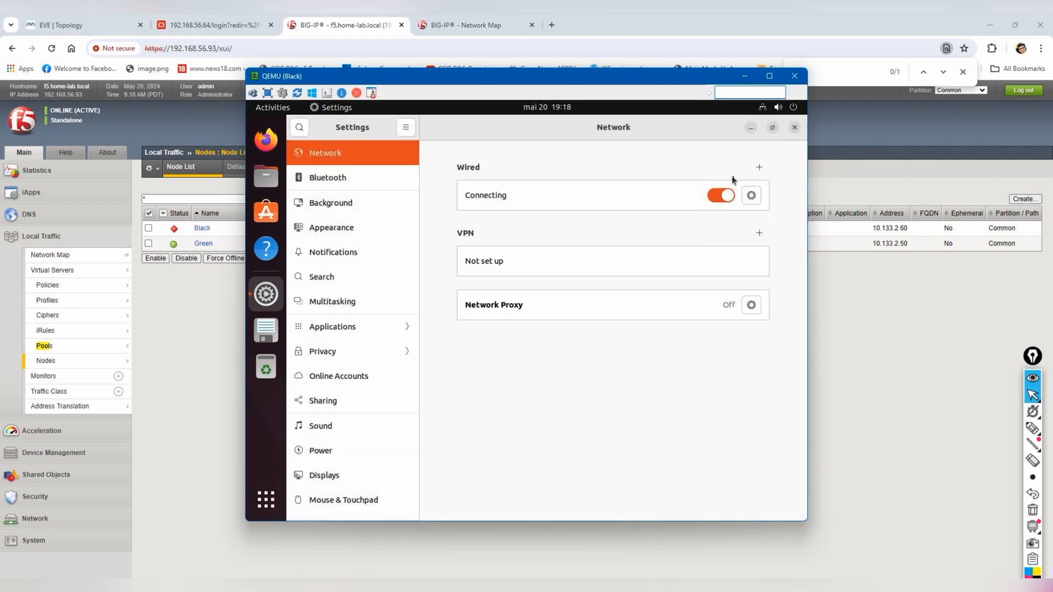
# - Toggle the wired connection off and on, confirm its new address and route, and close settings
pyautogui.click(722, 195)
pyautogui.click(722, 195)
pyautogui.click(751, 196)
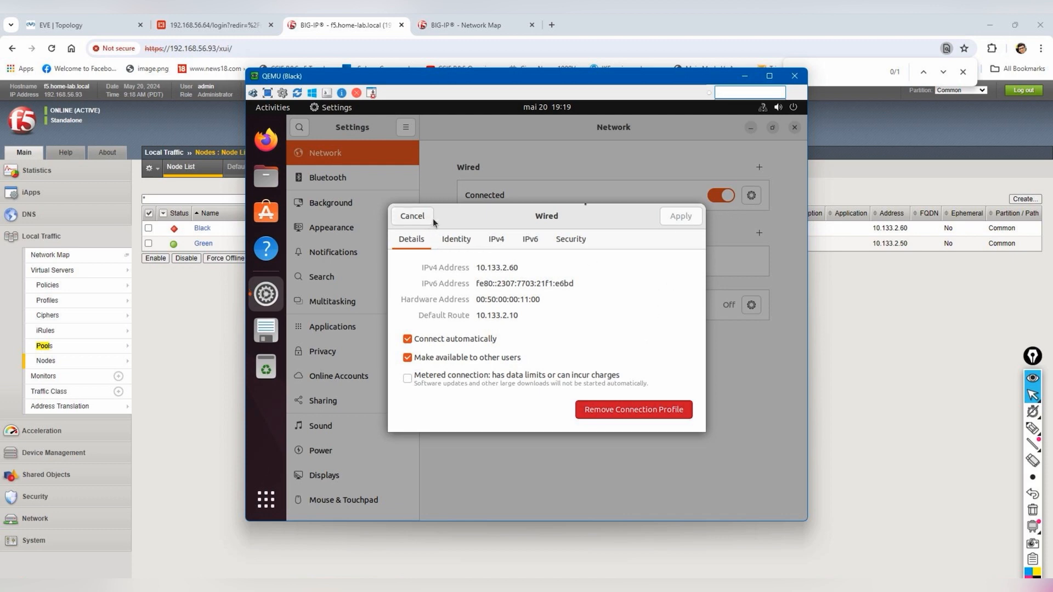
pyautogui.click(429, 219)
pyautogui.click(795, 126)
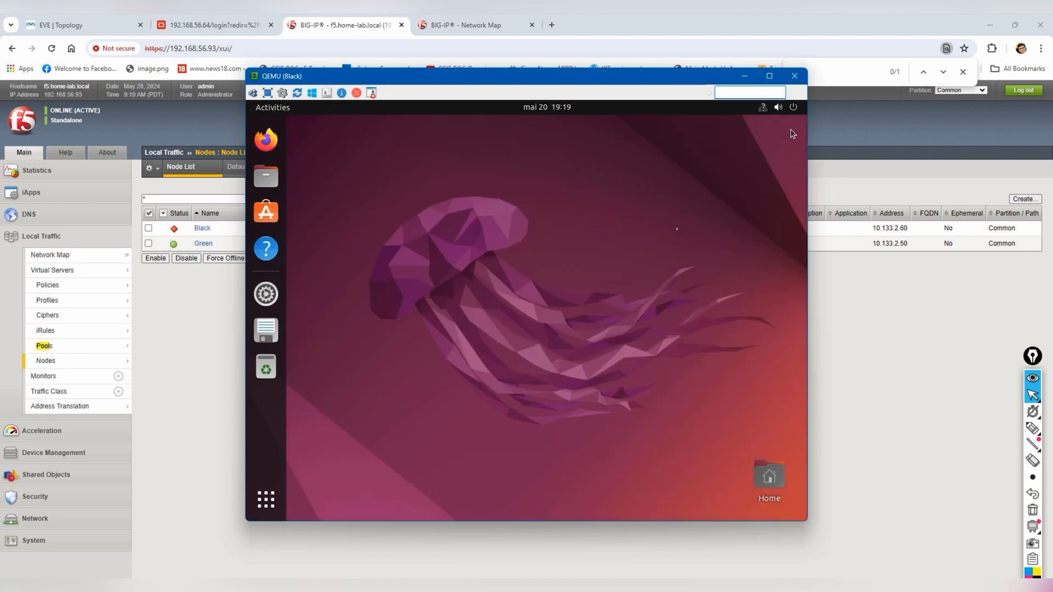
# - Run 'ip ad' in a desktop terminal to confirm ens3 at 10.133.2.60/24, then return to BIG-IP
pyautogui.rightClick(487, 271)
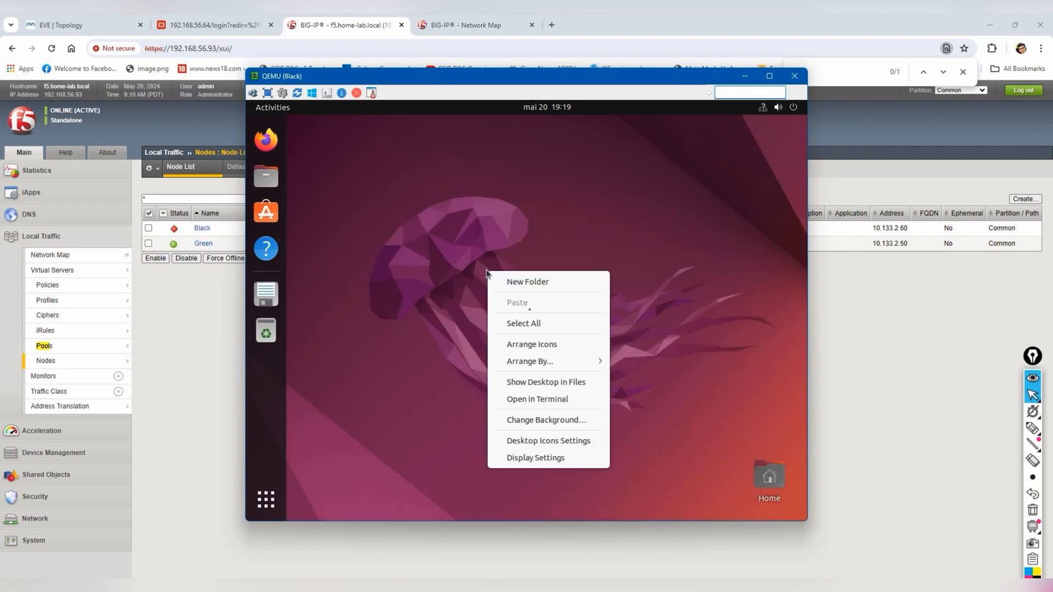
pyautogui.click(542, 403)
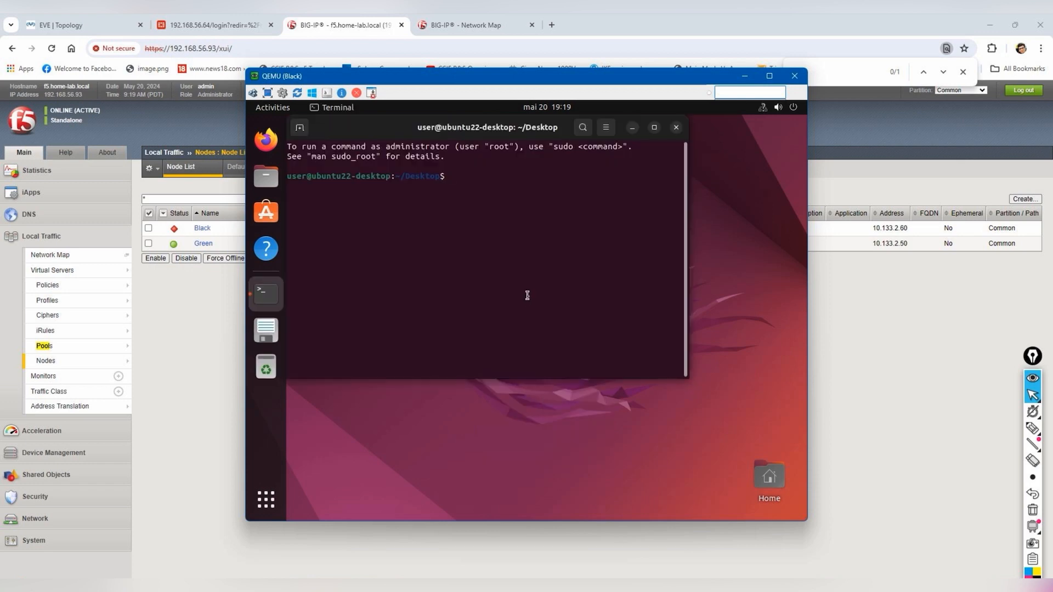
pyautogui.write('ip ad')
pyautogui.press('Return')
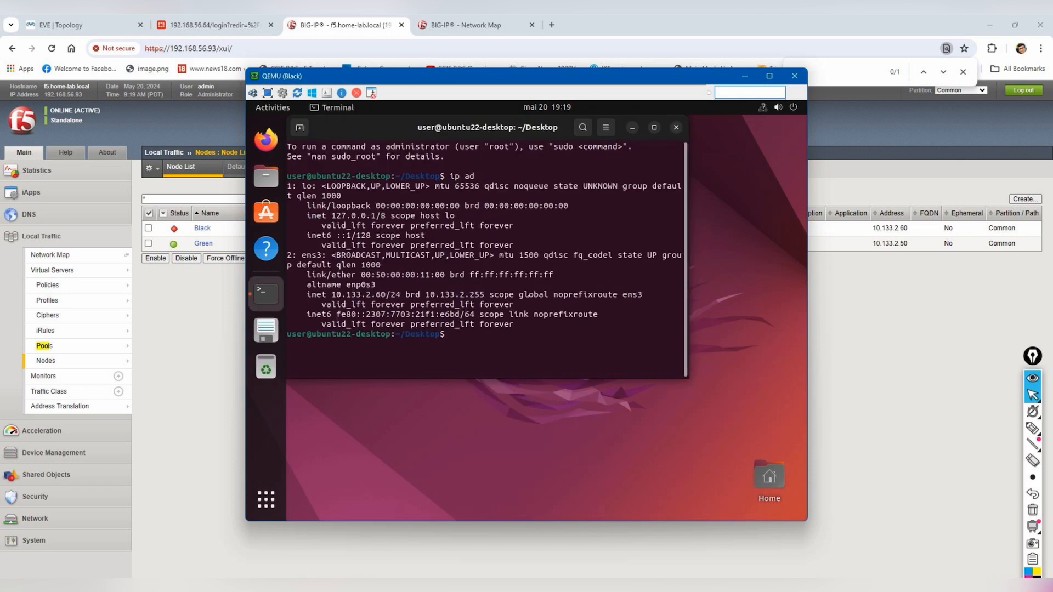
pyautogui.click(231, 334)
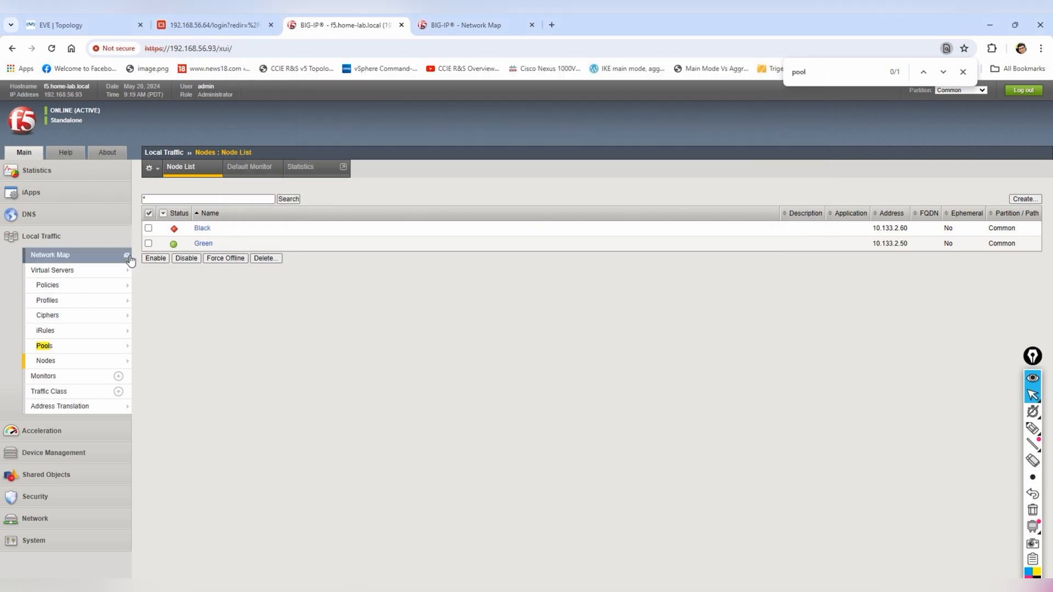
# - Refresh the Node List, then the Virtual Server List, and open the Pool List showing test_Pool
pyautogui.click(52, 48)
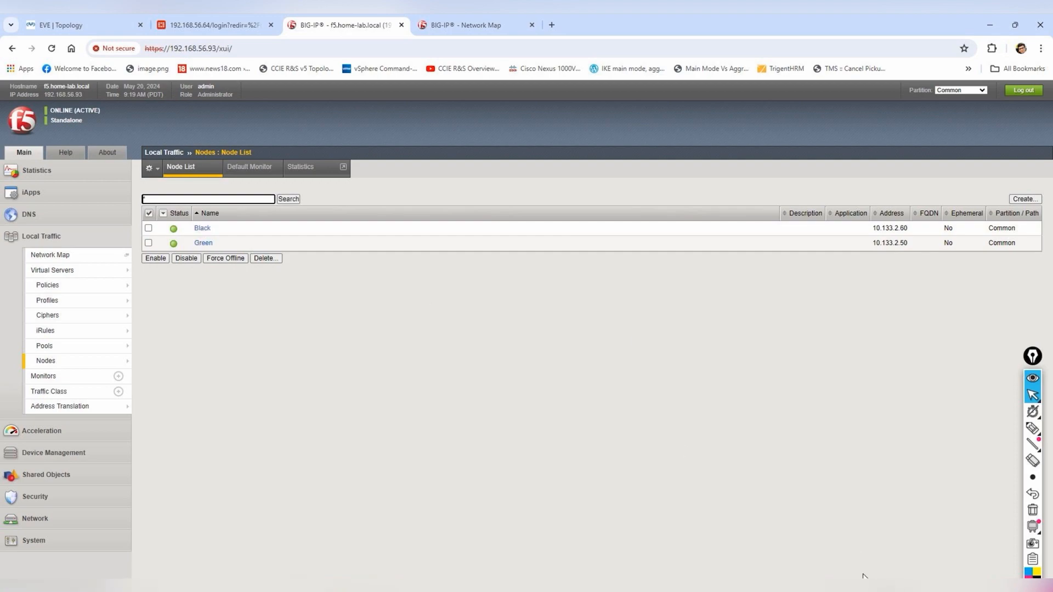
pyautogui.moveTo(861, 576)
pyautogui.click(75, 274)
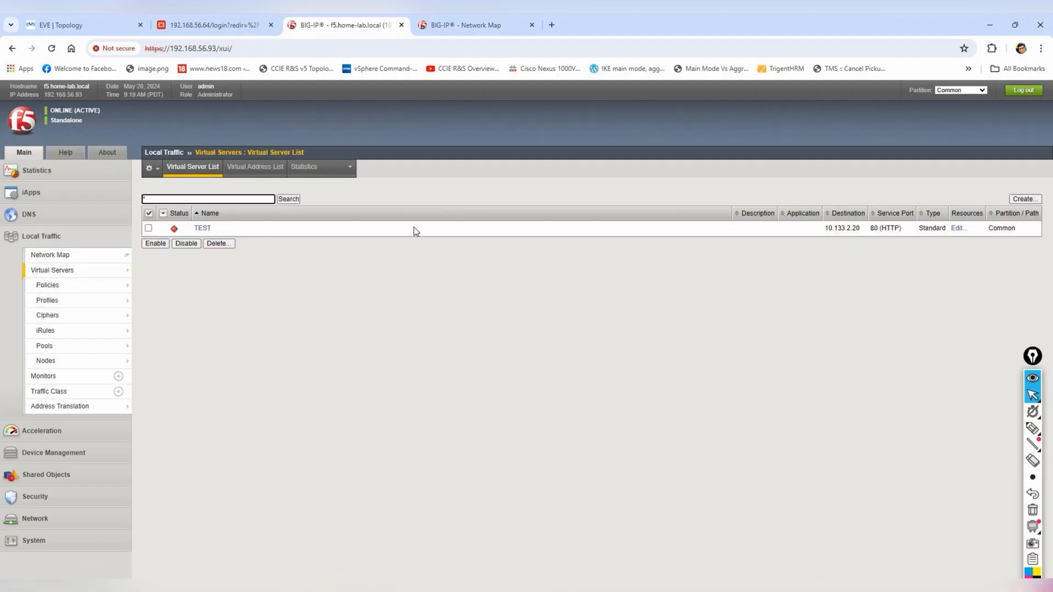
pyautogui.click(60, 51)
pyautogui.click(63, 347)
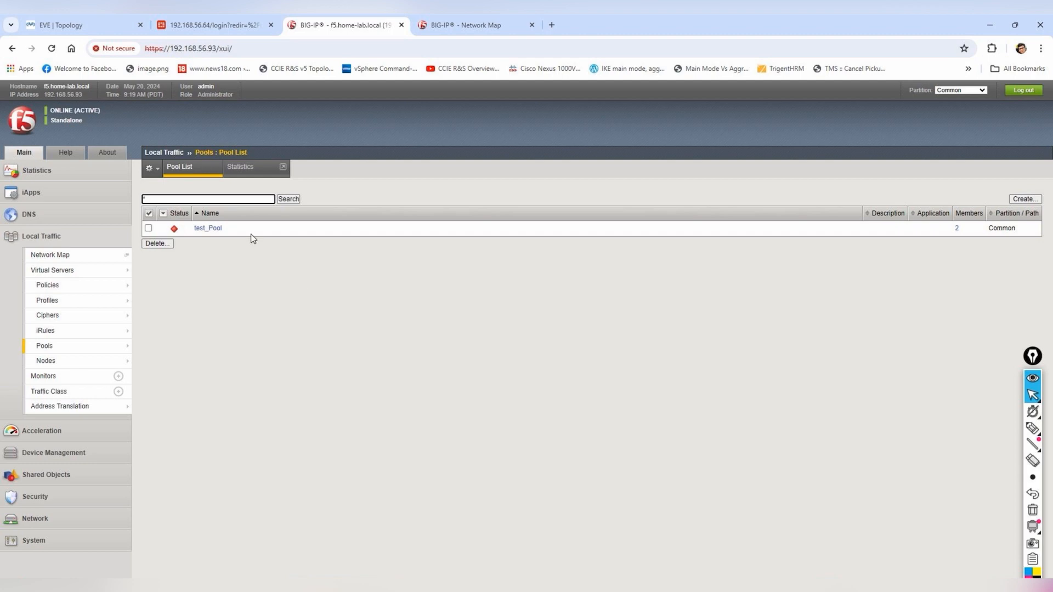
# - Replace test_Pool's active http monitor with gateway_icmp, update, and return to the Pool List
pyautogui.click(216, 229)
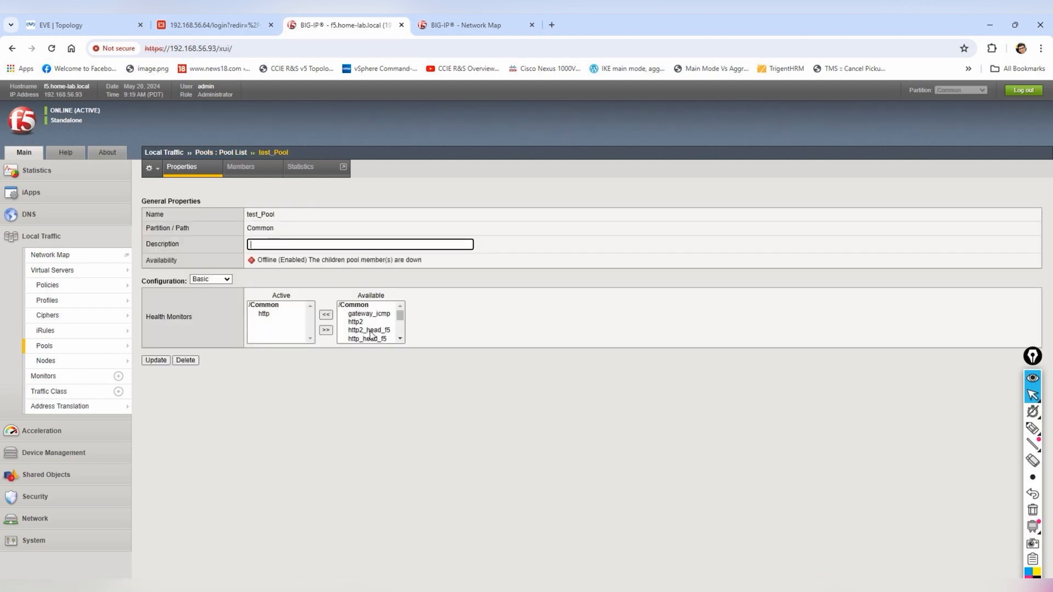
pyautogui.click(370, 313)
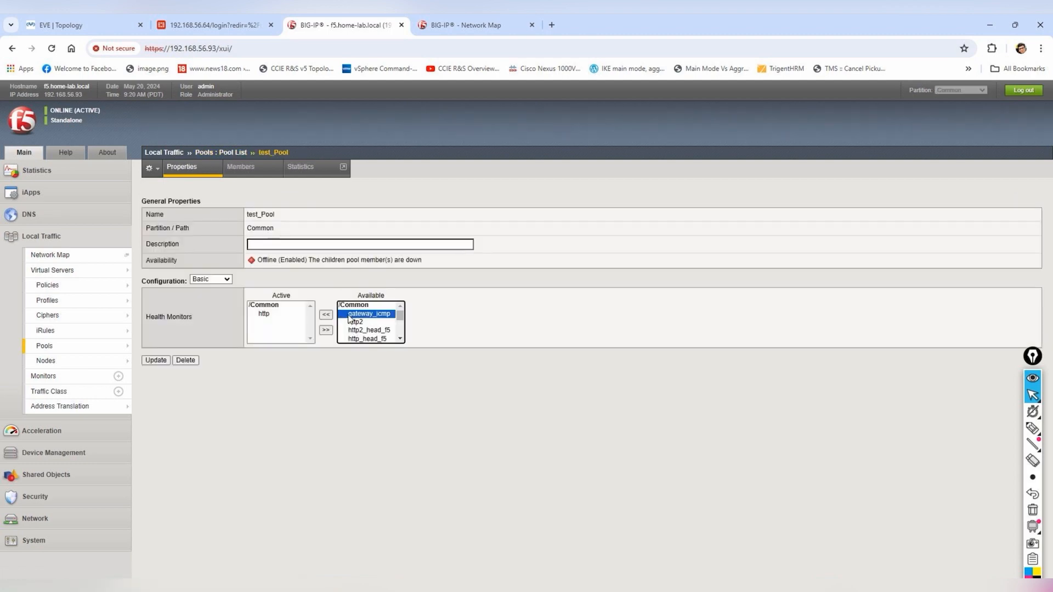
pyautogui.click(325, 315)
pyautogui.click(277, 313)
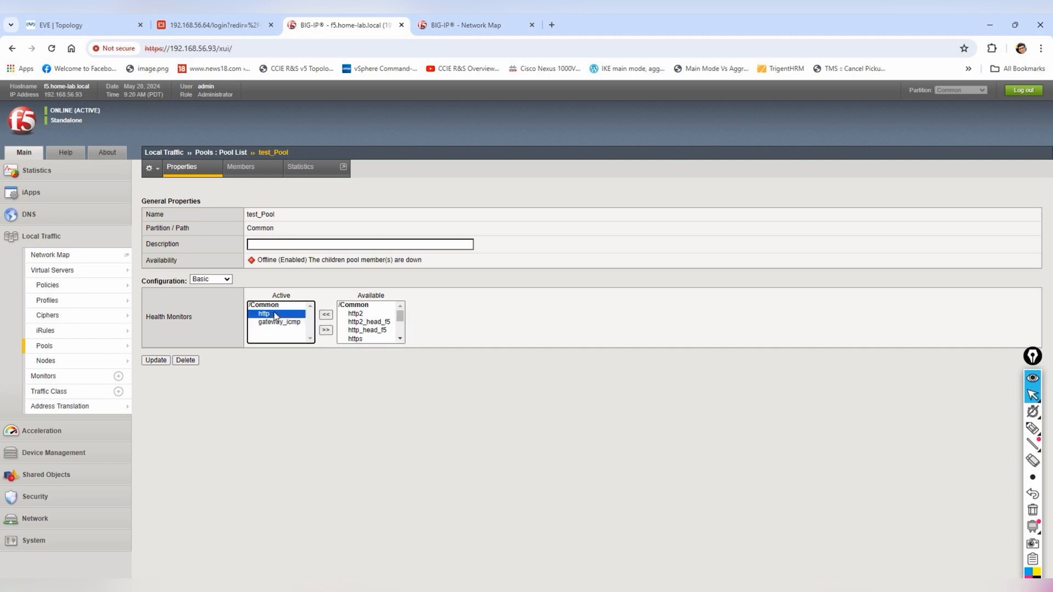
pyautogui.click(326, 330)
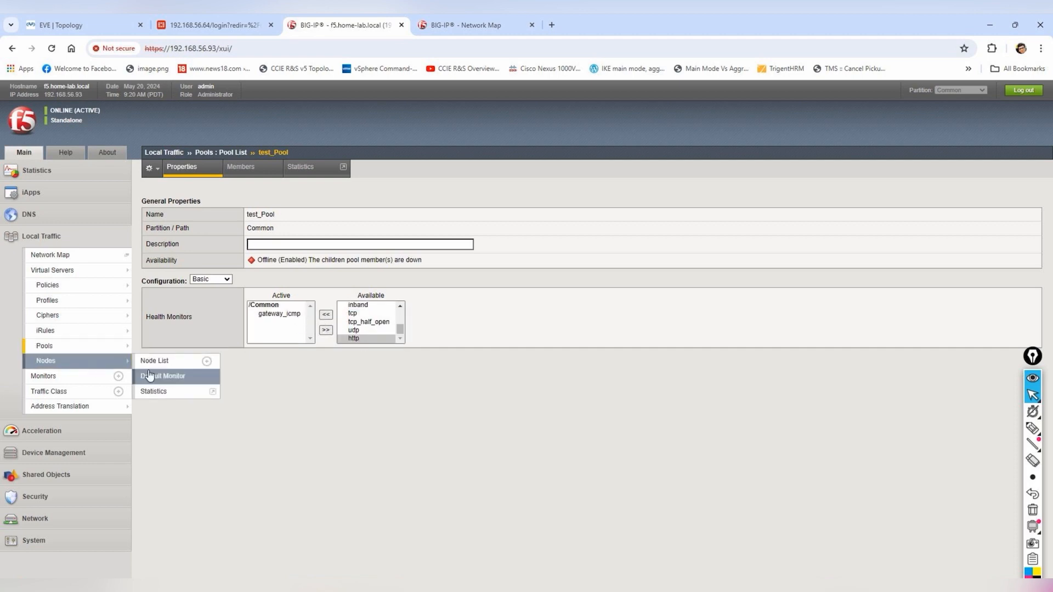
pyautogui.click(157, 360)
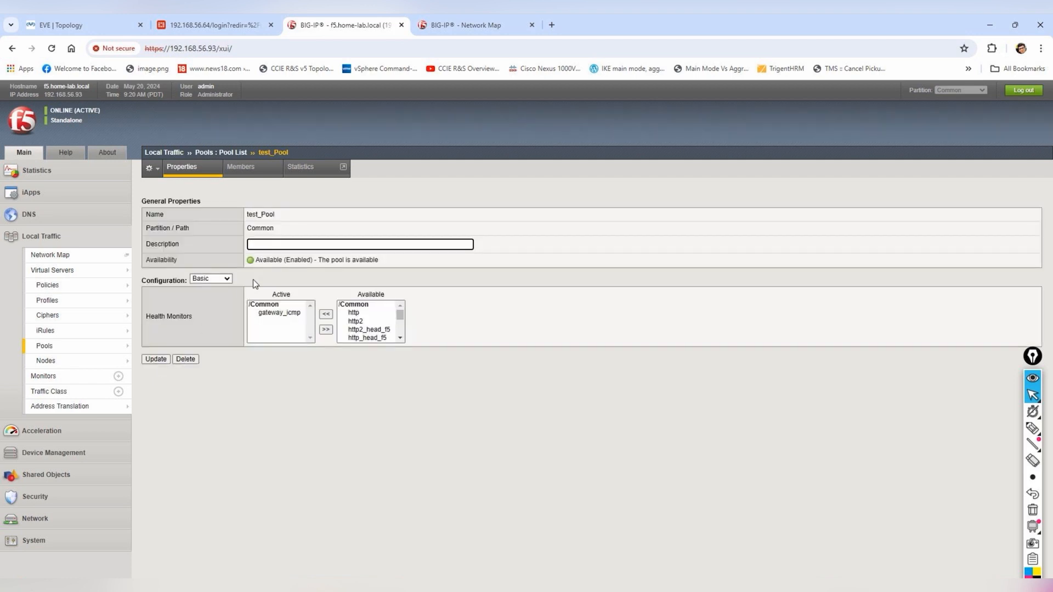
pyautogui.click(76, 347)
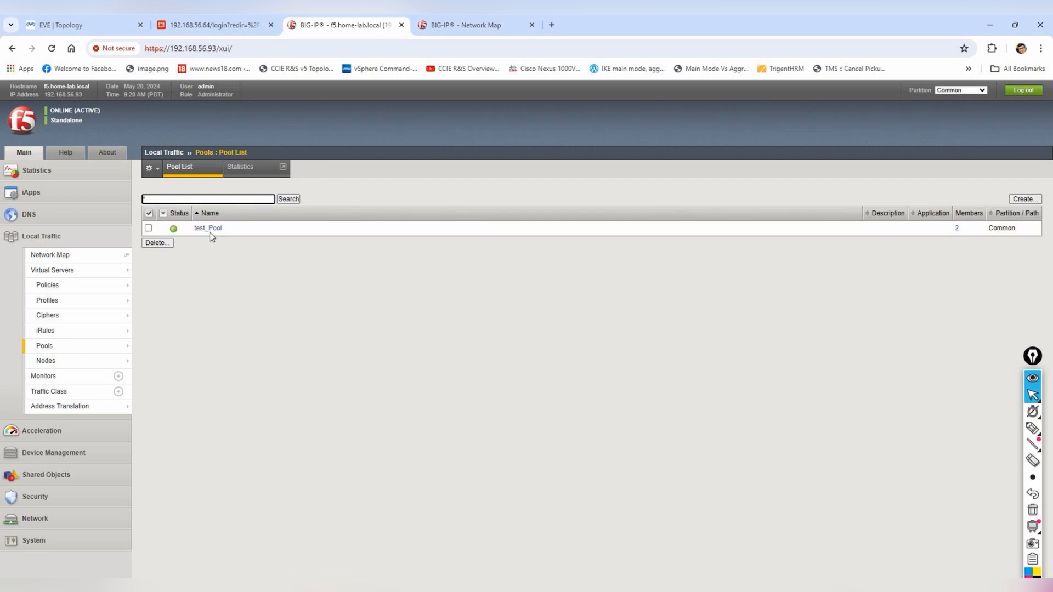
# - Open the TEST virtual server's properties from the Virtual Server List to check it's available at 10.133.2.20:80
pyautogui.click(91, 278)
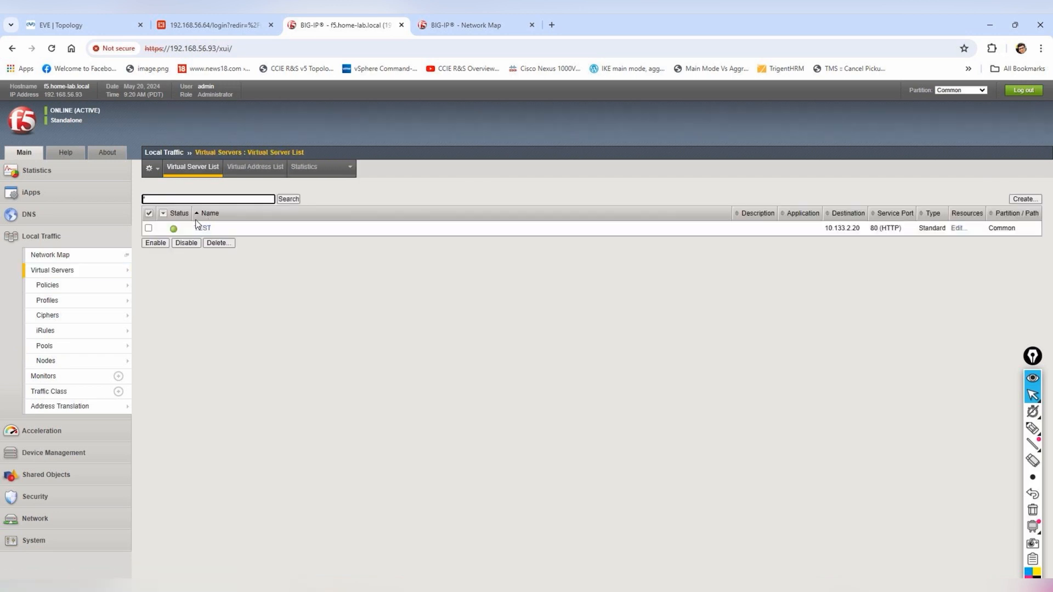
pyautogui.click(200, 229)
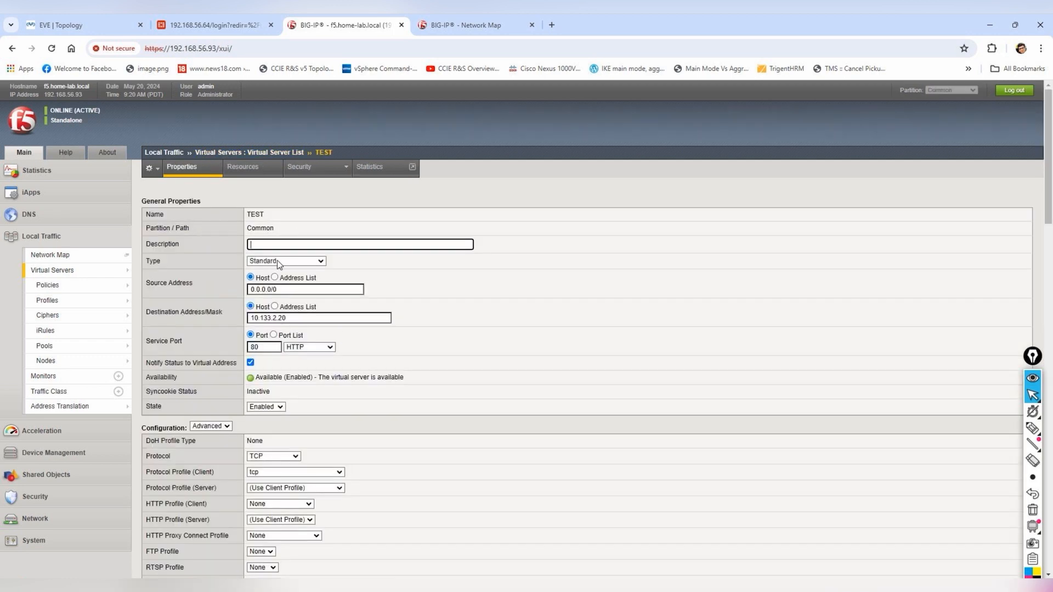
pyautogui.moveTo(77, 271)
pyautogui.click(165, 270)
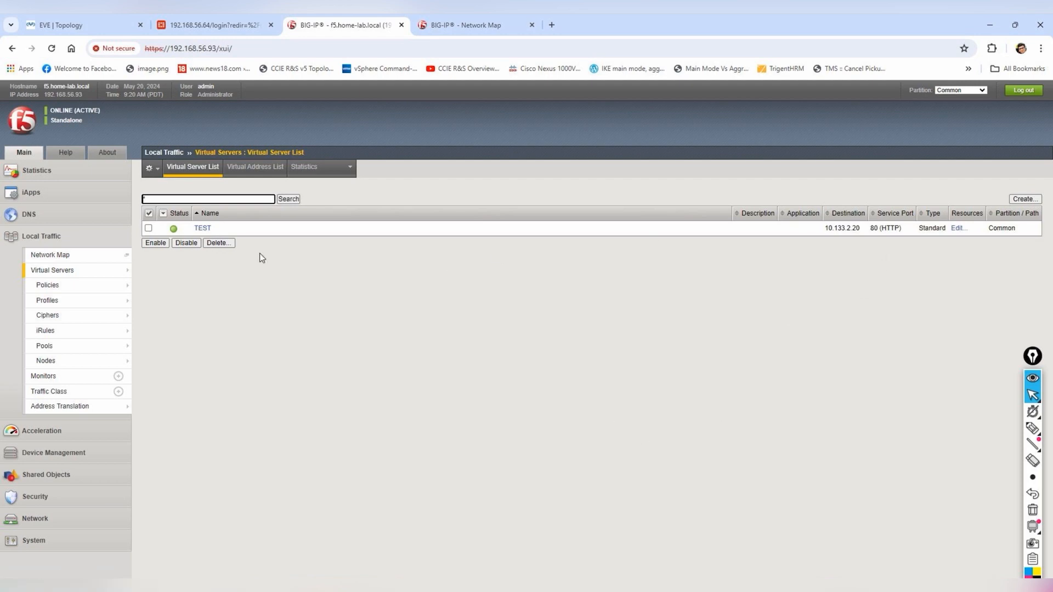
pyautogui.click(203, 229)
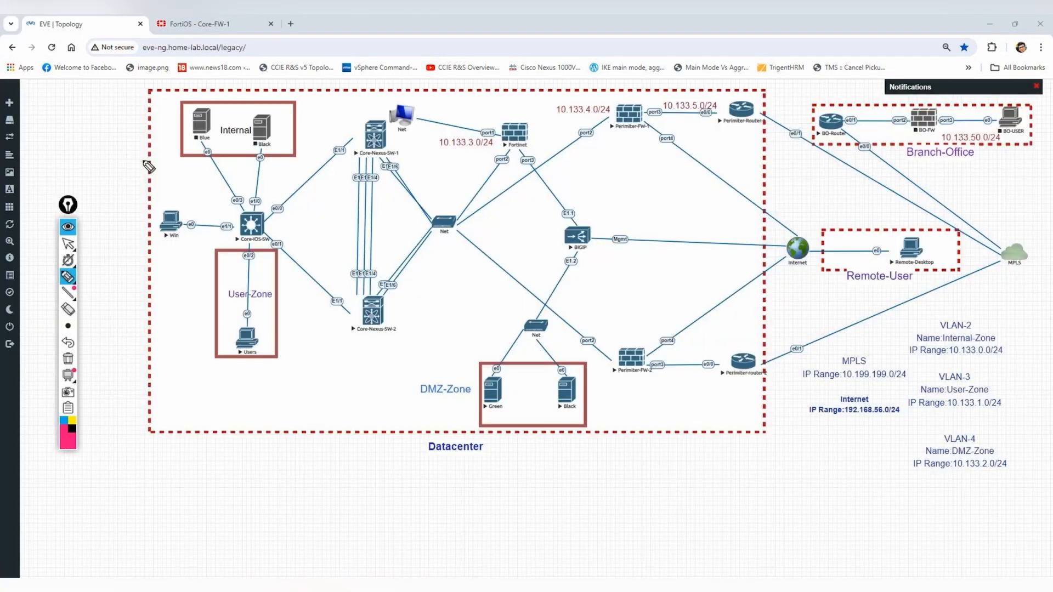
# - Circle Users and draw an arrow toward Core-Nexus-SW-1, then erase the annotations and return to selection
pyautogui.moveTo(262, 326)
pyautogui.mouseDown()
pyautogui.moveTo(232, 329)
pyautogui.moveTo(243, 322)
pyautogui.moveTo(267, 335)
pyautogui.mouseUp()
pyautogui.moveTo(249, 268)
pyautogui.mouseDown()
pyautogui.moveTo(248, 251)
pyautogui.moveTo(354, 116)
pyautogui.moveTo(415, 137)
pyautogui.moveTo(500, 132)
pyautogui.moveTo(572, 216)
pyautogui.moveTo(574, 270)
pyautogui.moveTo(557, 358)
pyautogui.moveTo(563, 346)
pyautogui.moveTo(491, 365)
pyautogui.moveTo(504, 362)
pyautogui.mouseUp()
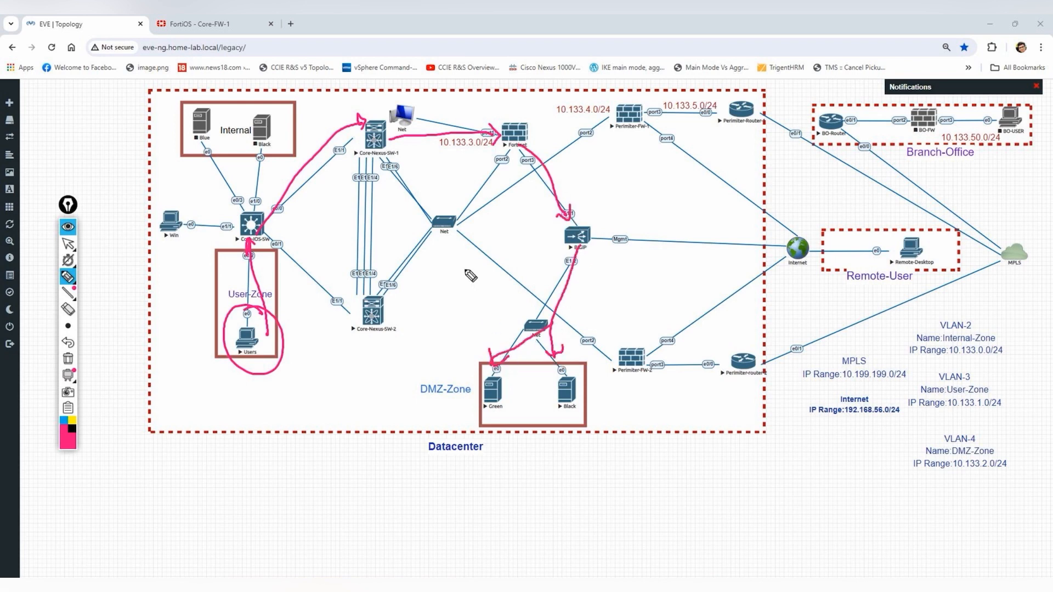
pyautogui.click(69, 359)
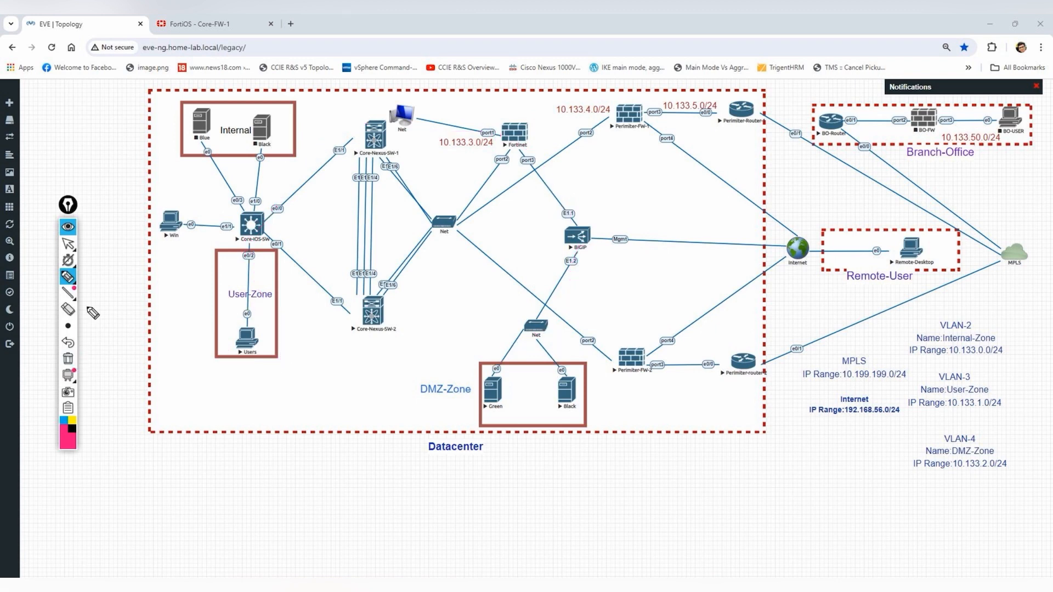
pyautogui.click(83, 247)
# - In the Users VM's Edge, dismiss the news flyout and reload 10.133.2.20 to test balancing
pyautogui.moveTo(38, 296)
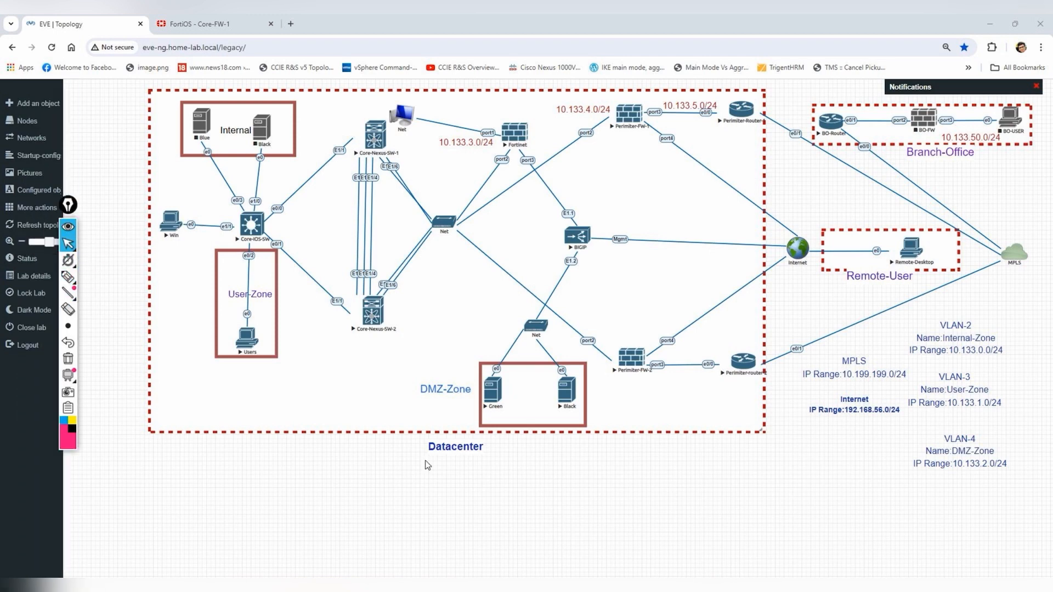
pyautogui.click(841, 585)
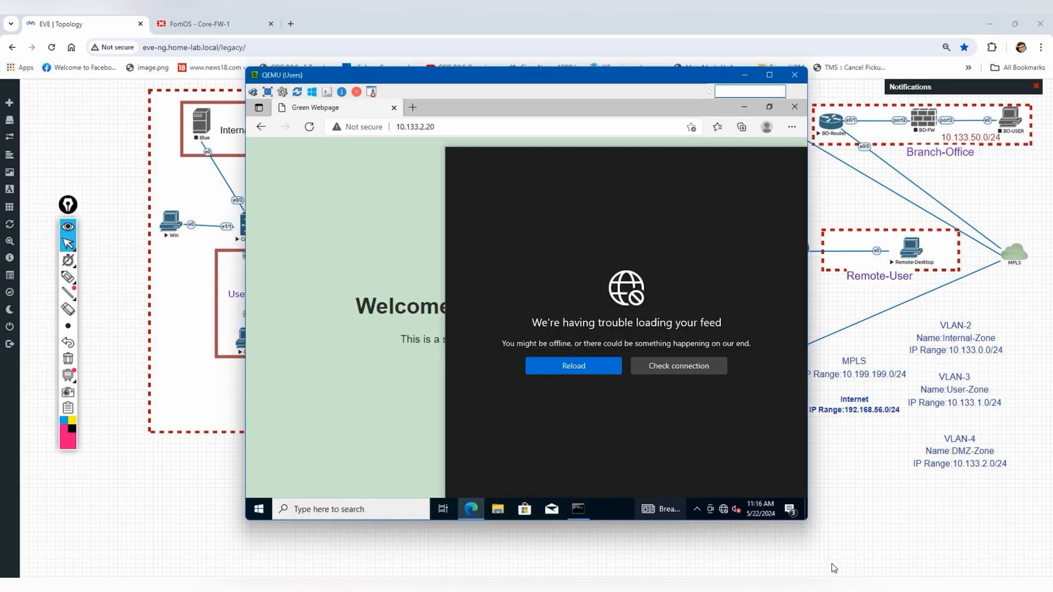
pyautogui.click(397, 243)
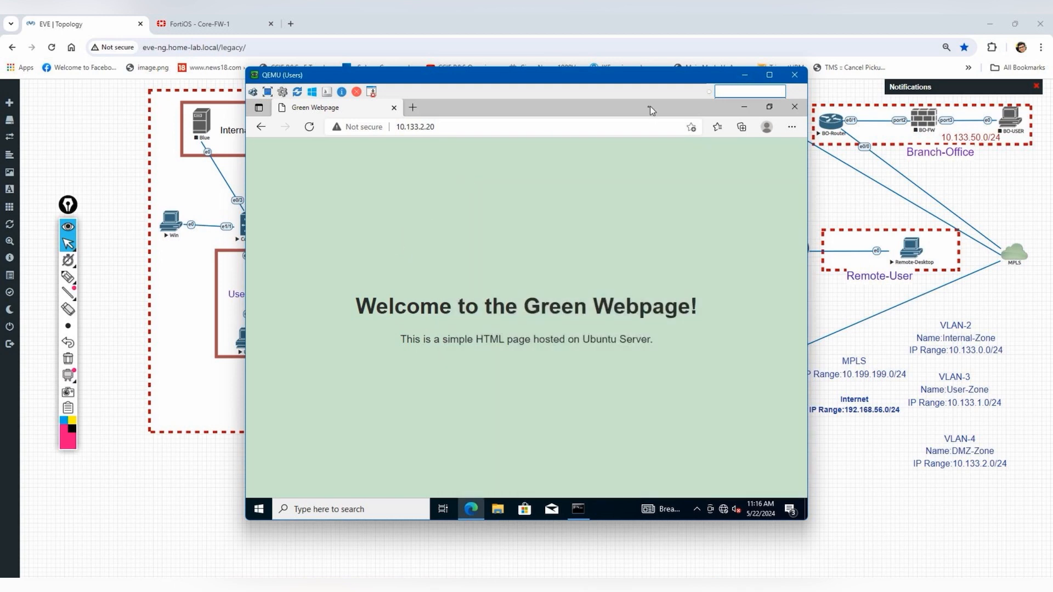
pyautogui.click(583, 127)
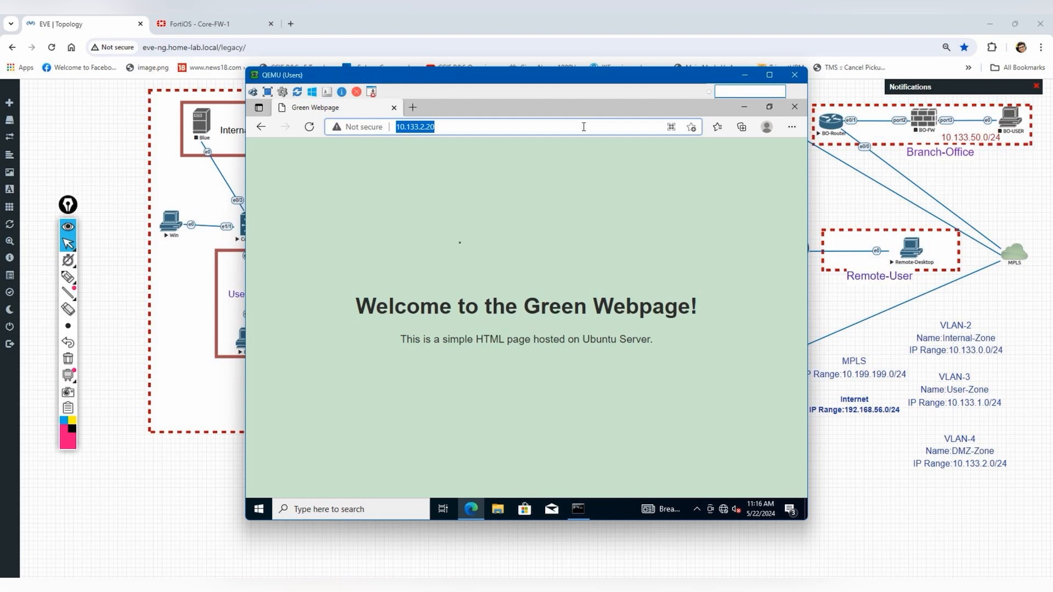
pyautogui.write('10')
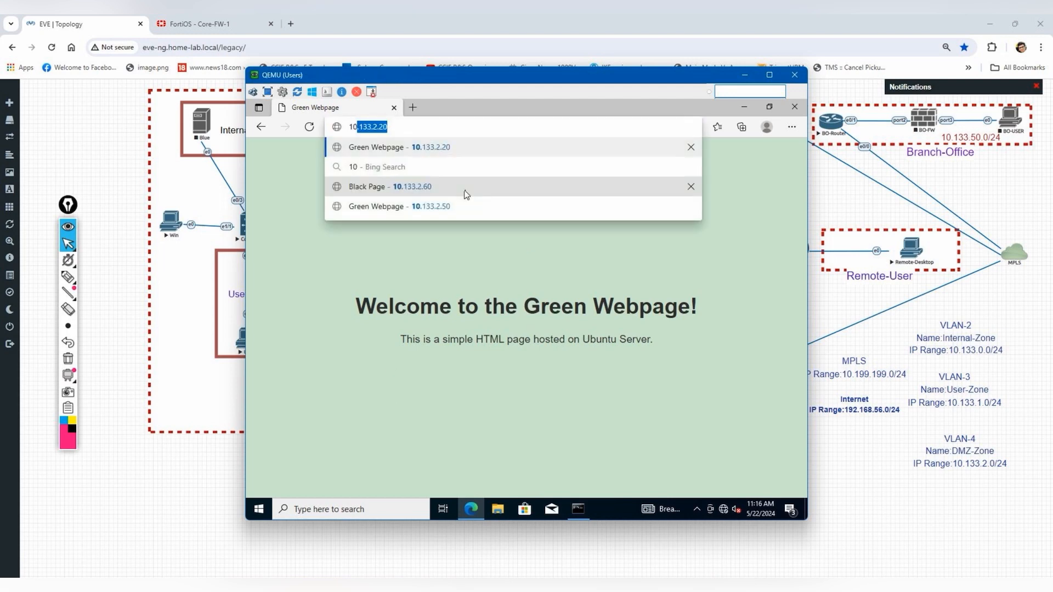
pyautogui.write('.133.2.20')
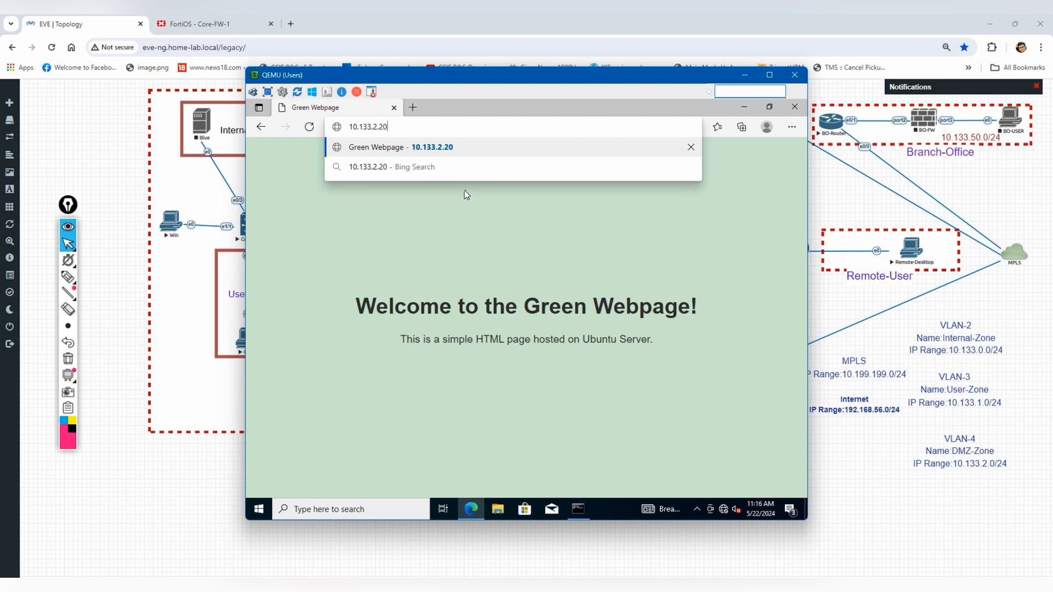
pyautogui.press('Return')
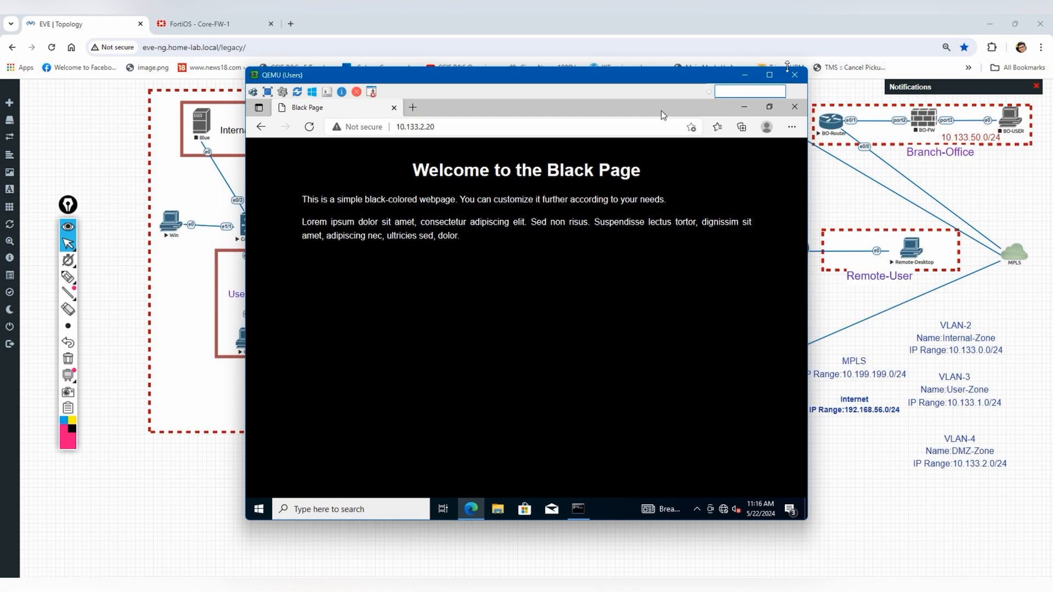
# - Minimize the Users console and open the Win node's console via the VNC wrapper
pyautogui.click(747, 78)
pyautogui.click(169, 222)
pyautogui.click(567, 133)
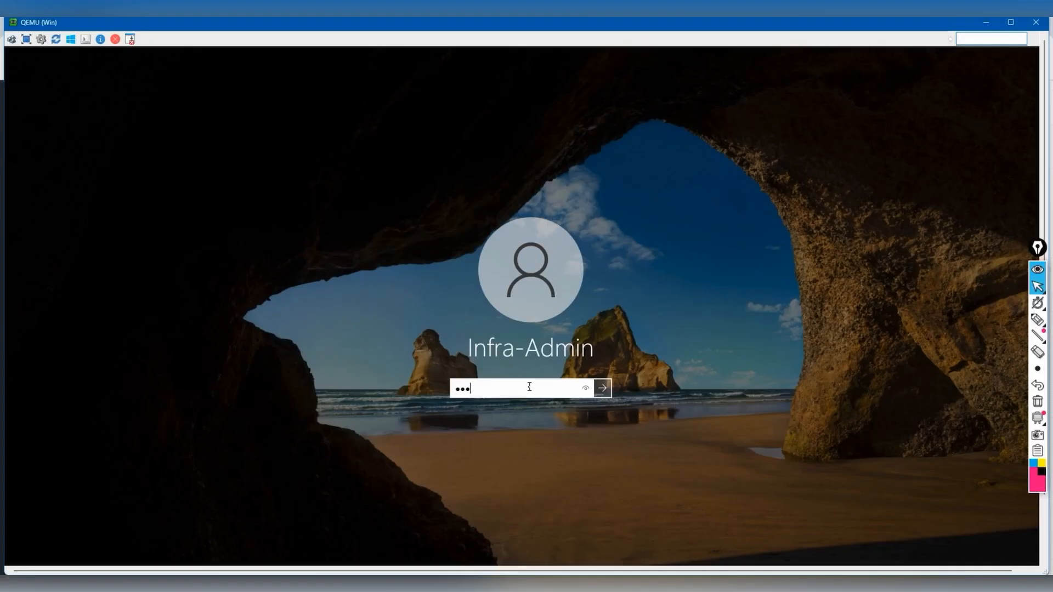
# - Sign in to Windows with the account password and launch Microsoft Edge from the desktop
pyautogui.write('•••••')
pyautogui.press('Return')
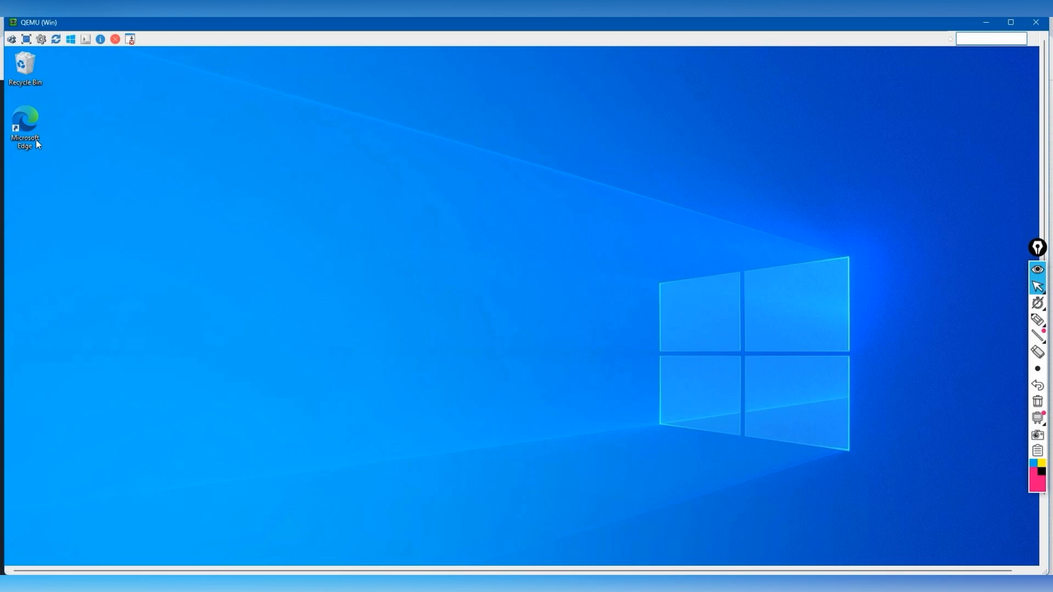
pyautogui.click(36, 144)
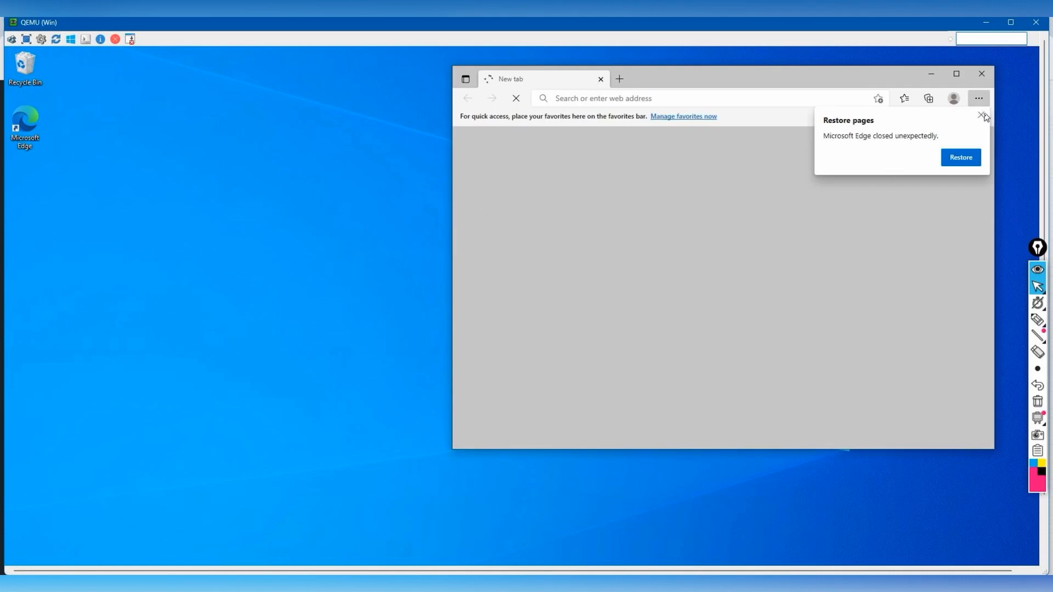
# - In the Win VM's Edge, dismiss Restore pages, then load and refresh 10.133.2.20 to show the Black Page
pyautogui.click(981, 115)
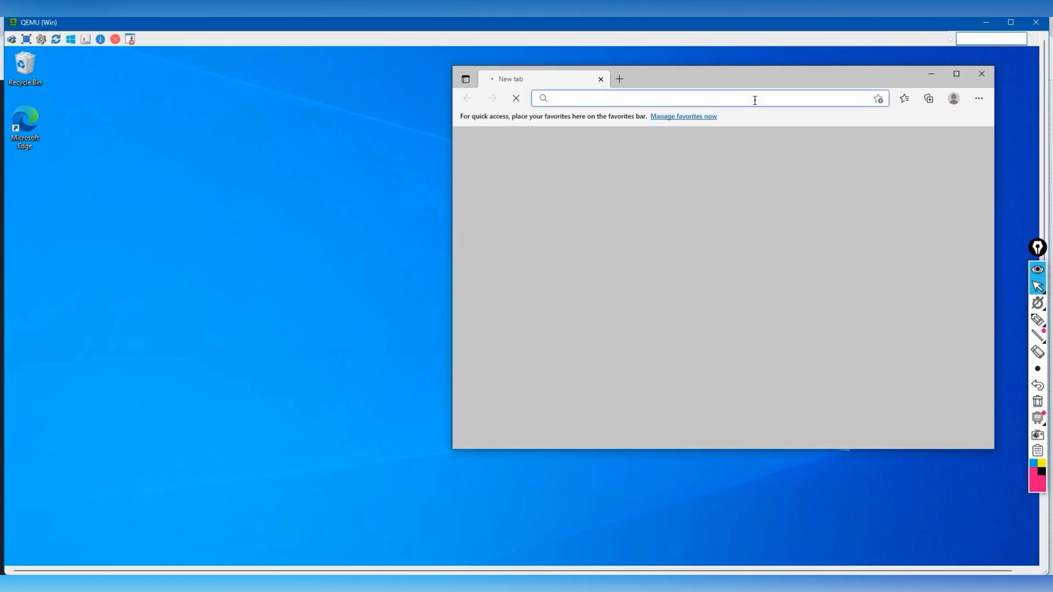
pyautogui.write('http')
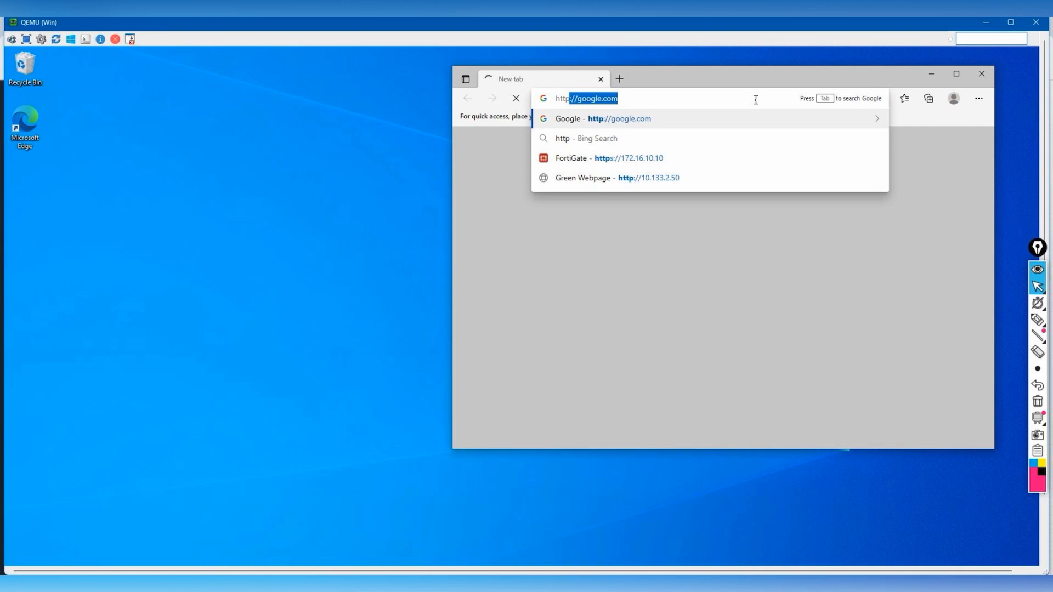
pyautogui.press('BackSpace')
pyautogui.press('BackSpace')
pyautogui.press('BackSpace')
pyautogui.press('BackSpace')
pyautogui.press('BackSpace')
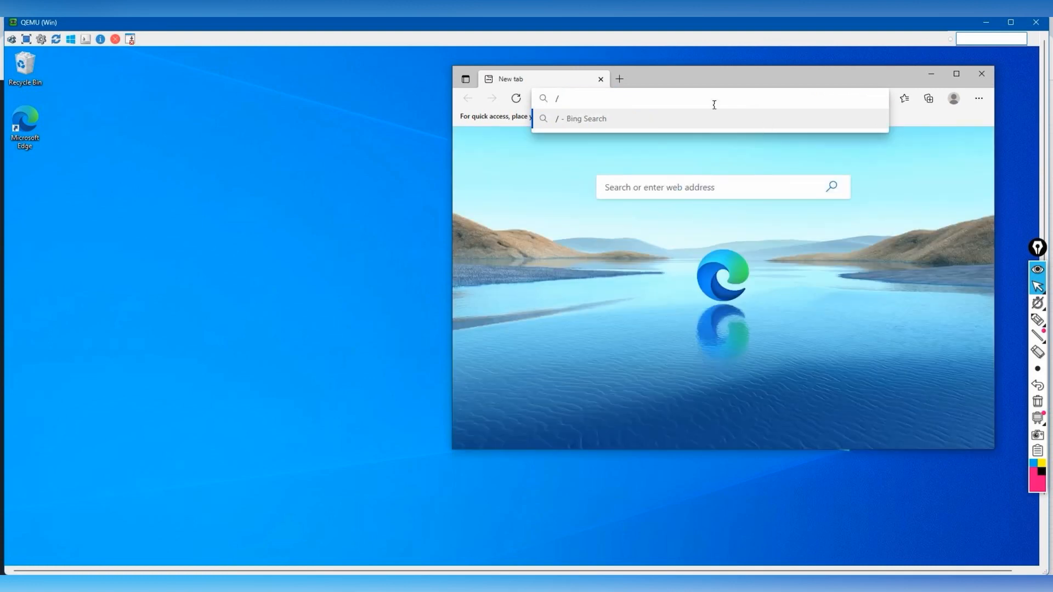
pyautogui.write('10.133')
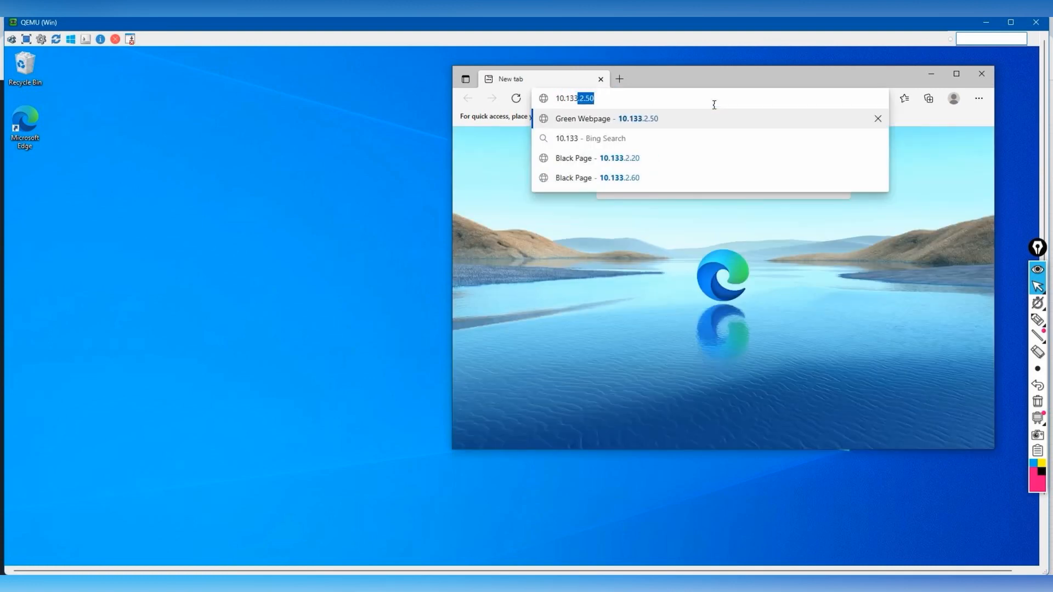
pyautogui.write('.2.20')
pyautogui.press('Return')
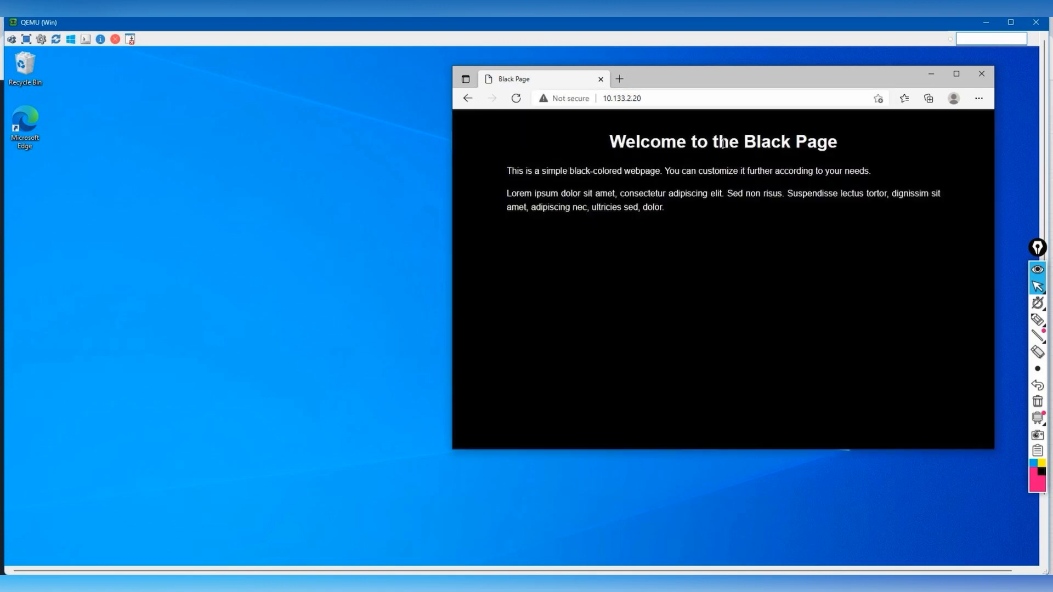
pyautogui.click(515, 101)
# - Reload the Users VM page to show the Green Webpage and move its window beside Win's
pyautogui.moveTo(828, 585)
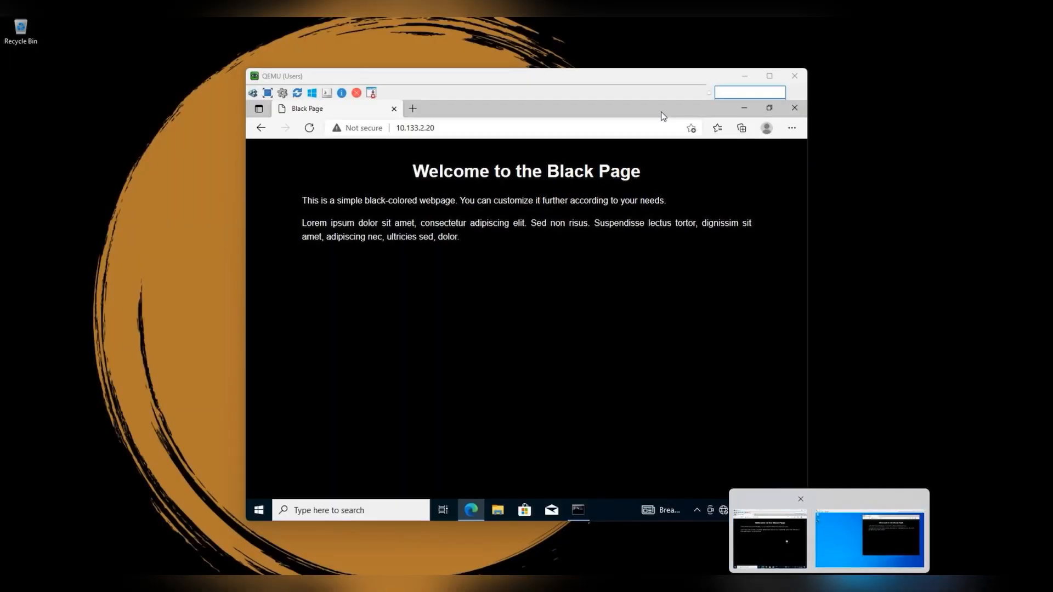
pyautogui.click(786, 540)
pyautogui.click(309, 128)
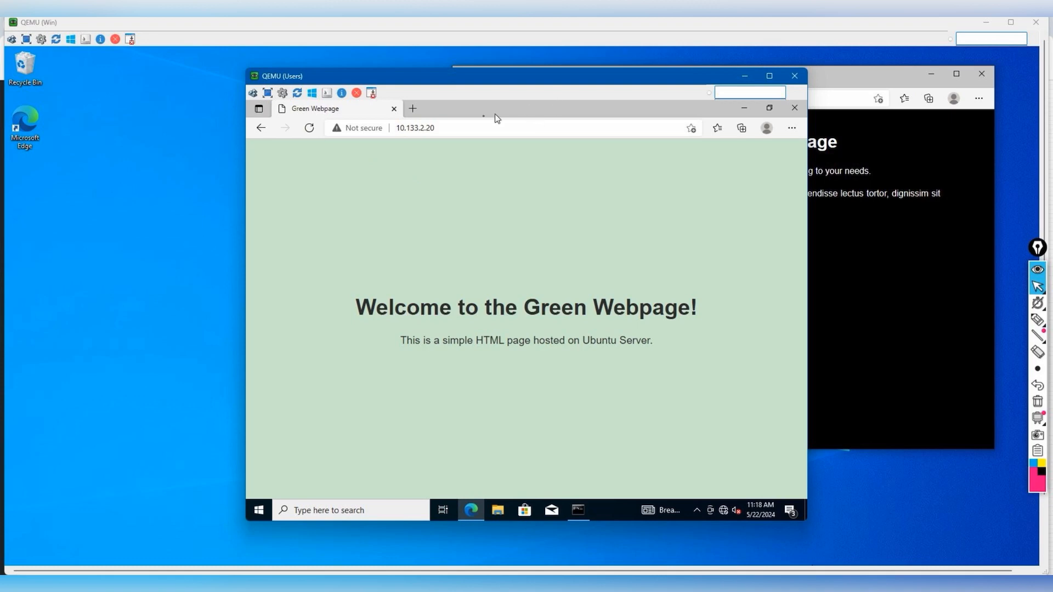
pyautogui.moveTo(515, 77); pyautogui.dragTo(387, 115)
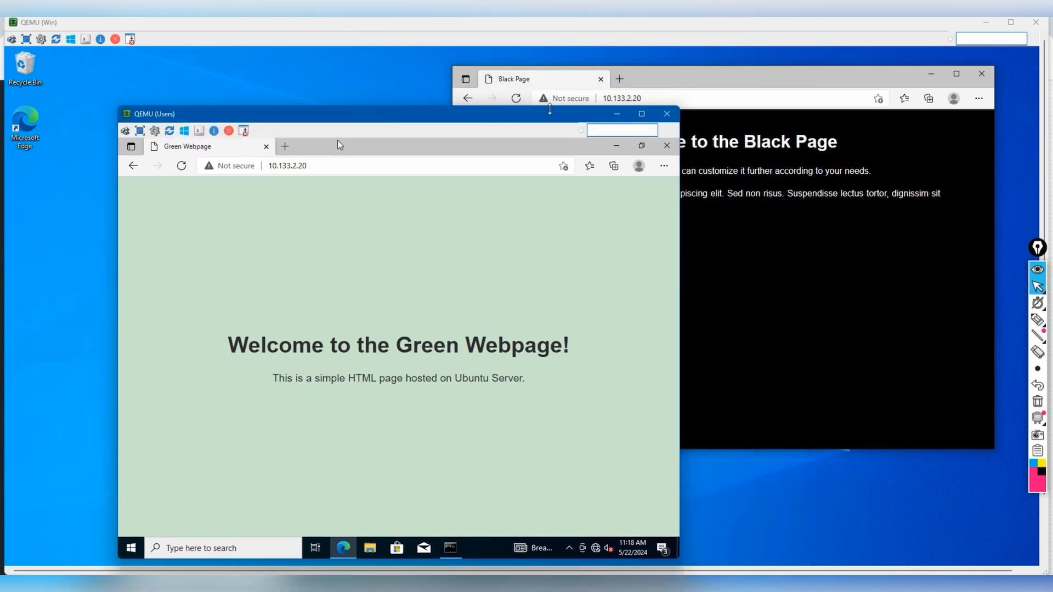